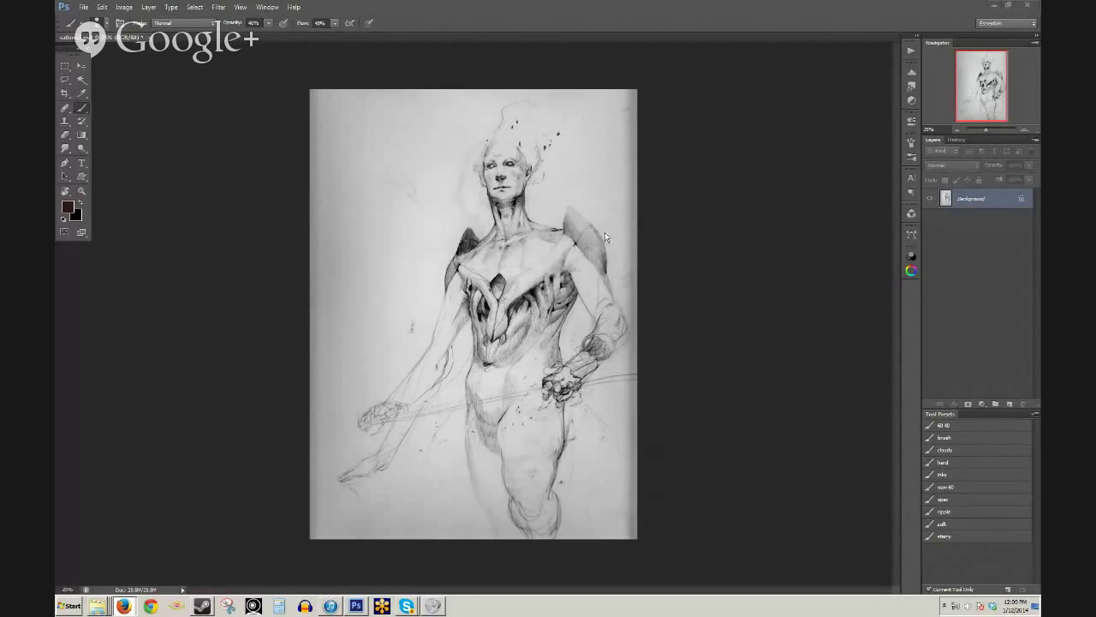
- Bring the artist's deviantART profile to full screen in the browser and open the full gallery
left_click(986, 237)
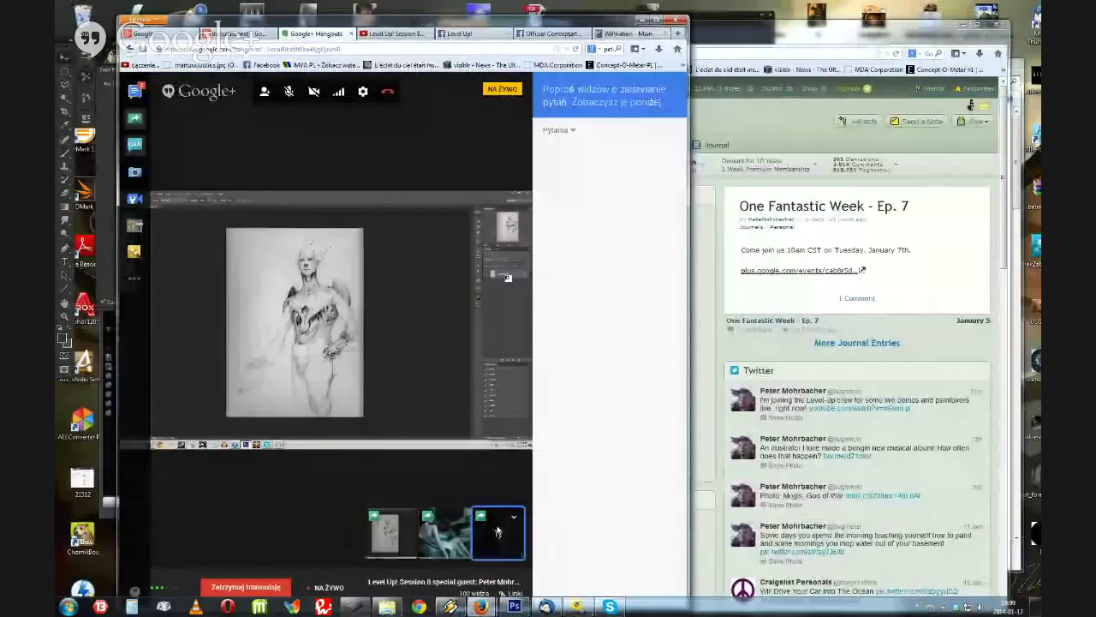
double_click(793, 43)
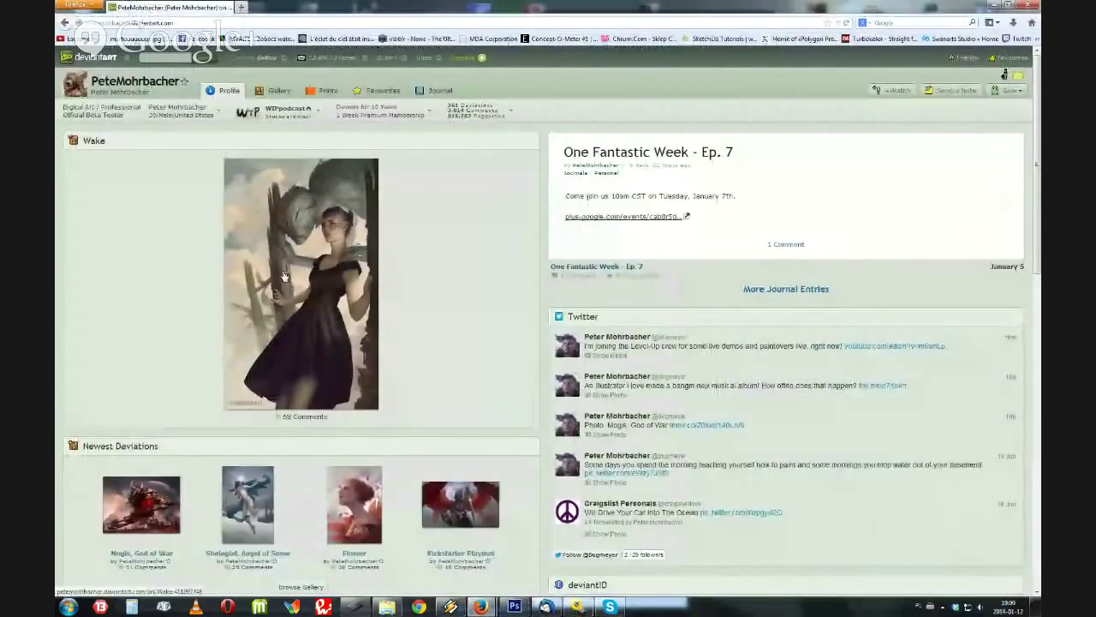
scroll(381, 332, "down", 1)
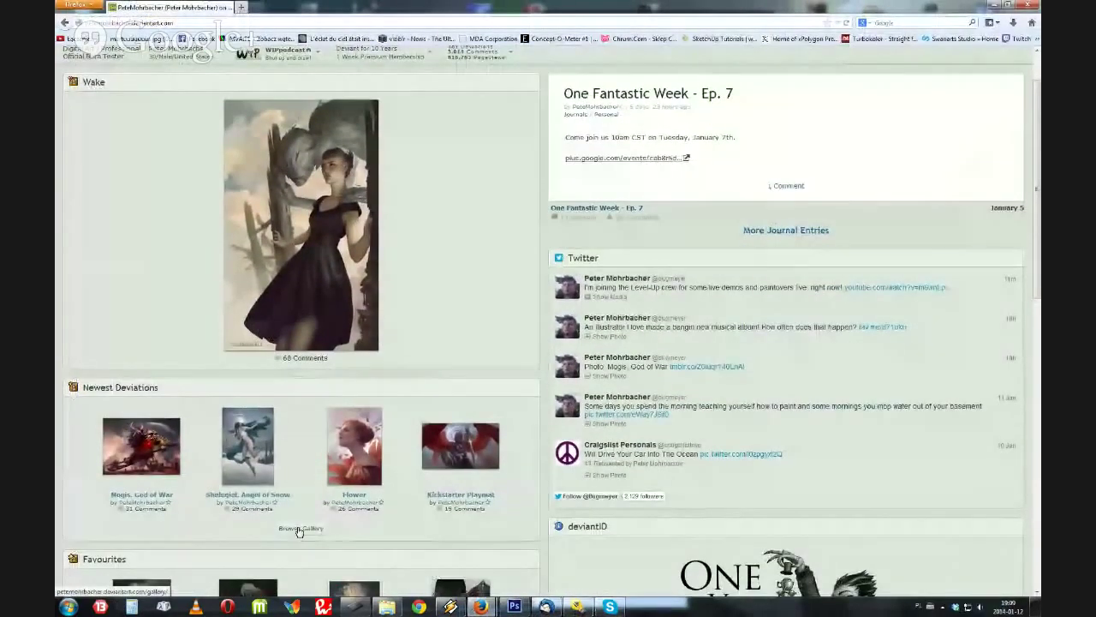
left_click(299, 529)
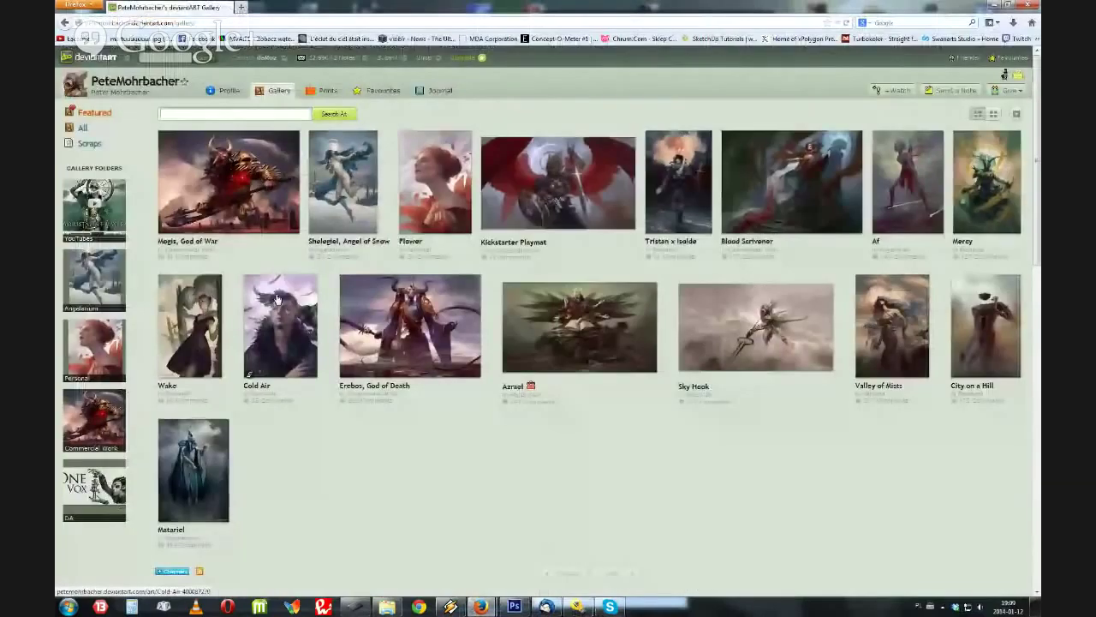
- View the "Mogis, God of War" artwork and then the "Flower" artwork from the gallery
left_click(222, 204)
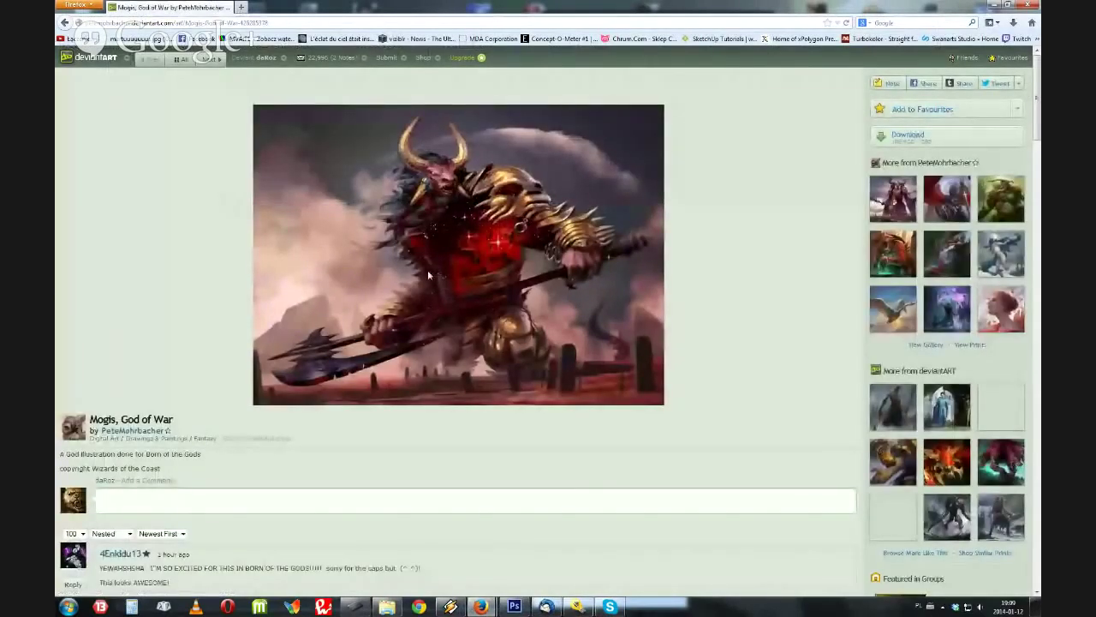
scroll(416, 277, "down", 1)
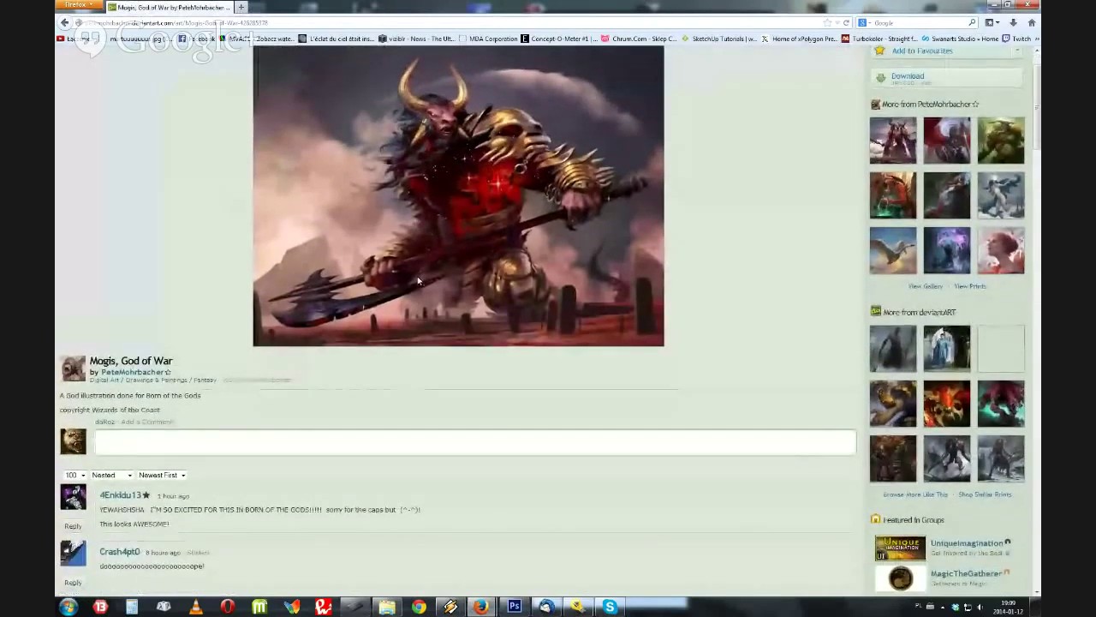
scroll(417, 279, "up", 1)
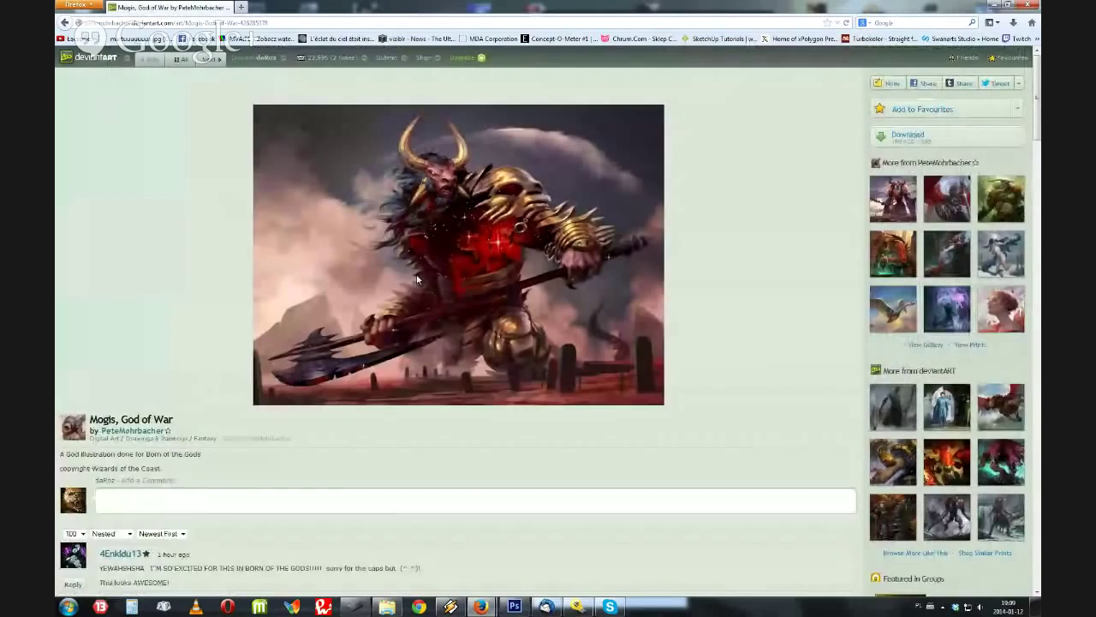
key("alt+Left")
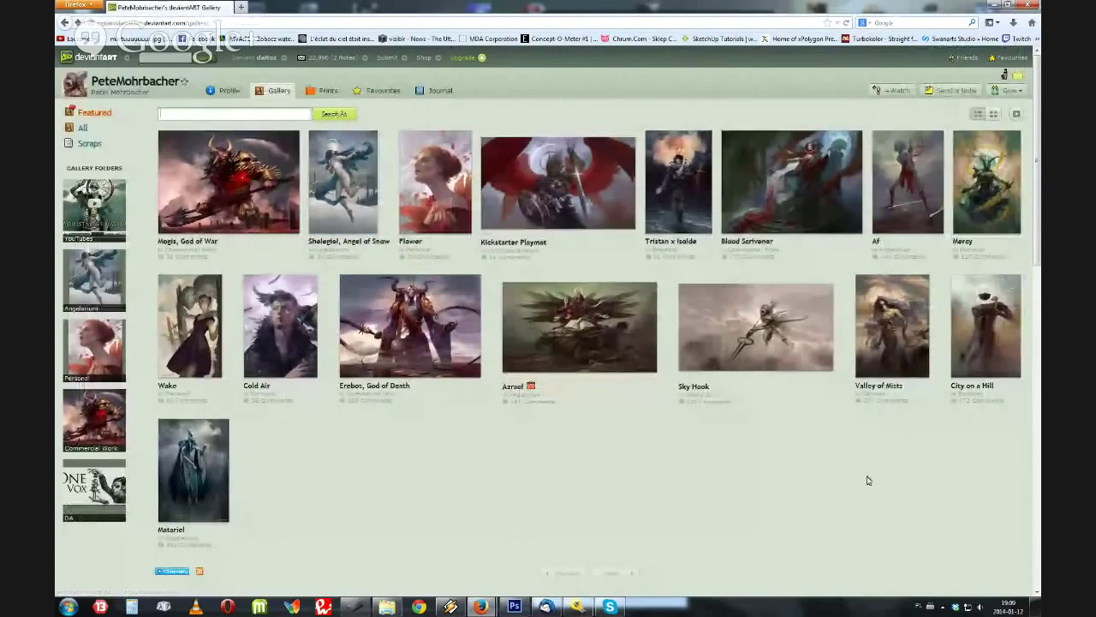
left_click(432, 174)
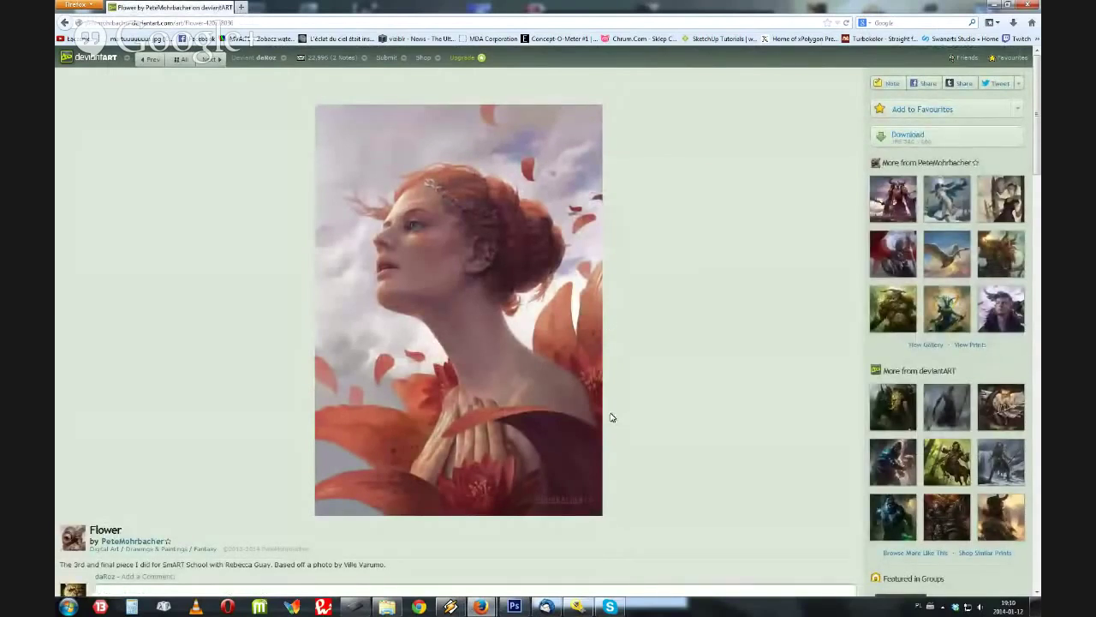
- Switch to the Google+ Hangouts window and bring up the participant's shared screen with the figure sketch
mouse_move(478, 606)
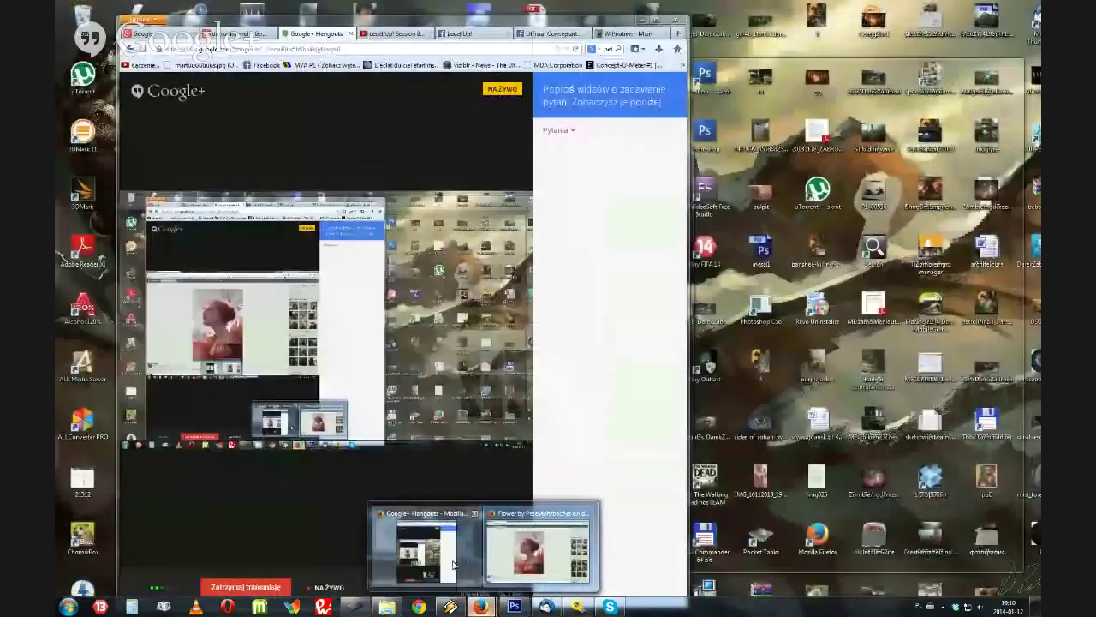
left_click(465, 564)
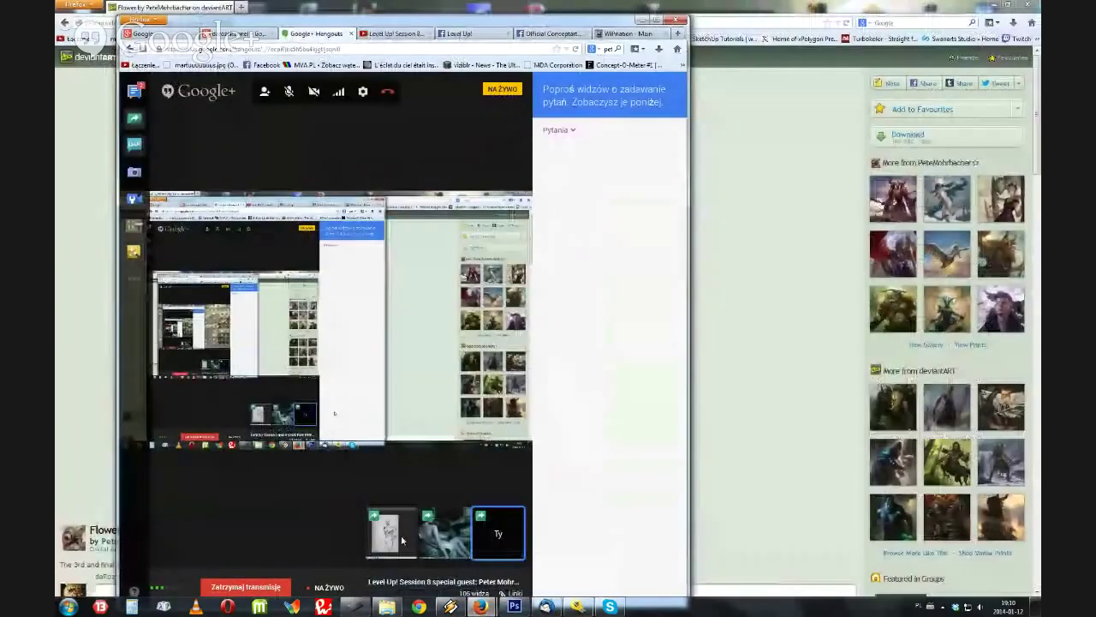
left_click(393, 535)
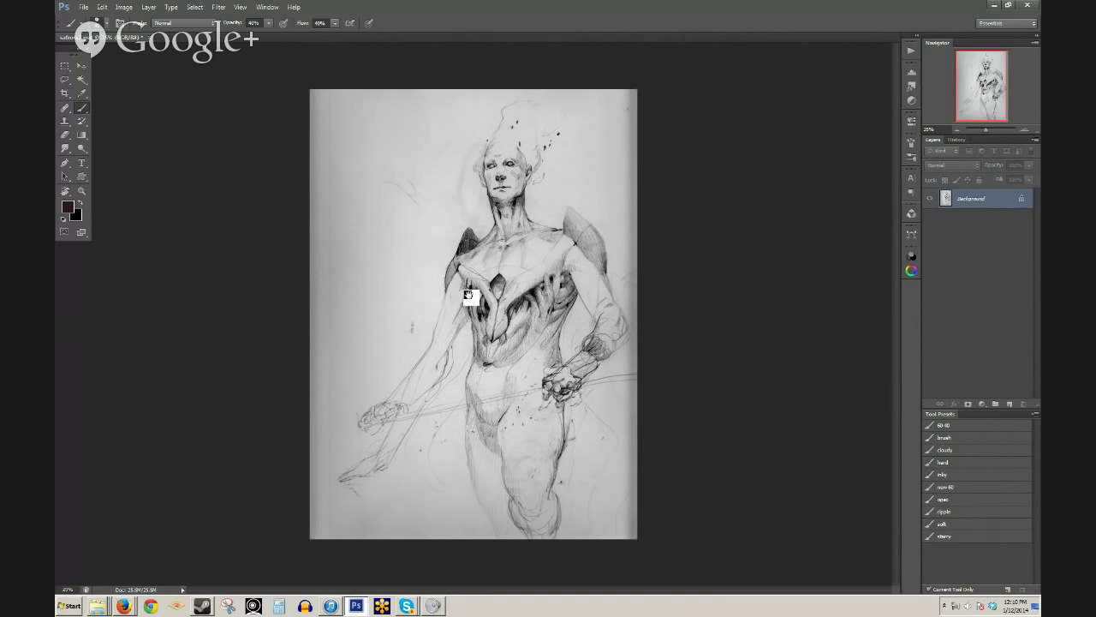
left_click(440, 305, "alt")
left_click(497, 311)
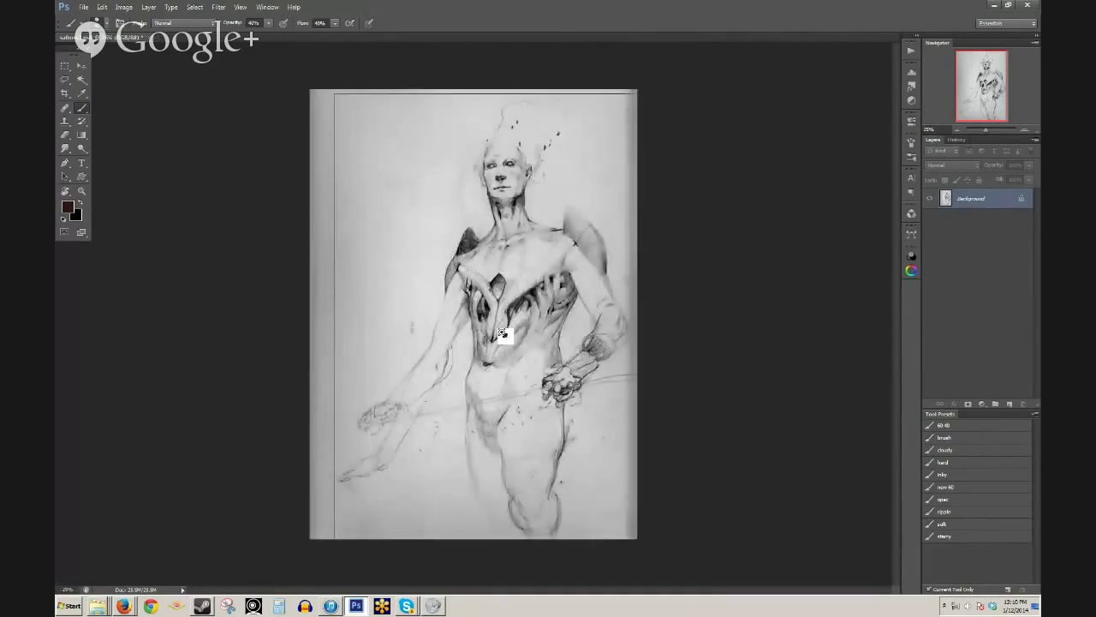
left_click(503, 333)
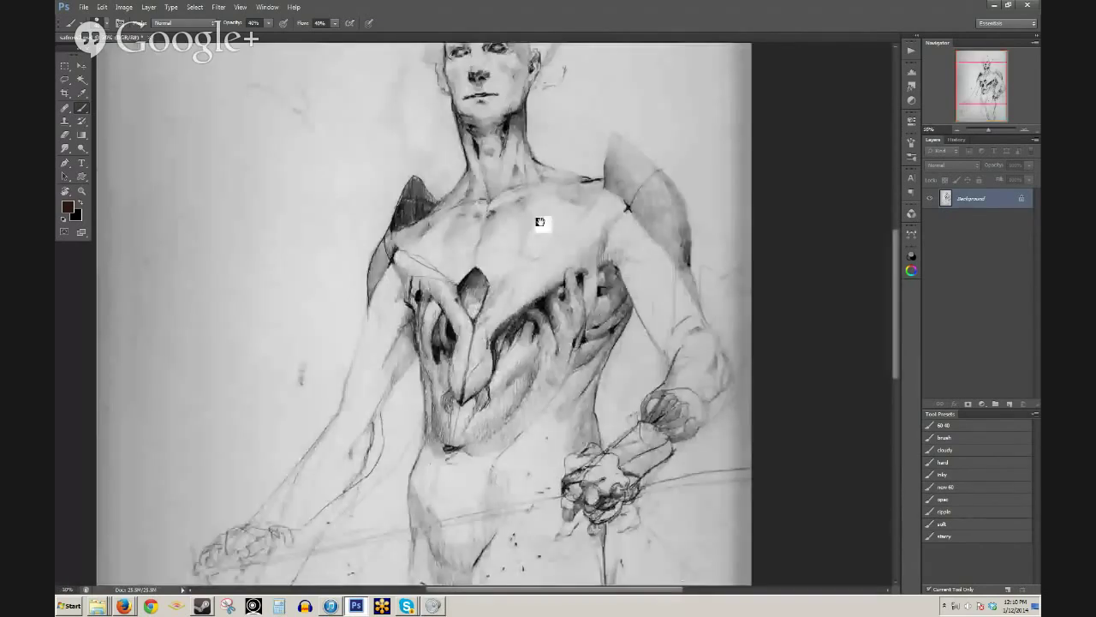
left_click_drag(541, 222, 485, 274)
left_click(490, 314, "alt")
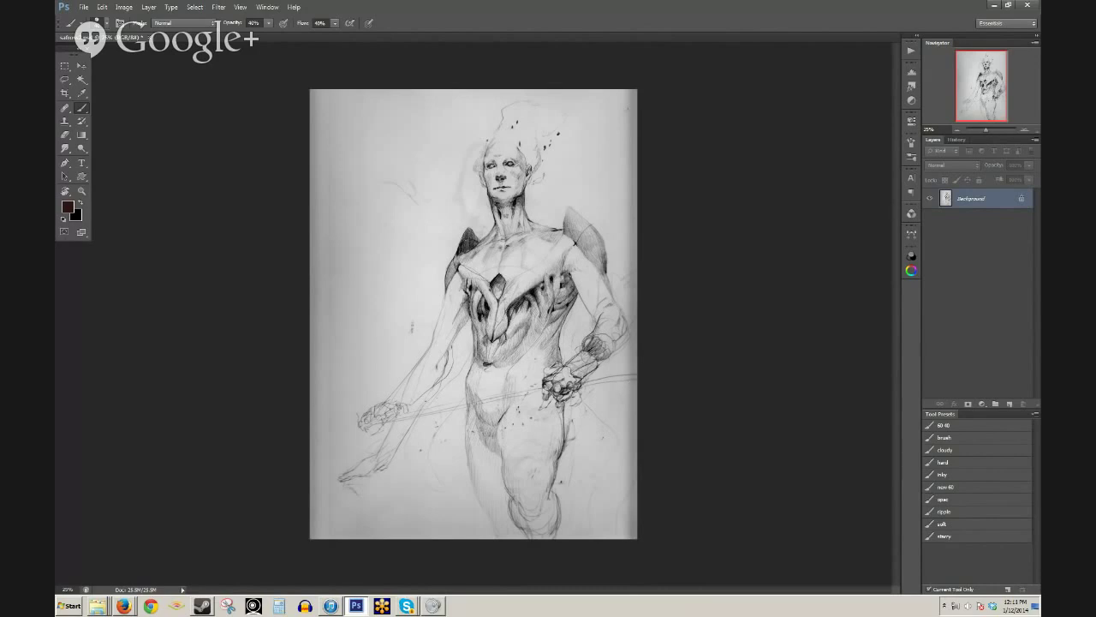
left_click(64, 92)
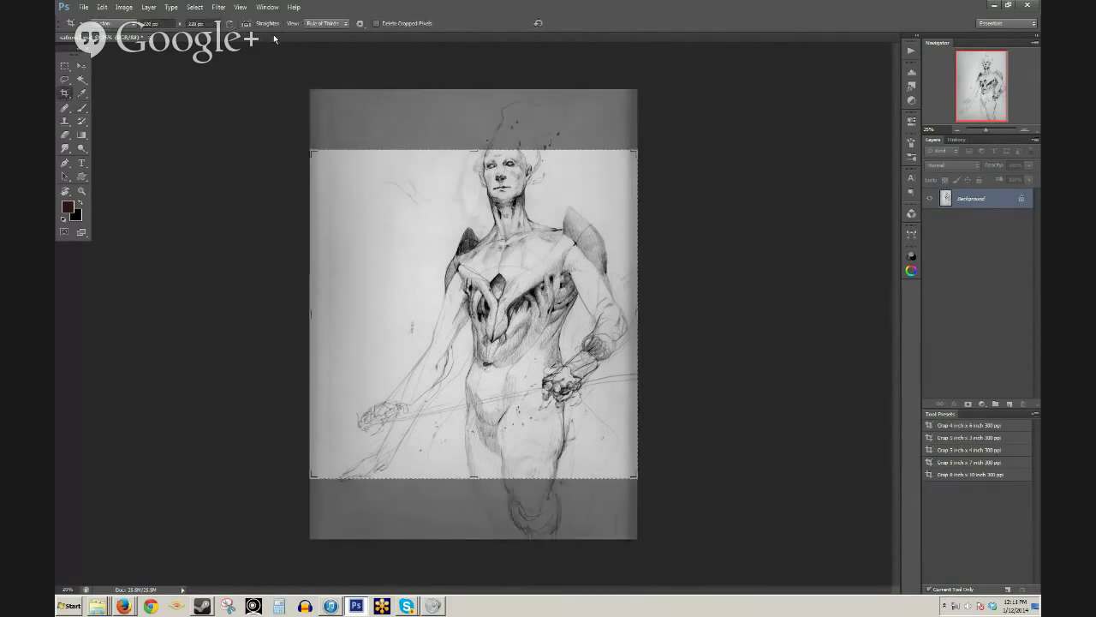
left_click(615, 245)
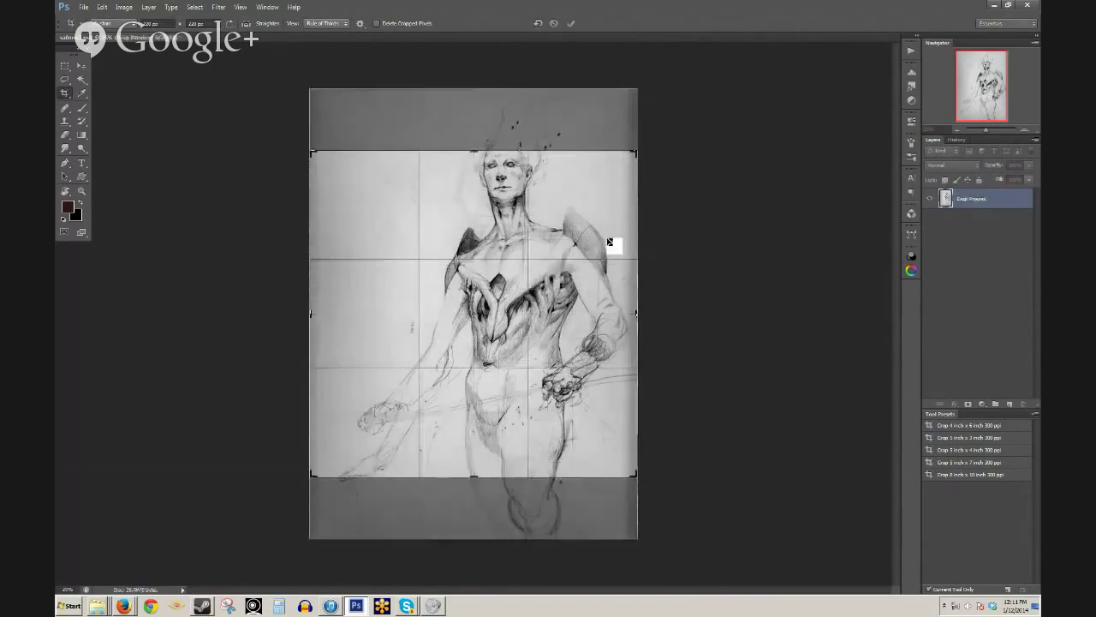
key("b")
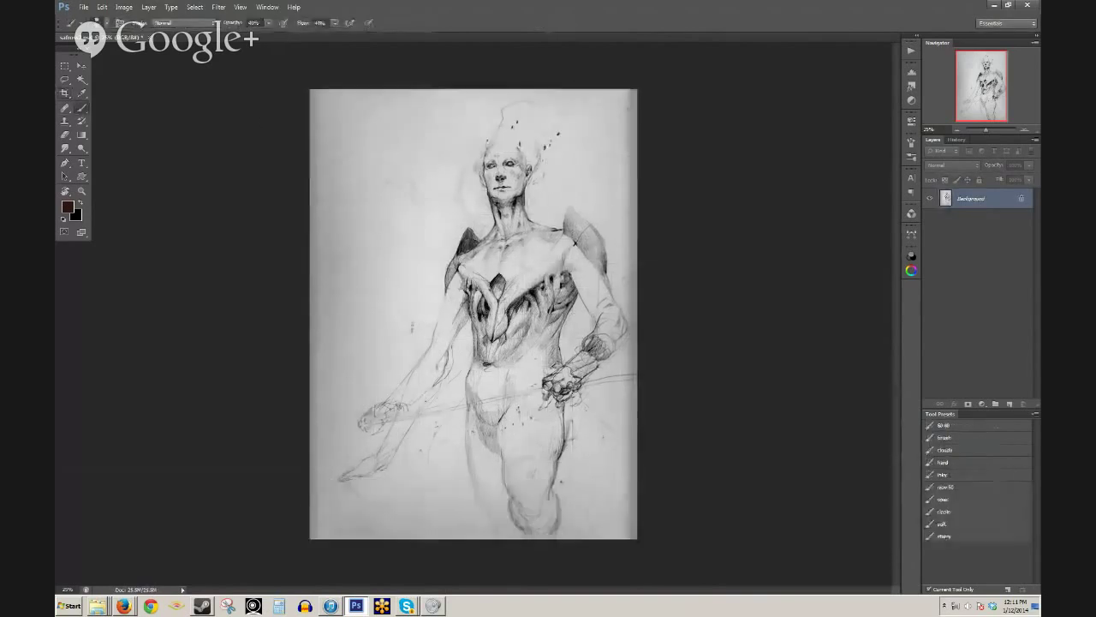
- Convert the Background into a regular layer with the default settings and activate the Dodge tool
double_click(988, 198)
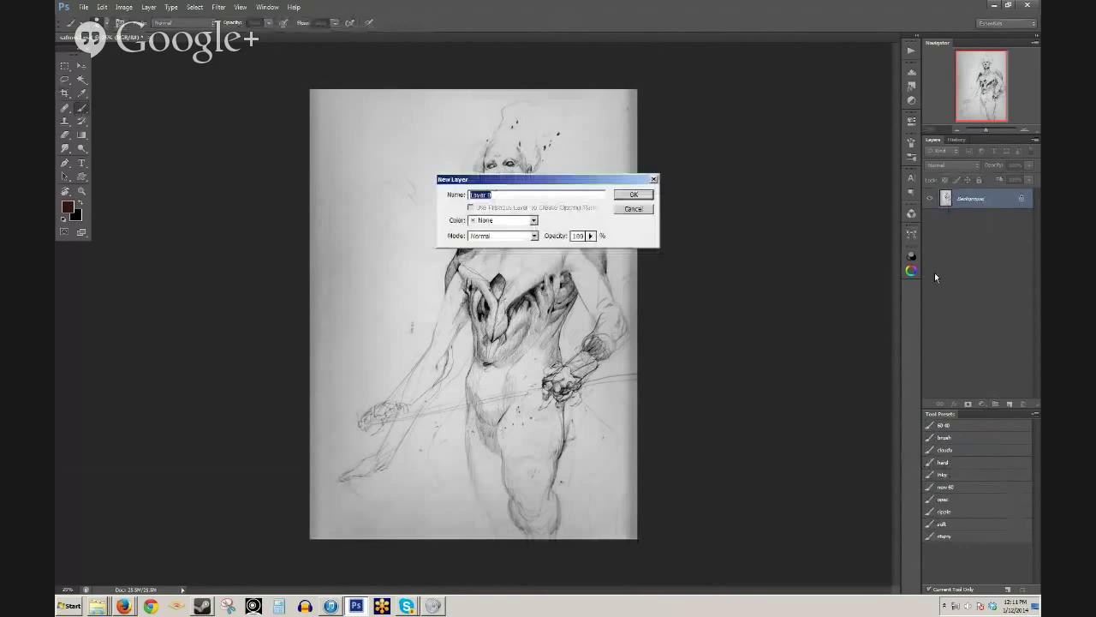
left_click(634, 189)
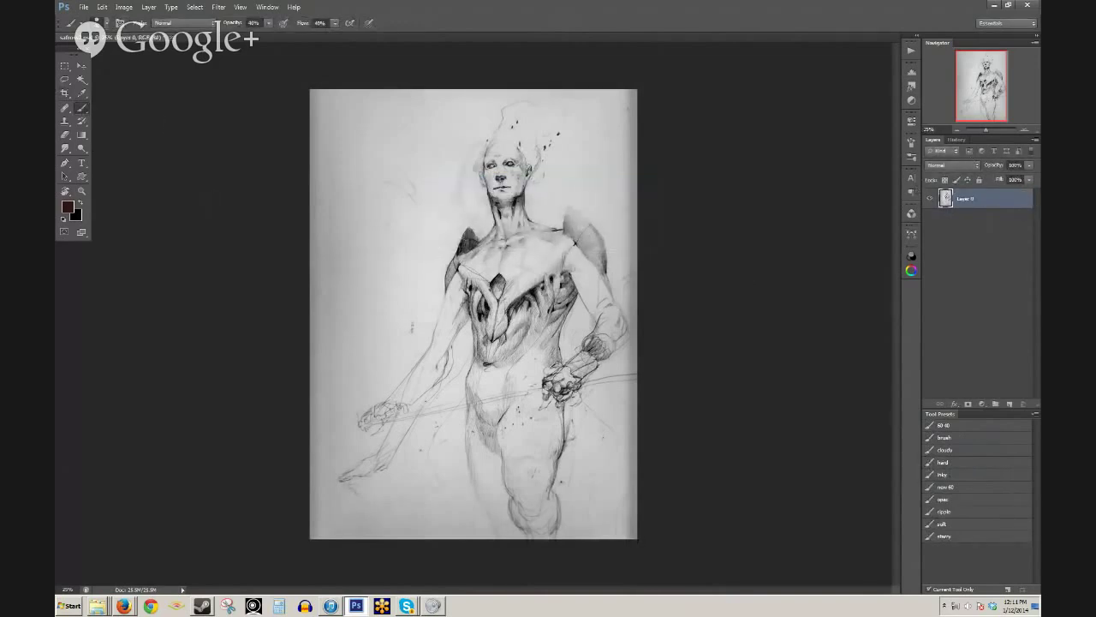
left_click(81, 147)
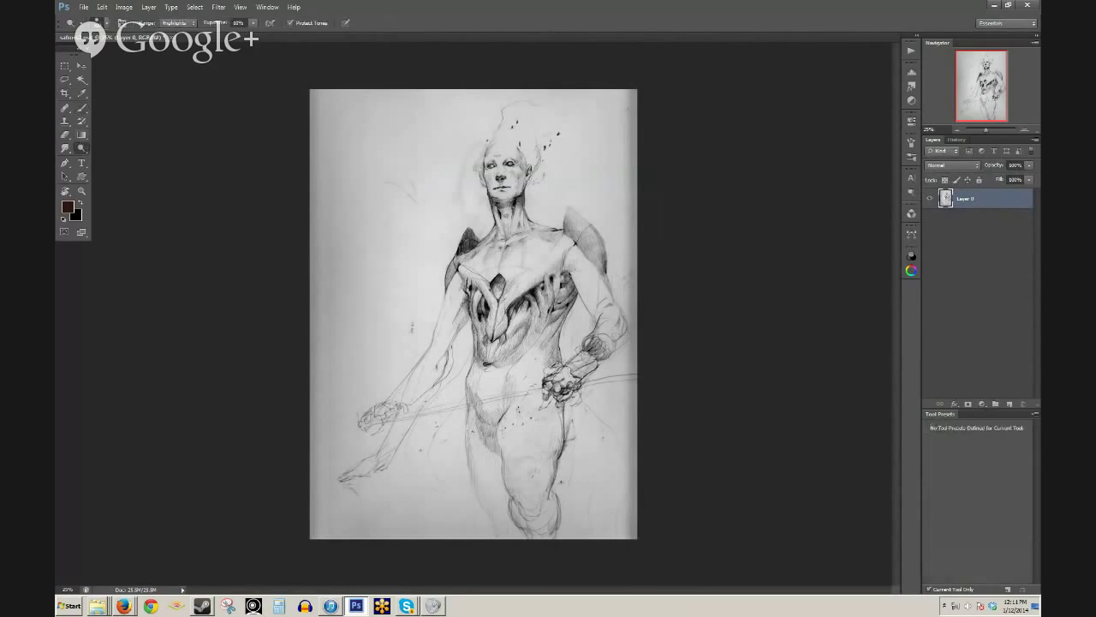
- Check the document's pixel dimensions and resolution in the Image Size settings
left_click(124, 7)
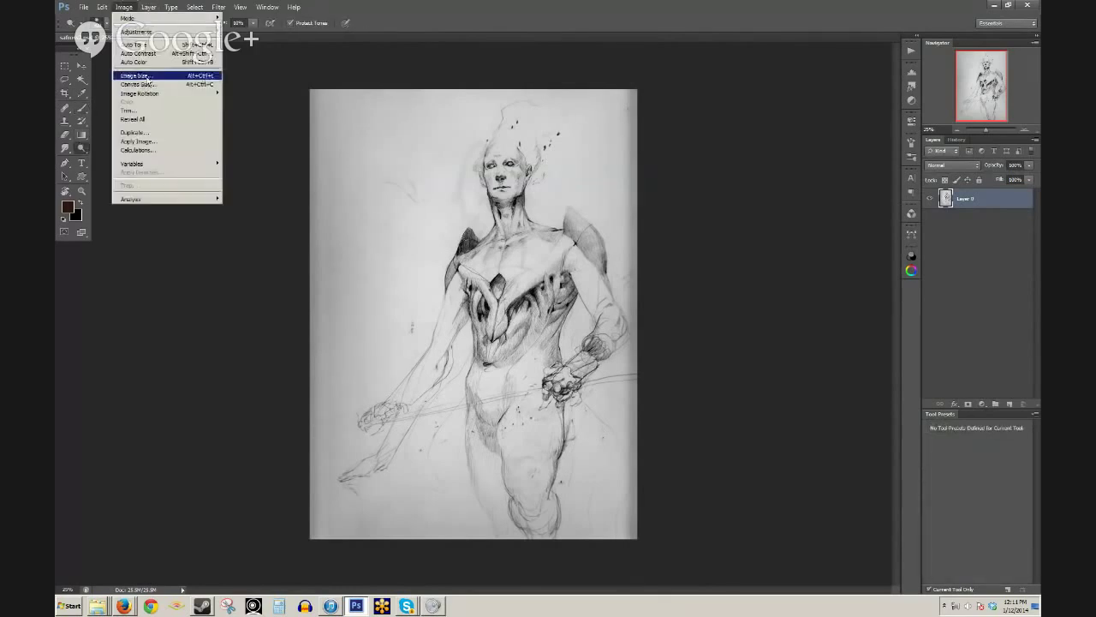
left_click(141, 74)
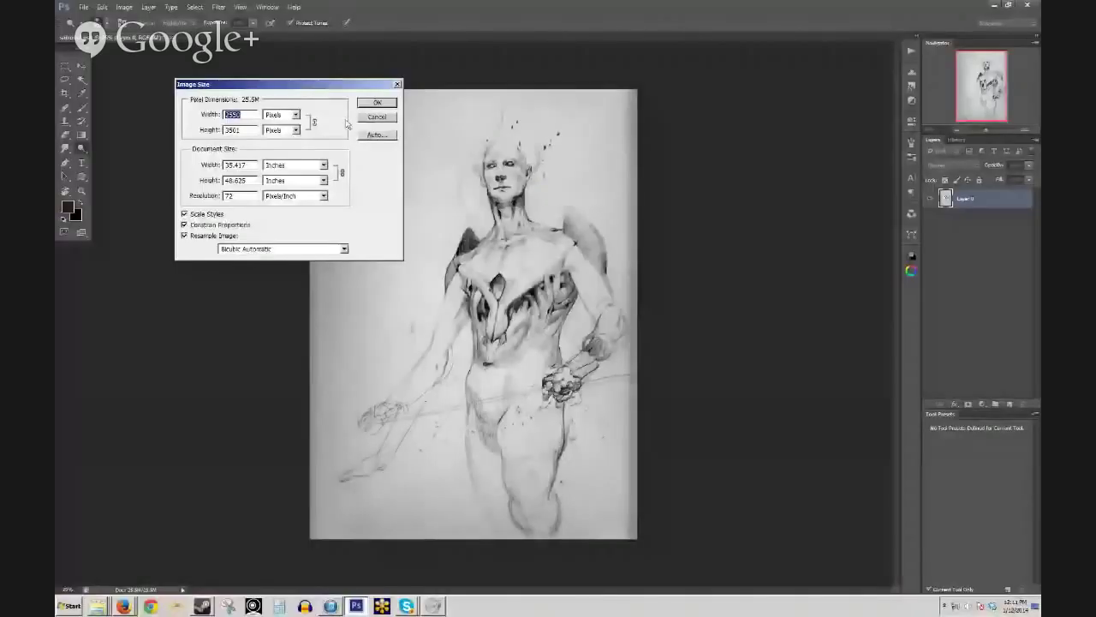
left_click(376, 117)
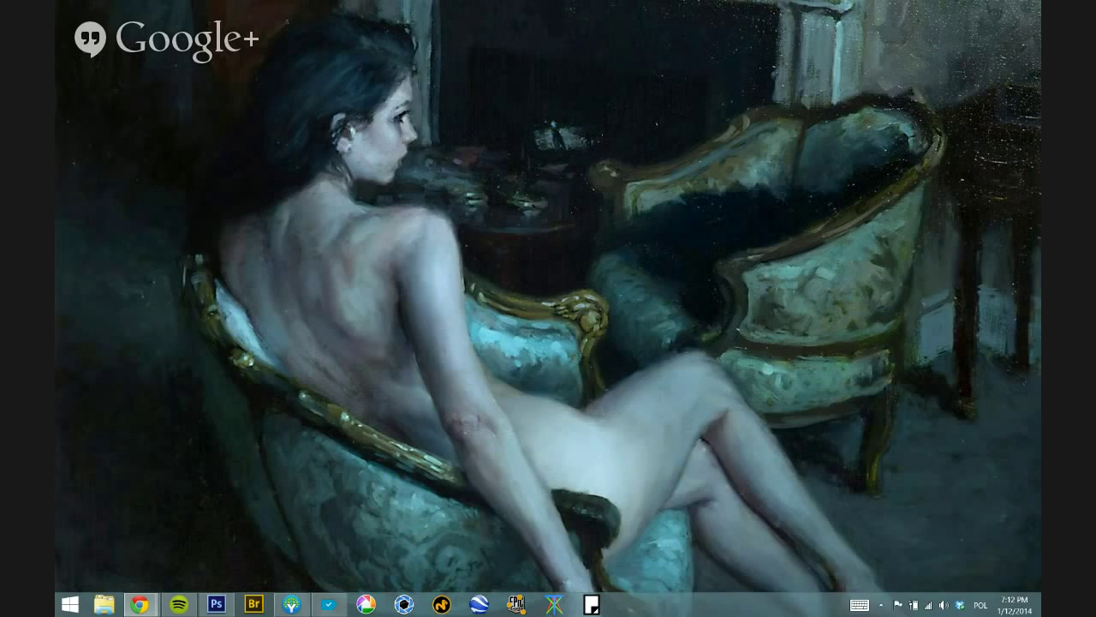
- Dodge the sketch's highlights around the torso, hips and arms to clean the grey paper tone towards white
mouse_move(139, 602)
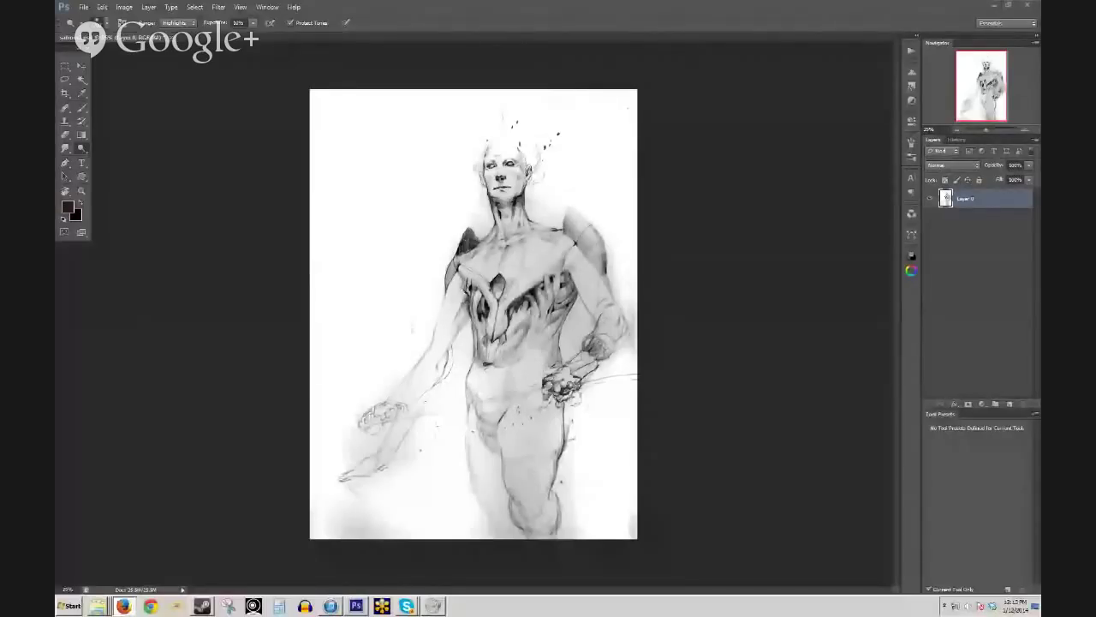
left_click(548, 202)
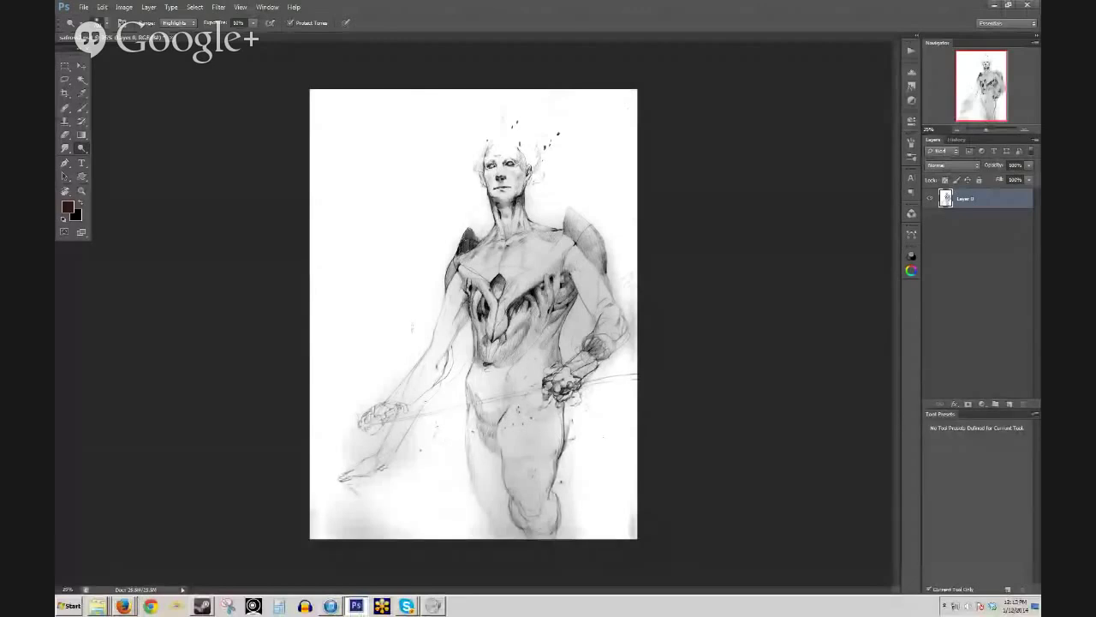
left_click_drag(510, 255, 560, 279)
mouse_move(581, 347)
left_mouse_down()
mouse_move(605, 302)
mouse_move(512, 377)
mouse_move(518, 505)
mouse_move(351, 512)
mouse_move(360, 441)
left_mouse_up()
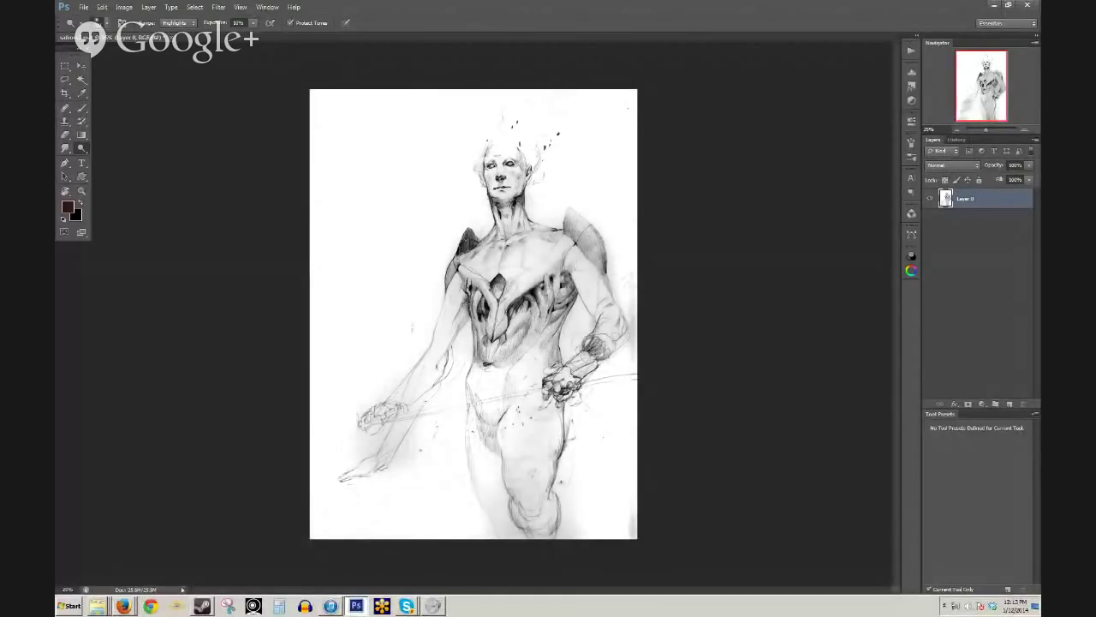
left_click_drag(519, 219, 613, 316)
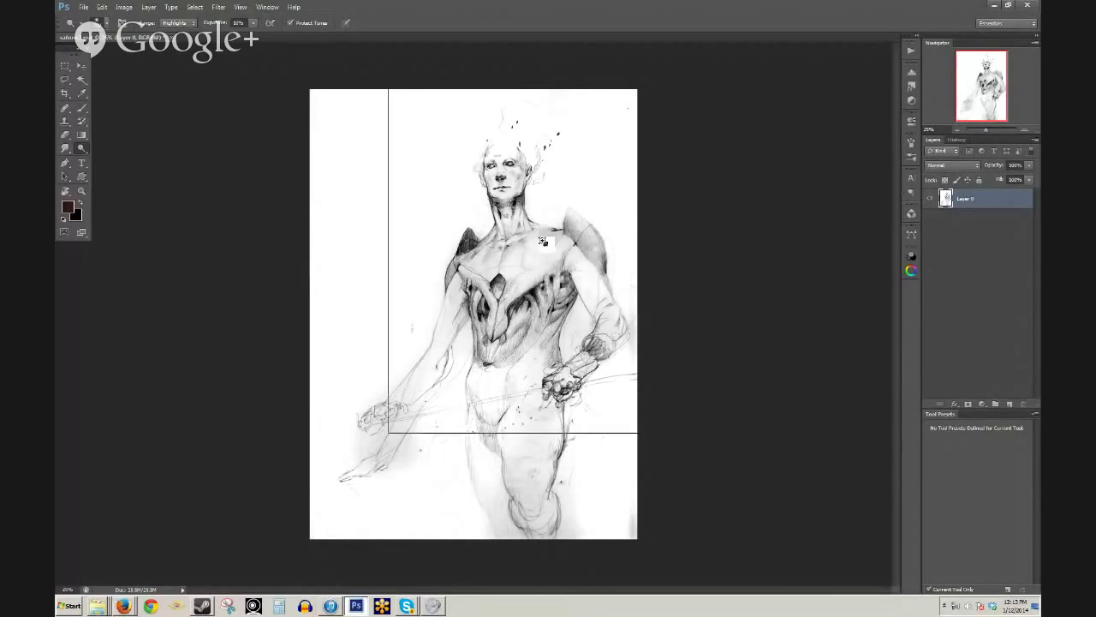
scroll(543, 239, "up", 1)
scroll(548, 368, "down", 1)
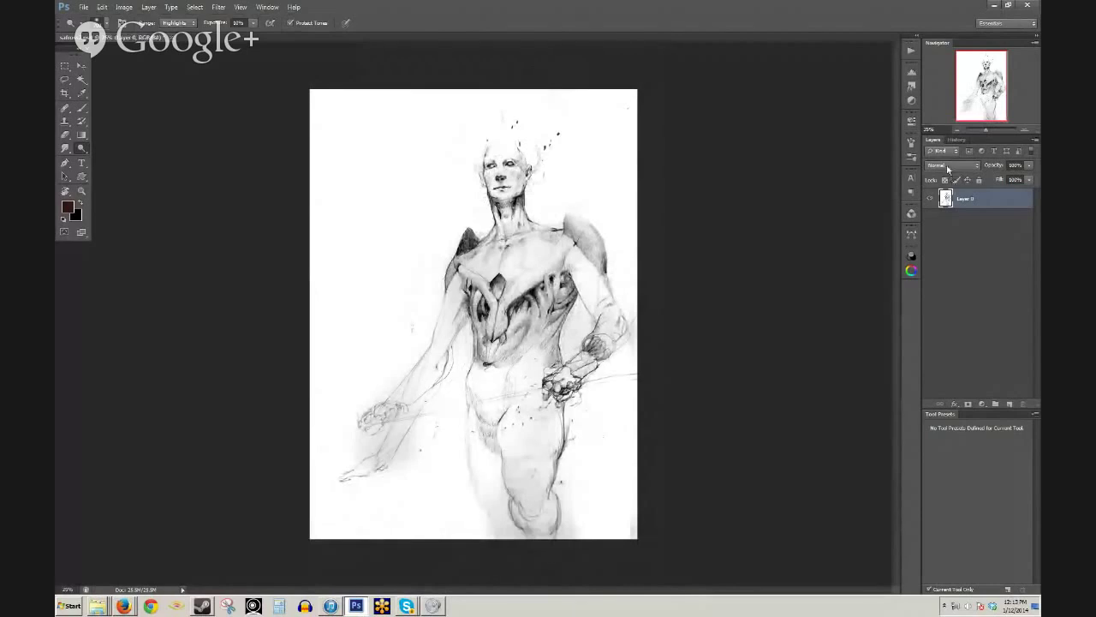
- Load the sketch's luminosity as a selection, delete the light areas from the layer and deselect
key("ctrl+alt+2")
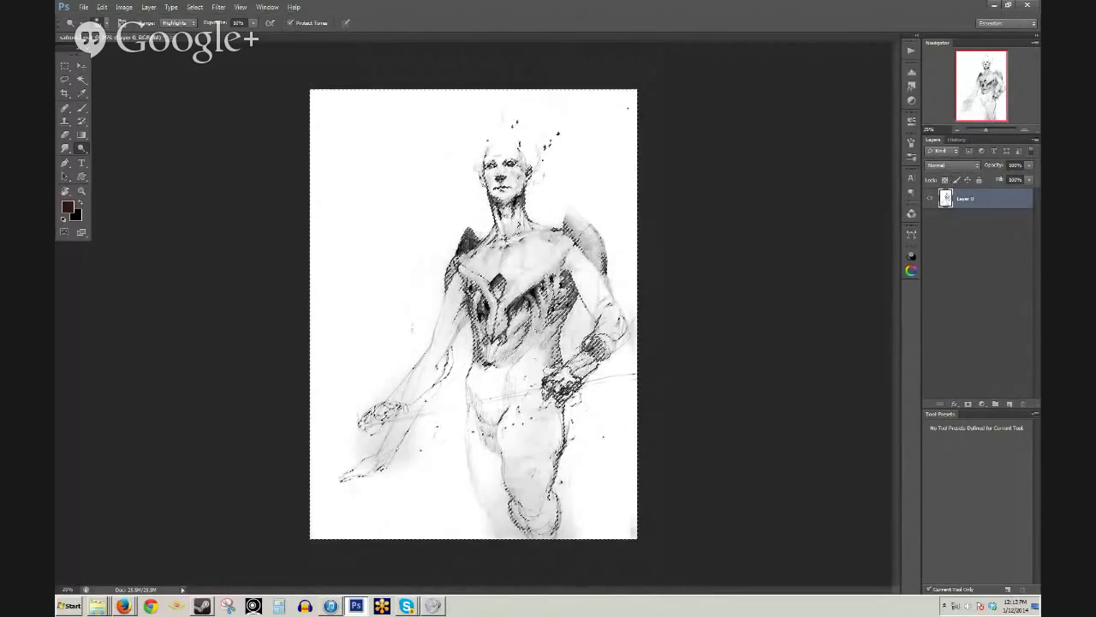
key("Delete")
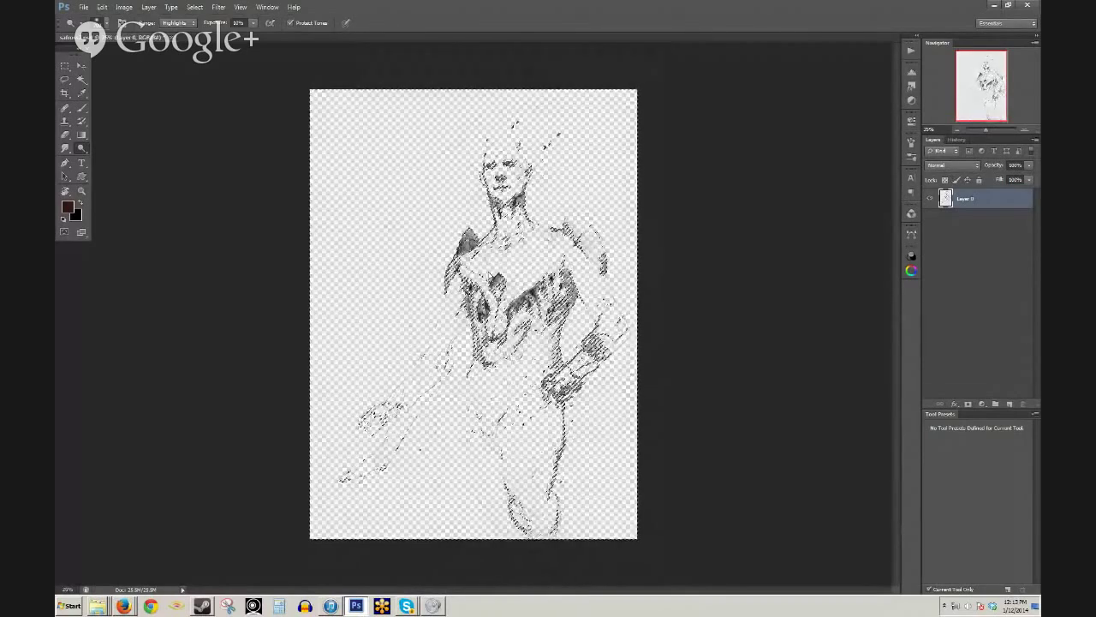
key("ctrl+d")
- Reset the colours to default, lock the line-art layer's transparent pixels and fill the lines with black
key("d")
key("/")
key("alt+BackSpace")
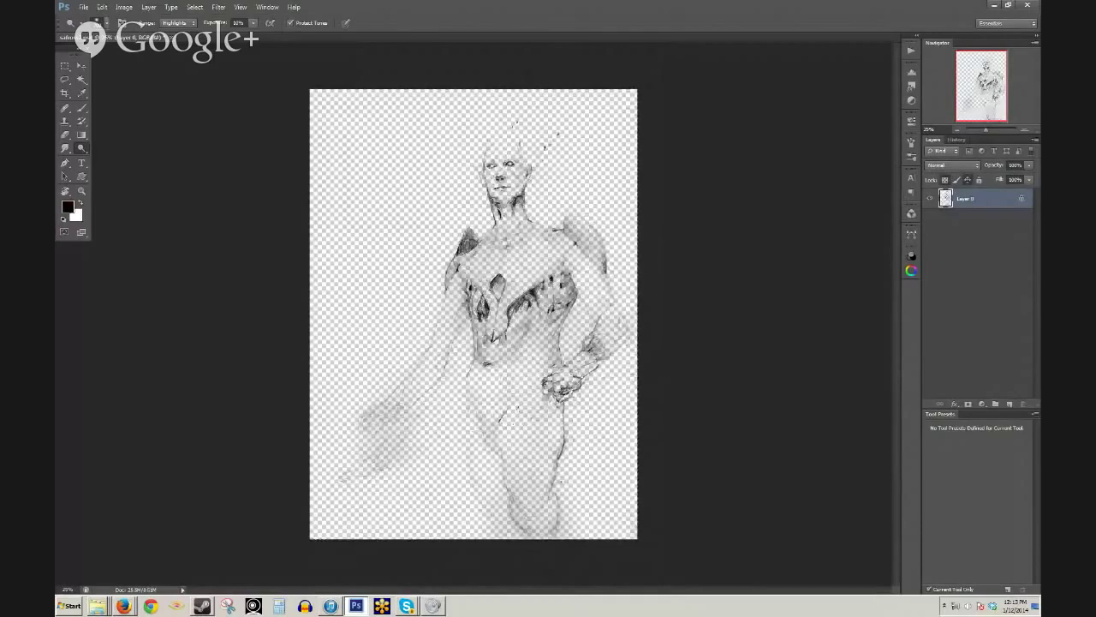
- Add a new layer beneath the line art and fill it with a light grey foreground colour
scroll(566, 243, "up", 3)
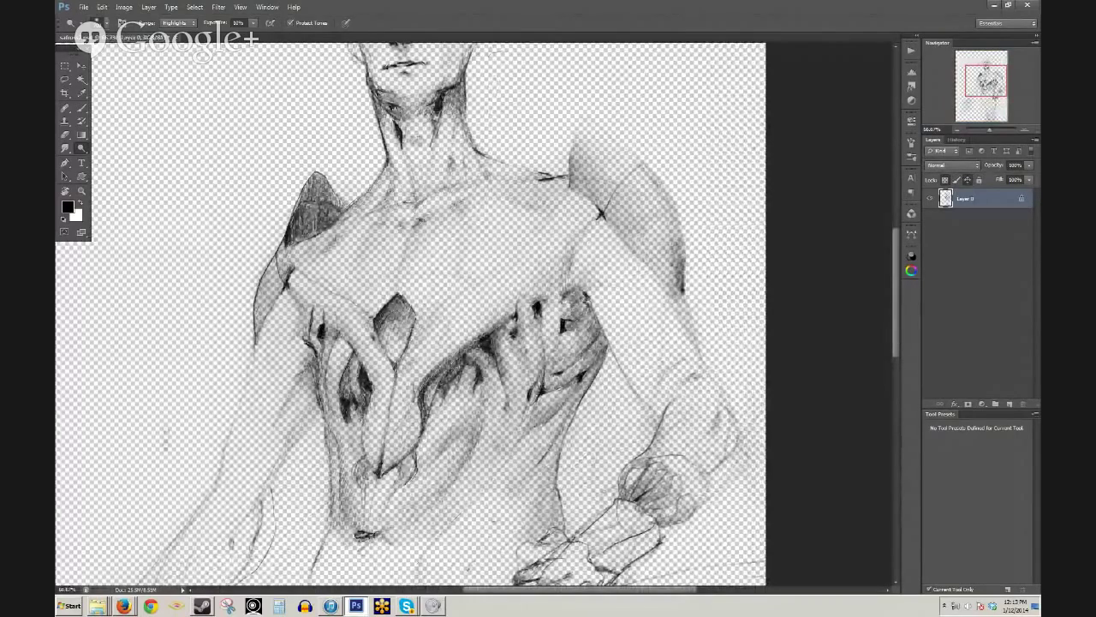
left_click(1008, 409, "ctrl")
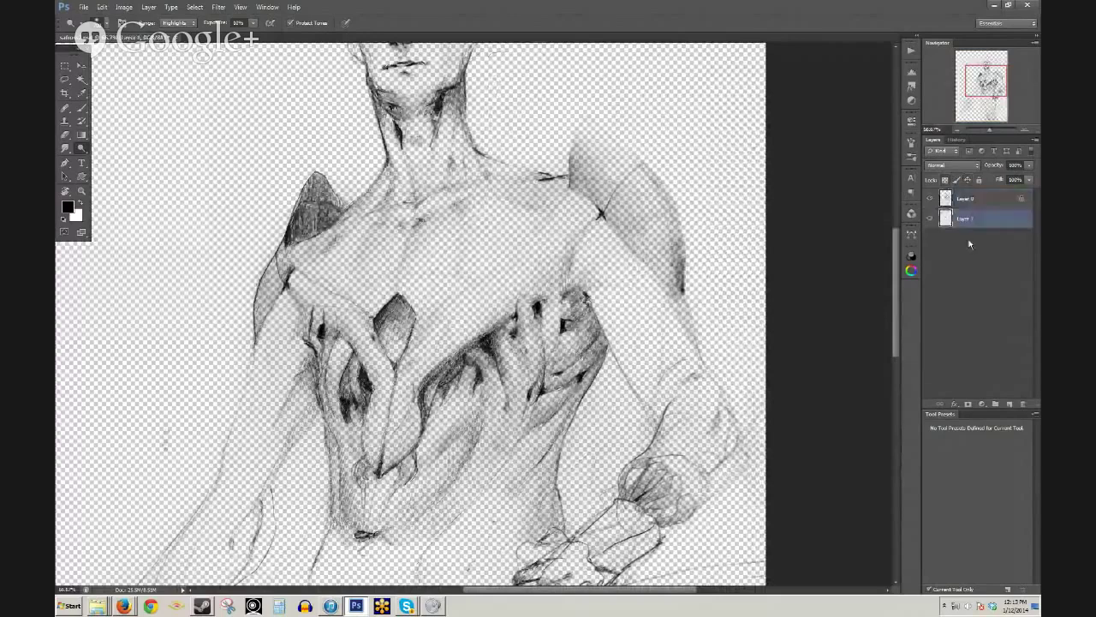
left_click(68, 206)
left_click_drag(561, 211, 537, 209)
left_click(777, 161)
left_click(779, 161)
key("alt+BackSpace")
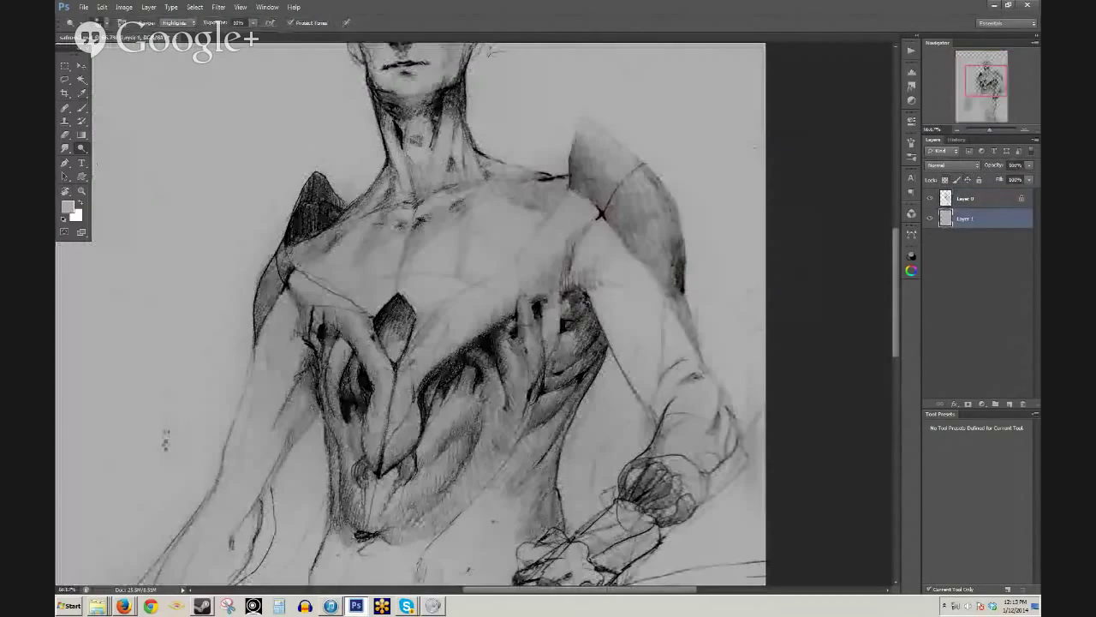
- Add a new empty layer between the line art and the light grey background layer
scroll(556, 328, "down", 1)
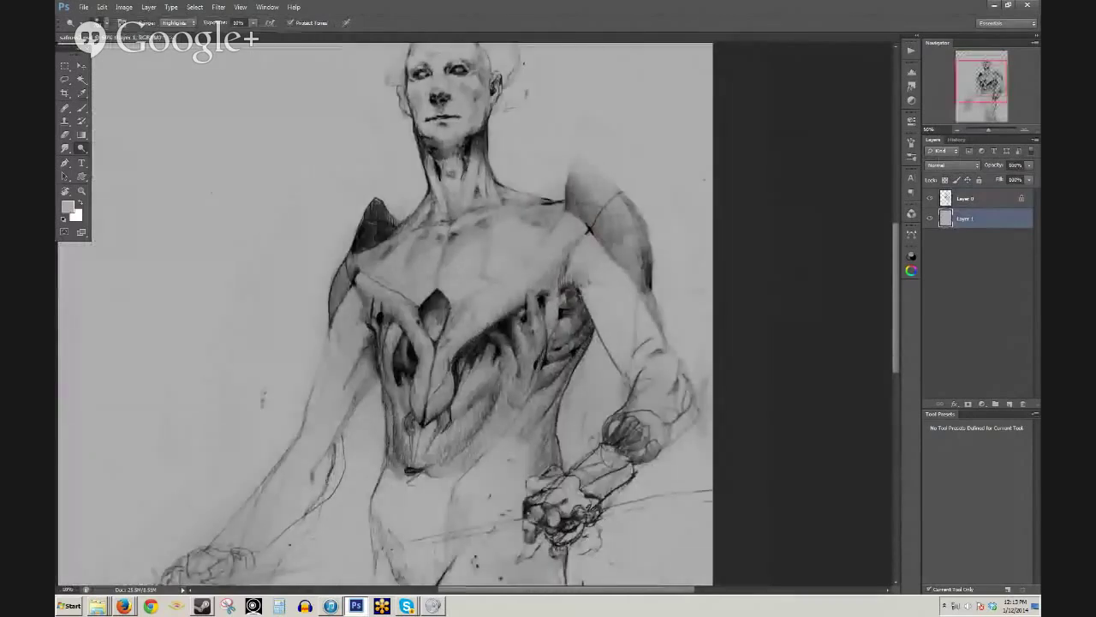
left_click_drag(467, 119, 432, 141)
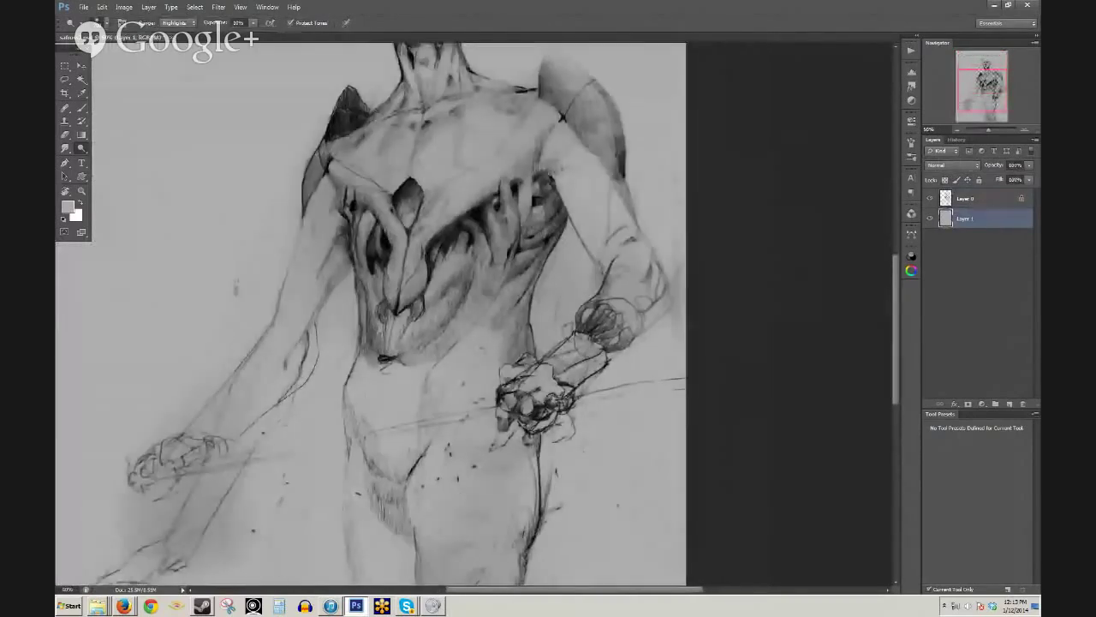
left_click(993, 199)
left_click_drag(978, 220, 1010, 402)
left_click(1009, 403)
- Choose the "hard" brush preset and set the foreground colour to a dark neutral grey
key("b")
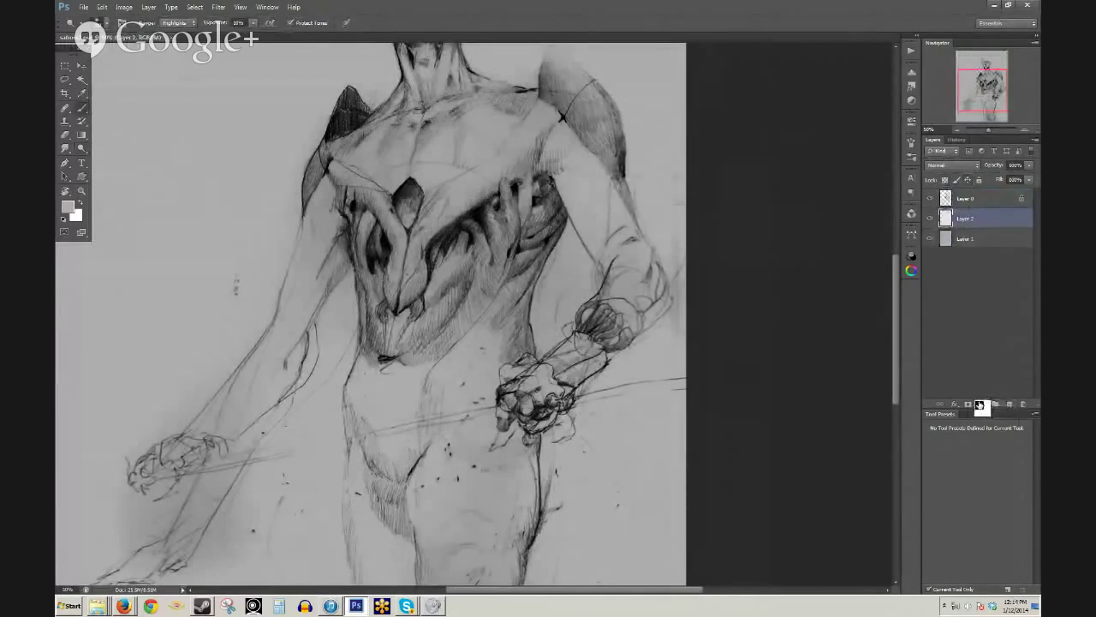
left_click(968, 463)
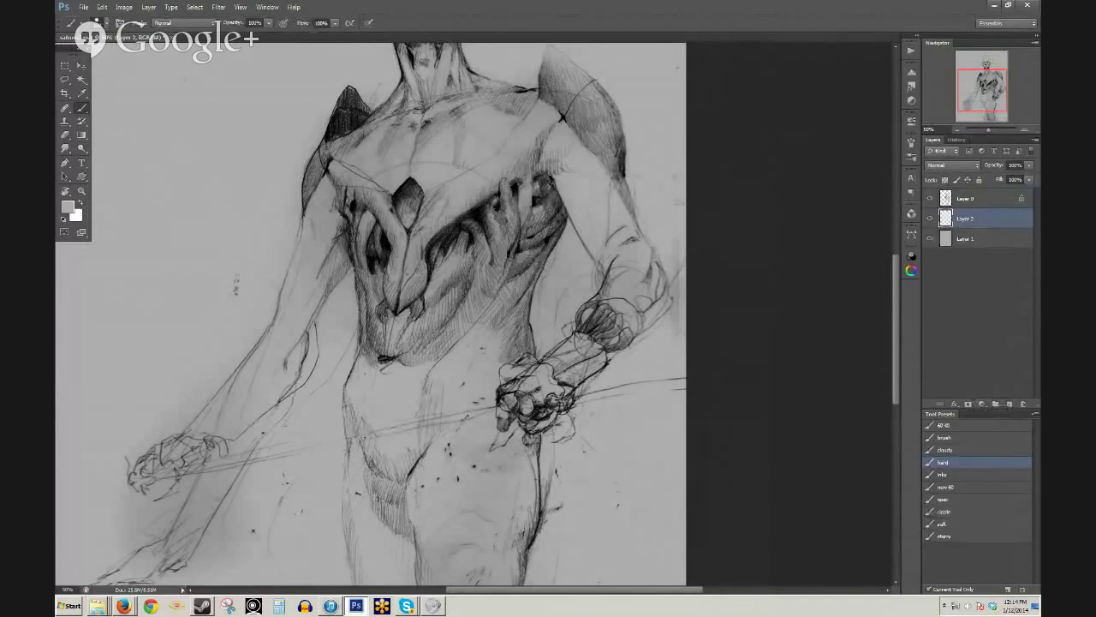
left_click(72, 209)
left_click(503, 261)
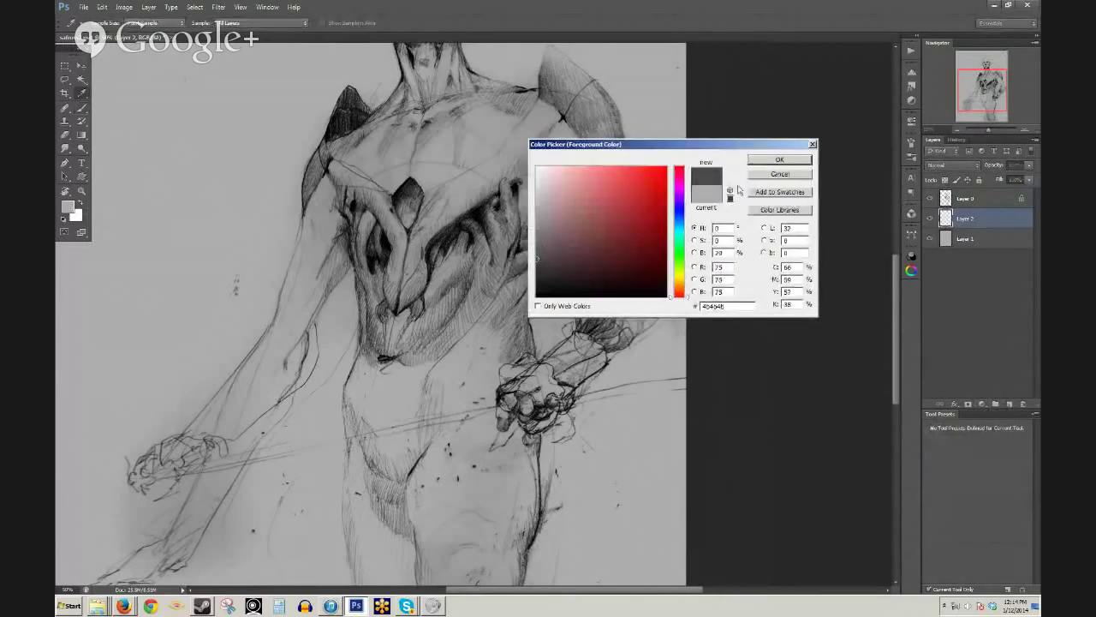
left_click(779, 160)
- Paint the figure's dark grey silhouette over the image-left shoulder and upper arm, the neck, the face and the upper chest
mouse_move(321, 244)
left_mouse_down()
mouse_move(287, 310)
mouse_move(314, 237)
mouse_move(296, 305)
mouse_move(339, 244)
mouse_move(292, 306)
mouse_move(350, 235)
mouse_move(351, 183)
mouse_move(308, 256)
mouse_move(320, 164)
mouse_move(314, 201)
mouse_move(332, 133)
mouse_move(367, 102)
mouse_move(349, 121)
mouse_move(351, 83)
left_mouse_up()
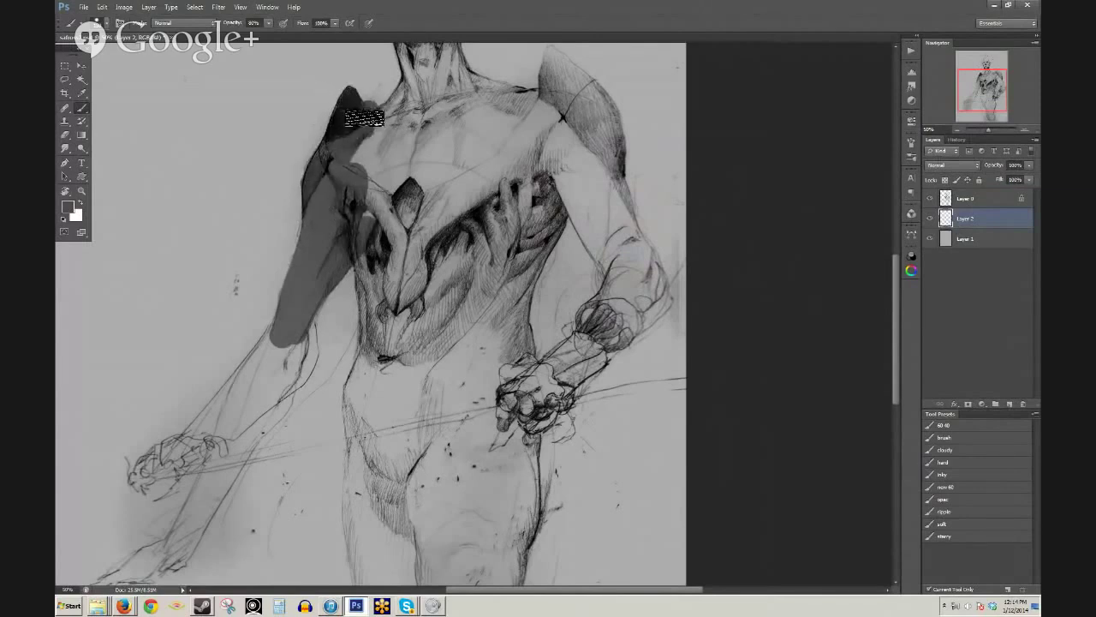
key("e")
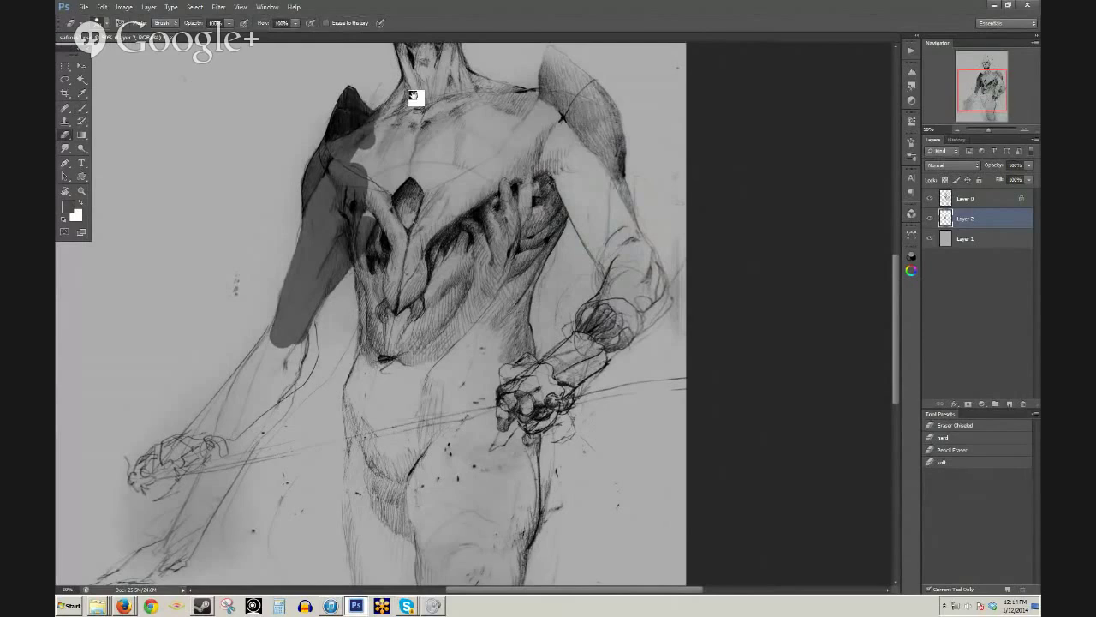
mouse_move(414, 96)
left_mouse_down()
mouse_move(362, 251)
mouse_move(342, 238)
mouse_move(280, 296)
mouse_move(298, 235)
mouse_move(260, 375)
mouse_move(276, 370)
mouse_move(296, 320)
mouse_move(234, 449)
mouse_move(283, 327)
mouse_move(258, 389)
left_mouse_up()
key("b")
mouse_move(271, 300)
left_mouse_down()
mouse_move(262, 429)
mouse_move(345, 317)
mouse_move(336, 276)
mouse_move(296, 272)
mouse_move(295, 250)
mouse_move(334, 243)
mouse_move(375, 194)
mouse_move(340, 244)
mouse_move(371, 189)
mouse_move(330, 263)
mouse_move(355, 231)
mouse_move(349, 249)
mouse_move(378, 294)
mouse_move(373, 270)
mouse_move(357, 333)
mouse_move(375, 247)
mouse_move(356, 147)
mouse_move(359, 177)
left_mouse_up()
mouse_move(349, 136)
left_mouse_down()
mouse_move(327, 95)
mouse_move(340, 121)
mouse_move(345, 54)
mouse_move(376, 195)
mouse_move(384, 85)
mouse_move(401, 186)
mouse_move(404, 93)
mouse_move(404, 163)
mouse_move(403, 135)
mouse_move(435, 238)
mouse_move(411, 214)
mouse_move(408, 287)
left_mouse_up()
mouse_move(403, 204)
left_mouse_down()
mouse_move(445, 221)
mouse_move(421, 197)
mouse_move(454, 216)
mouse_move(414, 196)
mouse_move(490, 222)
mouse_move(416, 199)
mouse_move(482, 218)
left_mouse_up()
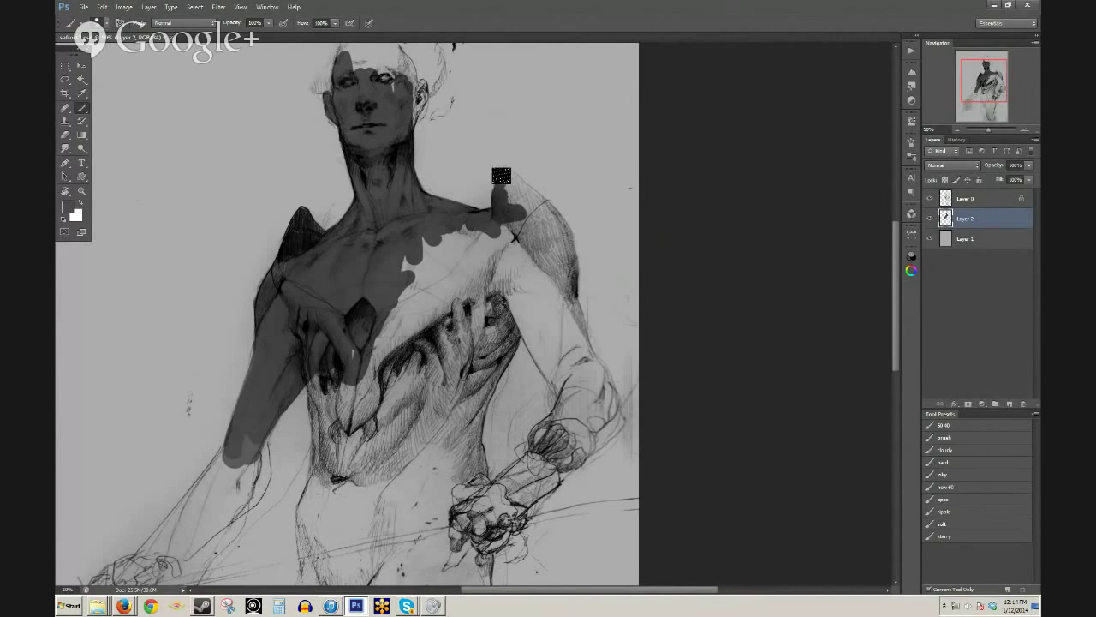
- Extend the dark grey silhouette across the chest and ribs, the image-right shoulder armour and the bent arm down to the elbow
mouse_move(502, 174)
left_mouse_down()
mouse_move(501, 229)
mouse_move(467, 227)
mouse_move(424, 249)
mouse_move(399, 295)
left_mouse_up()
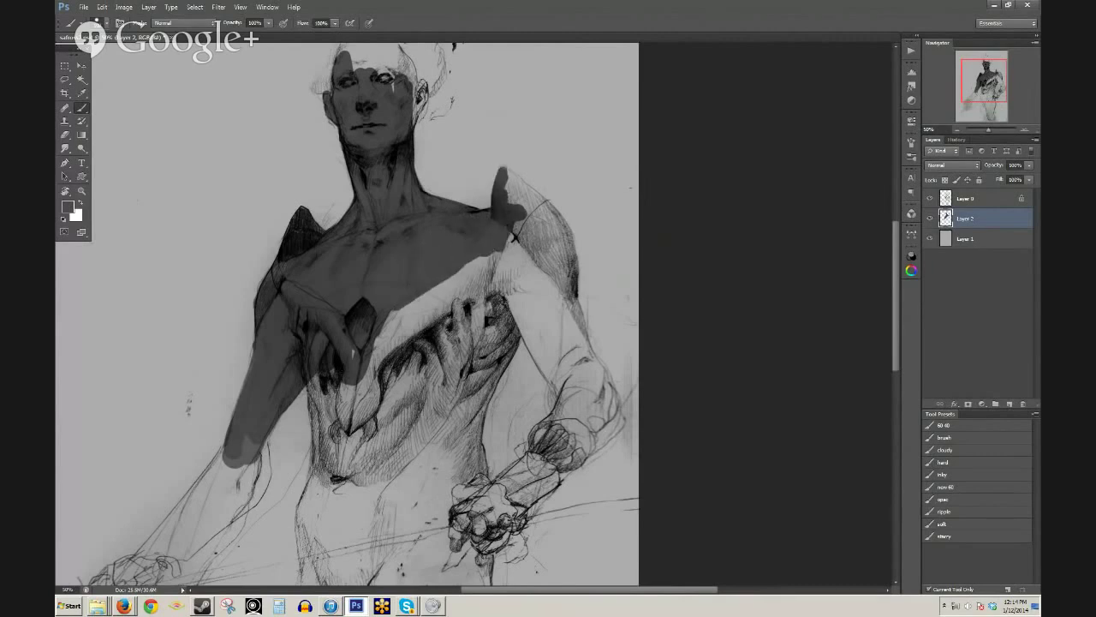
mouse_move(331, 340)
left_mouse_down()
mouse_move(316, 360)
mouse_move(329, 480)
mouse_move(368, 402)
mouse_move(447, 305)
left_mouse_up()
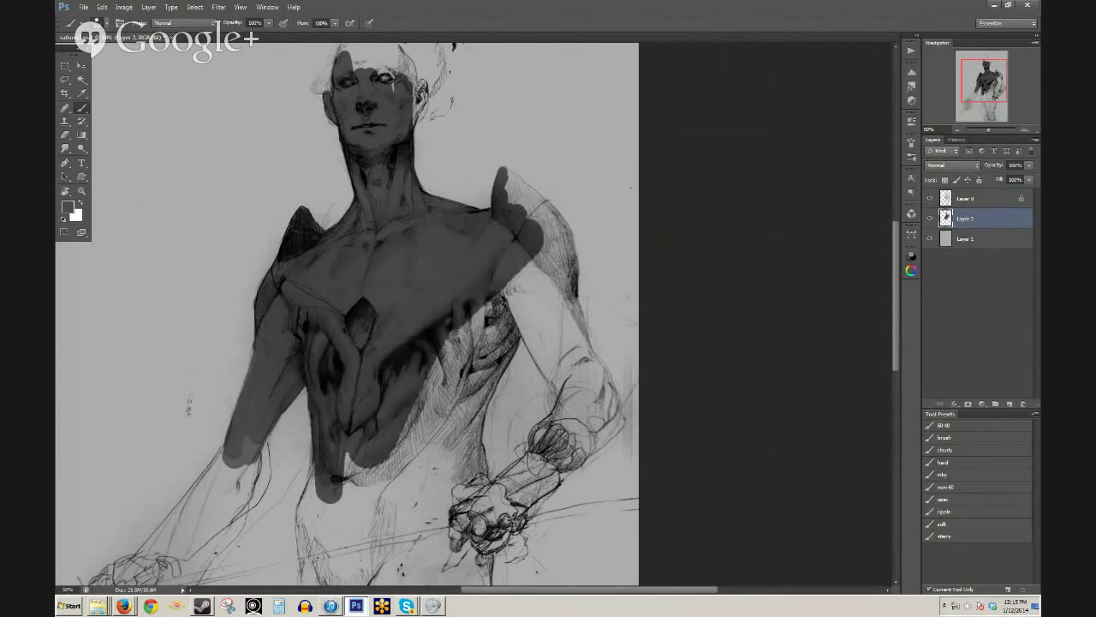
mouse_move(524, 230)
left_mouse_down()
mouse_move(505, 172)
mouse_move(564, 230)
mouse_move(578, 302)
mouse_move(531, 239)
mouse_move(555, 341)
mouse_move(541, 338)
mouse_move(571, 387)
left_mouse_up()
key("e")
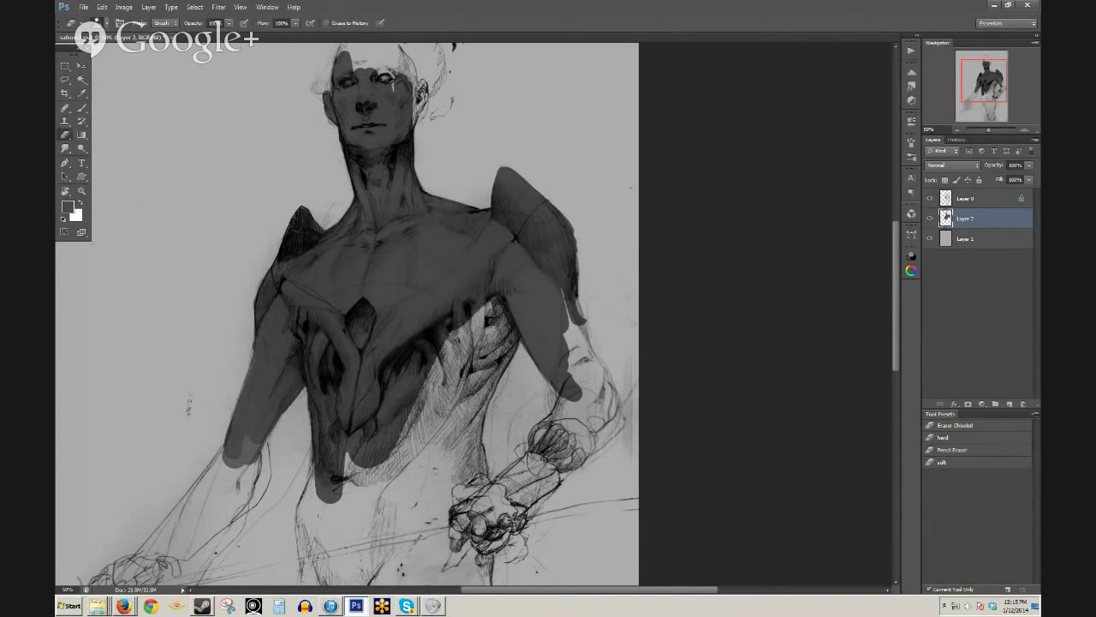
key("b")
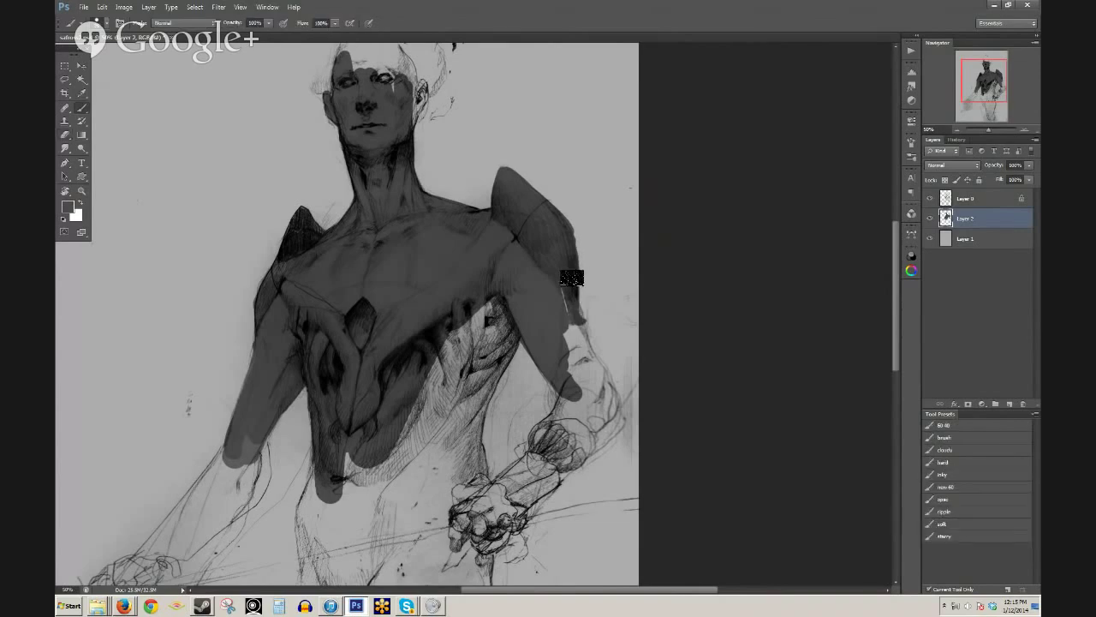
mouse_move(571, 305)
left_mouse_down()
mouse_move(596, 395)
mouse_move(573, 322)
mouse_move(620, 422)
mouse_move(576, 398)
mouse_move(576, 382)
mouse_move(547, 422)
mouse_move(579, 378)
mouse_move(609, 427)
left_mouse_up()
- Block in the abdomen, the image-left hip and the outstretched forearm with dark grey
scroll(380, 458, "down", 5)
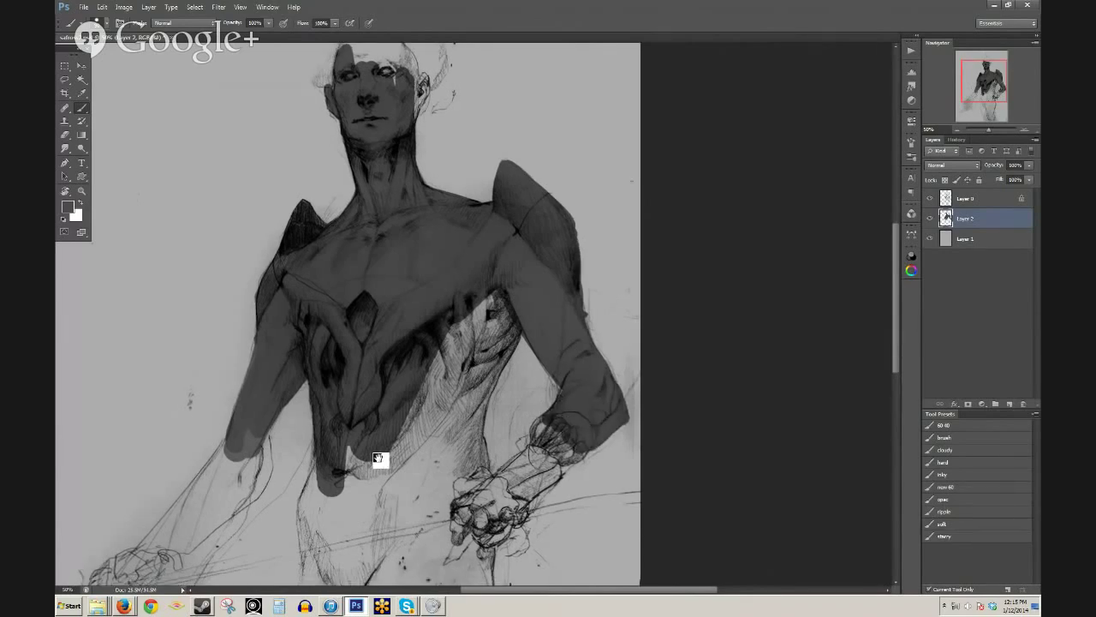
left_click_drag(314, 371, 337, 300)
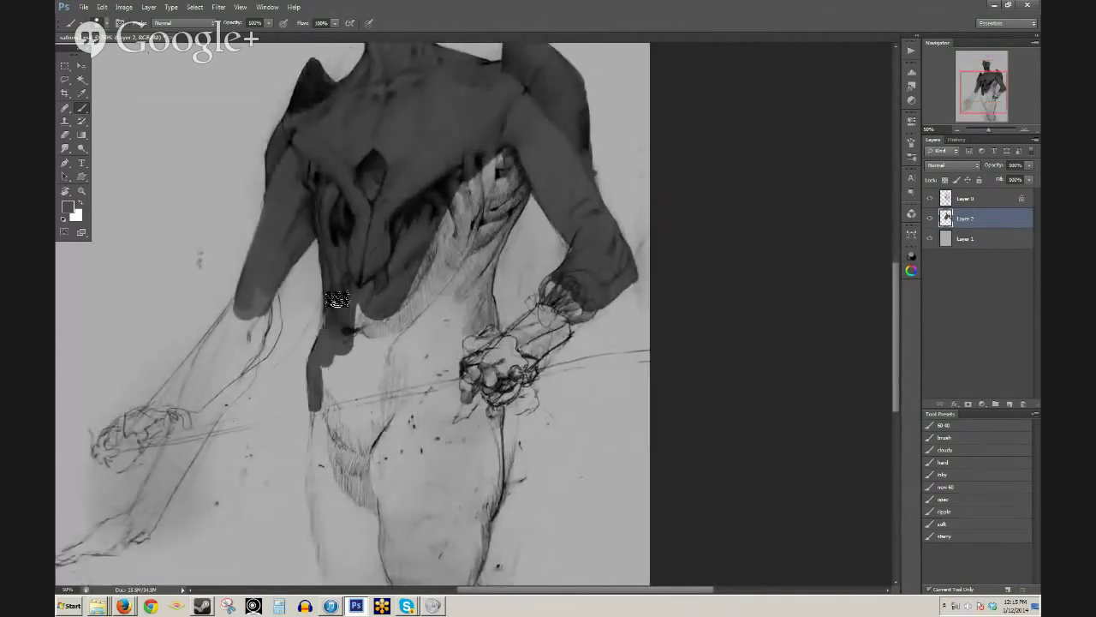
mouse_move(386, 220)
left_mouse_down()
mouse_move(391, 315)
mouse_move(333, 383)
left_mouse_up()
mouse_move(252, 317)
left_mouse_down()
mouse_move(254, 288)
mouse_move(261, 320)
mouse_move(248, 345)
mouse_move(213, 361)
left_mouse_up()
mouse_move(159, 406)
left_mouse_down()
mouse_move(159, 392)
mouse_move(238, 304)
left_mouse_up()
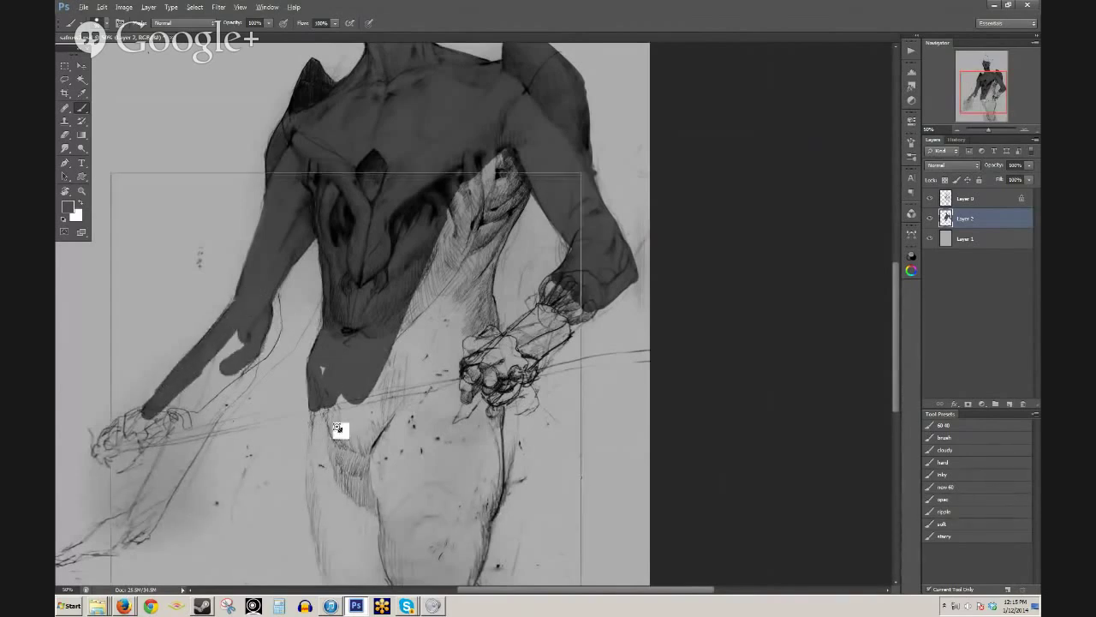
- Fill the forehead and the top of the bald head with dark grey up to the skull outline
key("ctrl+minus")
left_click_drag(395, 74, 345, 203)
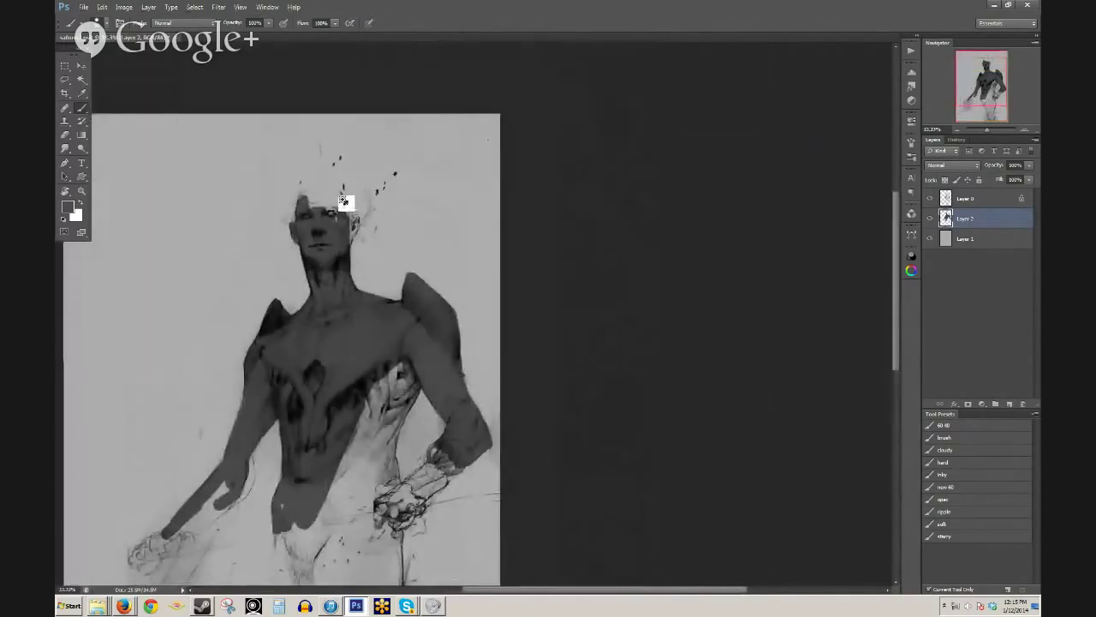
left_click(342, 224, "ctrl")
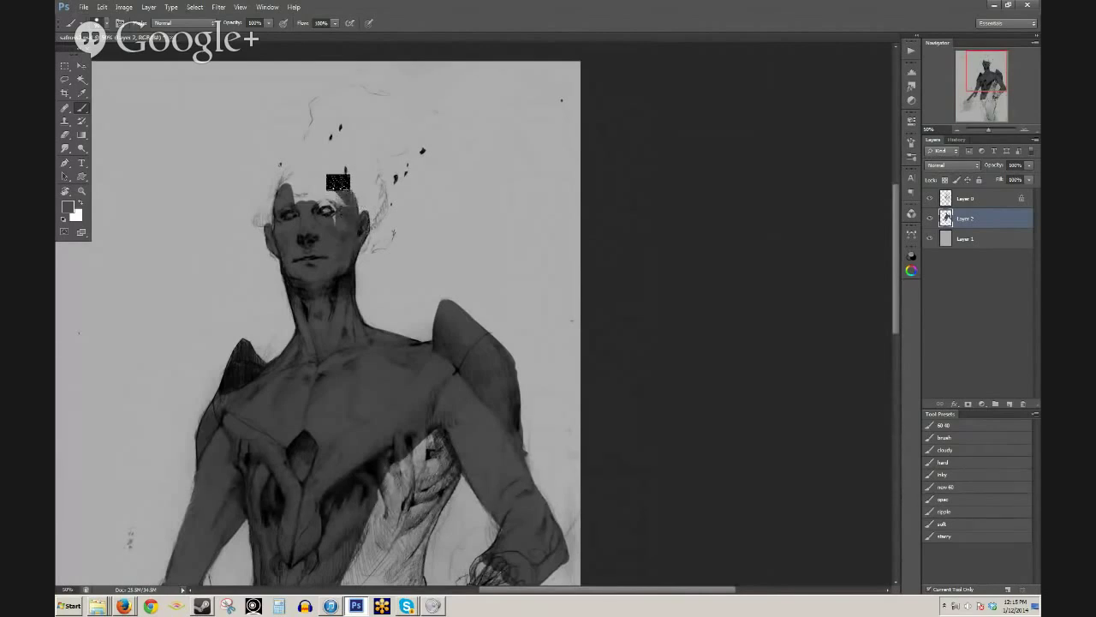
mouse_move(335, 177)
left_mouse_down()
mouse_move(289, 178)
mouse_move(310, 177)
mouse_move(313, 209)
mouse_move(334, 190)
left_mouse_up()
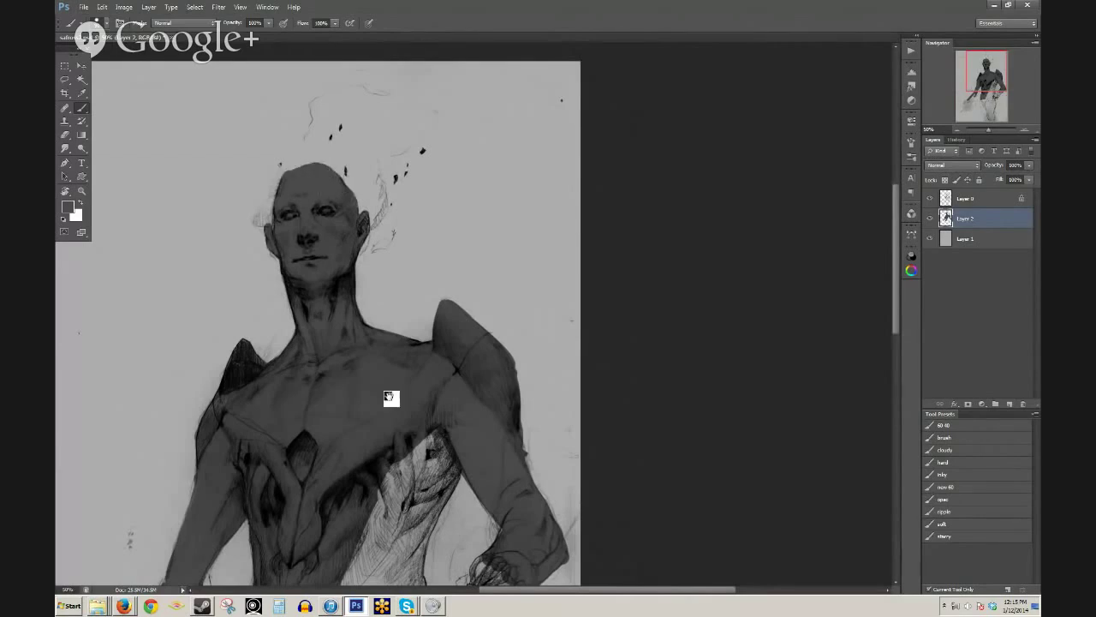
- Fill the remaining ribs and waist, both thighs and the forearm and hand on the hip with dark grey
left_click_drag(391, 398, 403, 159)
mouse_move(418, 301)
left_mouse_down()
mouse_move(459, 246)
mouse_move(402, 283)
mouse_move(377, 342)
mouse_move(411, 334)
mouse_move(435, 283)
mouse_move(428, 382)
mouse_move(402, 402)
mouse_move(288, 436)
mouse_move(276, 411)
left_mouse_up()
left_click_drag(306, 479, 314, 299)
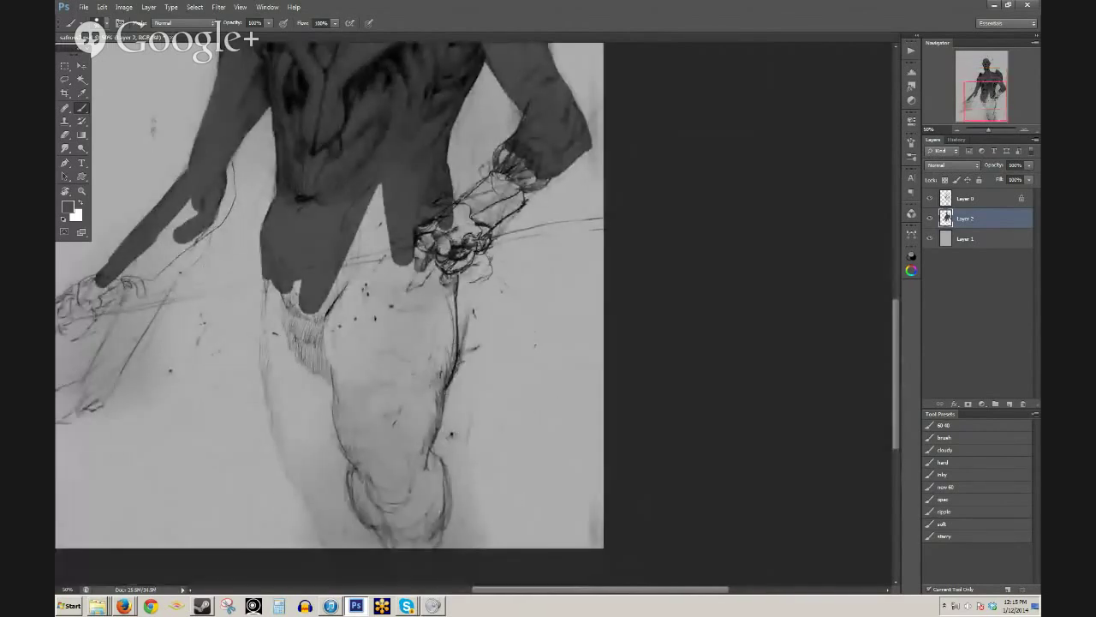
left_click_drag(275, 414, 271, 262)
mouse_move(269, 374)
left_mouse_down()
mouse_move(313, 252)
mouse_move(334, 329)
mouse_move(383, 242)
mouse_move(421, 209)
mouse_move(451, 223)
mouse_move(494, 185)
mouse_move(482, 189)
mouse_move(532, 117)
mouse_move(499, 185)
mouse_move(535, 157)
mouse_move(526, 182)
mouse_move(540, 176)
mouse_move(509, 183)
mouse_move(517, 199)
mouse_move(486, 210)
mouse_move(478, 241)
mouse_move(453, 262)
mouse_move(445, 244)
mouse_move(445, 360)
mouse_move(445, 309)
mouse_move(398, 388)
mouse_move(373, 309)
mouse_move(356, 304)
mouse_move(349, 439)
mouse_move(343, 422)
mouse_move(374, 463)
mouse_move(362, 459)
mouse_move(356, 487)
mouse_move(388, 525)
mouse_move(375, 499)
mouse_move(391, 517)
mouse_move(436, 369)
mouse_move(420, 435)
mouse_move(439, 477)
mouse_move(412, 536)
left_mouse_up()
left_click_drag(371, 352, 416, 520)
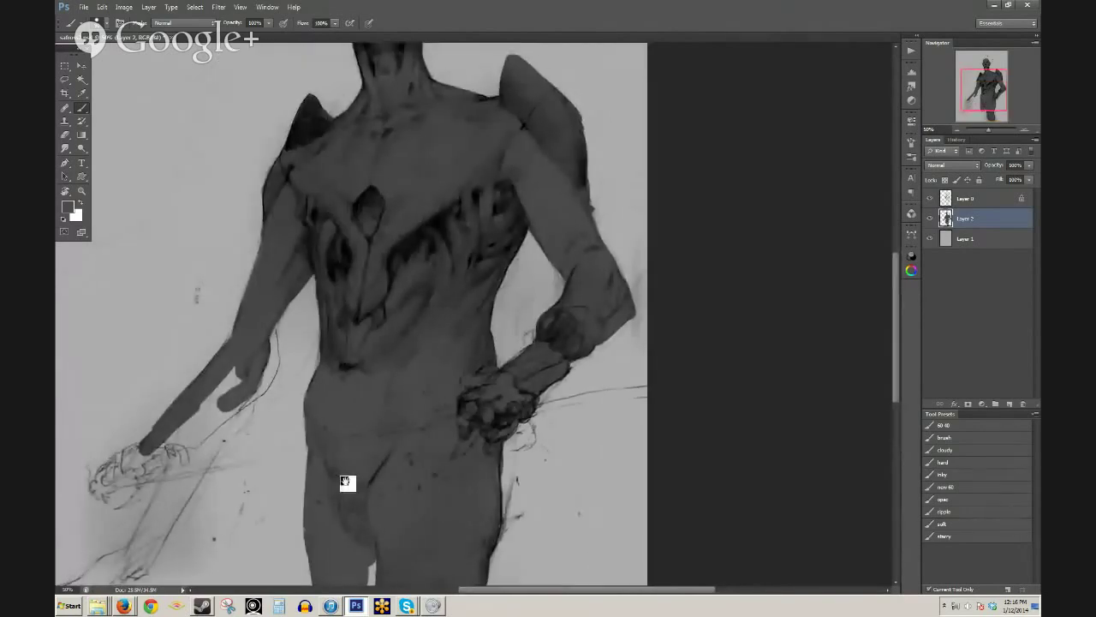
- Complete the silhouette along the outstretched forearm and down the image-left leg to the canvas edge
mouse_move(139, 456)
left_mouse_down()
mouse_move(238, 377)
mouse_move(194, 405)
mouse_move(237, 394)
mouse_move(187, 430)
left_mouse_up()
left_click(254, 415, "alt")
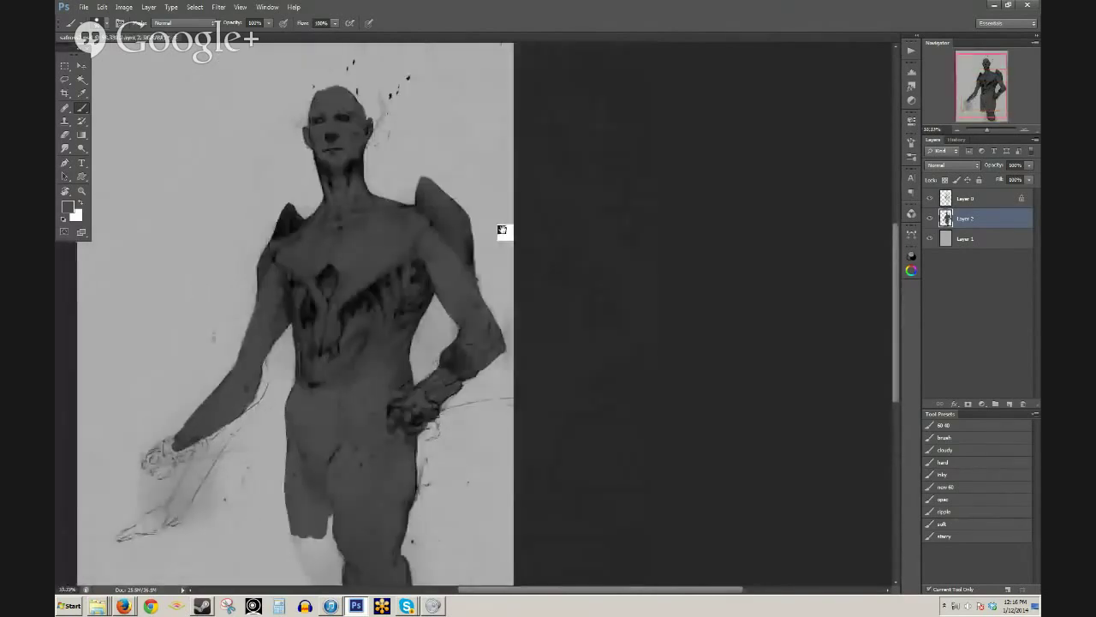
left_click_drag(485, 289, 561, 317)
scroll(556, 318, "down", 1)
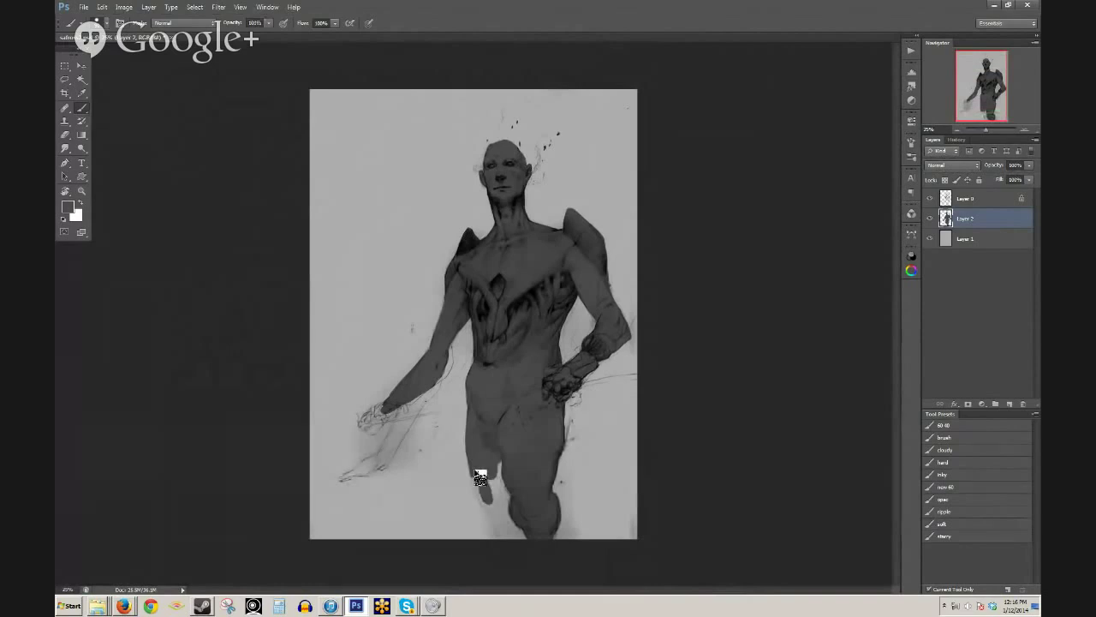
left_click_drag(480, 485, 495, 470)
- Start a crop of the canvas and clear its preset width and height so the proportions are unconstrained
left_click(82, 68)
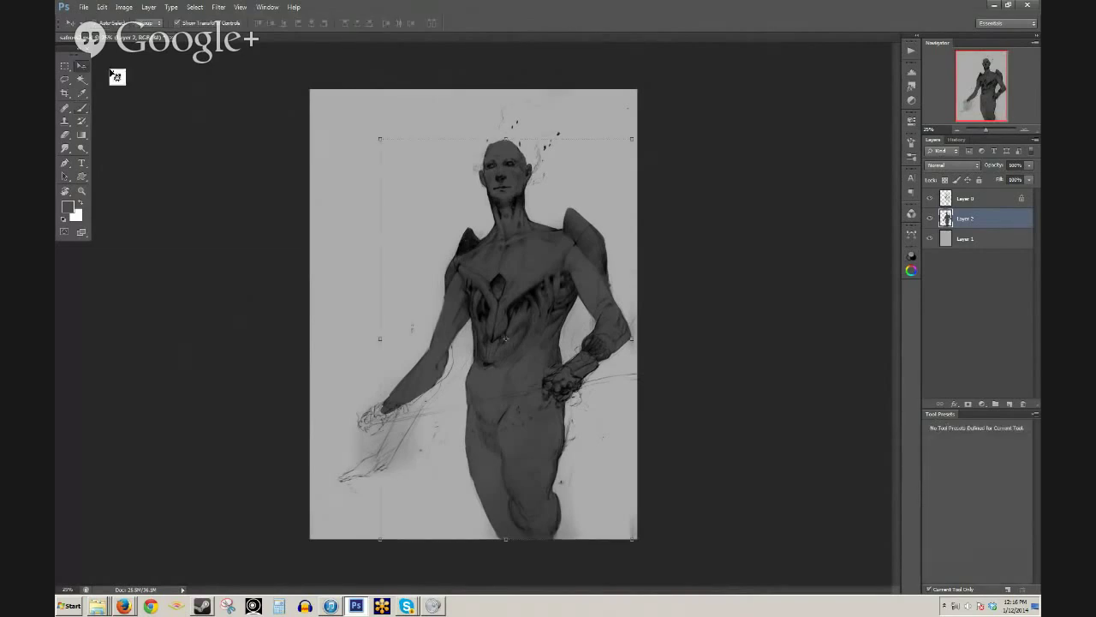
left_click(65, 92)
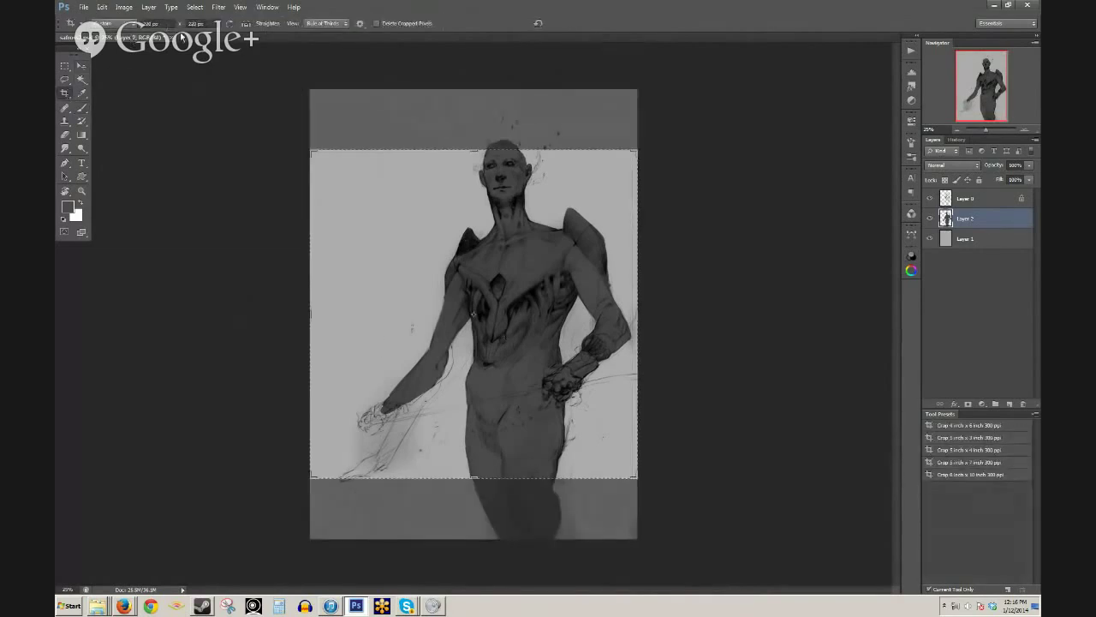
key("BackSpace")
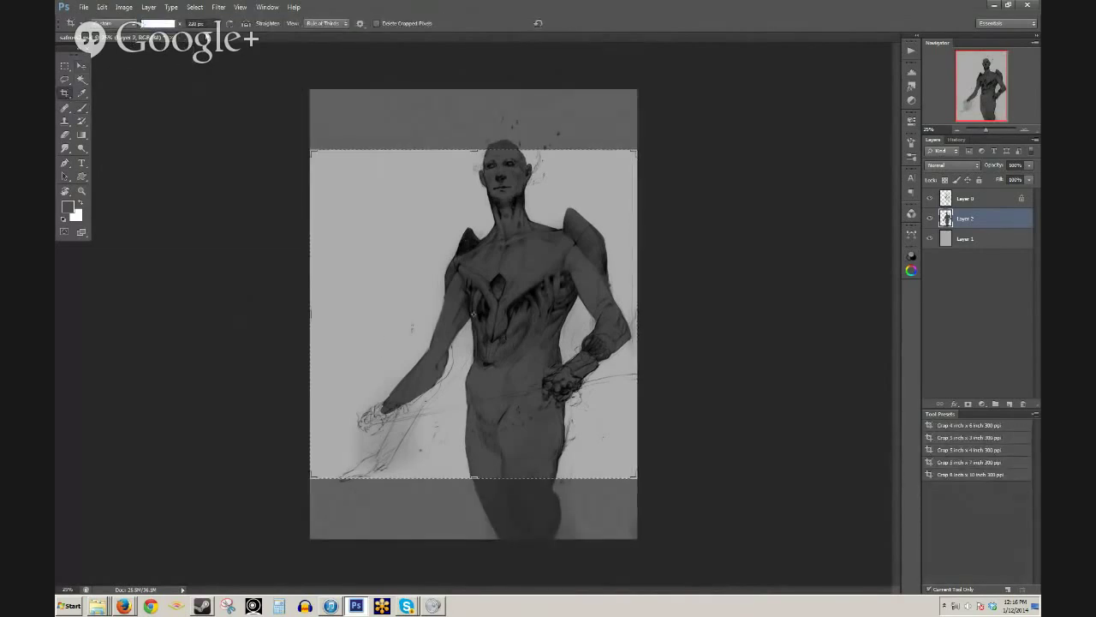
key("Tab")
key("BackSpace")
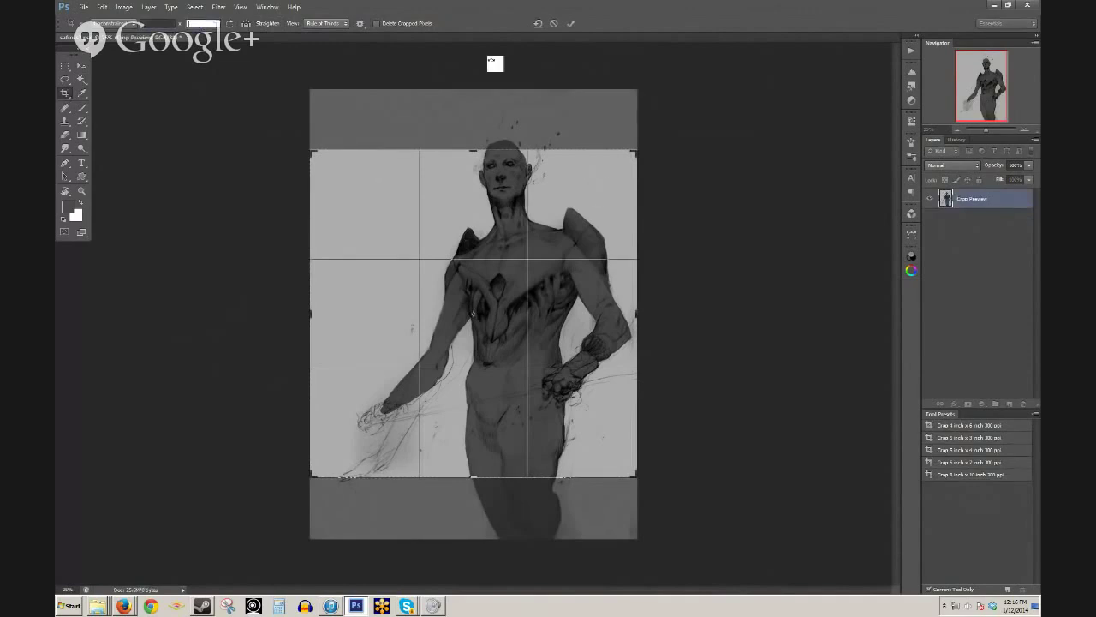
- Extend the canvas above and beside the sketch, keep the lower edge flush with the artwork, and commit the crop
left_click_drag(524, 64, 528, 75)
left_click_drag(635, 156, 716, 70)
left_click_drag(220, 293, 262, 305)
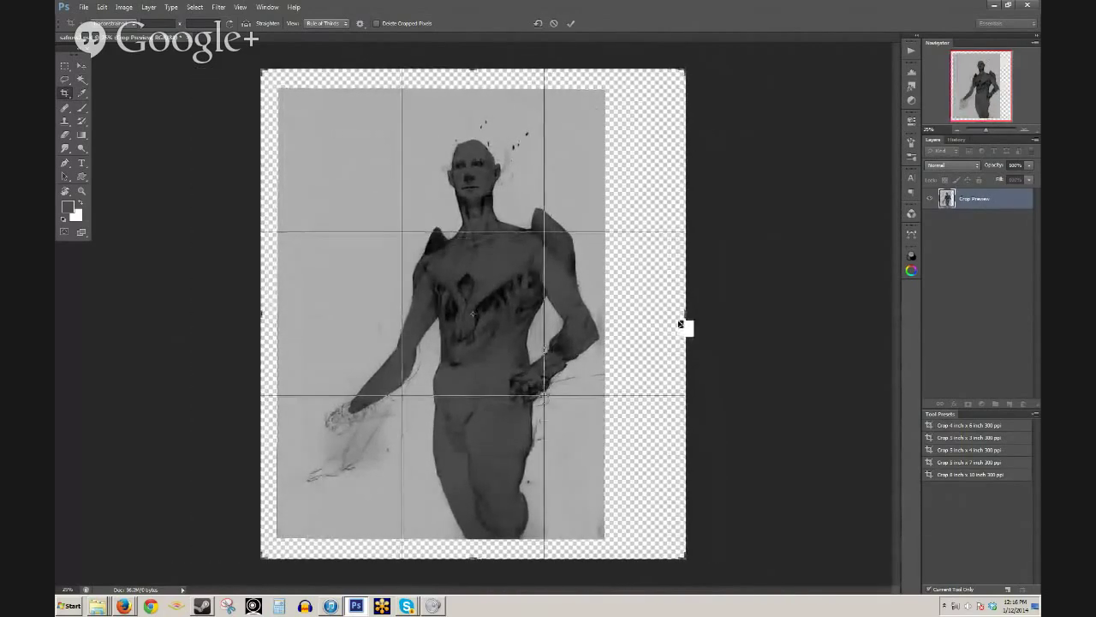
left_click_drag(685, 319, 660, 319)
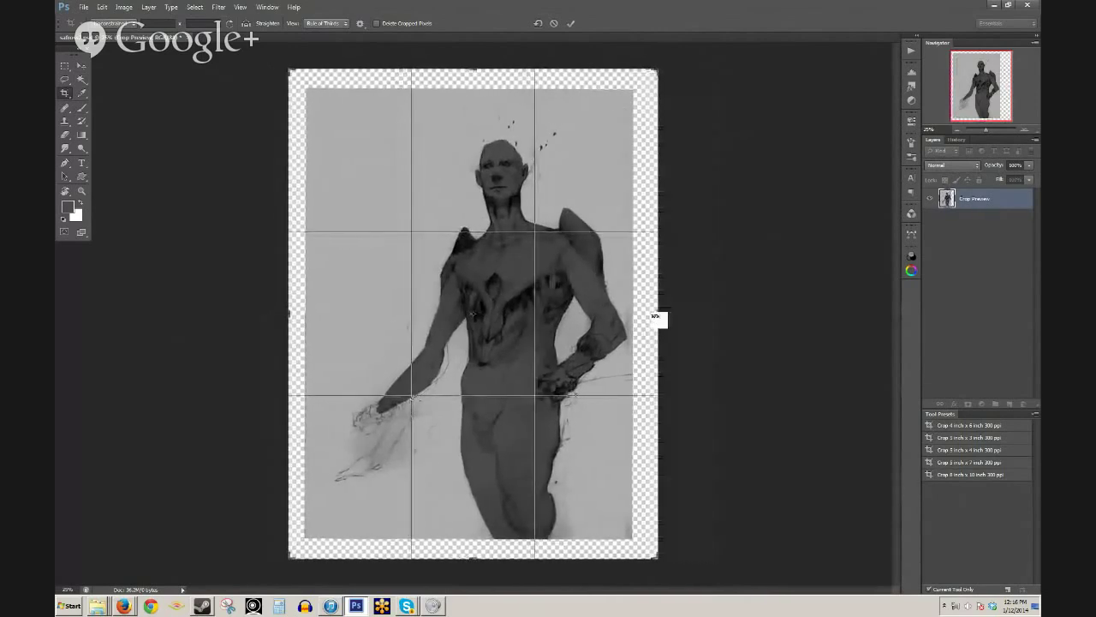
mouse_move(481, 537)
left_mouse_down()
mouse_move(486, 560)
mouse_move(470, 548)
left_mouse_up()
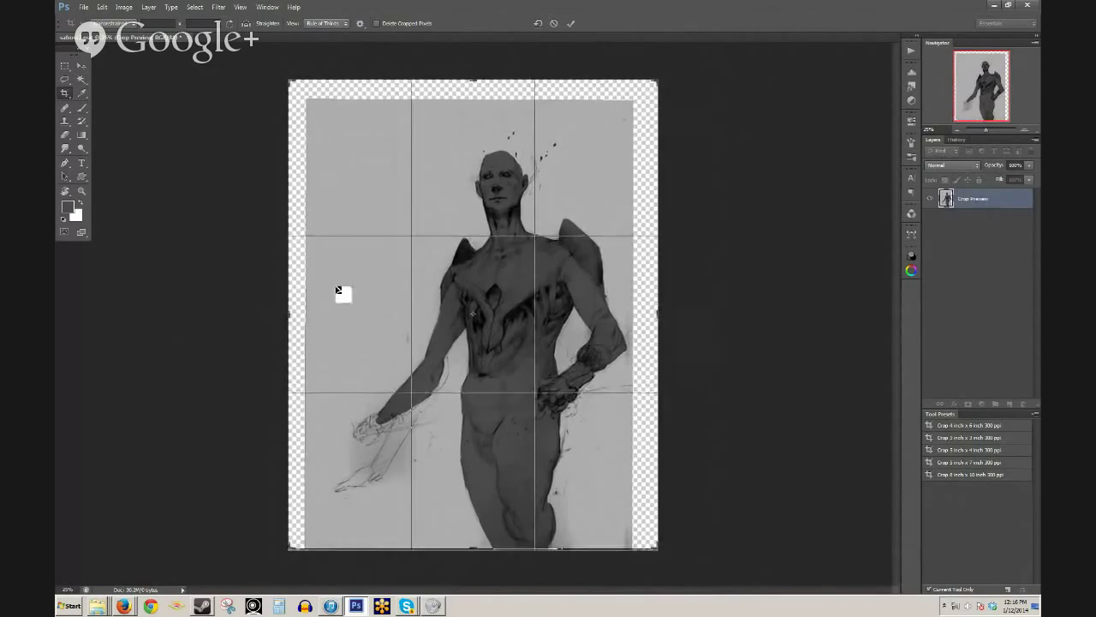
left_click_drag(290, 313, 301, 314)
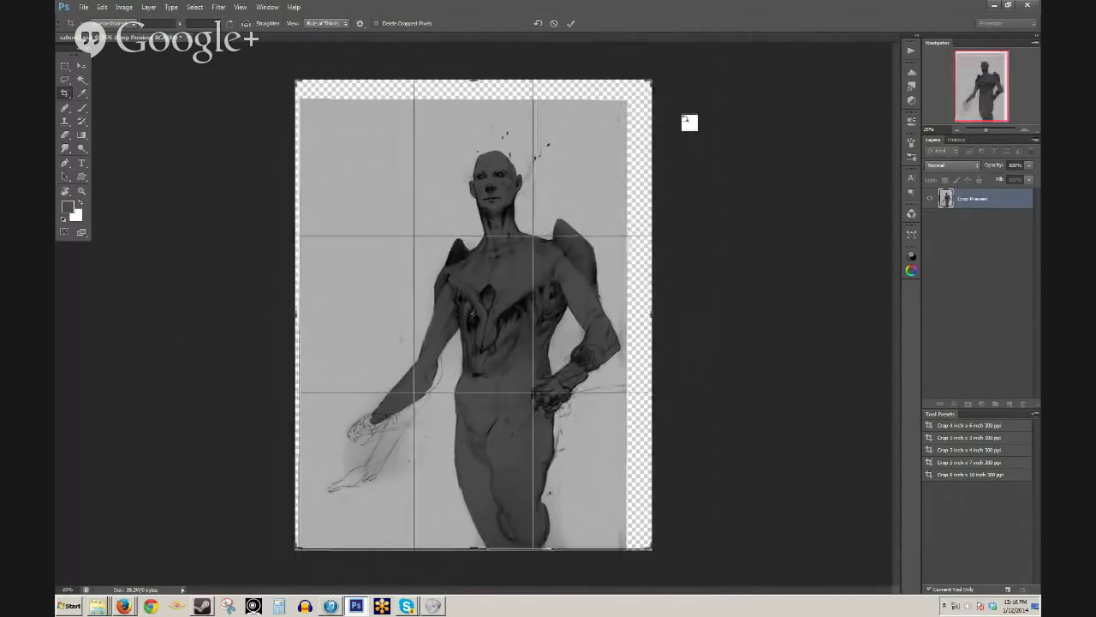
left_click_drag(482, 80, 501, 62)
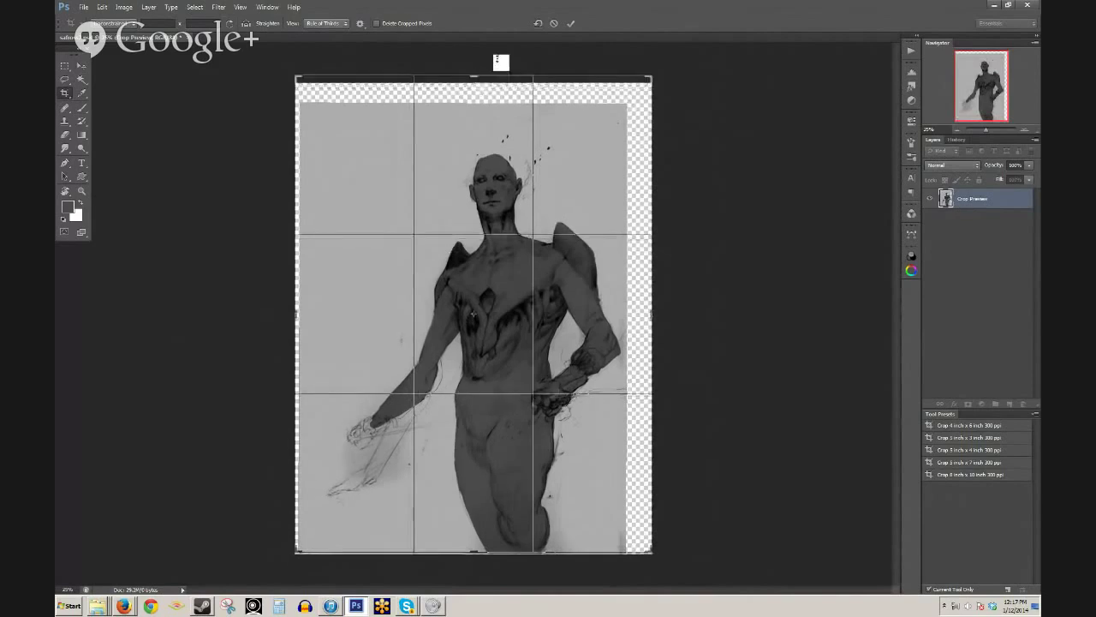
left_click(570, 23)
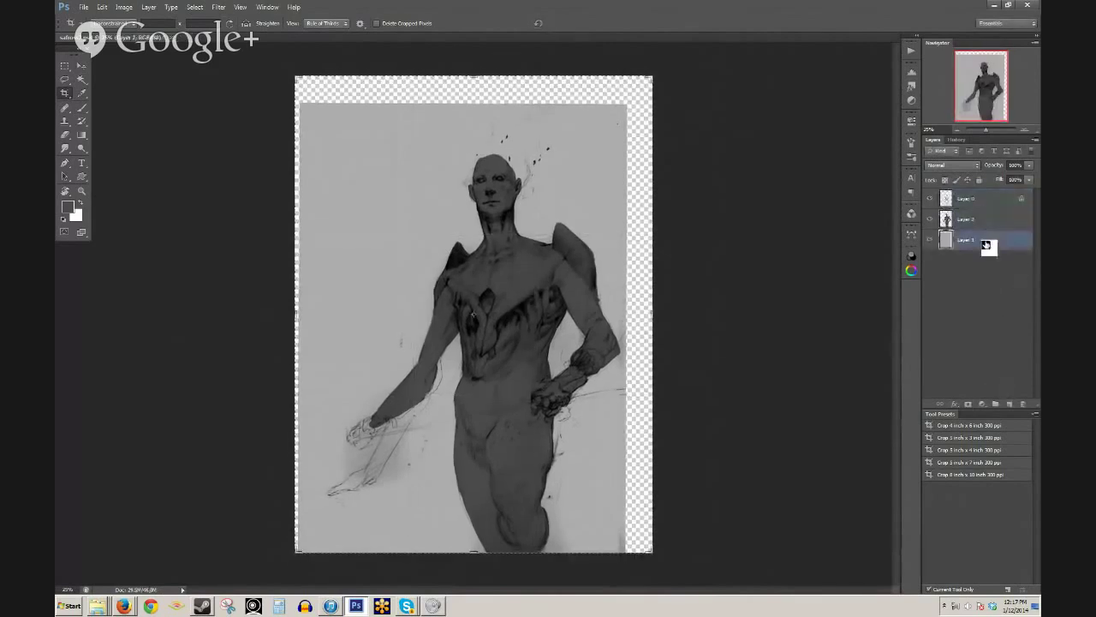
- Fill the background layer with the light grey sampled from it to cover the new margins, and reselect the silhouette layer
left_click(81, 108)
left_click(334, 156, "alt")
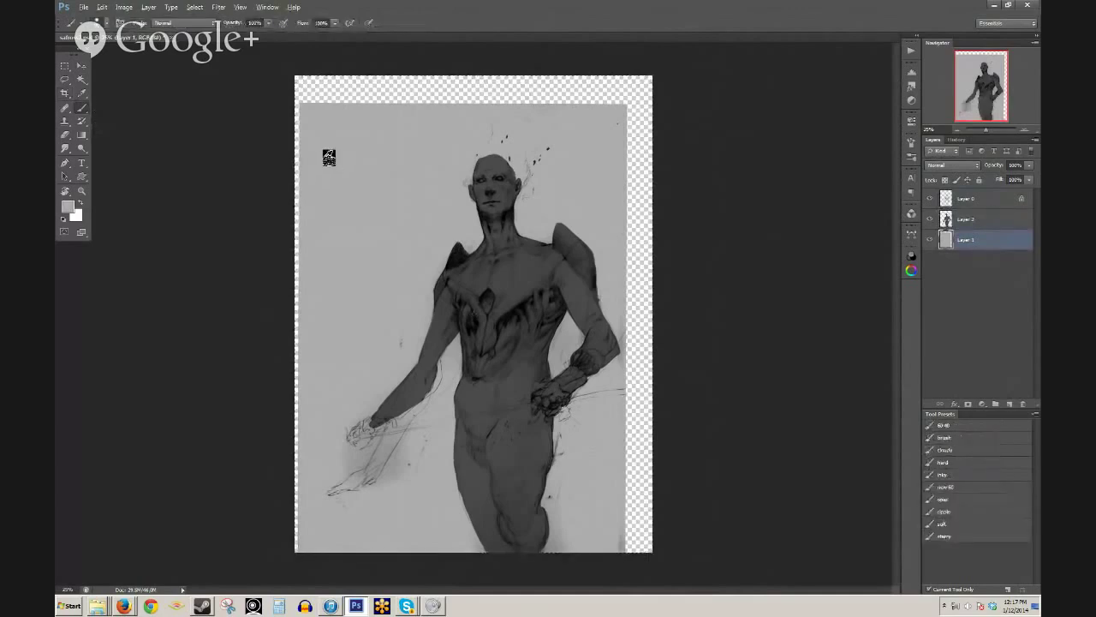
key("alt+BackSpace")
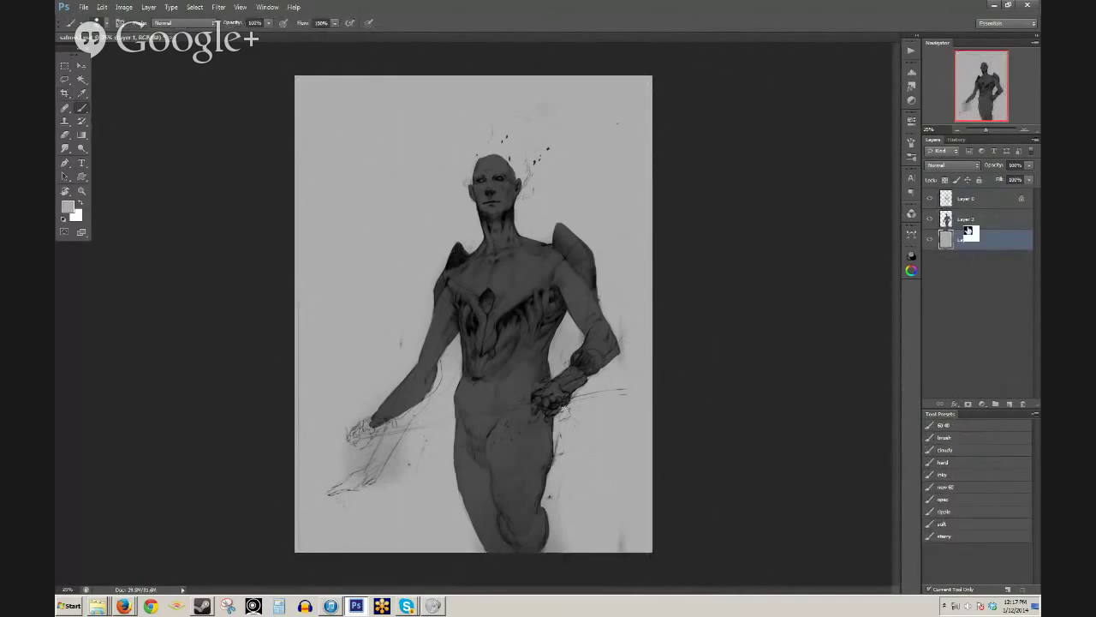
left_click_drag(962, 224, 962, 230)
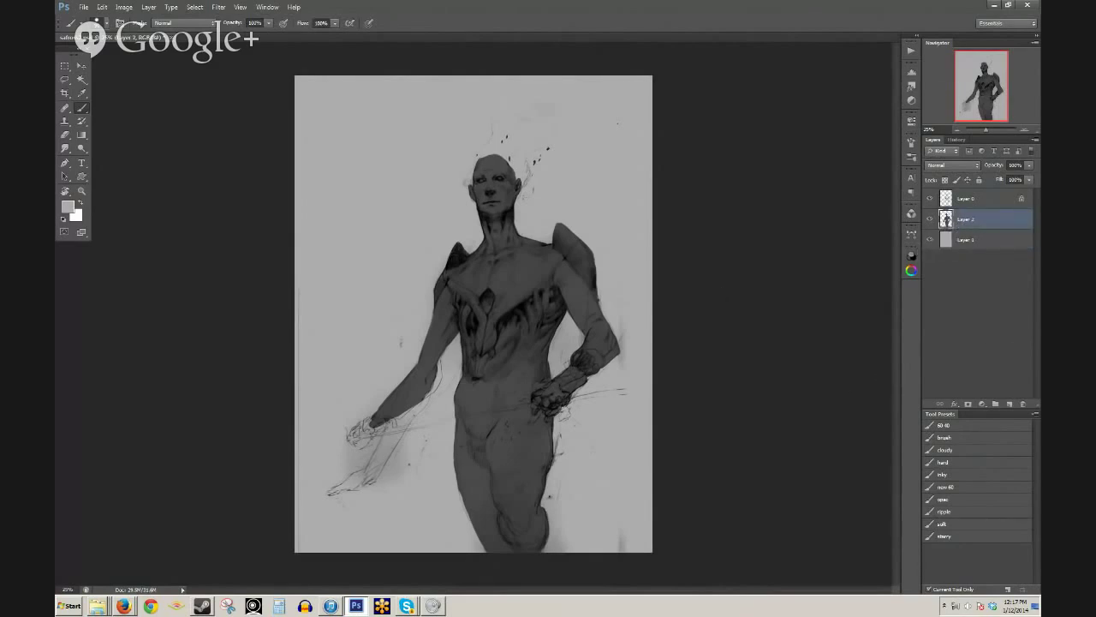
- Add an empty layer directly above the light grey background and set up the cloudy brush, enlarged, with black at 30% opacity
left_click(971, 244)
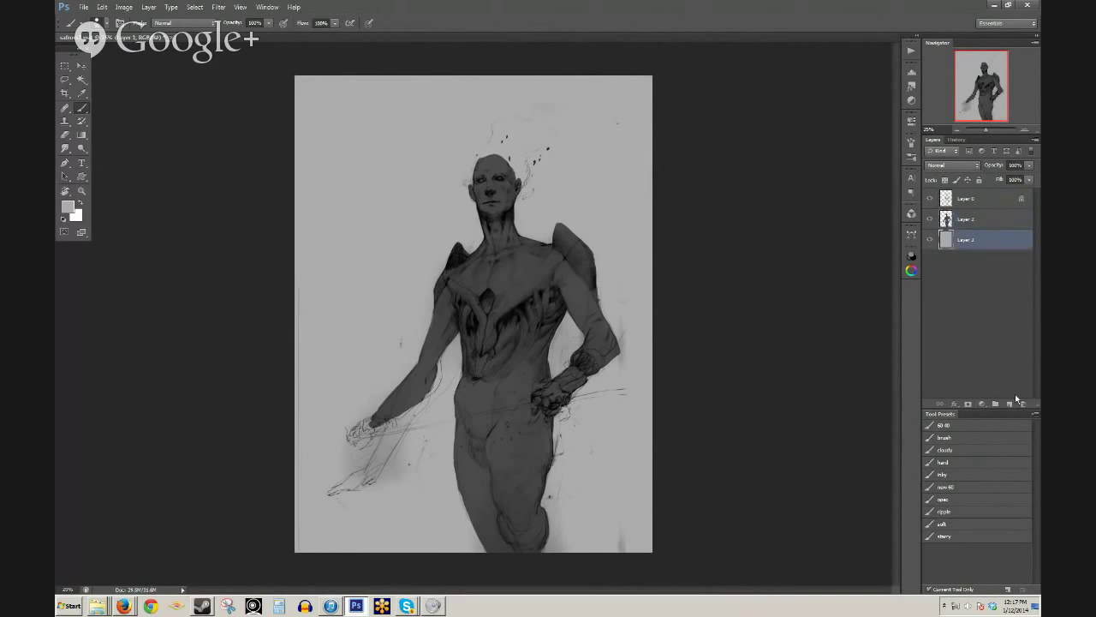
left_click(1009, 403)
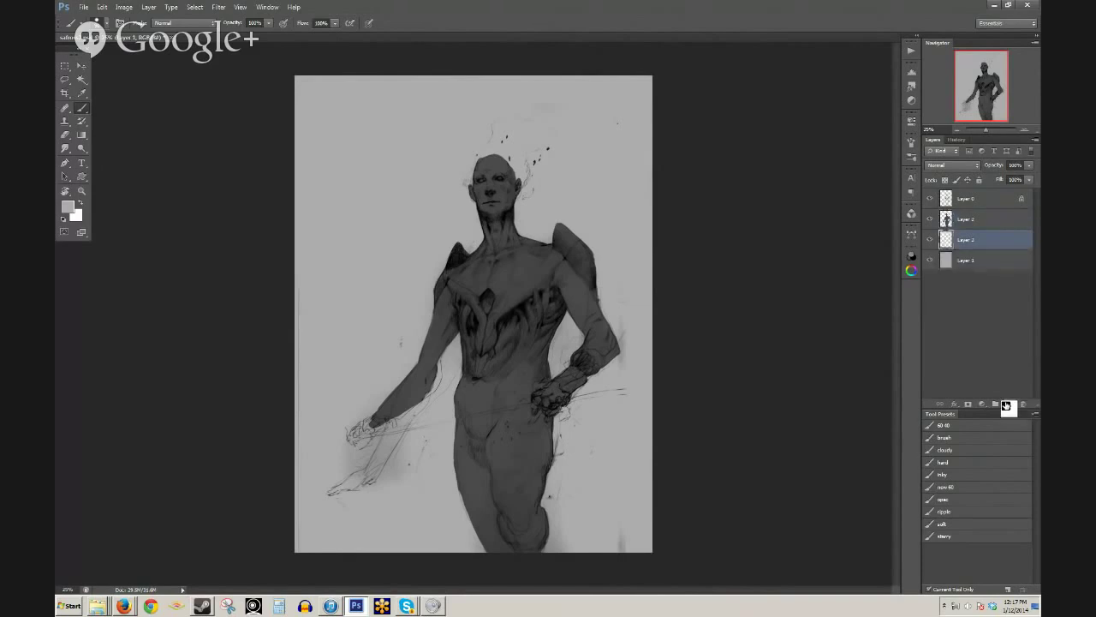
left_click(950, 450)
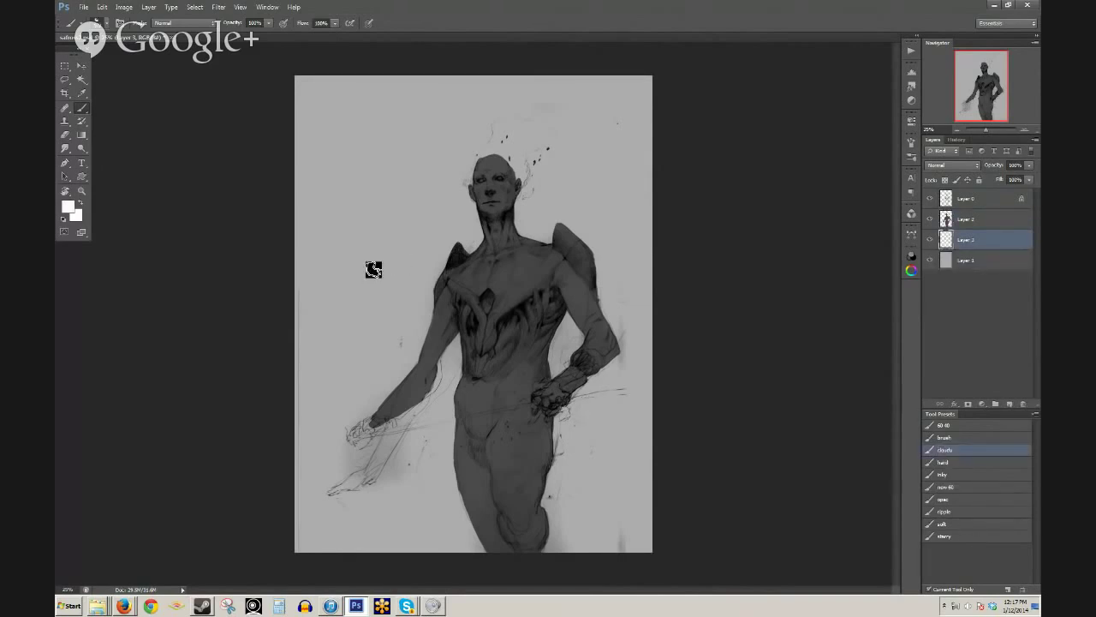
key("]")
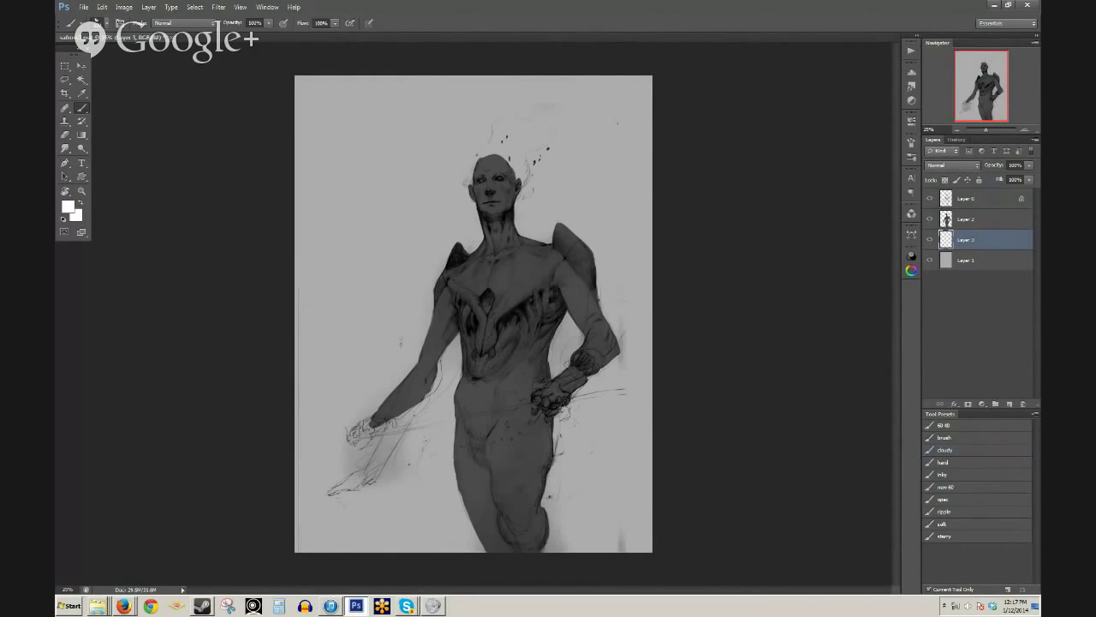
key("d")
key("3")
- Paint soft dark clouds behind the figure in all four corners, leaving a light area around the body
mouse_move(310, 232)
left_mouse_down()
mouse_move(317, 197)
mouse_move(480, 102)
mouse_move(334, 248)
mouse_move(402, 98)
left_mouse_up()
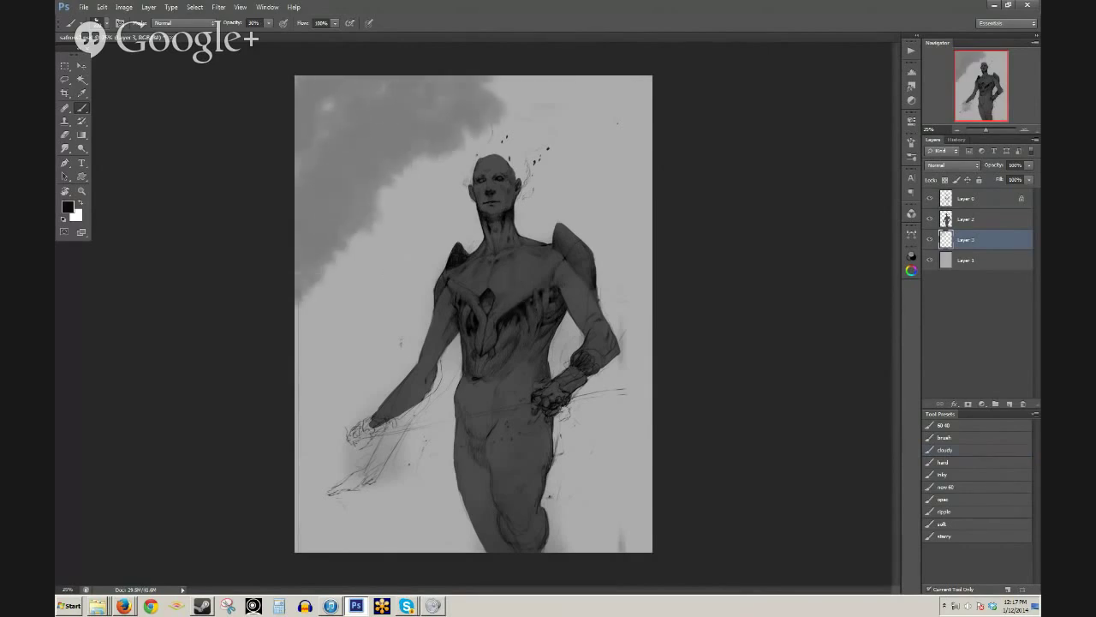
mouse_move(417, 206)
left_mouse_down()
mouse_move(342, 329)
mouse_move(390, 142)
mouse_move(429, 158)
mouse_move(585, 146)
left_mouse_up()
mouse_move(642, 283)
left_mouse_down()
mouse_move(583, 505)
mouse_move(402, 514)
left_mouse_up()
mouse_move(634, 535)
left_mouse_down()
mouse_move(604, 514)
mouse_move(591, 463)
left_mouse_up()
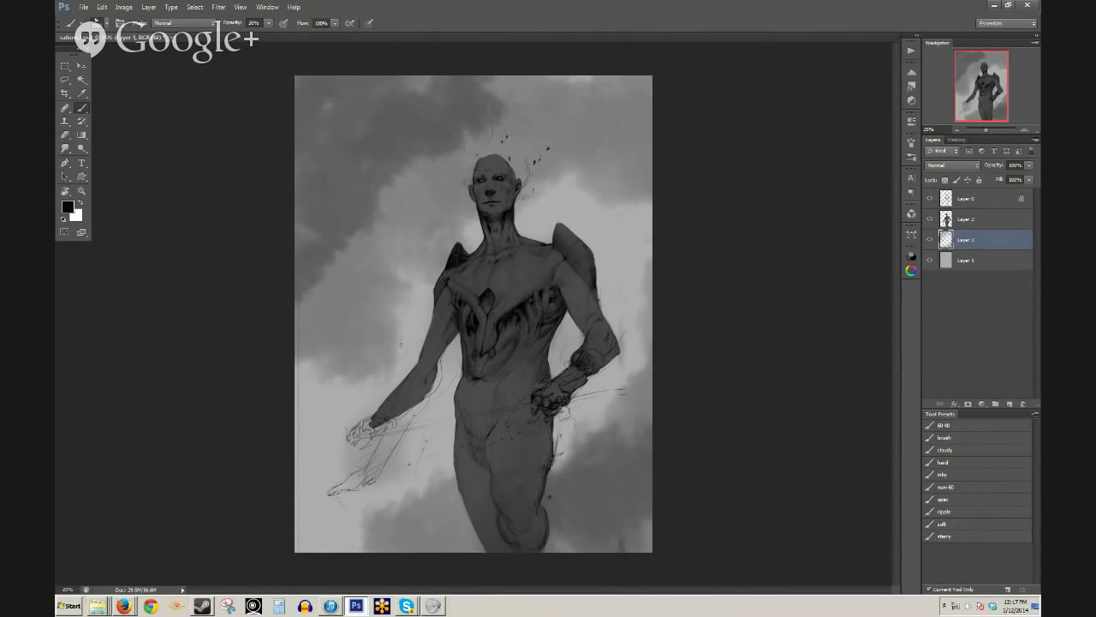
left_click_drag(548, 87, 411, 98)
mouse_move(600, 90)
left_mouse_down()
mouse_move(612, 146)
mouse_move(612, 429)
left_mouse_up()
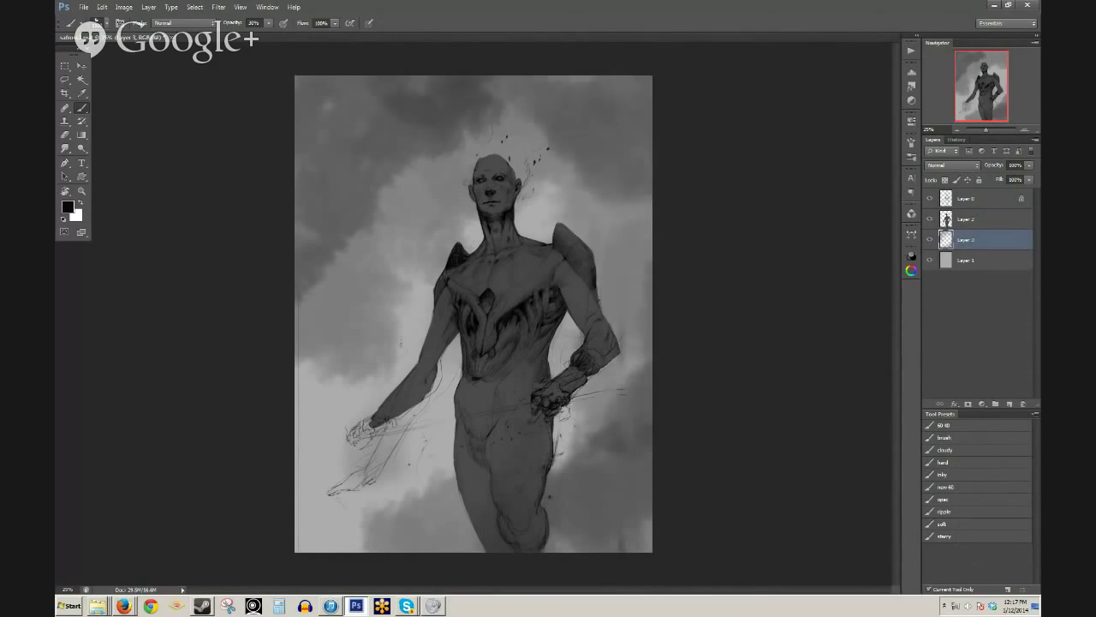
- Blend greys sampled from the backdrop into the clouds beside the image-left arm and brighten the area around the head
left_click(416, 326, "alt")
mouse_move(441, 244)
left_mouse_down()
mouse_move(513, 116)
mouse_move(369, 214)
mouse_move(319, 411)
mouse_move(360, 458)
left_mouse_up()
left_click(322, 255, "alt")
left_click_drag(404, 273, 409, 244)
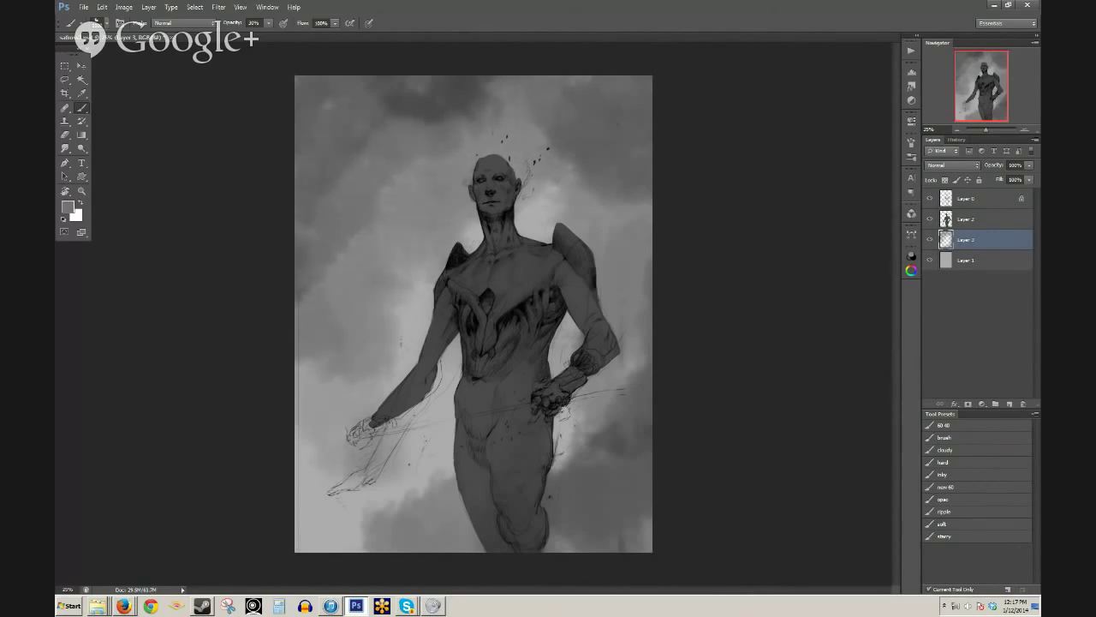
left_click(540, 222, "alt")
left_click_drag(513, 176, 492, 129)
left_click_drag(552, 152, 595, 128)
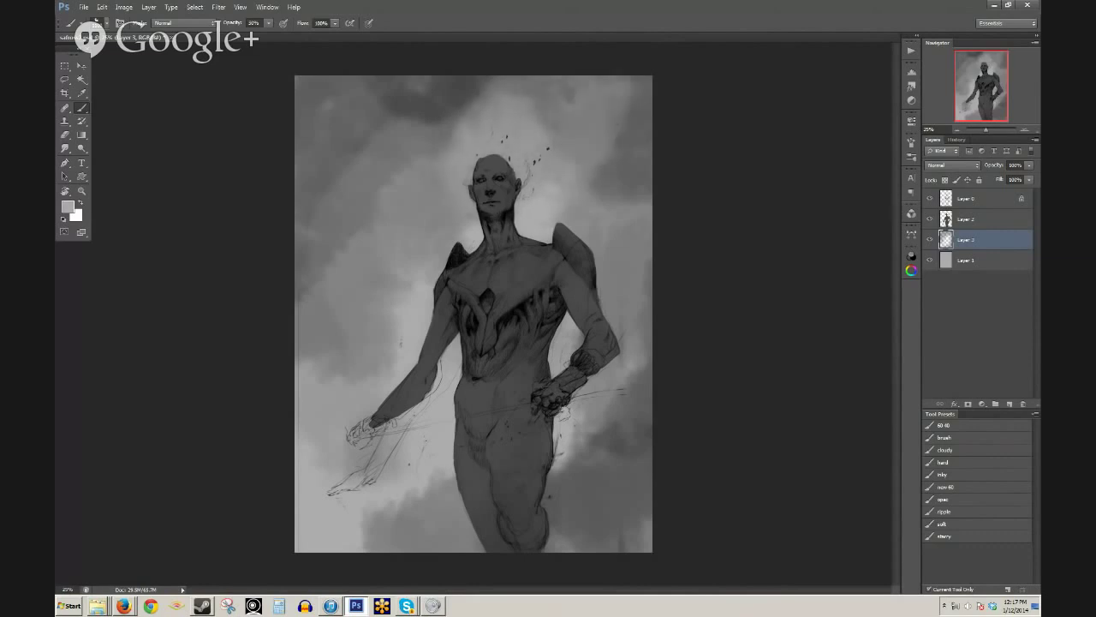
- Soften and darken the upper image-left clouds with sampled greys, working from the canvas edge toward the head and shoulder
mouse_move(463, 128)
left_mouse_down()
mouse_move(441, 107)
mouse_move(505, 90)
mouse_move(402, 192)
mouse_move(369, 205)
left_mouse_up()
left_click(382, 97, "alt")
mouse_move(450, 133)
left_mouse_down()
mouse_move(398, 180)
mouse_move(385, 227)
mouse_move(432, 210)
mouse_move(378, 235)
left_mouse_up()
left_click(460, 227, "alt")
left_click(436, 174)
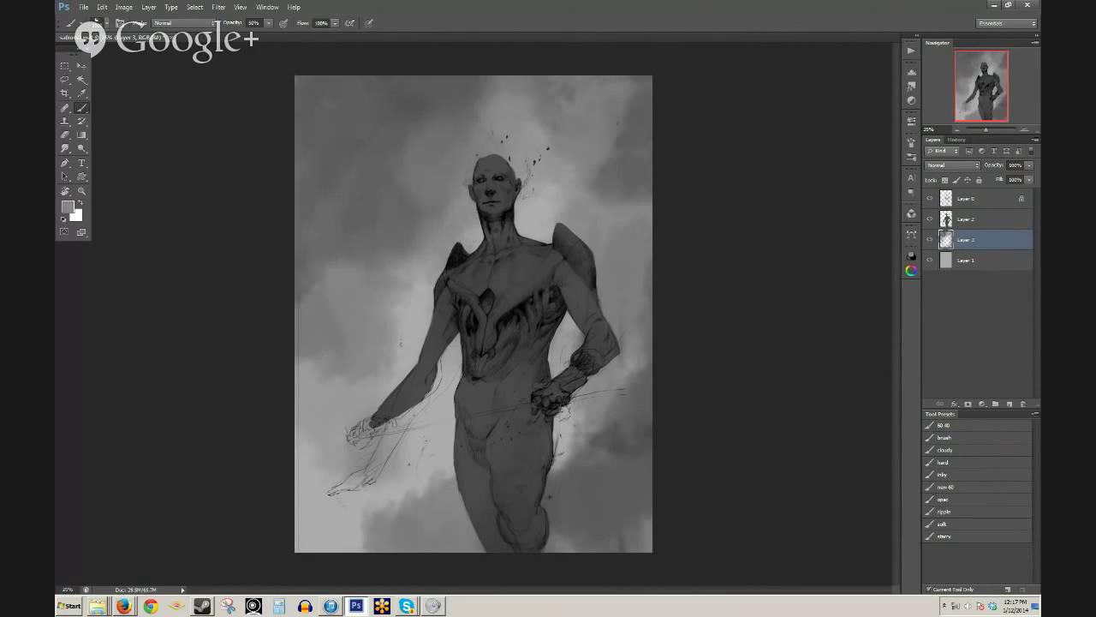
- Darken the clouds along the image-right edge and in the lower corner, using a 30% opacity brush
left_click(598, 212, "alt")
left_click_drag(617, 188, 638, 172)
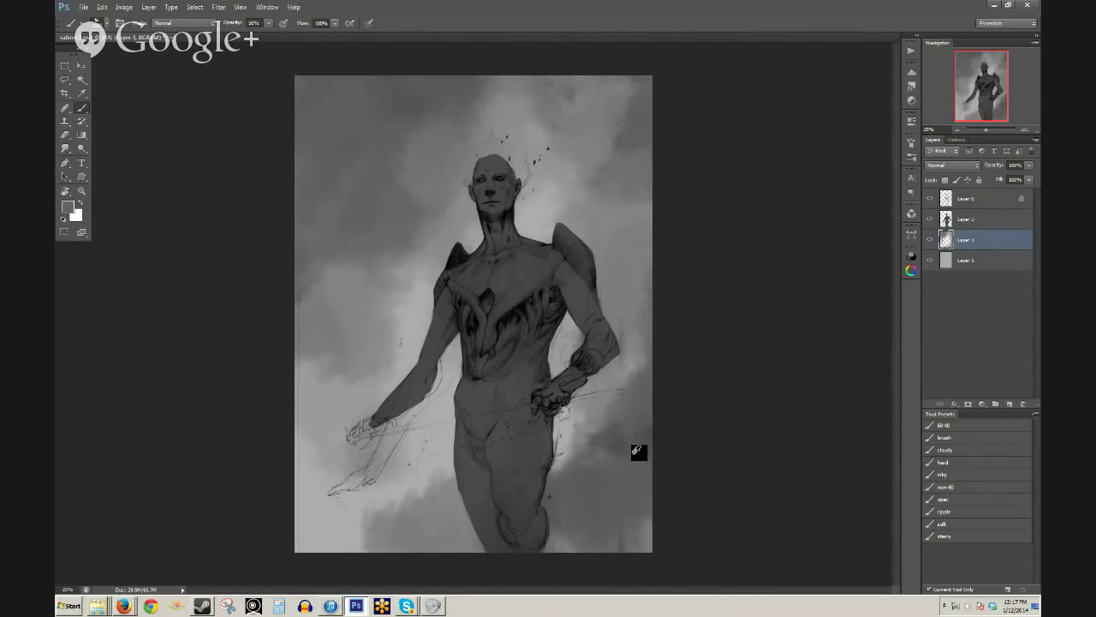
key("3")
mouse_move(600, 539)
left_mouse_down()
mouse_move(616, 466)
mouse_move(604, 360)
mouse_move(625, 175)
left_mouse_up()
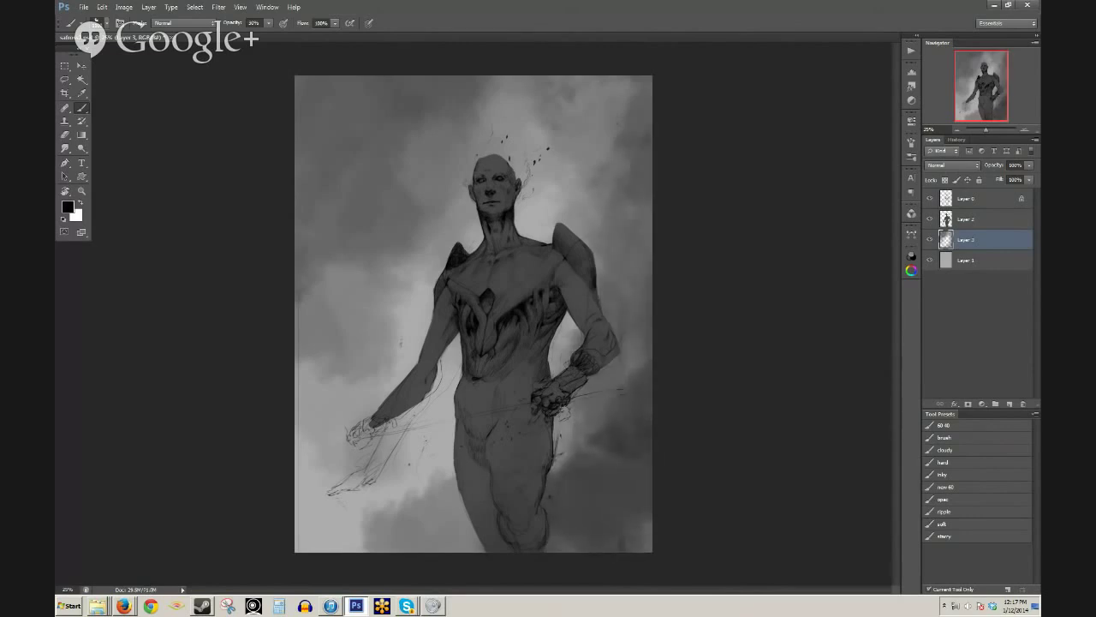
- Paint a flame-like plume rising from the head on the cloud layer with the now 60 brush and a grey sampled from the head
scroll(570, 311, "up", 1)
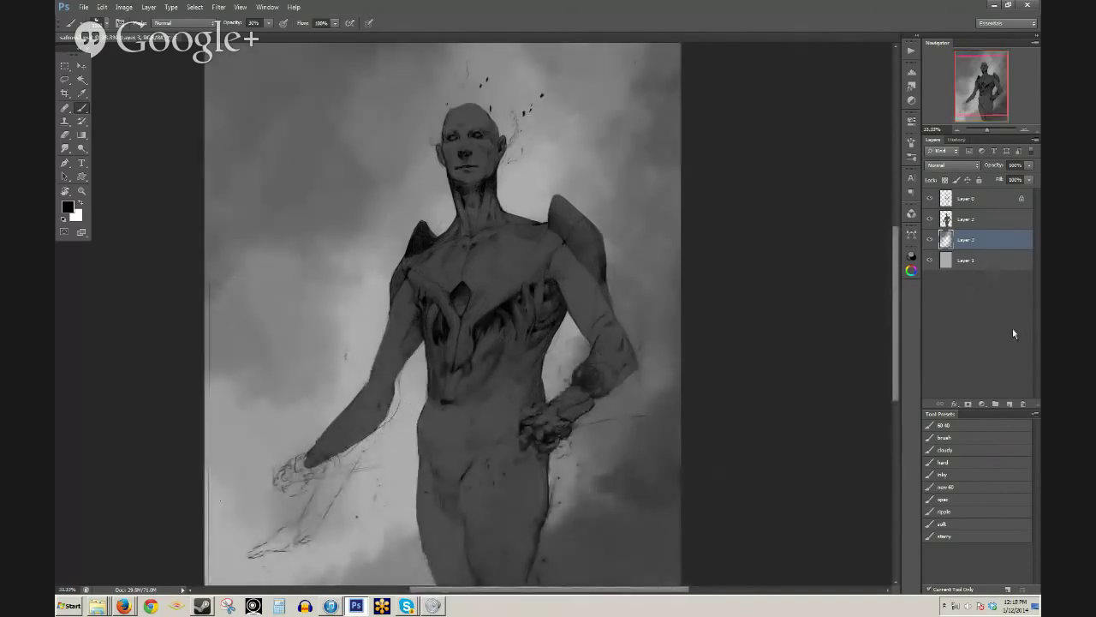
left_click(957, 487)
mouse_move(454, 115)
left_mouse_down()
mouse_move(475, 89)
mouse_move(457, 107)
mouse_move(492, 107)
mouse_move(507, 132)
mouse_move(498, 89)
mouse_move(478, 63)
mouse_move(498, 59)
mouse_move(485, 92)
mouse_move(497, 105)
mouse_move(547, 81)
mouse_move(501, 127)
left_mouse_up()
key("ctrl+z")
key("3")
left_click(476, 151, "alt")
key("6")
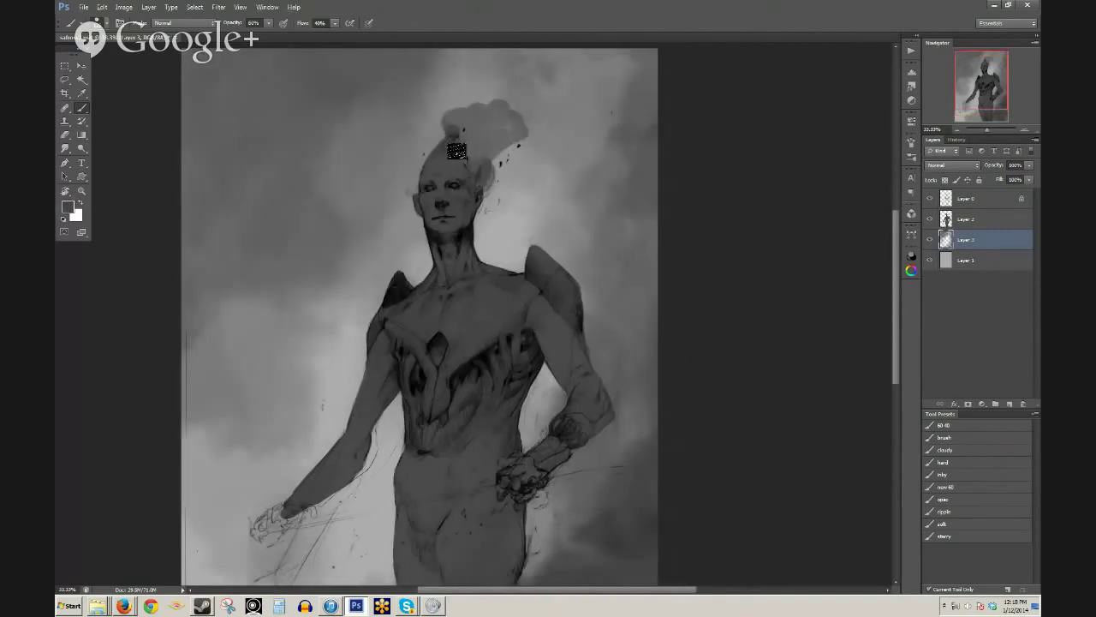
- Extend the plume with darker smoke toward the upper canvas edge and fill in the outstretched hand at 70% opacity
key("Tab")
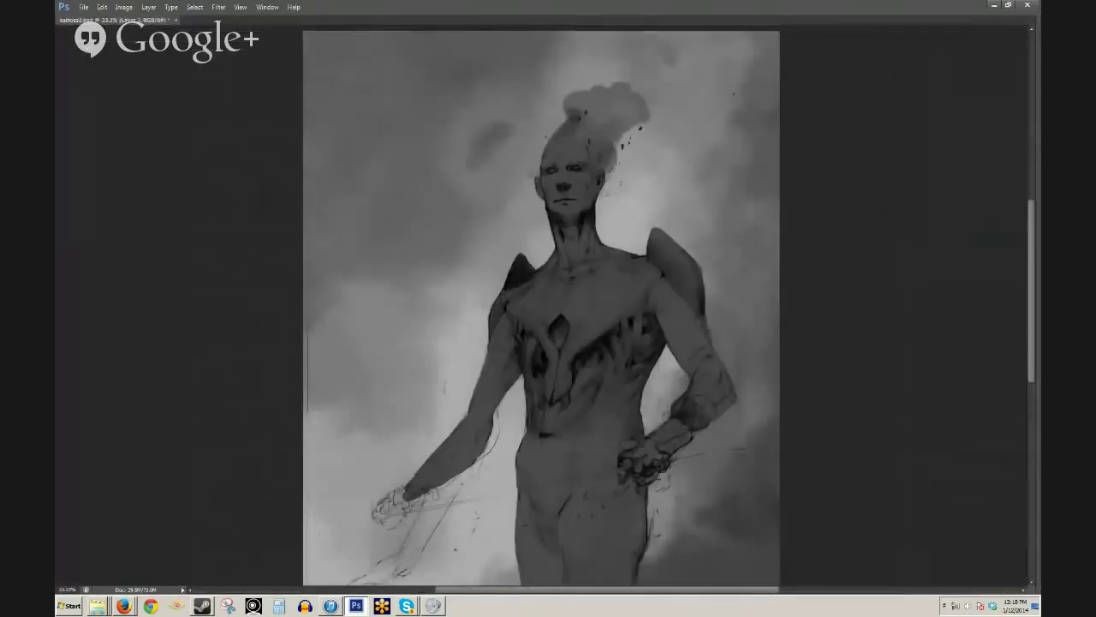
key("Tab")
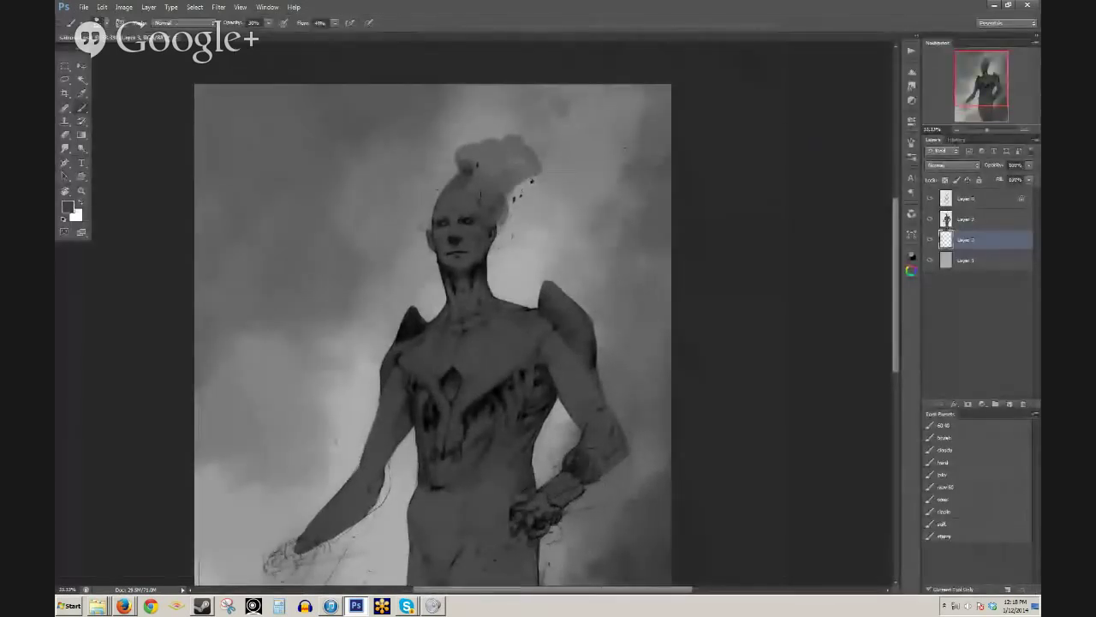
mouse_move(531, 165)
left_mouse_down()
mouse_move(516, 105)
mouse_move(548, 148)
mouse_move(533, 88)
mouse_move(521, 122)
mouse_move(542, 157)
left_mouse_up()
key("ctrl+z")
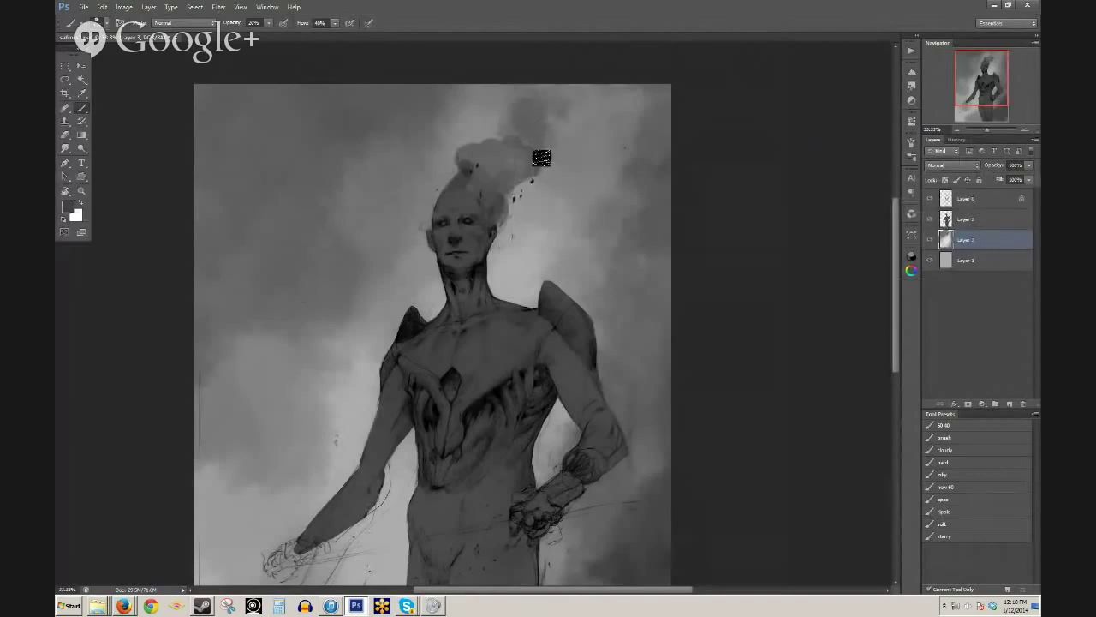
left_click_drag(456, 322, 451, 254)
mouse_move(274, 477)
left_mouse_down()
mouse_move(273, 486)
mouse_move(336, 455)
left_mouse_up()
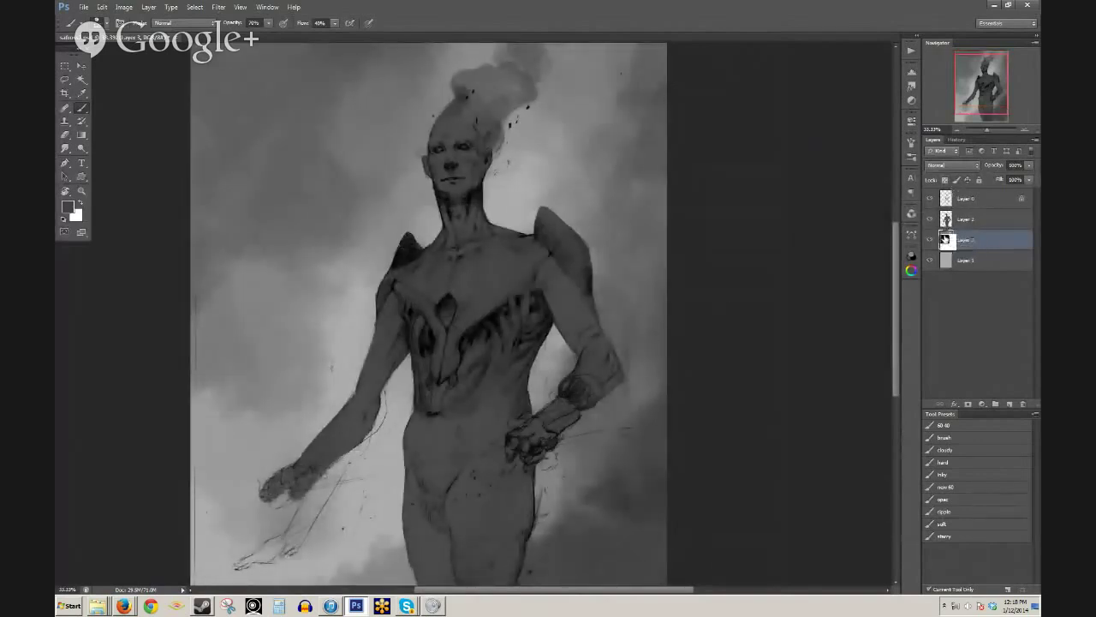
- Toggle the cloud layer and the silhouette layer off and on to check what each contributes to the image
left_click(930, 239)
left_click(931, 240)
key("ctrl+minus")
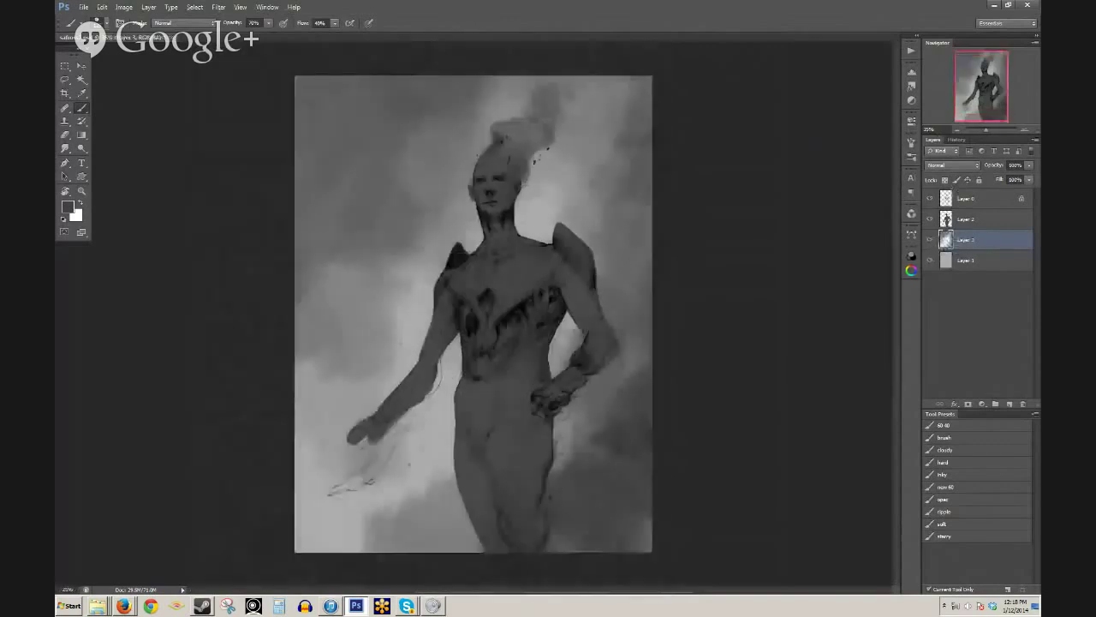
left_click_drag(993, 244, 978, 221)
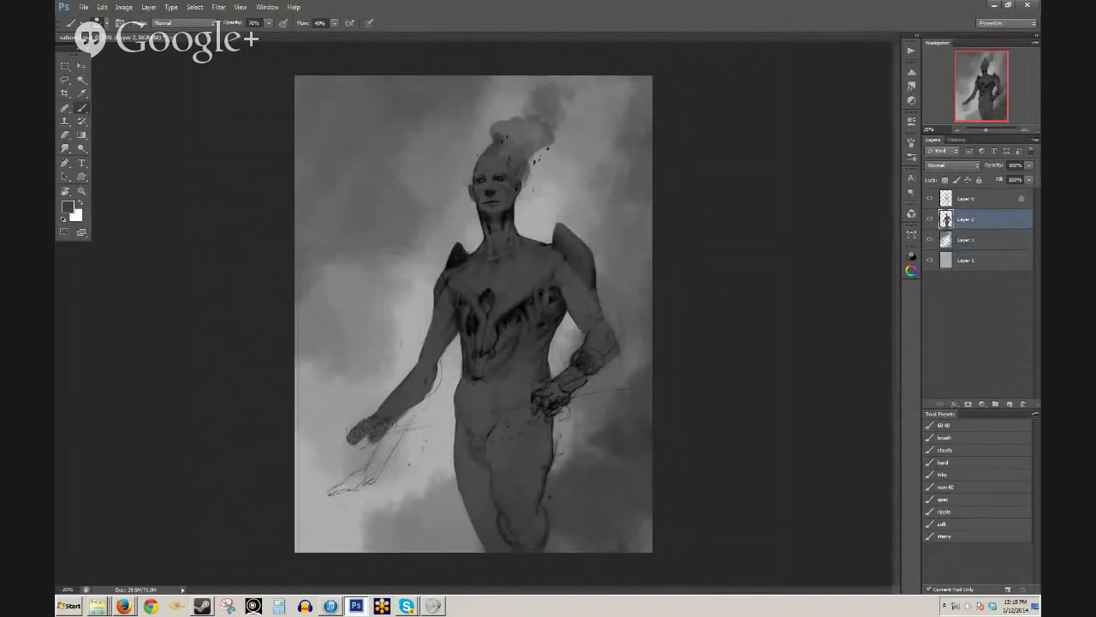
left_click(929, 220)
left_click(929, 219)
- Add a Gradient Map adjustment layer above the line-art layer
left_click(983, 204)
left_click_drag(976, 268, 978, 407)
left_click(981, 406)
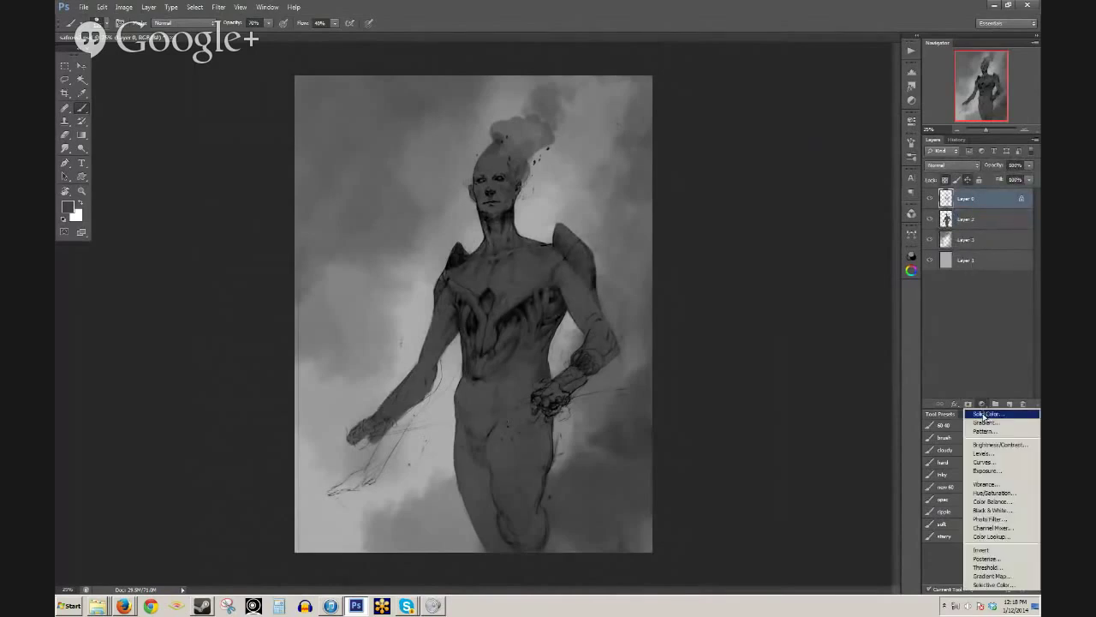
left_click(986, 577)
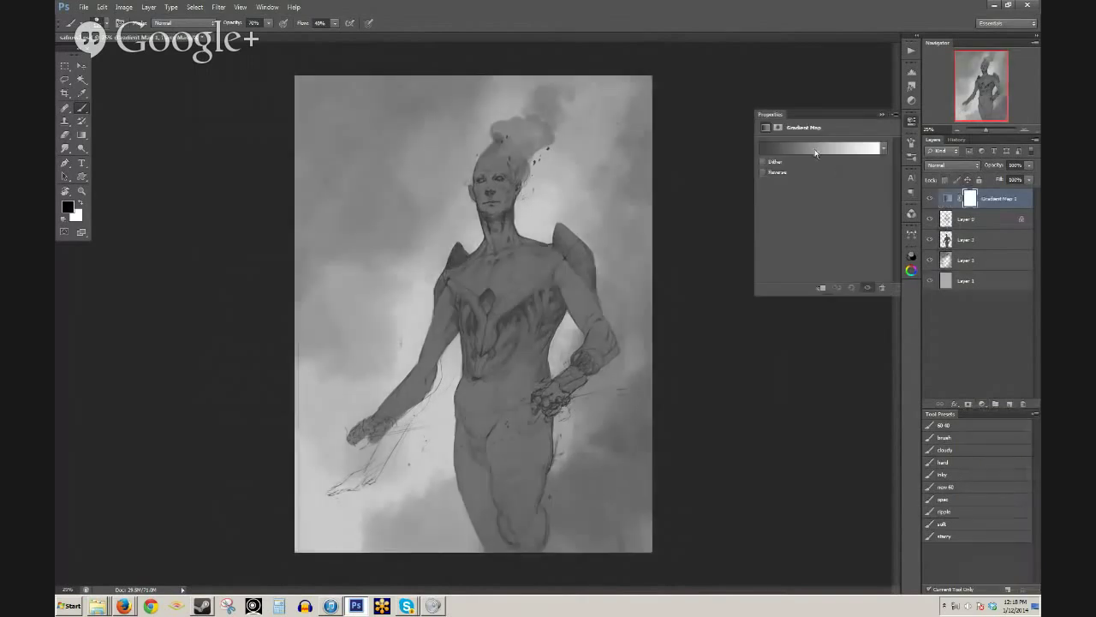
- Give the gradient map the Violet, Green, Orange preset and set its blend mode to Soft Light
left_click(815, 154)
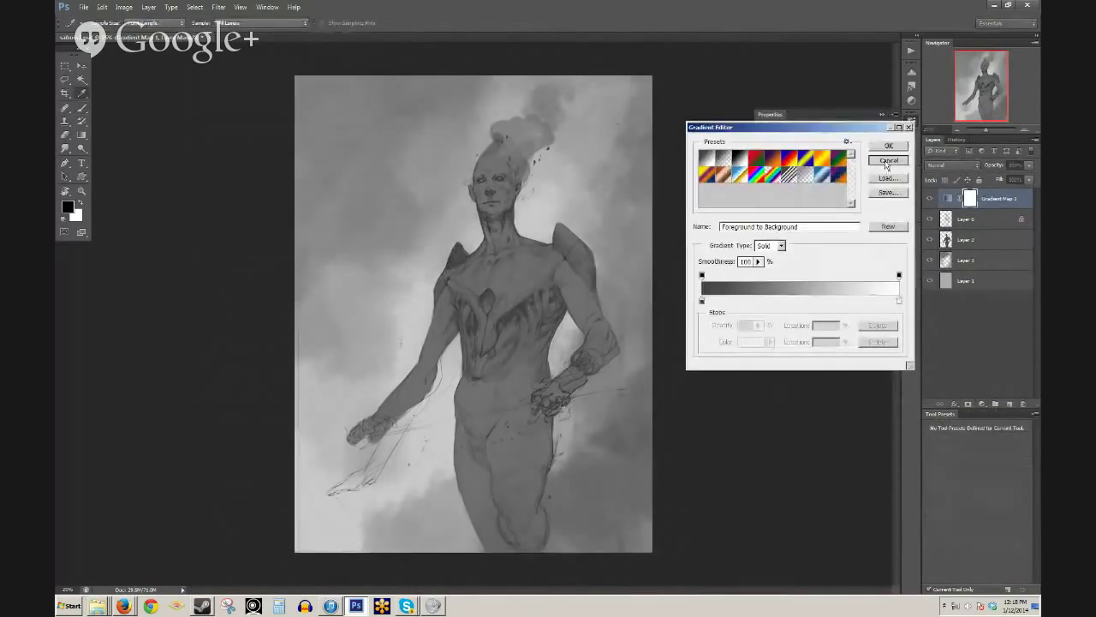
left_click(887, 162)
left_click(861, 154)
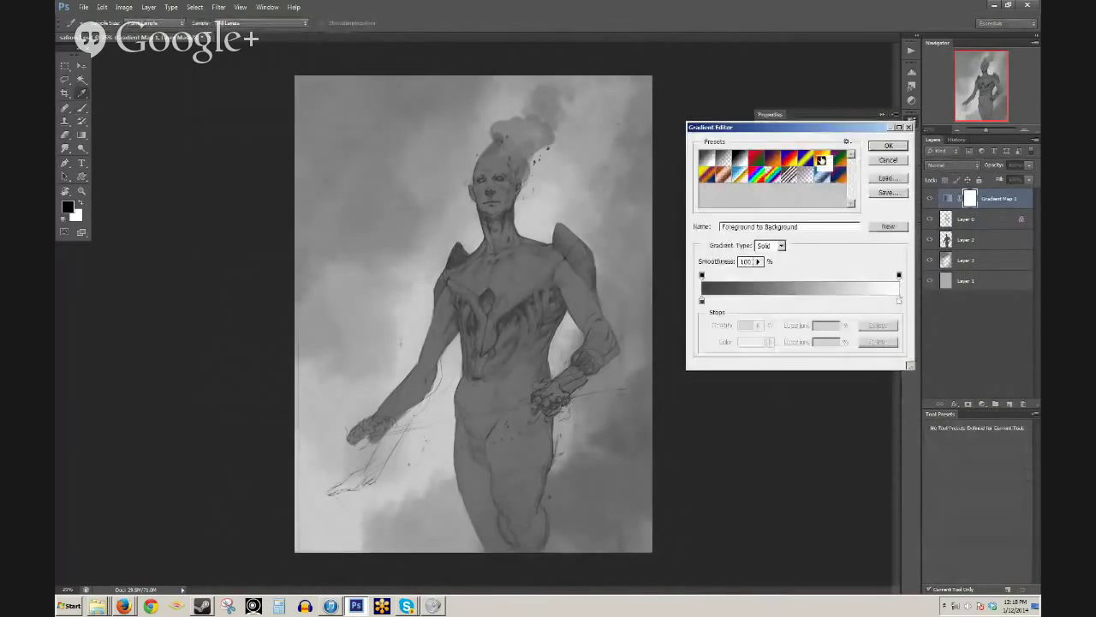
left_click(840, 176)
left_click(888, 145)
key("b")
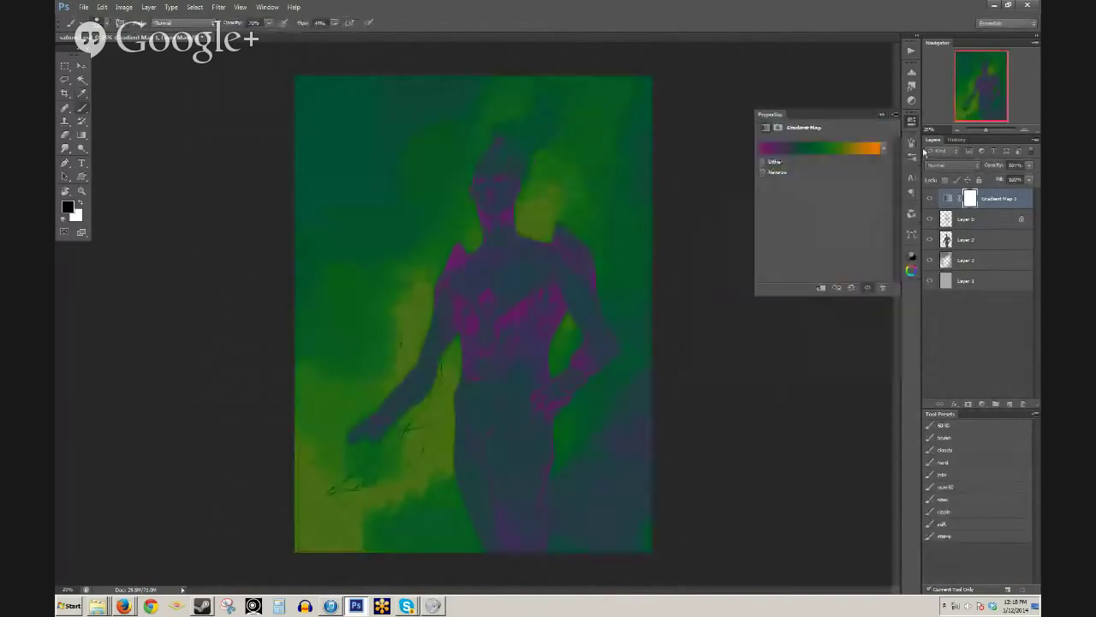
left_click(952, 164)
left_click(950, 306)
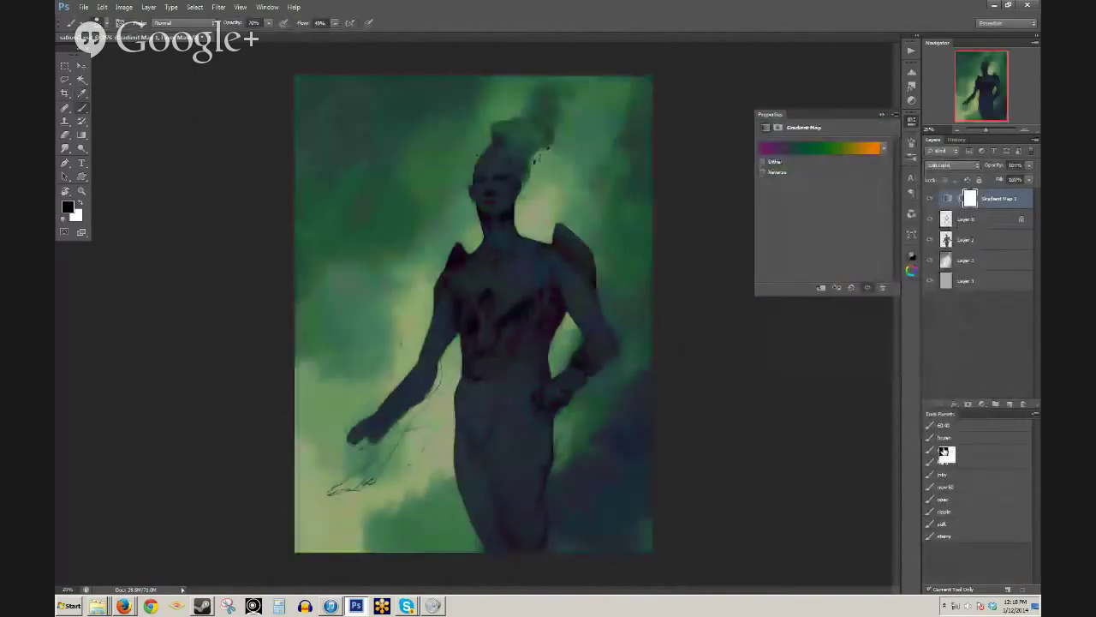
- Hide the gradient map and add an empty layer directly above the line art
left_click(940, 198)
left_click(959, 220)
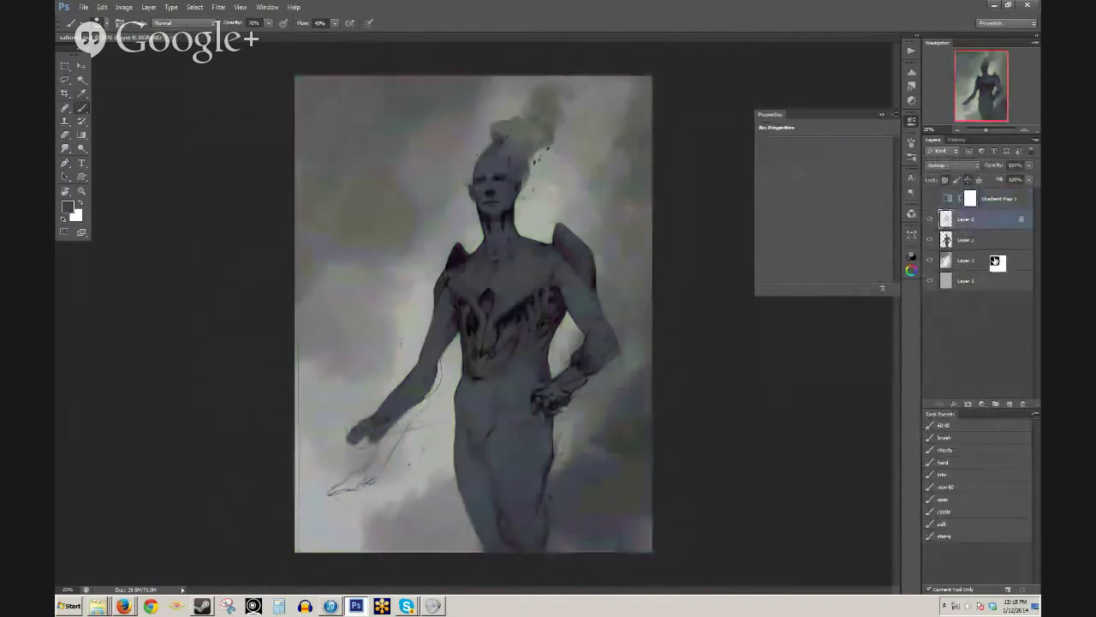
left_click(1009, 404)
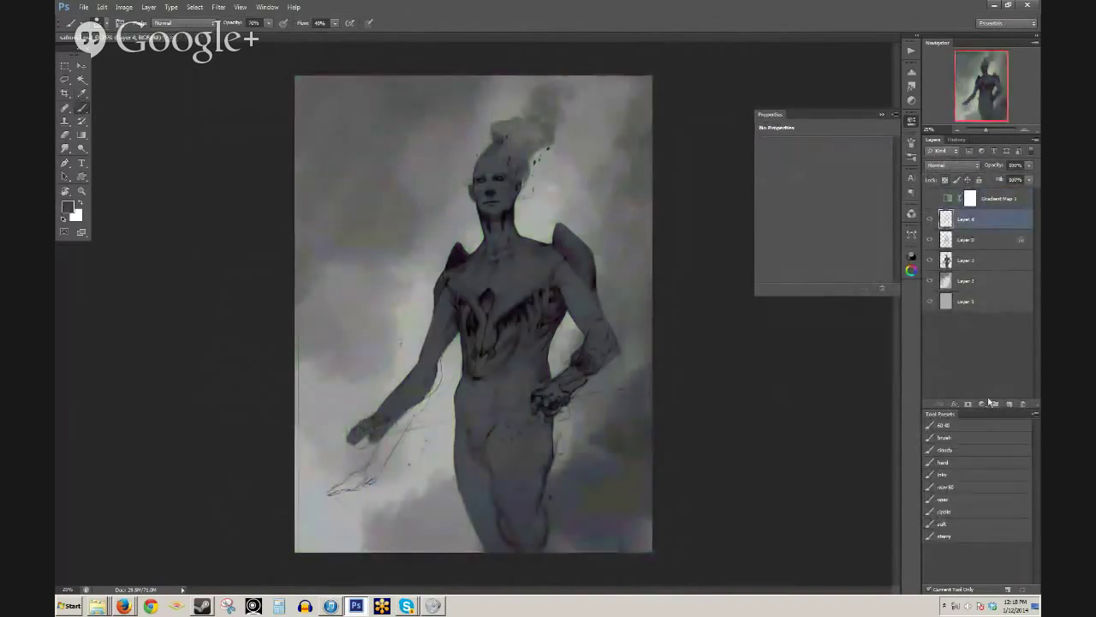
- Revert the document to the saved snapshot in its history and show the grey painting layers over the scanned sketch
left_click(956, 140)
left_click_drag(1036, 387, 1036, 158)
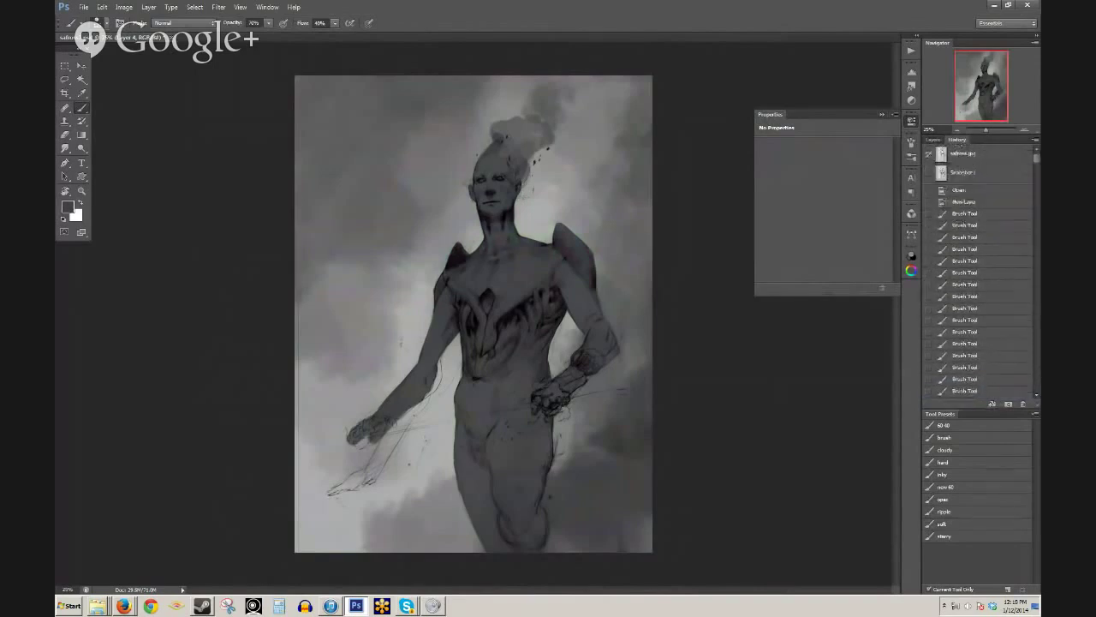
left_click(982, 174)
left_click(933, 139)
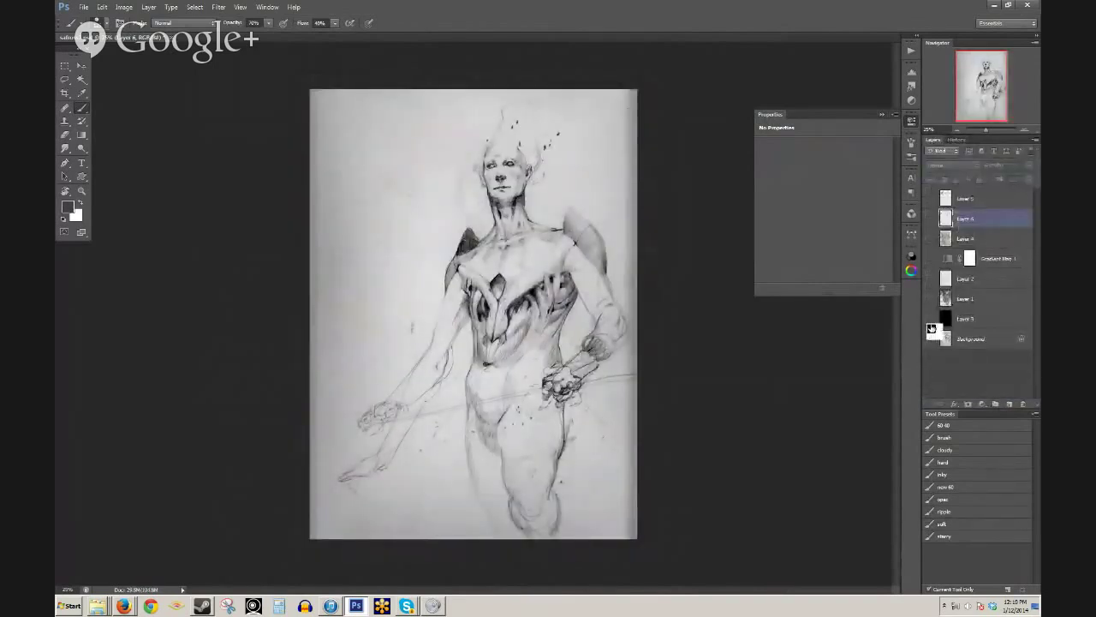
left_click(930, 295)
left_click(930, 287)
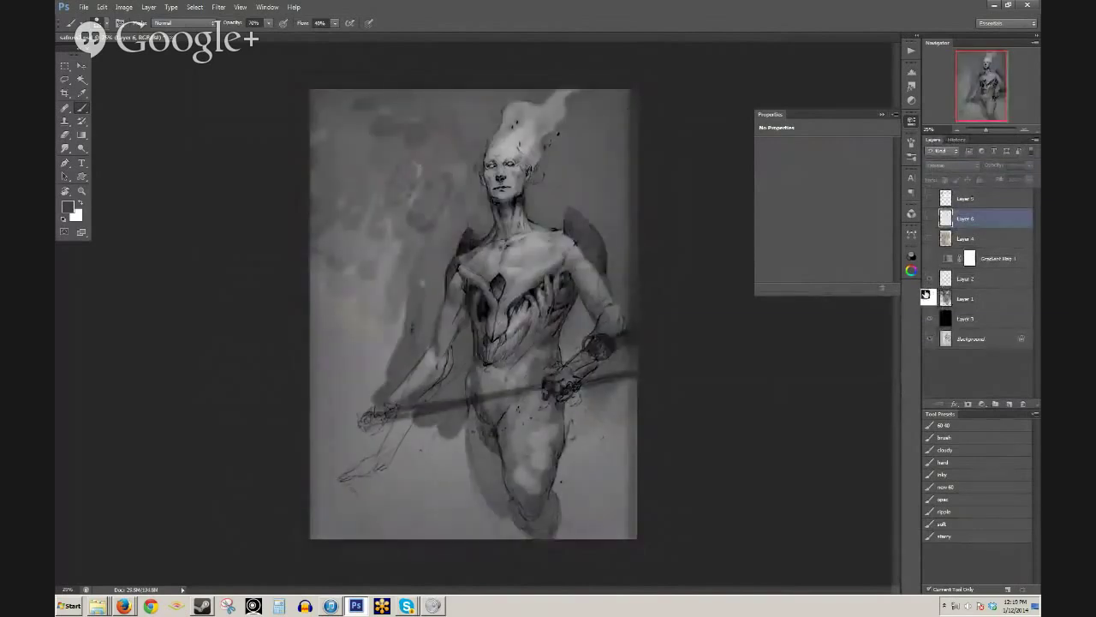
- Show the gradient map over the grey painting layers, comparing the image with and without it
left_click(929, 261)
left_click(928, 264)
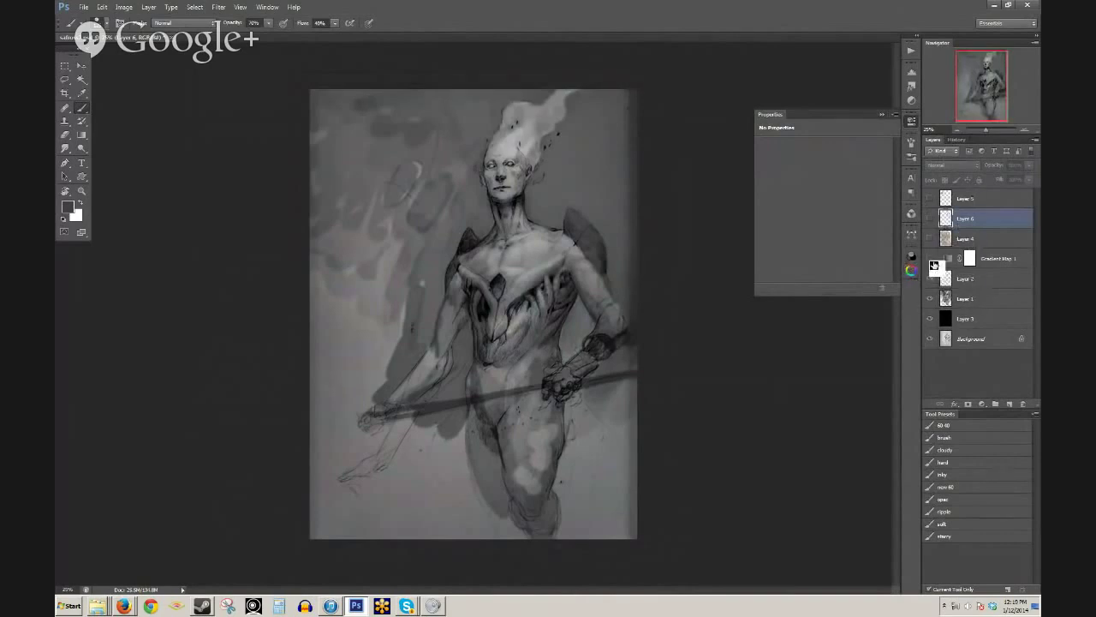
left_click(933, 261)
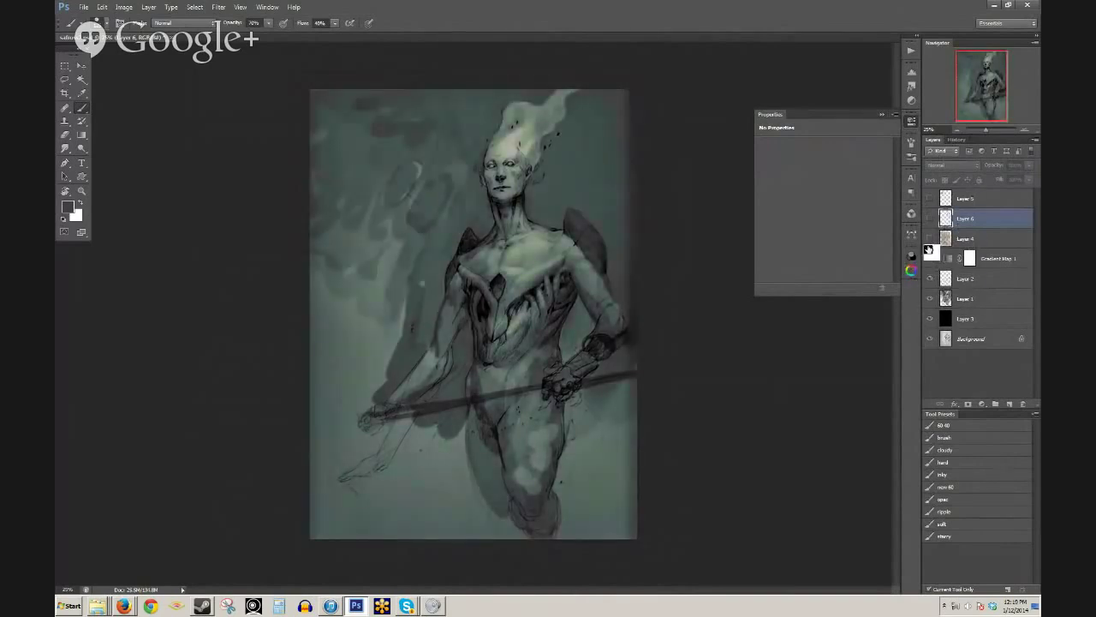
- Try alternative gradient presets on the gradient map and leave its editor without applying them
left_click(997, 264)
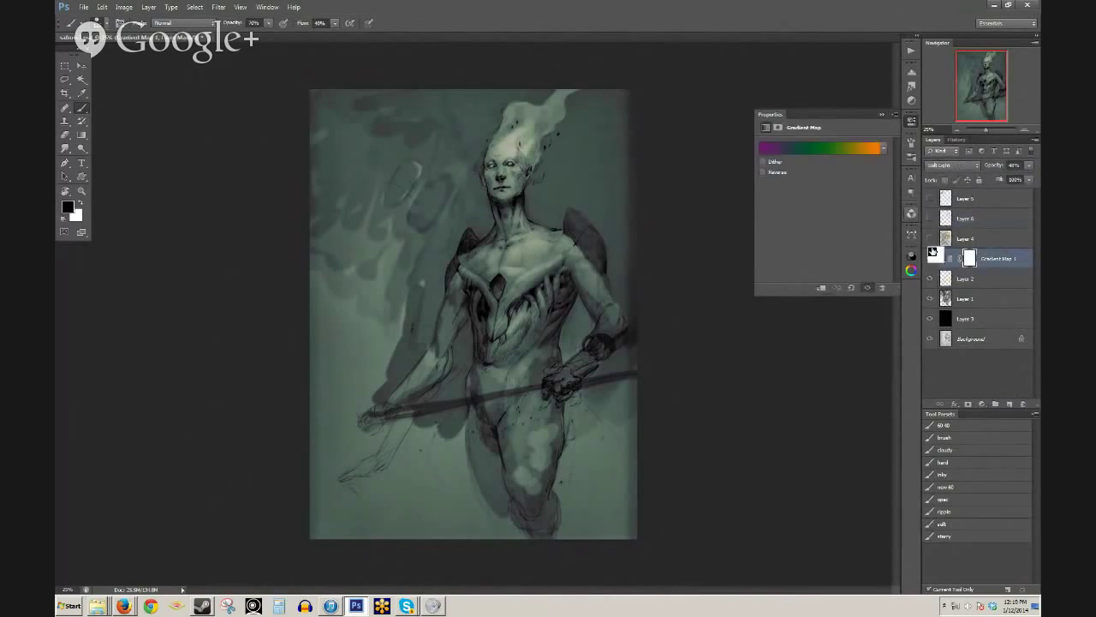
left_click(842, 151)
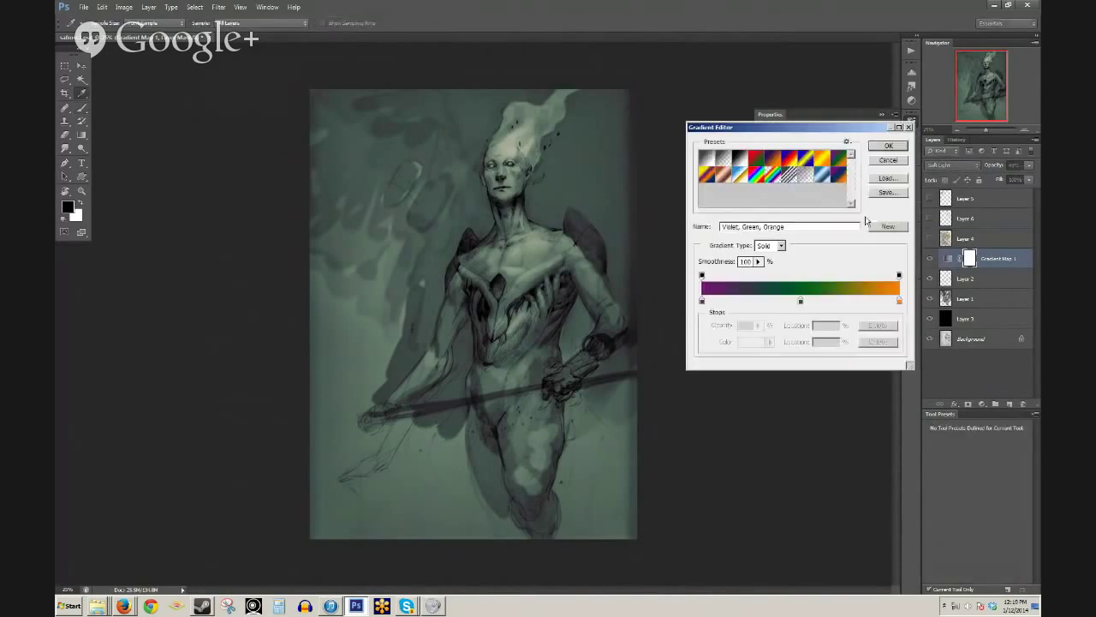
left_click(839, 178)
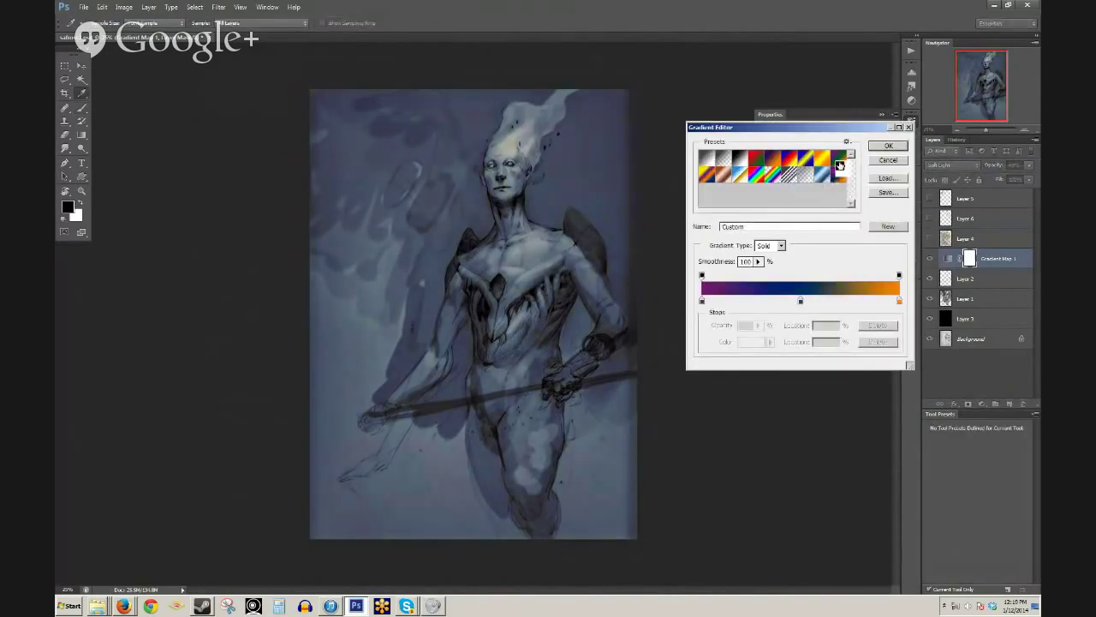
left_click(839, 161)
left_click(841, 174)
left_click(842, 175)
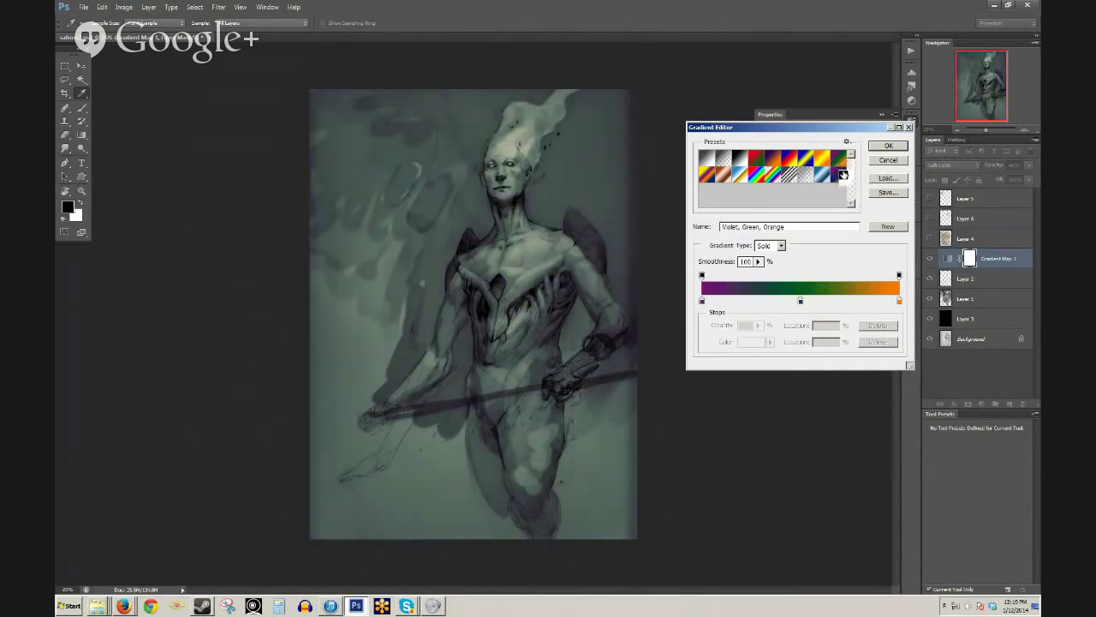
left_click(888, 160)
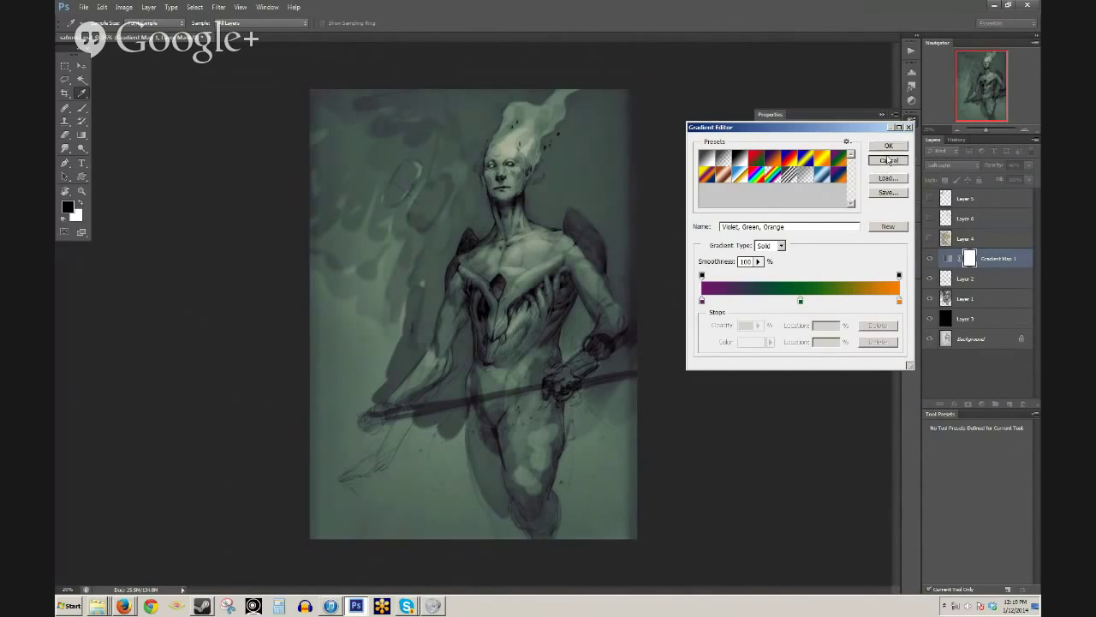
- Add an empty layer directly above the gradient map and set its blend mode to Hard Light
key("b")
left_click(968, 240)
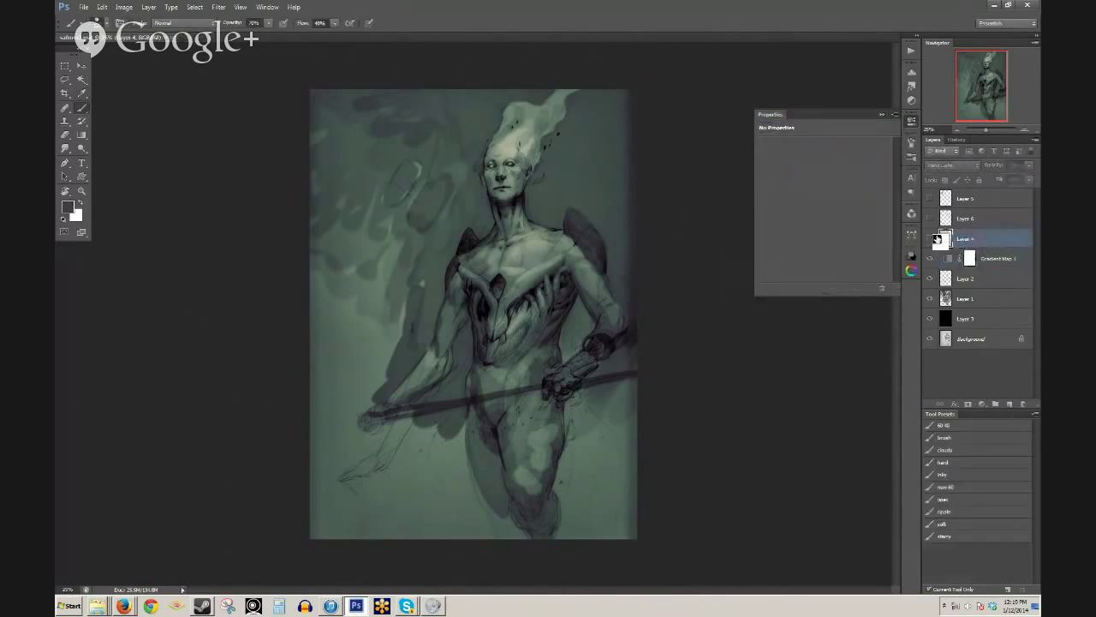
left_click(929, 239)
left_click(929, 239)
left_click(990, 259)
left_click(1009, 408)
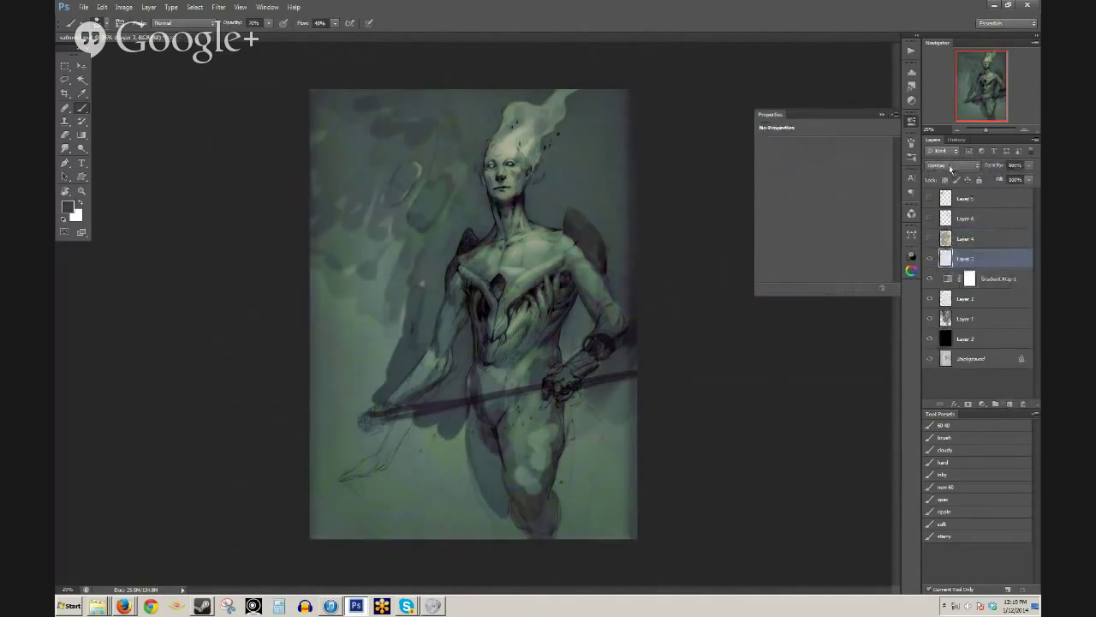
left_click(950, 166)
left_click(936, 302)
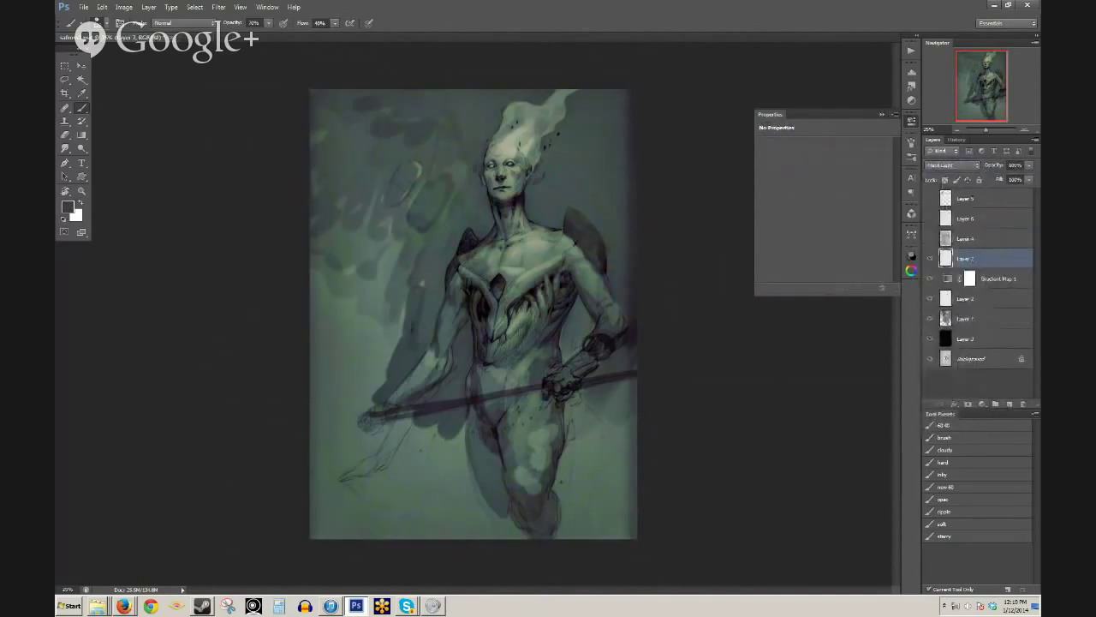
- Glaze the figure's chest, neck, head and ribs with a warm orange (RGB 220, 138, 83) at 20% brush opacity
left_click(69, 207)
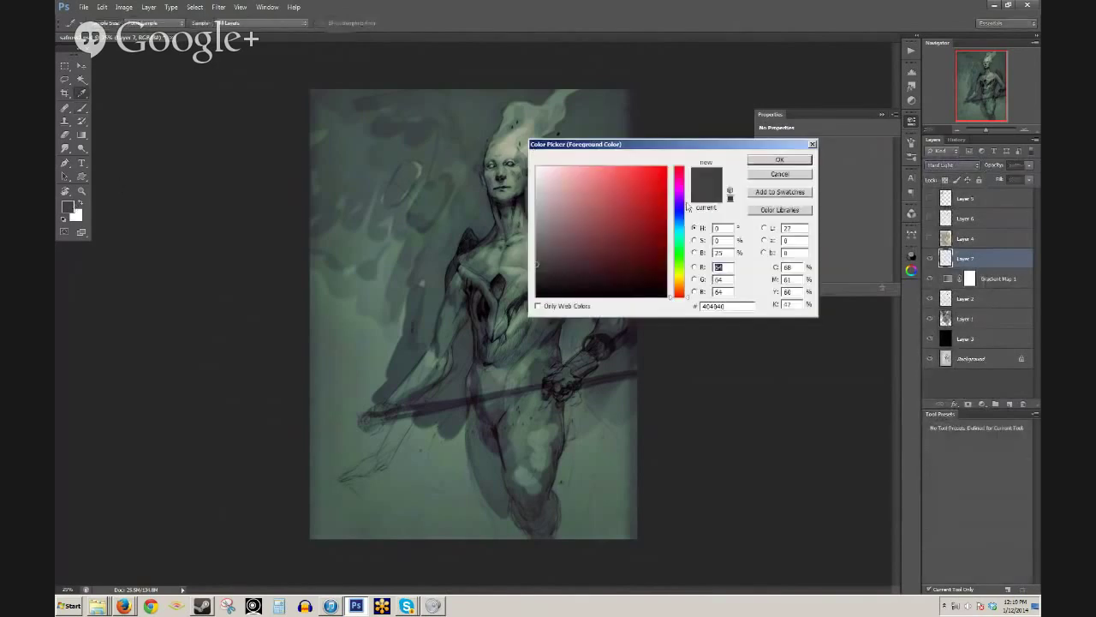
mouse_move(561, 175)
left_mouse_down()
mouse_move(586, 194)
mouse_move(591, 216)
left_mouse_up()
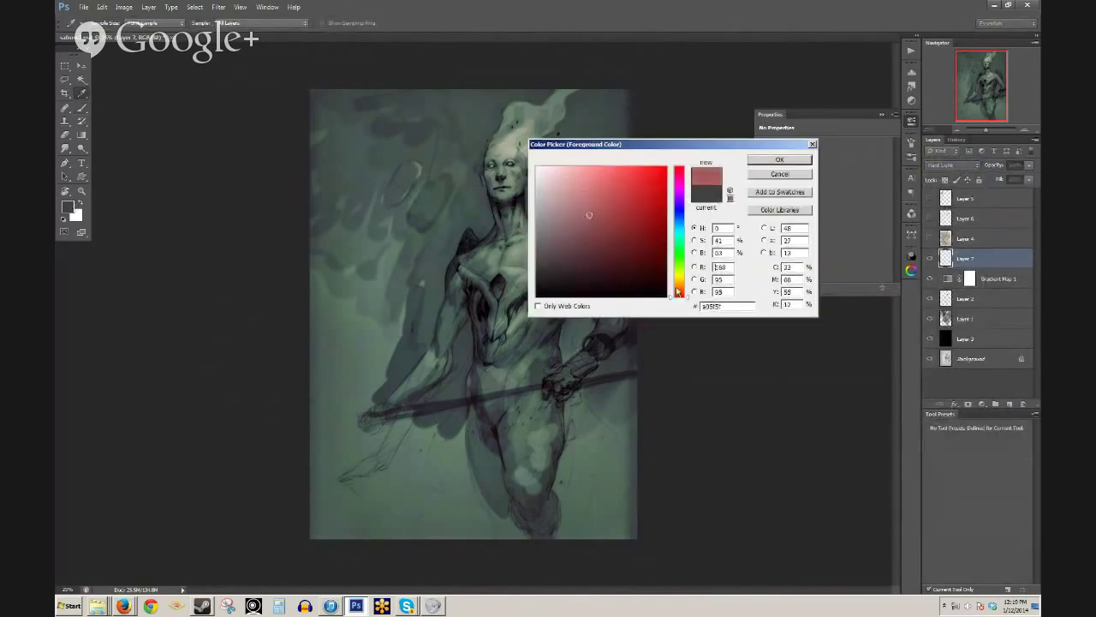
left_click_drag(677, 292, 678, 288)
left_click(613, 185)
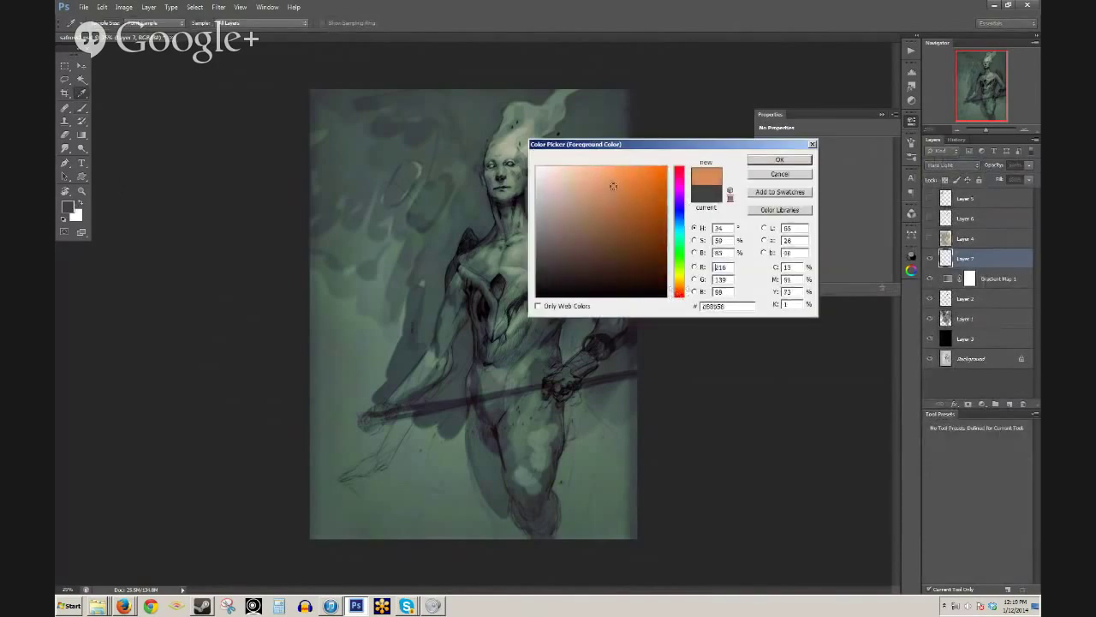
left_click(771, 161)
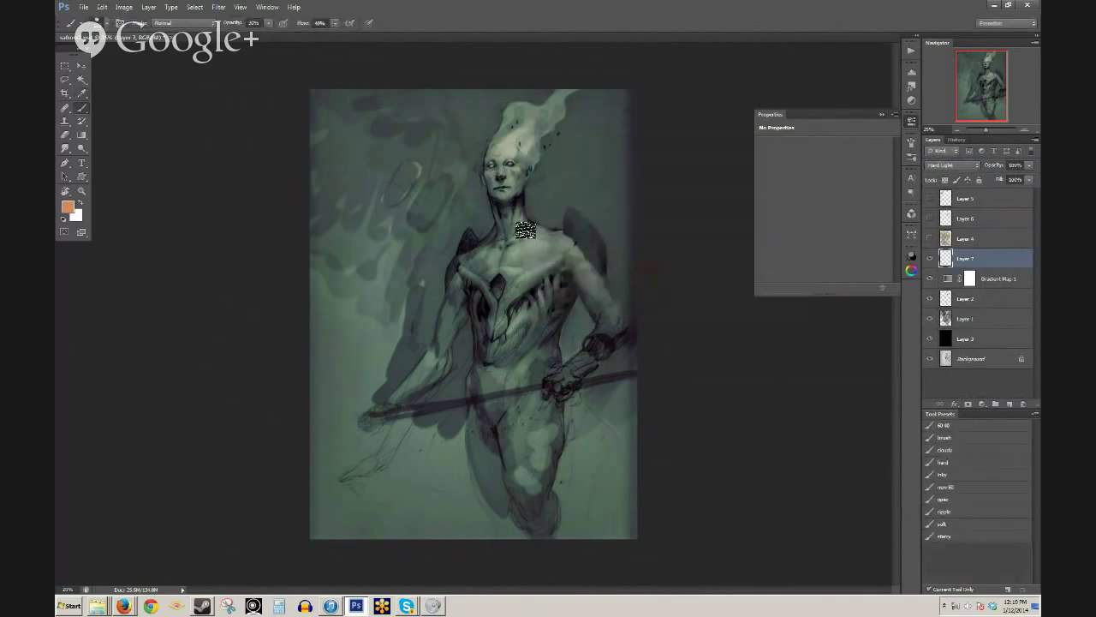
key("2")
mouse_move(496, 258)
left_mouse_down()
mouse_move(541, 246)
mouse_move(515, 250)
mouse_move(538, 228)
mouse_move(520, 220)
mouse_move(569, 250)
mouse_move(534, 248)
mouse_move(558, 252)
mouse_move(521, 222)
left_mouse_up()
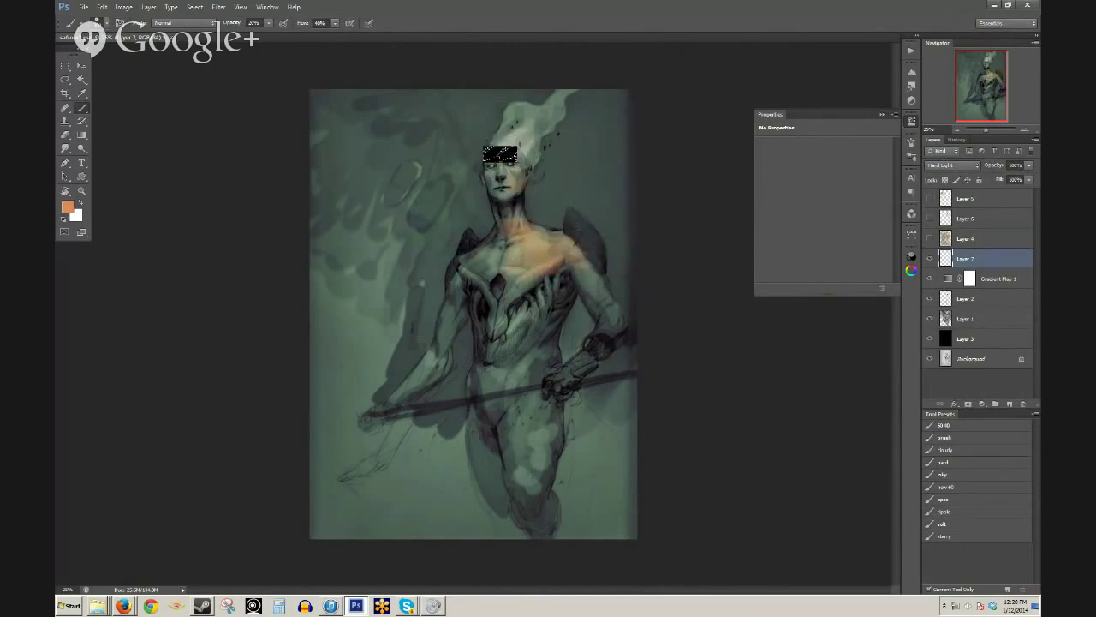
mouse_move(500, 154)
left_mouse_down()
mouse_move(533, 112)
mouse_move(529, 133)
left_mouse_up()
mouse_move(488, 242)
left_mouse_down()
mouse_move(490, 257)
mouse_move(512, 259)
left_mouse_up()
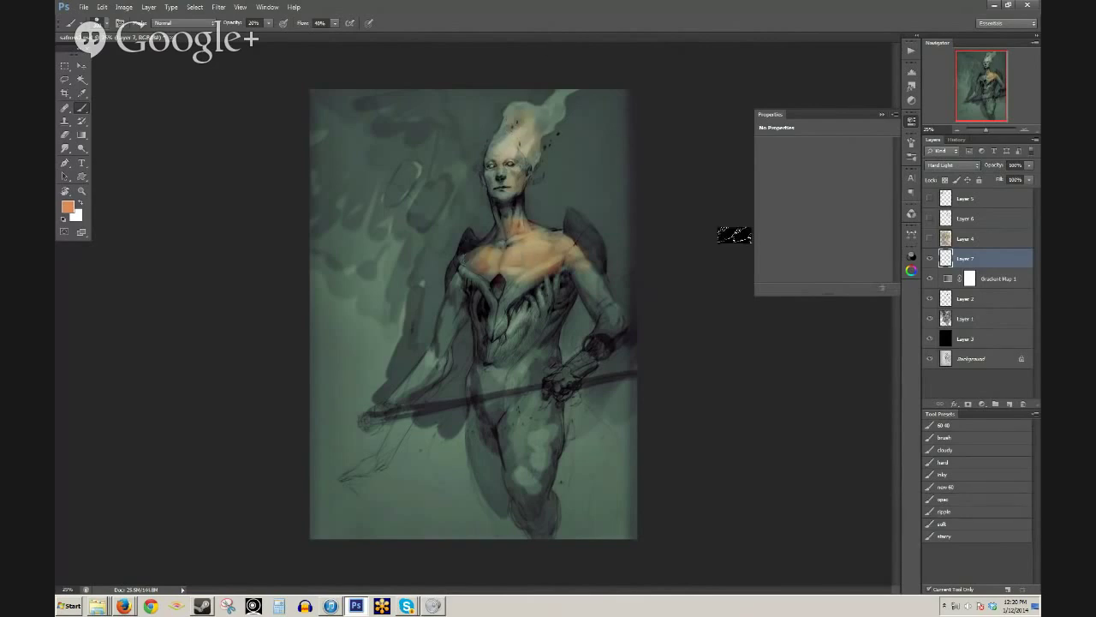
mouse_move(527, 299)
left_mouse_down()
mouse_move(518, 325)
mouse_move(578, 262)
mouse_move(630, 319)
left_mouse_up()
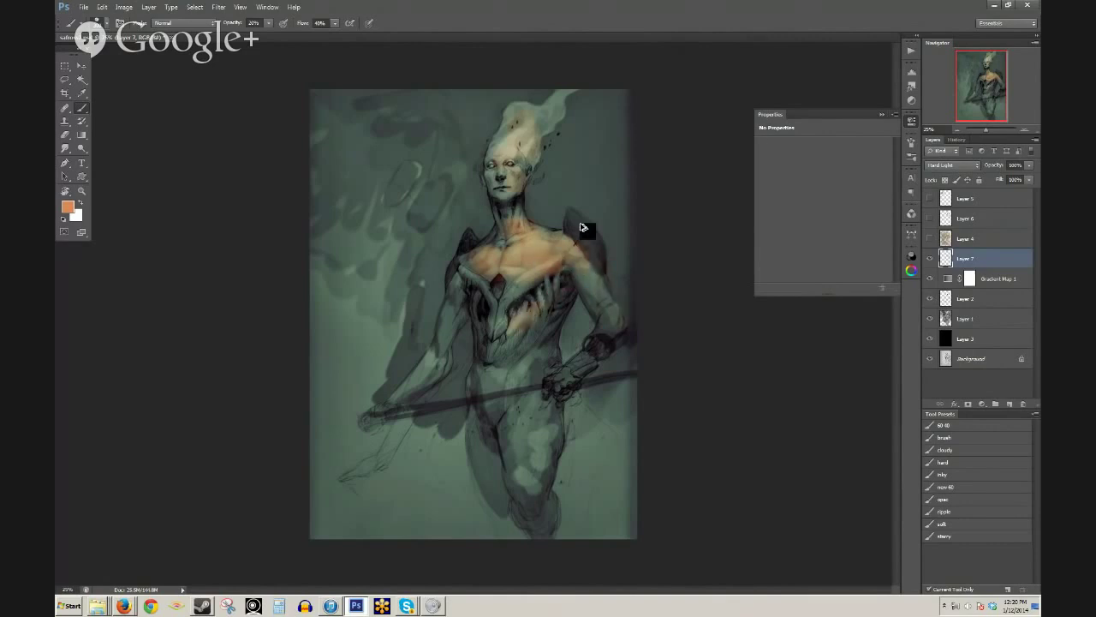
- Paint the large shoulder plate beside the bent arm deep red at 40% brush opacity
left_click(69, 207)
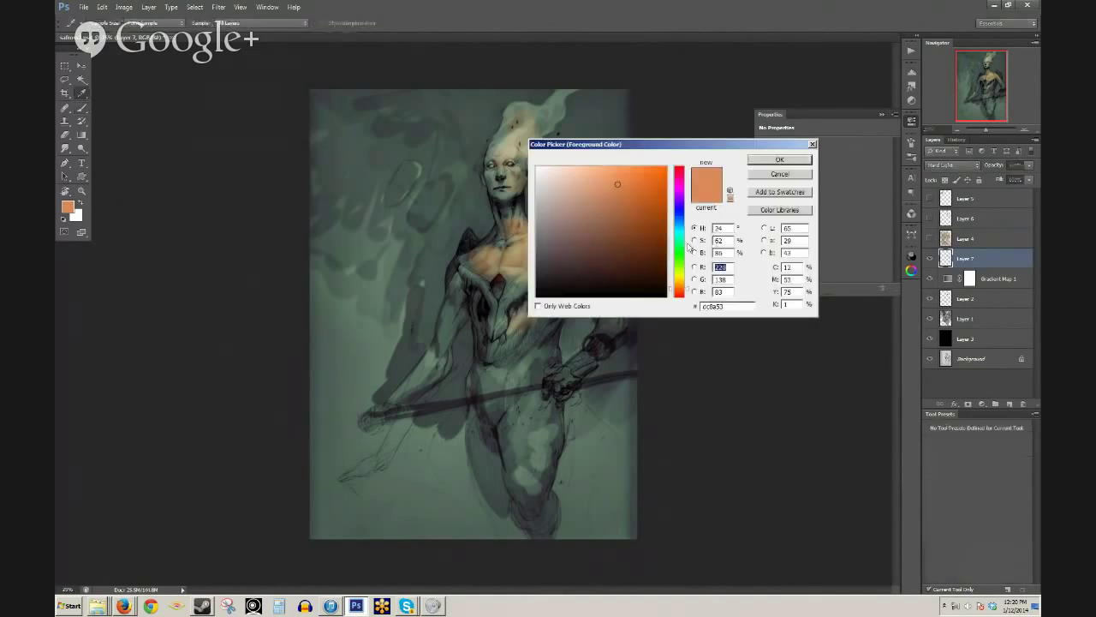
left_click(678, 297)
left_click(648, 206)
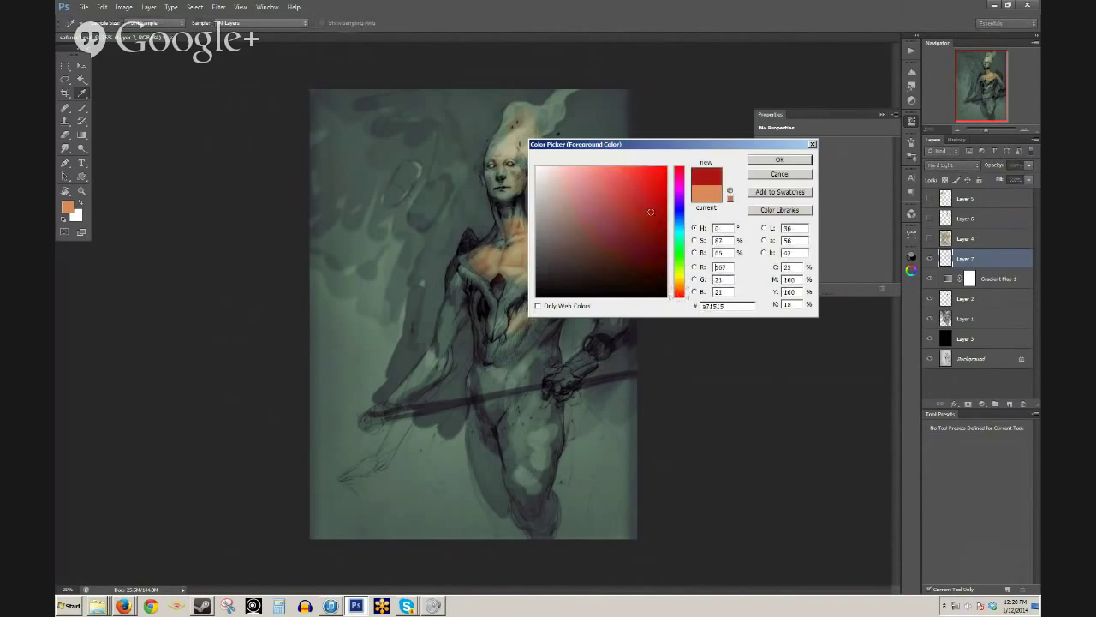
left_click(779, 160)
key("ctrl+plus")
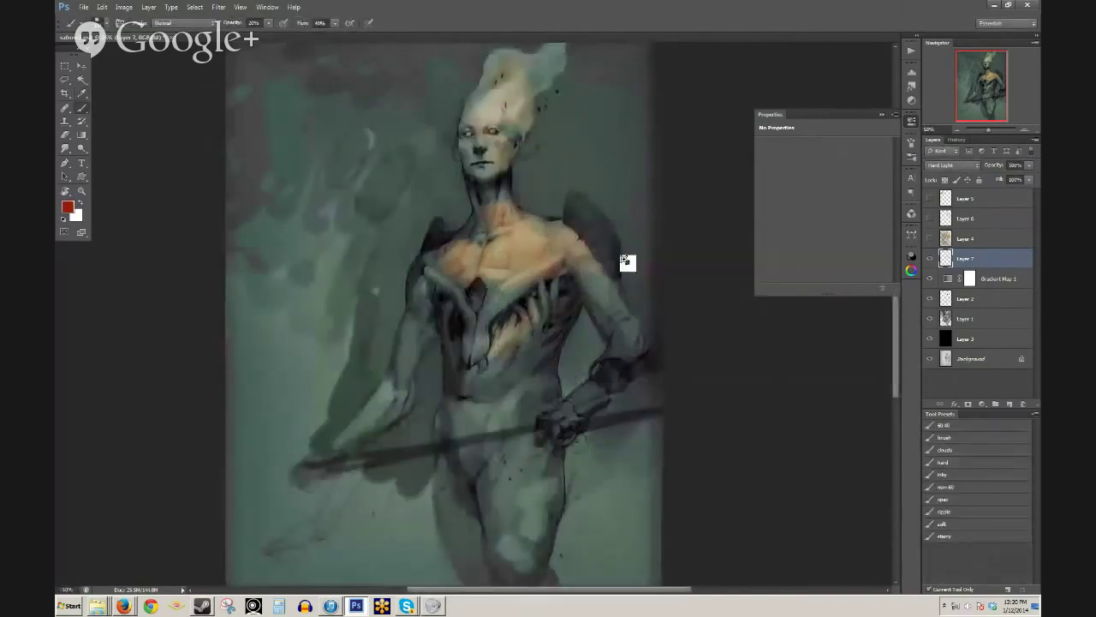
key("ctrl+plus")
key("ctrl+plus")
left_click_drag(605, 237, 417, 372)
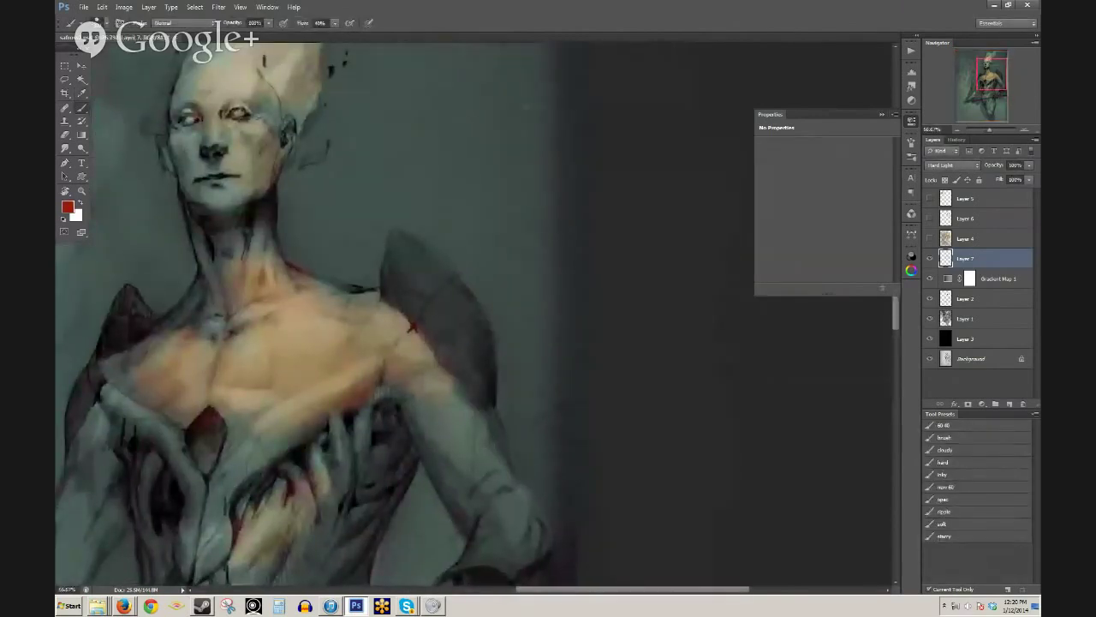
mouse_move(394, 249)
left_mouse_down()
mouse_move(393, 299)
mouse_move(434, 317)
mouse_move(392, 275)
mouse_move(399, 236)
mouse_move(441, 321)
mouse_move(400, 271)
mouse_move(453, 361)
mouse_move(403, 299)
mouse_move(482, 390)
mouse_move(470, 316)
mouse_move(478, 341)
mouse_move(477, 322)
mouse_move(405, 243)
mouse_move(463, 327)
left_mouse_up()
key("ctrl+z")
key("4")
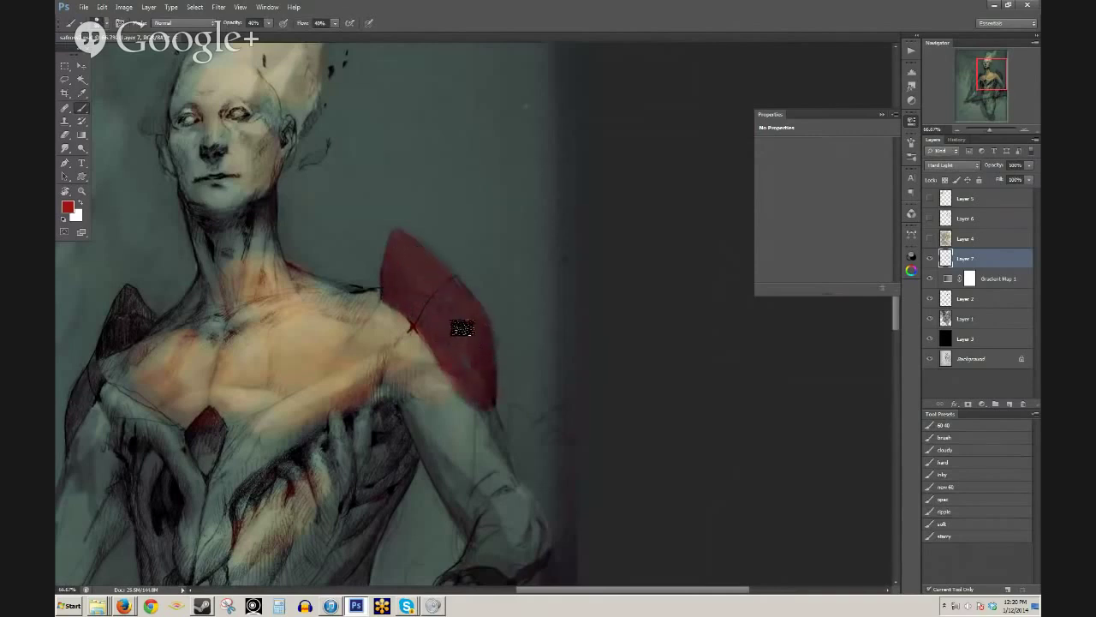
left_click_drag(347, 337, 456, 212)
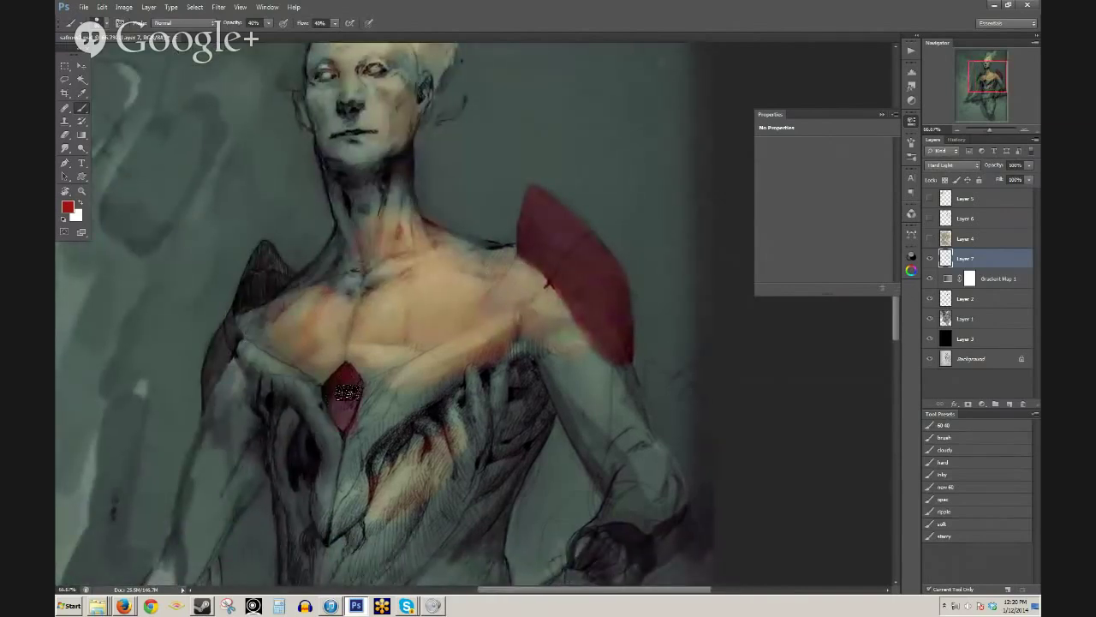
- Adjust a colour sampled from the chest to ochre and paint it over the ribs below the chest at 70% opacity
left_click(440, 311, "alt")
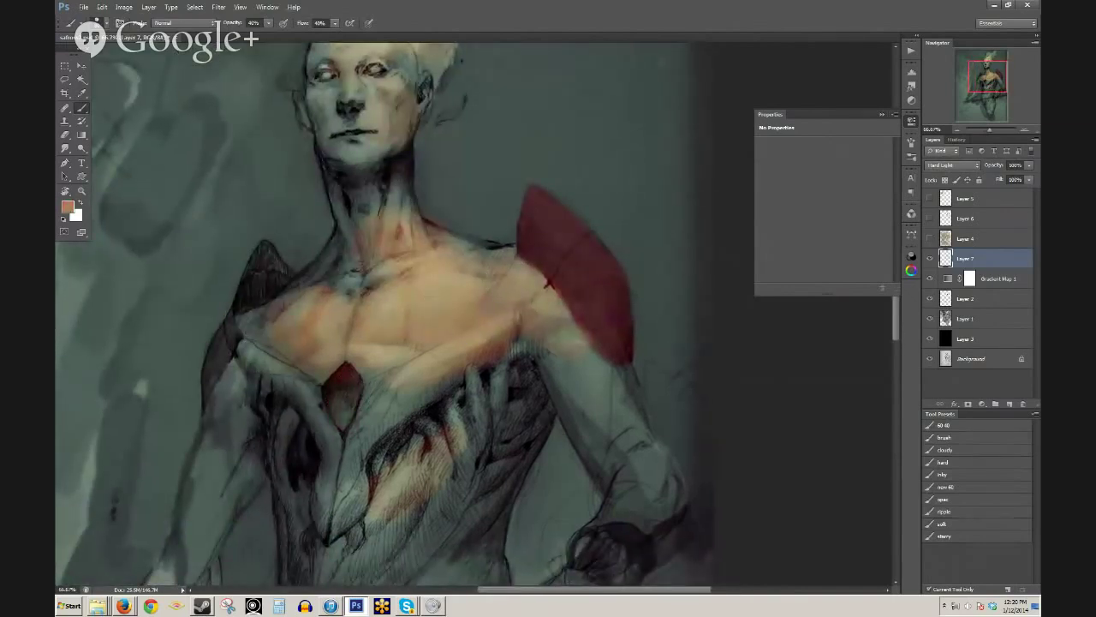
left_click(68, 208)
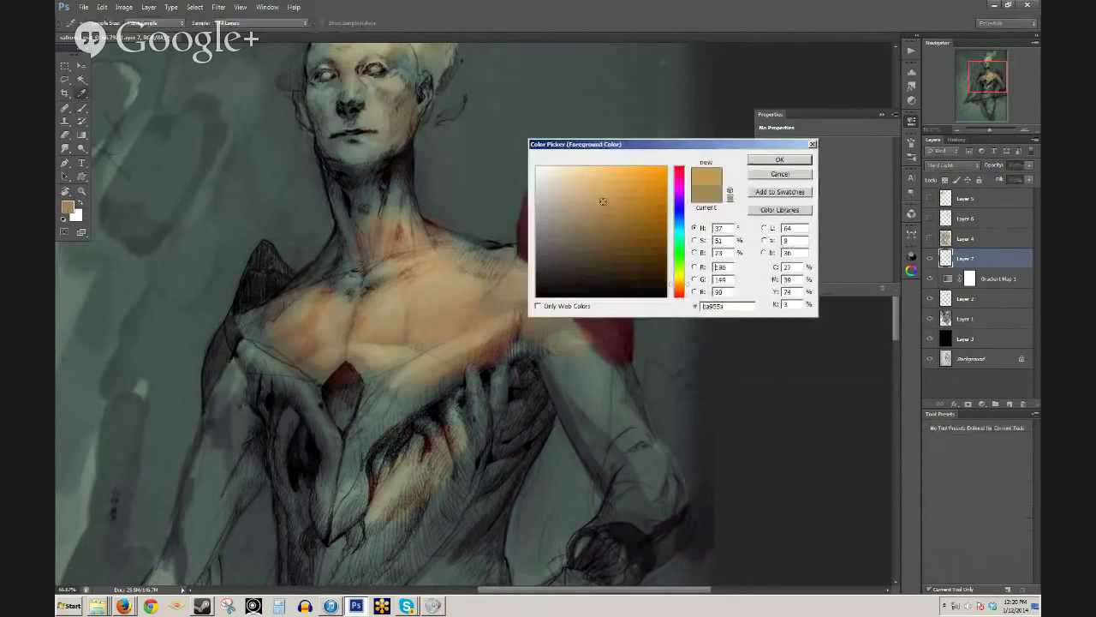
left_click(775, 160)
mouse_move(403, 432)
left_mouse_down()
mouse_move(440, 415)
mouse_move(389, 468)
left_mouse_up()
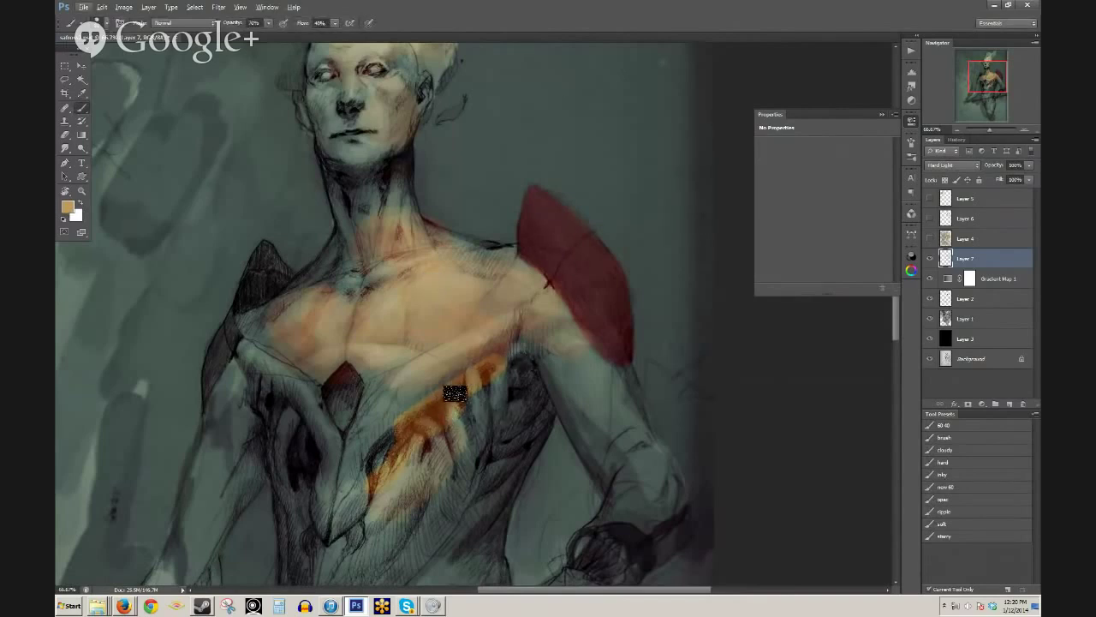
- Sample the dark brown from the freshly painted ribs as the foreground colour
left_click(434, 420, "alt")
left_click(69, 209)
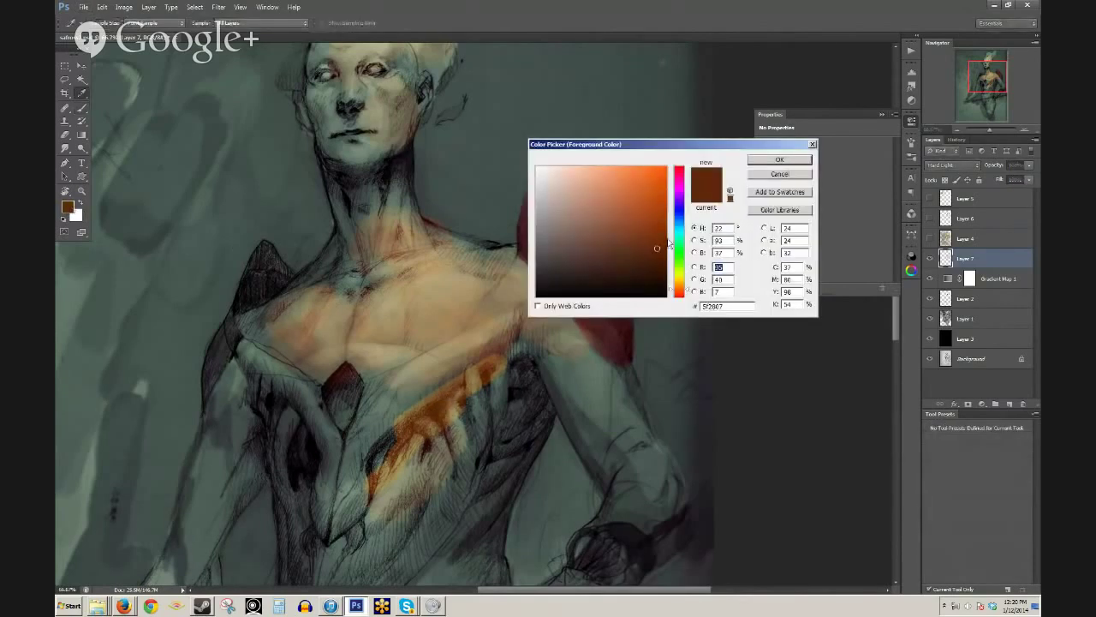
left_click(779, 160)
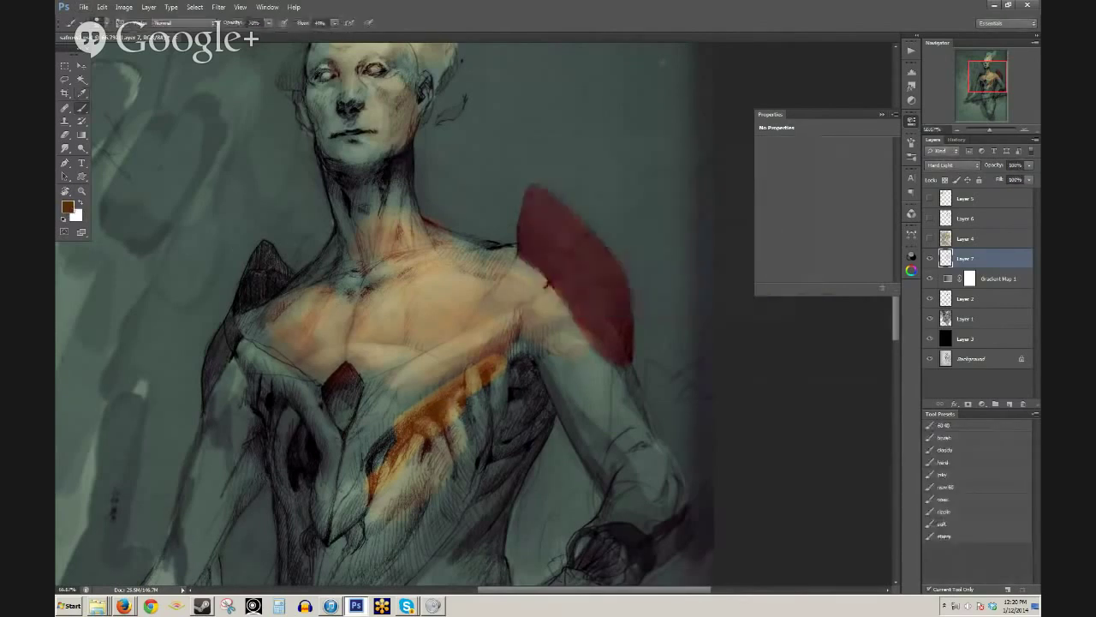
left_click(68, 208)
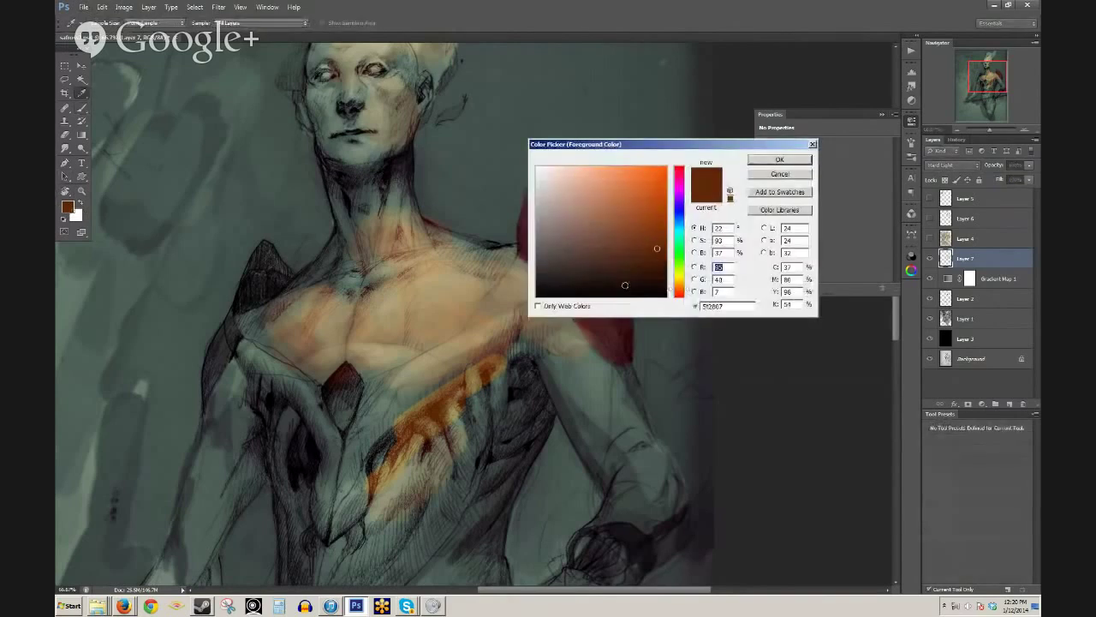
left_click(640, 286)
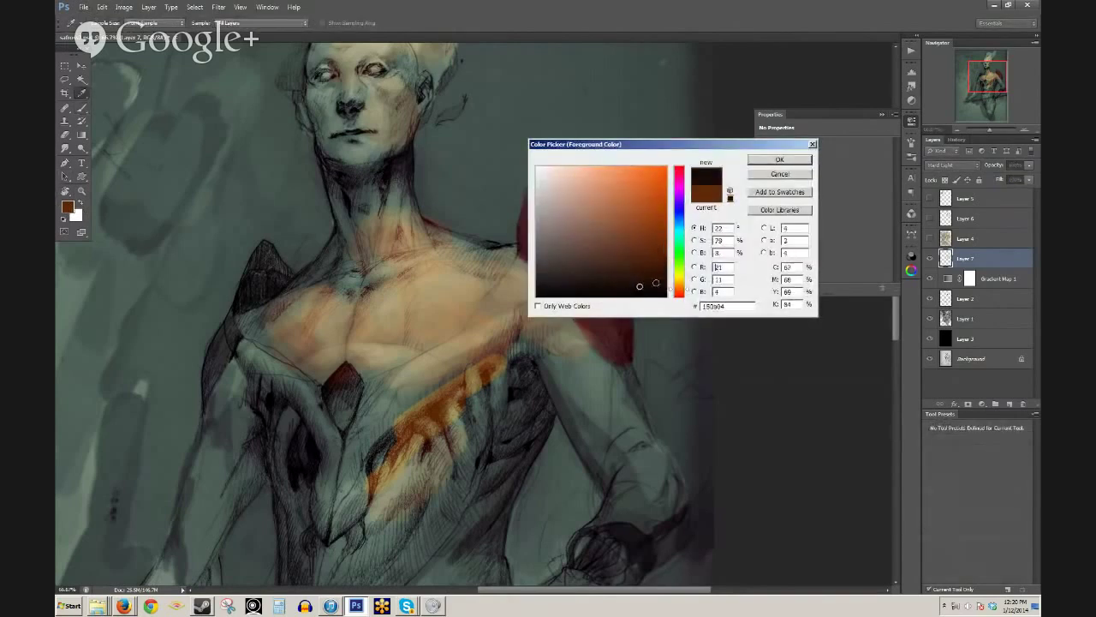
left_click(775, 174)
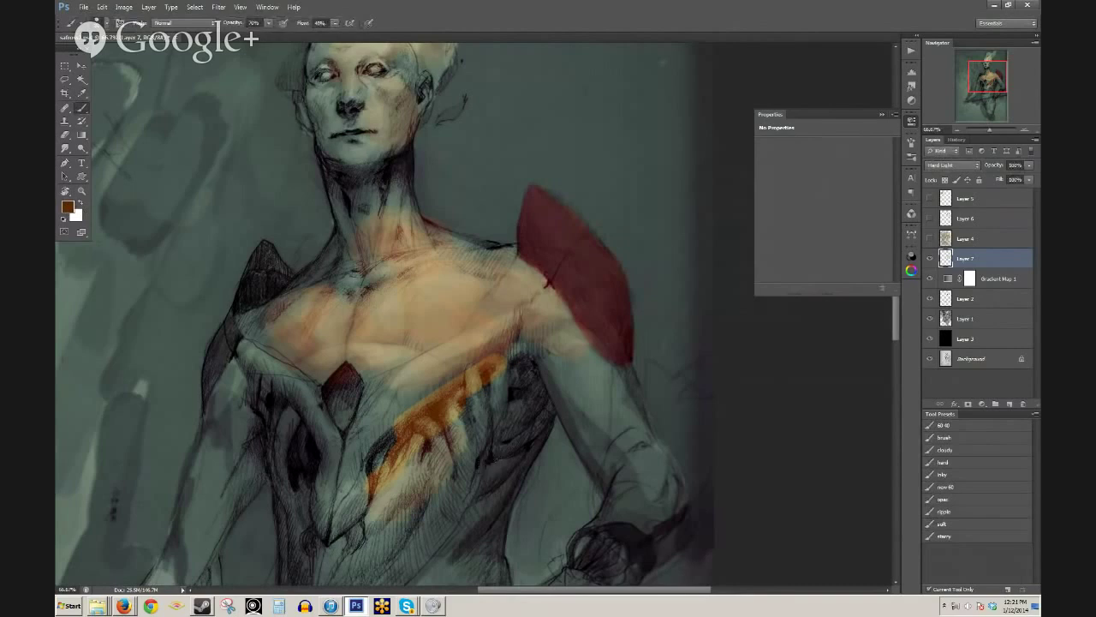
- Hide the Hard Light paint layer, show Layer 4 with its painted colours instead, and examine the figure's torso
left_click(930, 255)
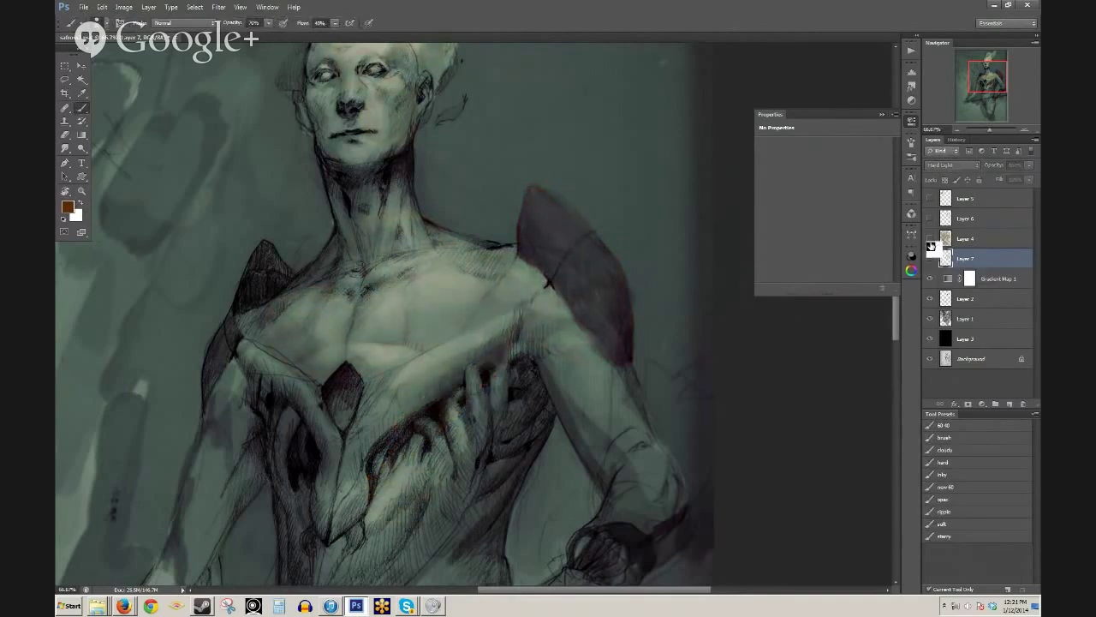
left_click(930, 241)
left_click(415, 342, "alt")
left_click(446, 368, "alt")
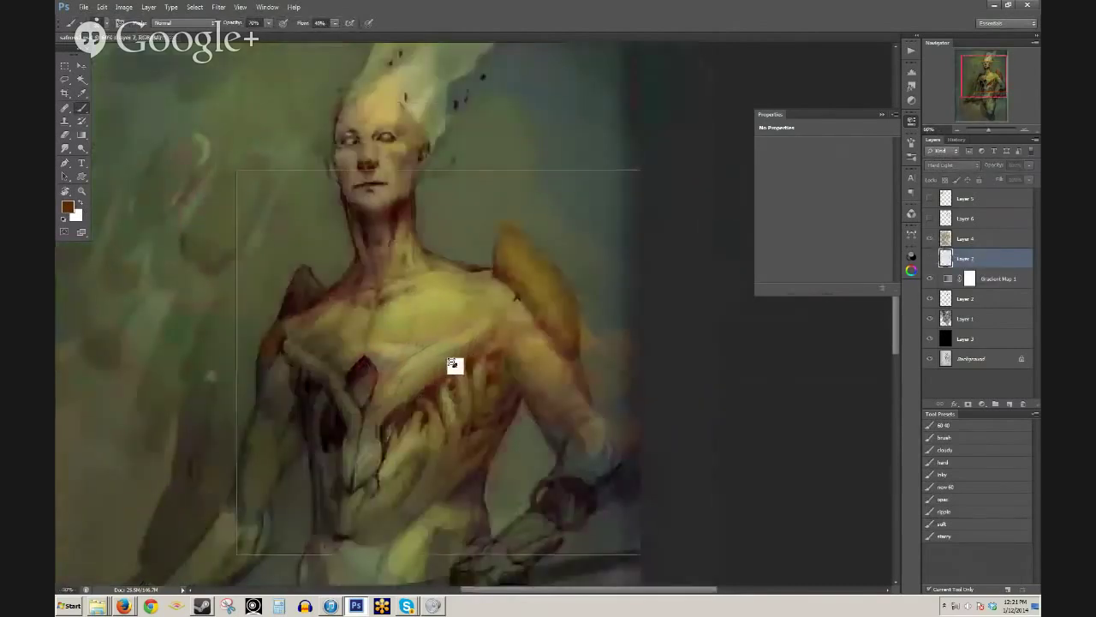
left_click(434, 377, "alt")
left_click(556, 315, "ctrl")
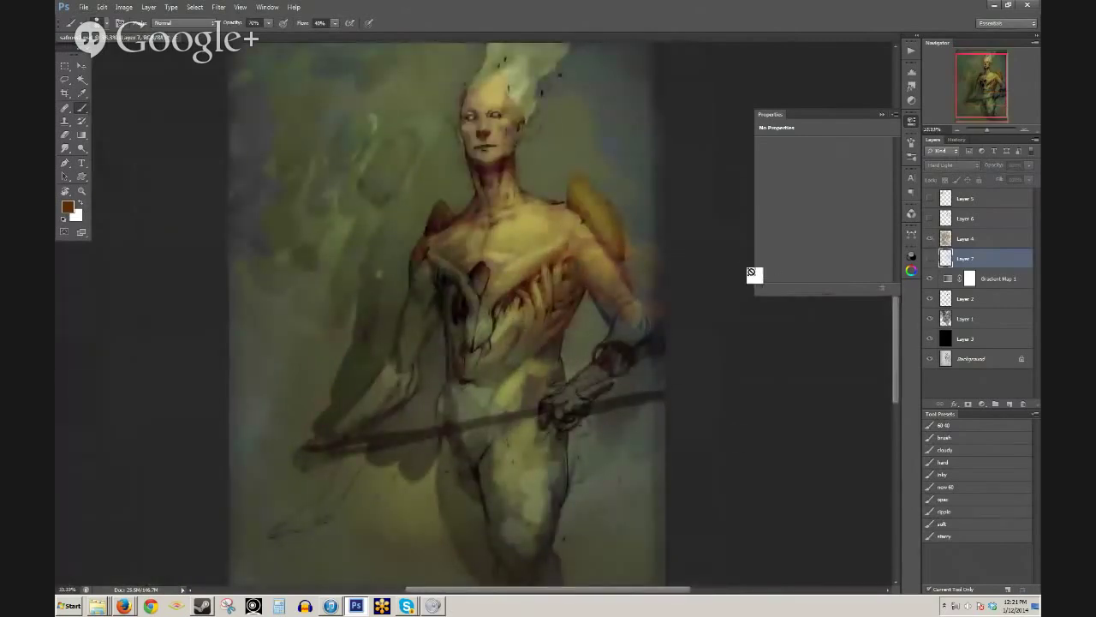
left_click(519, 215, "ctrl")
left_click(533, 231, "ctrl")
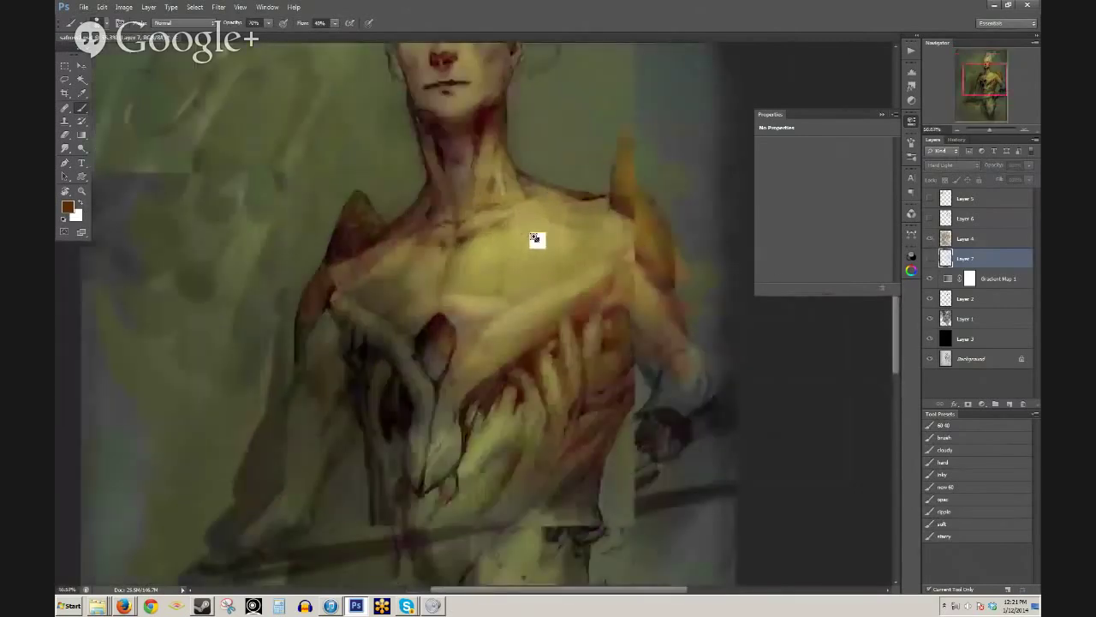
- Examine the painted colours up close on the ribs, neck, face and chest of the figure
left_click(543, 247, "ctrl")
scroll(597, 394, "up", 2)
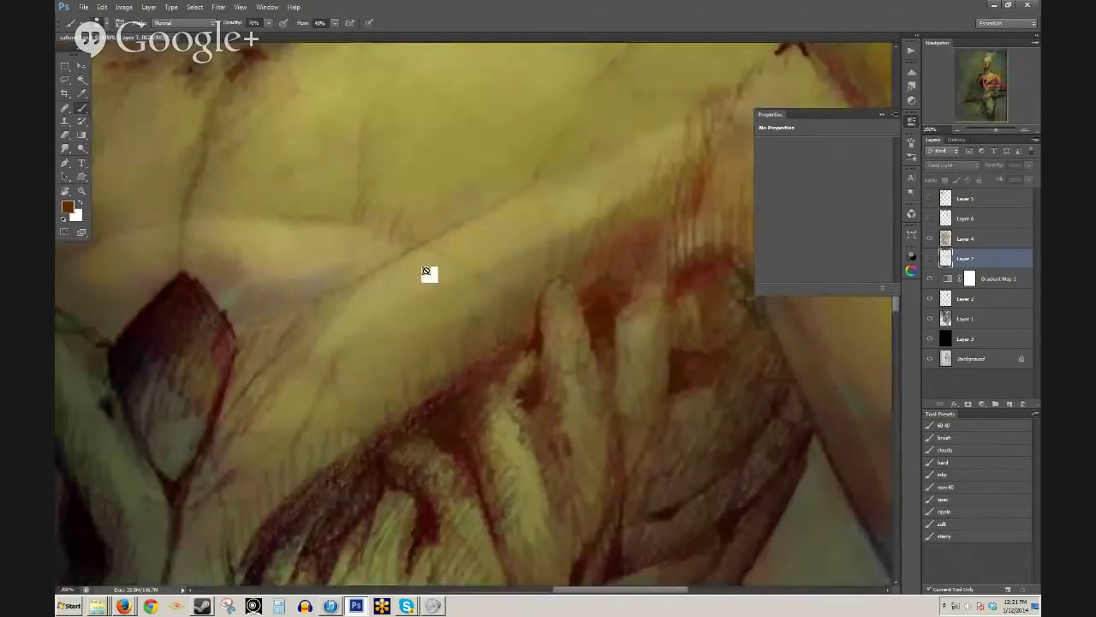
left_click_drag(692, 360, 502, 367)
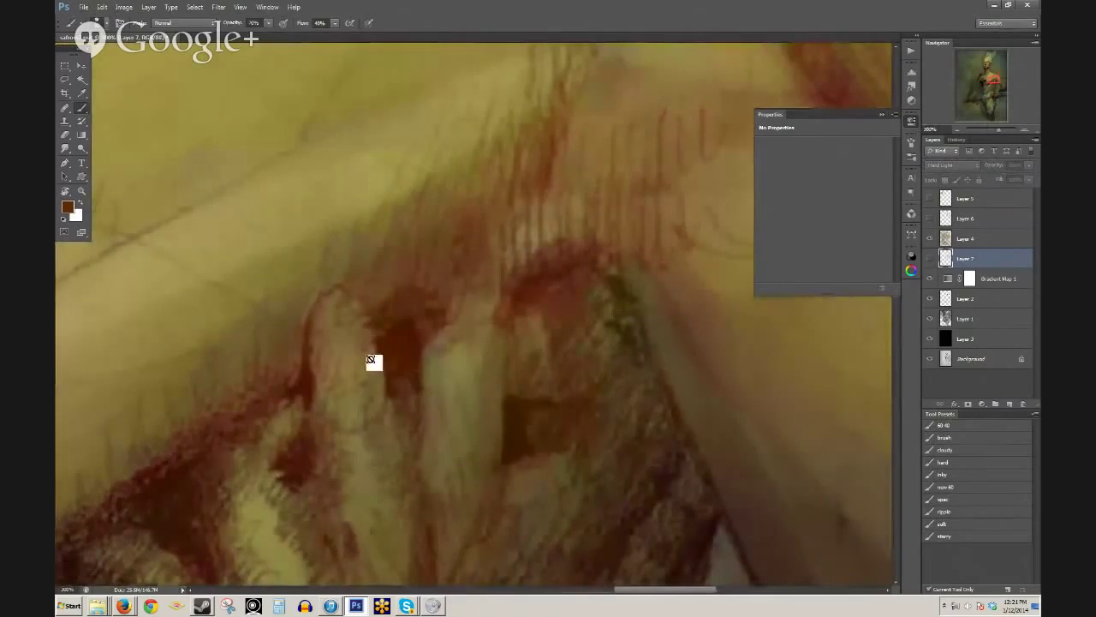
mouse_move(372, 248)
left_mouse_down()
mouse_move(356, 290)
mouse_move(458, 382)
left_mouse_up()
left_click_drag(375, 325, 441, 411)
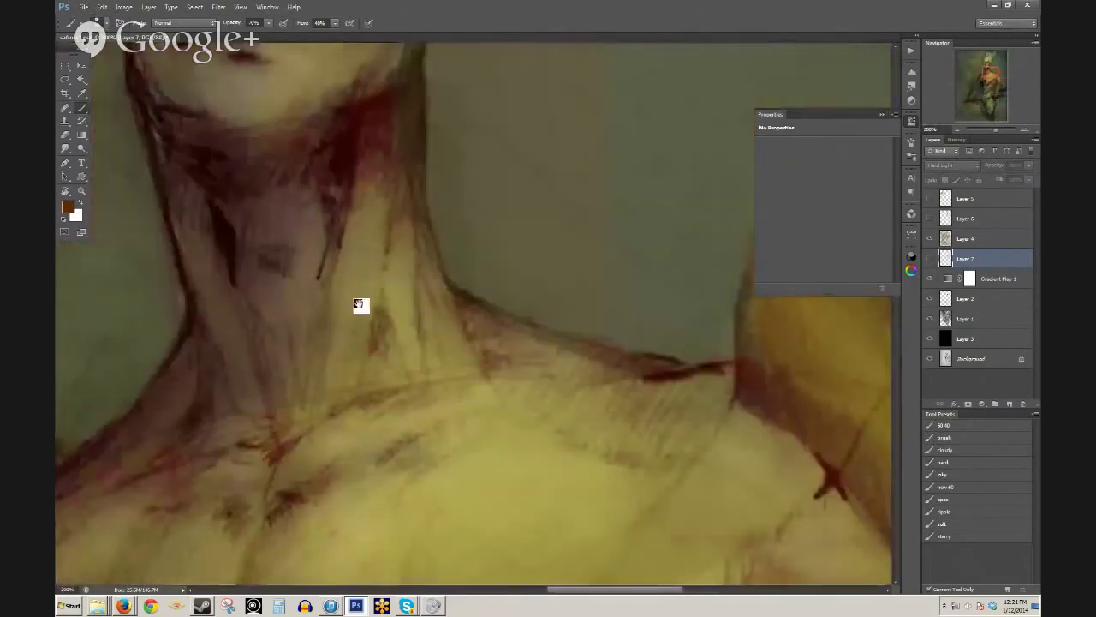
left_click_drag(360, 306, 441, 402)
left_click_drag(440, 320, 447, 490)
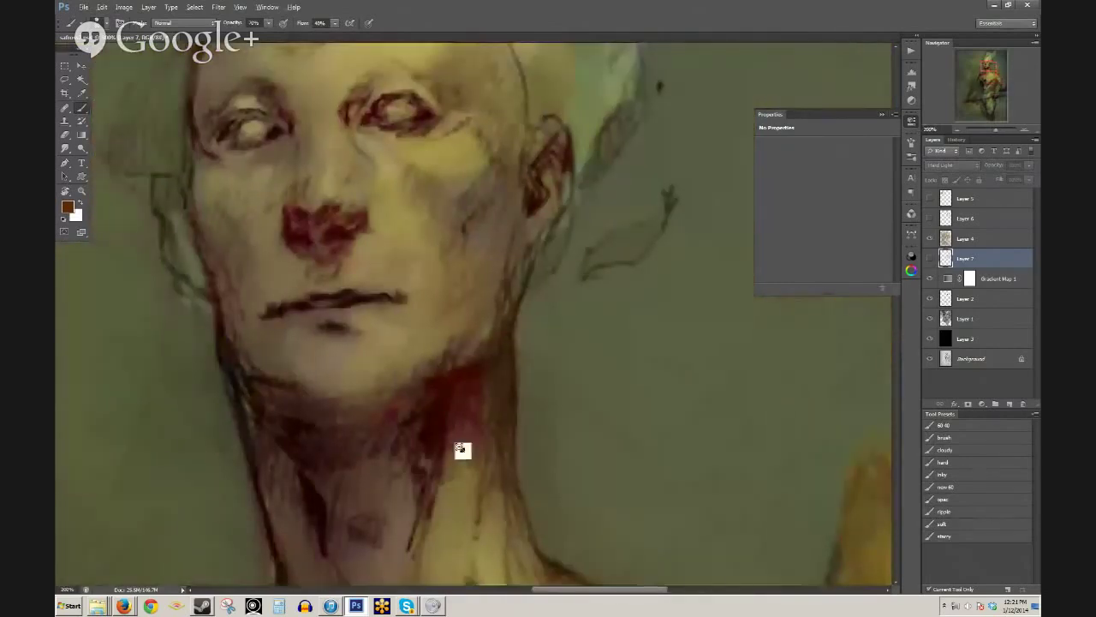
key("ctrl+minus")
left_click_drag(567, 485, 485, 215)
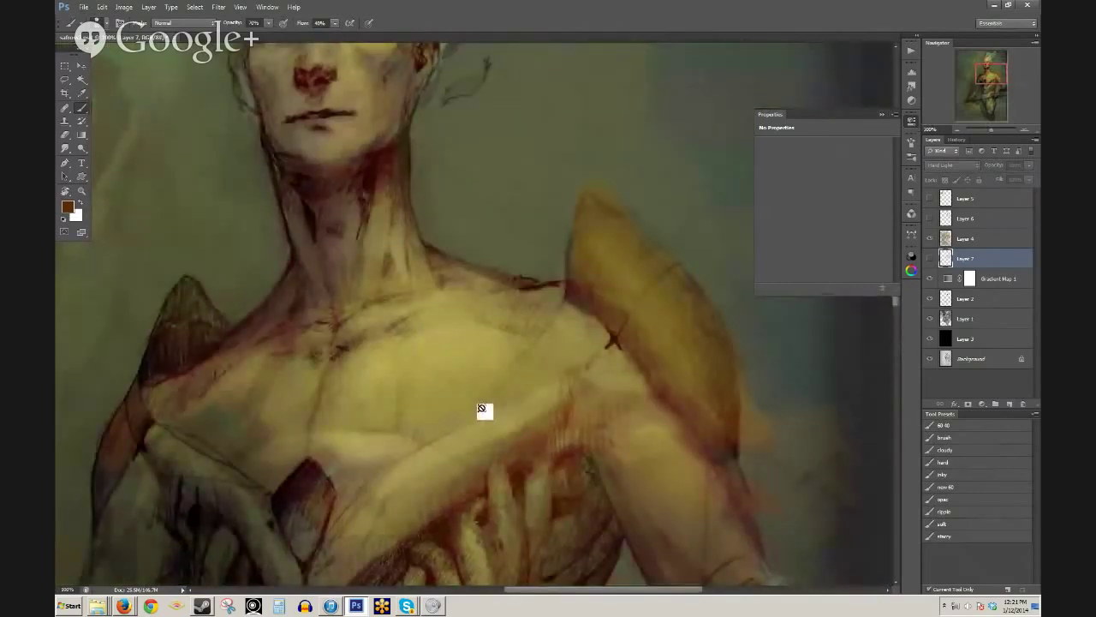
left_click_drag(414, 261, 433, 406)
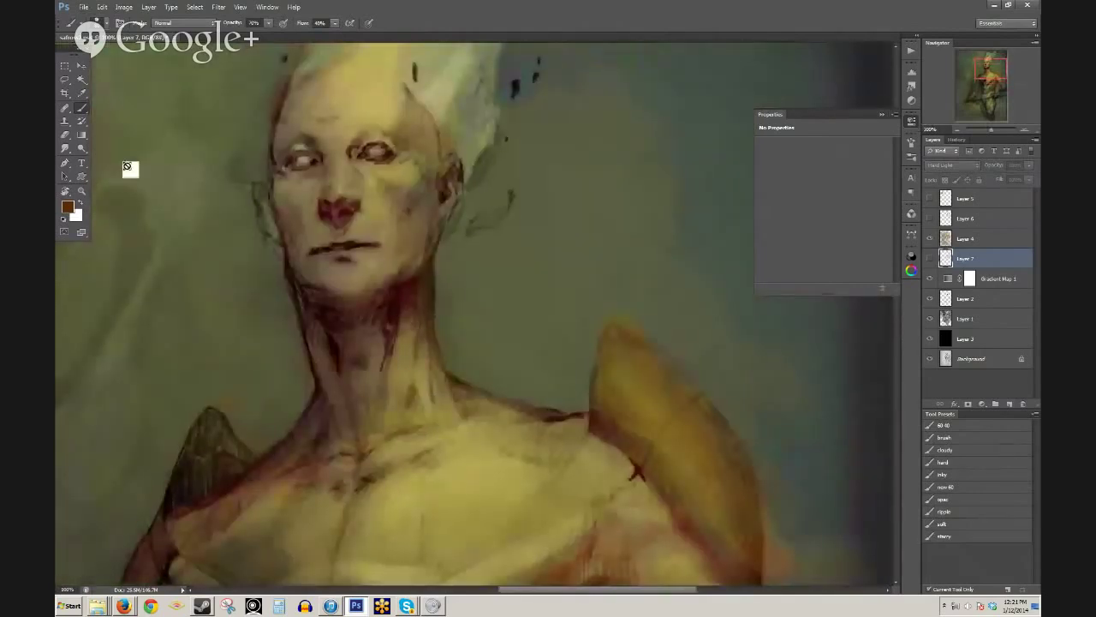
left_click(269, 240, "alt")
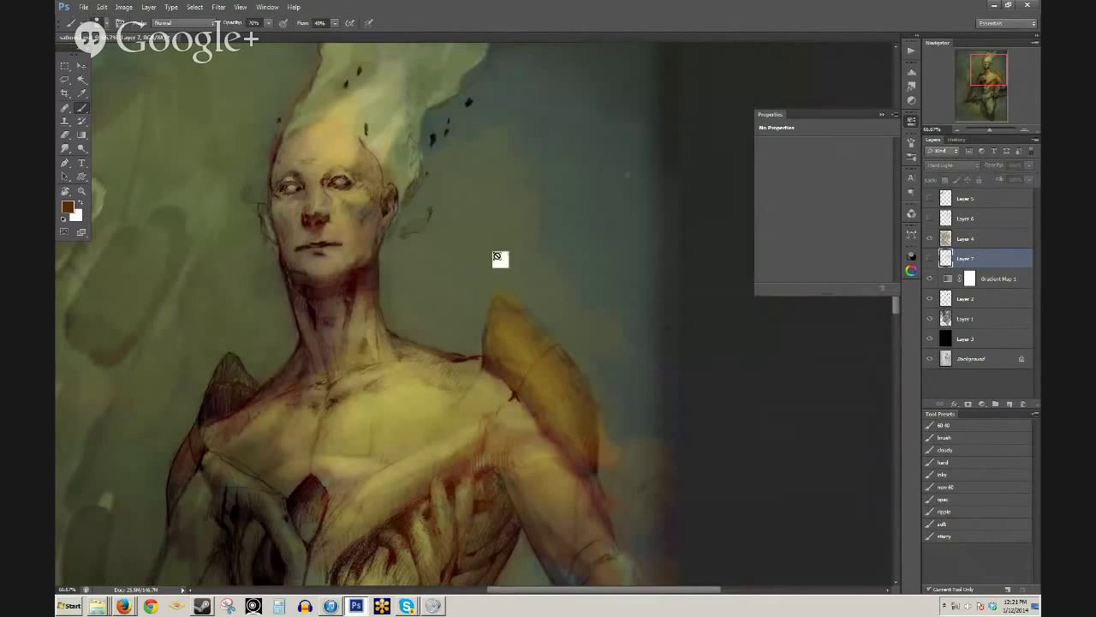
- Show the colour triangle on Layer 5, sample a brown from the ochre shoulder plate and set the brush opacity to 50%
left_click(963, 198)
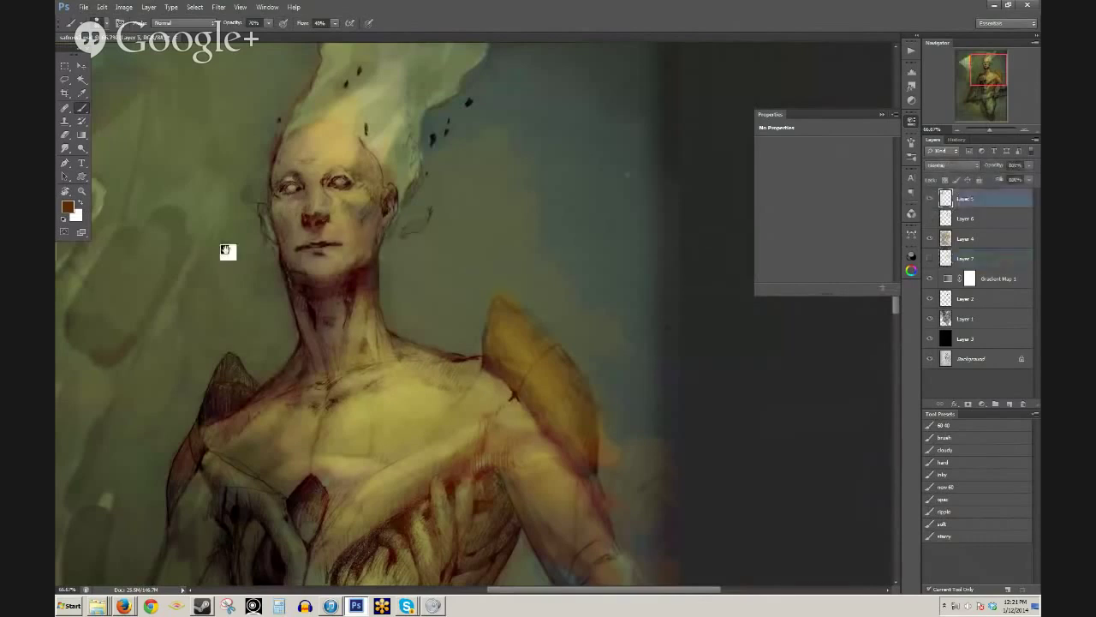
left_click_drag(227, 252, 402, 252)
left_click(438, 227, "ctrl+alt")
key("ctrl+minus")
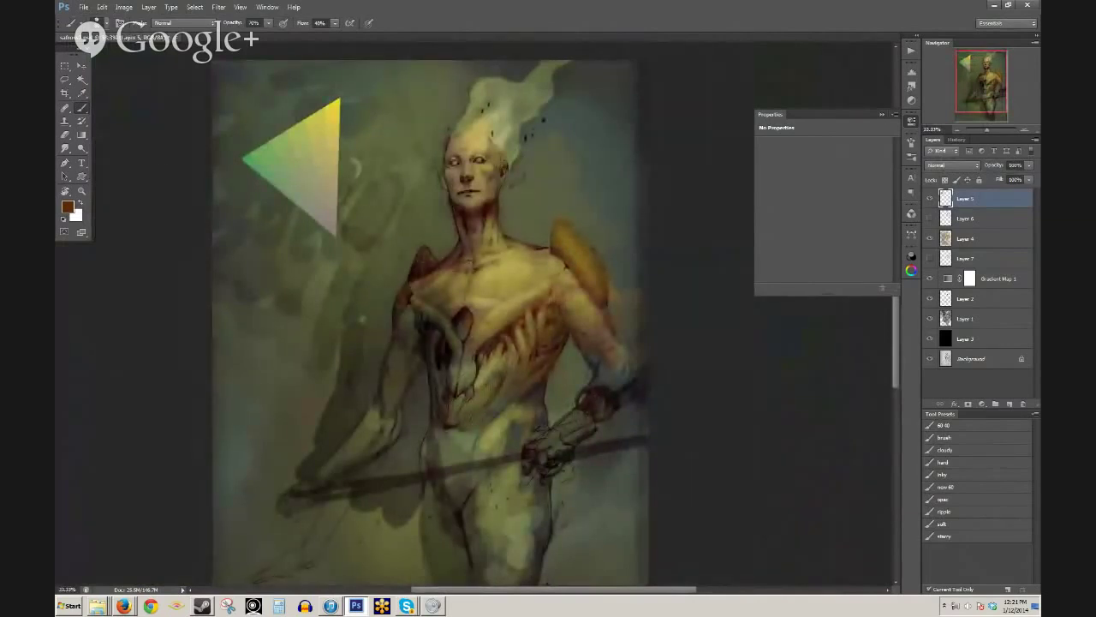
left_click(340, 101, "alt")
left_click(570, 250, "alt")
key("5")
- Sample a tan from the face, set the brush opacity to 30% and make Layer 4 the active layer
left_click(976, 262)
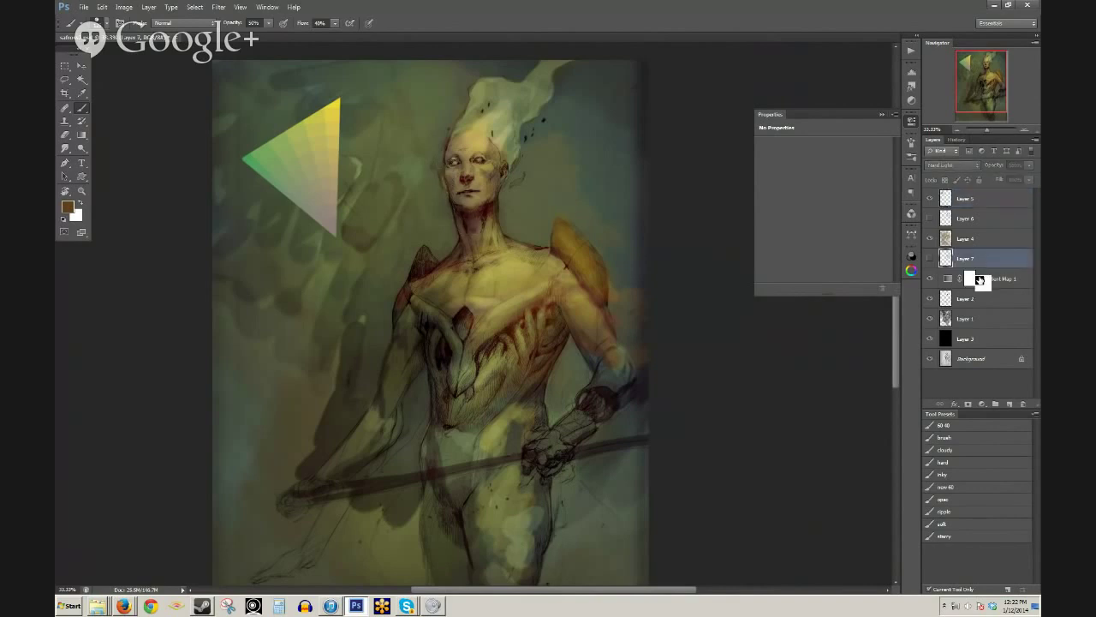
left_click(968, 243)
left_click_drag(957, 259, 951, 246)
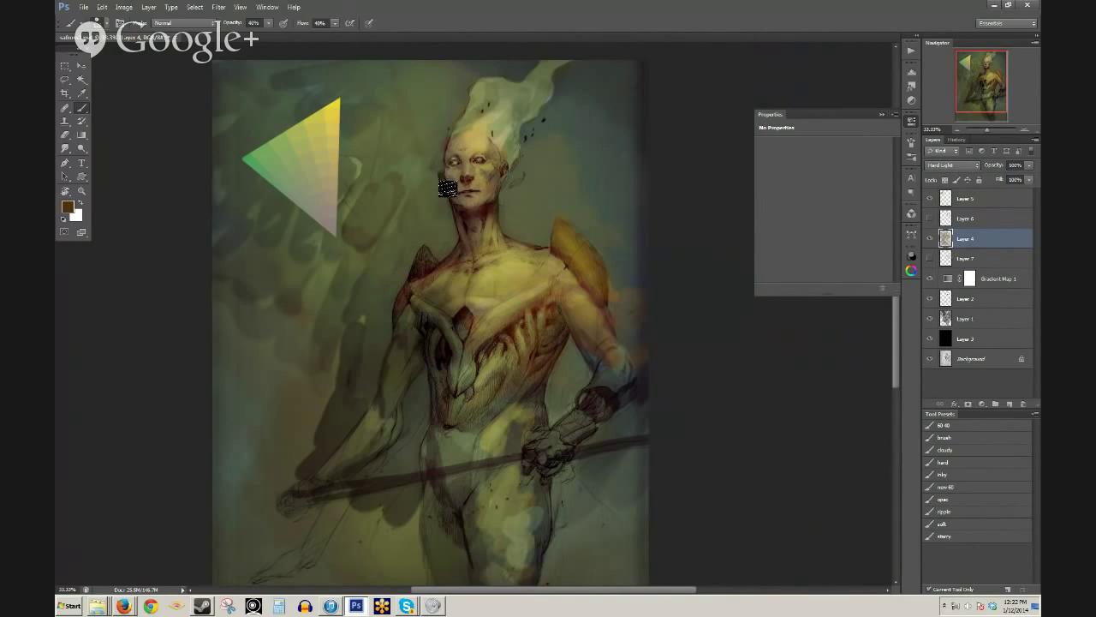
key("alt+[")
left_click(497, 163, "alt")
key("3")
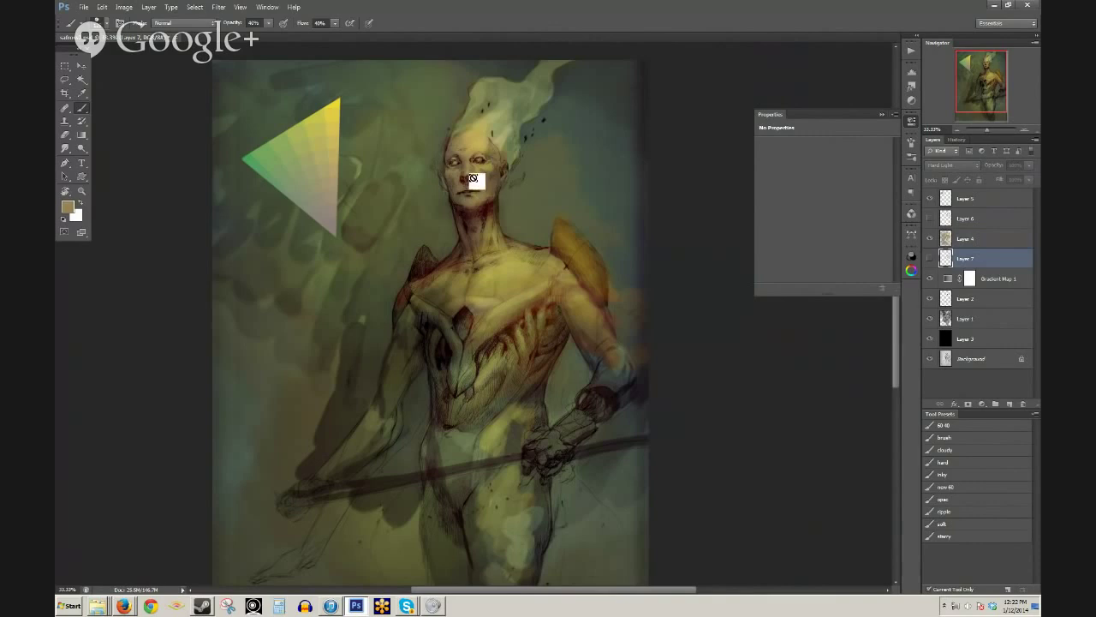
left_click_drag(931, 270, 972, 244)
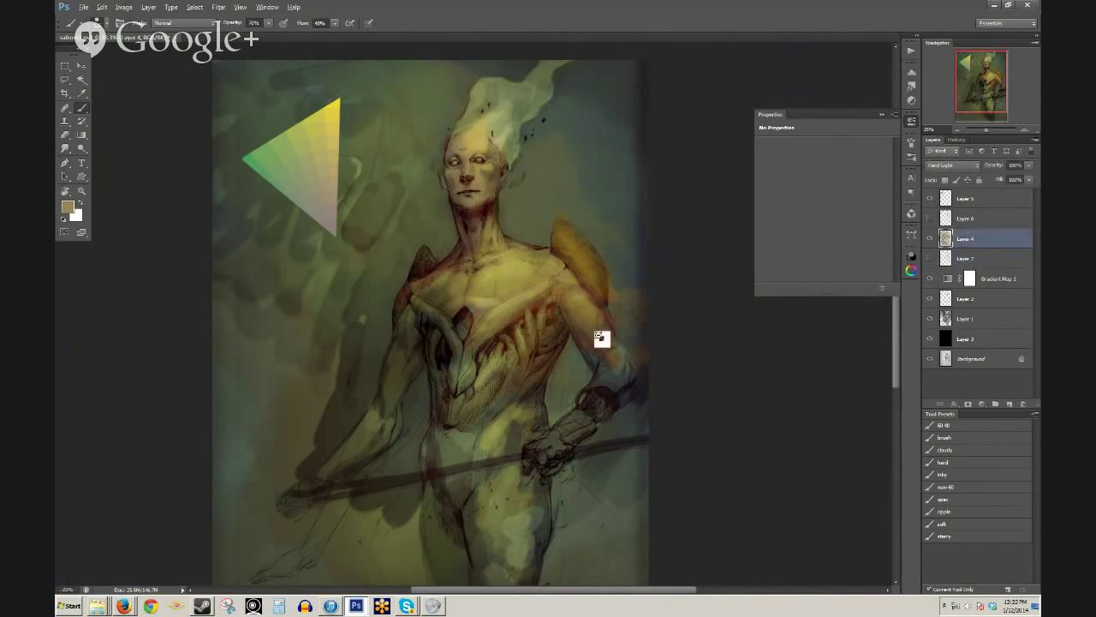
- Hide Layer 4, Gradient Map 1 and the colour triangle on Layer 5, keeping the greyscale layers shown
key("ctrl+minus")
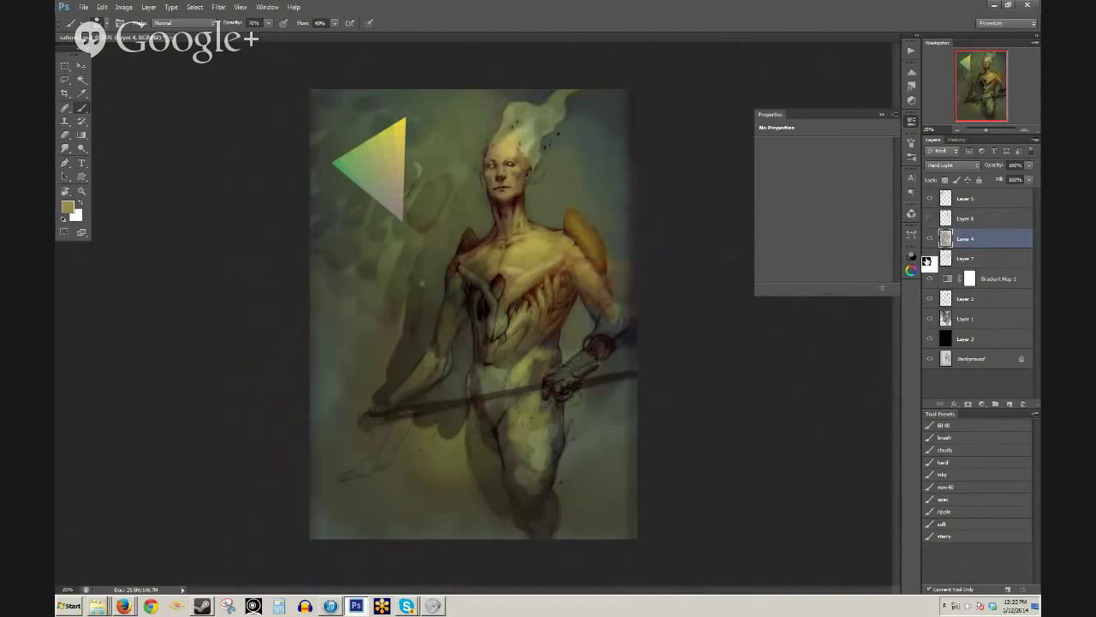
left_click_drag(938, 238, 934, 309)
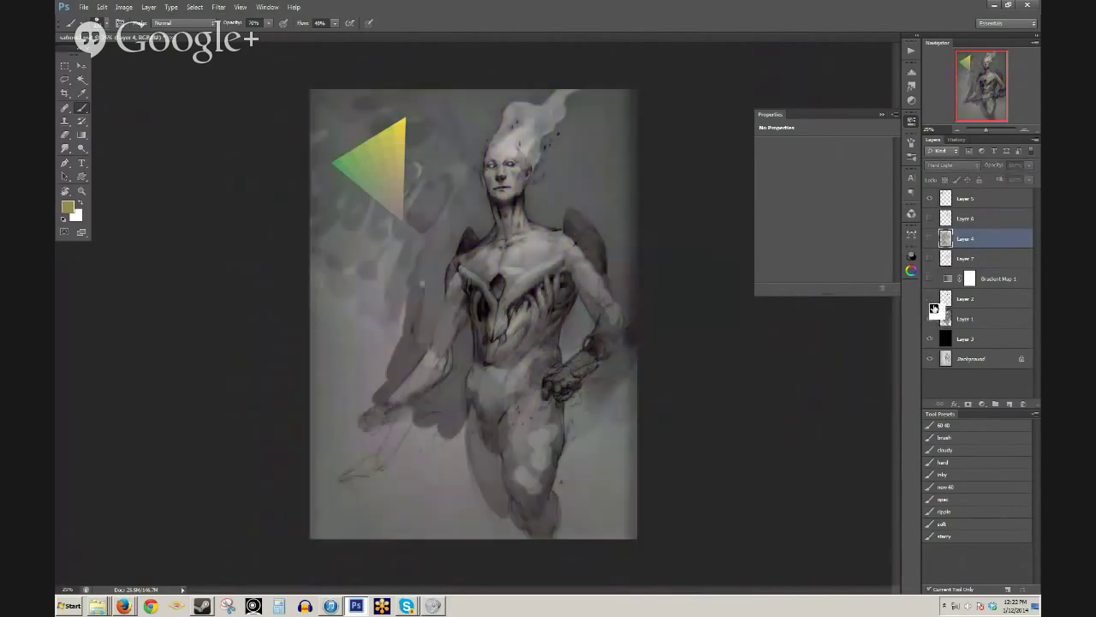
left_click(931, 300)
left_click(930, 199)
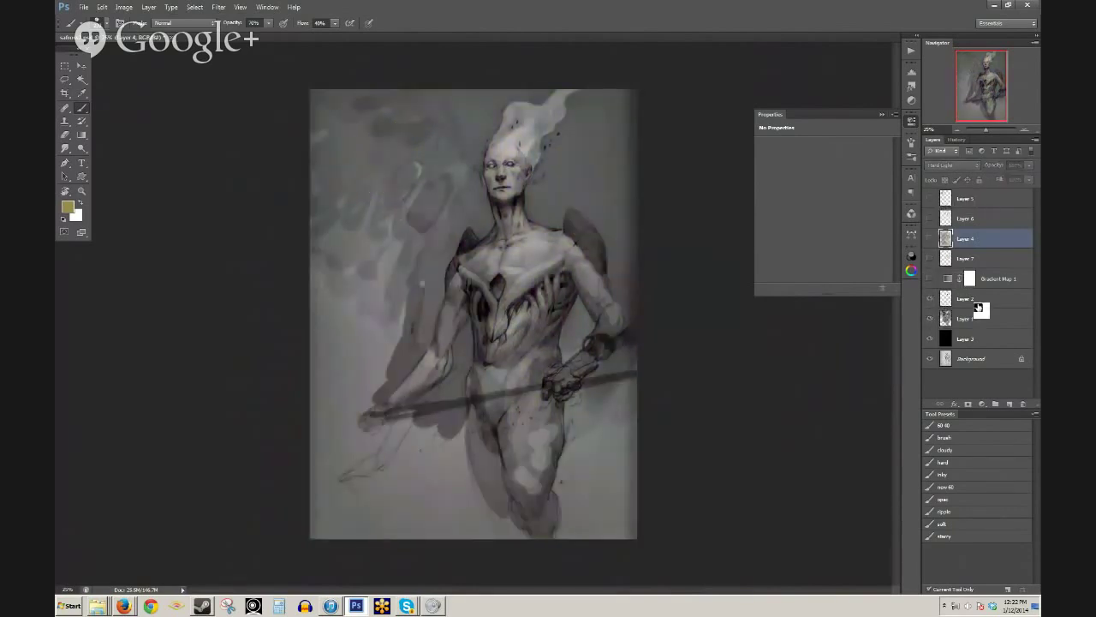
- Paint dark shading in the background beside the neck and head, first on Layer 1 and then in black on Layer 2
left_click_drag(985, 319, 970, 322)
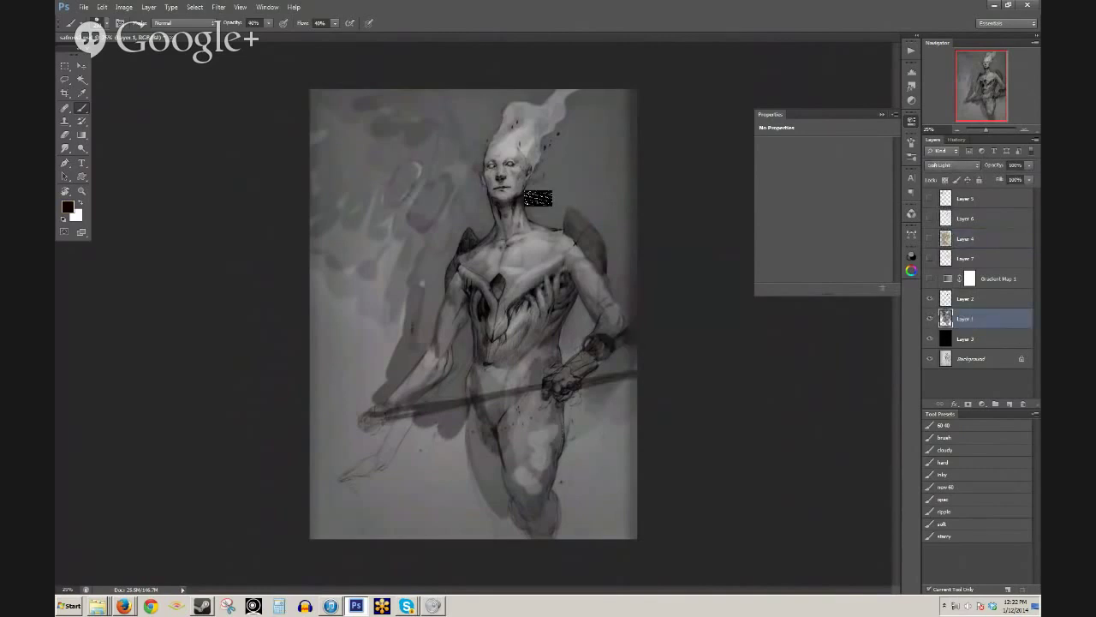
mouse_move(538, 196)
left_mouse_down()
mouse_move(558, 163)
mouse_move(577, 191)
left_mouse_up()
left_click(976, 304)
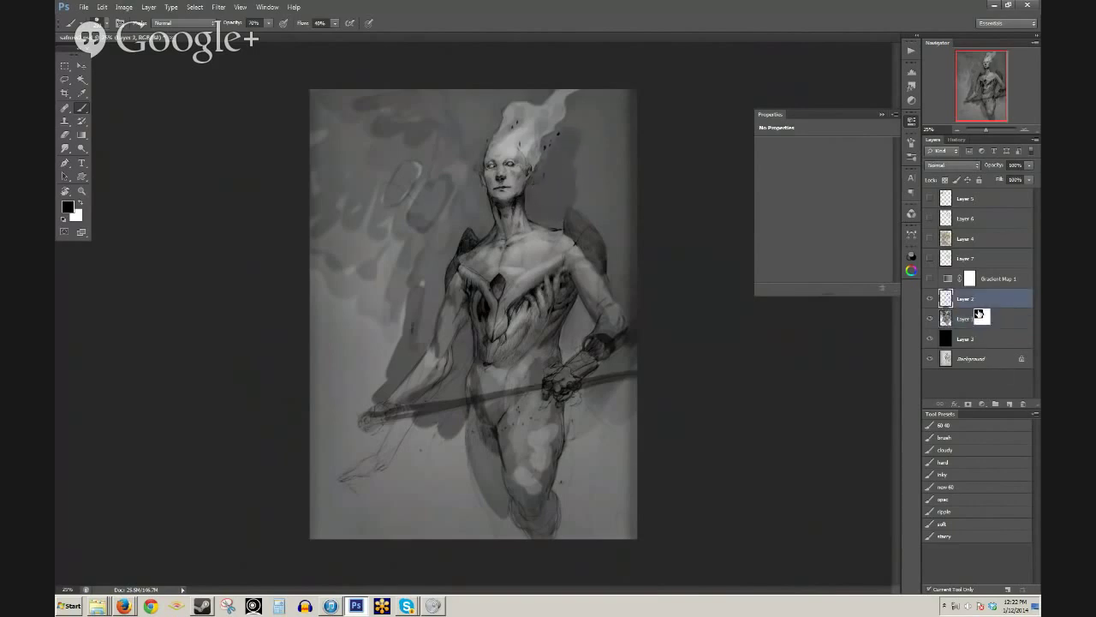
left_click(930, 298)
left_click(930, 298)
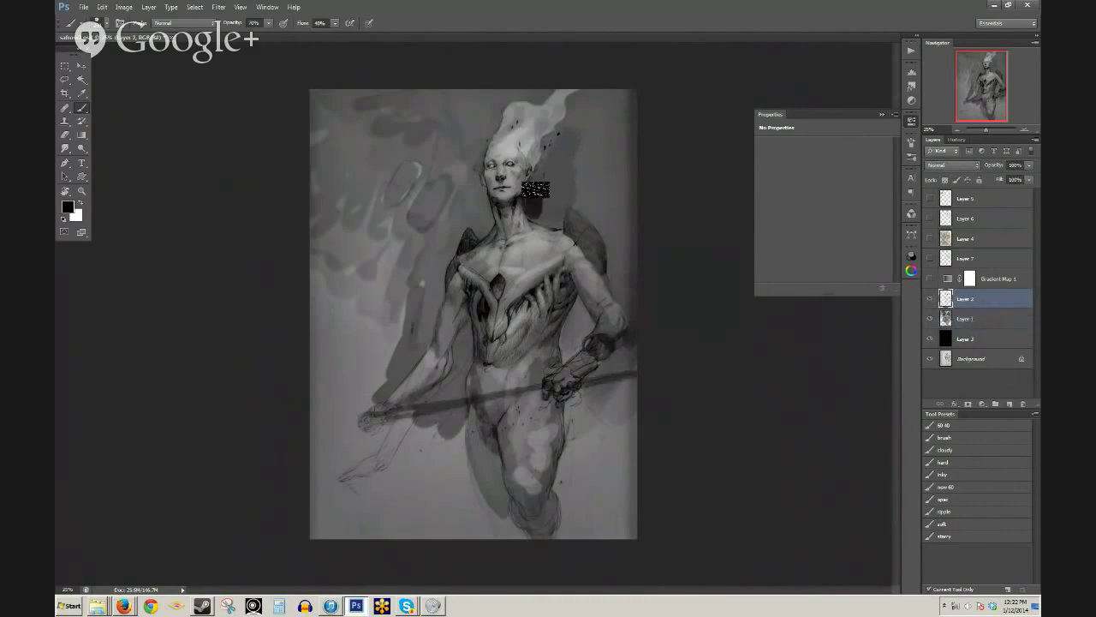
mouse_move(553, 158)
left_mouse_down()
mouse_move(549, 217)
mouse_move(567, 178)
mouse_move(588, 200)
mouse_move(558, 138)
left_mouse_up()
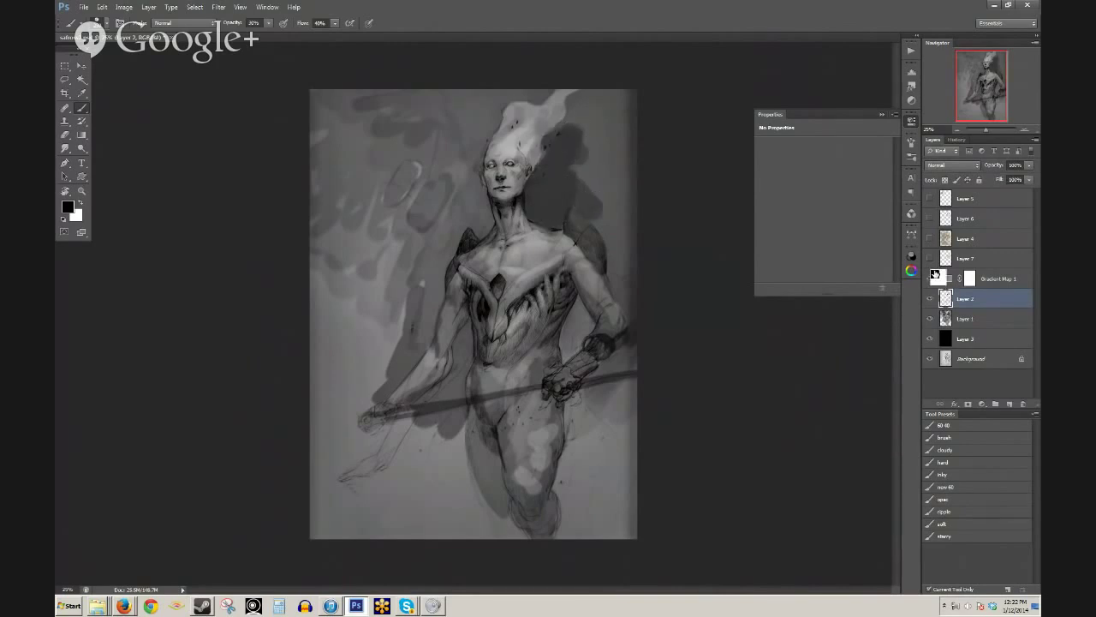
- Show Gradient Map 1 and Layer 4 again and compare the painting with and without Layer 4's colours
left_click(932, 276)
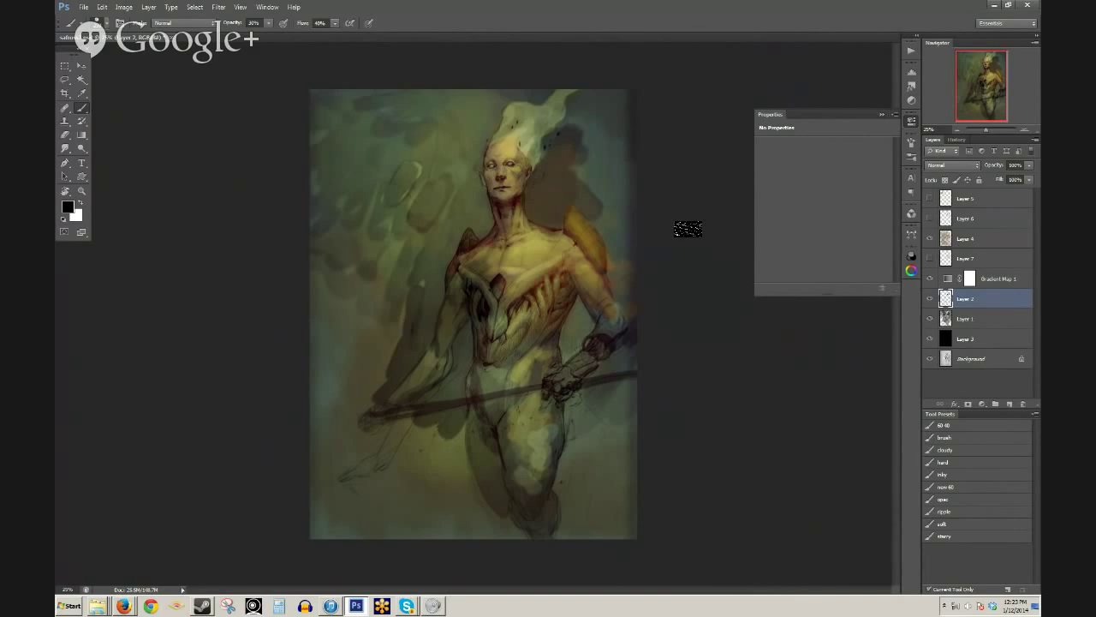
left_click(972, 238)
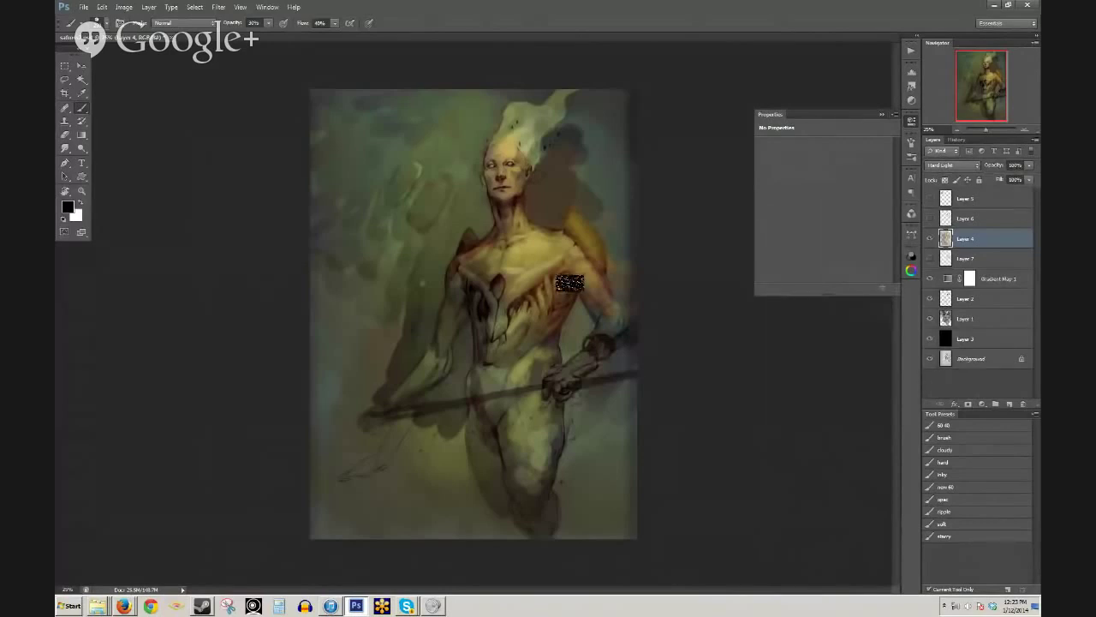
left_click(930, 239)
left_click(930, 239)
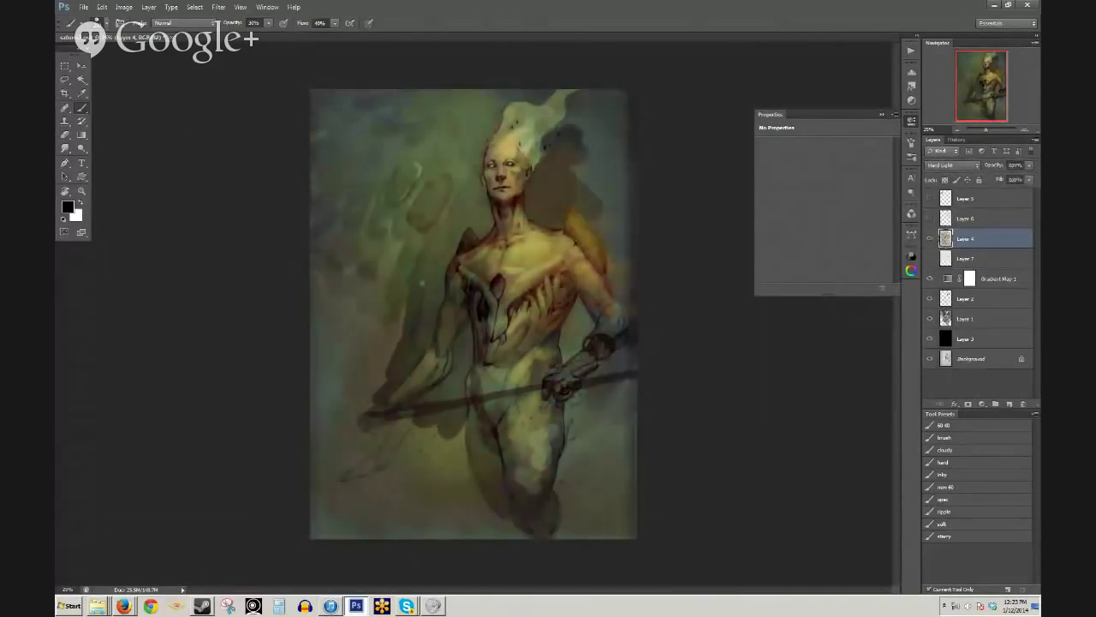
left_click(931, 239)
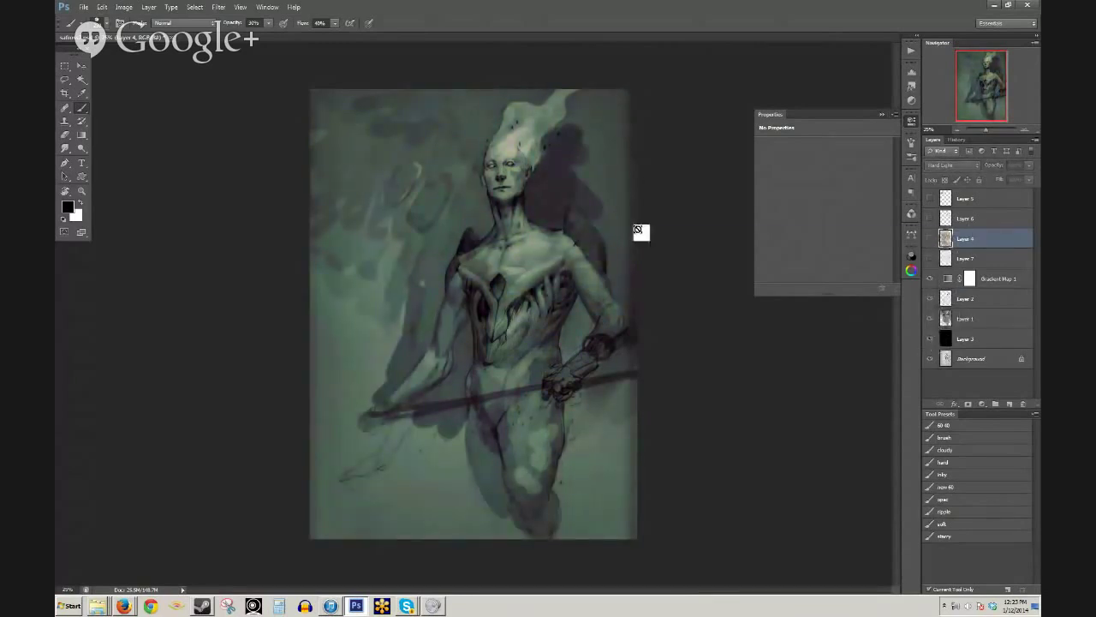
left_click(930, 239)
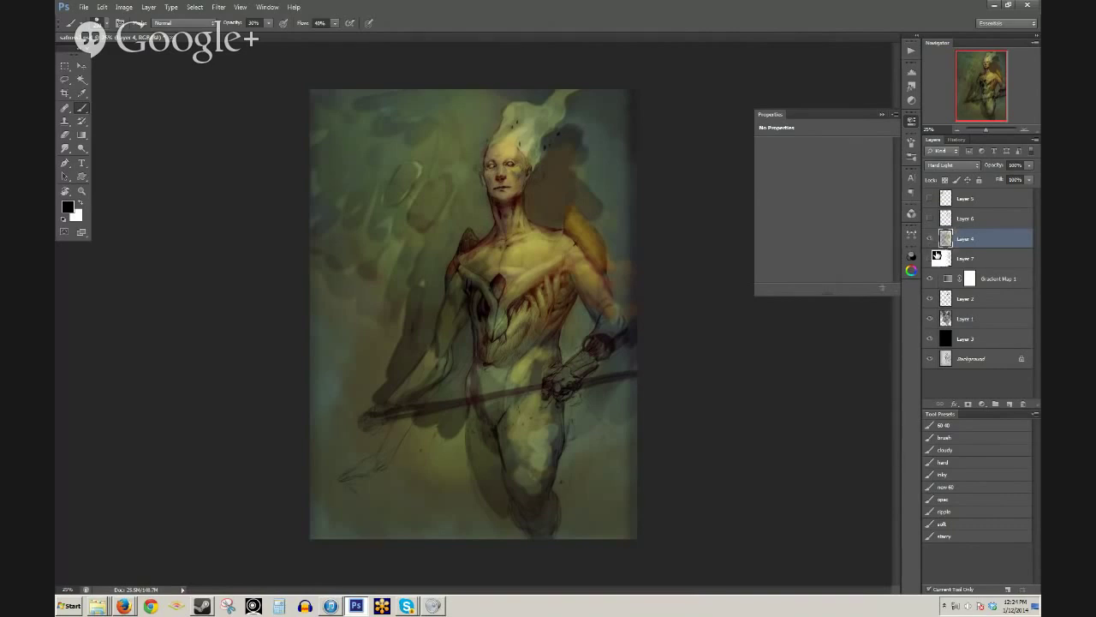
left_click(931, 242)
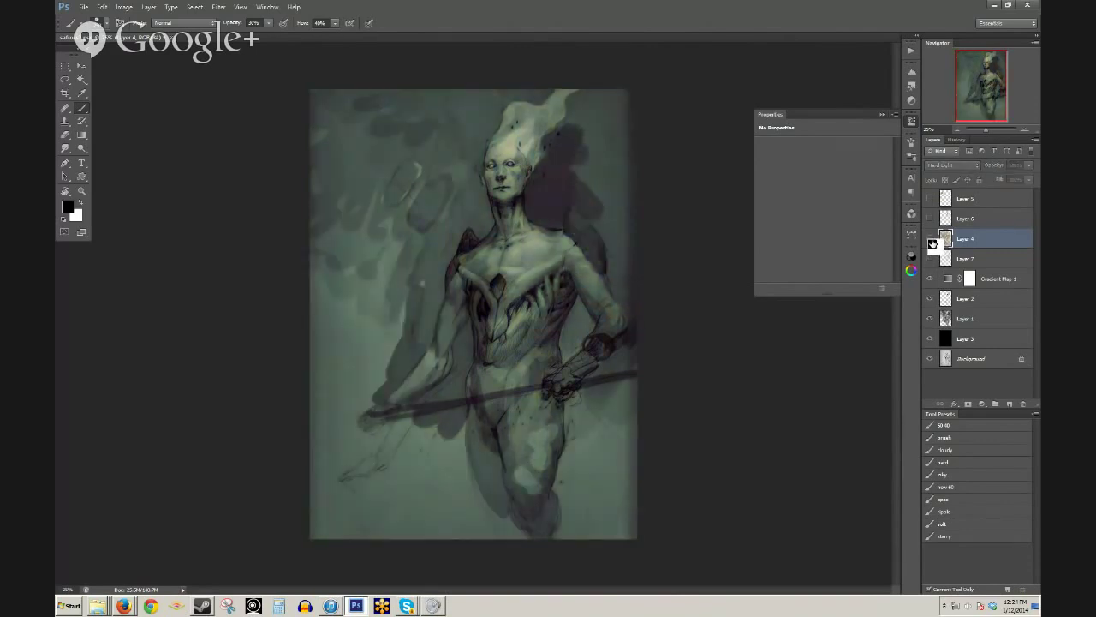
left_click(930, 241)
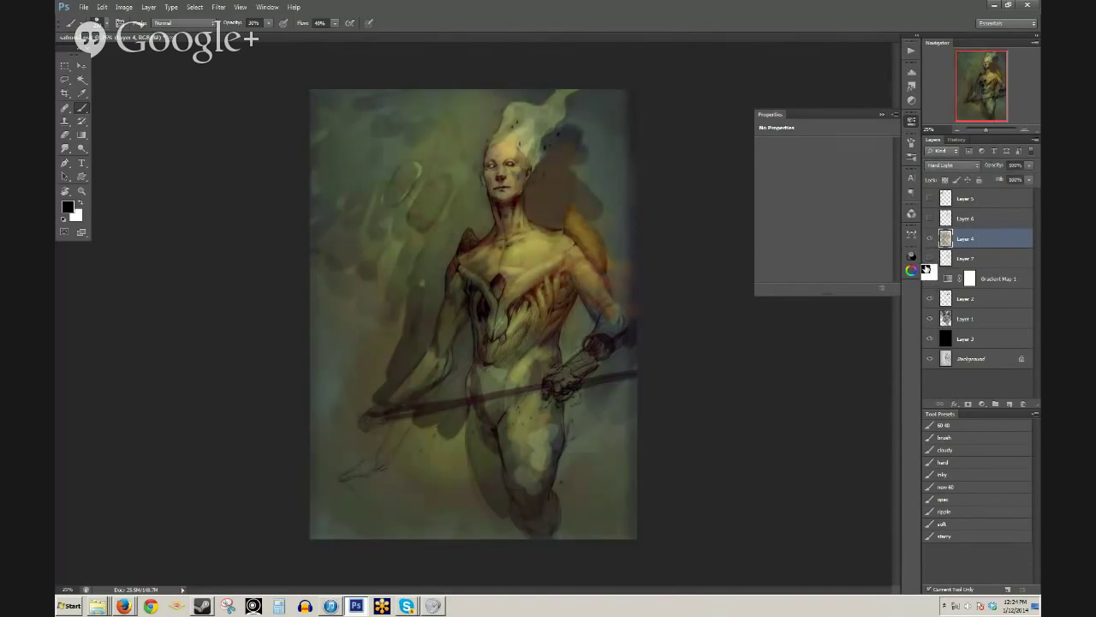
- Hide Layer 4 and Gradient Map 1, and add a new Gradient Map adjustment directly above Layer 2
left_click(936, 246)
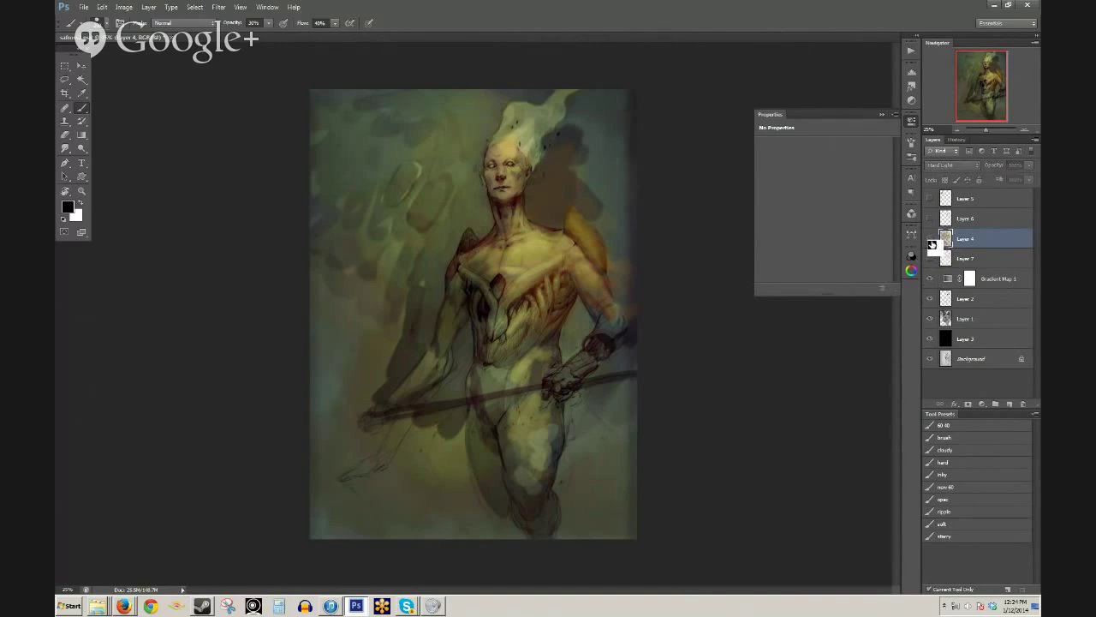
left_click(938, 280)
left_click(940, 283)
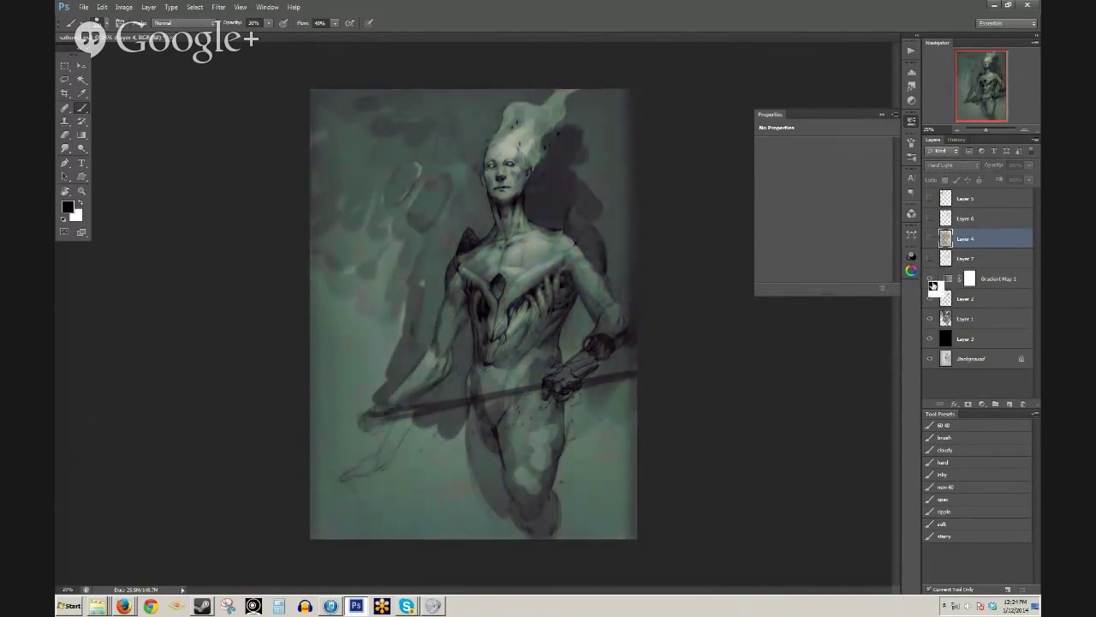
left_click(940, 283)
left_click(994, 281)
left_click(993, 300)
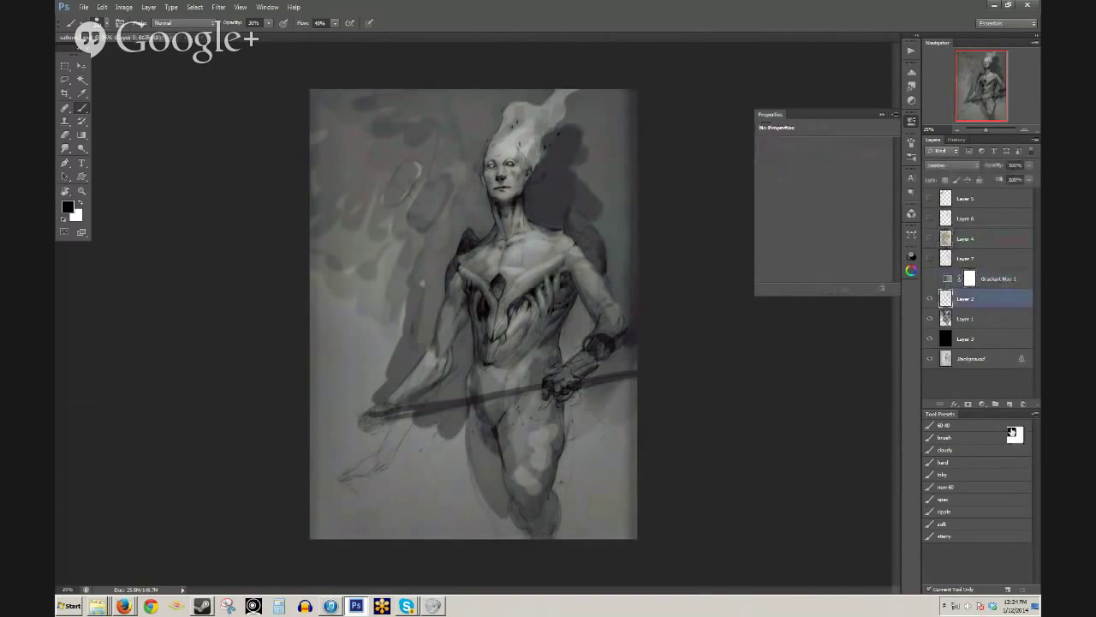
left_click(982, 404)
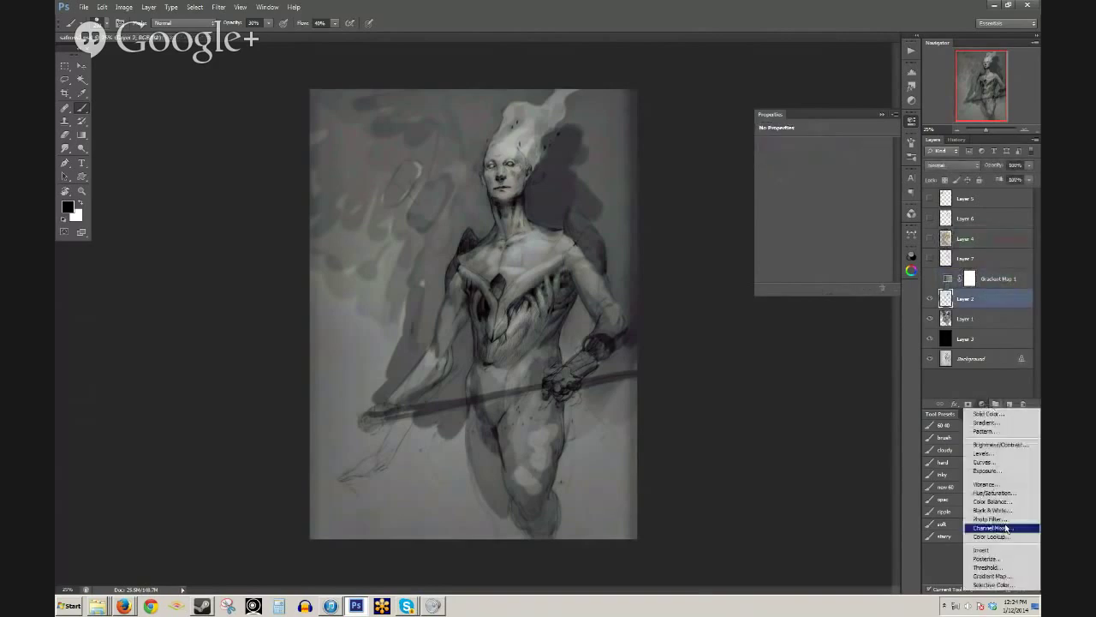
left_click(992, 576)
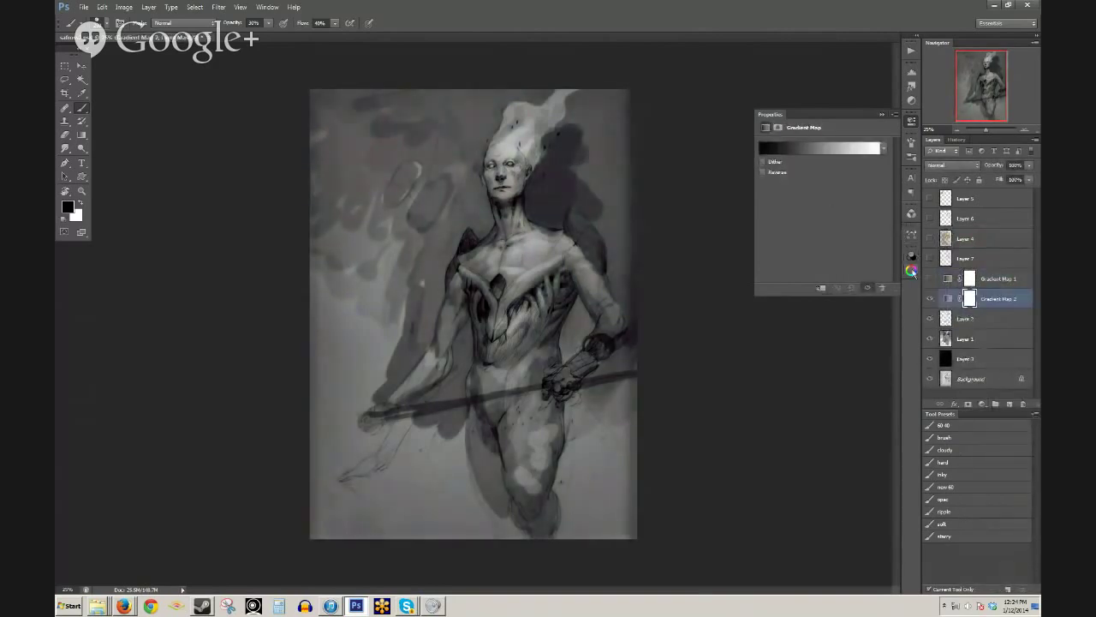
- Apply the blue chrome-style gradient preset to the new gradient map and set its blend mode to Soft Light
left_click(836, 151)
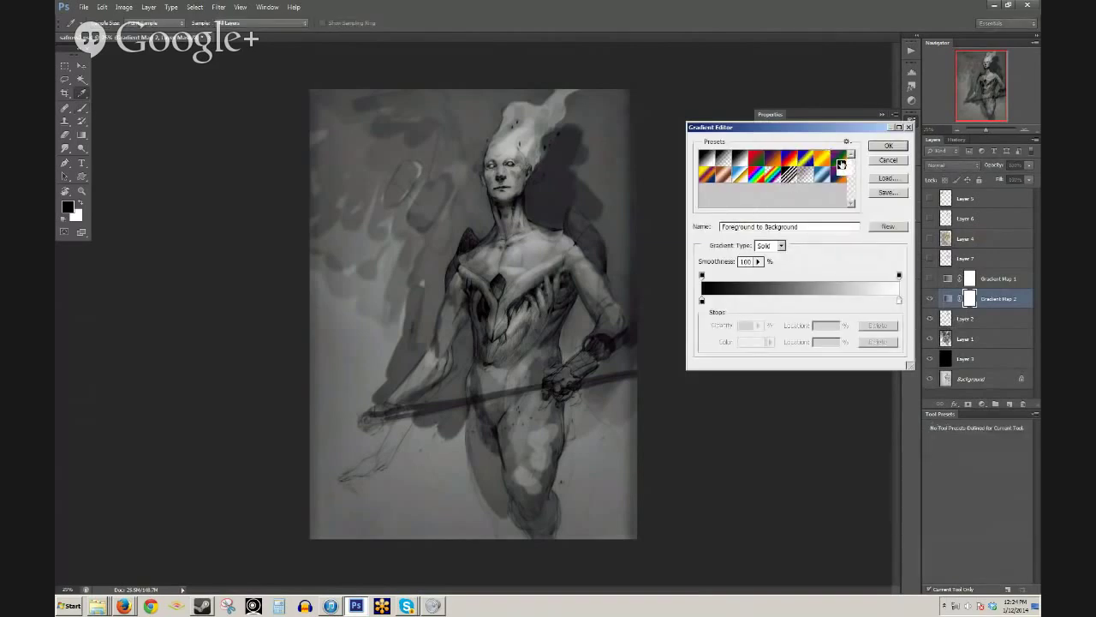
left_click(820, 178)
key("b")
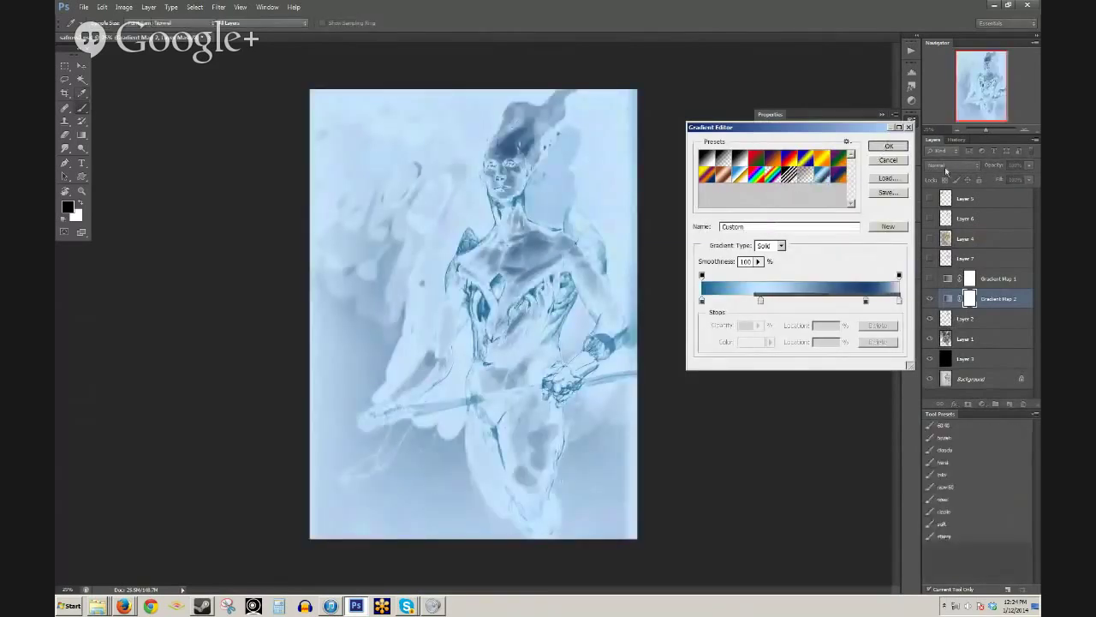
left_click(888, 146)
left_click(953, 164)
left_click(959, 308)
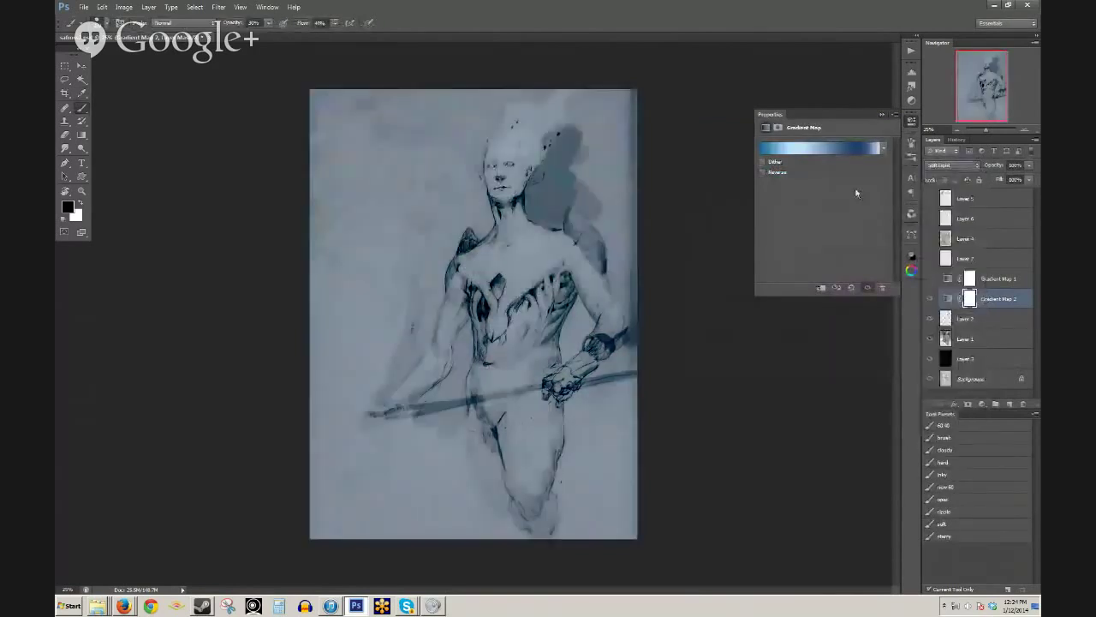
- Load the Chrome preset into Gradient Map 2 and shift its middle white and brown stops toward the blue end
left_click(818, 151)
left_click(741, 178)
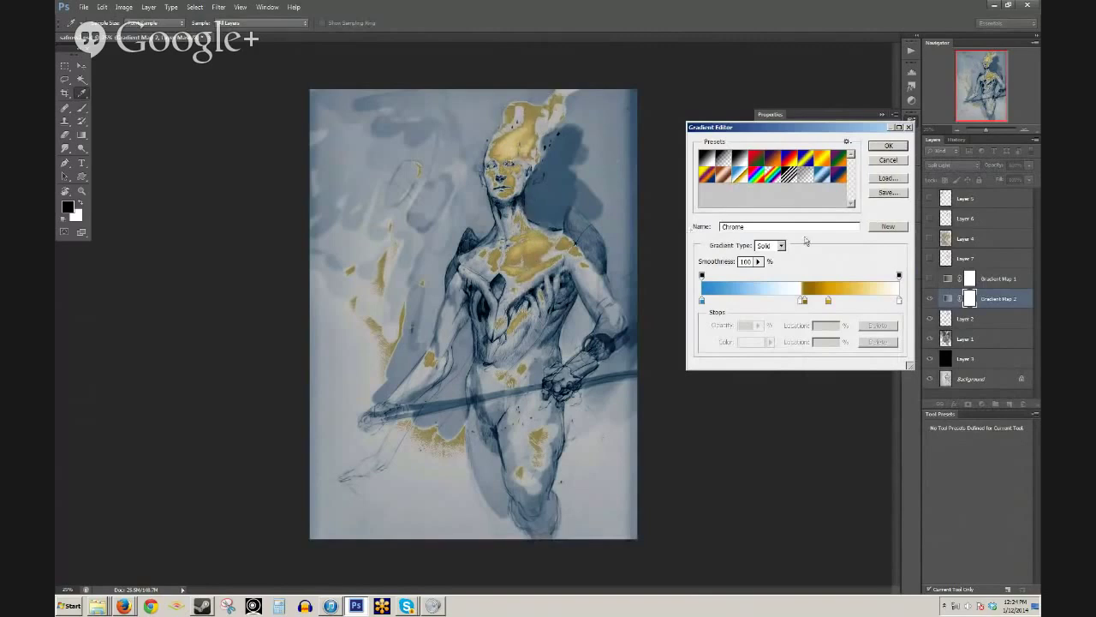
mouse_move(803, 302)
left_mouse_down()
mouse_move(783, 302)
mouse_move(875, 303)
mouse_move(824, 304)
left_mouse_up()
left_click_drag(898, 301, 899, 325)
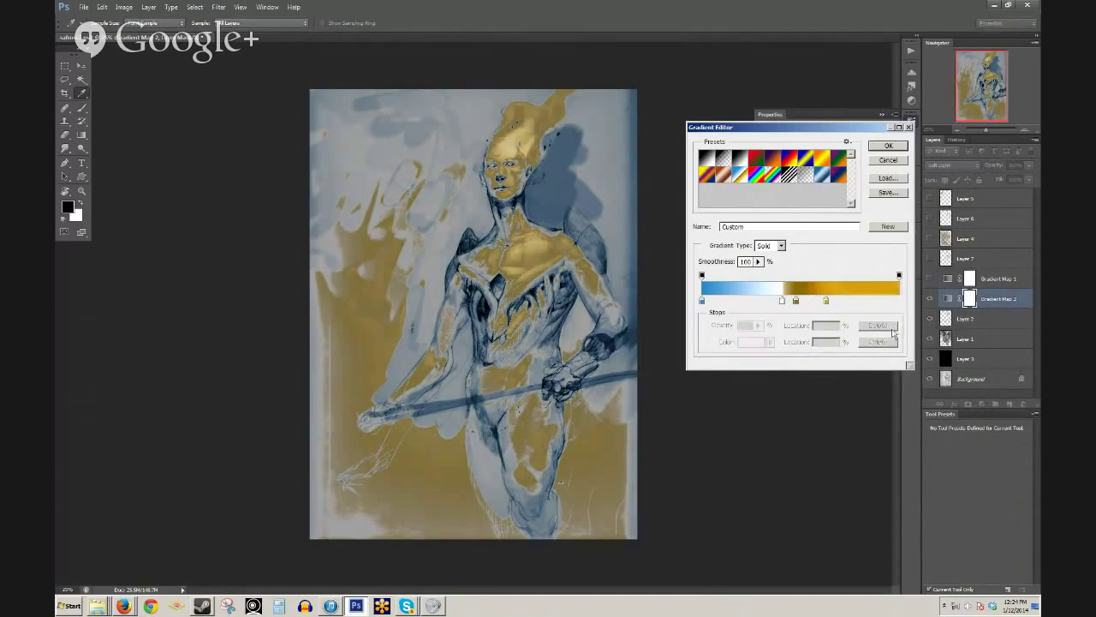
key("ctrl+z")
- Move the gradient's middle white stop to 32%, adjust the midpoint between it and the brown stop, and accept the gradient
left_click(795, 302)
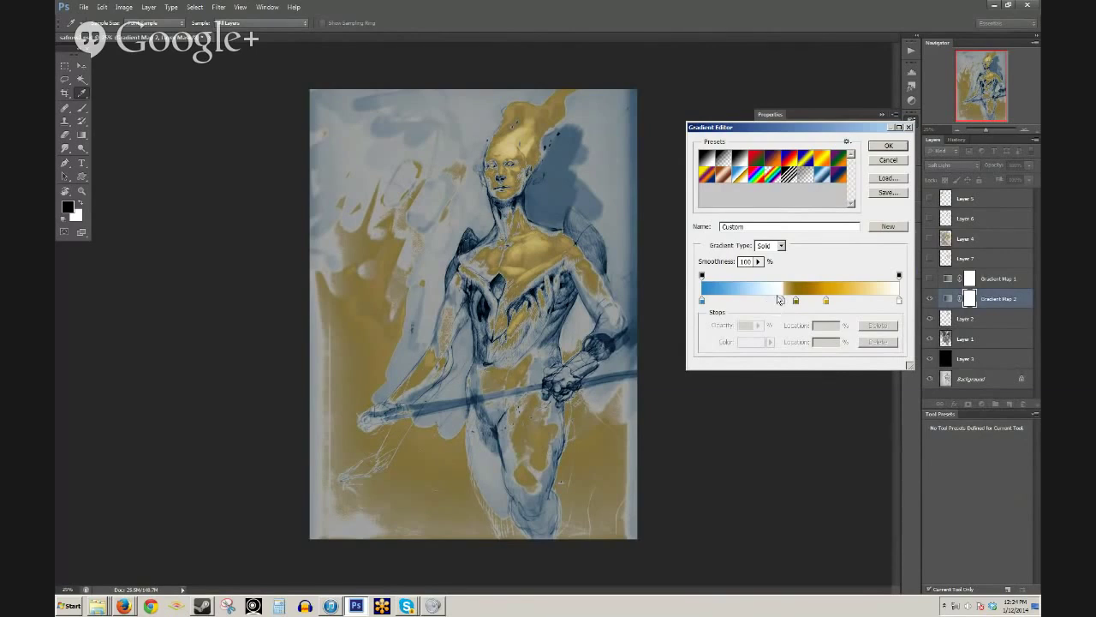
left_click(742, 301)
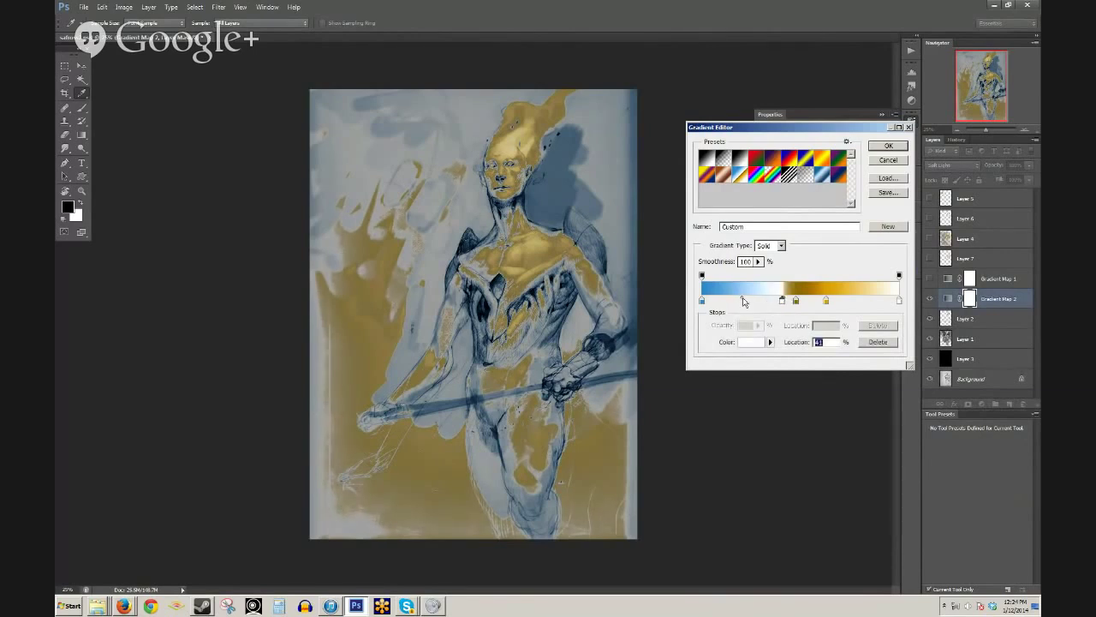
mouse_move(777, 303)
left_mouse_down()
mouse_move(761, 301)
mouse_move(783, 301)
mouse_move(768, 303)
mouse_move(785, 314)
left_mouse_up()
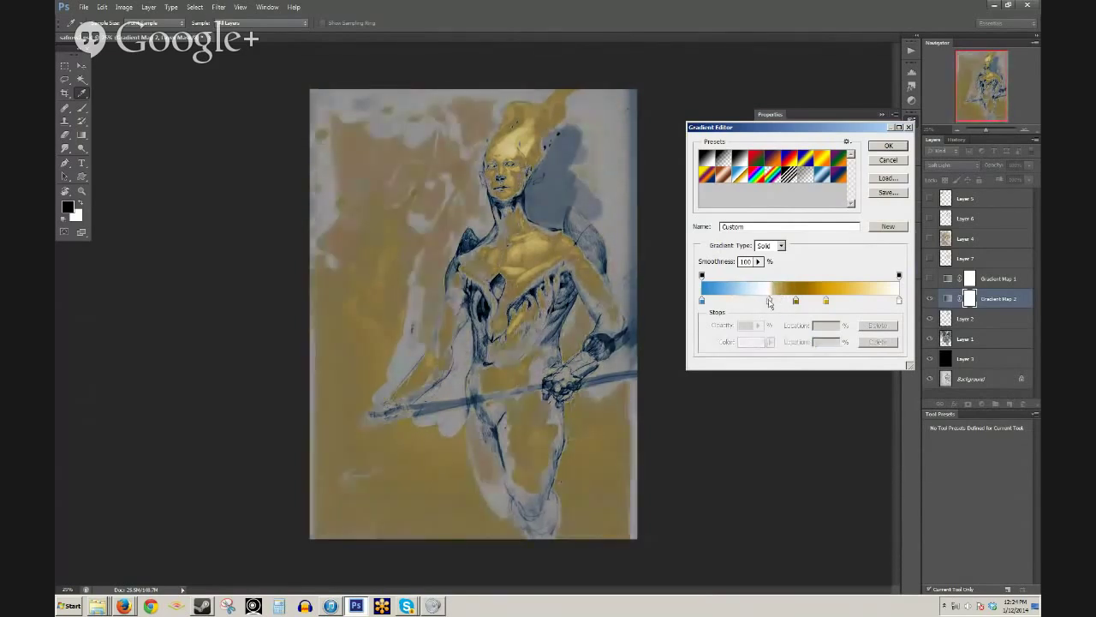
left_click(769, 302)
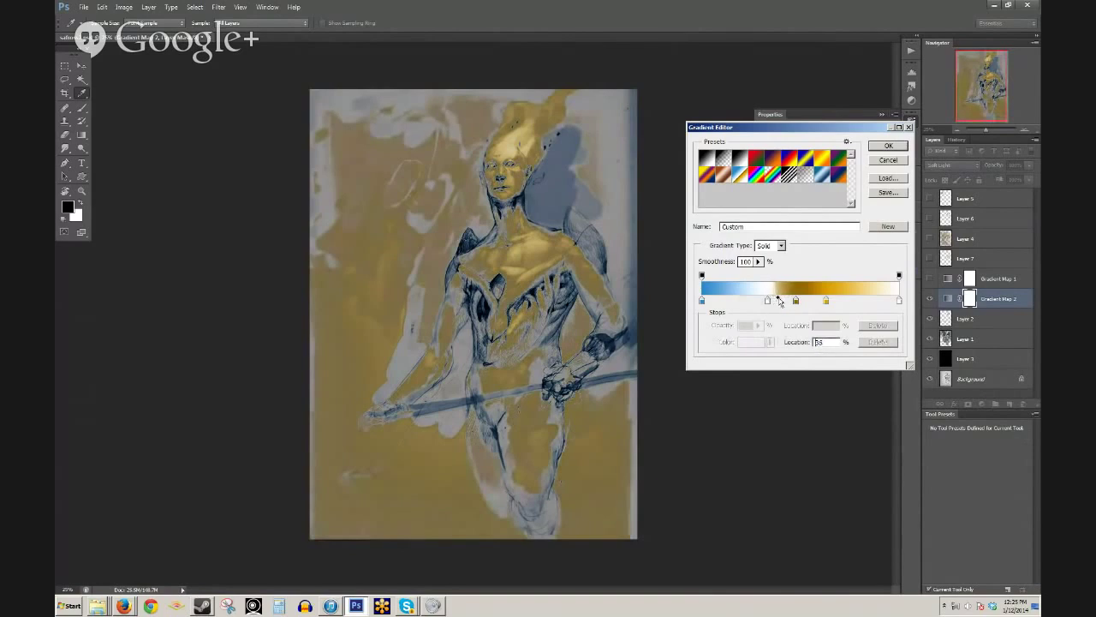
left_click(779, 300)
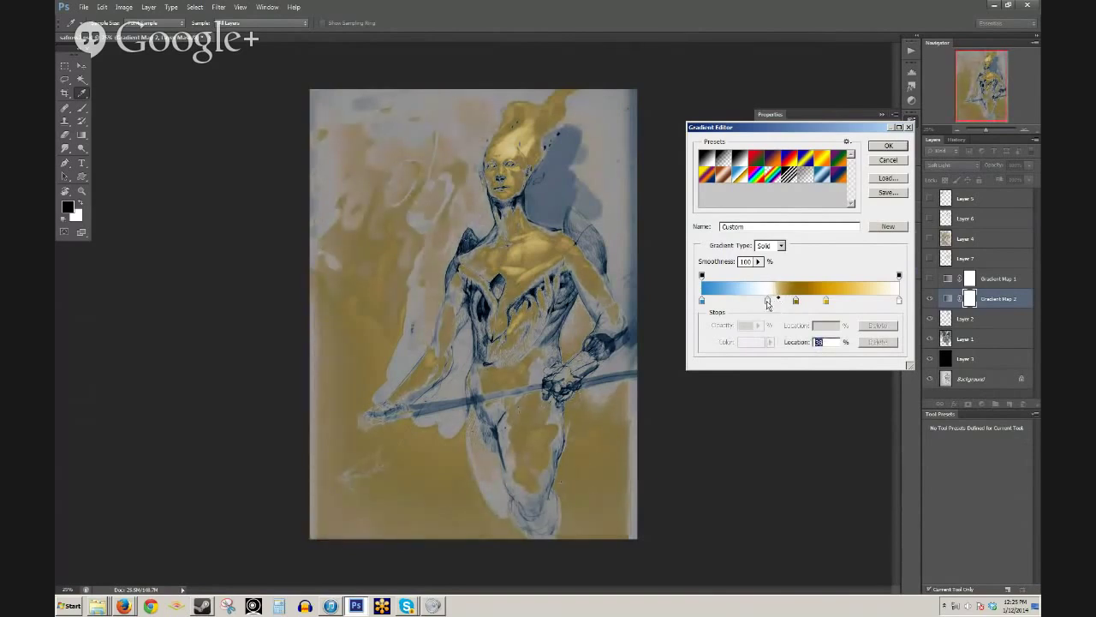
left_click(767, 302)
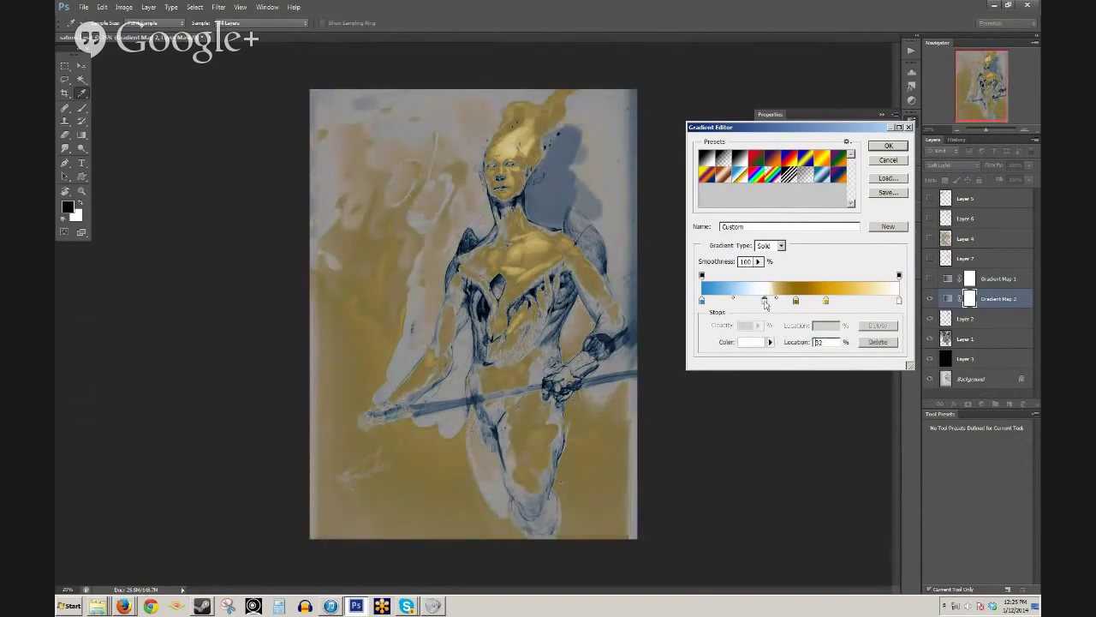
left_click(888, 146)
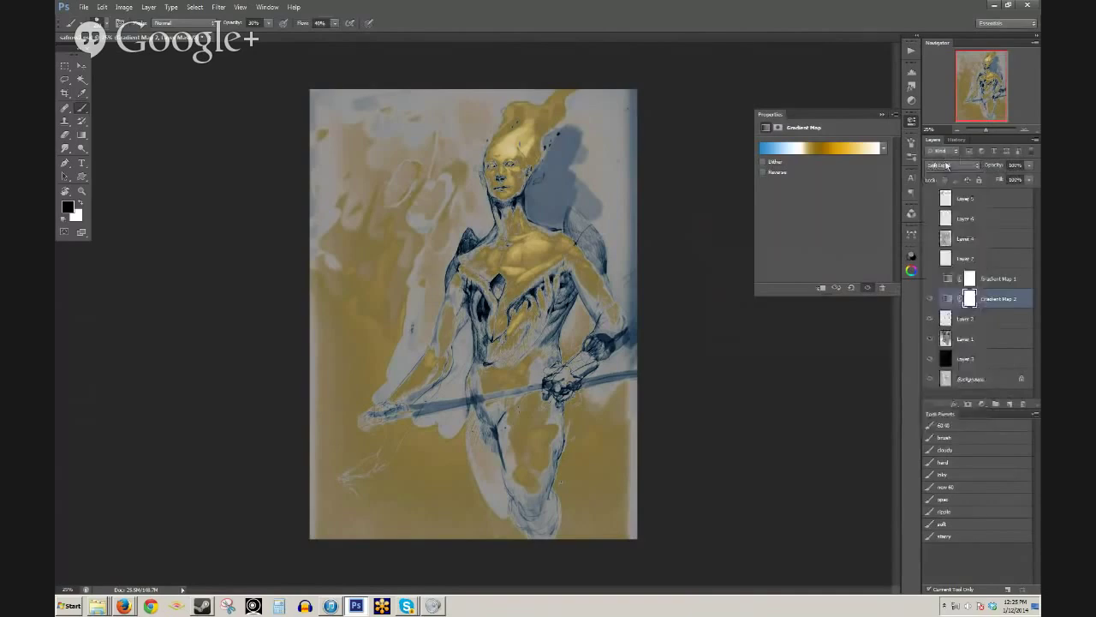
- Lower Gradient Map 2's opacity to soften its blue and gold tones on the figure
scroll(557, 312, "up", 1)
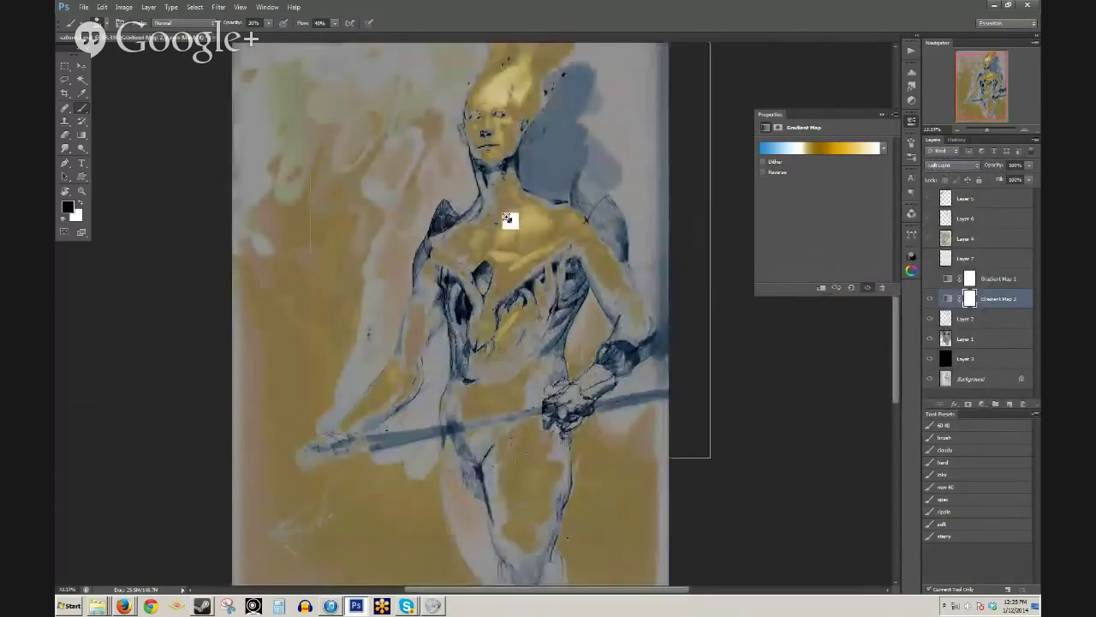
scroll(518, 217, "up", 2)
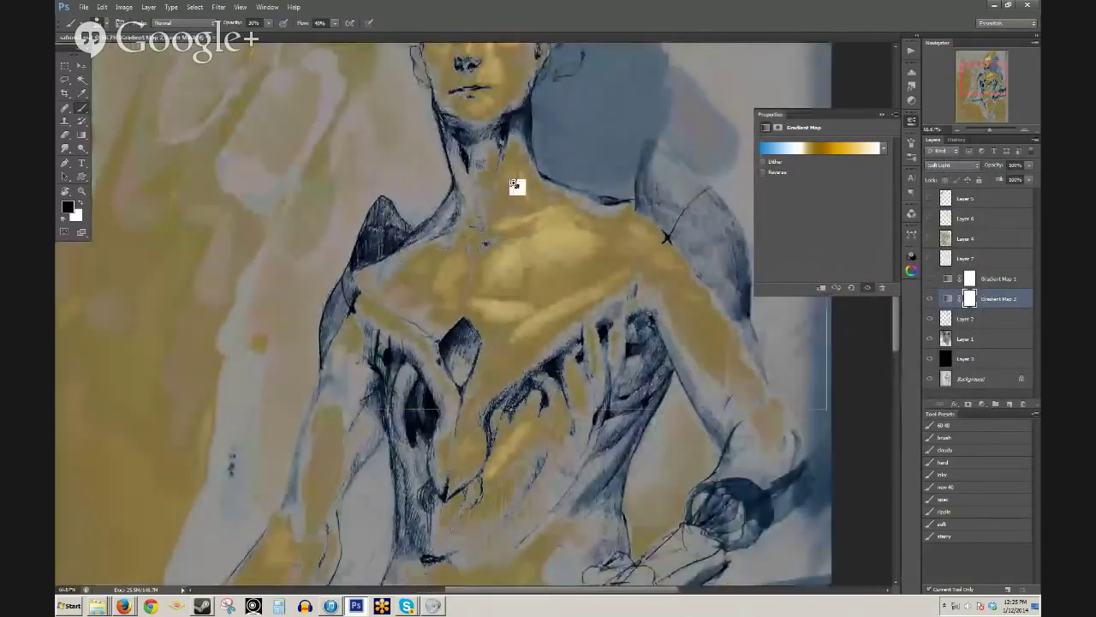
scroll(514, 185, "up", 1)
left_click_drag(502, 123, 502, 337)
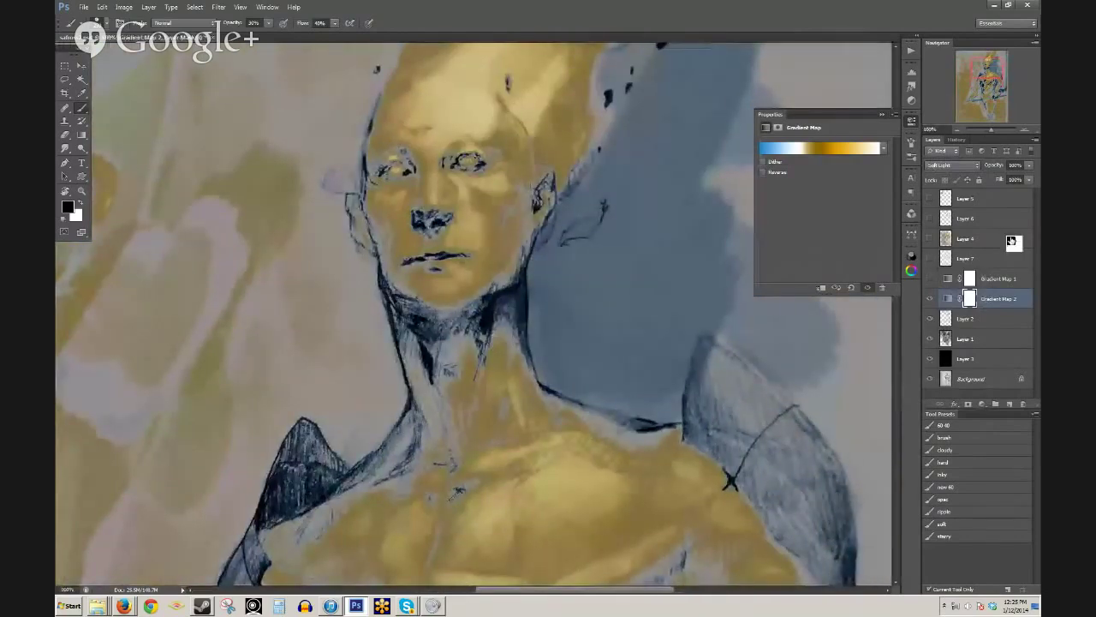
left_click_drag(991, 164, 920, 168)
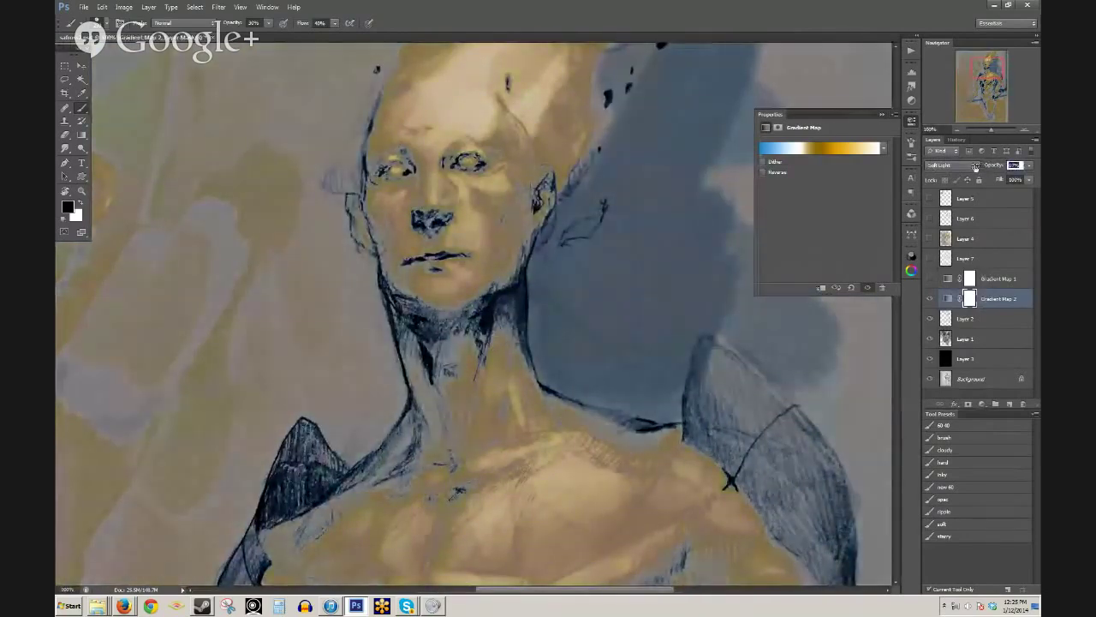
scroll(698, 232, "down", 3)
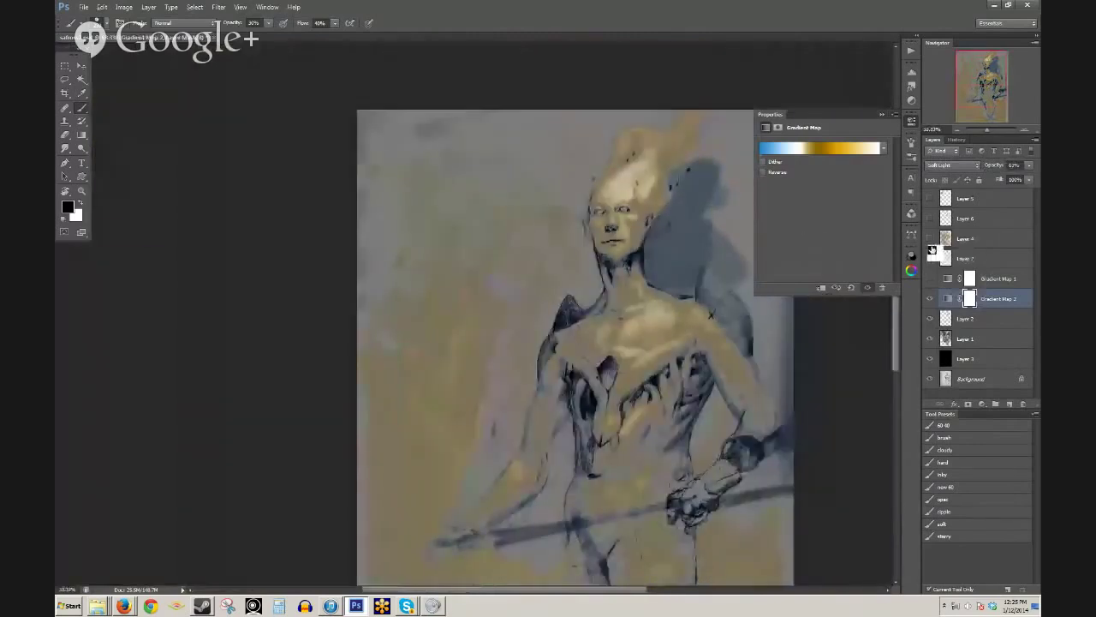
- Show and select Layer 4 above the new gradient map, and try inverting its colours
left_click(930, 240)
left_click(965, 239)
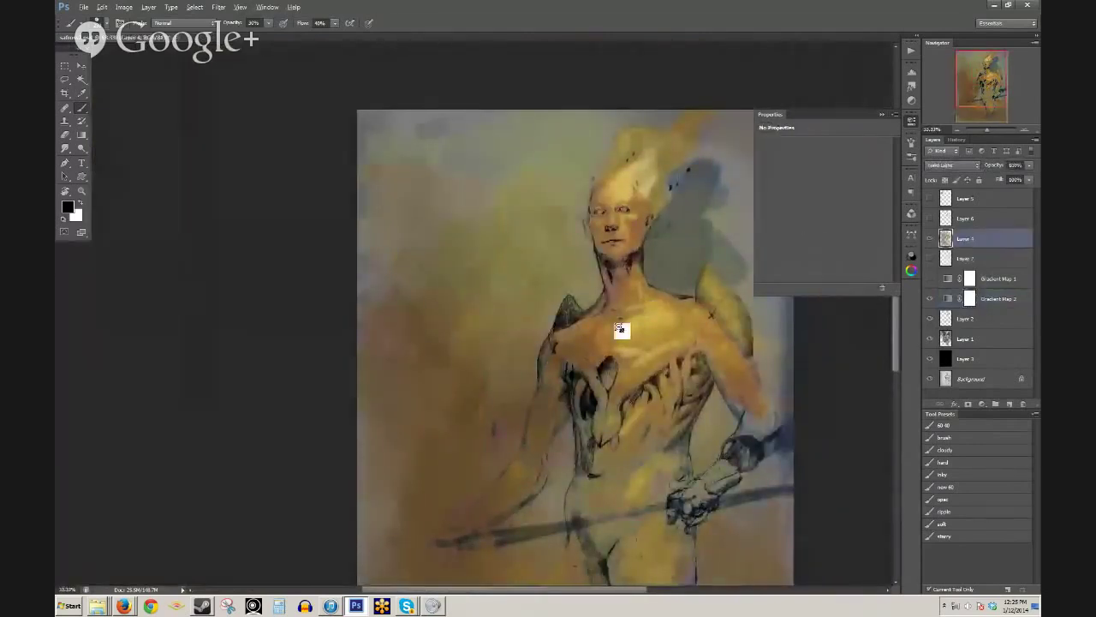
left_click(696, 369, "alt")
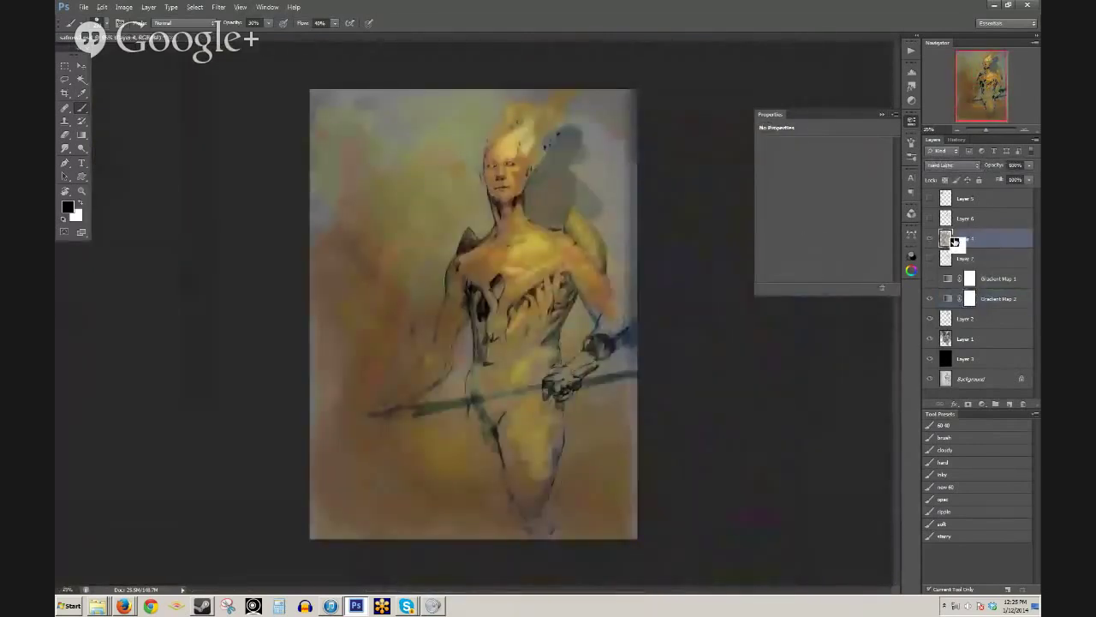
key("ctrl+i")
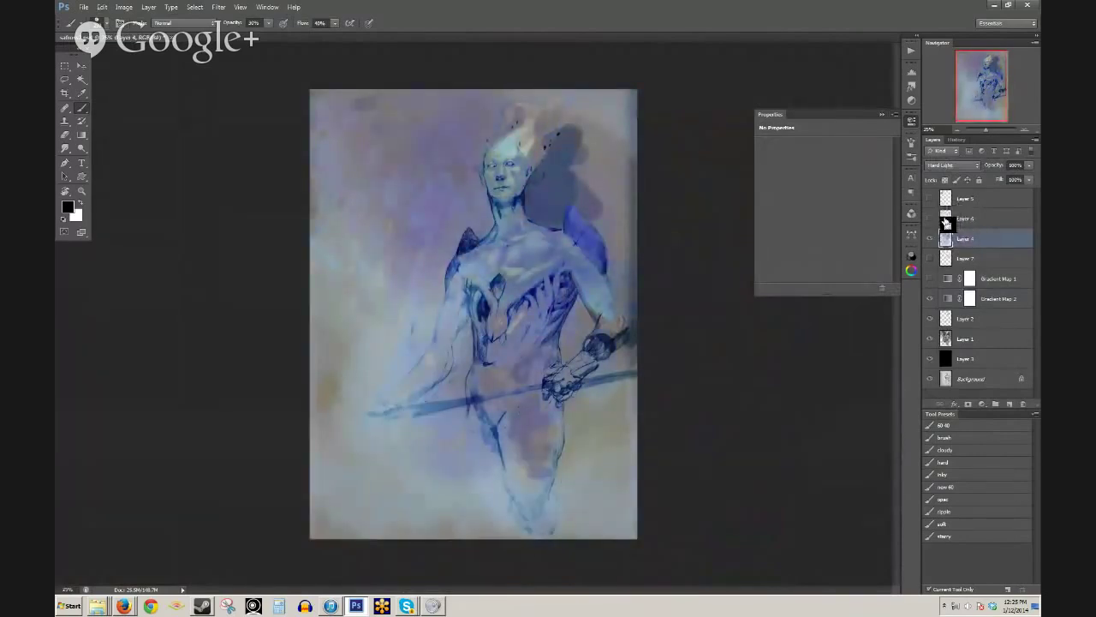
key("ctrl+z")
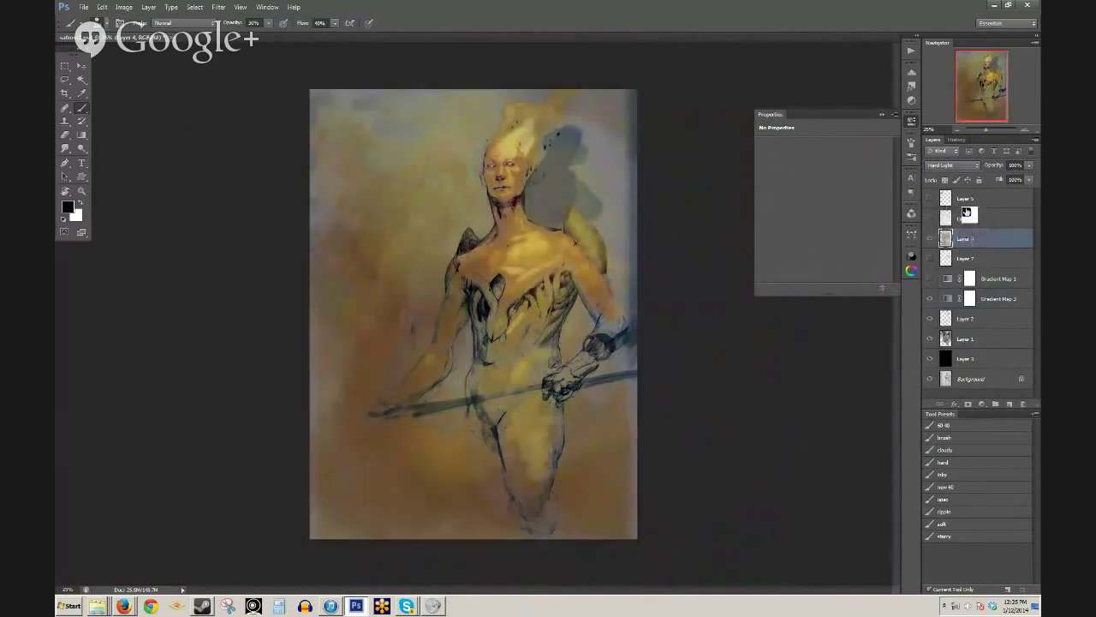
- Examine the combined colours of Layer 4 and Gradient Map 2 on the torso and across the whole painting
left_click(930, 239)
scroll(532, 231, "up", 1)
scroll(533, 231, "up", 2)
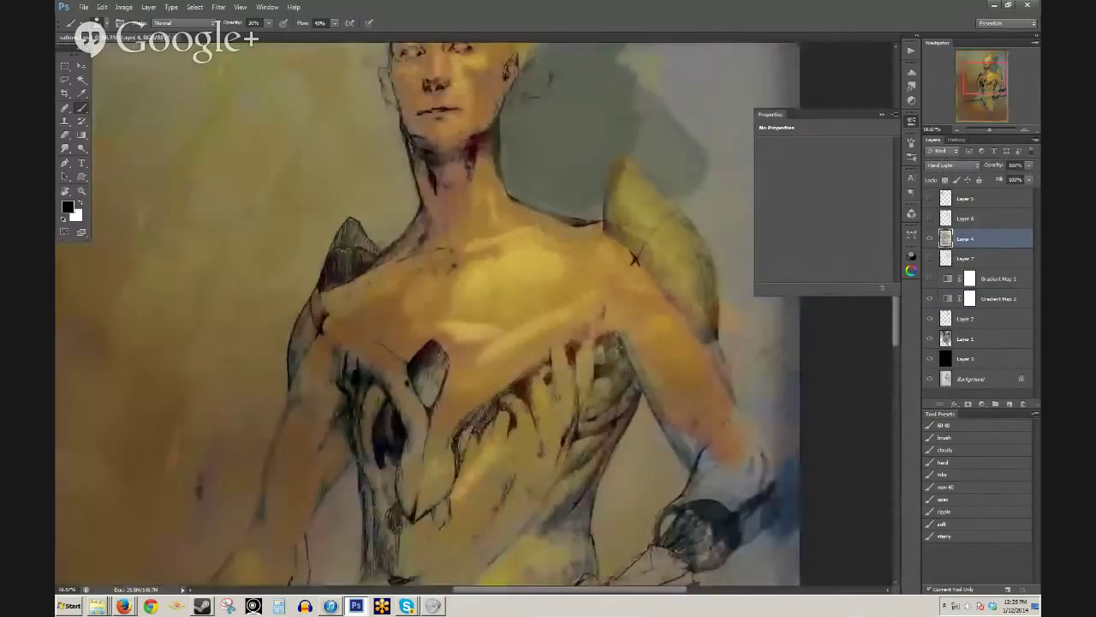
scroll(641, 191, "down", 2)
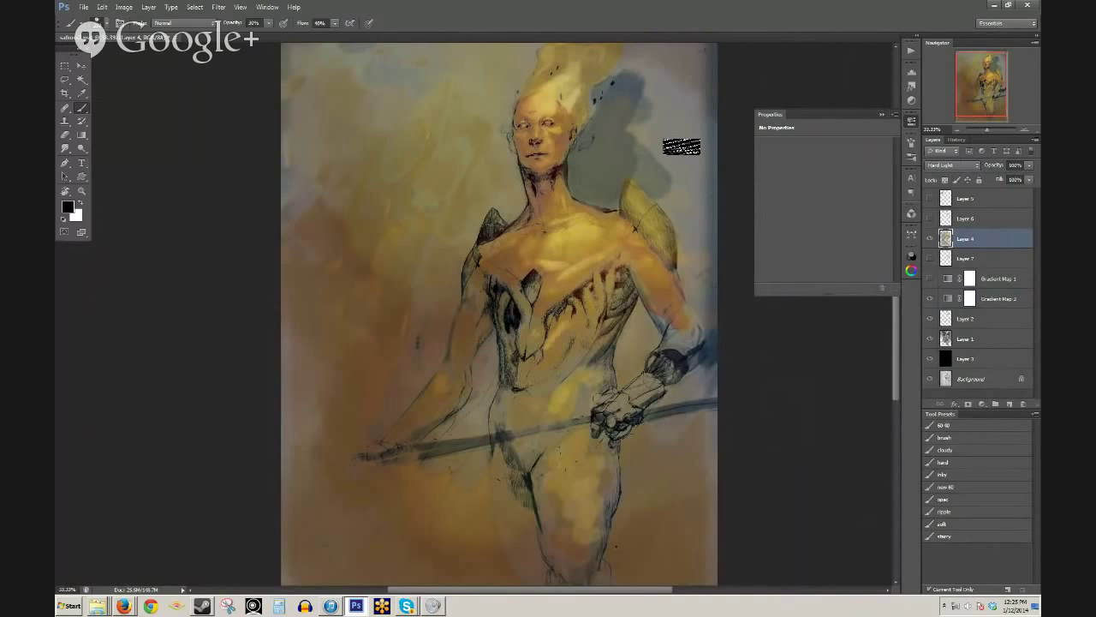
left_click(930, 298)
key("ctrl+minus")
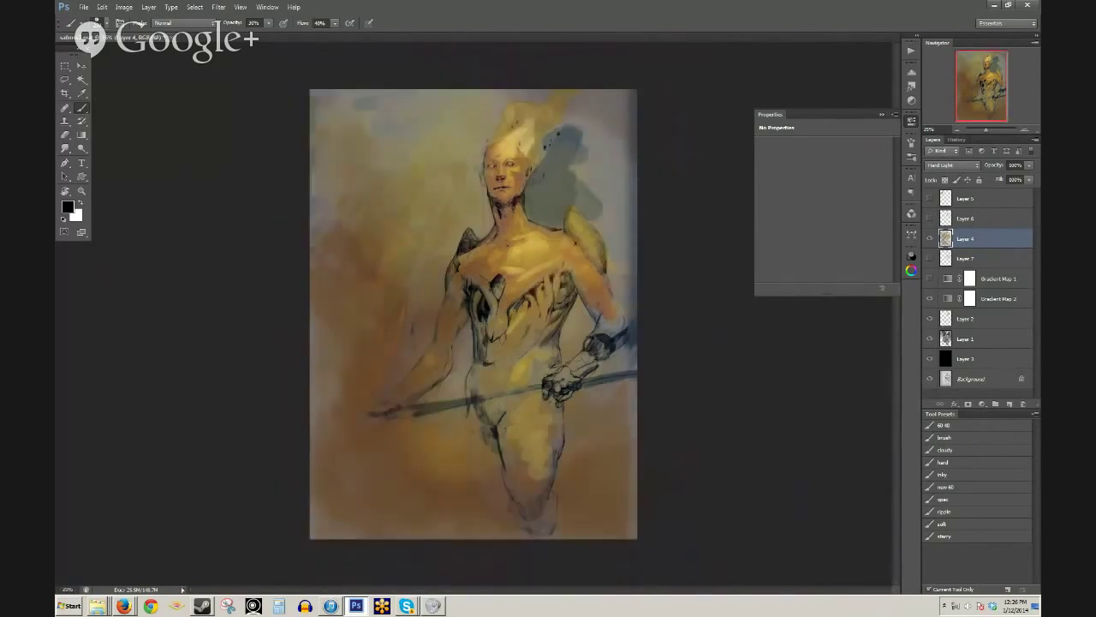
- Add a new Normal-mode layer directly above Layer 4
left_click(600, 183, "alt")
left_click_drag(980, 244, 1012, 409)
left_click(1010, 406)
left_click_drag(570, 170, 598, 195)
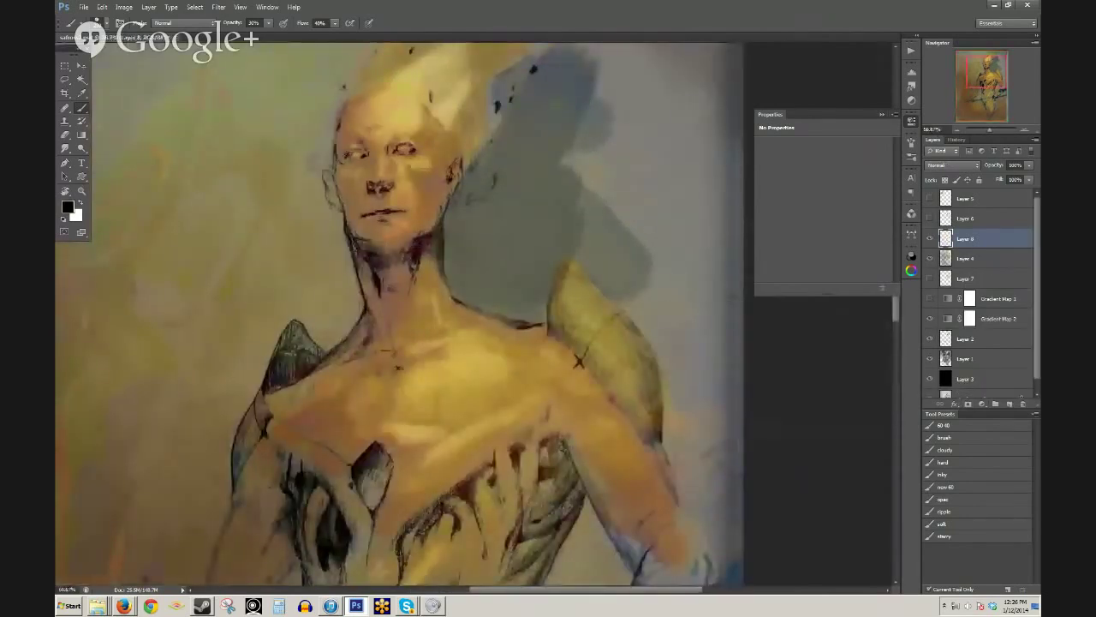
- Paint a dark shape in the background above the yellow shoulder piece with the 60 40 brush, softening its edge with sampled greys
left_click(952, 425)
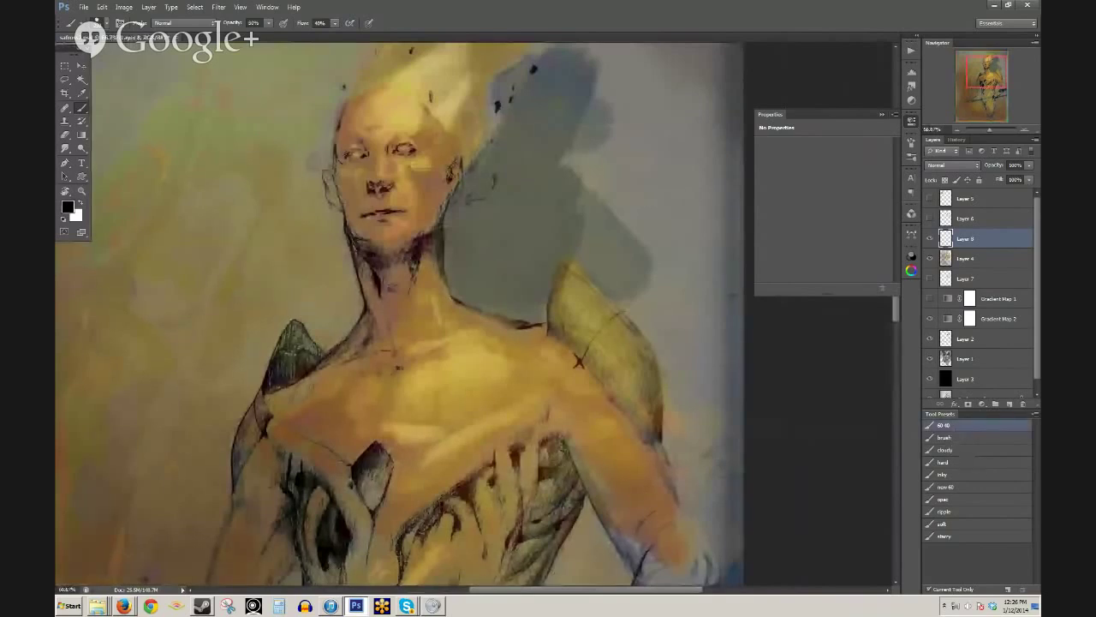
mouse_move(599, 128)
left_mouse_down()
mouse_move(576, 179)
mouse_move(614, 171)
mouse_move(665, 218)
mouse_move(681, 317)
left_mouse_up()
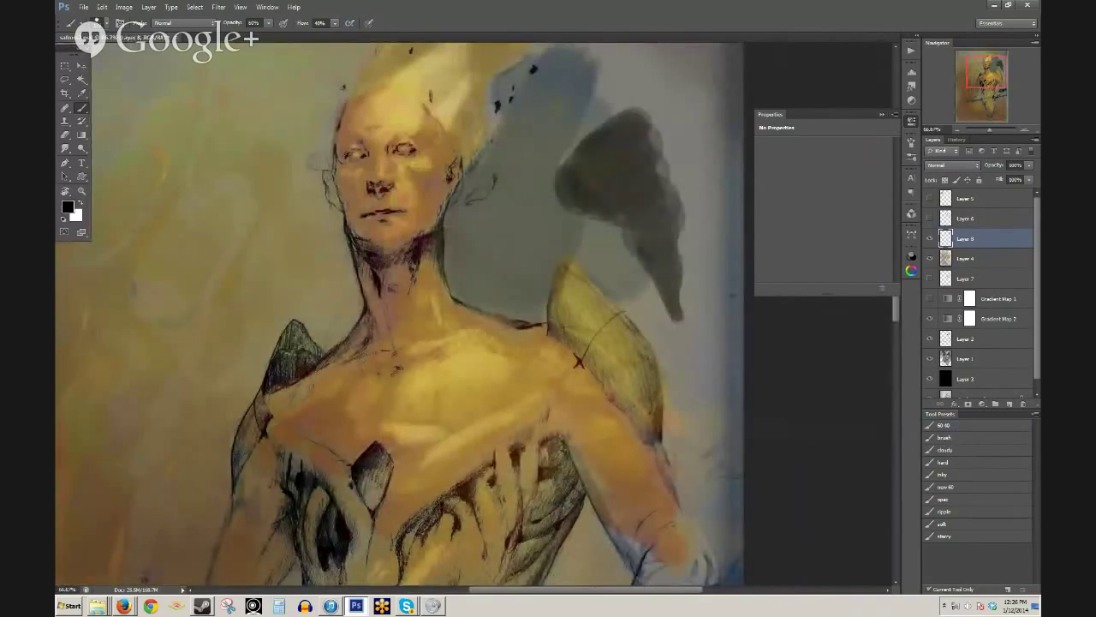
left_click(656, 140, "alt")
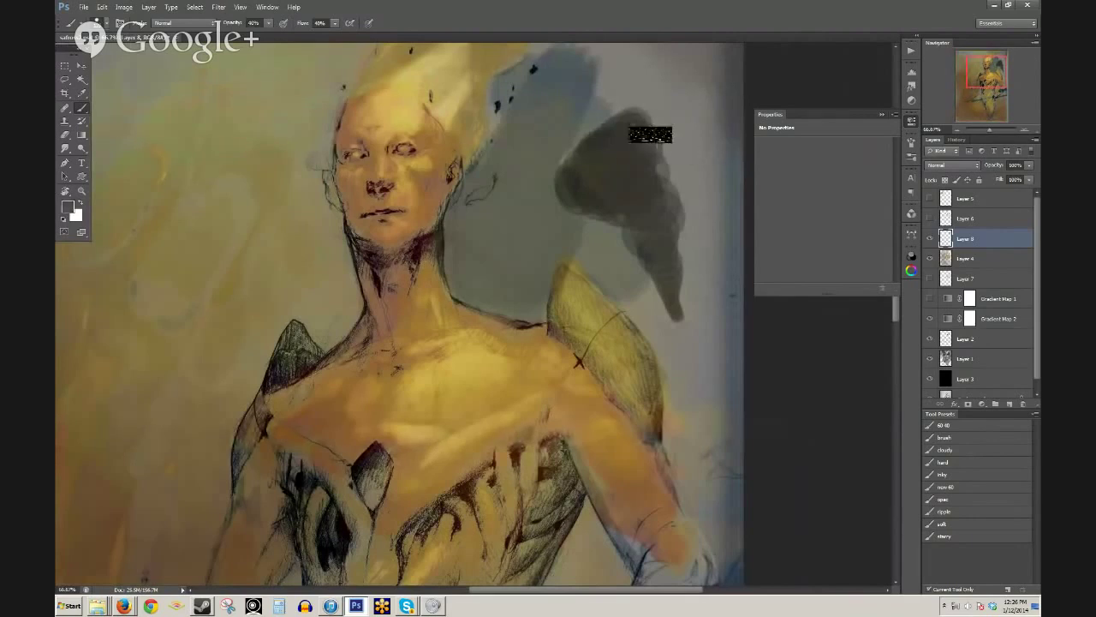
mouse_move(651, 153)
left_mouse_down()
mouse_move(676, 147)
mouse_move(669, 189)
mouse_move(688, 257)
left_mouse_up()
left_click(636, 193, "alt")
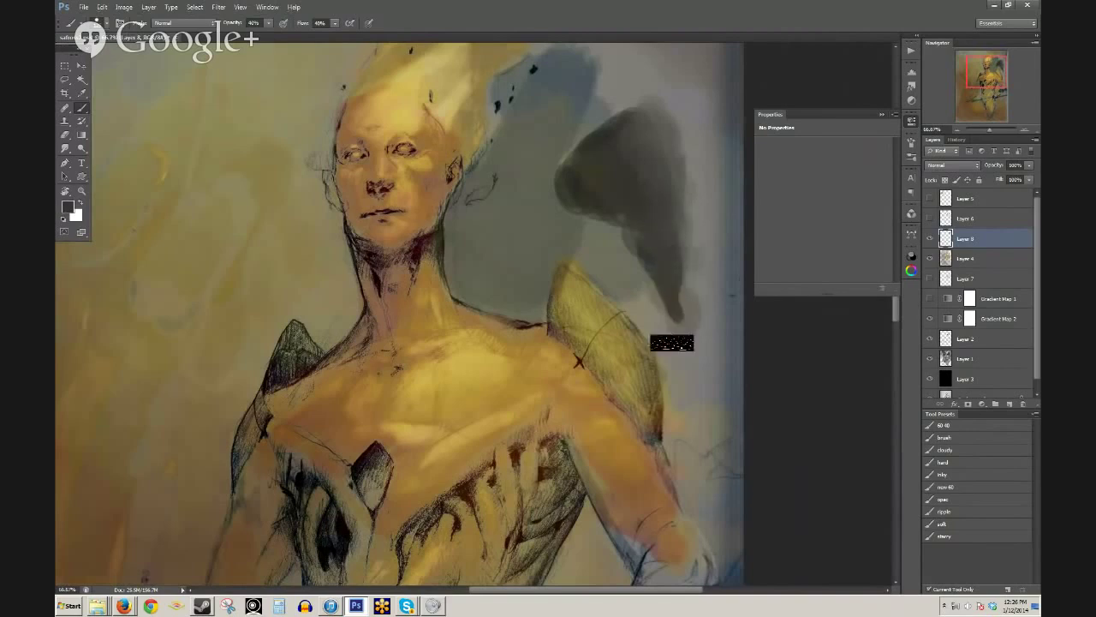
- Paint a thick black test squiggle with another brush preset in the ochre background beside the face
left_click(951, 486)
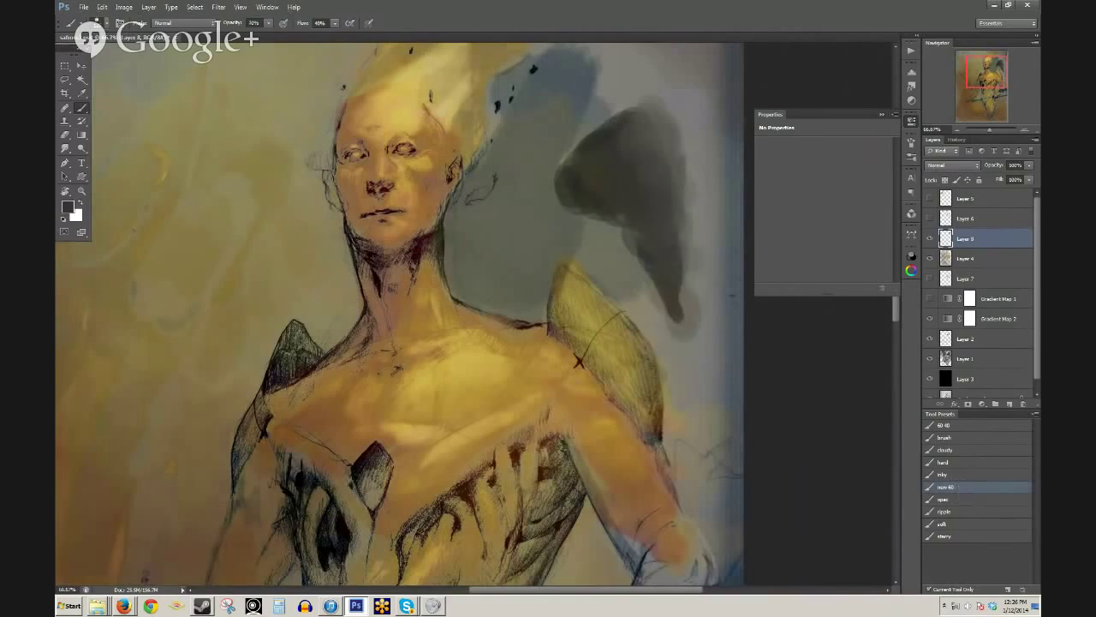
mouse_move(163, 82)
left_mouse_down()
mouse_move(214, 159)
mouse_move(172, 360)
left_mouse_up()
key("ctrl+z")
mouse_move(182, 82)
left_mouse_down()
mouse_move(190, 131)
mouse_move(166, 257)
mouse_move(239, 259)
mouse_move(232, 299)
mouse_move(337, 288)
left_mouse_up()
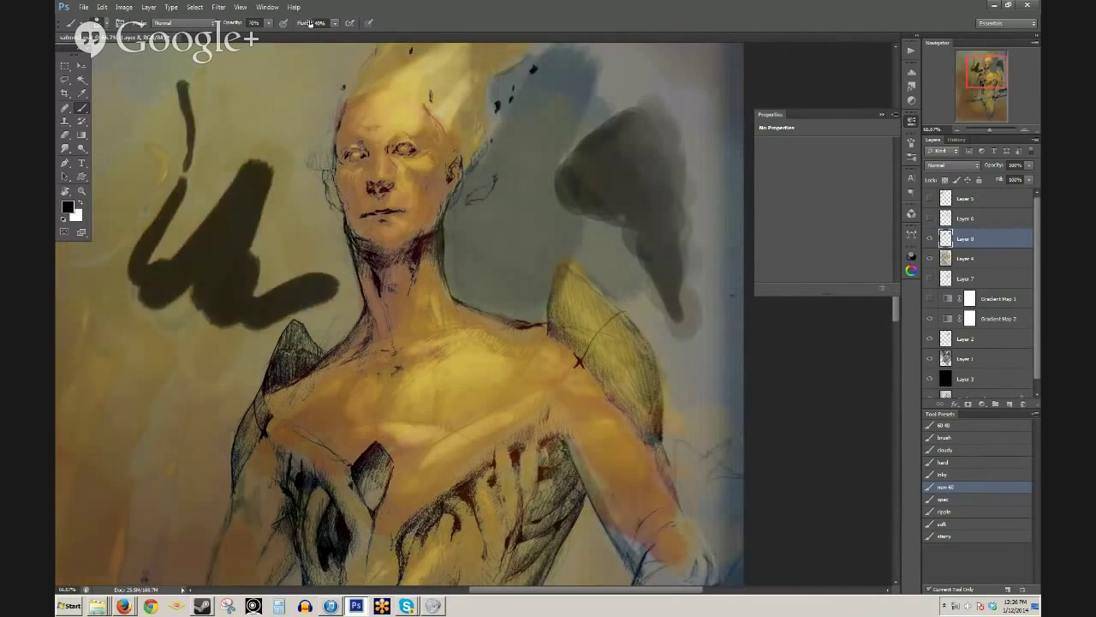
- Paint a darker overlapping stroke across the test squiggle and clear the test marks from the new layer
left_click(193, 268, "ctrl")
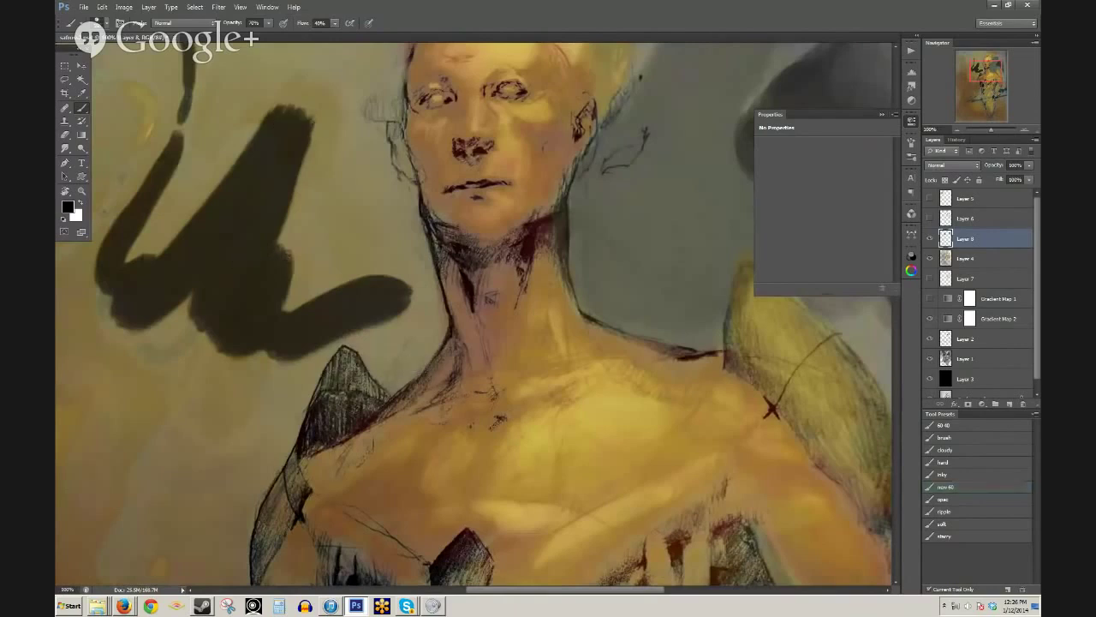
left_click_drag(159, 264, 264, 138)
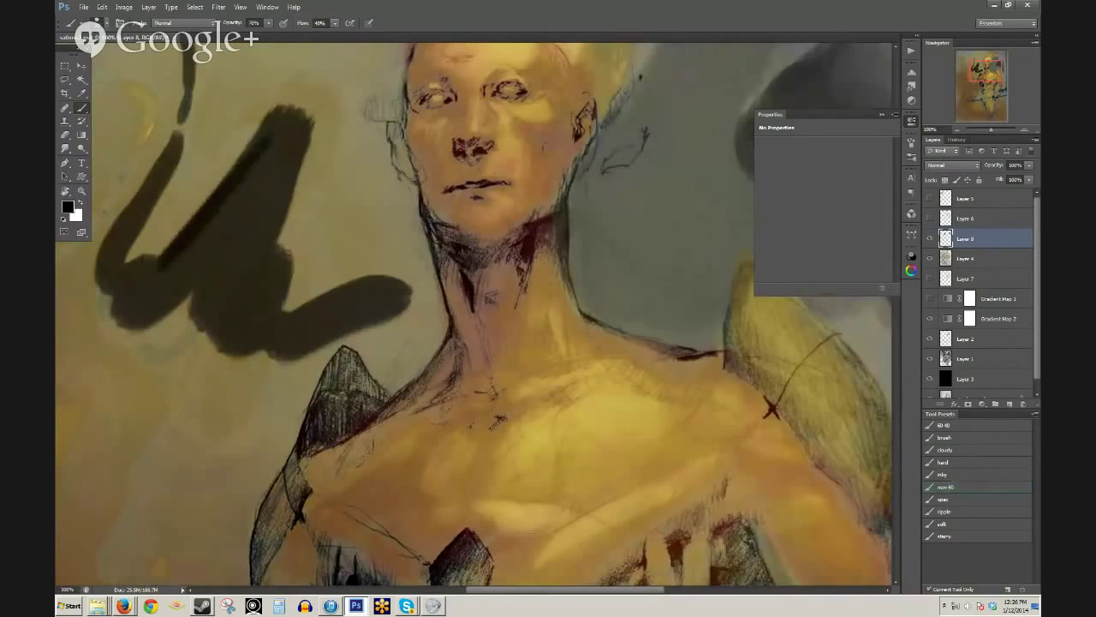
key("ctrl+z")
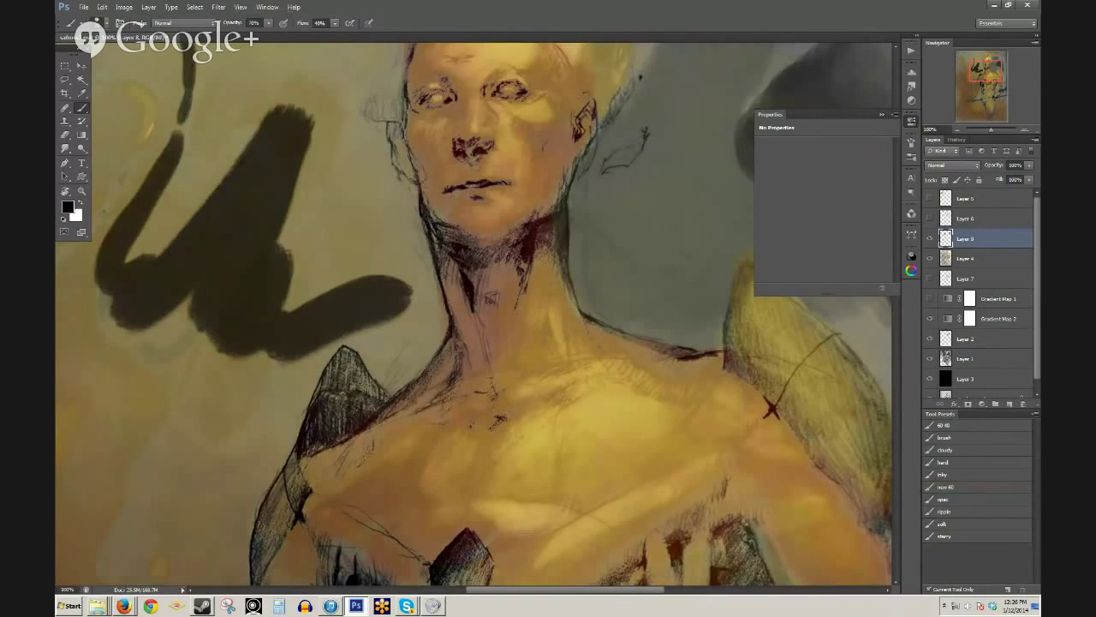
key("ctrl+z")
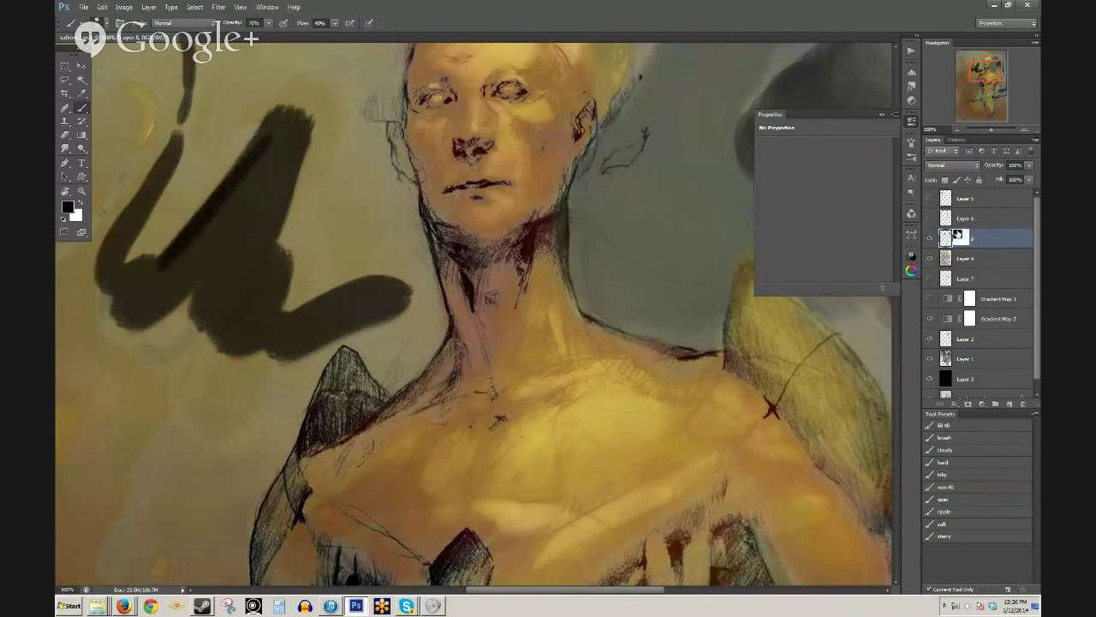
left_click_drag(930, 243, 933, 230)
- Paint a soft shadow beneath the nose on Layer 8 using dark red-brown tones sampled from the face
left_click(575, 248, "ctrl")
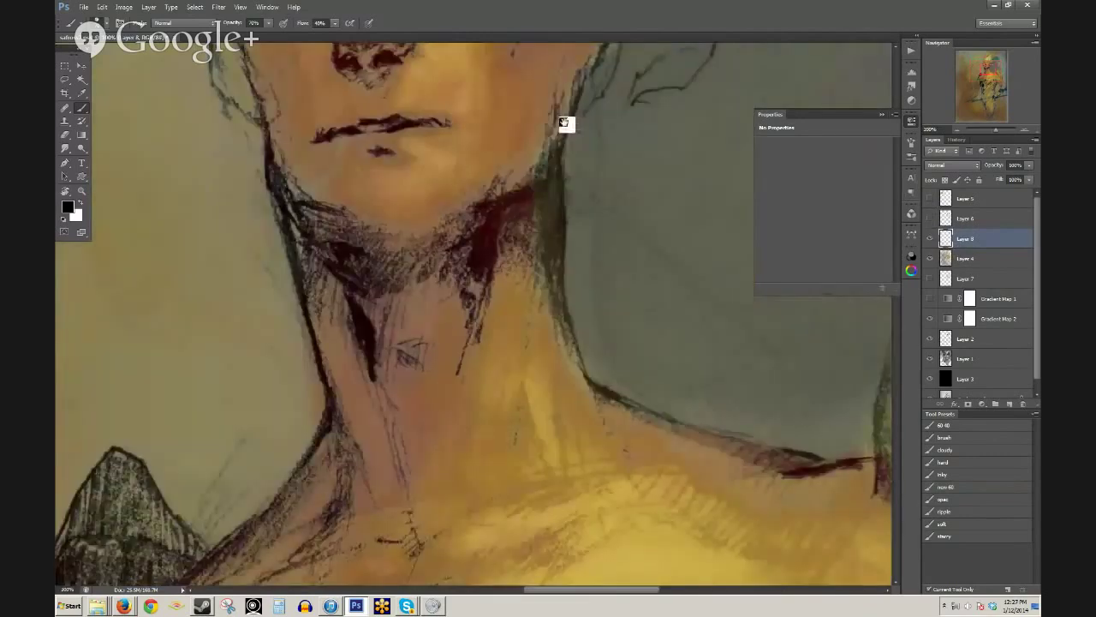
scroll(565, 123, "down", 1)
scroll(484, 204, "up", 1)
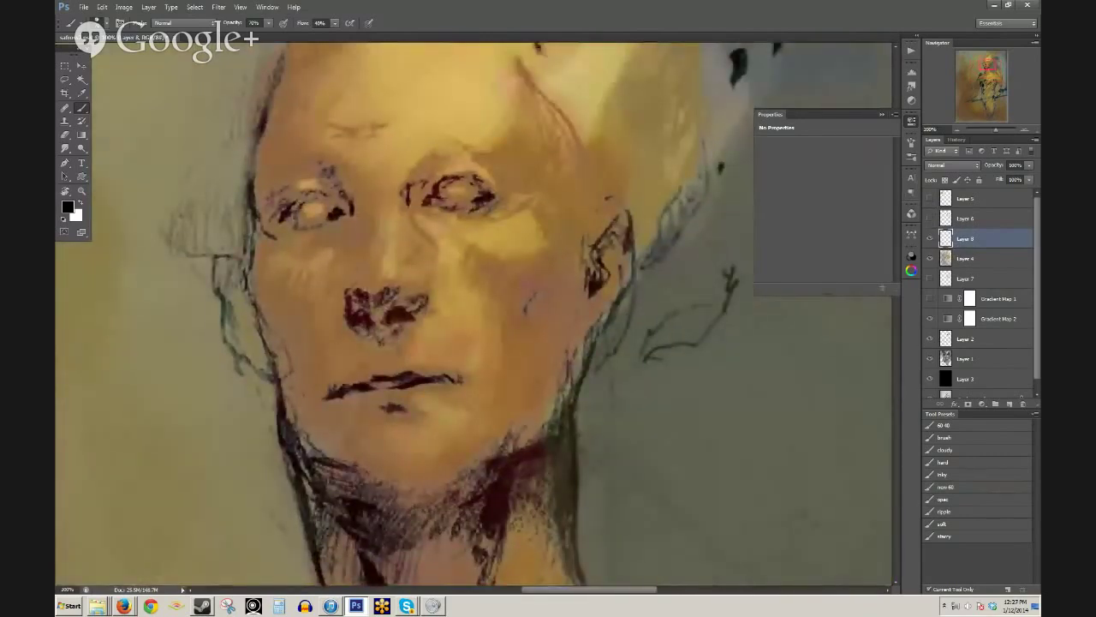
left_click(524, 180, "alt")
left_click(404, 315, "alt")
mouse_move(382, 337)
left_mouse_down()
mouse_move(395, 330)
mouse_move(387, 341)
mouse_move(397, 344)
left_mouse_up()
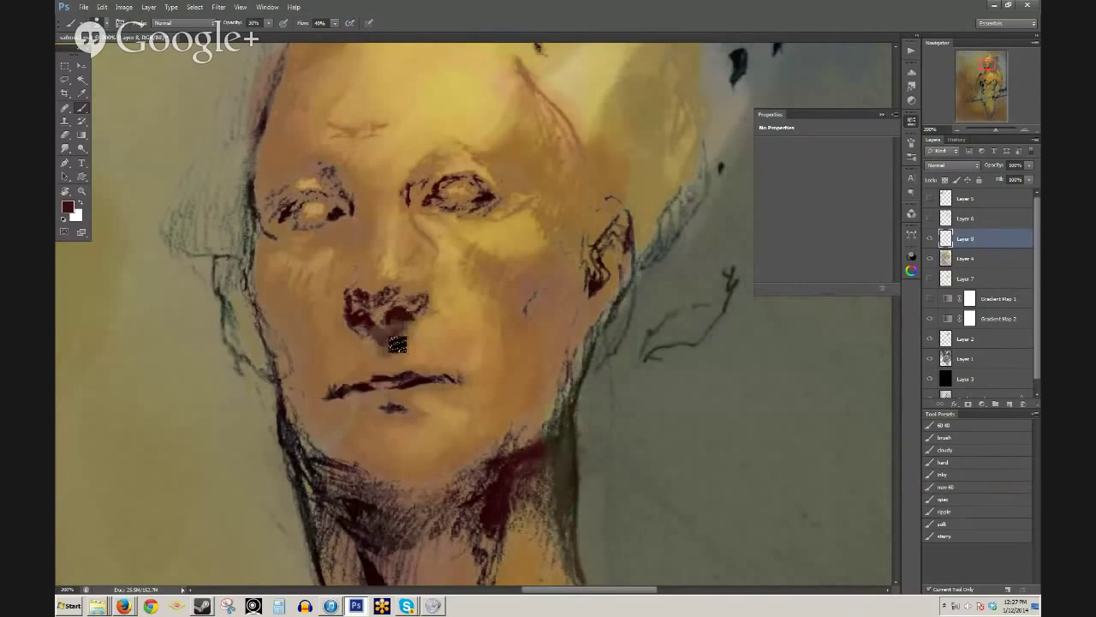
left_click(396, 335, "alt")
- Paint a muted reddish shadow over the pencil mark on the cheek beside the ear, using colours sampled around the nose
scroll(533, 311, "down", 7)
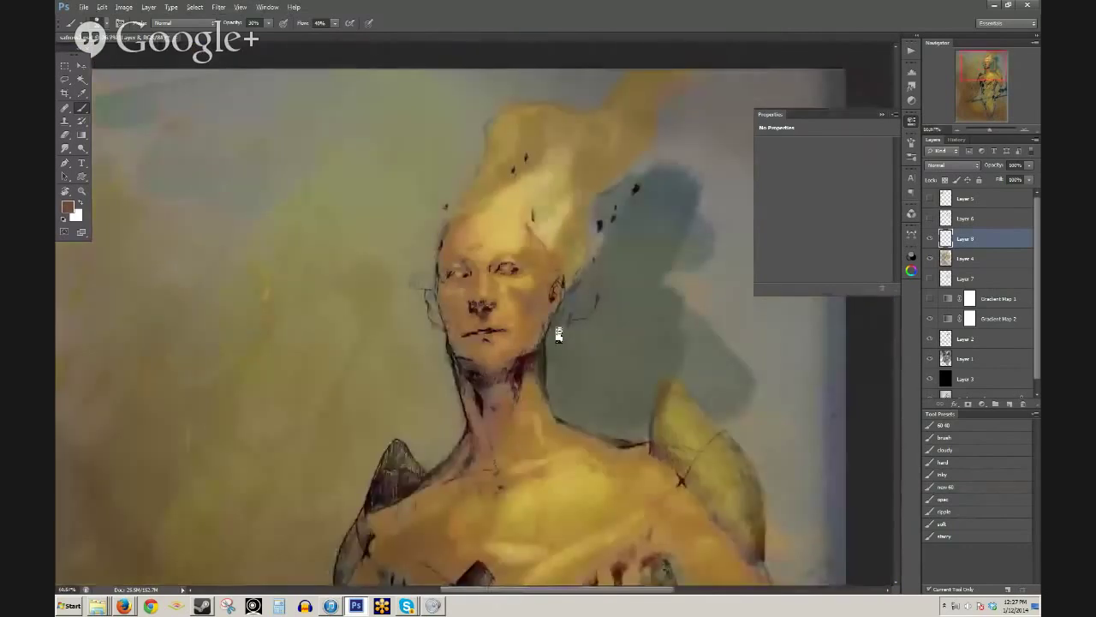
scroll(558, 334, "up", 2)
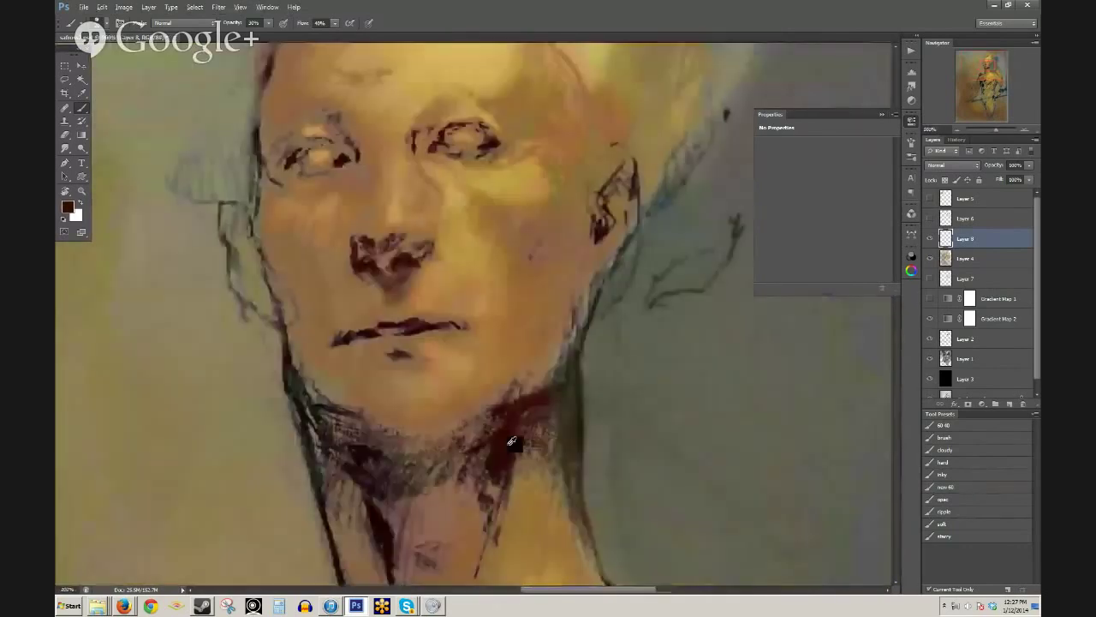
left_click(406, 265, "alt")
left_click(414, 259, "alt")
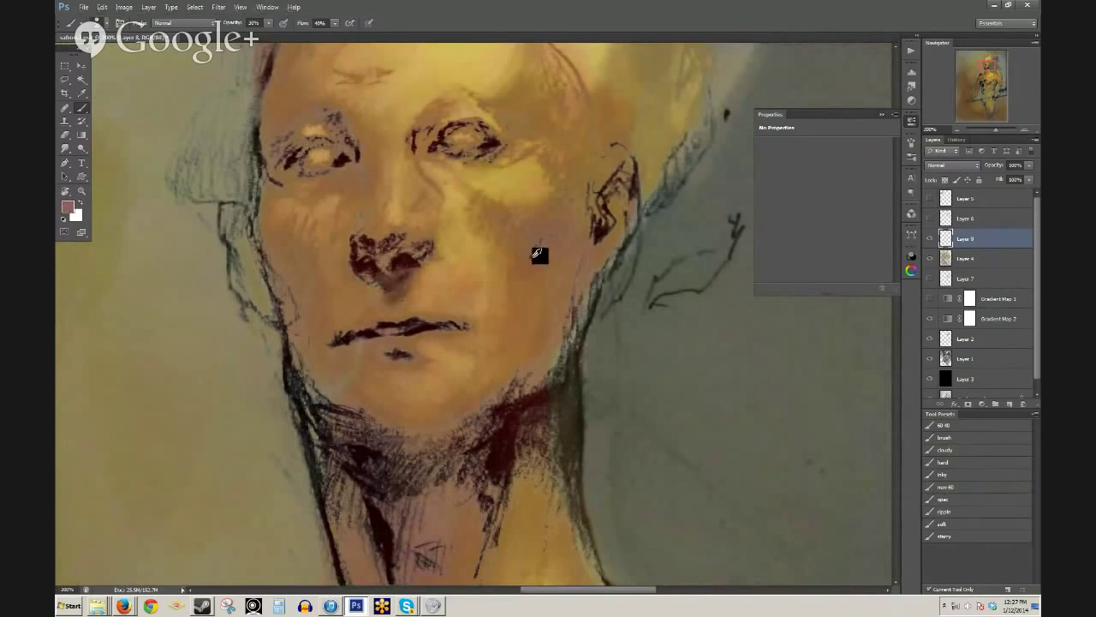
mouse_move(537, 254)
left_mouse_down()
mouse_move(521, 245)
mouse_move(532, 239)
left_mouse_up()
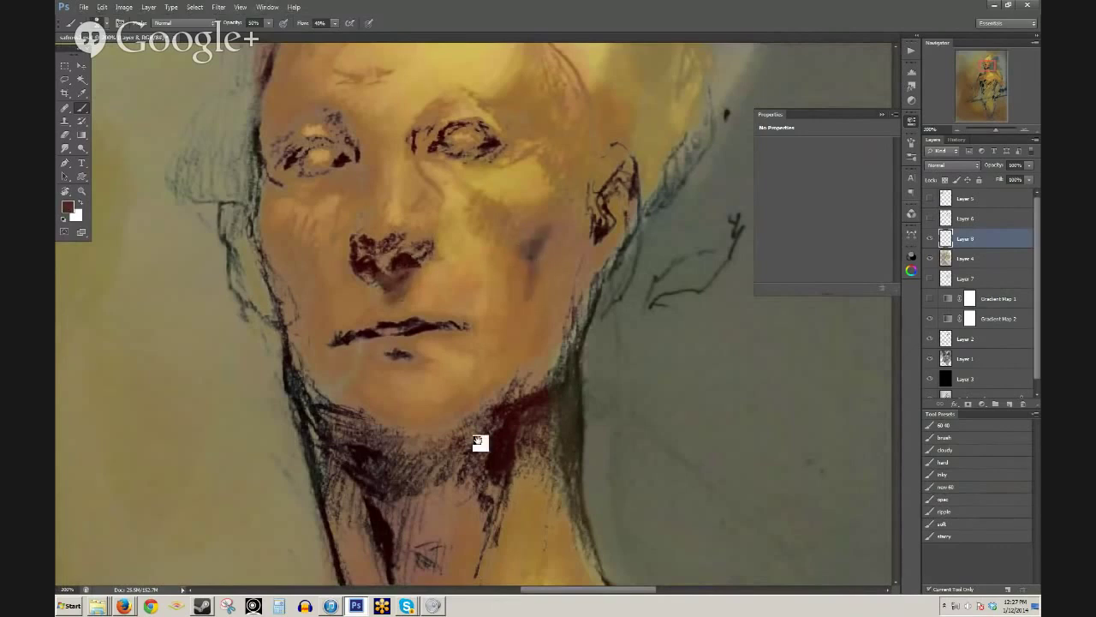
- Paint sampled ochre tones over the pencil lines across the upper chest and collarbone toward the yellow shoulder piece
left_click_drag(479, 442, 470, 157)
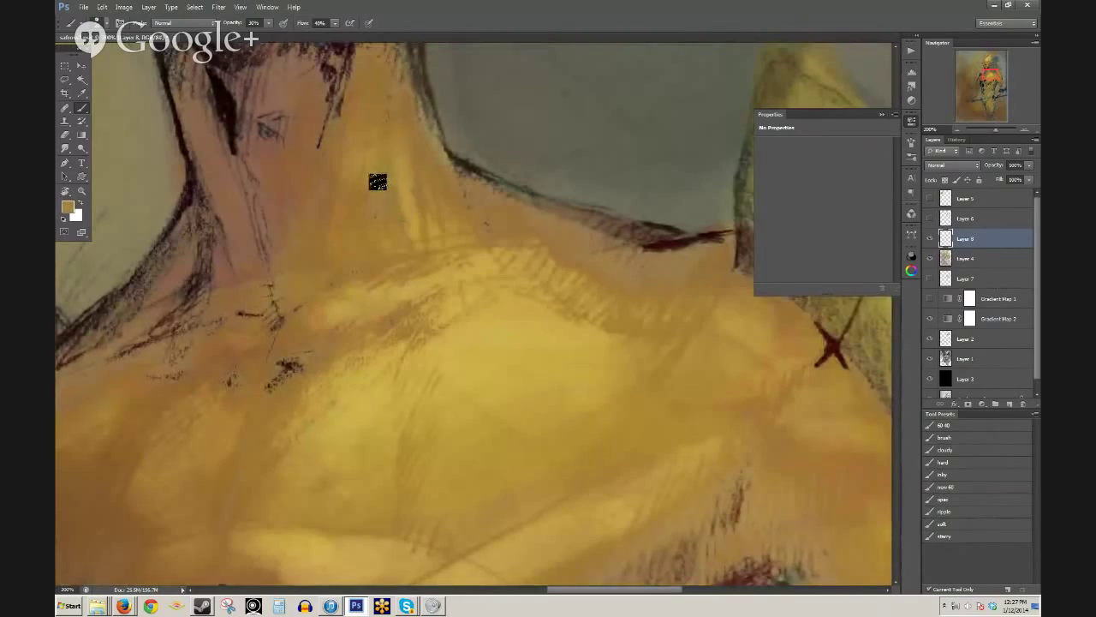
left_click_drag(428, 366, 416, 200)
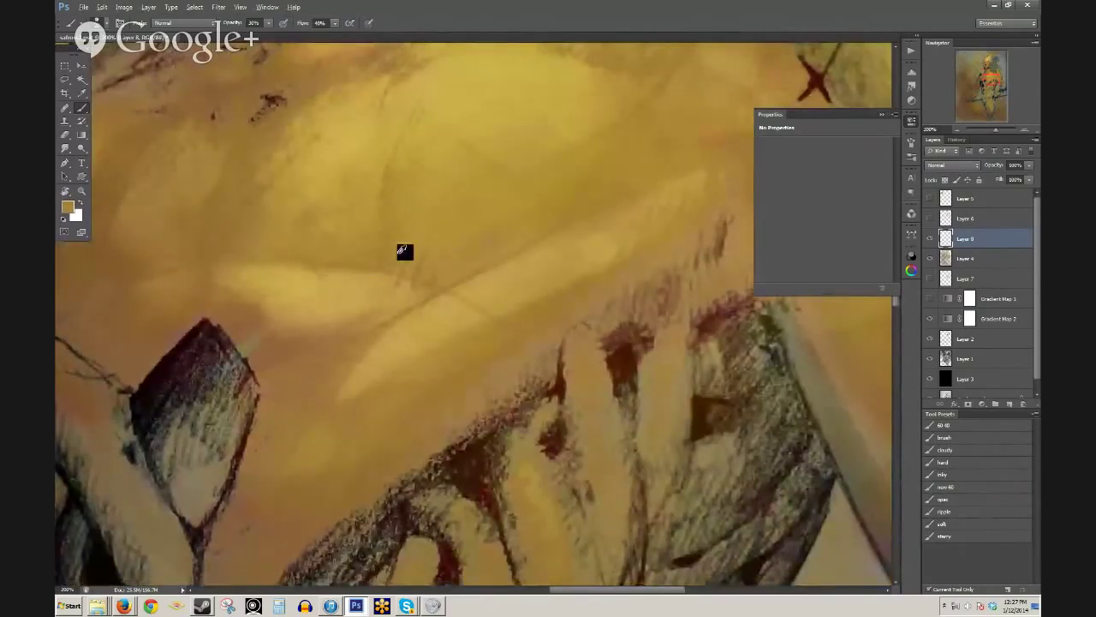
left_click_drag(405, 251, 389, 274)
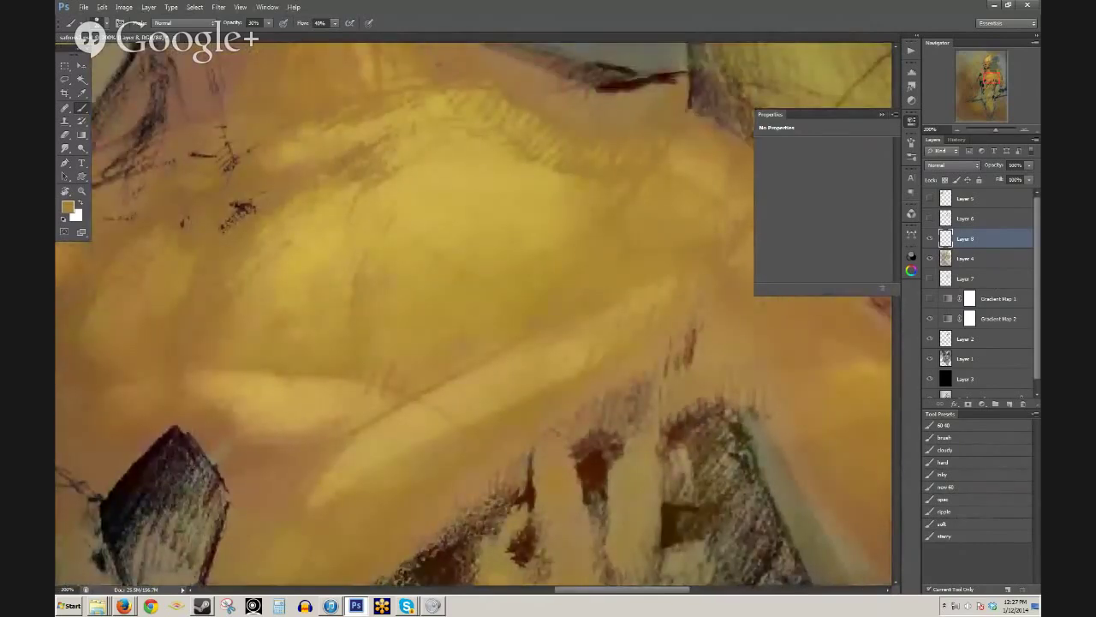
mouse_move(373, 191)
left_mouse_down()
mouse_move(362, 274)
mouse_move(394, 316)
left_mouse_up()
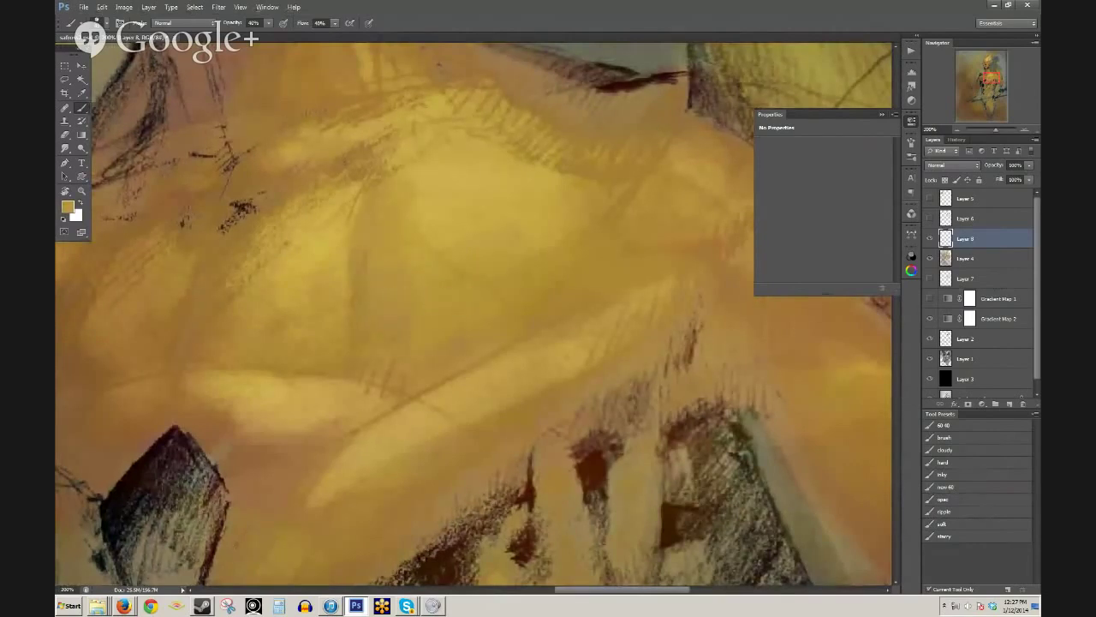
left_click_drag(607, 276, 445, 408)
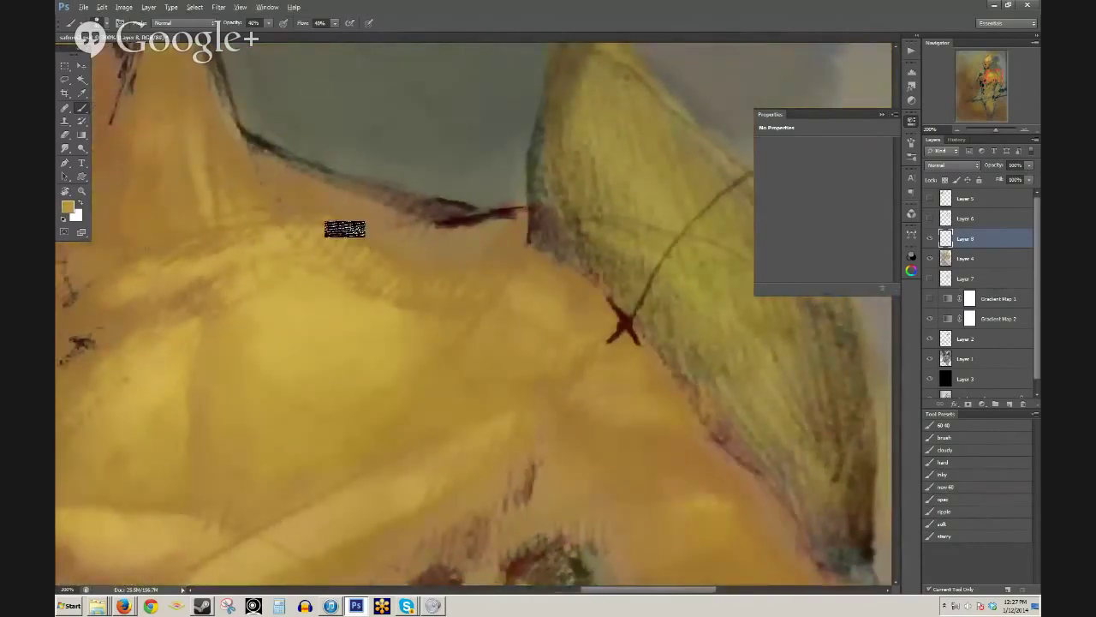
left_click_drag(346, 228, 452, 268)
left_click(318, 212, "alt")
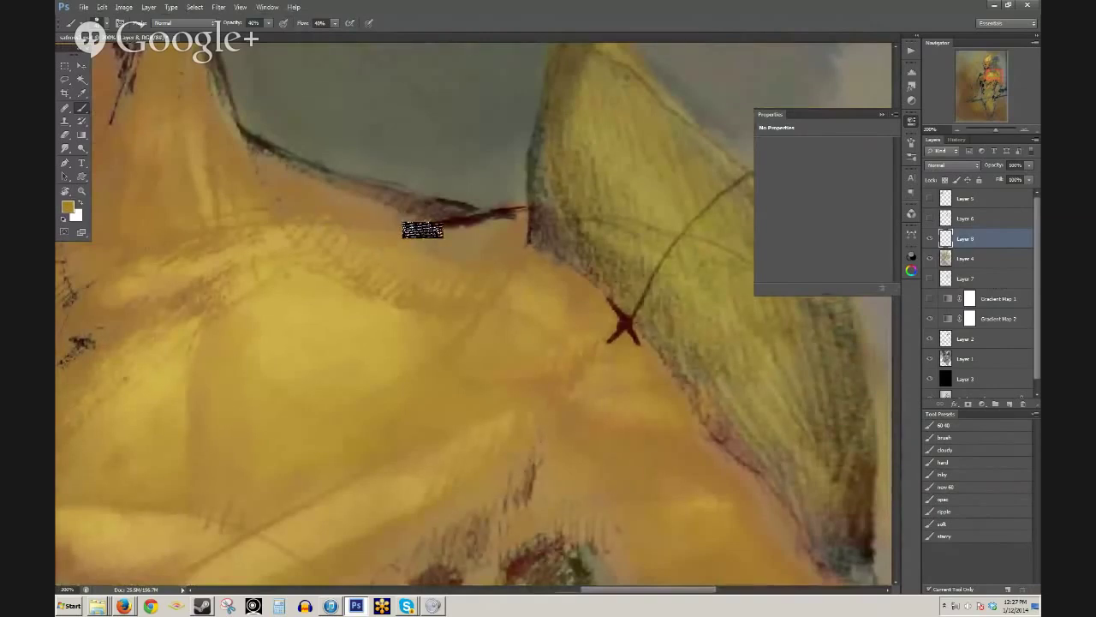
- Toggle Layer 8's visibility to compare the figure with and without the new opaque painting, close up and zoomed out
left_click(930, 240)
left_click(929, 239)
left_click(930, 240)
left_click(928, 240)
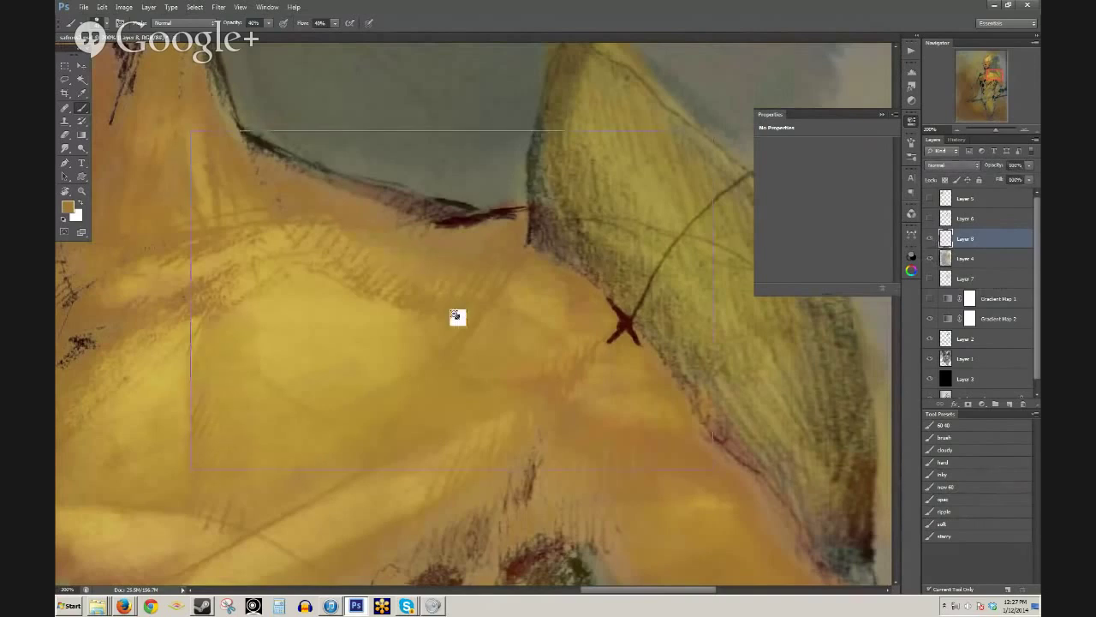
key("ctrl+minus")
key("ctrl+minus")
key("alt+space")
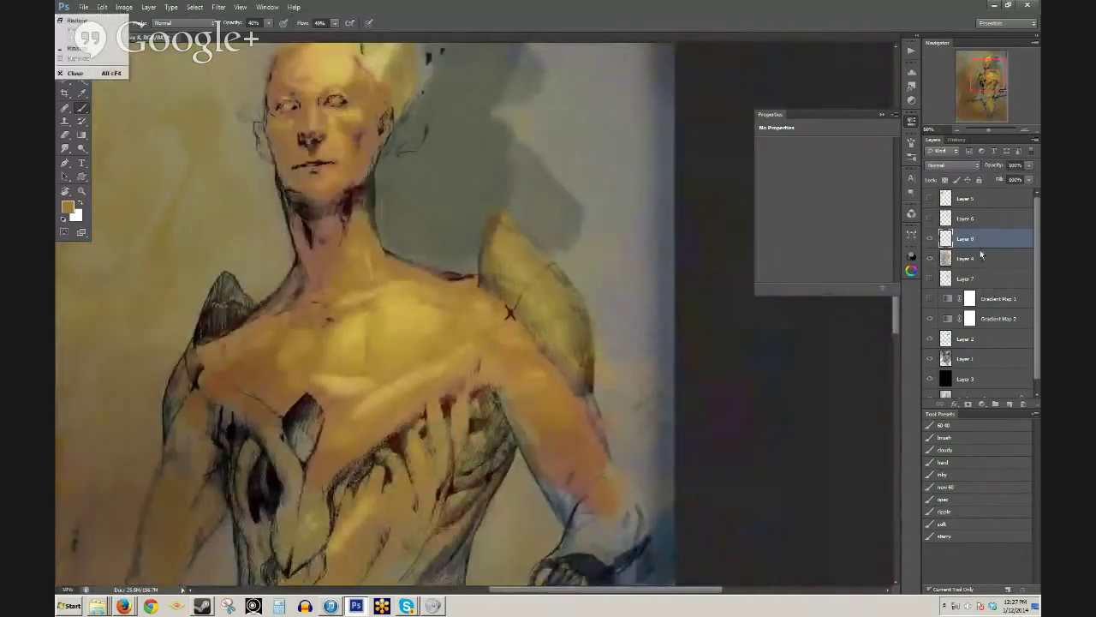
left_click(931, 242)
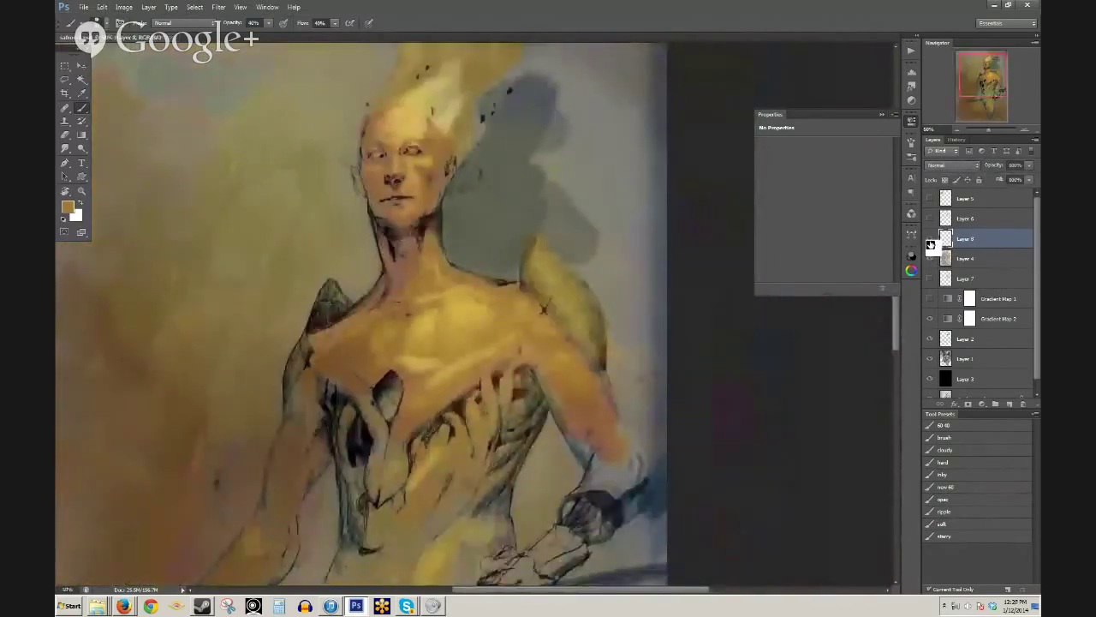
left_click(930, 240)
- Brush sampled dark red and brown shadow down the side of the neck bordering the grey background, ending at the shoulder
key("e")
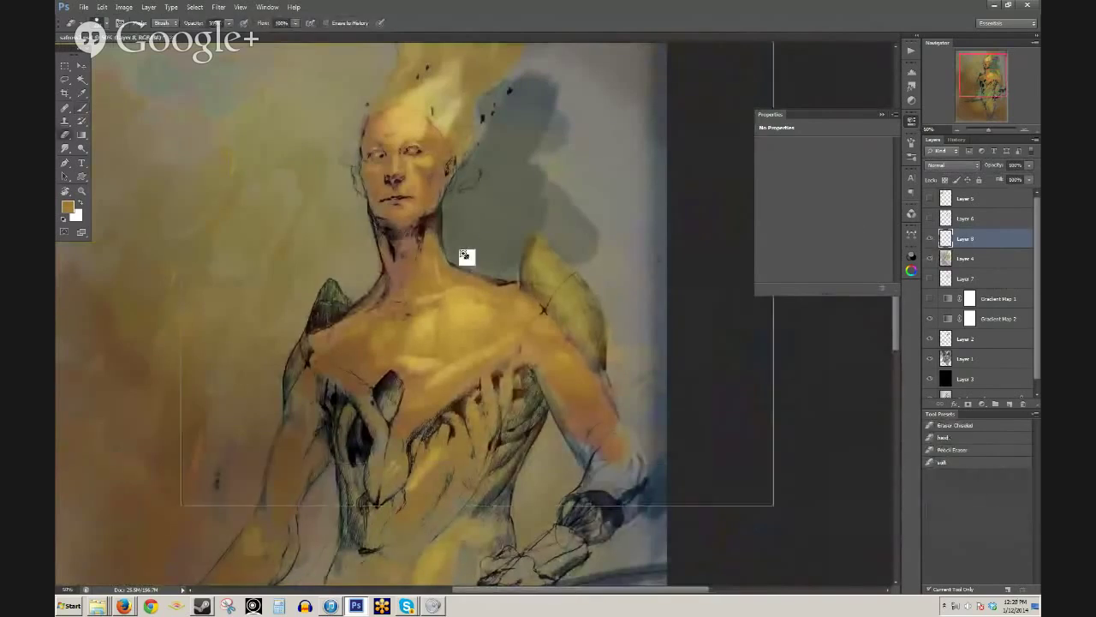
key("ctrl+plus")
key("b")
key("ctrl+plus")
key("ctrl+plus")
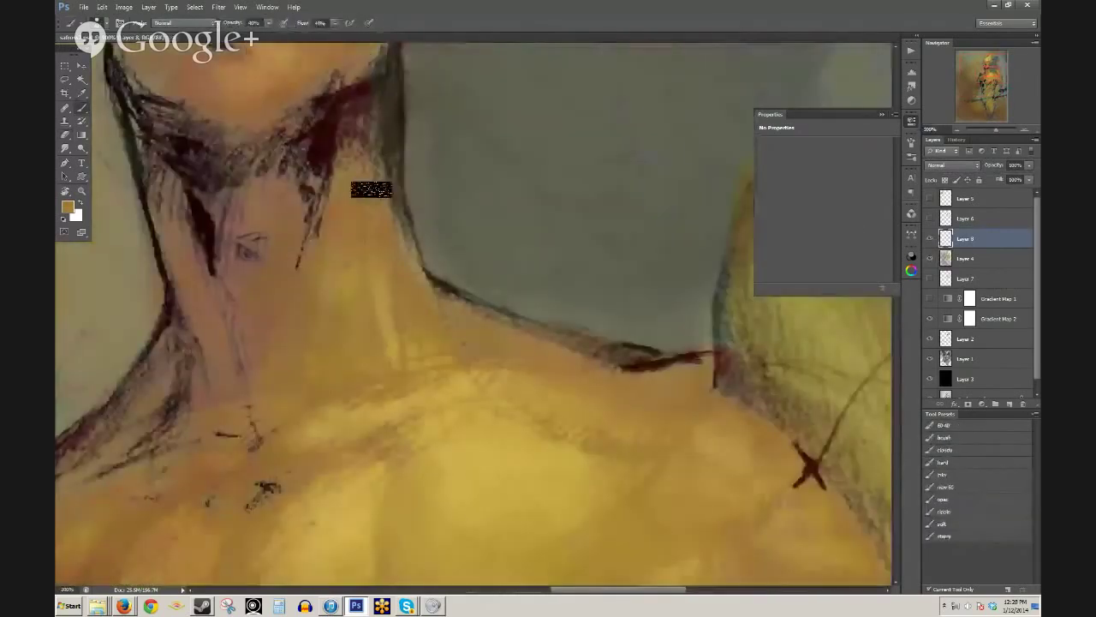
left_click(345, 116, "alt")
left_click_drag(352, 128, 372, 189)
mouse_move(367, 96)
left_mouse_down()
mouse_move(375, 200)
mouse_move(416, 287)
left_mouse_up()
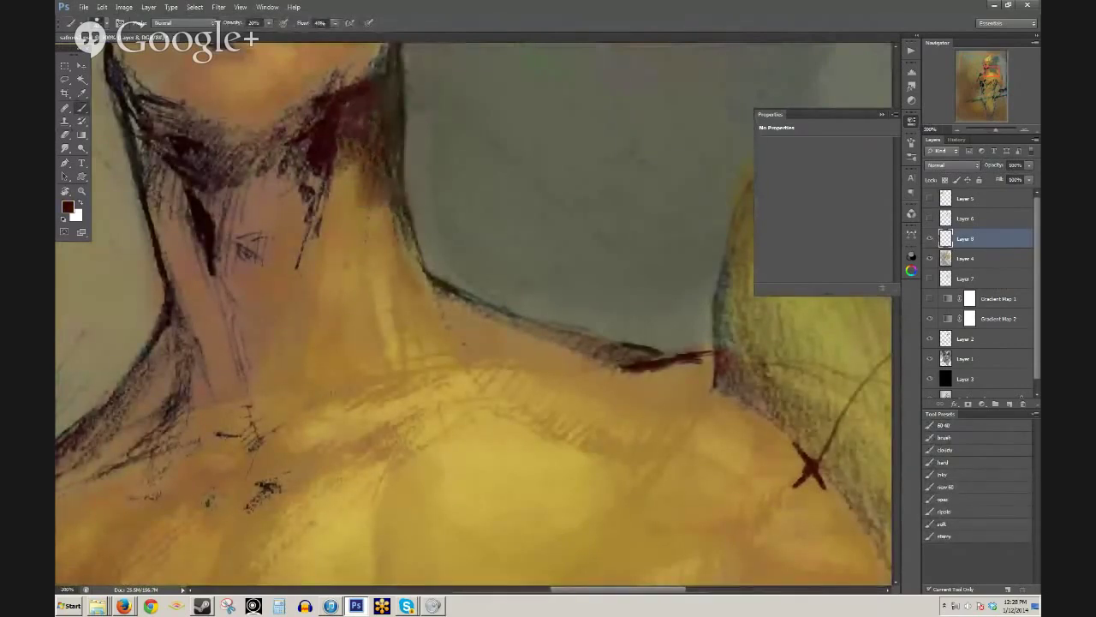
mouse_move(401, 224)
left_mouse_down()
mouse_move(429, 291)
mouse_move(386, 191)
mouse_move(439, 297)
left_mouse_up()
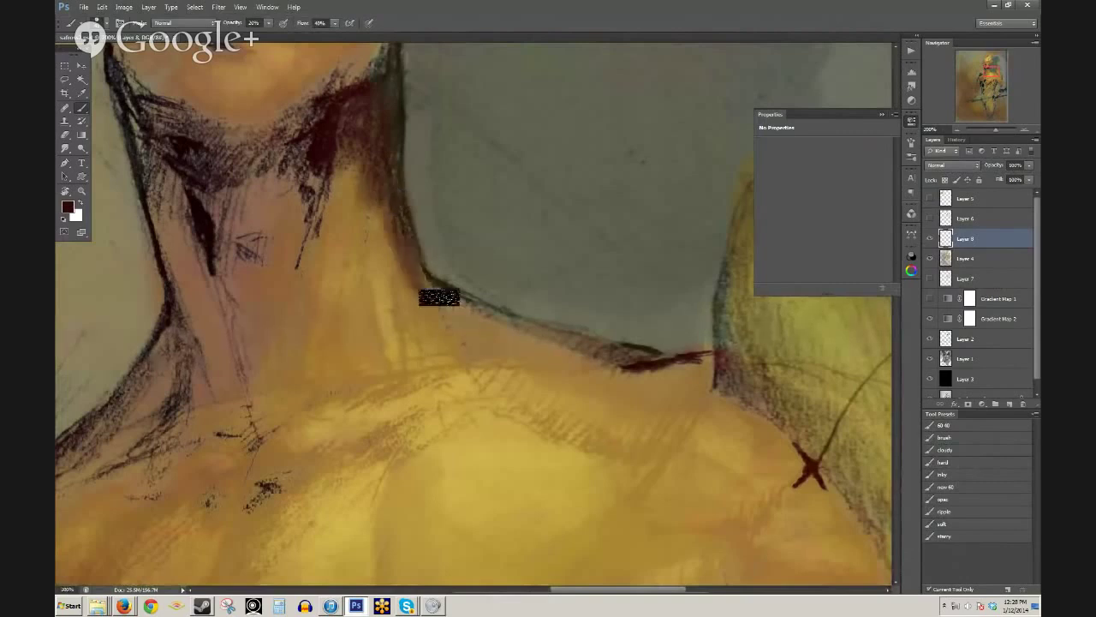
left_click(385, 236, "alt")
left_click_drag(400, 244, 409, 276)
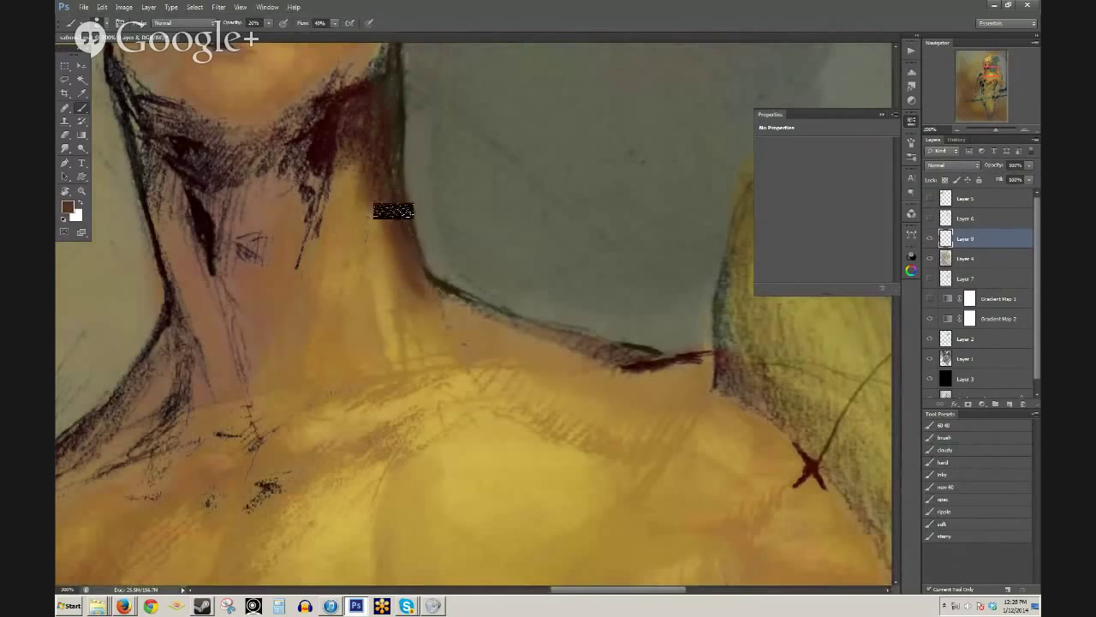
- Soften the pencil strokes below the dark red jaw shadow into a brown shadow running down the neck muscle
left_click(314, 192, "alt")
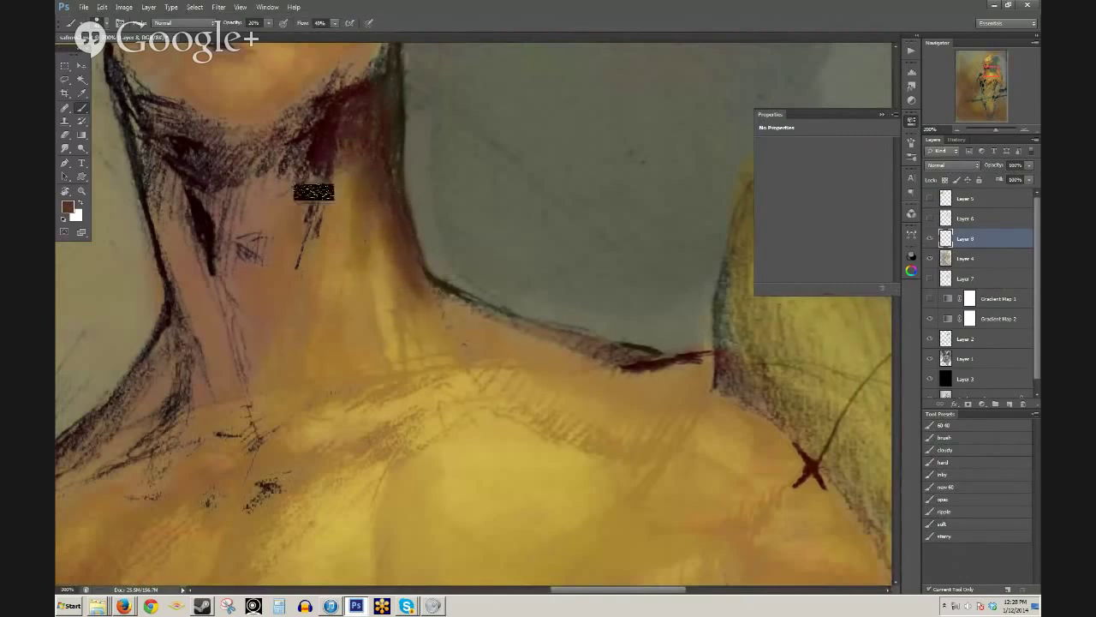
left_click_drag(313, 192, 303, 230)
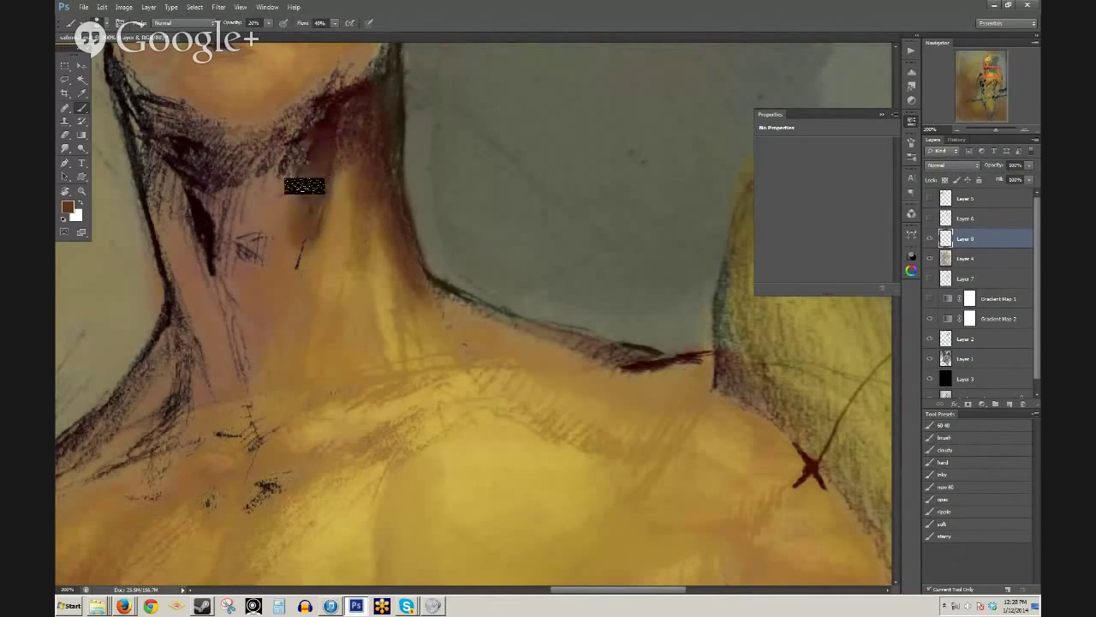
key("3")
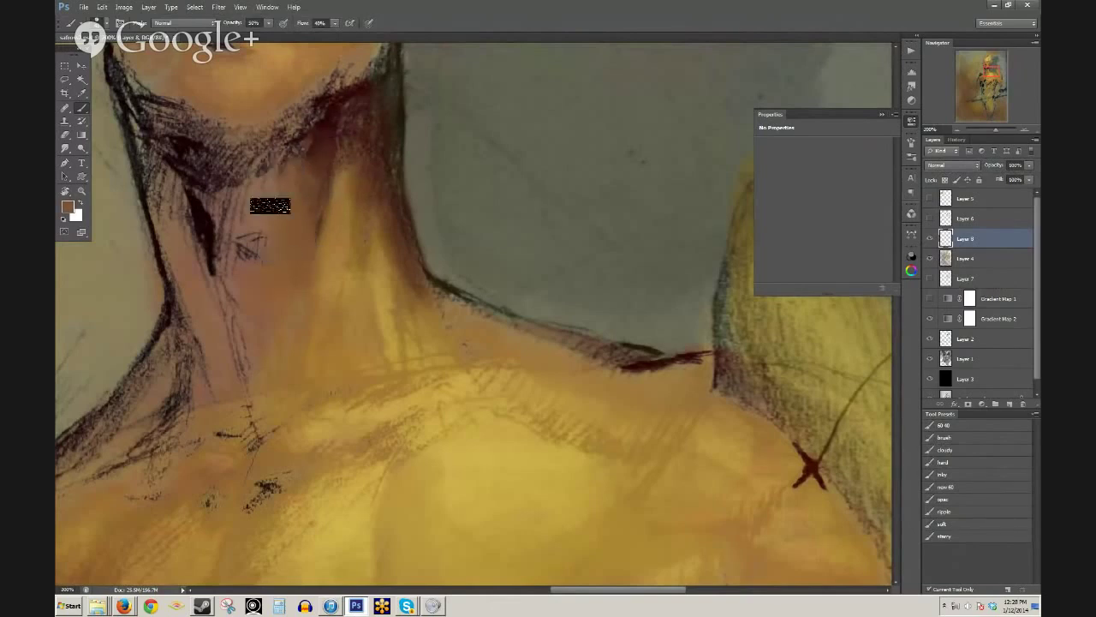
- Paint sampled ochre over the front of the neck and cover the pencil mark on the throat with soft brown
left_click(356, 261, "alt")
mouse_move(286, 254)
left_mouse_down()
mouse_move(284, 224)
mouse_move(257, 206)
mouse_move(272, 214)
mouse_move(255, 219)
left_mouse_up()
mouse_move(281, 282)
left_mouse_down()
mouse_move(307, 235)
mouse_move(299, 291)
left_mouse_up()
left_click(323, 202, "alt")
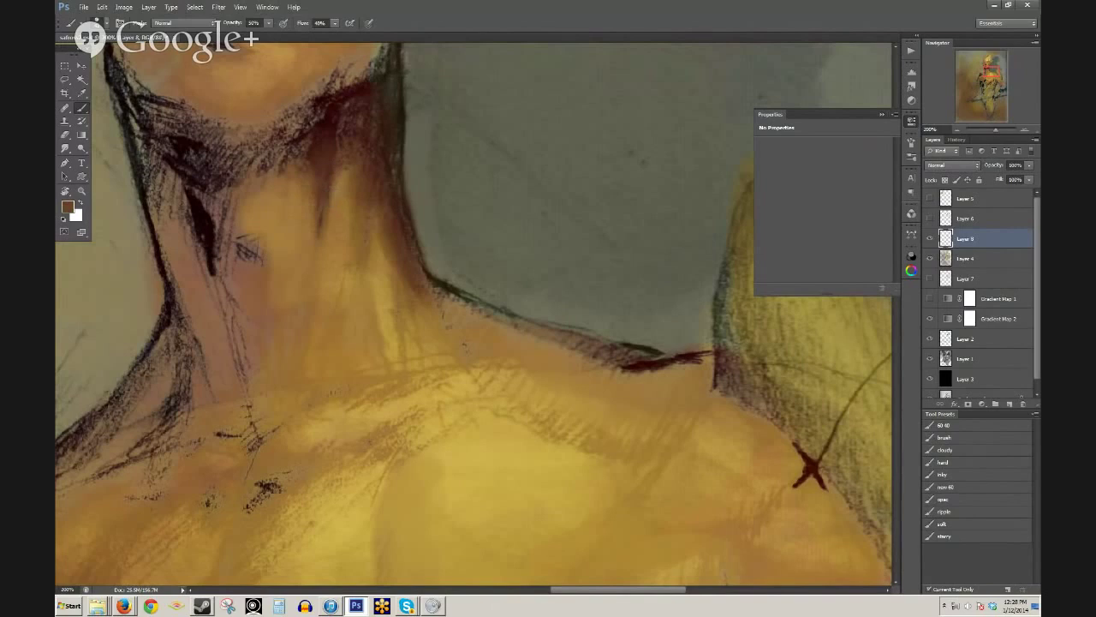
mouse_move(257, 247)
left_mouse_down()
mouse_move(242, 234)
mouse_move(260, 240)
left_mouse_up()
left_click(271, 270, "alt")
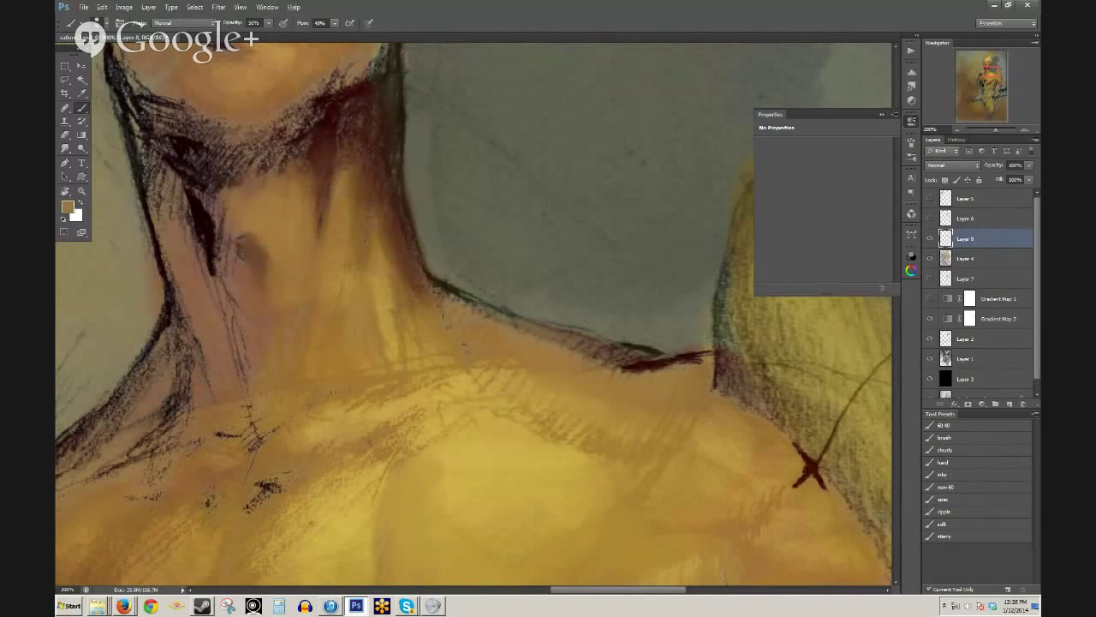
- Deepen the cast shadow beneath the chin with sampled dark red, covering the pencil hatching across the upper neck
left_click(333, 127, "alt")
key("3")
mouse_move(294, 144)
left_mouse_down()
mouse_move(215, 157)
mouse_move(256, 199)
left_mouse_up()
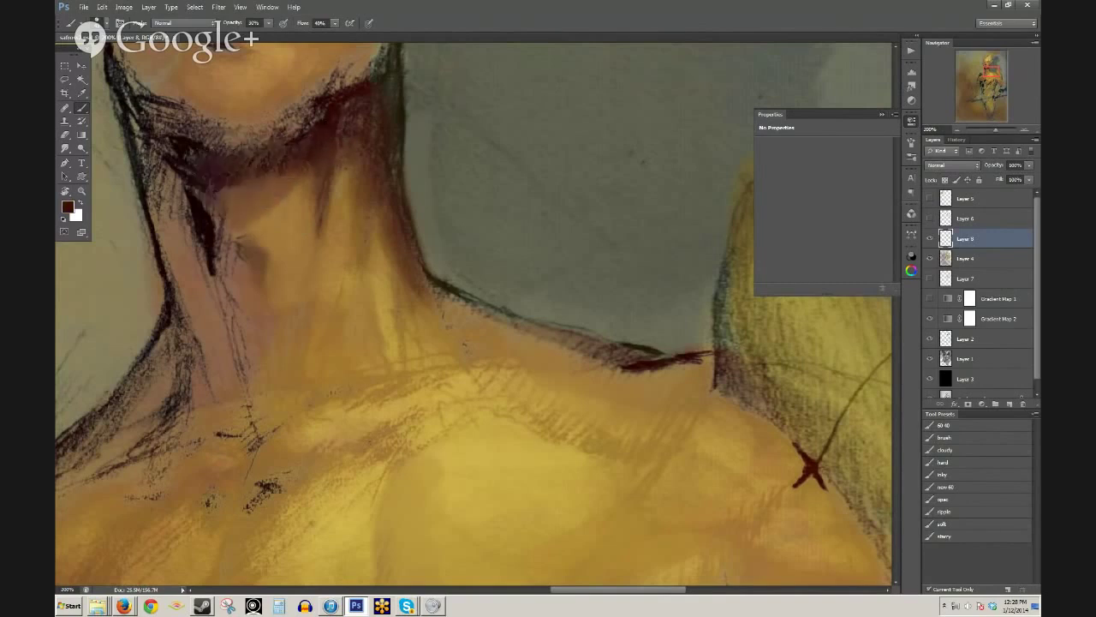
mouse_move(313, 144)
left_mouse_down()
mouse_move(231, 196)
mouse_move(241, 217)
left_mouse_up()
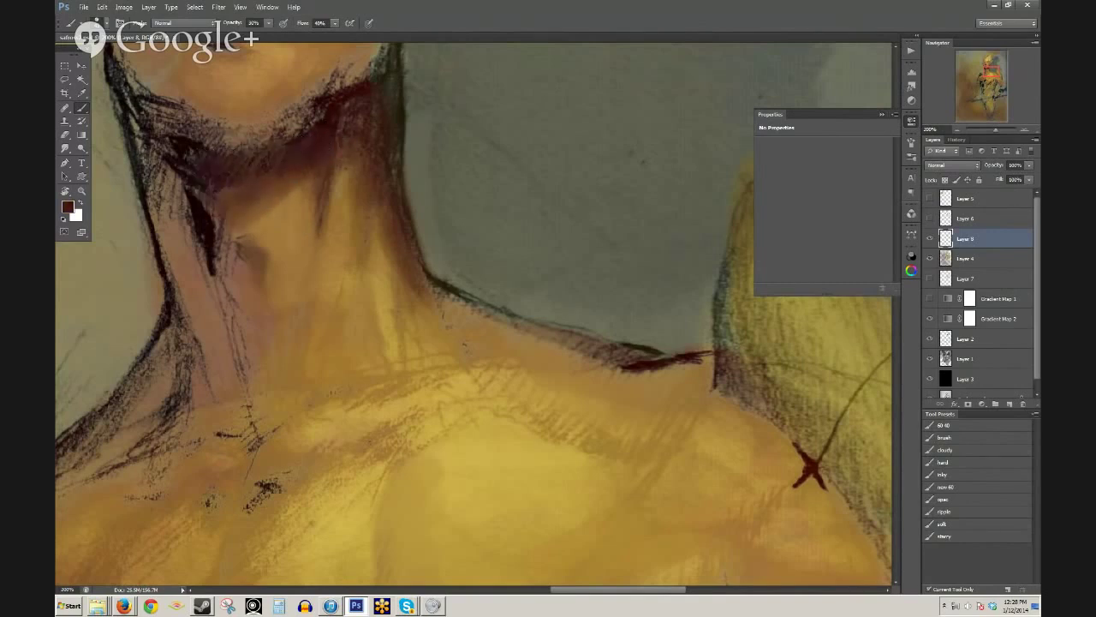
left_click(318, 235, "alt")
scroll(320, 238, "down", 2)
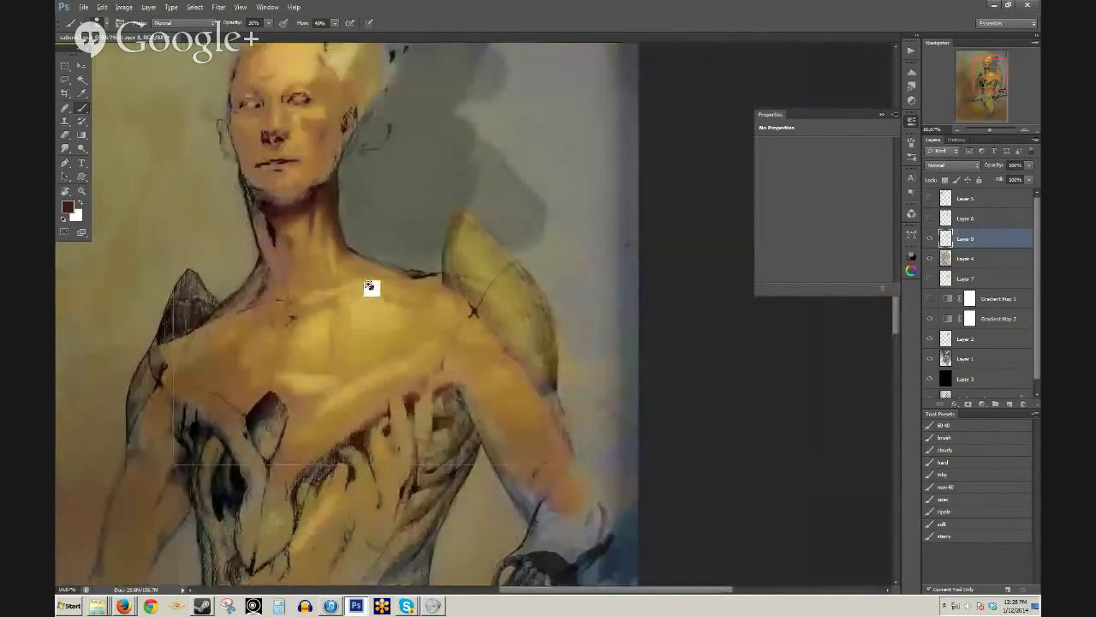
scroll(369, 286, "up", 1)
key("ctrl+plus")
left_click_drag(186, 153, 518, 395)
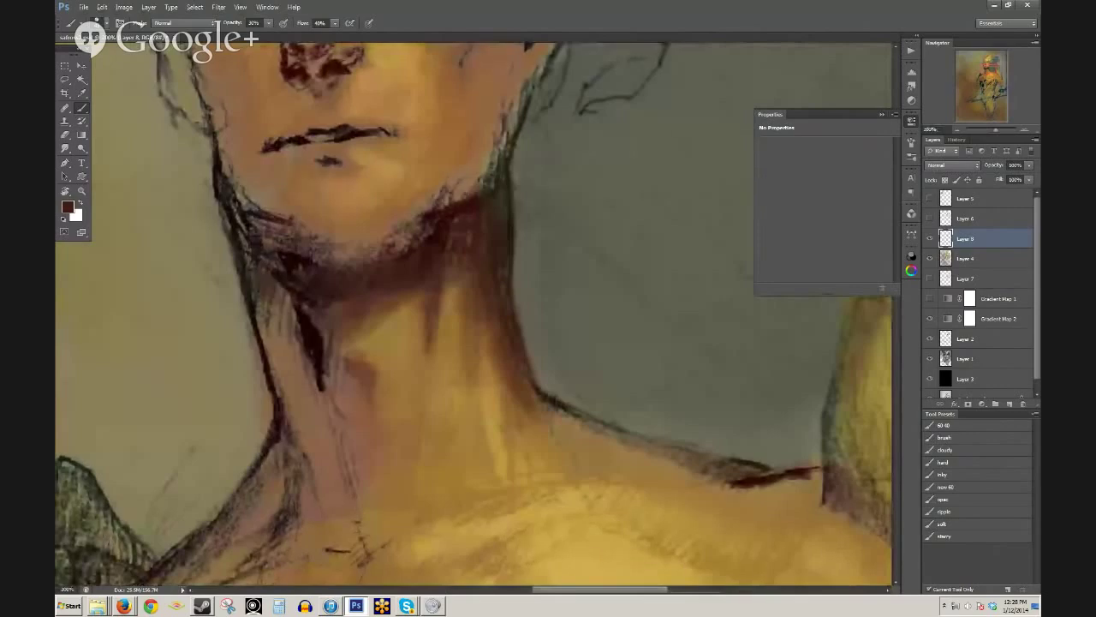
scroll(473, 344, "down", 1)
scroll(450, 180, "down", 1)
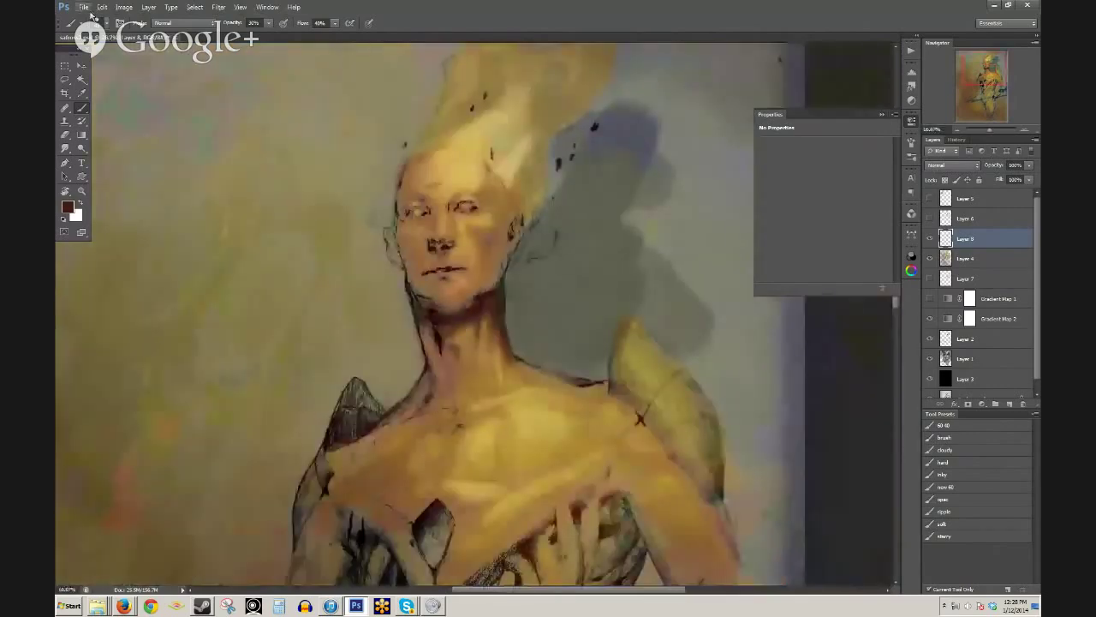
- Open the color wheel JPEG from the folder above Working and activate the Lasso tool
left_click(83, 7)
left_click(94, 36)
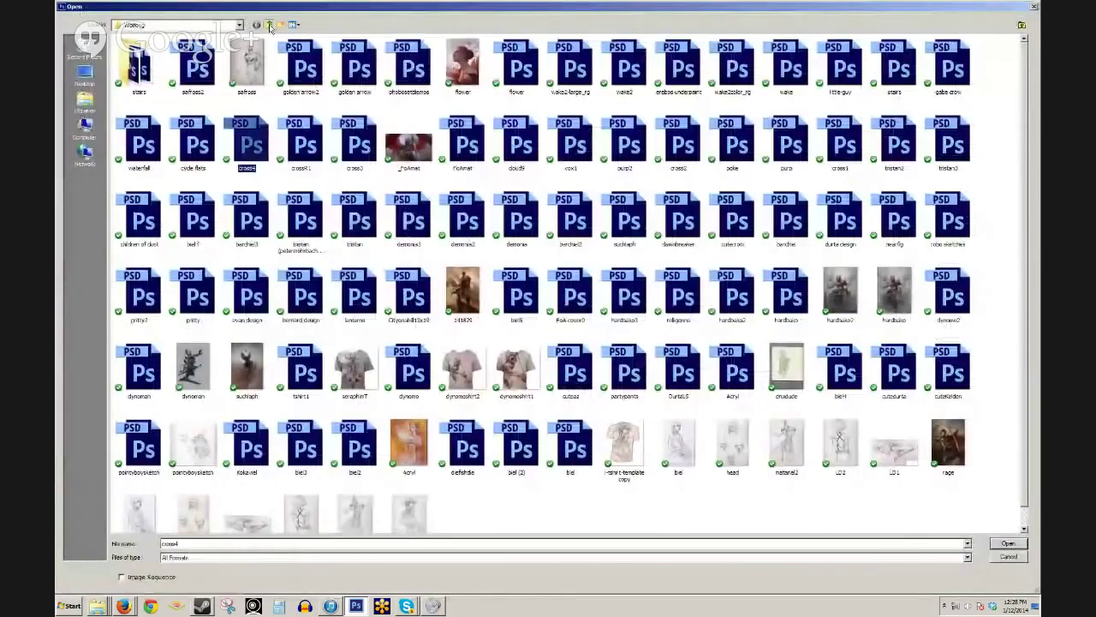
left_click(269, 24)
left_click(137, 301)
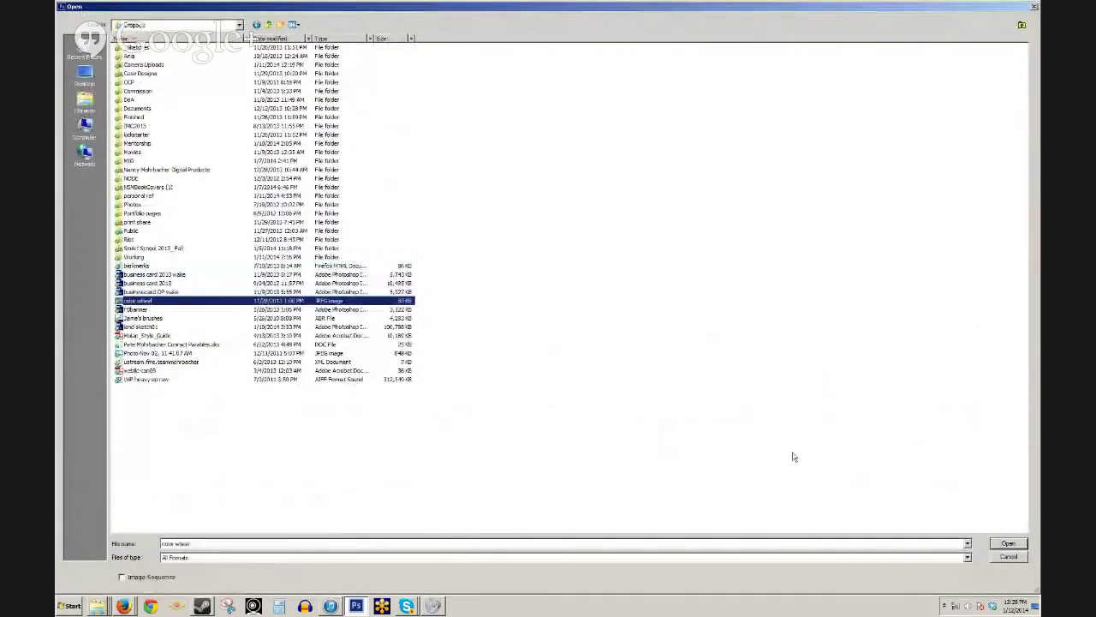
left_click(1006, 543)
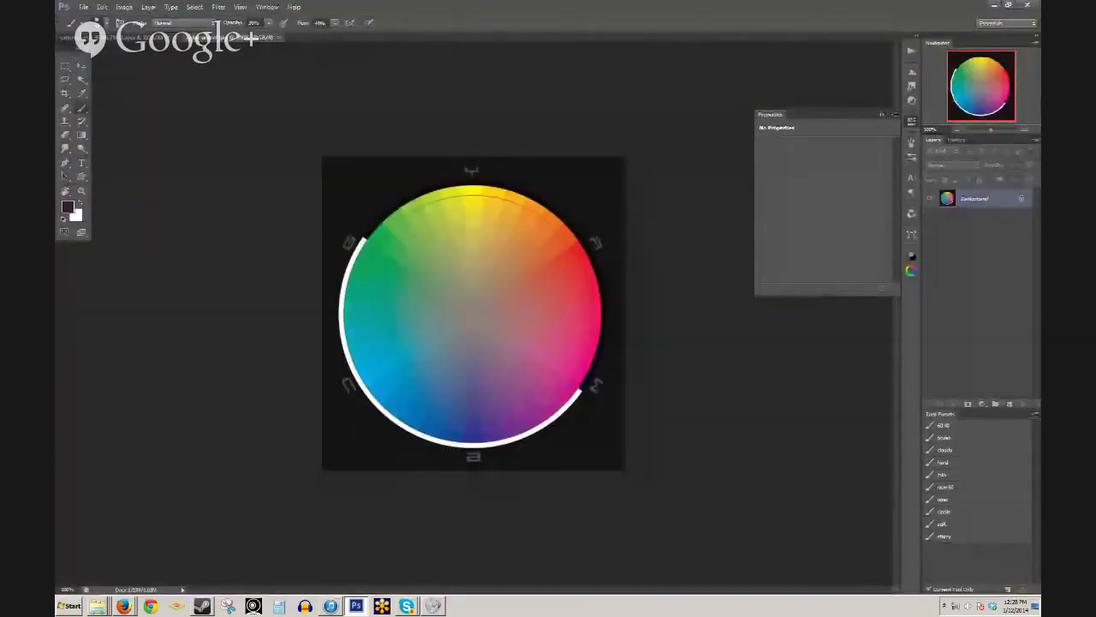
left_click(65, 79)
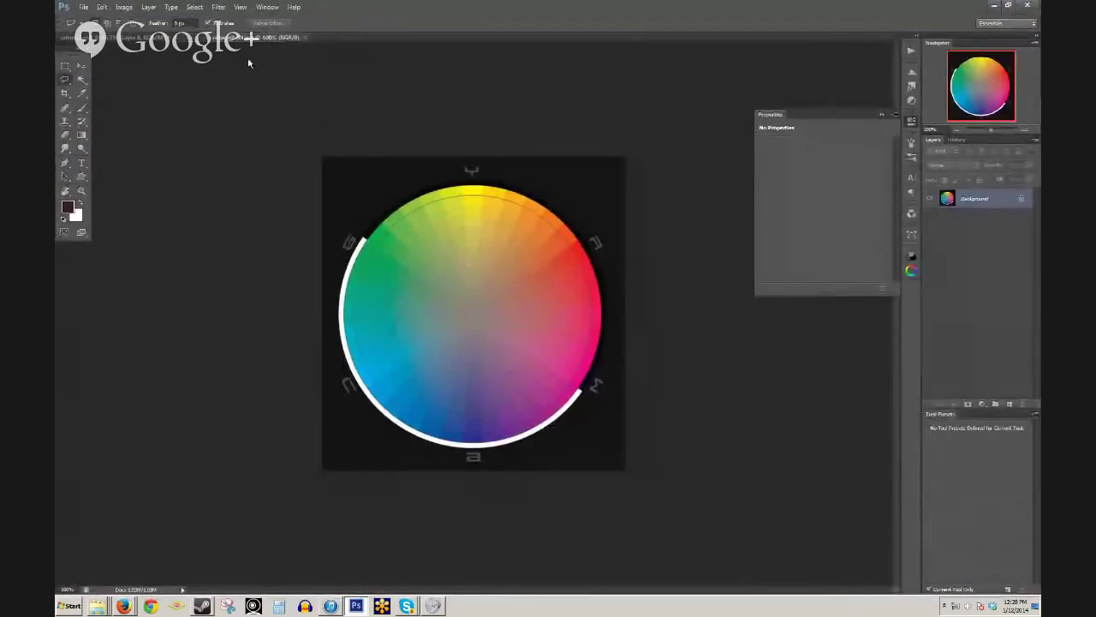
- Float the color wheel image in its own window beside the figure and show the whole painting behind it
left_click_drag(250, 64, 321, 113)
left_click_drag(423, 116, 224, 84)
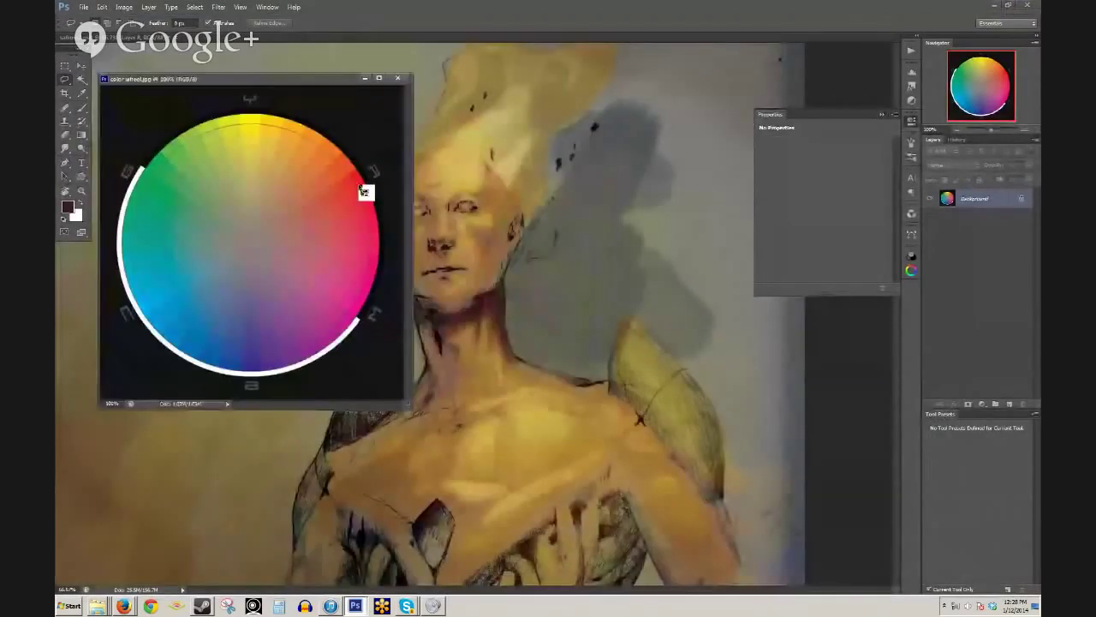
left_click(537, 299)
scroll(537, 302, "down", 1)
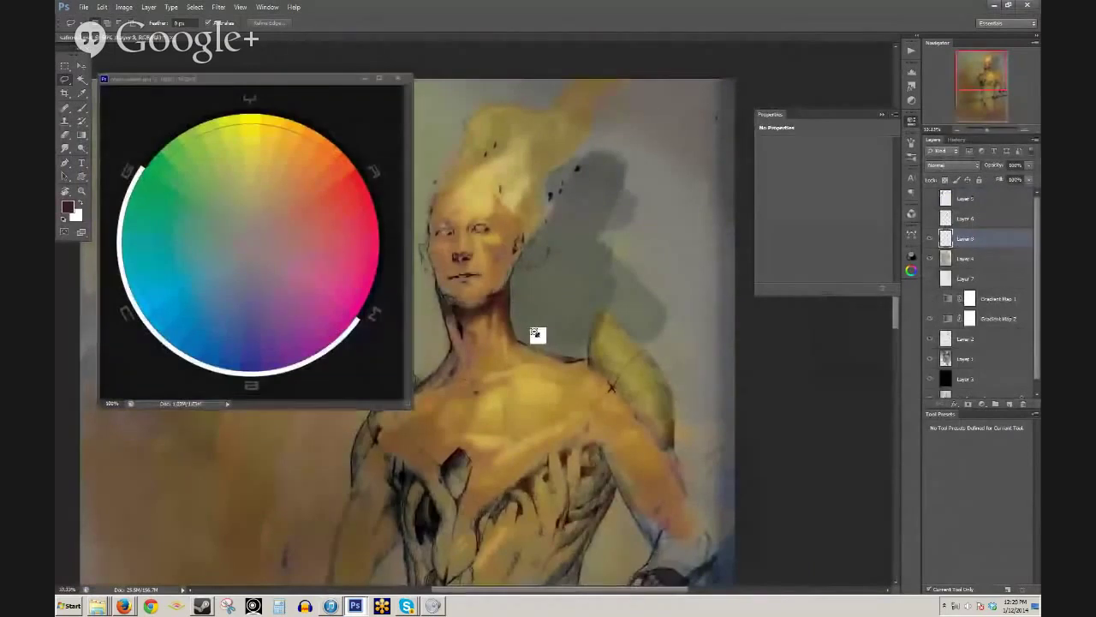
scroll(537, 334, "down", 2)
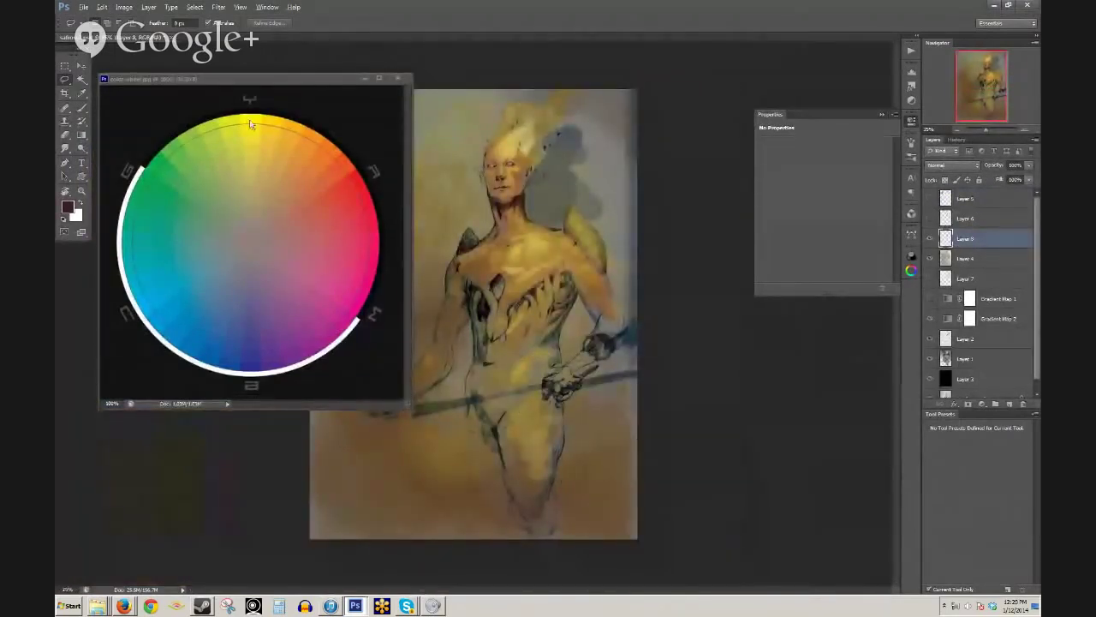
left_click(250, 125)
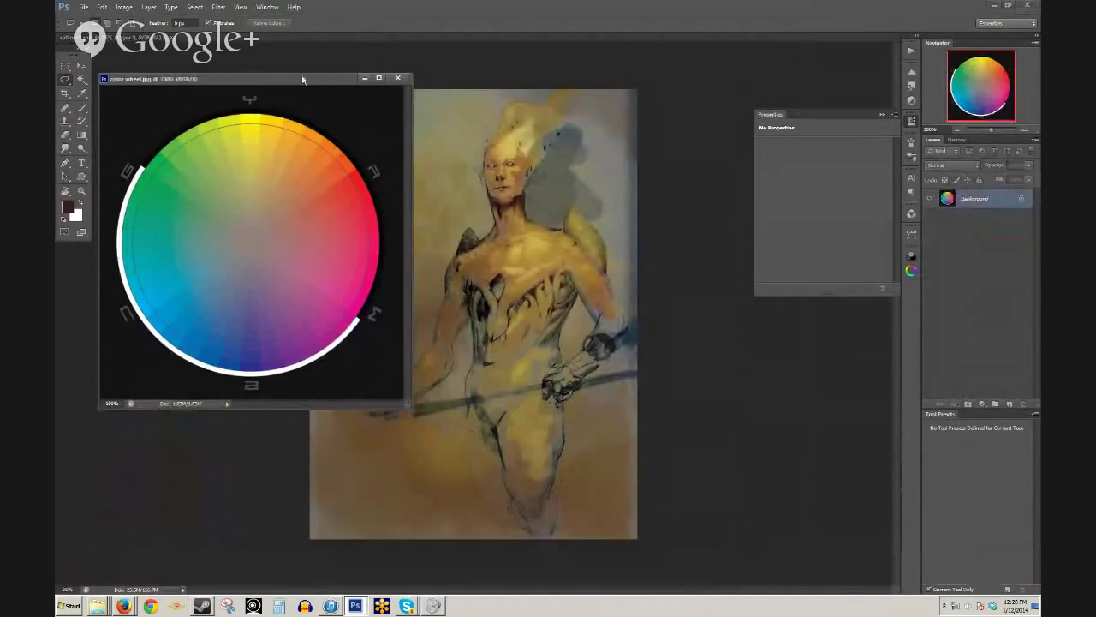
left_click(268, 256)
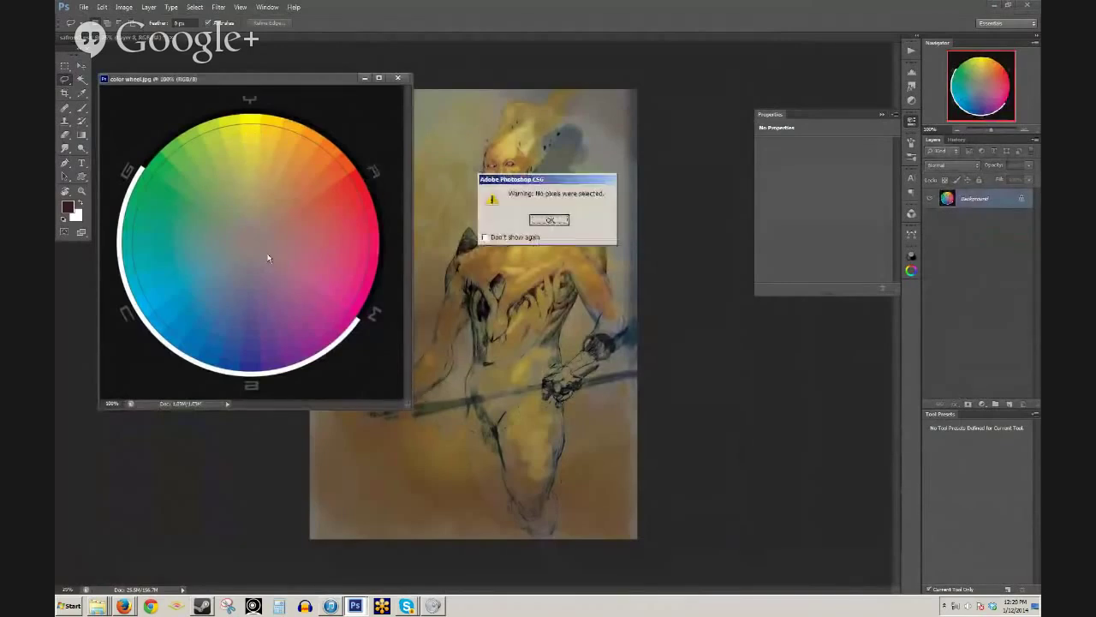
key("Return")
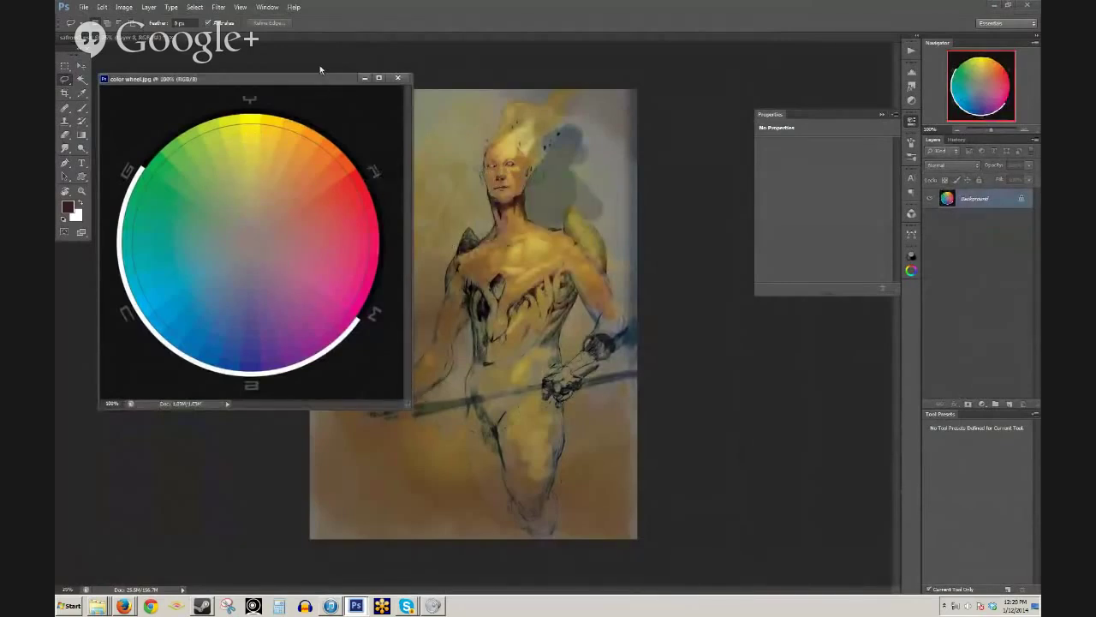
left_click_drag(321, 77, 307, 53)
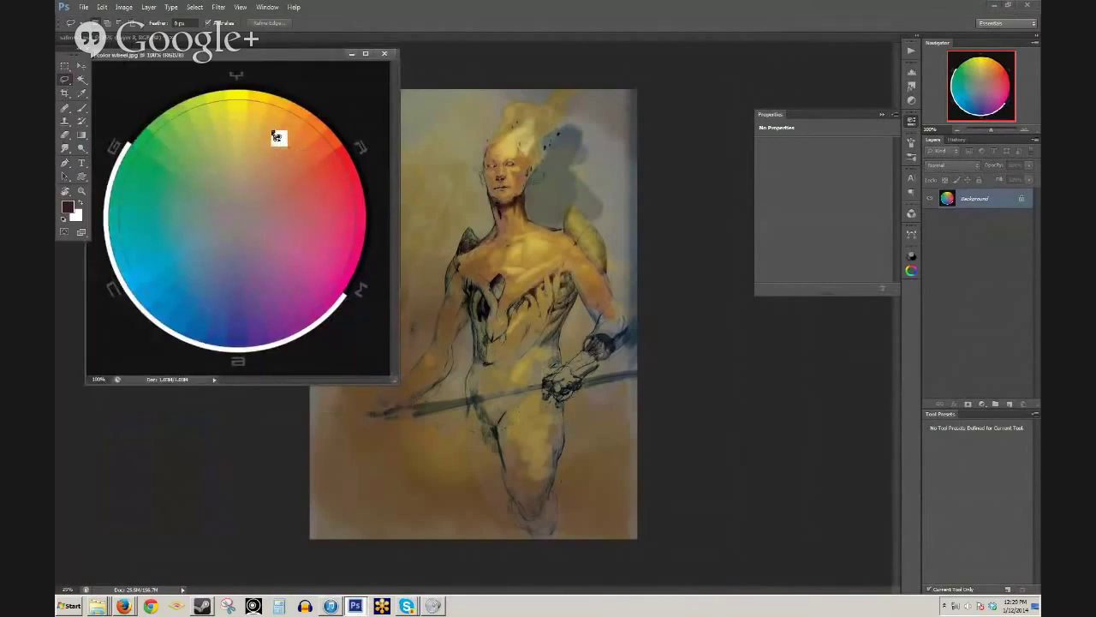
- Trace a polygonal selection around the full outer ring of the color wheel and deselect it
left_click(242, 97)
left_click(304, 115)
left_click(140, 147)
left_click(131, 267)
left_click(235, 340)
left_click(344, 287)
double_click(345, 160)
key("ctrl+d")
- Copy a triangular selection spanning yellow, blue and red on the color wheel into the painting, placed beside the head
left_click(240, 104)
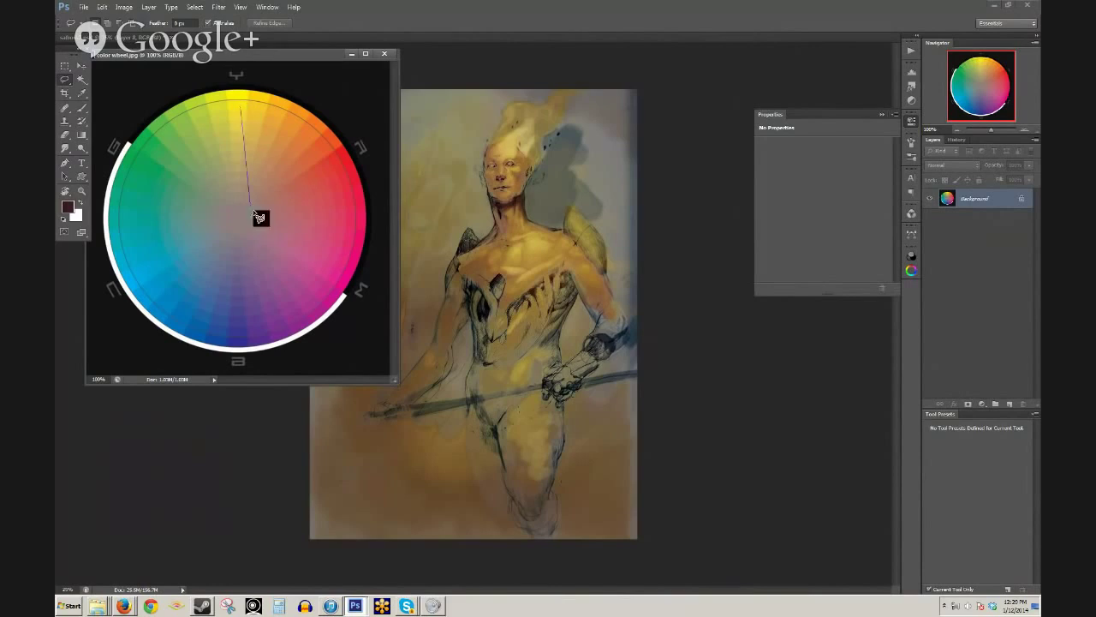
left_click(239, 334)
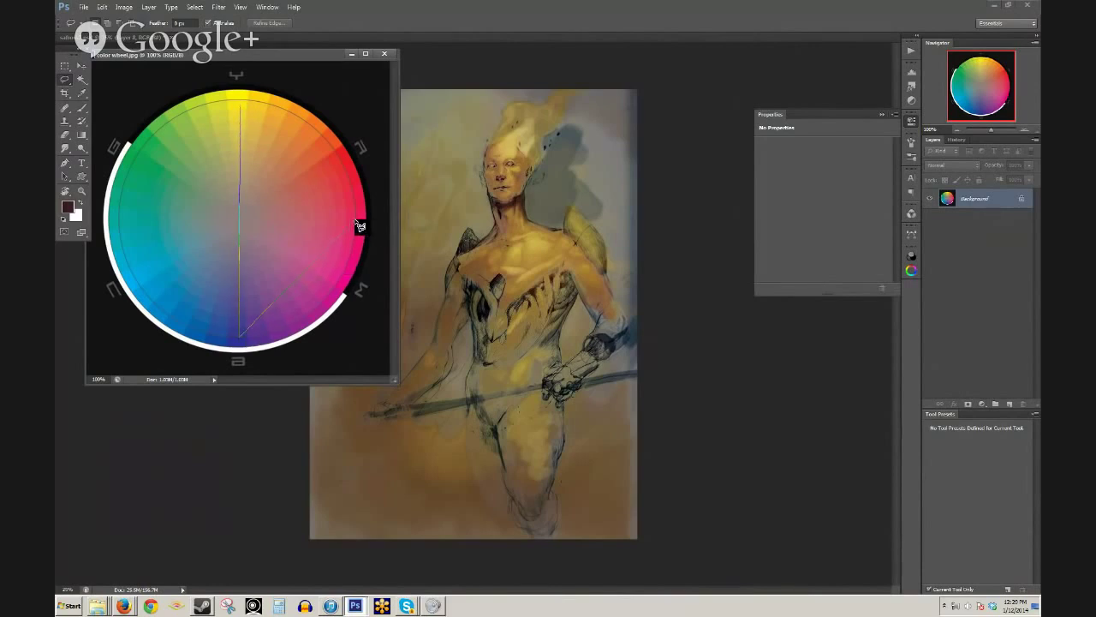
double_click(353, 220)
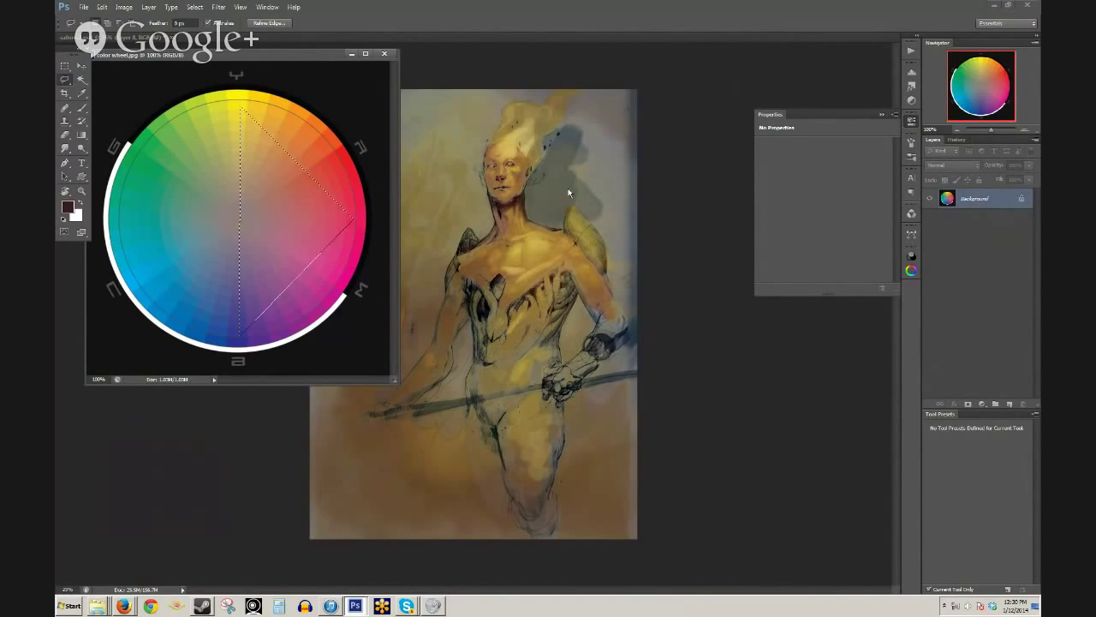
left_click(545, 218)
key("ctrl+v")
left_click_drag(531, 297, 482, 175)
- Sample a muted grey from the pasted color triangle for the Brush tool and hide the triangle's layer
left_click(82, 107)
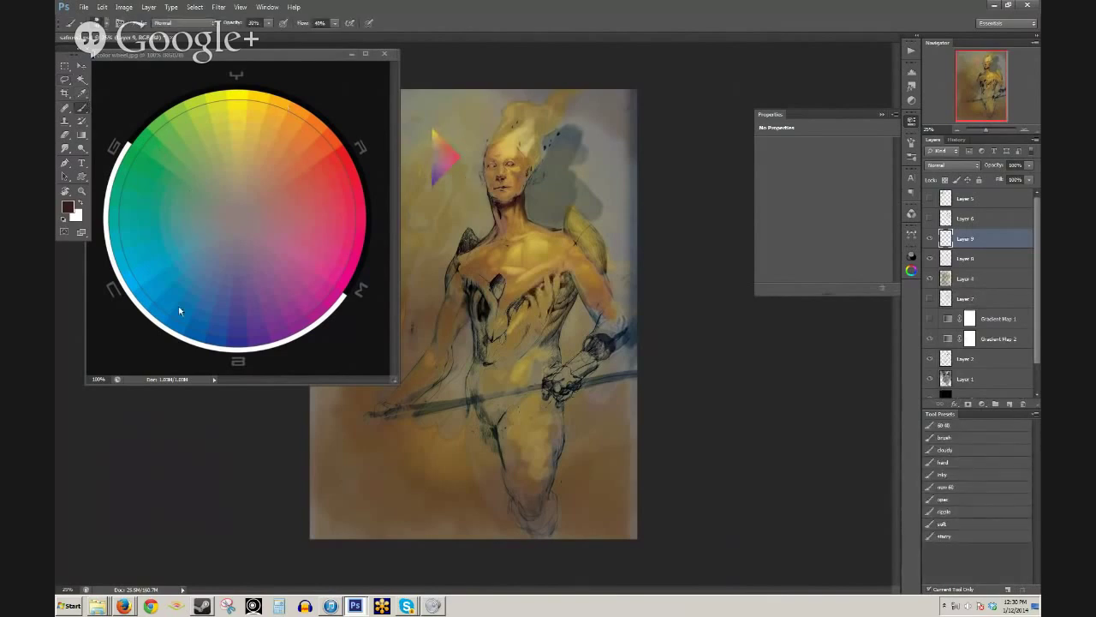
left_click(436, 163, "alt")
left_click(931, 244)
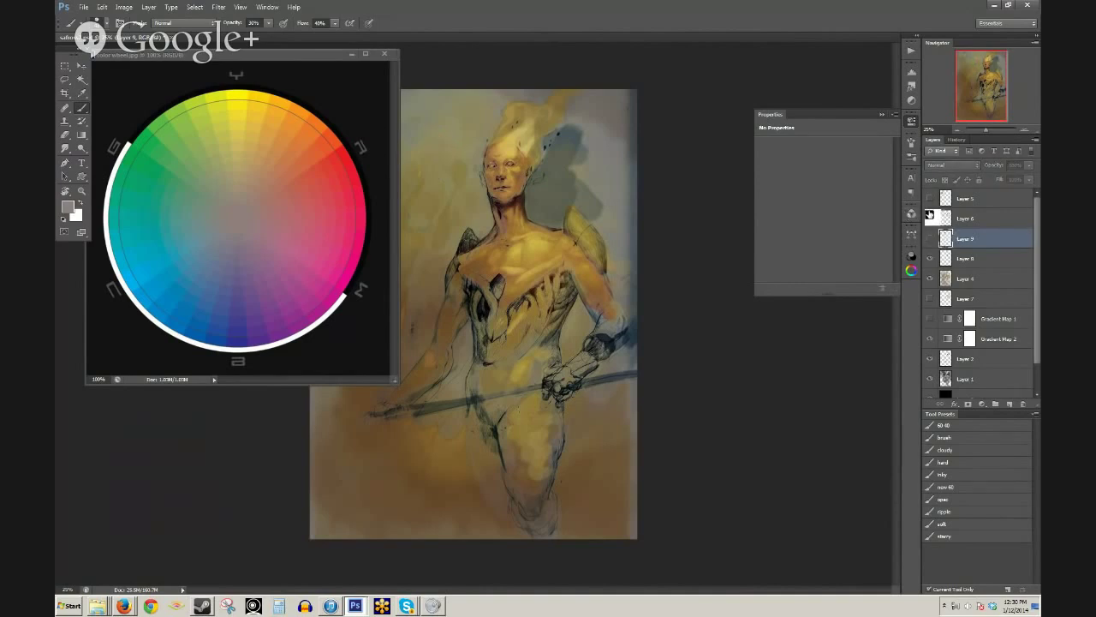
left_click(931, 200)
left_click(930, 201)
- Close the color wheel image and make Layer 8 the active layer
left_click(383, 54)
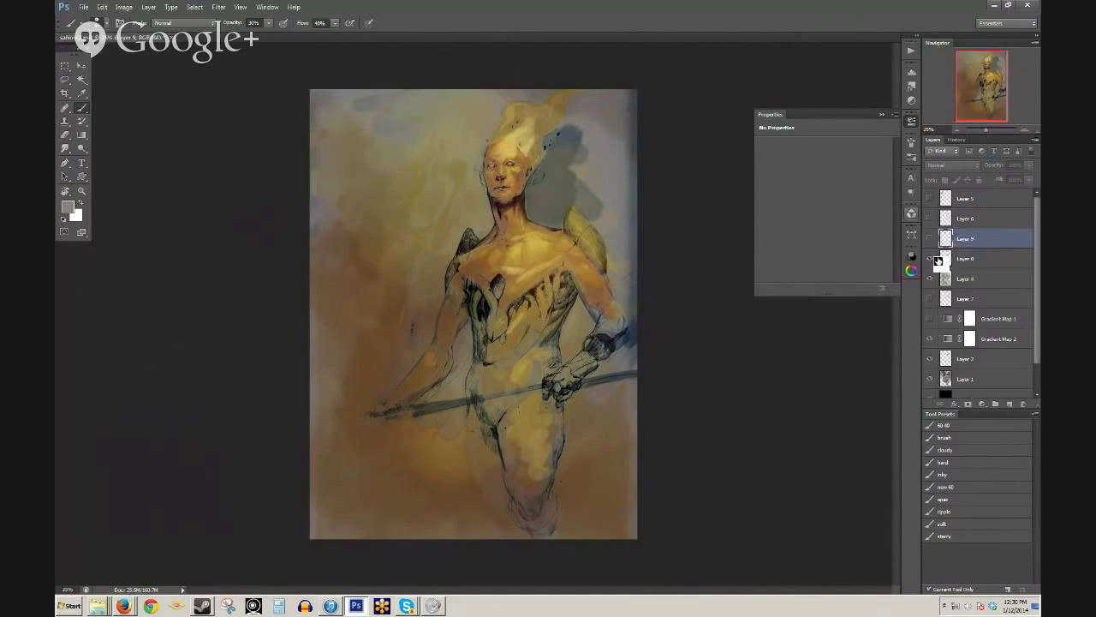
left_click(930, 262)
left_click(930, 262)
left_click(959, 260)
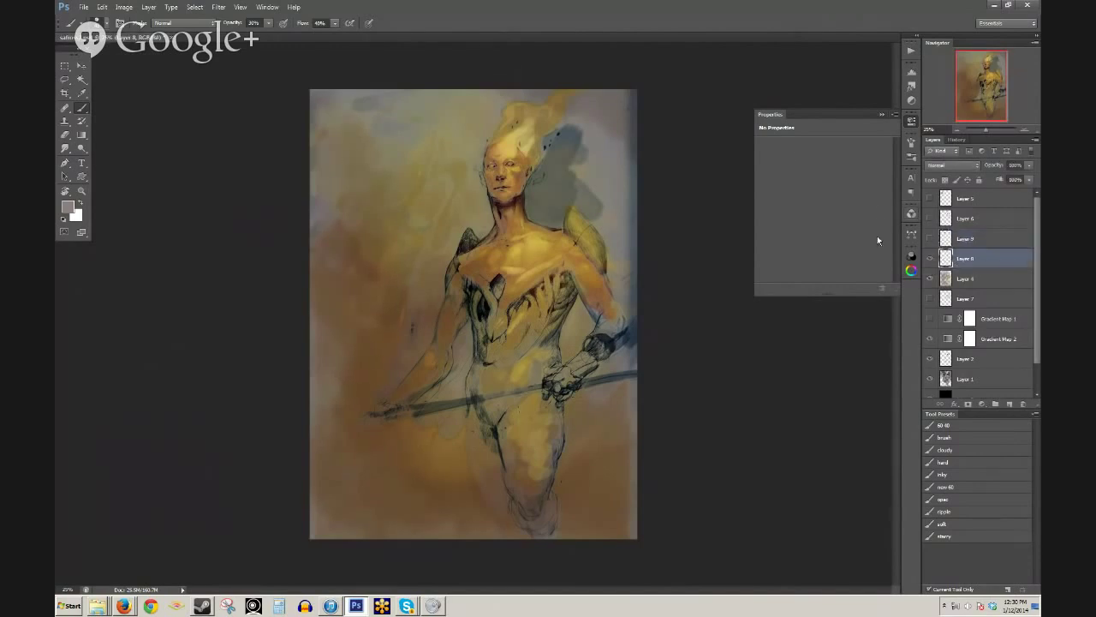
- Deepen the shadow down the side of the neck and beneath the jaw with dark red brush strokes
scroll(541, 234, "up", 1)
left_click(542, 237, "ctrl")
left_click(550, 243, "ctrl")
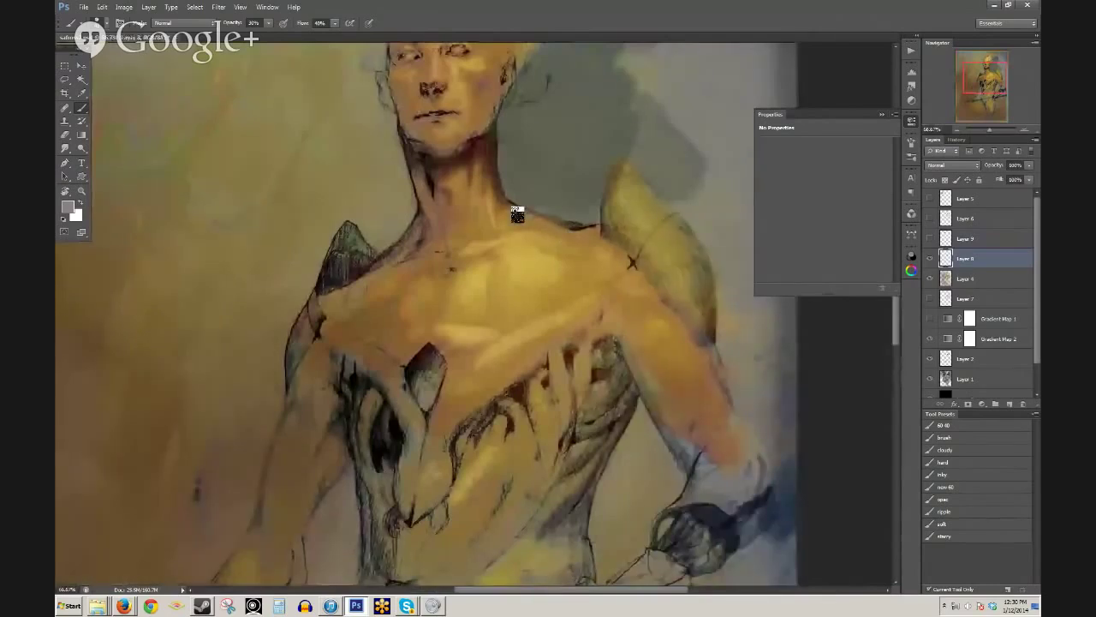
left_click(524, 219, "ctrl")
key("d")
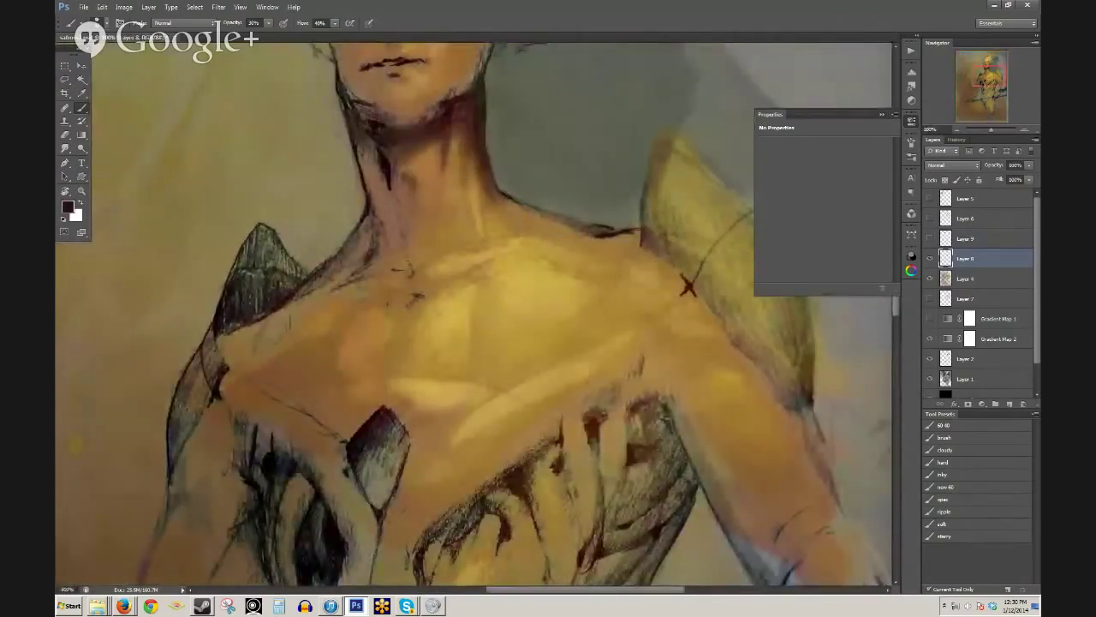
scroll(539, 317, "up", 5)
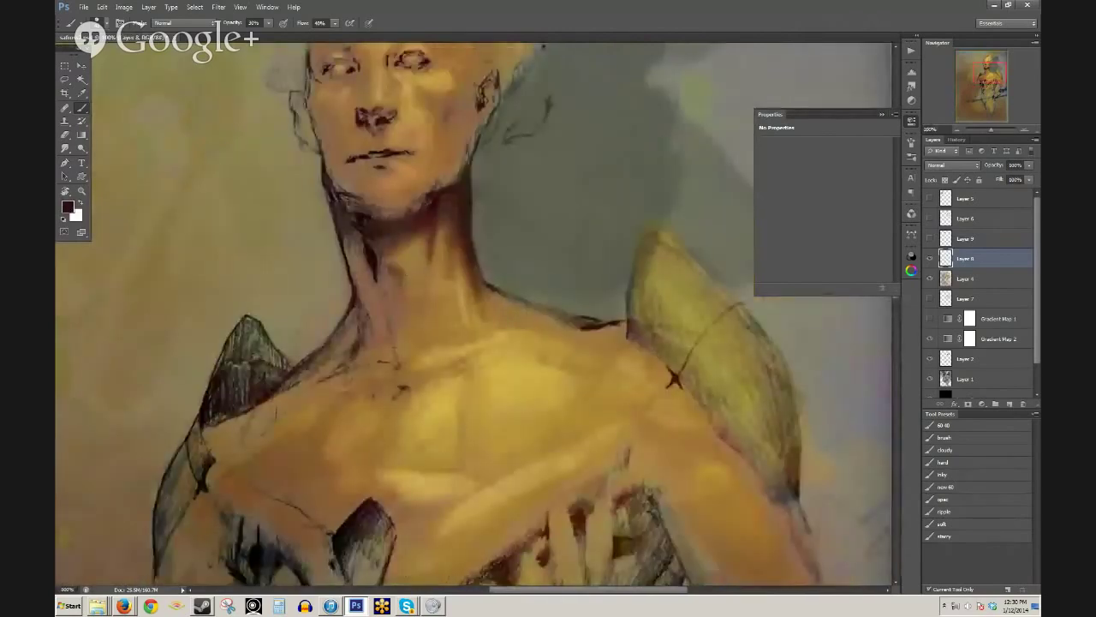
mouse_move(360, 240)
left_mouse_down()
mouse_move(360, 299)
mouse_move(354, 273)
mouse_move(352, 248)
mouse_move(372, 345)
mouse_move(349, 314)
mouse_move(361, 322)
mouse_move(340, 330)
left_mouse_up()
left_click_drag(435, 247, 421, 362)
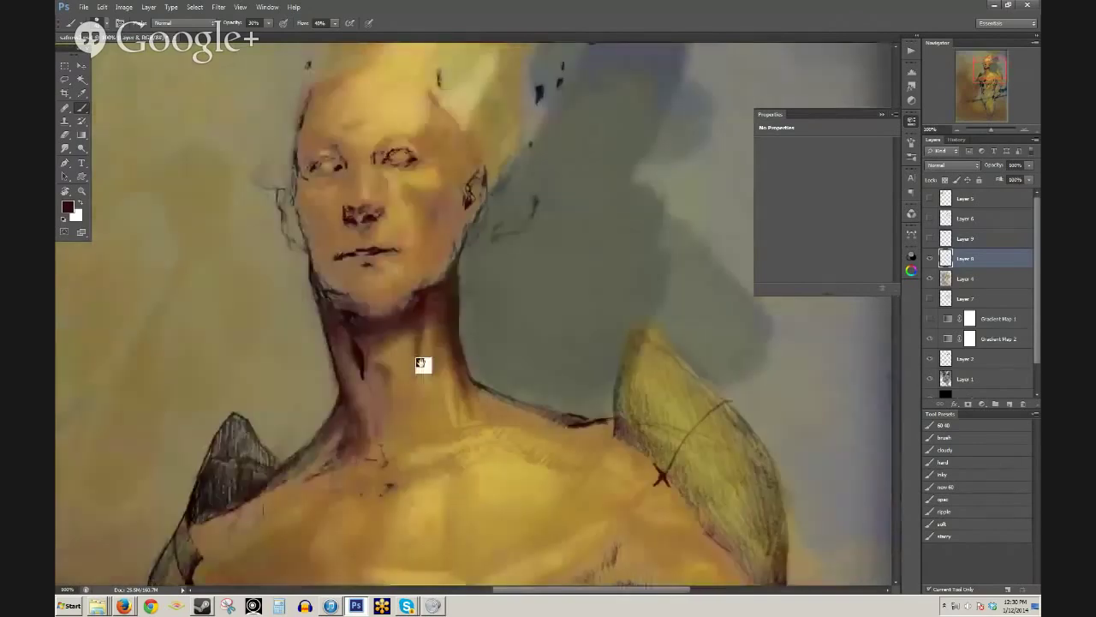
key("4")
mouse_move(341, 302)
left_mouse_down()
mouse_move(380, 313)
mouse_move(427, 292)
mouse_move(359, 316)
left_mouse_up()
key("3")
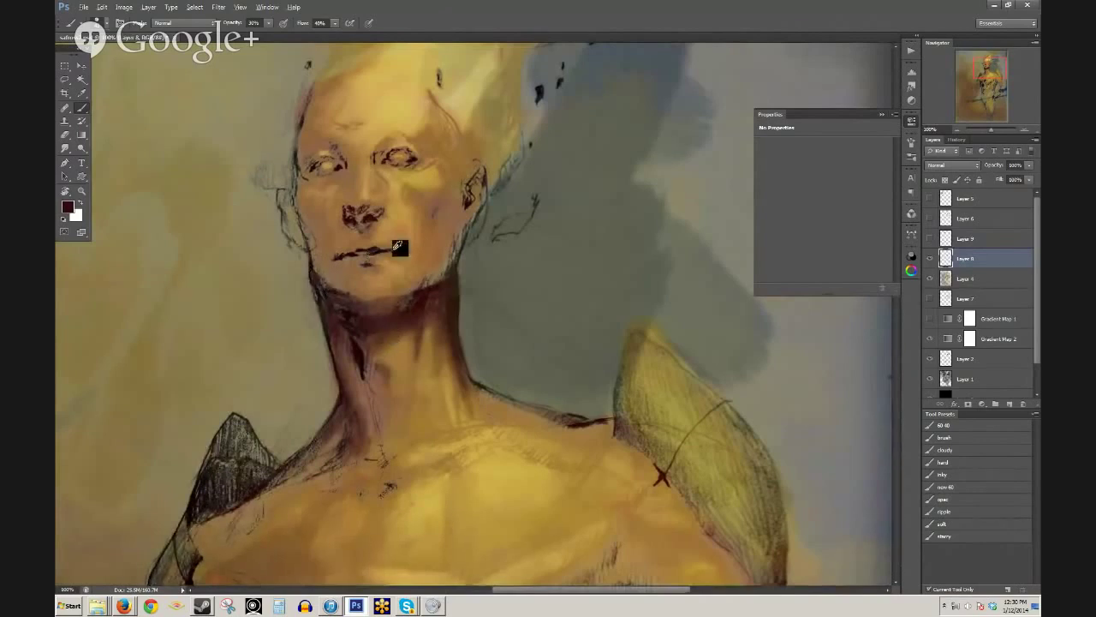
- Block in the outlined ear beside the shaded cheek with dark brown at 60% opacity
key("6")
mouse_move(290, 220)
left_mouse_down()
mouse_move(307, 243)
mouse_move(307, 215)
mouse_move(315, 254)
mouse_move(315, 230)
mouse_move(343, 286)
left_mouse_up()
key("3")
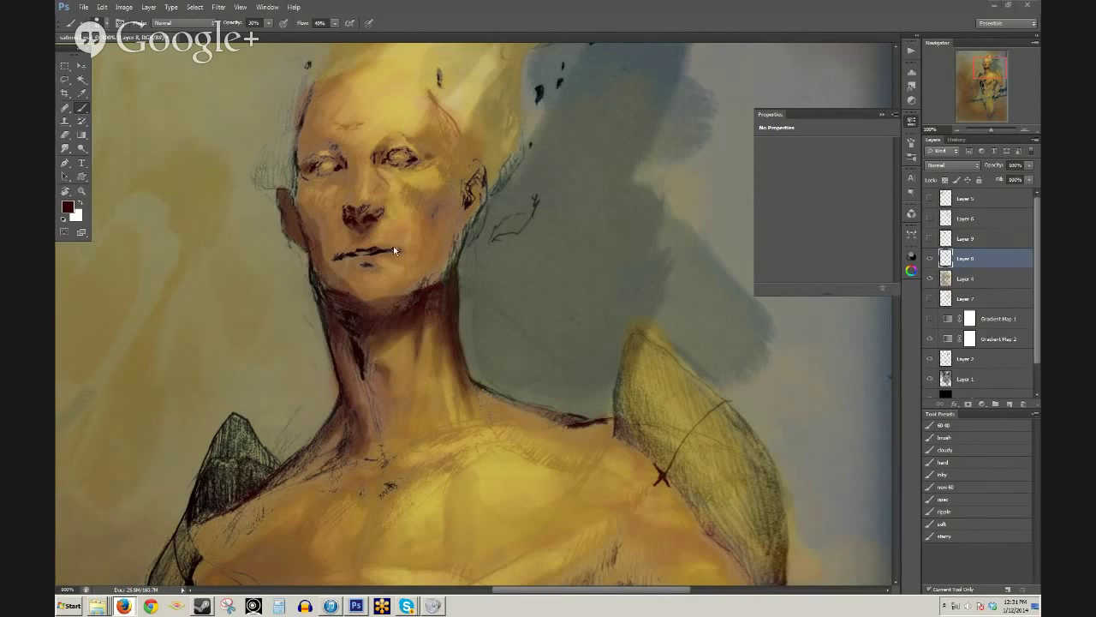
- Refine the shadow edge along the jaw and under the chin with sampled dark red and brown at 40% opacity
left_click(355, 292, "alt")
left_click(360, 297, "alt")
left_click(428, 290, "alt")
key("4")
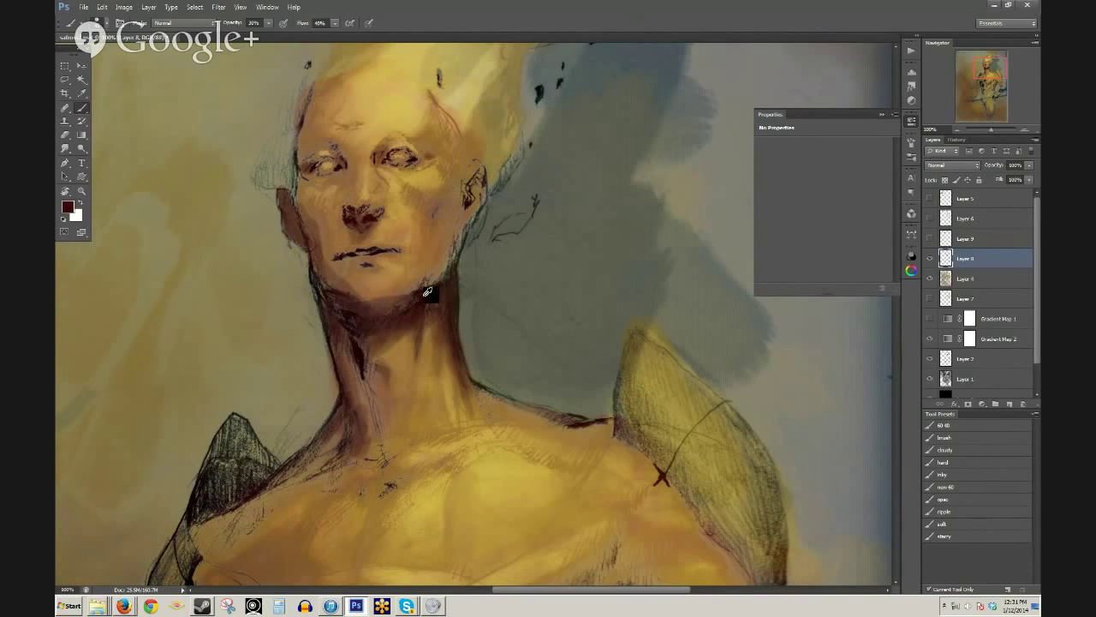
left_click_drag(414, 293, 448, 270)
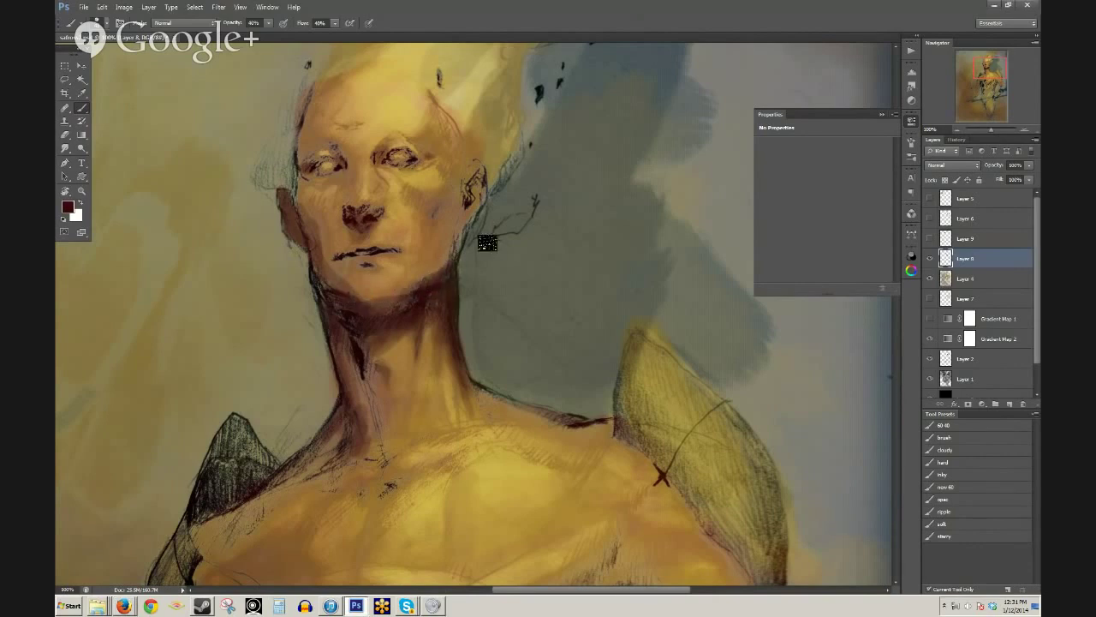
left_click(491, 283, "alt")
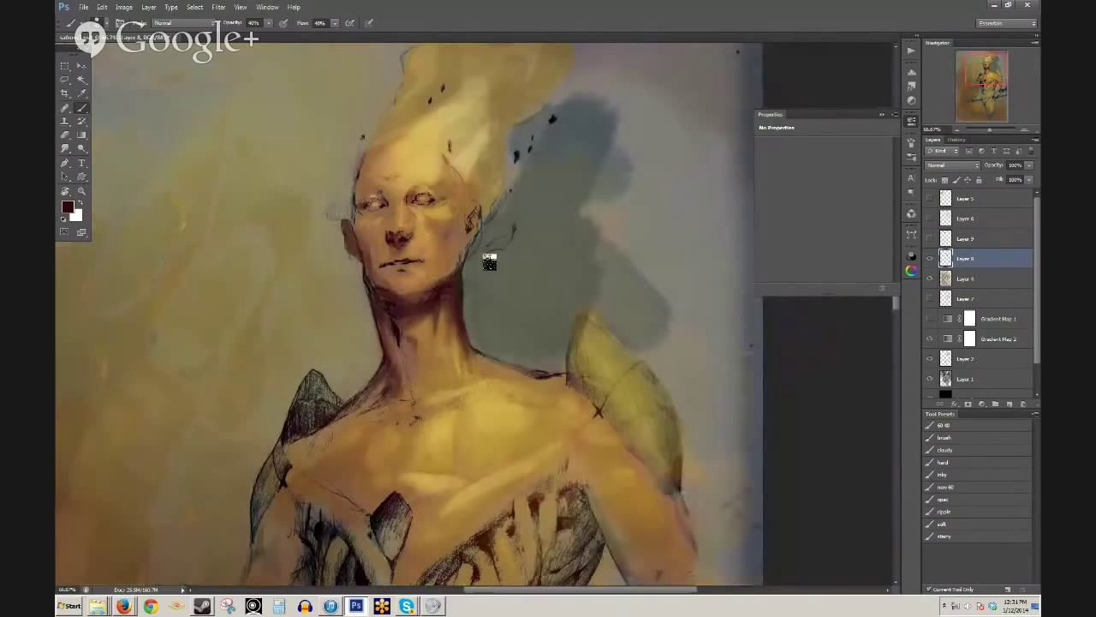
left_click(447, 282, "ctrl")
left_click(365, 281, "alt")
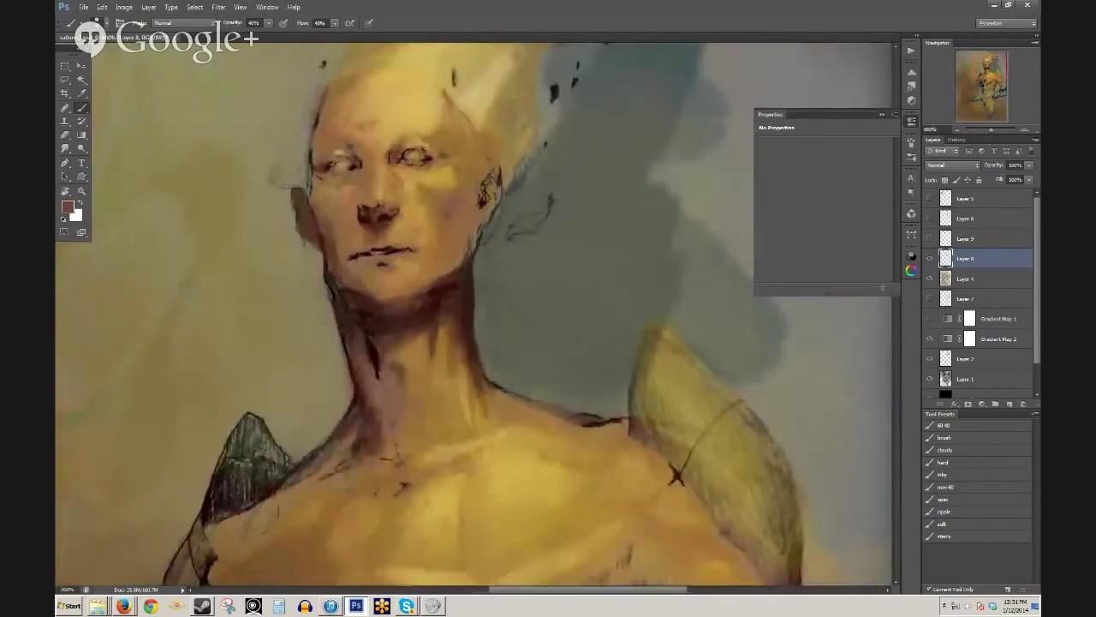
left_click(374, 323, "alt")
left_click(438, 311, "alt")
- Review the whole figure and switch to Firefox to examine the finished DeviantArt painting Af as a reference
scroll(402, 311, "down", 3)
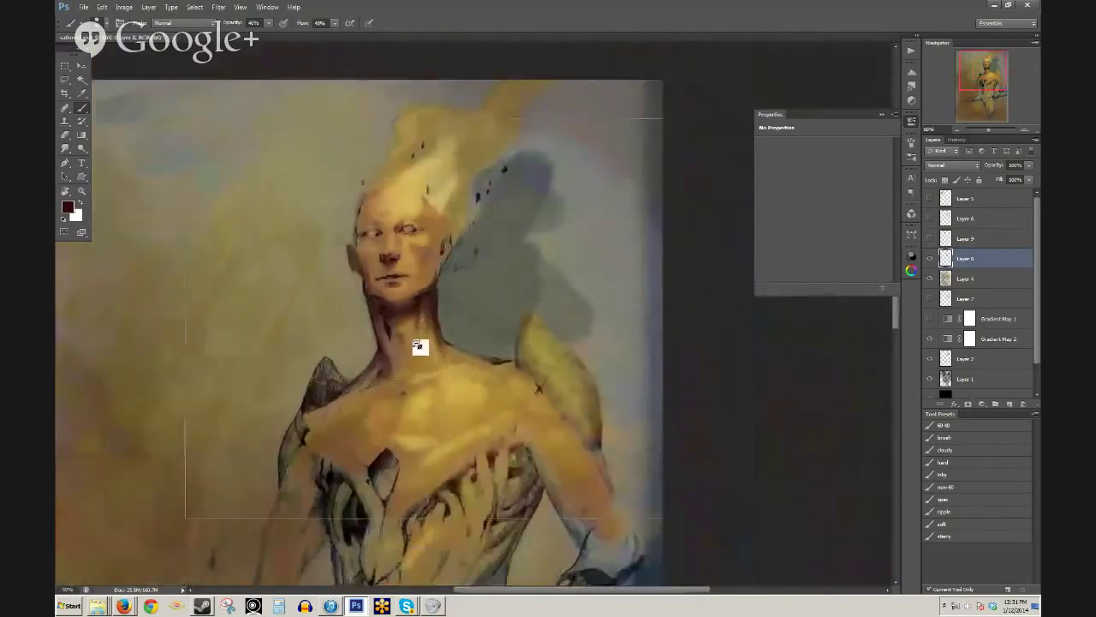
left_click(418, 346, "alt")
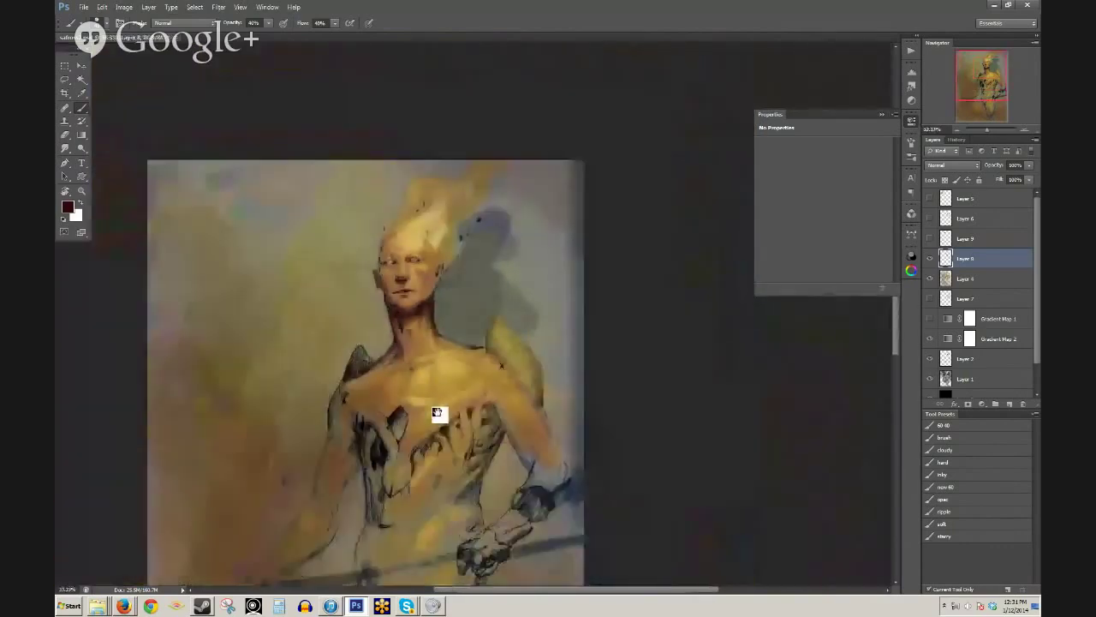
left_click_drag(440, 415, 436, 237)
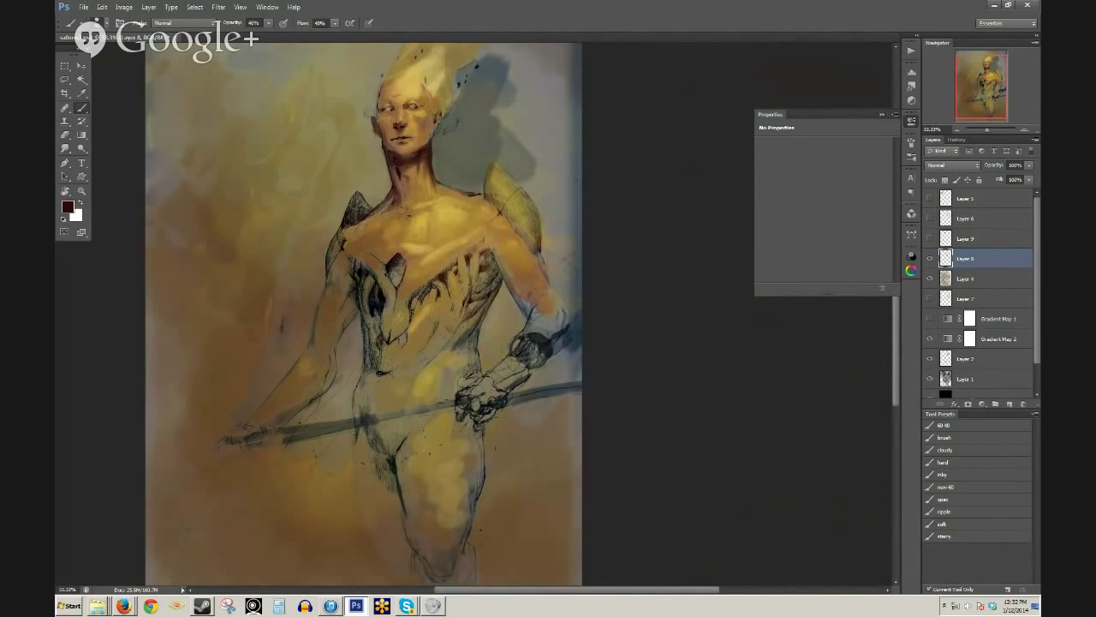
left_click(124, 606)
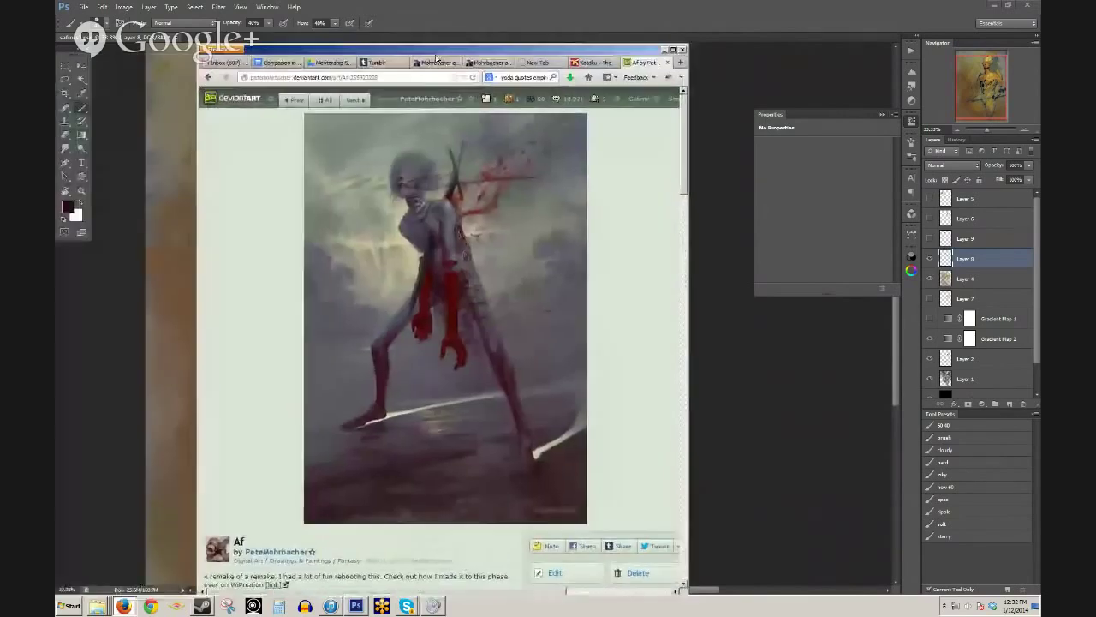
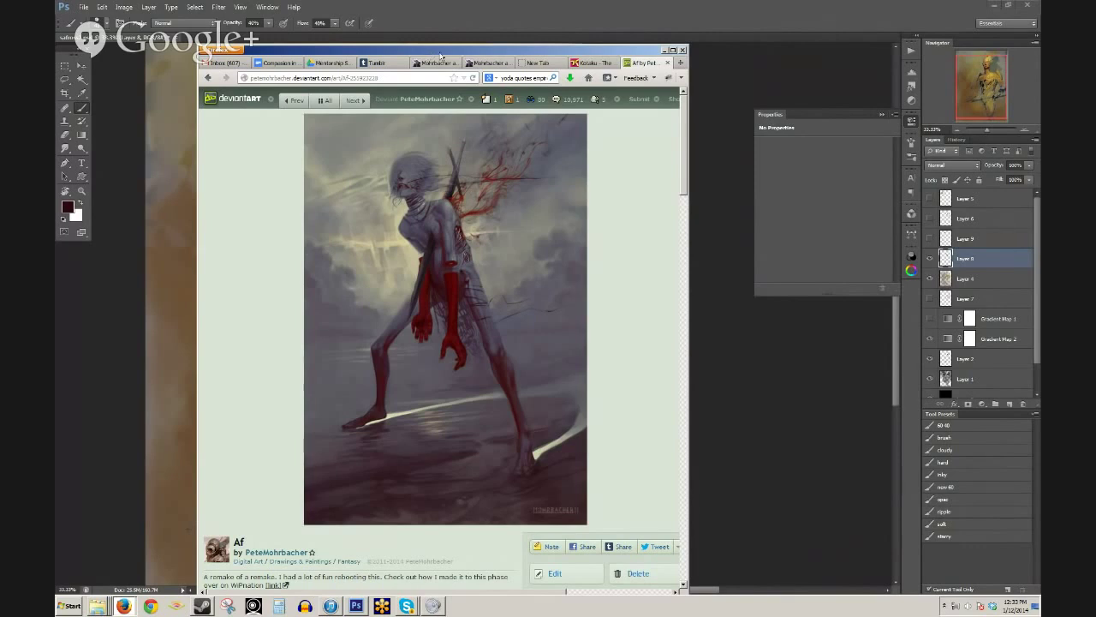
left_click_drag(440, 56, 444, 55)
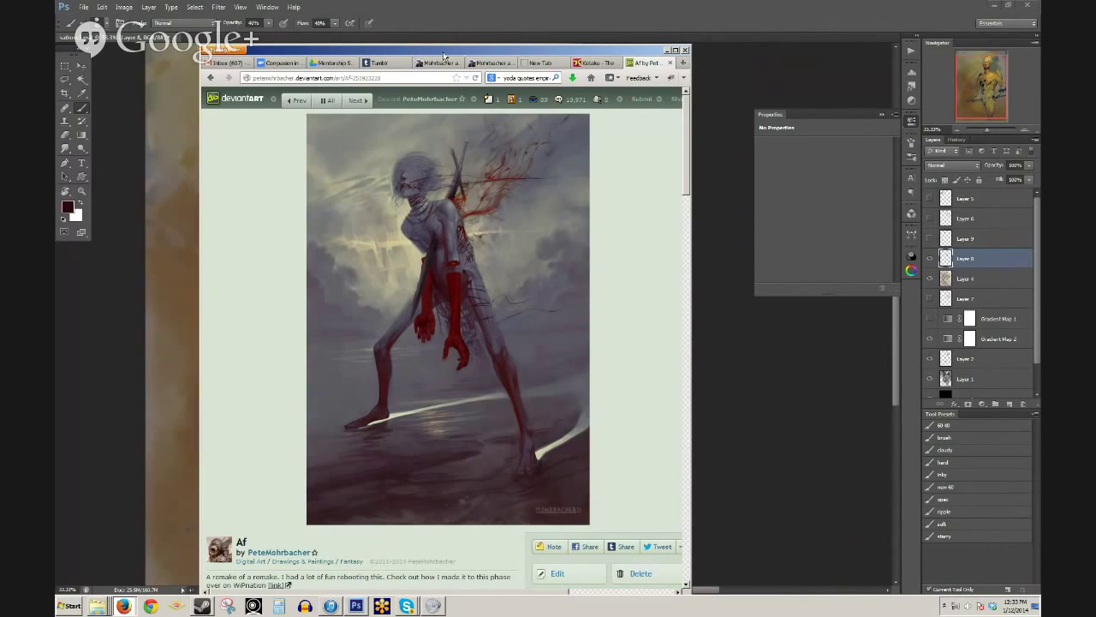
left_click_drag(444, 56, 54, 56)
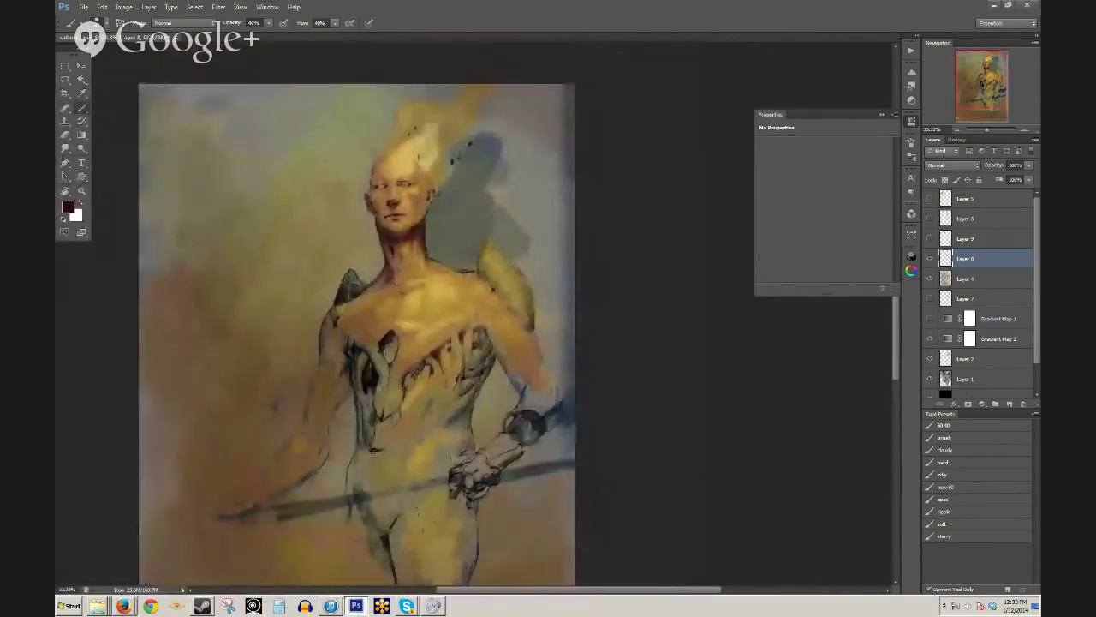
- Fill the pointed cavity in the middle of the chest with dark red at 90% opacity
scroll(440, 293, "up", 1)
key("9")
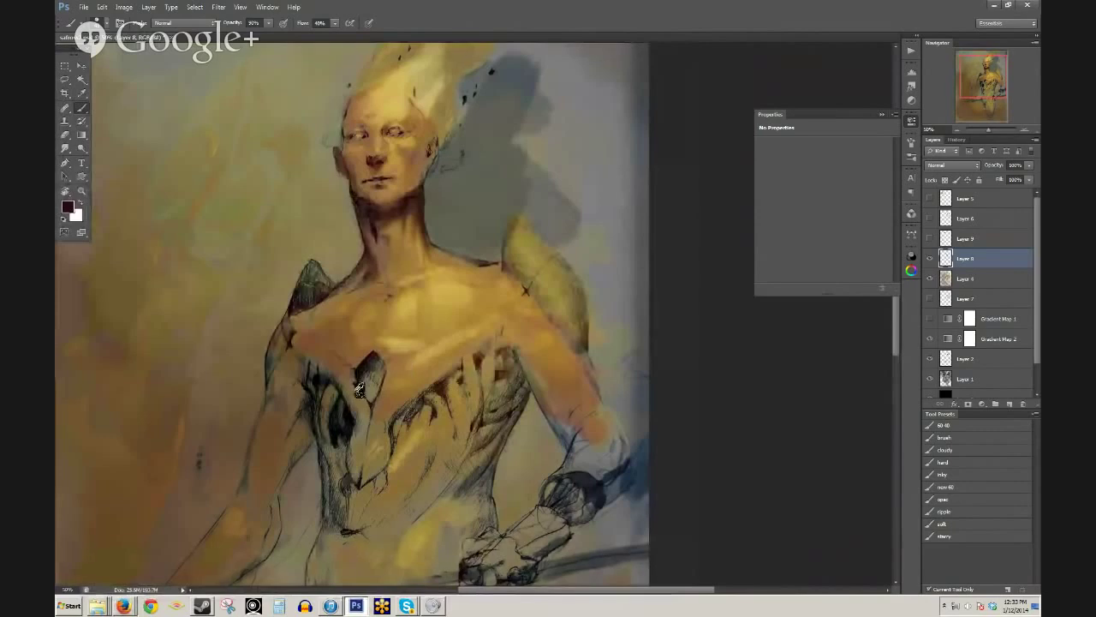
mouse_move(360, 390)
left_mouse_down()
mouse_move(380, 378)
mouse_move(376, 363)
mouse_move(370, 392)
left_mouse_up()
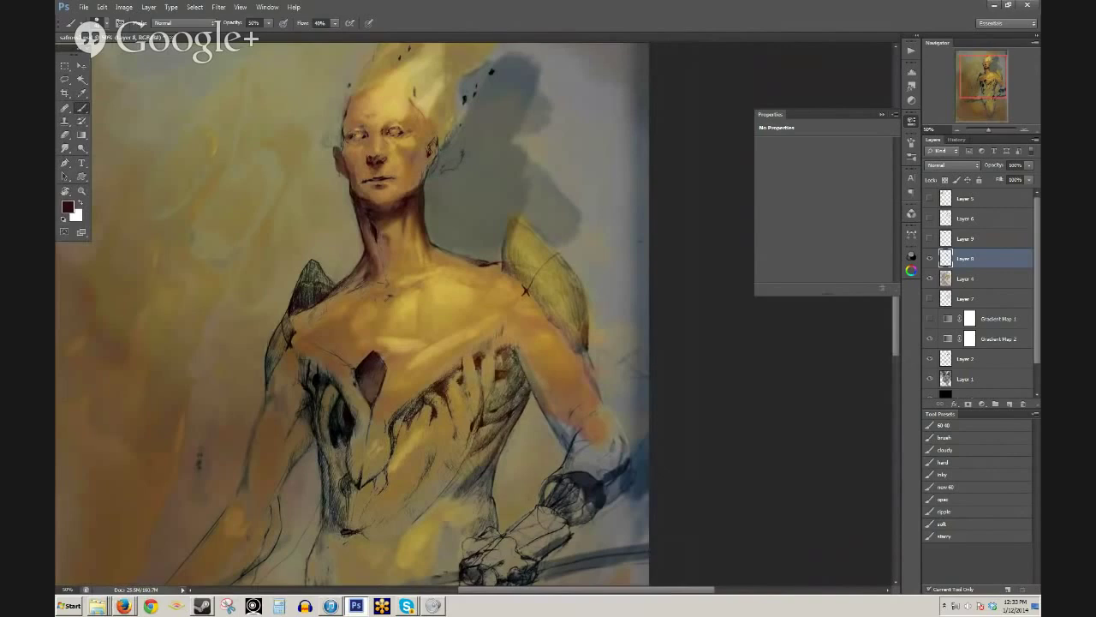
scroll(368, 152, "up", 1)
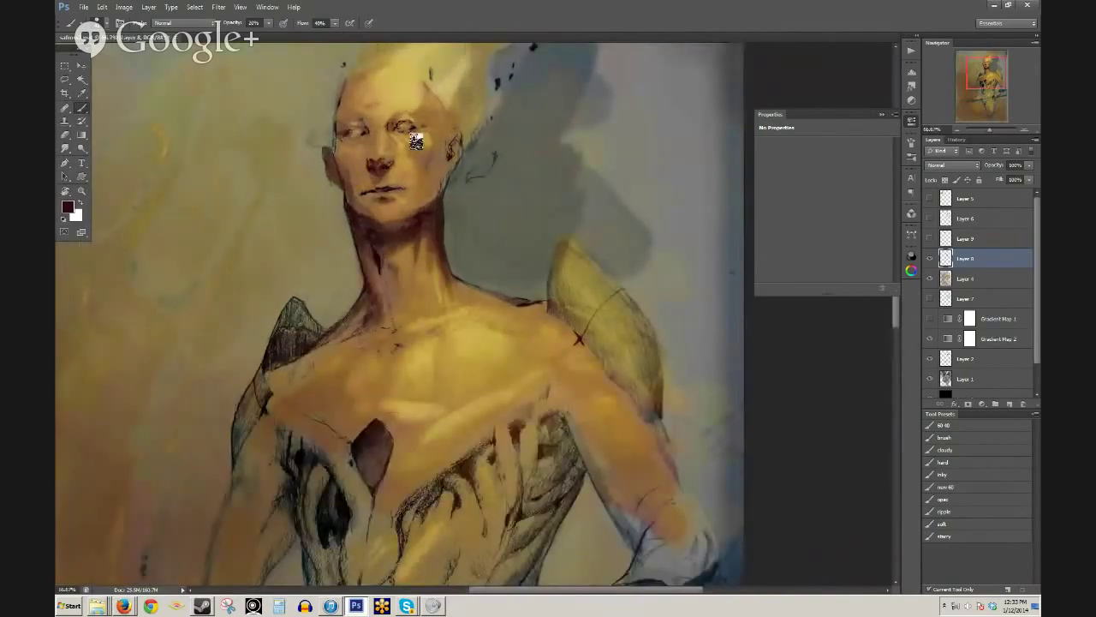
- Brighten both eyes with small strokes of pure white and undo the stray last stroke
key("d")
key("x")
scroll(411, 158, "up", 1)
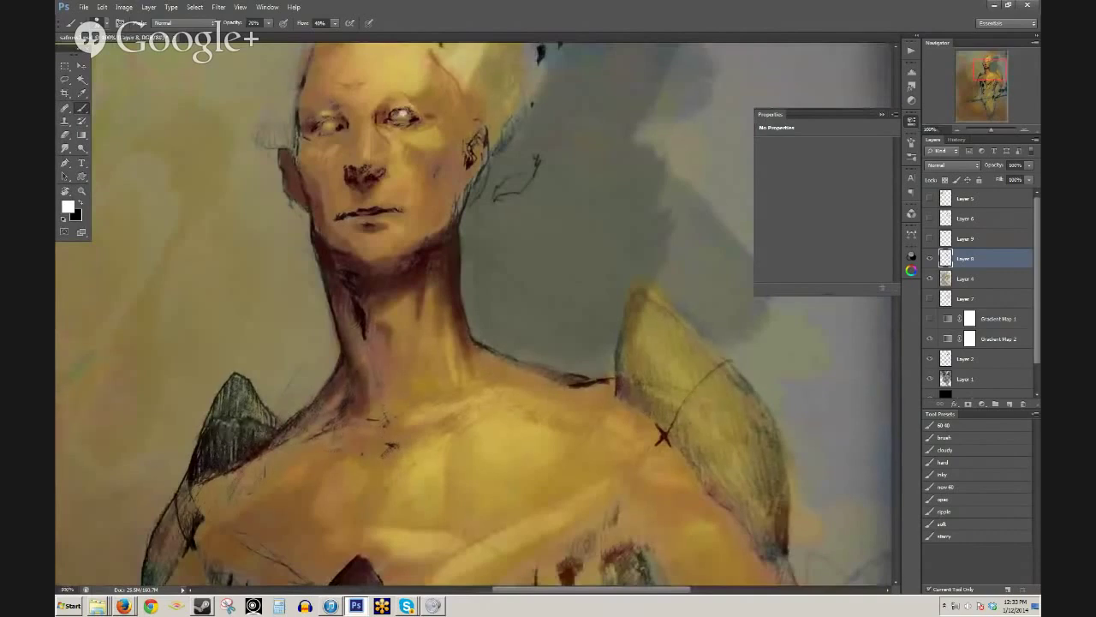
left_click(396, 115)
left_click_drag(399, 115, 401, 116)
mouse_move(403, 109)
left_mouse_down()
mouse_move(426, 184)
mouse_move(402, 221)
left_mouse_up()
key("ctrl+z")
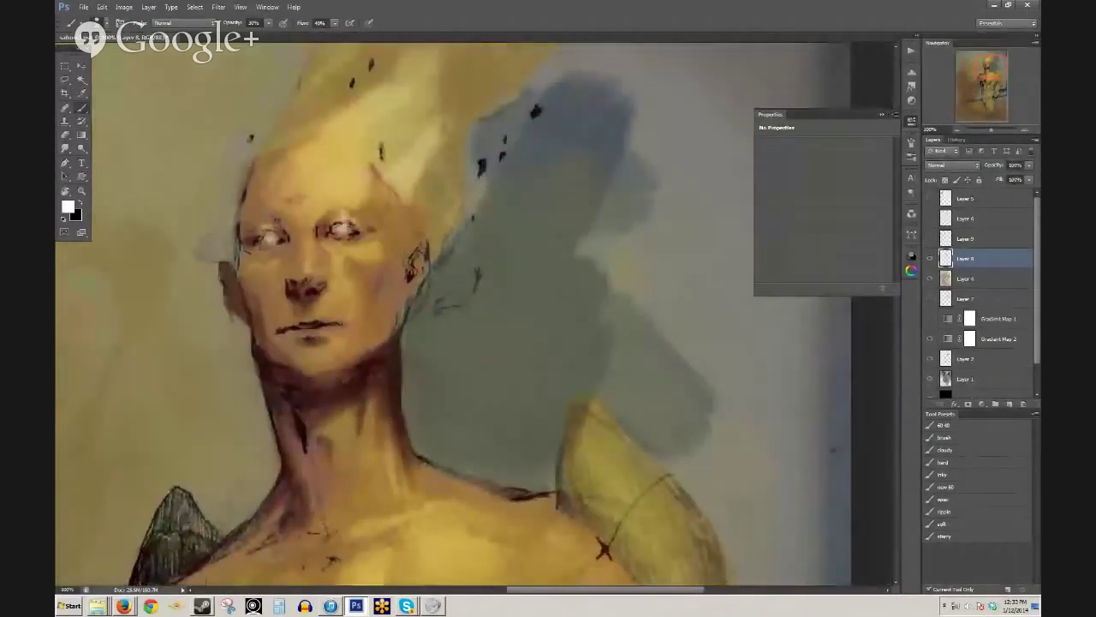
- Add a white highlight along the bridge of the nose at 30% opacity
left_click(404, 177, "alt")
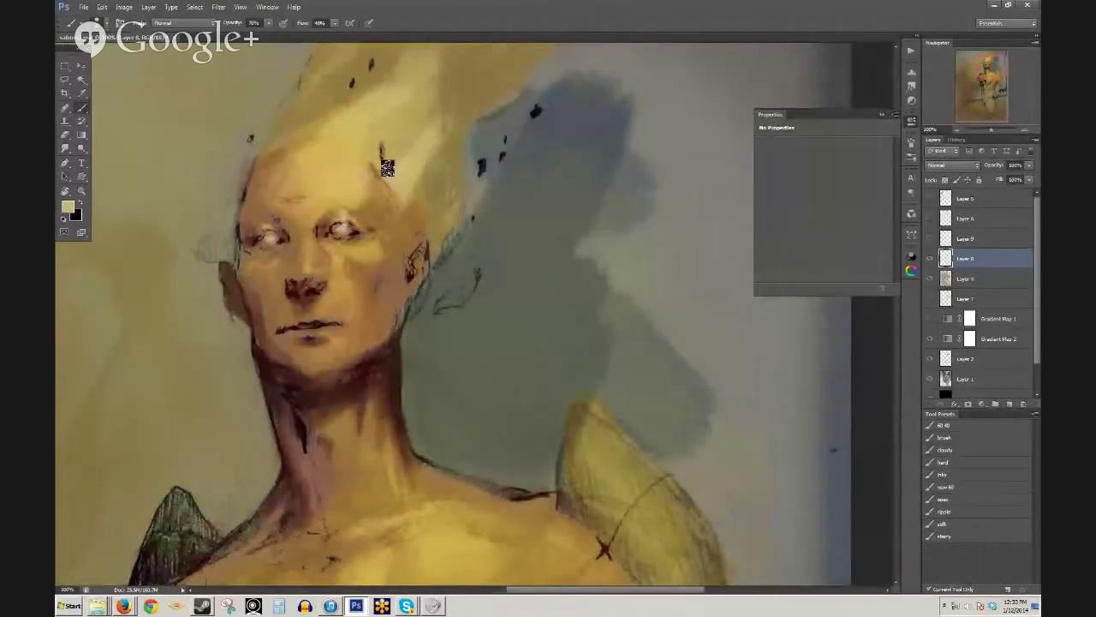
key("d")
key("x")
key("3")
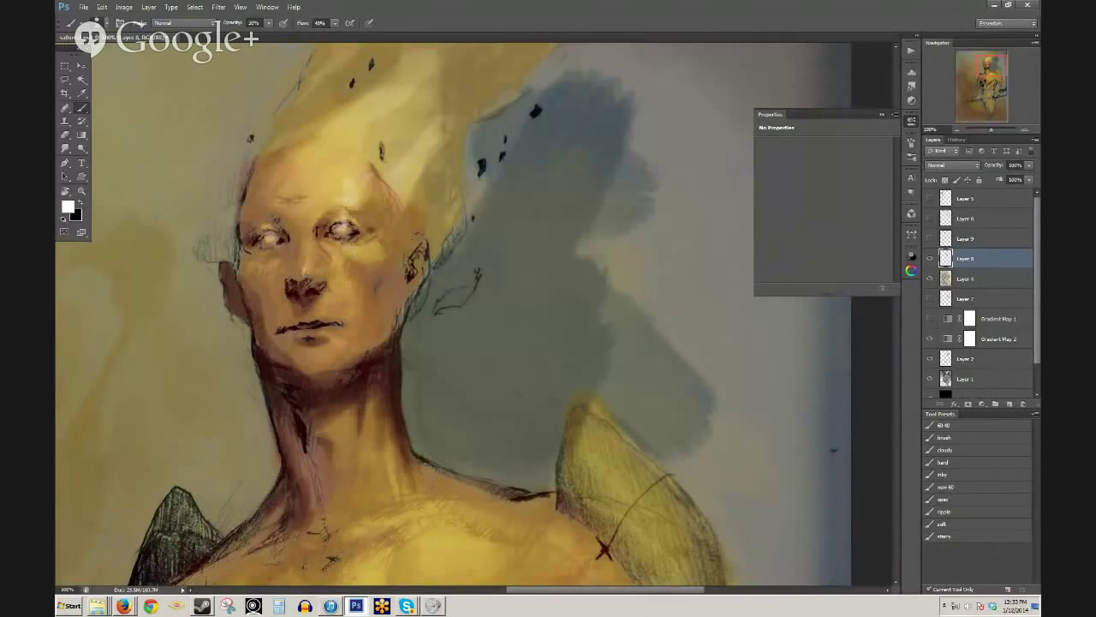
left_click_drag(304, 271, 303, 250)
- Refine the temple edge and the lit cheek with sampled ochre and skin tones, varying the opacity down to 20%
left_click(372, 247, "alt")
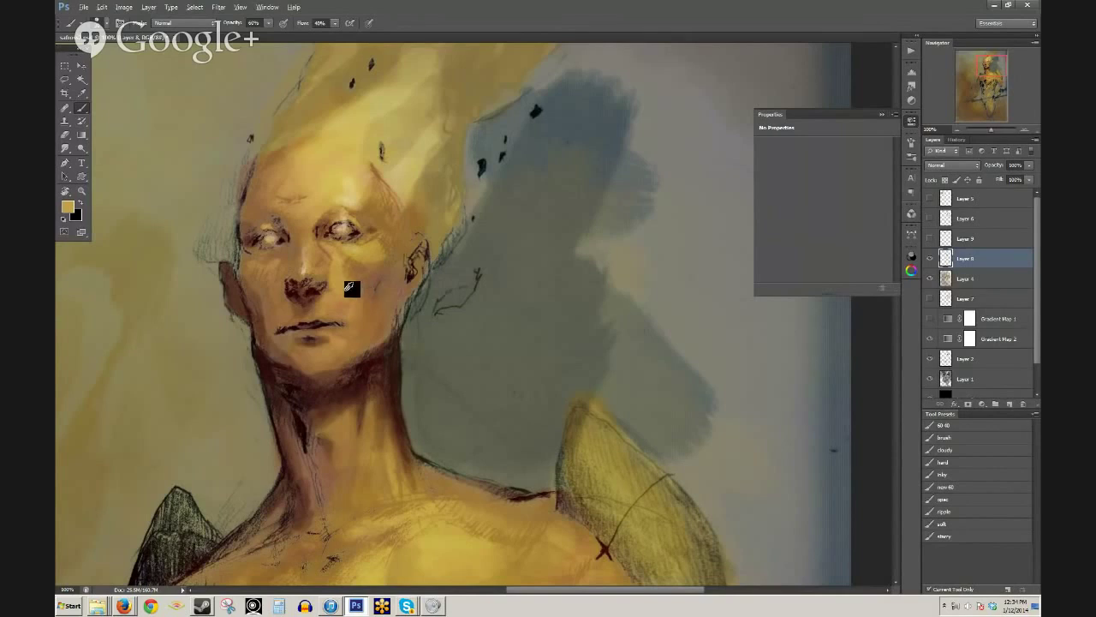
key("4")
left_click(394, 221, "alt")
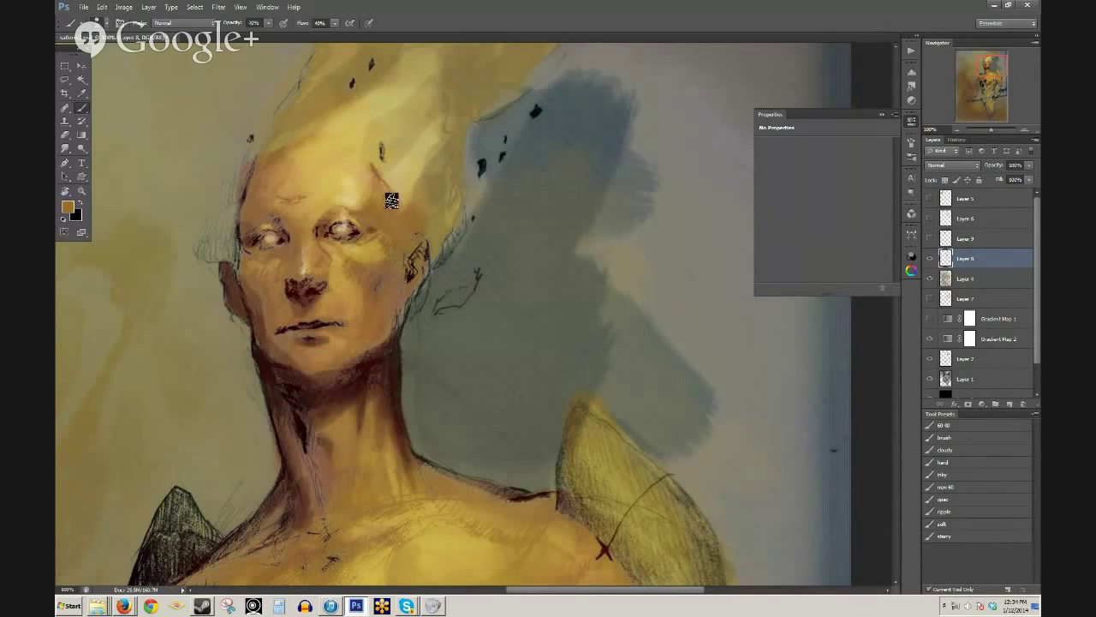
key("7")
key("2")
left_click(350, 273, "alt")
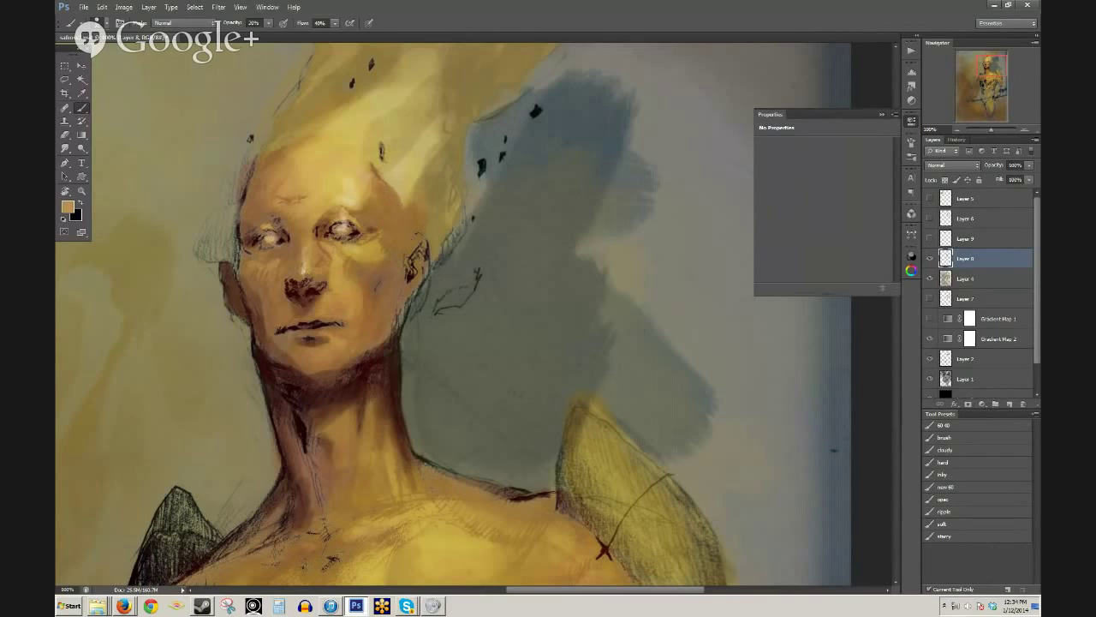
left_click(372, 299, "alt")
left_click(367, 321, "alt")
- Rework the jaw edge below the lit ear with sampled browns at 40% and 50% opacity
key("4")
left_click_drag(385, 386, 397, 339)
left_click(312, 327, "alt")
key("5")
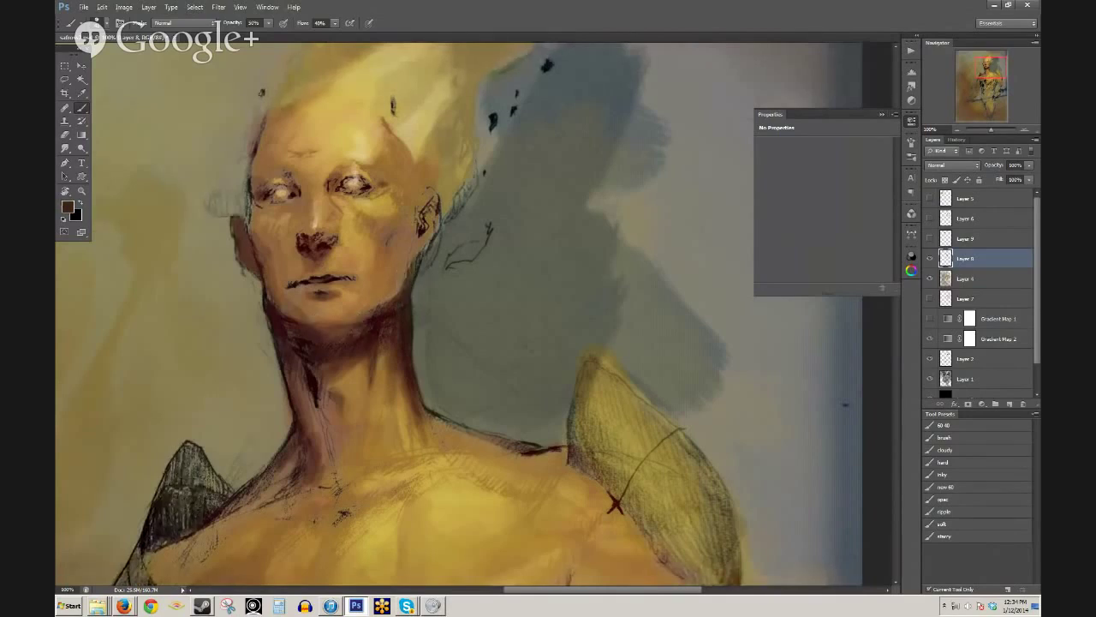
left_click(412, 269, "alt")
left_click_drag(414, 265, 401, 311)
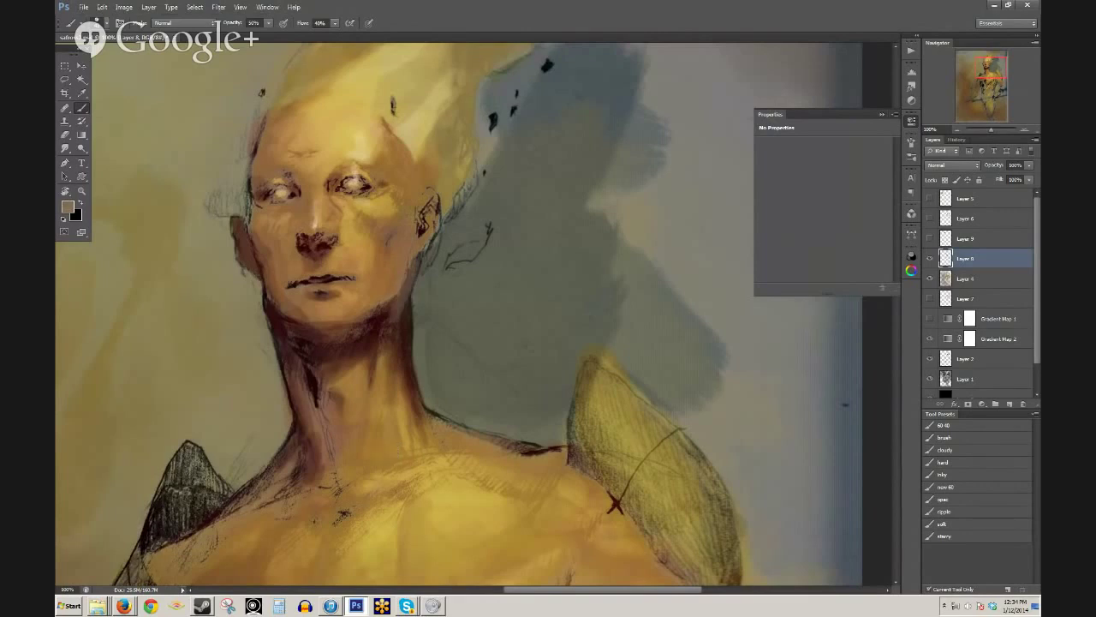
- Deepen the shadow under the chin and along the side of the neck with sampled browns at 40% opacity
left_click(386, 271, "alt")
key("4")
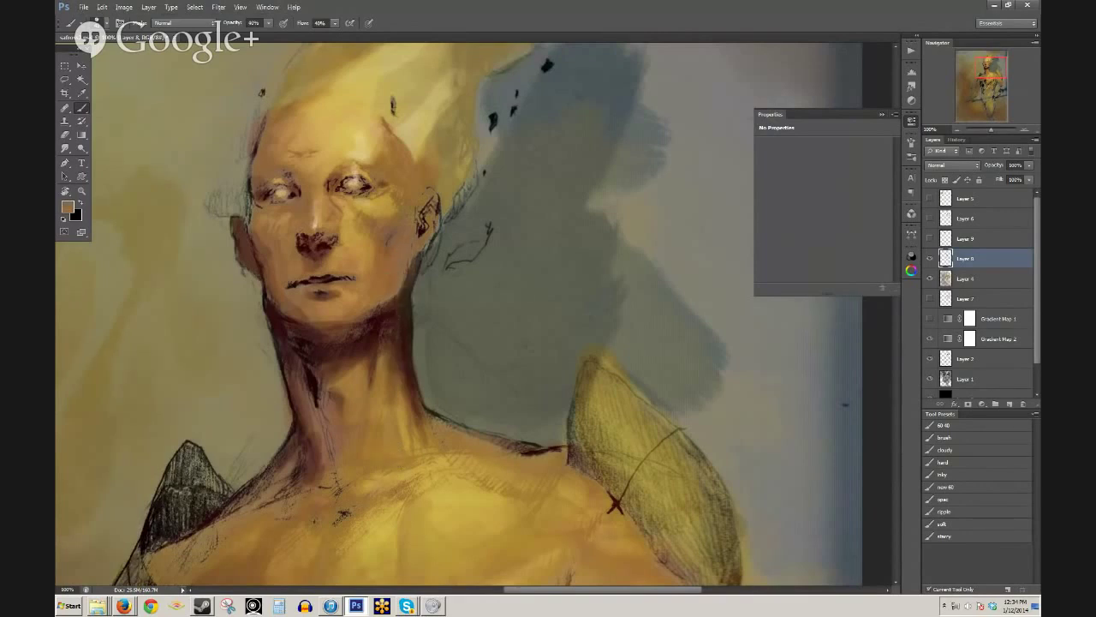
mouse_move(382, 332)
left_mouse_down()
mouse_move(372, 395)
mouse_move(386, 370)
left_mouse_up()
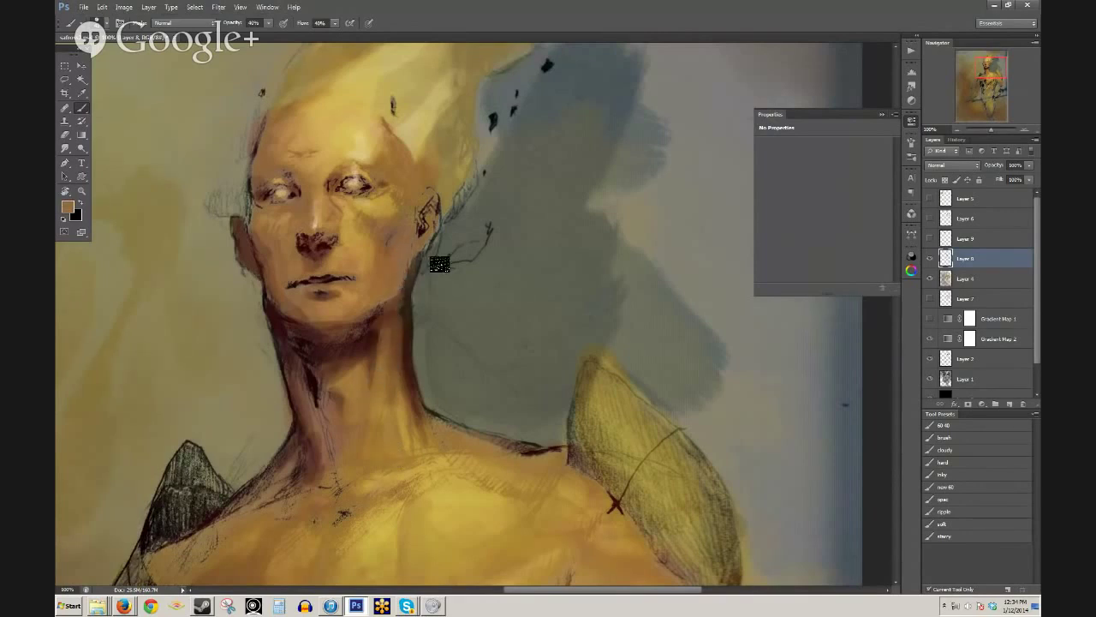
left_click(391, 324, "alt")
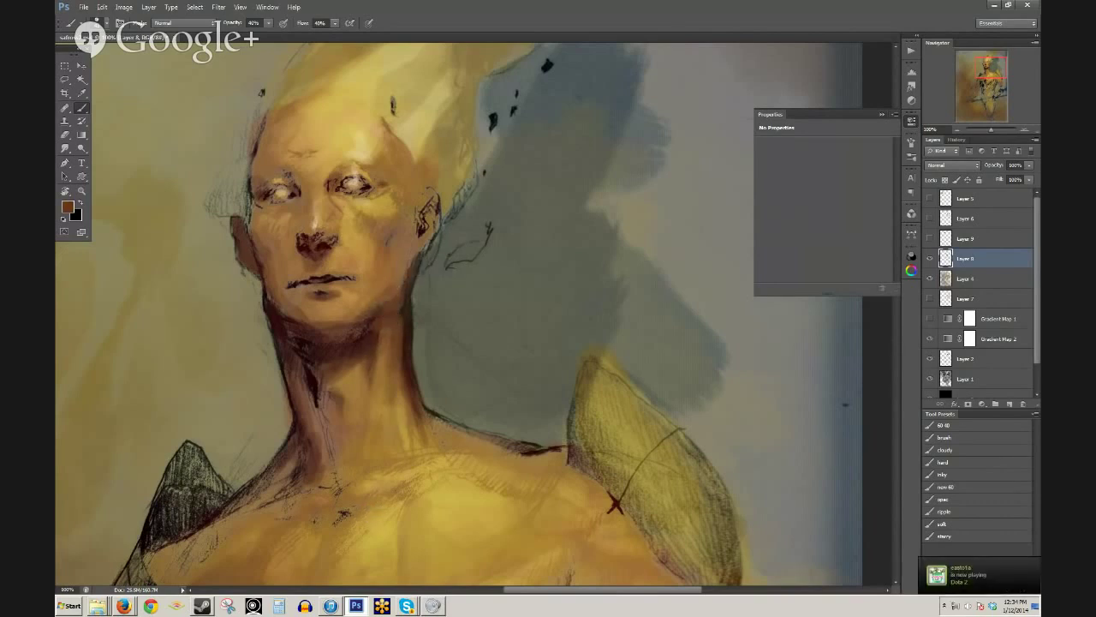
left_click(367, 337, "alt")
left_click(515, 331, "alt")
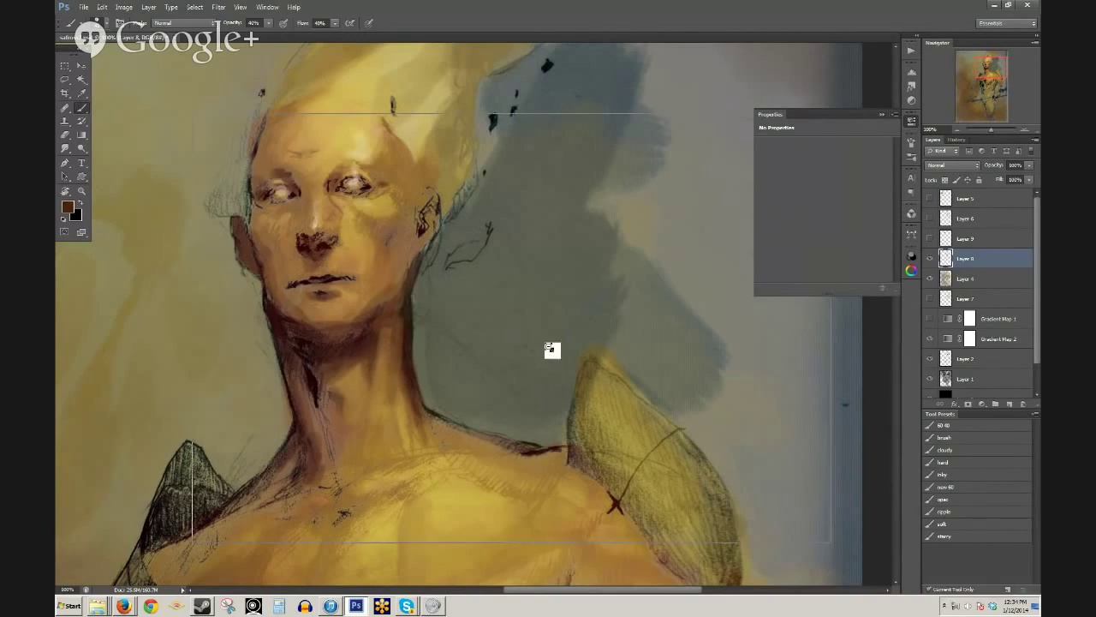
left_click_drag(531, 395, 532, 314)
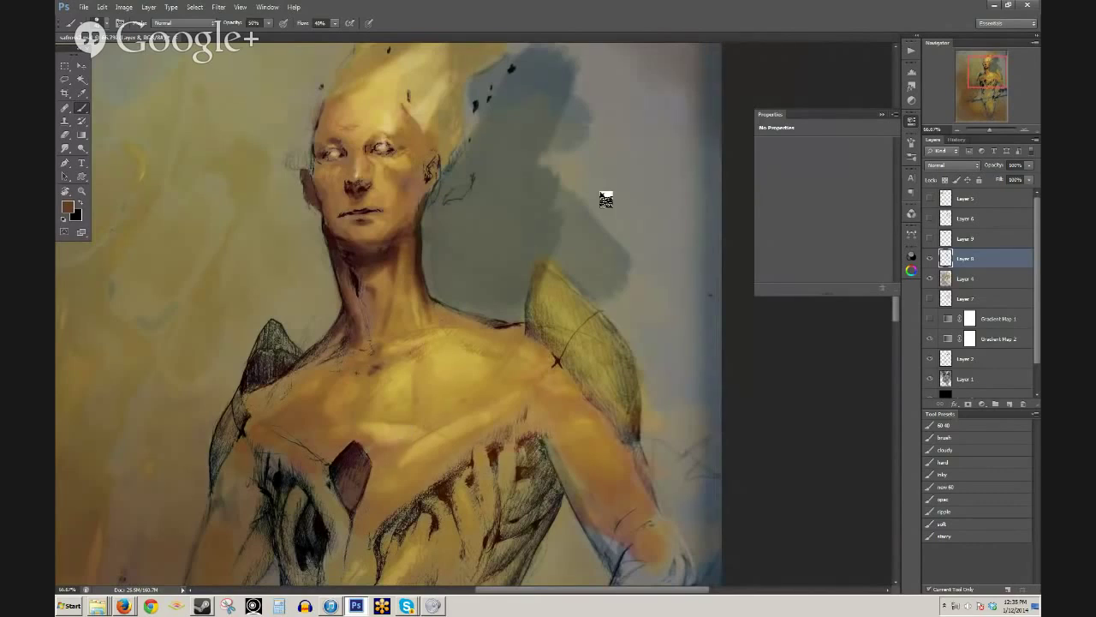
- Touch up the neck and the lit ear with sampled dark red and ochre at 40% opacity
key("4")
left_click(397, 243, "alt")
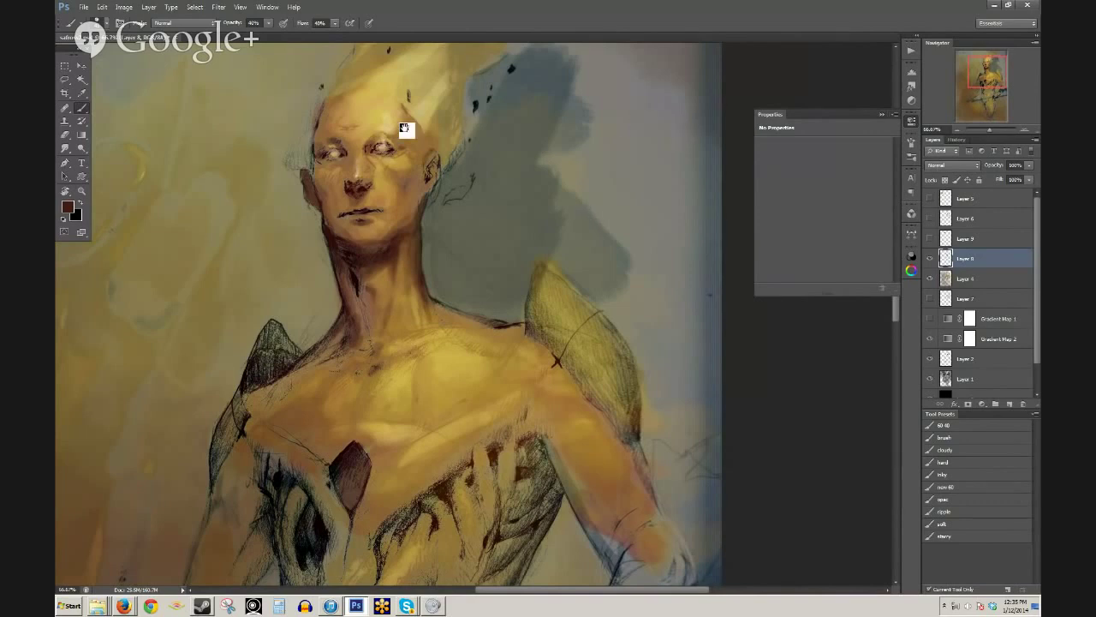
left_click_drag(404, 127, 390, 174)
left_click(390, 174, "alt")
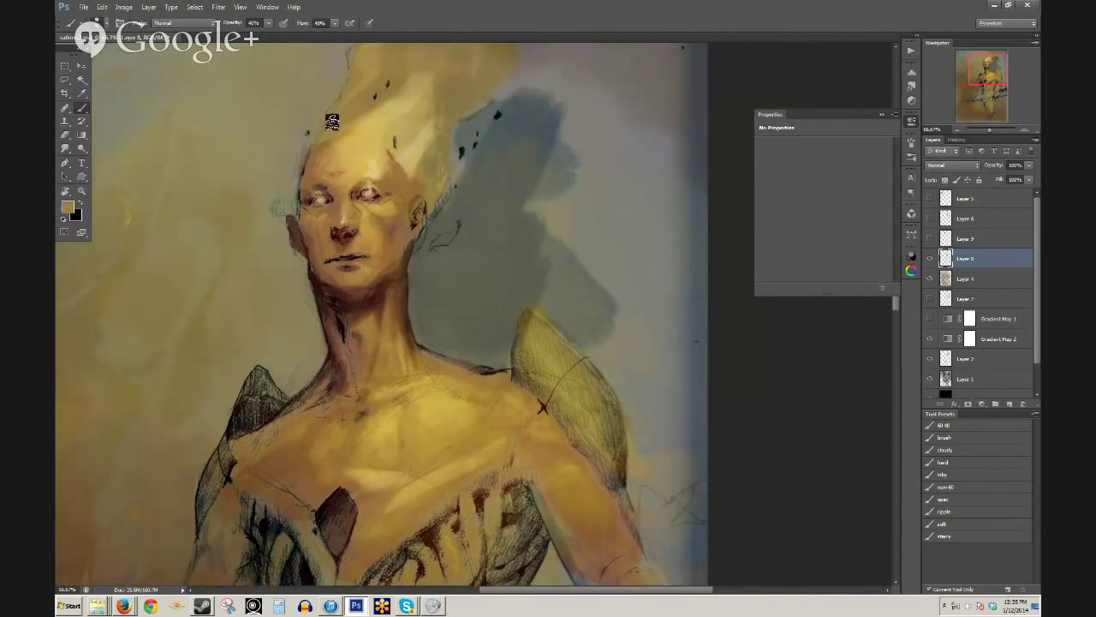
left_click_drag(425, 234, 617, 279)
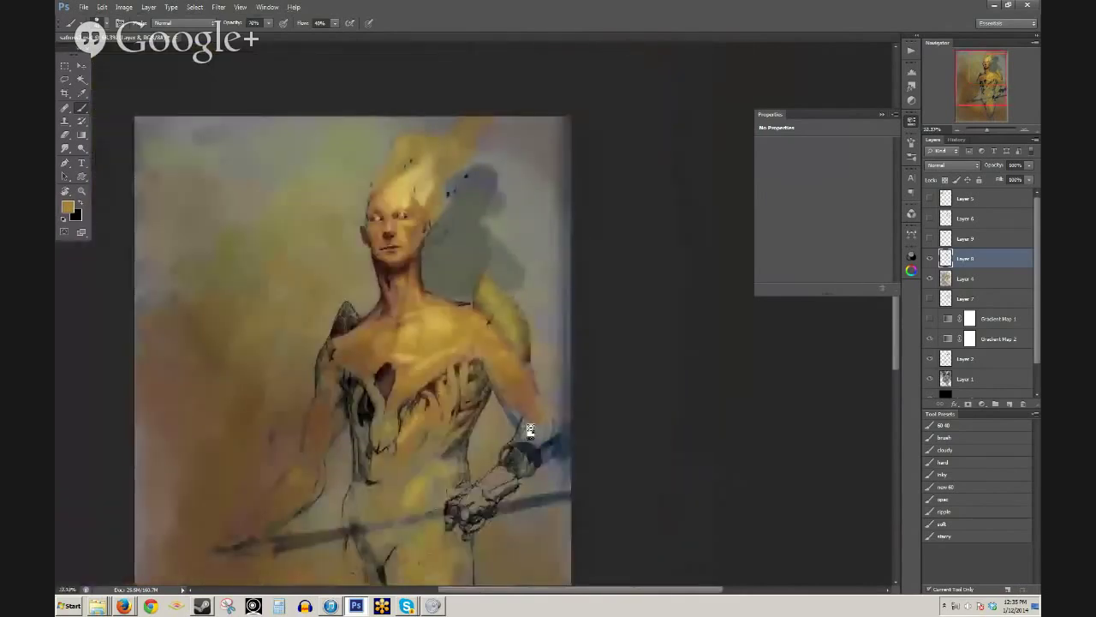
- Review the whole figure and block in a darker patch in the background beside the shaded ear at 30% opacity
left_click_drag(529, 430, 509, 326)
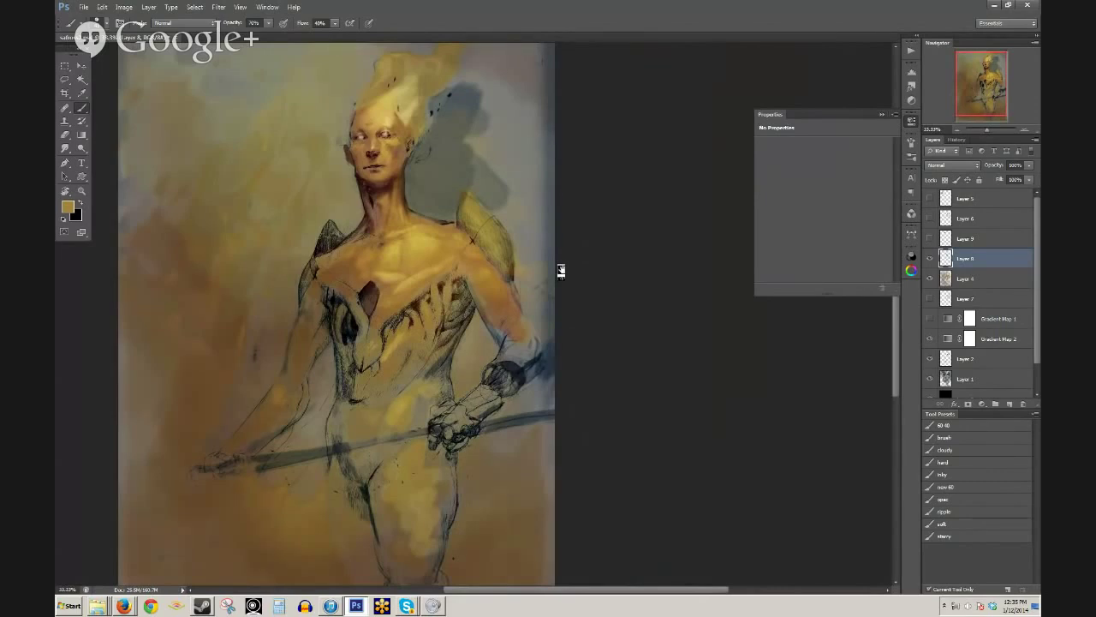
key("ctrl+t")
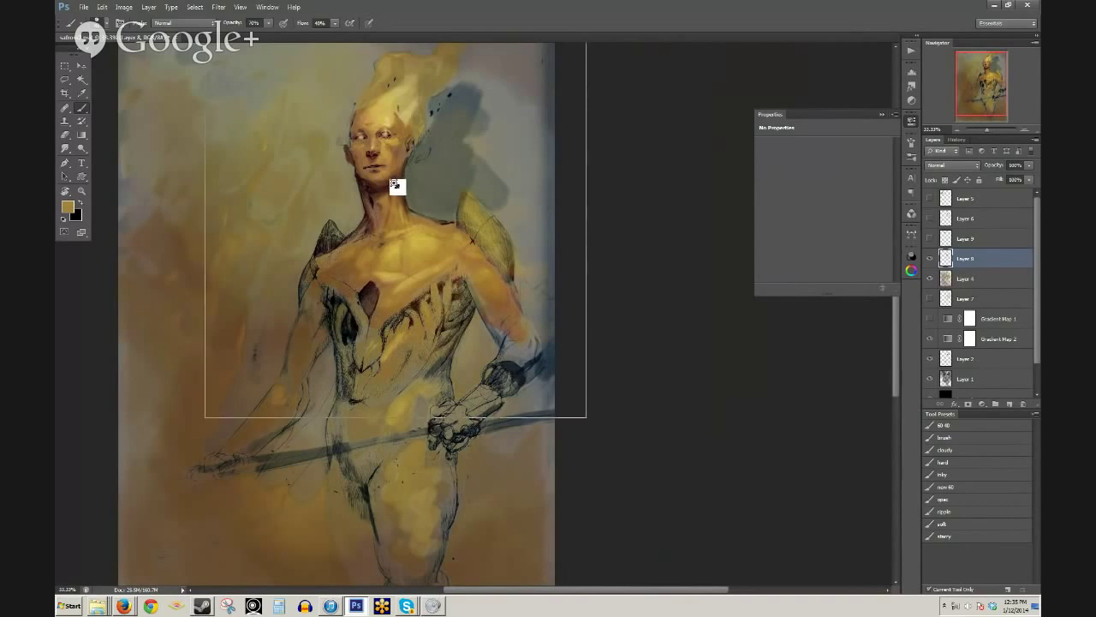
scroll(397, 186, "up", 1)
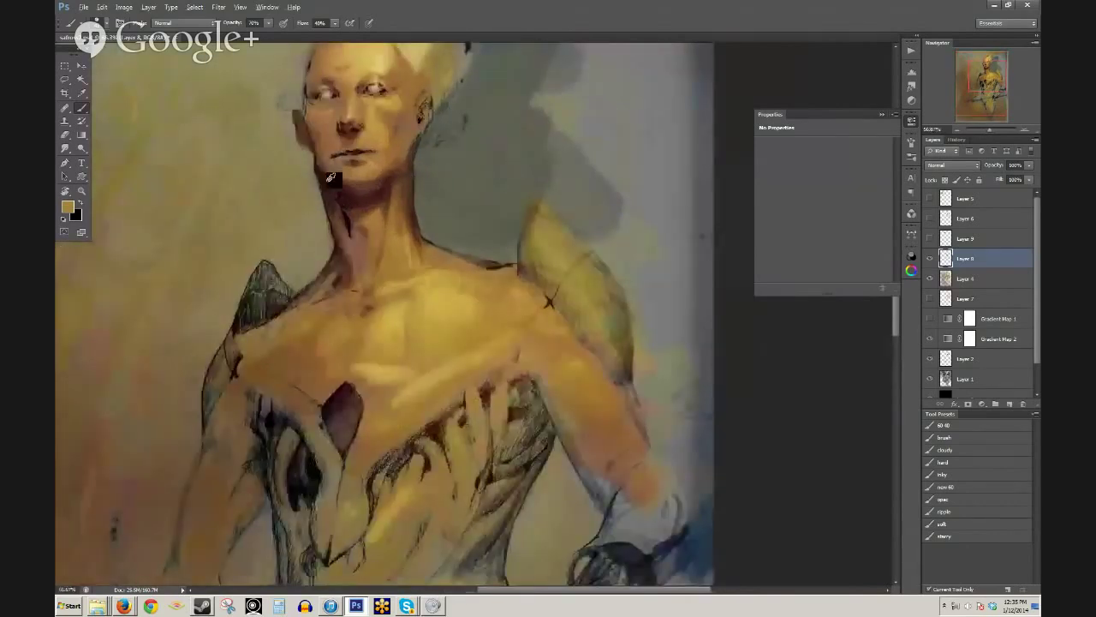
left_click(328, 181, "alt")
key("3")
mouse_move(280, 100)
left_mouse_down()
mouse_move(303, 98)
mouse_move(301, 113)
left_mouse_up()
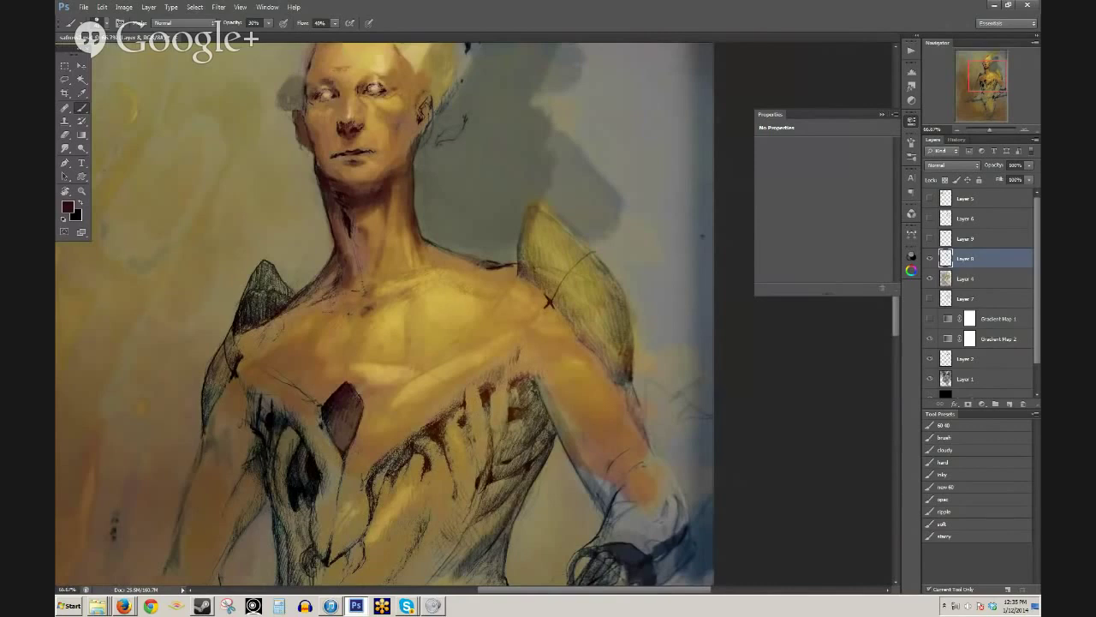
- Look over the torso and examine the current brush's tip shape settings
left_click_drag(344, 419, 334, 338)
left_click(368, 365, "alt")
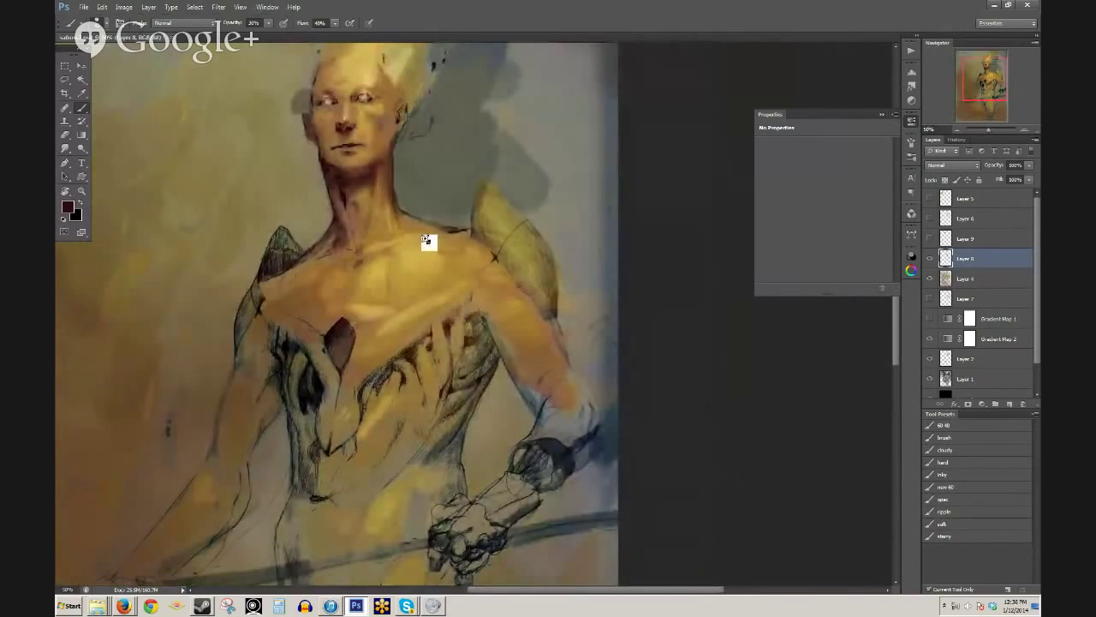
left_click(411, 285)
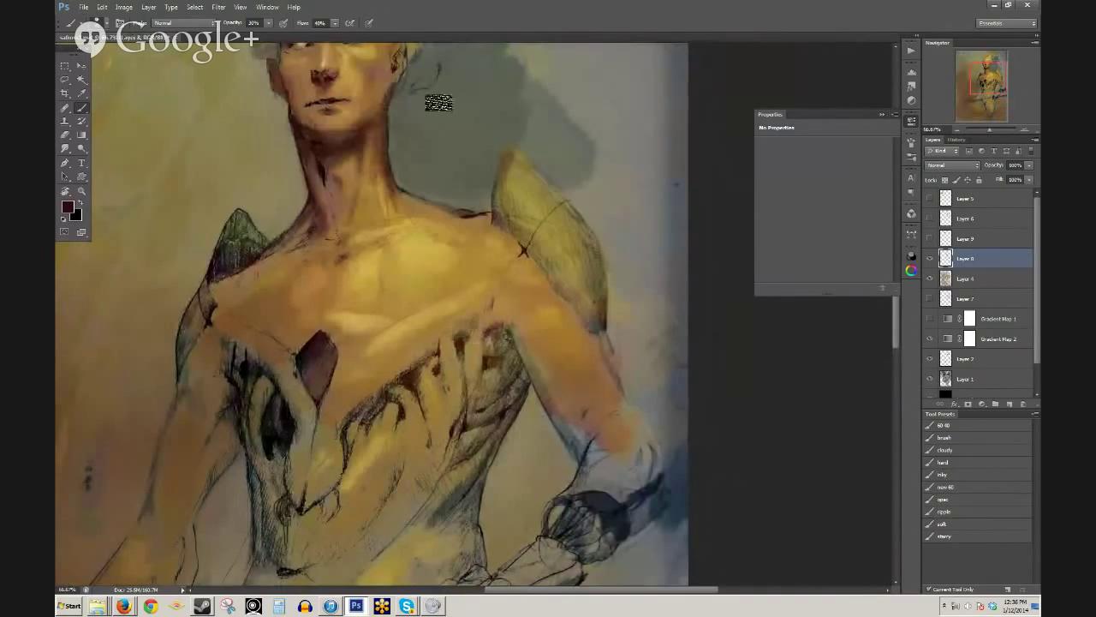
left_click_drag(466, 167, 417, 252)
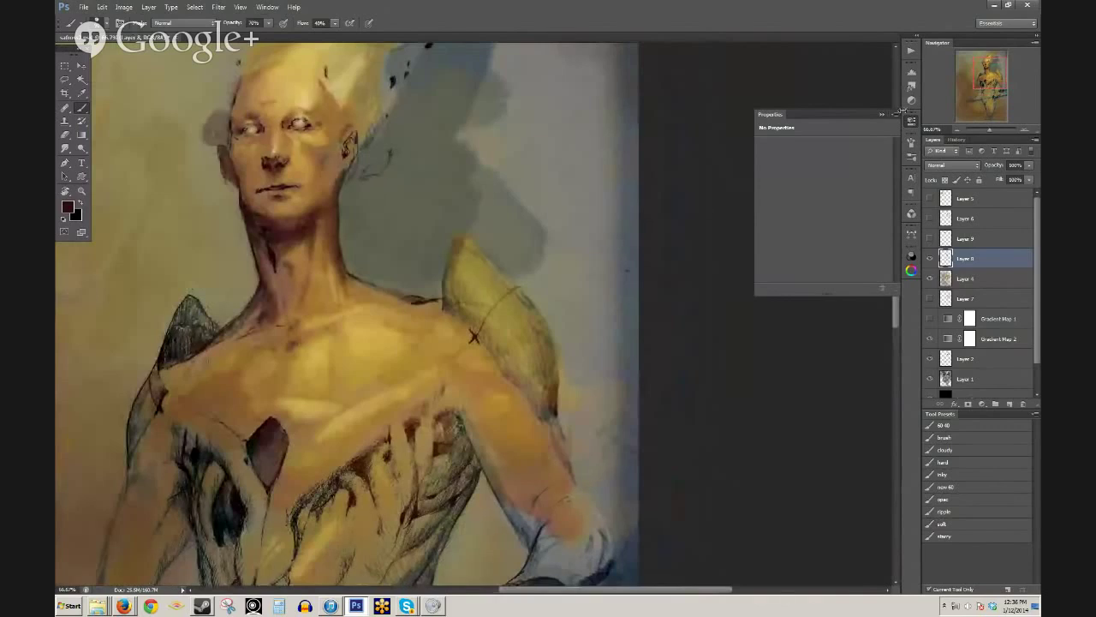
left_click(913, 155)
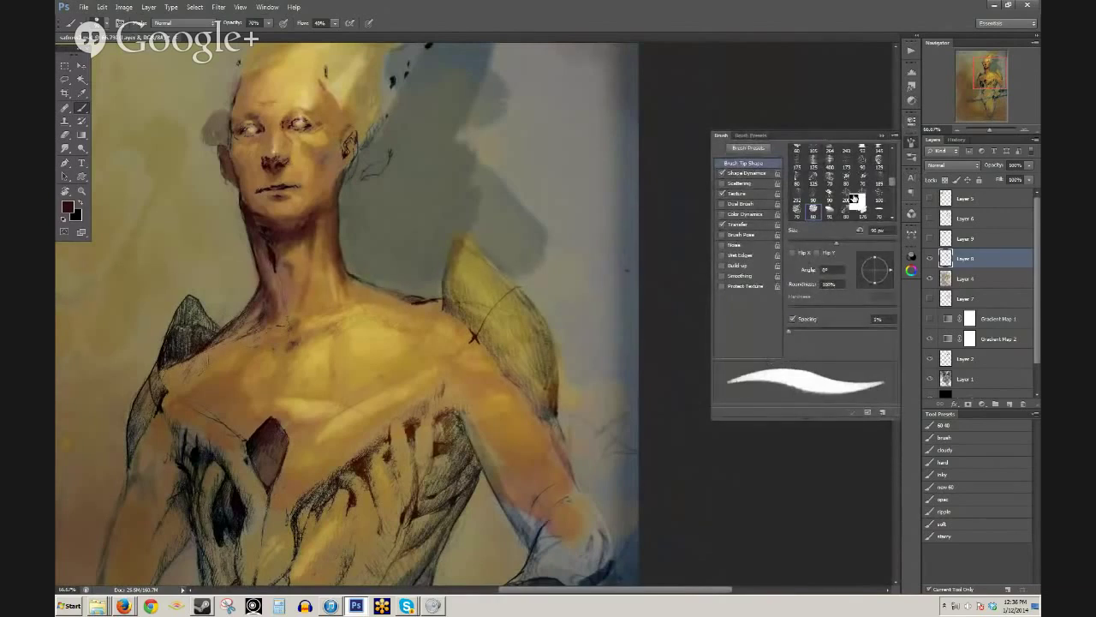
left_click(882, 137)
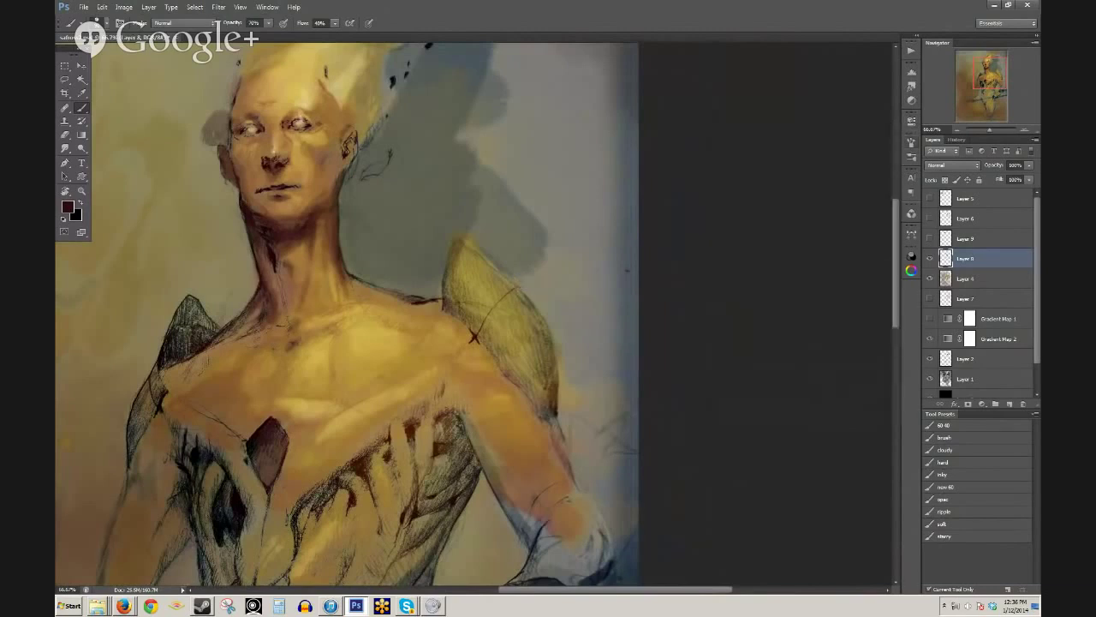
- Try the 60 40 brush preset with sampled pale yellow on the background beside the head and undo the test stroke
left_click_drag(330, 363, 408, 400)
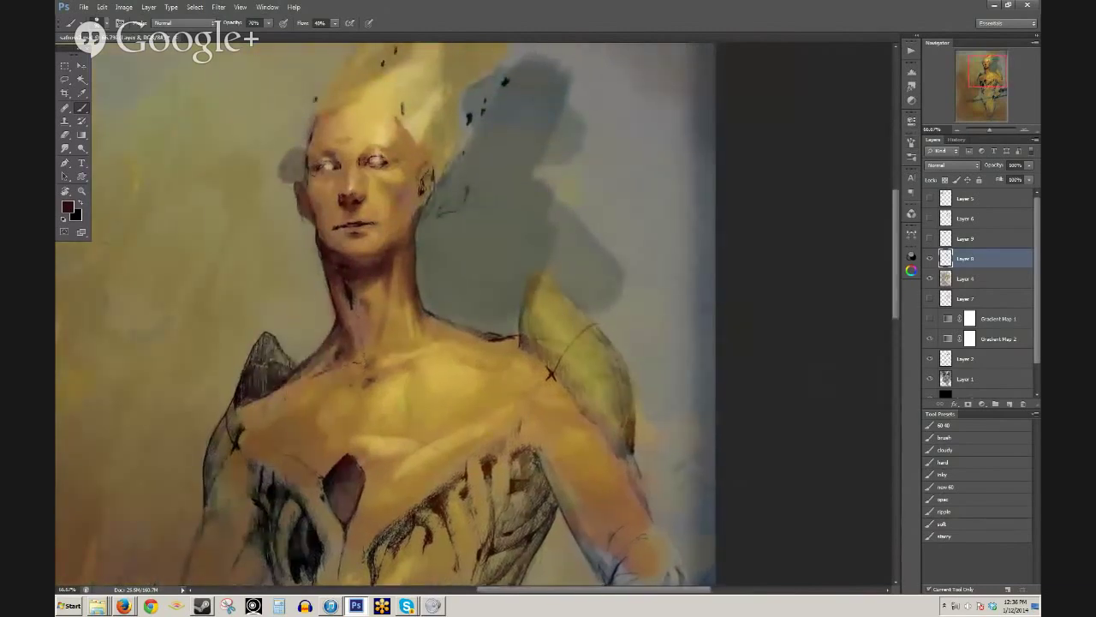
left_click(383, 137, "alt")
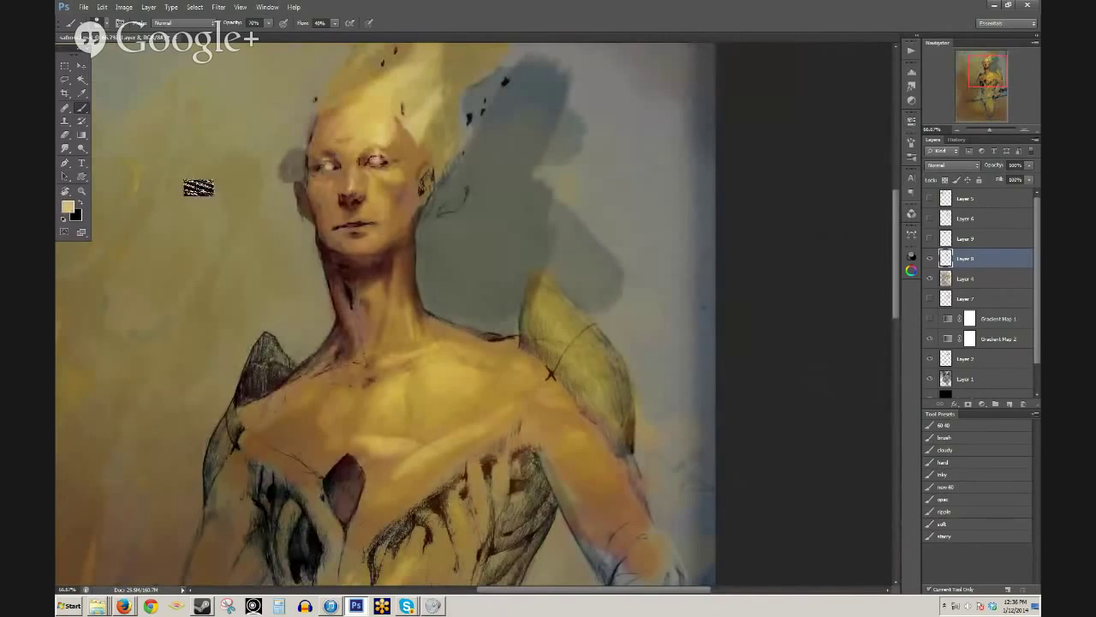
key("bracketright")
key("bracketright")
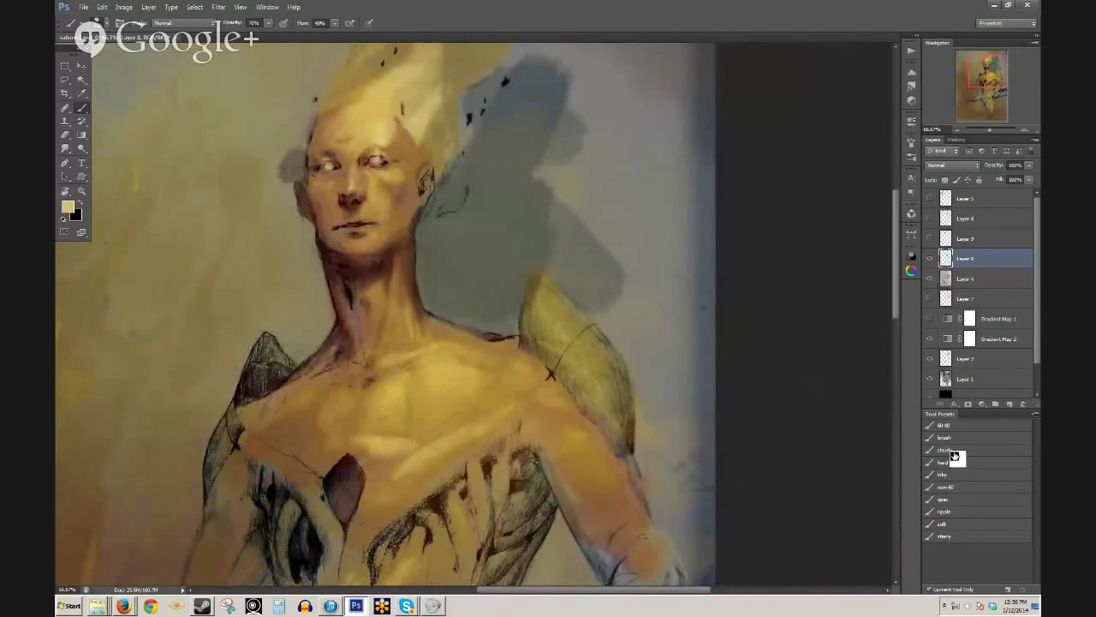
left_click(946, 426)
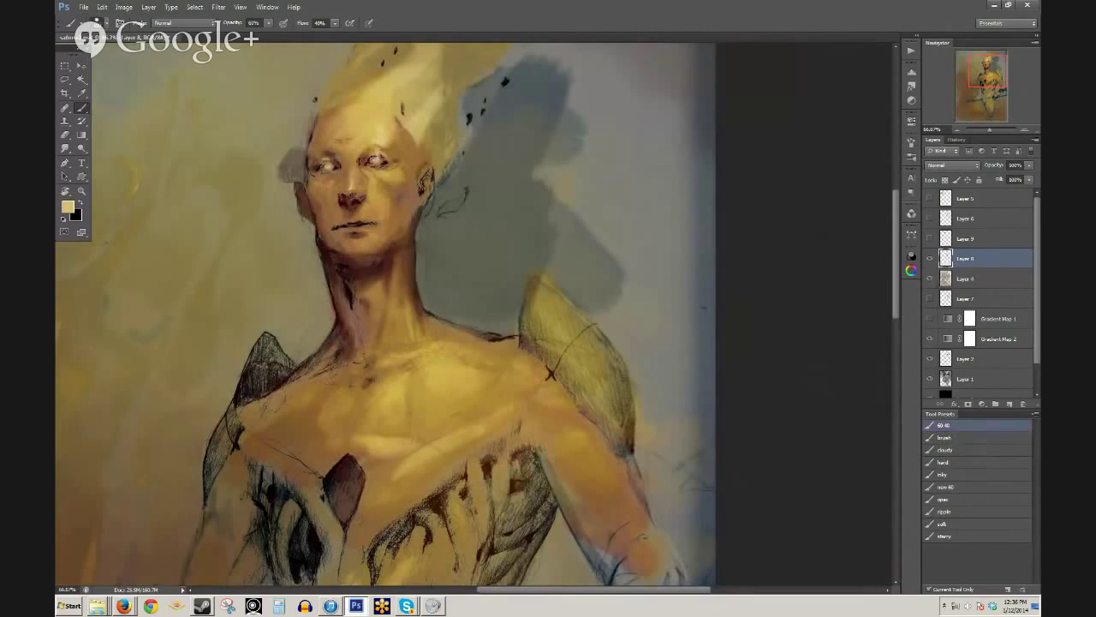
mouse_move(185, 150)
left_mouse_down()
mouse_move(167, 248)
mouse_move(193, 115)
left_mouse_up()
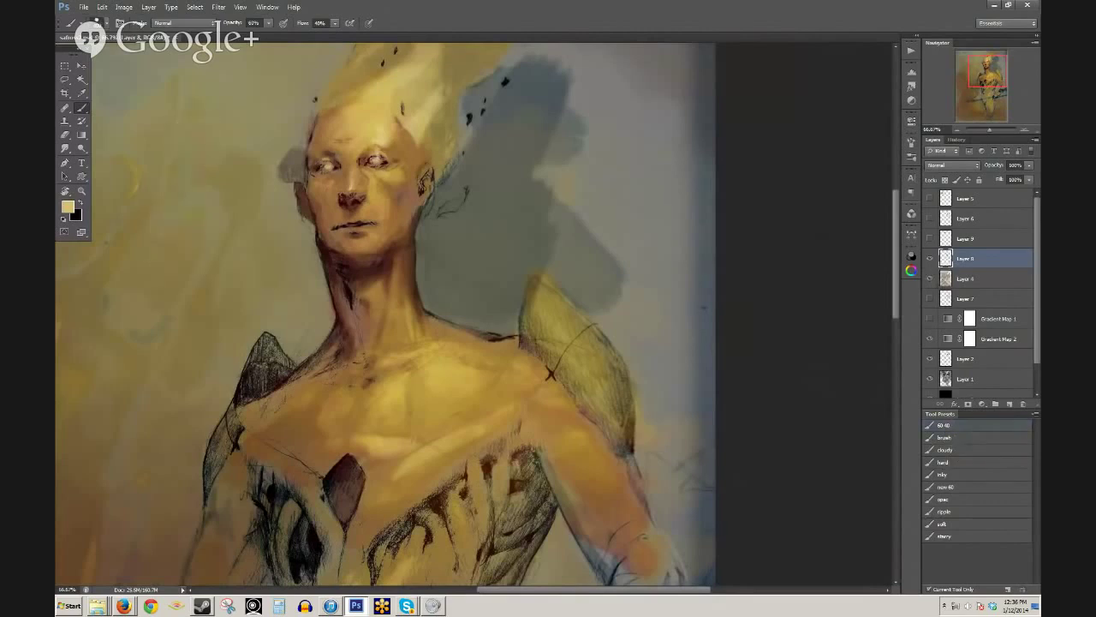
mouse_move(196, 133)
left_mouse_down()
mouse_move(164, 233)
mouse_move(191, 211)
mouse_move(217, 298)
left_mouse_up()
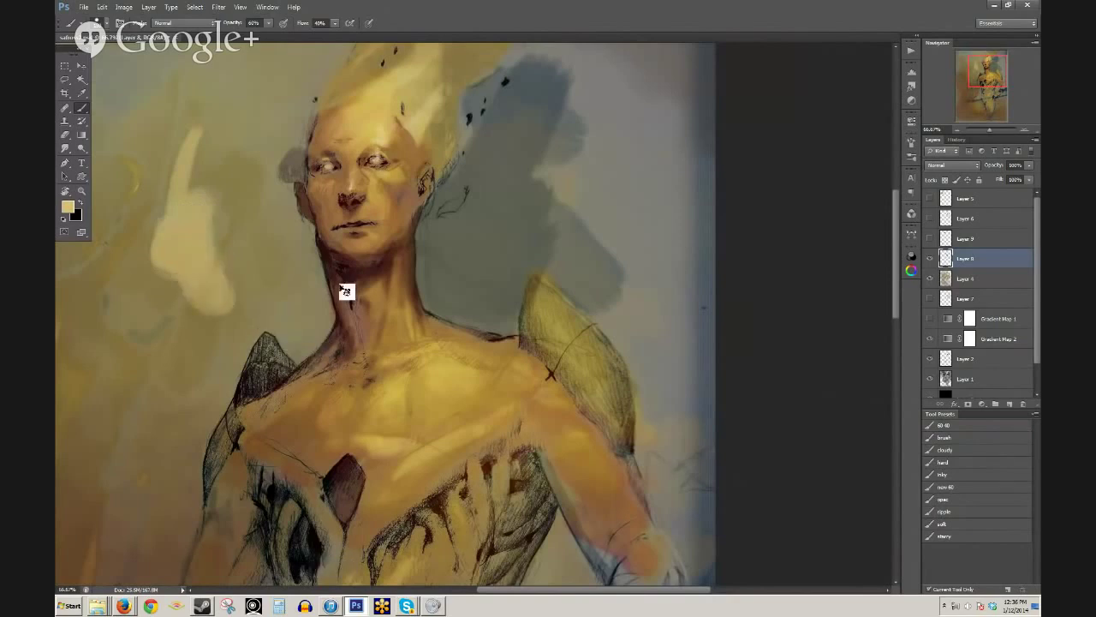
key("ctrl+z")
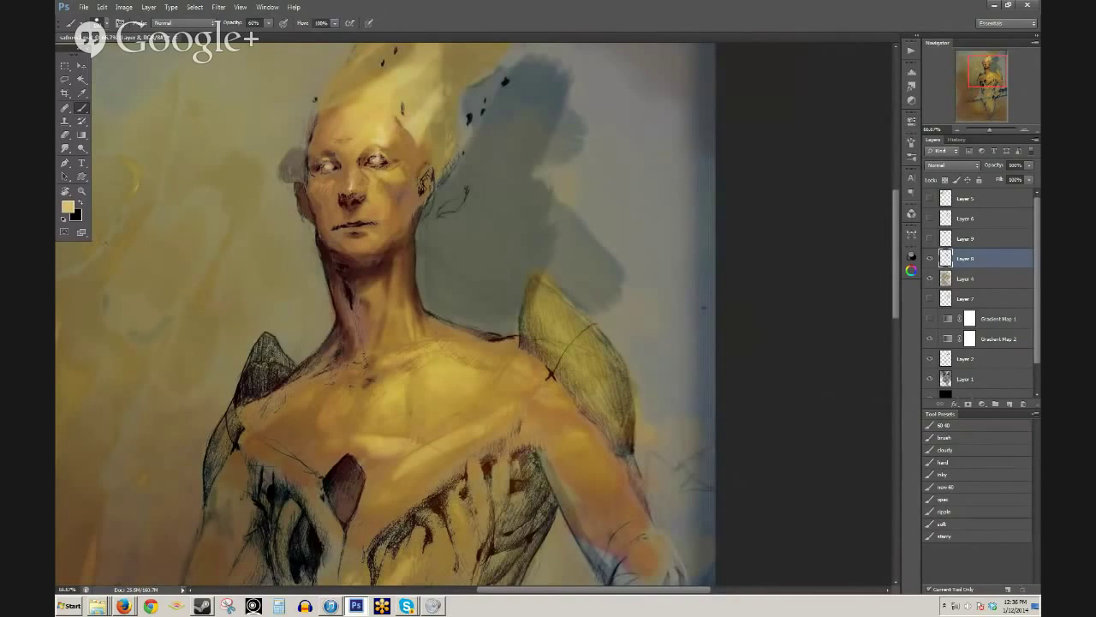
- Try sampled pale yellow strokes at 60% opacity on the background beside the head and undo them back to a small dab
mouse_move(181, 136)
left_mouse_down()
mouse_move(157, 228)
mouse_move(179, 251)
mouse_move(188, 316)
mouse_move(212, 263)
mouse_move(262, 265)
mouse_move(299, 313)
mouse_move(319, 317)
left_mouse_up()
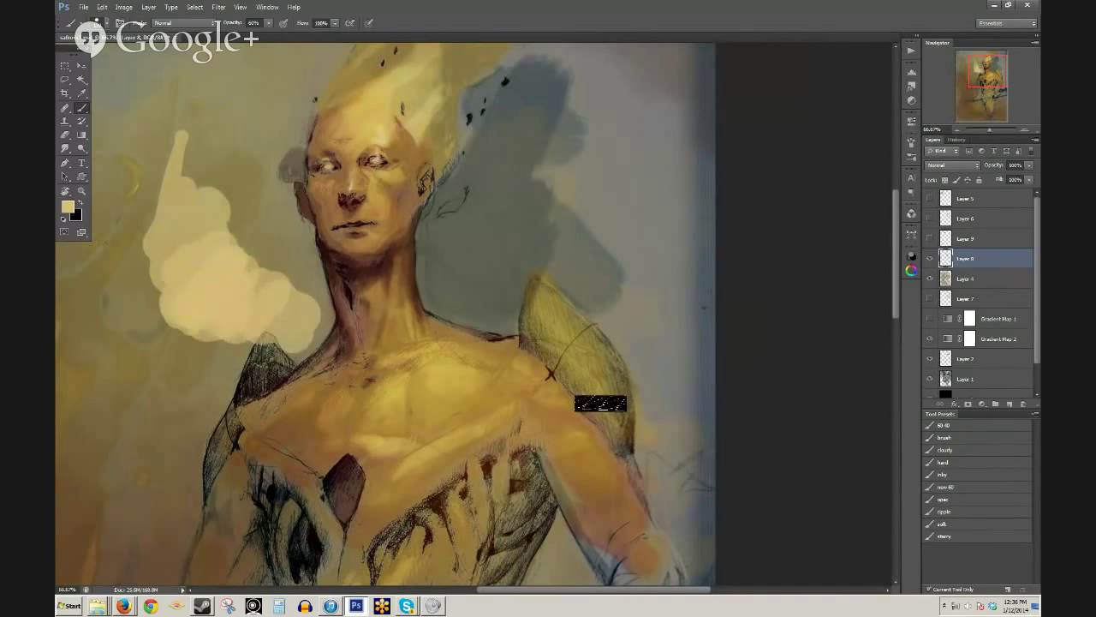
key("ctrl+alt+z")
key("ctrl+alt+z")
key("ctrl+alt+z")
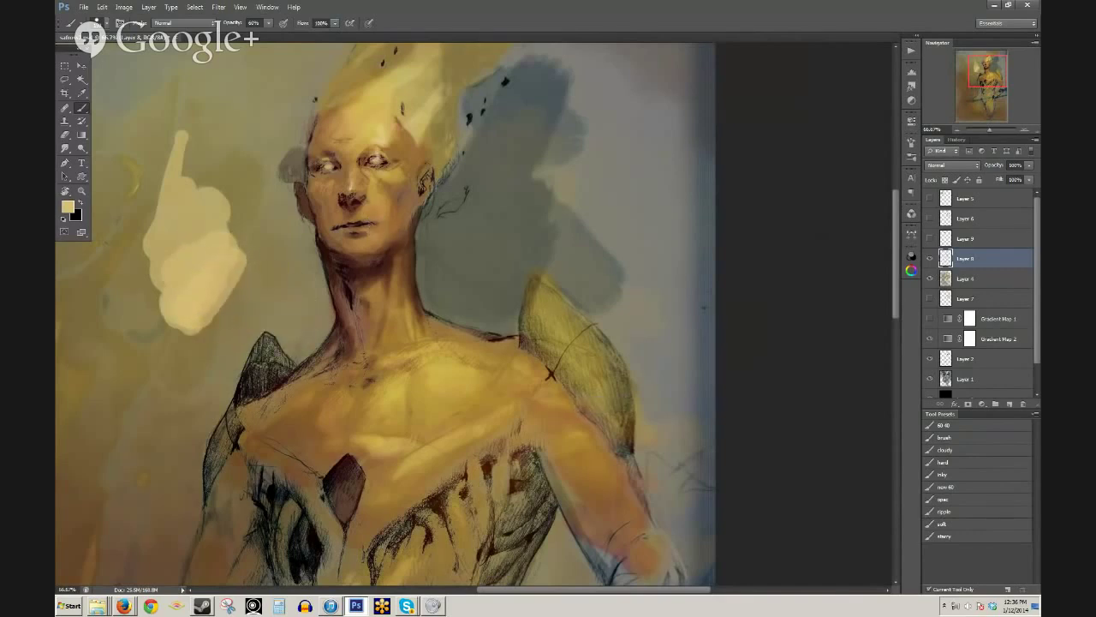
key("ctrl+alt+z")
key("ctrl+alt+z")
key("ctrl+alt+z")
key("ctrl+alt+z")
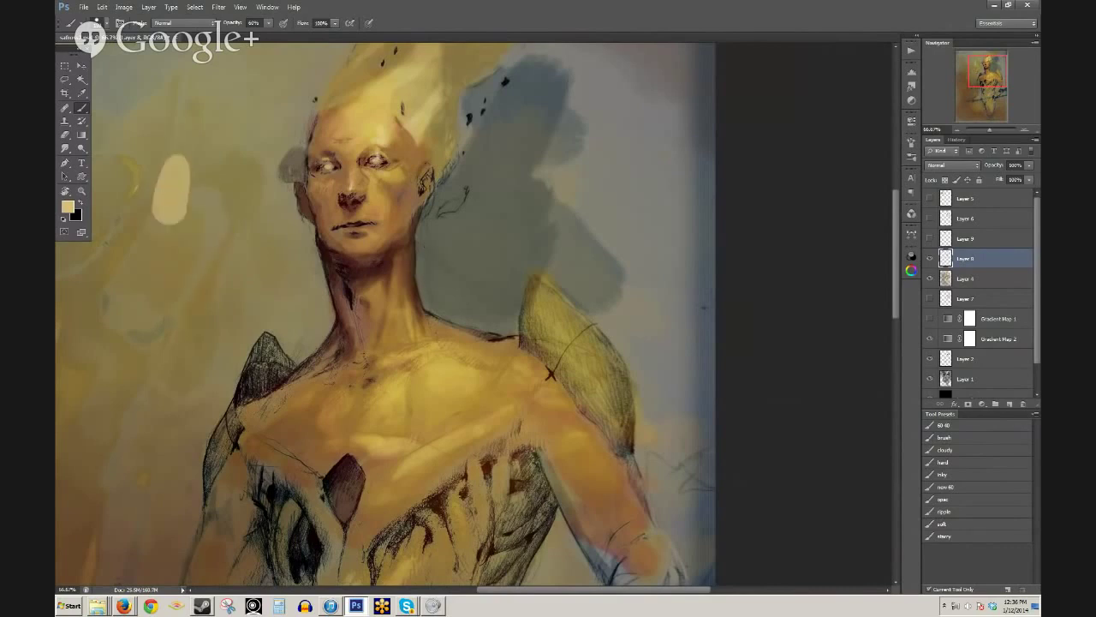
- Build up a large pale yellow disc in the background beside the shaded side of the head at 40% opacity
mouse_move(175, 193)
left_mouse_down()
mouse_move(189, 249)
mouse_move(208, 235)
mouse_move(221, 247)
mouse_move(240, 203)
mouse_move(191, 123)
mouse_move(233, 150)
mouse_move(246, 146)
mouse_move(270, 213)
mouse_move(238, 269)
mouse_move(180, 260)
mouse_move(166, 298)
mouse_move(176, 322)
mouse_move(197, 319)
mouse_move(223, 236)
mouse_move(243, 285)
mouse_move(229, 265)
mouse_move(250, 204)
mouse_move(232, 190)
mouse_move(259, 201)
mouse_move(240, 295)
mouse_move(275, 270)
mouse_move(263, 217)
mouse_move(176, 262)
mouse_move(148, 196)
mouse_move(156, 155)
mouse_move(189, 133)
mouse_move(124, 214)
mouse_move(131, 232)
mouse_move(162, 225)
mouse_move(185, 278)
mouse_move(207, 284)
mouse_move(119, 283)
mouse_move(128, 329)
mouse_move(211, 324)
mouse_move(204, 353)
mouse_move(190, 345)
mouse_move(226, 312)
mouse_move(195, 341)
mouse_move(145, 326)
mouse_move(134, 301)
mouse_move(98, 288)
mouse_move(120, 307)
left_mouse_up()
left_click(120, 306, "alt")
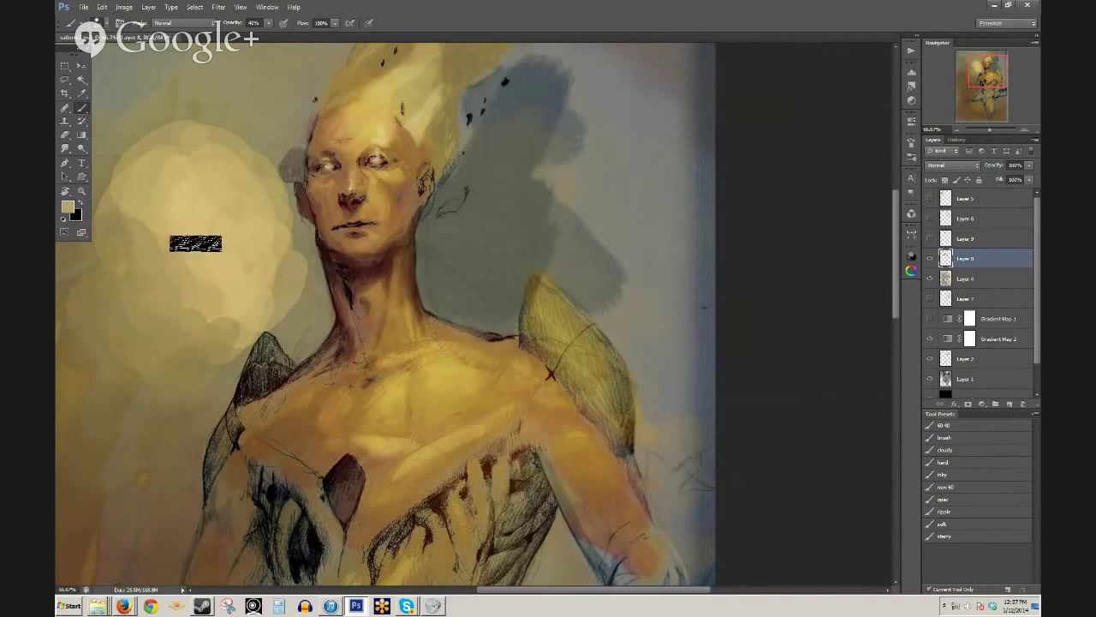
mouse_move(162, 215)
left_mouse_down()
mouse_move(124, 226)
mouse_move(137, 255)
left_mouse_up()
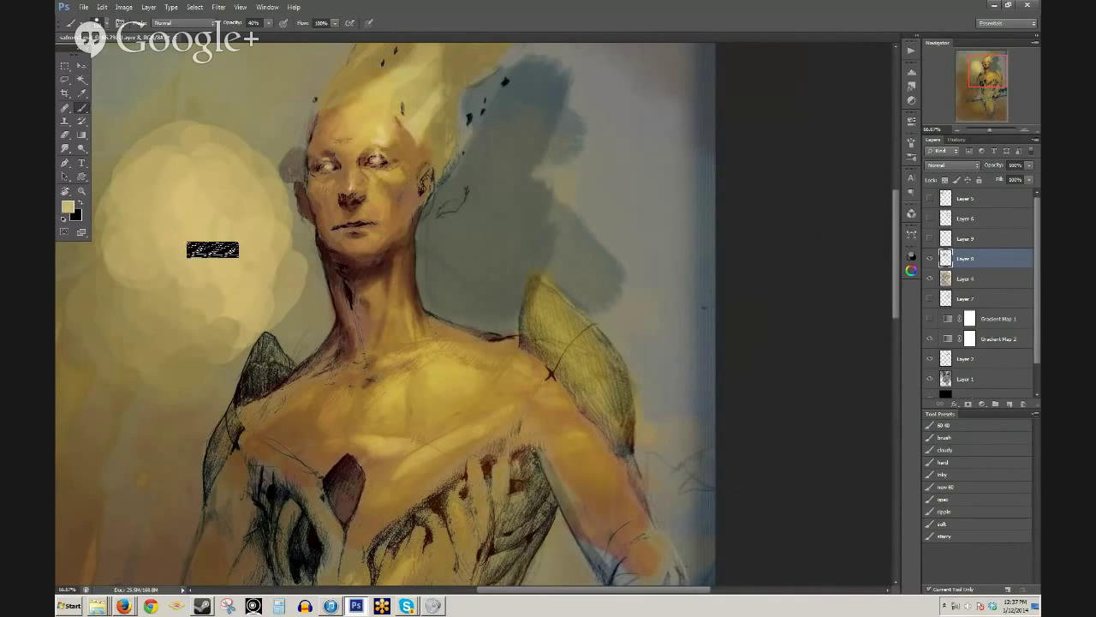
left_click(171, 235, "alt")
left_click(170, 287, "alt")
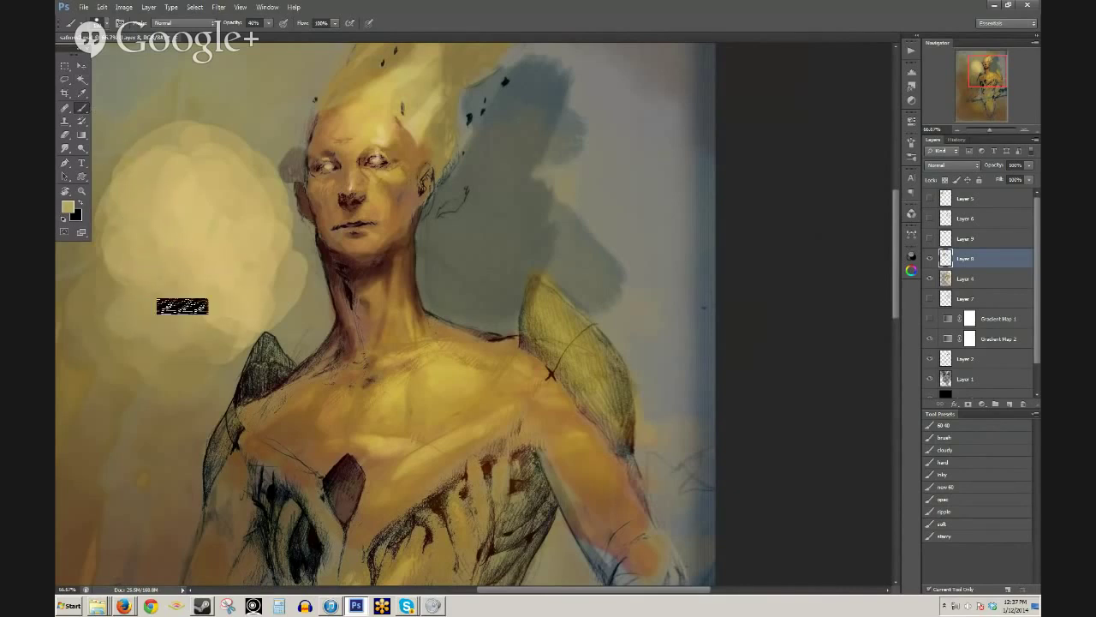
- Paint a grey-blue crescent inside the pale disc and soften it with sampled yellows at 40% and 20% opacity
mouse_move(152, 238)
left_mouse_down()
mouse_move(163, 268)
mouse_move(199, 262)
mouse_move(202, 276)
mouse_move(155, 256)
mouse_move(208, 261)
mouse_move(241, 229)
mouse_move(191, 268)
mouse_move(243, 229)
left_mouse_up()
left_click(194, 284, "alt")
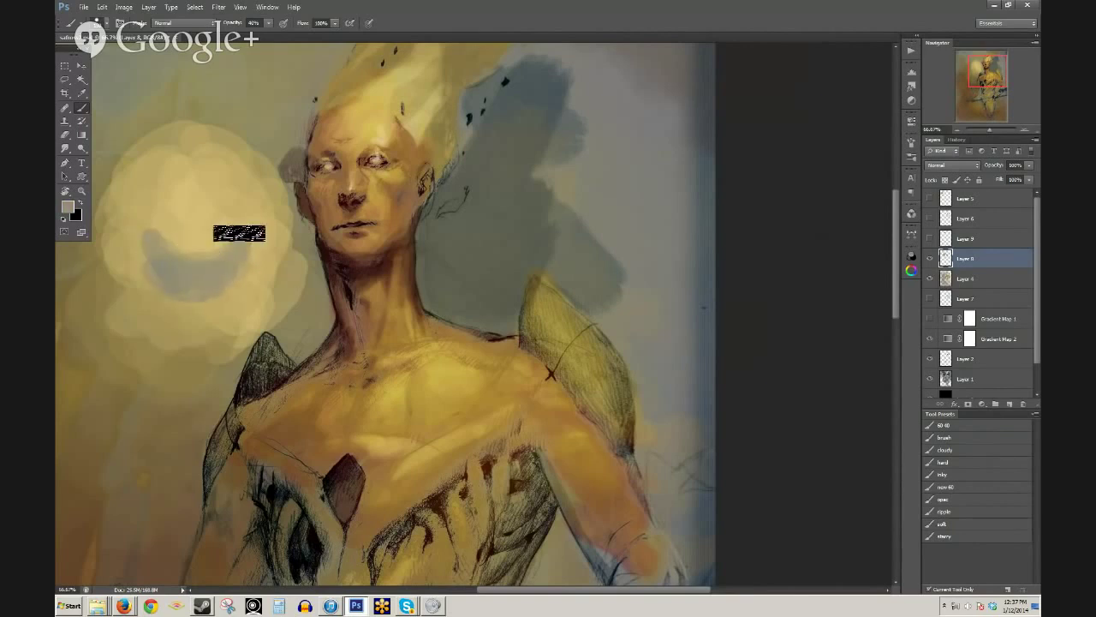
left_click(237, 215, "alt")
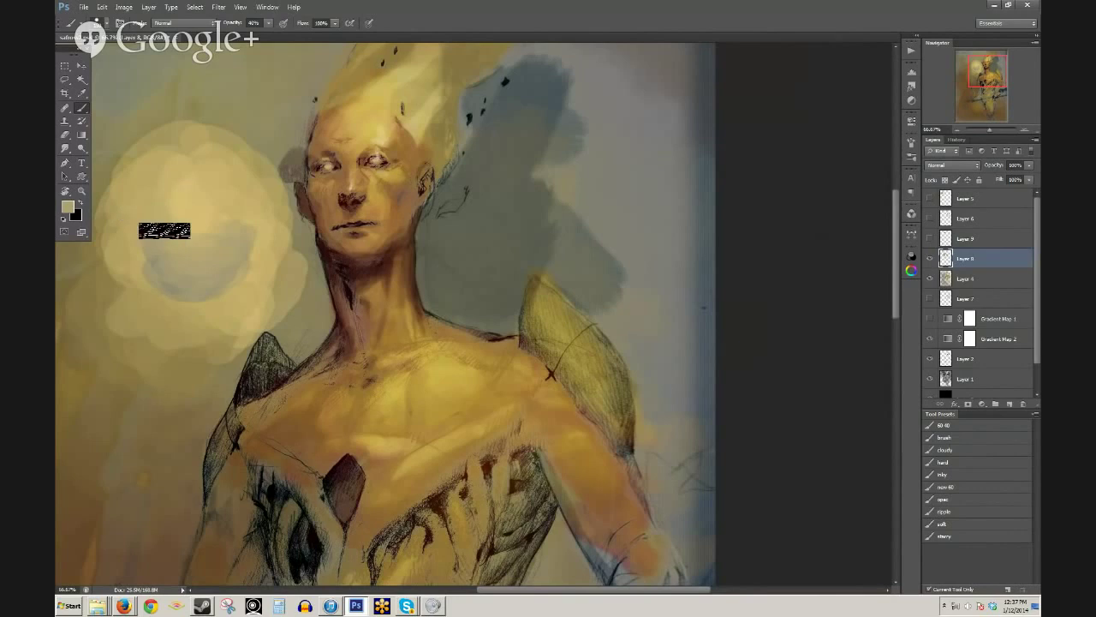
left_click(264, 200, "ctrl")
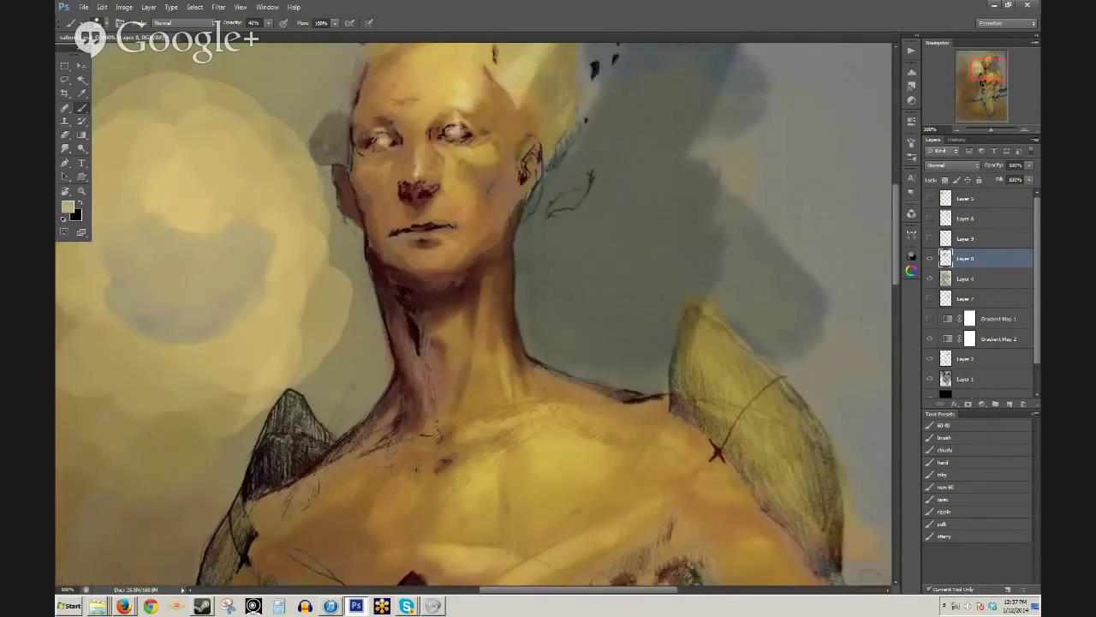
key("2")
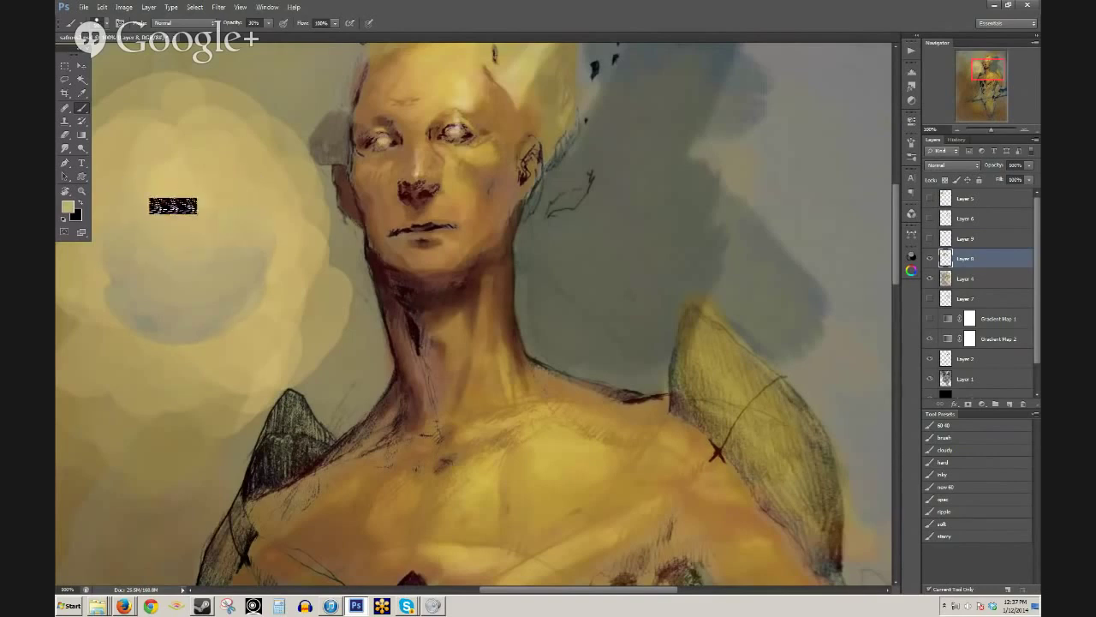
left_click_drag(213, 240, 560, 271)
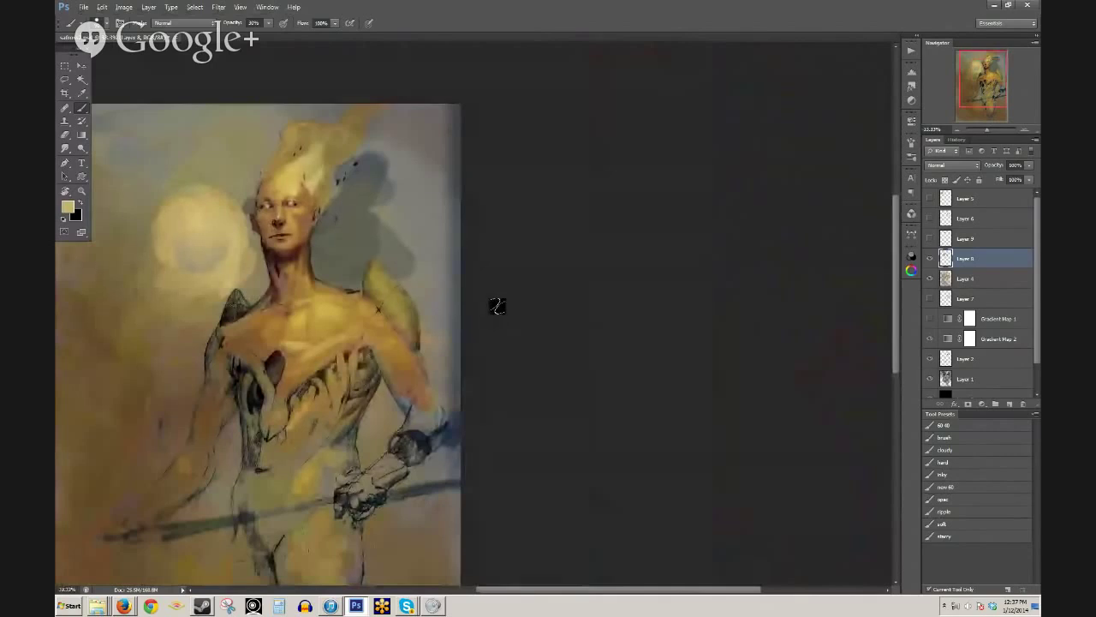
- Erase the painted disc and crescent from the background beside the head
key("e")
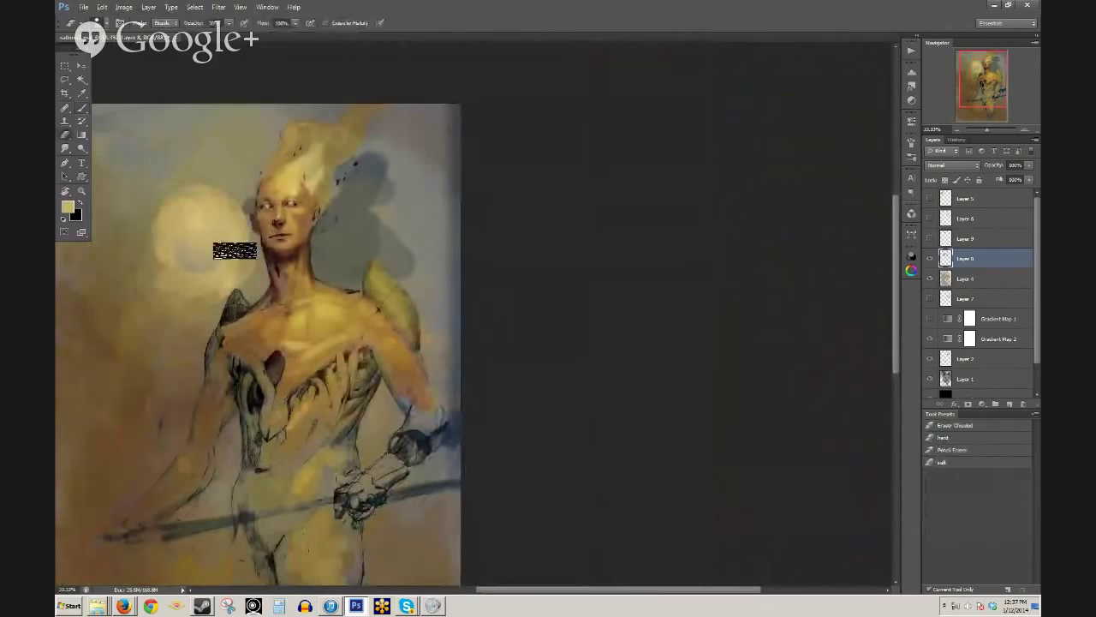
mouse_move(219, 267)
left_mouse_down()
mouse_move(242, 251)
mouse_move(231, 199)
mouse_move(212, 228)
mouse_move(168, 191)
mouse_move(193, 245)
left_mouse_up()
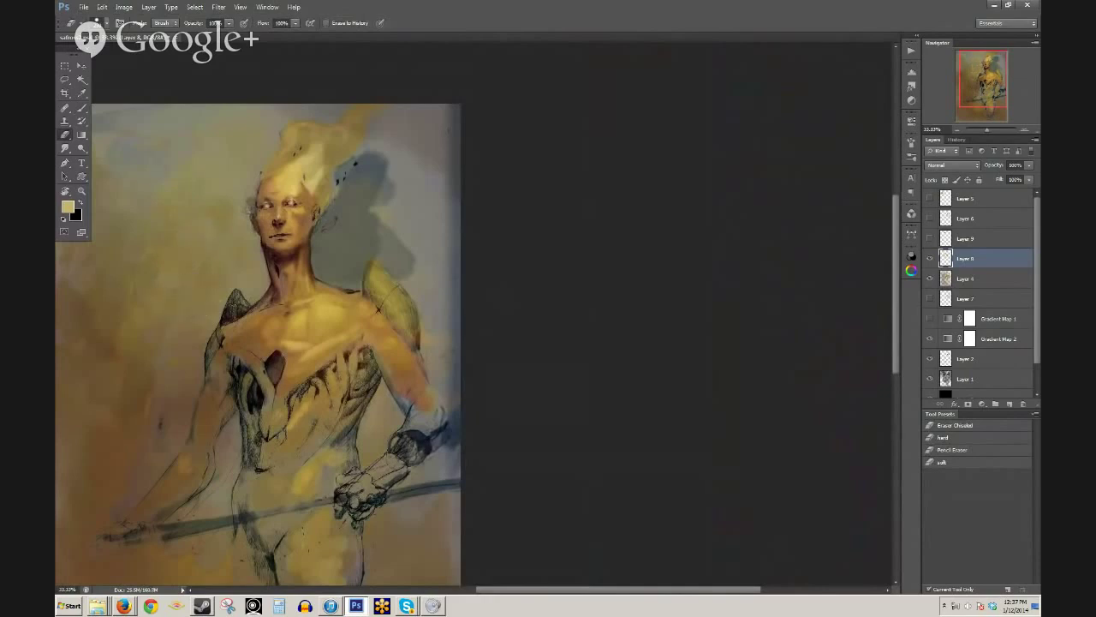
- Switch to the now 60 brush preset, test it with a pale yellow stroke beside the head and undo the stroke
key("b")
left_click(946, 450)
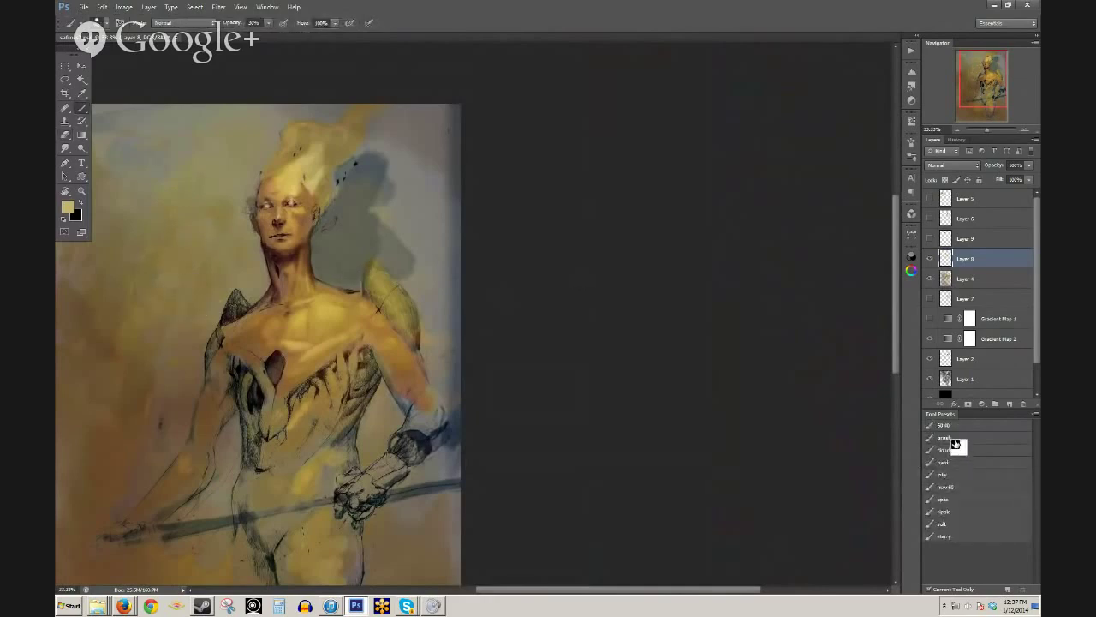
left_click(952, 487)
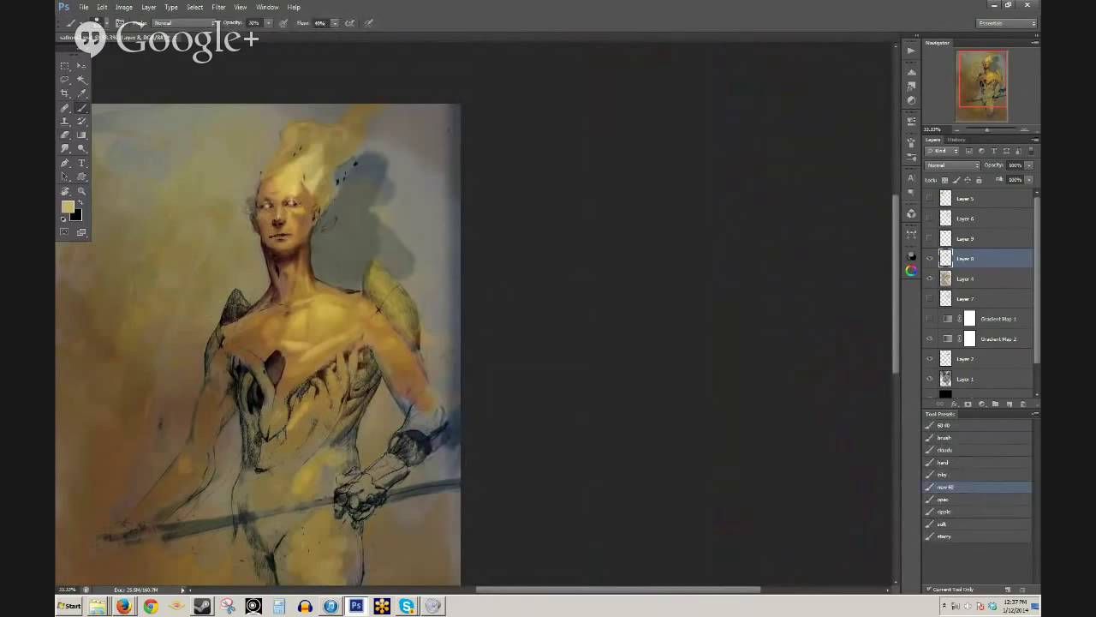
mouse_move(185, 166)
left_mouse_down()
mouse_move(177, 220)
mouse_move(203, 239)
mouse_move(199, 283)
left_mouse_up()
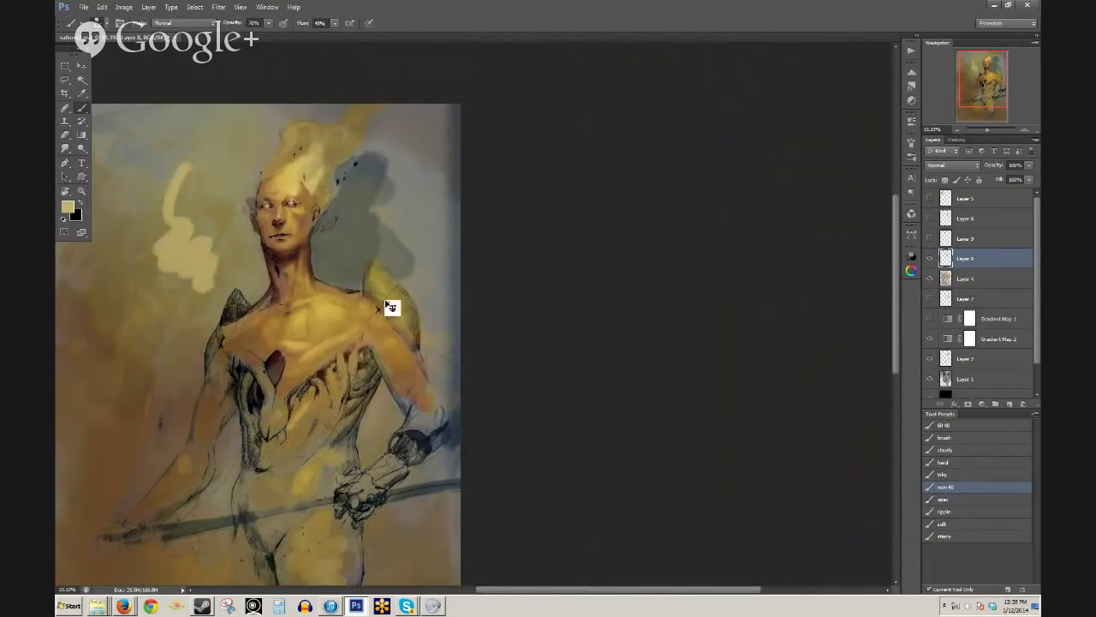
key("ctrl+z")
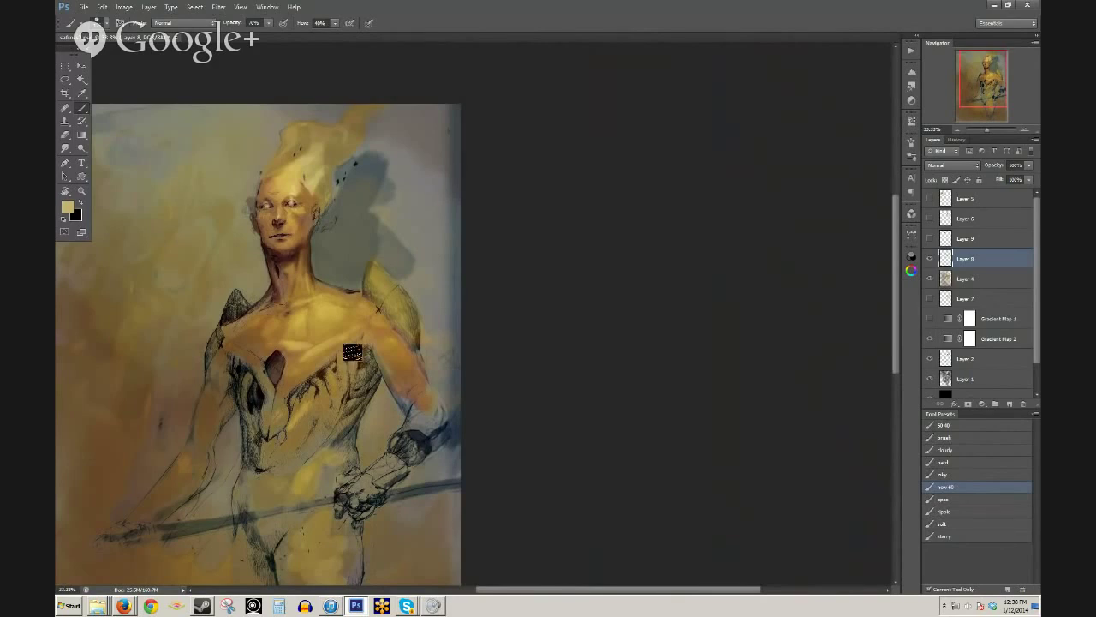
- Sample an ochre tone and paint a short stroke over the ribs near the armpit at 70% opacity
key("ctrl")
left_click(345, 395, "ctrl")
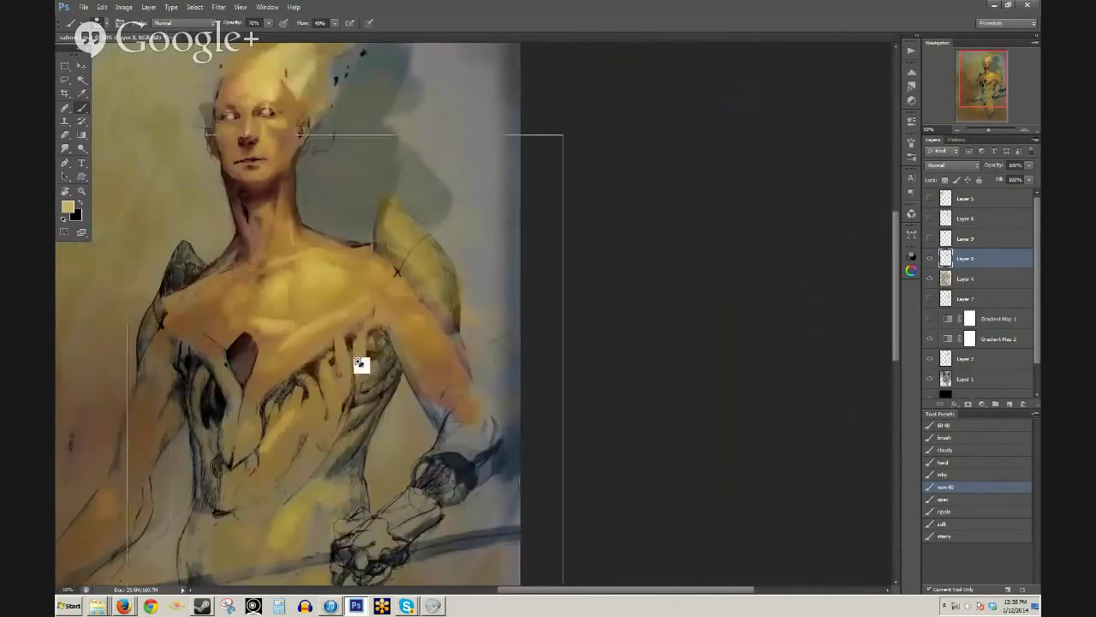
left_click(342, 368, "ctrl")
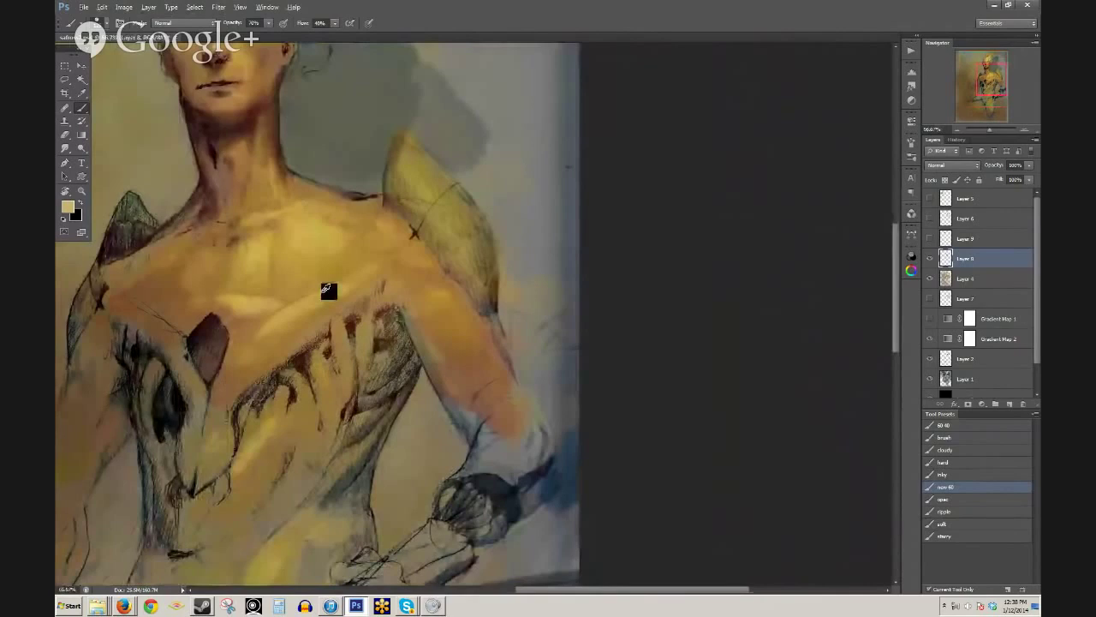
right_click(490, 310, "alt")
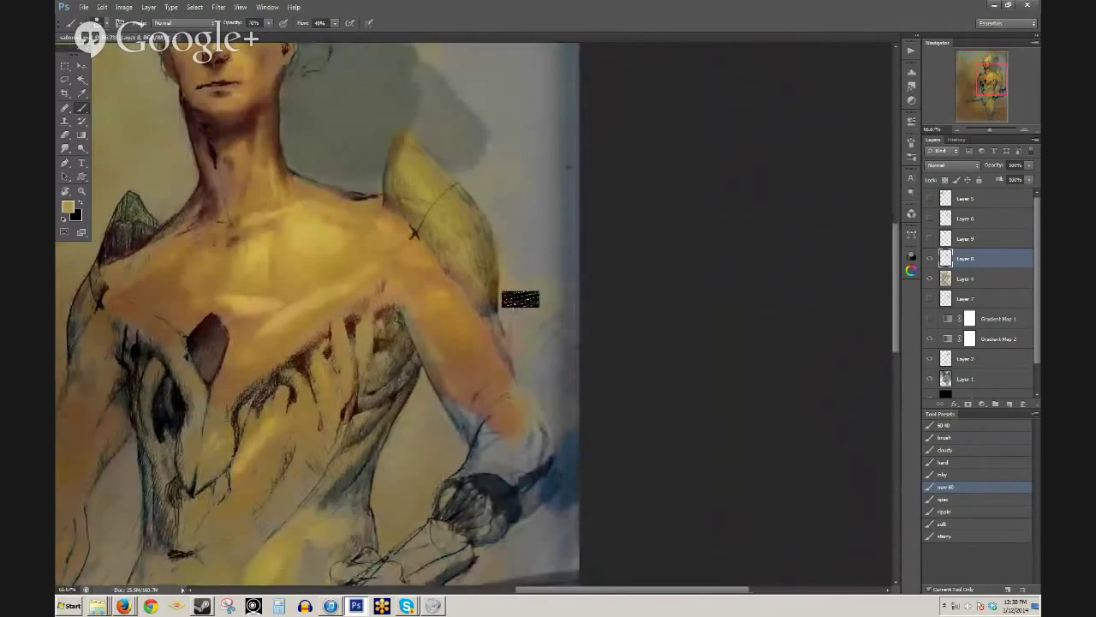
left_click_drag(374, 353, 372, 341)
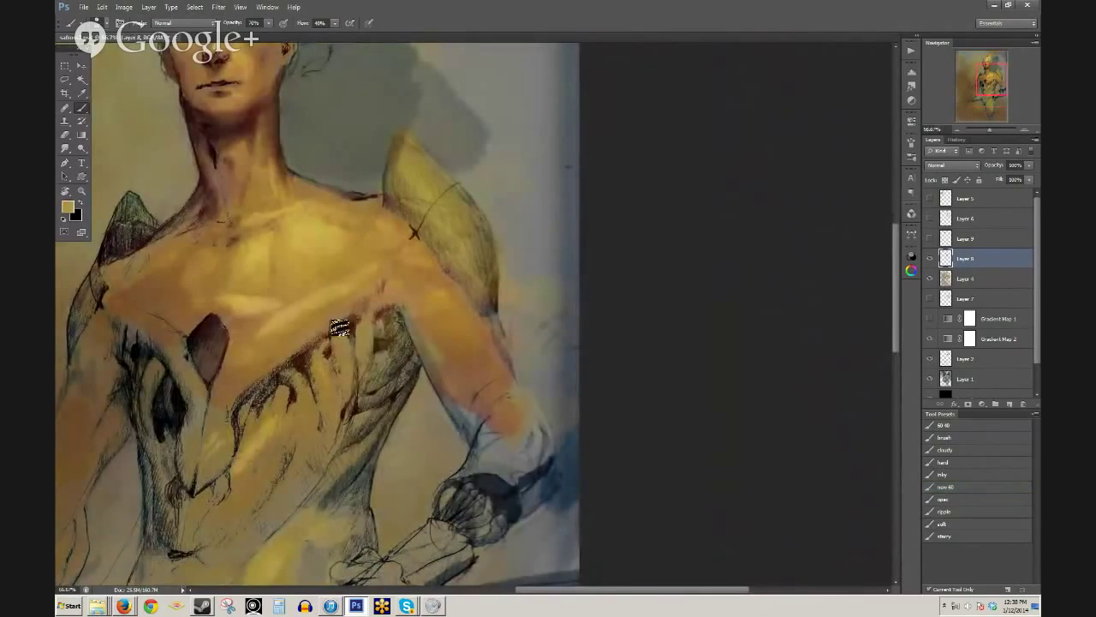
- Paint light ochre highlights on the ribs below the chest with sampled skin tones, including strokes at 20% opacity
left_click(347, 346, "ctrl")
left_click(347, 350, "ctrl")
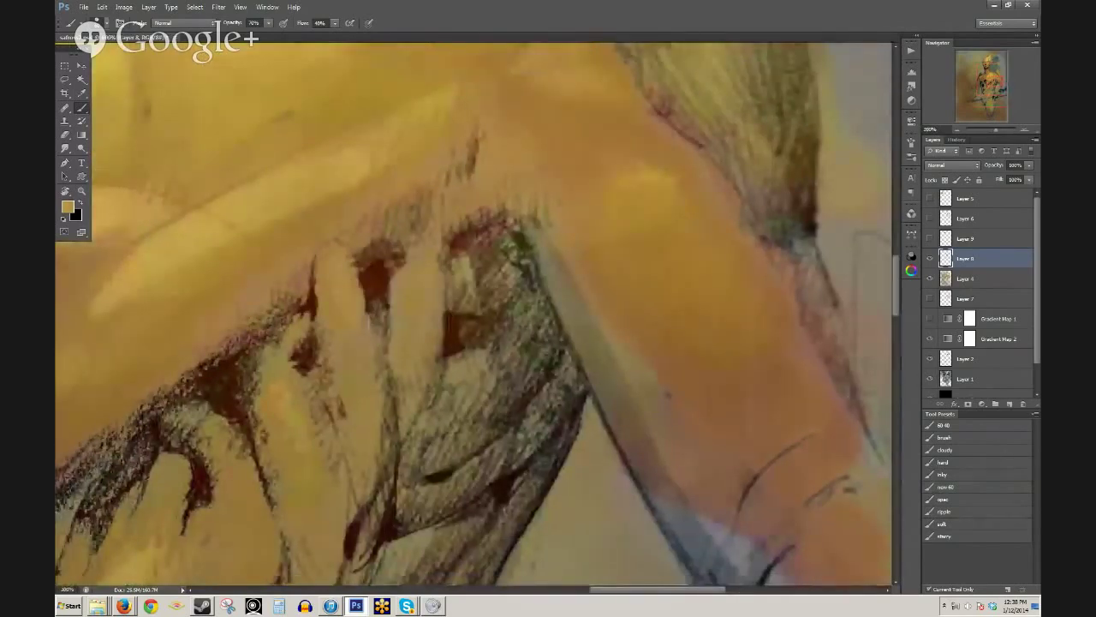
key("2")
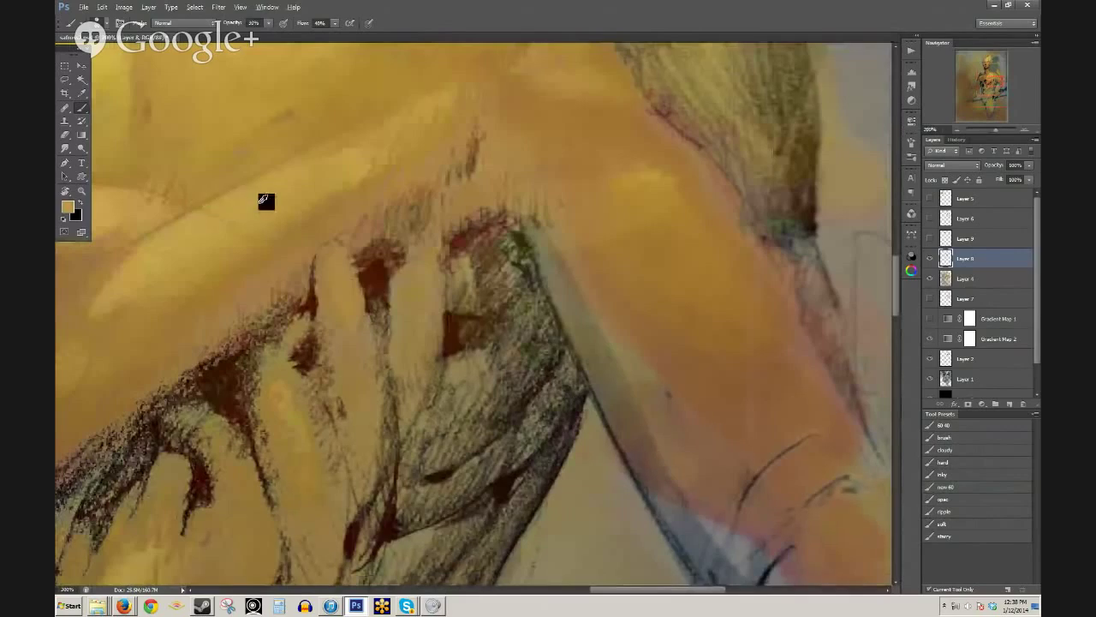
left_click(260, 233, "alt")
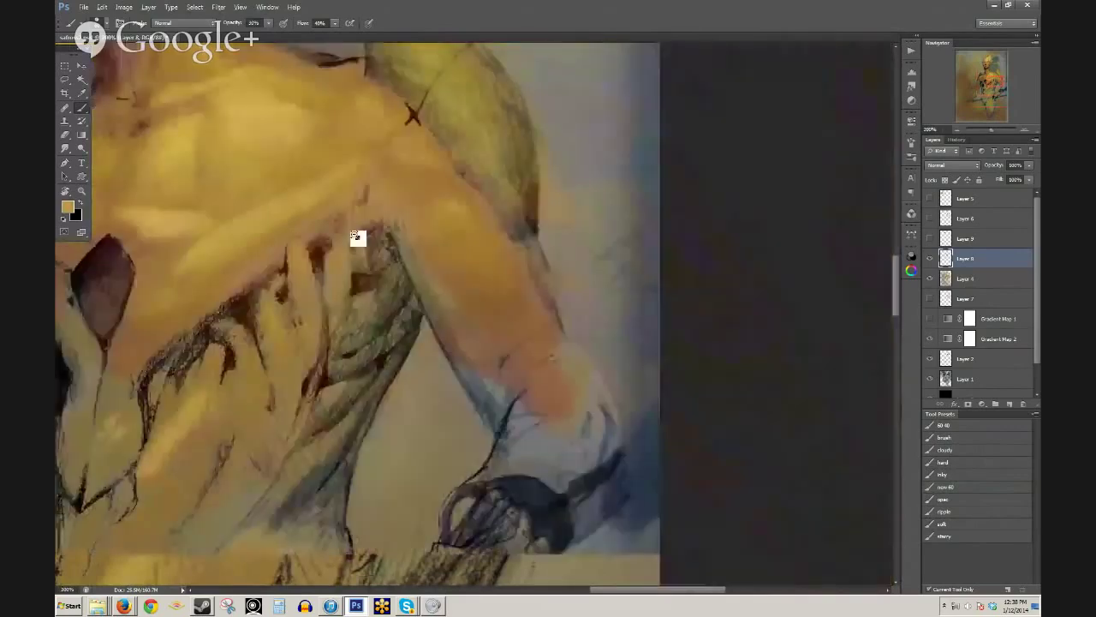
left_click(358, 238, "alt")
left_click_drag(303, 264, 399, 371)
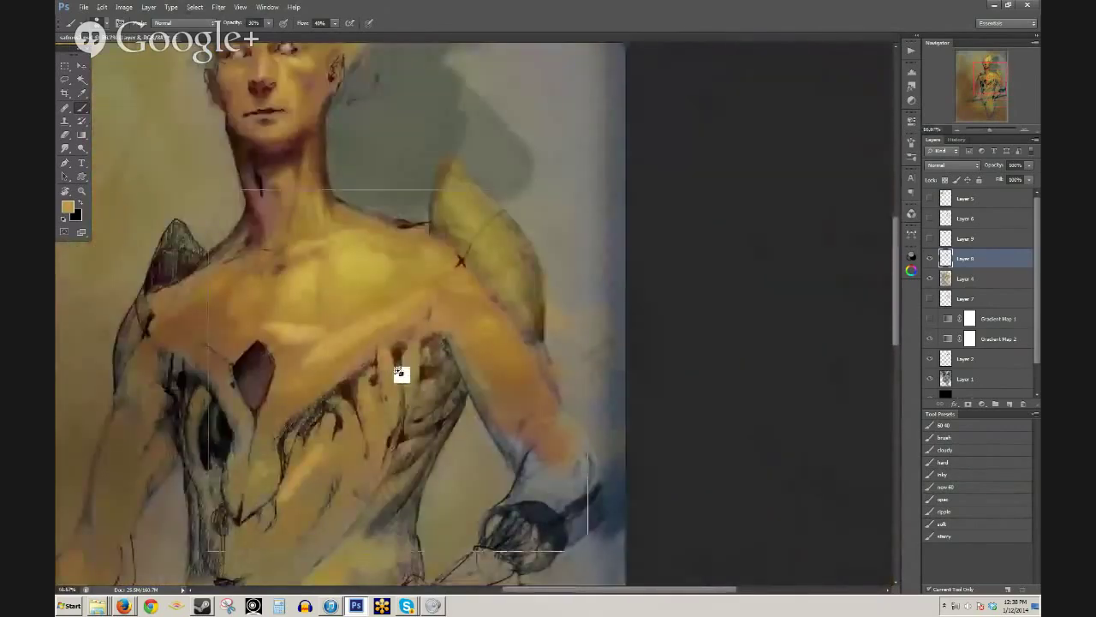
left_click(401, 374)
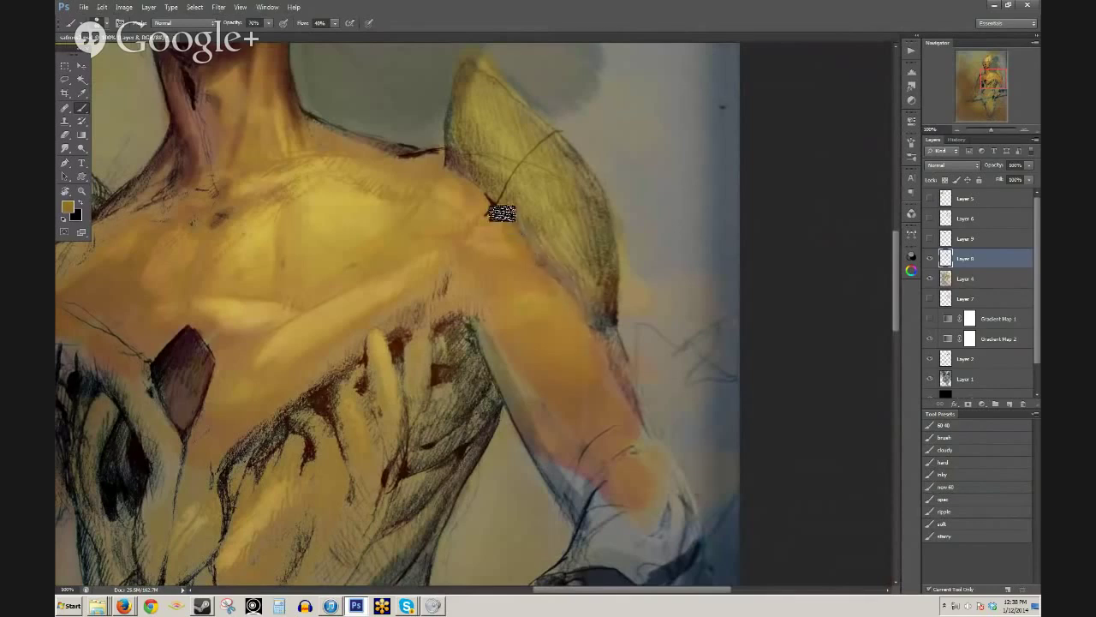
- Cover the grey inner edge of the upper arm with sampled browns at 70% and 40% opacity
key("7")
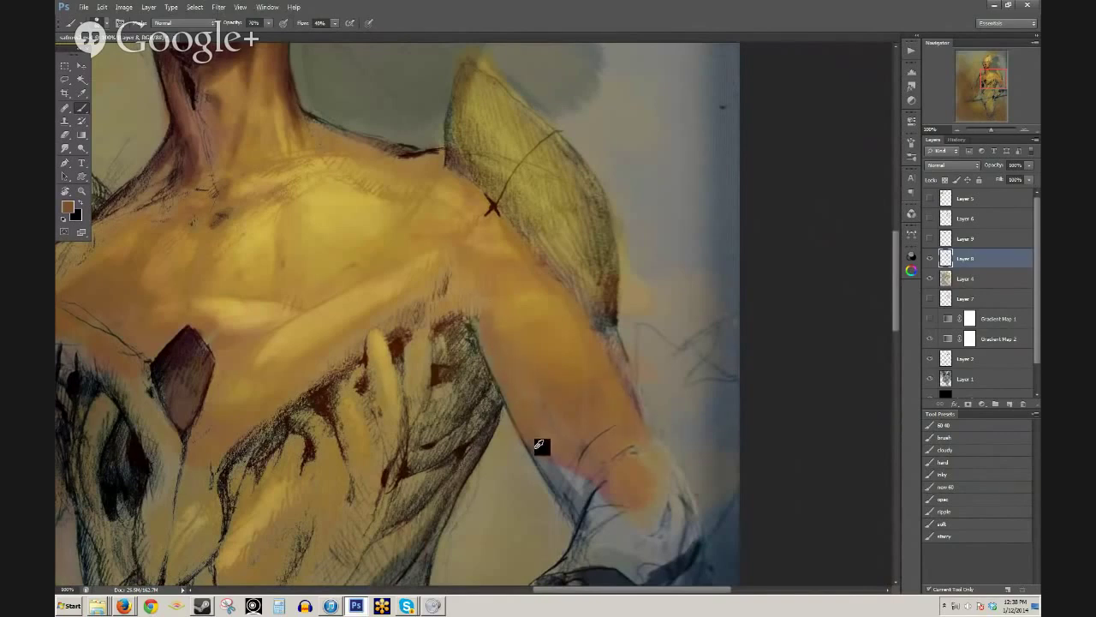
left_click(526, 415, "alt")
key("4")
mouse_move(526, 415)
left_mouse_down()
mouse_move(551, 457)
mouse_move(567, 455)
mouse_move(580, 494)
left_mouse_up()
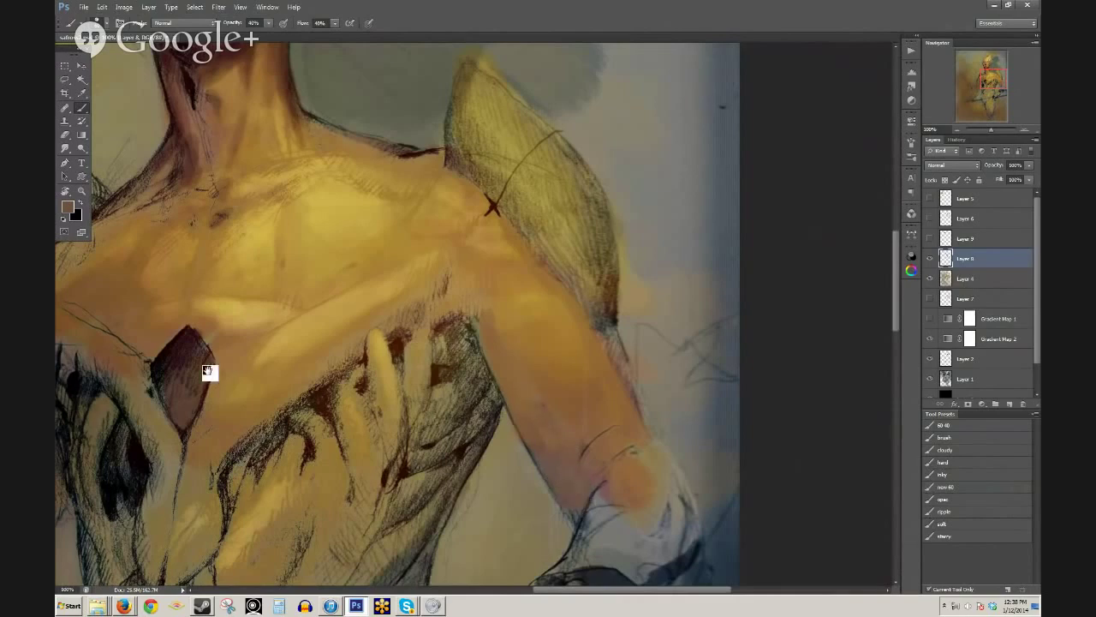
- Repaint the diamond-shaped chest opening in sampled dark red-brown and draw a line from its tip up to the collarbones
left_click_drag(207, 372, 247, 324)
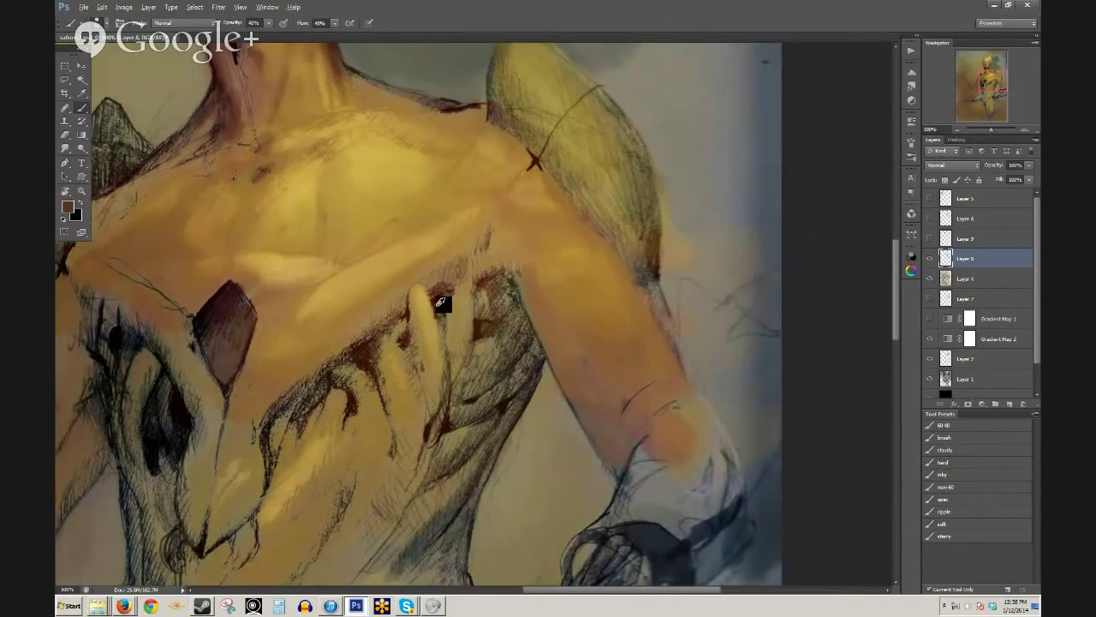
left_click(243, 301, "alt")
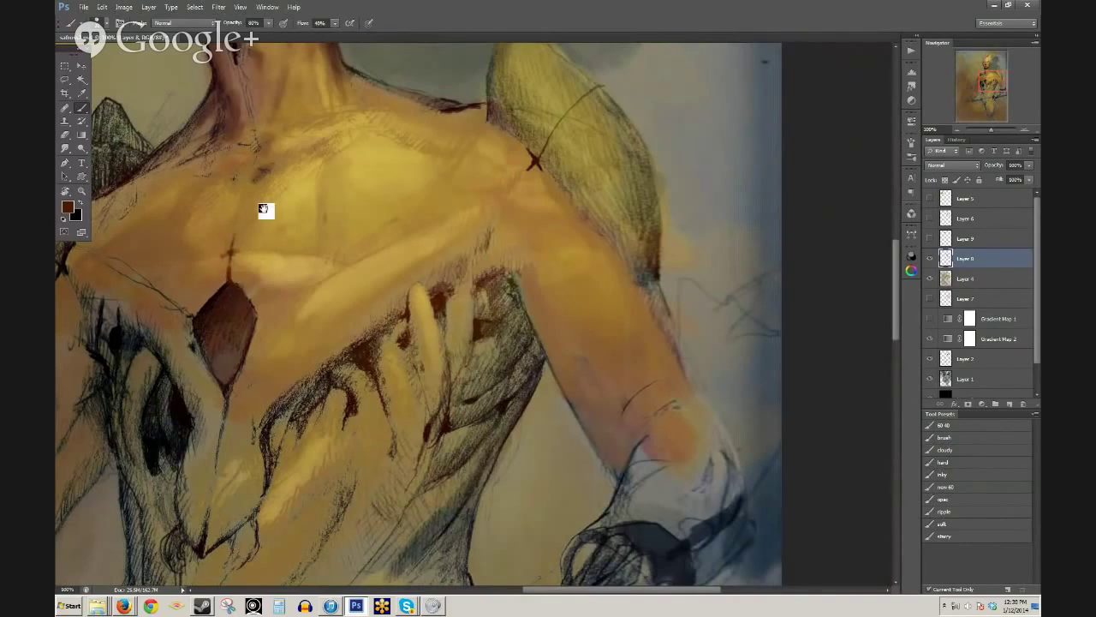
left_click_drag(264, 210, 268, 278)
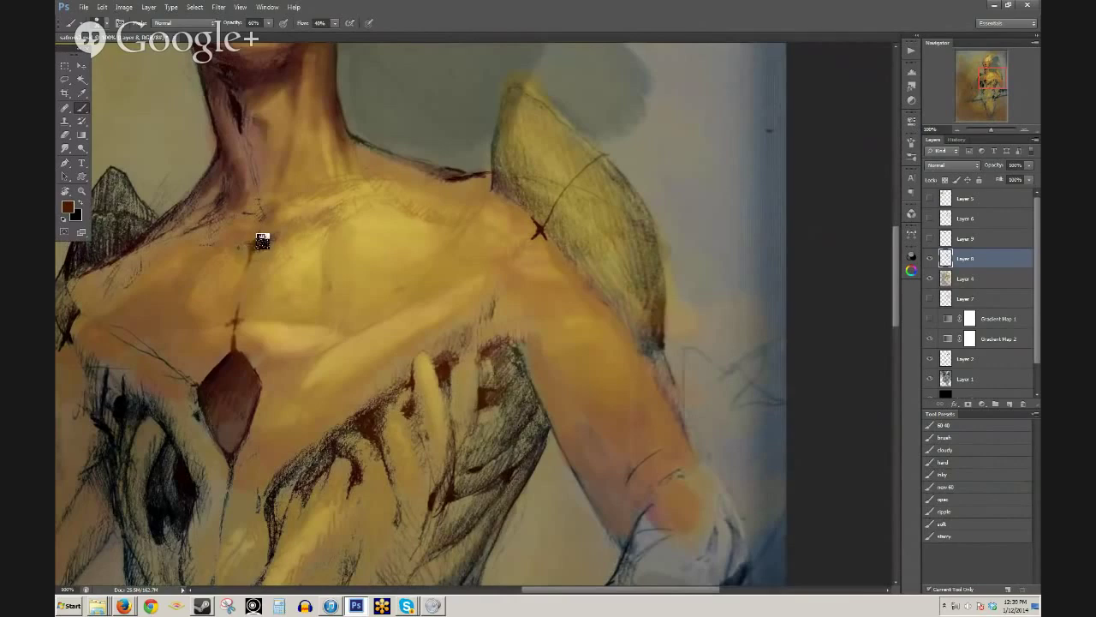
scroll(269, 273, "down", 2)
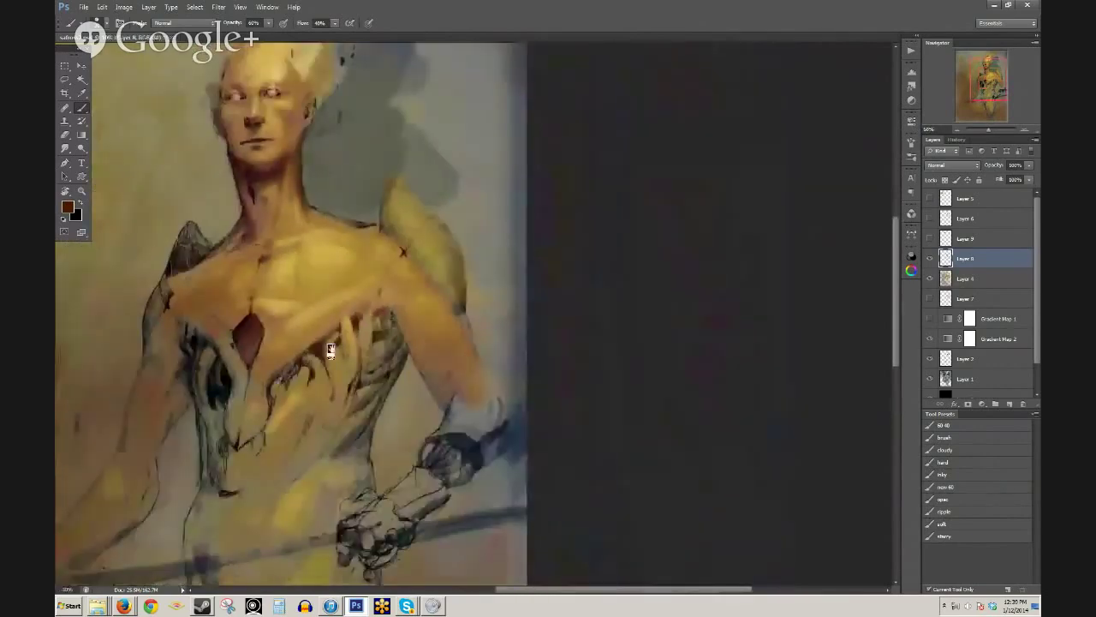
- Darken the notch between the collarbones and the gaps between the ribs with dark brown at 100% opacity
scroll(292, 346, "up", 1)
scroll(277, 352, "up", 1)
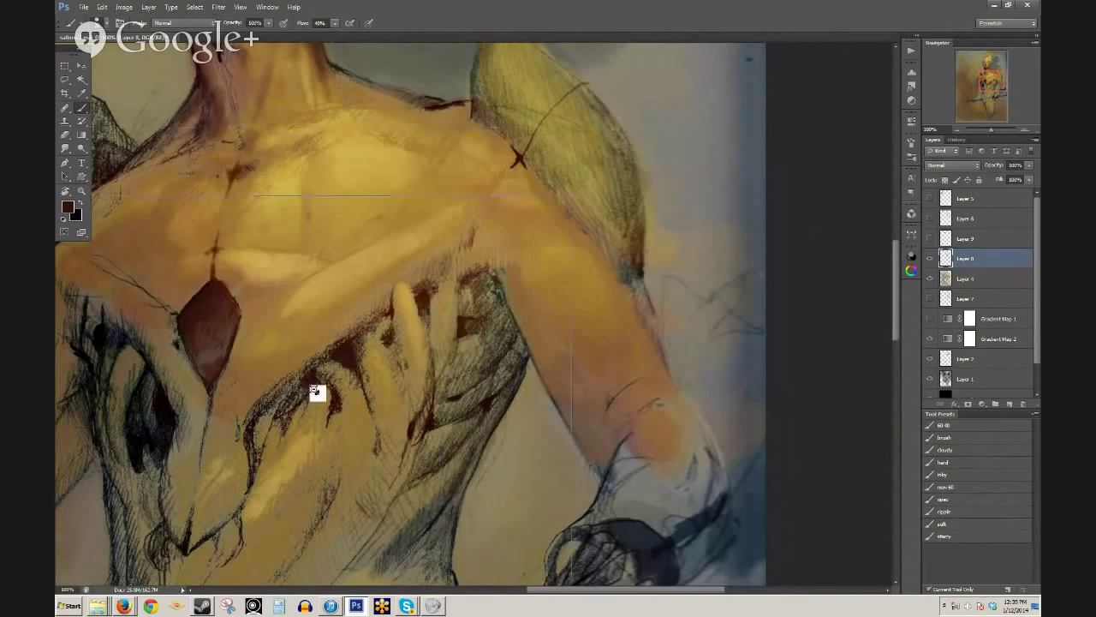
scroll(310, 395, "down", 1)
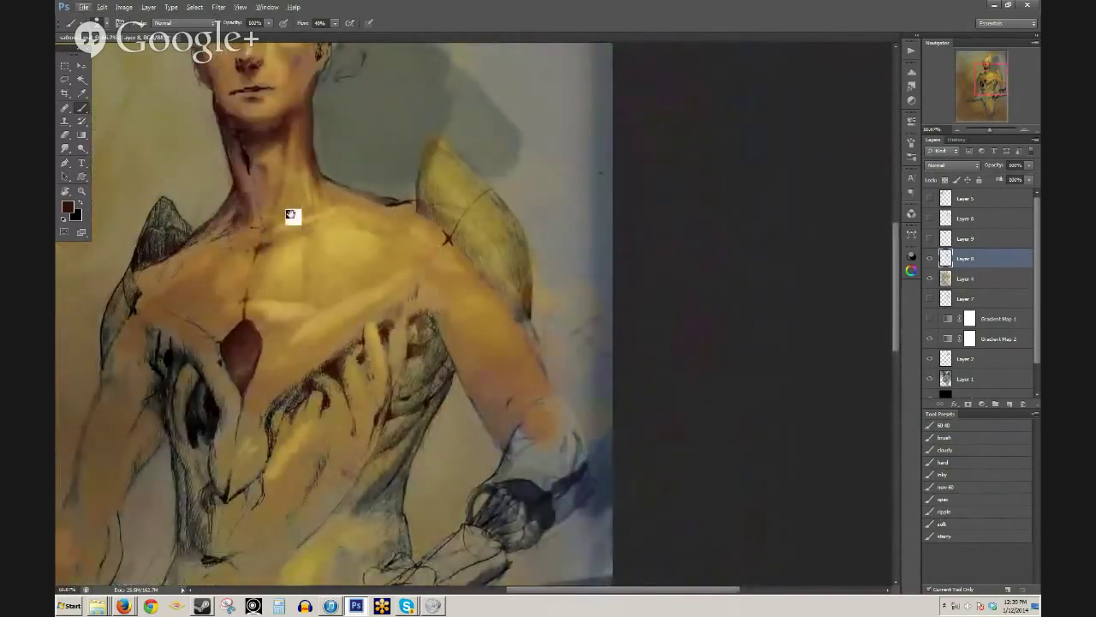
left_click_drag(291, 215, 330, 357)
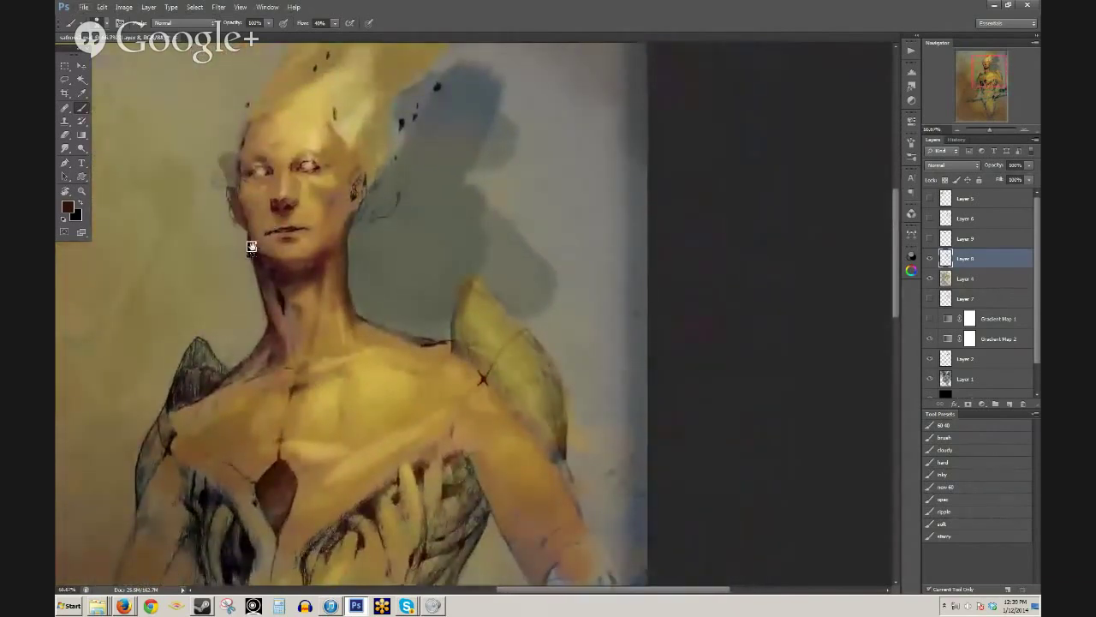
- Paint a small curved dark red-brown shape in the background beside the figure's ear
scroll(377, 316, "down", 1)
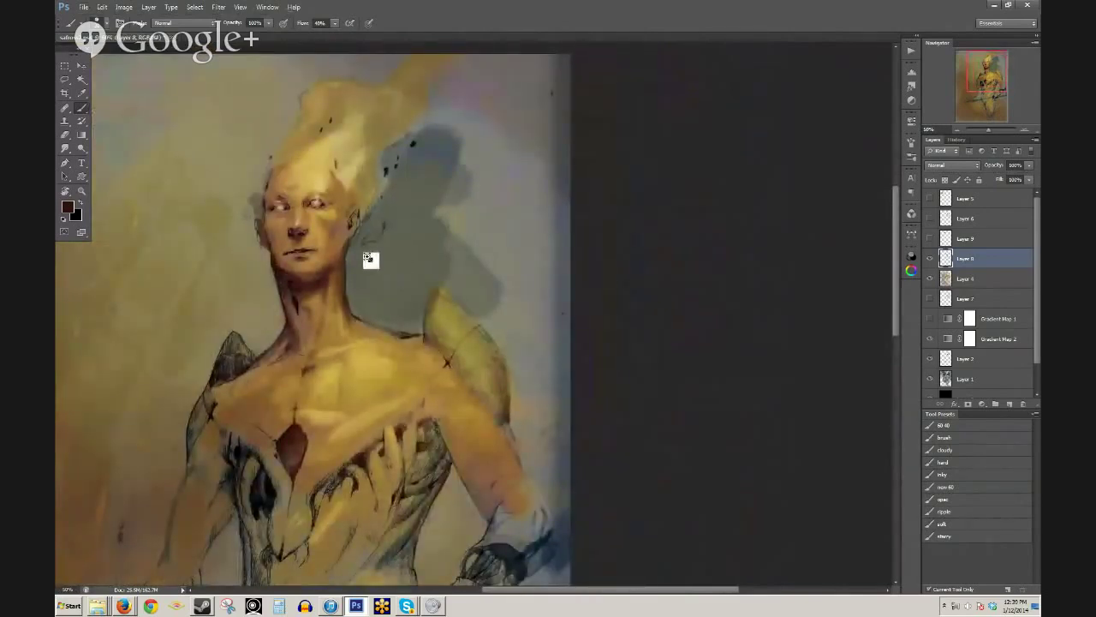
scroll(370, 259, "up", 2)
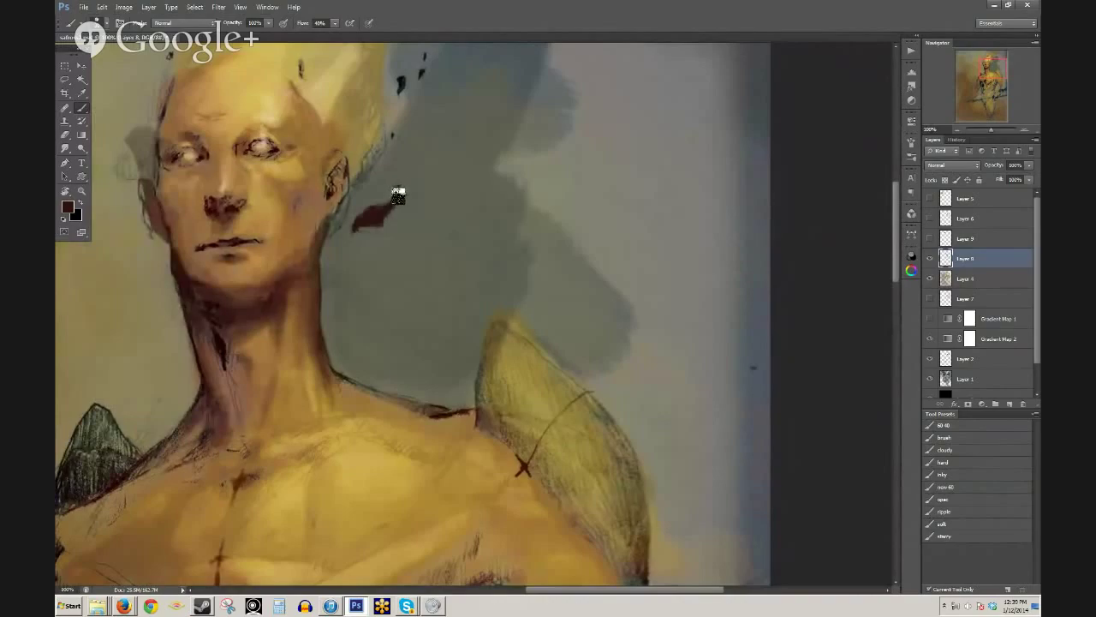
scroll(398, 196, "down", 3)
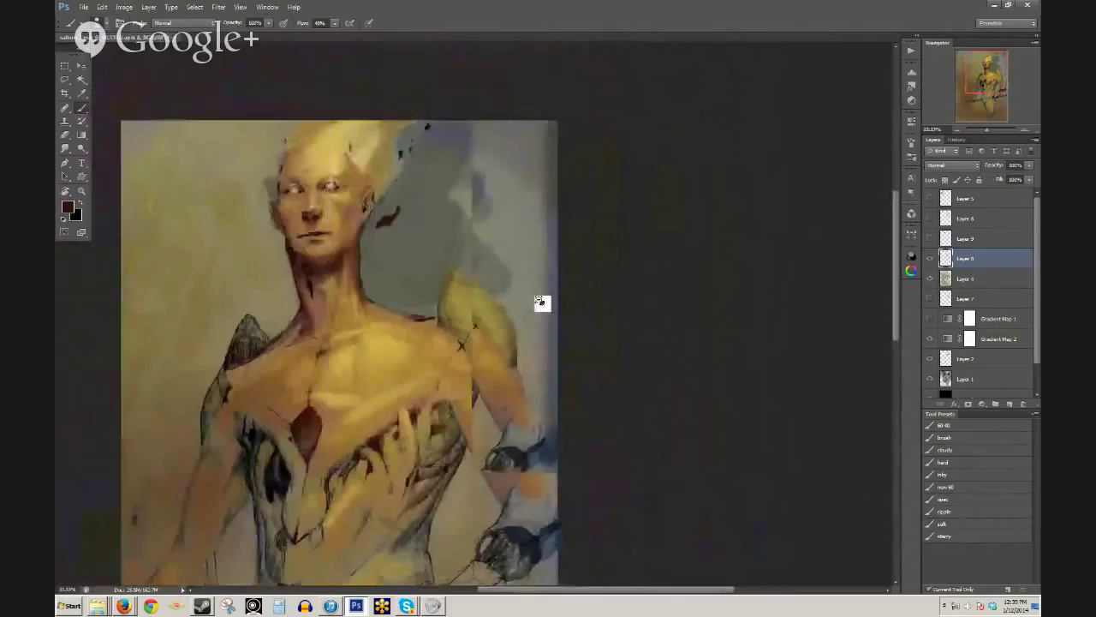
scroll(557, 300, "down", 1)
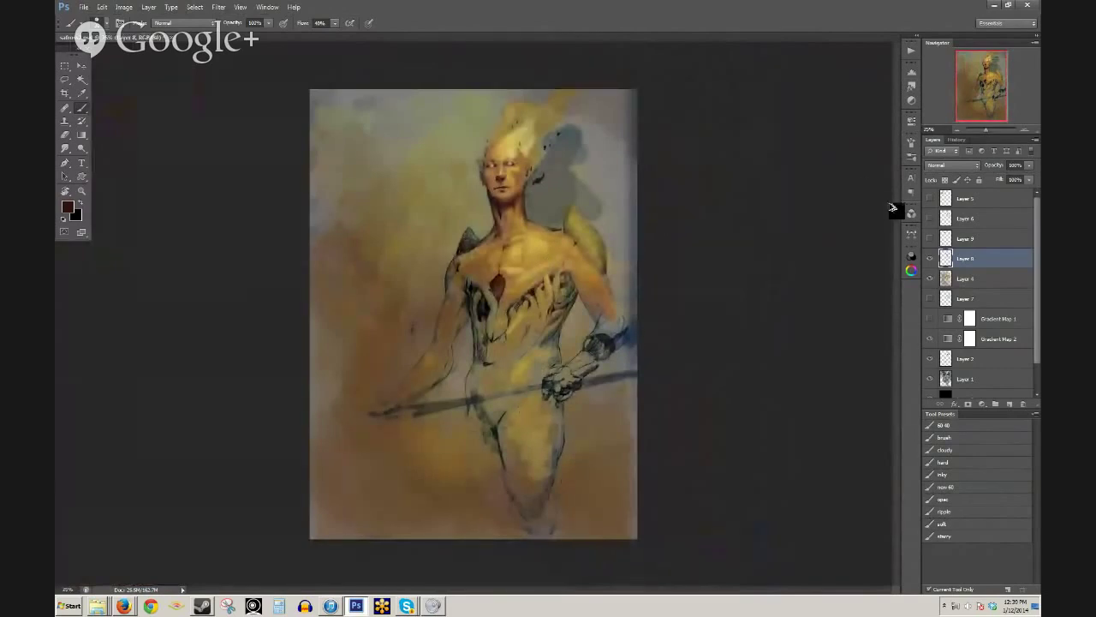
- Load the bright areas of the composite channel as a selection and paste a copy of them on a new layer above Layer 5
key("ctrl+alt+2")
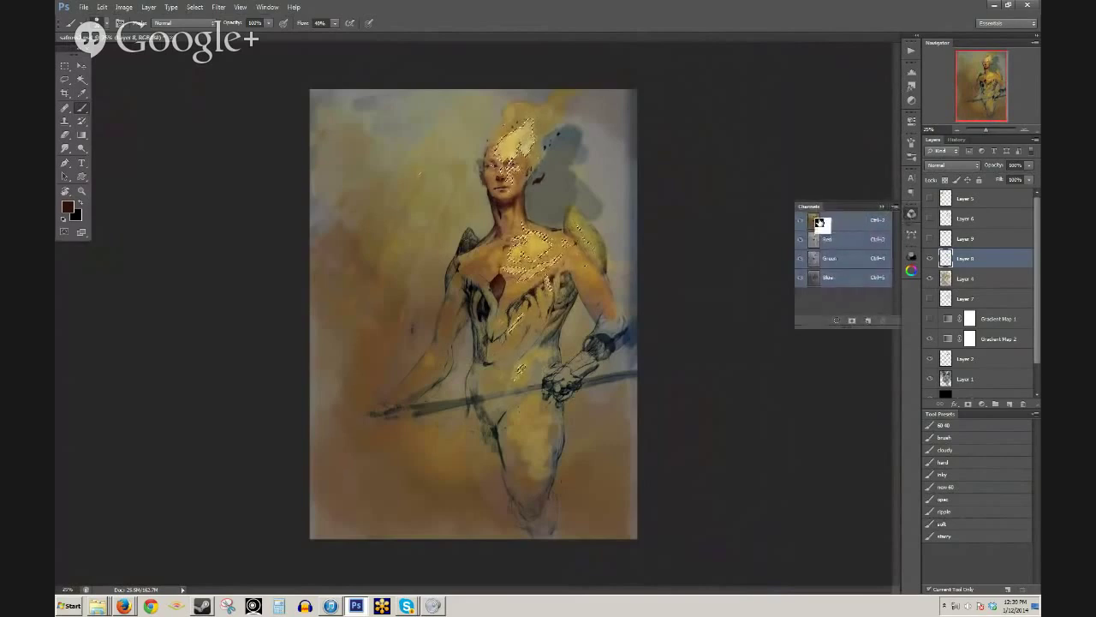
left_click(883, 209)
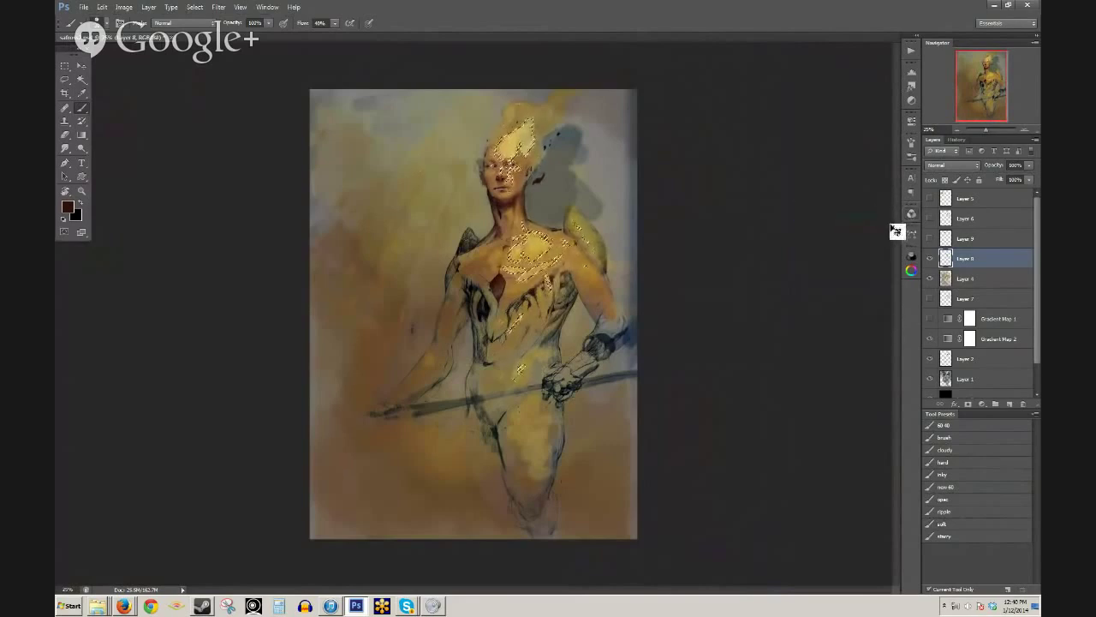
left_click_drag(968, 258, 984, 210)
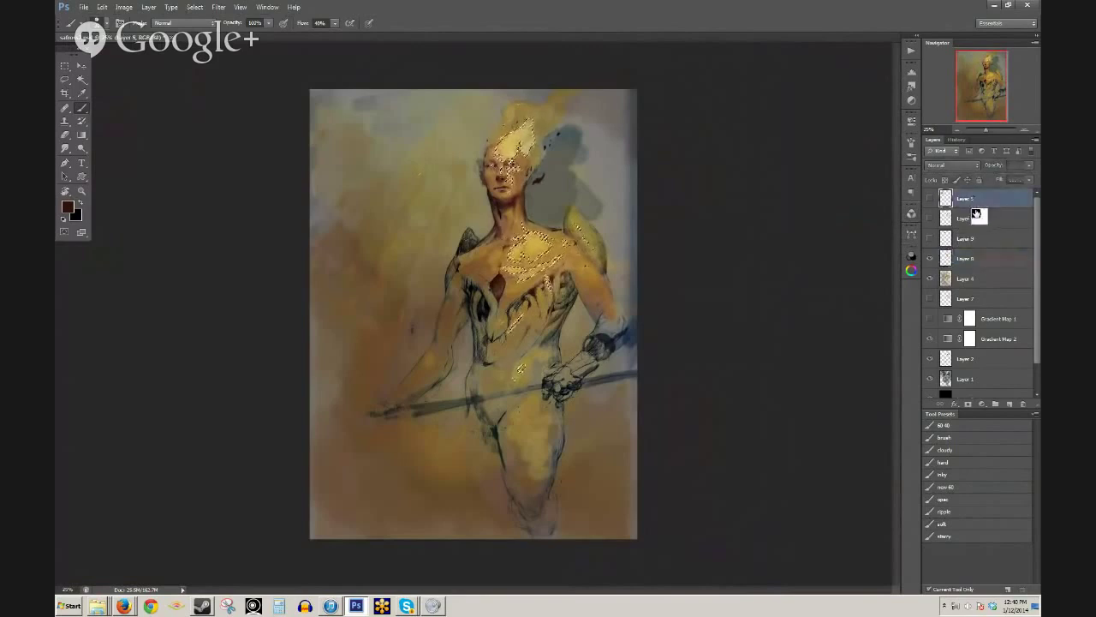
key("ctrl+v")
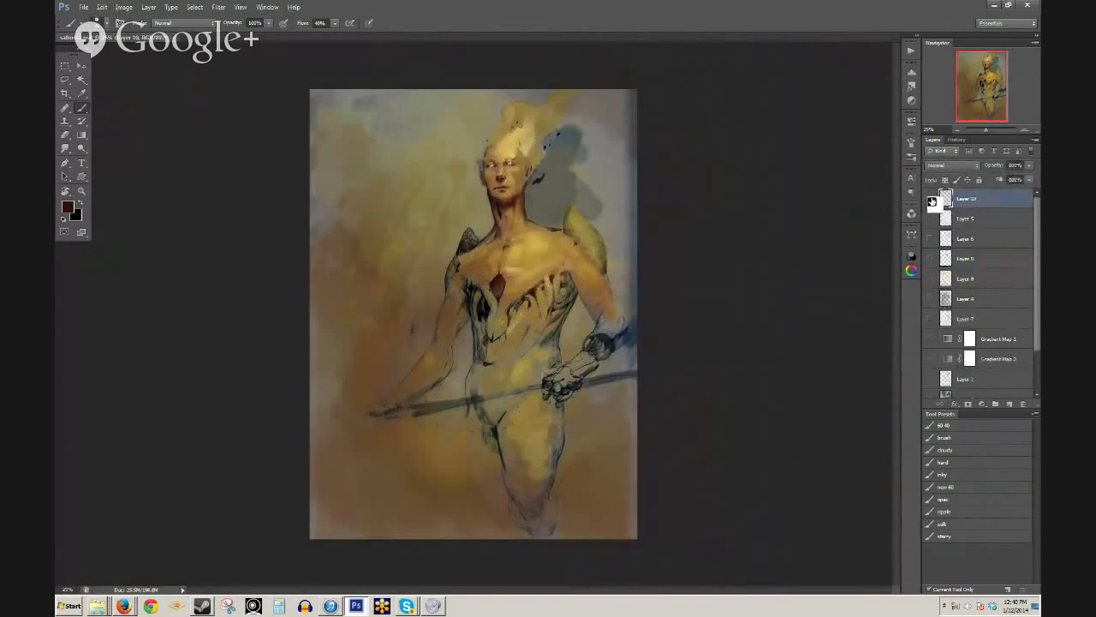
- Check the pasted copy in isolation and set its blend mode to Multiply
left_click(932, 199, "alt")
left_click(932, 199, "alt")
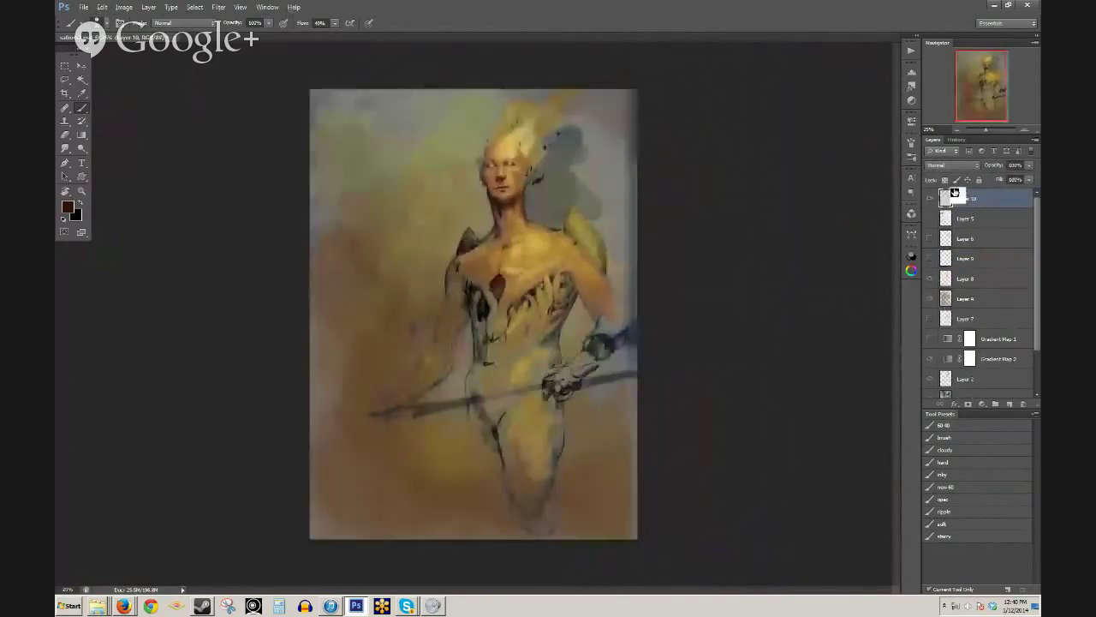
left_click(951, 164)
left_click(966, 209)
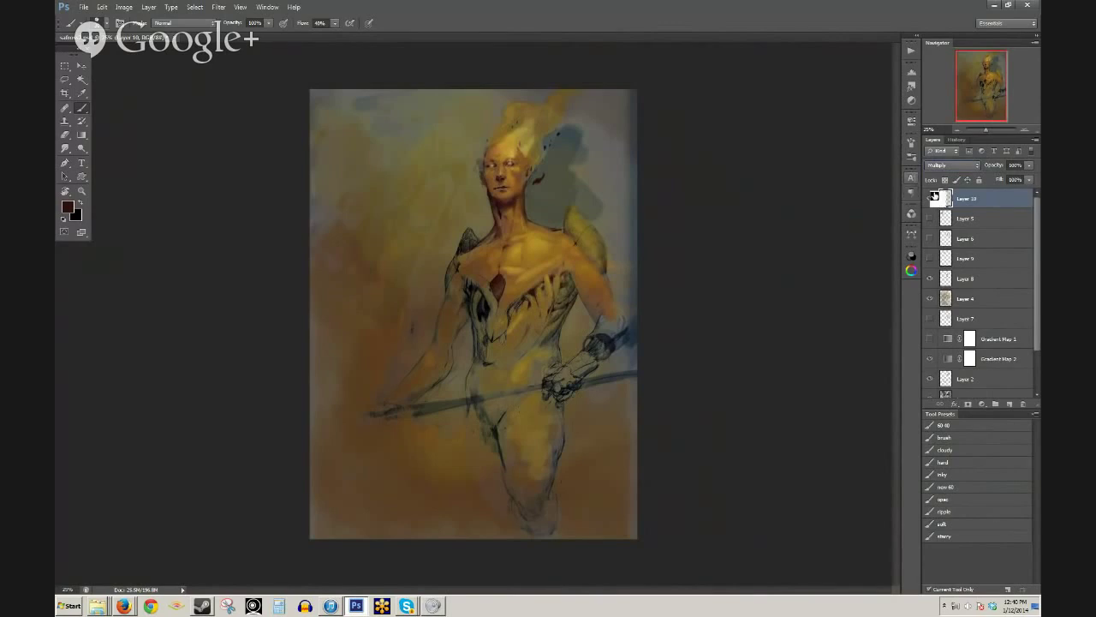
- Compare the painting with and without the Multiply layer by switching its visibility
left_click(931, 199)
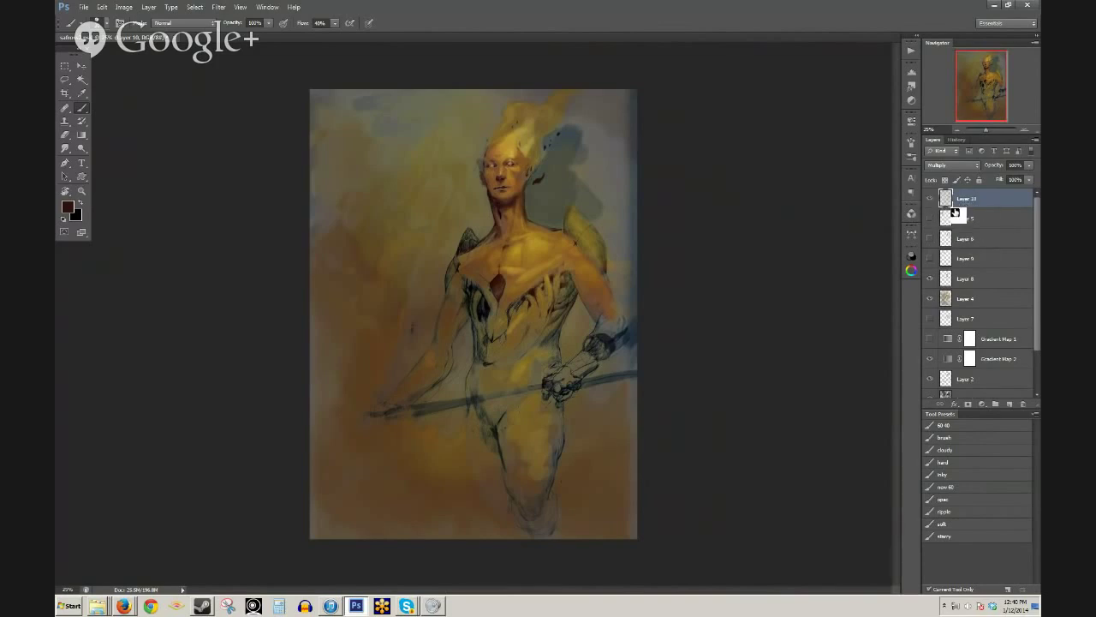
left_click(930, 201)
left_click(930, 200)
left_click(931, 201)
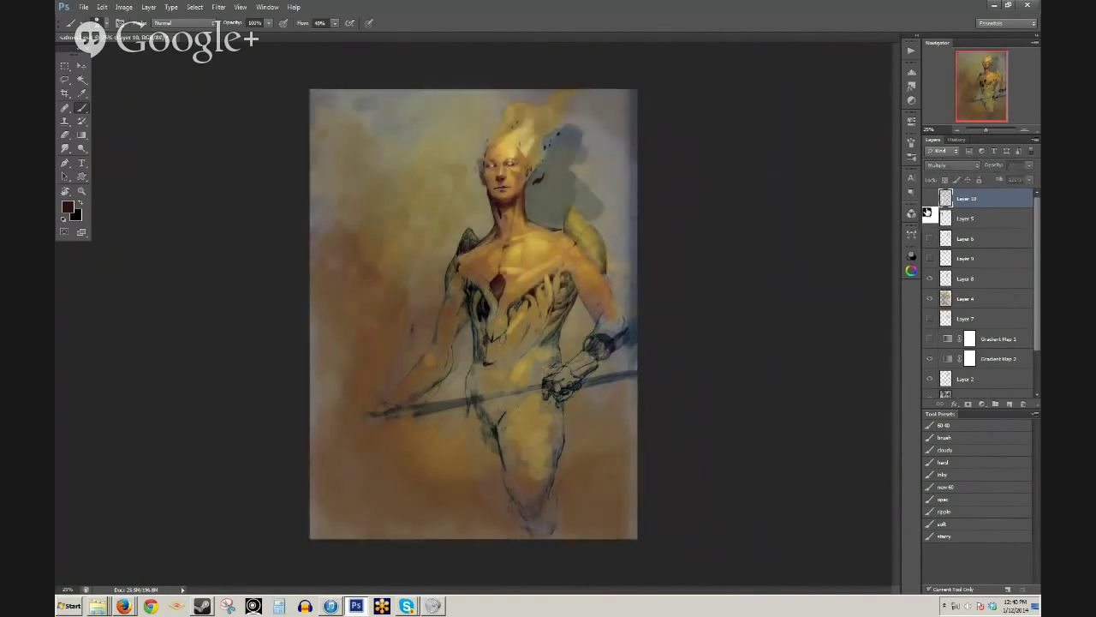
left_click(928, 214)
left_click(930, 216)
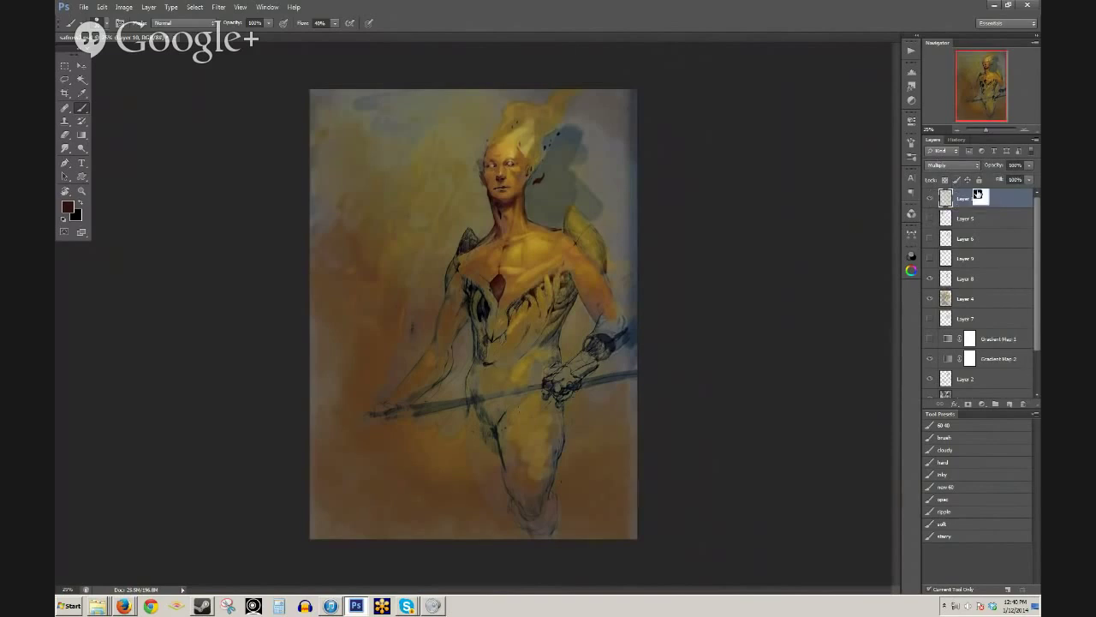
- Try the Overlay blend mode on the pasted copy and undo it
left_click(954, 165)
left_click(950, 299)
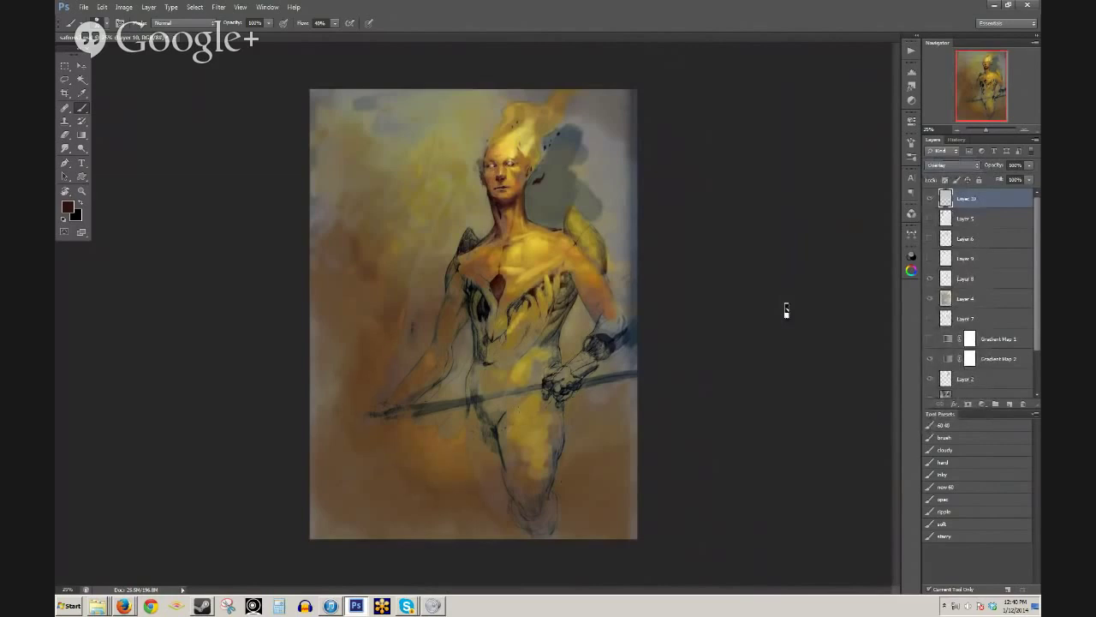
key("ctrl+z")
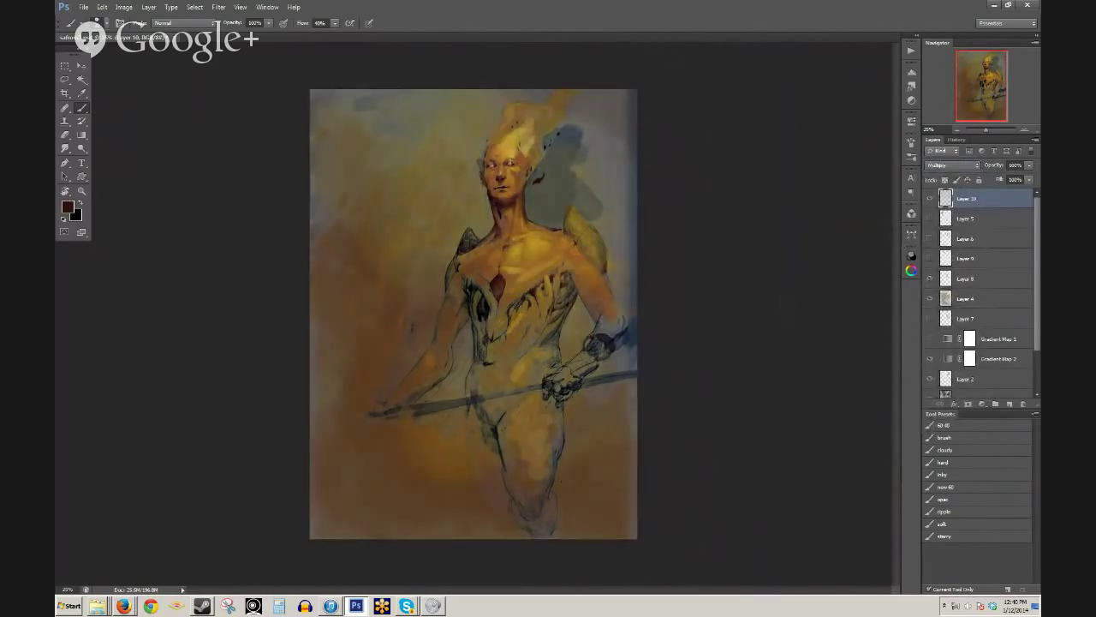
- Add a new layer on top and paint soft white highlights on the upper chest and collarbone with a low-opacity brush
scroll(534, 179, "up", 1)
key("ctrl+shift+alt+n")
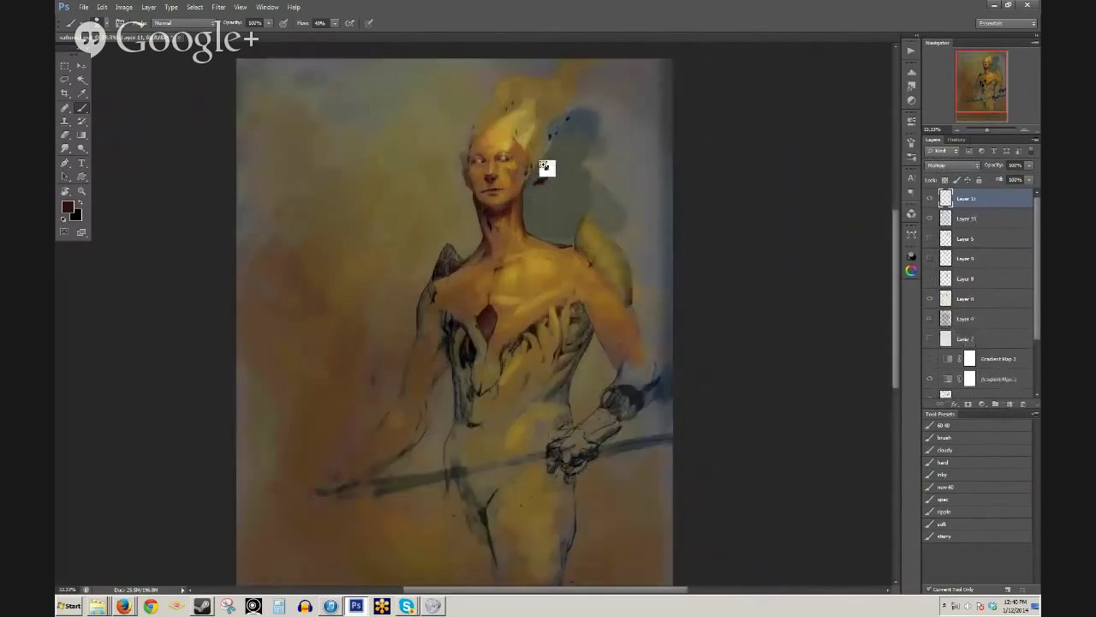
scroll(546, 167, "up", 1)
key("d")
key("x")
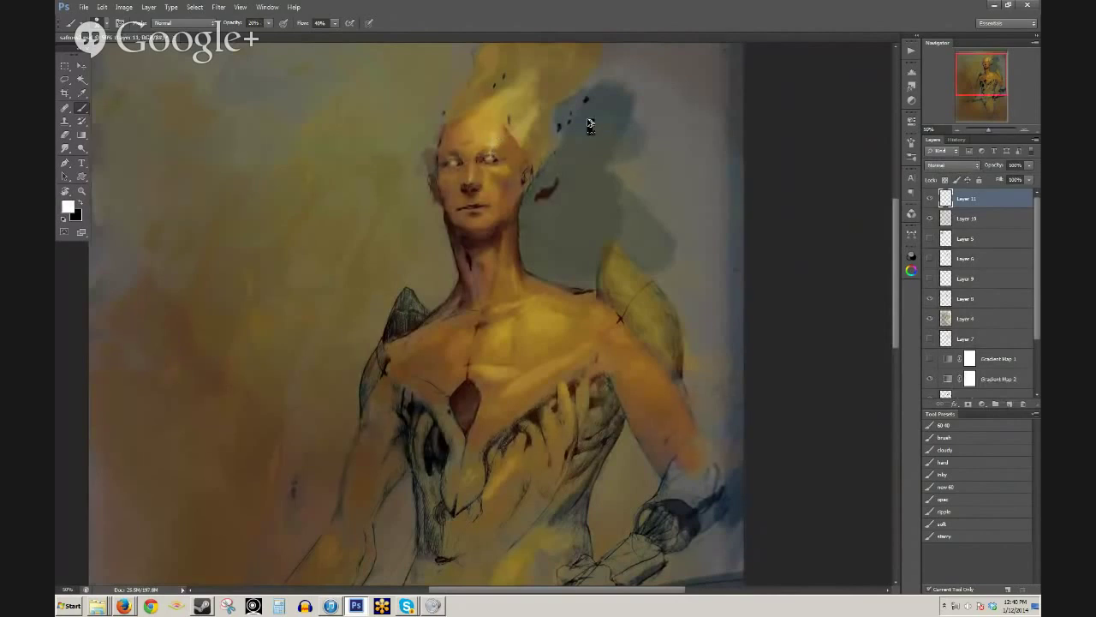
left_click(550, 312, "alt")
left_click(589, 325, "ctrl")
left_click(523, 295, "alt")
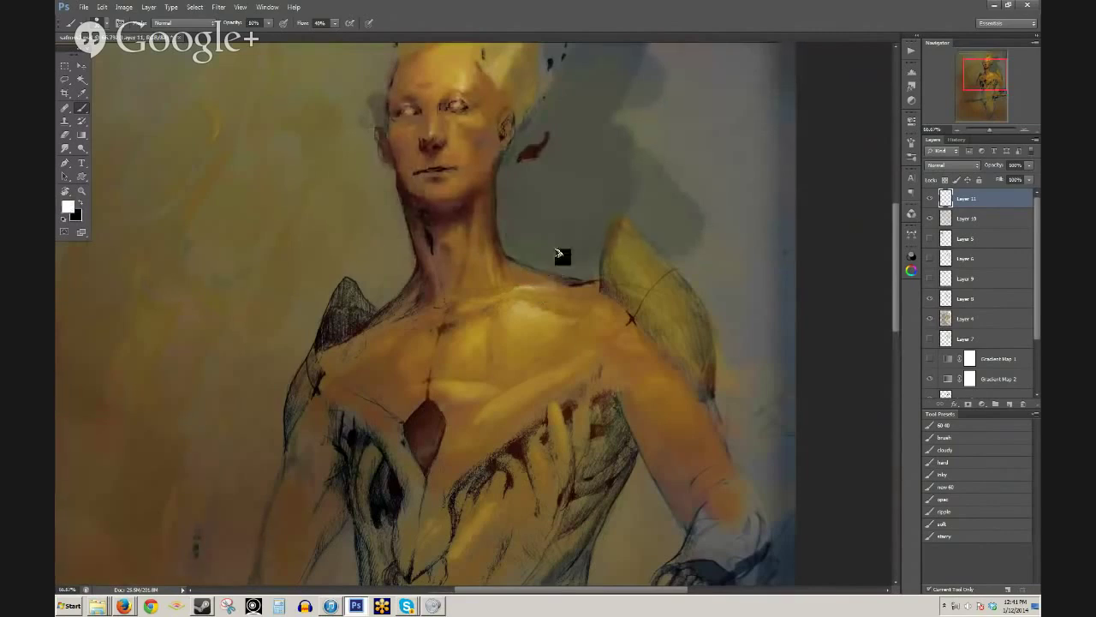
scroll(505, 254, "down", 1)
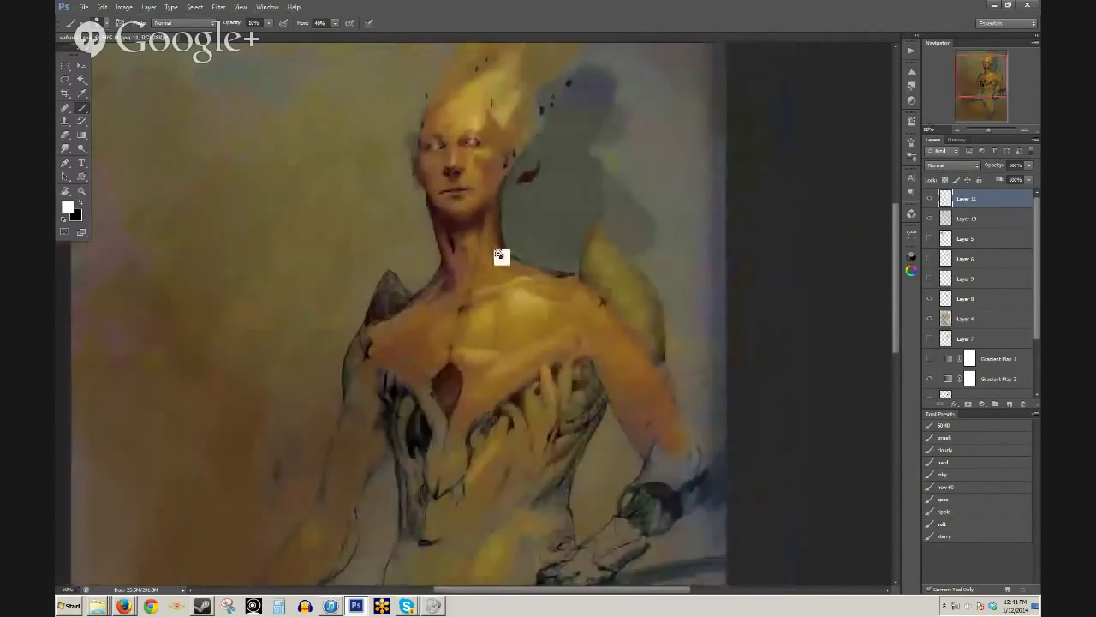
scroll(501, 252, "down", 1)
- Redraw the mouth line and darken the inner ear with dark brown sampled from beneath the jaw
scroll(492, 245, "up", 3)
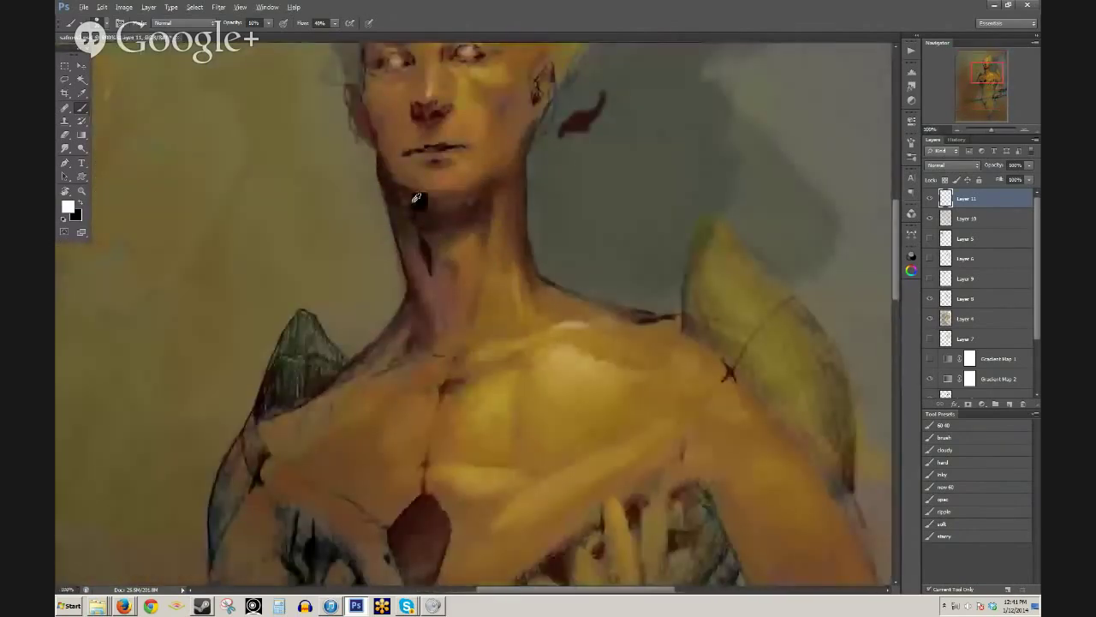
left_click(415, 197, "alt")
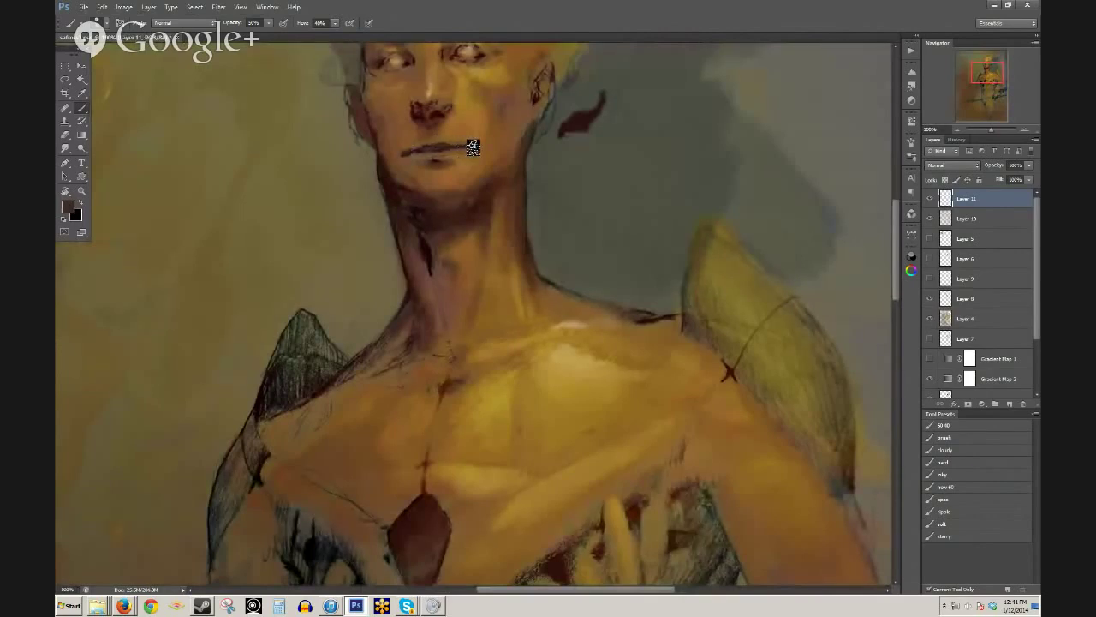
left_click_drag(545, 172, 463, 223)
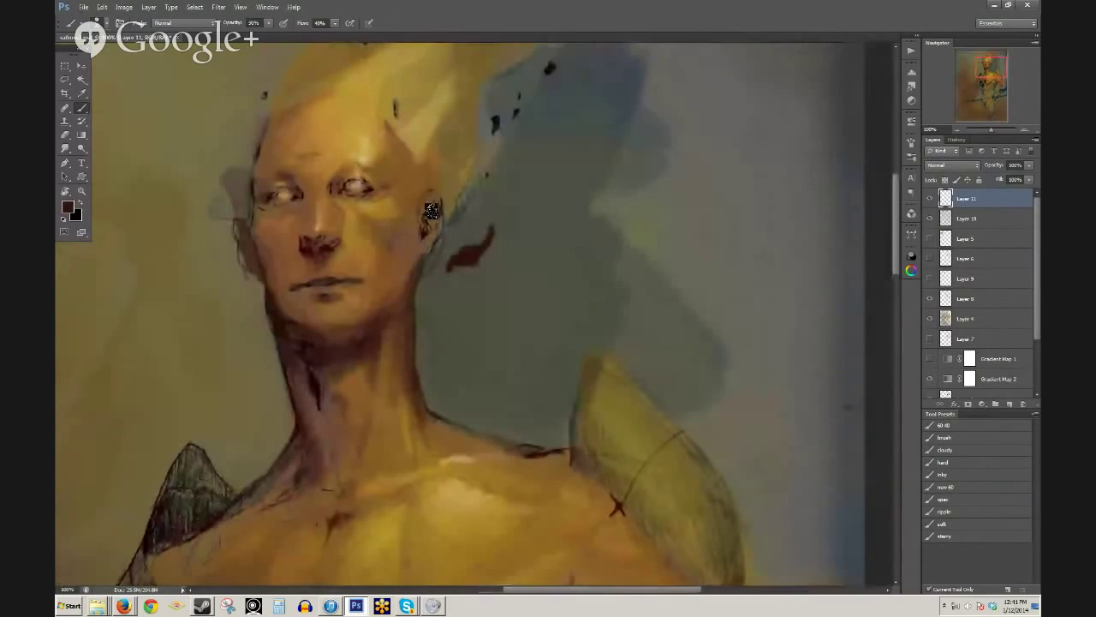
mouse_move(438, 206)
left_mouse_down()
mouse_move(430, 245)
mouse_move(437, 231)
left_mouse_up()
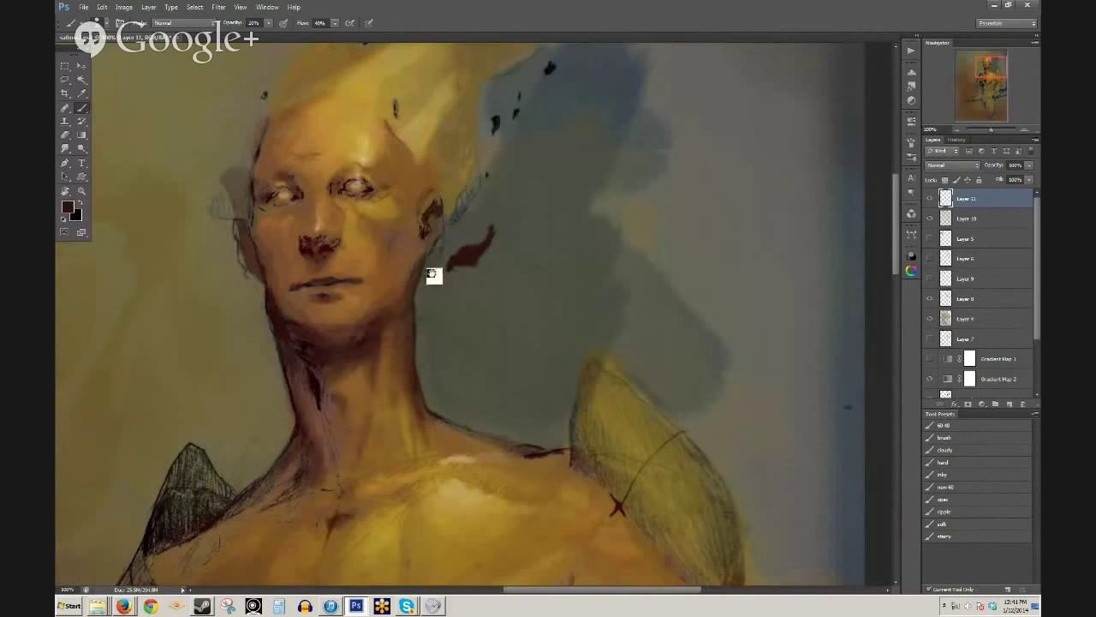
key("ctrl+minus")
key("ctrl+minus")
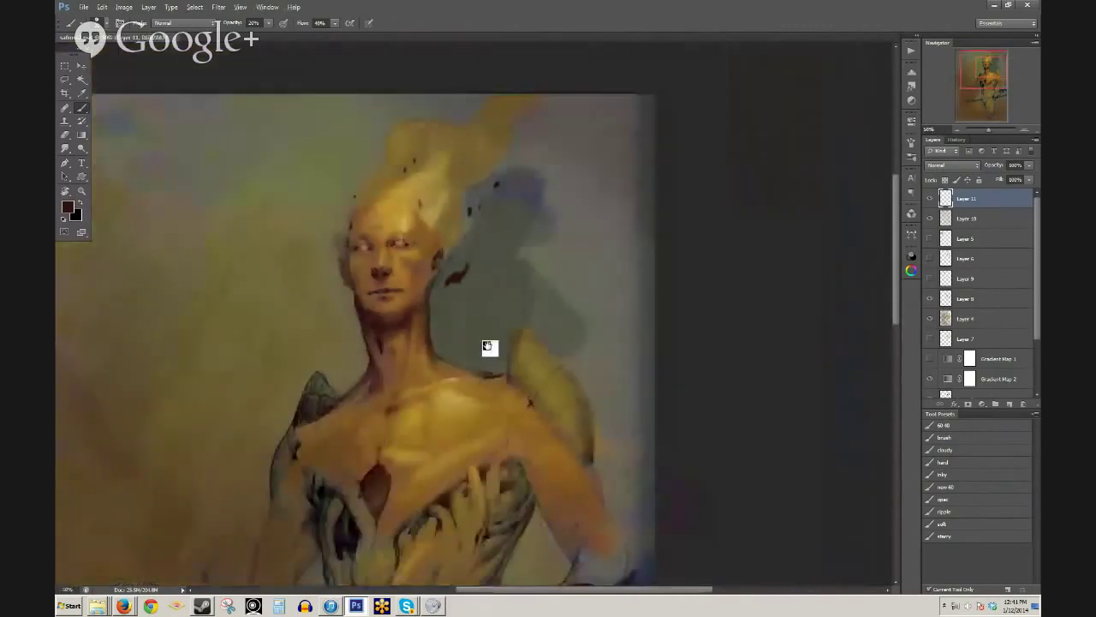
left_click_drag(489, 348, 472, 246)
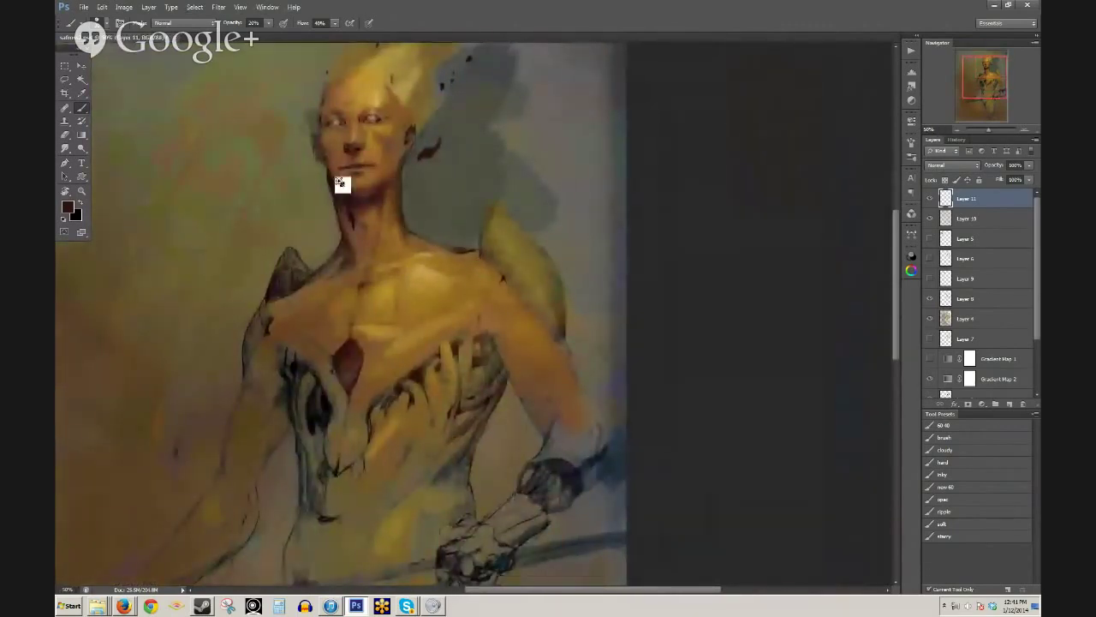
- Paint dark red-brown pointed shapes around both ears and along the hairline behind the ear at 90% opacity
scroll(345, 191, "up", 5)
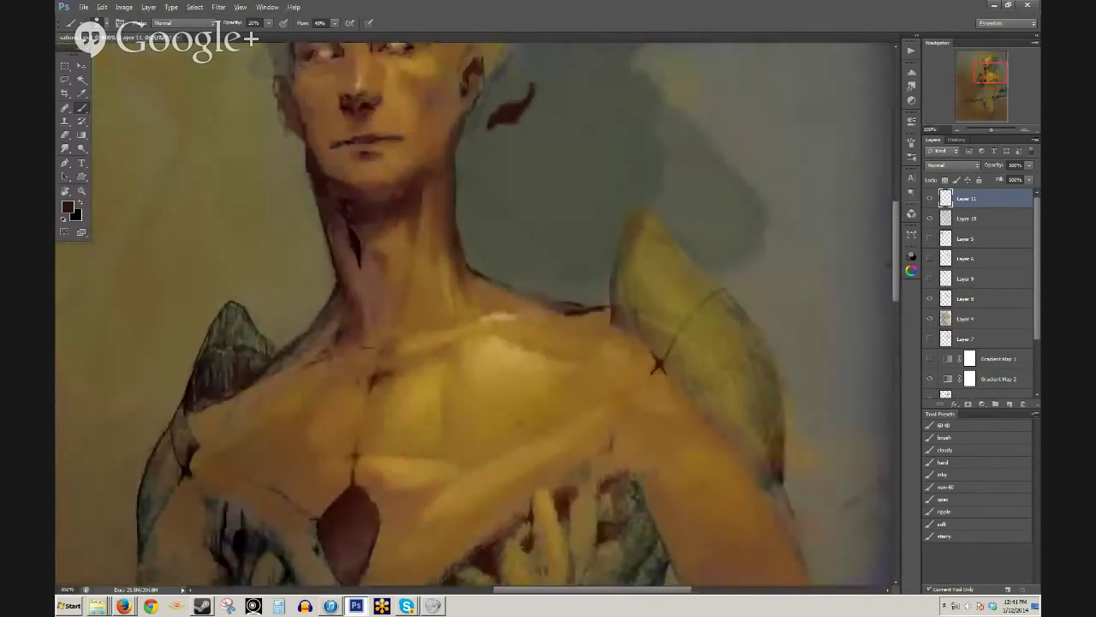
key("9")
left_click_drag(450, 106, 387, 182)
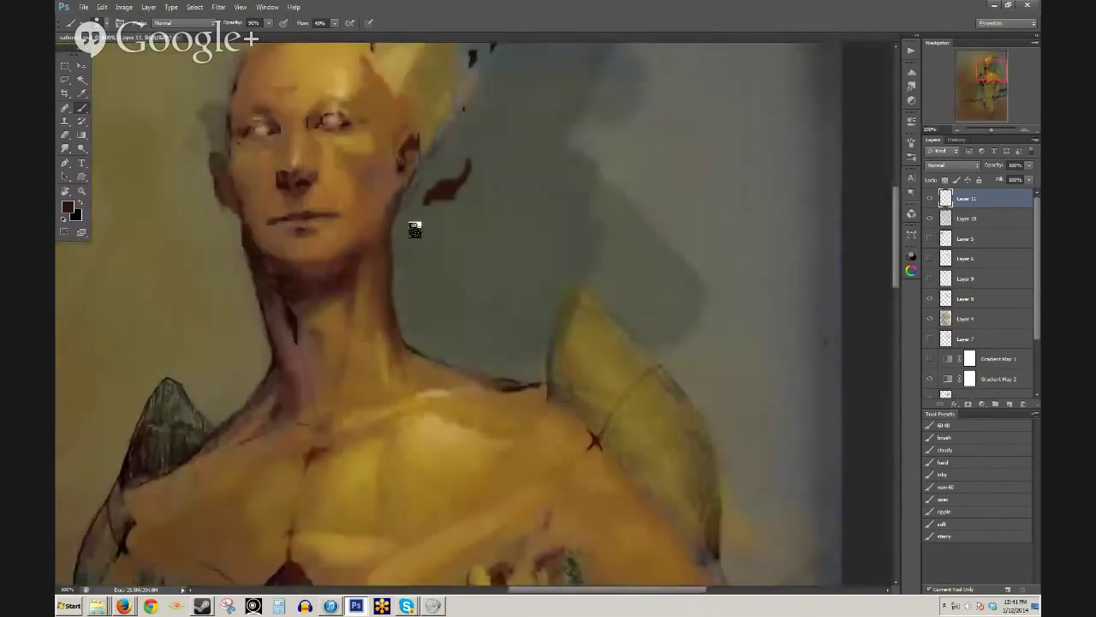
left_click(266, 248, "alt")
left_click_drag(416, 176, 400, 212)
mouse_move(440, 140)
left_mouse_down()
mouse_move(405, 223)
mouse_move(428, 161)
mouse_move(424, 193)
left_mouse_up()
left_click_drag(175, 190, 188, 213)
left_click_drag(426, 85, 377, 203)
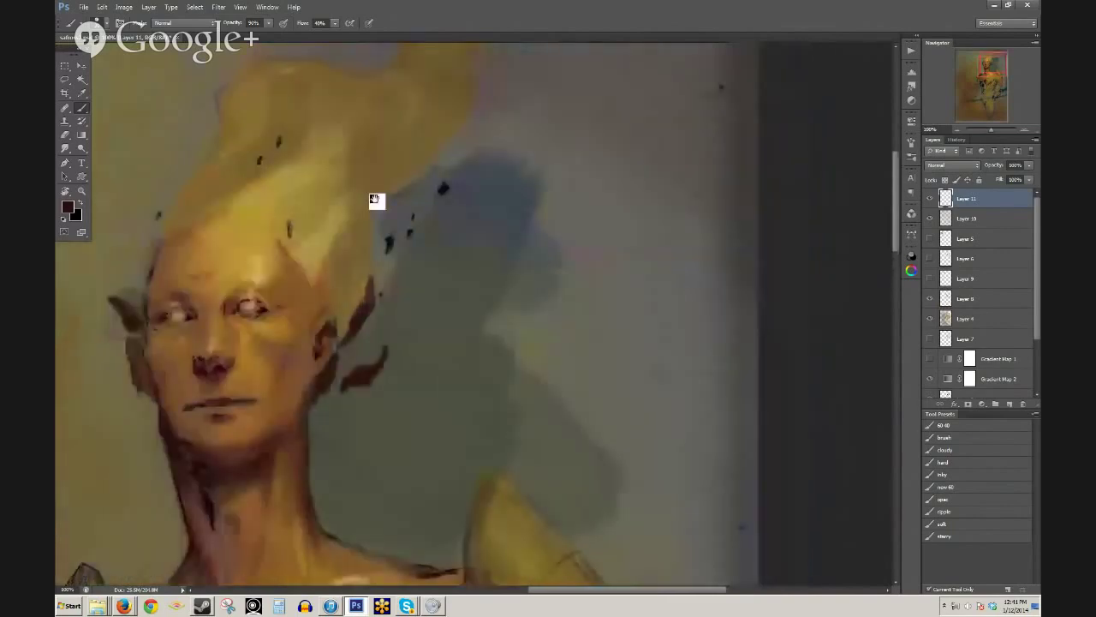
- Cover the dark outline along the slope from neck to shoulder with sampled skin browns
left_click_drag(412, 502, 459, 270)
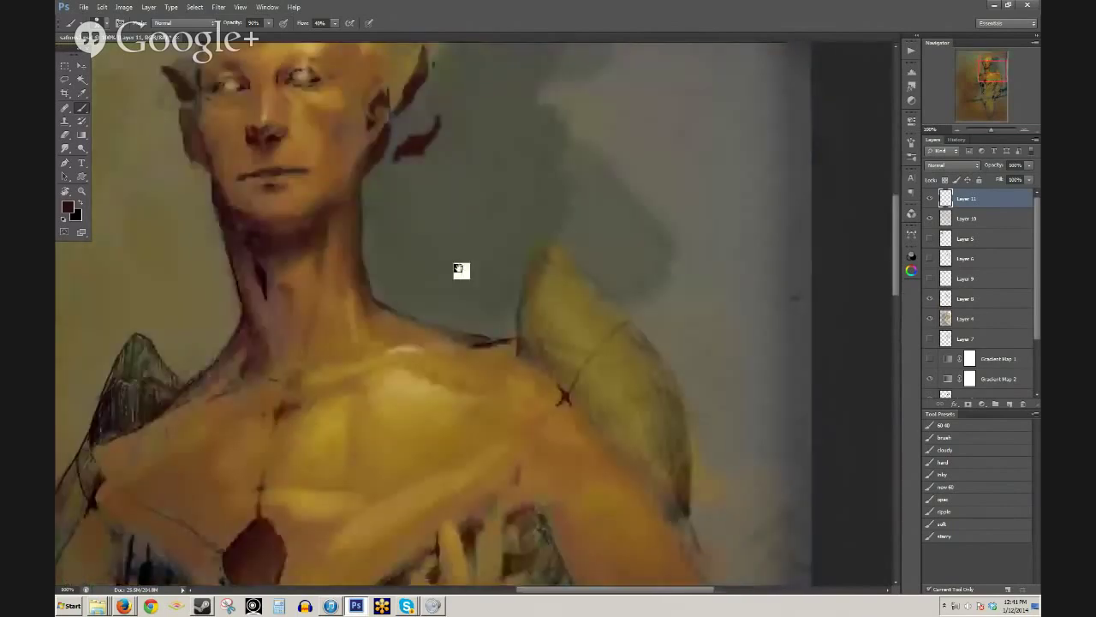
left_click(371, 313, "alt")
left_click(470, 352, "alt")
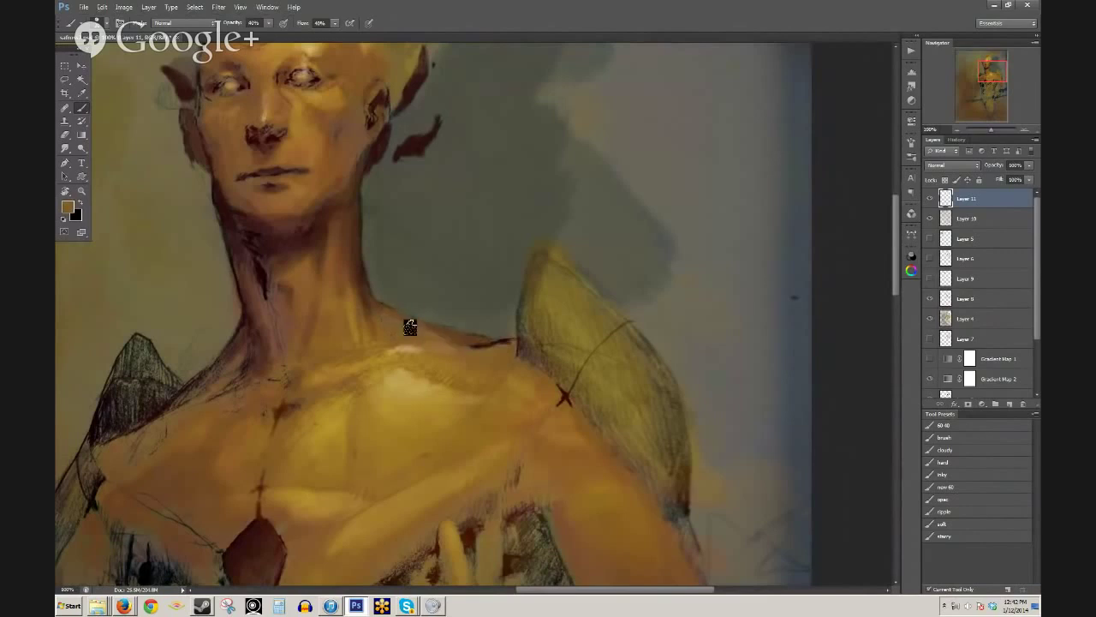
left_click(457, 340, "alt")
left_click_drag(456, 339, 475, 343)
left_click_drag(552, 368, 509, 258)
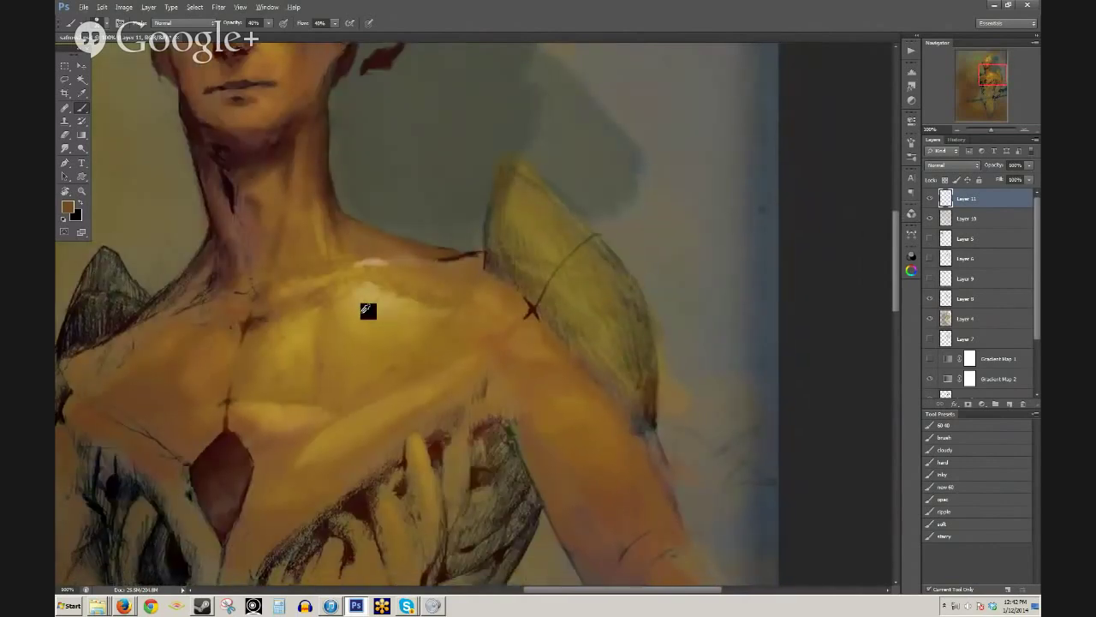
- Brighten the upper edge of the shoulder slope beside the neck with ochre sampled from the chest at low opacity
left_click(368, 310, "alt")
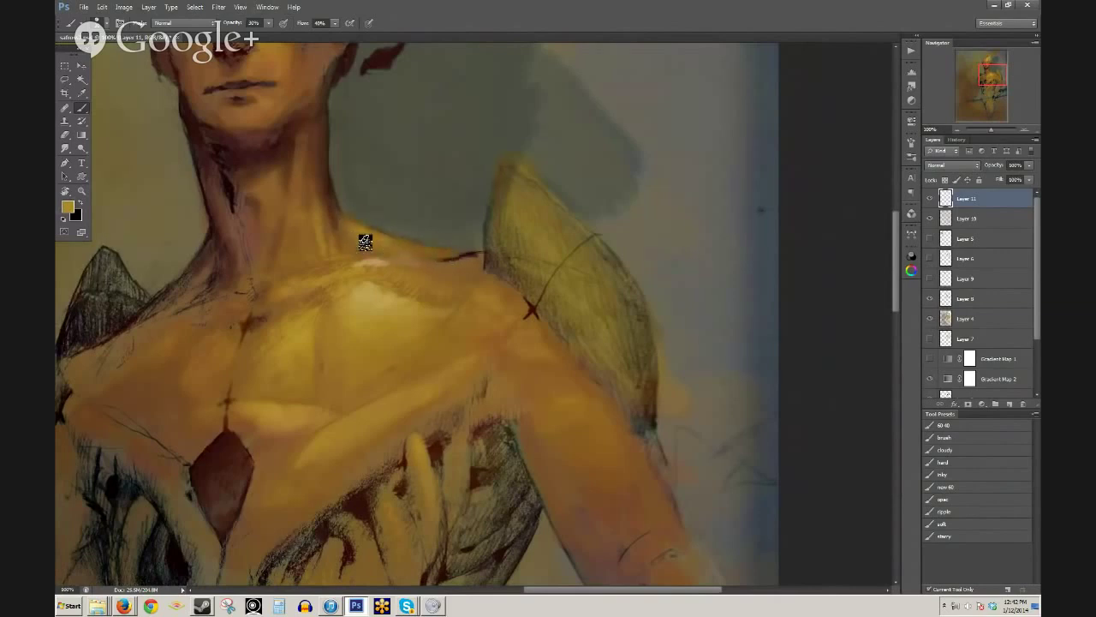
scroll(411, 257, "down", 1)
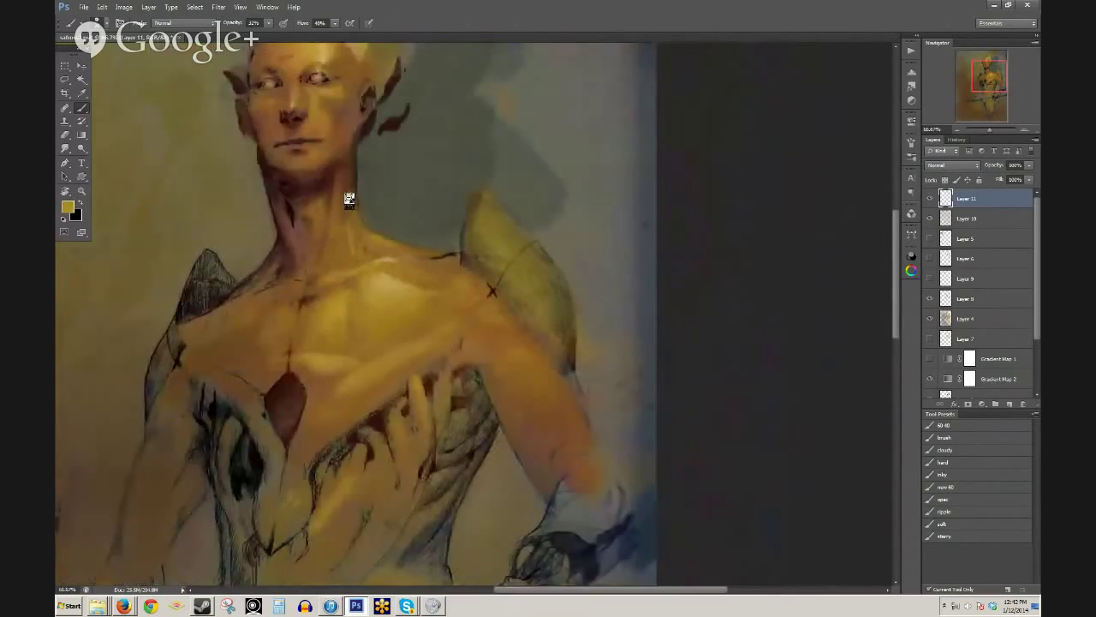
scroll(435, 278, "down", 1)
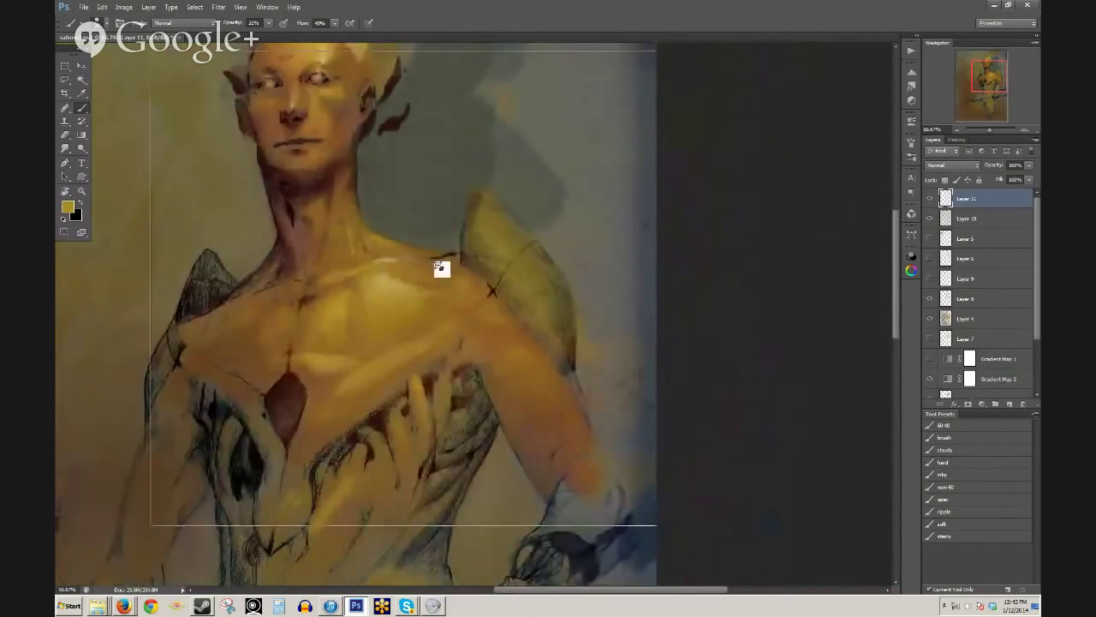
scroll(412, 318, "up", 1)
scroll(418, 310, "up", 1)
left_click_drag(364, 286, 316, 435)
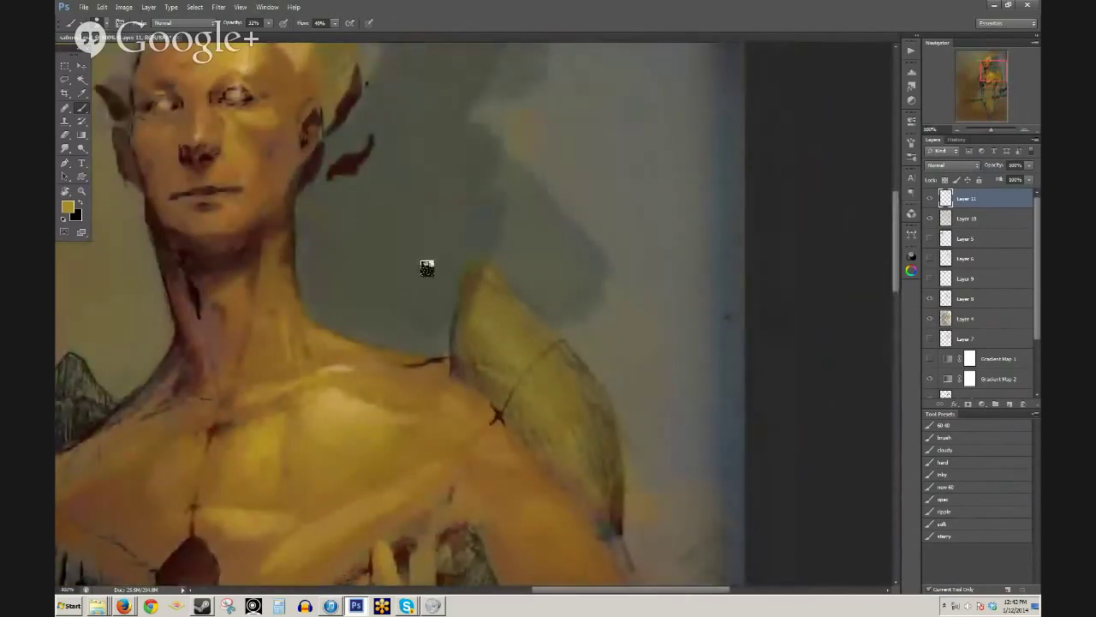
- Clean up the tip and outer upper edge of the yellow-green shoulder plate with sampled grey-green background colour at 100% opacity
left_click(468, 241, "alt")
scroll(514, 321, "up", 1)
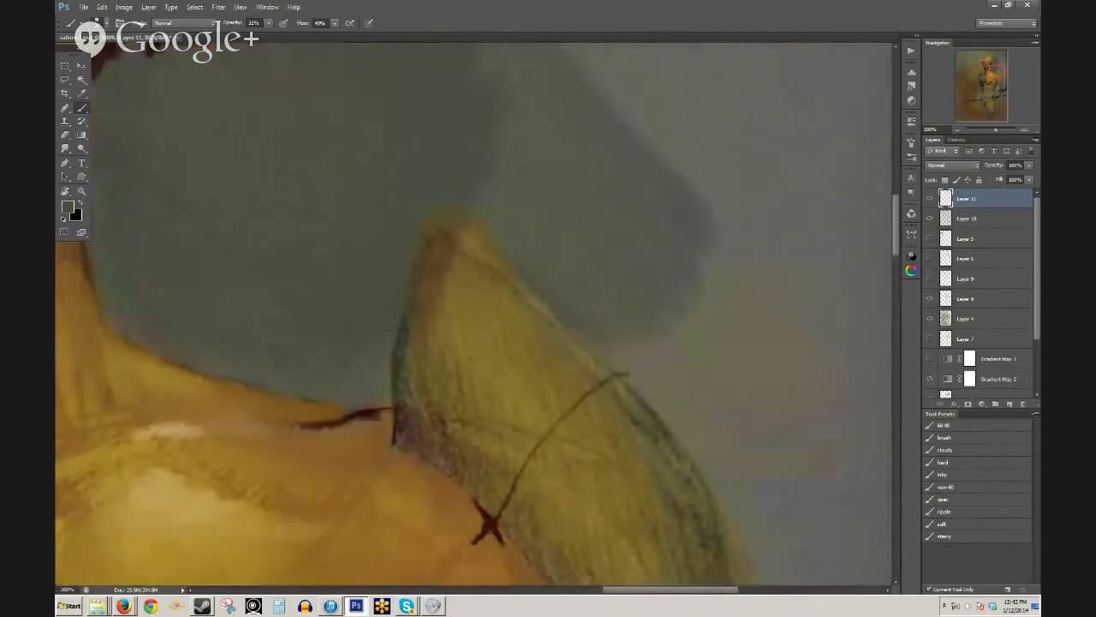
key("0")
mouse_move(447, 203)
left_mouse_down()
mouse_move(519, 272)
mouse_move(489, 254)
mouse_move(575, 322)
mouse_move(453, 211)
mouse_move(558, 279)
left_mouse_up()
scroll(584, 303, "down", 2)
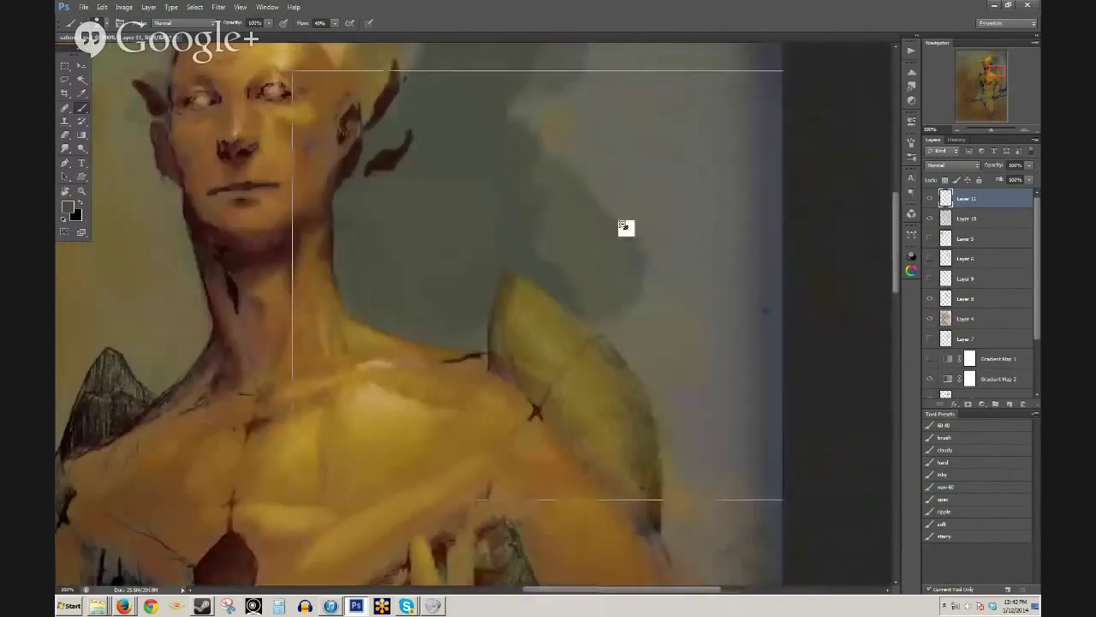
- Shade the inner lower edge of the yellow-green shoulder plate with brown sampled from the jaw shadow at 50% opacity
scroll(561, 372, "up", 1)
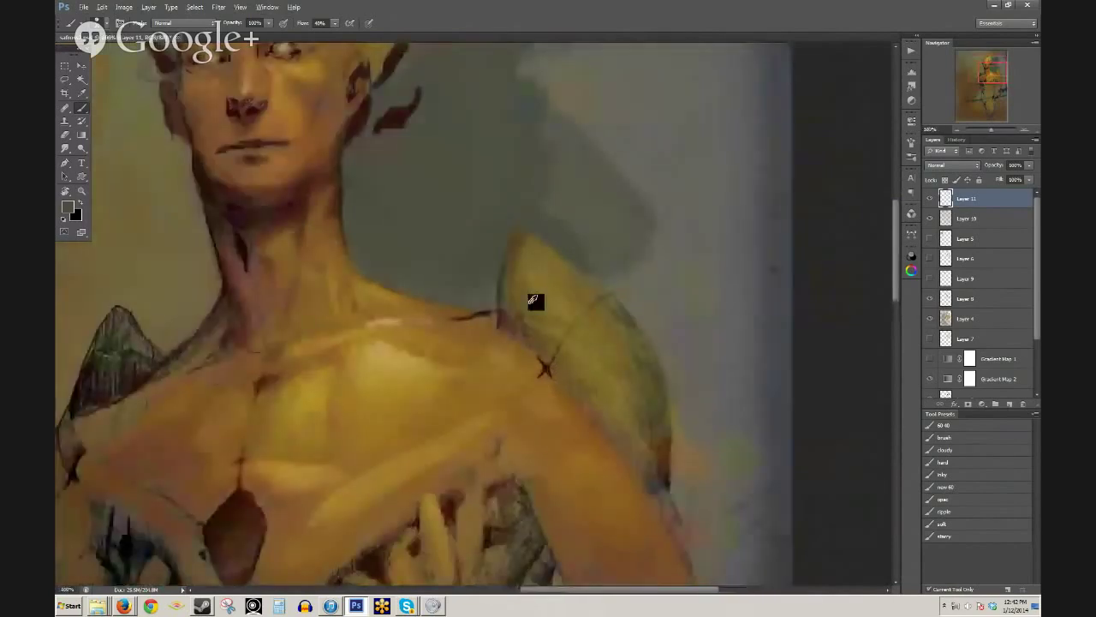
left_click(319, 178, "alt")
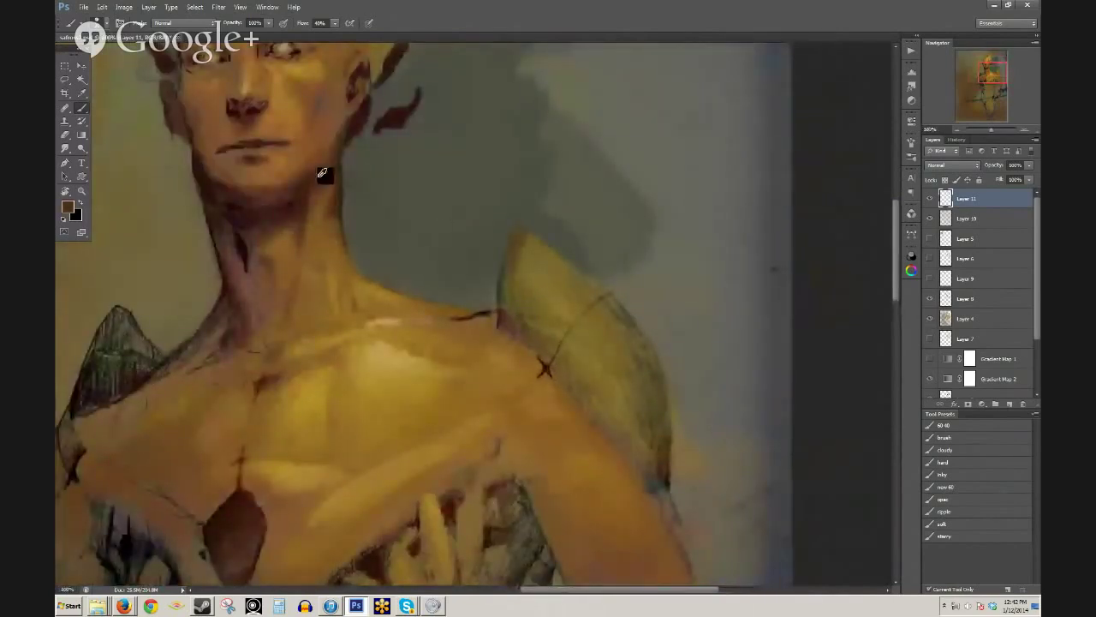
key("5")
mouse_move(510, 295)
left_mouse_down()
mouse_move(507, 311)
mouse_move(516, 301)
mouse_move(526, 335)
mouse_move(551, 335)
mouse_move(561, 374)
mouse_move(612, 416)
mouse_move(653, 485)
left_mouse_up()
- Fill the pointed, hatched plate on the opposite shoulder with dark red-brown sampled from the chest cavity at 100% opacity
left_click_drag(277, 350, 463, 285)
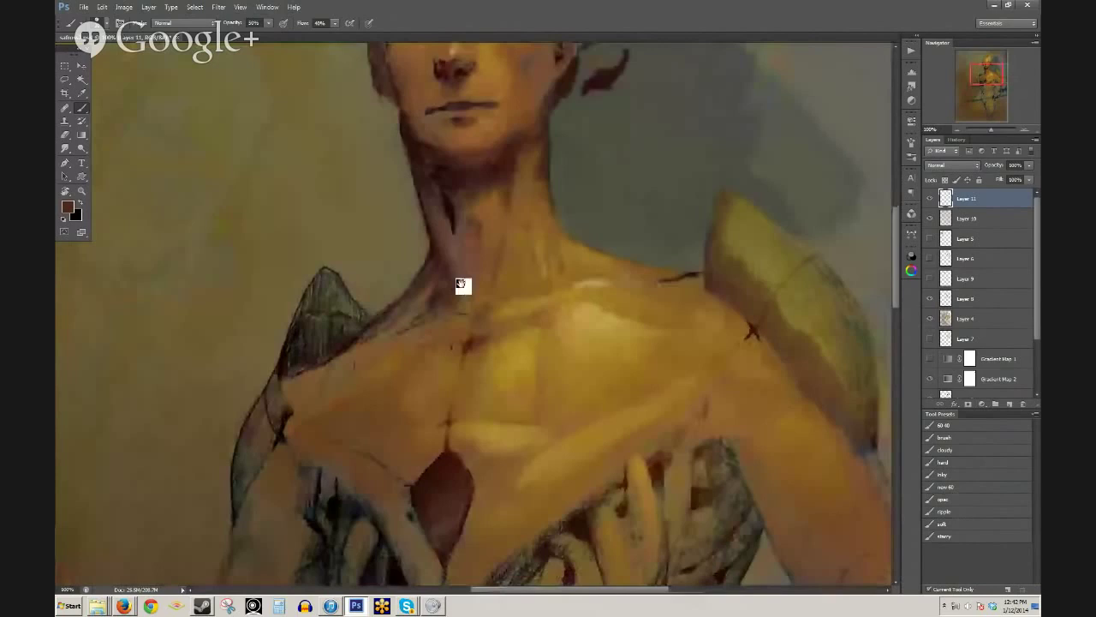
left_click(428, 478, "alt")
key("0")
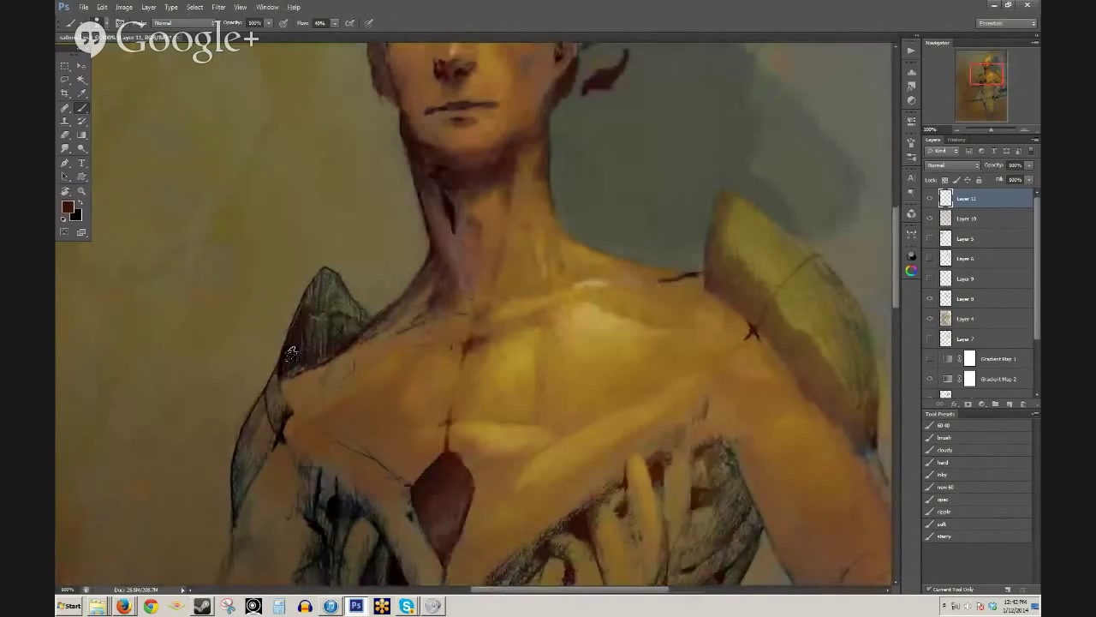
mouse_move(291, 352)
left_mouse_down()
mouse_move(286, 366)
mouse_move(312, 339)
mouse_move(328, 352)
mouse_move(342, 317)
mouse_move(318, 287)
mouse_move(299, 324)
mouse_move(317, 284)
mouse_move(335, 287)
mouse_move(367, 318)
mouse_move(351, 331)
mouse_move(325, 307)
left_mouse_up()
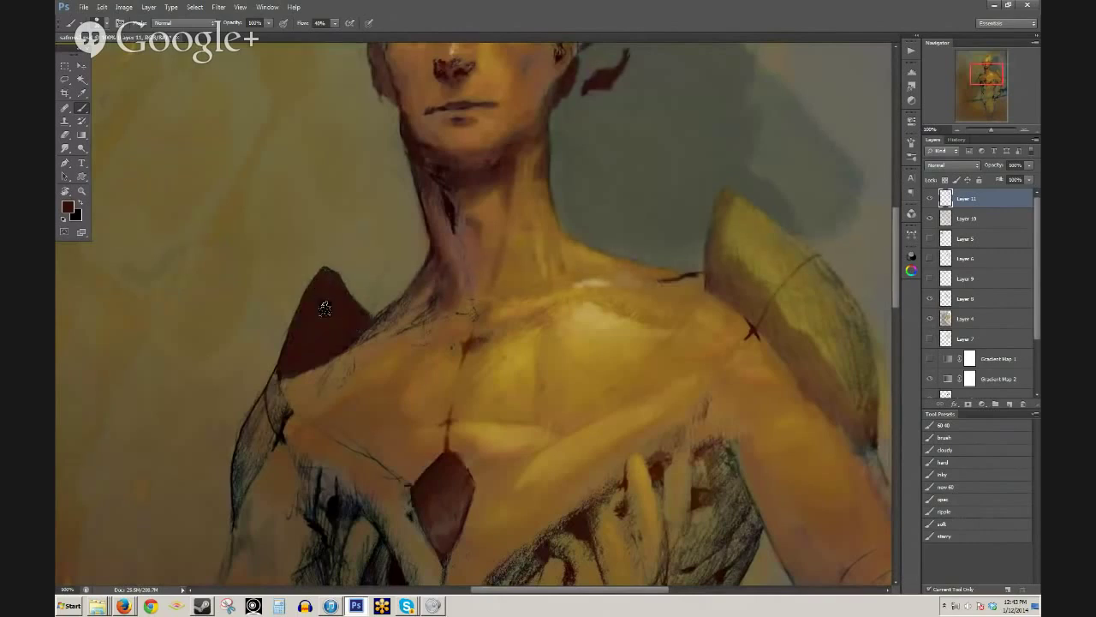
- Sample an ochre skin tone from the head and paint lighter strokes over the dark ear and its edge
left_click_drag(455, 260, 398, 346)
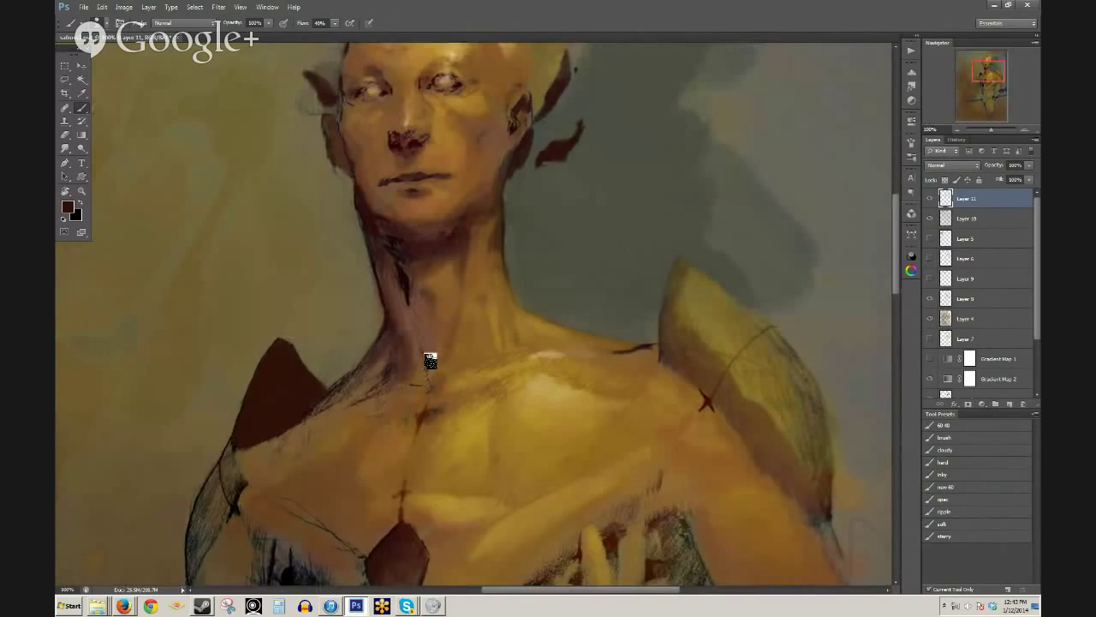
key("4")
left_click(466, 103, "alt")
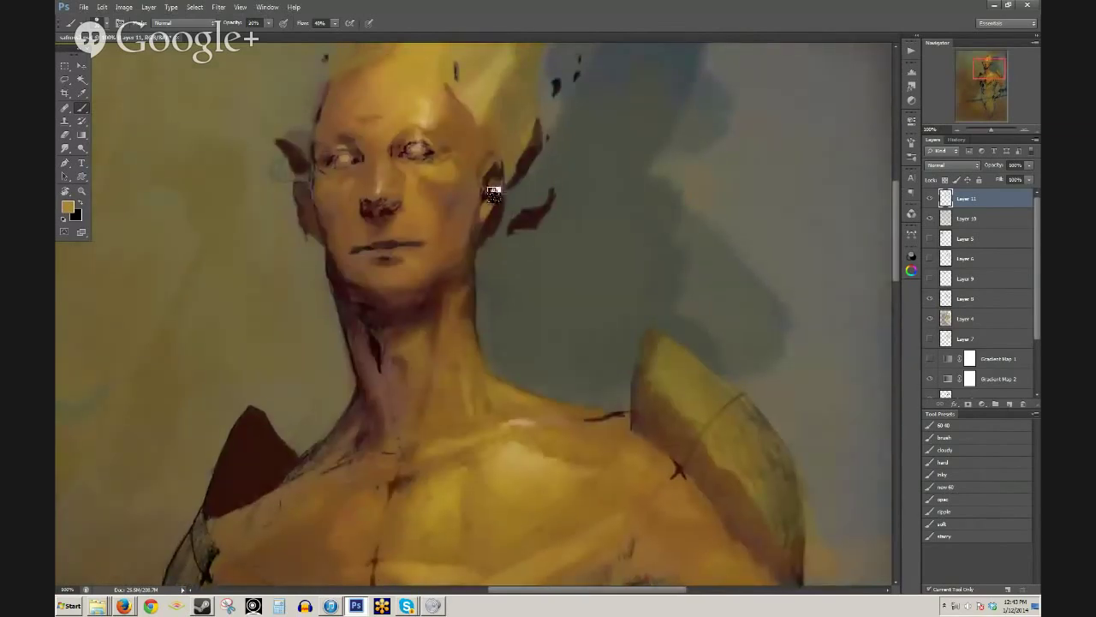
key("6")
key("3")
key("8")
key("ctrl+minus")
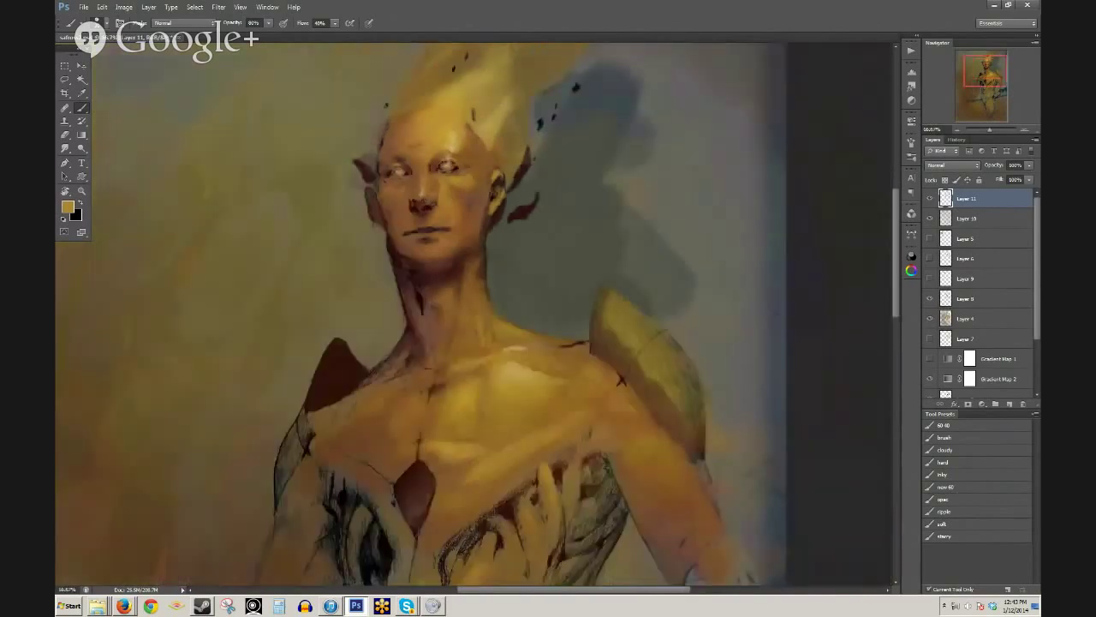
left_click_drag(531, 202, 517, 218)
- Sample brown skin tones from the forehead and blend the brow area of the face at 30% brush opacity
key("alt")
left_click(420, 168, "ctrl")
left_click(420, 168, "ctrl")
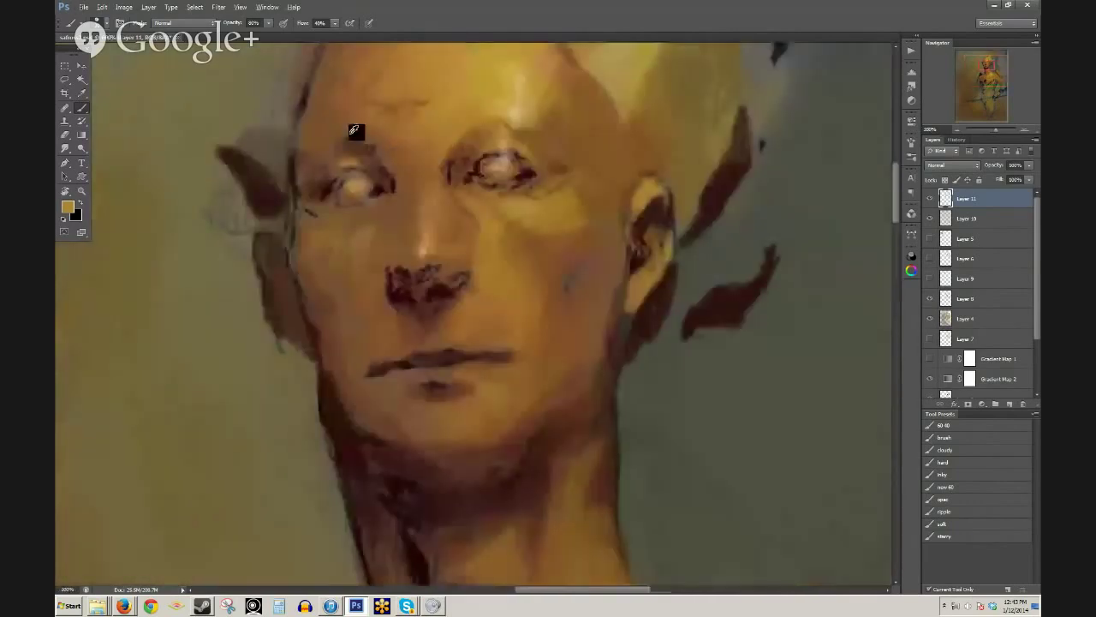
left_click(337, 129, "alt")
left_click(425, 110, "alt")
key("3")
left_click(400, 114, "alt")
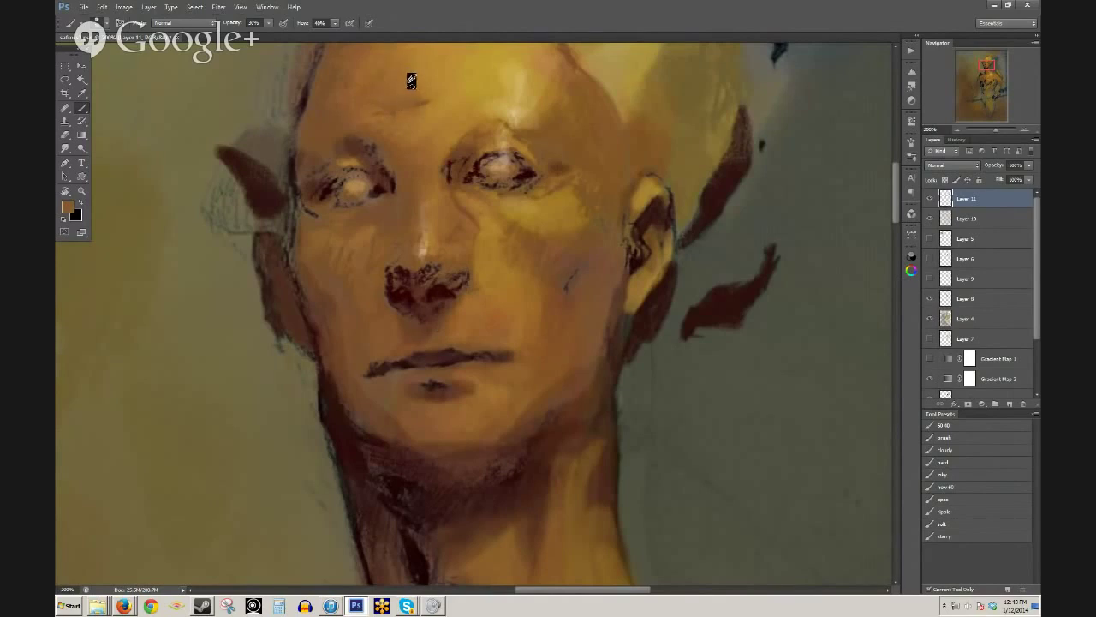
key("h")
left_click_drag(437, 115, 443, 115)
scroll(443, 115, "down", 2)
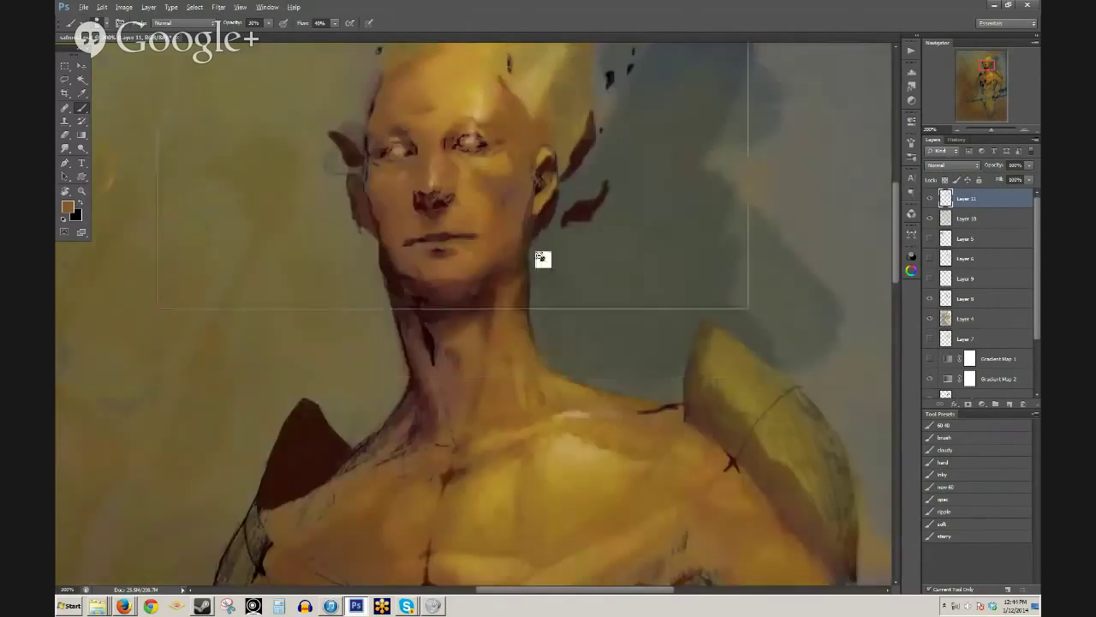
- Blend the neck and upper chest with soft ochre skin-tone strokes, starting at 40% brush opacity
scroll(465, 160, "up", 1)
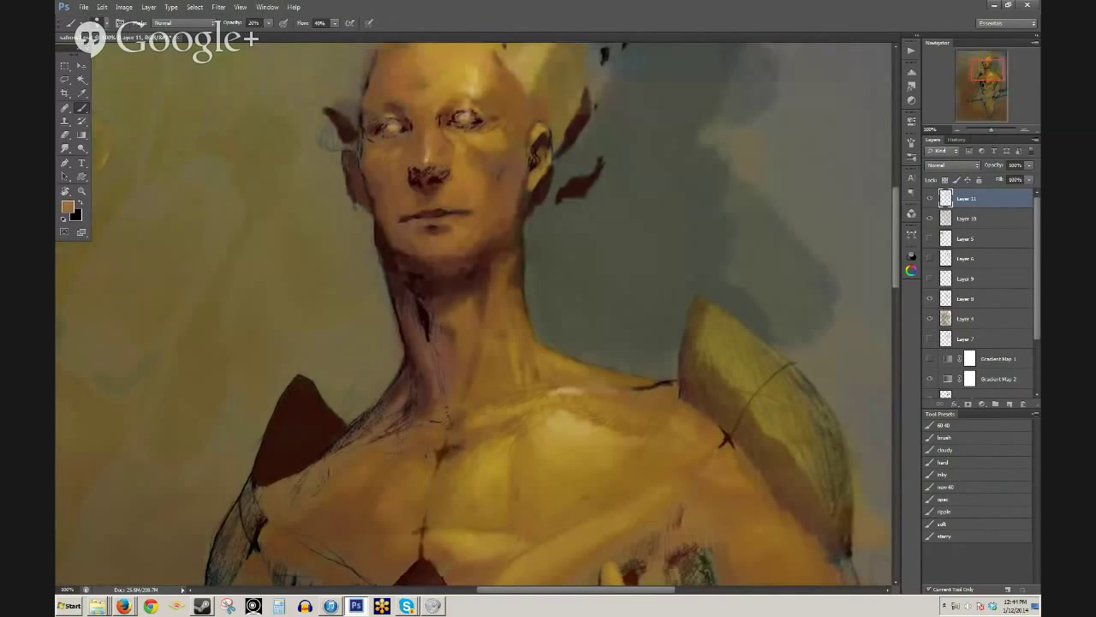
key("4")
scroll(470, 98, "down", 2)
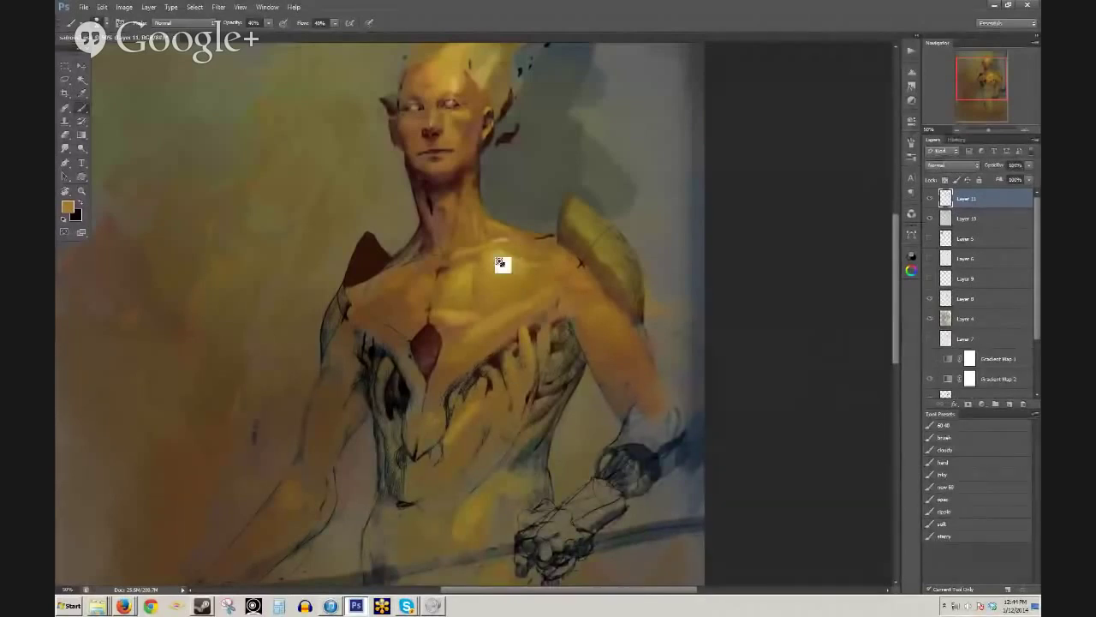
left_click_drag(505, 263, 523, 271)
left_click(524, 271)
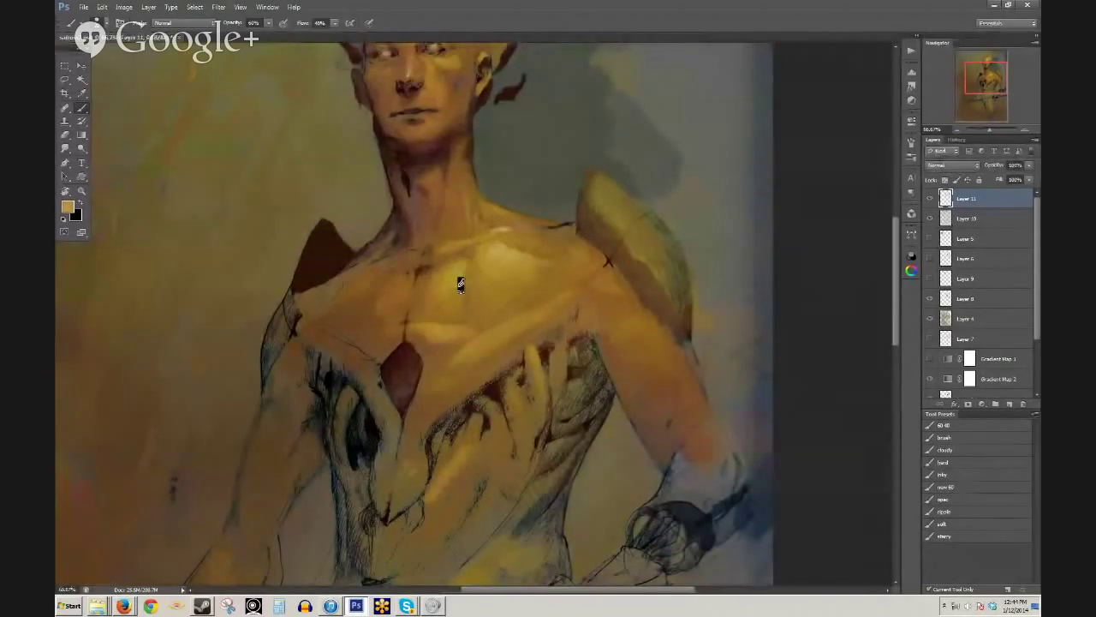
left_click(519, 310, "alt")
left_click(519, 310, "alt")
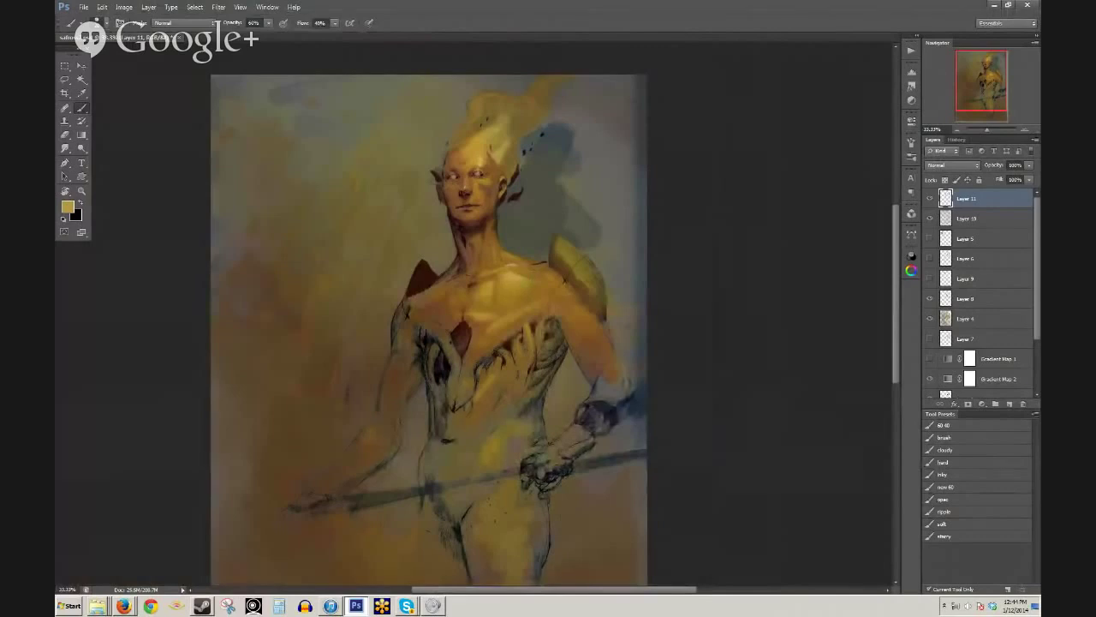
- Paint a light highlight along the top of the shoulder beside the yellow shoulder plate
left_click(548, 328, "ctrl")
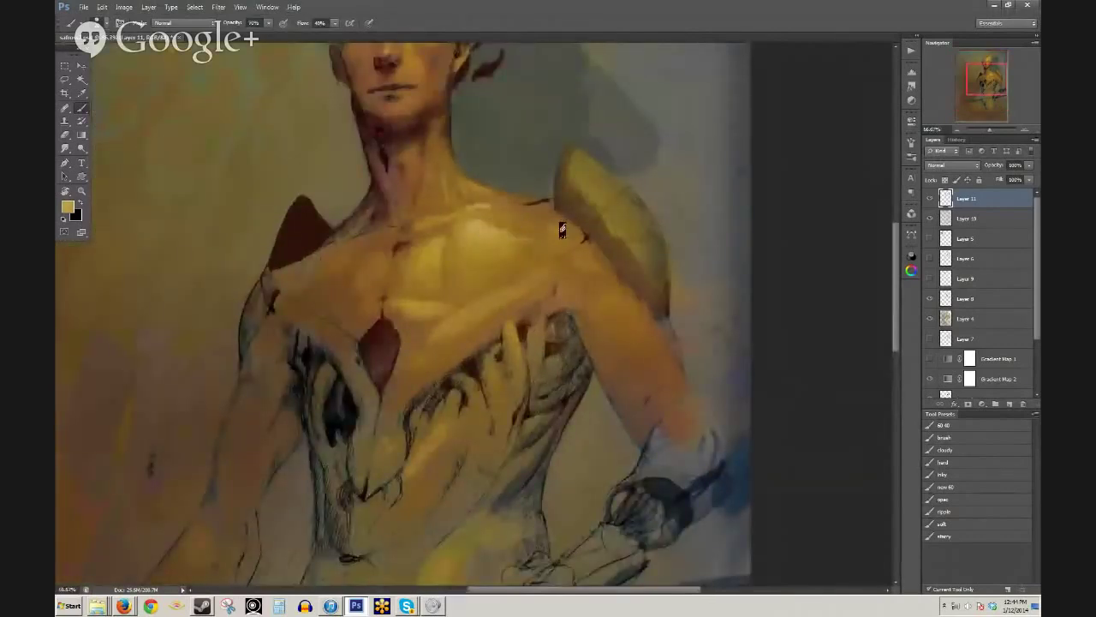
left_click_drag(554, 219, 572, 232)
left_click(566, 218, "alt")
left_click(609, 240, "ctrl+alt")
left_click(635, 270, "ctrl+alt")
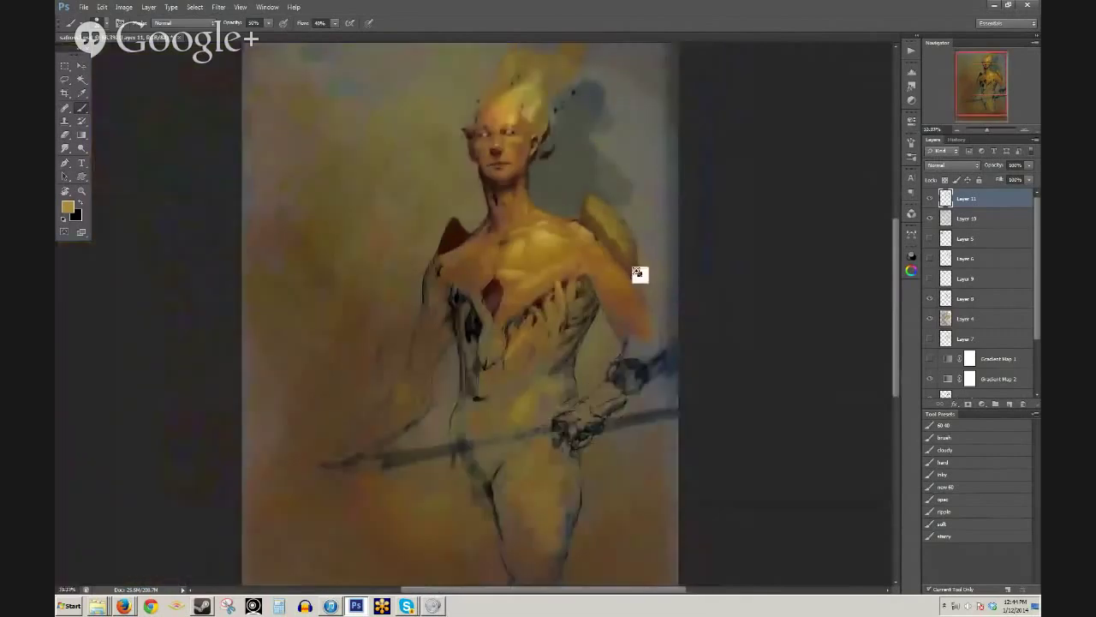
left_click(628, 262, "ctrl")
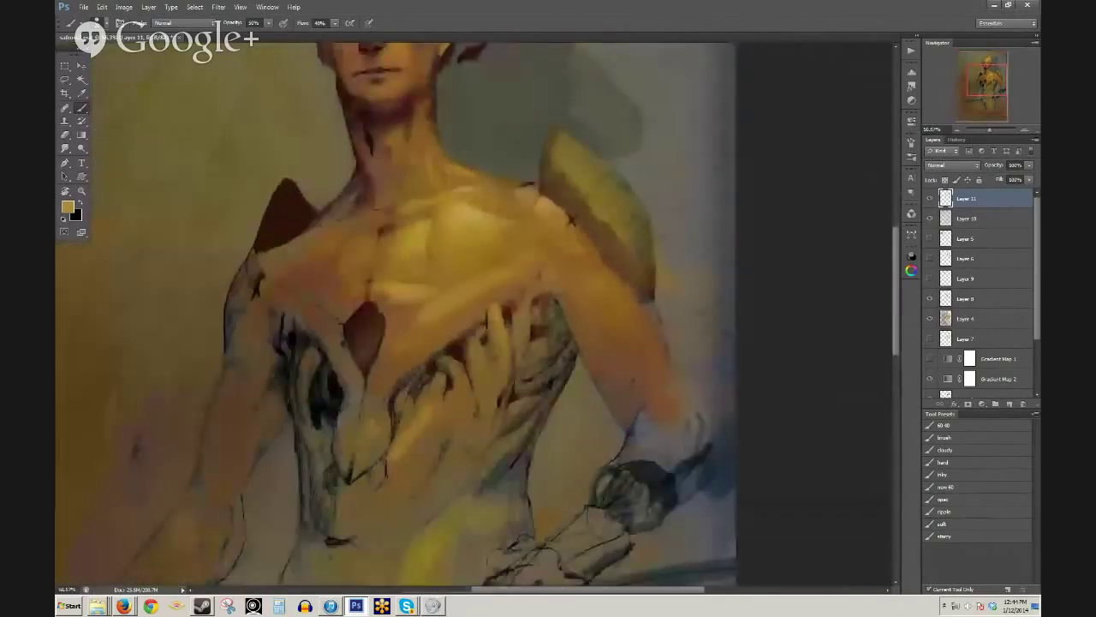
- Sample a light ochre to brighten the collarbone area, and pick up the dark brown from the neck shadow
left_click(464, 205, "alt")
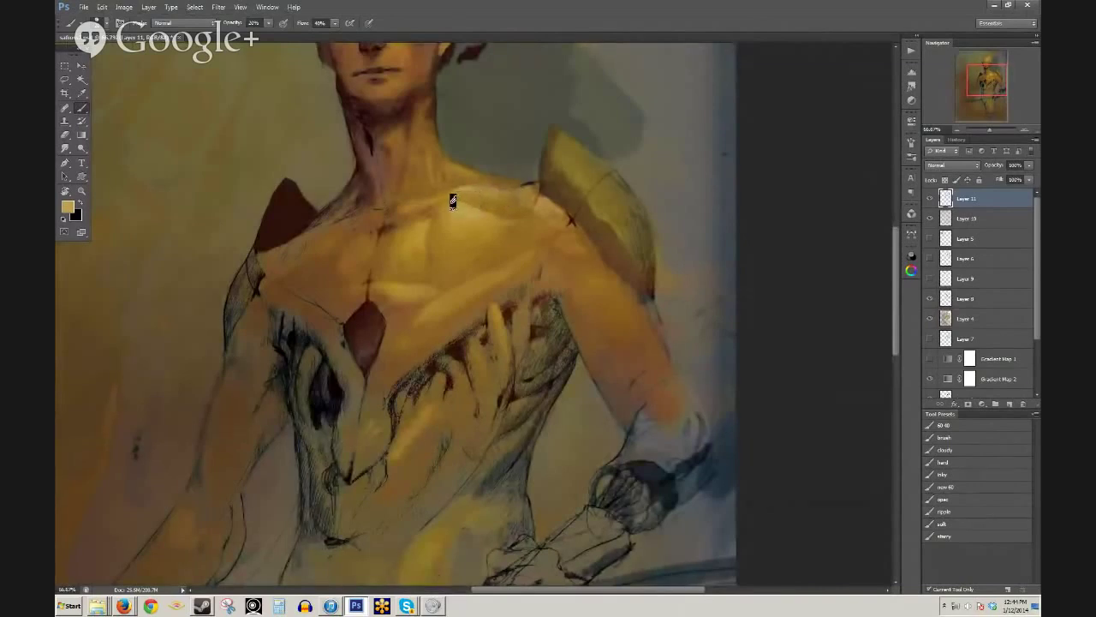
mouse_move(467, 203)
left_mouse_down()
mouse_move(446, 201)
mouse_move(484, 214)
left_mouse_up()
key("ctrl+minus")
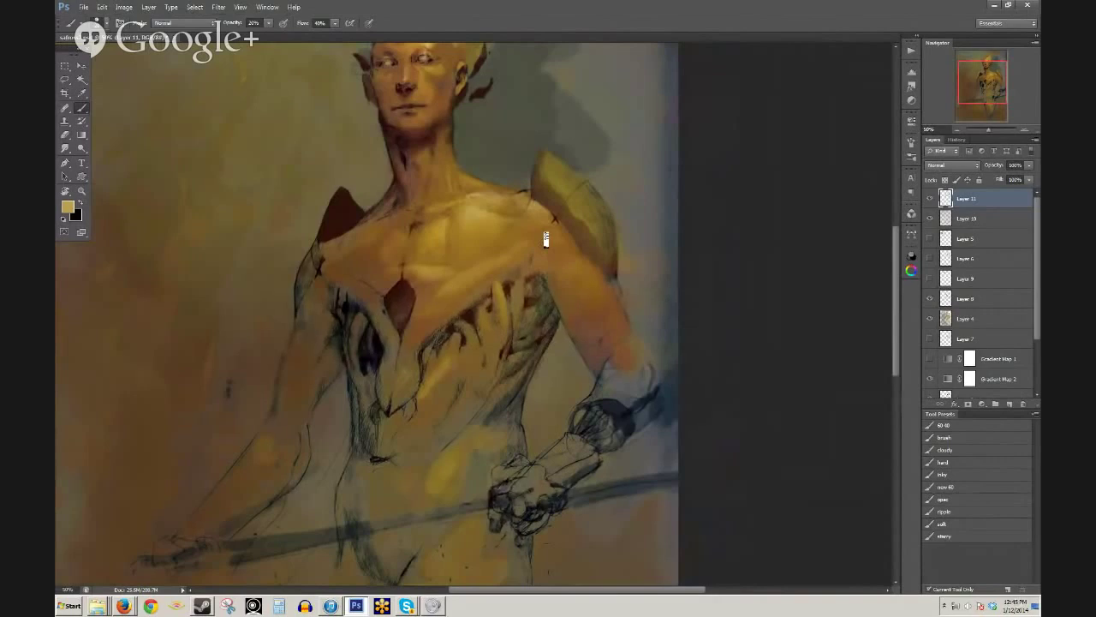
left_click(401, 128, "alt")
- Open the leliel11 PSD from the Leliel folder on the Tooth Fairy (E:) drive
left_click(87, 8)
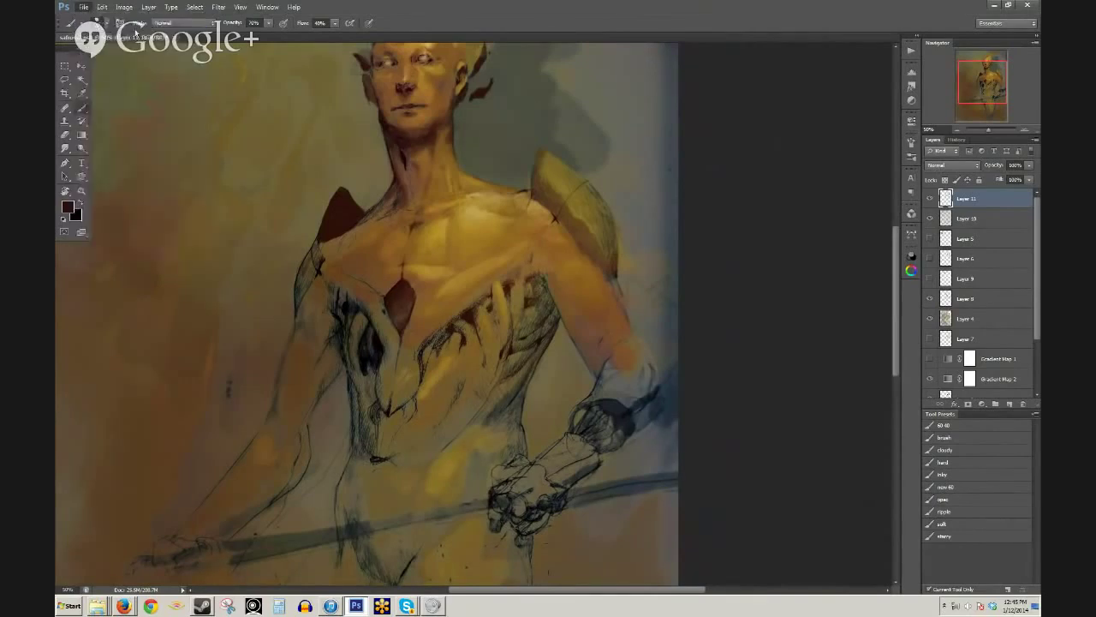
left_click(136, 33)
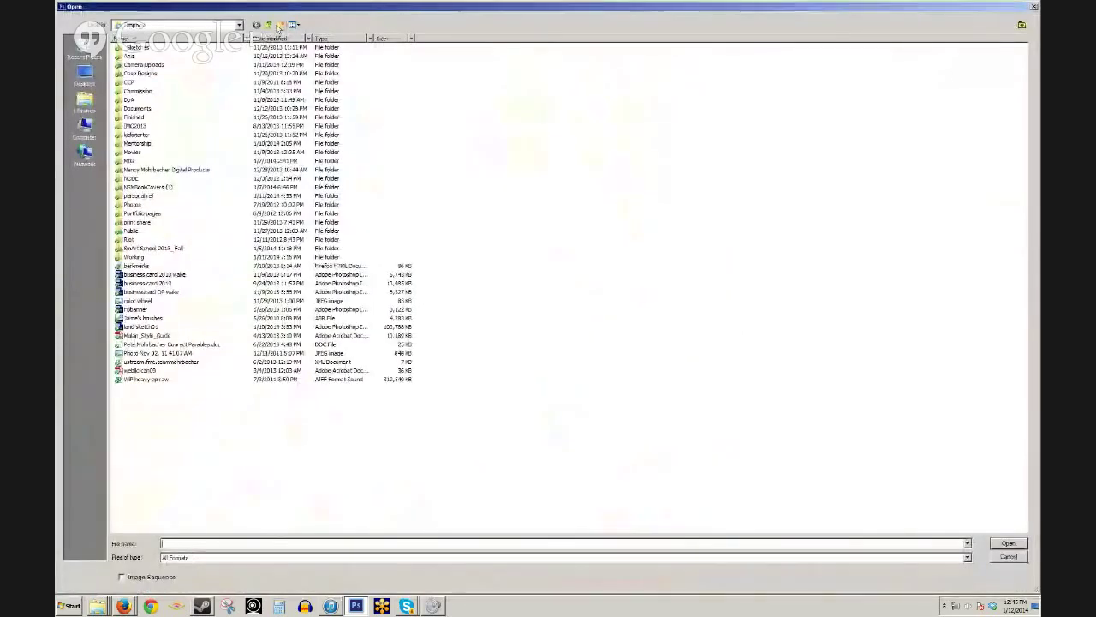
left_click(268, 26)
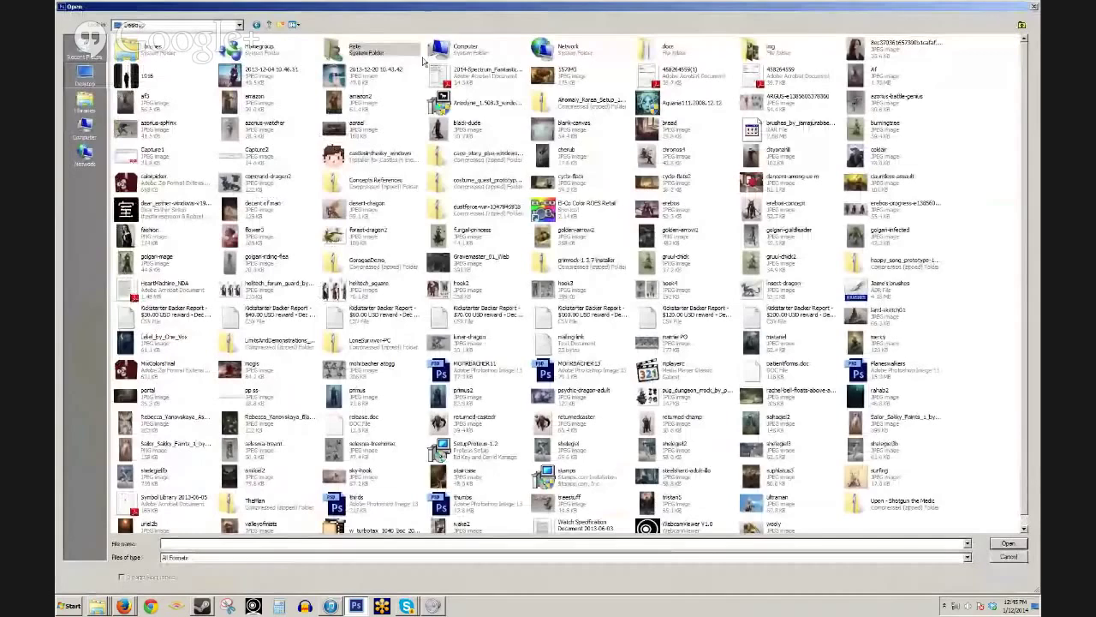
double_click(441, 51)
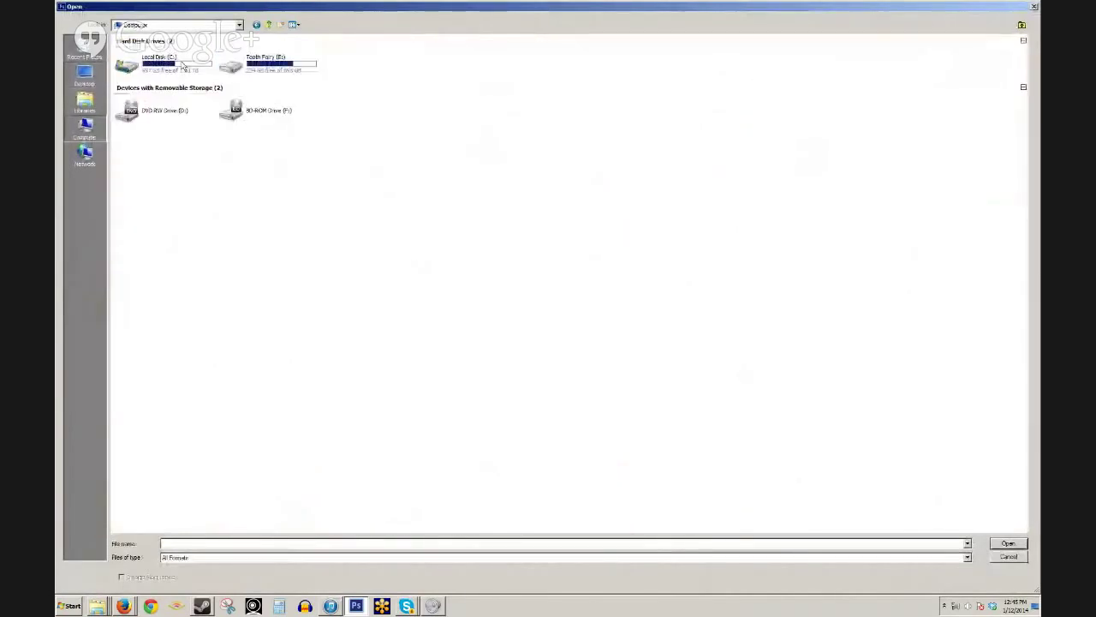
left_click(233, 70)
double_click(234, 70)
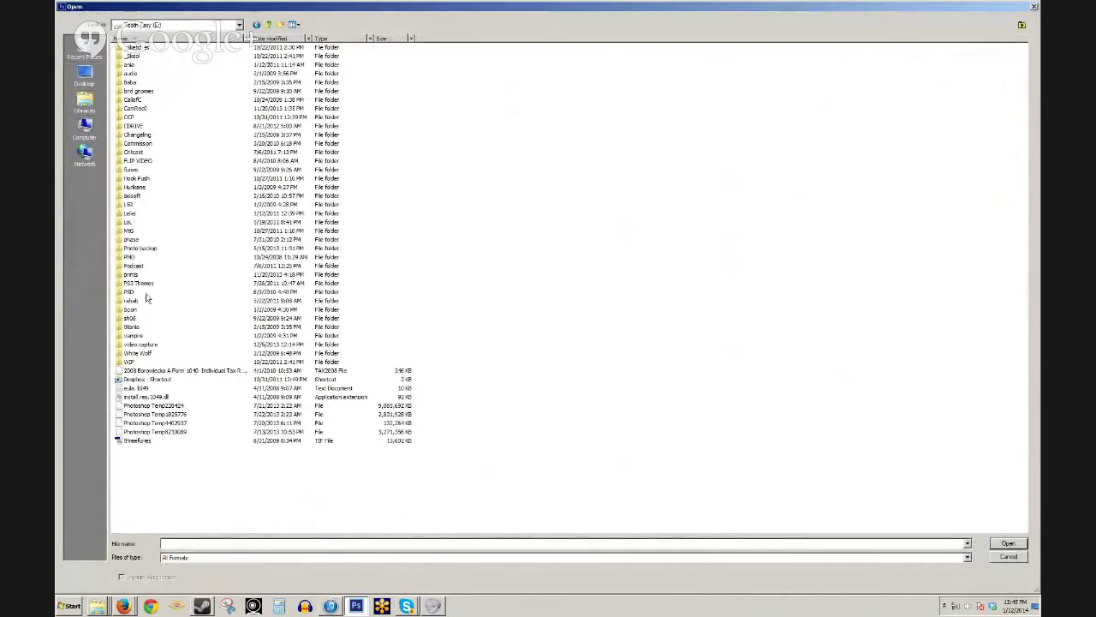
left_click(147, 335)
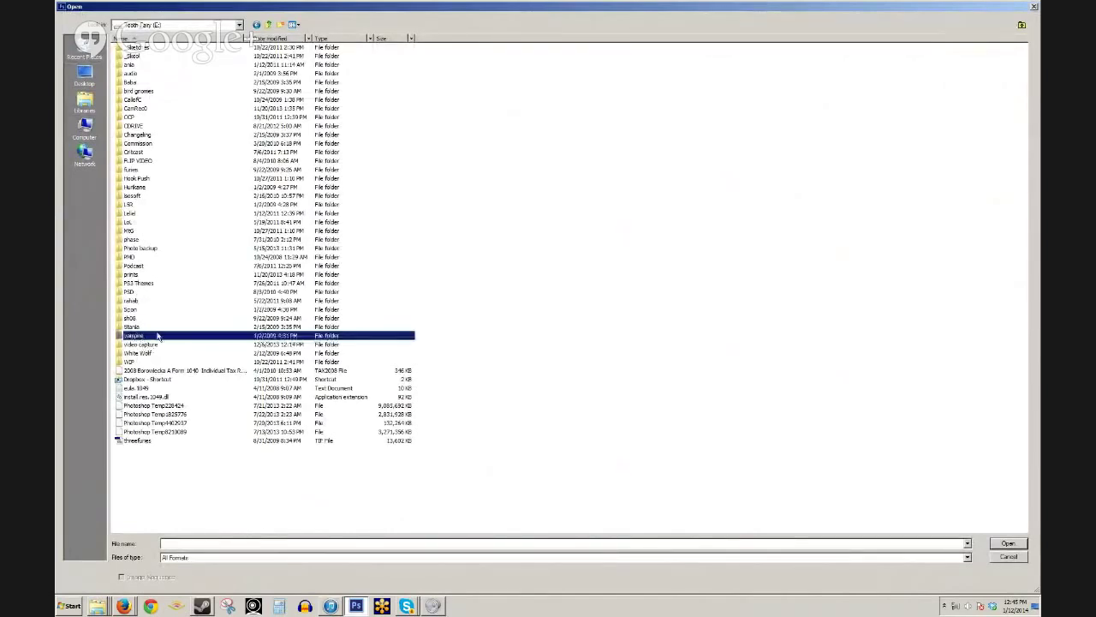
double_click(141, 214)
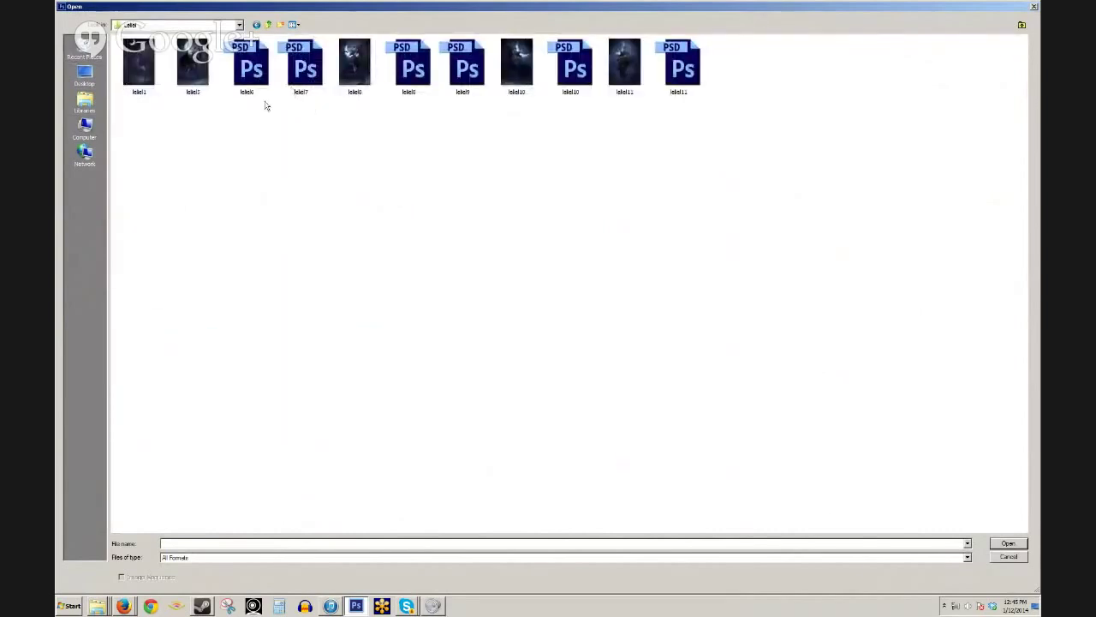
double_click(670, 81)
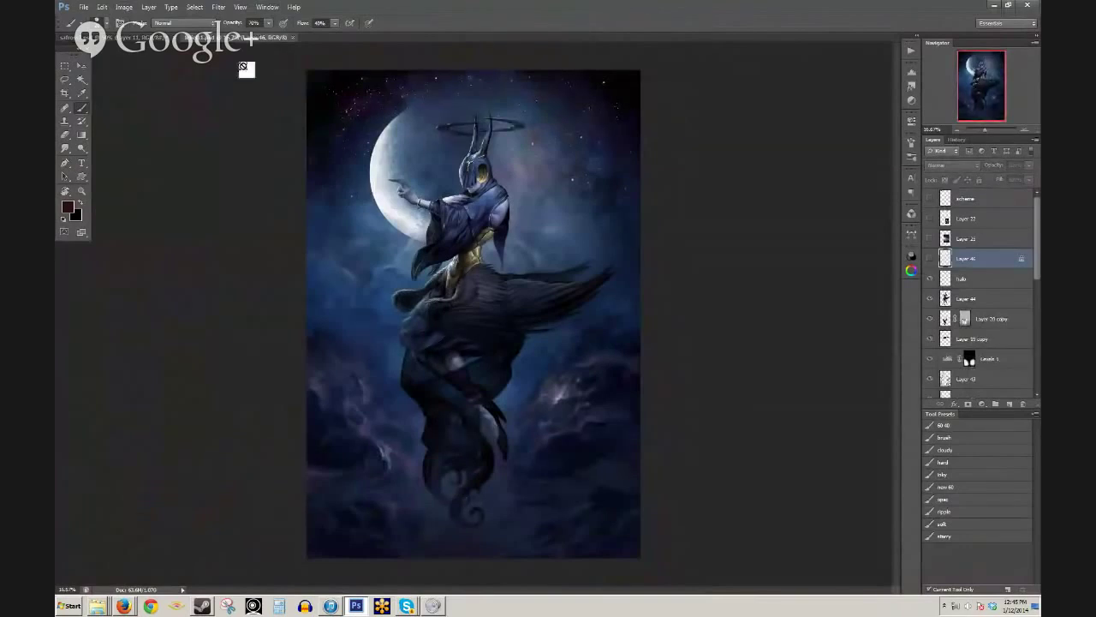
- Open the early version leliel1.jpg from the same folder
left_click(84, 7)
left_click(94, 27)
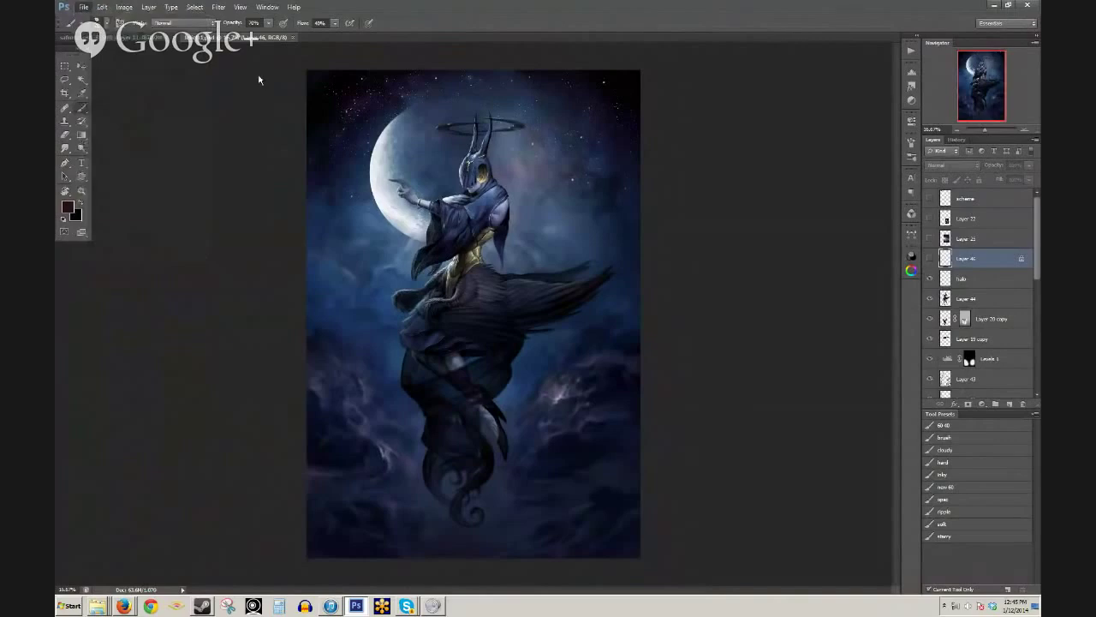
double_click(140, 70)
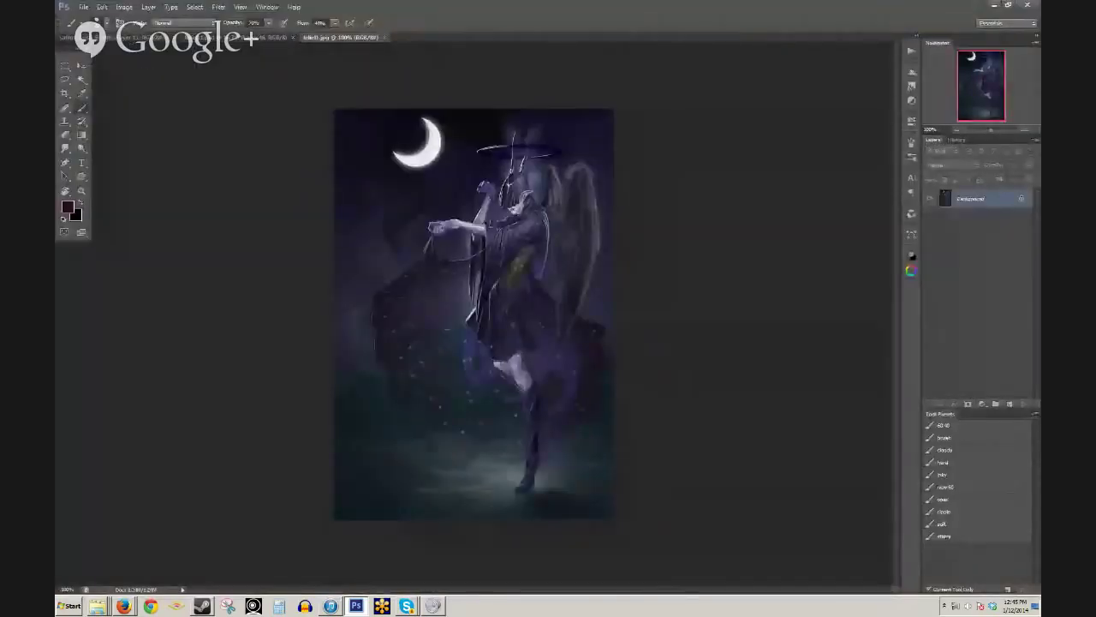
- Examine the robed figure's torso, arms, cloak and wing up close in leliel1.jpg
left_click(495, 329, "ctrl")
left_click_drag(631, 216, 605, 362)
key("ctrl+minus")
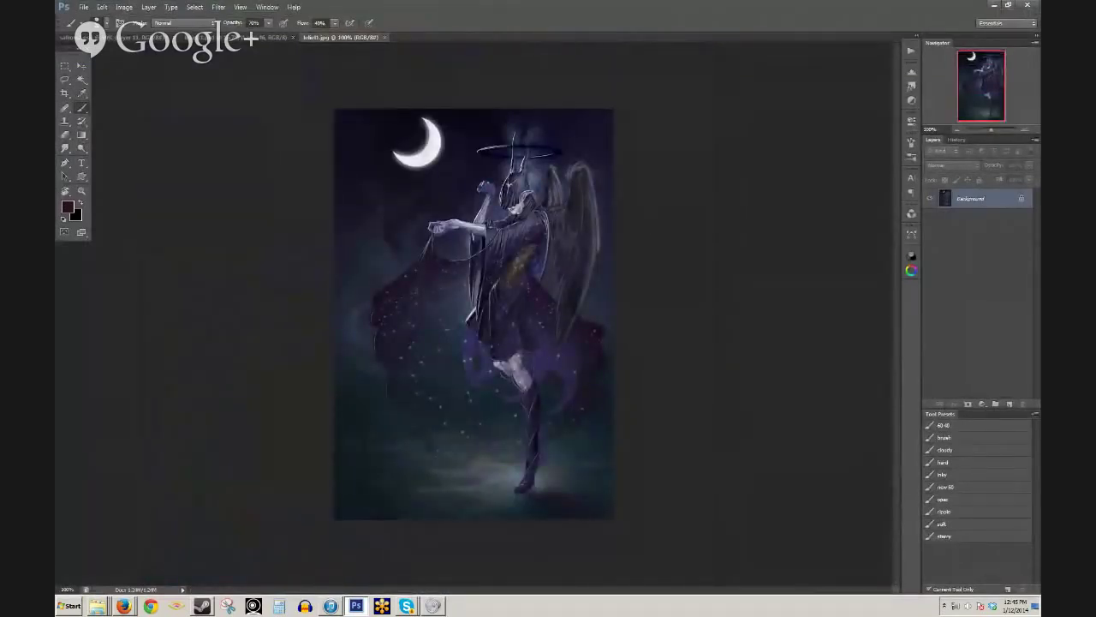
left_click(519, 255, "ctrl")
left_click(519, 256, "ctrl")
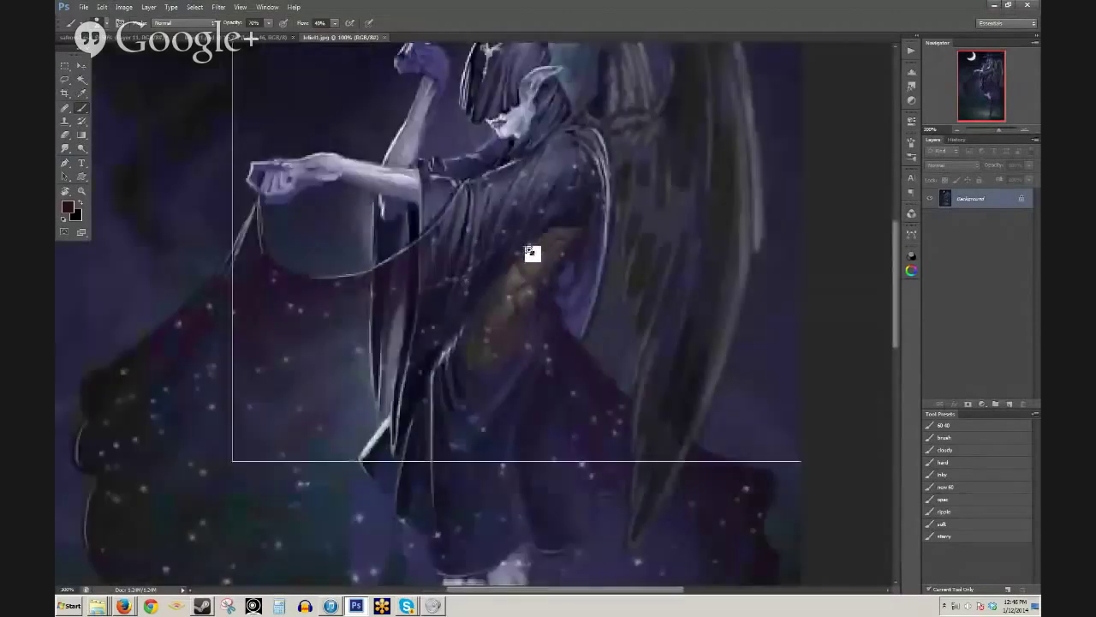
left_click(519, 255, "ctrl")
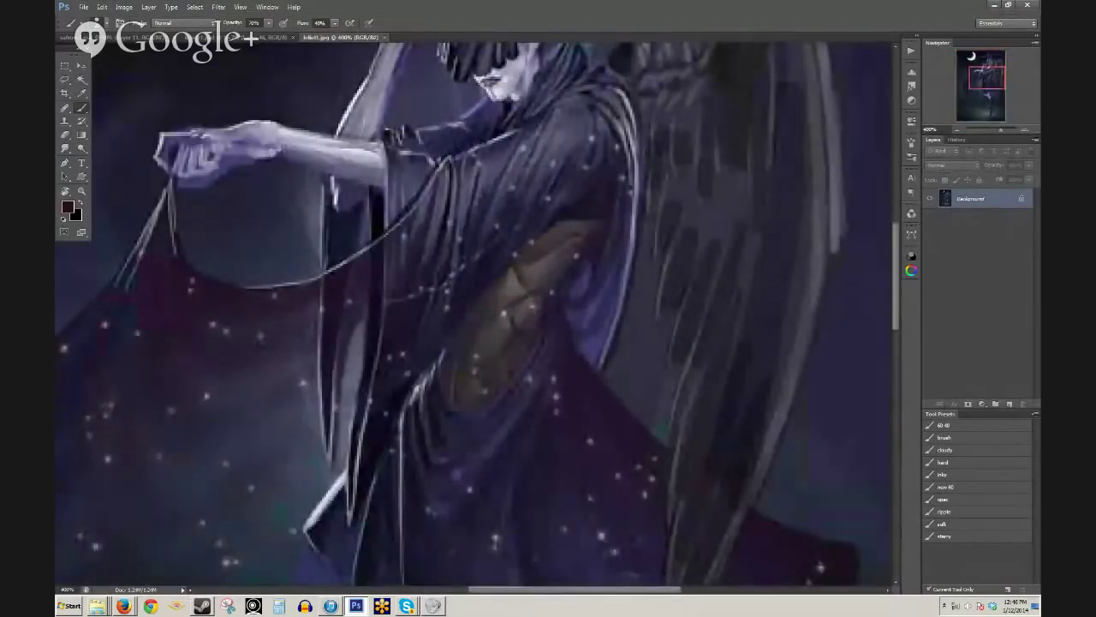
left_click_drag(674, 274, 625, 362)
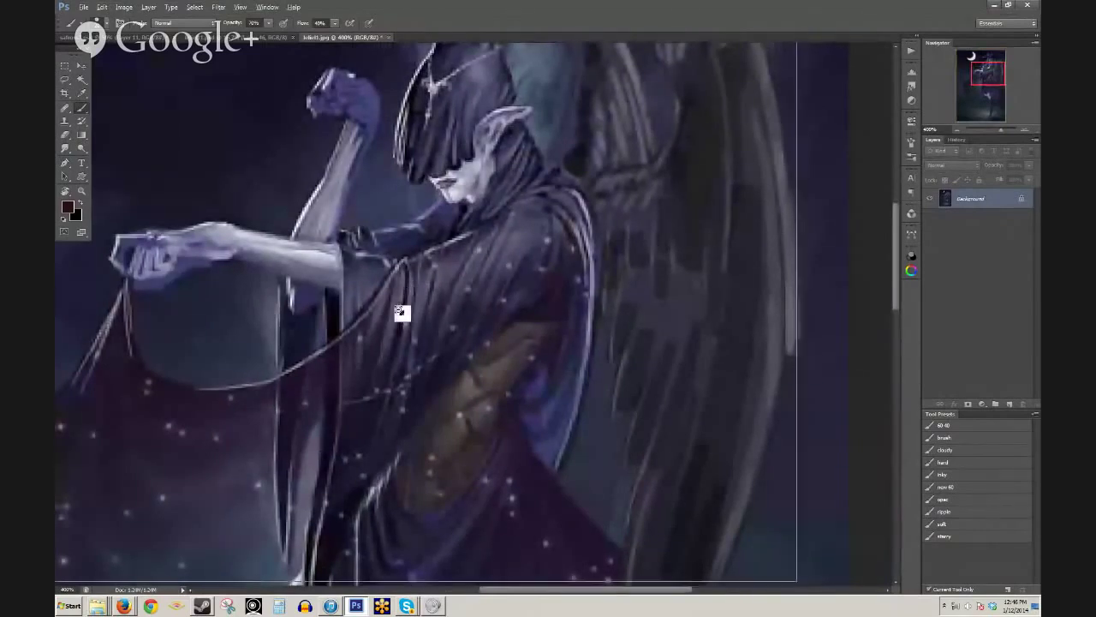
scroll(399, 310, "down", 1)
left_click_drag(585, 415, 573, 311)
scroll(588, 109, "down", 1)
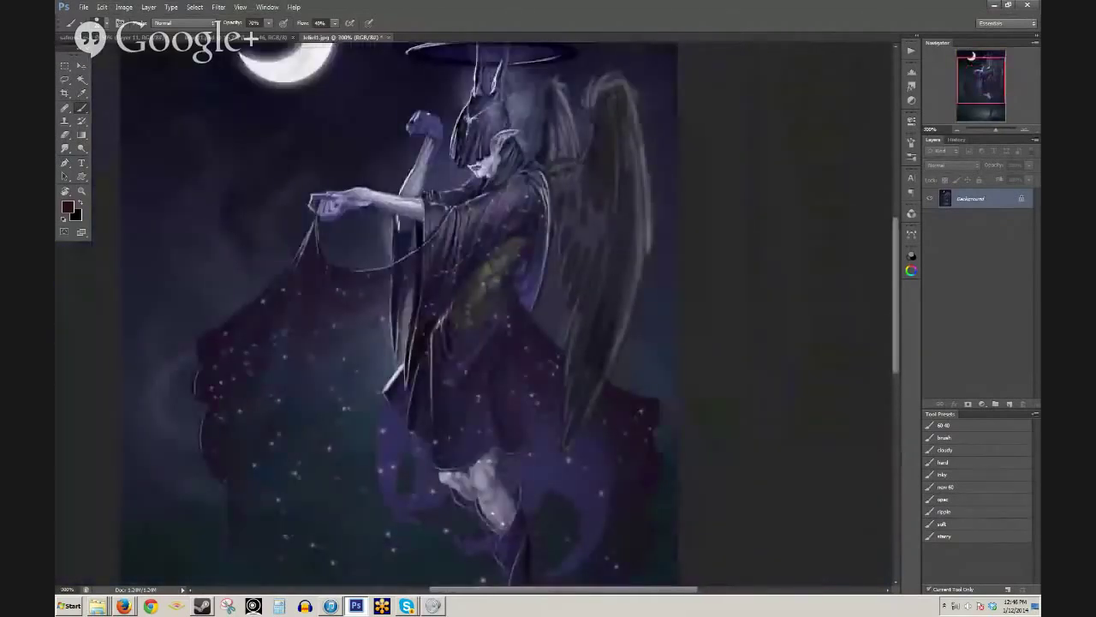
- Open leliel5.jpg from the same folder and view the whole winged figure
left_click(84, 7)
left_click(95, 29)
left_click(247, 76)
double_click(199, 74)
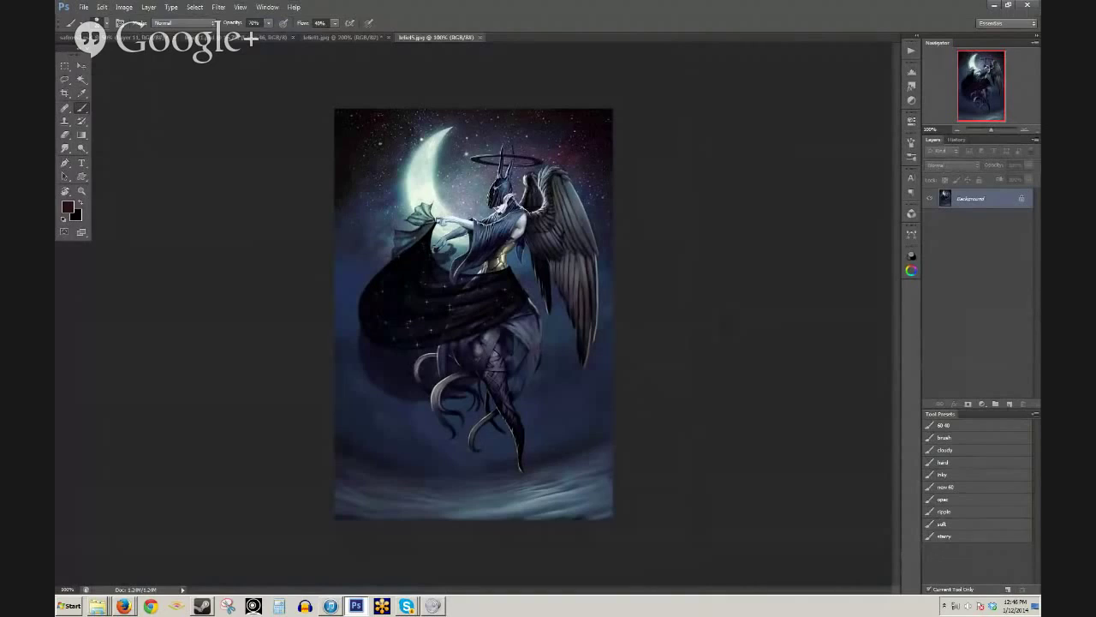
left_click(502, 293, "ctrl")
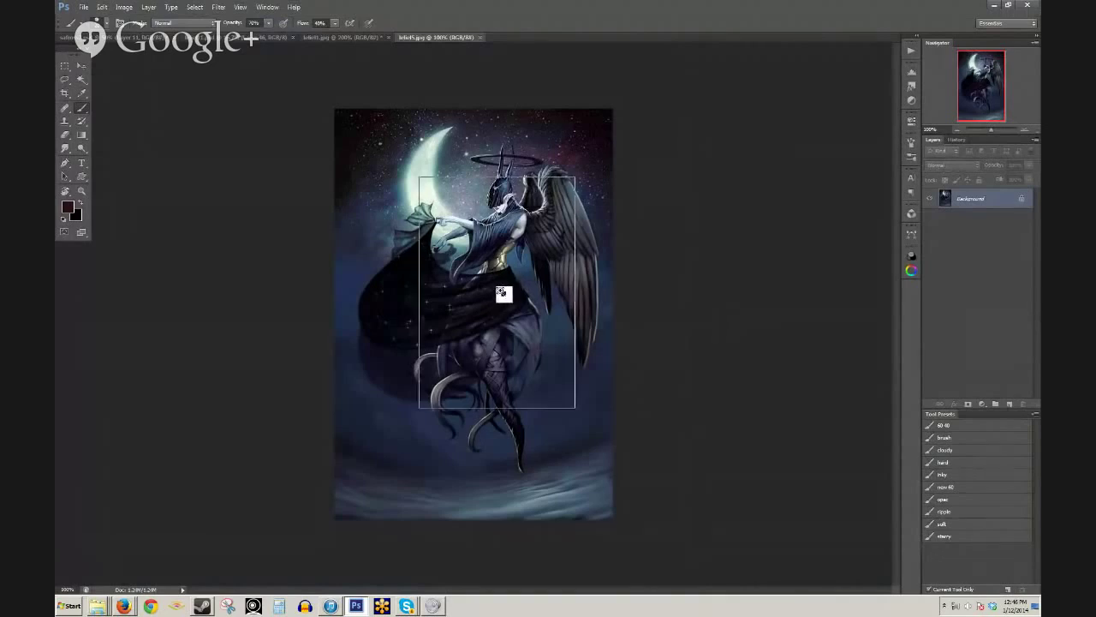
left_click(512, 342, "alt")
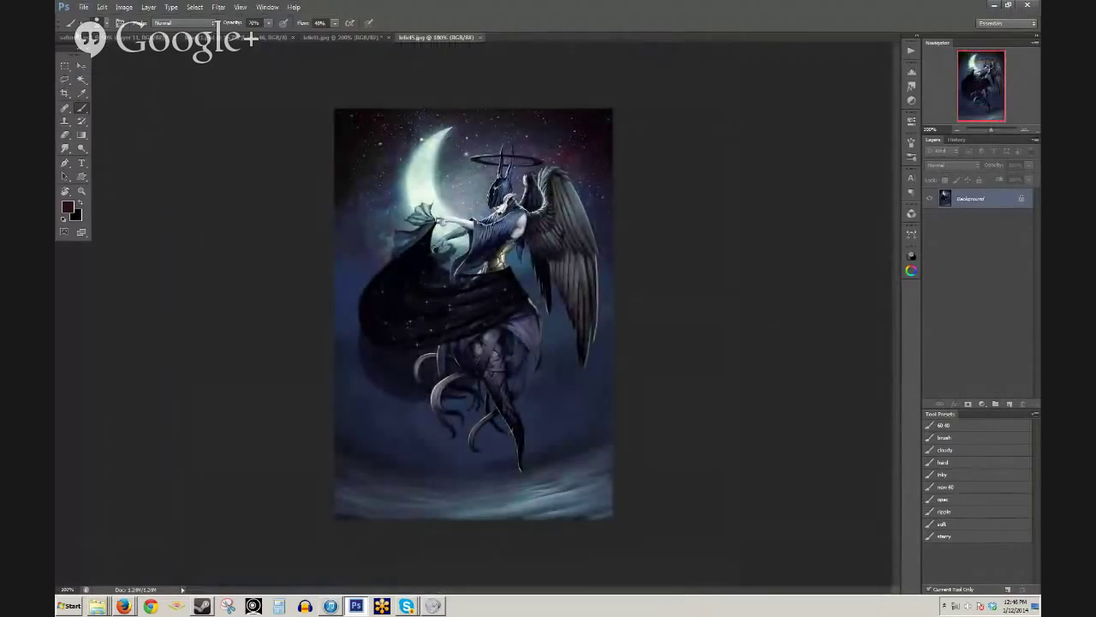
- Open leliel8.jpg from the Leliel folder
left_click(84, 7)
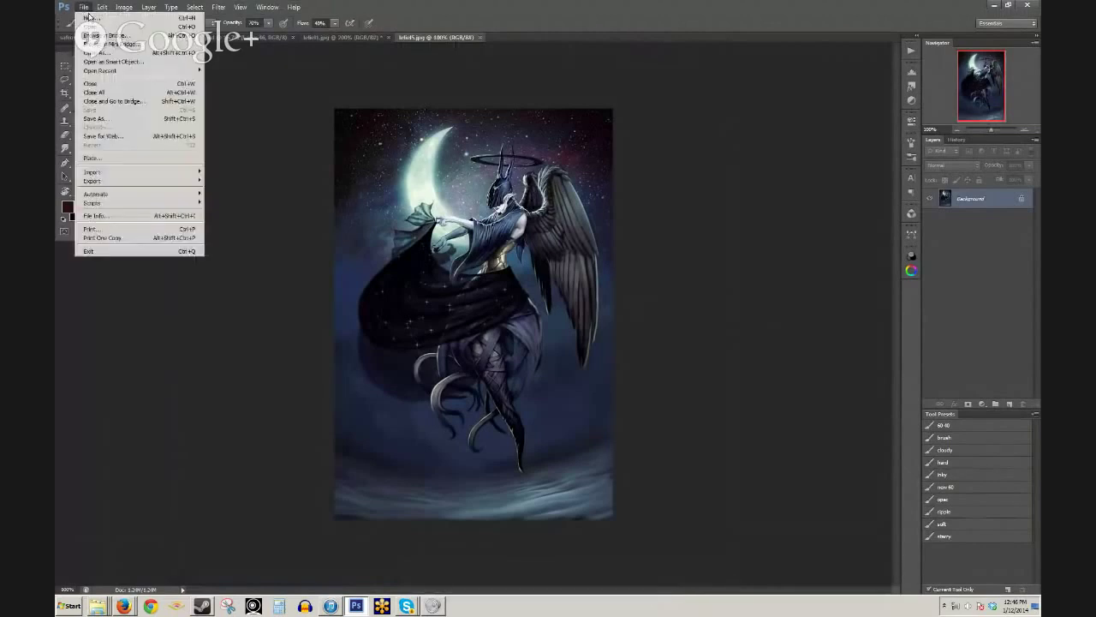
left_click(94, 24)
left_click(304, 64)
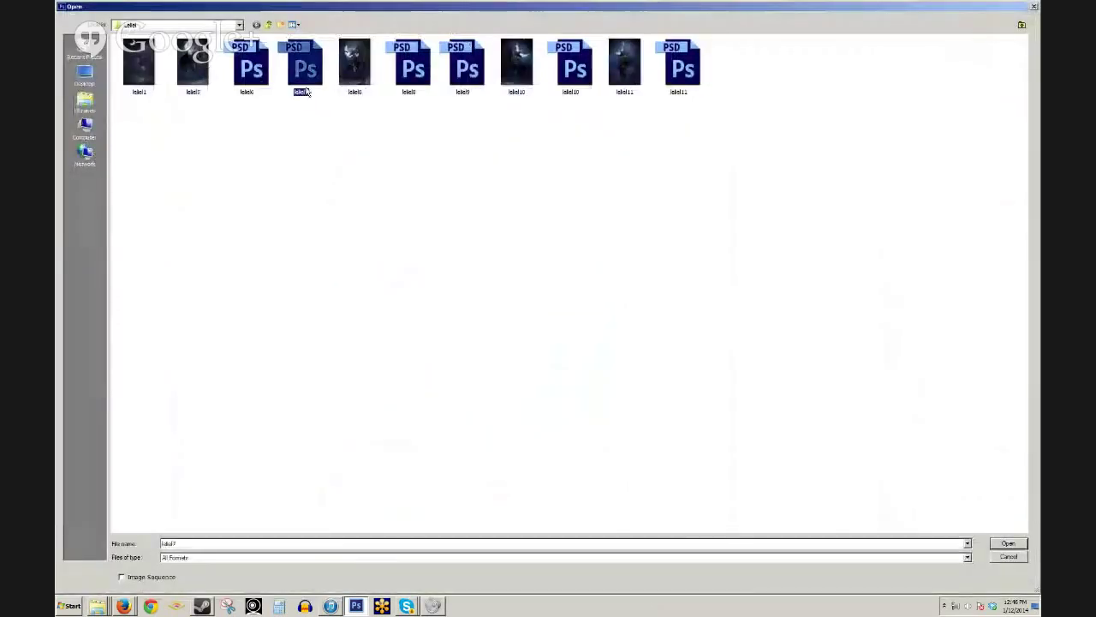
double_click(355, 64)
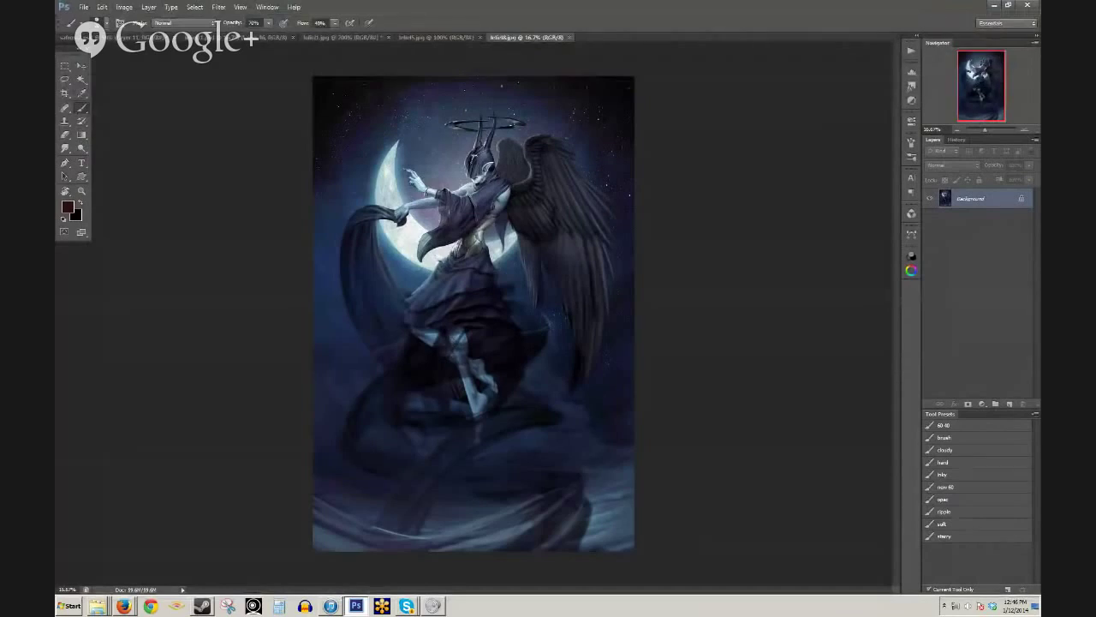
- Examine the wing feathers, horned hood and halo up close in leliel8.jpg
mouse_move(565, 243)
left_mouse_down()
mouse_move(539, 252)
mouse_move(573, 261)
left_mouse_up()
left_click(637, 306, "ctrl")
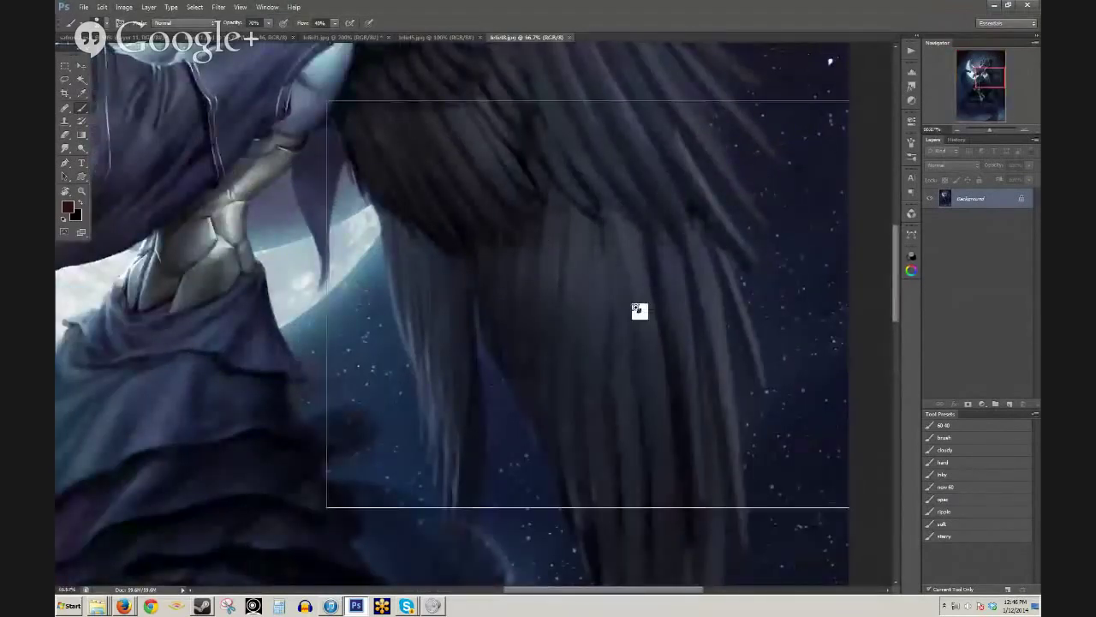
left_click(601, 304, "ctrl")
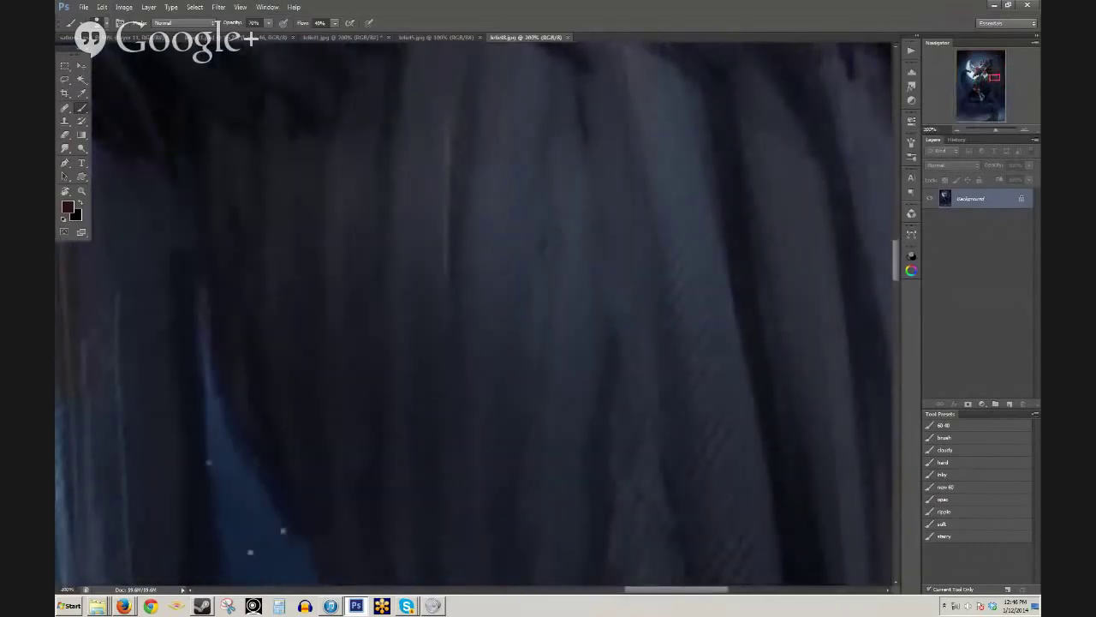
left_click_drag(571, 451, 562, 93)
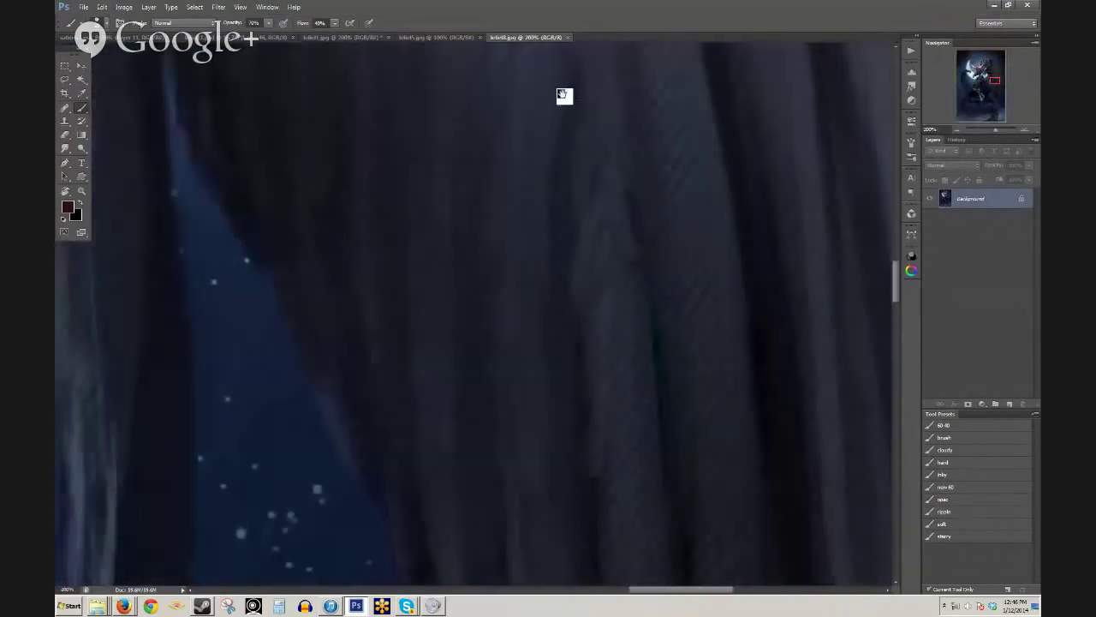
left_click_drag(591, 288, 528, 416)
left_click(554, 169, "alt")
left_click_drag(452, 219, 543, 496)
left_click_drag(360, 235, 490, 494)
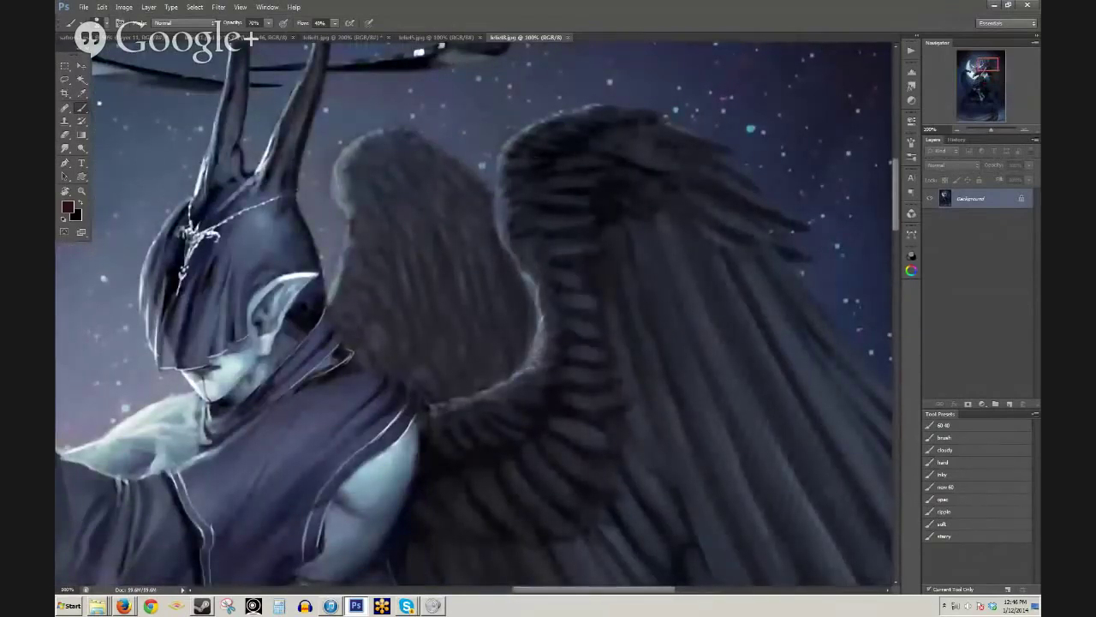
left_click_drag(547, 400, 495, 313)
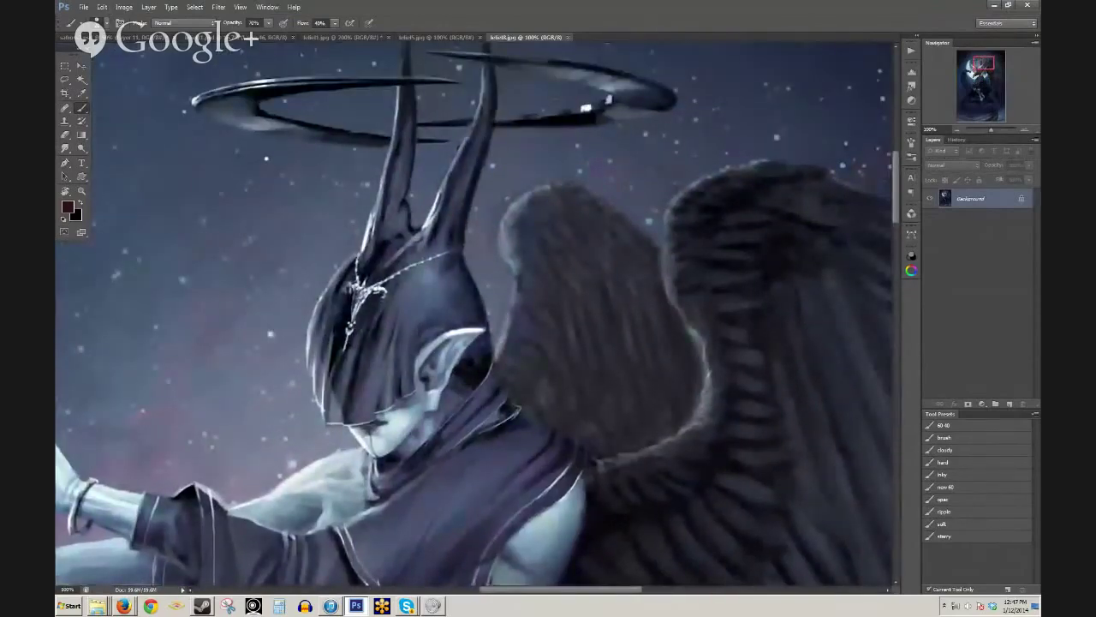
- View the whole winged figure against the crescent moon in leliel8.jpg, from the halo to the skirt and legs
left_click(391, 415, "alt")
left_click(391, 414, "alt")
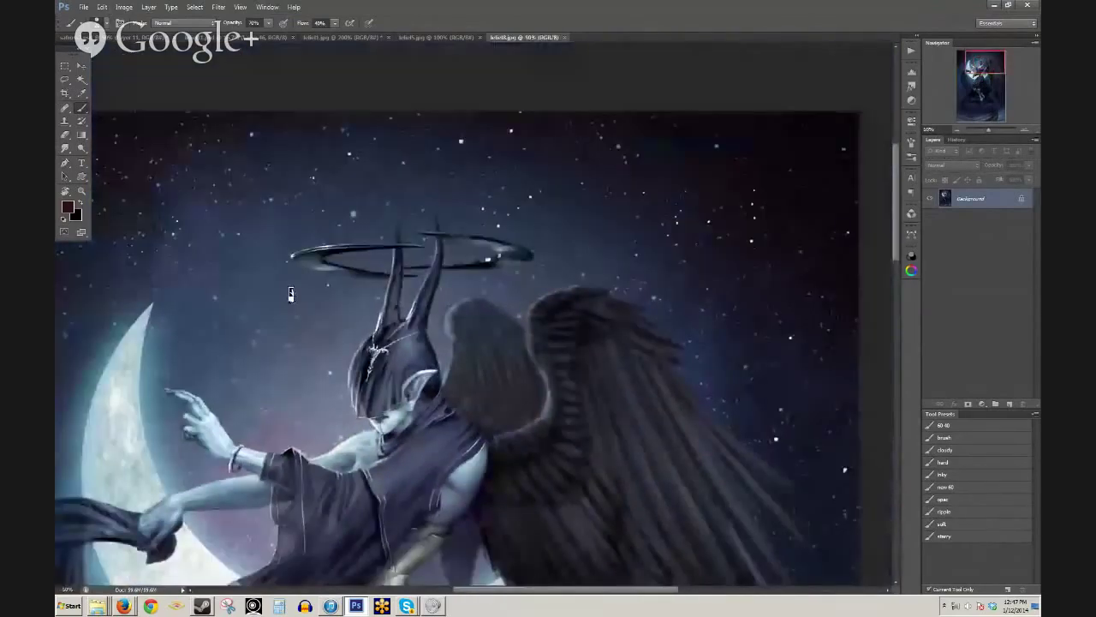
left_click(323, 435, "alt")
left_click_drag(399, 464, 459, 147)
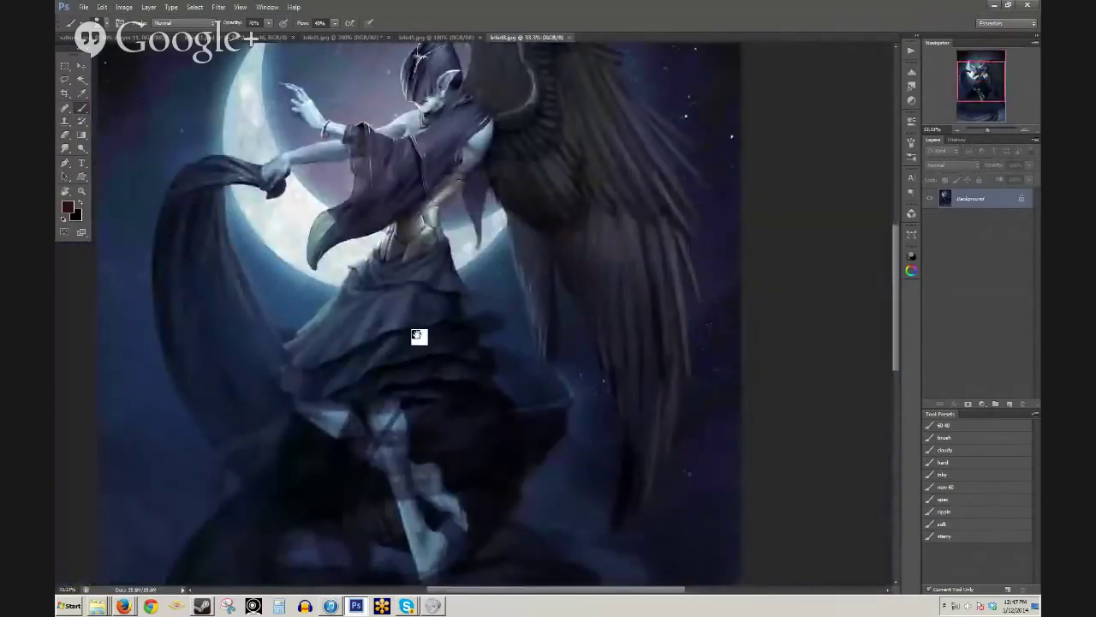
left_click(429, 398, "alt")
mouse_move(463, 506)
left_mouse_down()
mouse_move(484, 429)
mouse_move(468, 522)
left_mouse_up()
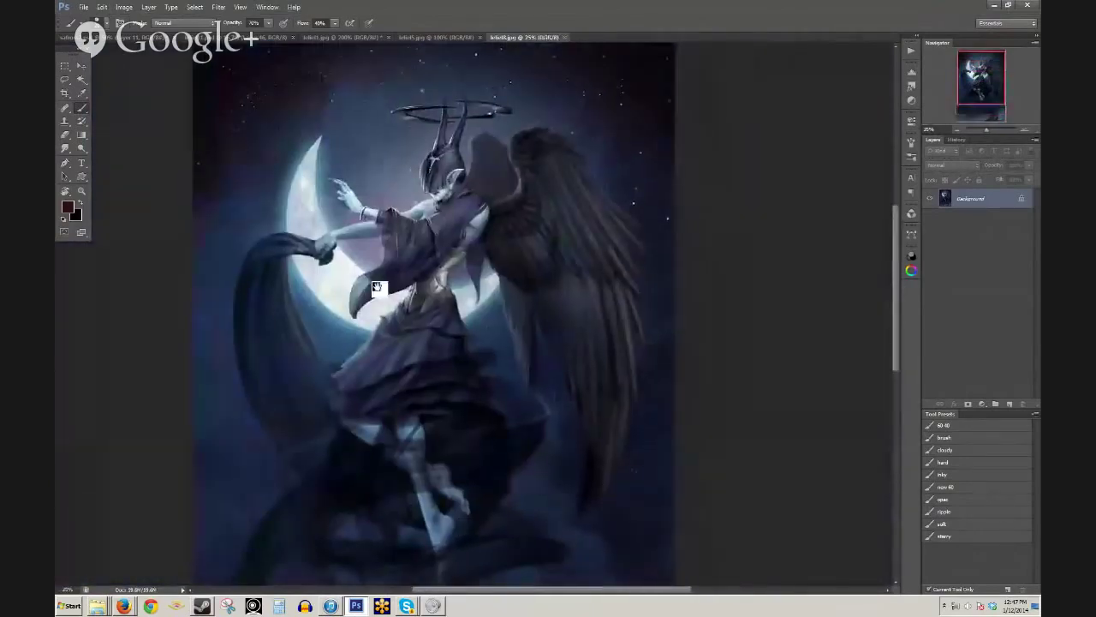
scroll(377, 287, "up", 1)
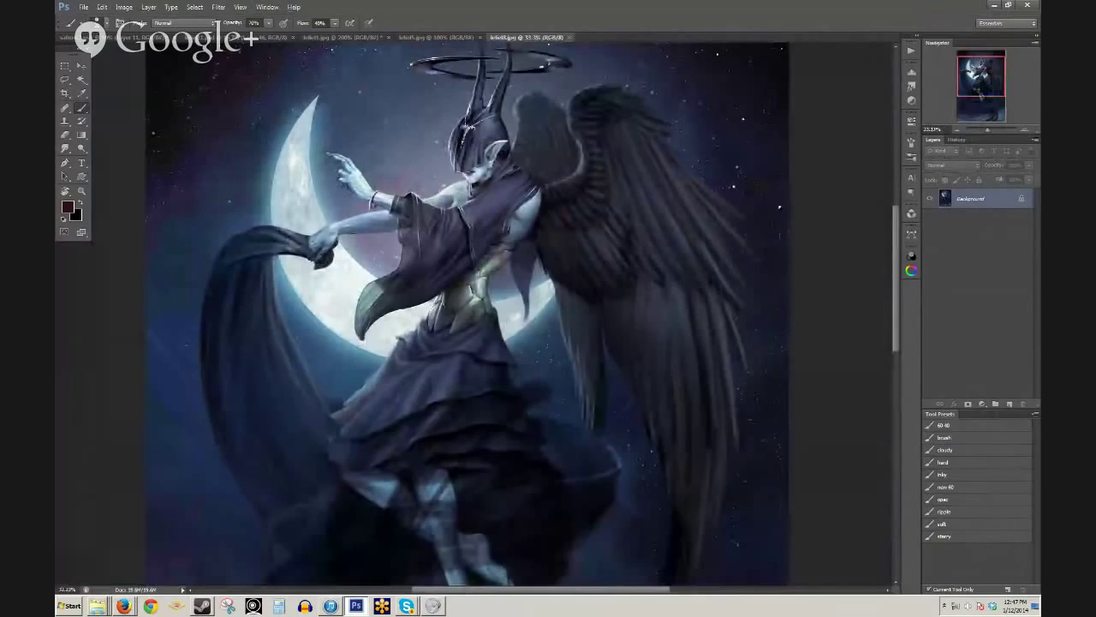
- Open leliel10.jpg from the same folder
left_click(103, 9)
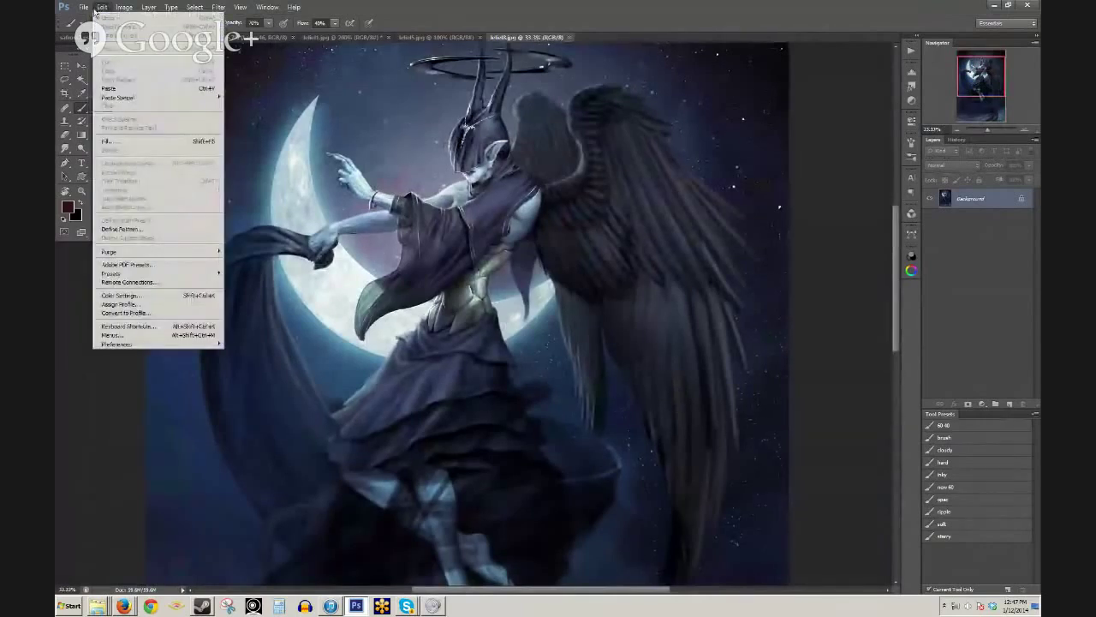
mouse_move(84, 8)
left_click(107, 29)
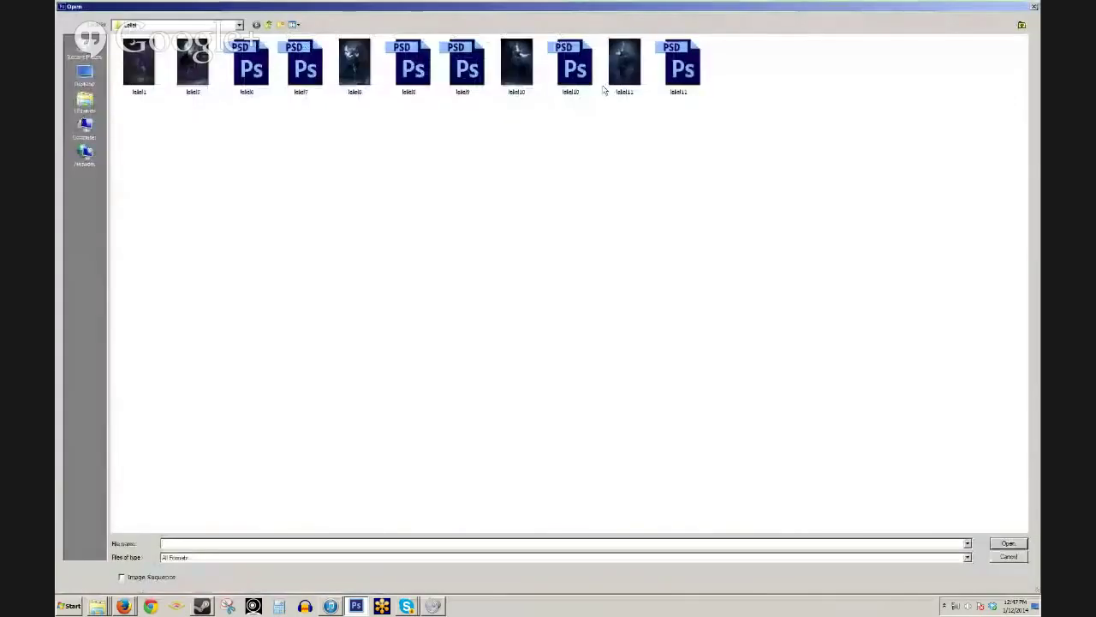
left_click(524, 73)
double_click(526, 75)
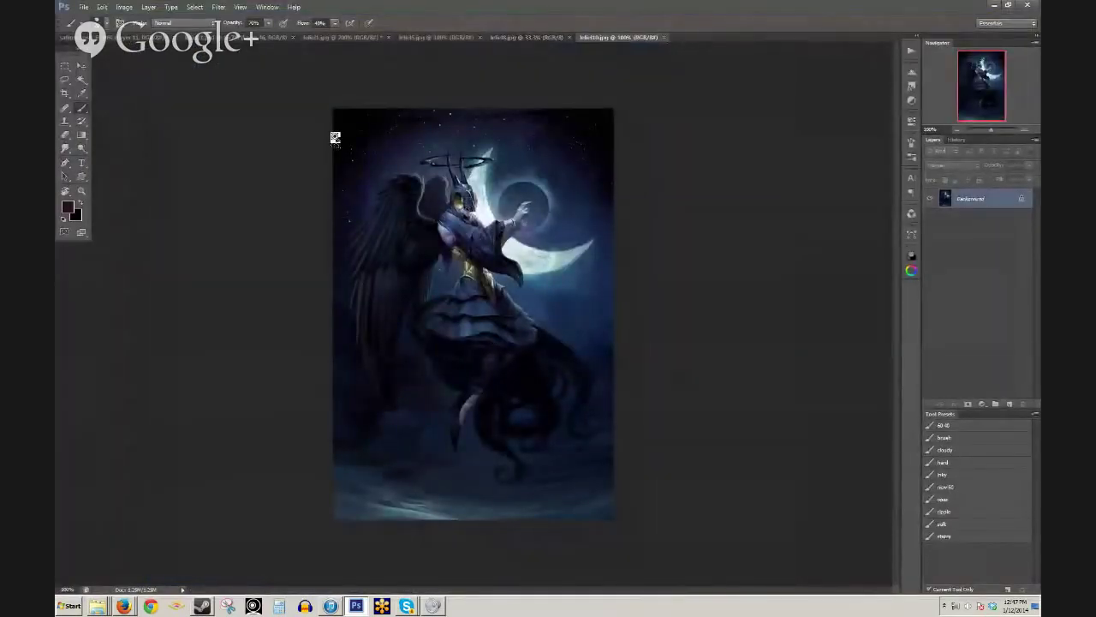
- Open leliel11.jpg from the same folder and look over the figure's robe, feathered wings around the waist and trailing lower body
left_click(86, 9)
left_click(95, 36)
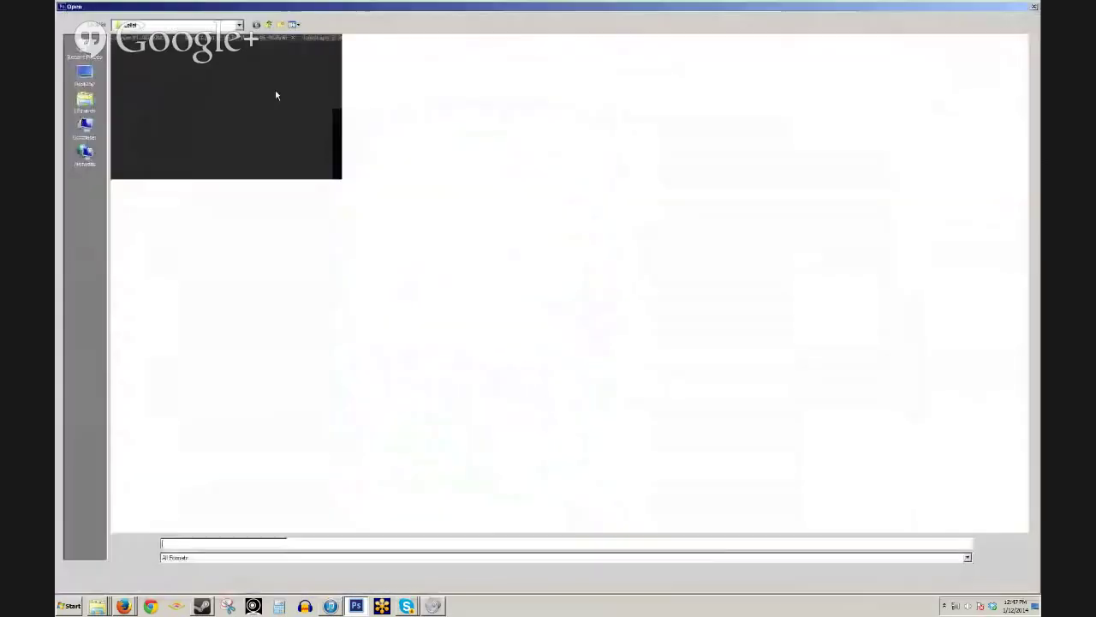
left_click(574, 79)
double_click(630, 78)
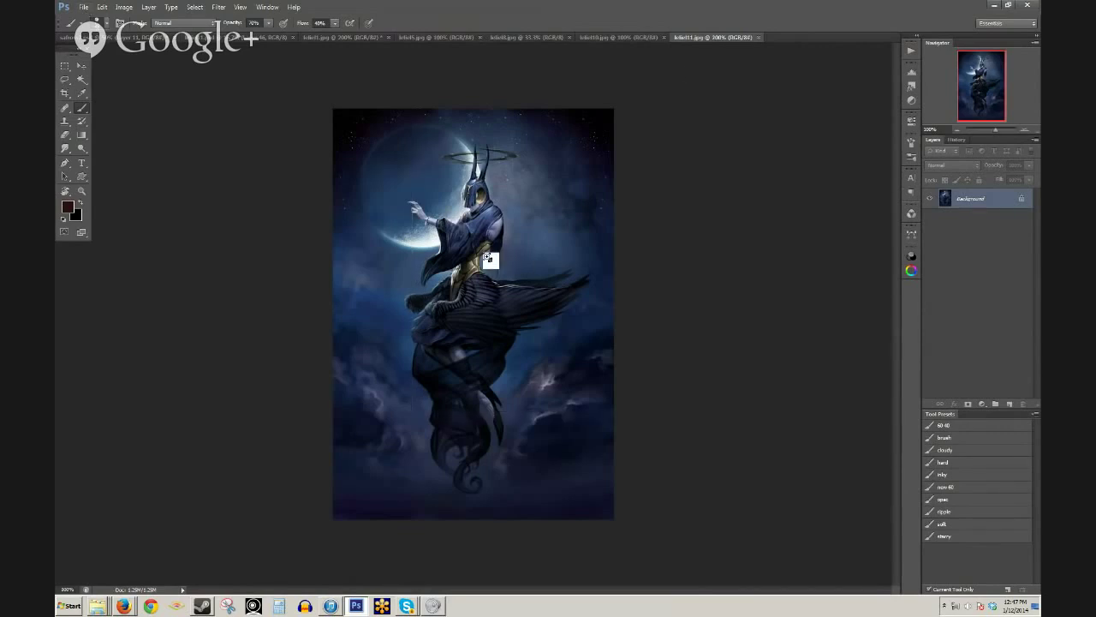
scroll(480, 249, "up", 3)
scroll(386, 229, "down", 3)
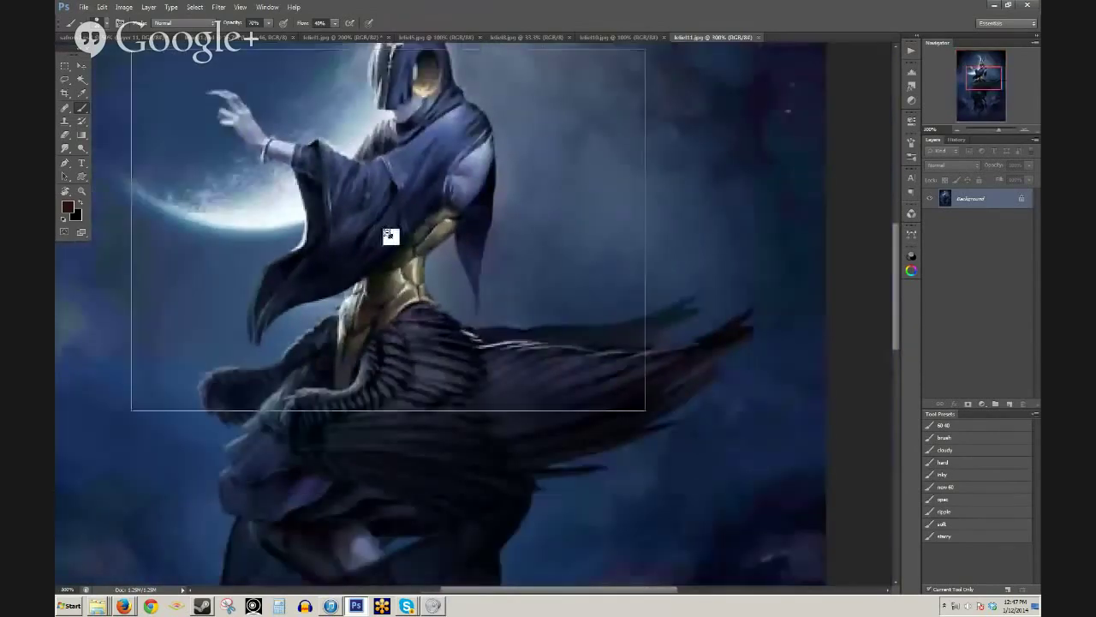
scroll(387, 237, "up", 2)
scroll(386, 237, "down", 5)
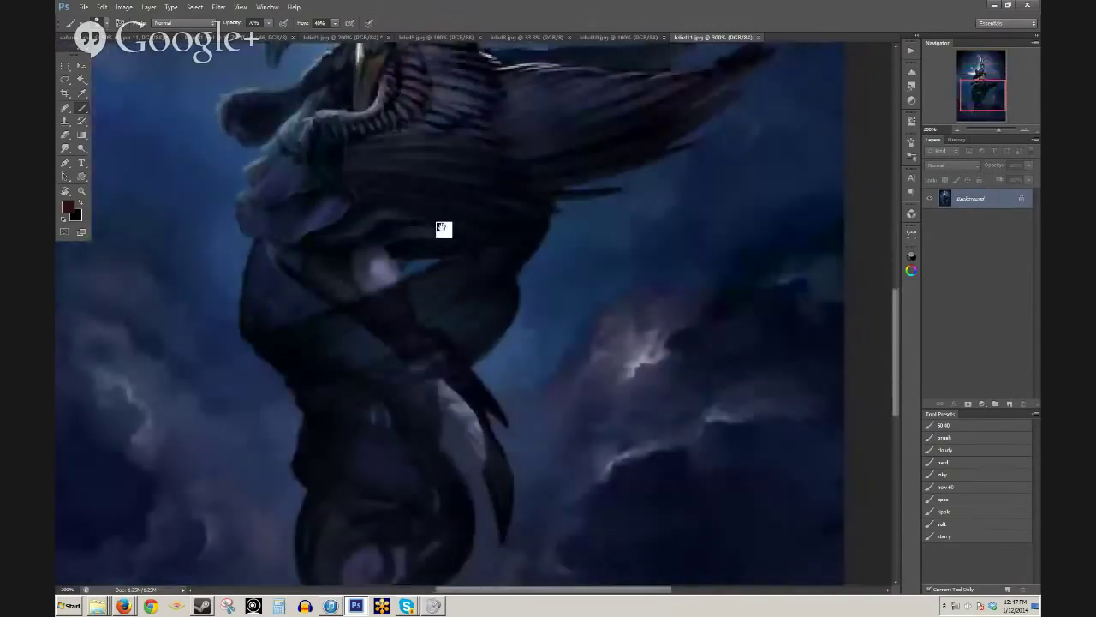
left_click_drag(441, 228, 435, 345)
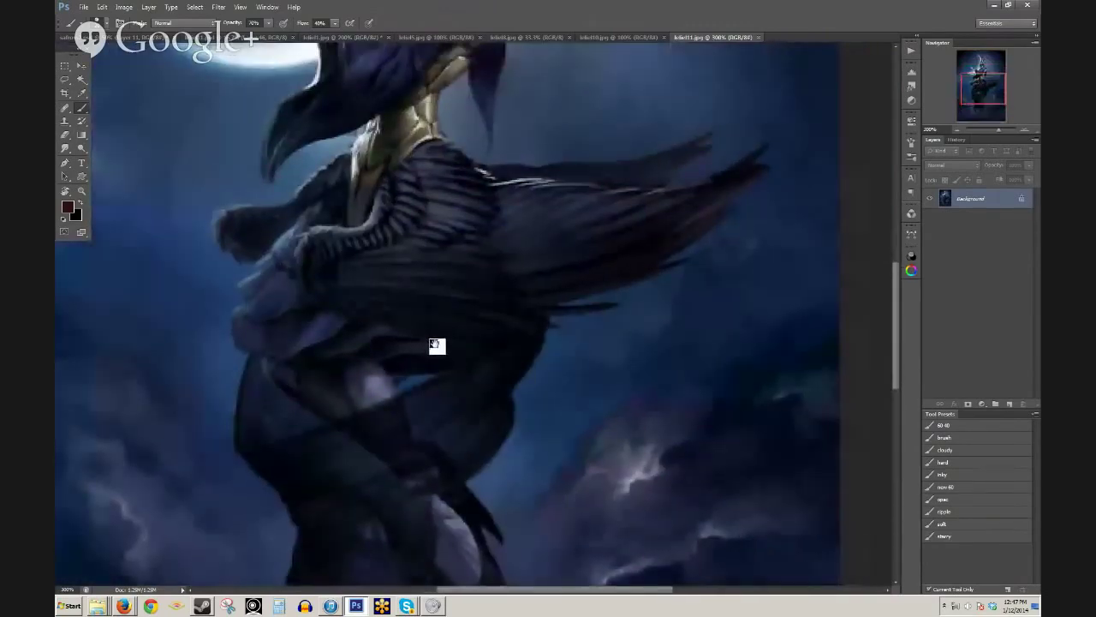
- Switch to the already open, layered leliel11 PSD document
left_click(84, 6)
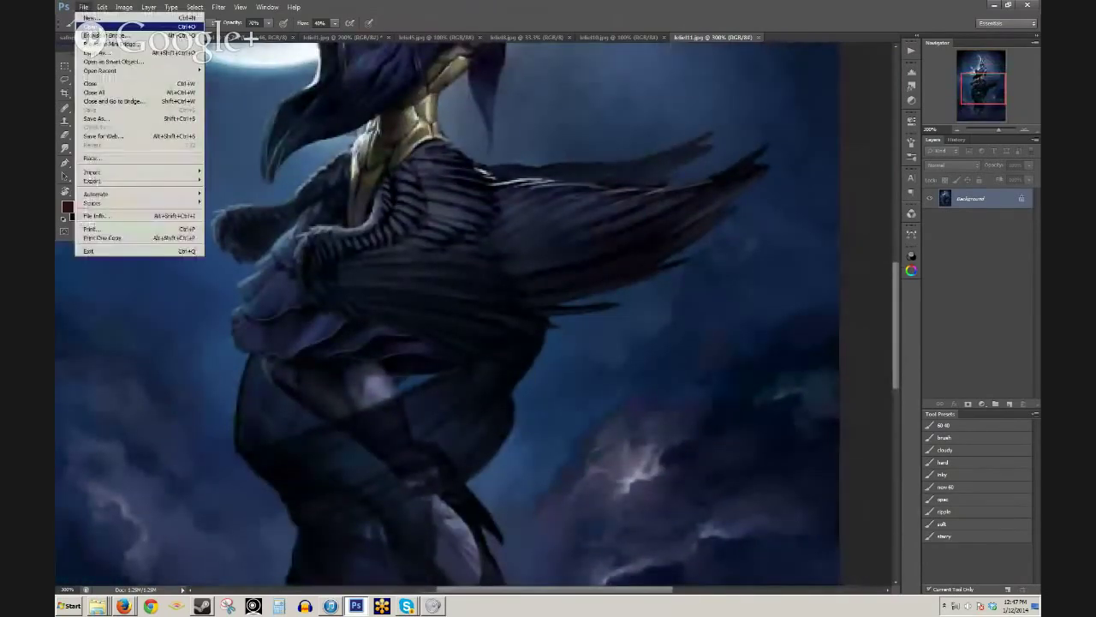
left_click(387, 12)
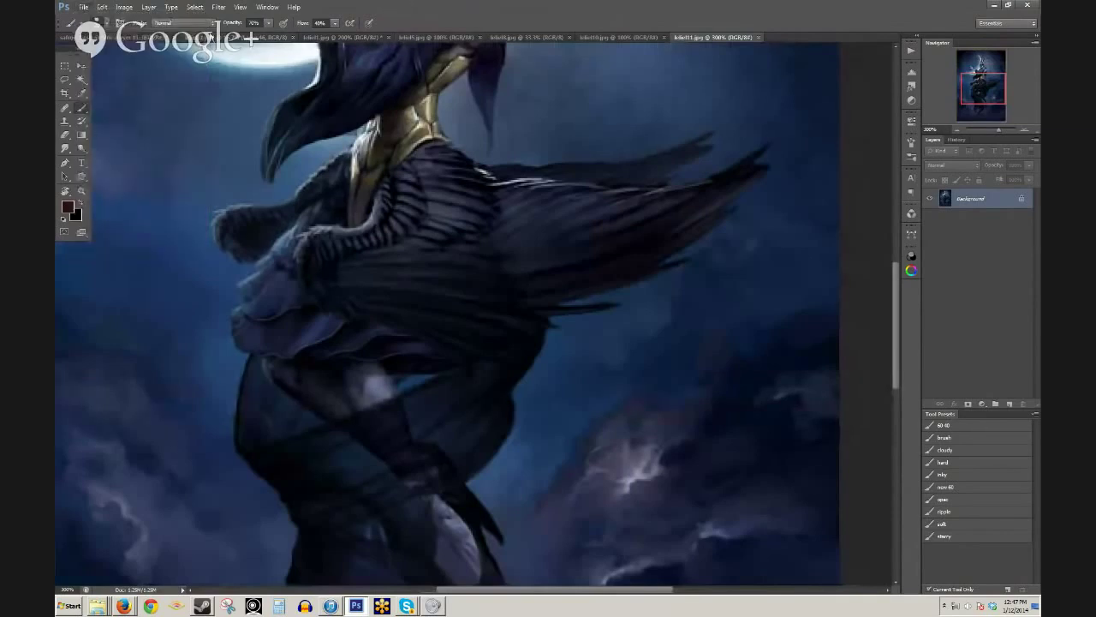
left_click(212, 38)
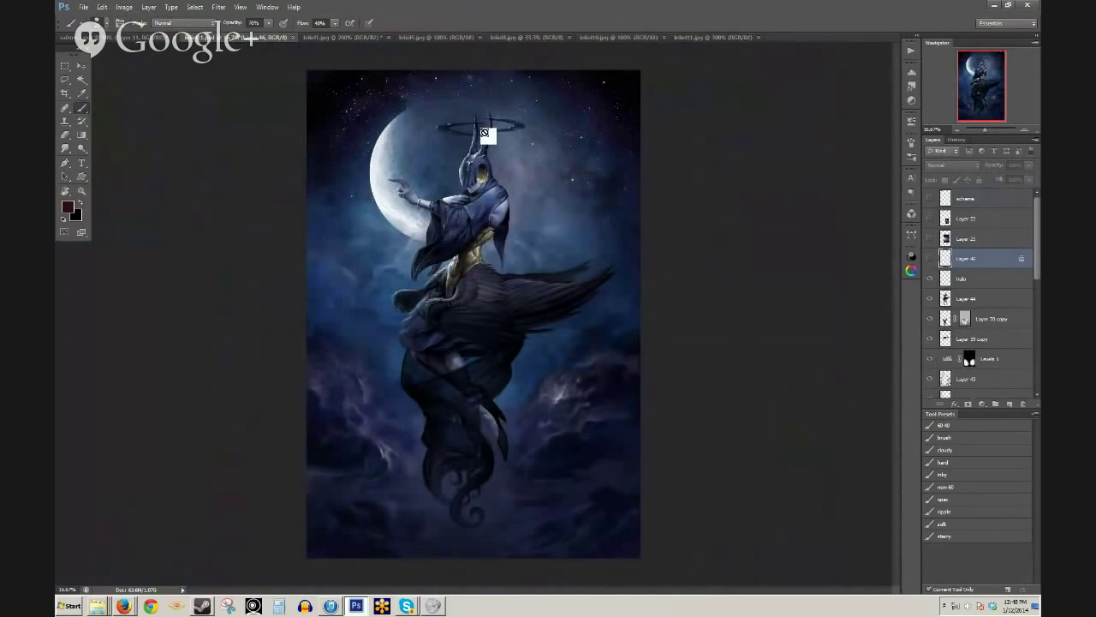
- Examine the feathers of the wings wrapped around the figure's waist up close in the leliel11 PSD
scroll(481, 269, "up", 1)
scroll(480, 264, "up", 1)
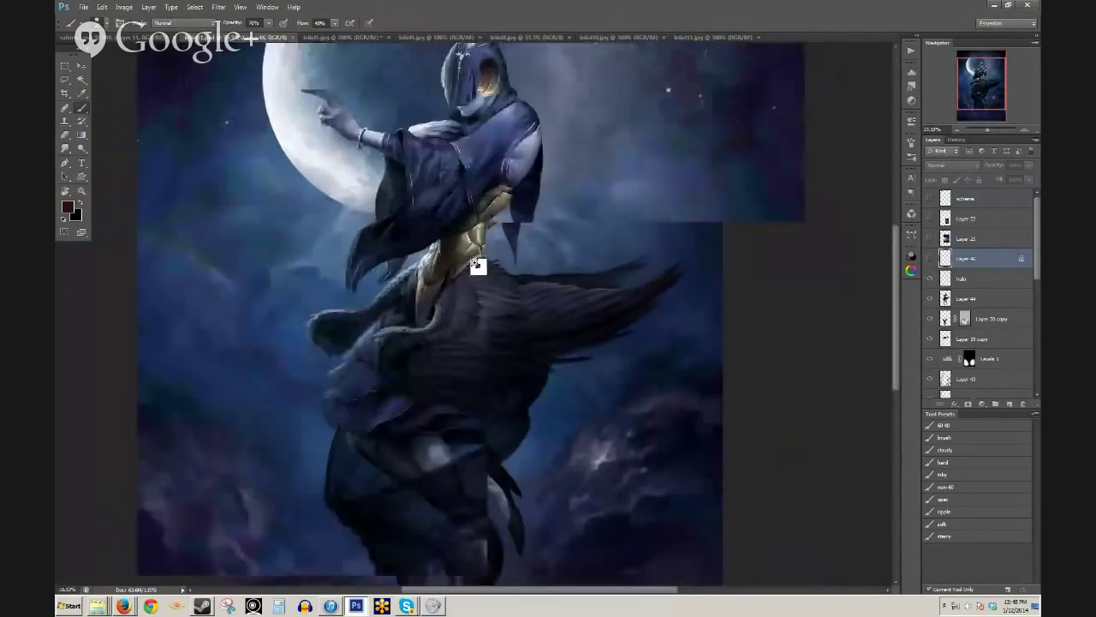
scroll(476, 257, "up", 1)
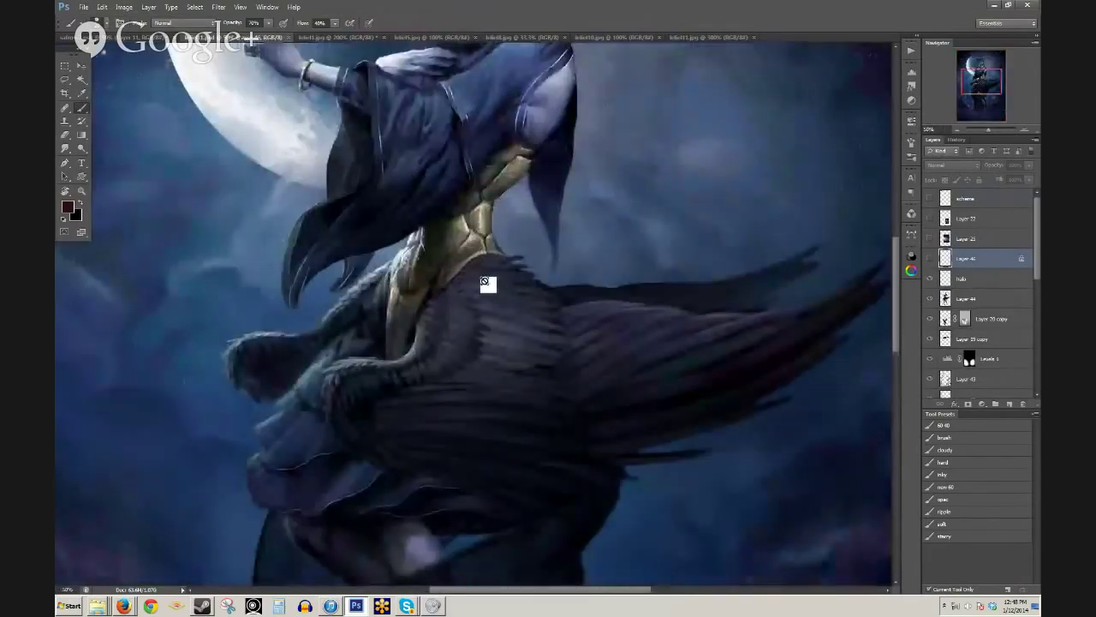
scroll(467, 227, "up", 1)
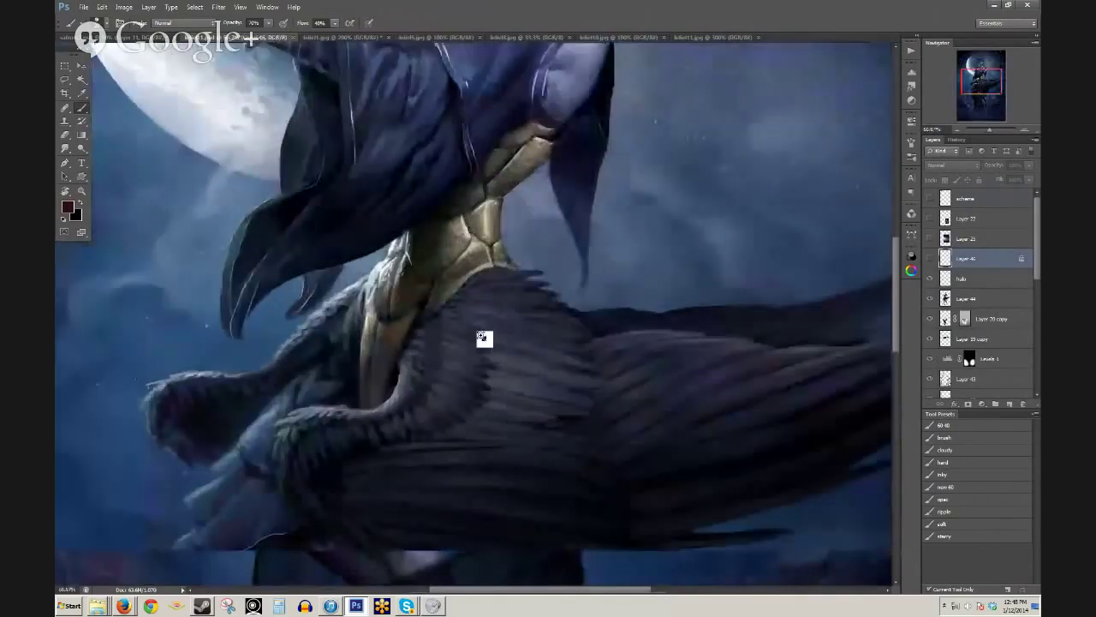
scroll(494, 340, "up", 1)
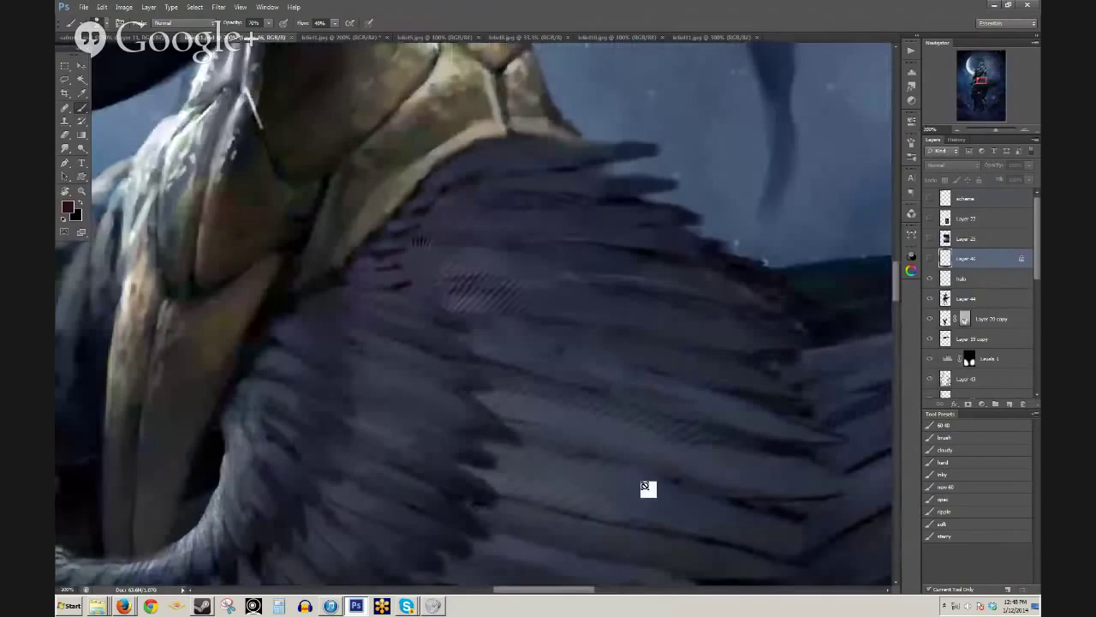
scroll(617, 500, "up", 1)
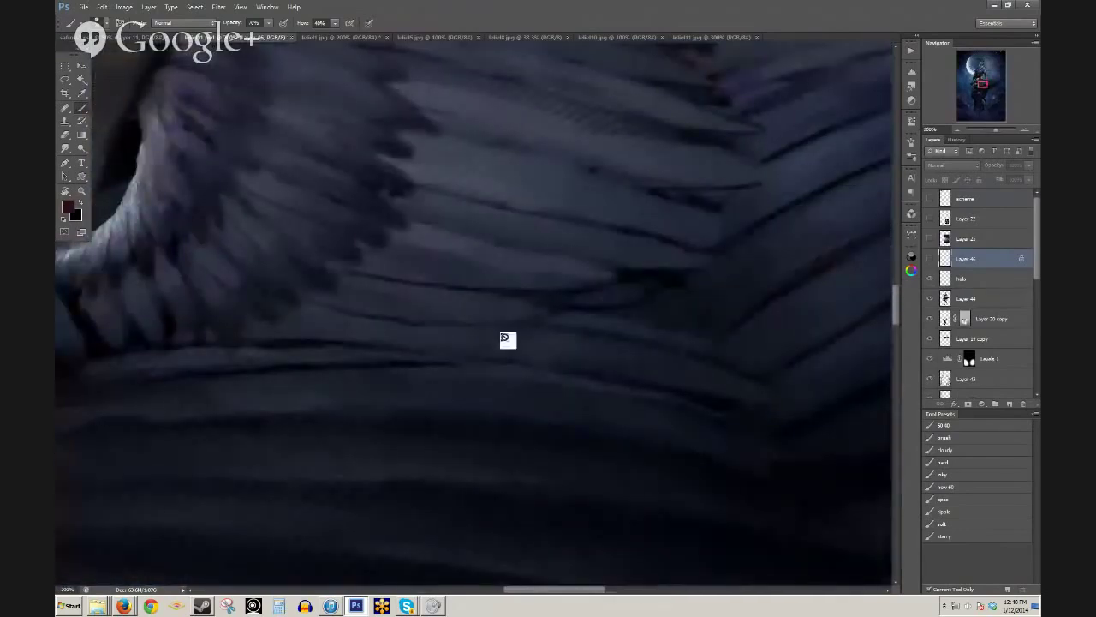
left_click_drag(235, 210, 421, 255)
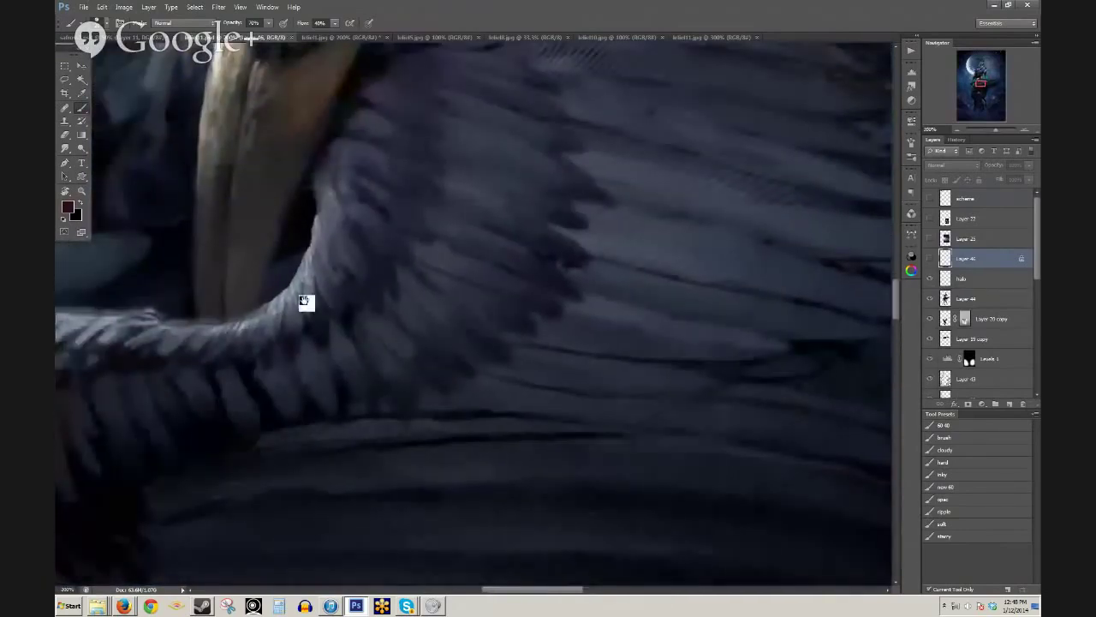
left_click_drag(306, 299, 402, 413)
left_click_drag(448, 226, 379, 478)
left_click_drag(473, 299, 422, 333)
- Examine the gold segmented waist, robe folds and trim, hand and hooded head up close in the leliel11 PSD
scroll(490, 270, "up", 1)
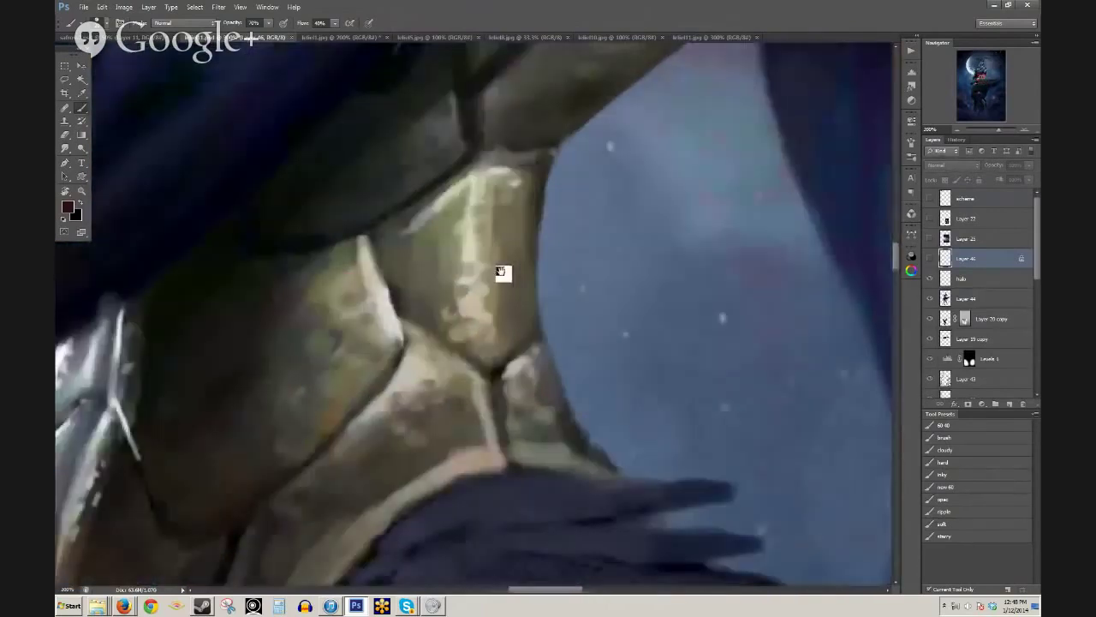
left_click_drag(414, 188, 396, 257)
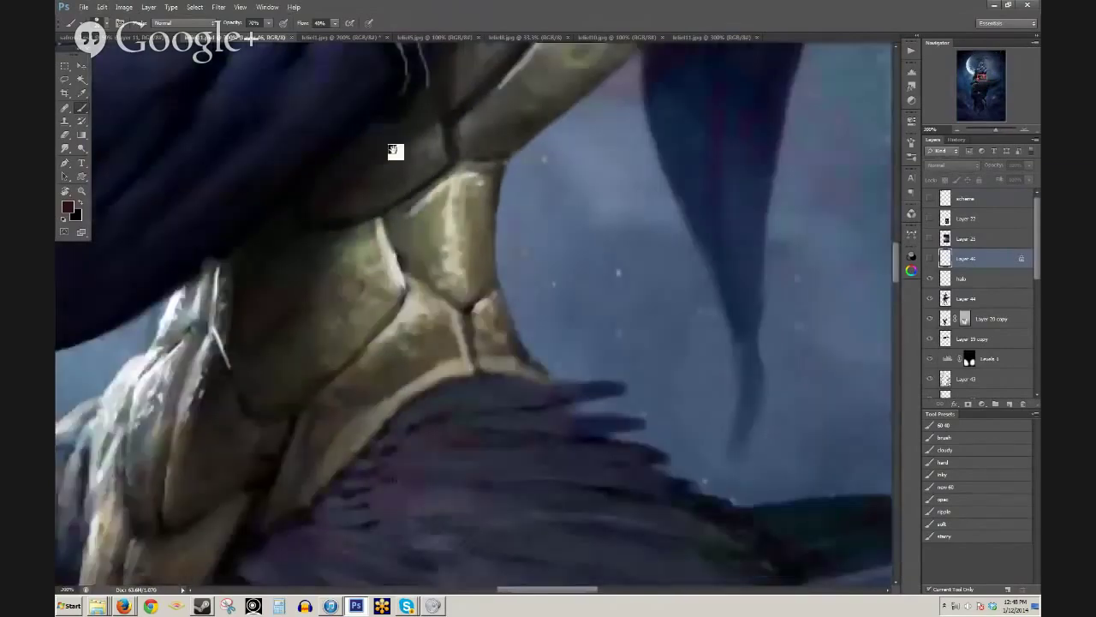
left_click_drag(391, 149, 368, 479)
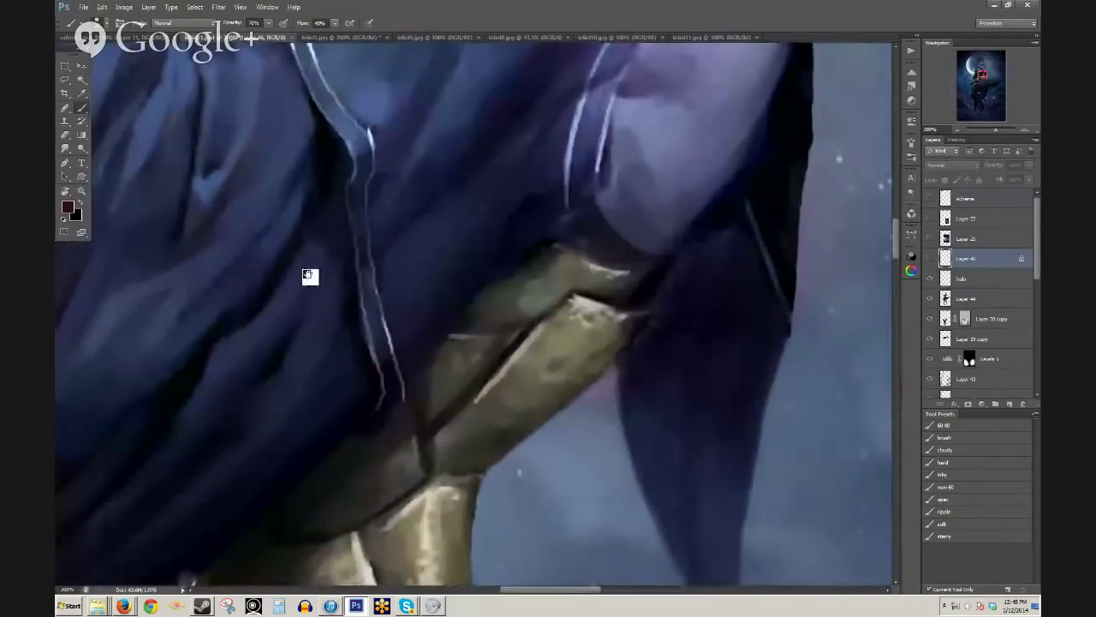
left_click_drag(309, 274, 419, 416)
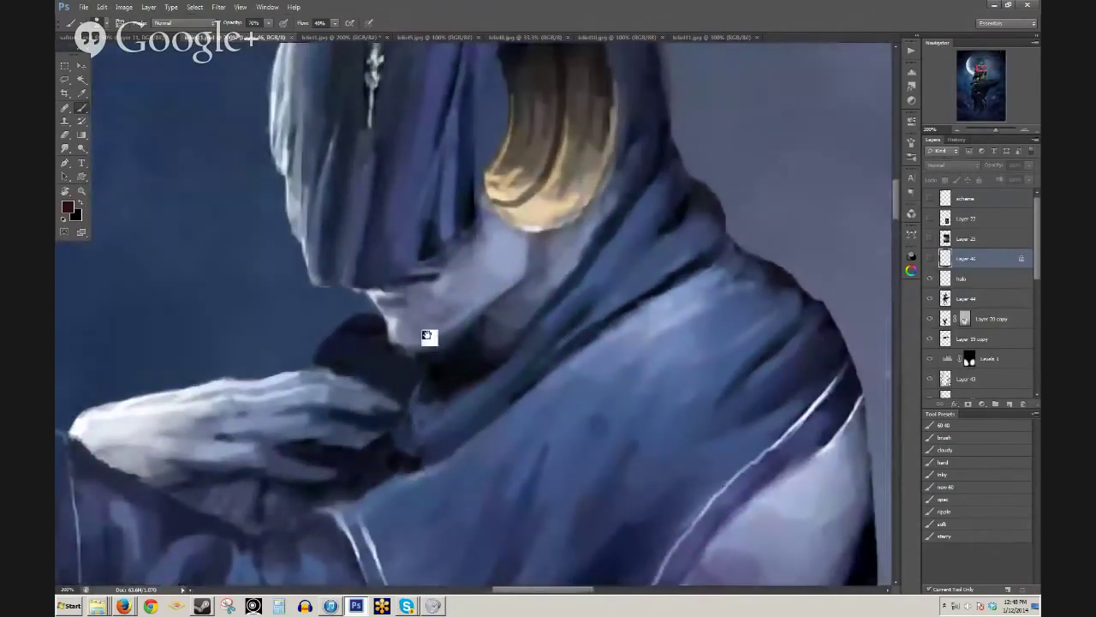
left_click_drag(428, 335, 406, 436)
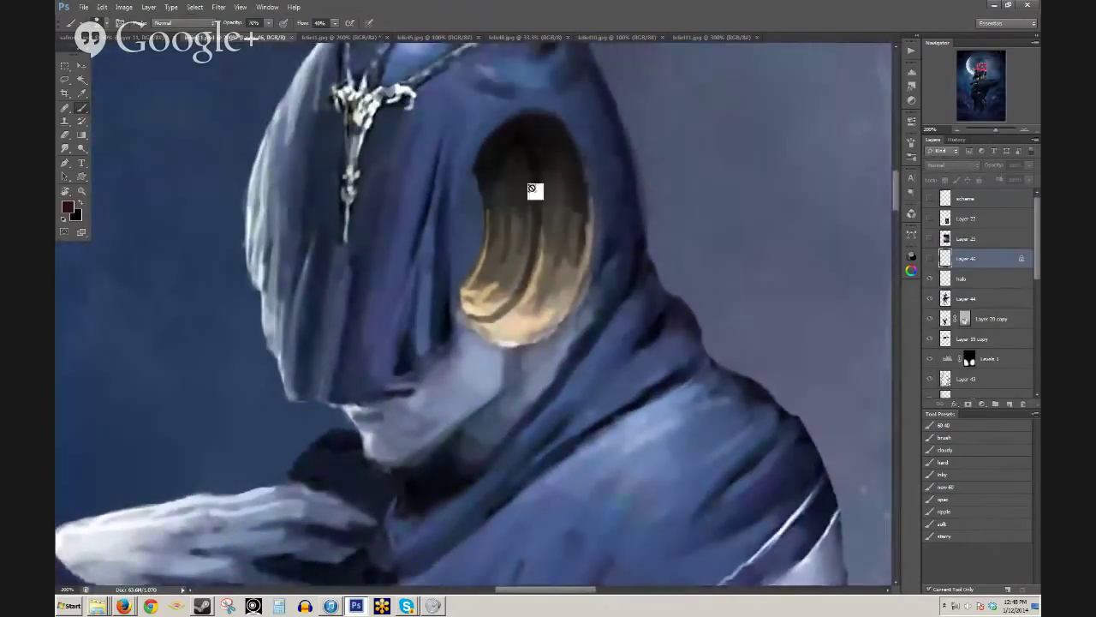
left_click_drag(490, 247, 461, 185)
scroll(409, 408, "down", 1)
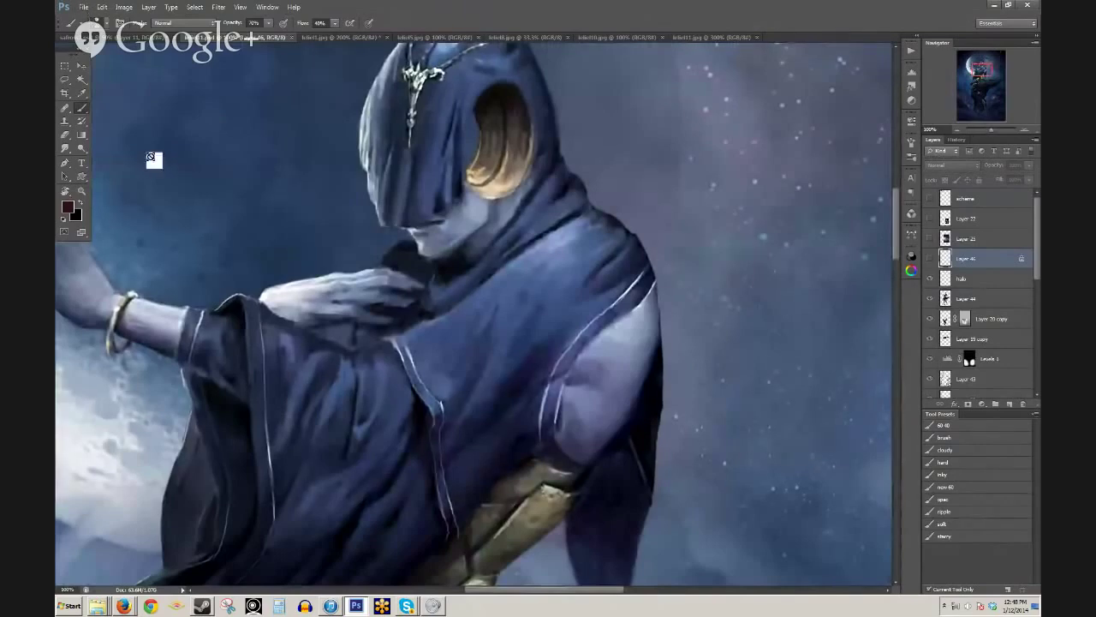
- Examine the figure's gold waist, lower robe, wing feathers, skirt trim and cloth-wrapped legs in the leliel11 PSD
left_click_drag(296, 446, 446, 132)
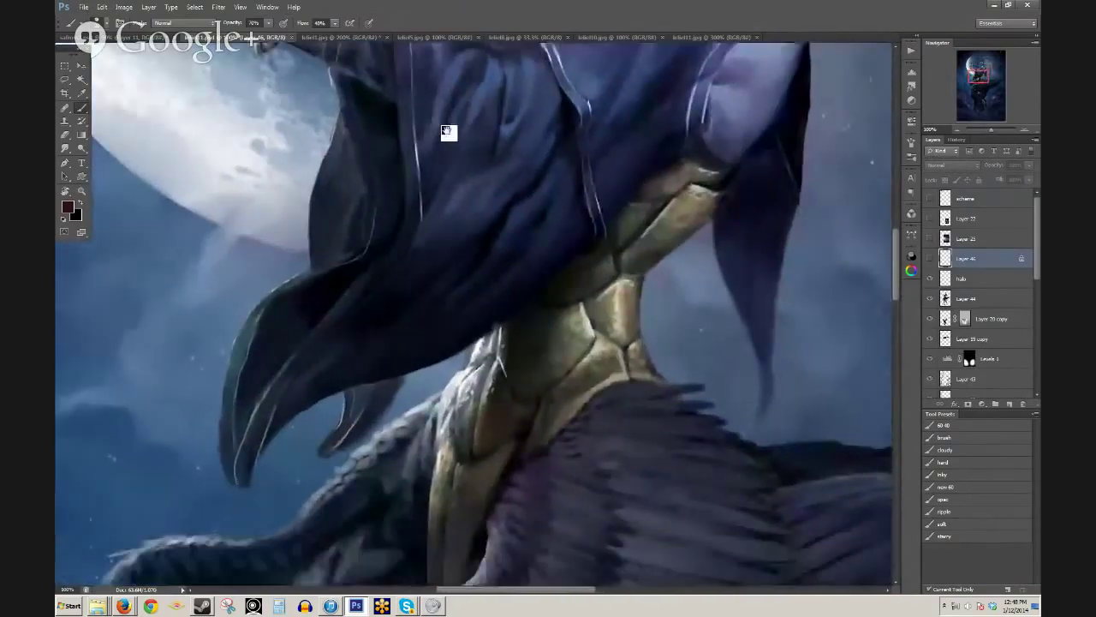
left_click_drag(466, 453, 448, 208)
left_click_drag(440, 390, 409, 203)
left_click_drag(417, 363, 417, 334)
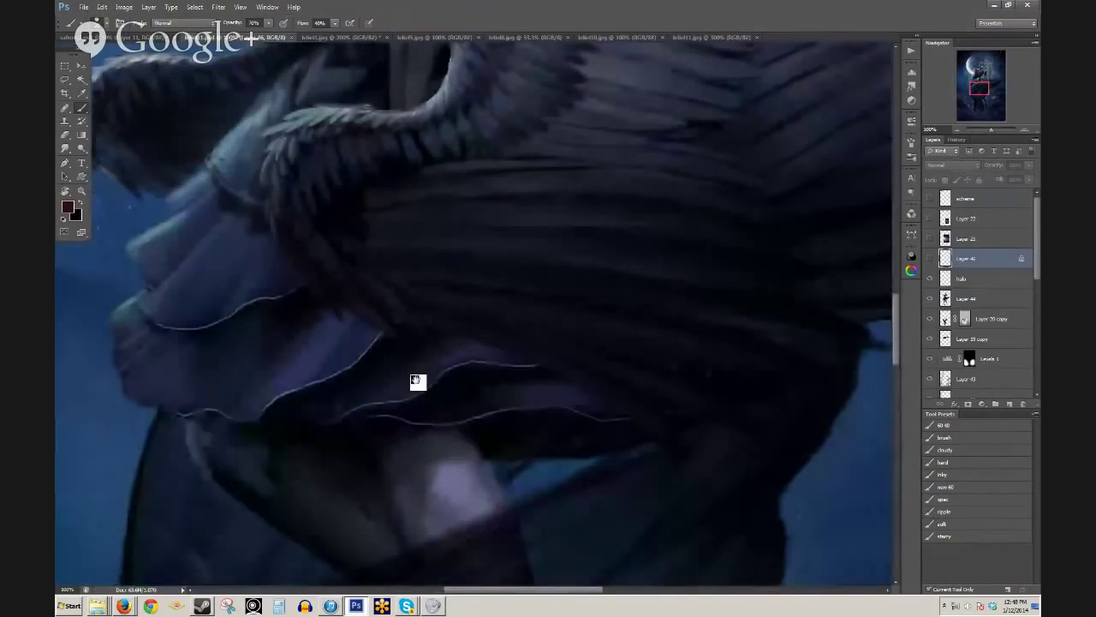
left_click_drag(417, 381, 384, 269)
left_click_drag(421, 385, 404, 258)
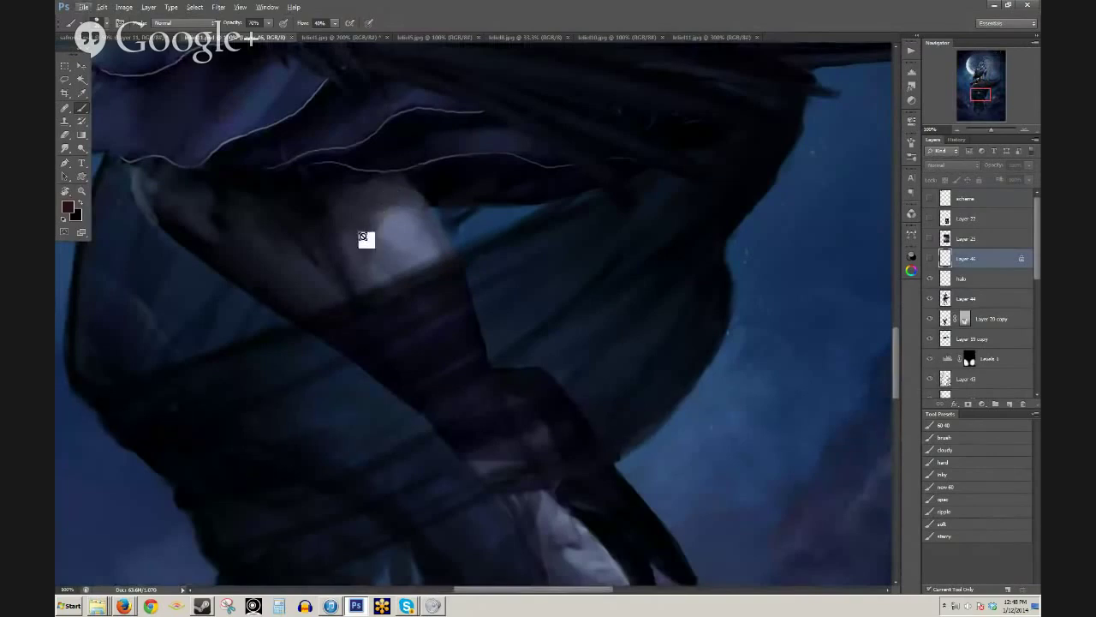
key("ctrl+minus")
left_click_drag(566, 441, 477, 385)
- Browse to the Working folder inside Dropbox in the Open dialog
left_click(84, 7)
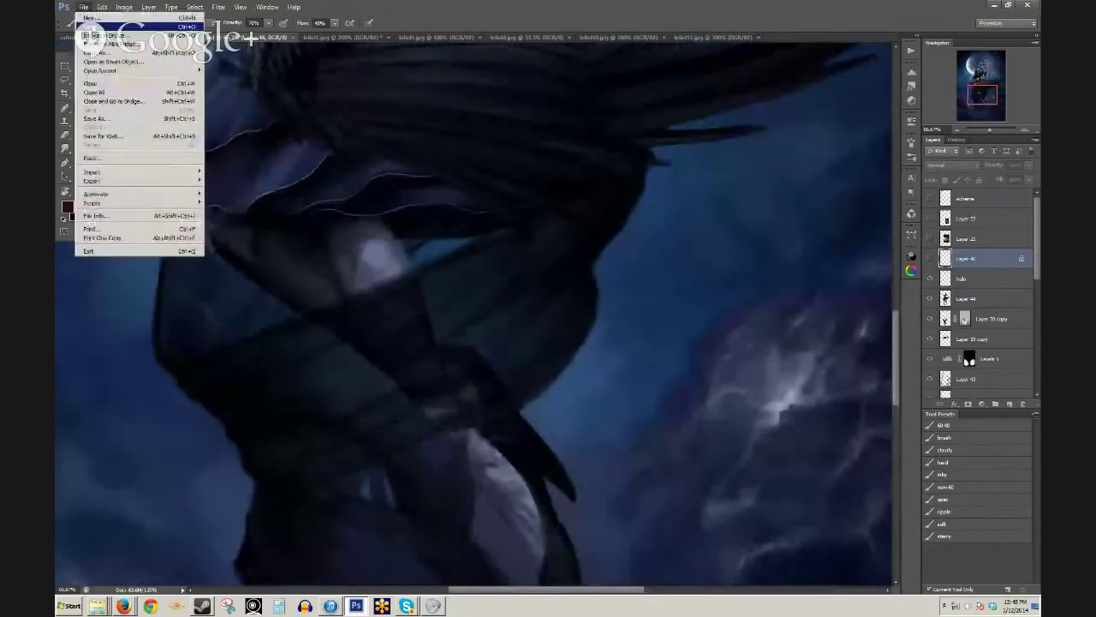
left_click(93, 29)
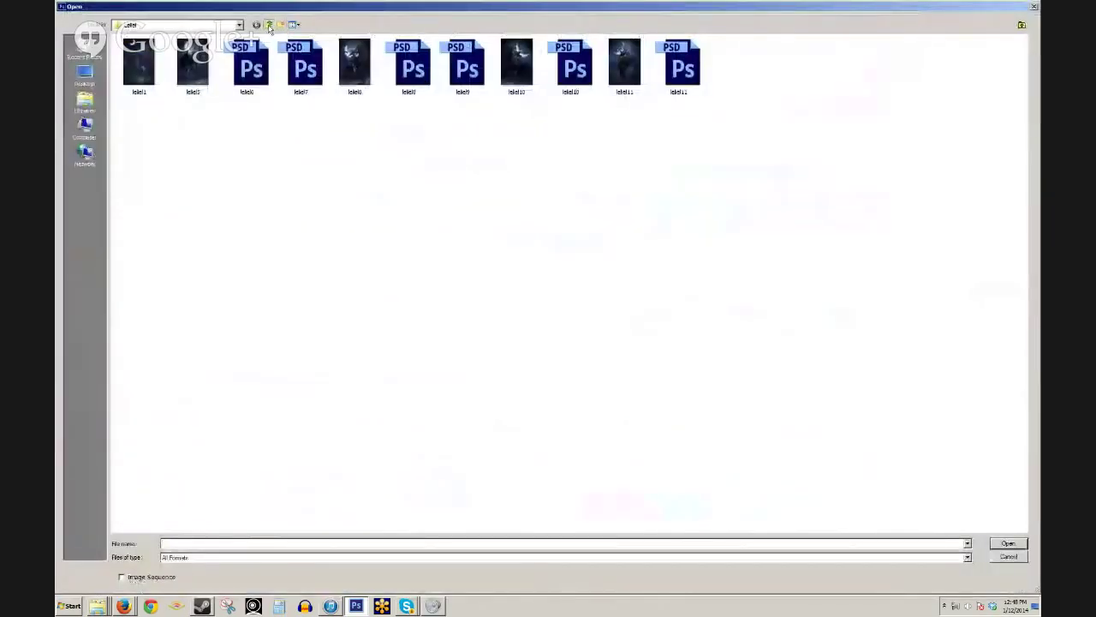
left_click(269, 24)
left_click(269, 25)
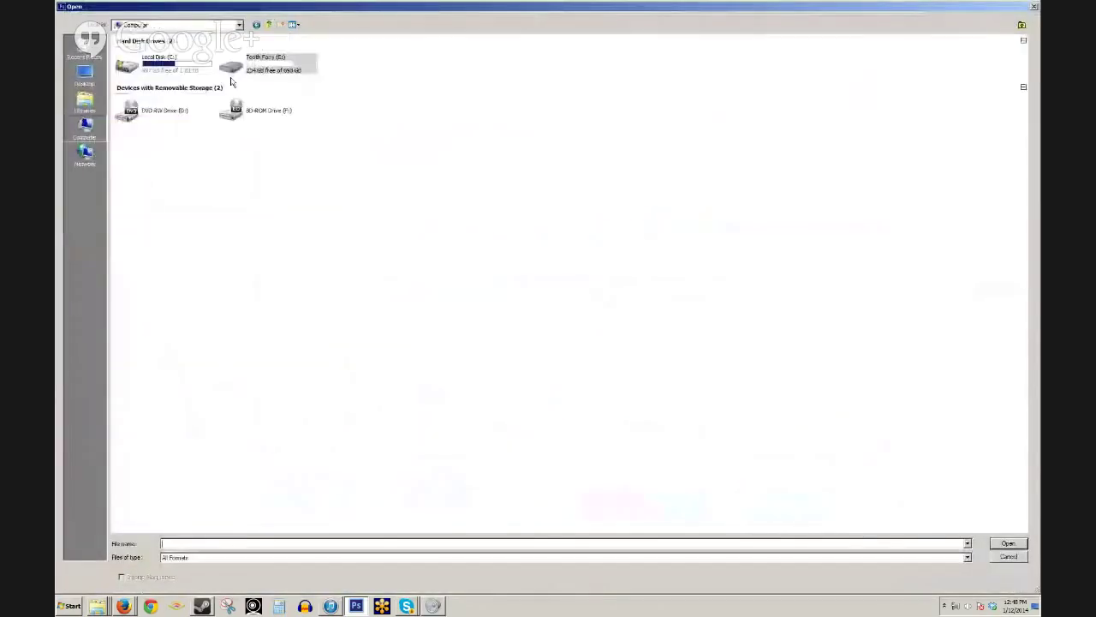
left_click(86, 76)
double_click(338, 50)
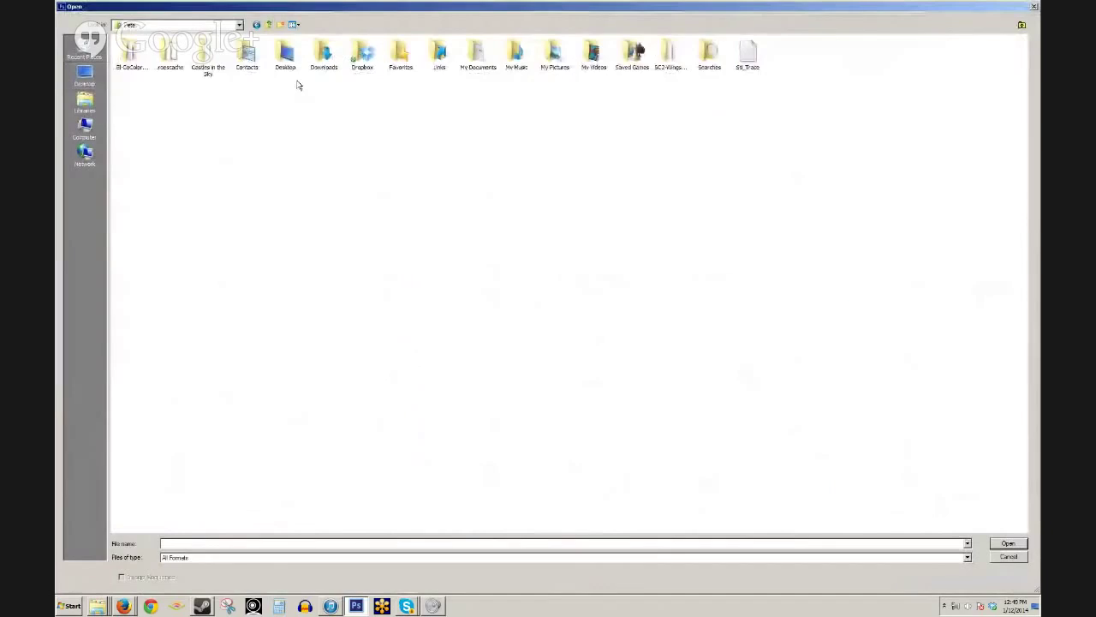
double_click(356, 58)
left_click(134, 258)
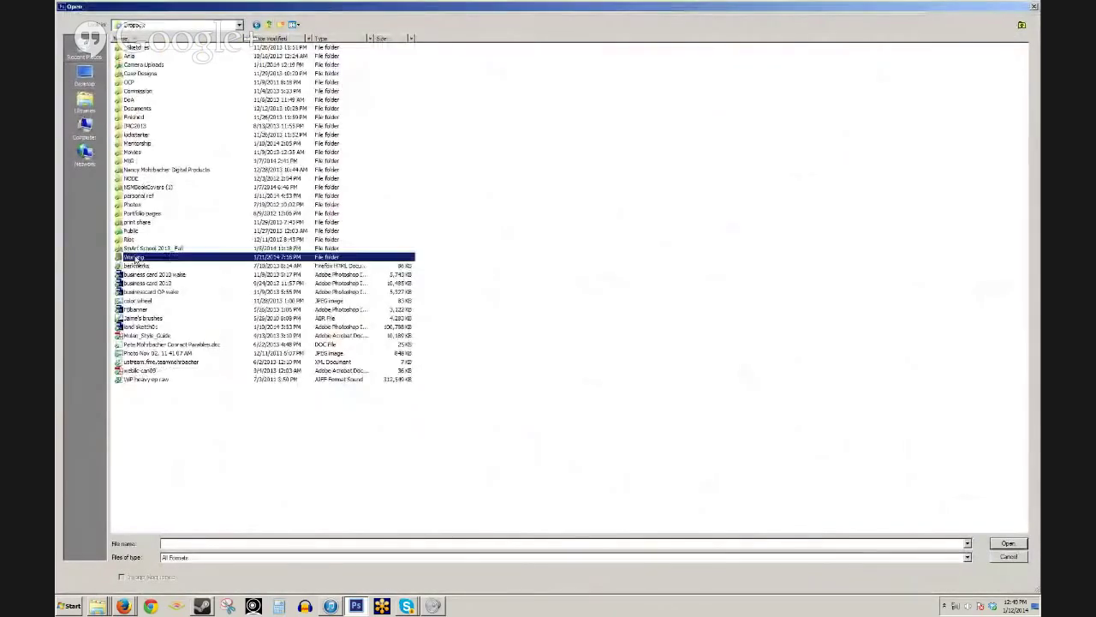
double_click(135, 257)
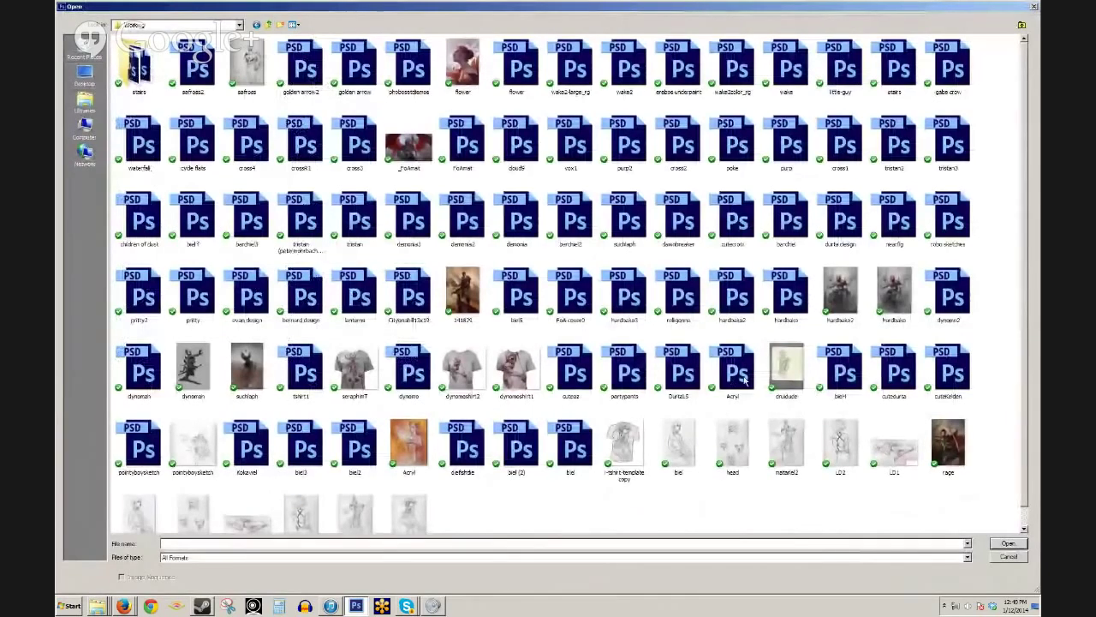
- Open wake2.psd and enlarge the view of the woman in the black dress and the grey creature
double_click(628, 72)
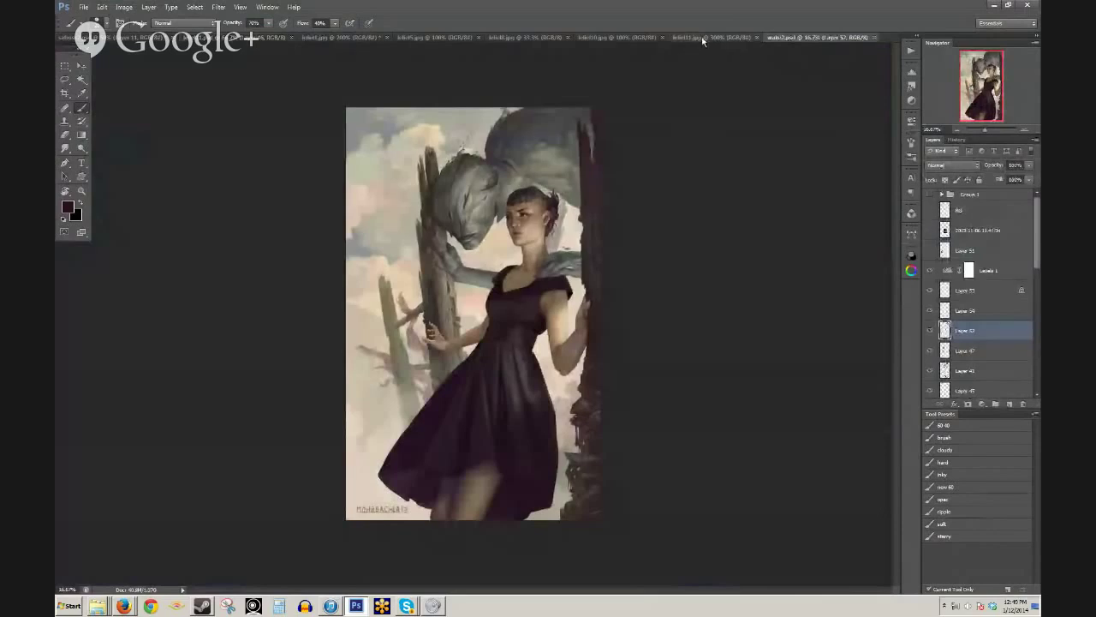
left_click(482, 233, "ctrl")
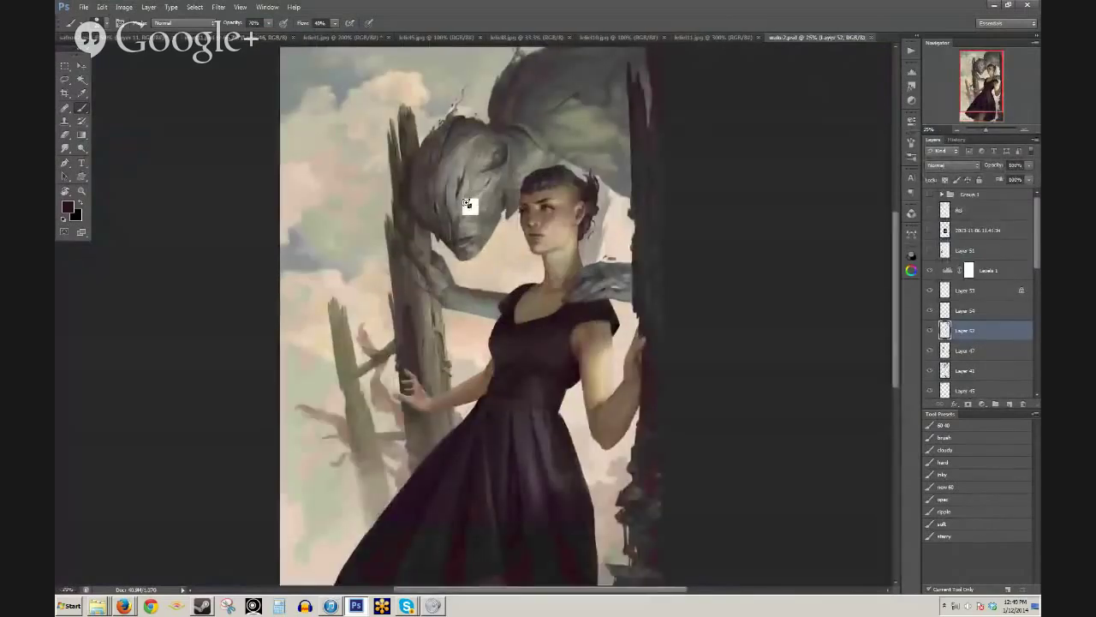
scroll(470, 200, "up", 1)
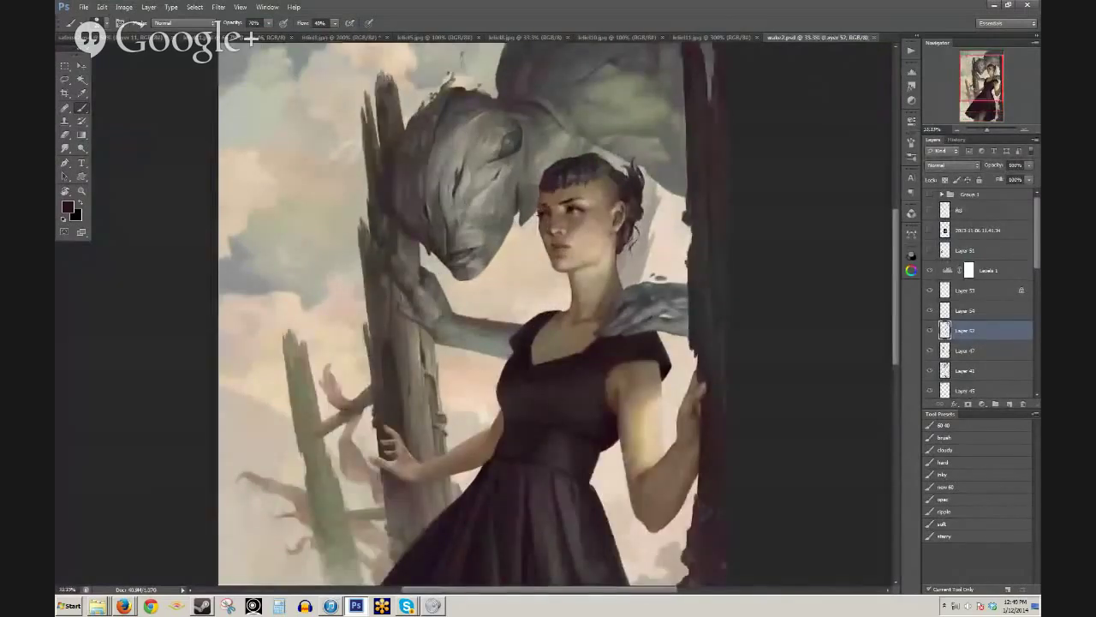
- Close all the open Leliel JPG versions, from leliel11.jpg back to the modified leliel1.jpg
left_click(697, 41)
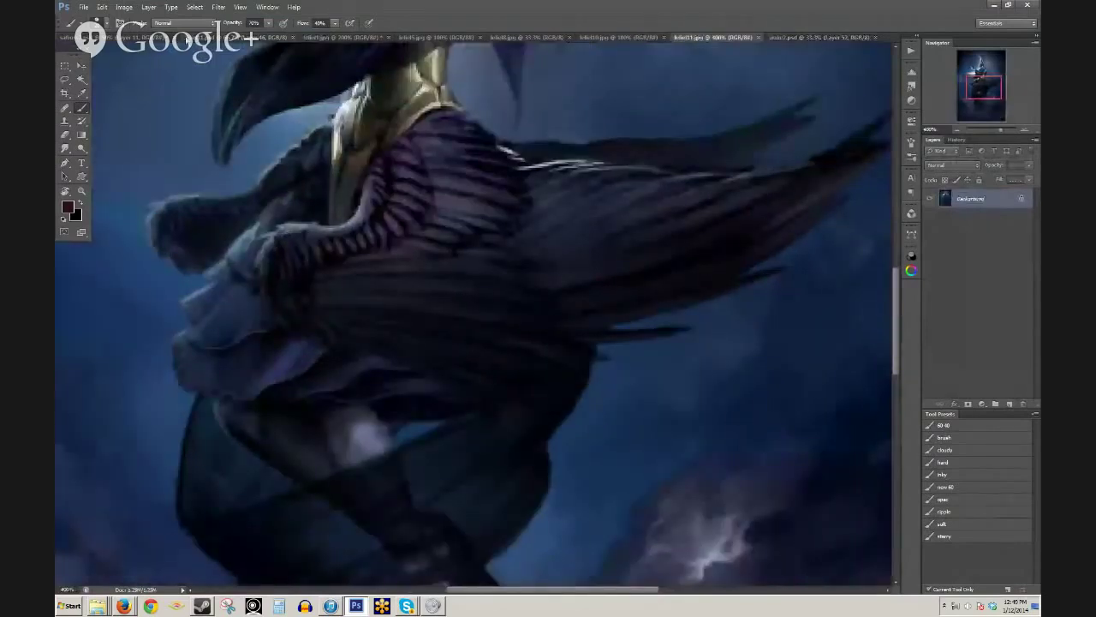
left_click(757, 38)
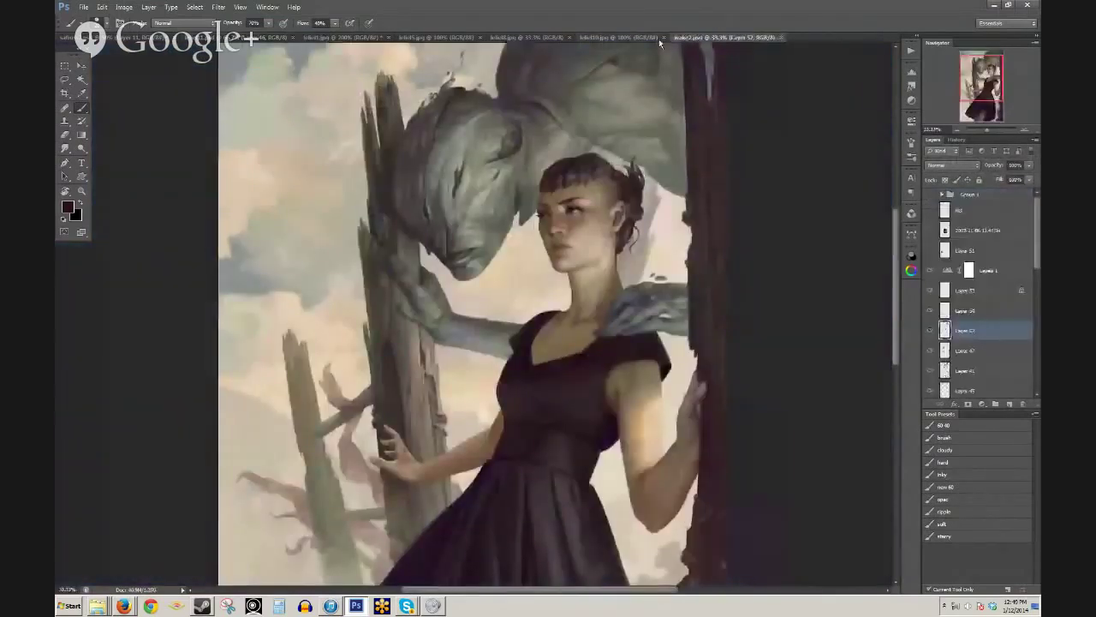
left_click(642, 41)
left_click(664, 38)
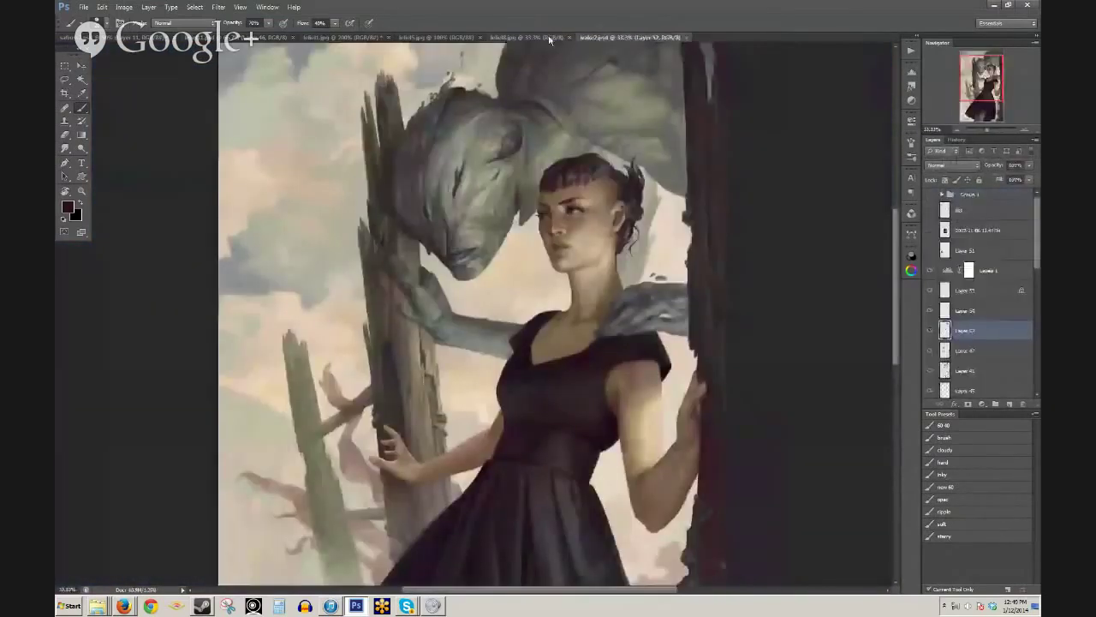
left_click(561, 37)
left_click(570, 38)
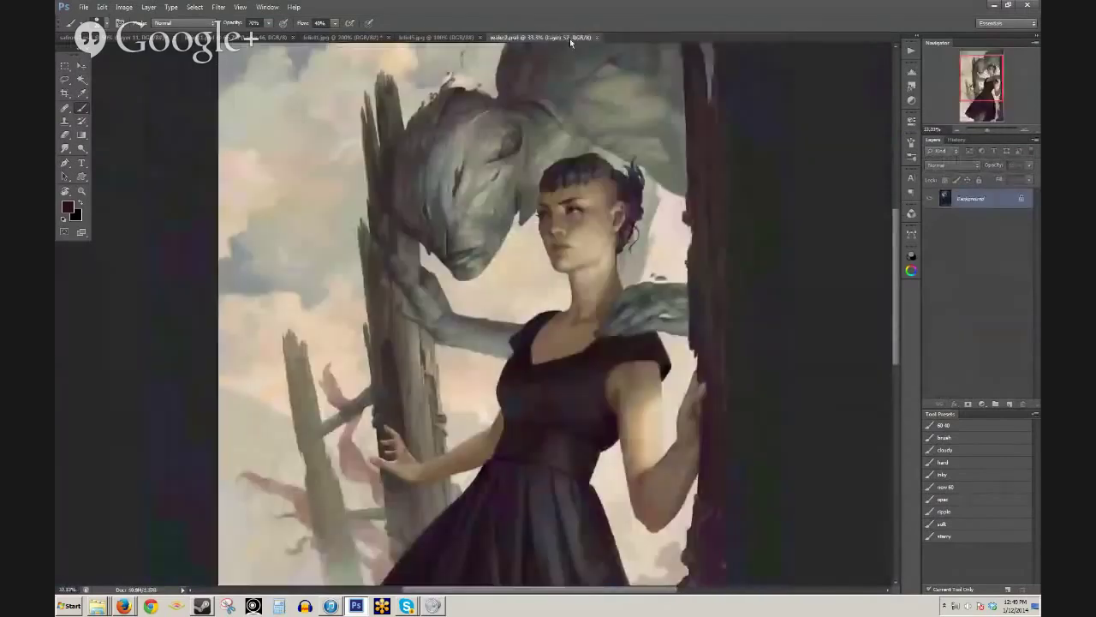
left_click(470, 38)
left_click(480, 38)
left_click(342, 38)
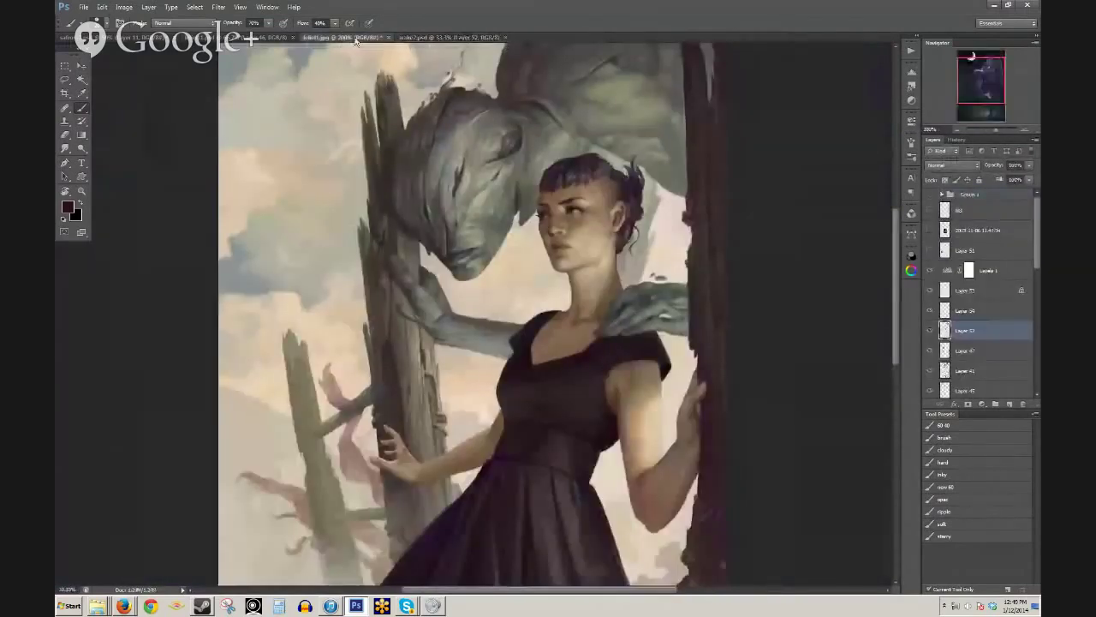
left_click(388, 37)
left_click(580, 217)
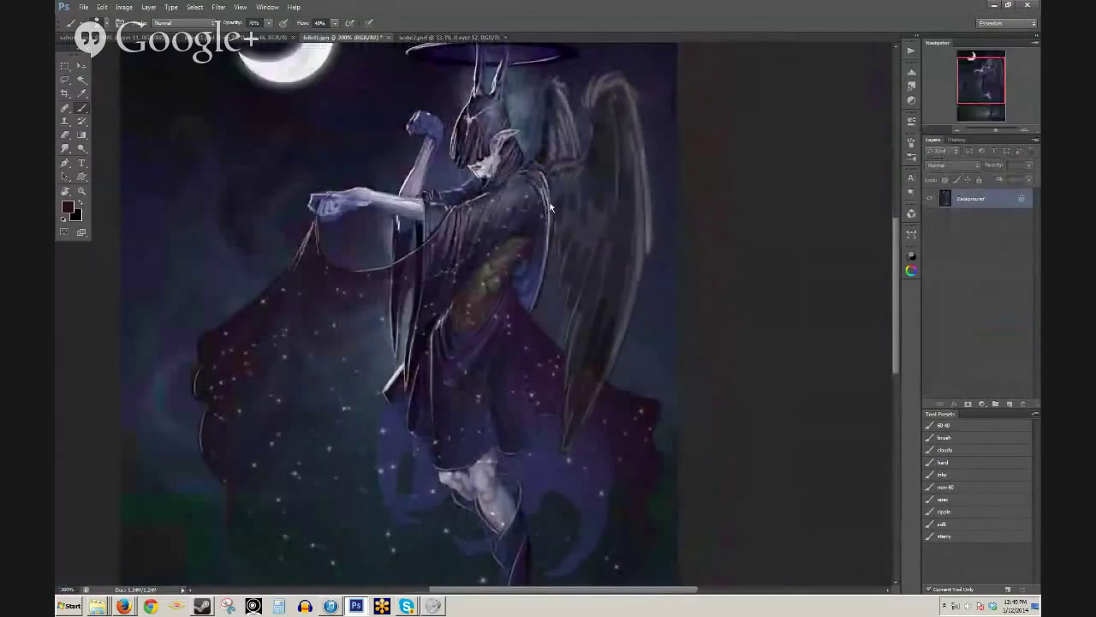
- Return to the leliel11 PSD and examine the lit thigh and translucent cloth beneath the skirt up close
left_click(224, 38)
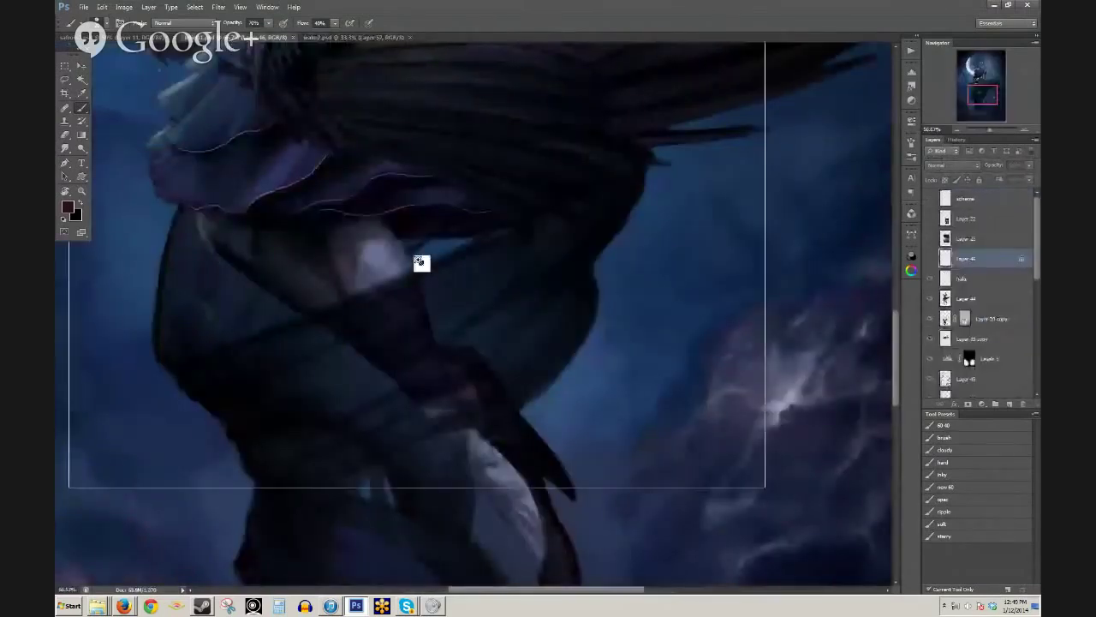
left_click(399, 264)
left_click(337, 243)
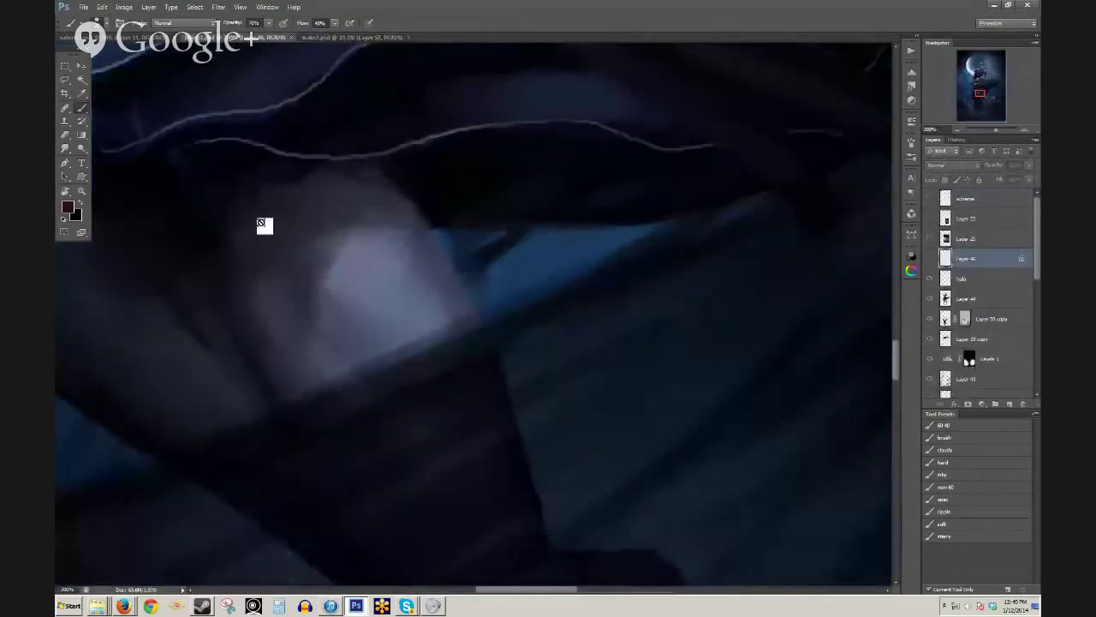
left_click_drag(297, 228, 479, 257)
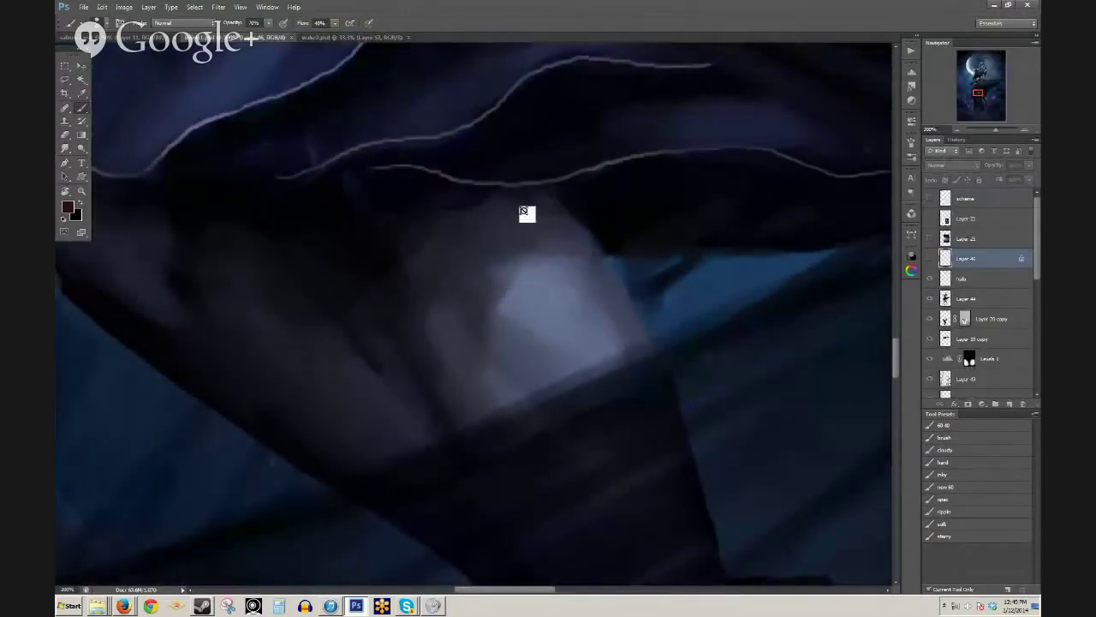
left_click_drag(685, 378, 617, 137)
- Examine the hooded head up close in the leliel11 PSD, covering the chin, veil folds, pendant and gold ear opening
key("ctrl+minus")
left_click_drag(768, 408, 620, 464)
left_click_drag(526, 160, 561, 467)
left_click_drag(462, 137, 443, 413)
left_click_drag(418, 342, 407, 488)
left_click_drag(369, 129, 335, 457)
left_click(460, 236, "ctrl")
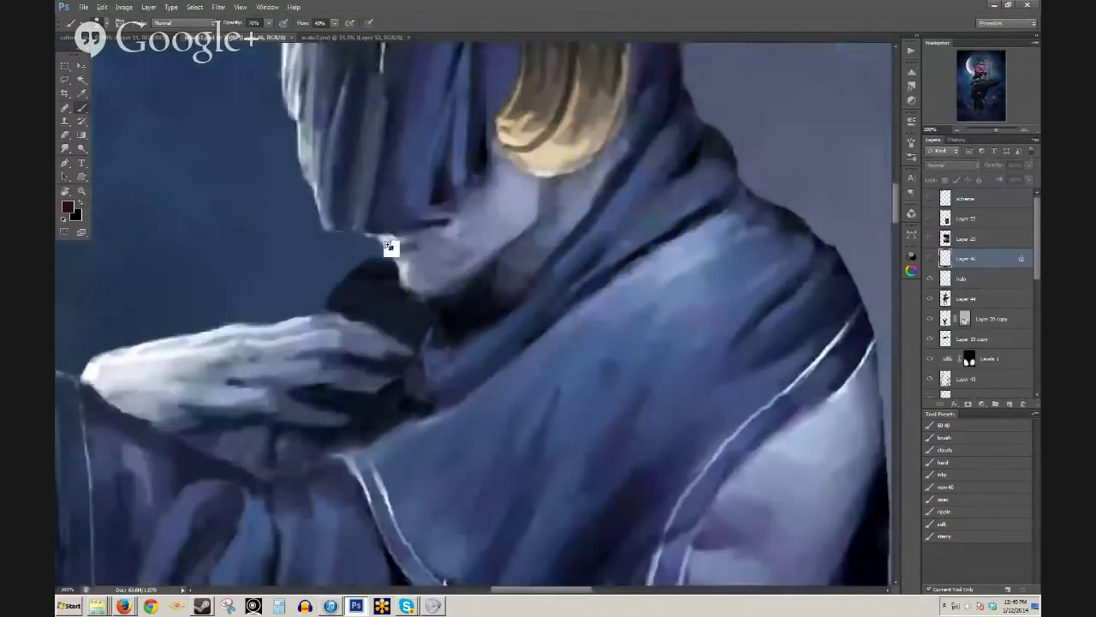
left_click(385, 245, "ctrl")
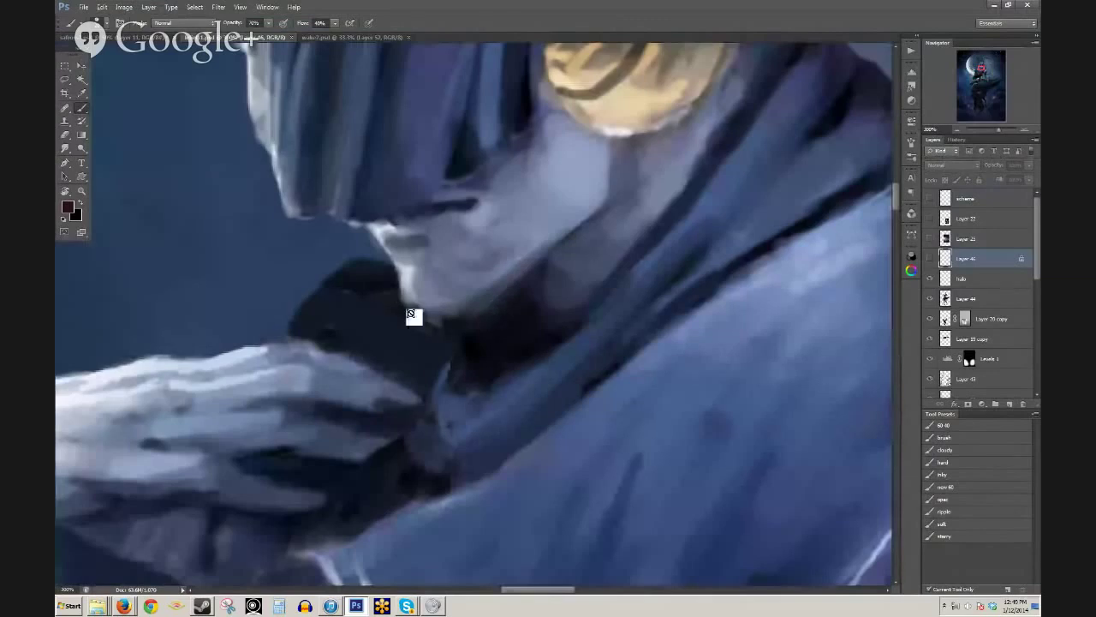
scroll(417, 316, "up", 4)
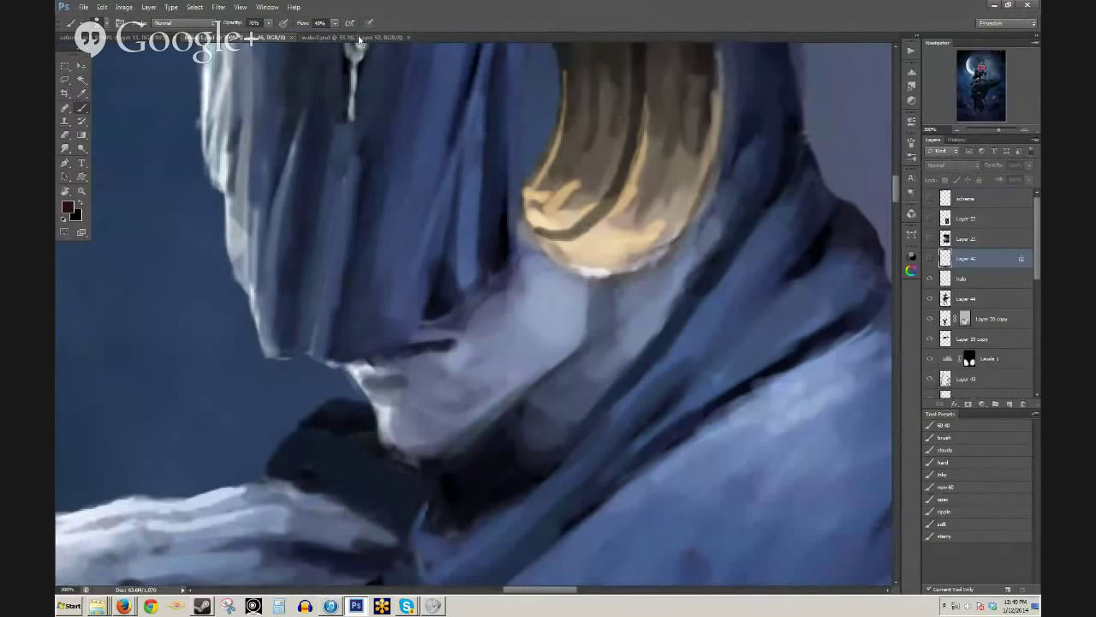
left_click_drag(574, 147, 422, 336)
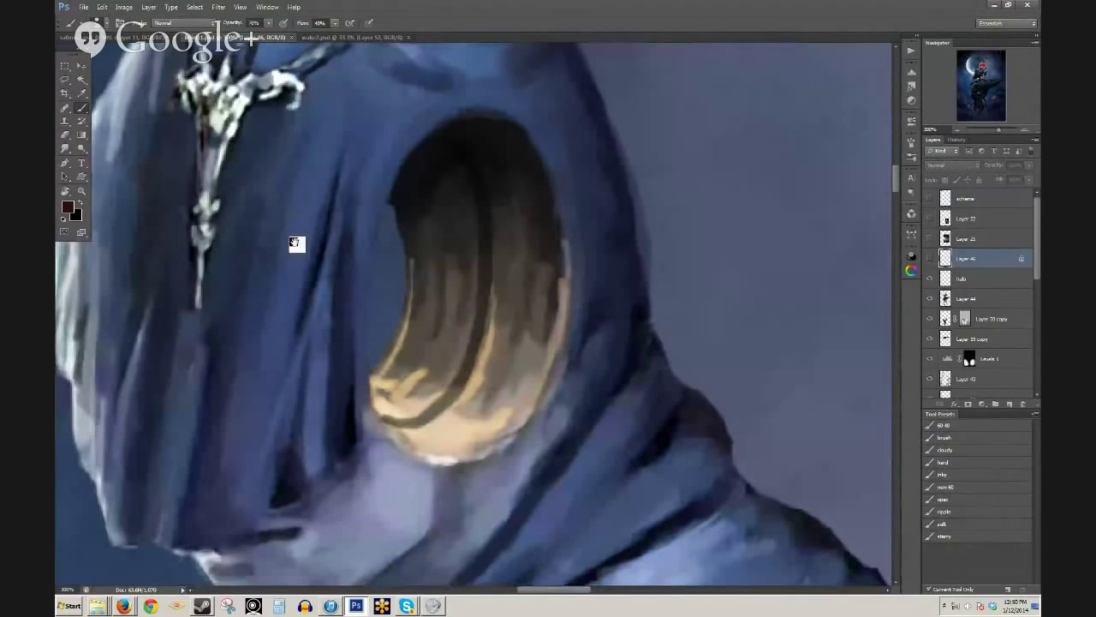
left_click_drag(295, 244, 435, 89)
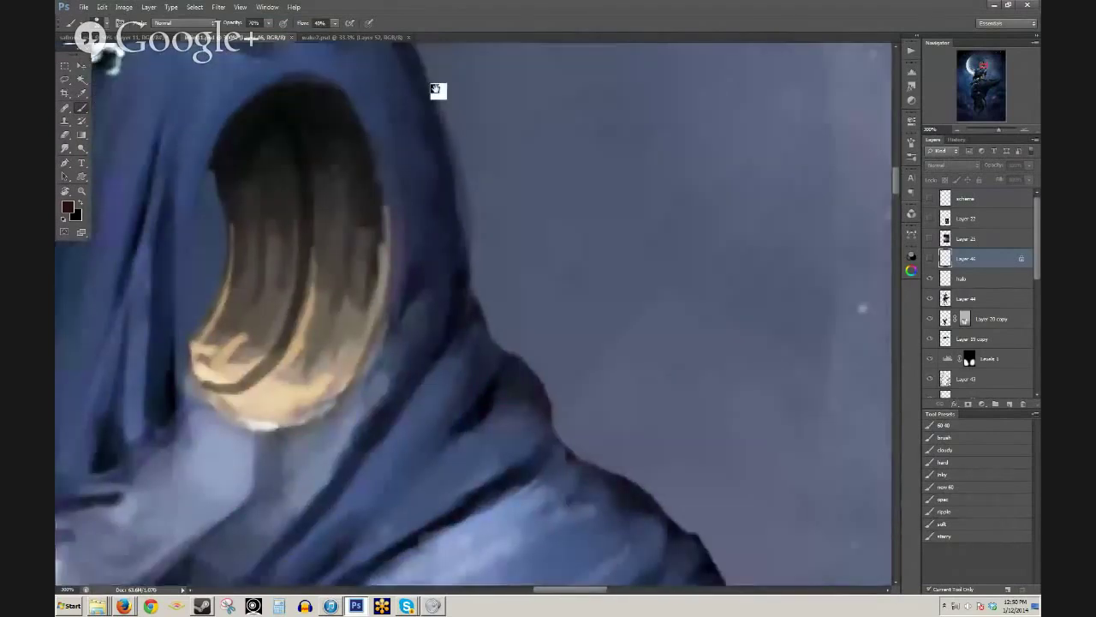
- Examine the brushwork on the shoulder, robe folds, white trim and bare upper arm in the leliel11 PSD
left_click_drag(590, 425, 486, 198)
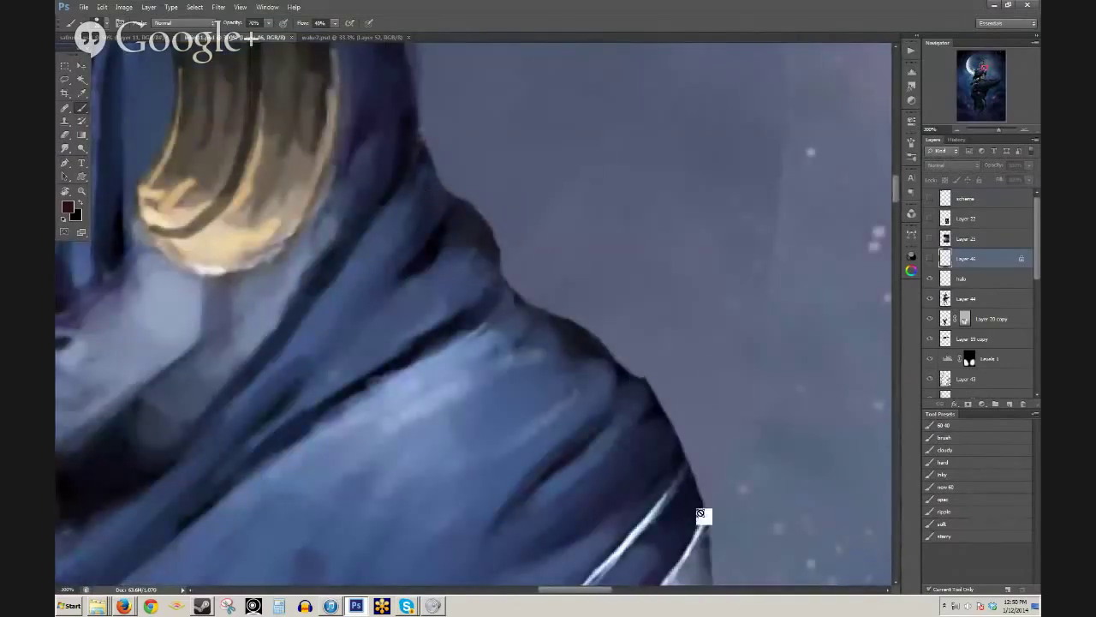
left_click_drag(688, 426, 623, 115)
scroll(642, 323, "down", 1)
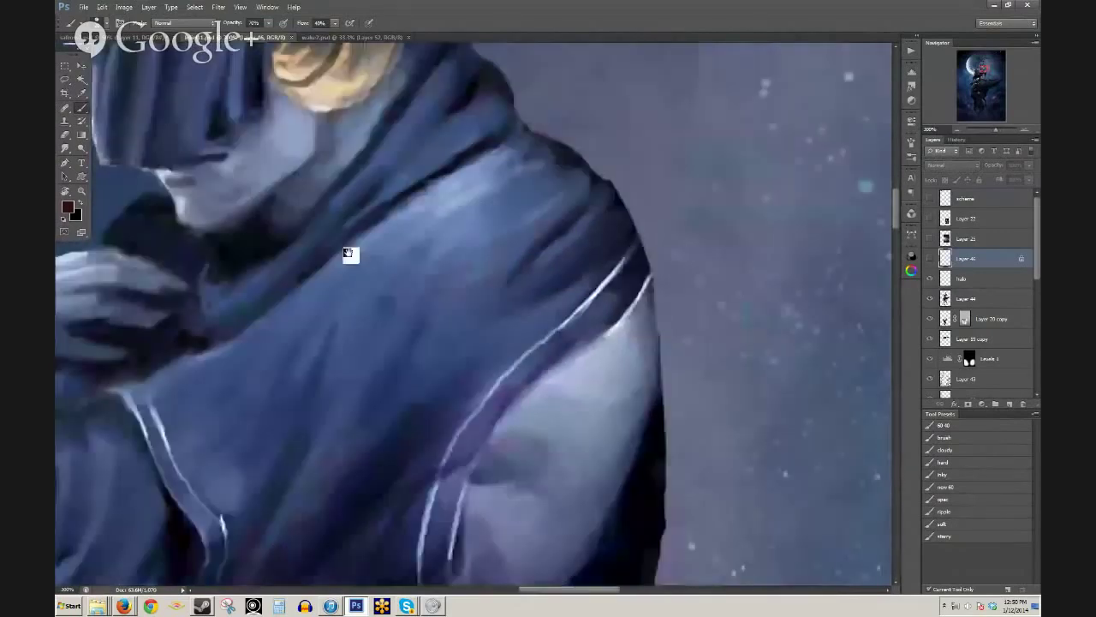
left_click_drag(205, 262, 324, 334)
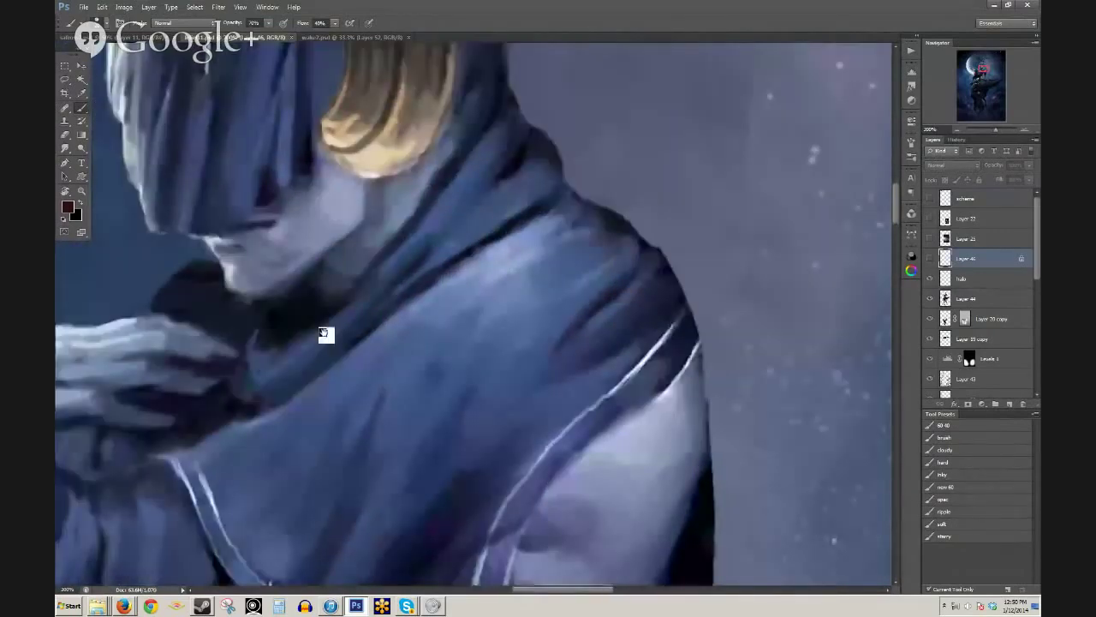
left_click_drag(697, 286, 636, 91)
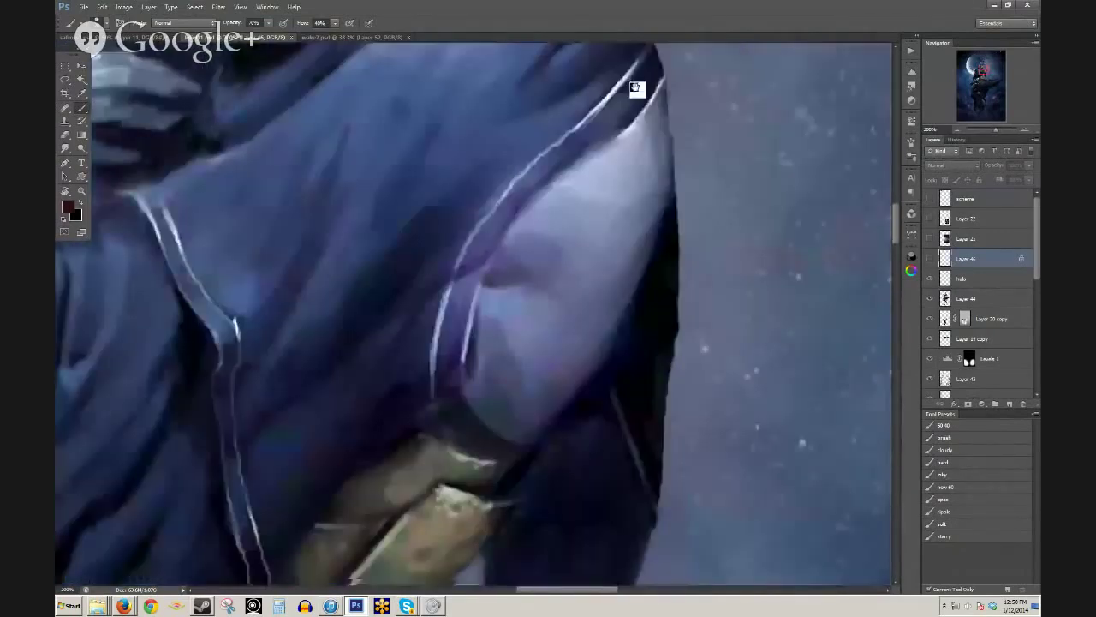
left_click_drag(321, 150, 543, 323)
- Look over the figure, moon and clouds together in the leliel11 PSD at 25% zoom
left_click(537, 324, "alt")
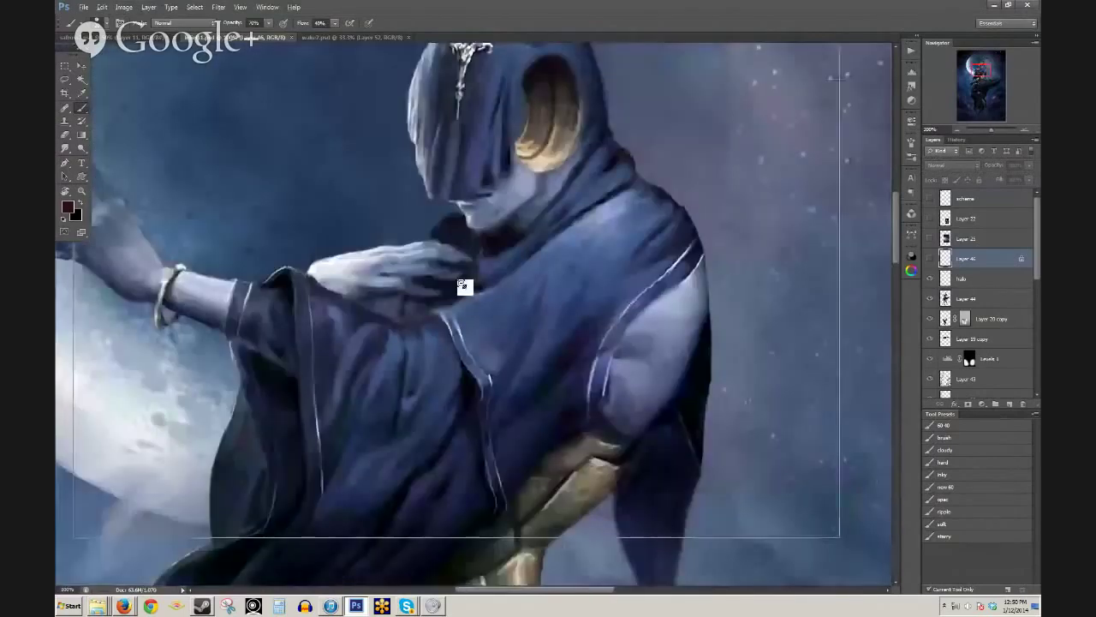
left_click(465, 282, "alt")
scroll(468, 278, "down", 2)
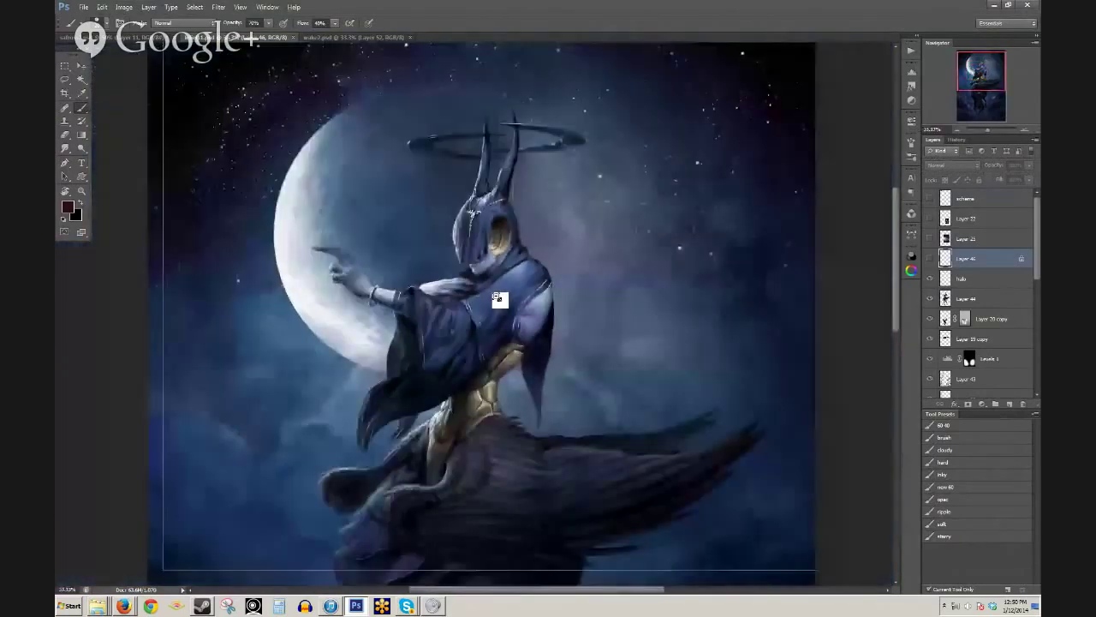
scroll(499, 299, "down", 1)
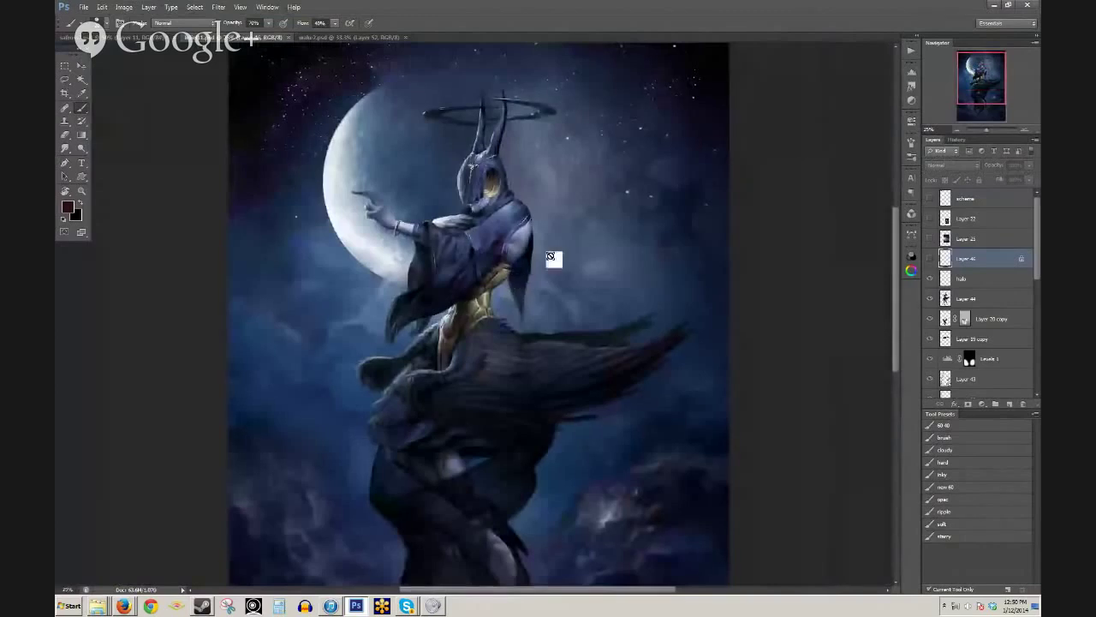
- Switch to wake2.psd and examine the stone-like creature's lowered face and surface cracks at up to 200% zoom
left_click(392, 39)
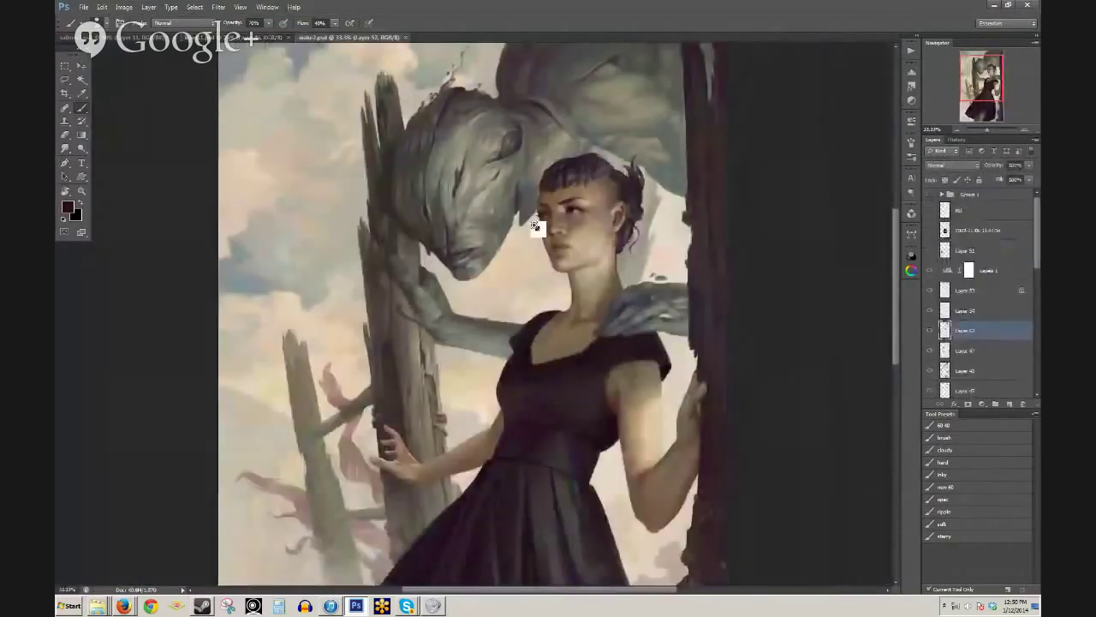
scroll(495, 223, "up", 1)
scroll(493, 248, "up", 1)
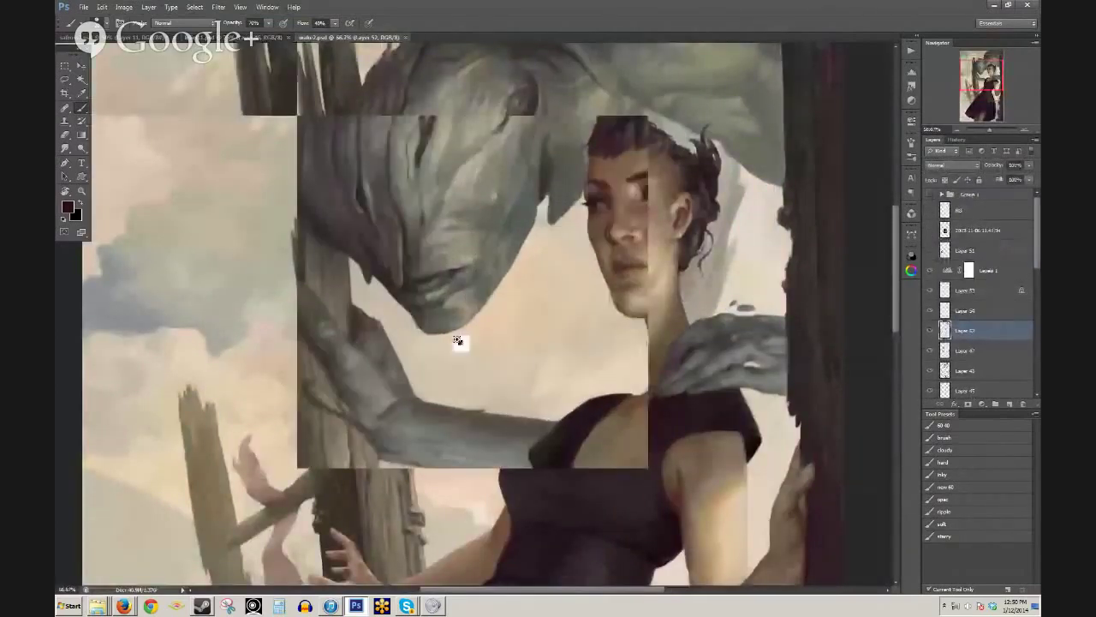
scroll(459, 342, "up", 1)
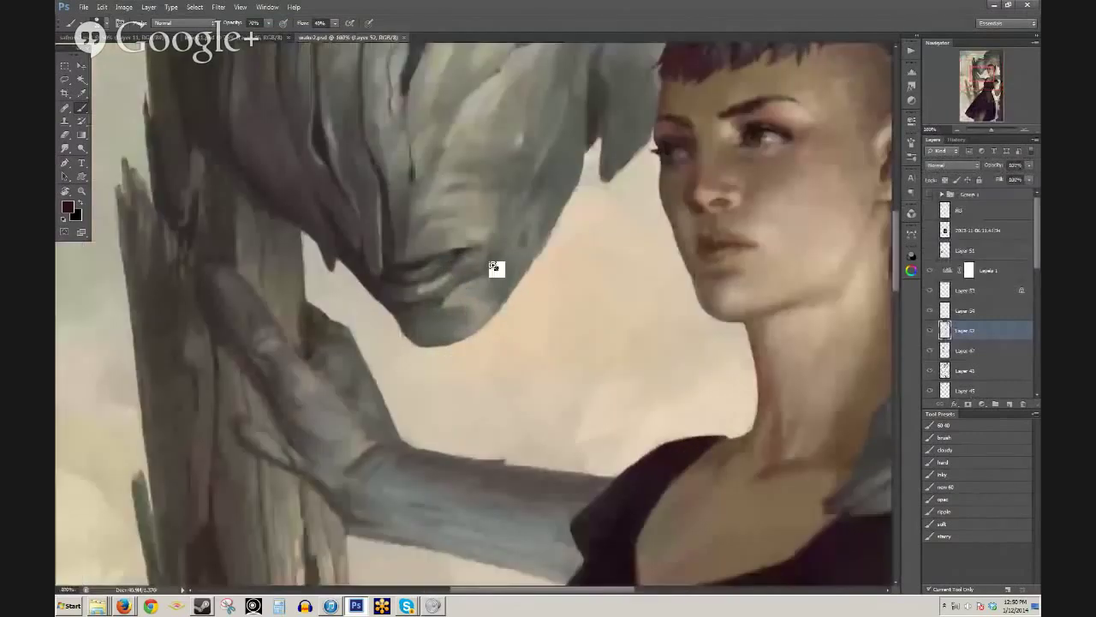
left_click(493, 266, "ctrl")
left_click_drag(514, 272, 438, 498)
left_click_drag(412, 296, 440, 328)
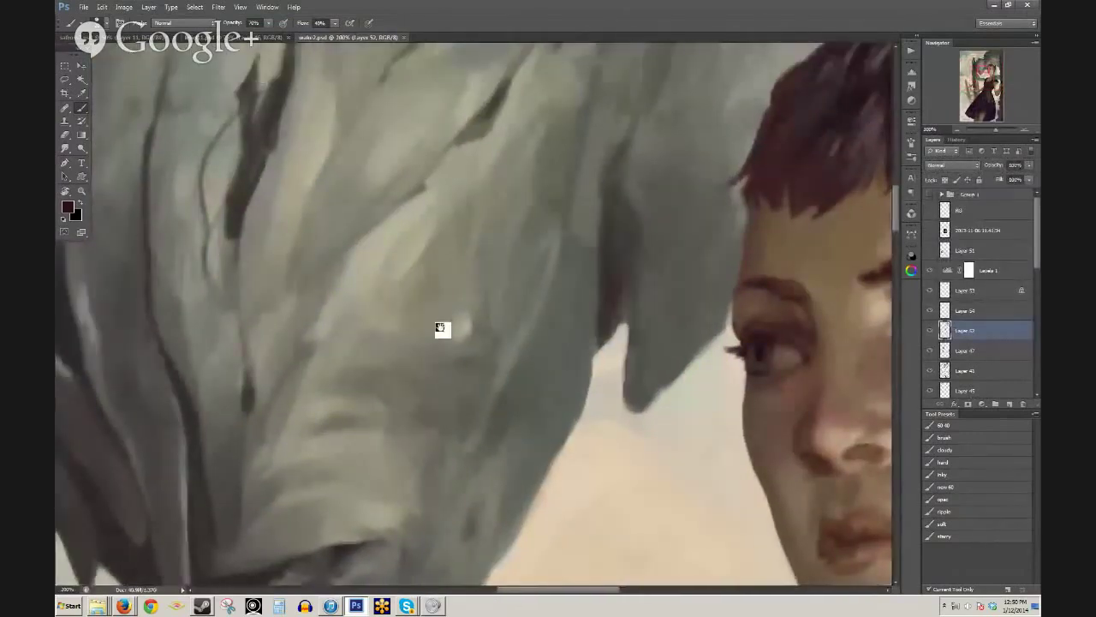
- Examine the woman's fringe, shaved temple, ear and curled hair strands up close in wake2.psd
left_click_drag(583, 345, 148, 261)
left_click_drag(716, 305, 494, 369)
left_click_drag(529, 220, 489, 318)
left_click_drag(506, 215, 386, 305)
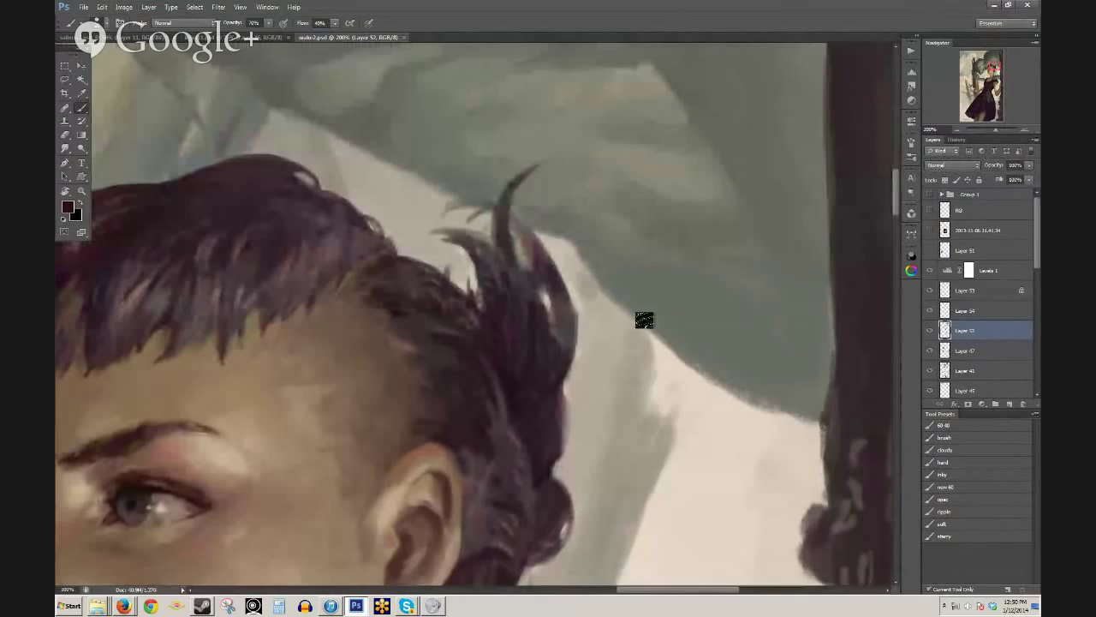
scroll(648, 379, "down", 1)
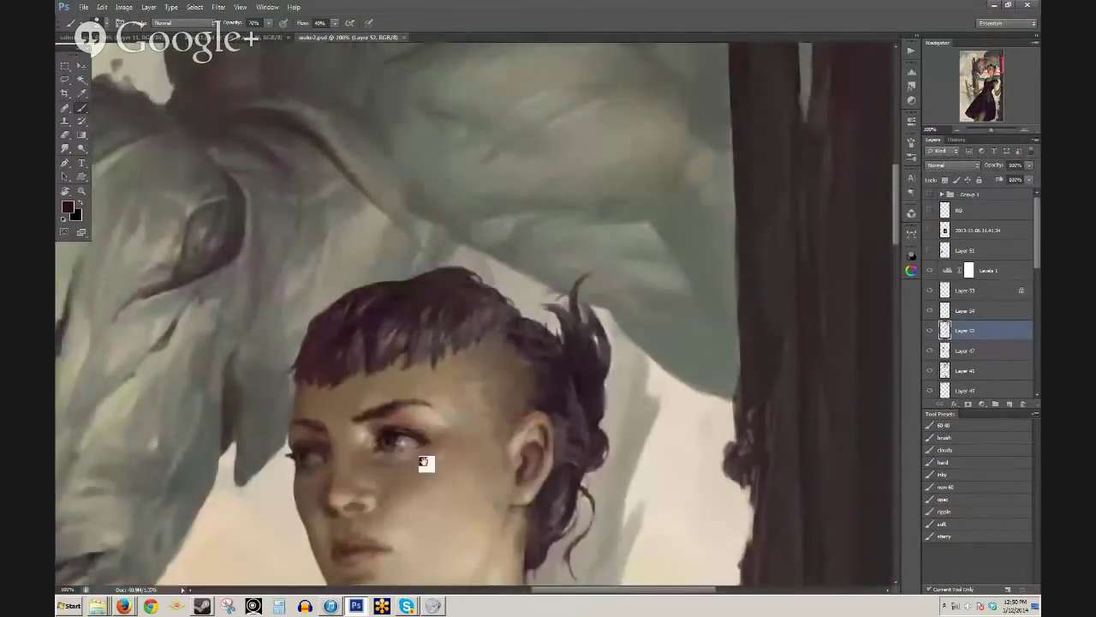
- Examine the creature's hand on the woman's shoulder, her lit upper arm and the dress waist at 100% zoom
left_click_drag(349, 485, 414, 104)
left_click_drag(387, 332, 284, 175)
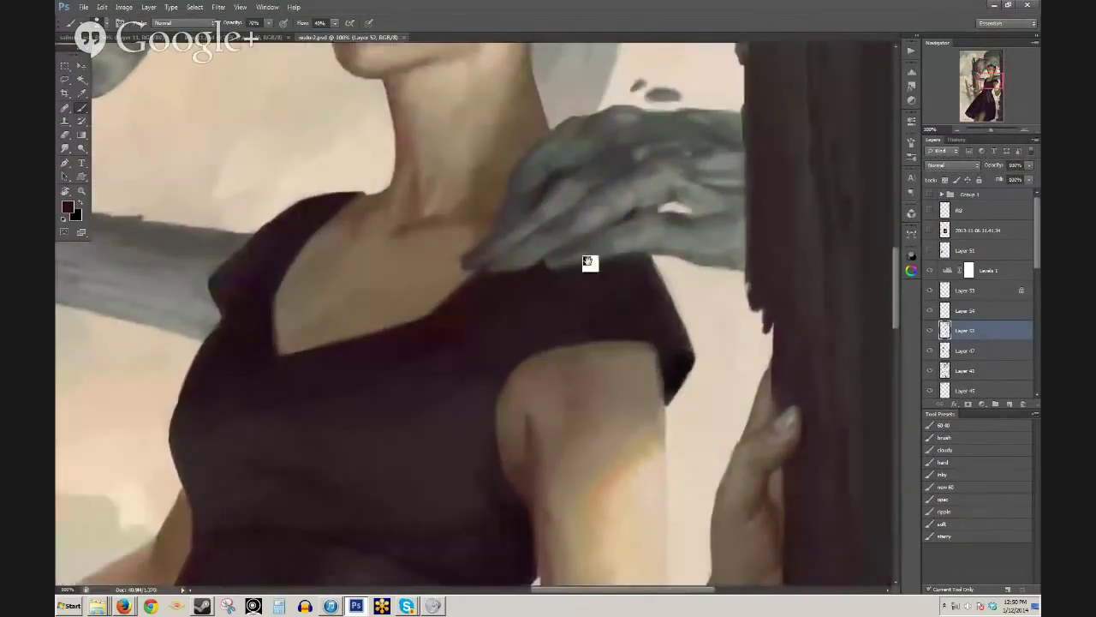
left_click_drag(674, 301, 554, 163)
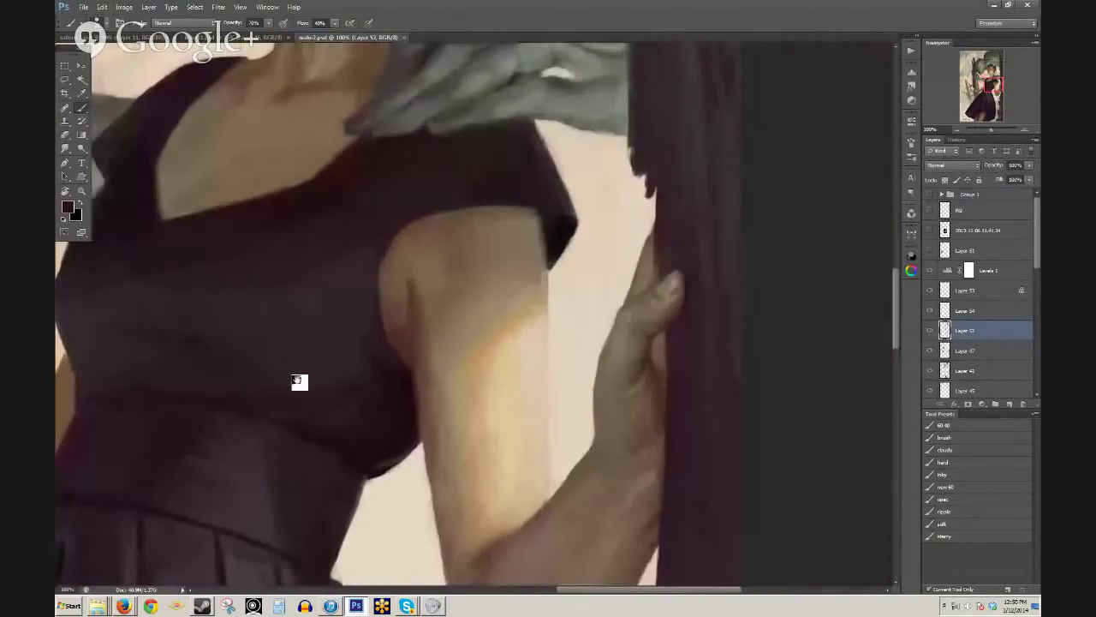
left_click_drag(297, 380, 407, 117)
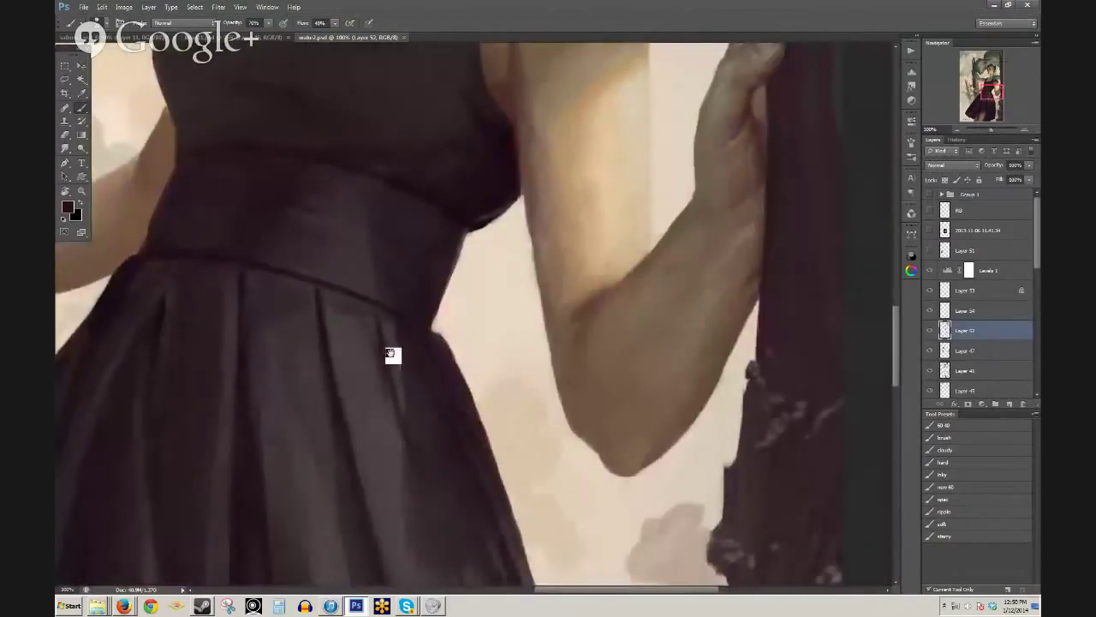
- Inspect the woman's outstretched hand against the wooden post and the weathered wood grain at up to 200% zoom
left_click_drag(292, 322, 526, 301)
left_click_drag(163, 326, 453, 379)
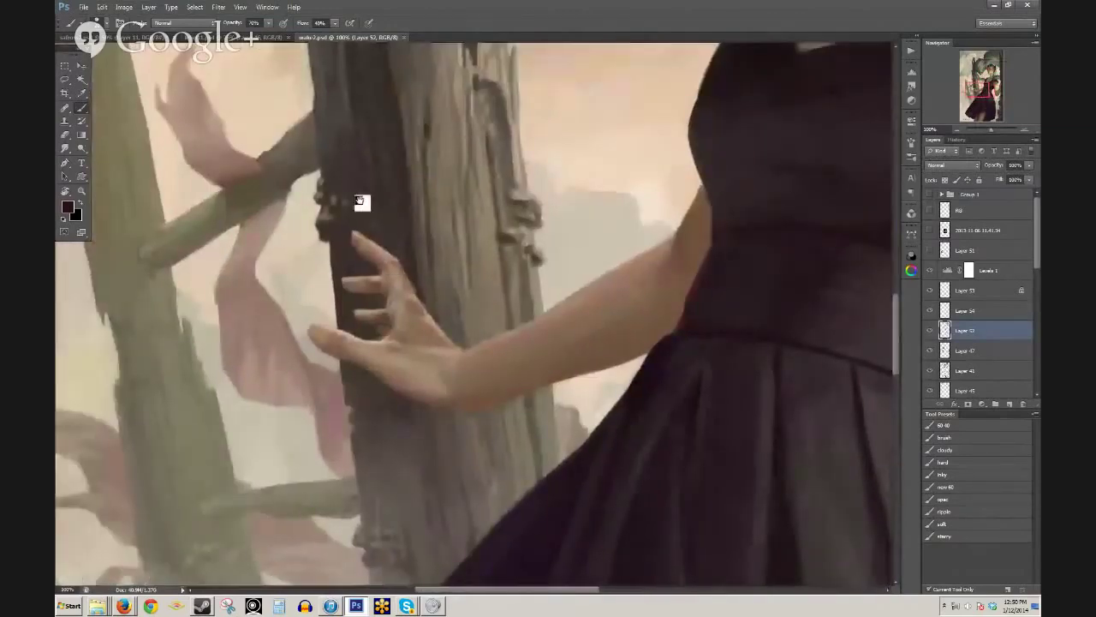
scroll(361, 201, "up", 5)
left_click(454, 327, "ctrl")
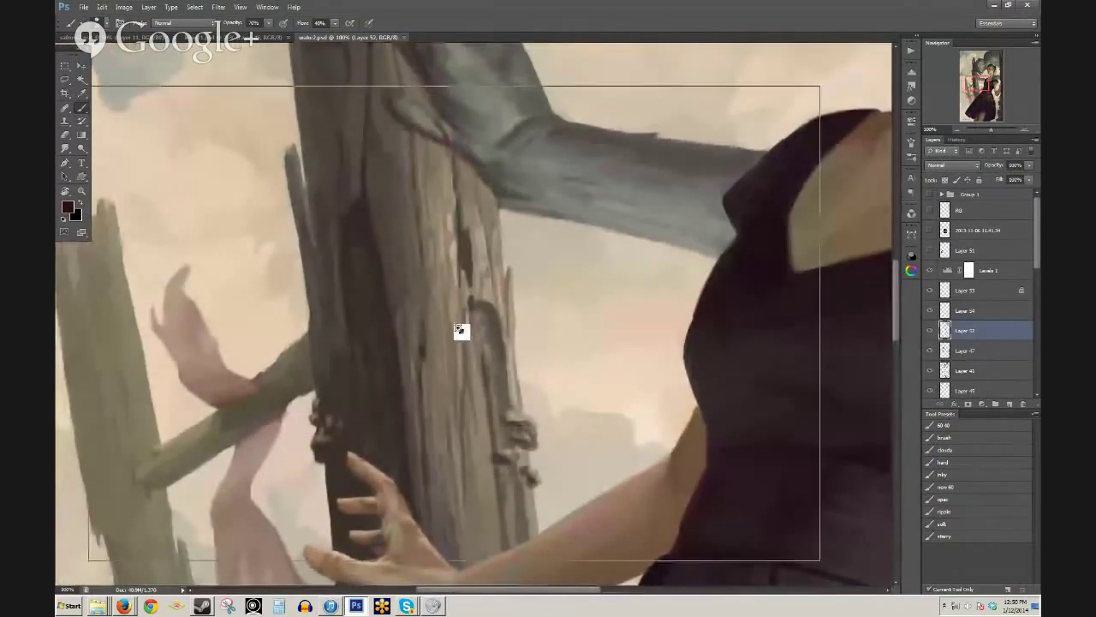
scroll(384, 387, "up", 3)
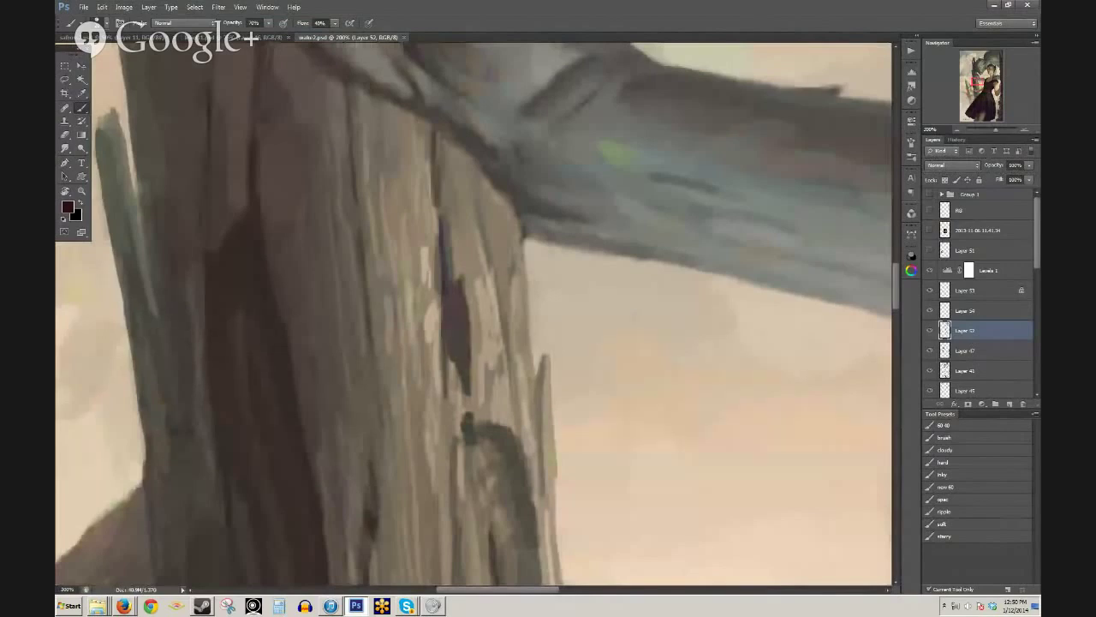
left_click(518, 422, "alt")
- Examine the creature's whole head, eye, neck folds and shoulder at 100% zoom
left_click_drag(496, 314, 467, 462)
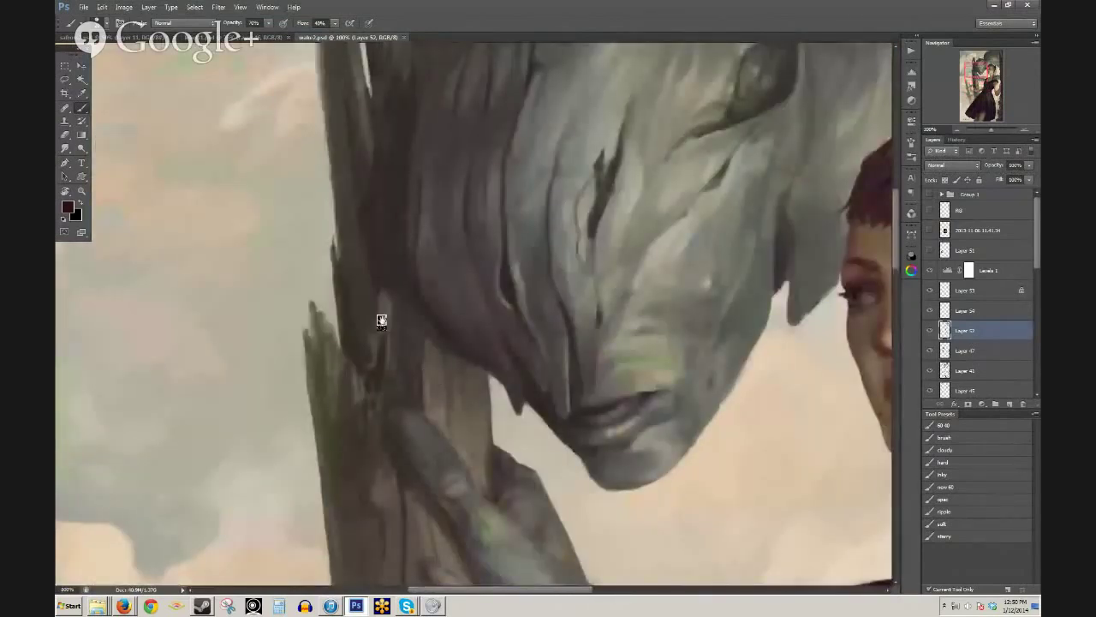
left_click_drag(455, 352, 409, 395)
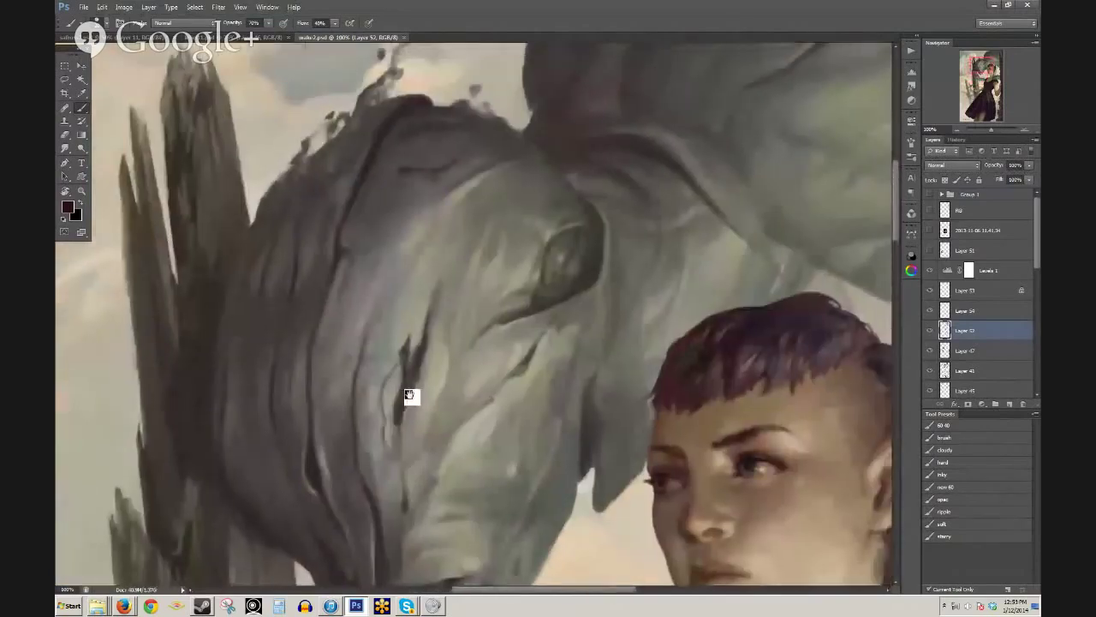
left_click_drag(433, 334, 476, 210)
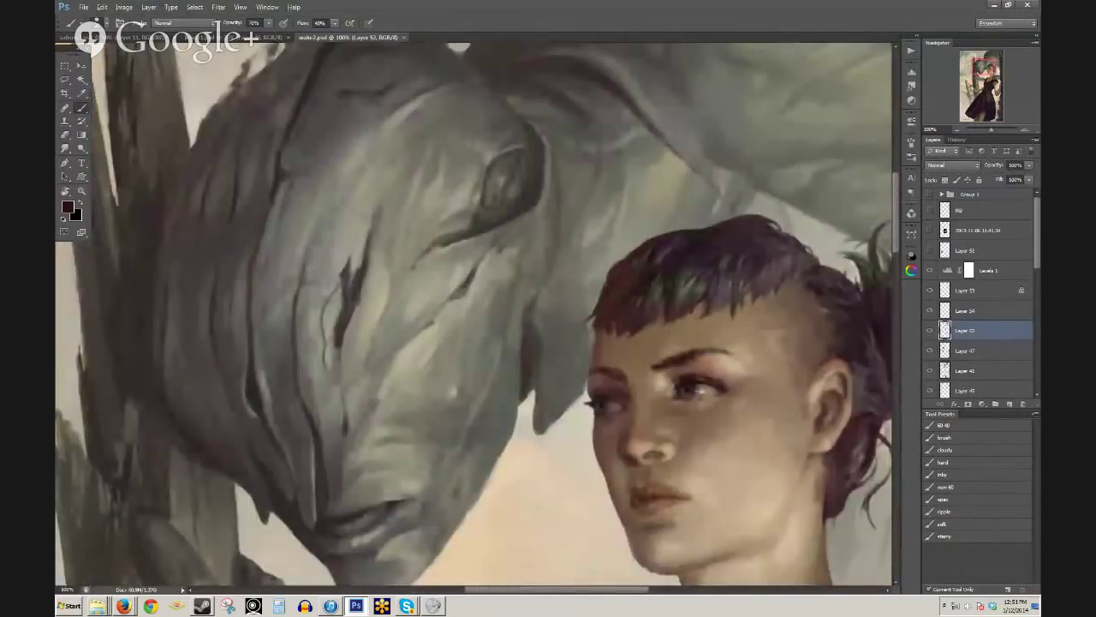
left_click_drag(556, 243, 426, 337)
left_click_drag(580, 191, 465, 272)
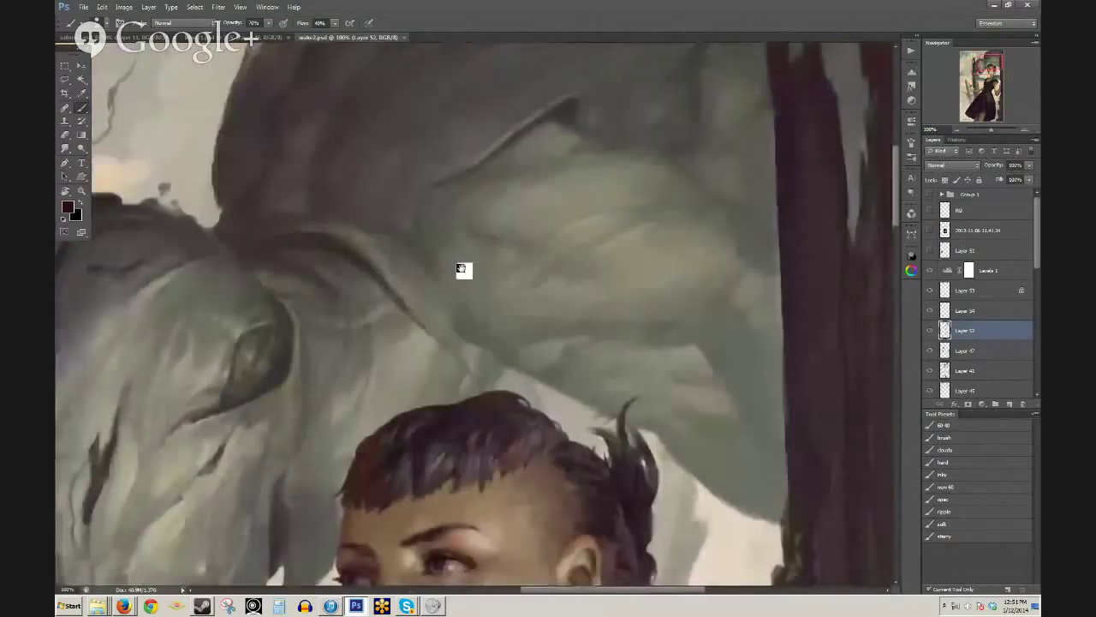
left_click_drag(426, 318, 637, 152)
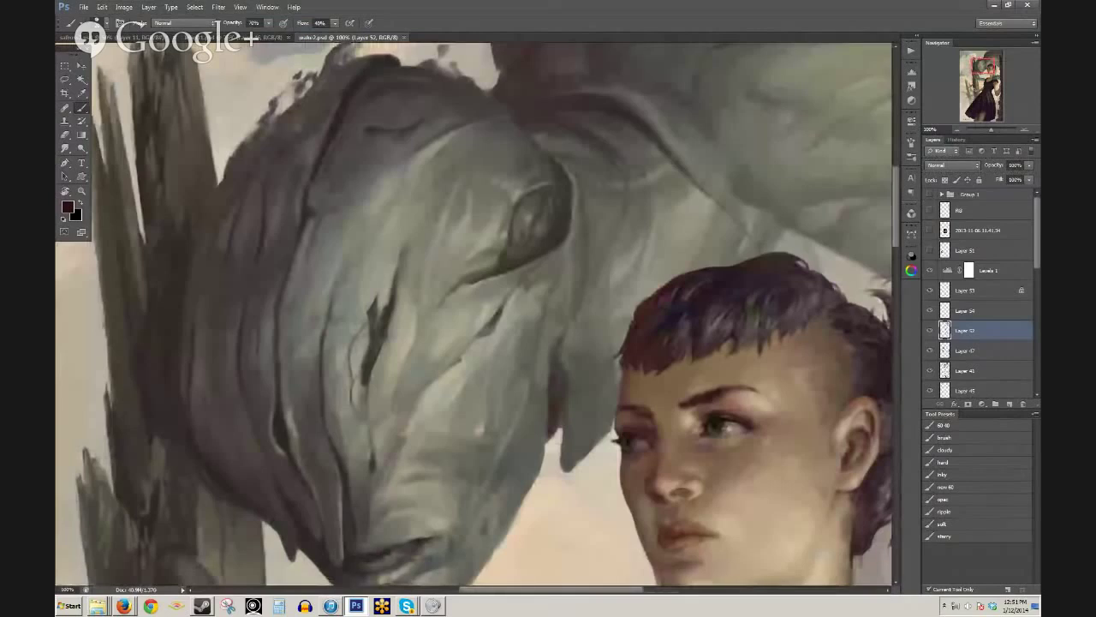
- Compare the rendering of the creature's muzzle with the woman's face, neck and hair at 100% zoom
left_click_drag(391, 465, 399, 303)
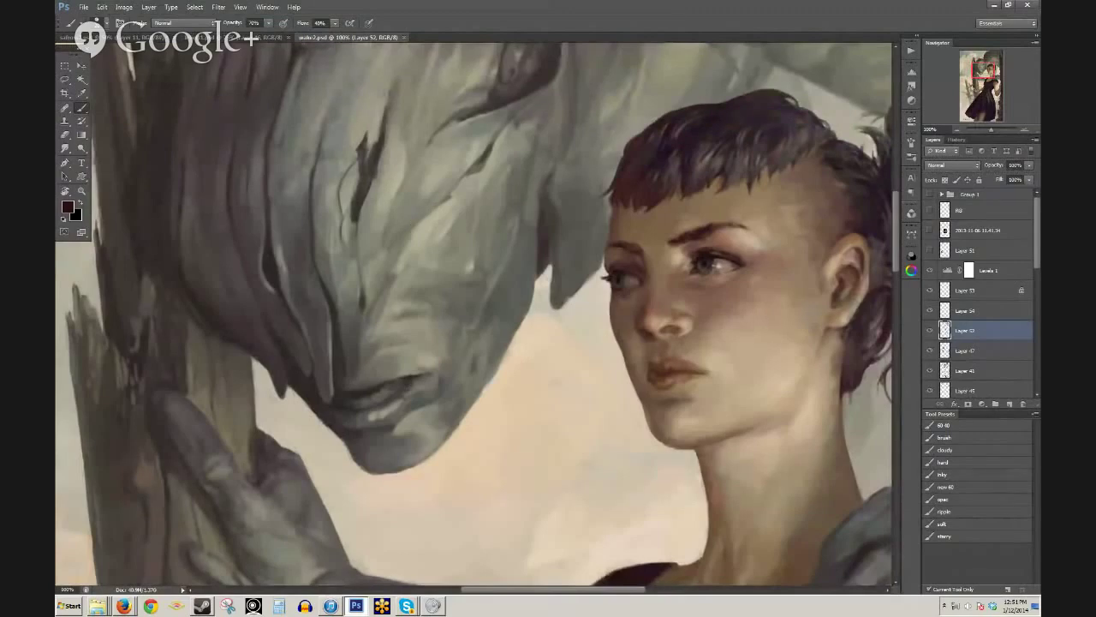
left_click_drag(460, 334, 443, 399)
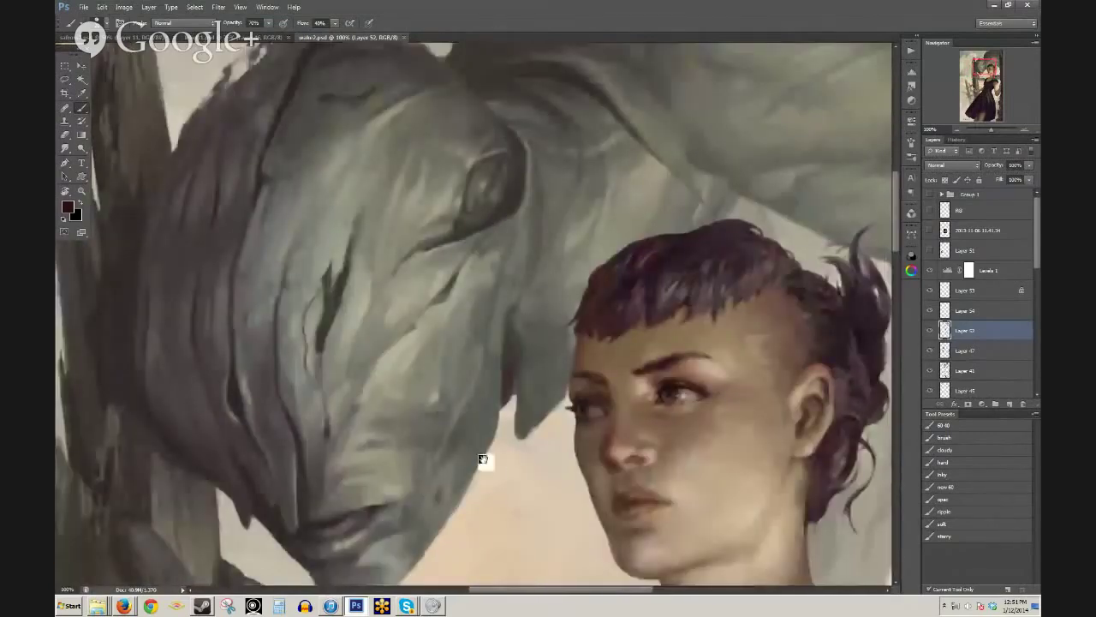
left_click_drag(480, 479, 235, 303)
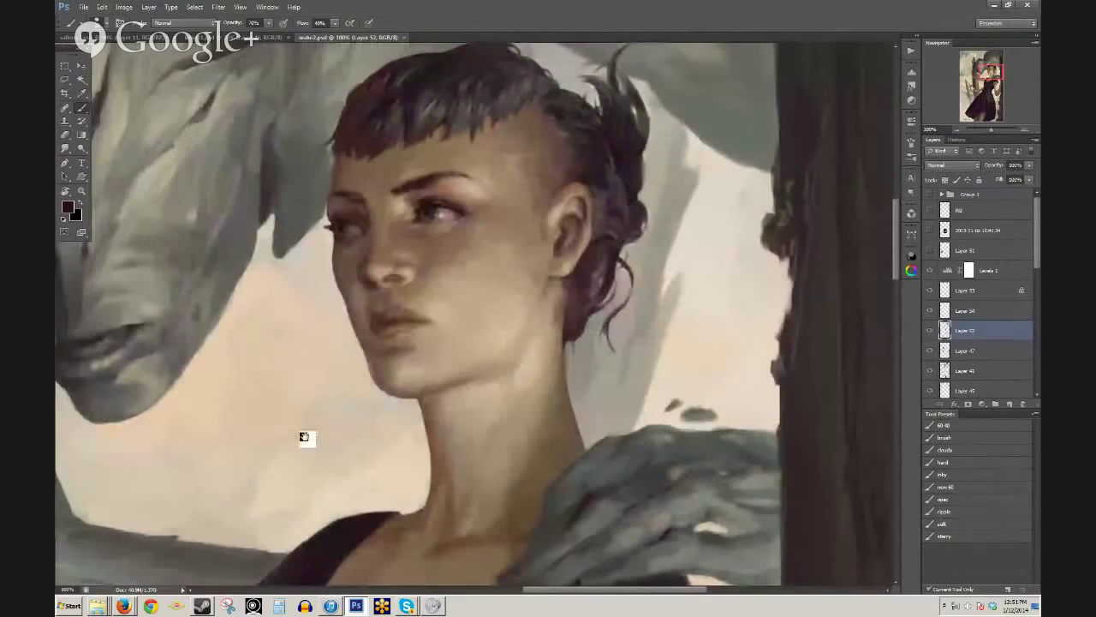
left_click_drag(306, 438, 337, 396)
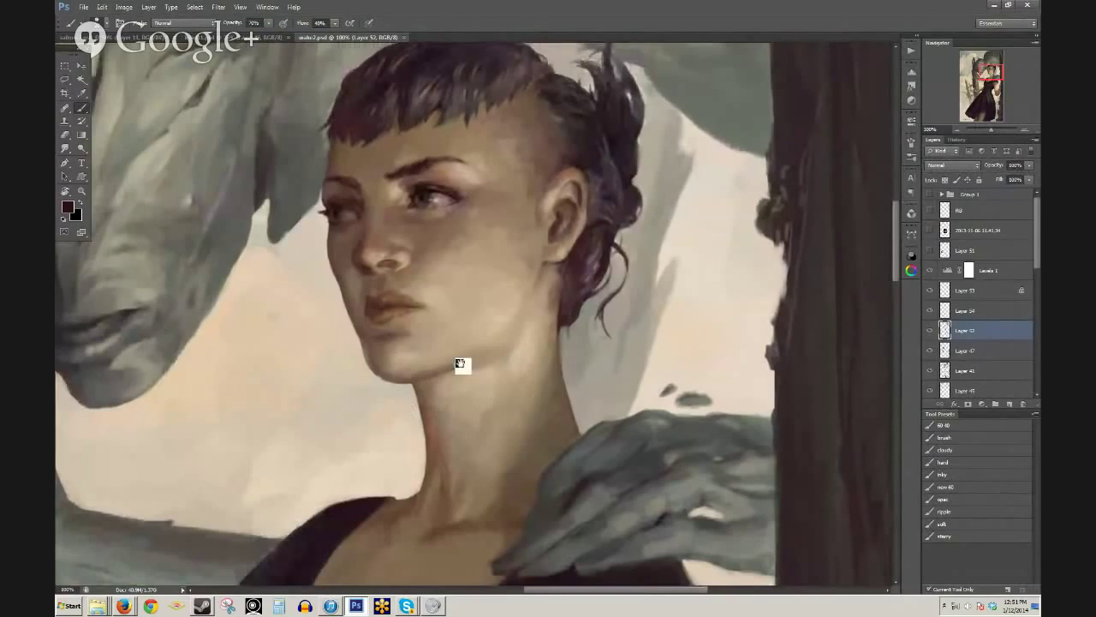
left_click_drag(460, 367, 427, 452)
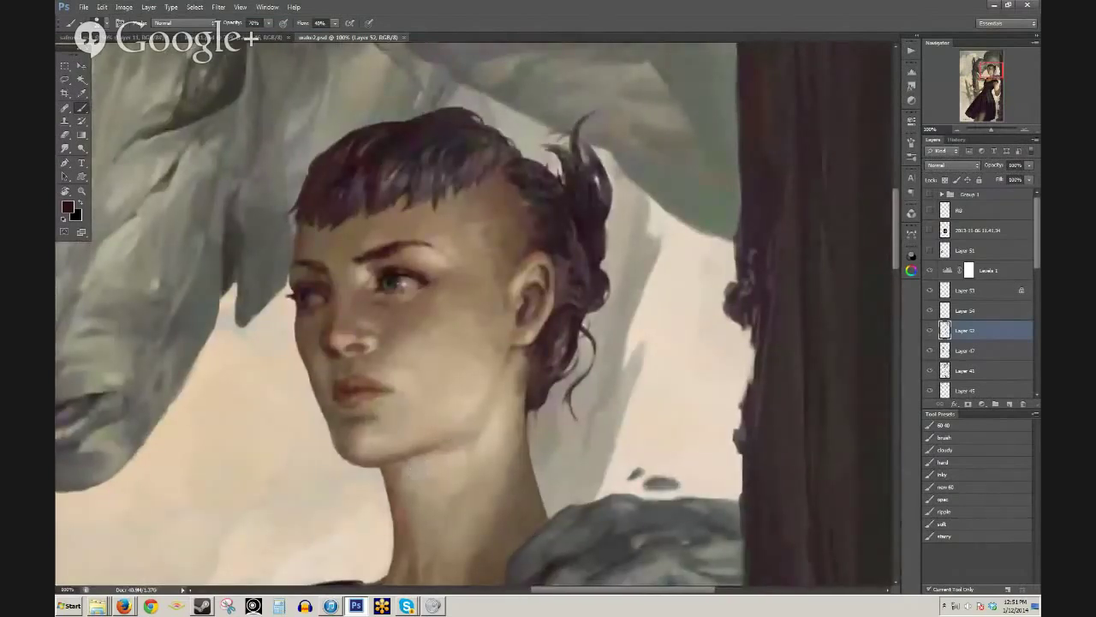
left_click_drag(276, 455, 301, 330)
- Look over the woman's bust, arms and pleated black dress at 66.7% zoom
key("ctrl+minus")
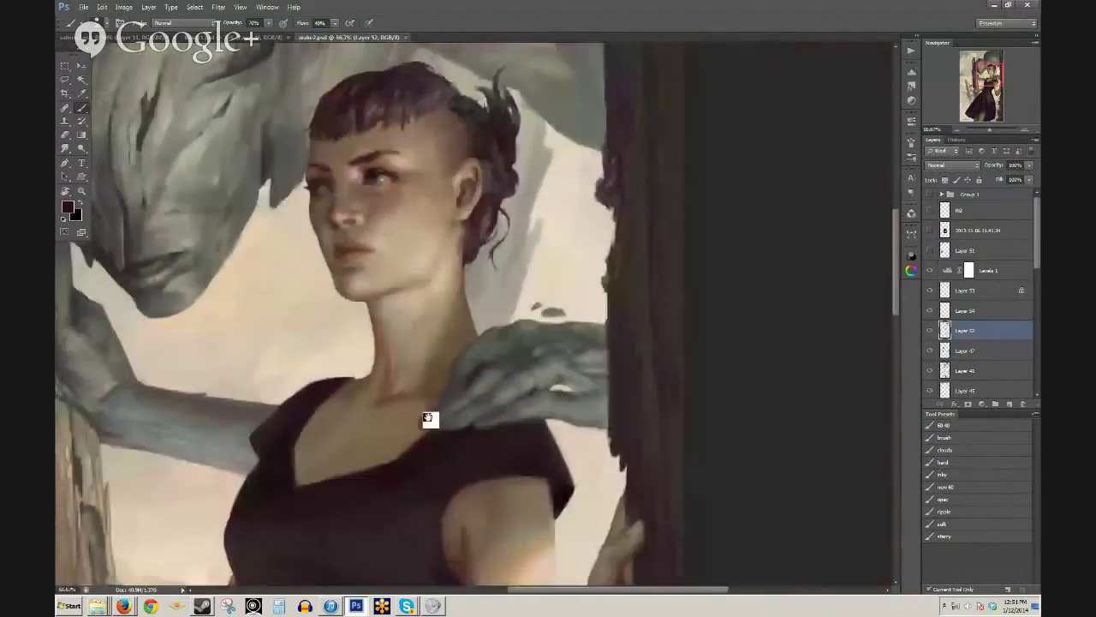
left_click_drag(431, 420, 439, 131)
left_click_drag(354, 417, 500, 106)
mouse_move(347, 343)
left_mouse_down()
mouse_move(429, 171)
mouse_move(363, 341)
left_mouse_up()
left_click_drag(353, 255, 382, 450)
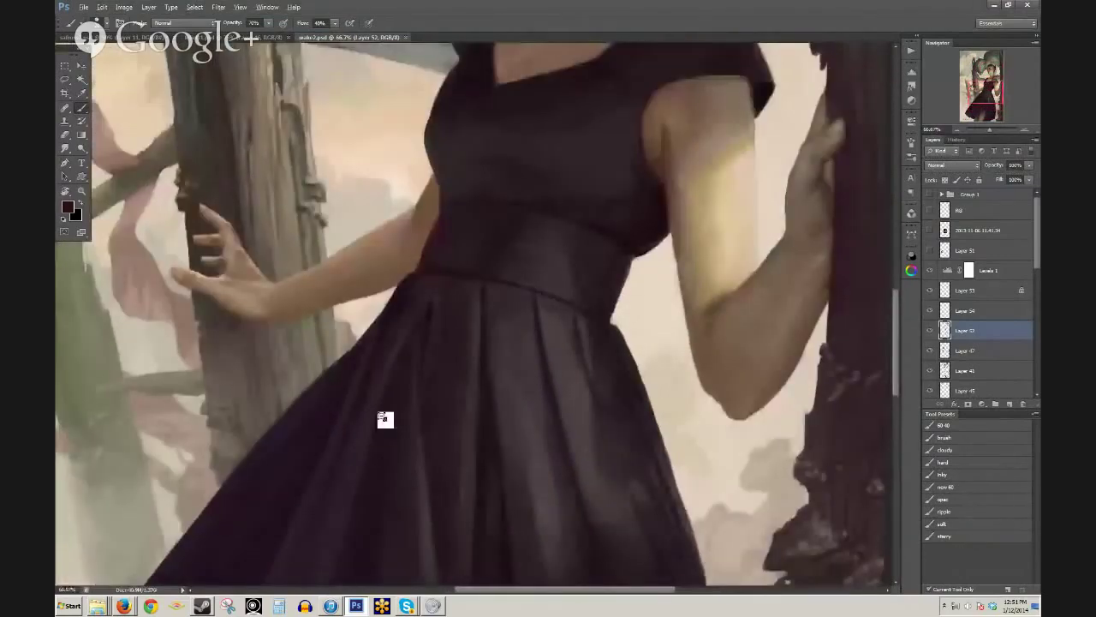
- Look over the woman, creature and wooden posts together at 33.3% zoom
left_click(383, 419, "alt")
key("ctrl+minus")
left_click_drag(350, 286, 399, 317)
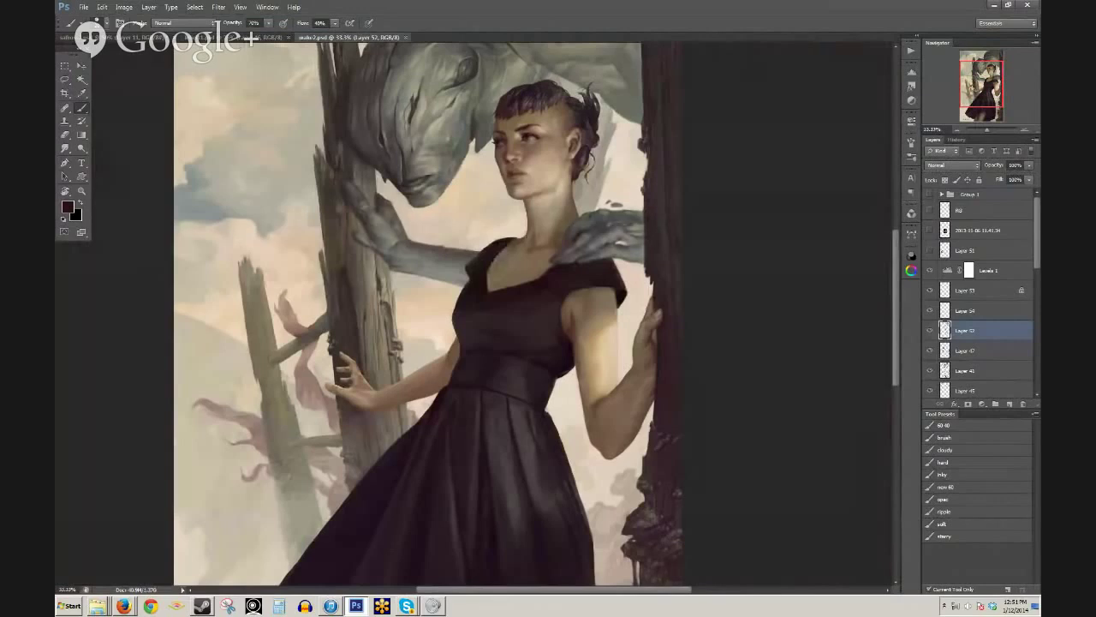
left_click_drag(474, 240, 494, 271)
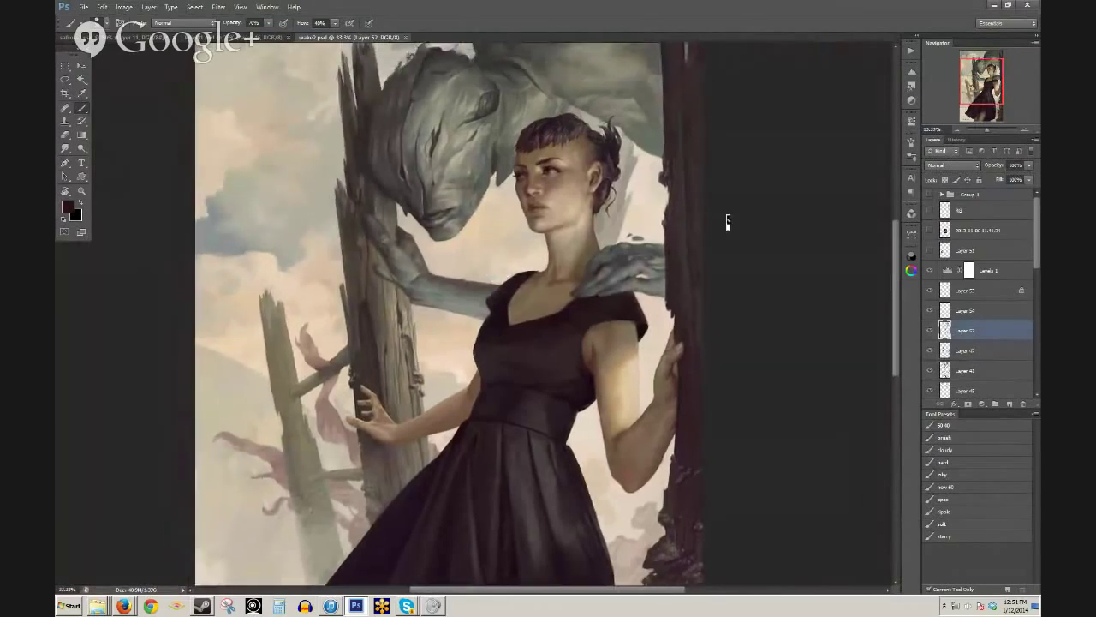
- Show the Group 1 reference layers, preview Layer 24 and Layer 26 in turn, and turn on the photo in Layer 27
left_click(943, 196)
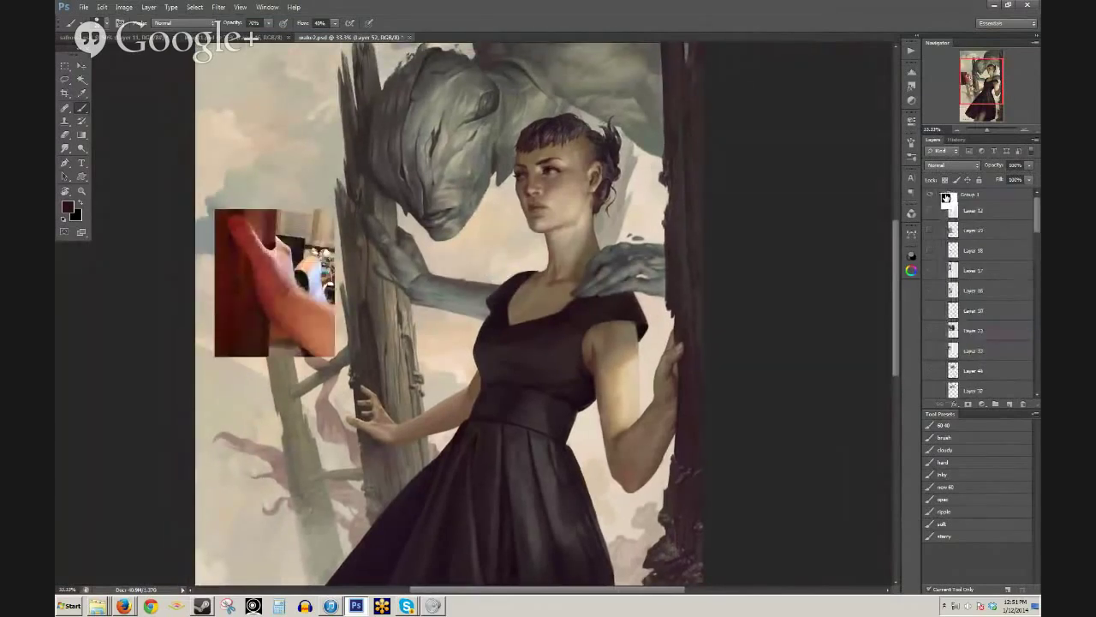
left_click_drag(1039, 220, 1037, 240)
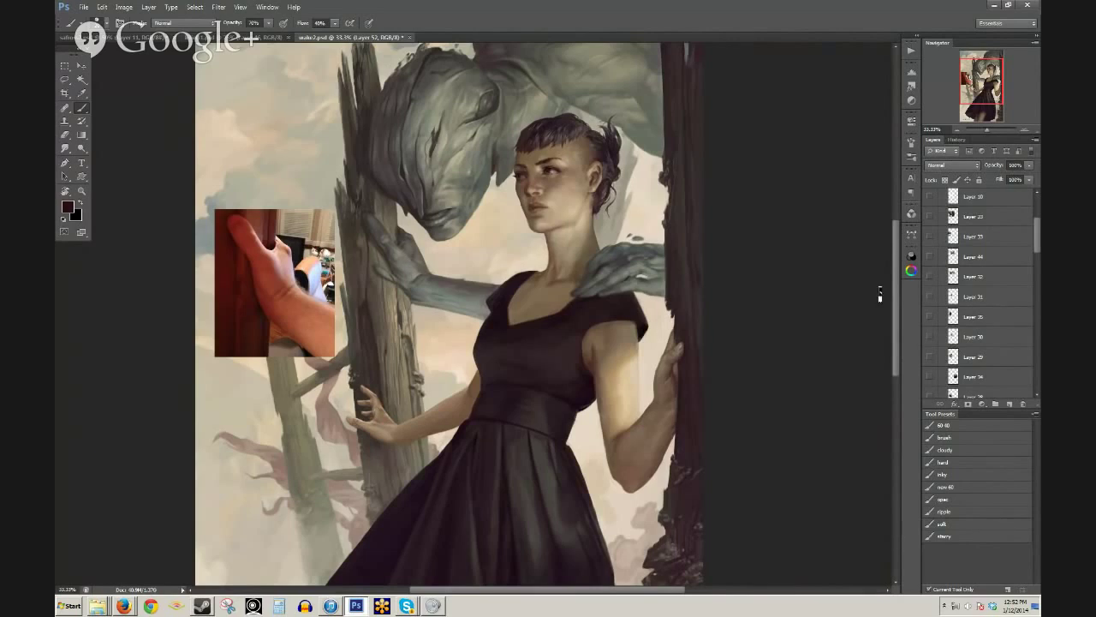
left_click_drag(1039, 235, 1041, 269)
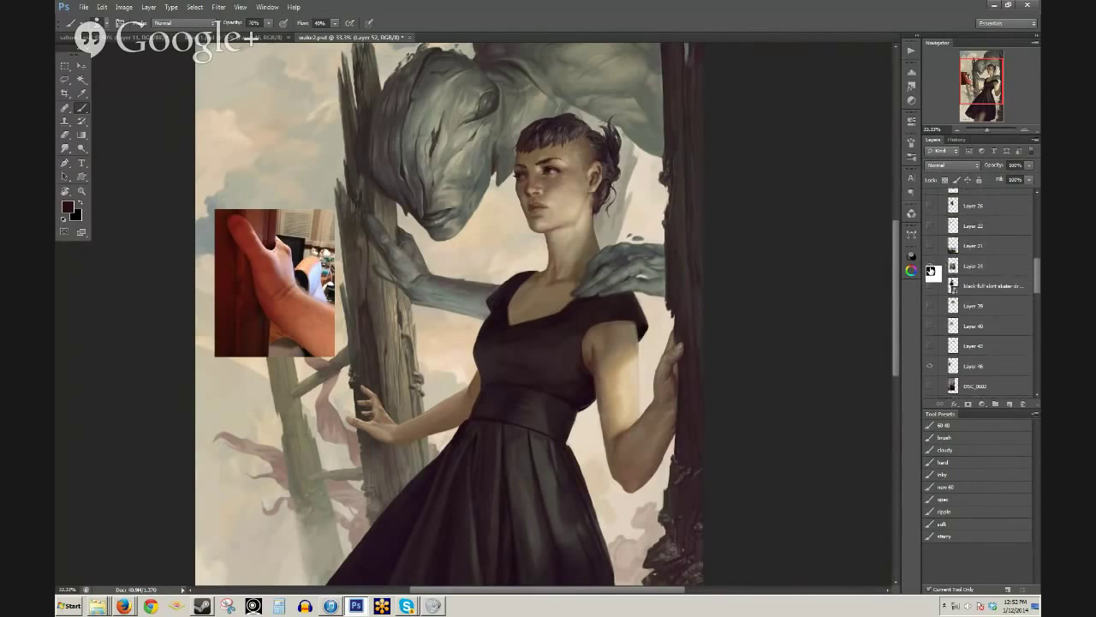
left_click(930, 269)
left_click(930, 268)
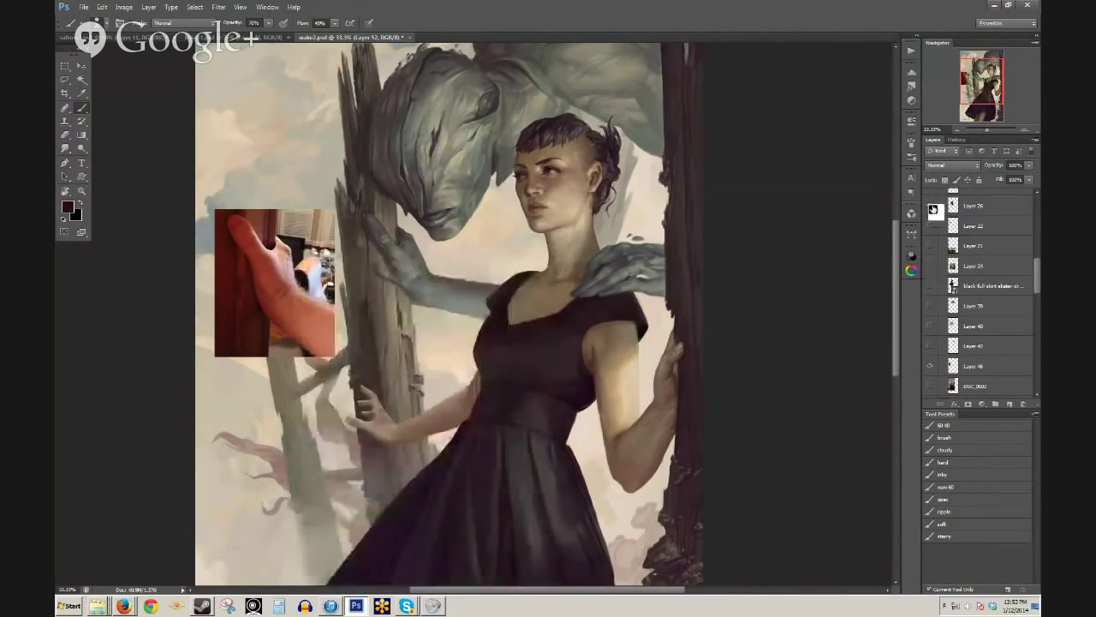
left_click(931, 205)
left_click(931, 207)
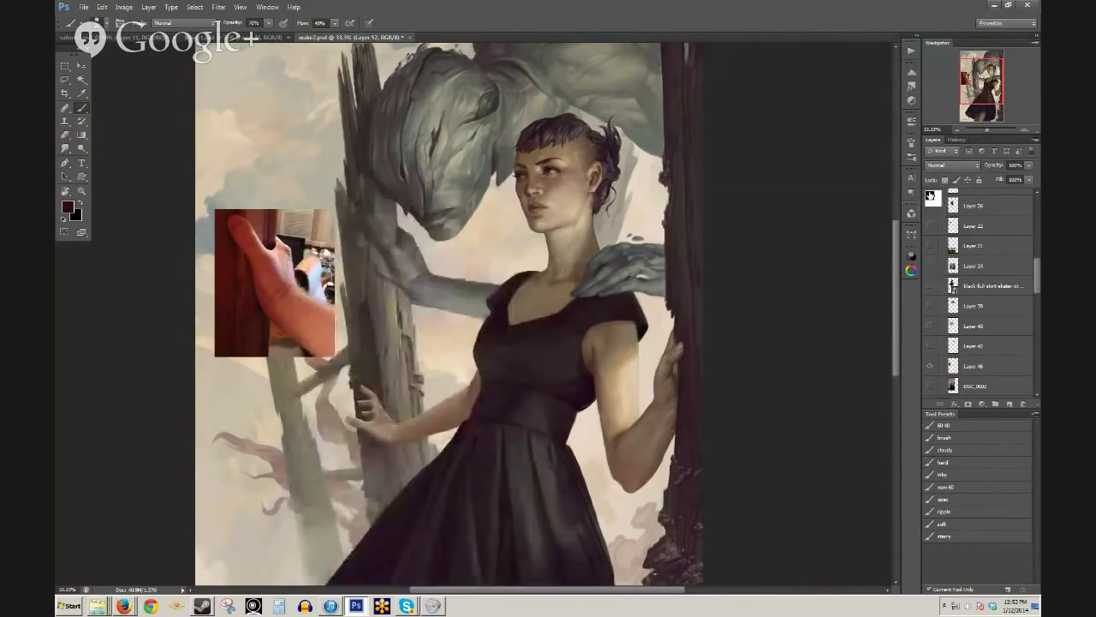
left_click(930, 193)
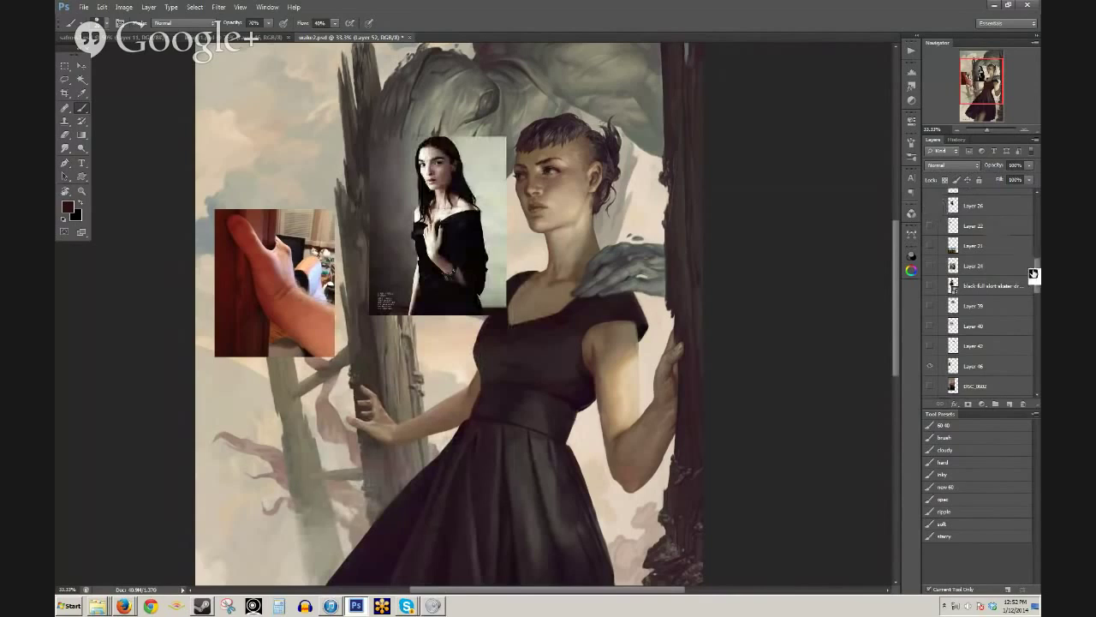
- Hide the photo in Layer 27, preview Layers 28, 34, 29 and 30 in turn, and show the portrait in Layer 35
left_click_drag(1036, 278, 1034, 250)
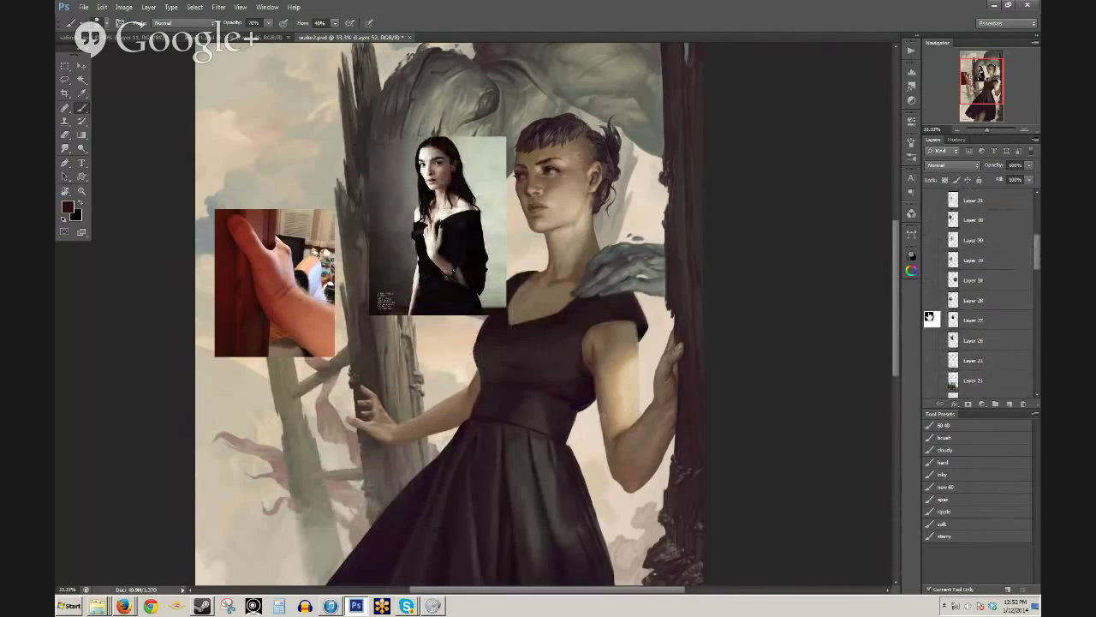
left_click(930, 320)
left_click(928, 301)
left_click(928, 302)
left_click(930, 281)
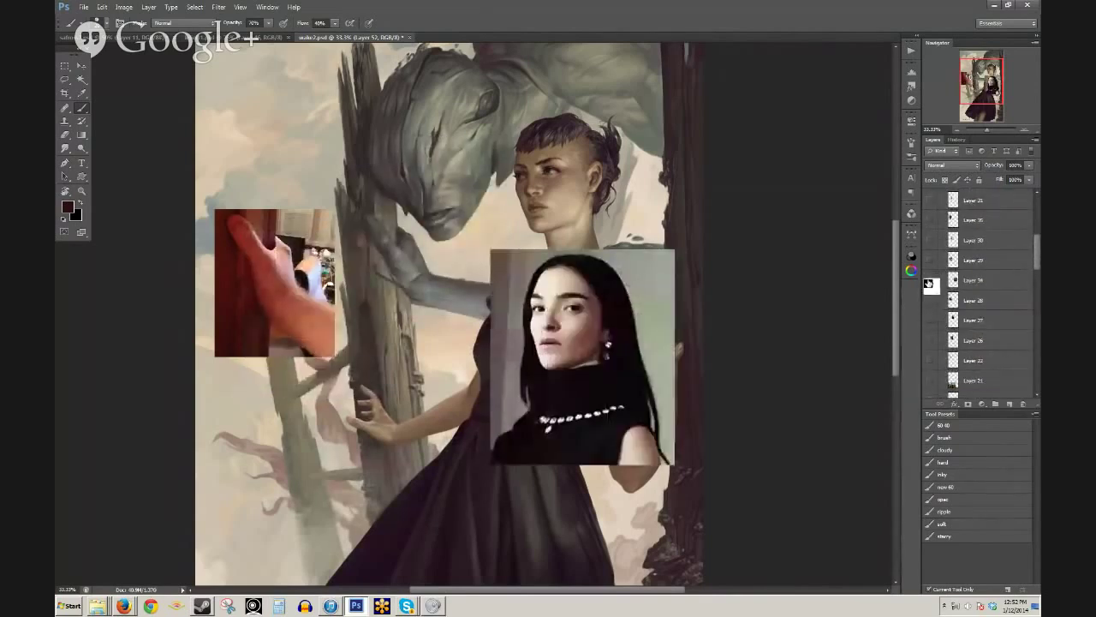
left_click(930, 281)
left_click(929, 261)
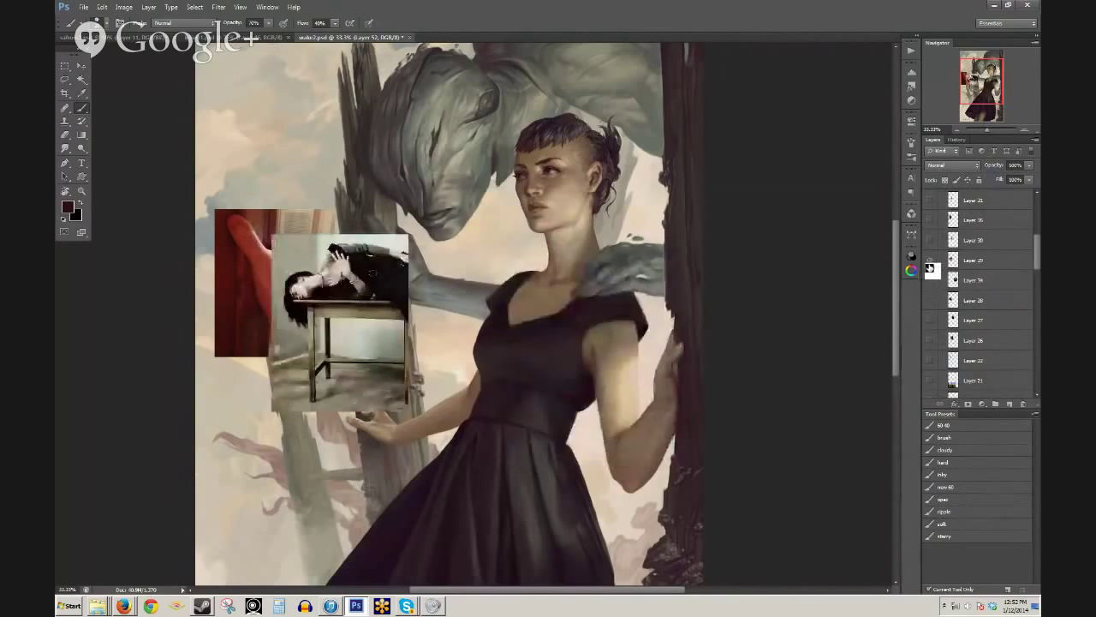
left_click(930, 261)
left_click(929, 241)
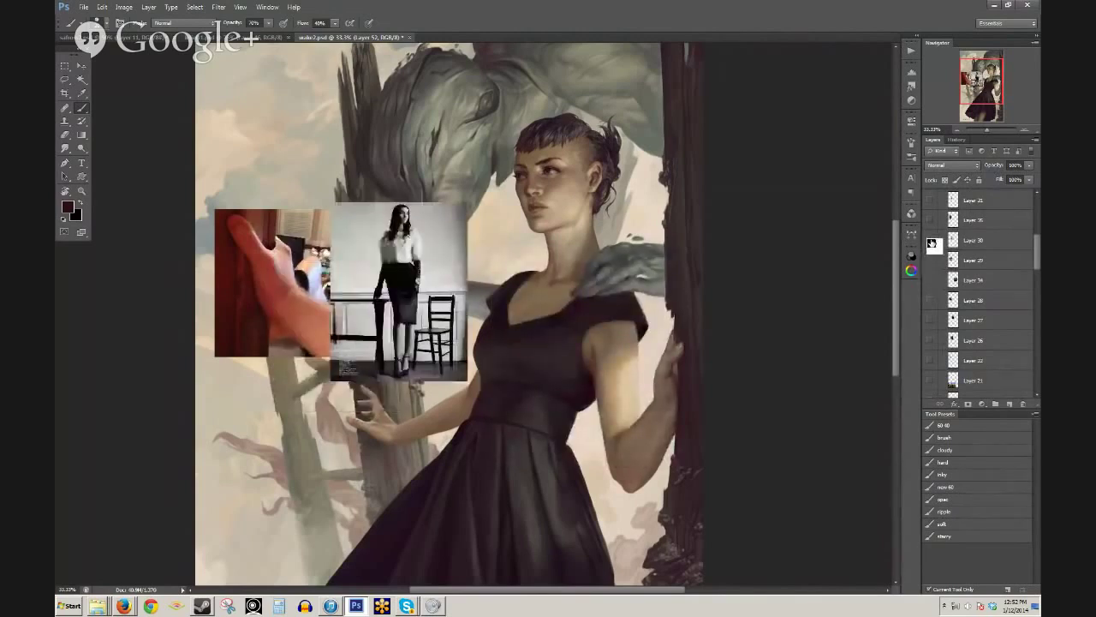
left_click(929, 241)
left_click(930, 221)
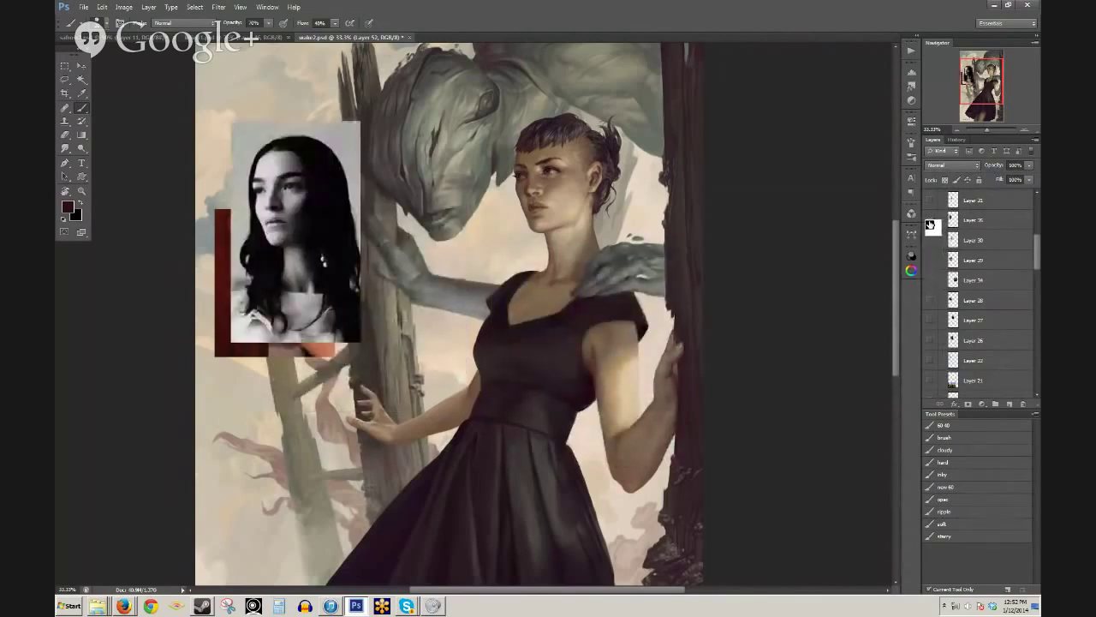
- Move the Layer 35 portrait photo next to the painted woman's head for comparison, and hide that layer again
left_click(981, 222)
left_click_drag(352, 254, 452, 252)
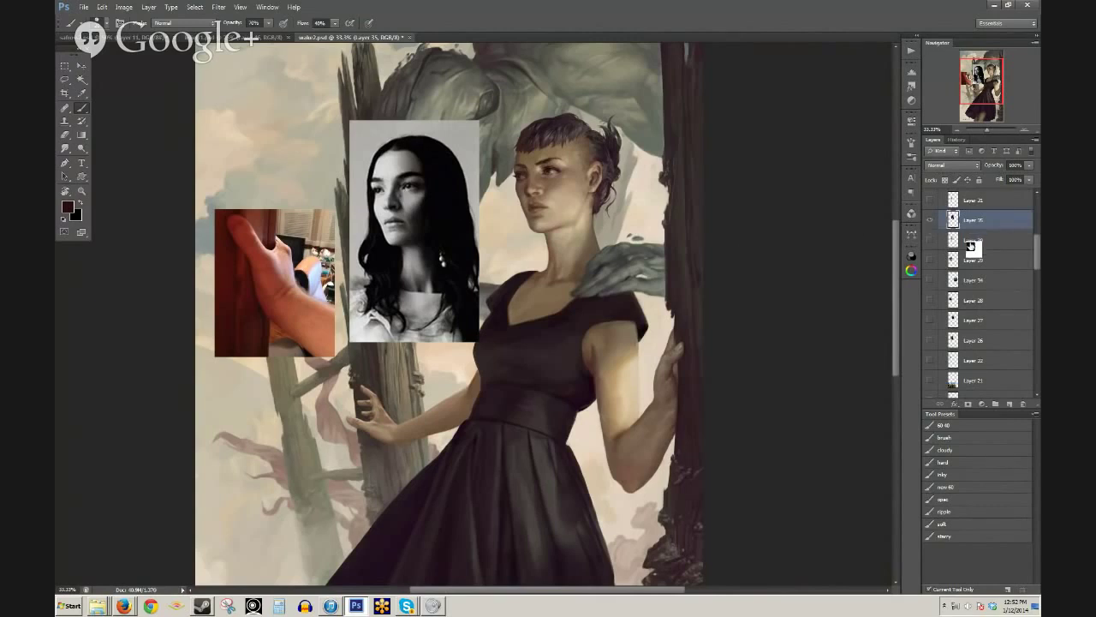
left_click(929, 219)
left_click(929, 207)
left_click(929, 207)
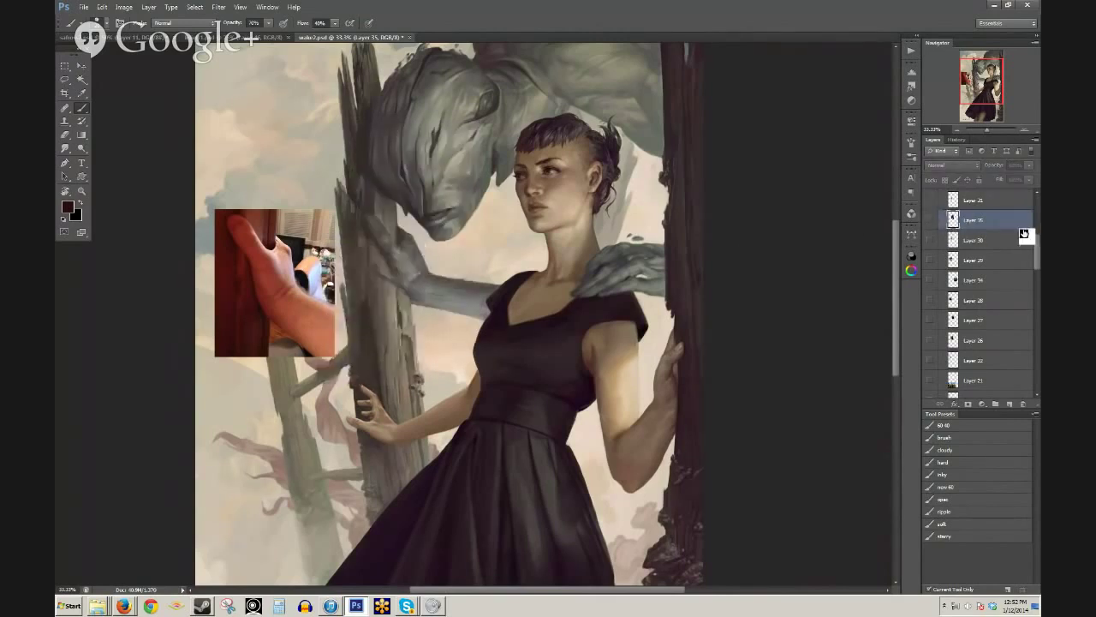
- Collapse Group 1 and hide the painting layers from Levels 1 down to Layer 11
left_click_drag(1037, 242, 1039, 196)
left_click(942, 194)
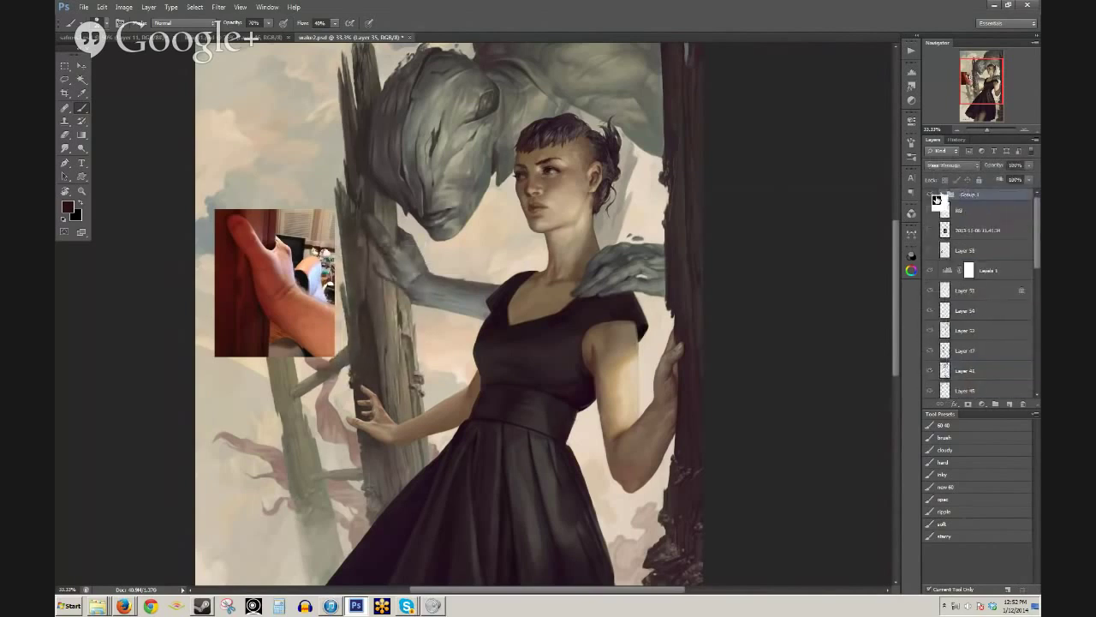
left_click_drag(930, 271, 930, 401)
left_click_drag(1035, 267, 1031, 313)
left_click_drag(930, 246, 929, 358)
- Show Layers 11, 13, 14, 15 and 25 one after another to follow the painting's build-up at 16.7% zoom
left_click(931, 351)
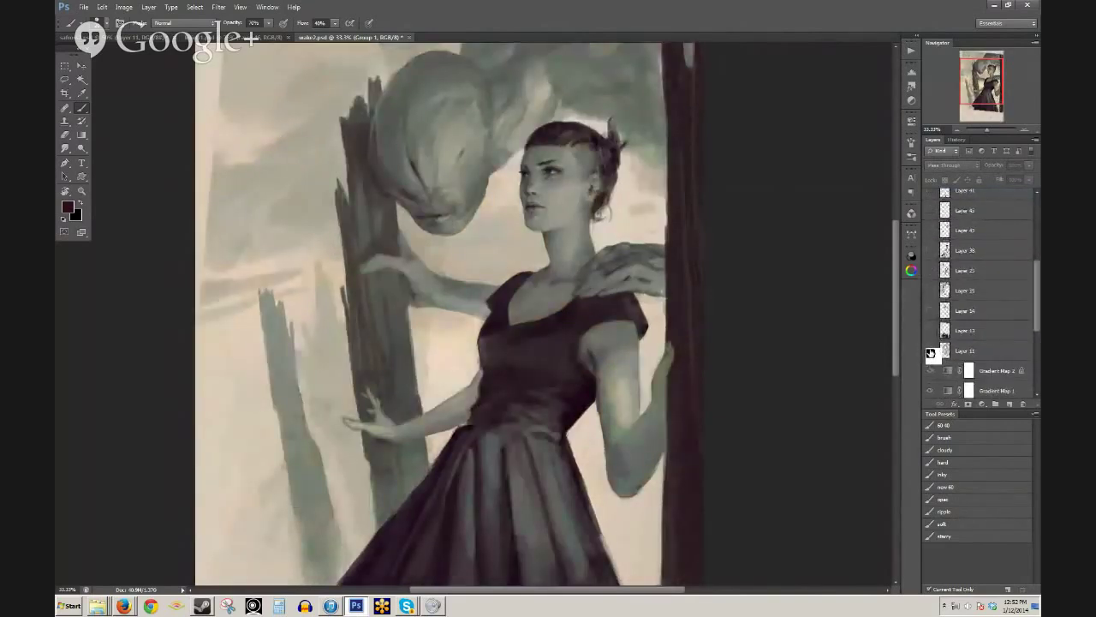
left_click(929, 334)
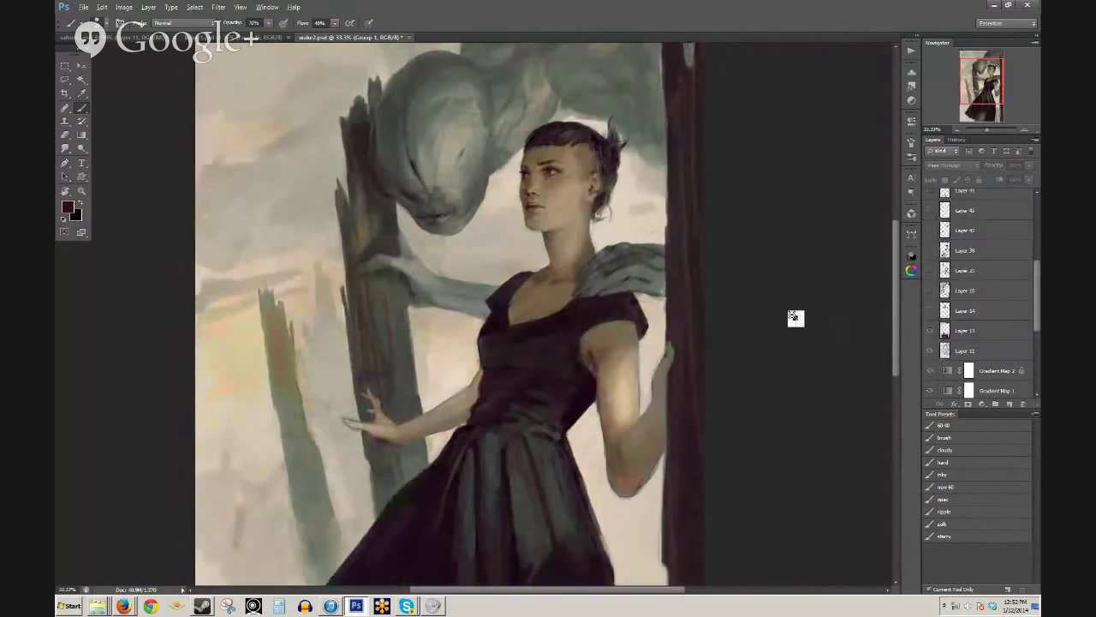
key("ctrl+minus")
key("ctrl+minus")
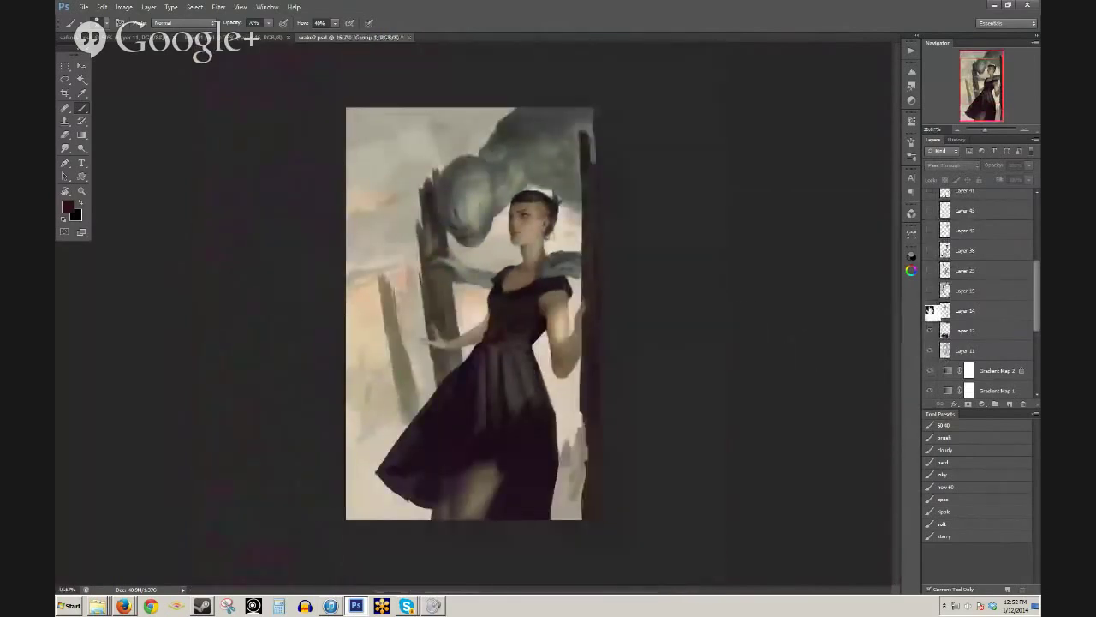
left_click(930, 312)
left_click(930, 314)
left_click(930, 314)
left_click(930, 293)
left_click(930, 272)
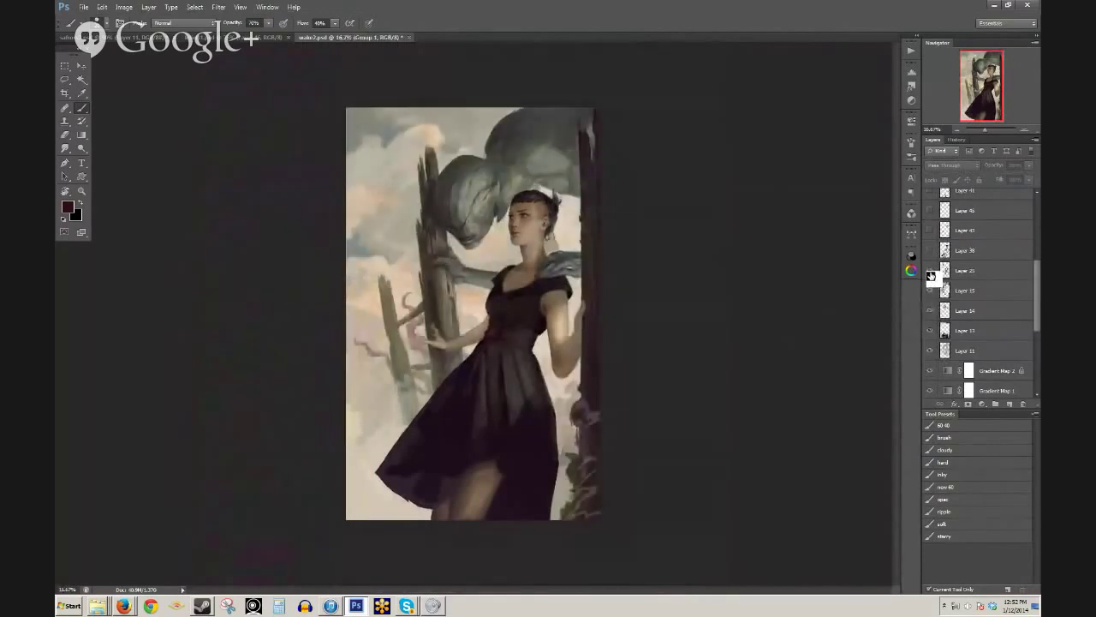
- Toggle Layer 38 on and off to compare the painting before and after that pass, leaving the layer visible
left_click(930, 251)
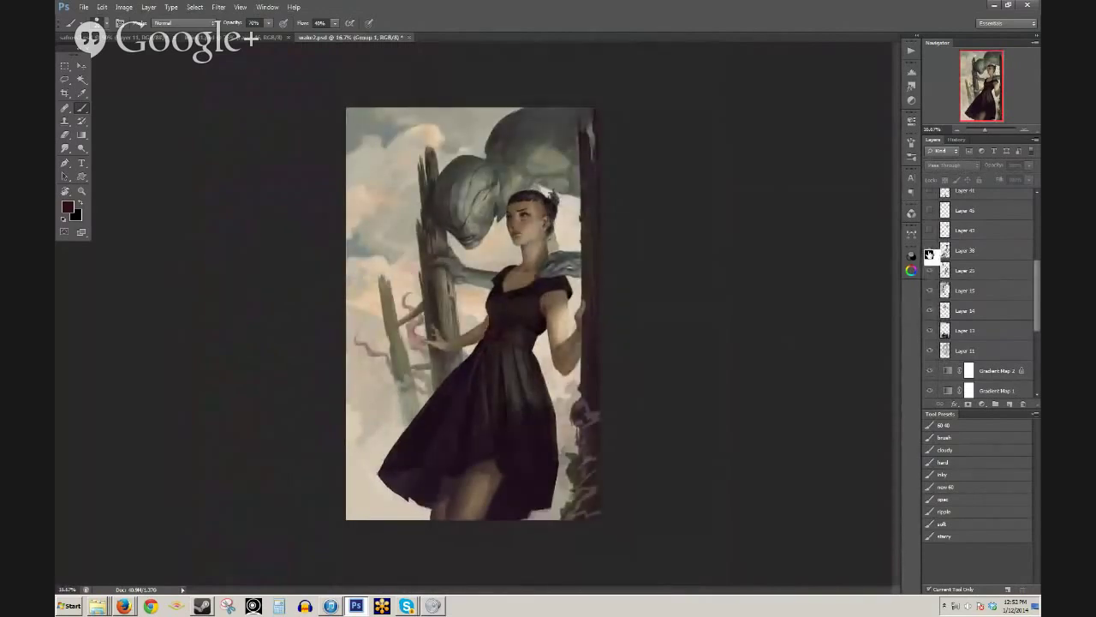
left_click(928, 254)
left_click(929, 256)
left_click(931, 253)
left_click(929, 256)
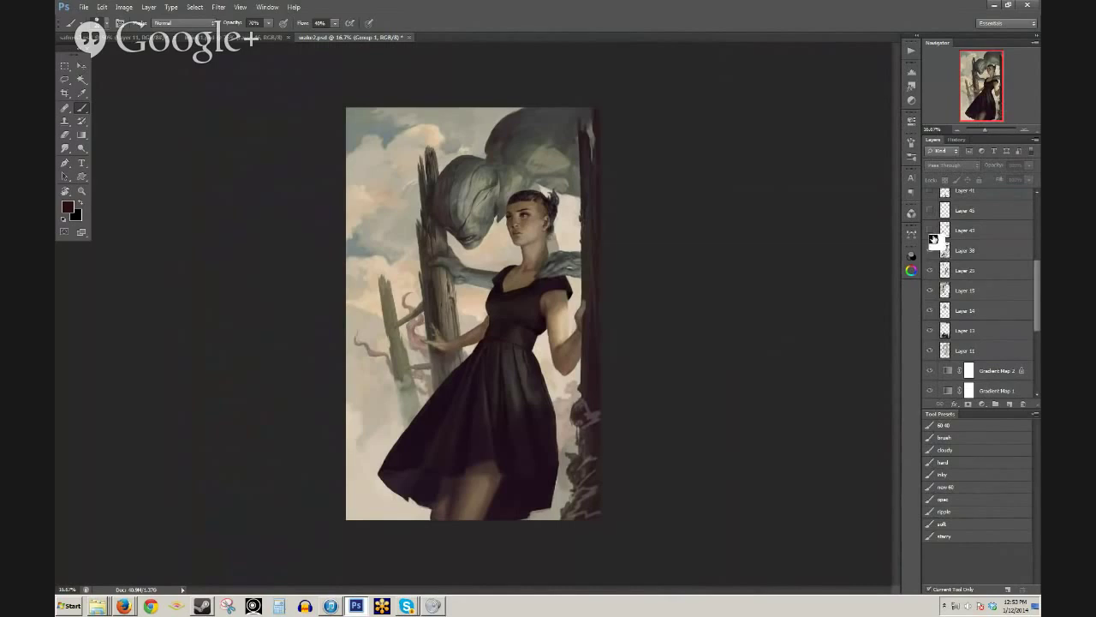
- Compare the painting with and without Layer 43, both as a whole and at 50% on the woman's head, and leave it visible
left_click(929, 235)
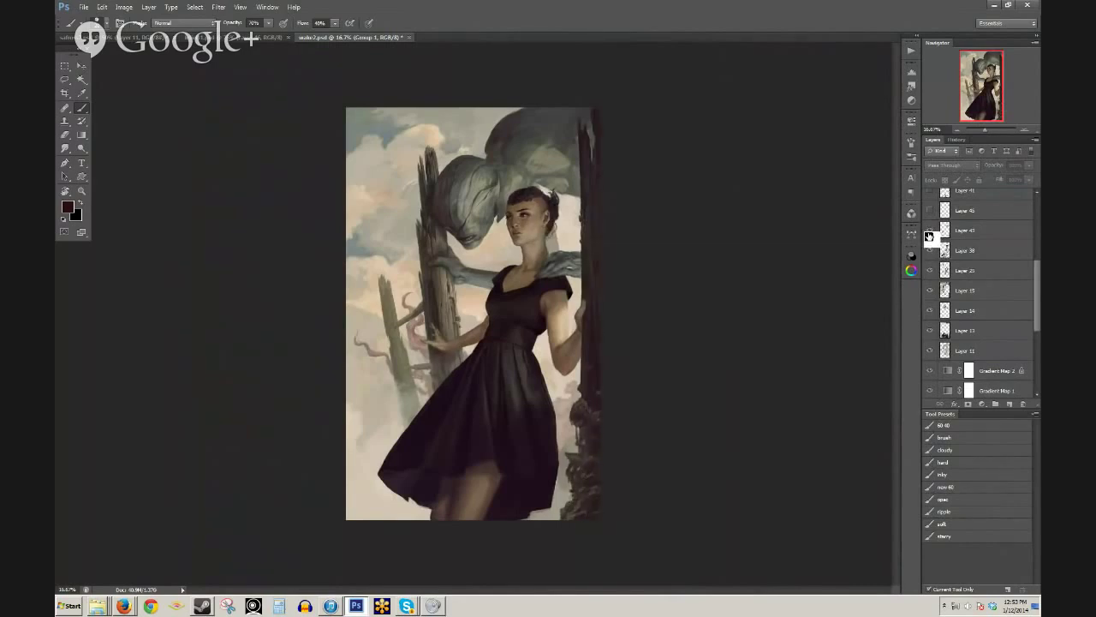
left_click(930, 234)
left_click(931, 237)
left_click(932, 238)
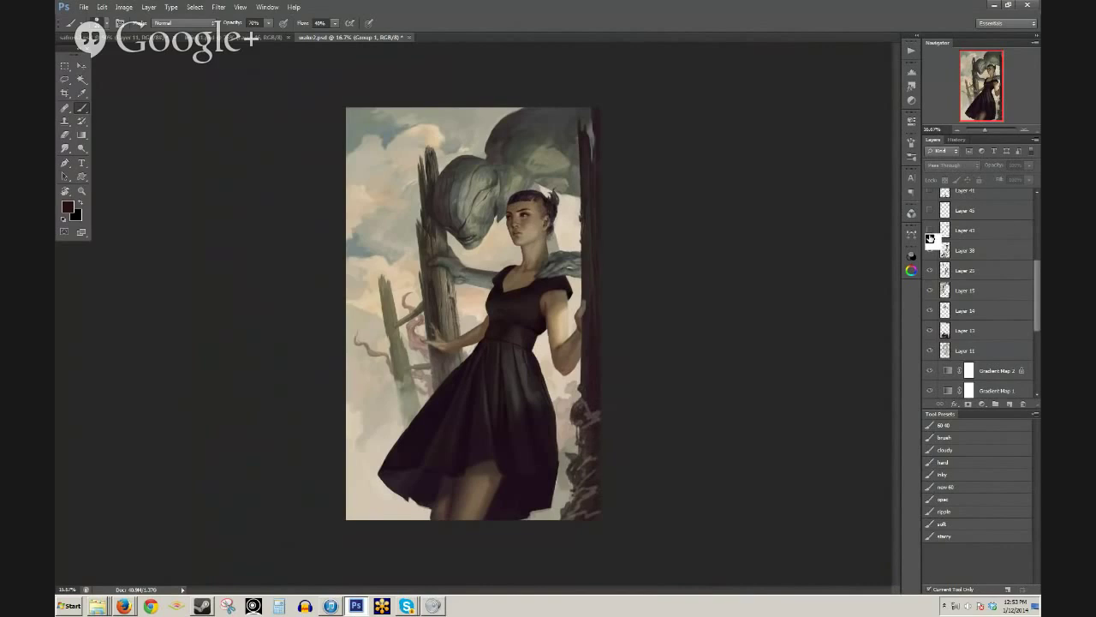
left_click(557, 228, "ctrl")
left_click(560, 217, "ctrl")
left_click(613, 222)
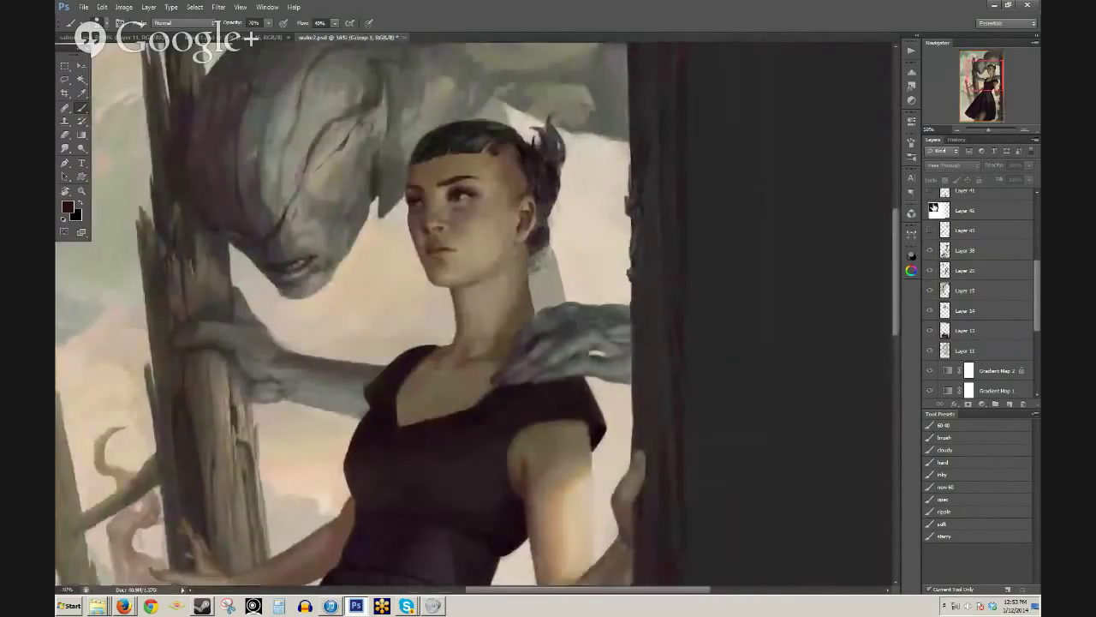
left_click(932, 233)
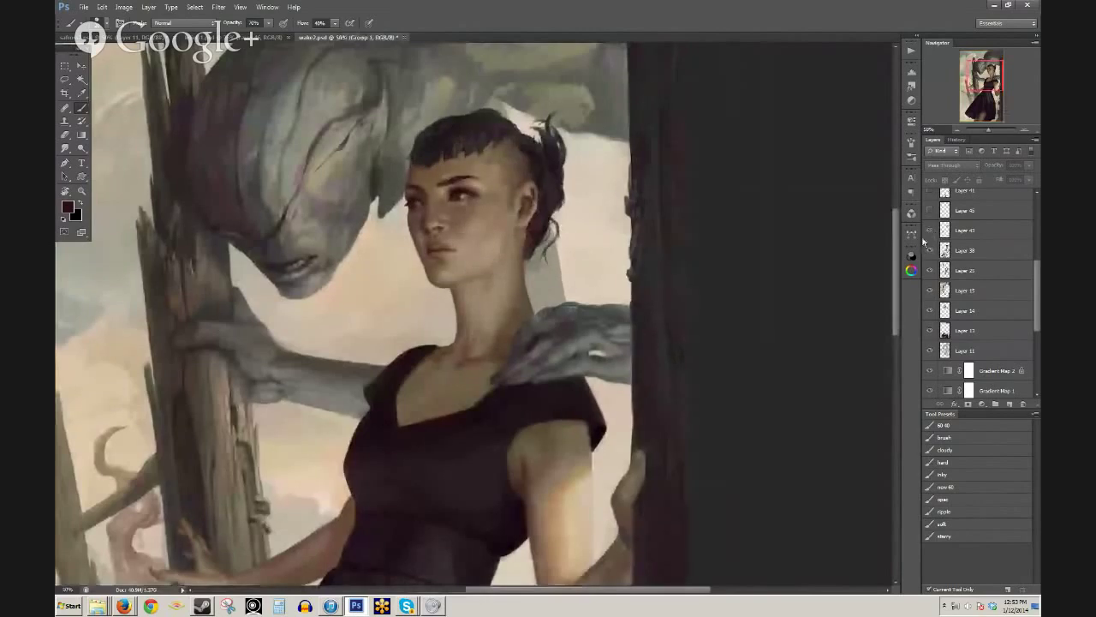
- Toggle Layer 45 to compare its changes around the woman's face and shoulders, leaving the layer visible
left_click_drag(962, 250, 929, 221)
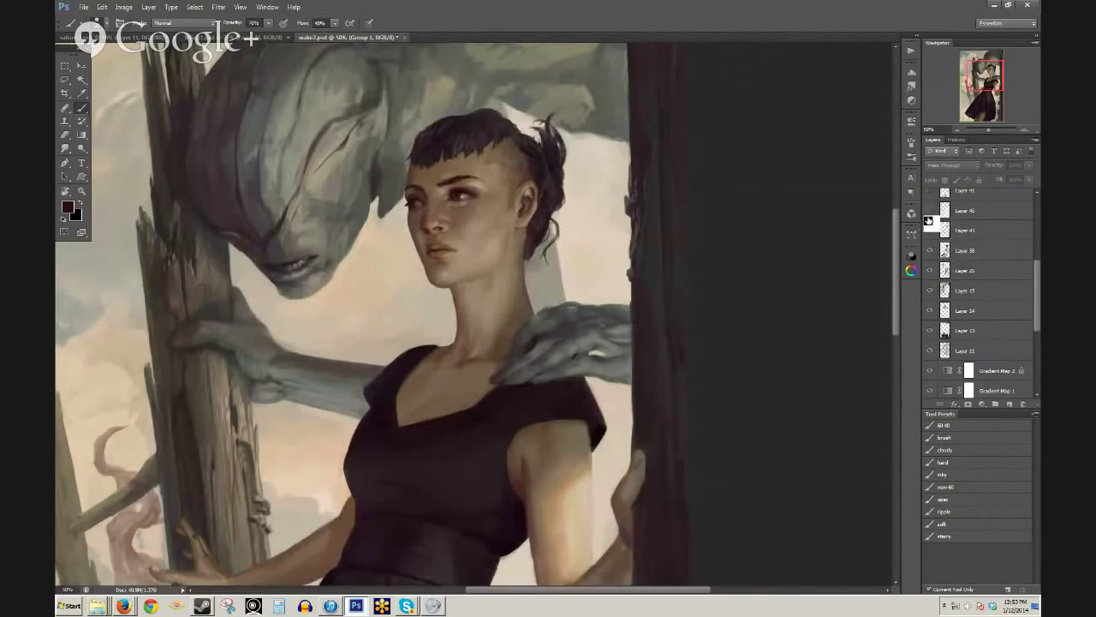
left_click(928, 219)
left_click(928, 219)
left_click(929, 214)
left_click_drag(913, 229, 906, 240)
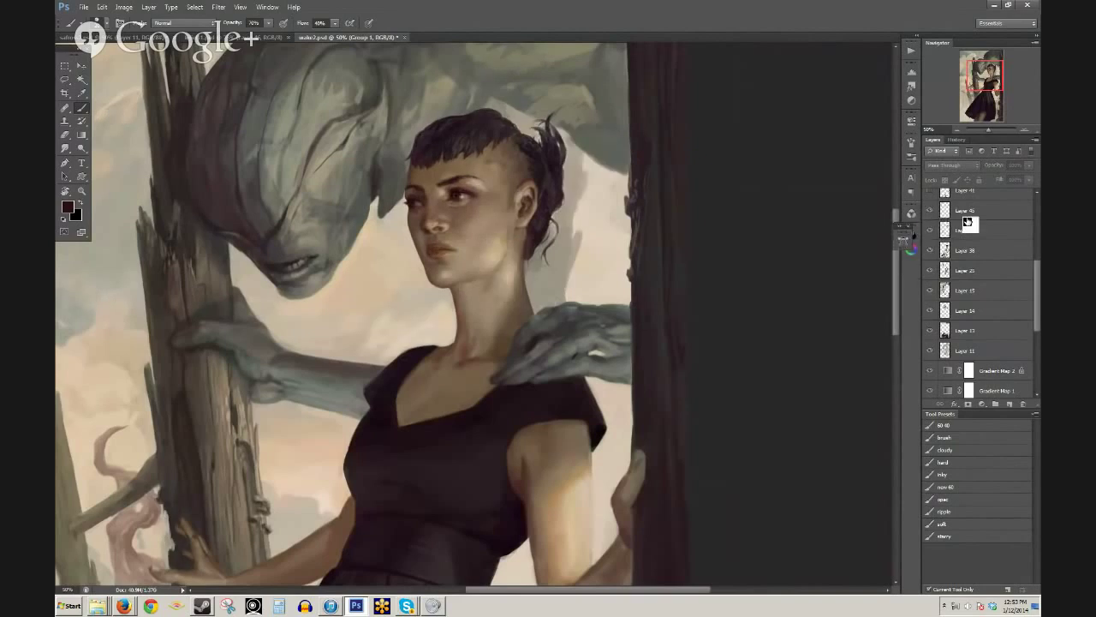
- Show the remaining painting layers from Layer 41 up to the Levels 1 adjustment and view the whole picture at 16.7% zoom
left_click_drag(1037, 266, 1037, 242)
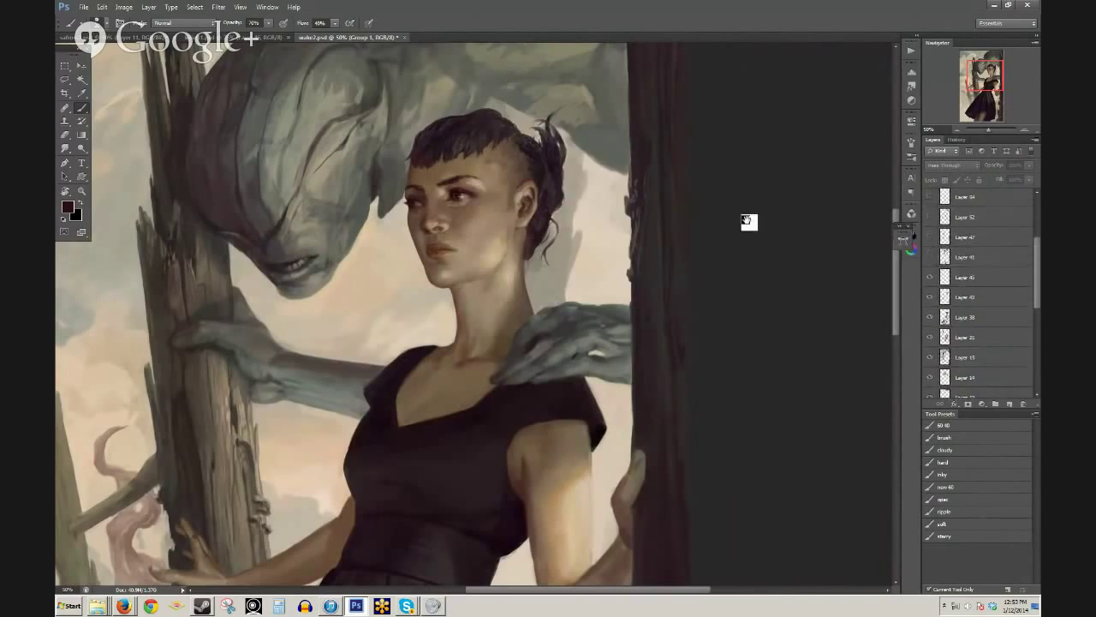
scroll(768, 289, "down", 3)
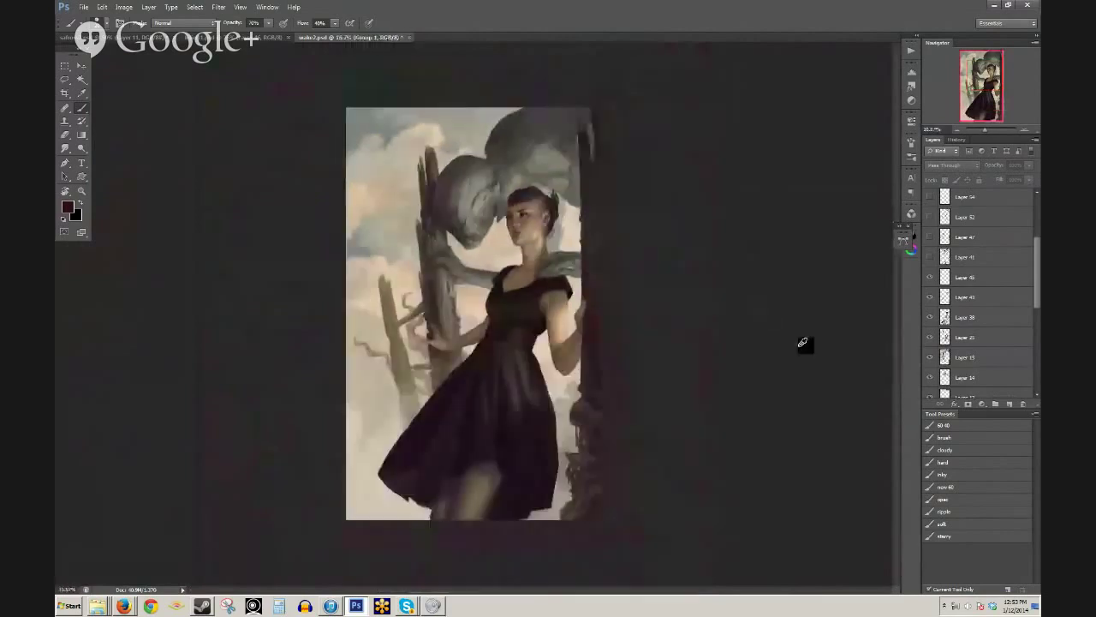
key("ctrl+plus")
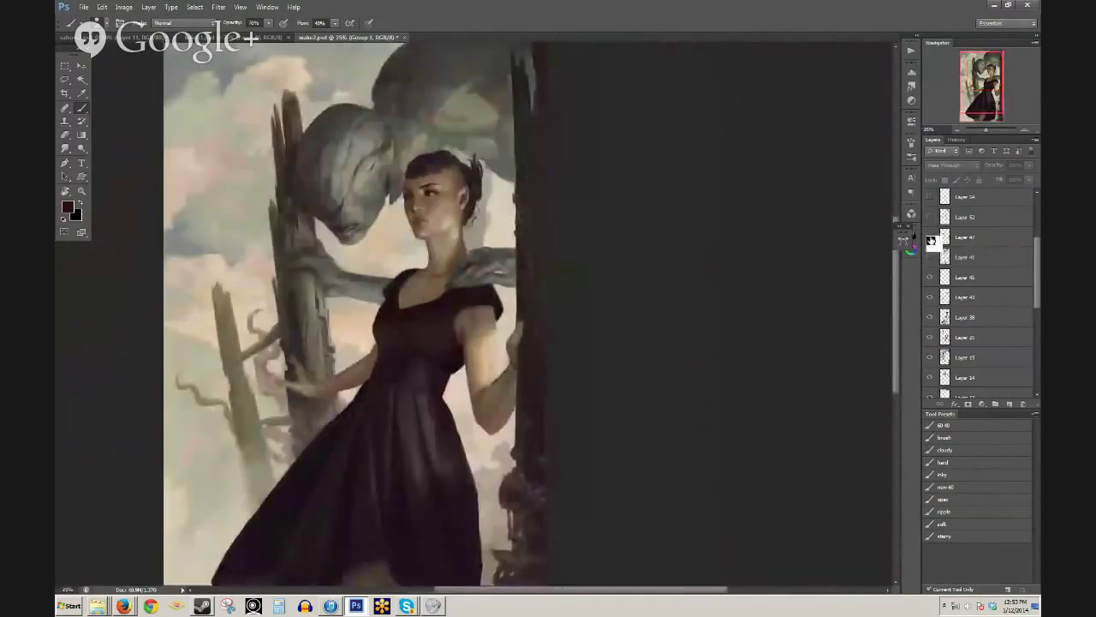
left_click(930, 238)
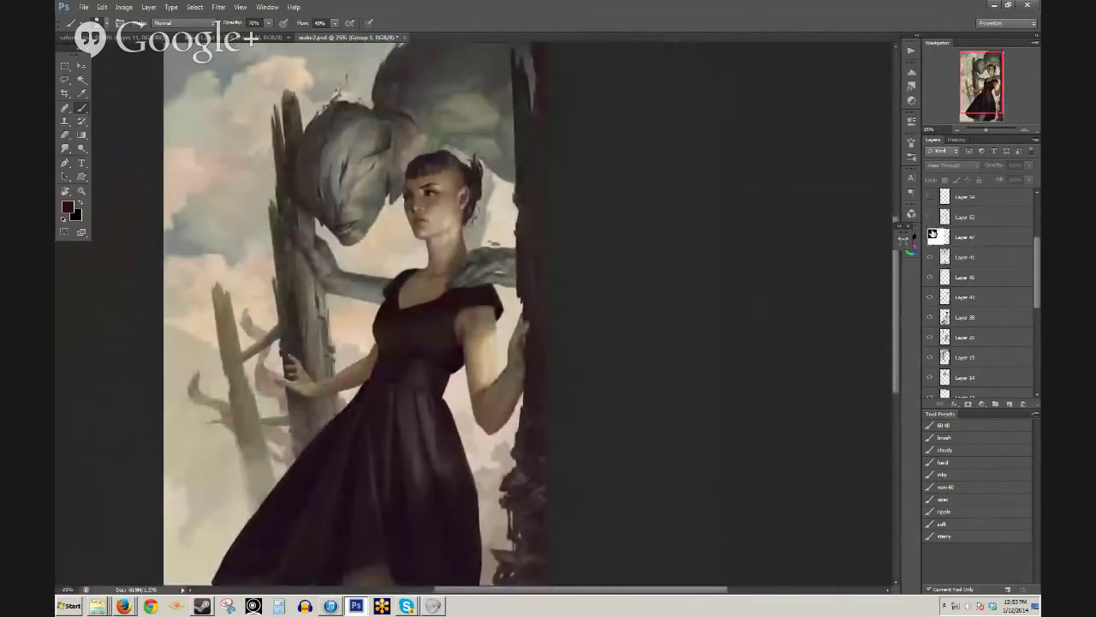
left_click(930, 217)
left_click(930, 201)
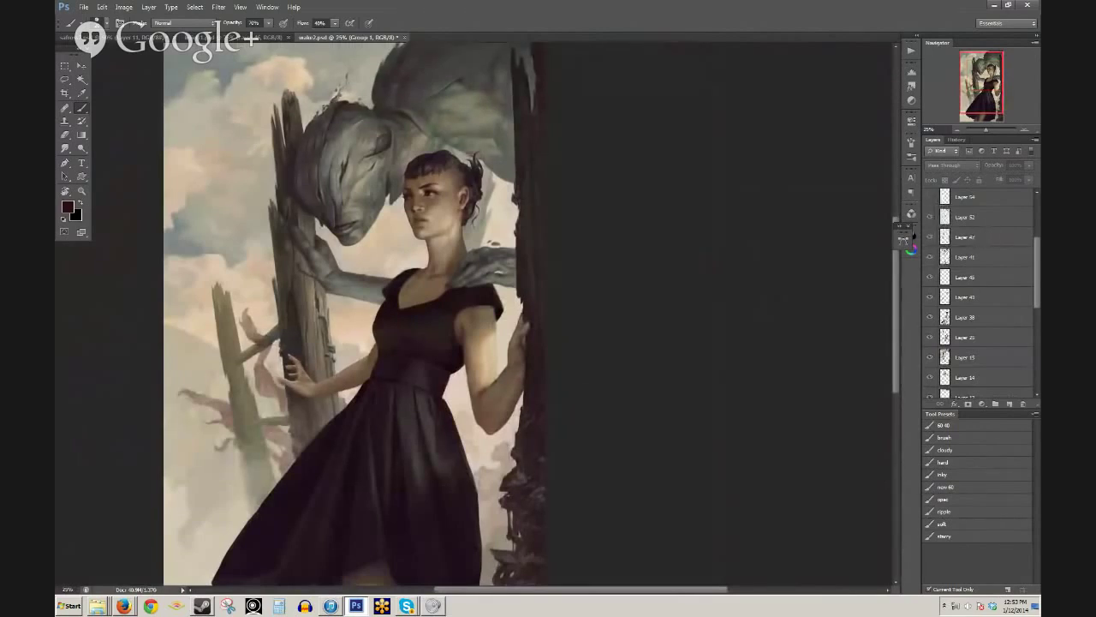
scroll(929, 246, "up", 3)
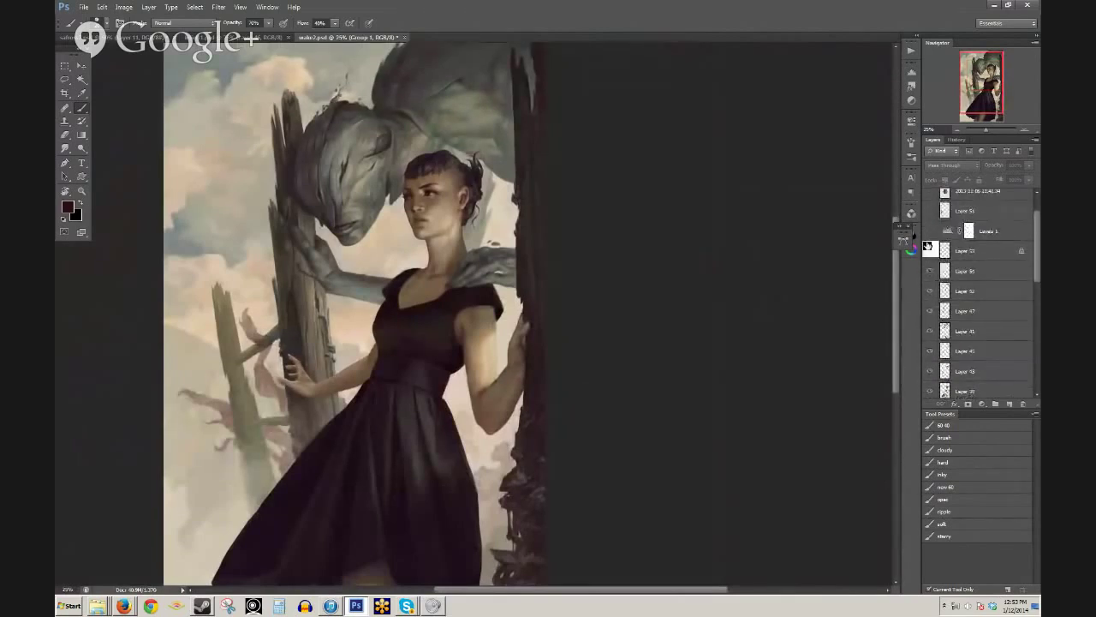
left_click(930, 230)
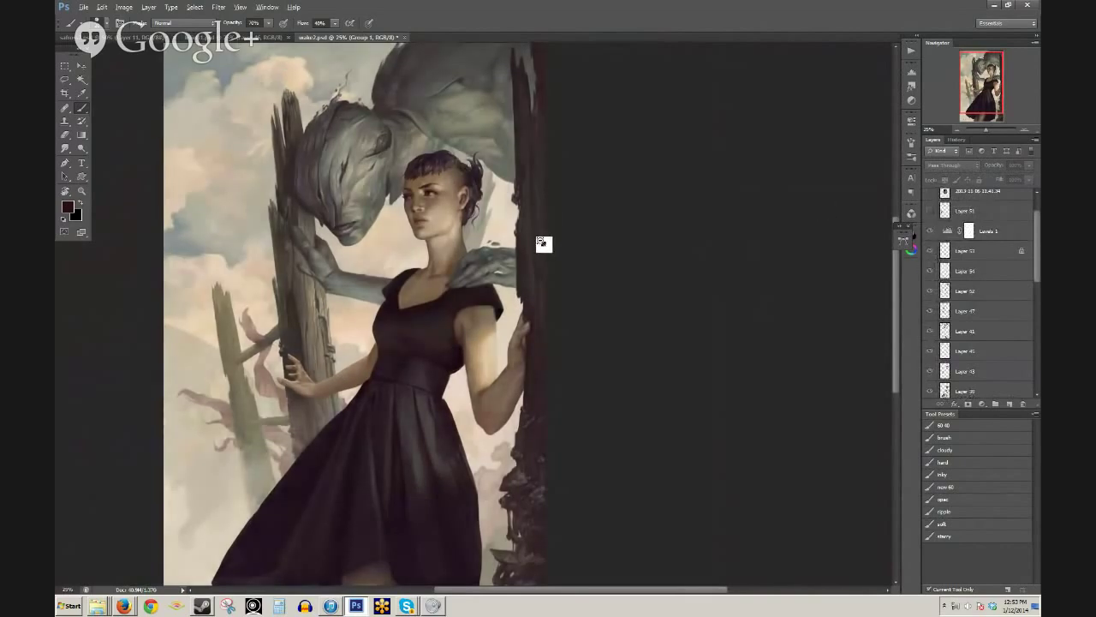
left_click(652, 278, "alt")
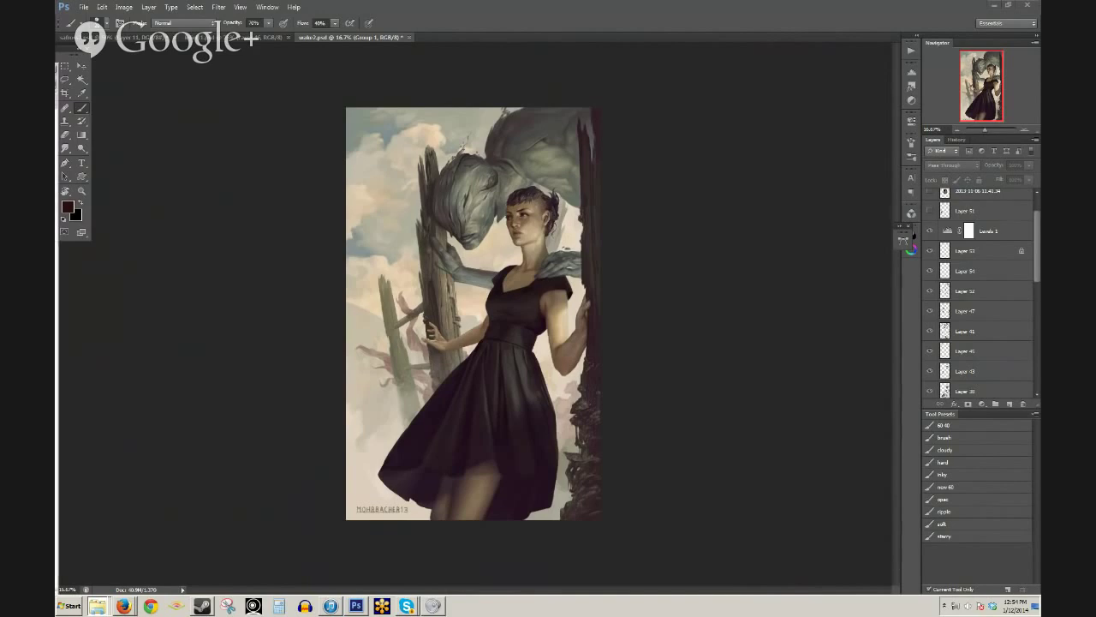
- Bring up the reference folder in File Explorer and view the black dress photos, starting with 600px-Little-Black-dress-shapes1
left_click_drag(55, 67, 422, 52)
double_click(465, 103)
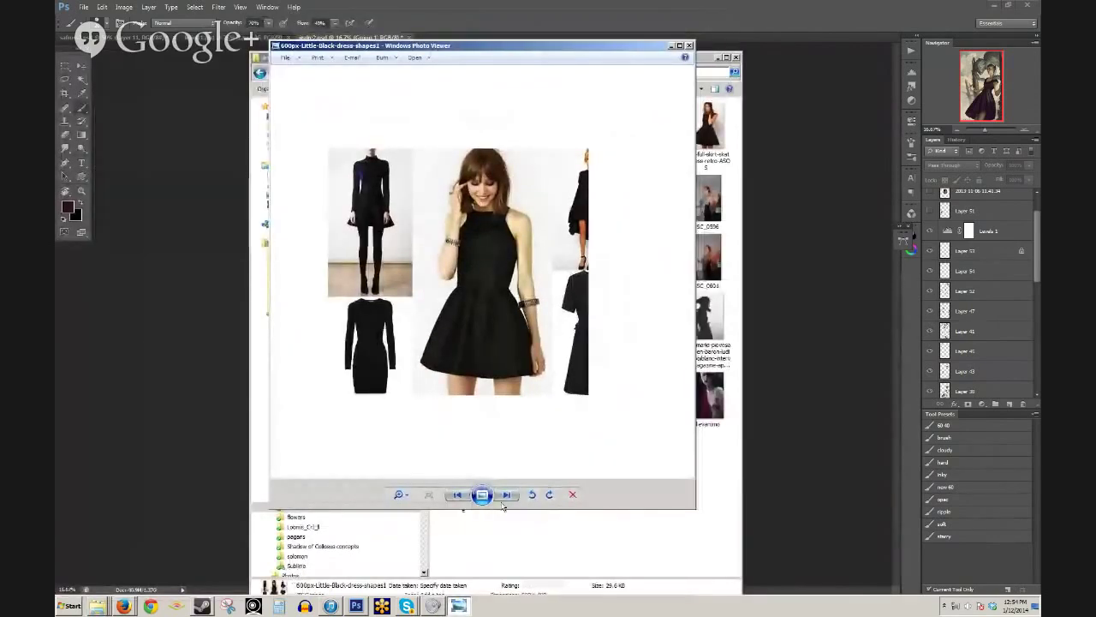
left_click(505, 497)
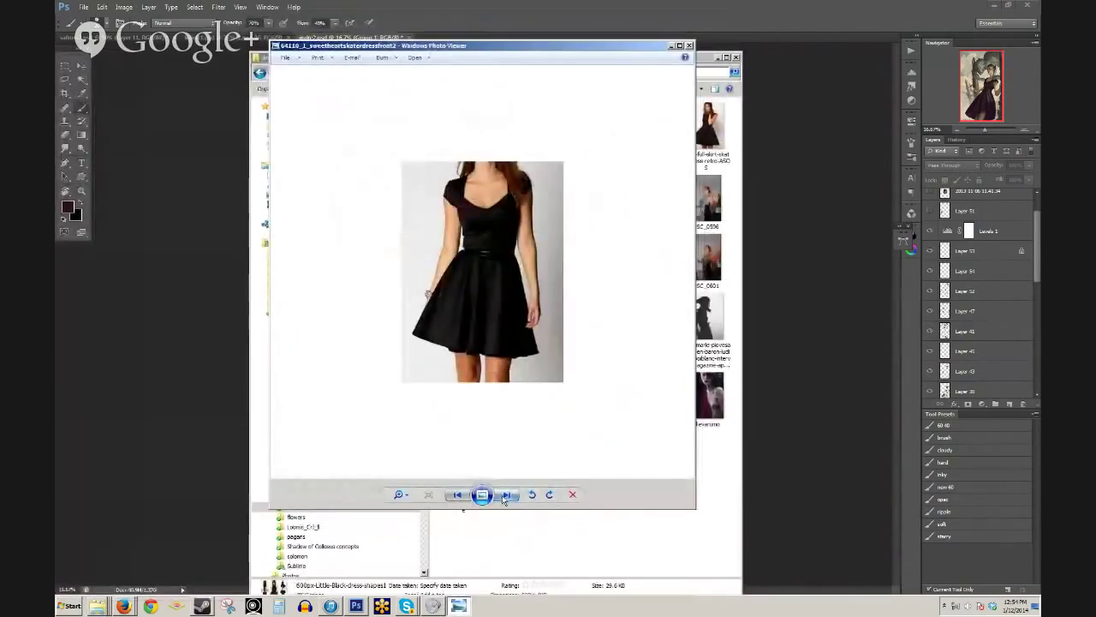
left_click(506, 495)
left_click(505, 496)
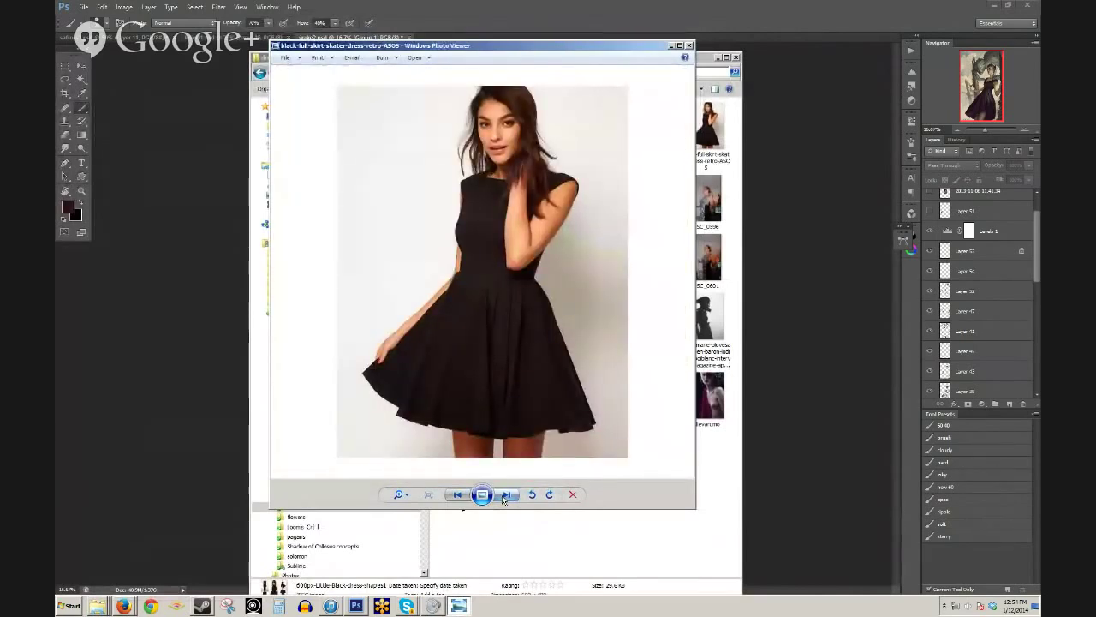
- Browse the photos of the model posing in the striped dress, from DSC_0593 through DSC_0603
left_click(504, 497)
left_click(504, 497)
left_click(505, 497)
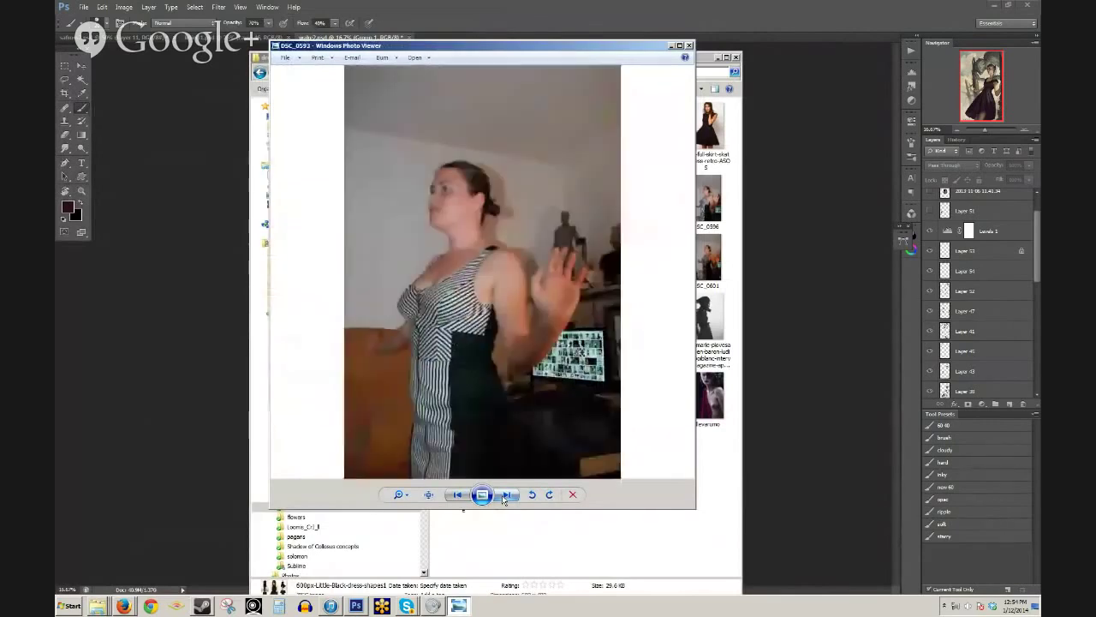
left_click(504, 496)
left_click(504, 497)
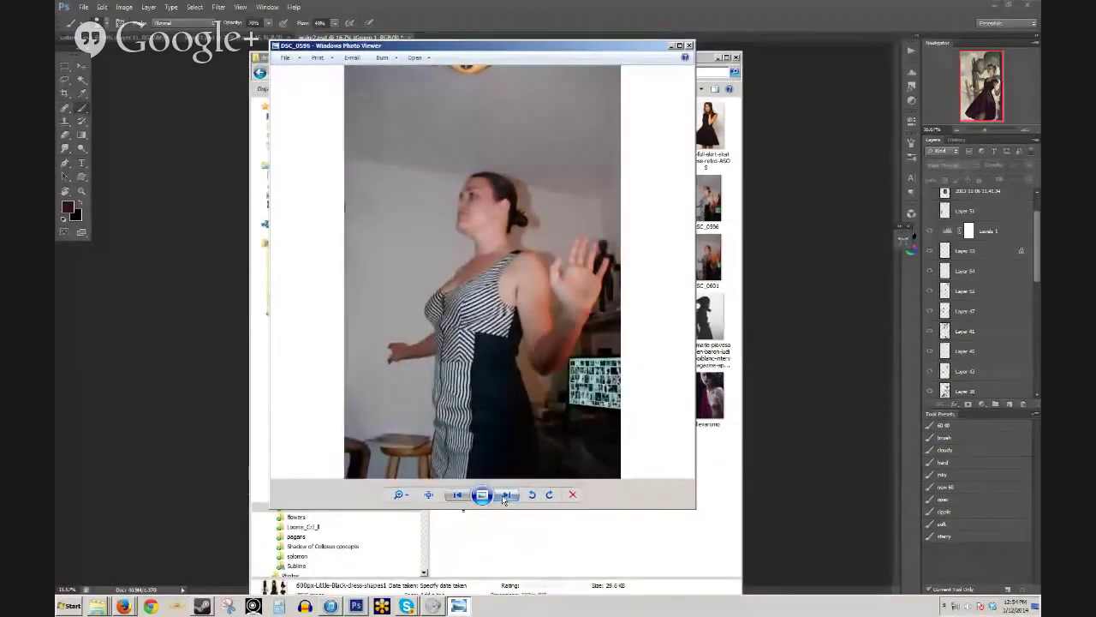
left_click(505, 497)
left_click(504, 497)
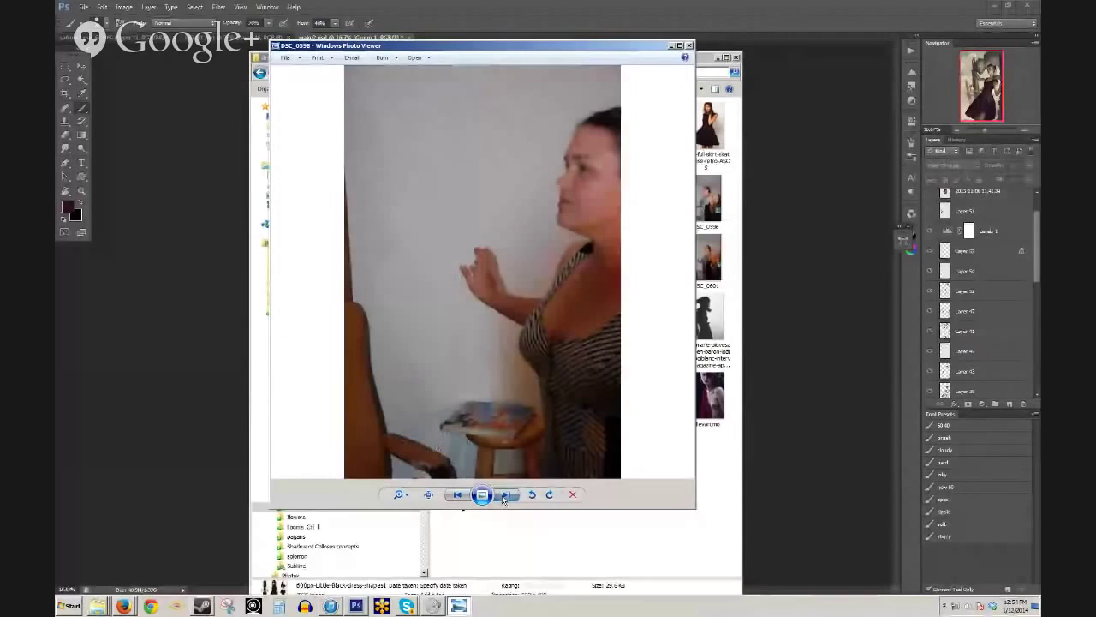
left_click(504, 496)
left_click(505, 496)
left_click(505, 496)
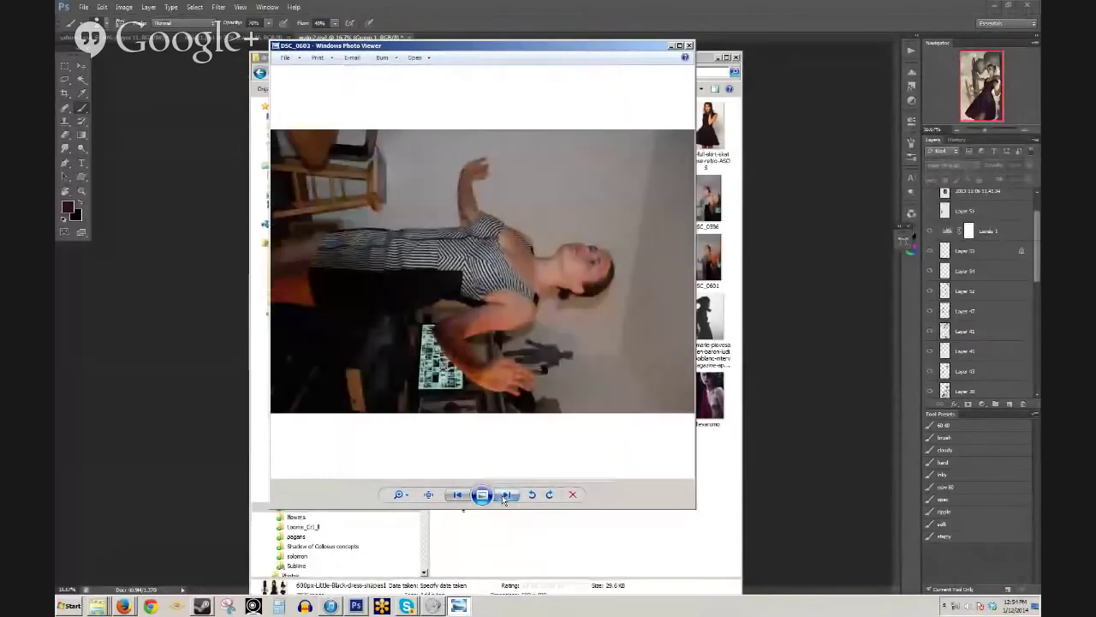
- Browse the fashion portraits that follow DSC_0603, from the veiled woman and the masked silhouette to the woman with the painted face
left_click(507, 495)
left_click(508, 495)
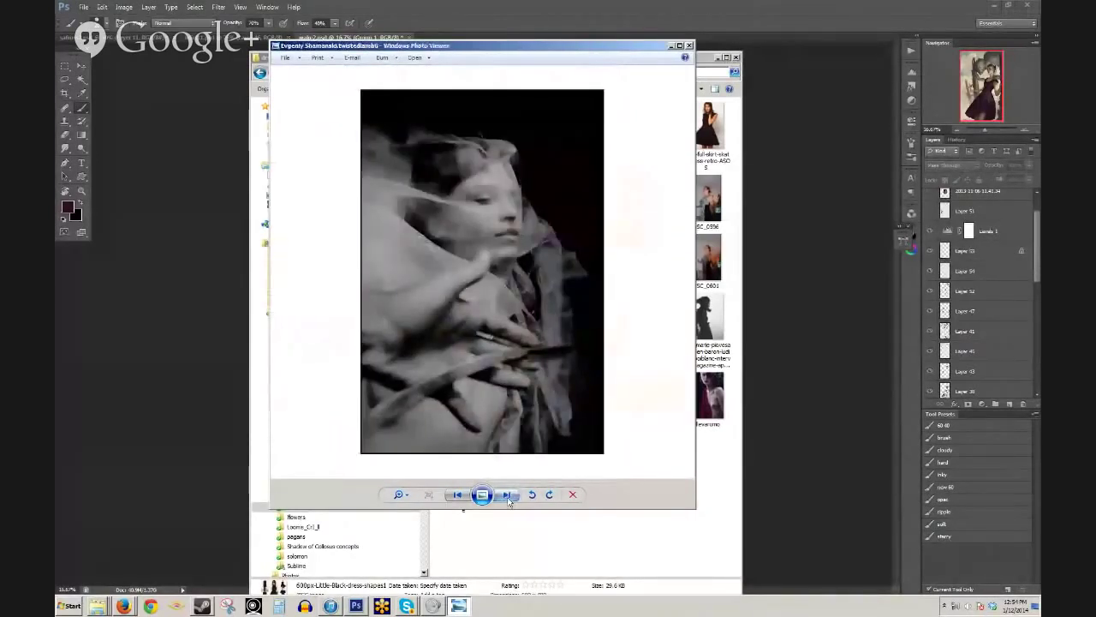
left_click(508, 495)
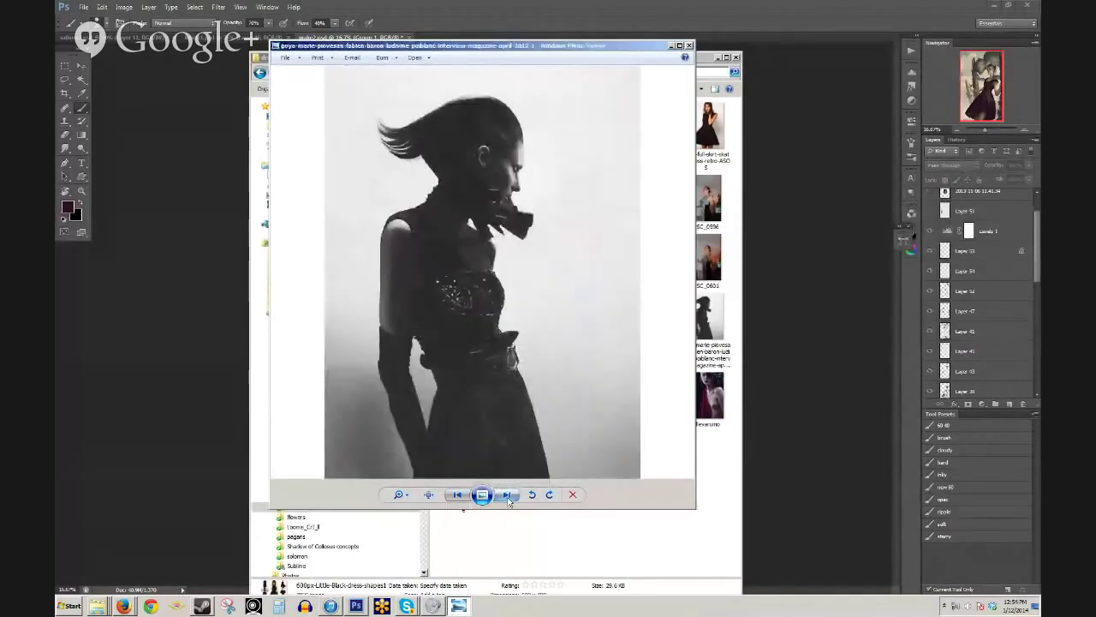
left_click(508, 495)
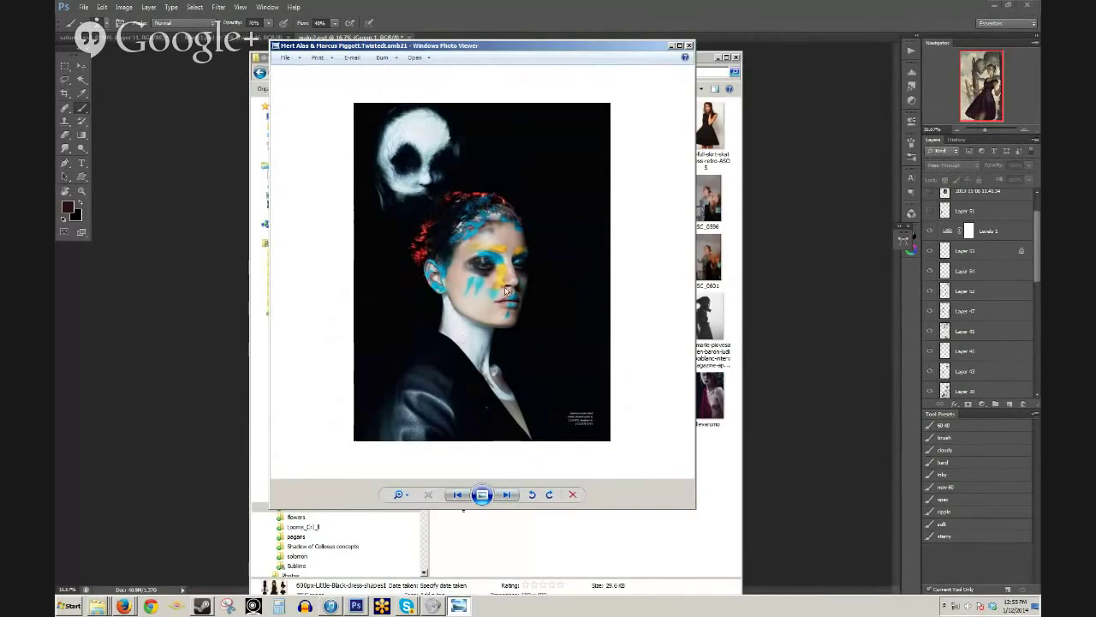
- Compare the pinup-couture black sateen dress photo with the painted-face portrait by switching back and forth between them
left_click(508, 495)
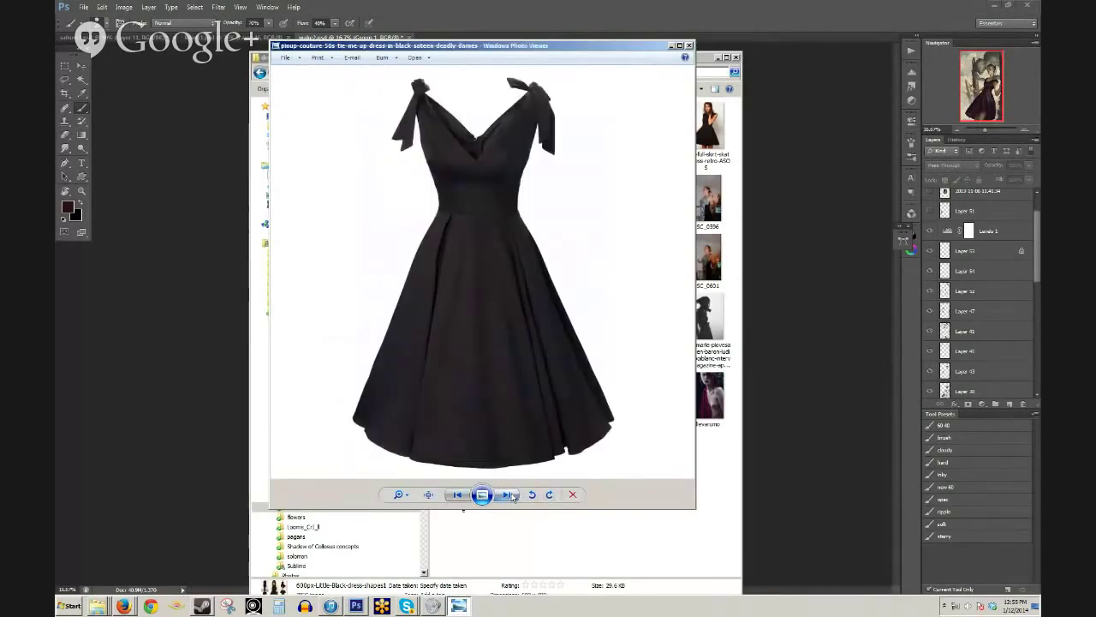
left_click(461, 495)
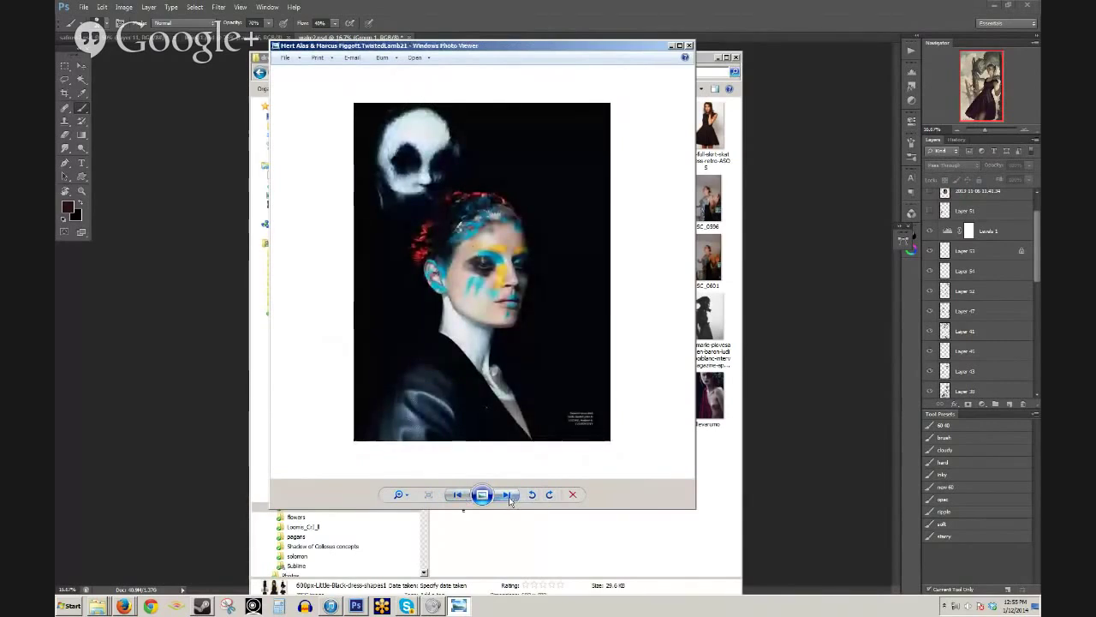
left_click(509, 496)
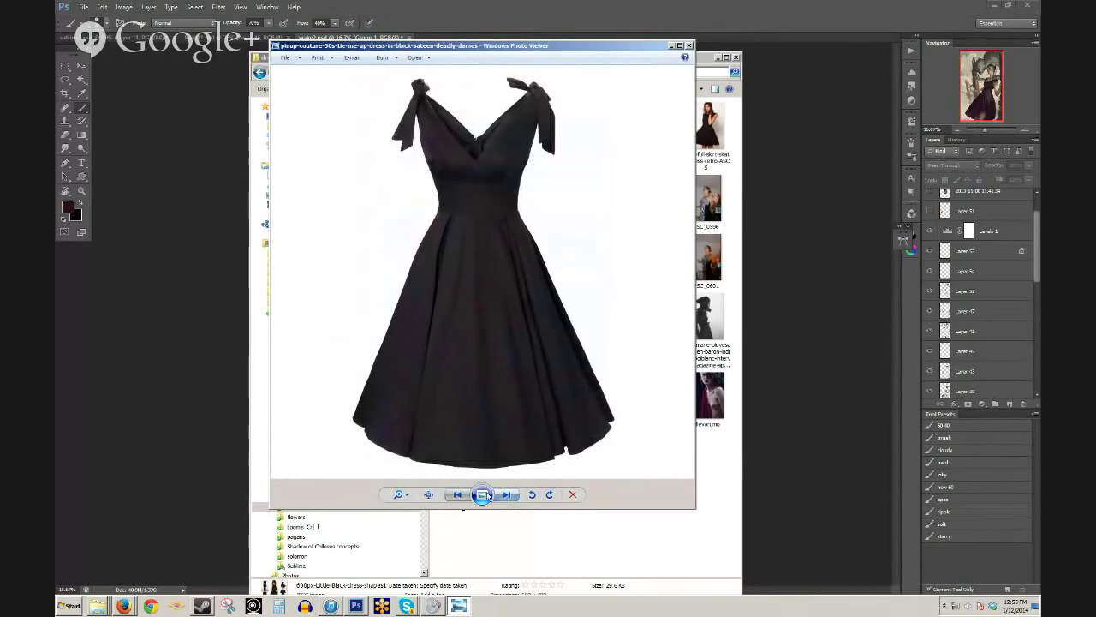
left_click(458, 497)
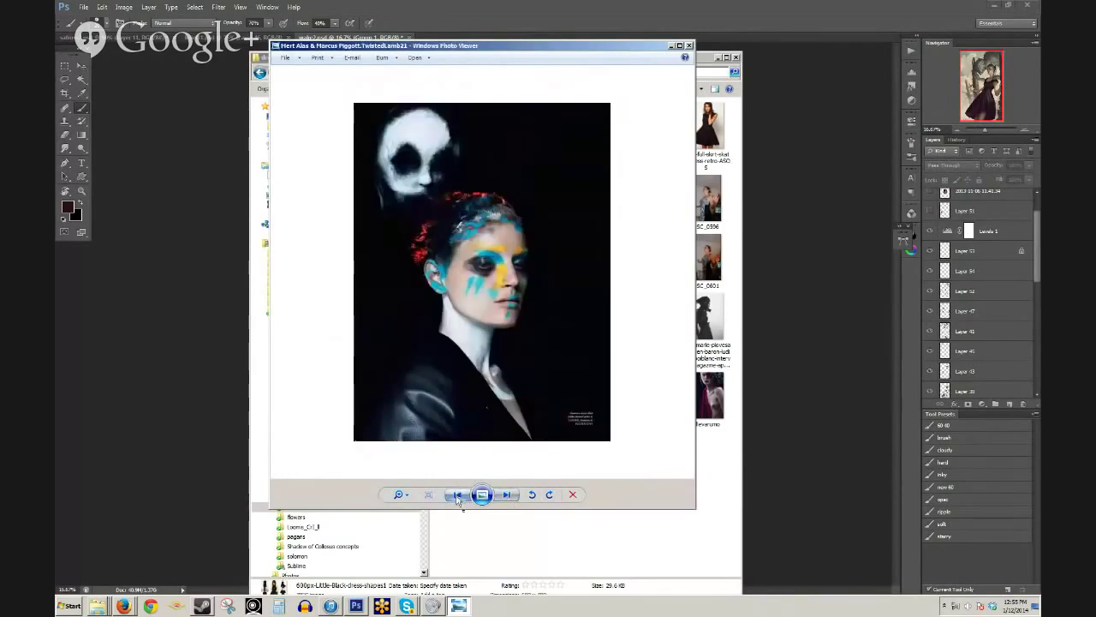
- Browse the remaining references from the spider dress to the black dress collage, and close the photo viewer and folder windows
left_click(506, 495)
left_click(506, 495)
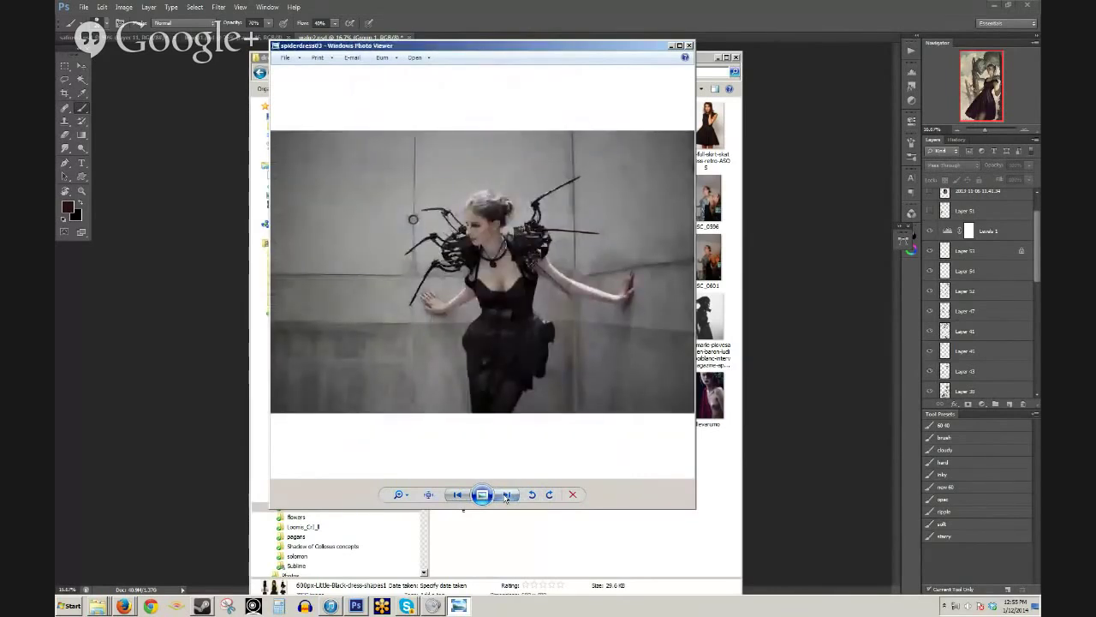
left_click(507, 495)
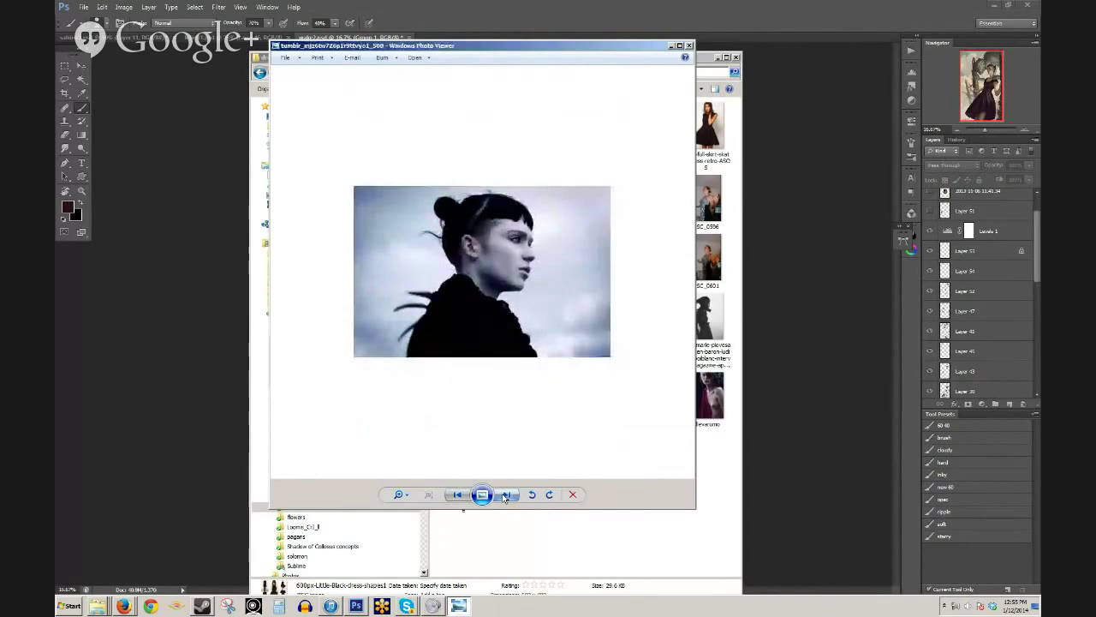
left_click(507, 495)
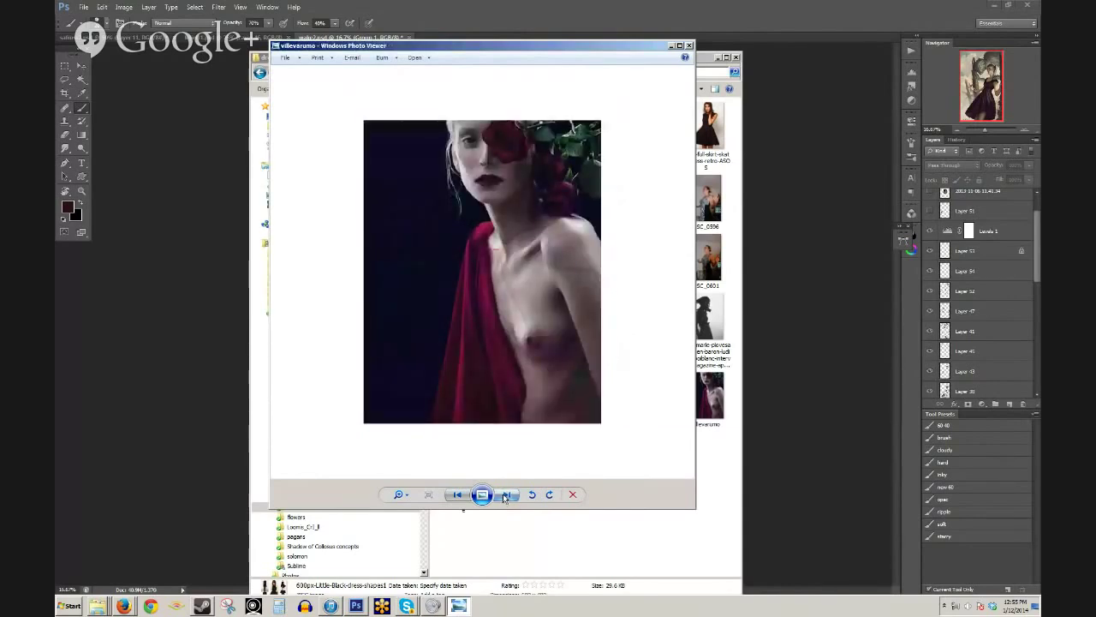
left_click(507, 495)
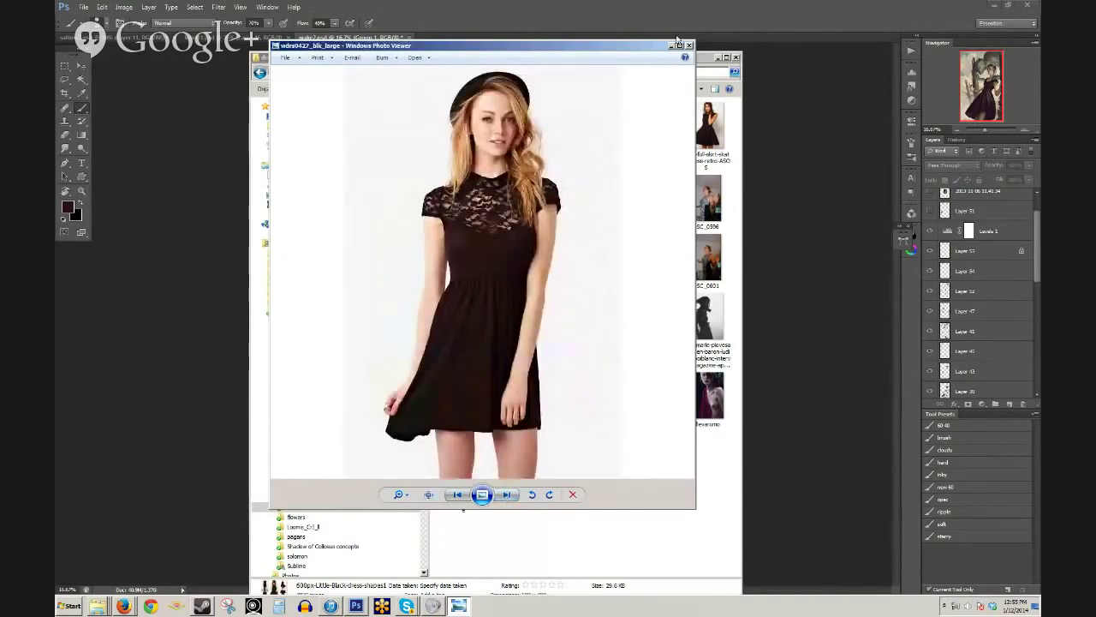
left_click(506, 495)
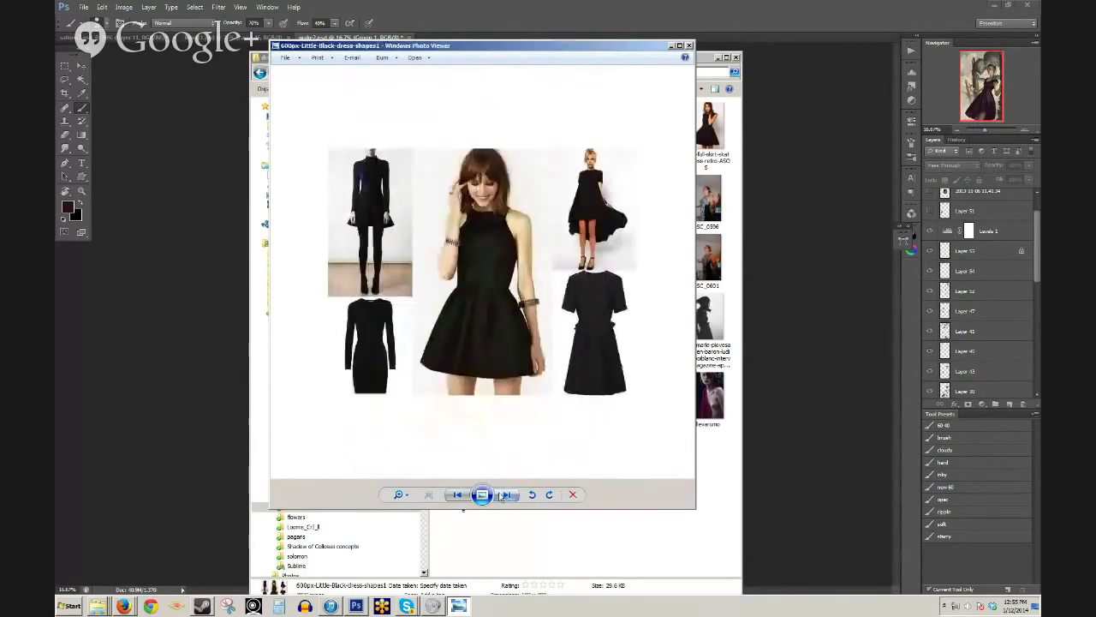
left_click(689, 46)
left_click(735, 57)
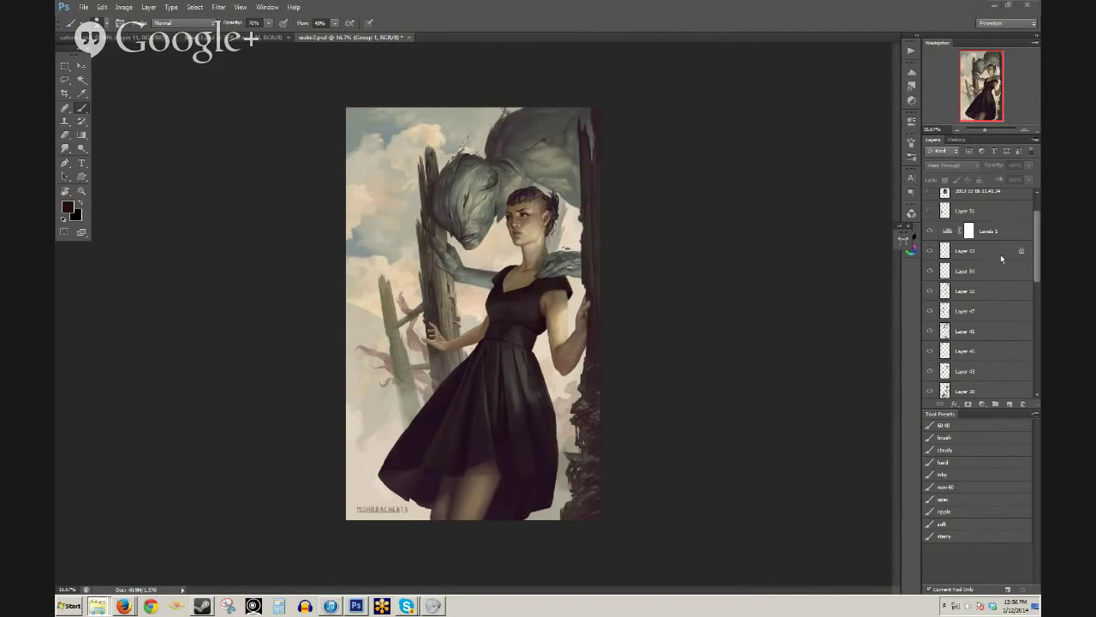
- Show and expand Group 1, the group of photo references near the start of the layer stack
scroll(1035, 201, "up", 2)
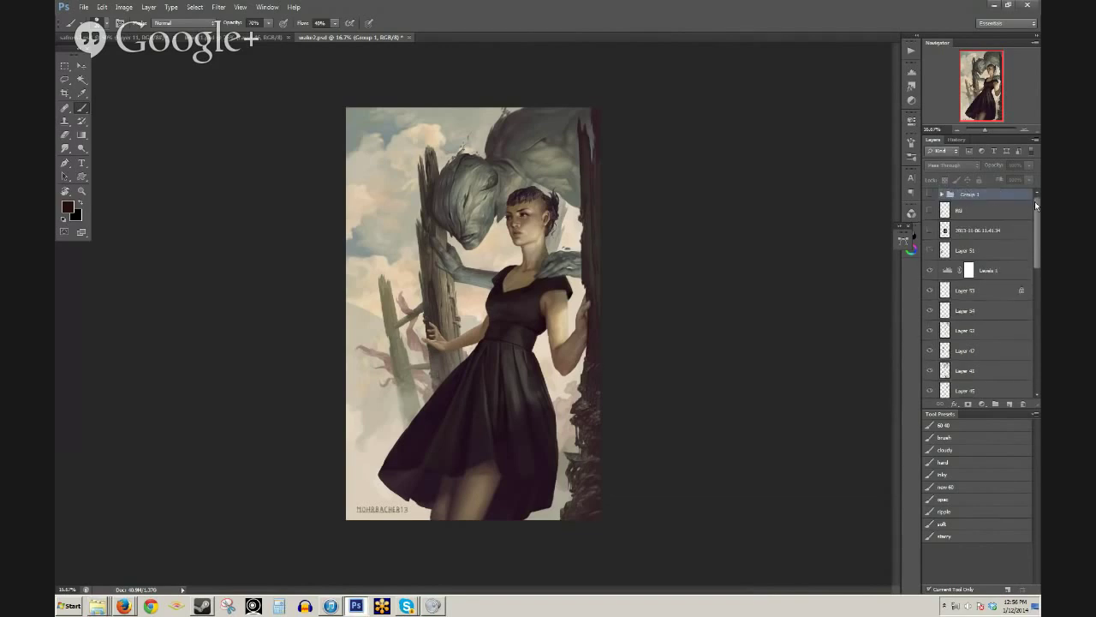
left_click(930, 195)
left_click(941, 195)
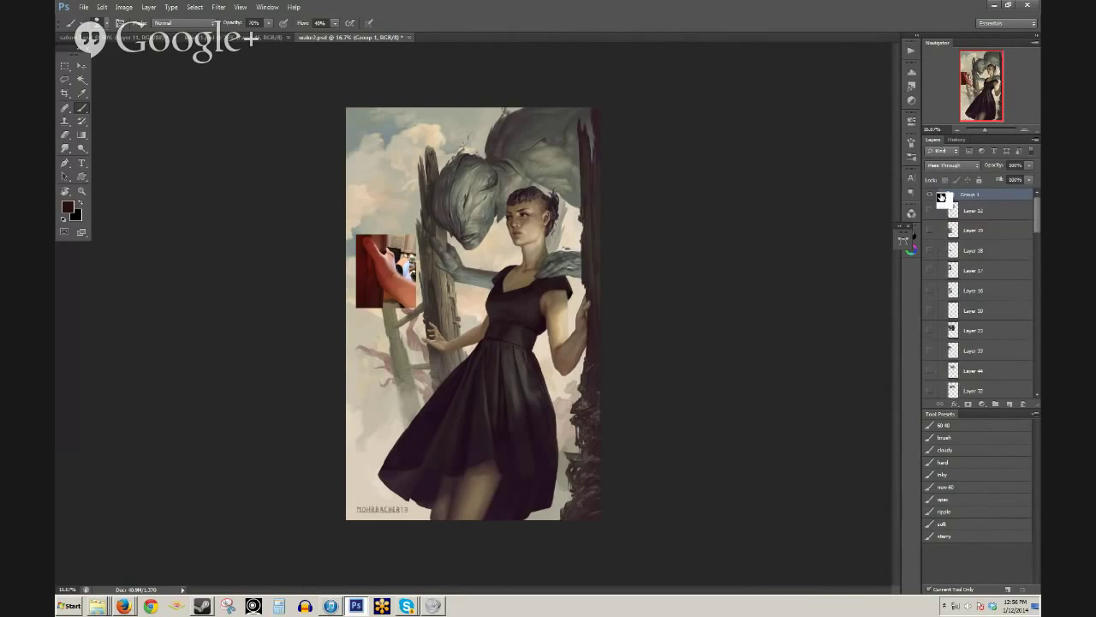
- Turn the first three layers of Group 1 on and off to check the cabbage photos and the neighbouring references
left_click(931, 214)
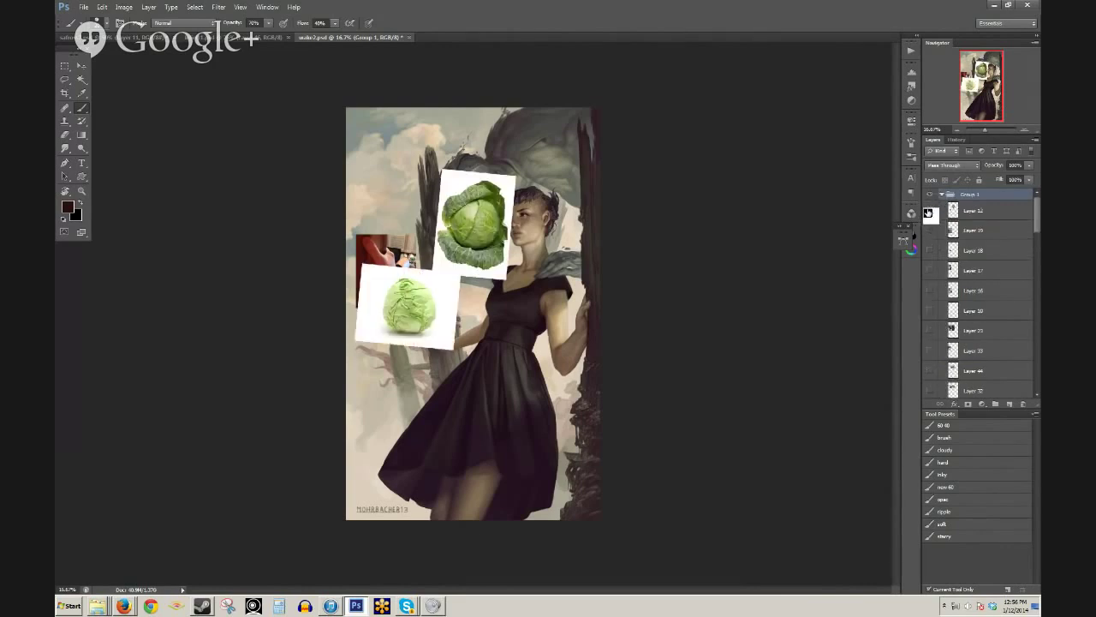
left_click(930, 216)
left_click(929, 231)
left_click(929, 233)
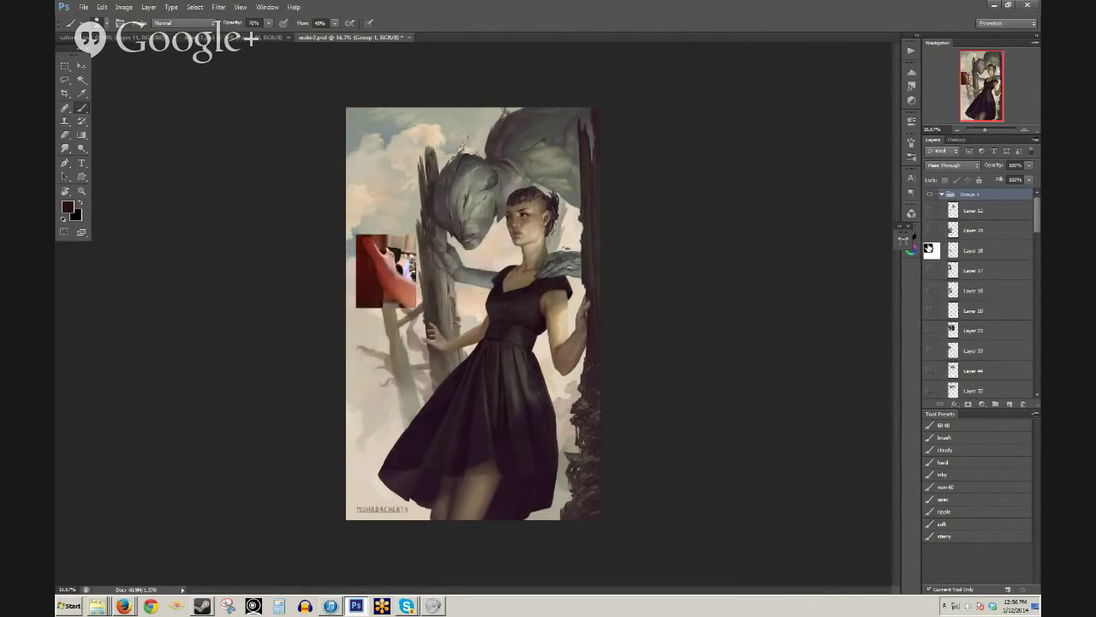
left_click(930, 252)
left_click(930, 253)
- Show Layer 17, move its painting of a standing woman closer to the figure for comparison, and hide it again
left_click(931, 275)
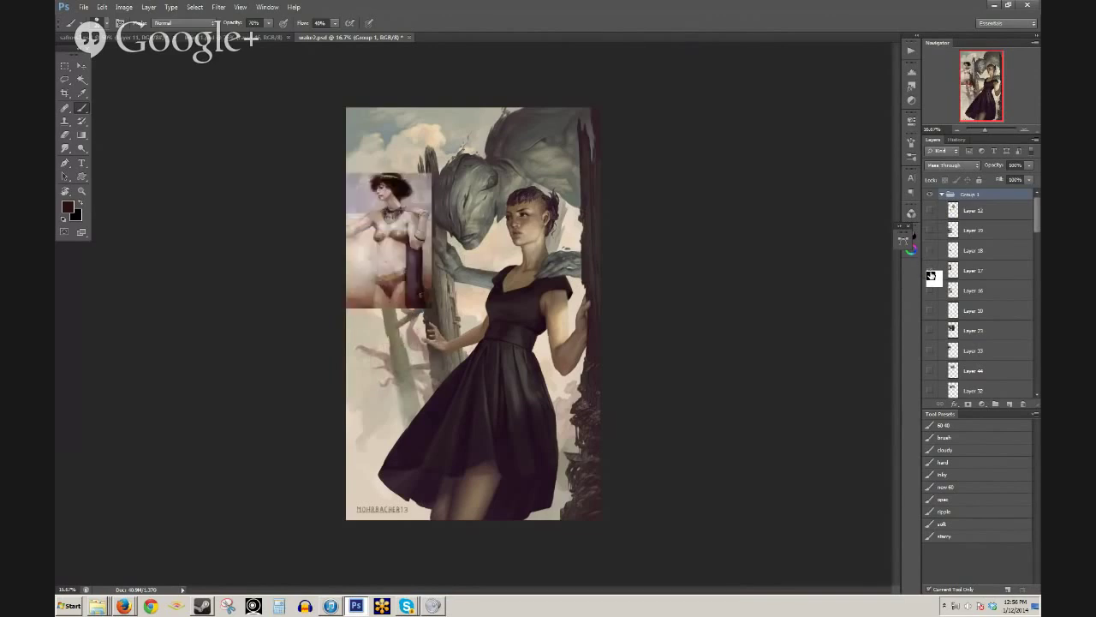
left_click(942, 272)
left_click_drag(554, 271, 586, 259)
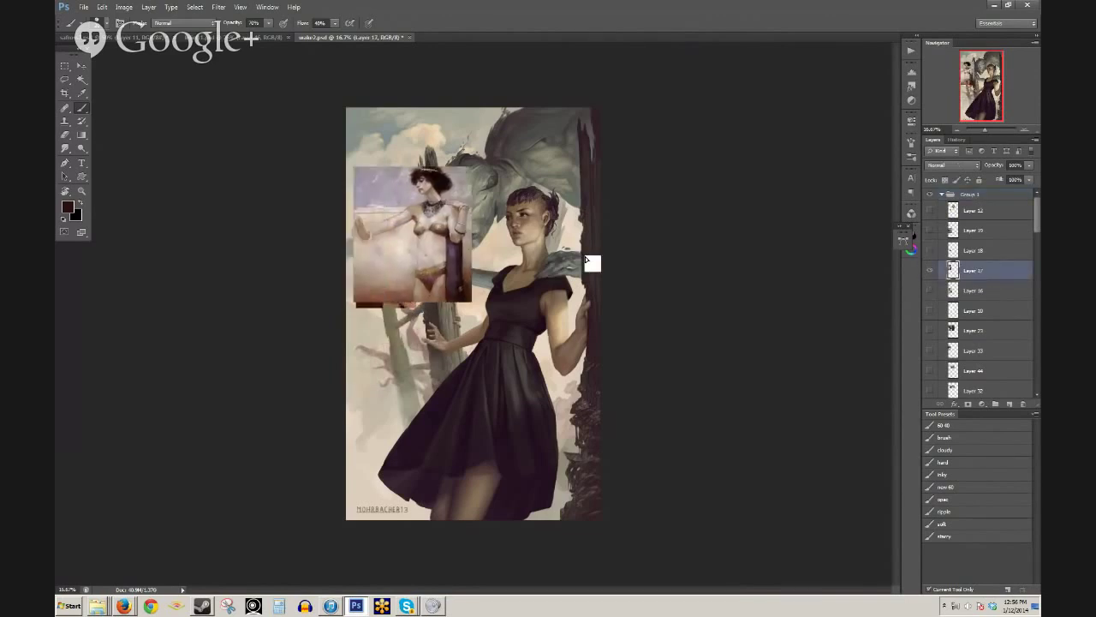
left_click(930, 271)
- Show Layer 16 and examine its knight painting at 33.3% zoom, hiding the layer again when done
left_click(930, 290)
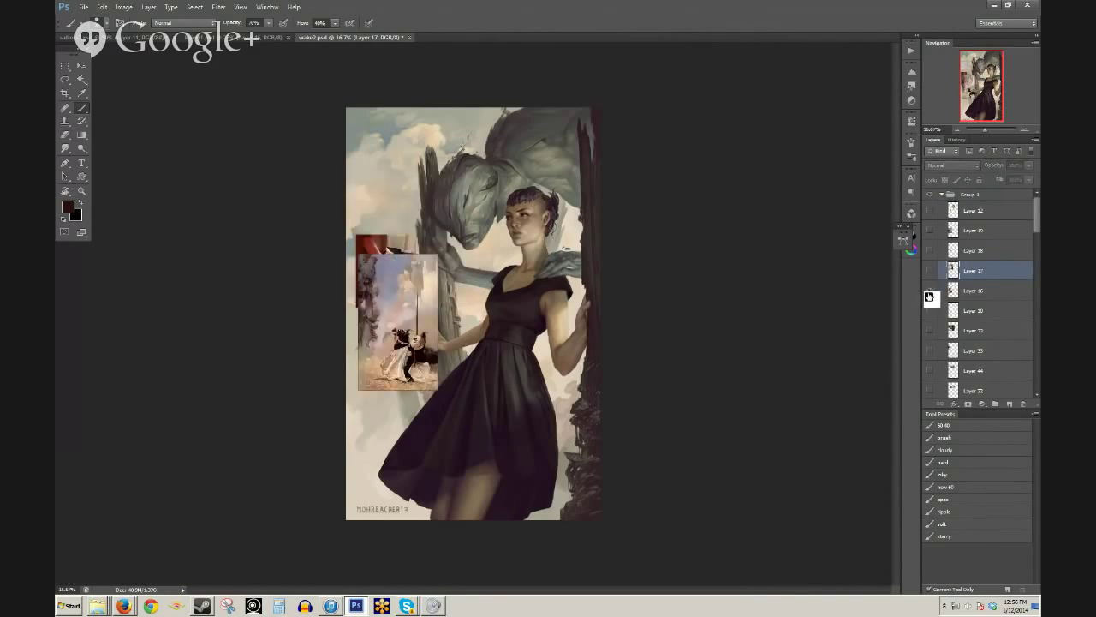
left_click(961, 290)
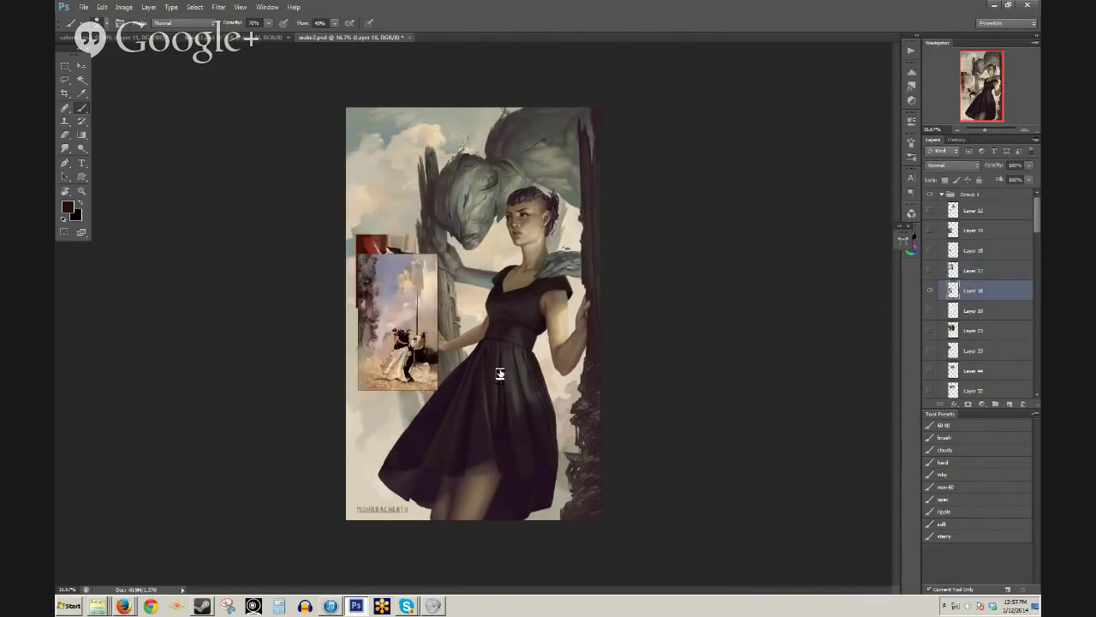
left_click(417, 309)
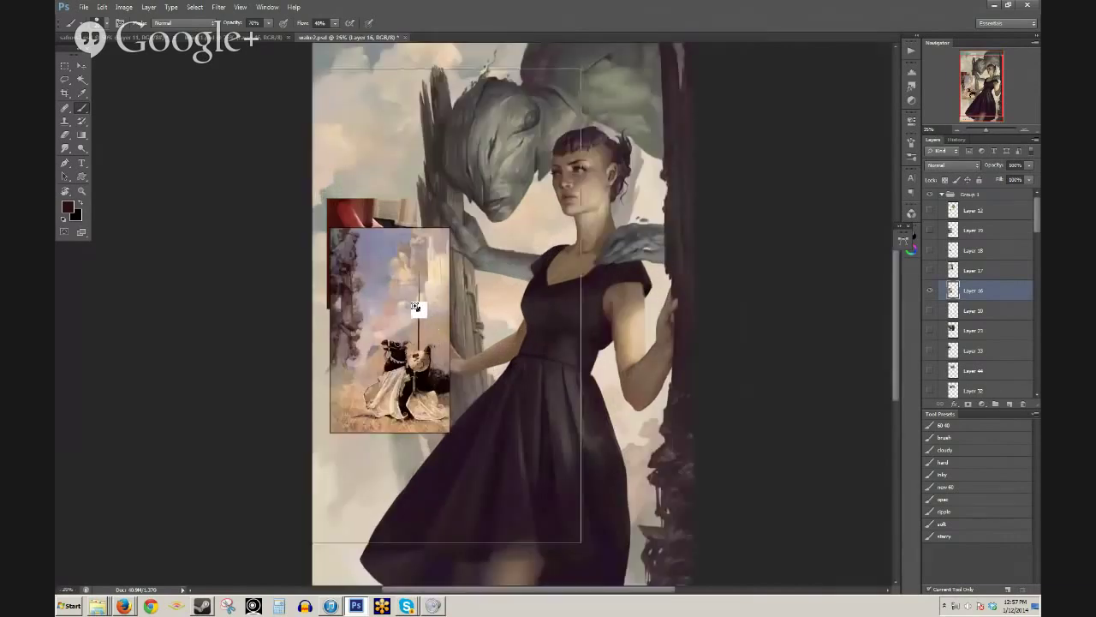
left_click(417, 308)
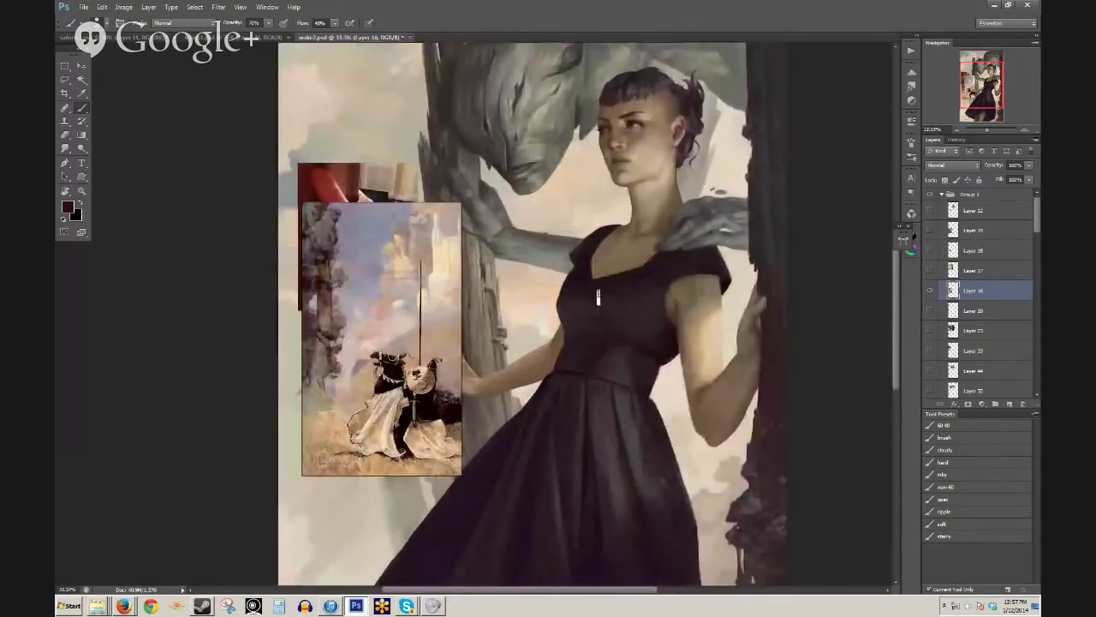
left_click(928, 293)
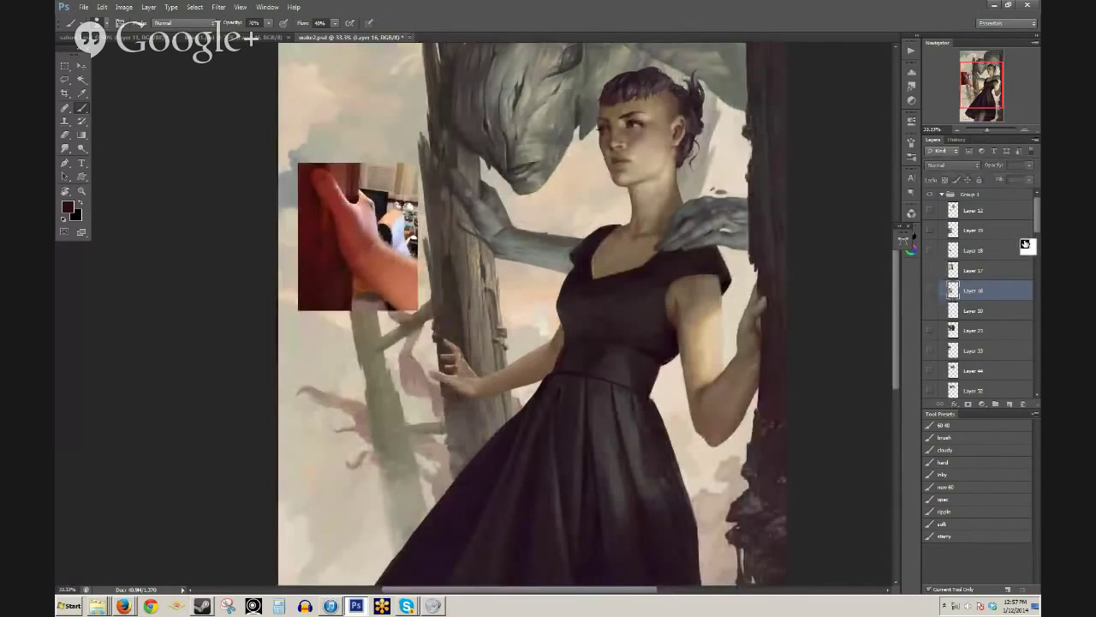
- Hide the arm and hand reference photo near the end of Group 1, and turn Layer 40 on and off
left_click_drag(1035, 224, 1028, 298)
left_click(929, 304)
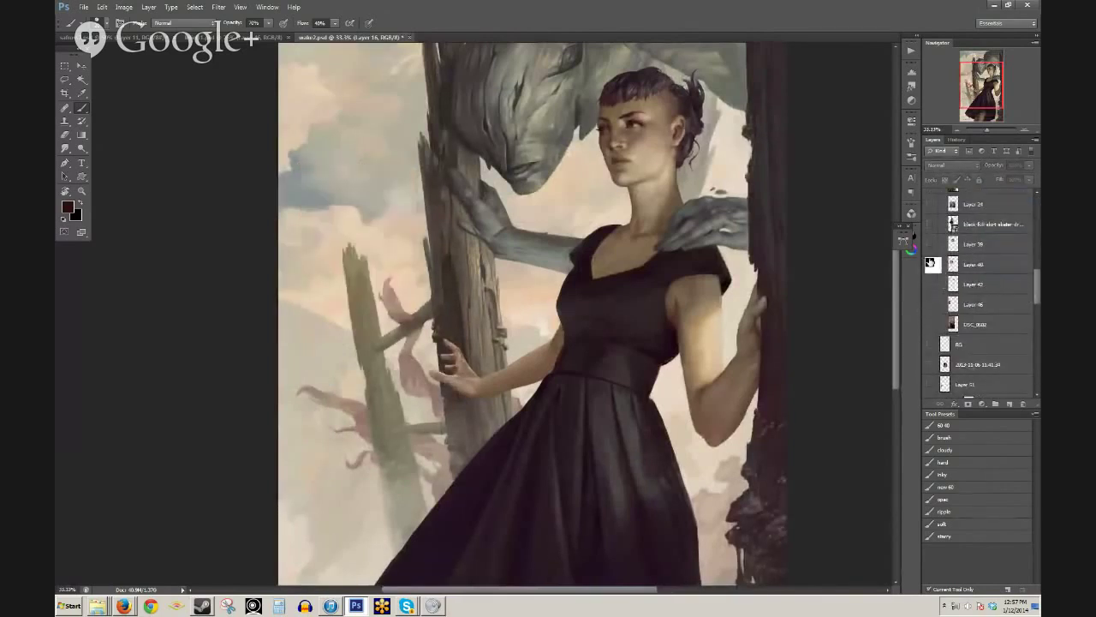
left_click(929, 265)
left_click(929, 265)
- Turn the wooden posts photo in Layer 21 and its neighbouring reference layer on and off to check them
scroll(936, 251, "up", 3)
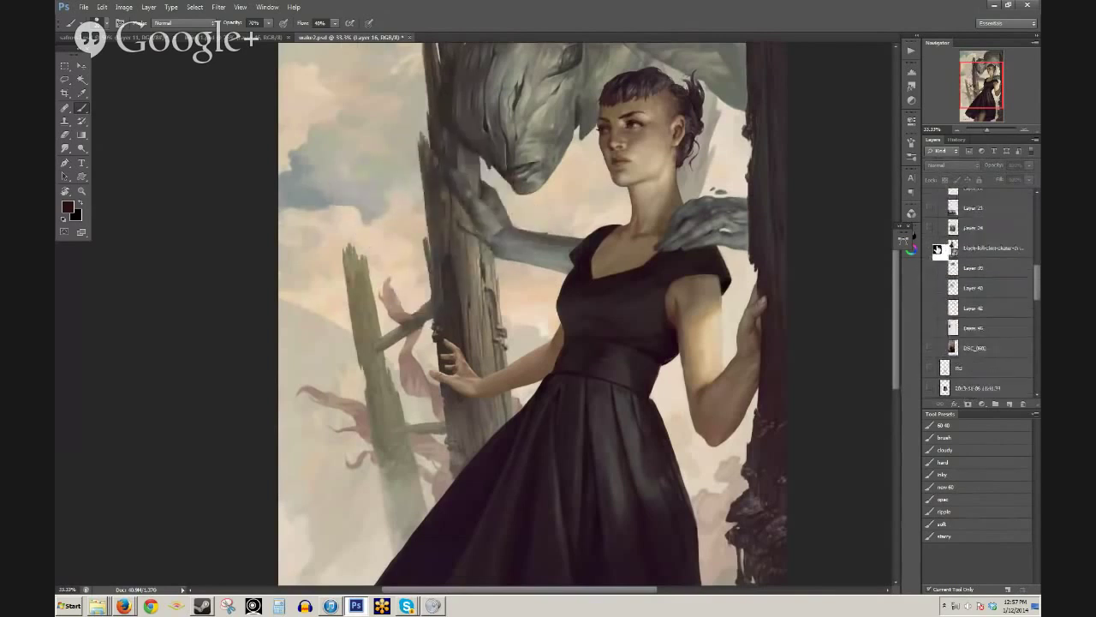
left_click(931, 244)
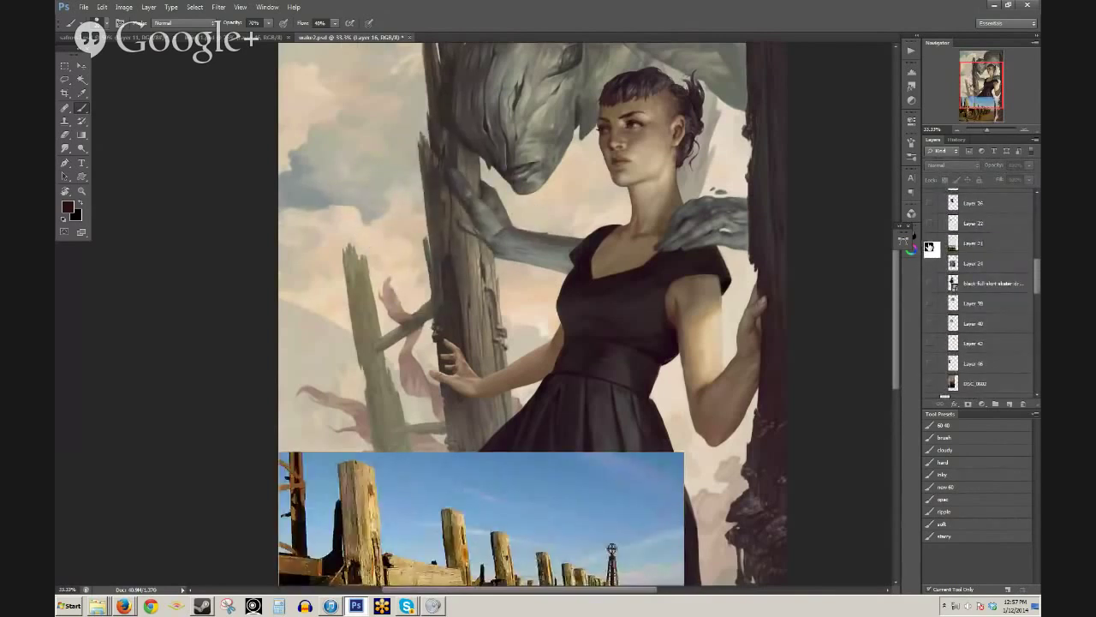
left_click(931, 243)
left_click(931, 228)
left_click(931, 228)
- Turn the photos of the seated woman and the woman in the black off-shoulder outfit on and off
left_click(932, 216)
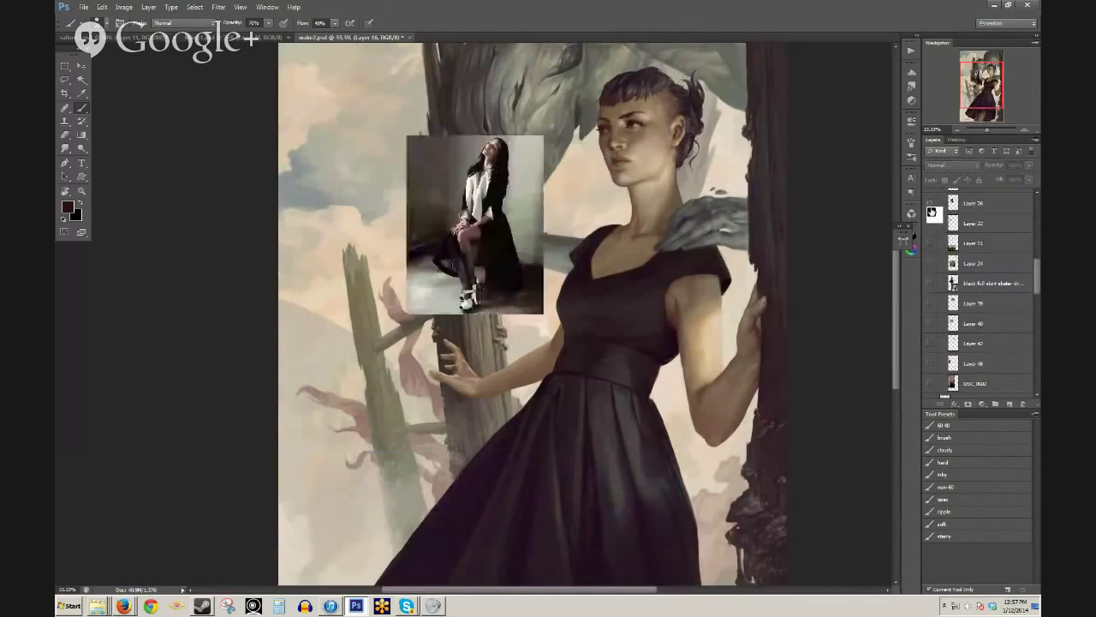
left_click(932, 215)
scroll(933, 222, "up", 2)
left_click(927, 210)
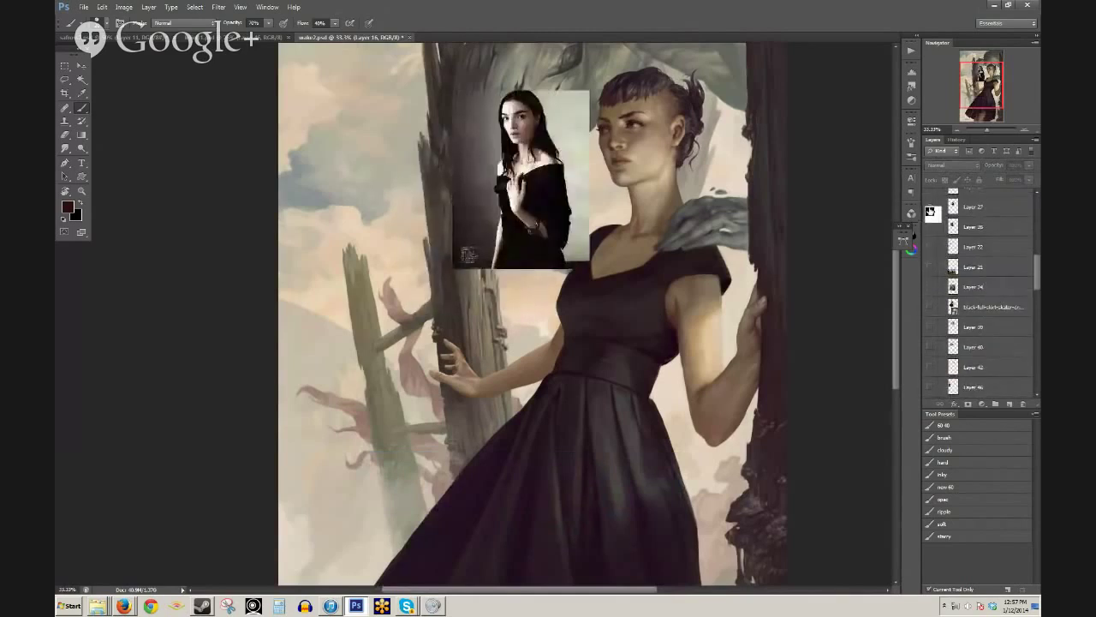
left_click(927, 209)
- Check the next reference layers above Layer 27 in Group 1 by turning their visibility on and off
scroll(927, 232, "up", 2)
scroll(928, 236, "up", 3)
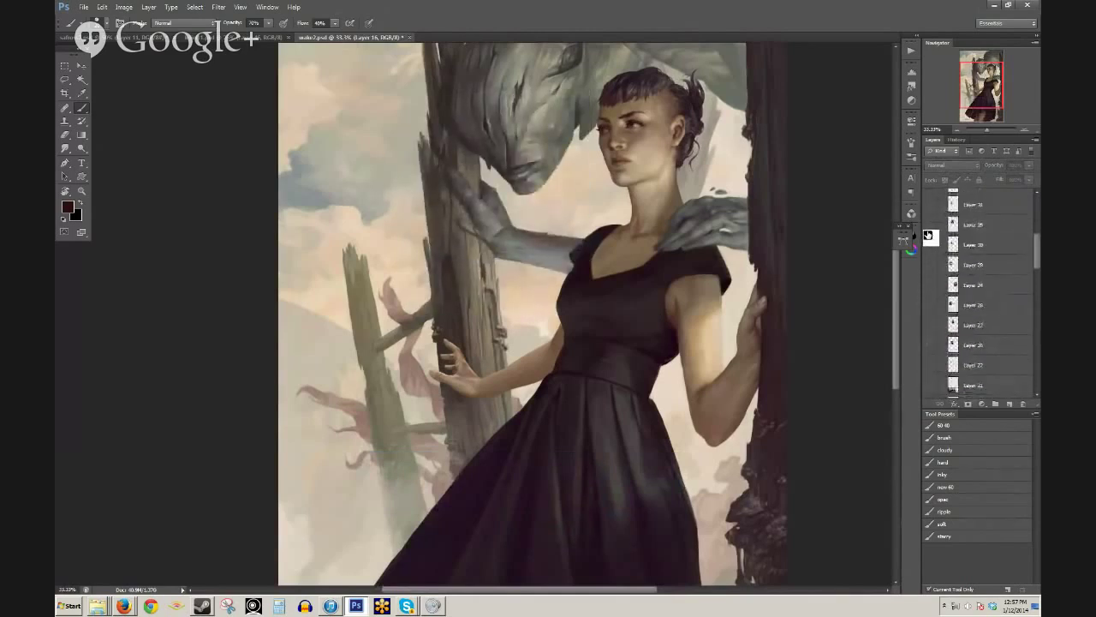
left_click(926, 234)
left_click(926, 232)
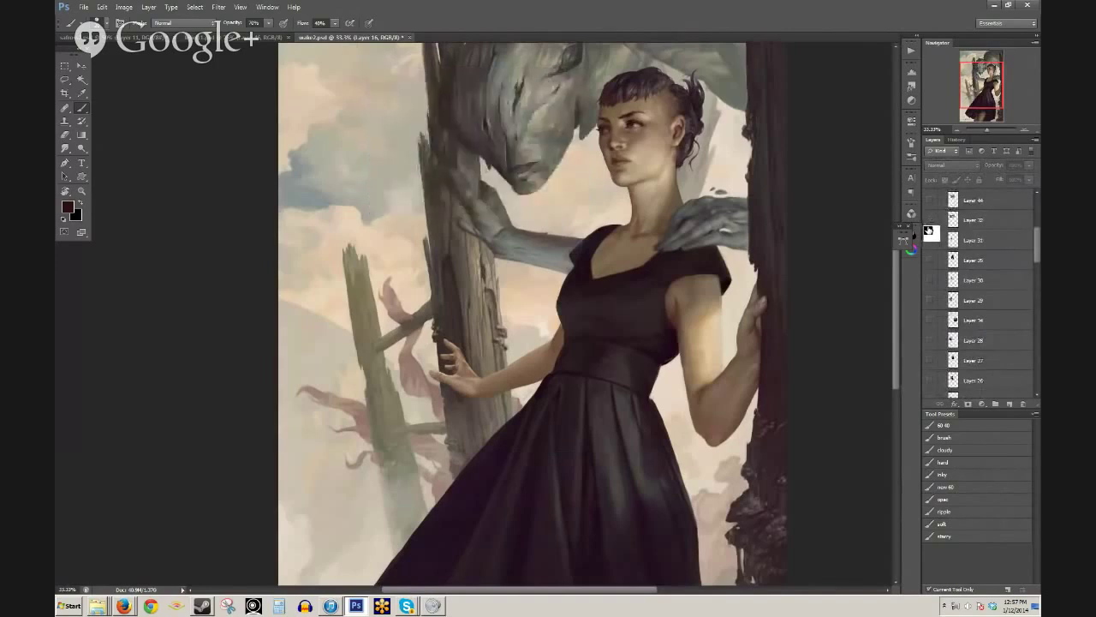
scroll(928, 233, "up", 1)
left_click(929, 232)
left_click(928, 231)
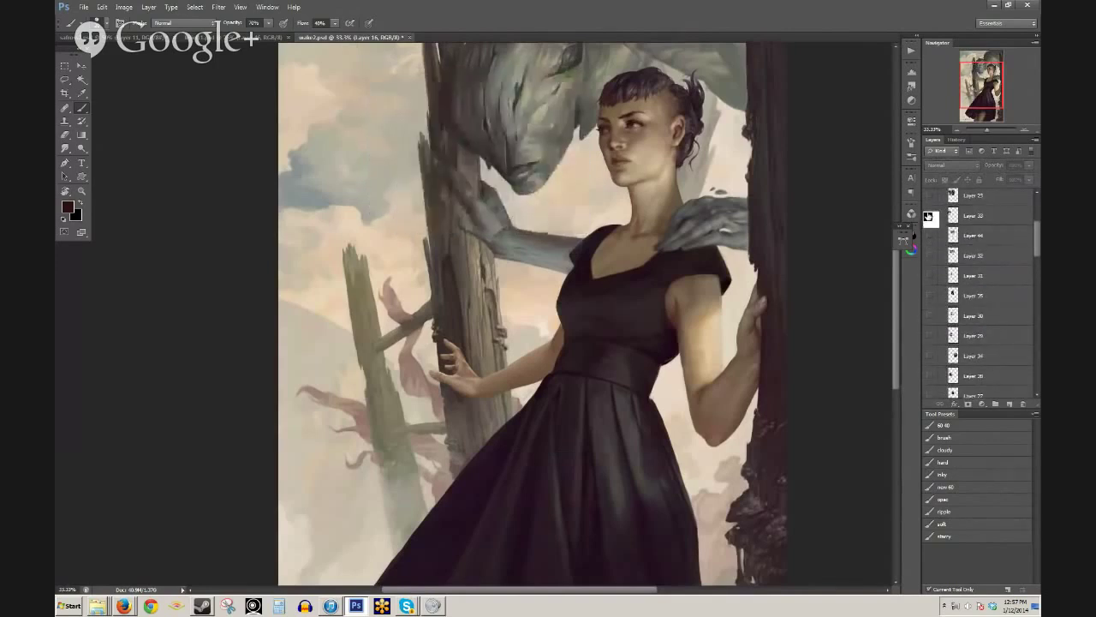
- Turn Layer 33 and the references above it on and off, and show the knight painting in Layer 16
left_click(928, 216)
left_click(928, 216)
scroll(930, 240, "up", 2)
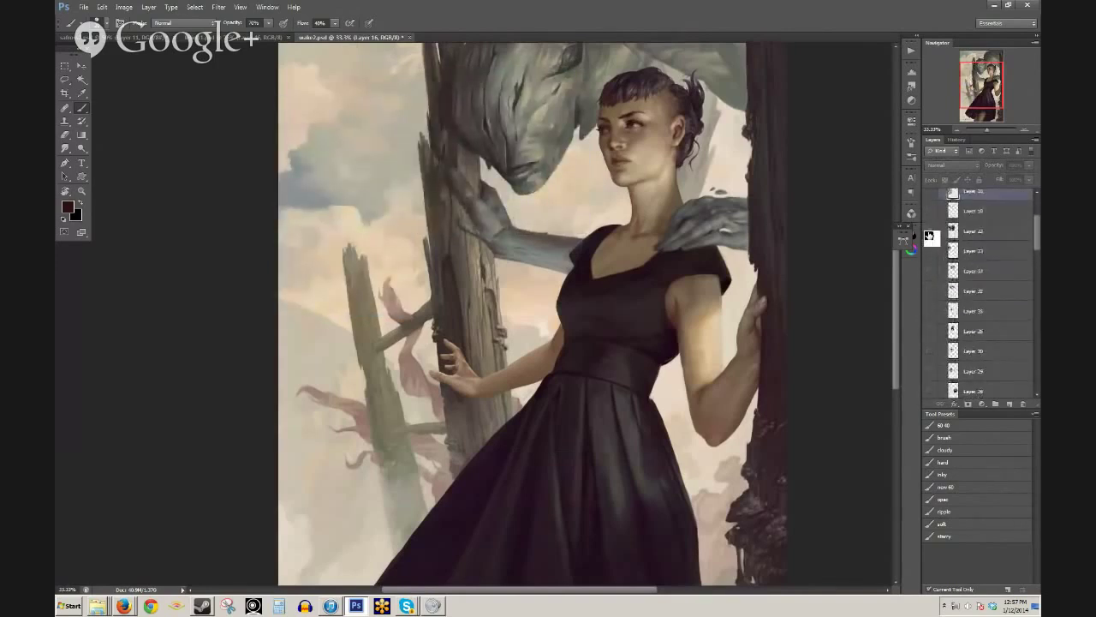
left_click(929, 248)
left_click(929, 249)
scroll(929, 249, "up", 1)
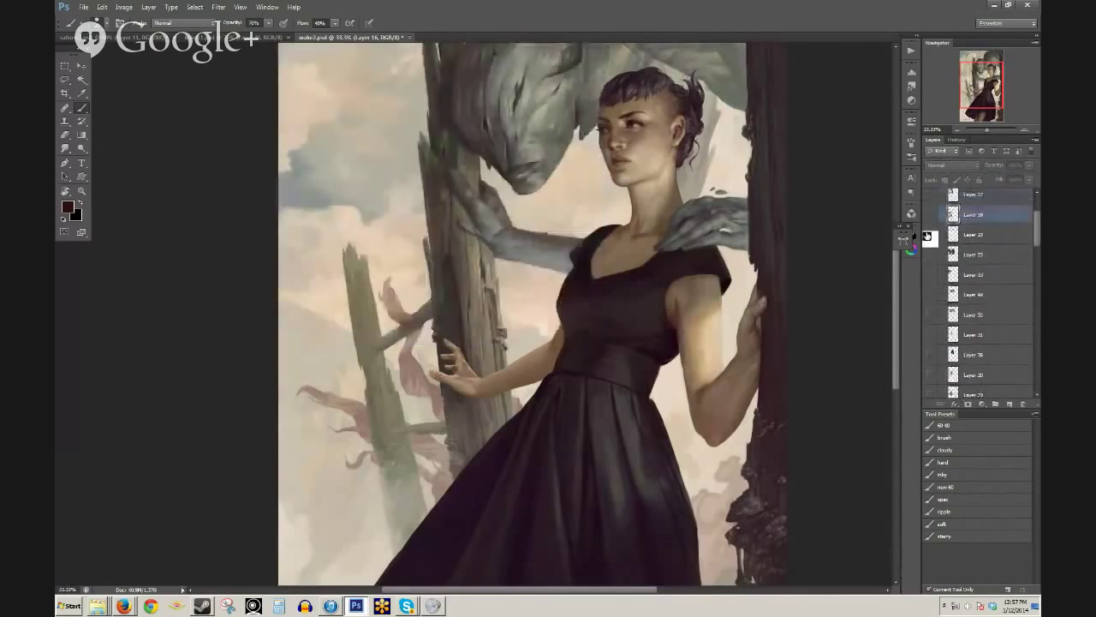
left_click(928, 235)
left_click(928, 233)
left_click(928, 216)
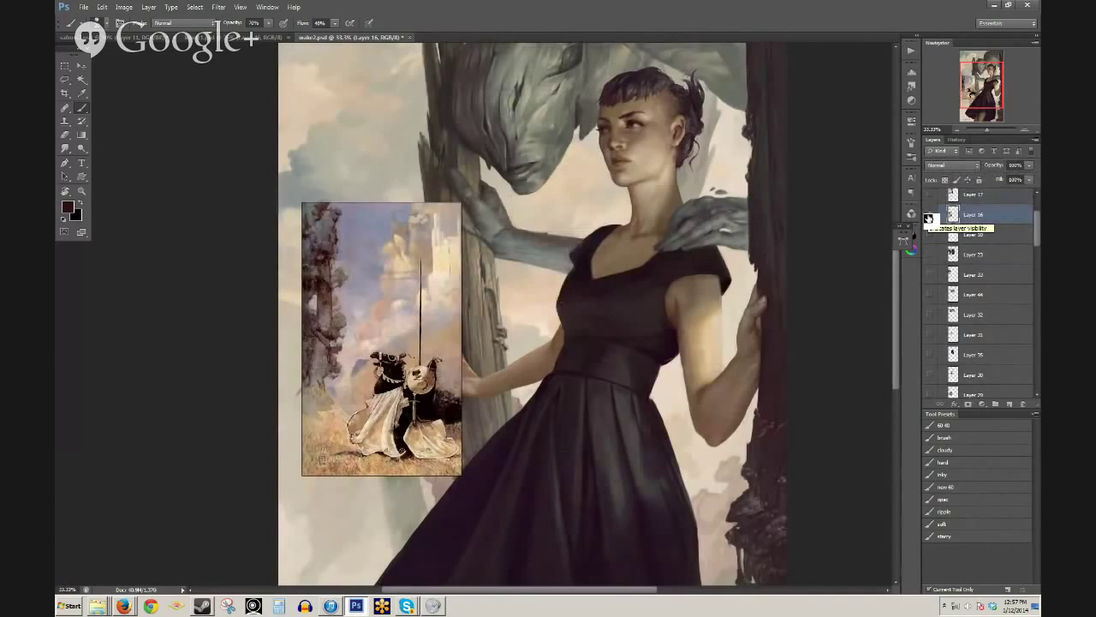
- Hide the knight painting in Layer 16 and show the Layer 17 painting of the woman with the outstretched arm
left_click(929, 219)
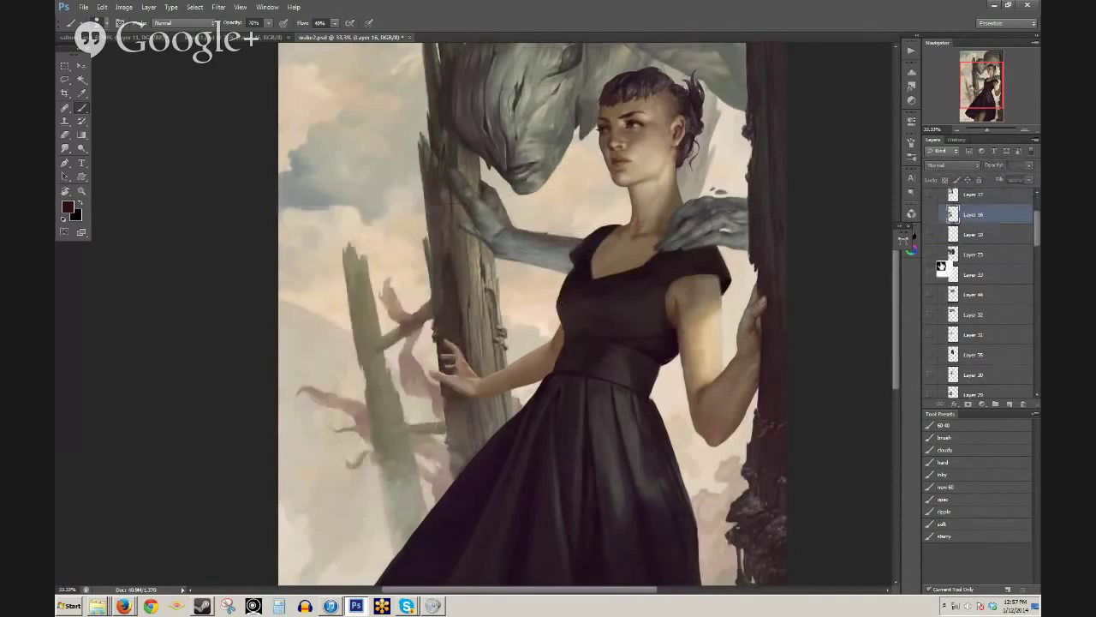
scroll(929, 224, "up", 2)
left_click(930, 233)
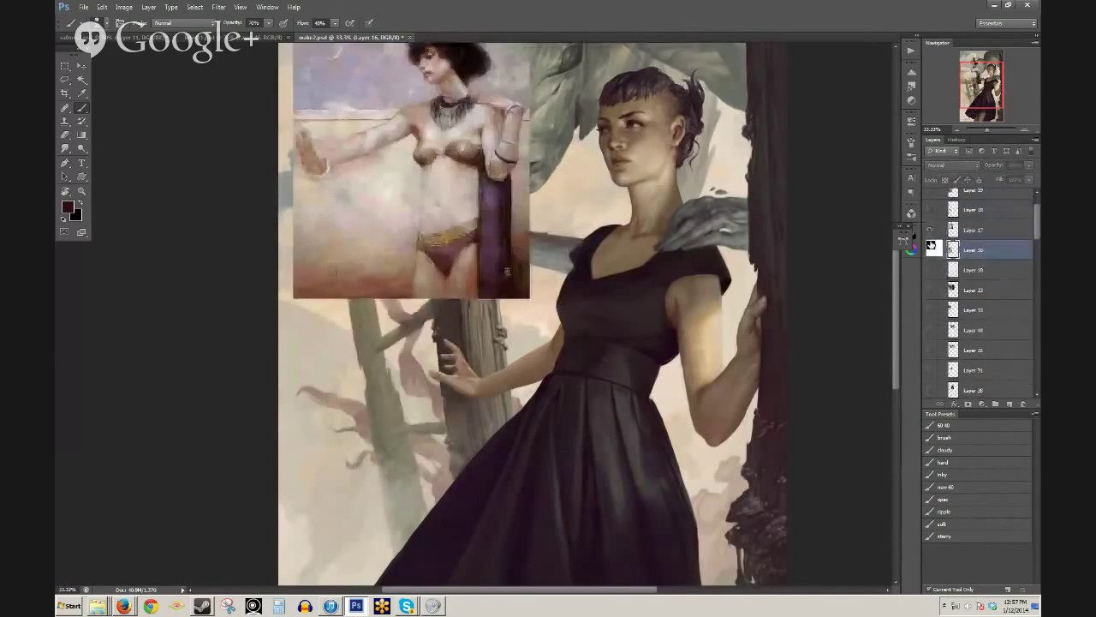
scroll(942, 257, "up", 1)
mouse_move(956, 276)
left_mouse_down()
mouse_move(970, 259)
mouse_move(951, 264)
left_mouse_up()
scroll(971, 259, "up", 1)
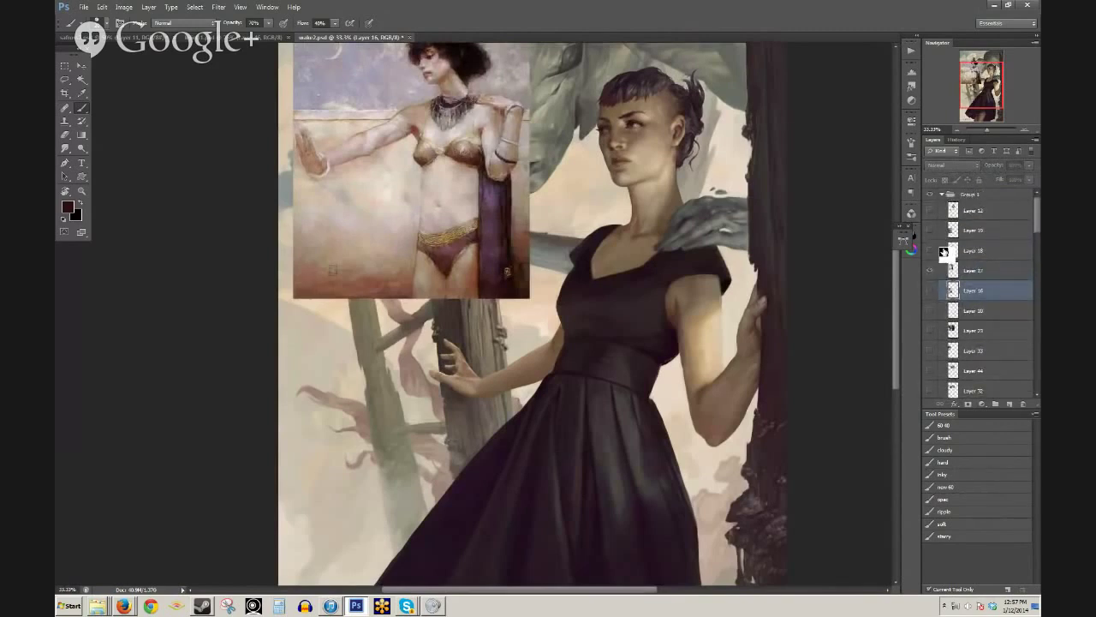
left_click_drag(938, 252, 931, 272)
left_click(539, 215, "alt")
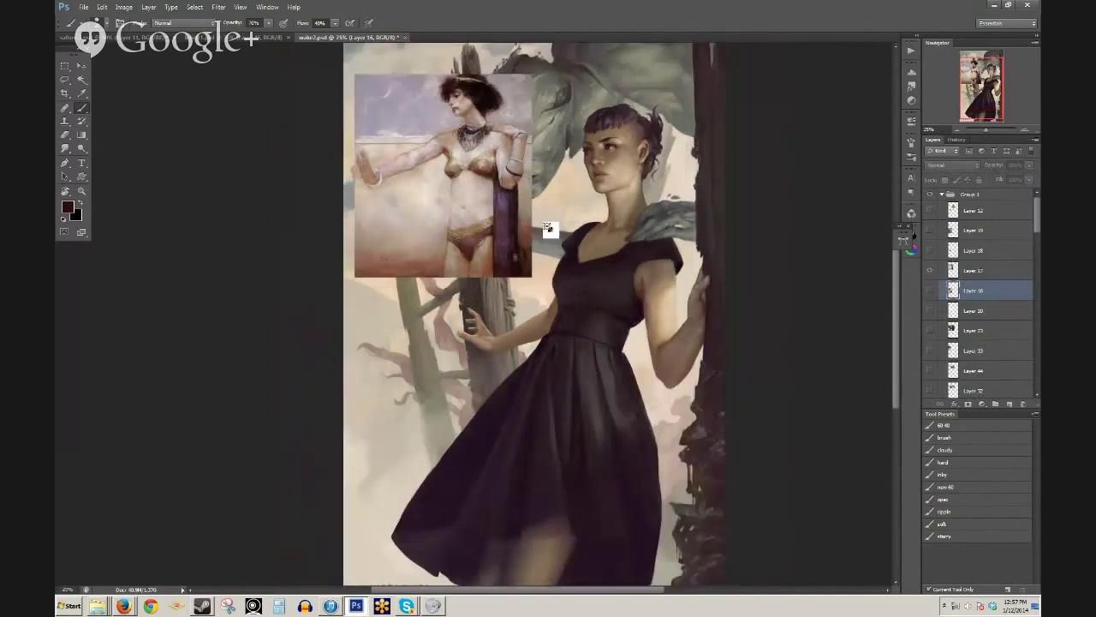
- Show the small painting in Layer 18 and the crouching figure in Layer 19 one by one, and collapse Group 1
left_click(929, 270)
left_click(929, 254)
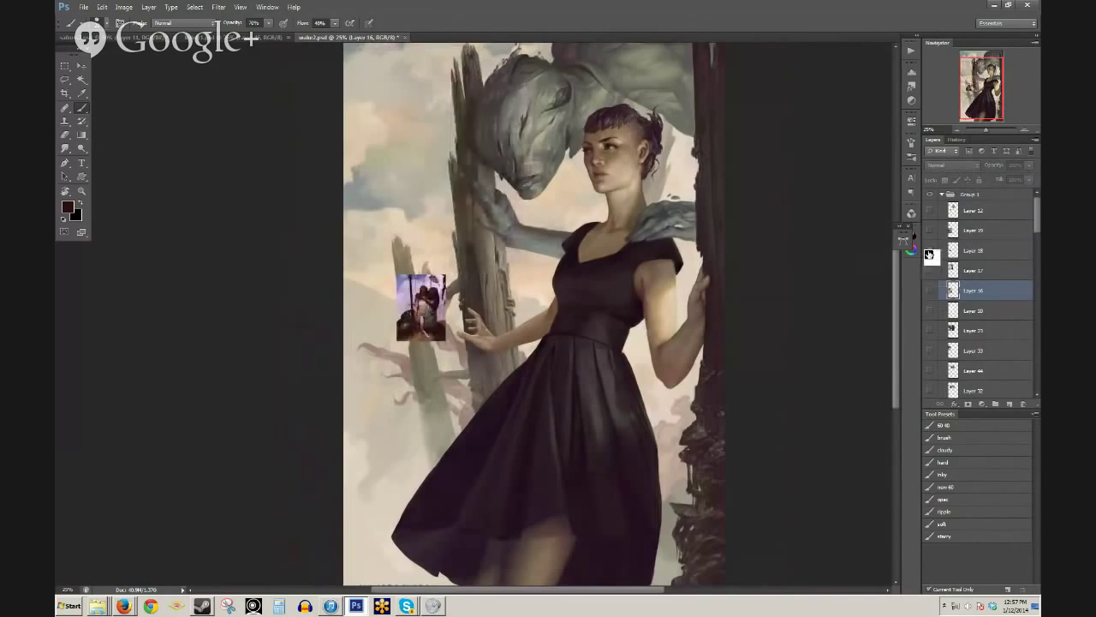
left_click_drag(929, 254, 929, 236)
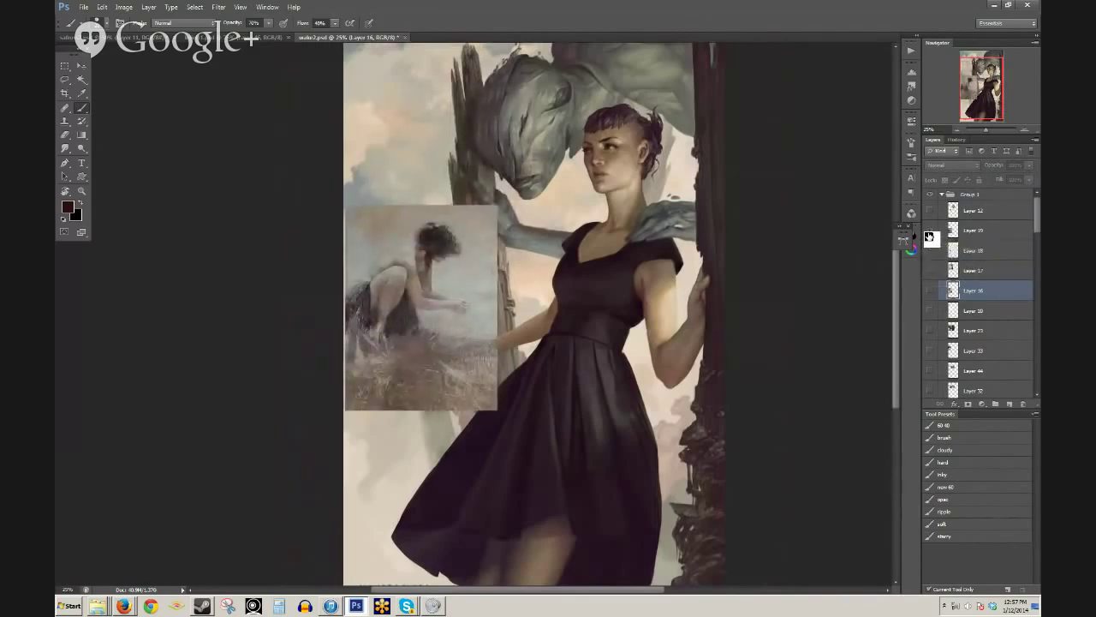
left_click(929, 236)
left_click(943, 195)
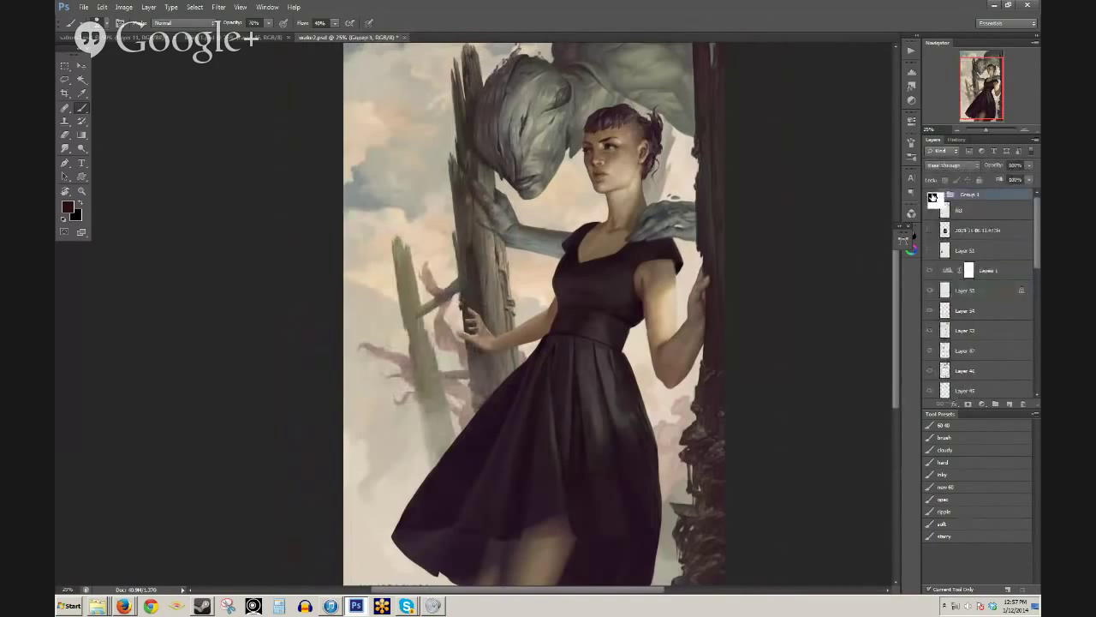
left_click(931, 195)
- Hide the paint layers from Levels 1 down through Layer 15 to reveal an earlier stage of the painting
scroll(935, 235, "down", 3)
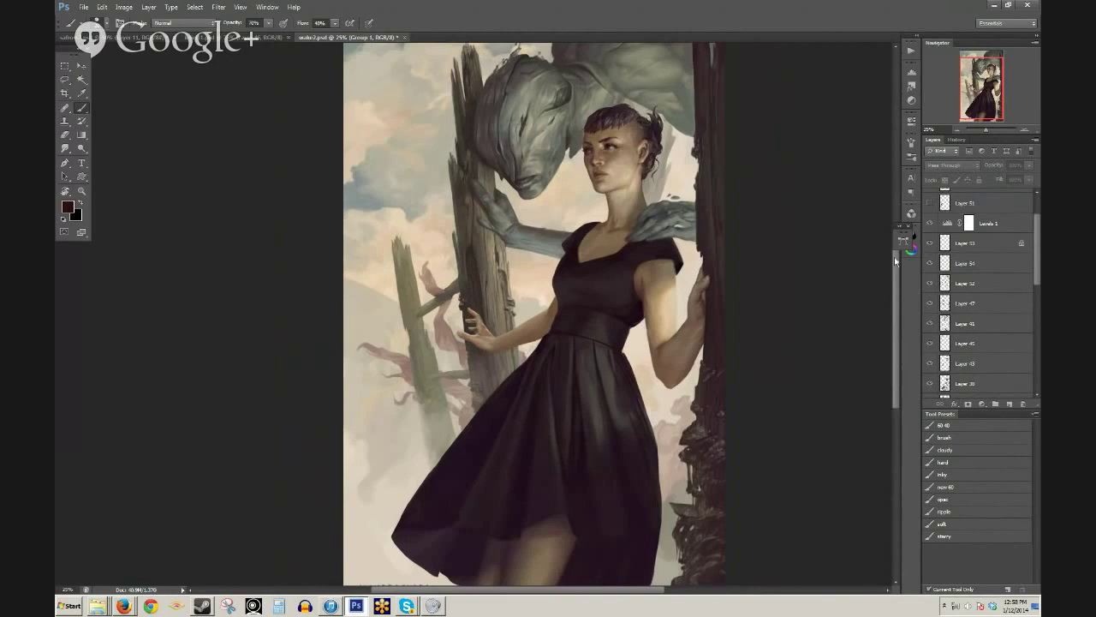
left_click_drag(931, 226, 932, 391)
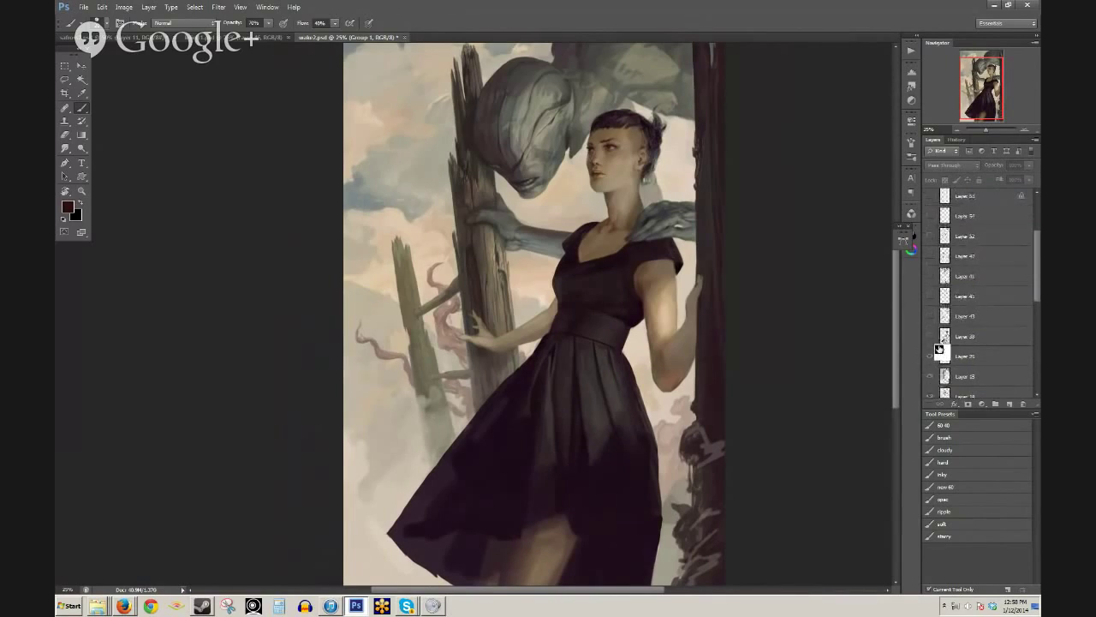
left_click(929, 357)
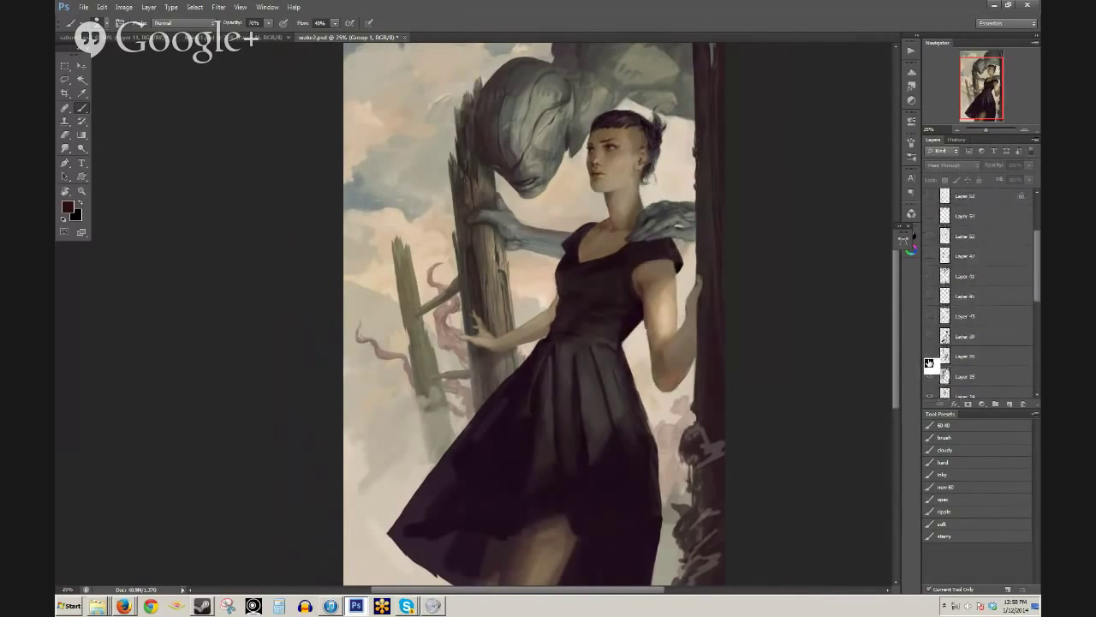
left_click(930, 377)
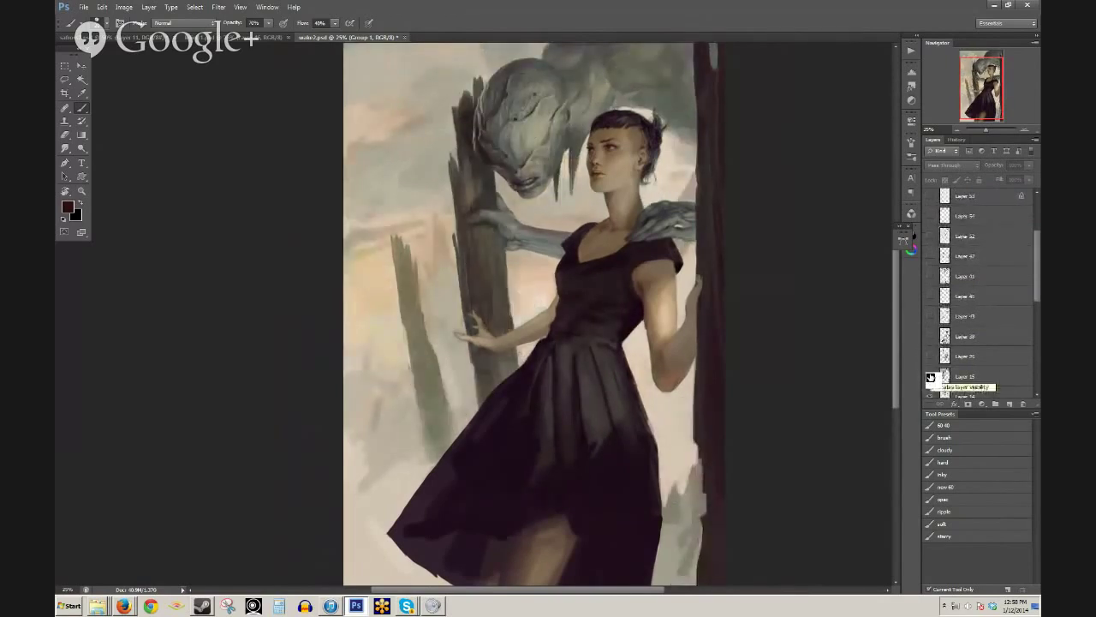
key("alt+space")
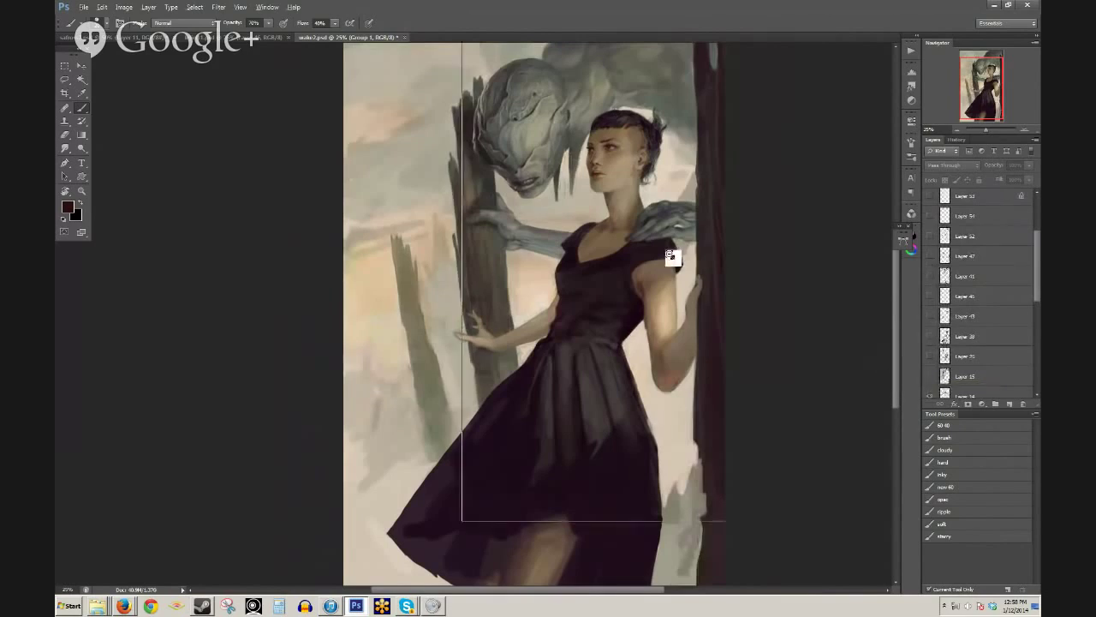
left_click(671, 255, "alt")
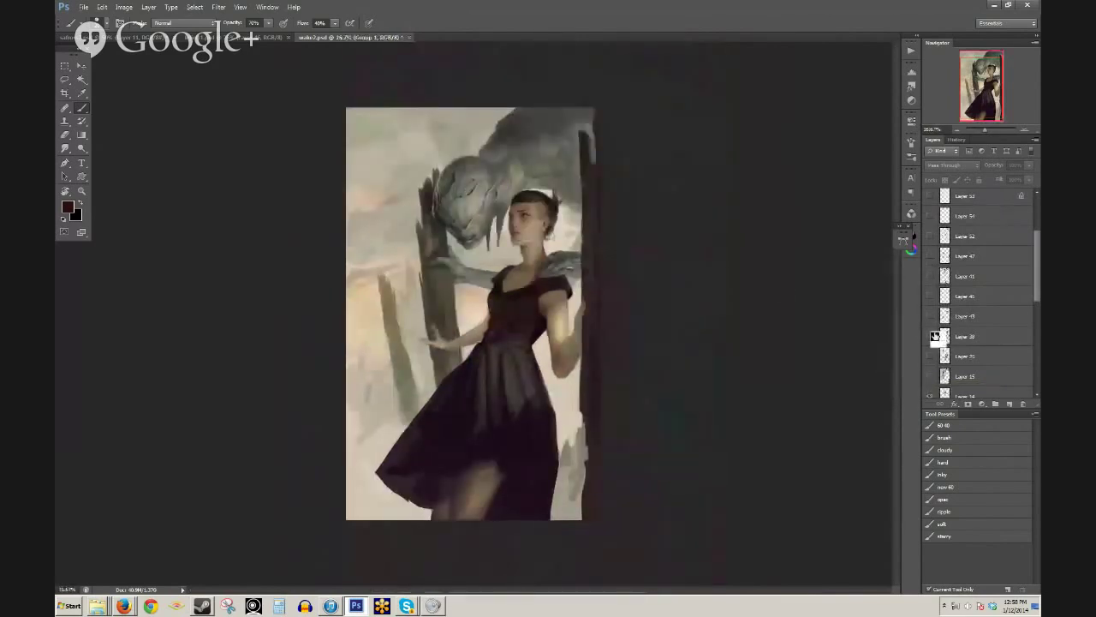
- Hide Layers 14, 13 and 11 one by one, and turn Layers 11 and 13 back on to compare the stages
scroll(985, 333, "down", 2)
scroll(985, 332, "down", 1)
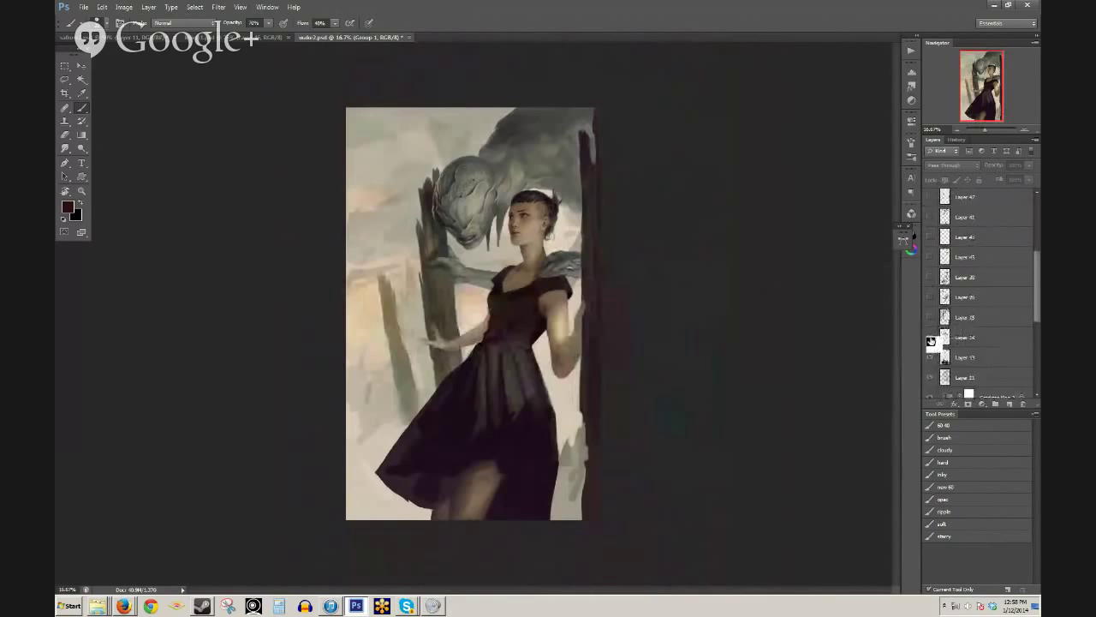
left_click(931, 342)
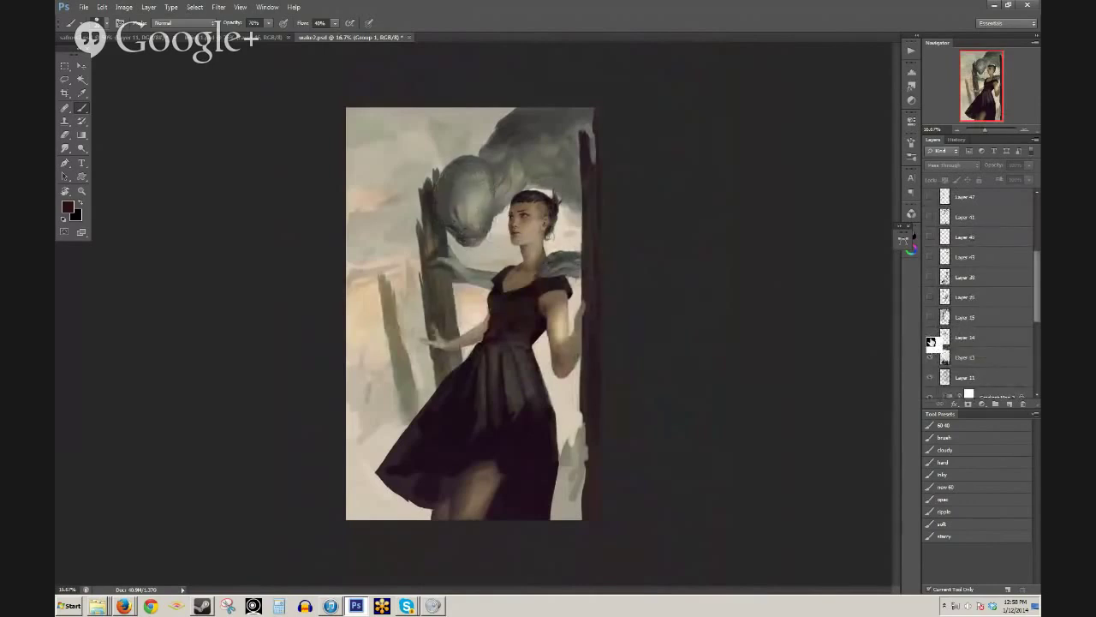
left_click(930, 361)
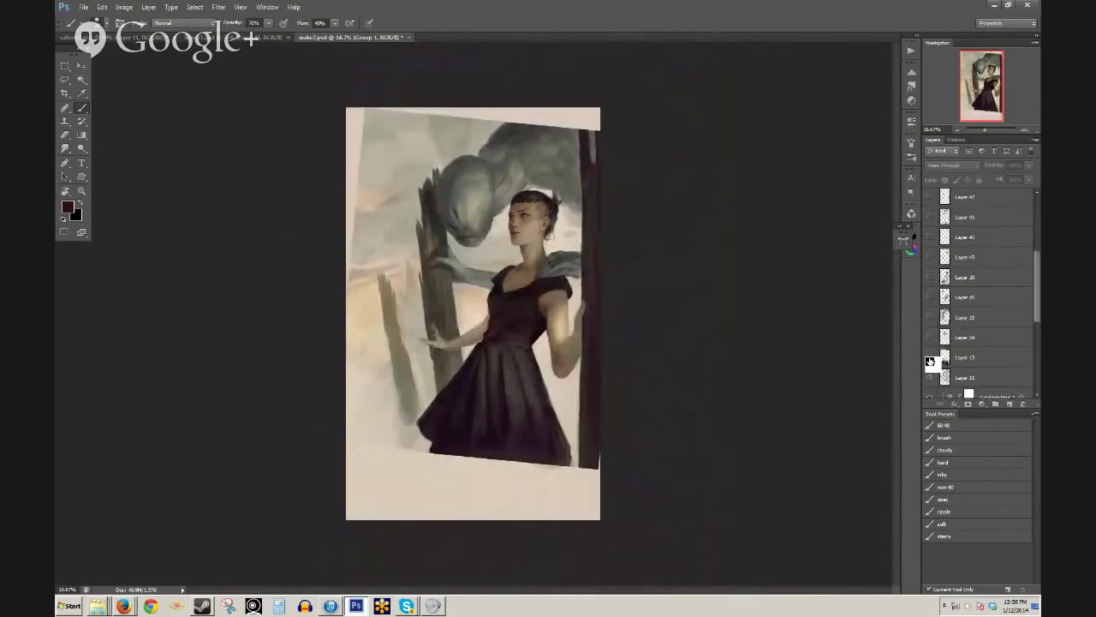
left_click(930, 376)
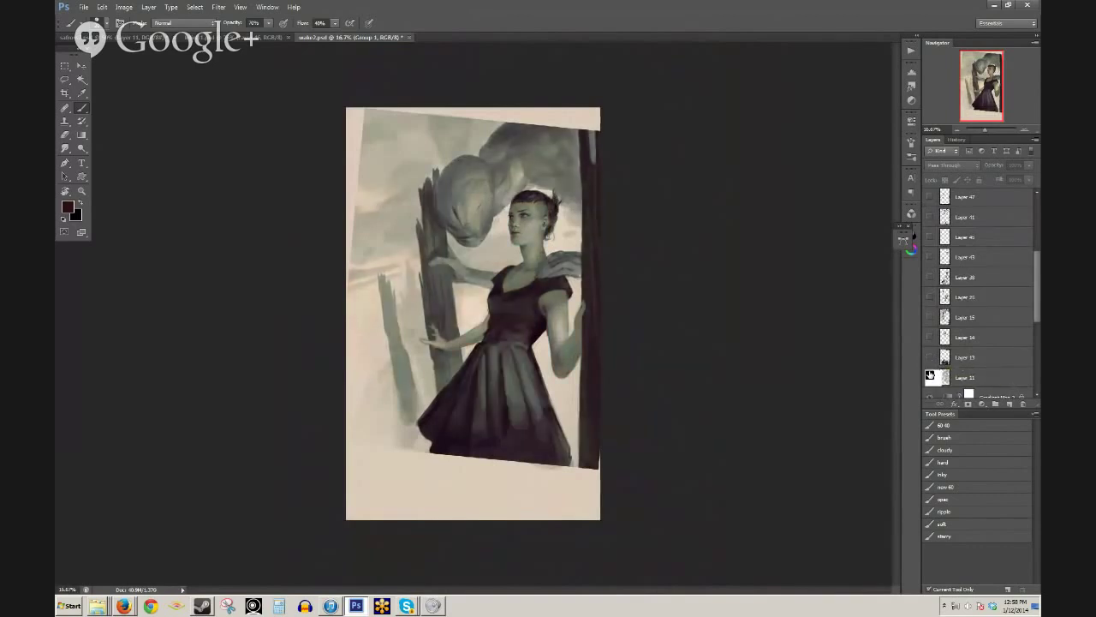
left_click(931, 376)
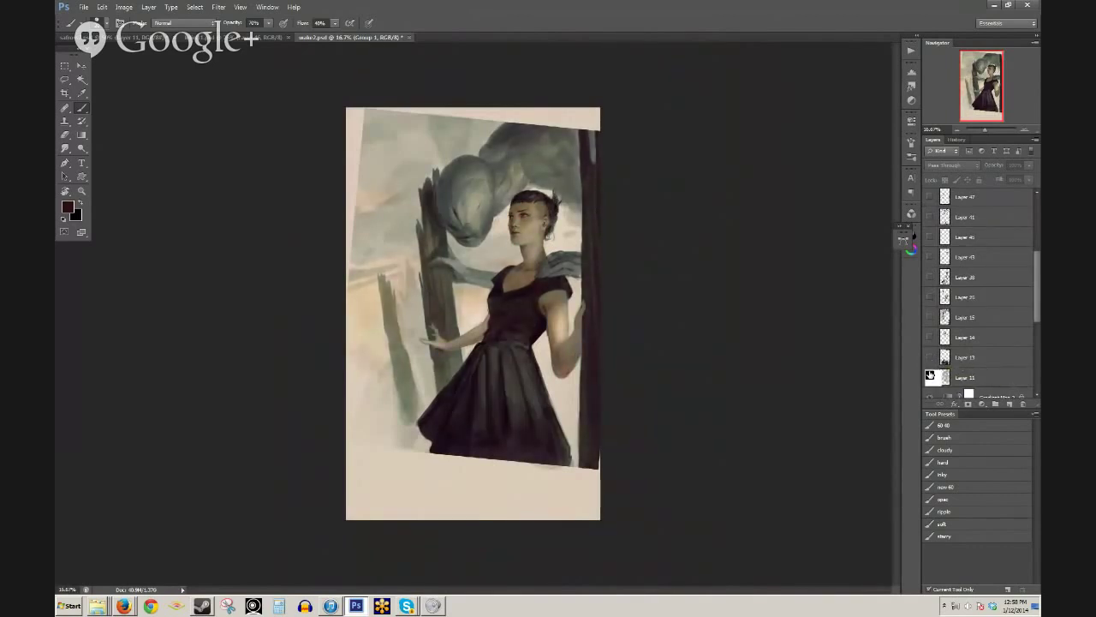
left_click(931, 361)
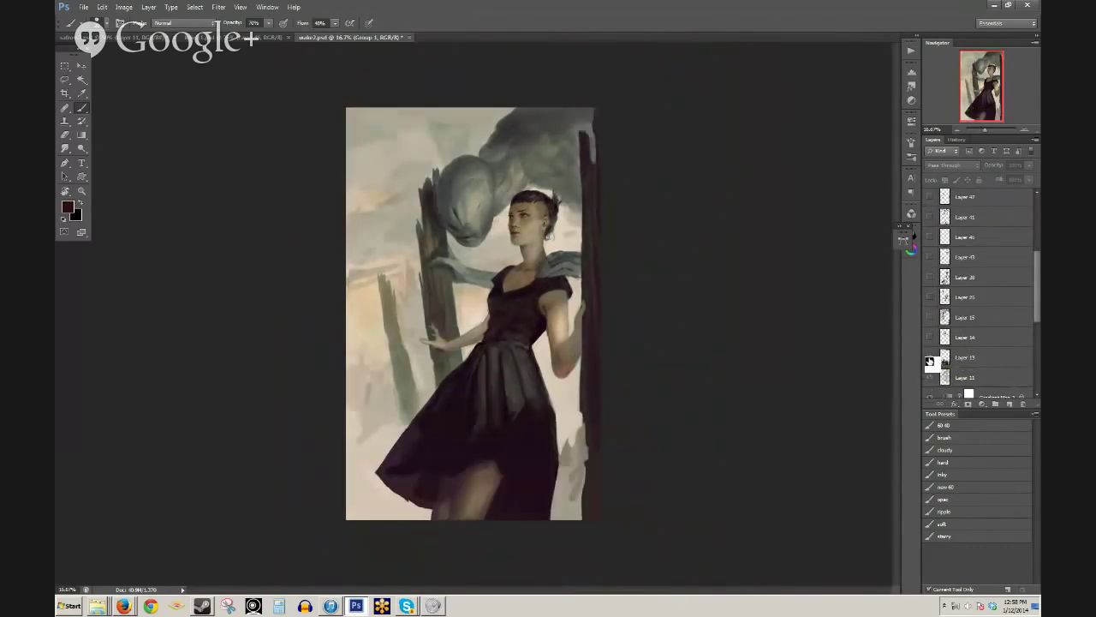
left_click(930, 361)
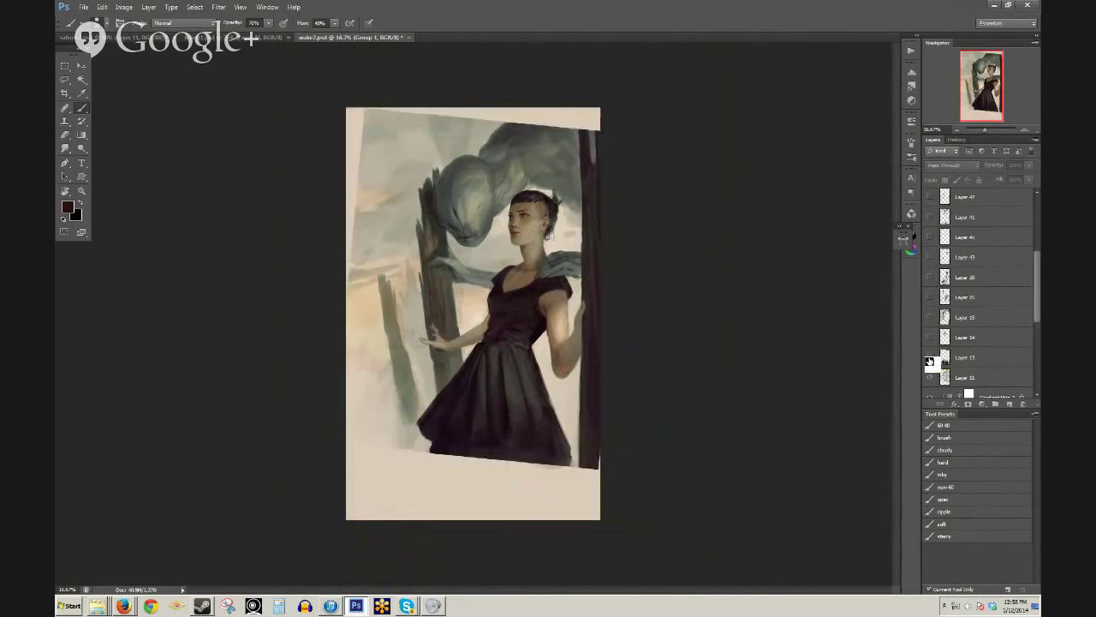
- Check the gradient maps and base layers in the stack, and turn Layer 13 on and off repeatedly to compare the canvas extension
scroll(931, 361, "down", 8)
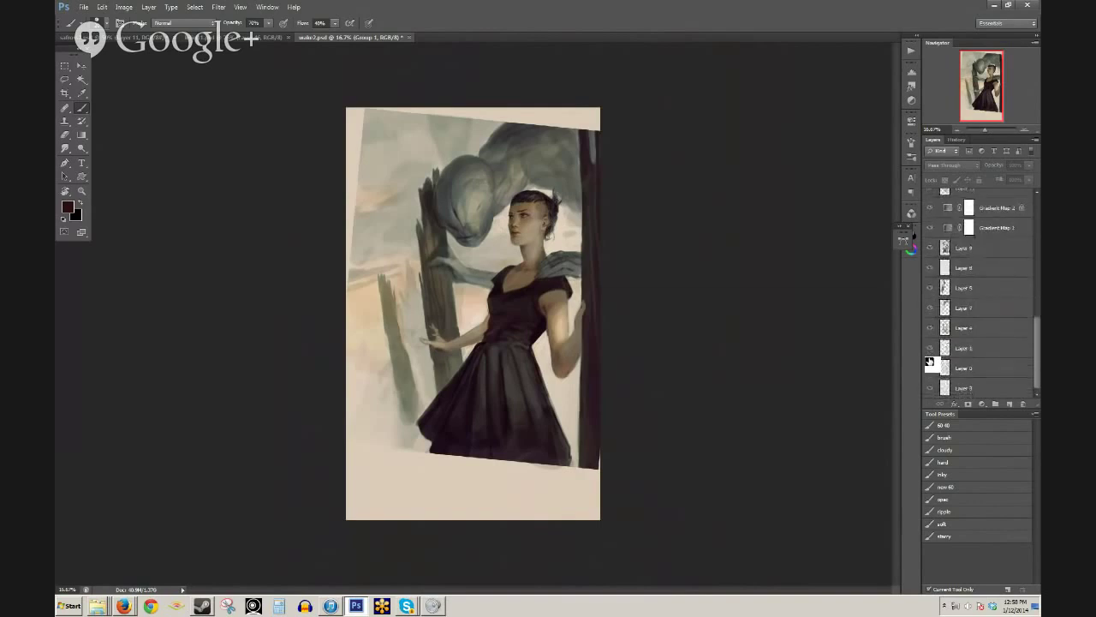
scroll(931, 361, "up", 7)
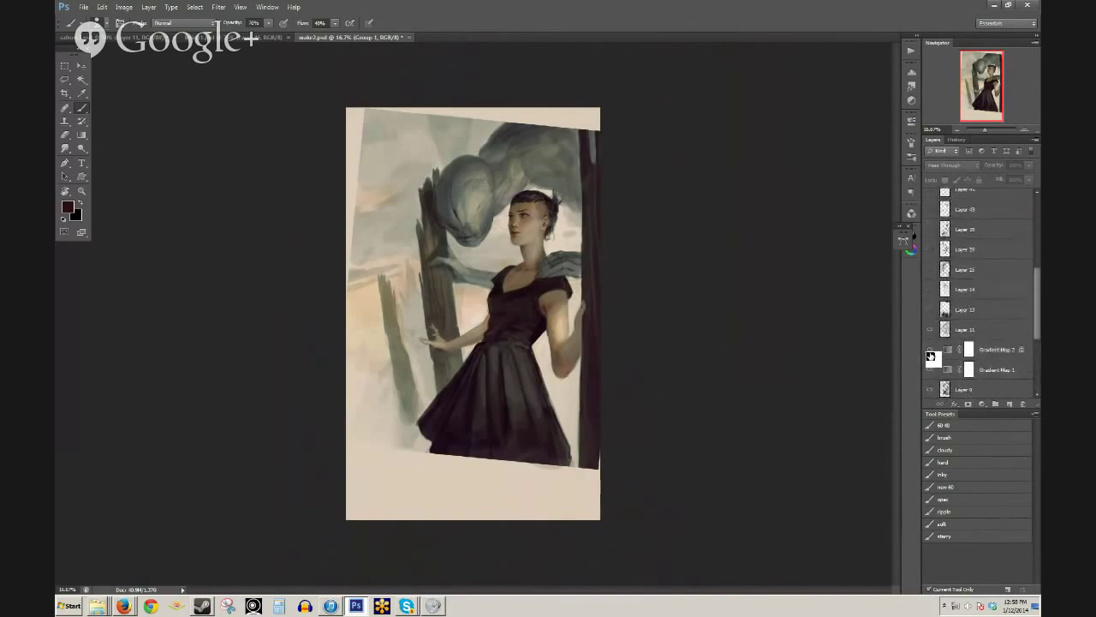
scroll(931, 357, "up", 1)
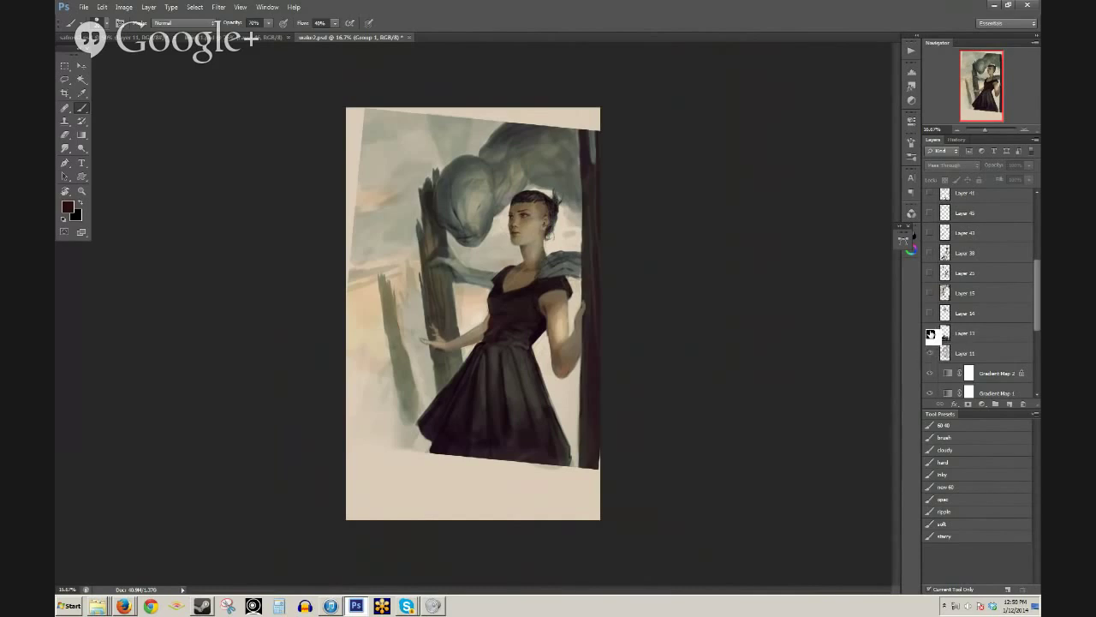
left_click(930, 333)
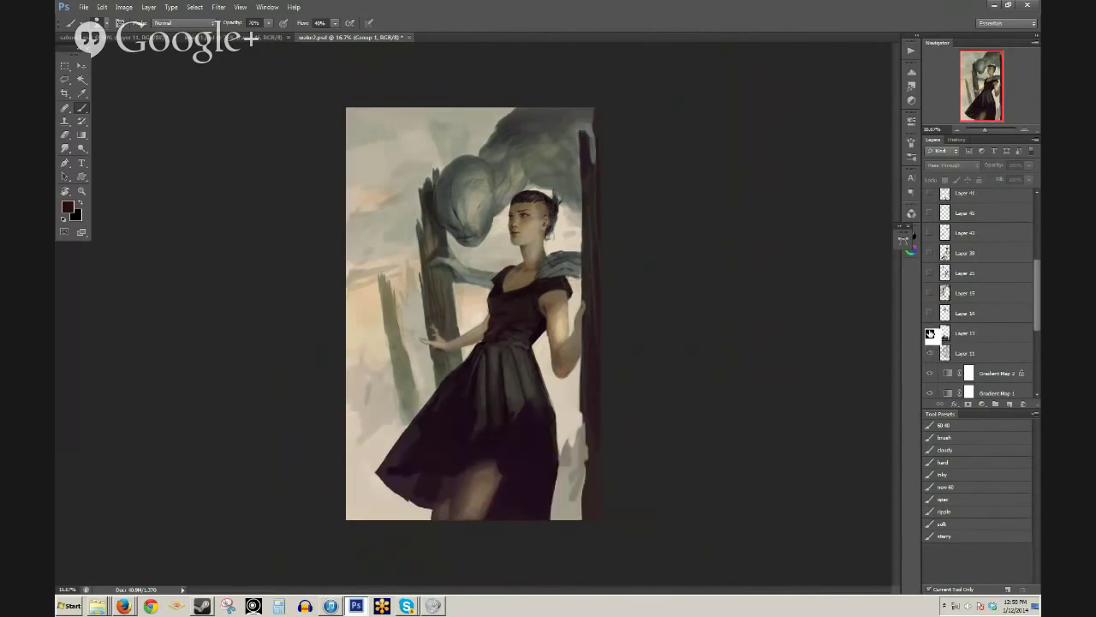
left_click(930, 333)
left_click(930, 333)
left_click(930, 334)
left_click(930, 333)
left_click(930, 334)
left_click(930, 334)
left_click(930, 336)
left_click(930, 336)
- Turn Layer 14 on and off to compare the detailing of the creature's head, leaving it visible
left_click(929, 314)
left_click(927, 313)
left_click(928, 313)
left_click(927, 314)
left_click(927, 313)
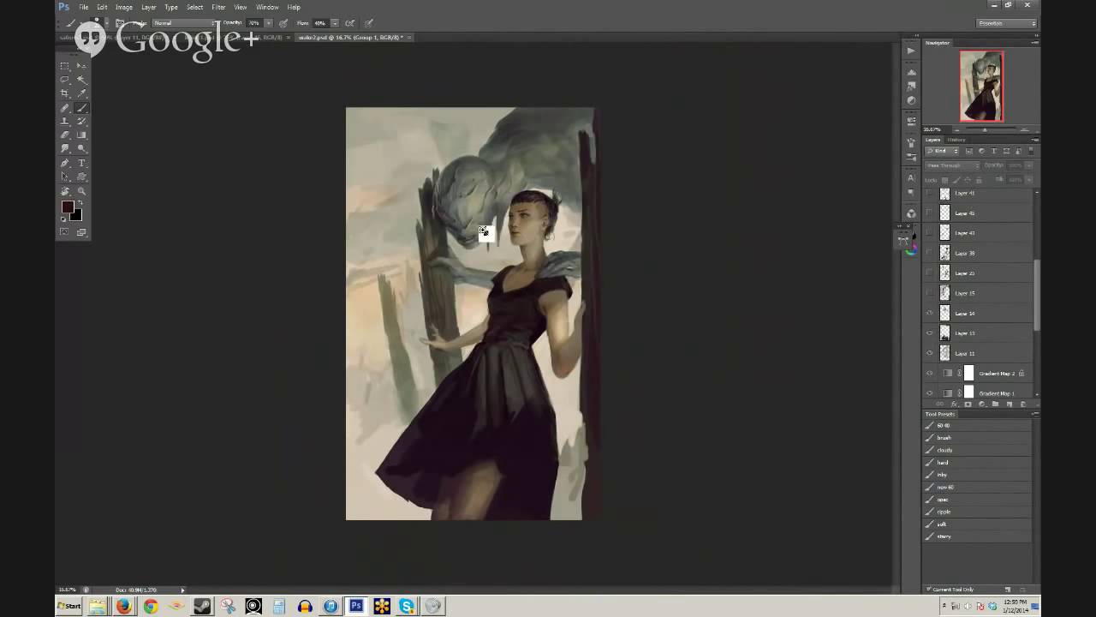
- Turn Layer 15 on and off to compare the reworked creature, sky and posts, leaving it visible
left_click(493, 238, "ctrl")
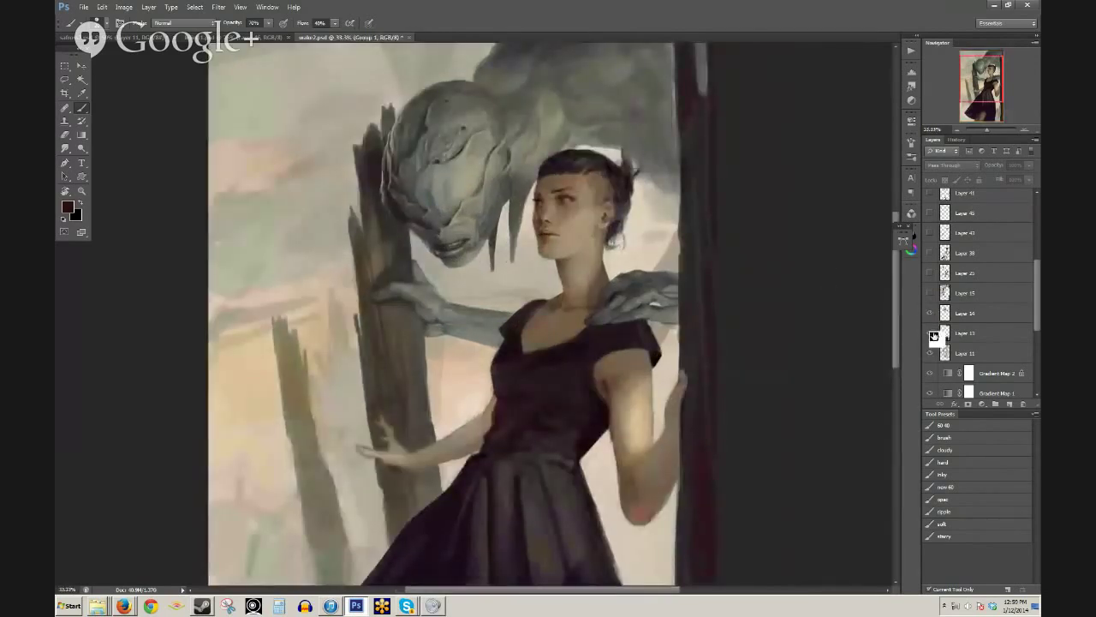
left_click(928, 293)
left_click(929, 293)
left_click(932, 296)
left_click(932, 297)
left_click(932, 298)
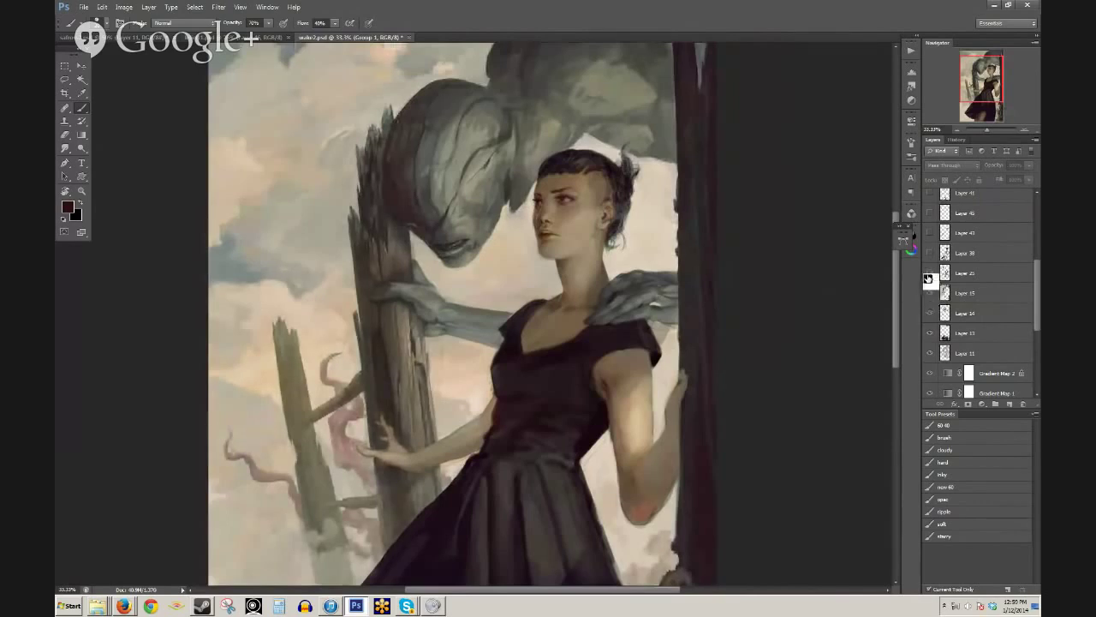
- Turn the layer directly above Layer 15 on and off to compare the dress and left post, leaving it visible
left_click(929, 274)
left_click(929, 275)
left_click(928, 275)
left_click(928, 275)
left_click(928, 275)
scroll(531, 294, "down", 1)
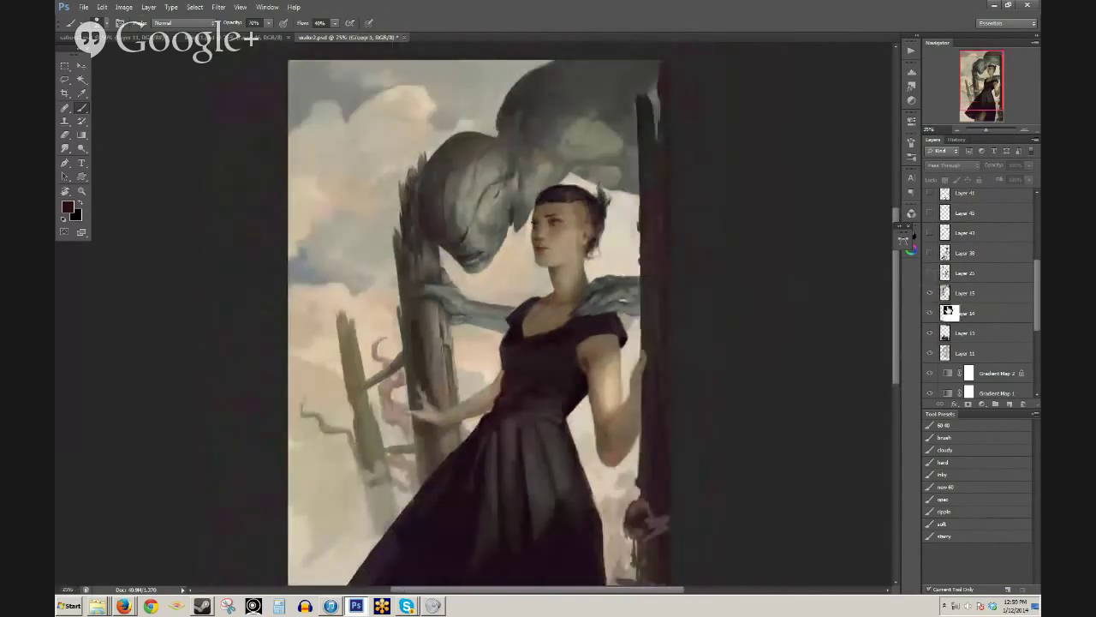
left_click(929, 272)
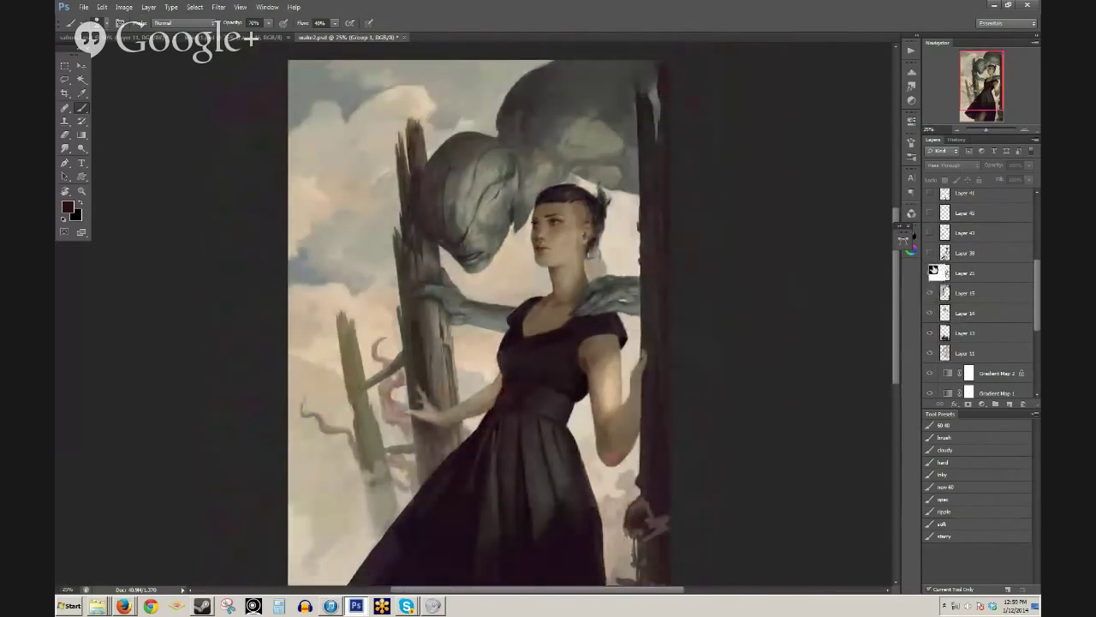
- Compare the second layer above Layer 15 by turning it on and off, and show the next two layers above it
left_click(929, 253)
left_click(928, 255)
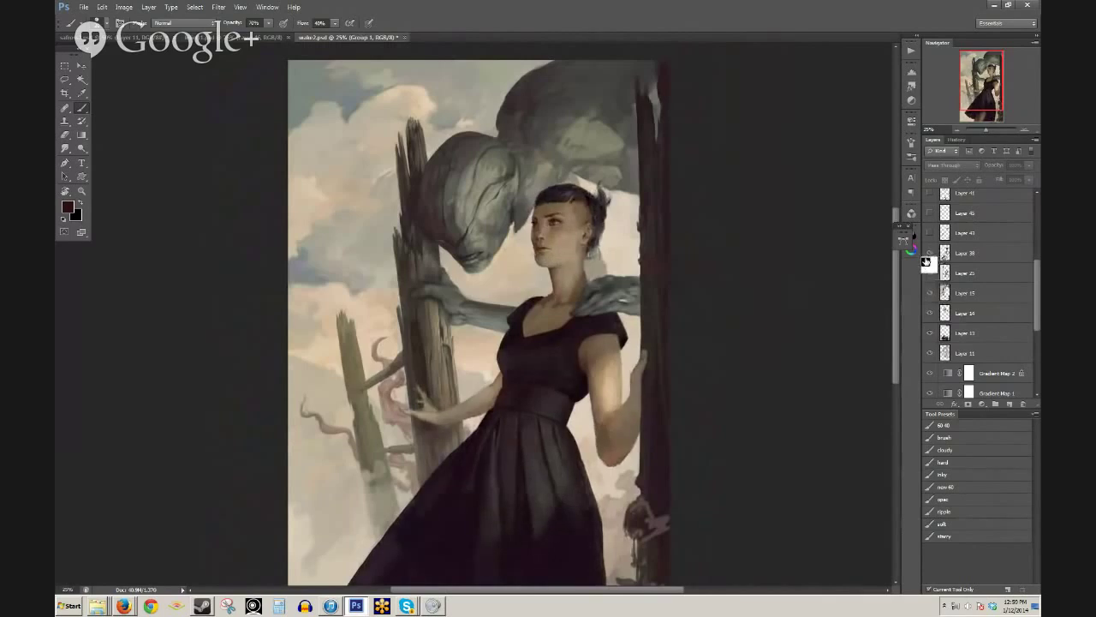
left_click(929, 255)
scroll(688, 284, "down", 1)
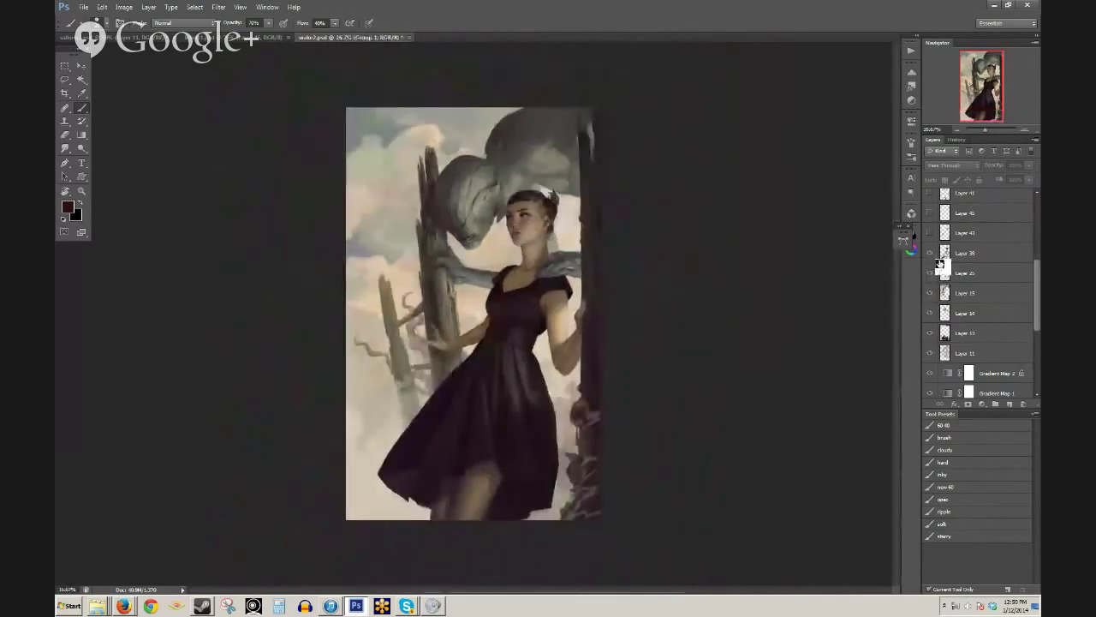
left_click(930, 233)
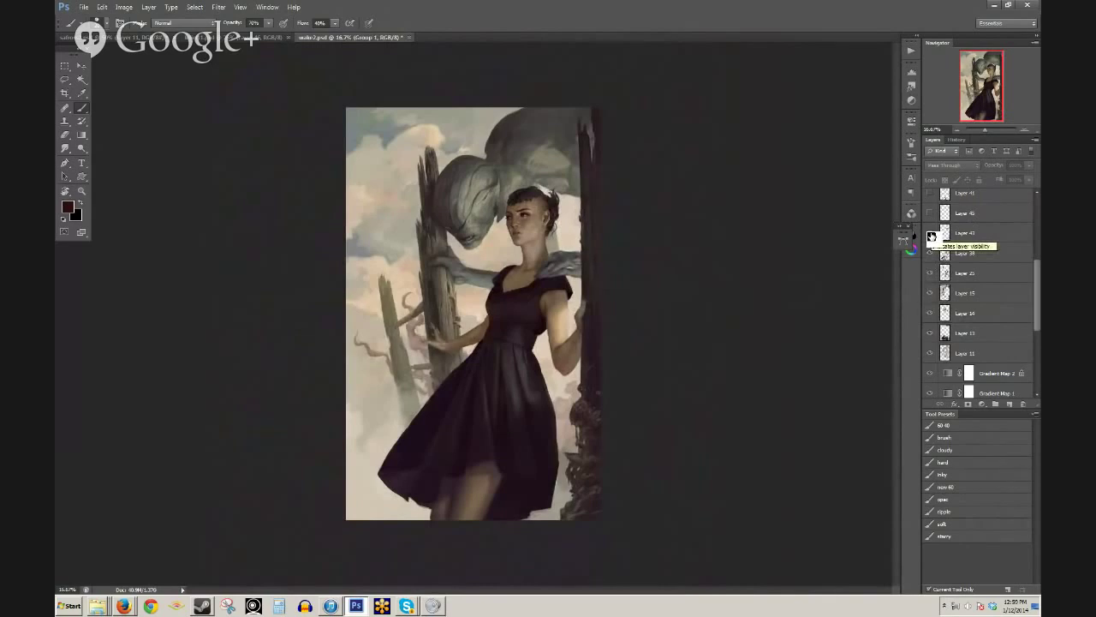
left_click(930, 213)
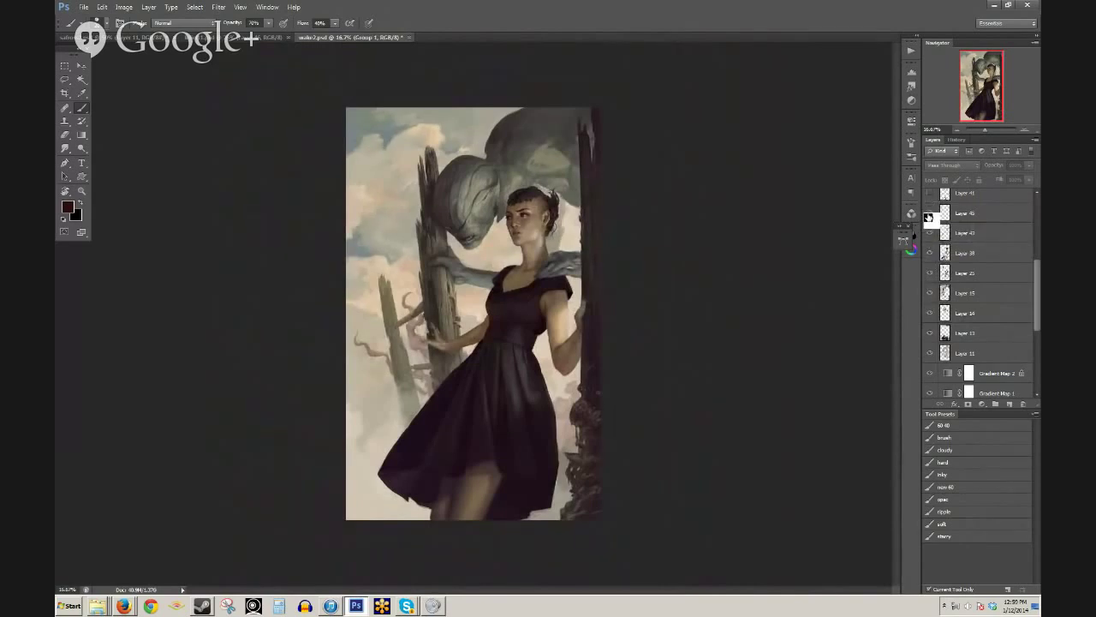
- Hide the paint layers down through Layer 11 and show Layer 11 again over the gradient-mapped base
left_click_drag(928, 233, 937, 354)
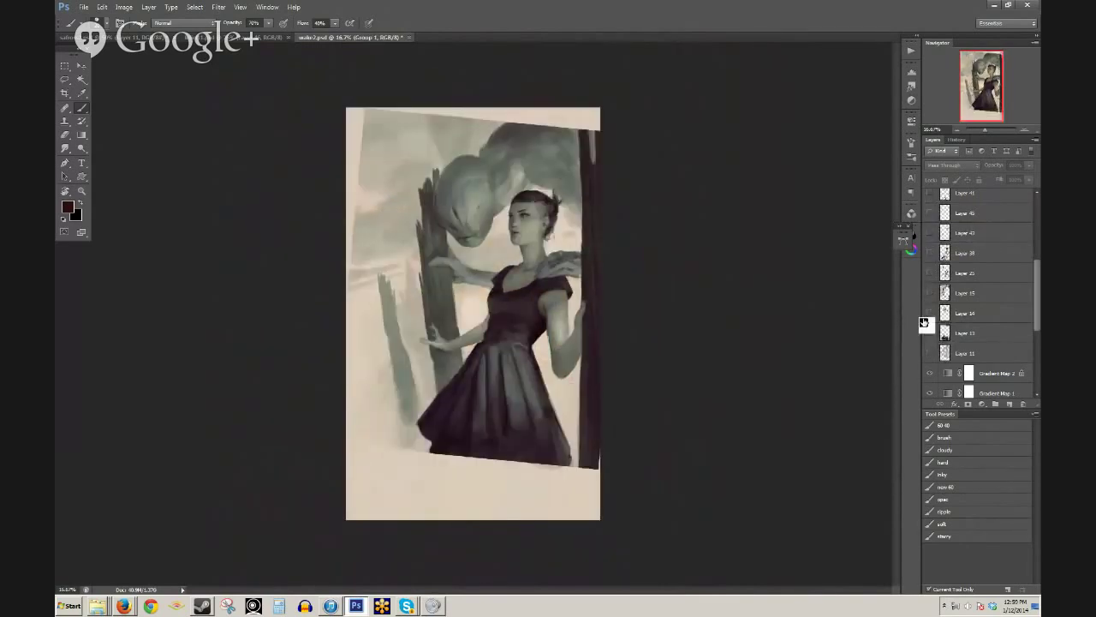
left_click(929, 356)
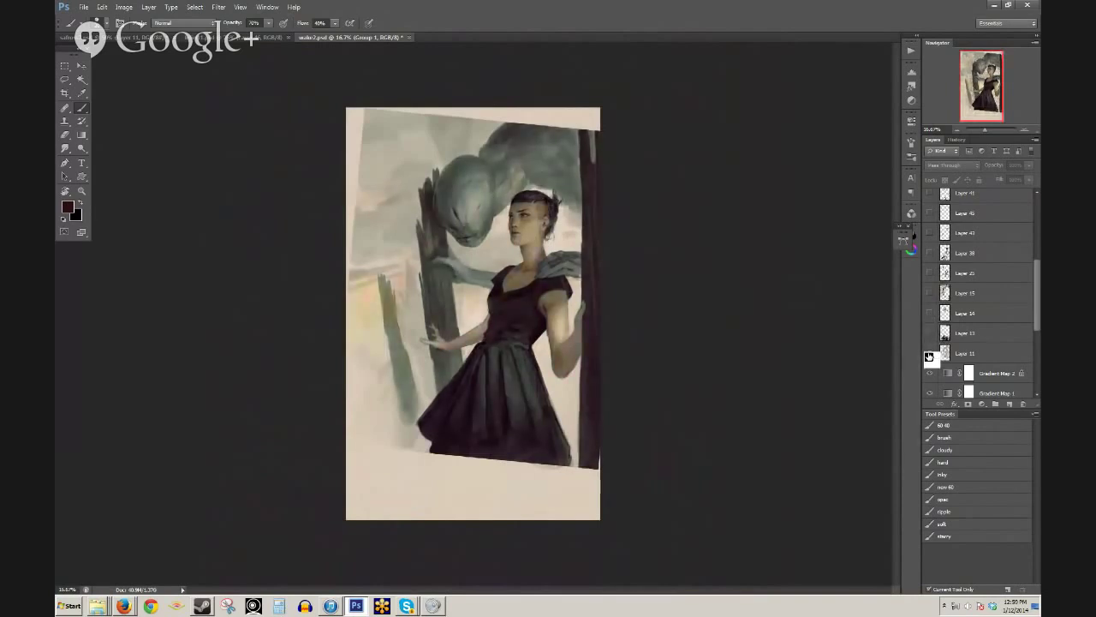
- Turn Layer 11 off and on to compare it, and show the paint layers above it up through Layer 53
left_click(929, 355)
left_click(929, 355)
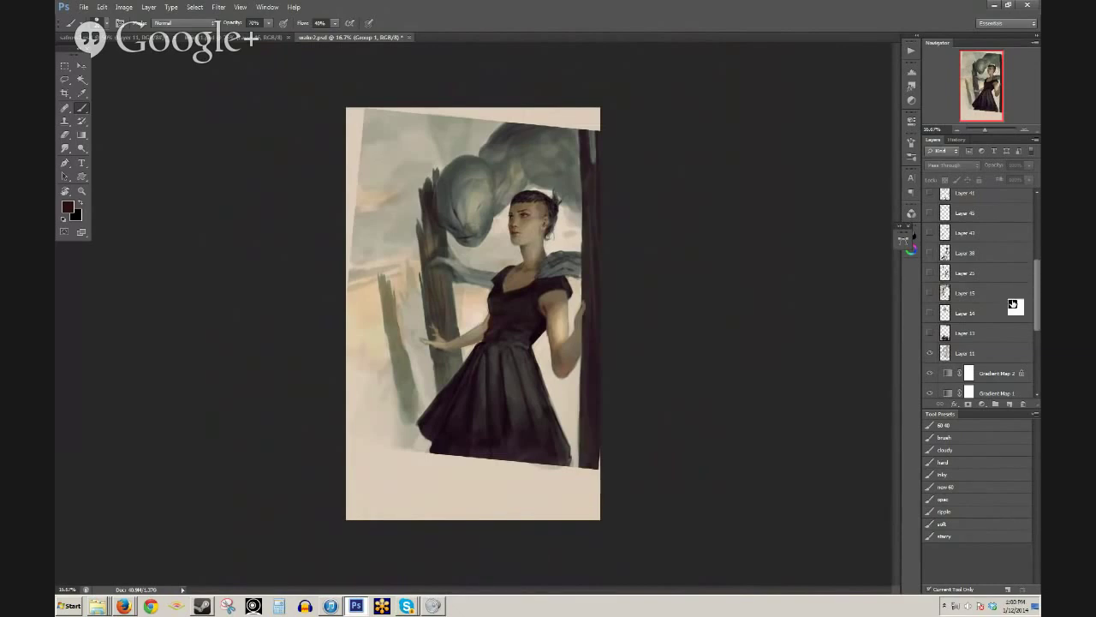
left_click_drag(930, 333, 932, 206)
scroll(943, 291, "up", 3)
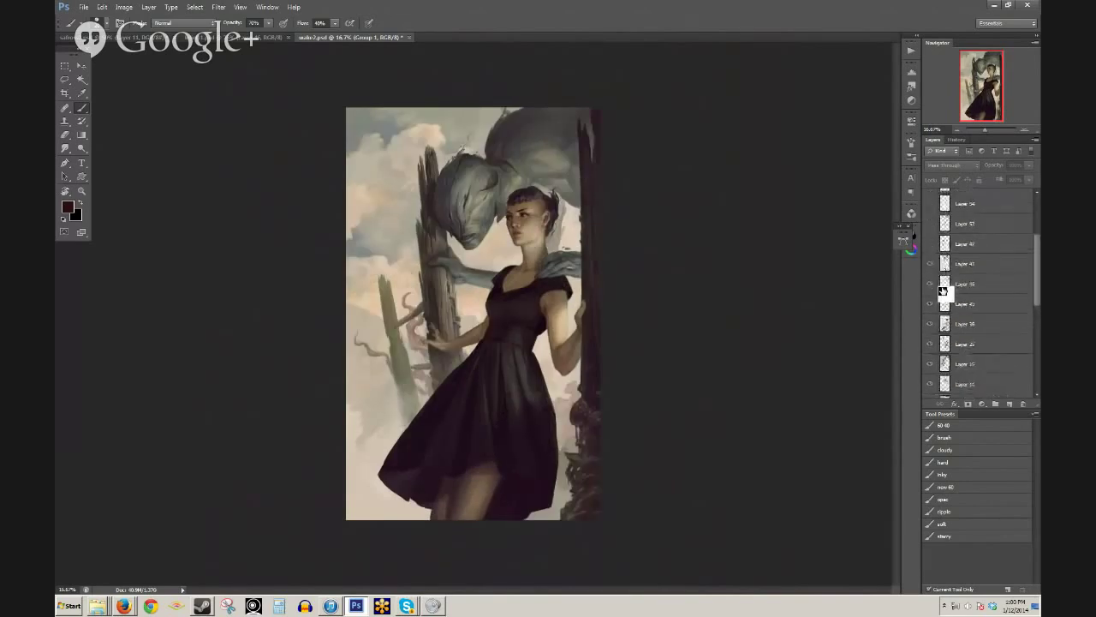
scroll(943, 291, "up", 4)
left_click_drag(931, 291, 930, 235)
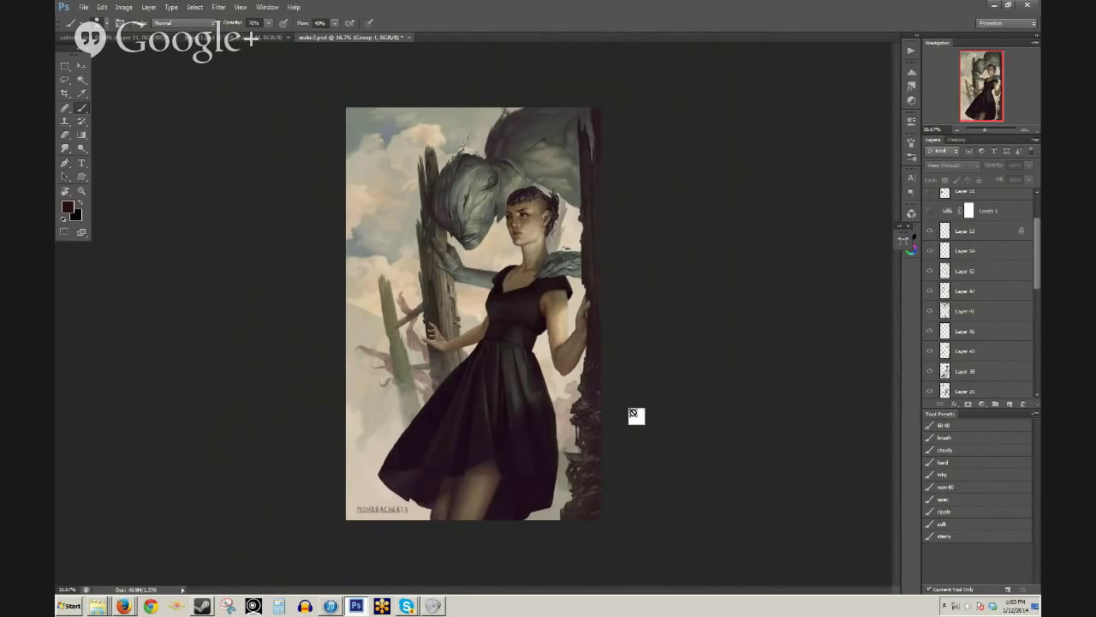
- Examine the brushwork and small details on the dark post beside the woman's skirt at 200% magnification
left_click(598, 442)
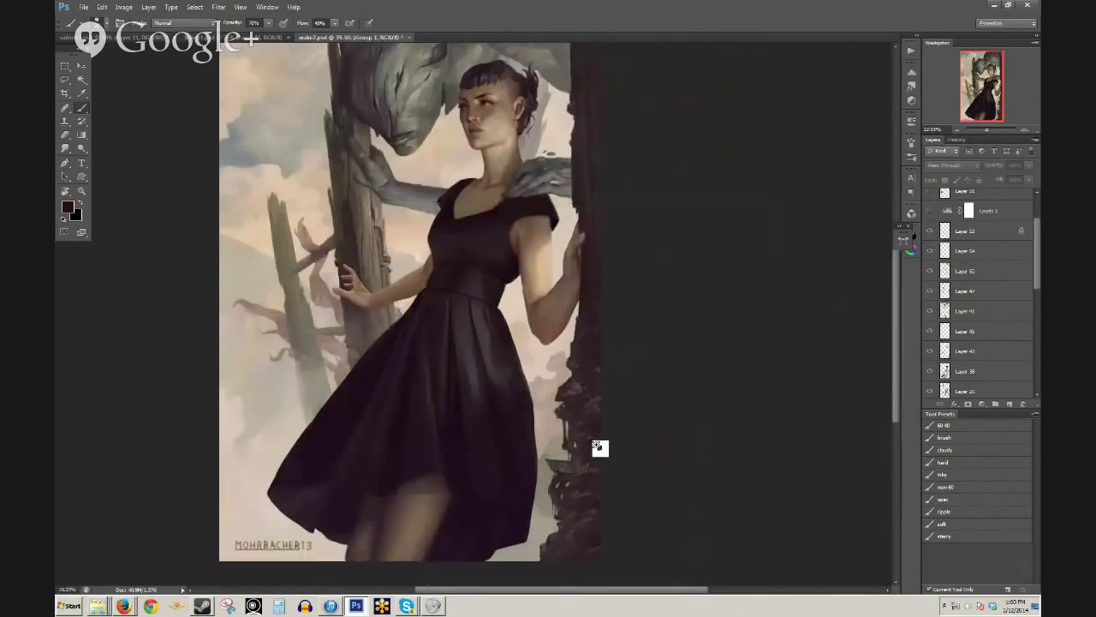
left_click(583, 427)
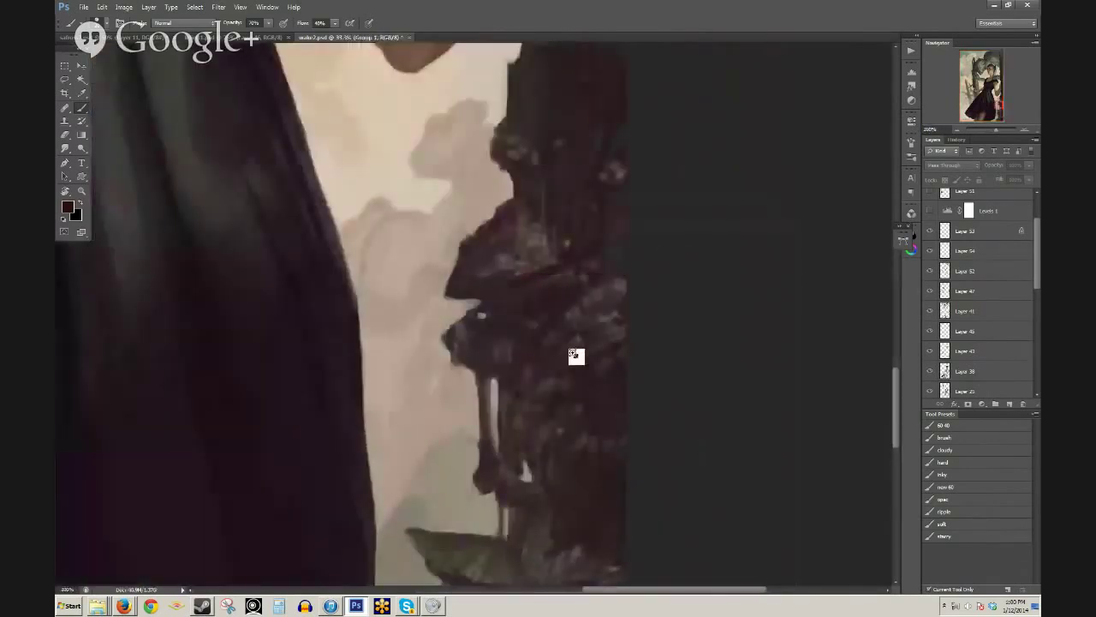
left_click(575, 357)
left_click_drag(501, 354, 507, 158)
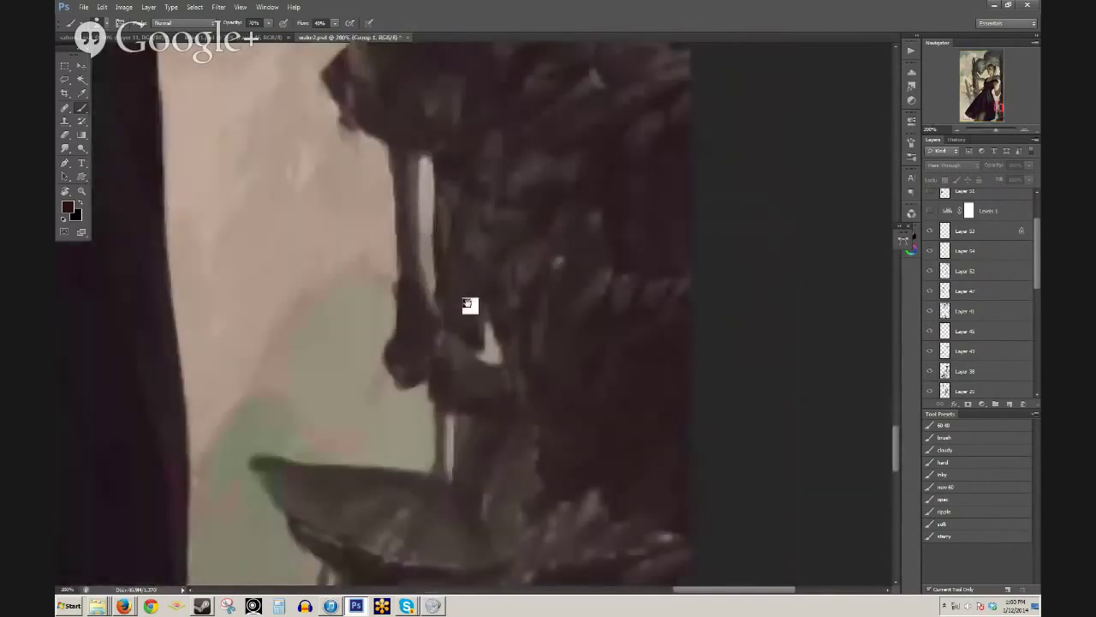
left_click_drag(470, 306, 457, 140)
left_click(477, 241, "alt")
mouse_move(480, 244)
left_mouse_down()
mouse_move(496, 262)
mouse_move(519, 250)
mouse_move(549, 362)
left_mouse_up()
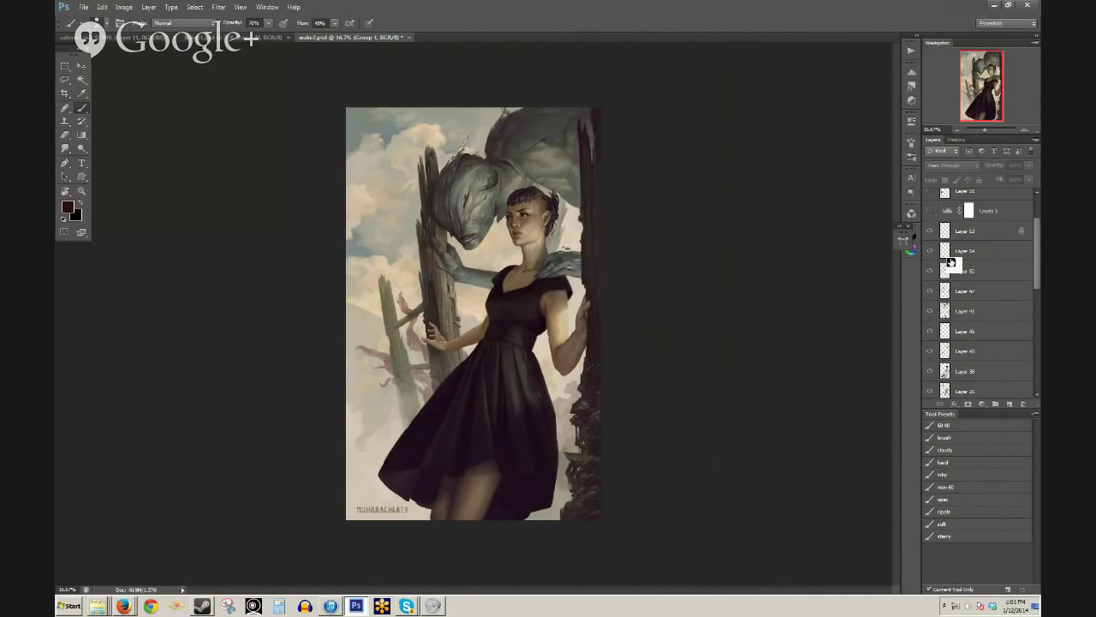
- Show the Levels 1 adjustment above Layer 53 and switch back to the flame-haired figure painting
left_click(928, 211)
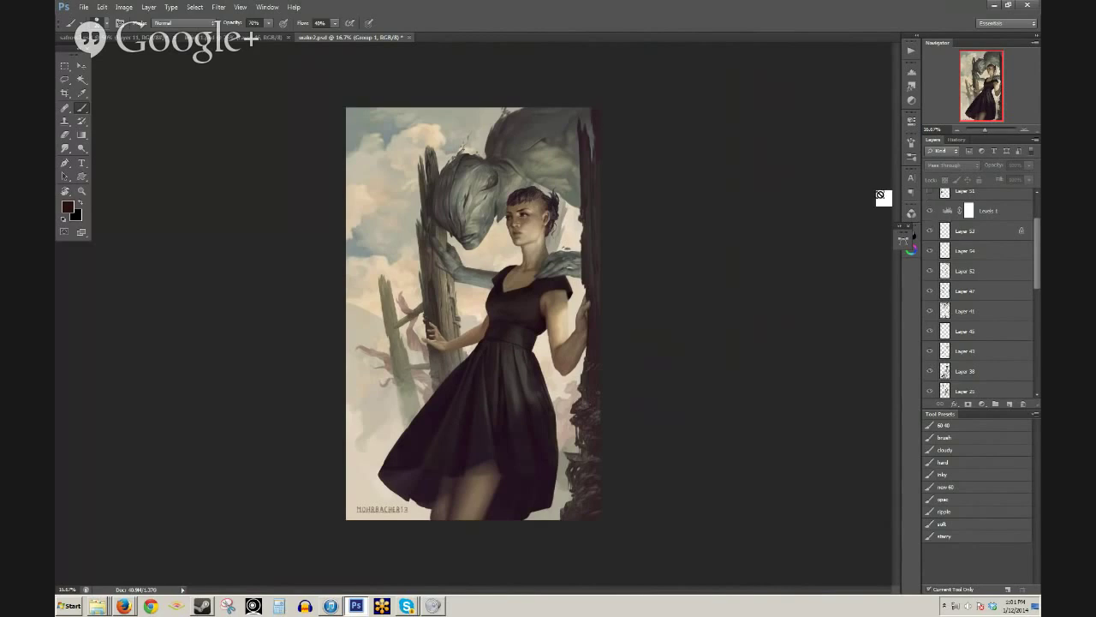
left_click(988, 238)
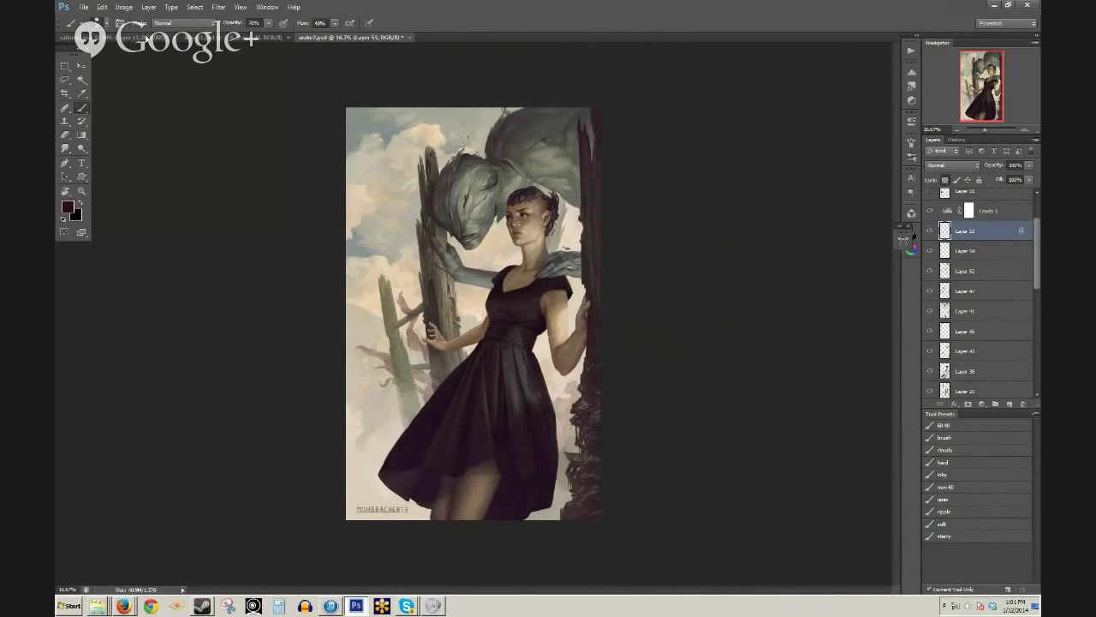
left_click(148, 38)
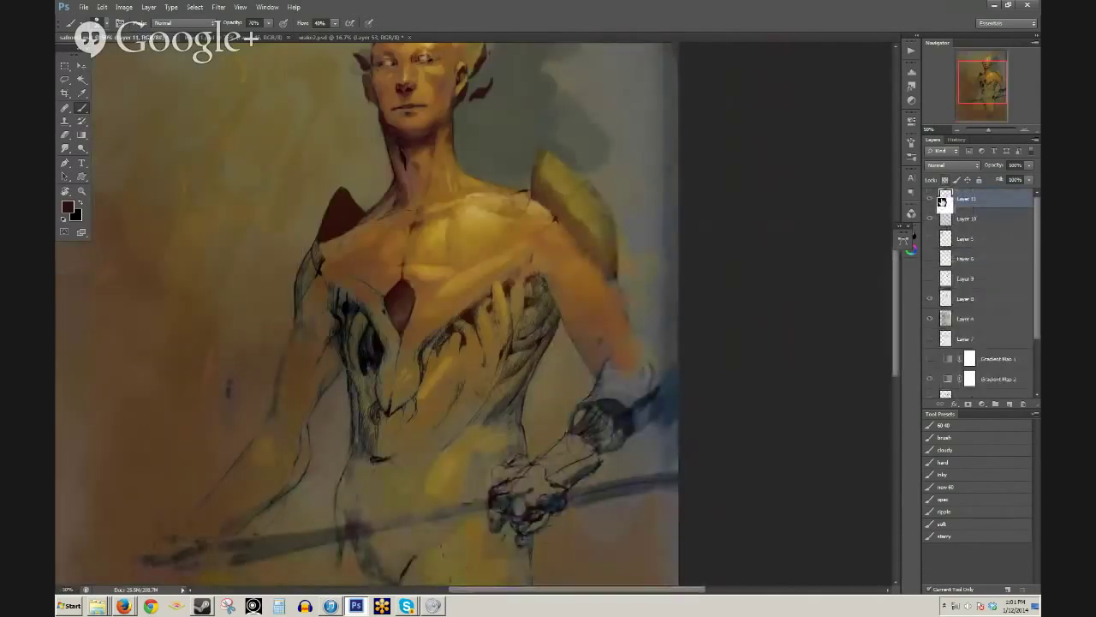
left_click(84, 7)
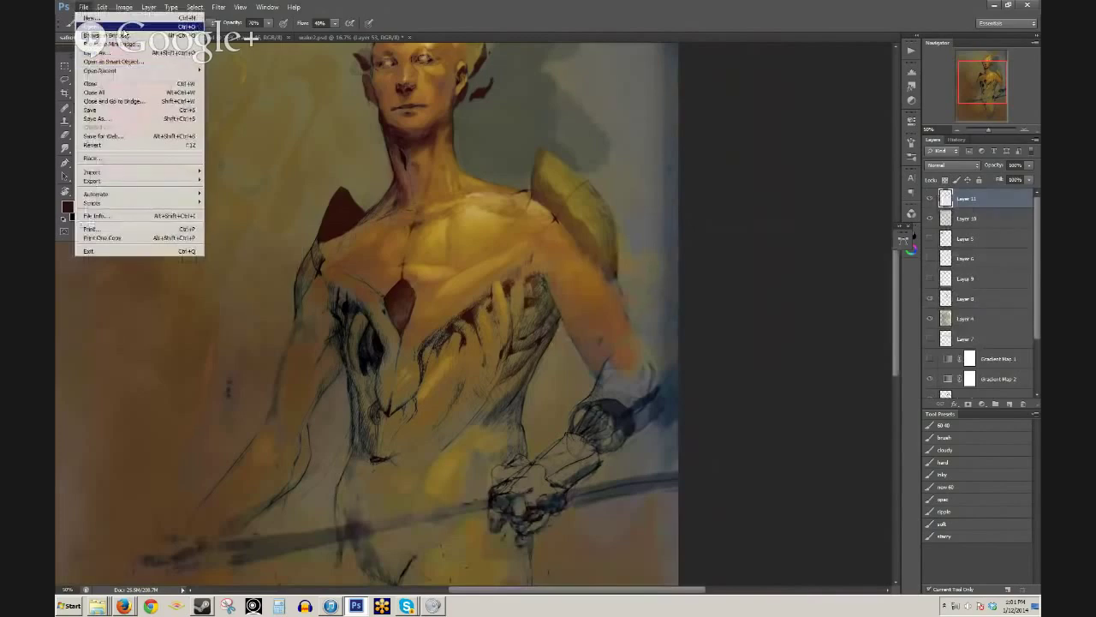
left_click(129, 26)
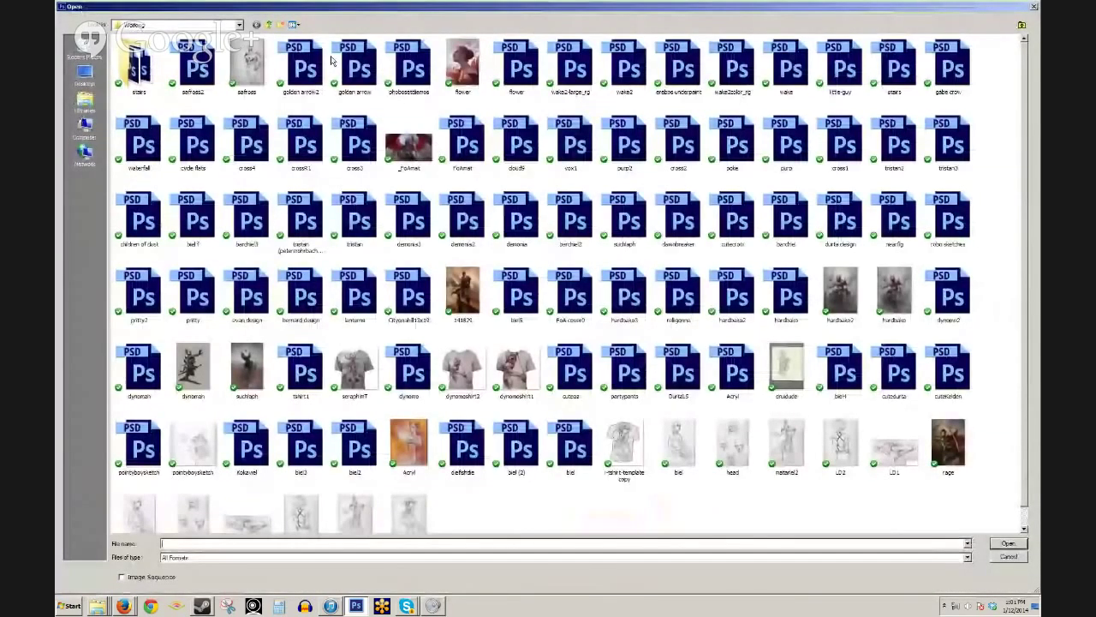
left_click(269, 25)
left_click(151, 328)
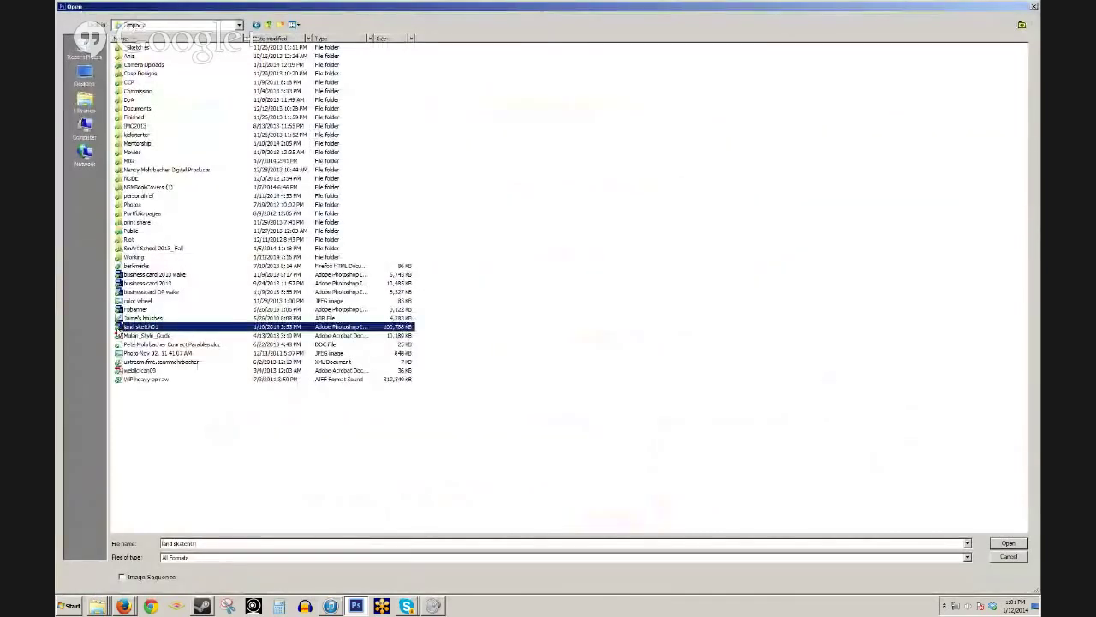
left_click(997, 556)
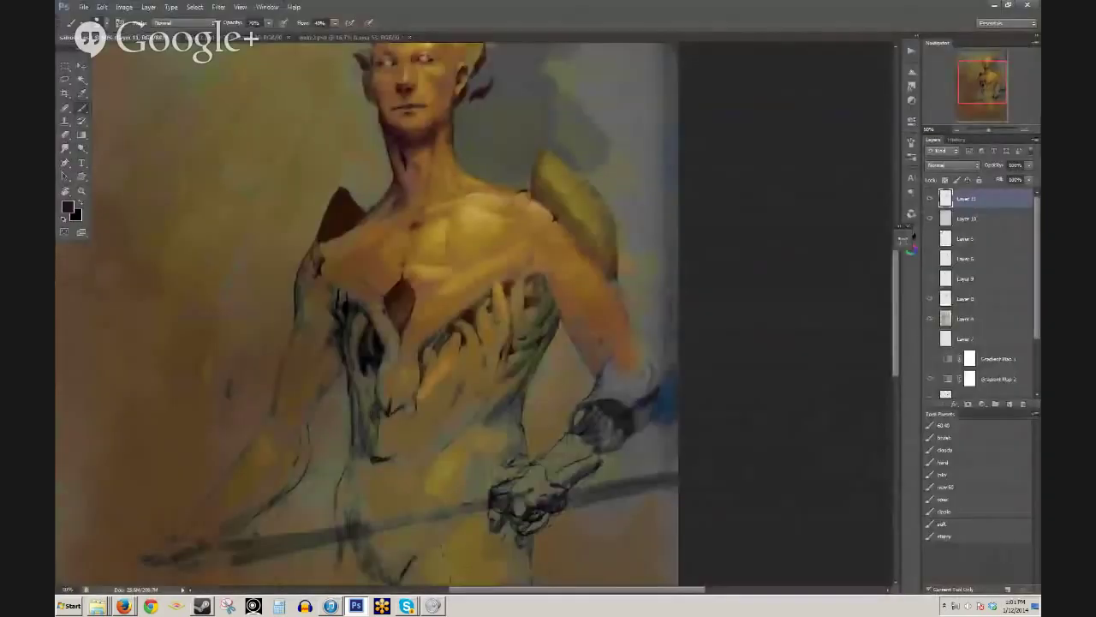
- Soften the tones on the figure's upper chest on Layer 11 with the "new 60" brush in a sampled golden yellow at 30% opacity
left_click(965, 487)
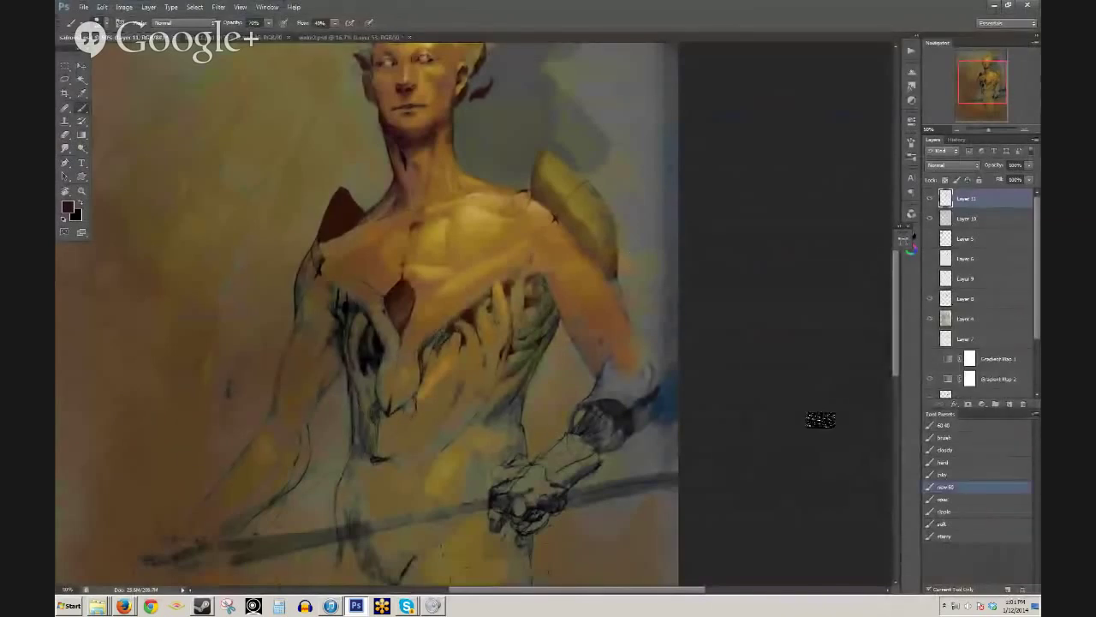
scroll(269, 225, "up", 1)
scroll(582, 254, "up", 2)
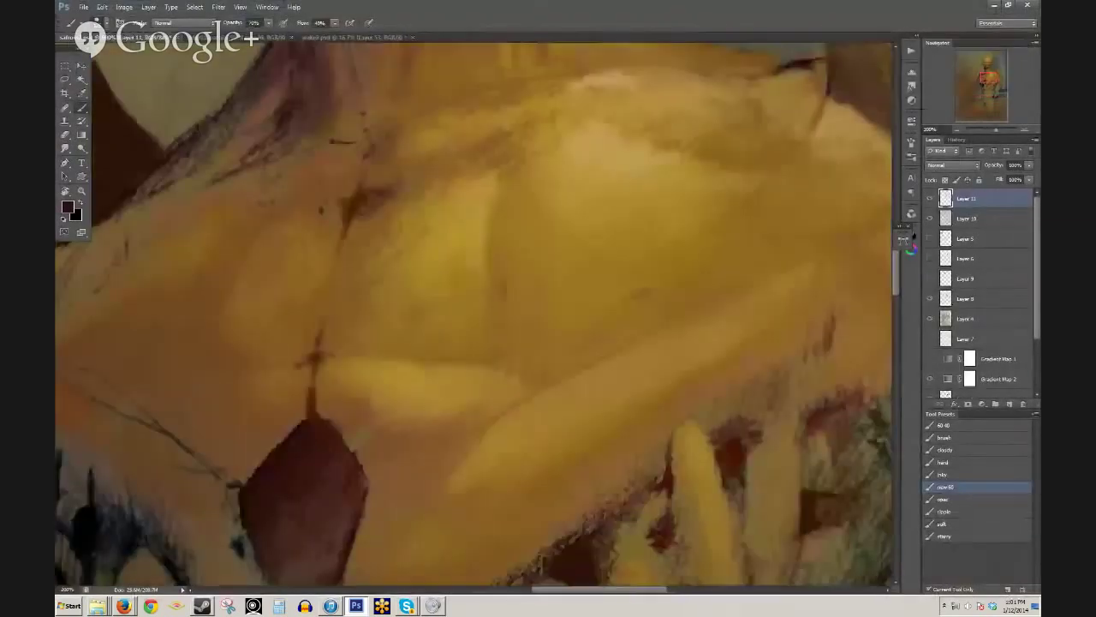
key("[")
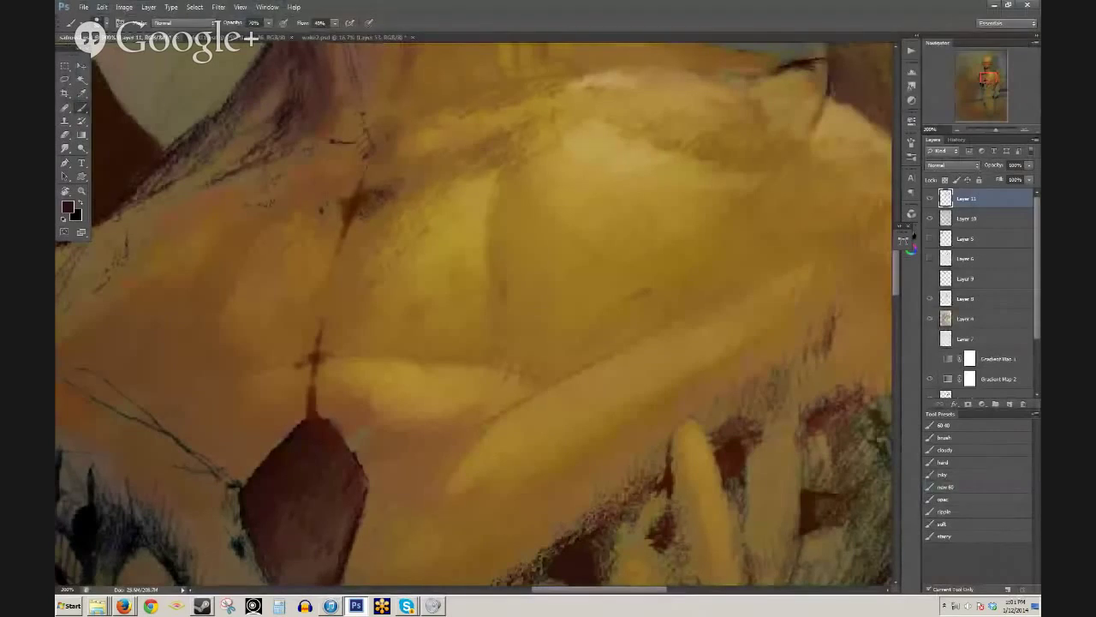
left_click(406, 278, "alt")
key("3")
left_click_drag(389, 236, 382, 221)
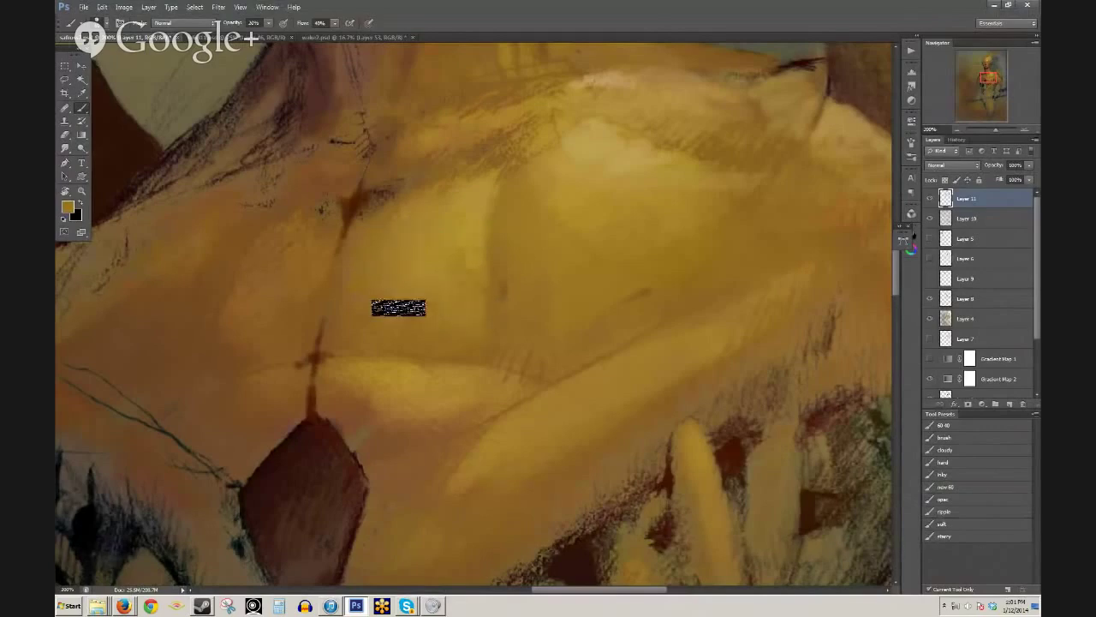
key("ctrl+minus")
key("ctrl+minus")
key("ctrl+minus")
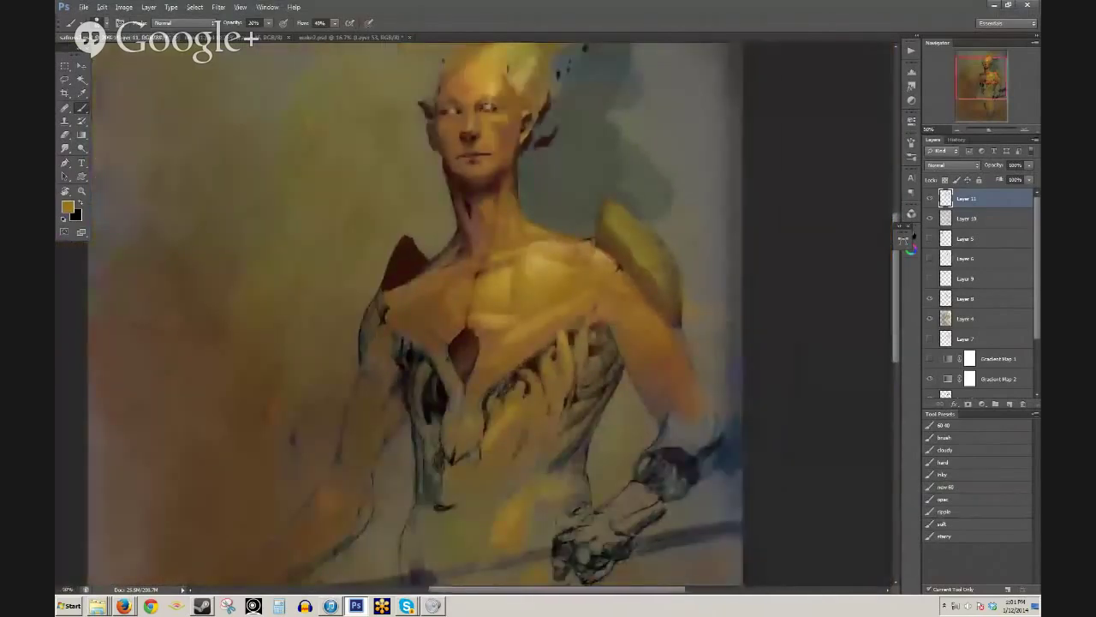
scroll(556, 296, "up", 1)
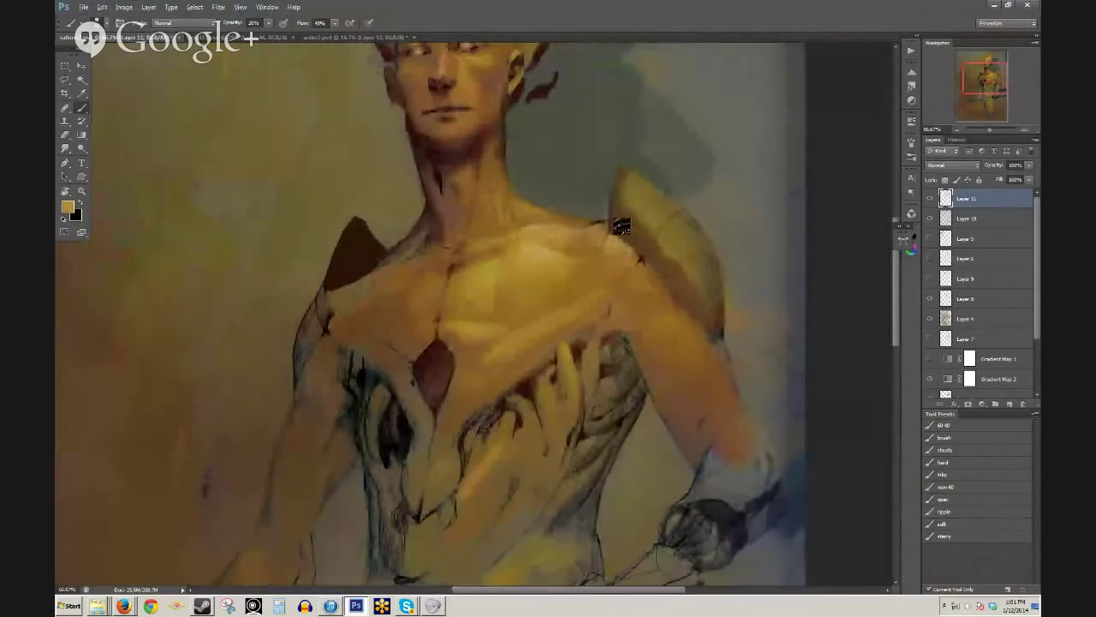
scroll(611, 289, "down", 2)
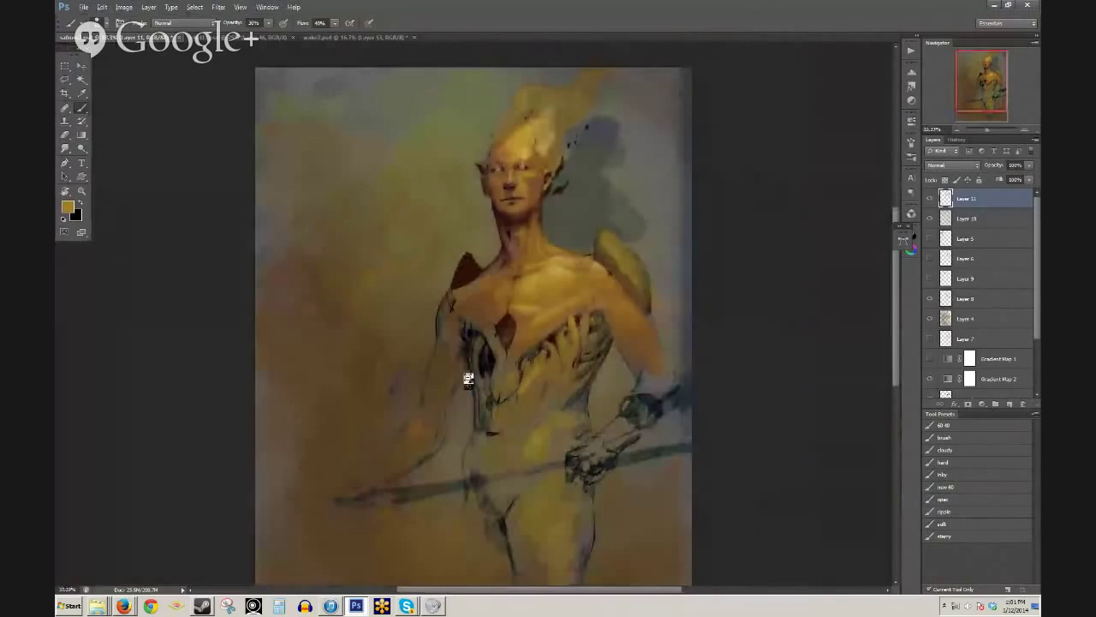
scroll(561, 321, "up", 1)
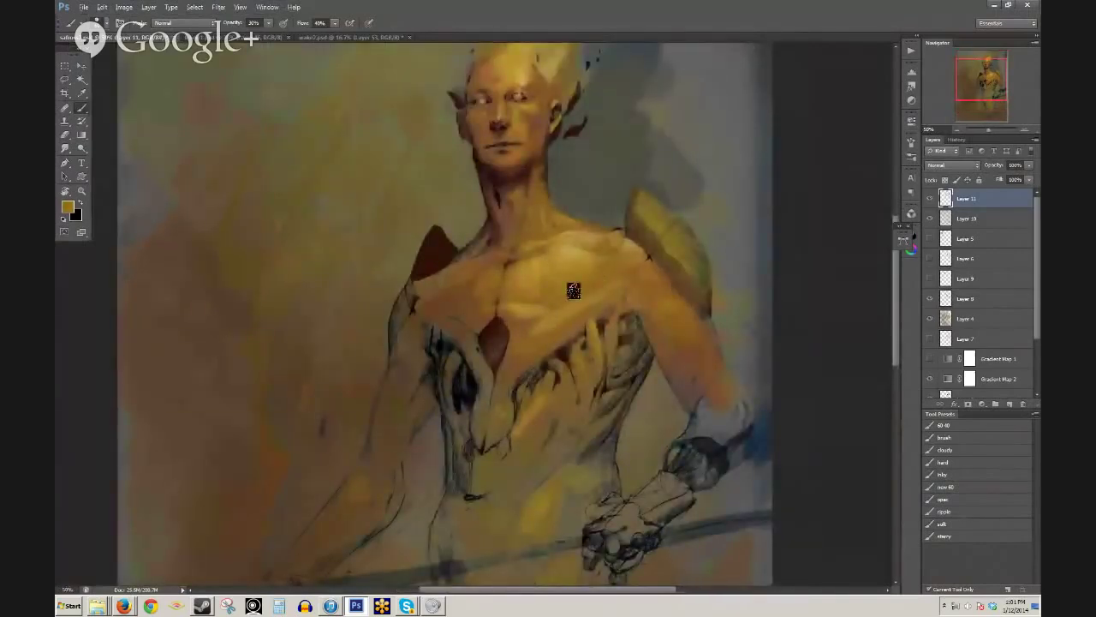
- Open the land sketch01 PSD and view the whole landscape painting
left_click(84, 7)
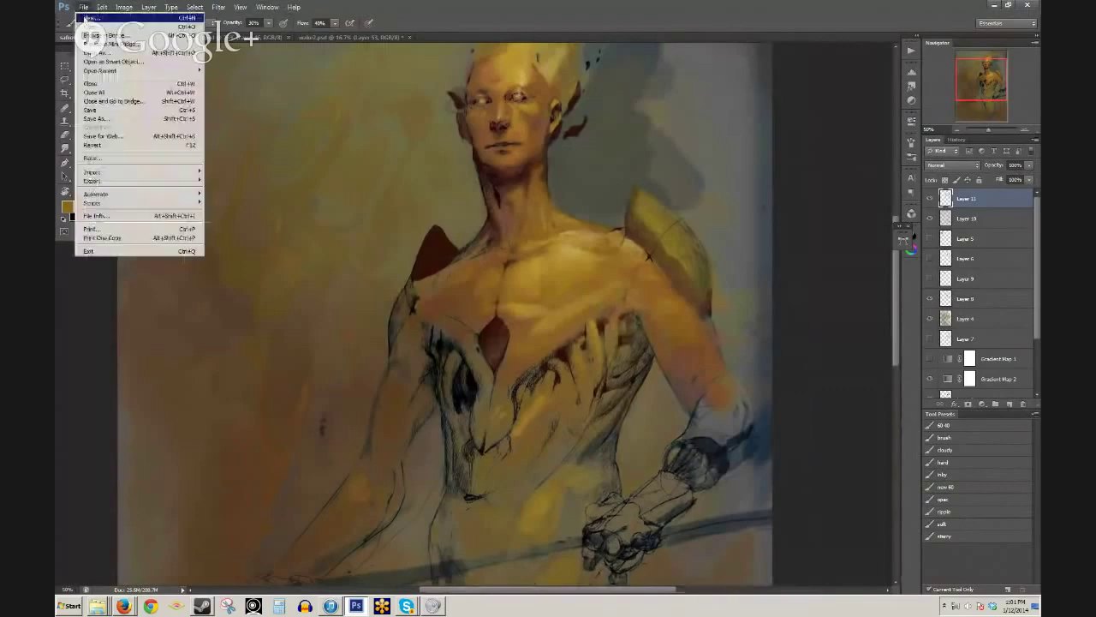
left_click(112, 29)
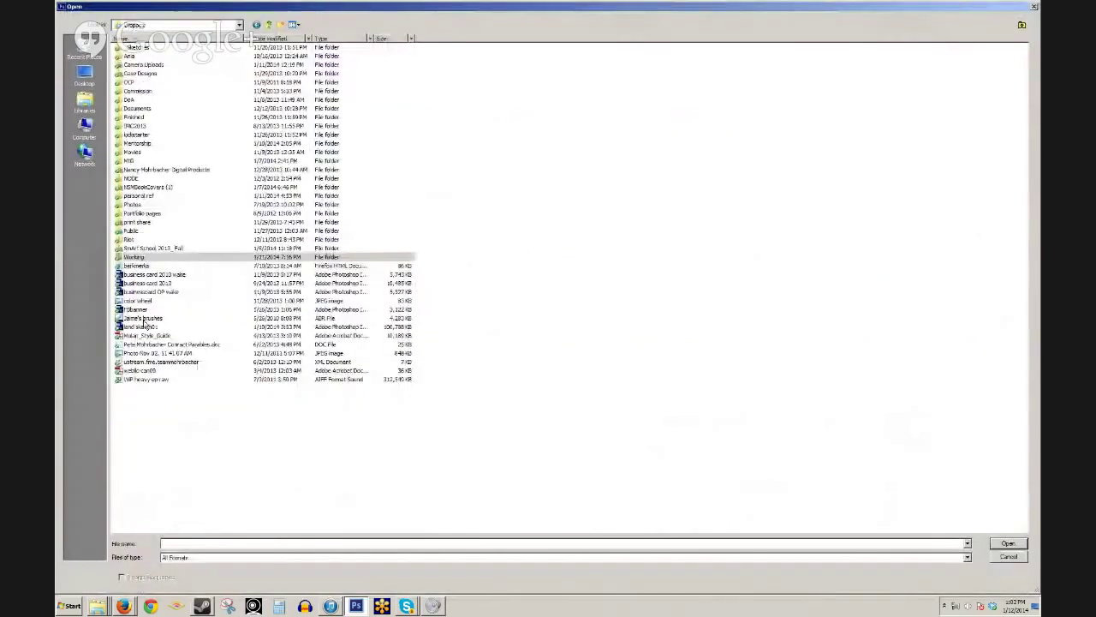
left_click(137, 326)
double_click(141, 326)
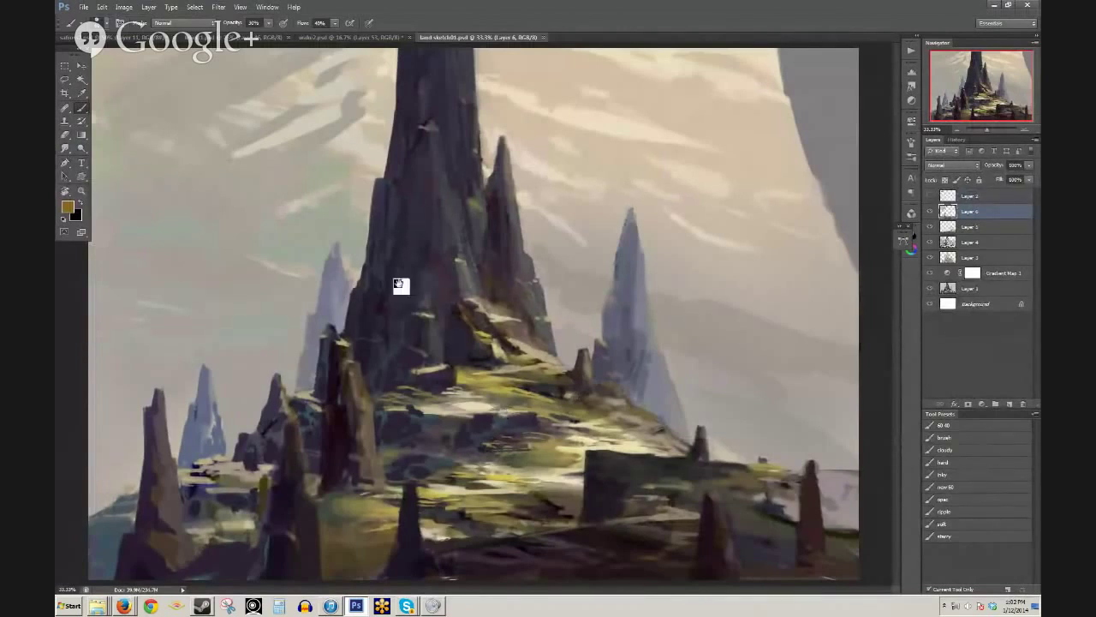
left_click(484, 294, "alt")
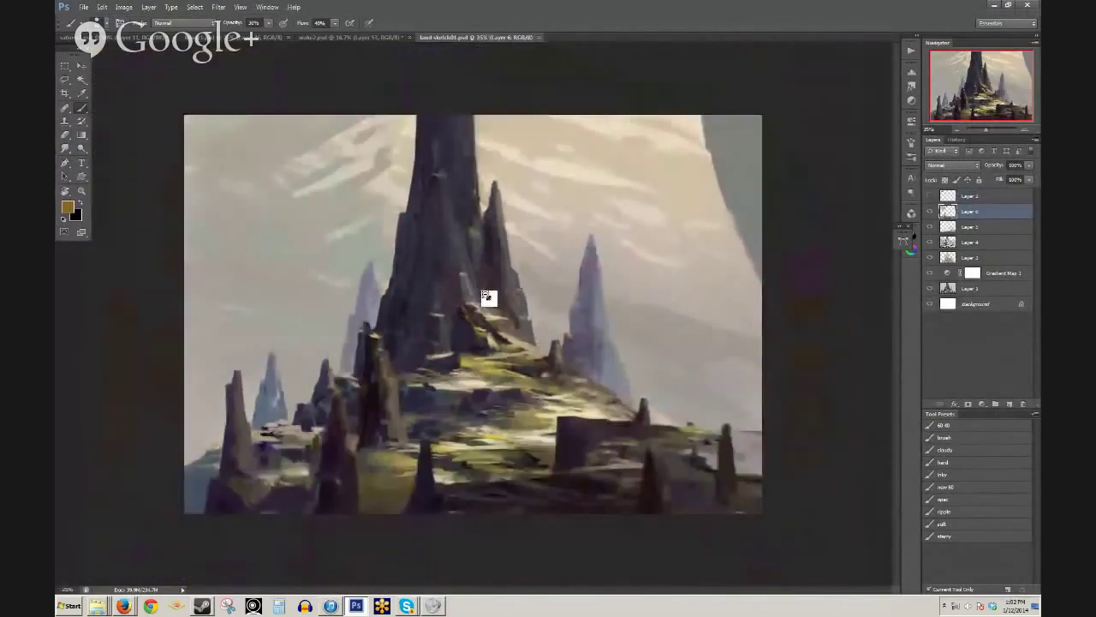
left_click(488, 315)
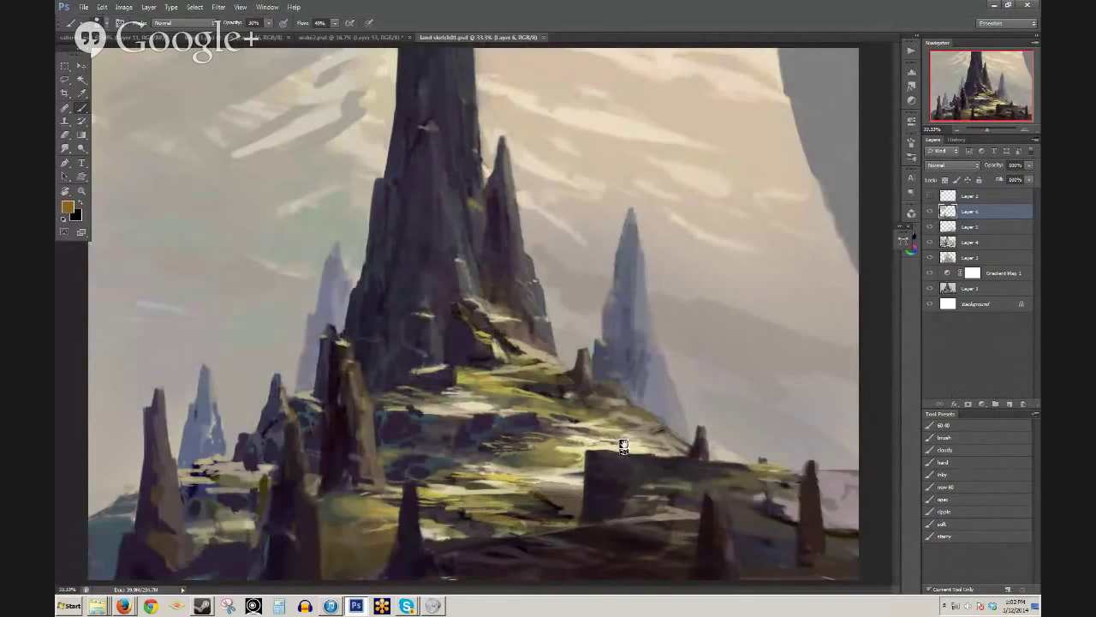
- Isolate the grayscale sketch on Layer 1, and show Gradient Map 1 and the paint layers above it up through Layer 4
left_click(931, 288)
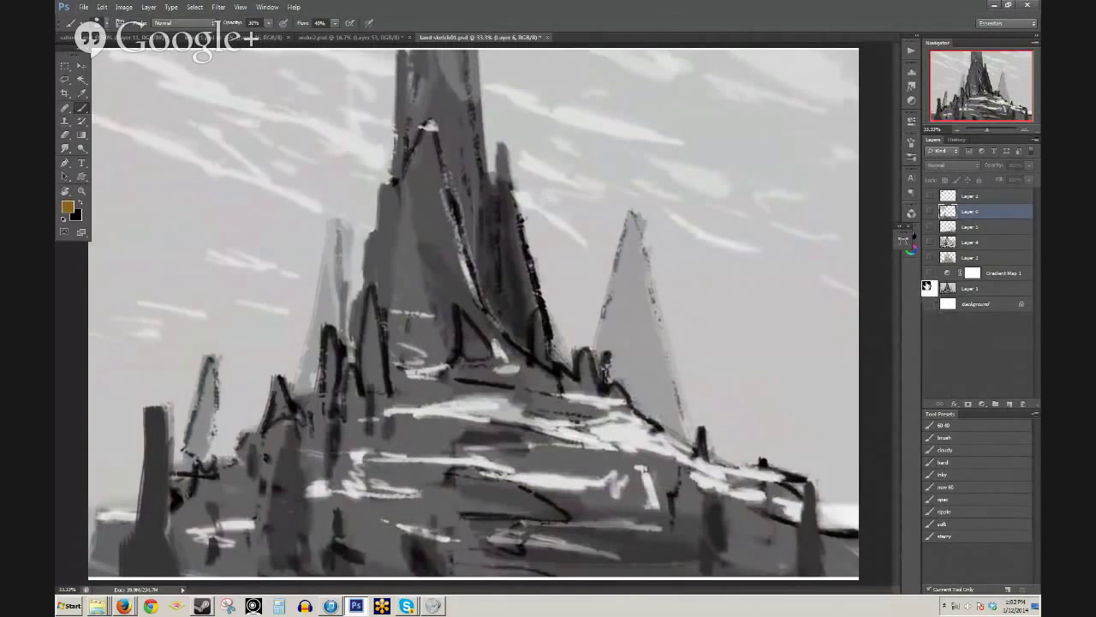
left_click(927, 319)
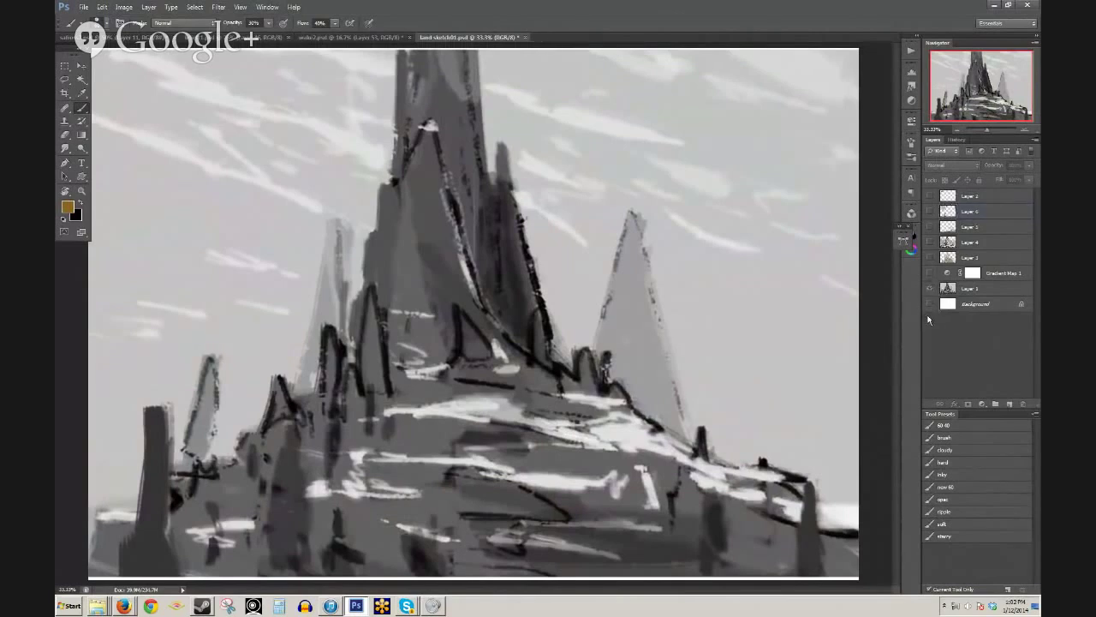
left_click(931, 272)
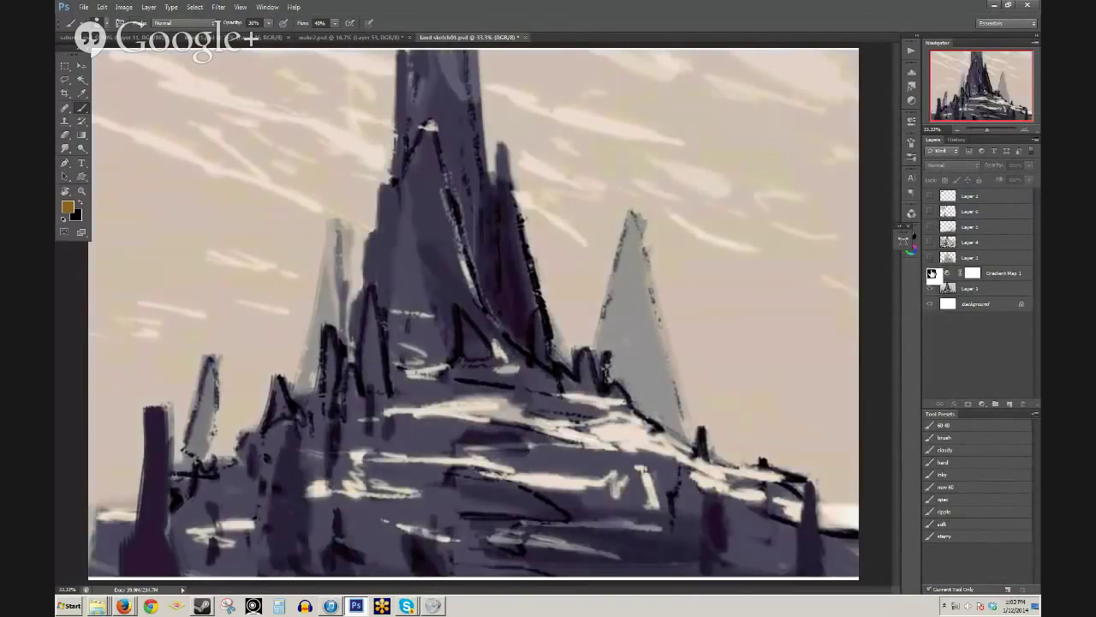
left_click(932, 260)
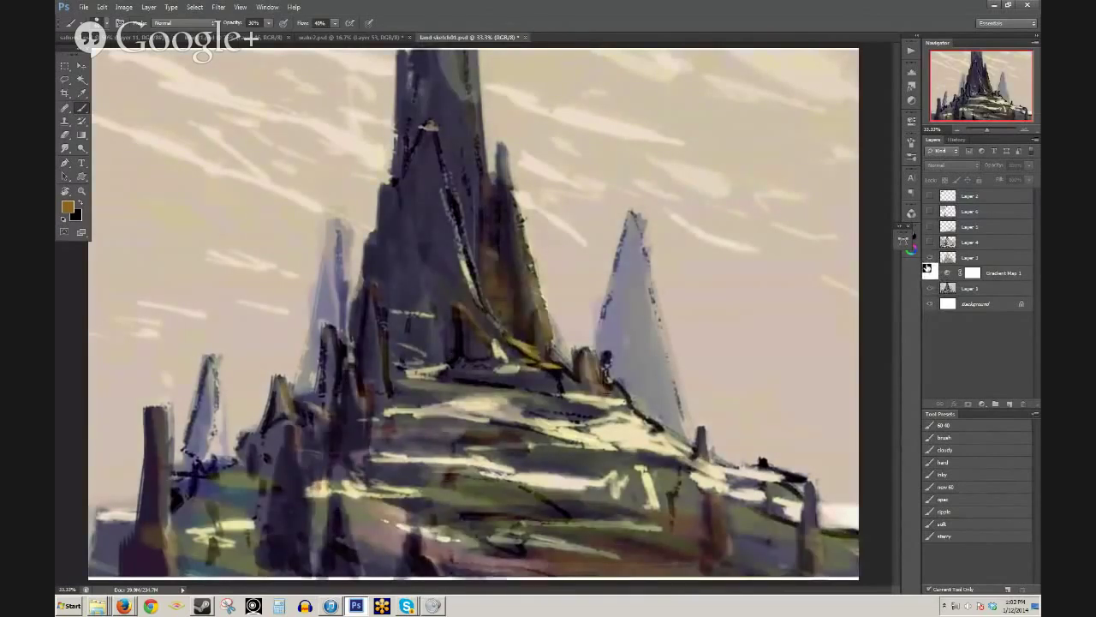
left_click(931, 242)
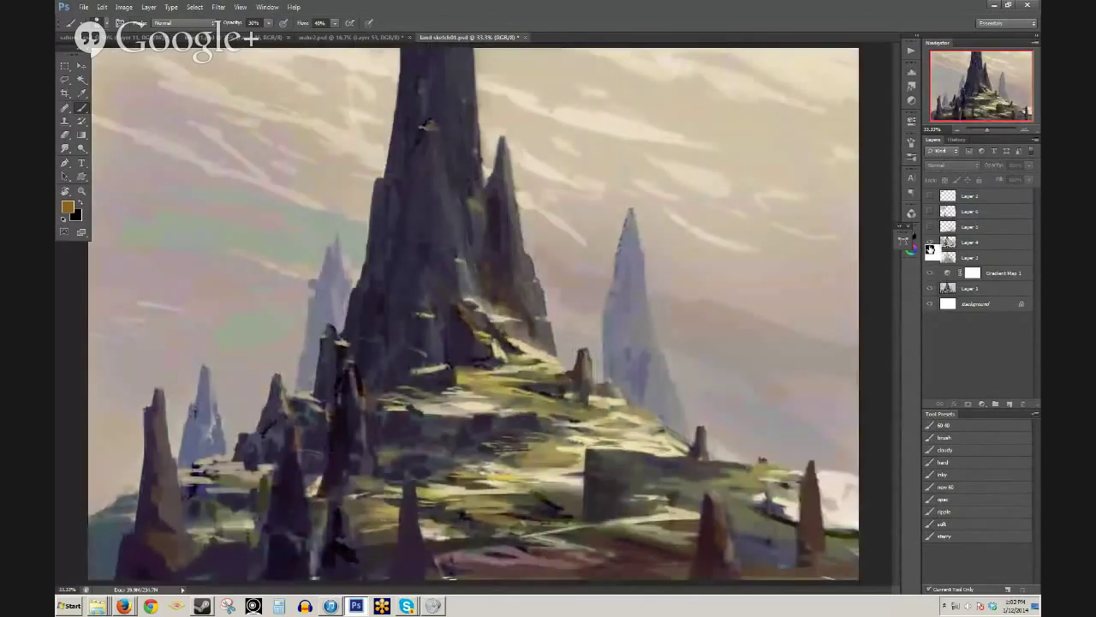
- Show Layer 5 and Layer 6 over the lower paint layers to review the landscape's final adjustments
left_click(936, 244)
left_click(931, 227)
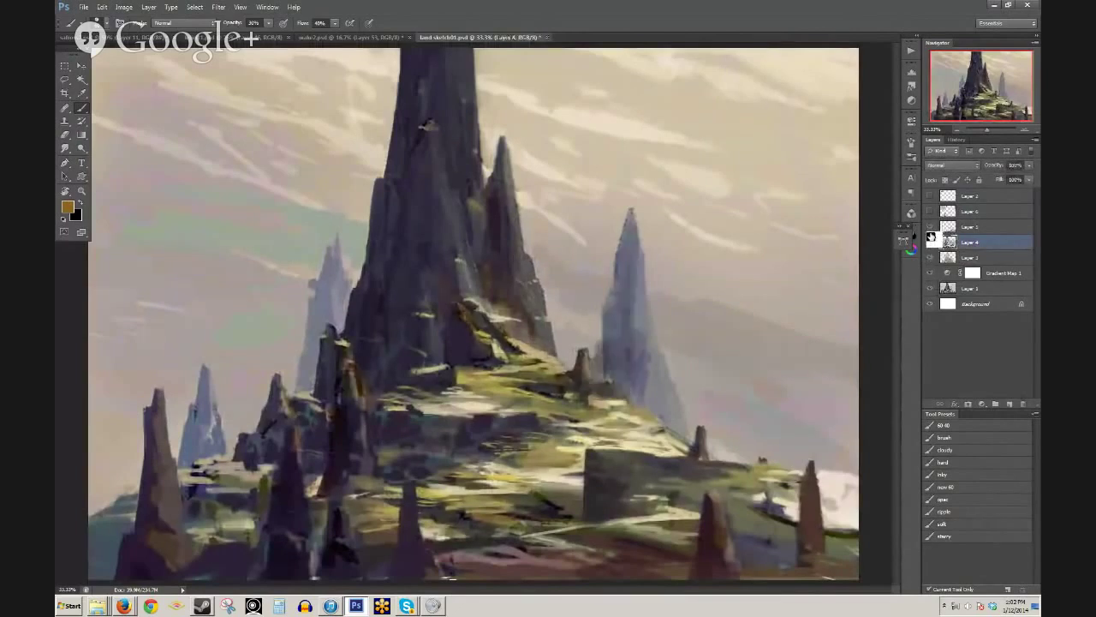
left_click(942, 227)
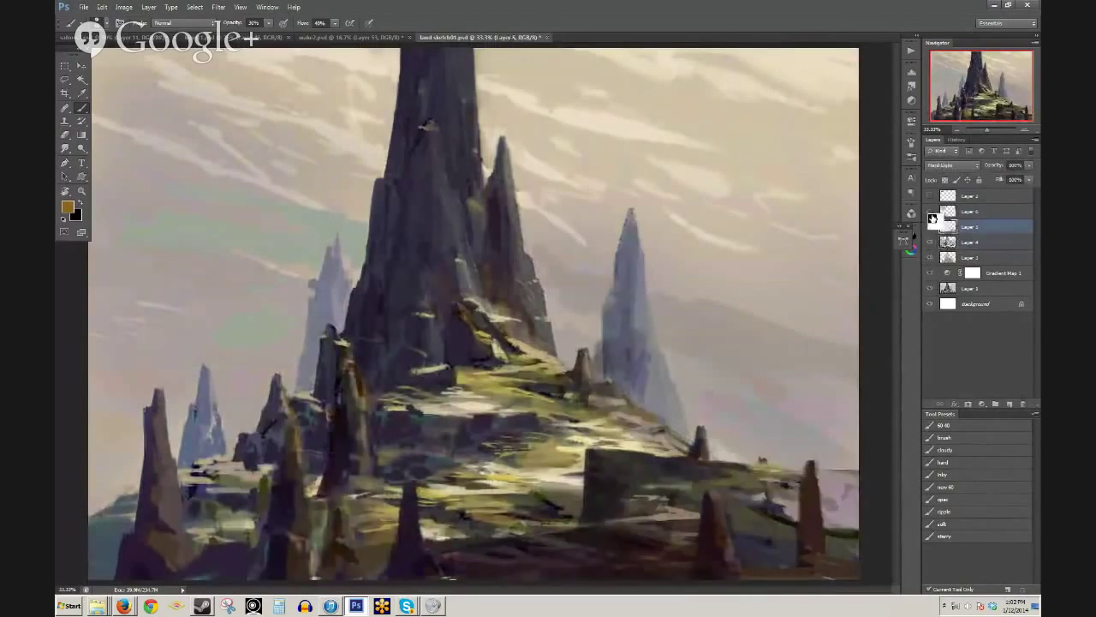
left_click(930, 211)
key("ctrl+minus")
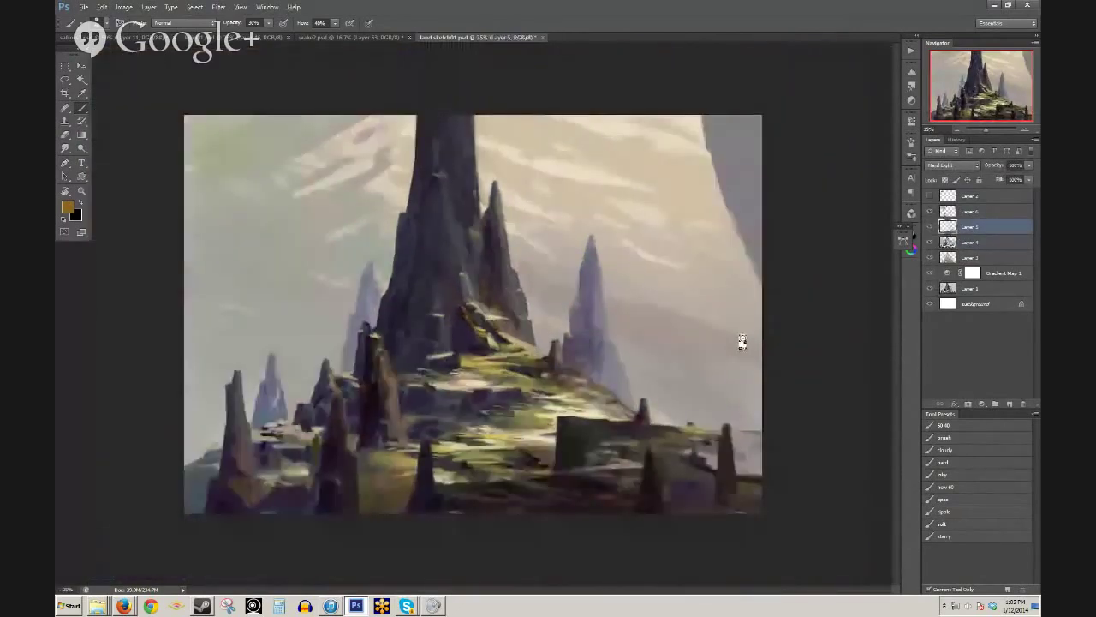
- Examine the landscape's dark tower, its base and the sunlit slope up close and within the whole composition
key("ctrl+plus")
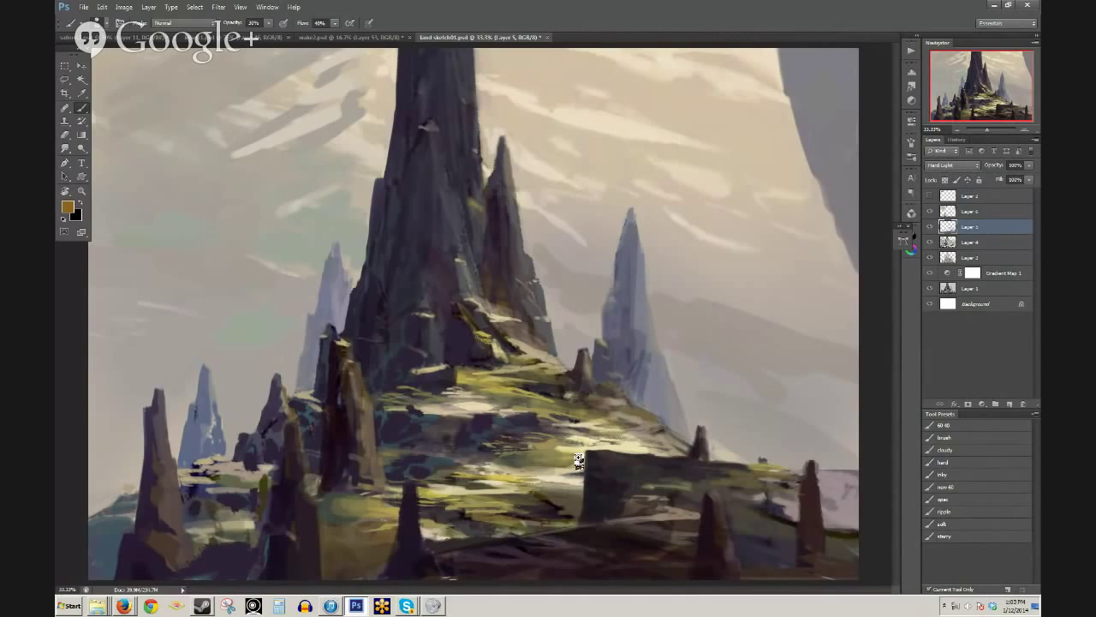
key("ctrl+minus")
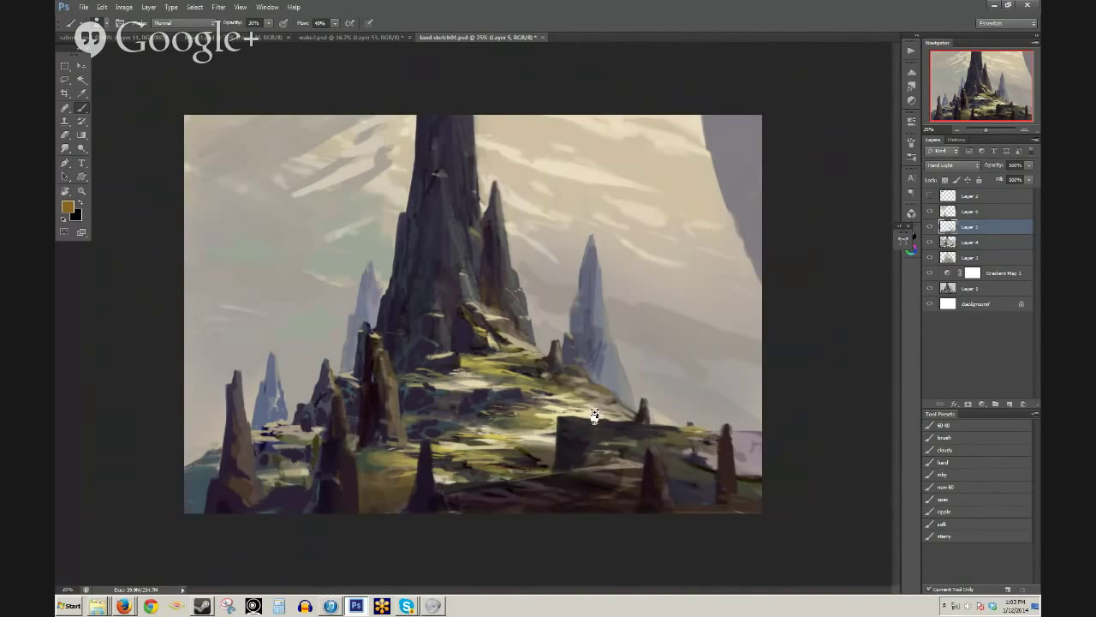
left_click(450, 267, "ctrl")
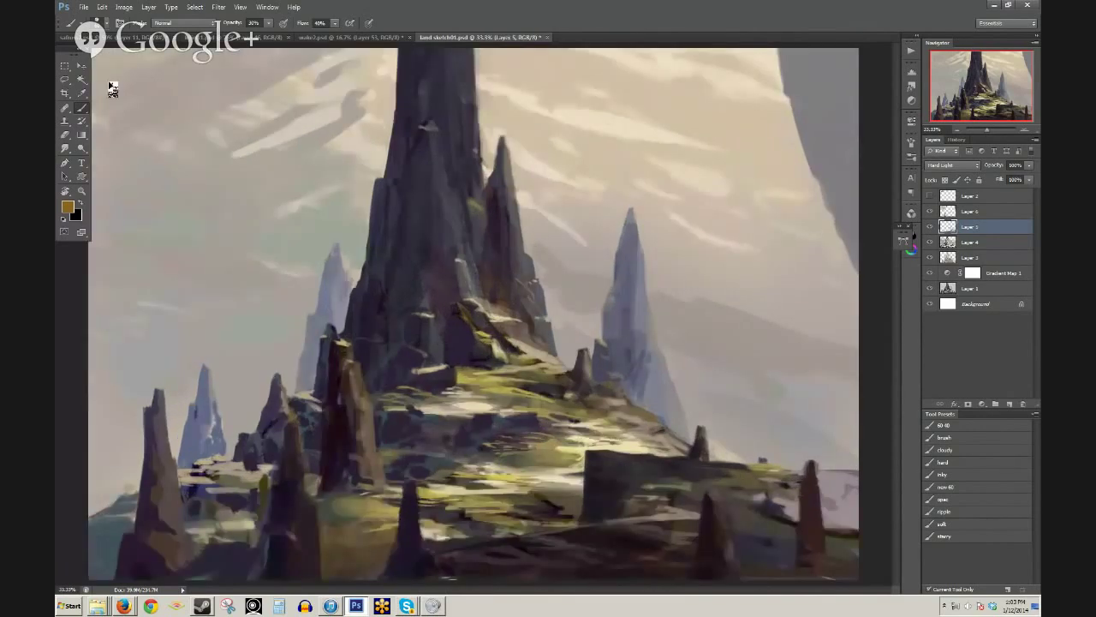
left_click(65, 80)
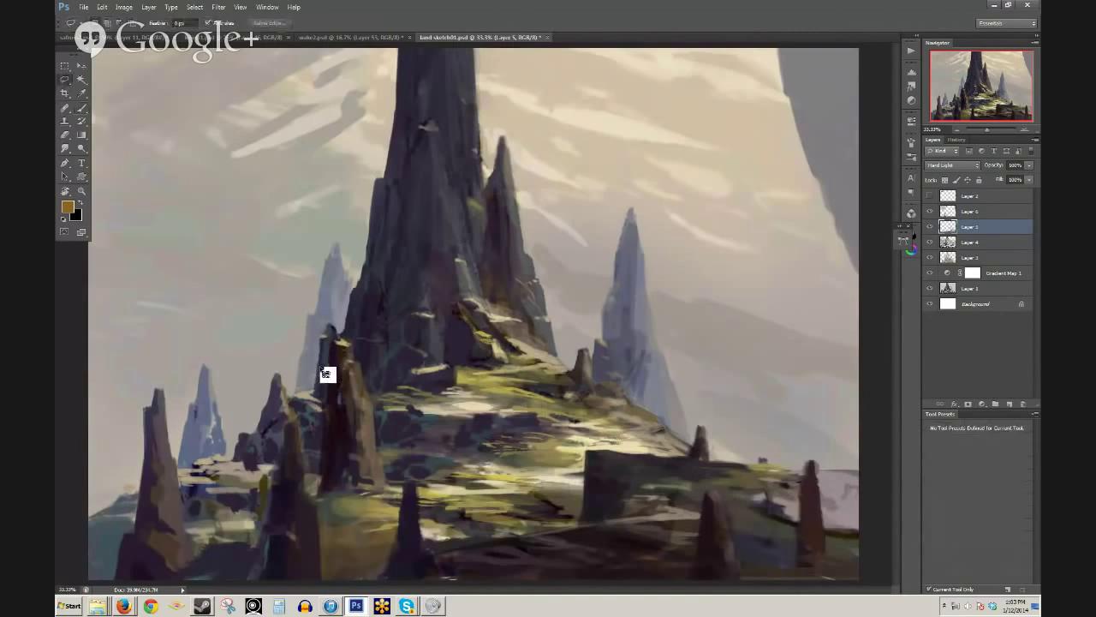
key("b")
key("ctrl+plus")
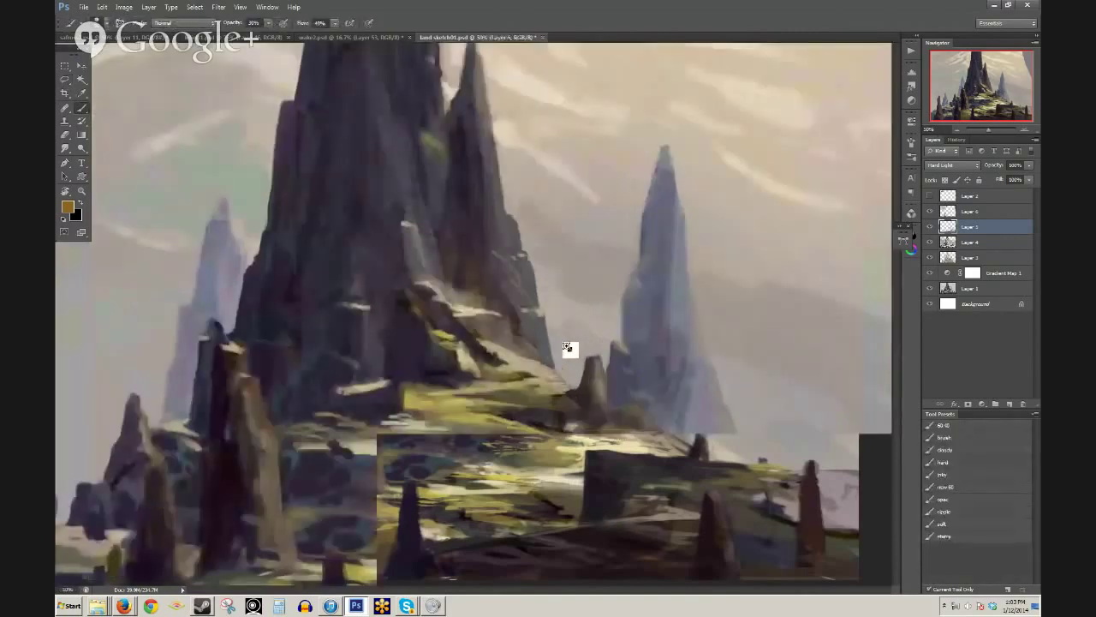
left_click(550, 403, "ctrl")
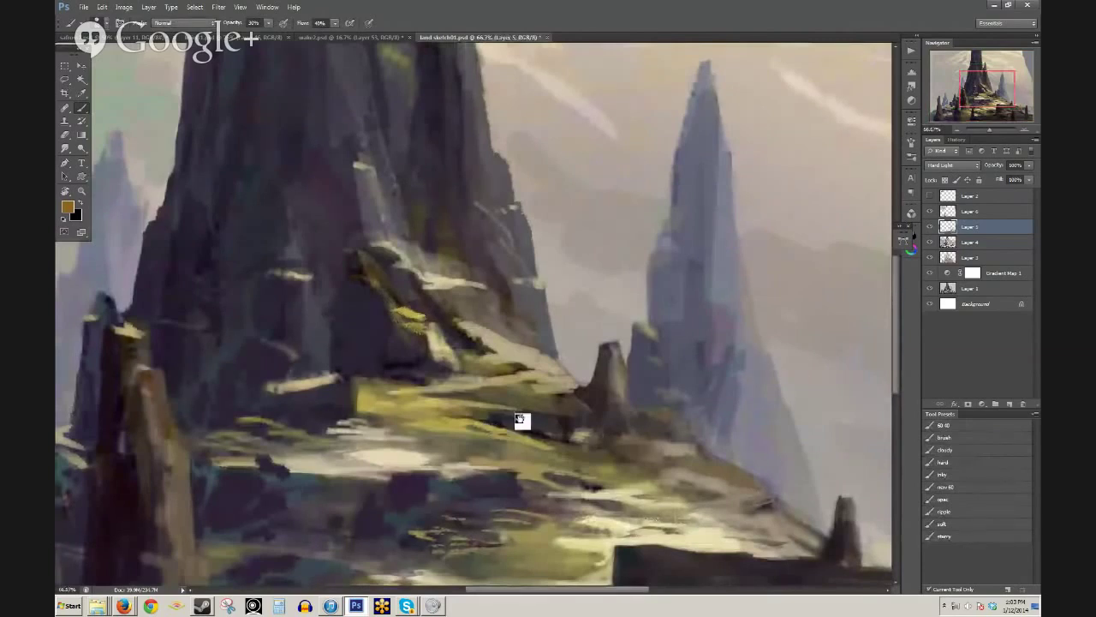
scroll(527, 419, "down", 1)
scroll(527, 419, "down", 1)
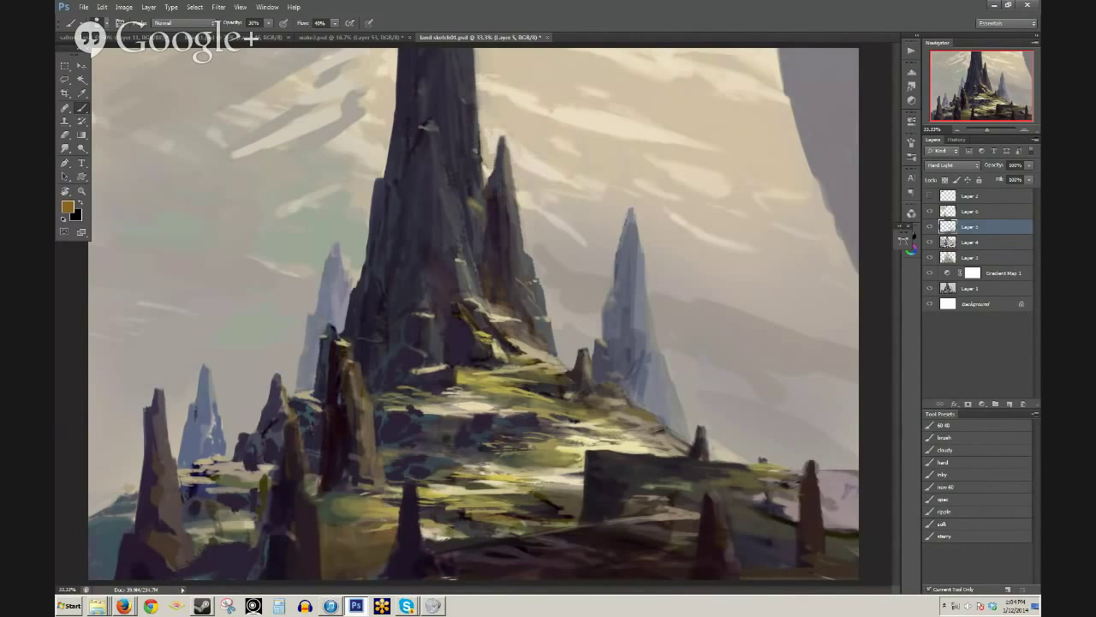
- Try the "brush" preset on Layer 5 with a black stroke in the sky and a sampled dark stroke on the slope's rocks
left_click(944, 437)
left_click_drag(660, 314, 715, 330)
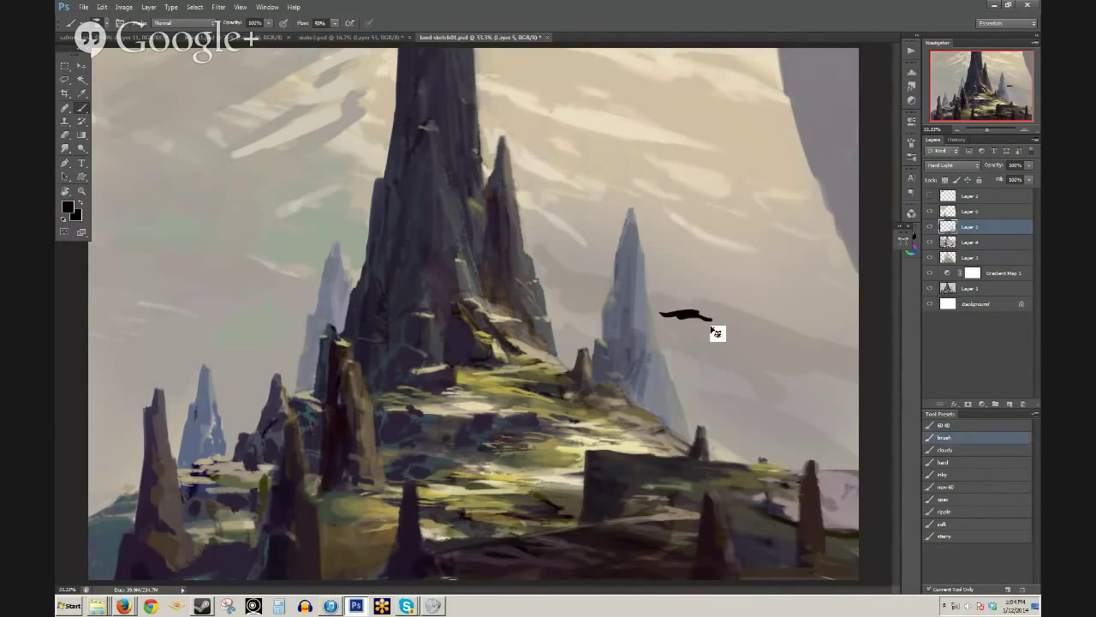
key("ctrl+z")
left_click(507, 430, "ctrl")
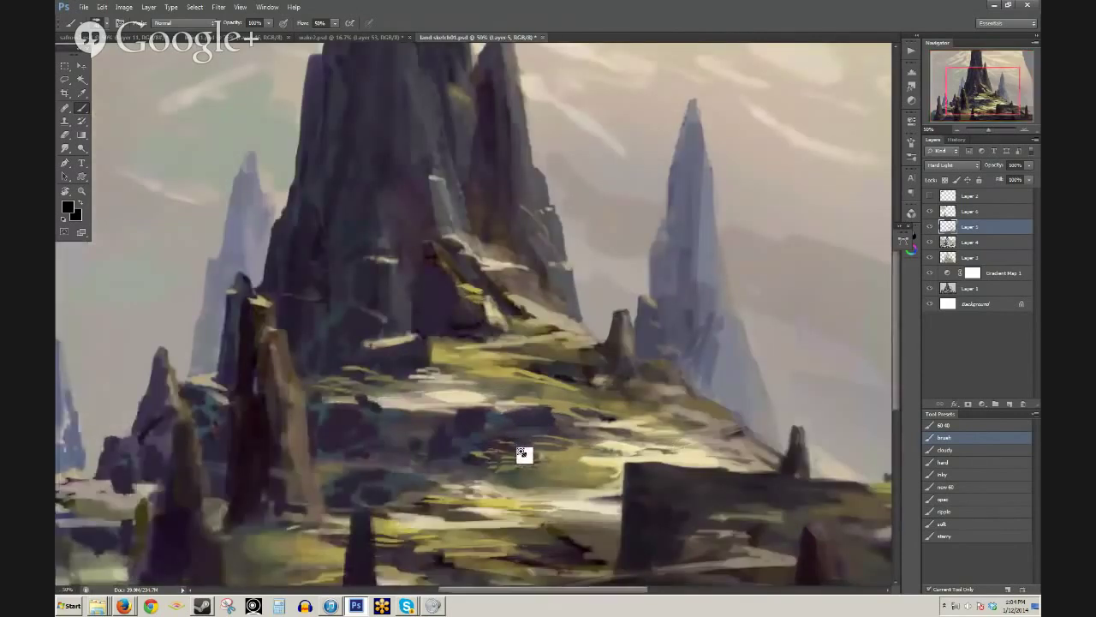
left_click(412, 428, "alt")
left_click_drag(417, 428, 466, 419)
- Try dark strokes on Layer 6 over the slope's rocks and around the tower, and undo them
left_click(985, 212)
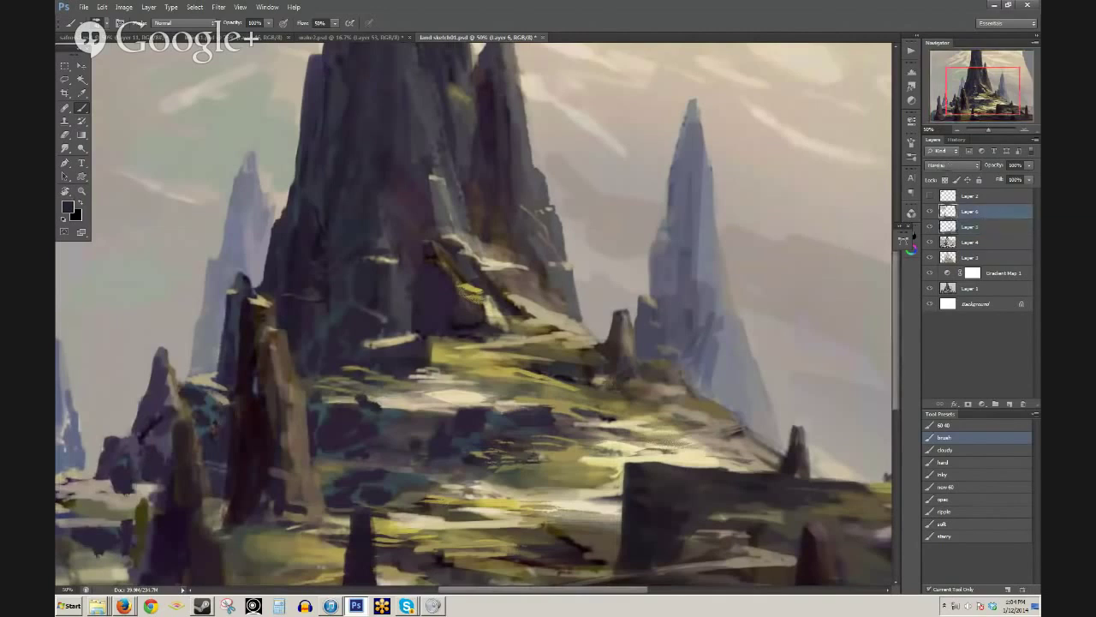
left_click_drag(421, 420, 454, 410)
mouse_move(471, 355)
left_mouse_down()
mouse_move(558, 337)
mouse_move(627, 351)
mouse_move(626, 171)
mouse_move(664, 186)
mouse_move(685, 220)
mouse_move(771, 216)
left_mouse_up()
key("ctrl+z")
key("ctrl+alt+z")
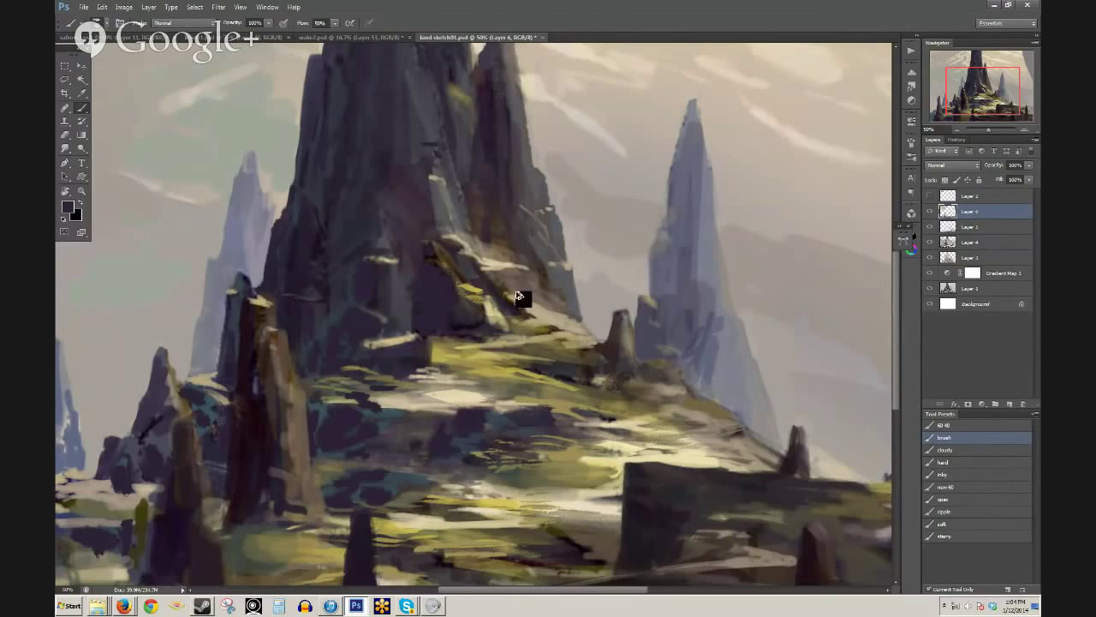
- Outline a thin strip along the main tower's outer left edge with the Lasso tool, and return to the Brush tool
key("ctrl+minus")
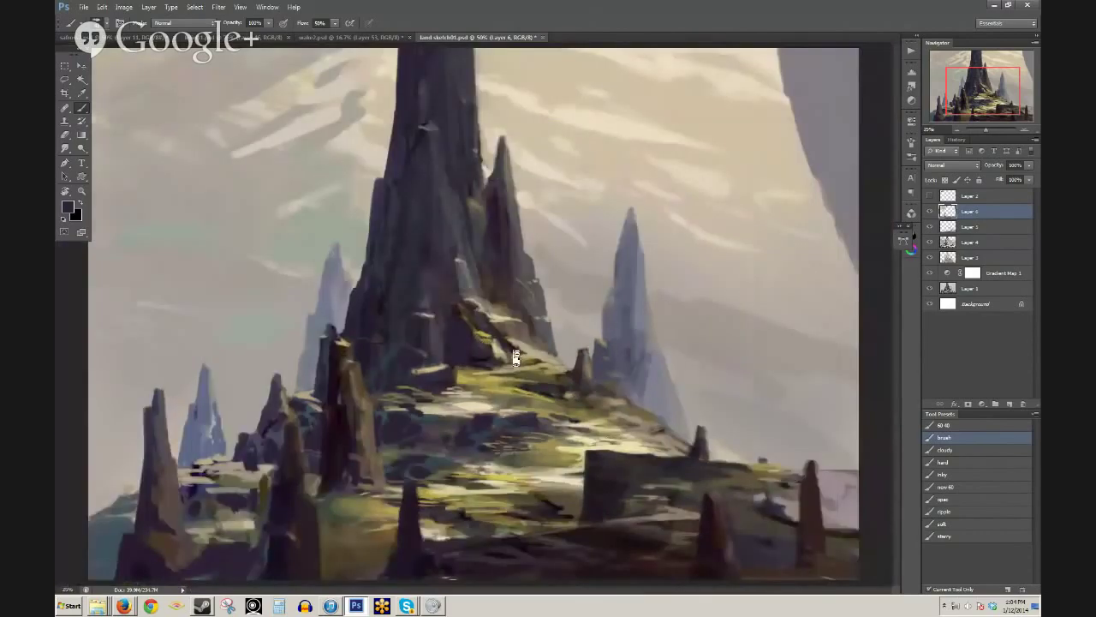
scroll(515, 358, "down", 1)
scroll(456, 389, "up", 2)
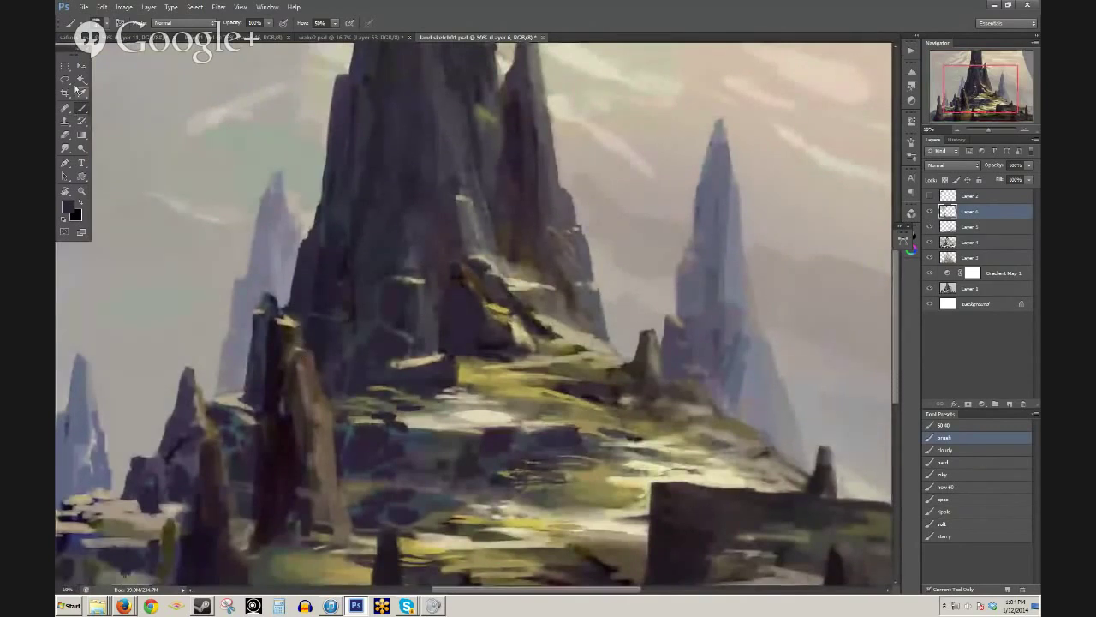
left_click(65, 79)
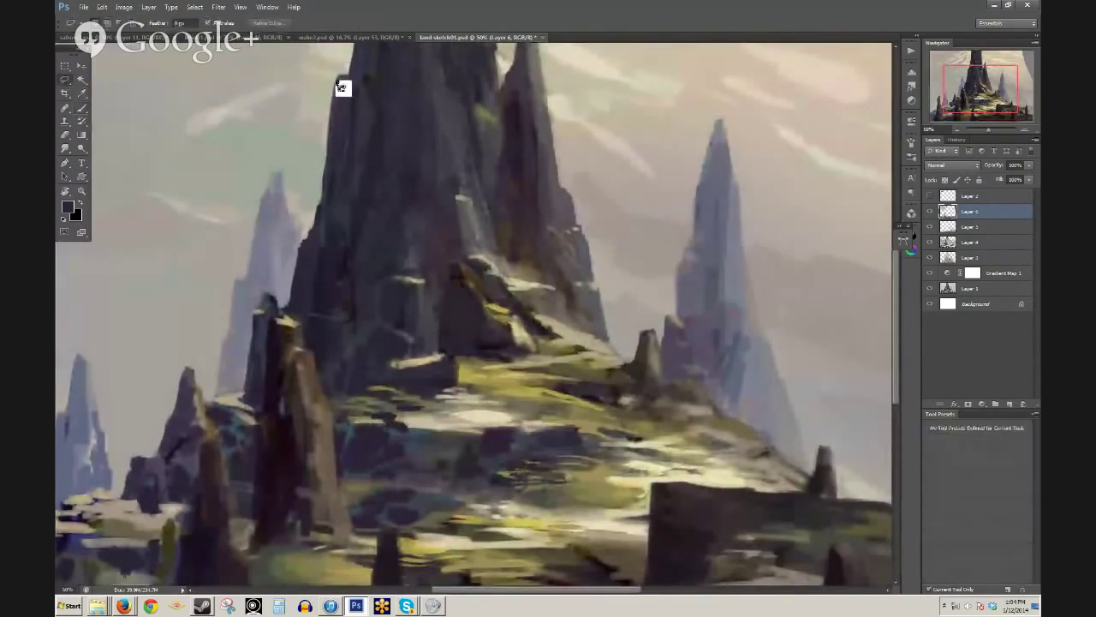
mouse_move(339, 78)
left_mouse_down()
mouse_move(323, 187)
mouse_move(298, 255)
left_mouse_up()
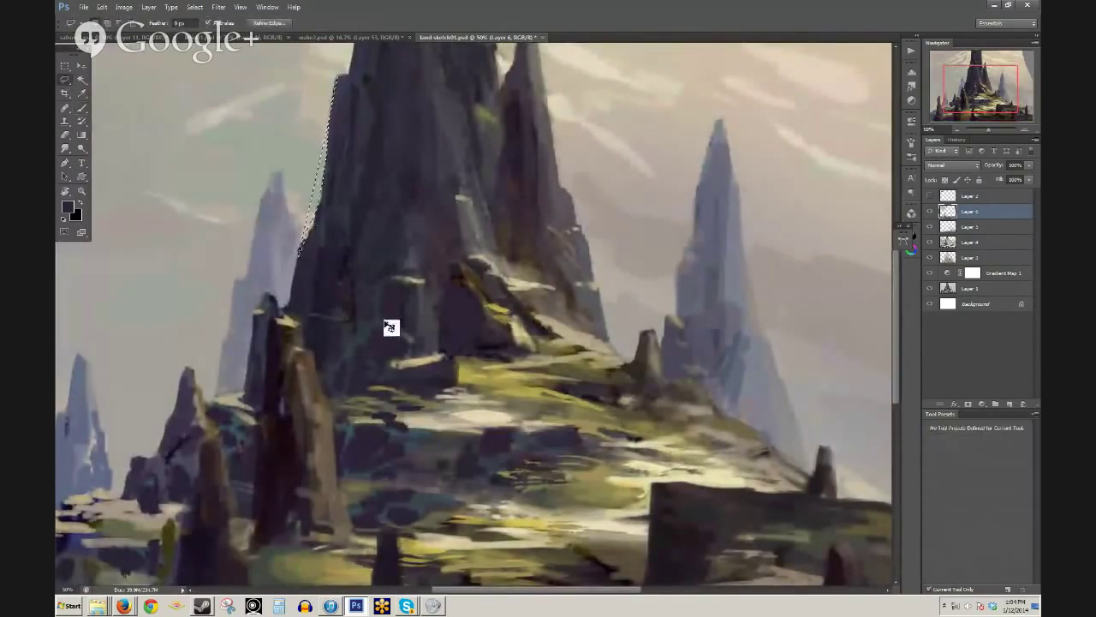
key("ctrl+minus")
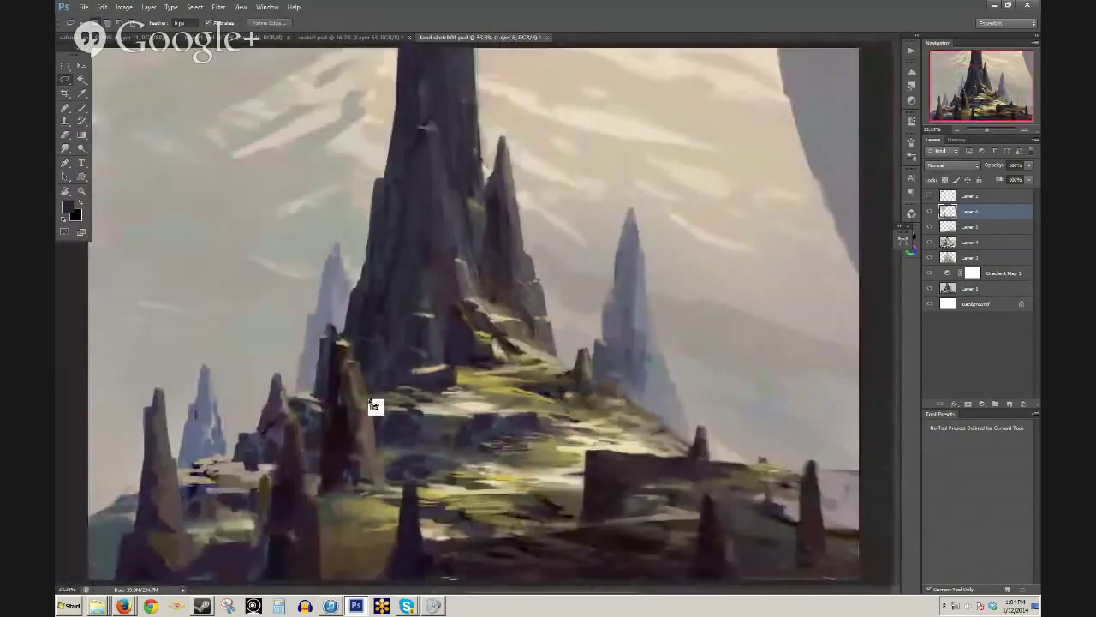
key("b")
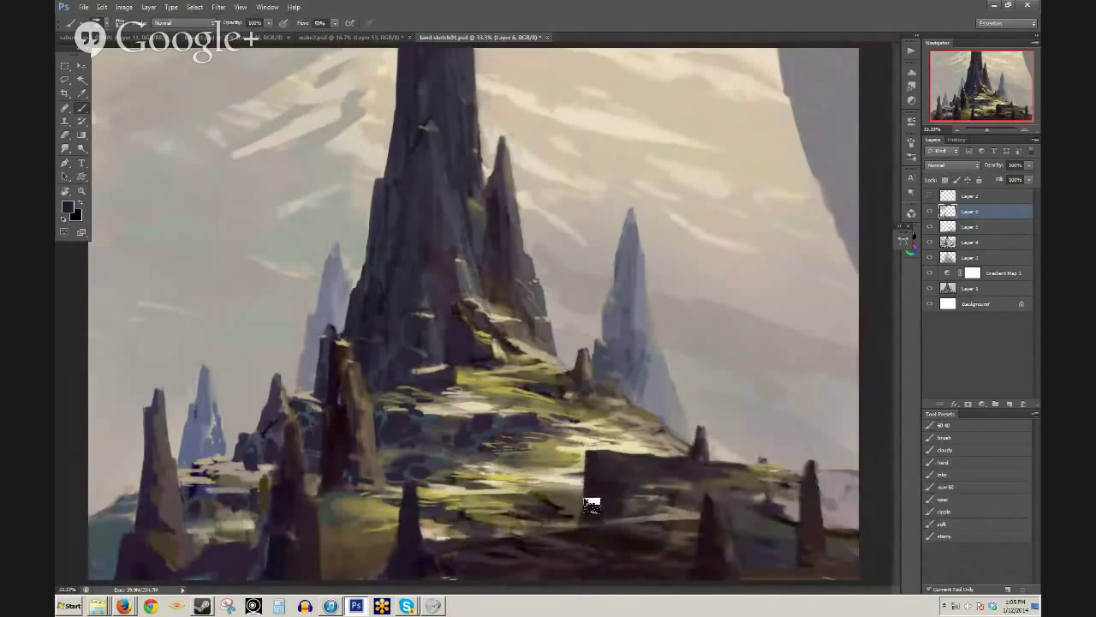
- Close land sketch01.psd without saving its changes
key("ctrl+minus")
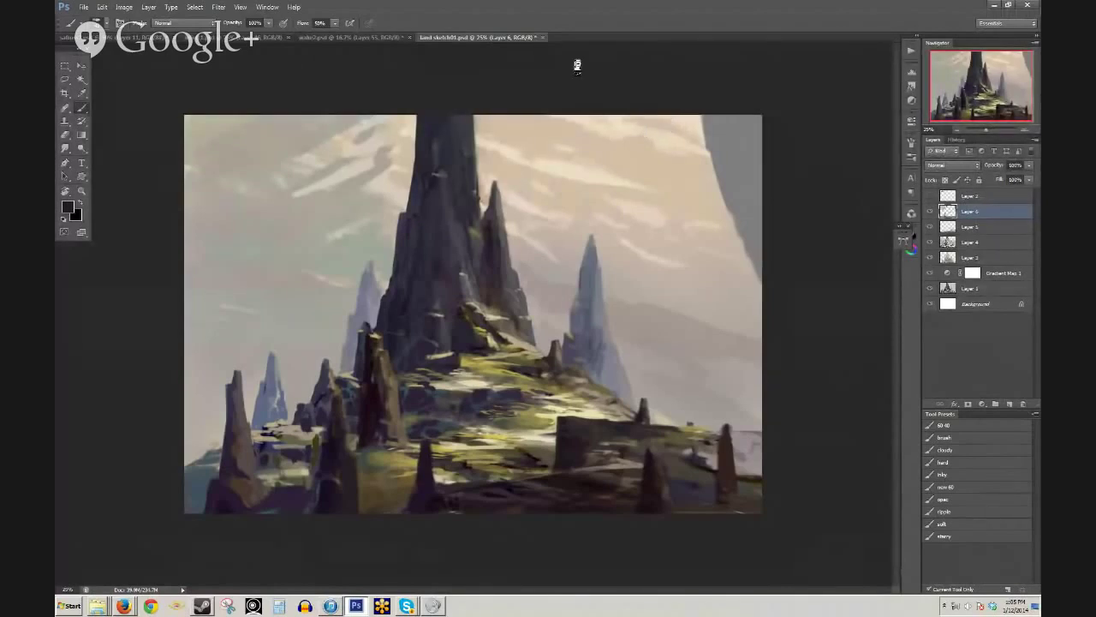
left_click(543, 37)
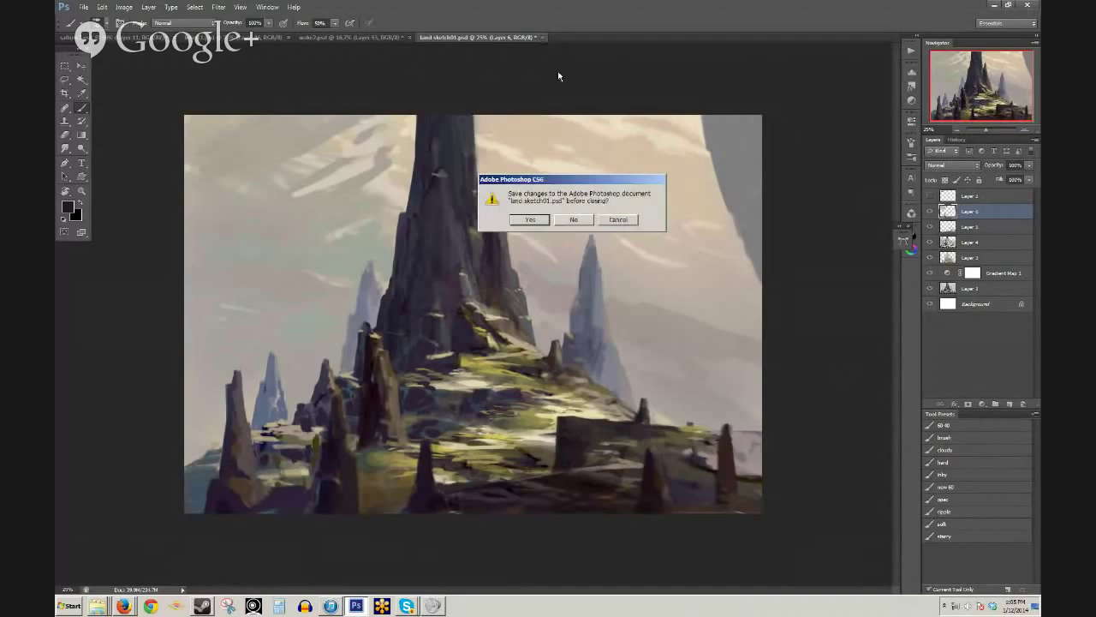
left_click(574, 220)
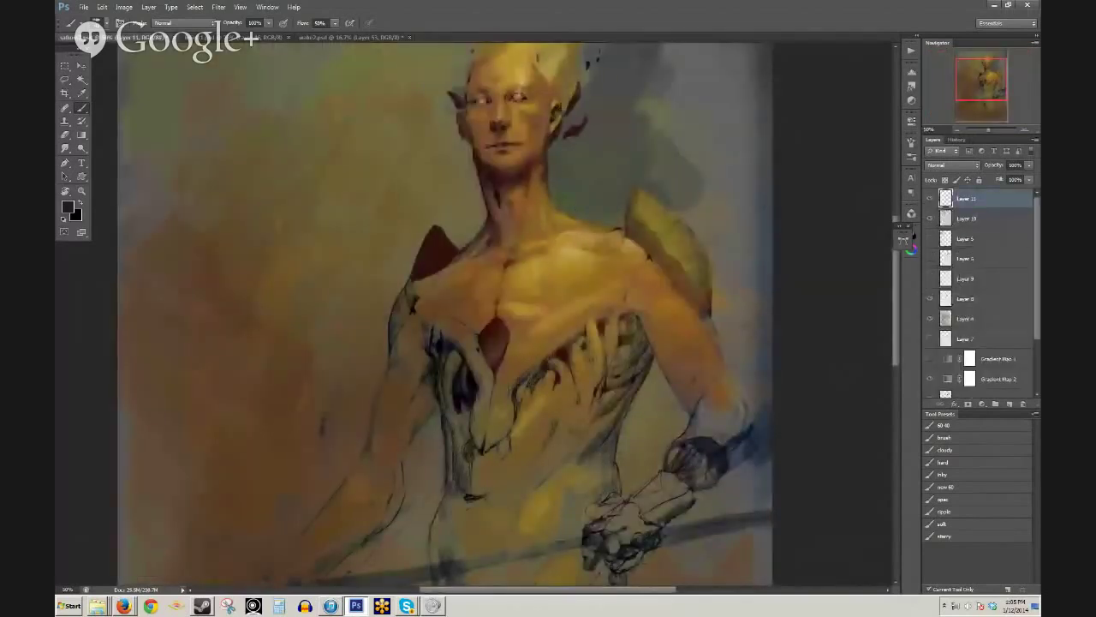
- Close wake2.psd without saving its changes, and close the other finished painting, leaving only the flame-haired figure open
scroll(642, 308, "down", 1)
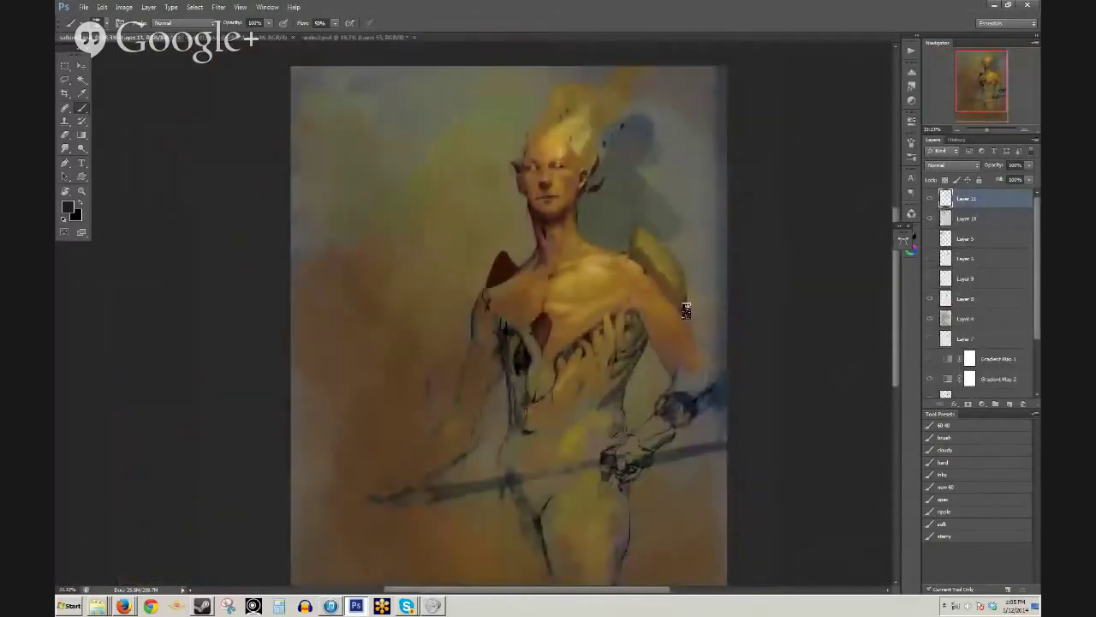
left_click(377, 36)
left_click(414, 36)
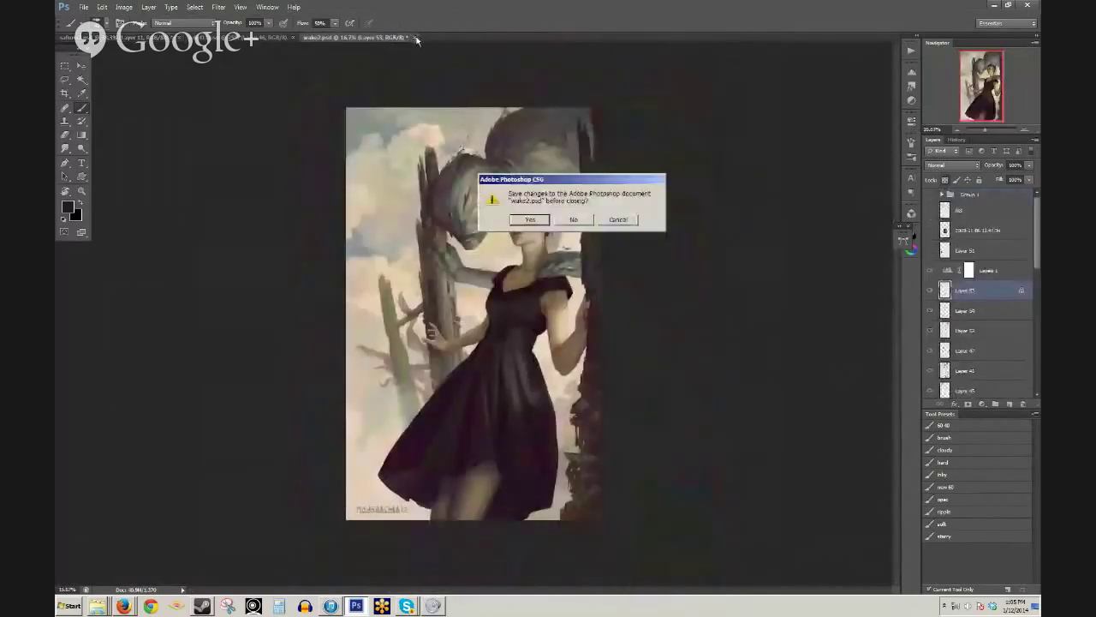
left_click(573, 221)
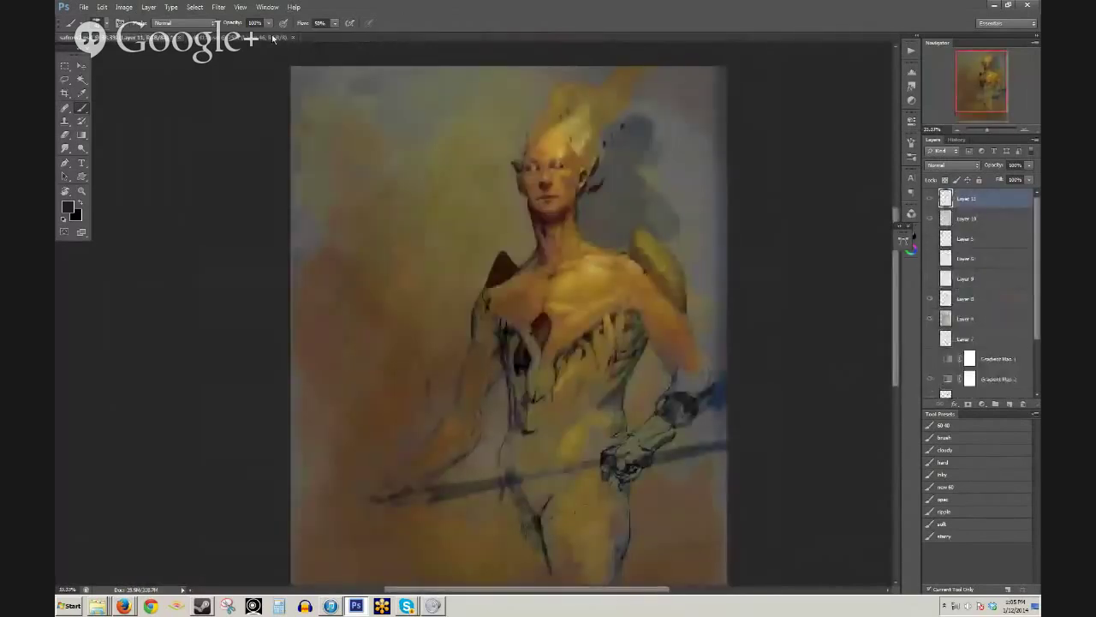
left_click(272, 38)
left_click(293, 37)
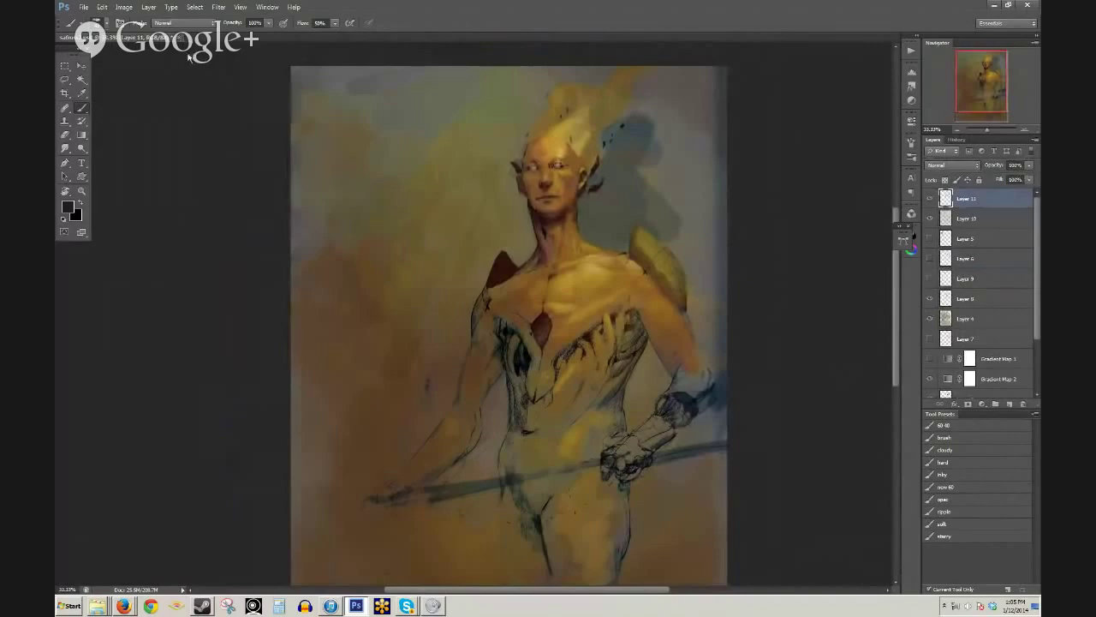
- Save the flame-haired figure painting with Save As
key("ctrl+shift+s")
key("Return")
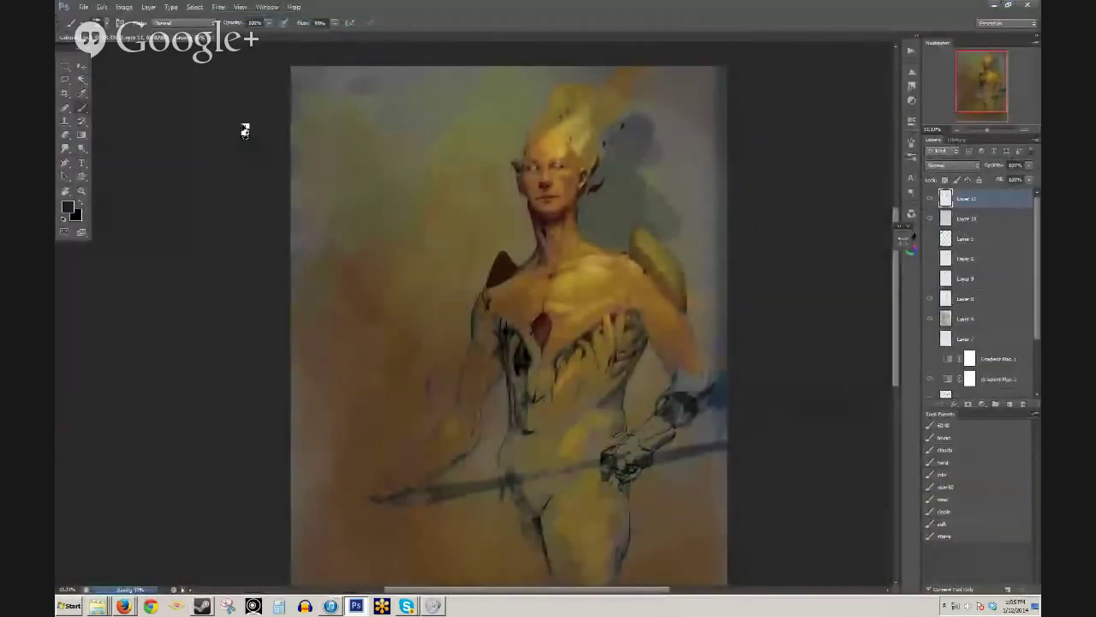
- Switch to the Firefox browser and look through the older artworks posted for critique and overpainting in the Level Up! Facebook group
key("alt+Tab")
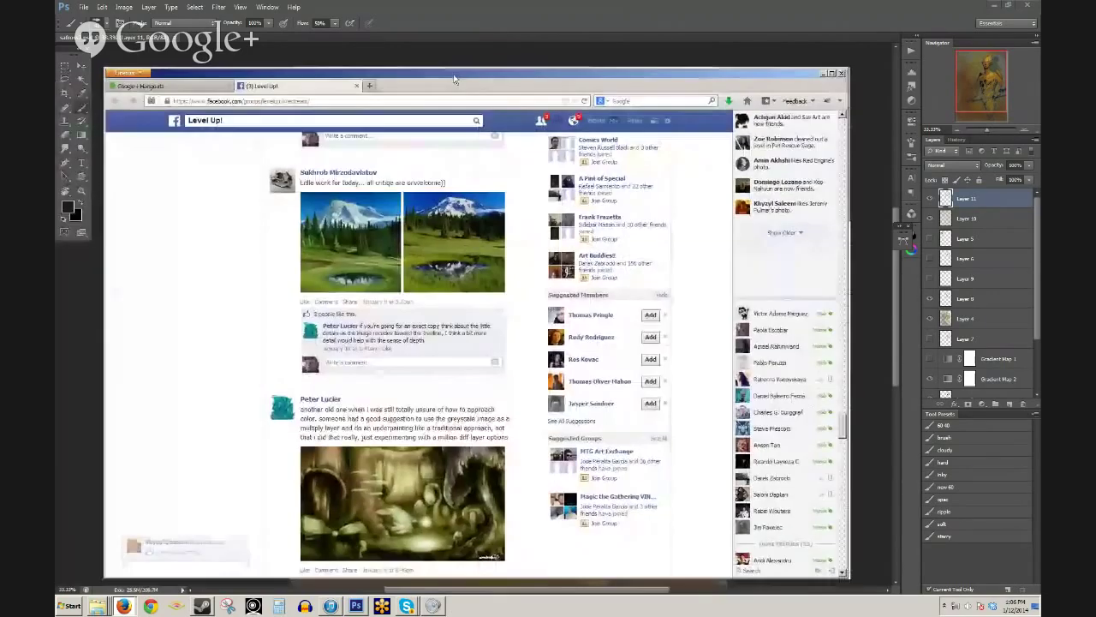
left_click_drag(454, 76, 431, 71)
scroll(361, 174, "down", 6)
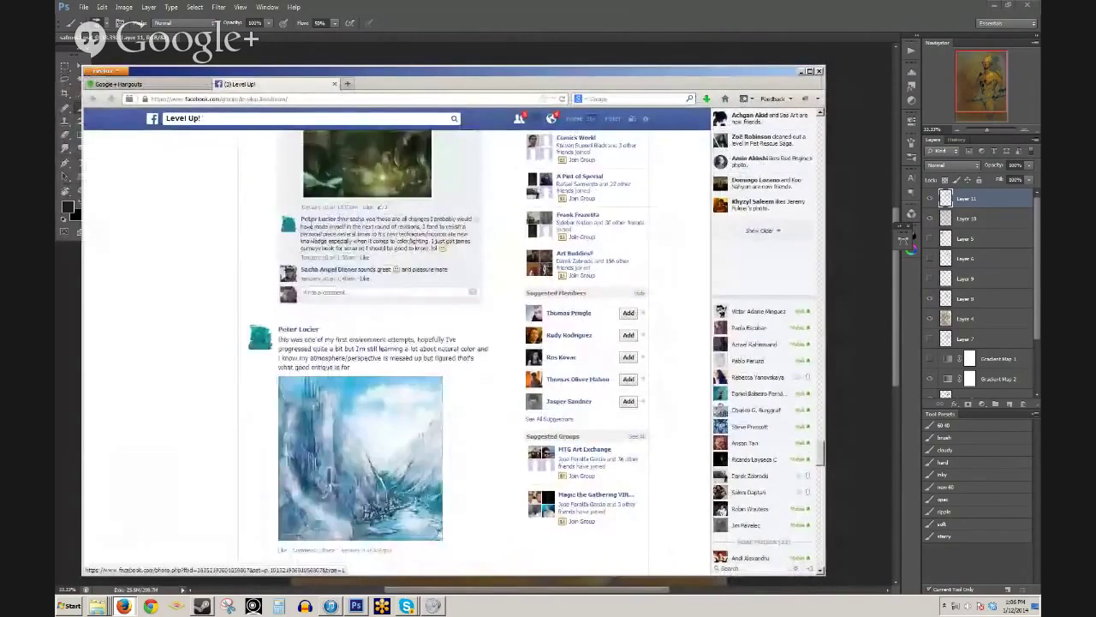
scroll(456, 312, "down", 15)
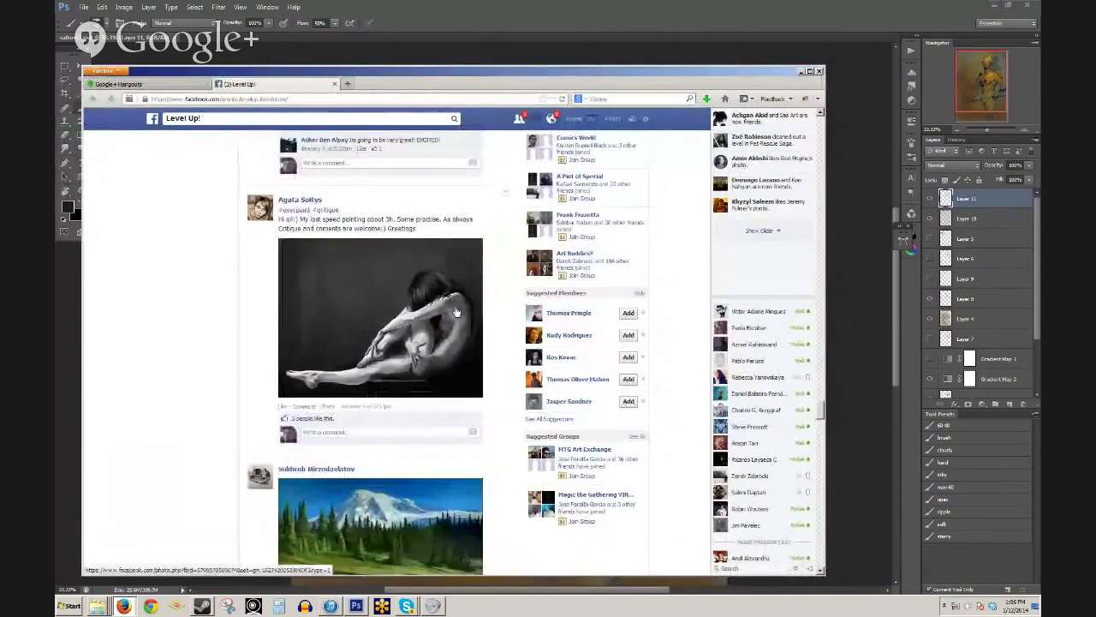
scroll(456, 313, "down", 3)
scroll(495, 346, "down", 3)
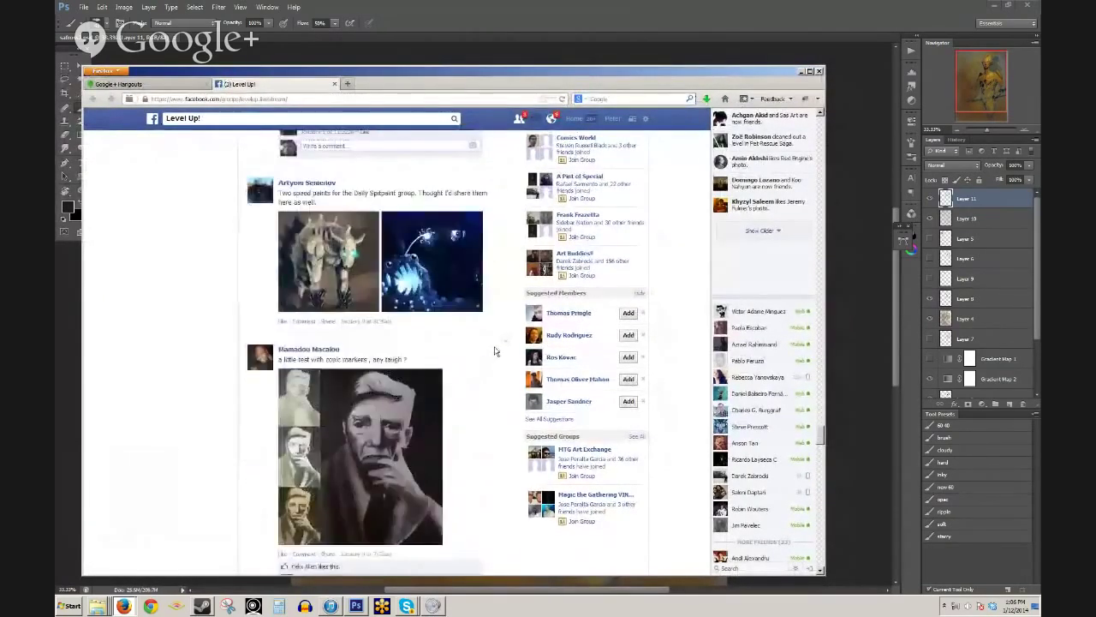
scroll(490, 339, "down", 8)
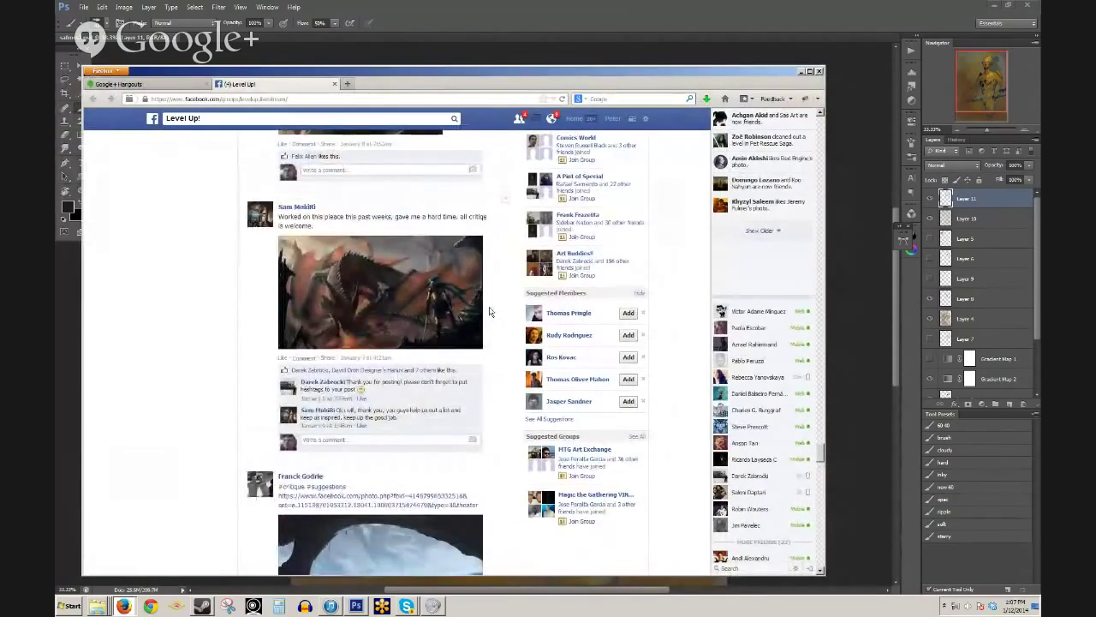
scroll(491, 312, "down", 3)
scroll(490, 311, "down", 7)
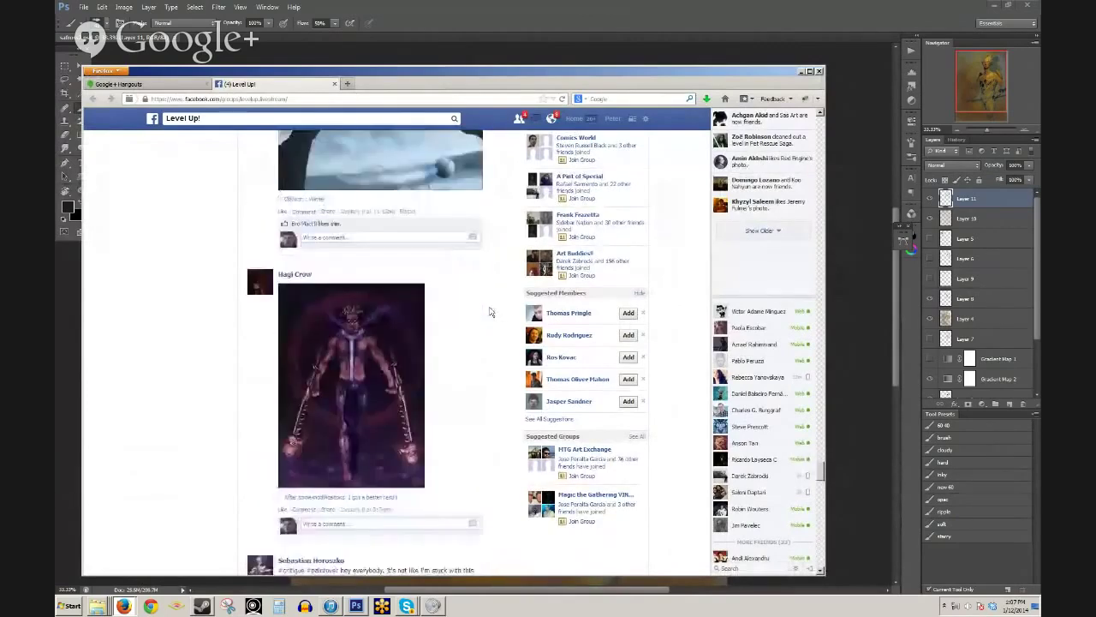
scroll(490, 312, "down", 2)
scroll(490, 312, "down", 15)
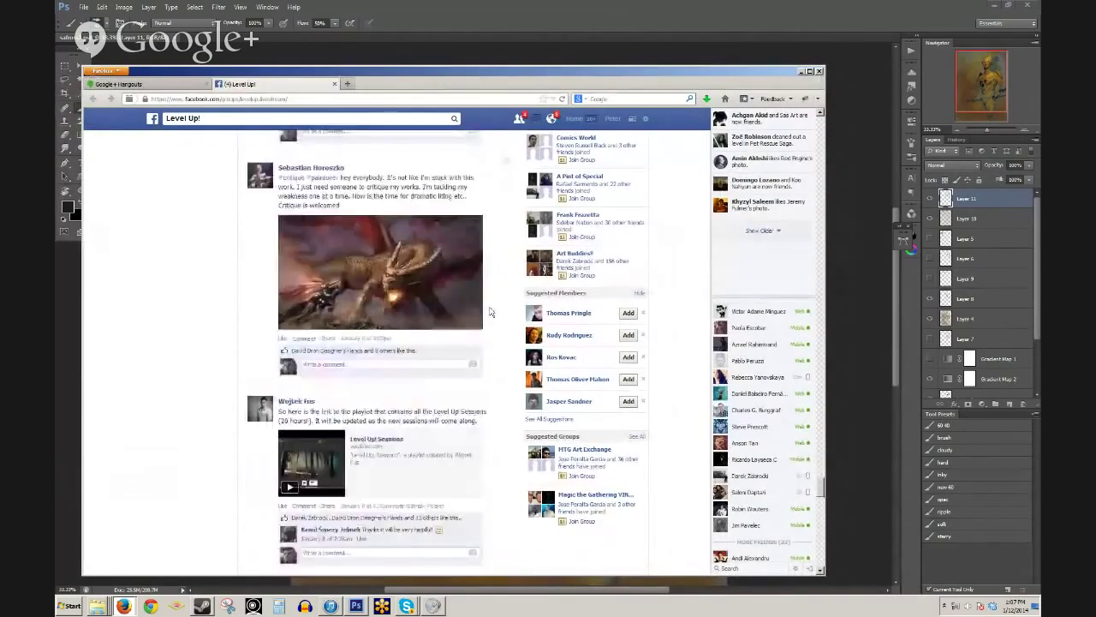
scroll(490, 319, "down", 12)
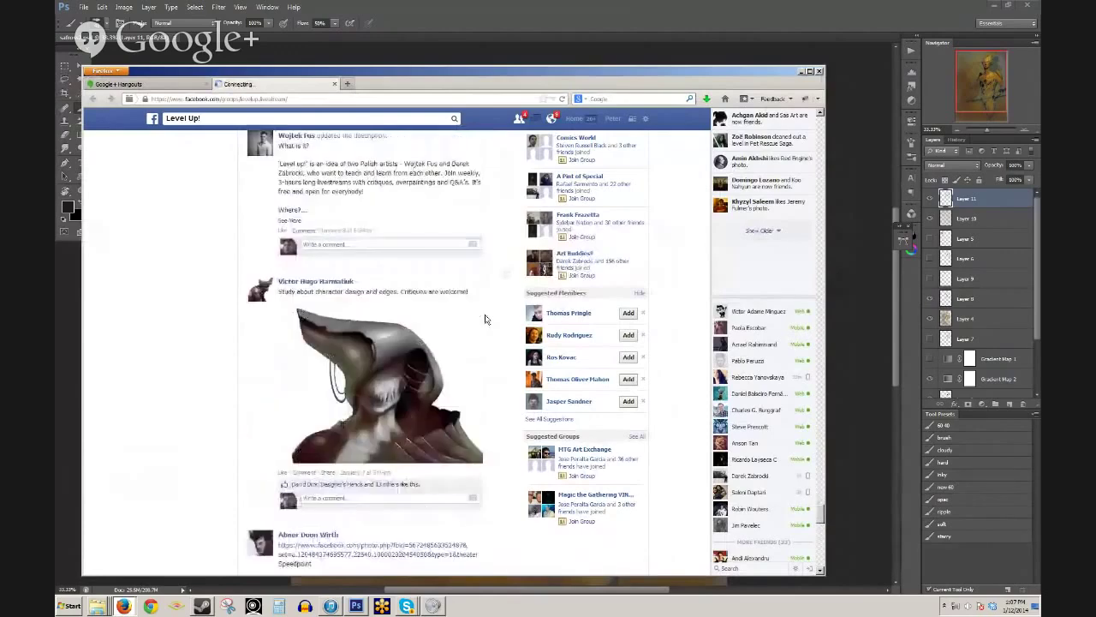
scroll(491, 372, "down", 6)
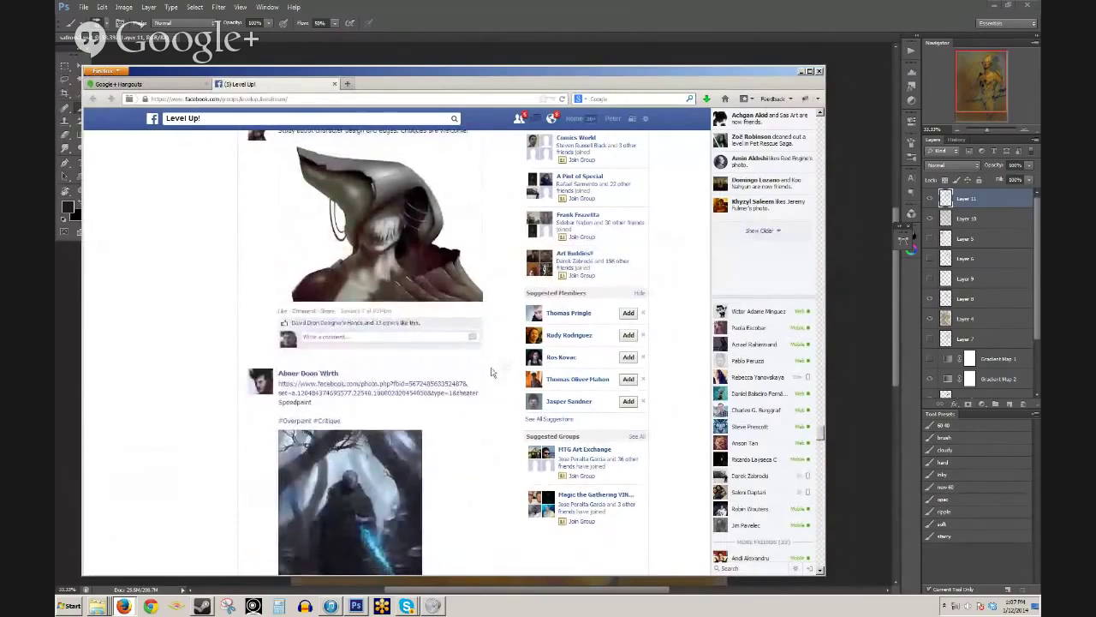
scroll(491, 372, "down", 16)
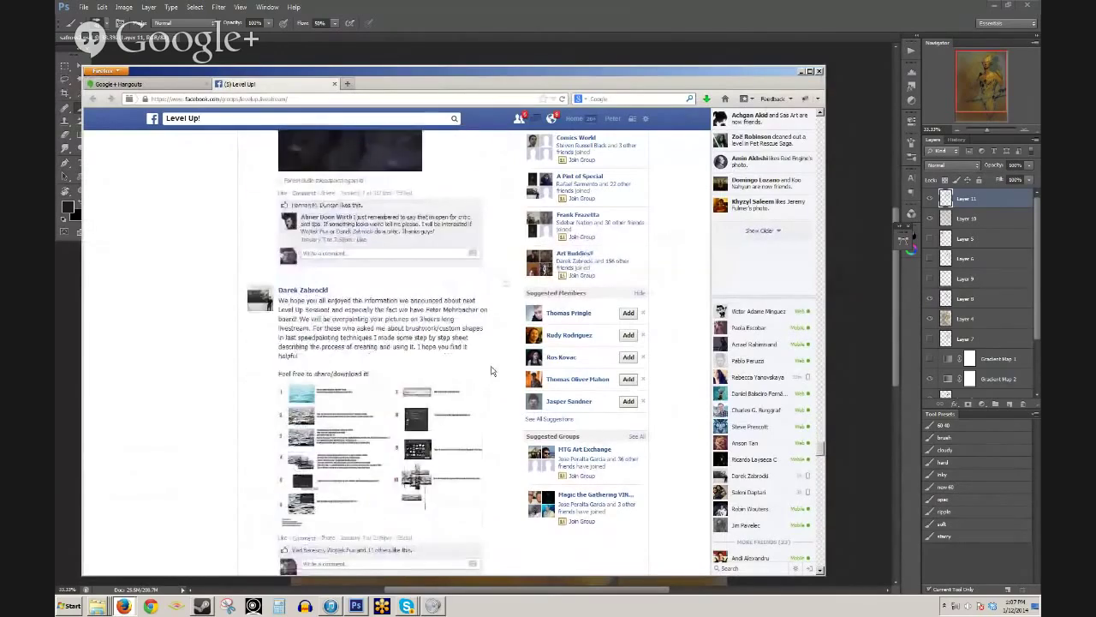
scroll(490, 367, "down", 20)
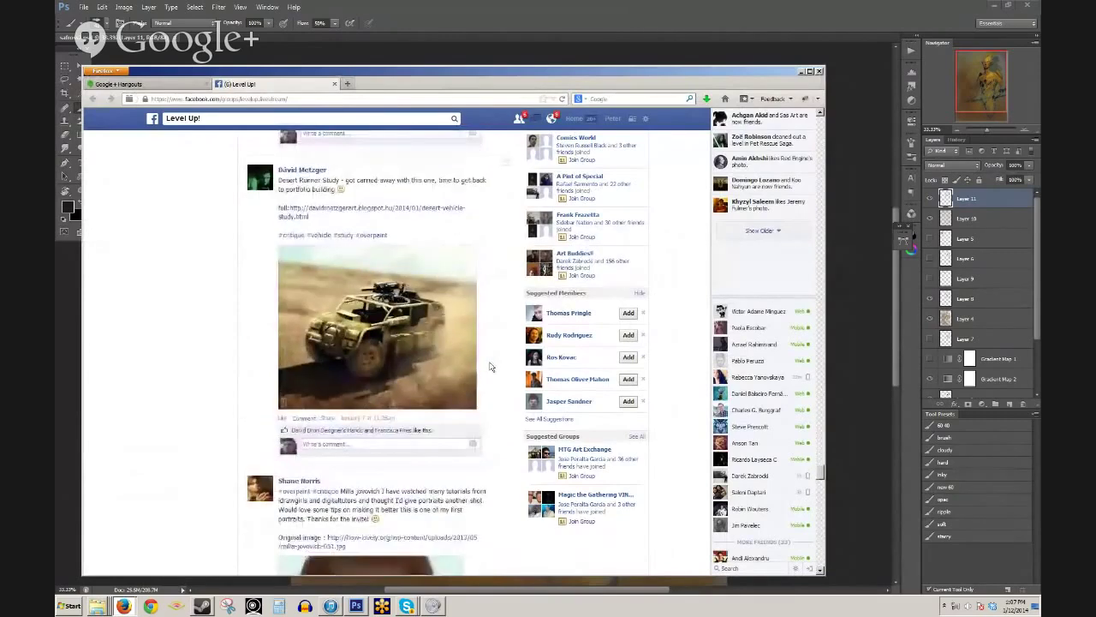
scroll(491, 364, "down", 16)
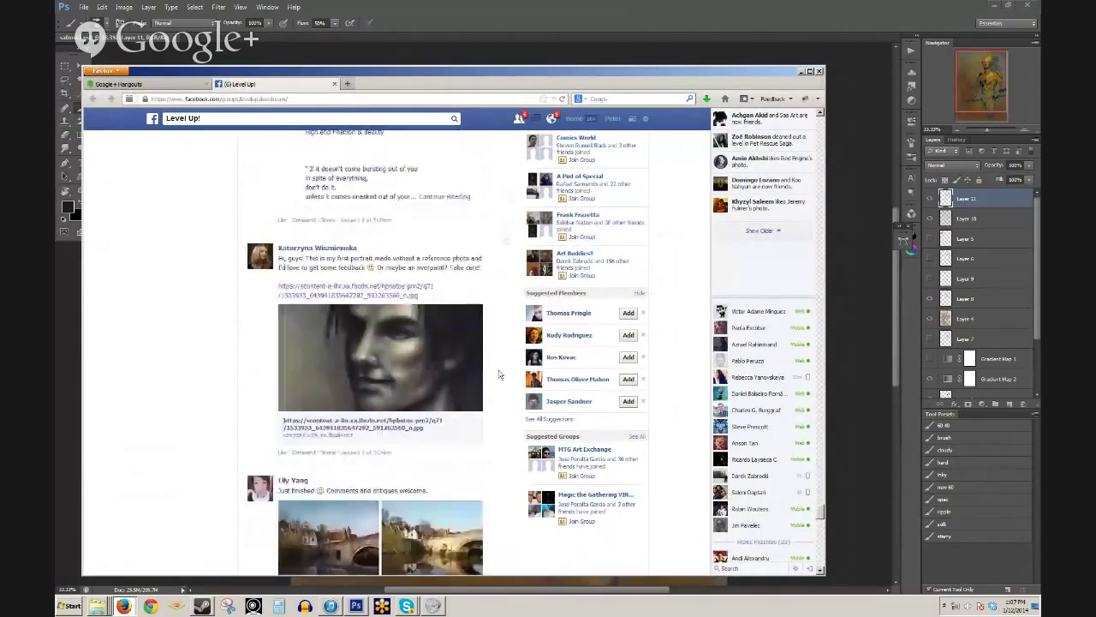
scroll(499, 375, "down", 12)
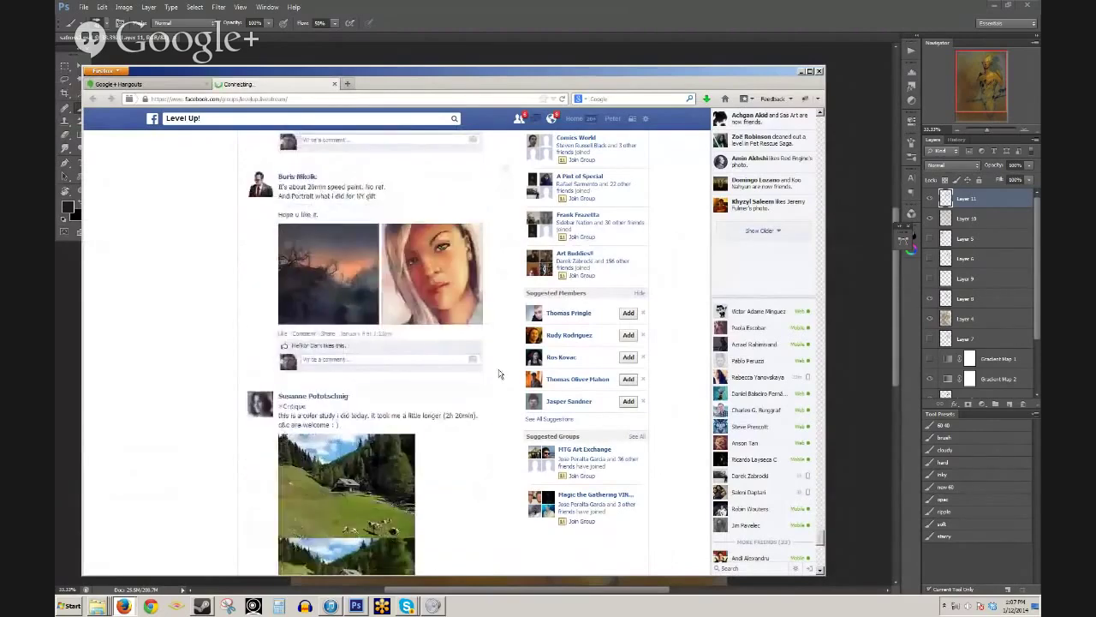
scroll(499, 375, "down", 20)
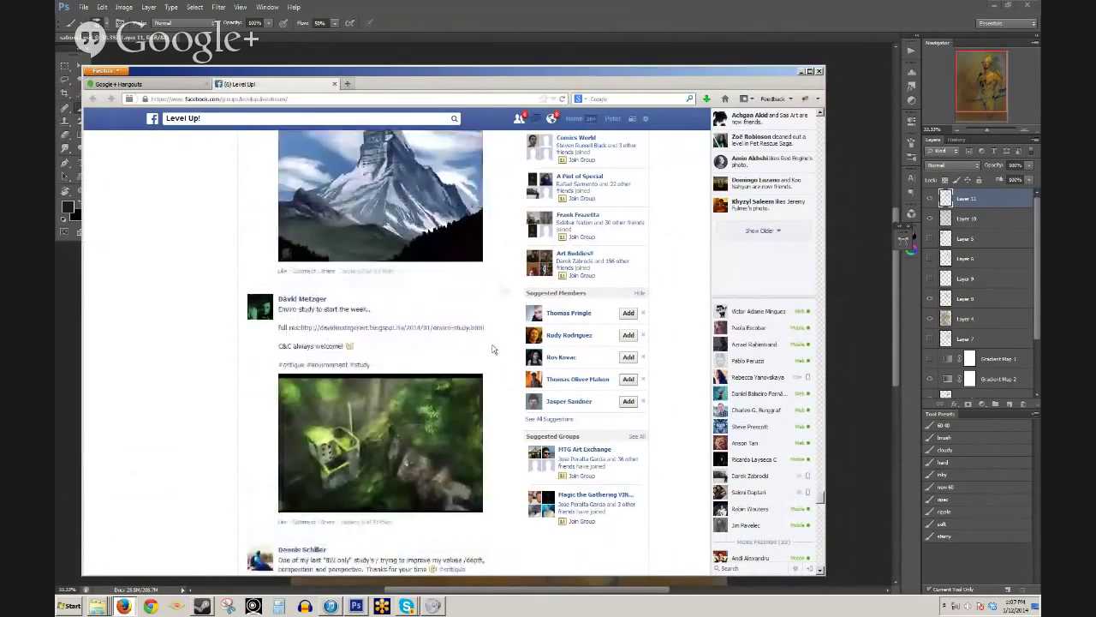
scroll(492, 348, "down", 7)
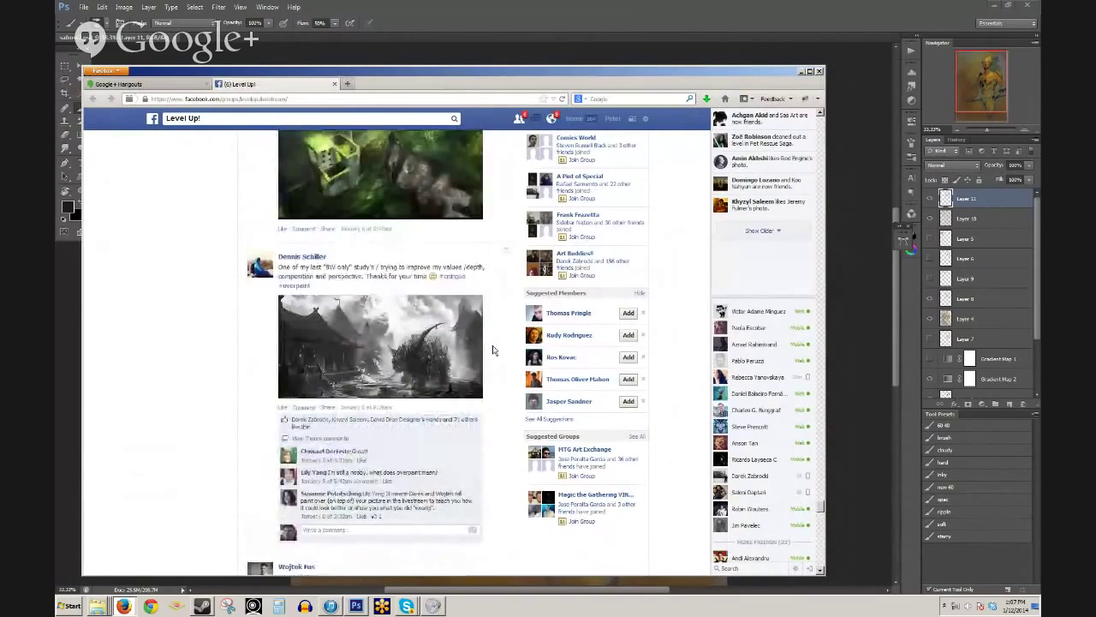
scroll(492, 349, "down", 8)
scroll(493, 350, "down", 4)
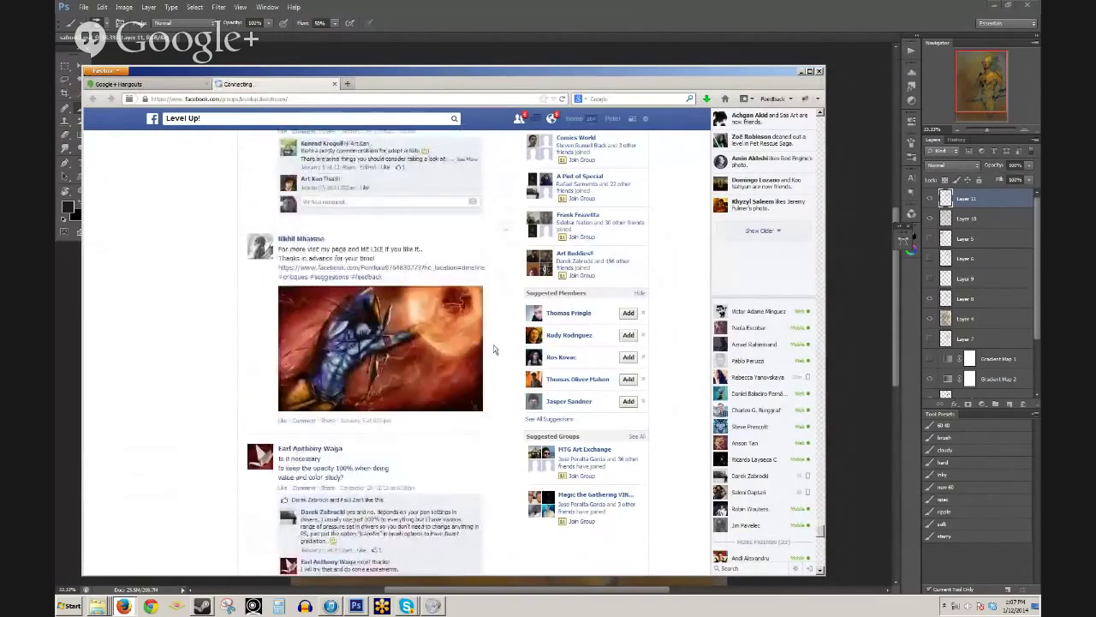
scroll(495, 358, "down", 14)
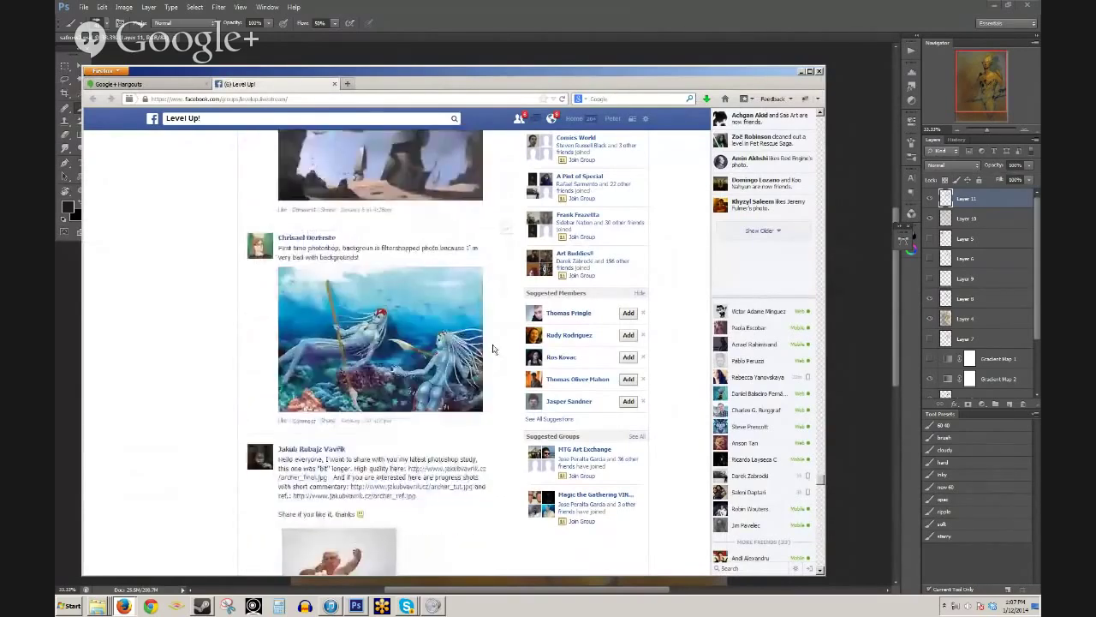
scroll(492, 352, "down", 8)
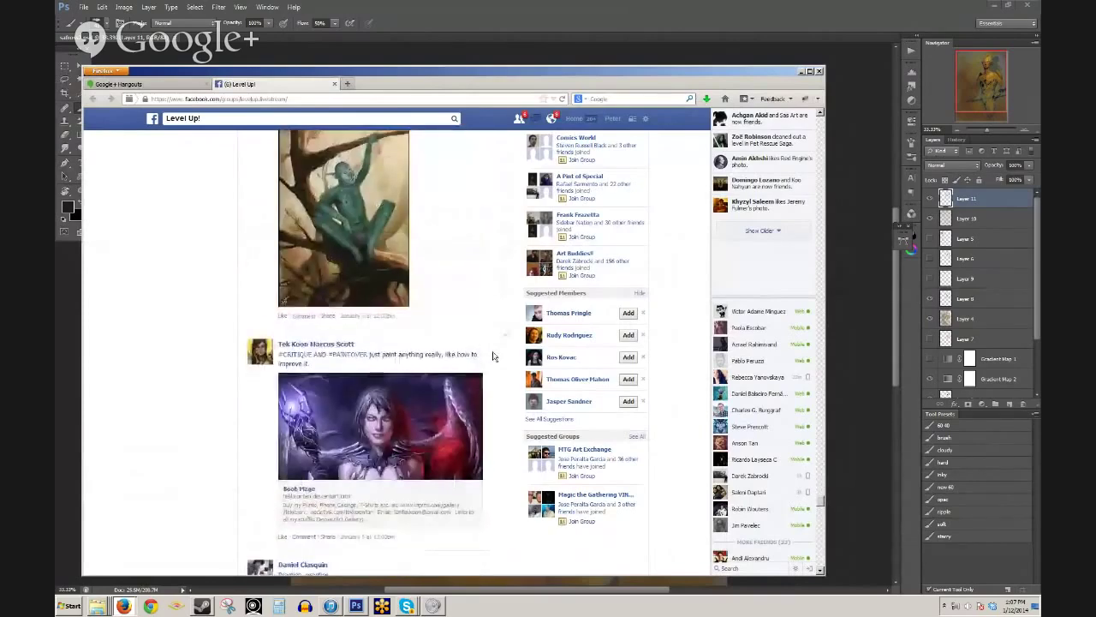
scroll(493, 357, "down", 15)
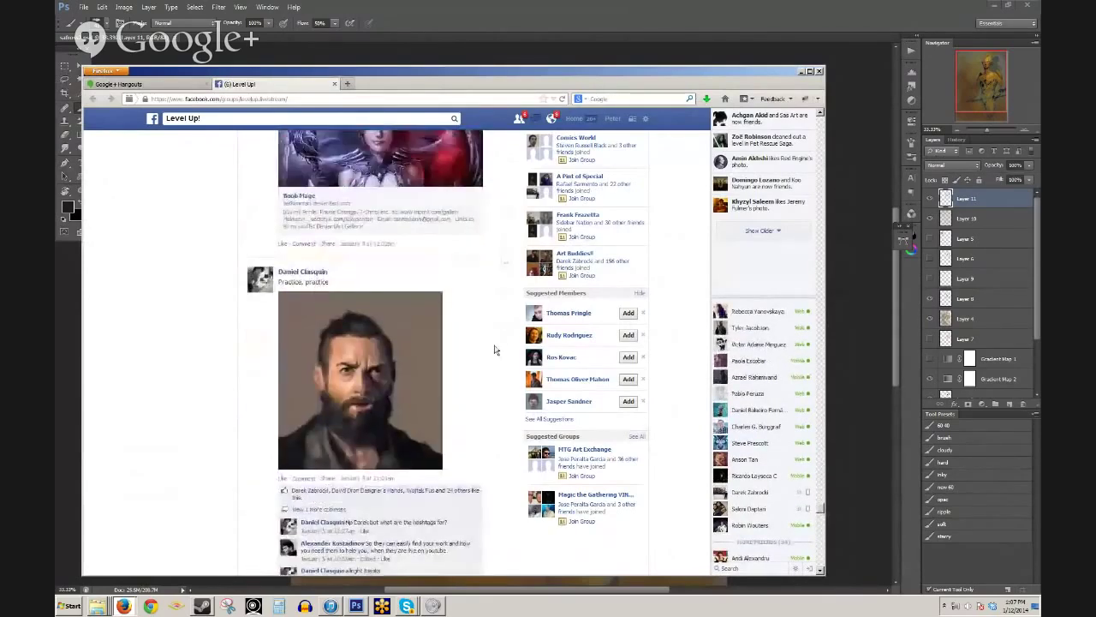
scroll(494, 348, "down", 5)
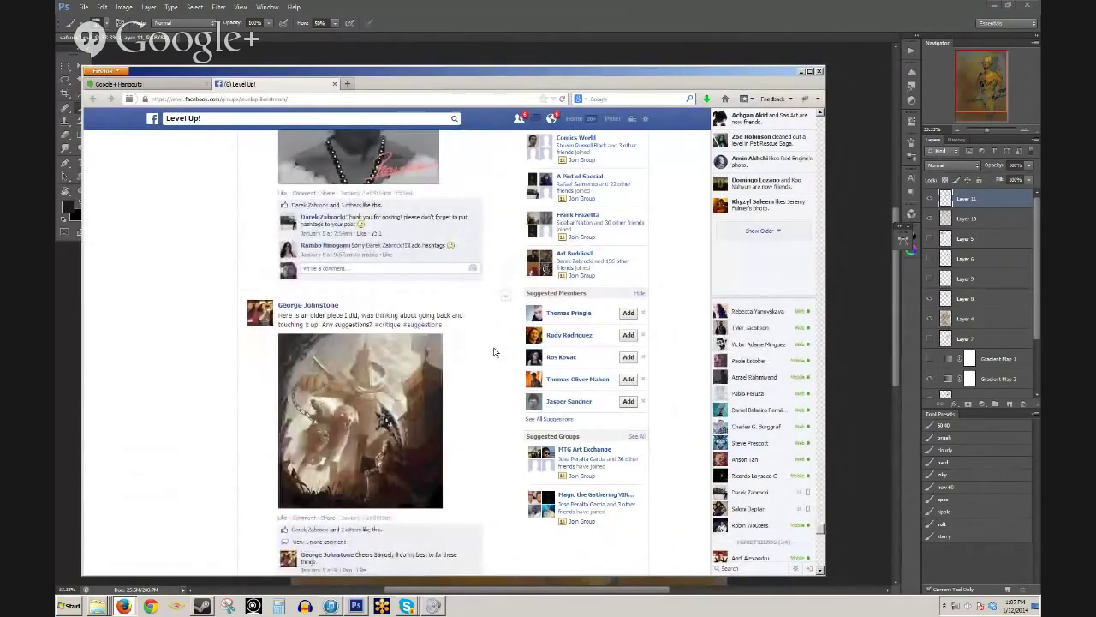
scroll(493, 352, "down", 10)
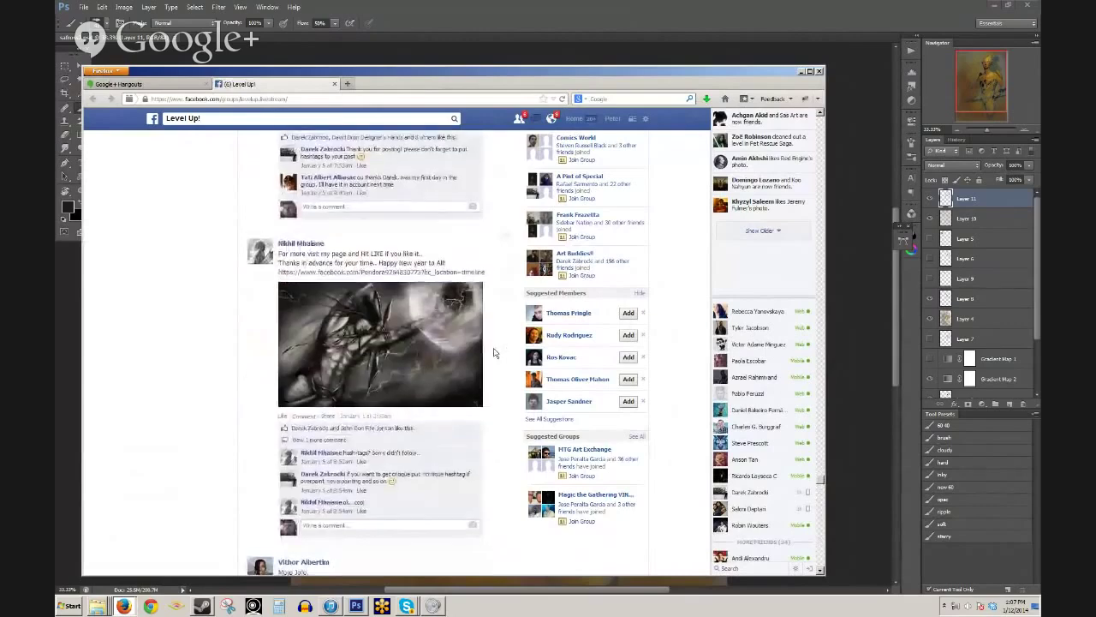
scroll(494, 351, "down", 7)
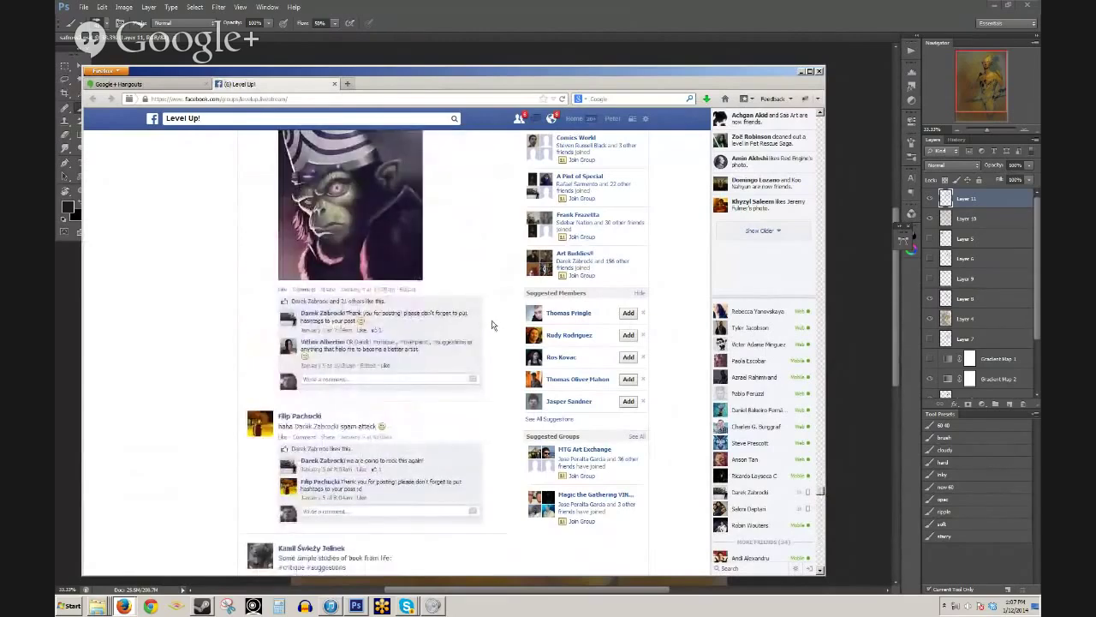
scroll(493, 323, "down", 8)
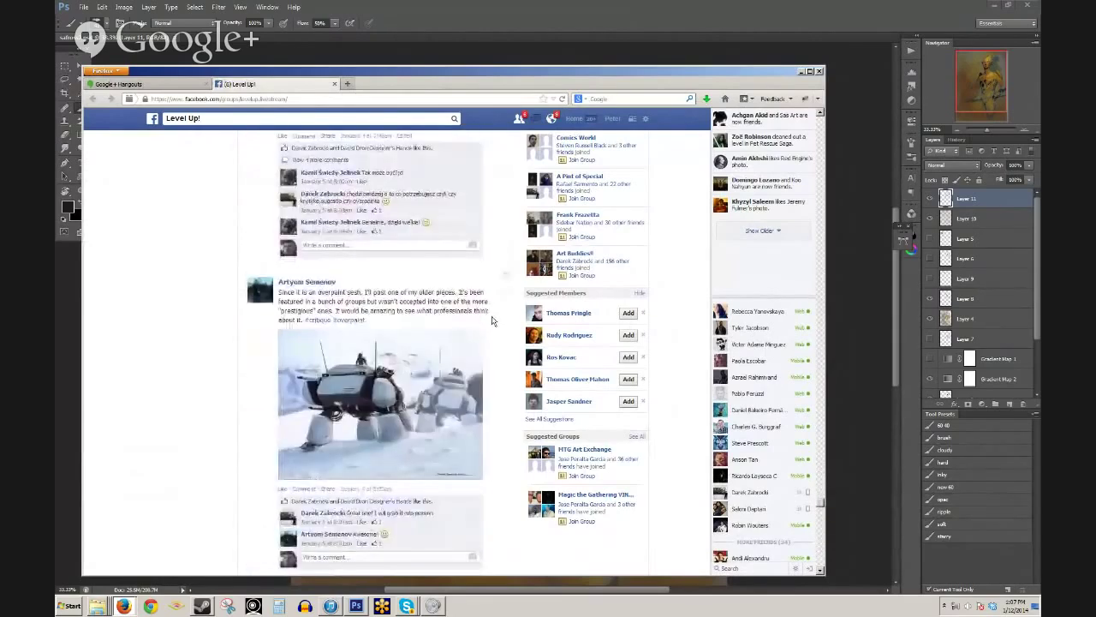
scroll(493, 320, "down", 10)
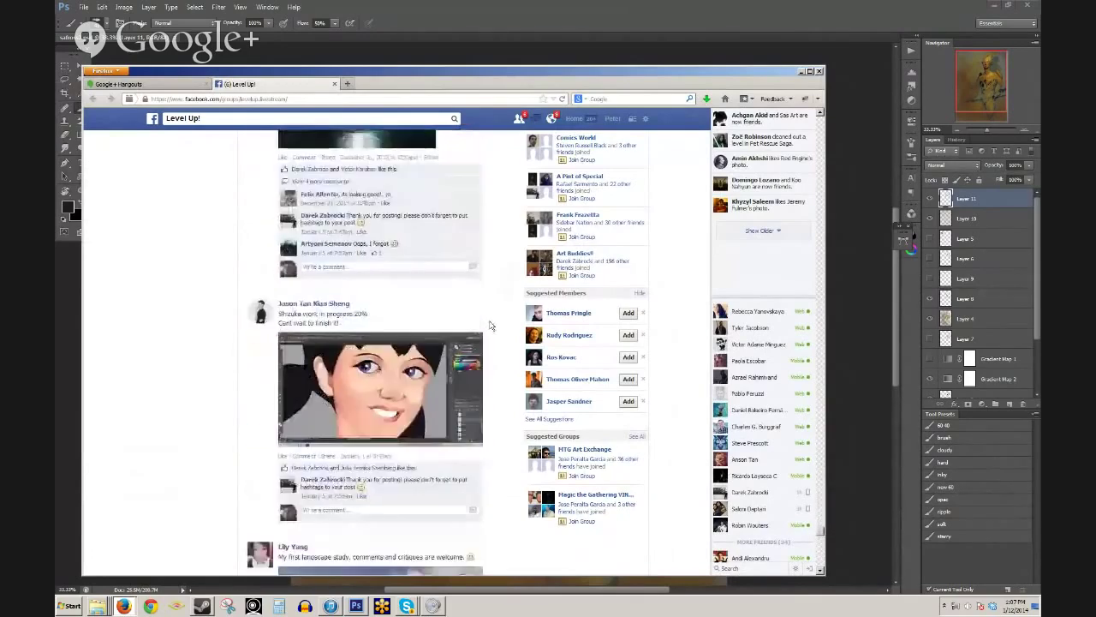
scroll(498, 319, "down", 4)
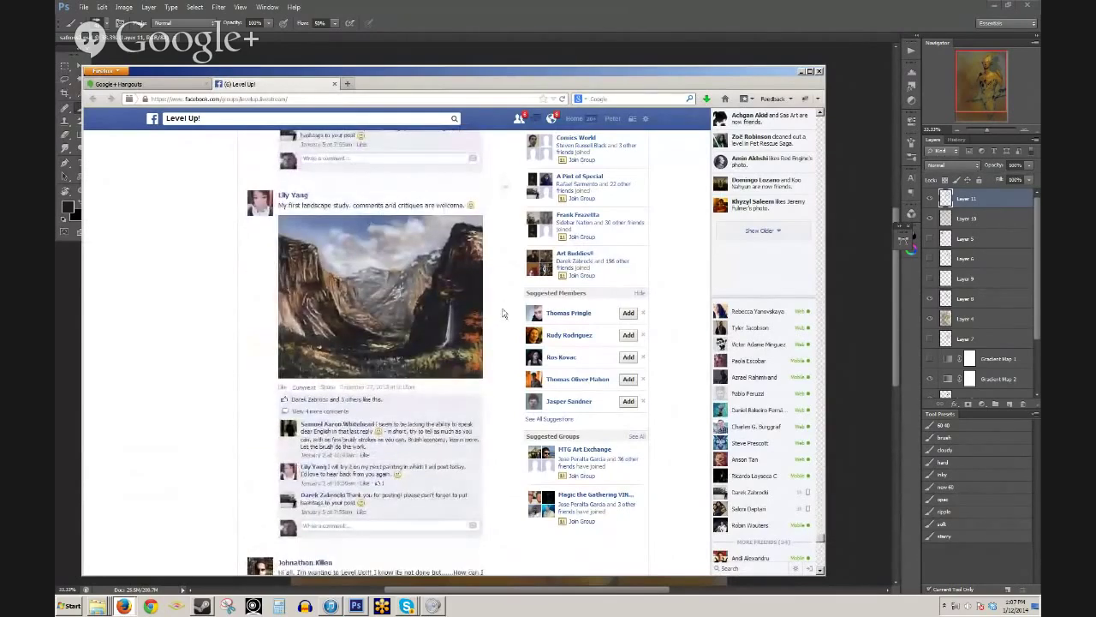
scroll(502, 309, "down", 7)
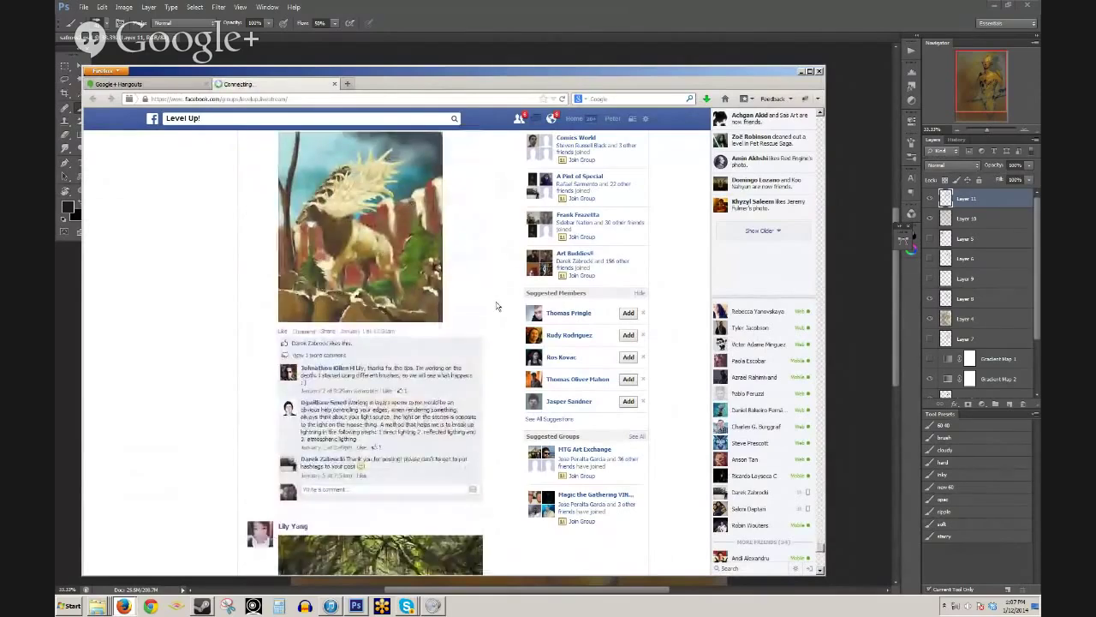
scroll(493, 317, "down", 3)
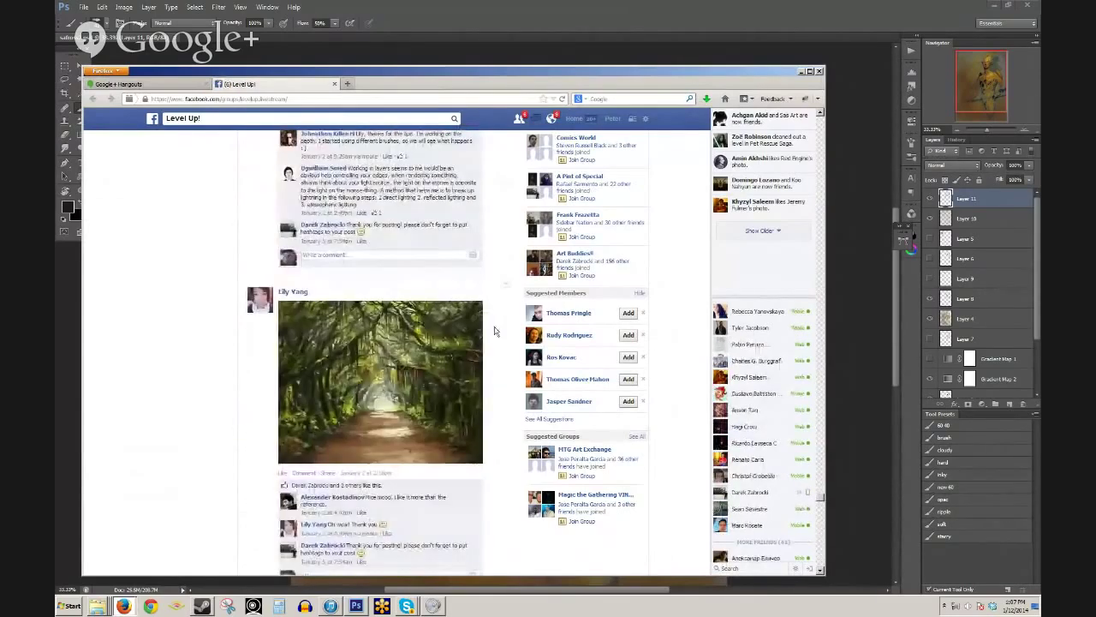
scroll(495, 323, "down", 10)
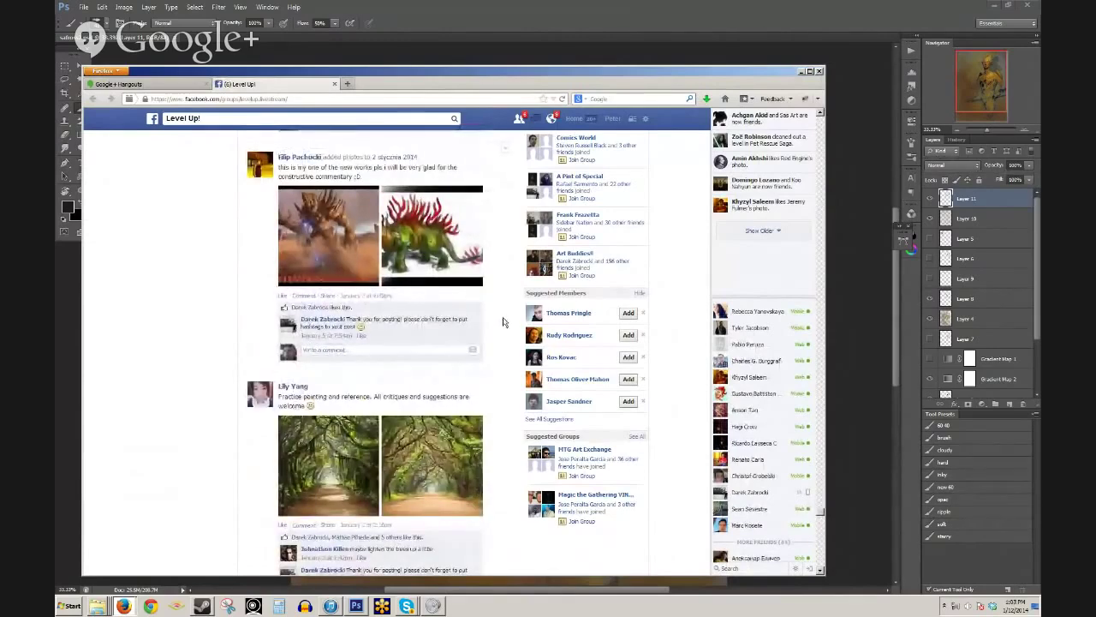
scroll(504, 322, "down", 10)
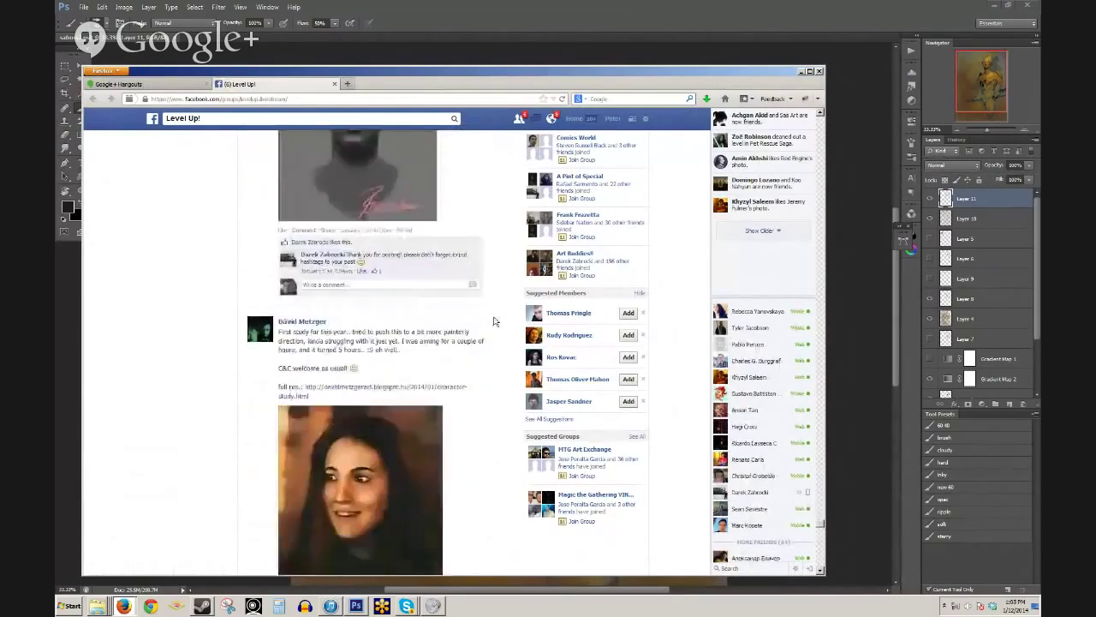
scroll(494, 321, "down", 8)
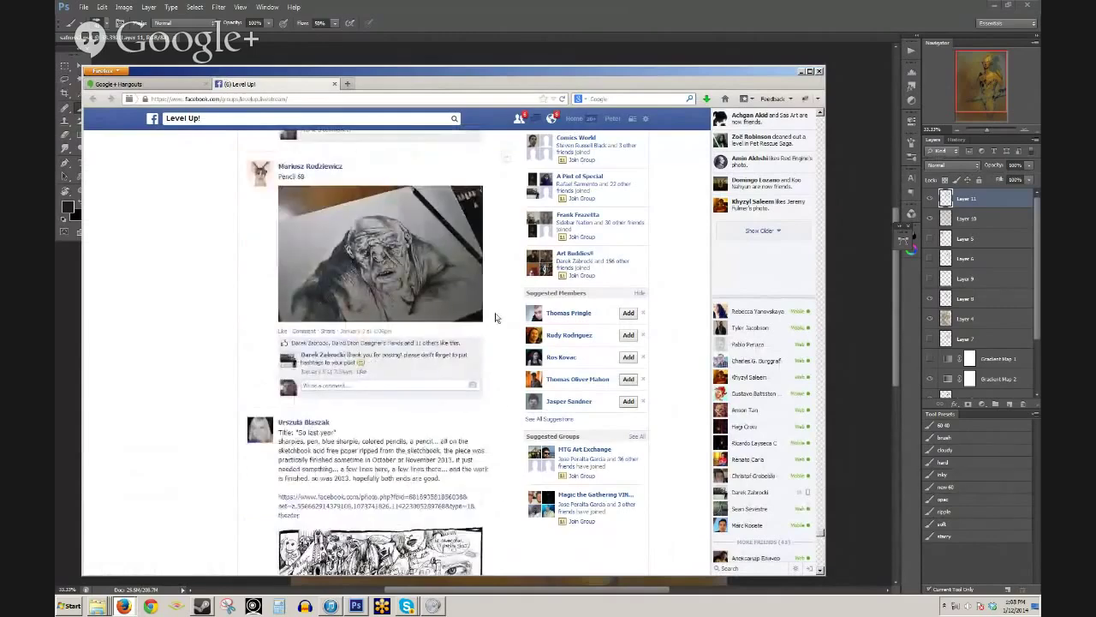
scroll(495, 318, "down", 10)
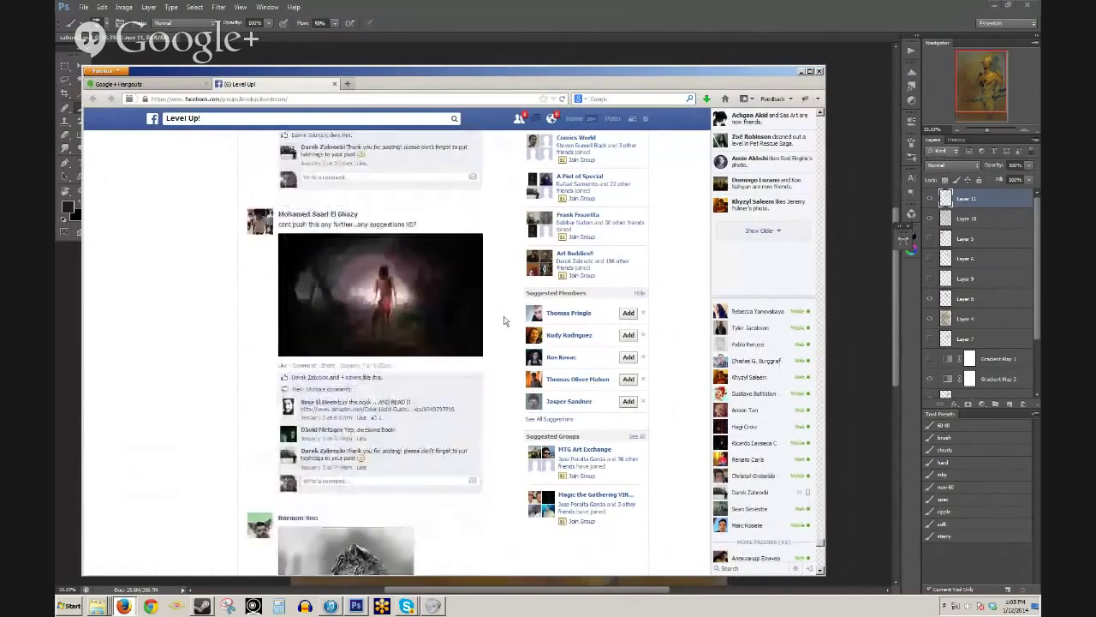
scroll(504, 322, "down", 3)
scroll(507, 323, "down", 2)
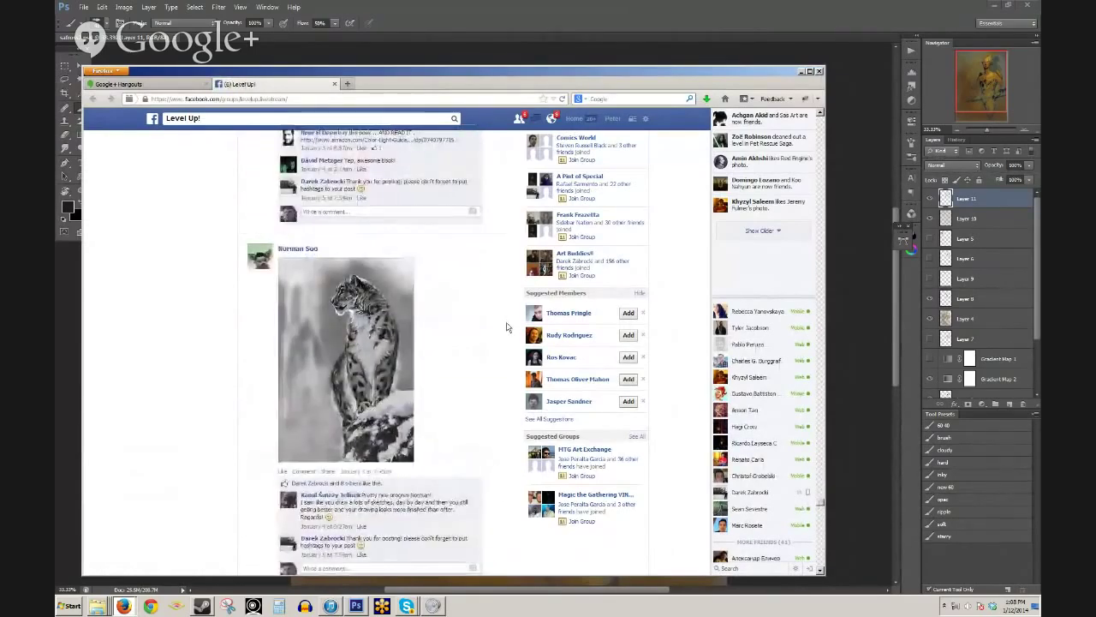
scroll(506, 326, "down", 3)
scroll(506, 326, "down", 5)
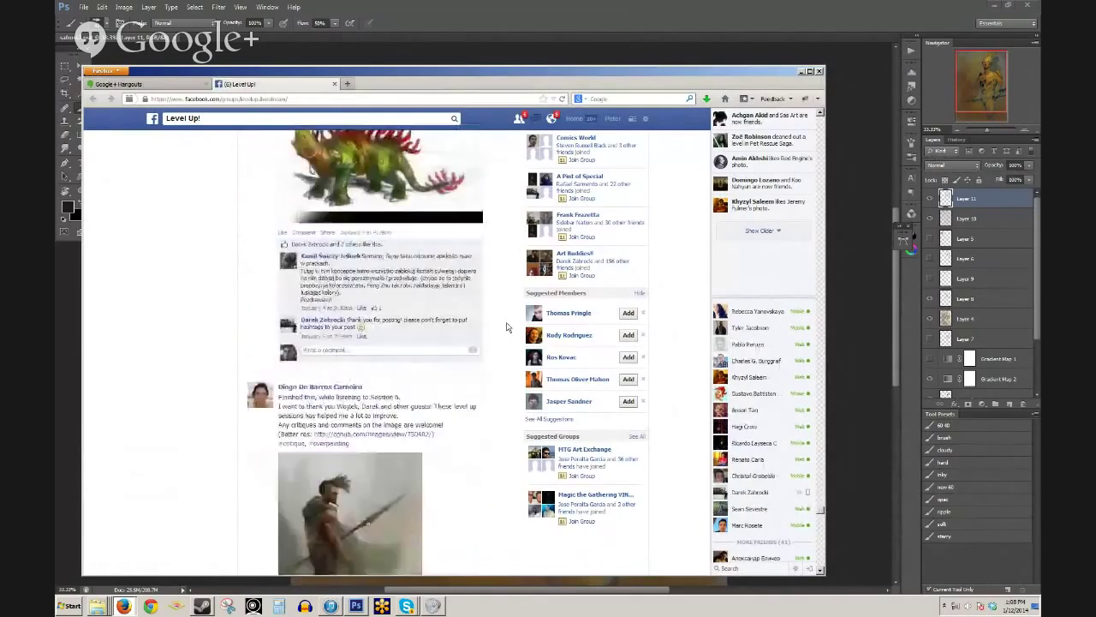
scroll(506, 327, "down", 10)
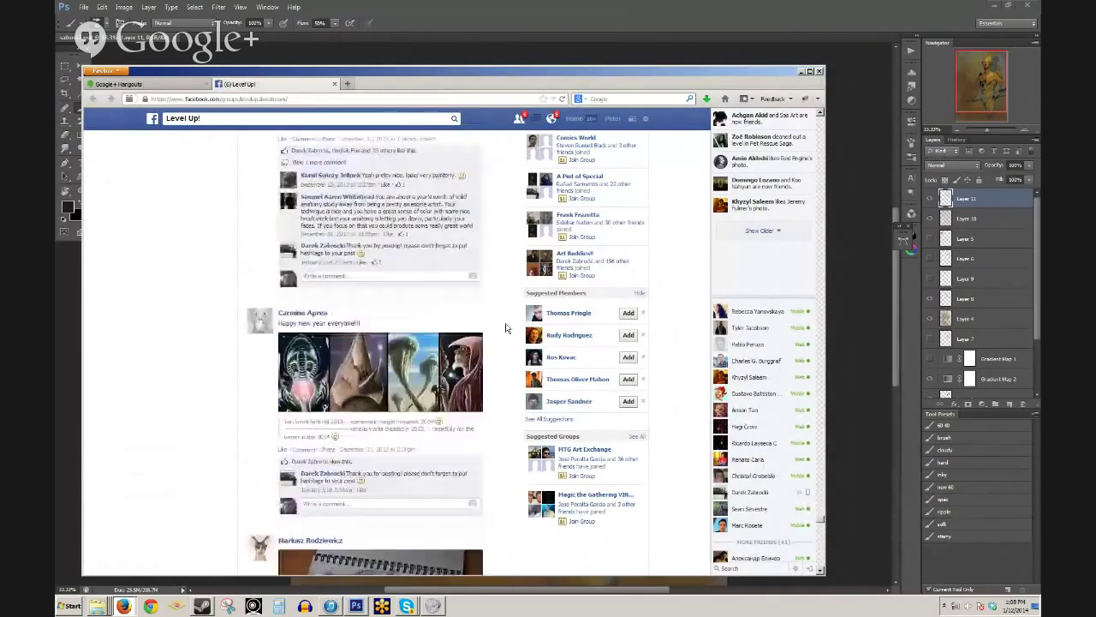
scroll(506, 326, "down", 6)
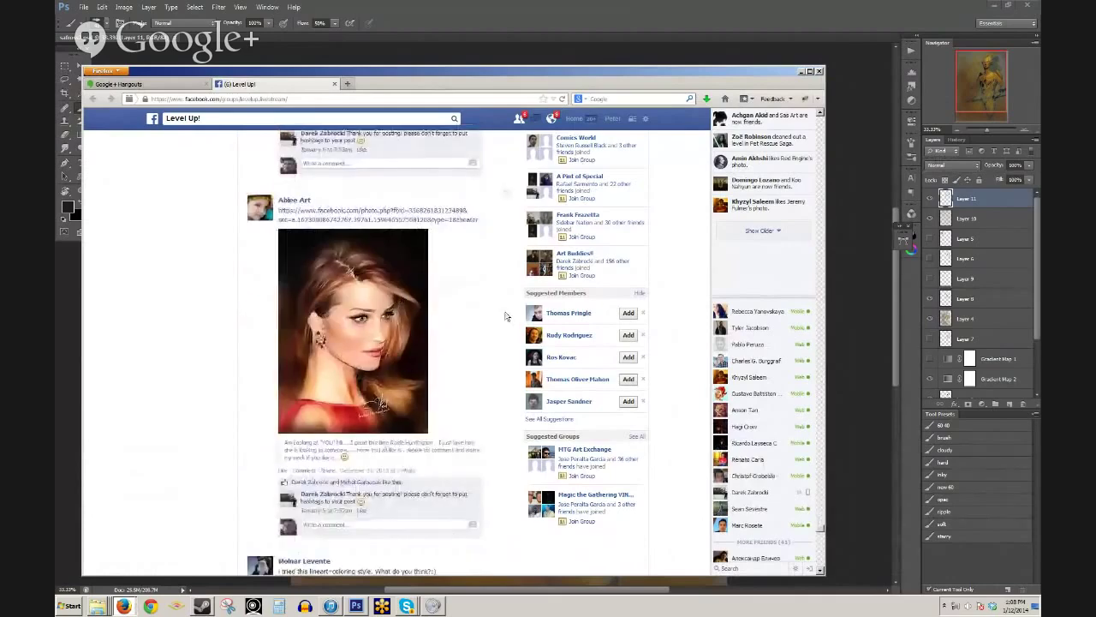
- Examine the December and early January artwork posts in the Level Up! group for a piece to critique
scroll(506, 317, "down", 8)
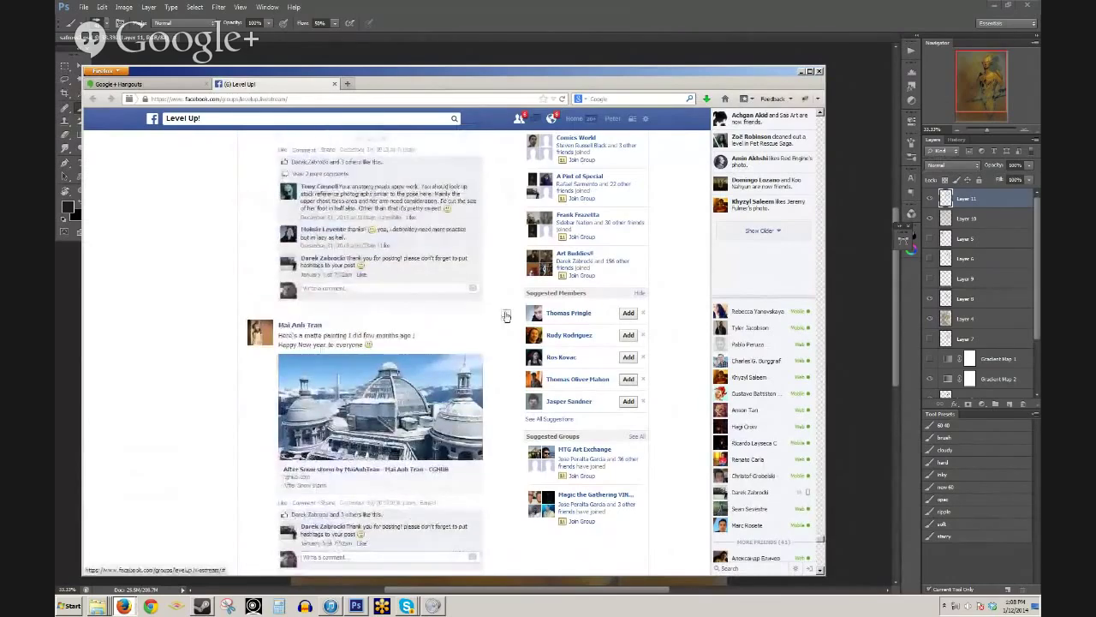
scroll(506, 317, "down", 4)
scroll(506, 317, "down", 1)
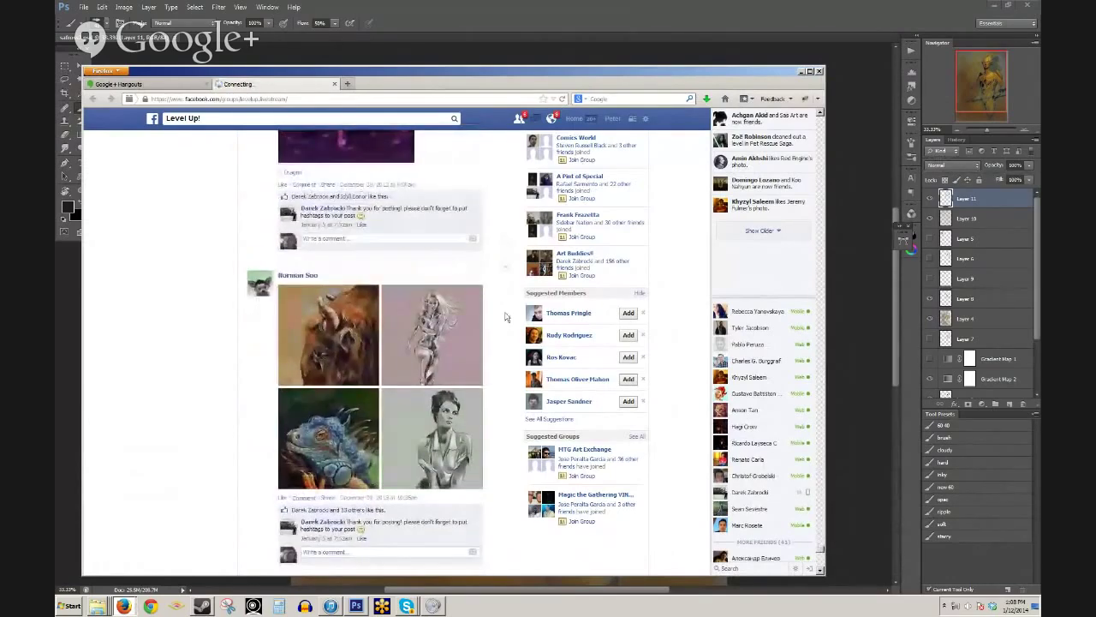
scroll(506, 317, "down", 10)
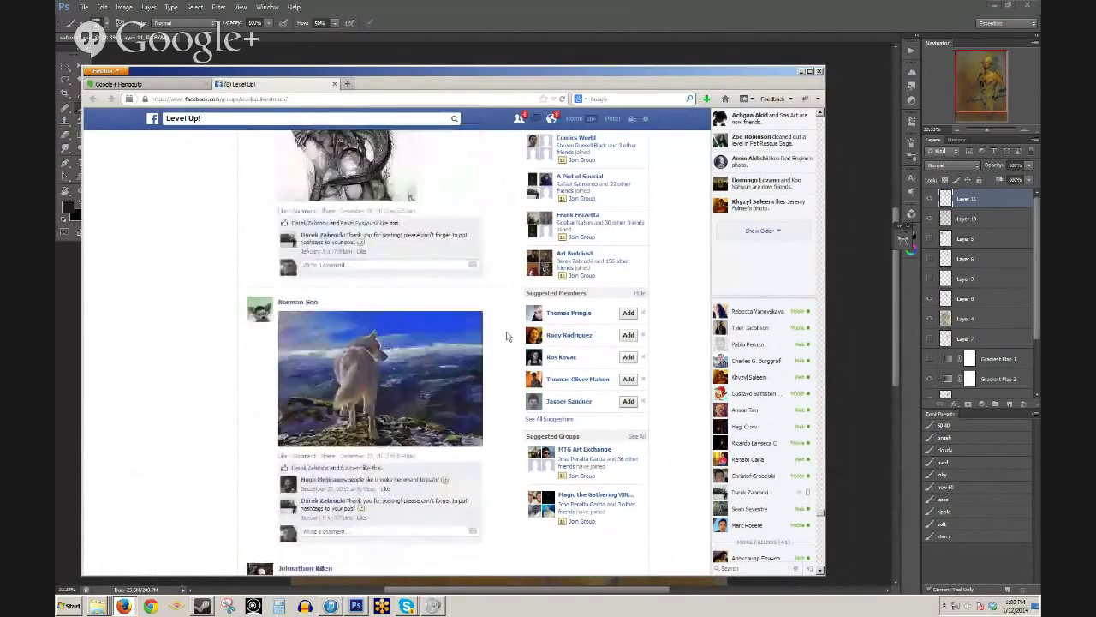
scroll(507, 337, "down", 12)
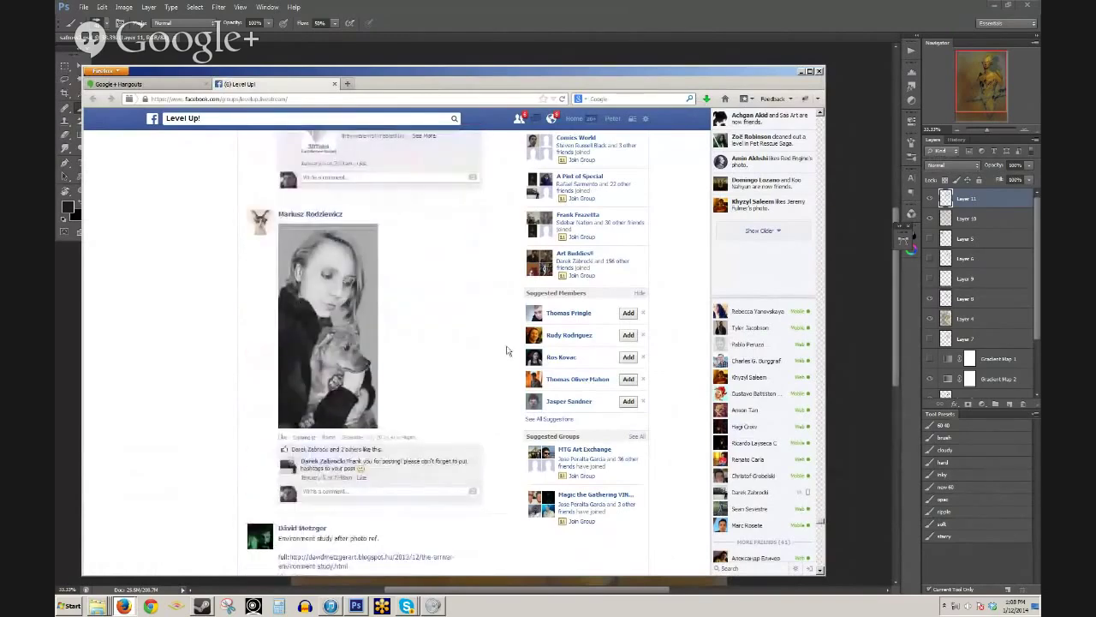
scroll(506, 351, "down", 5)
scroll(506, 352, "down", 12)
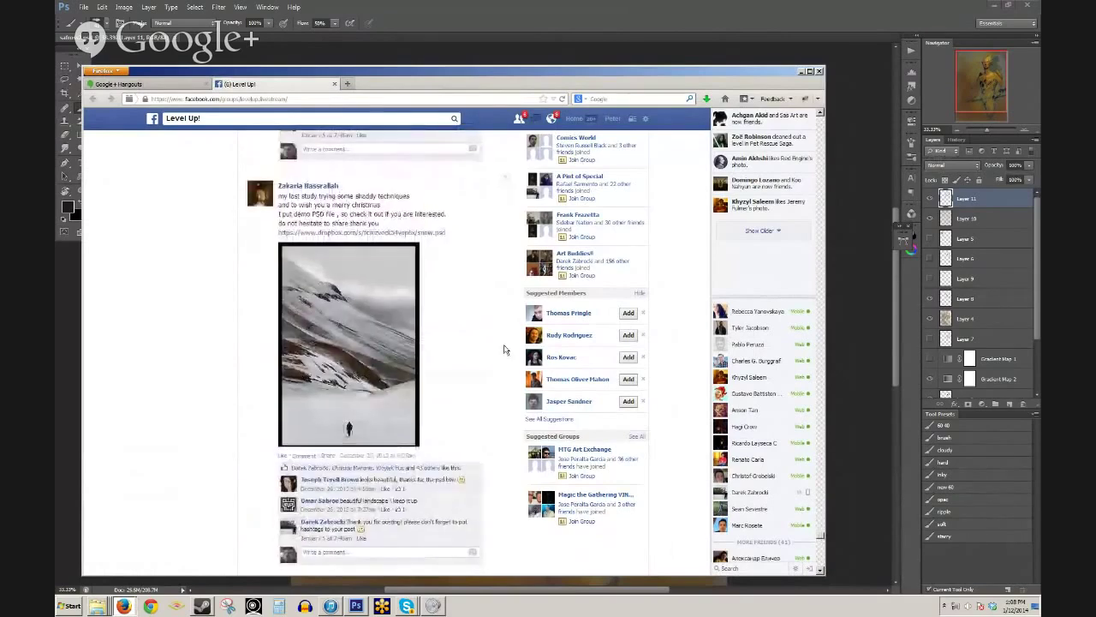
scroll(505, 350, "down", 10)
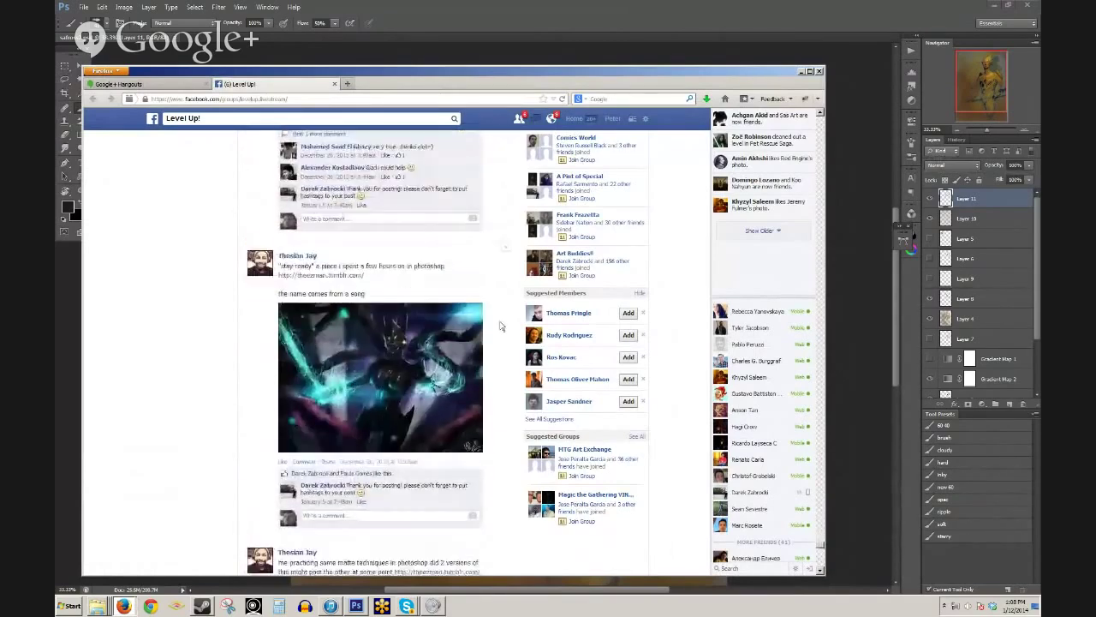
scroll(502, 327, "down", 5)
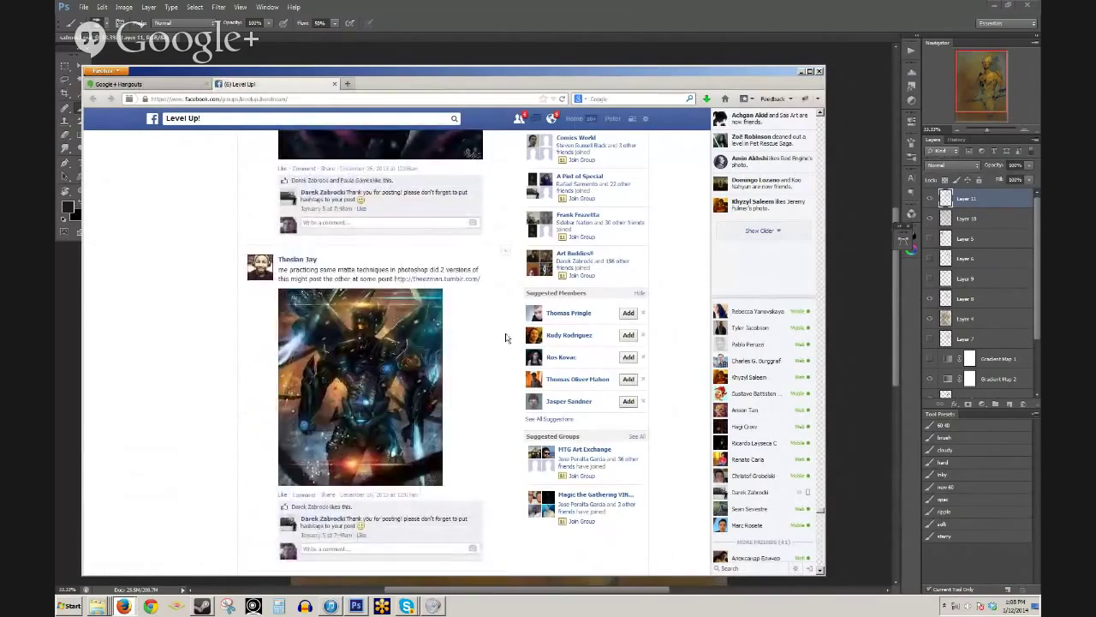
scroll(506, 338, "down", 5)
scroll(505, 339, "down", 15)
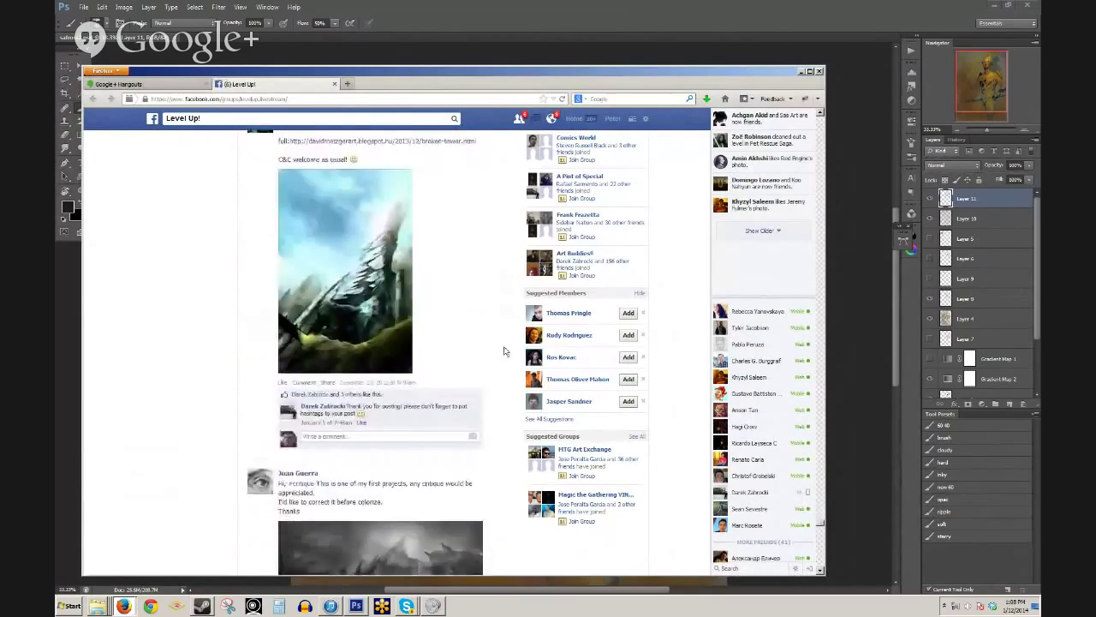
scroll(503, 351, "down", 4)
scroll(505, 351, "down", 15)
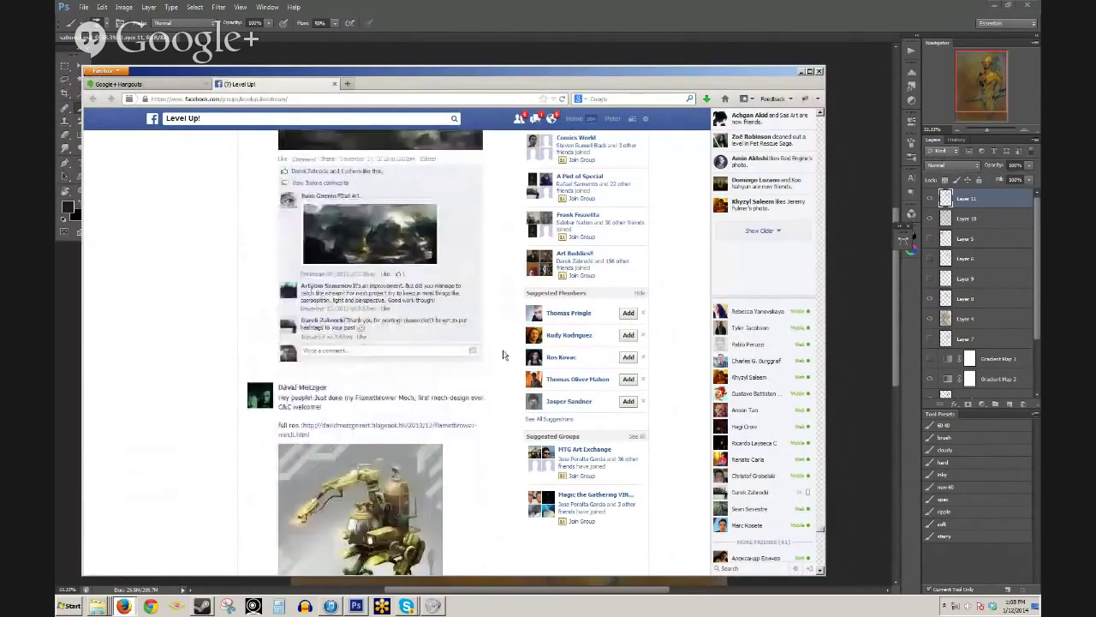
scroll(501, 345, "down", 8)
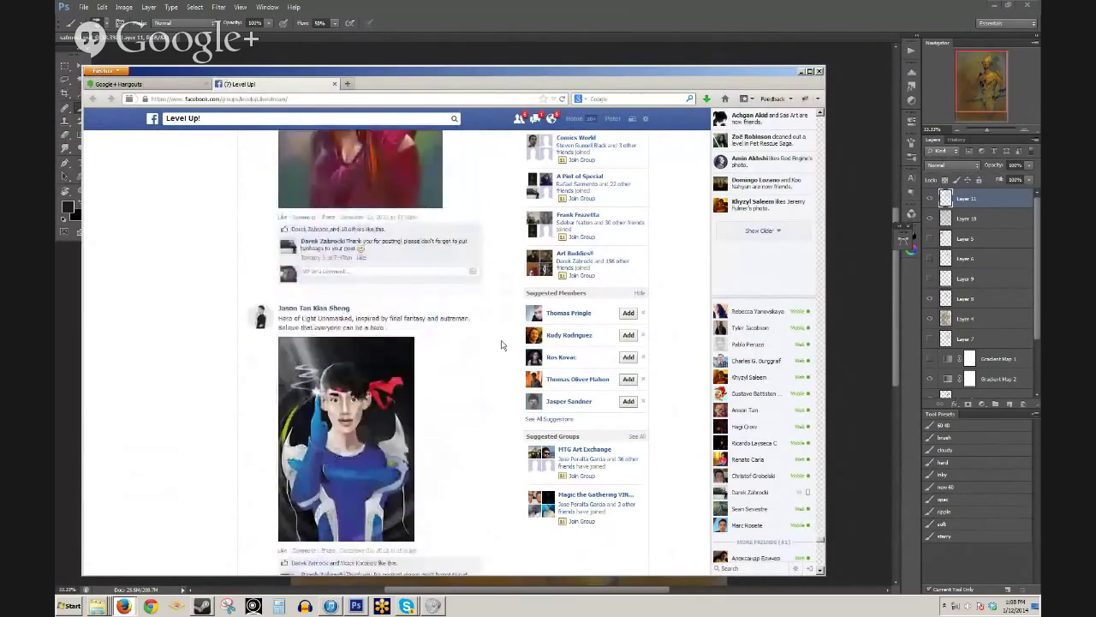
scroll(502, 322, "down", 11)
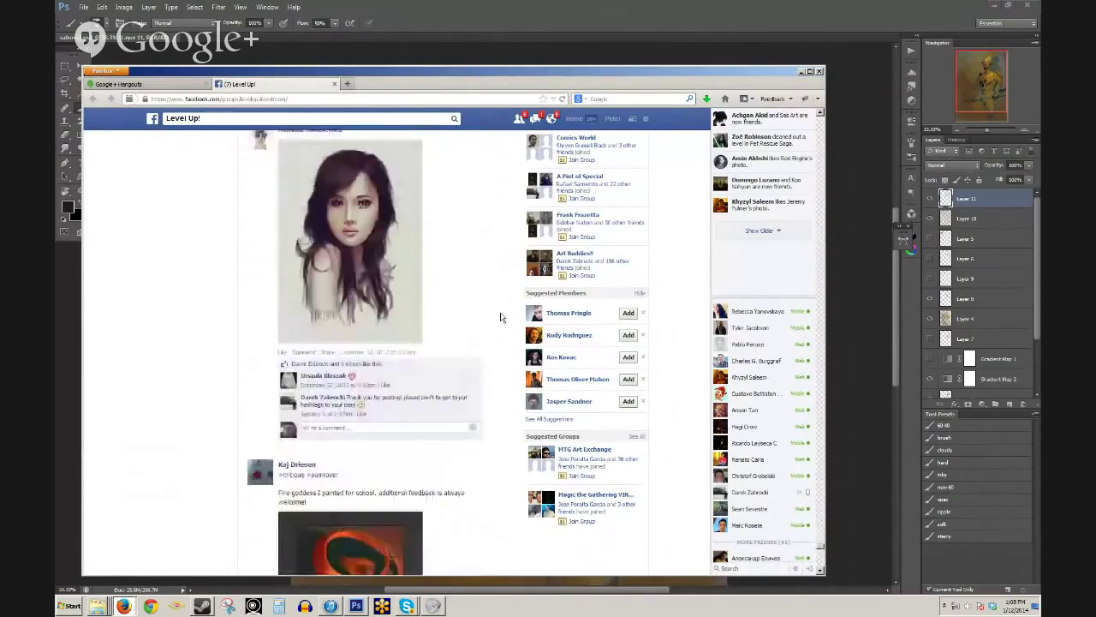
scroll(501, 313, "down", 4)
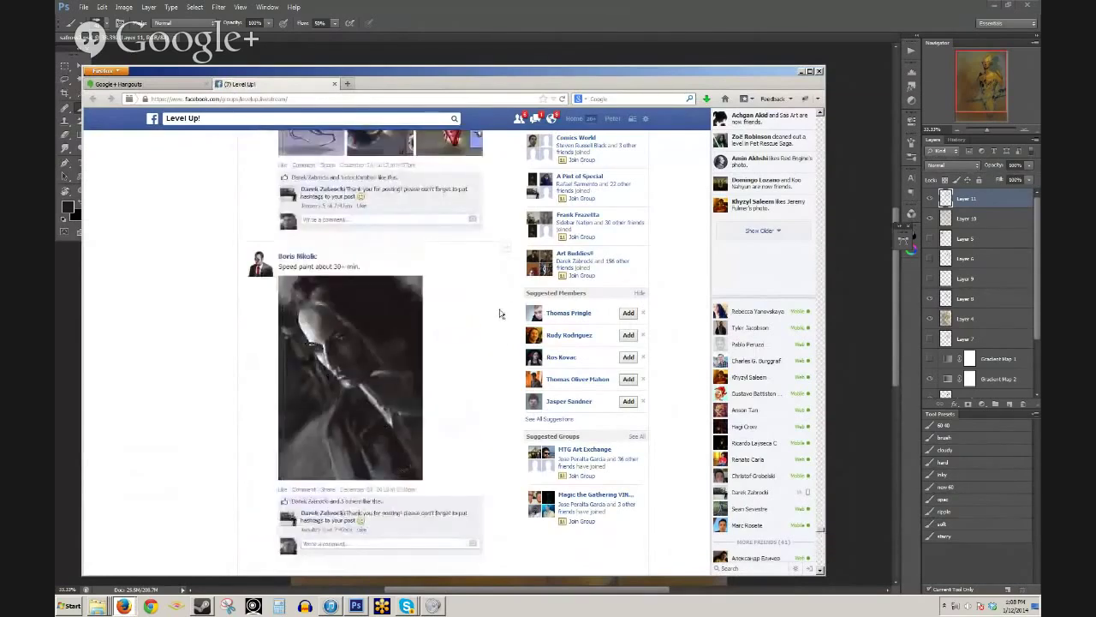
scroll(501, 315, "down", 4)
scroll(501, 315, "down", 7)
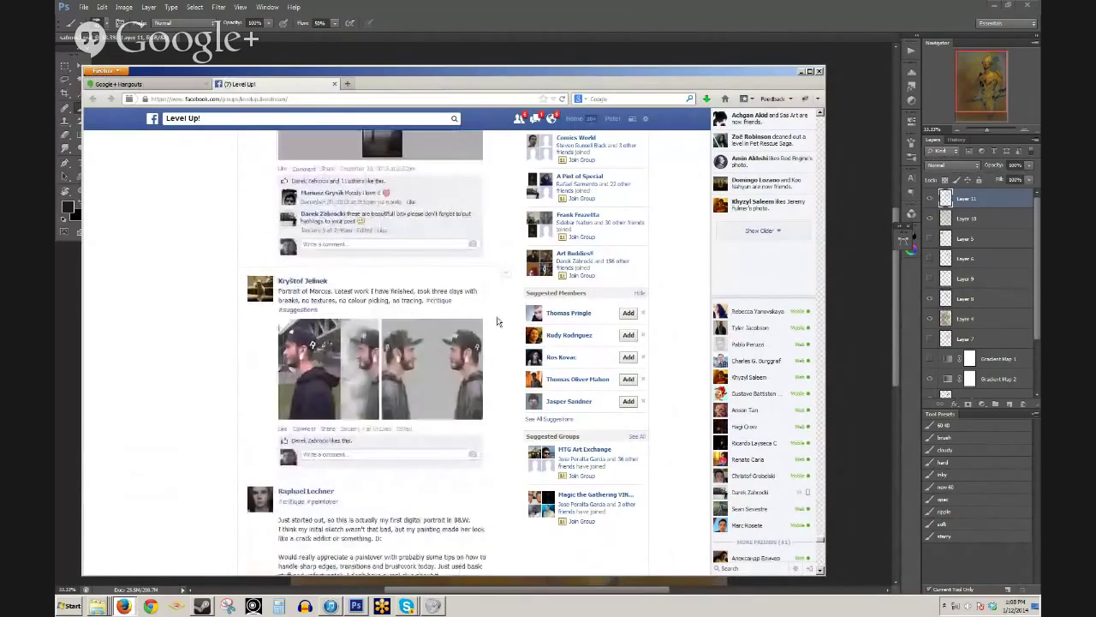
scroll(497, 321, "down", 4)
scroll(494, 312, "down", 16)
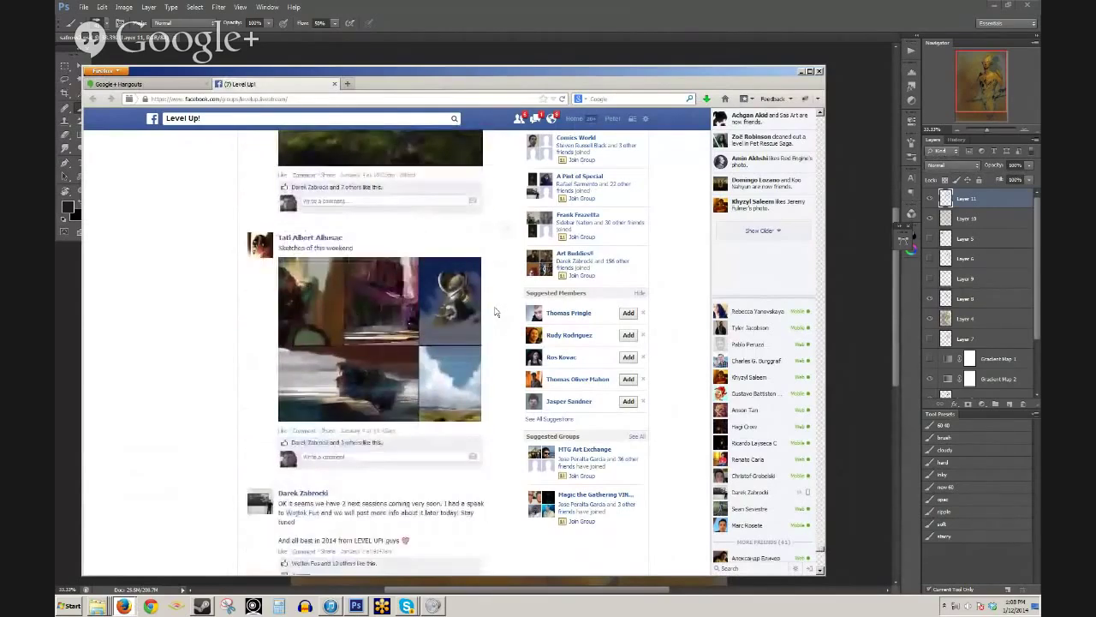
scroll(494, 312, "down", 3)
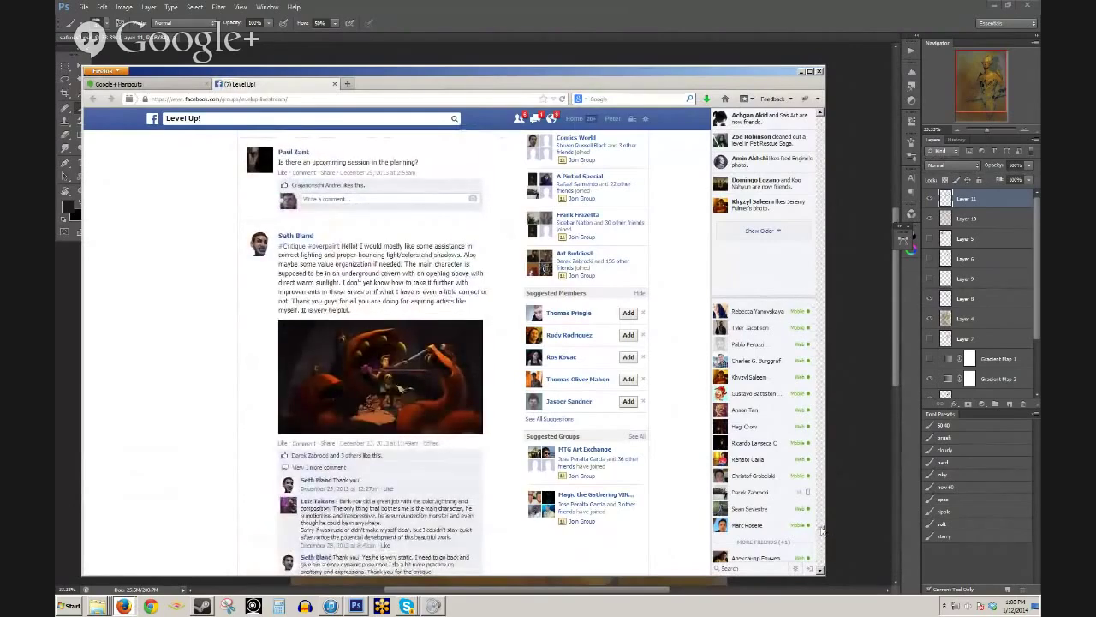
- Return to the group's newest posts and open the black-and-white Witcher painting on deviantART from the post asking for composition help
left_click_drag(820, 555, 820, 108)
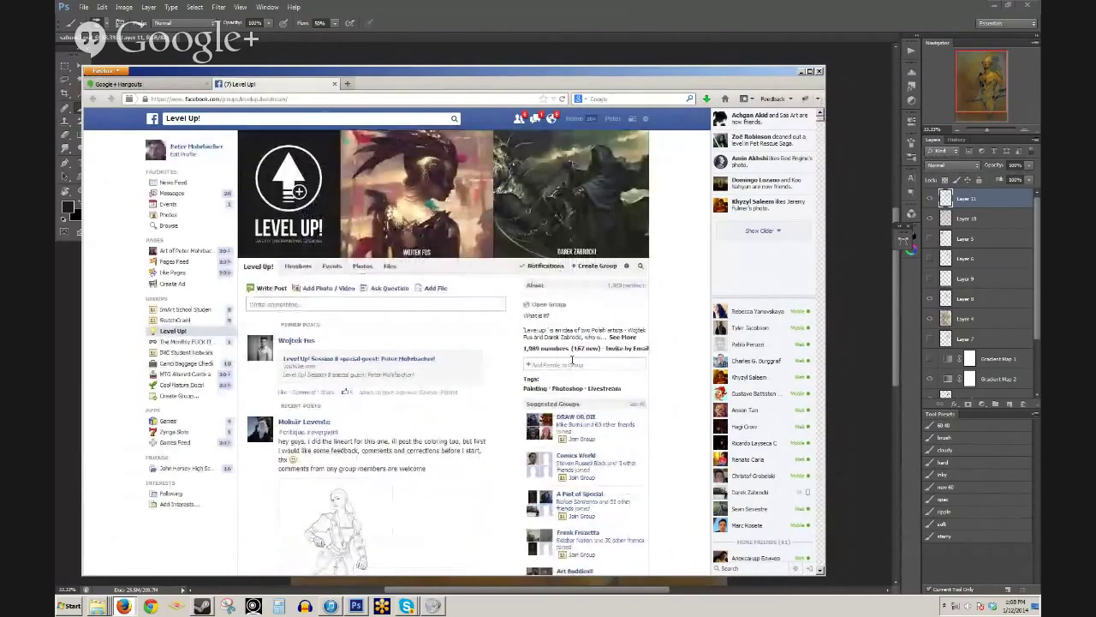
scroll(477, 362, "down", 5)
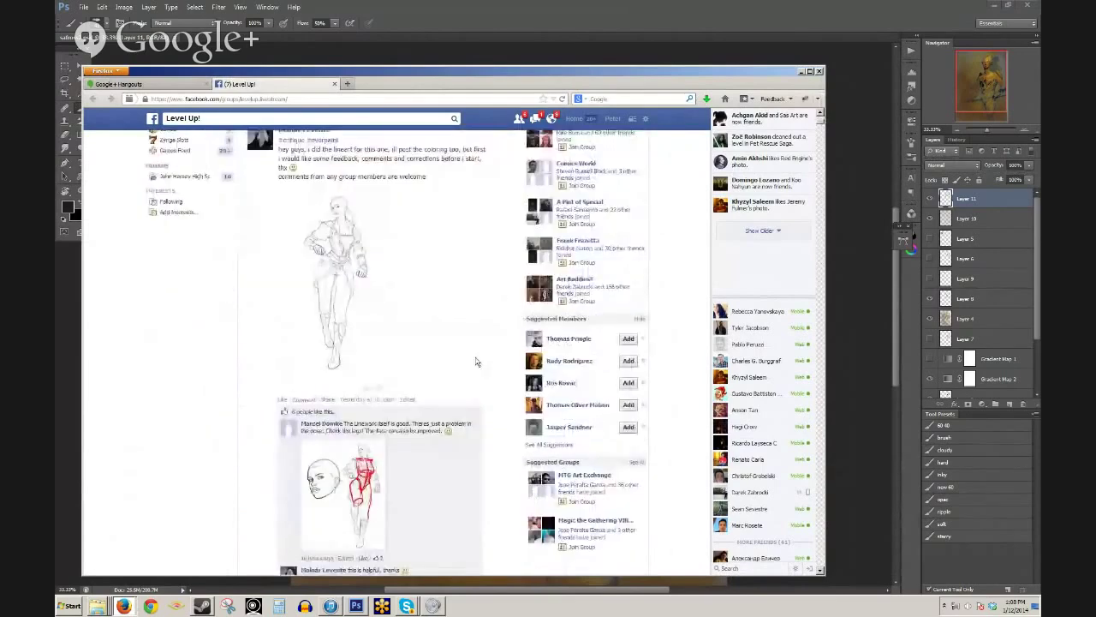
scroll(477, 362, "down", 7)
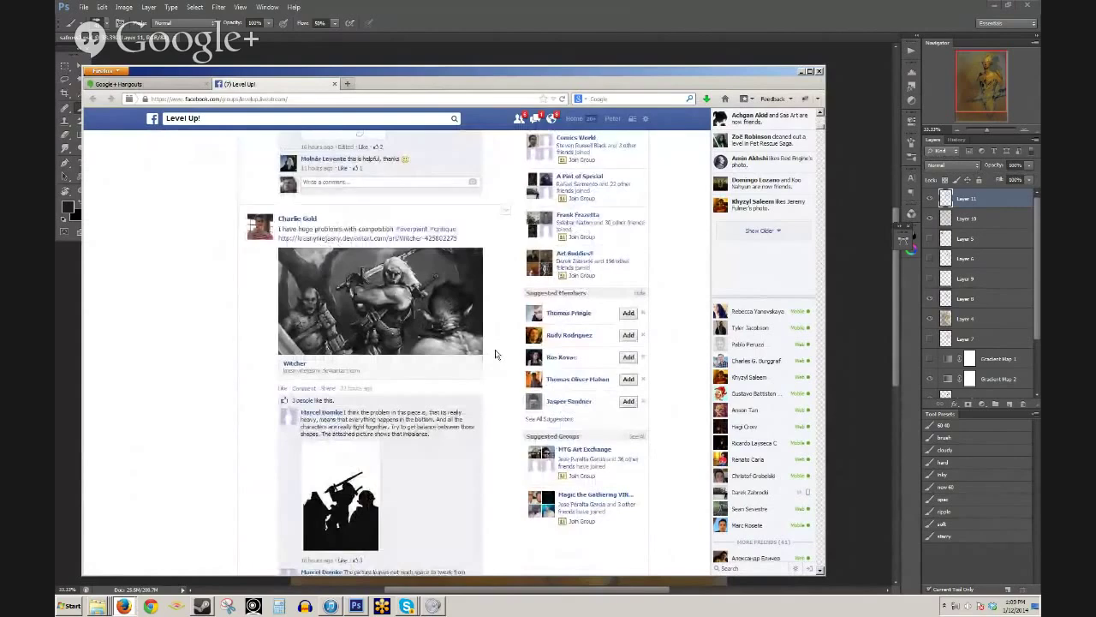
scroll(495, 354, "down", 5)
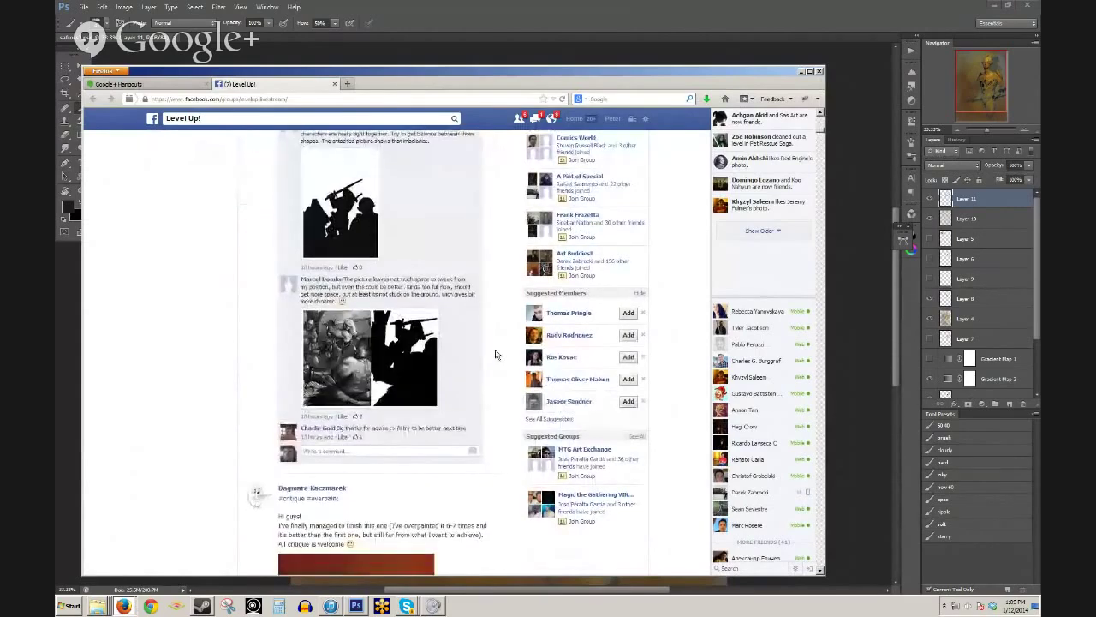
scroll(496, 354, "up", 4)
scroll(460, 345, "up", 1)
left_click(460, 345)
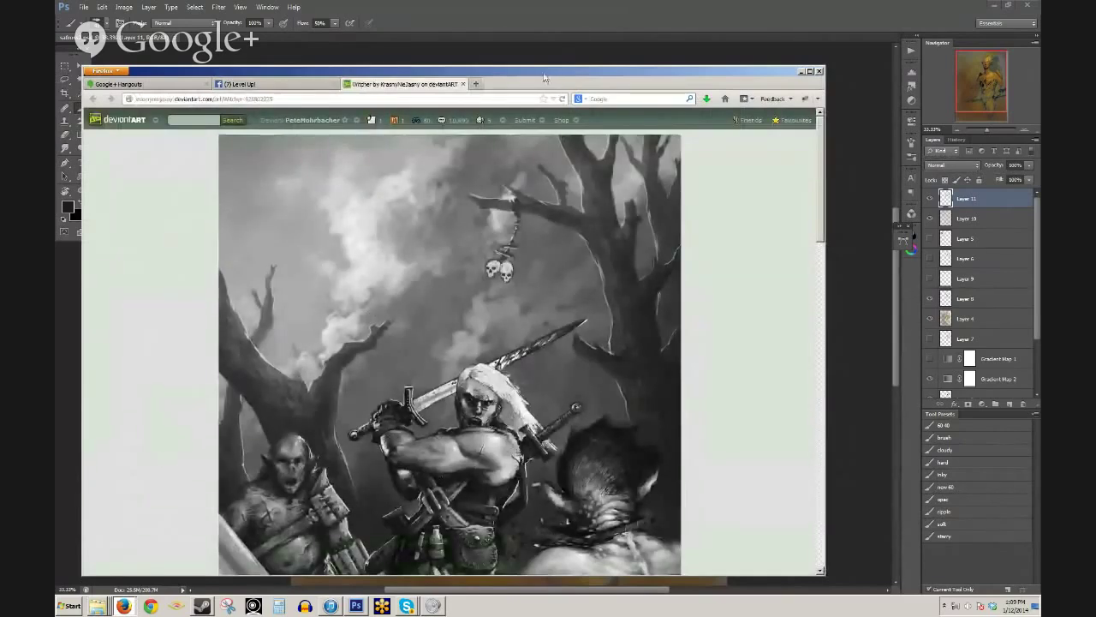
- Move the browser window aside, copy the Witcher painting's image, and switch back to Photoshop
left_click_drag(545, 74, 215, 75)
left_click_drag(630, 257, 157, 385)
right_click(200, 358)
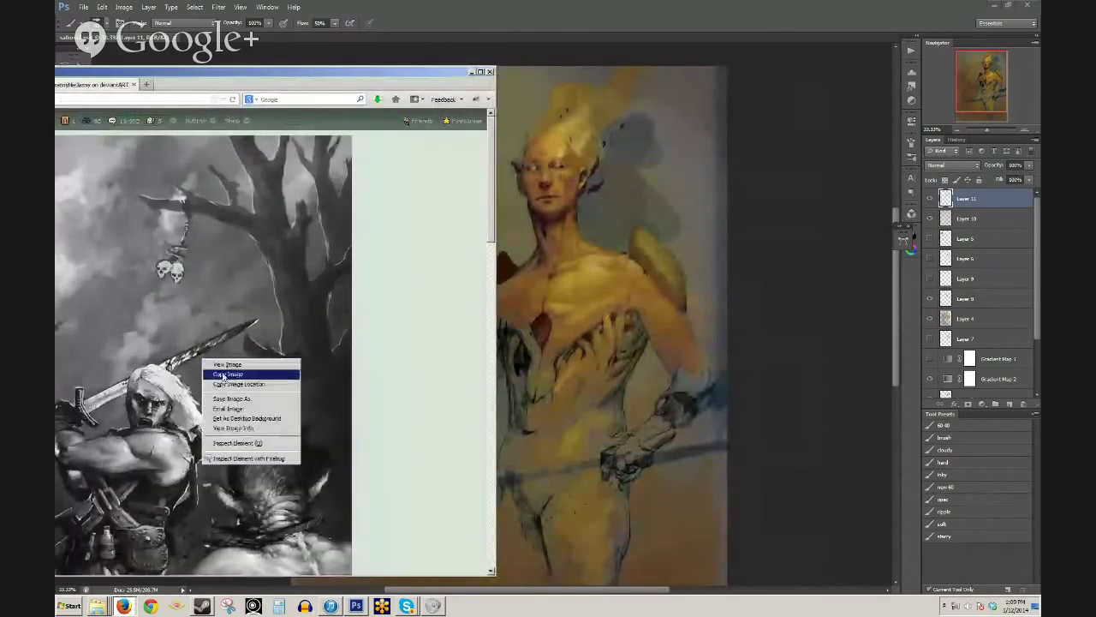
left_click(225, 378)
left_click(485, 30)
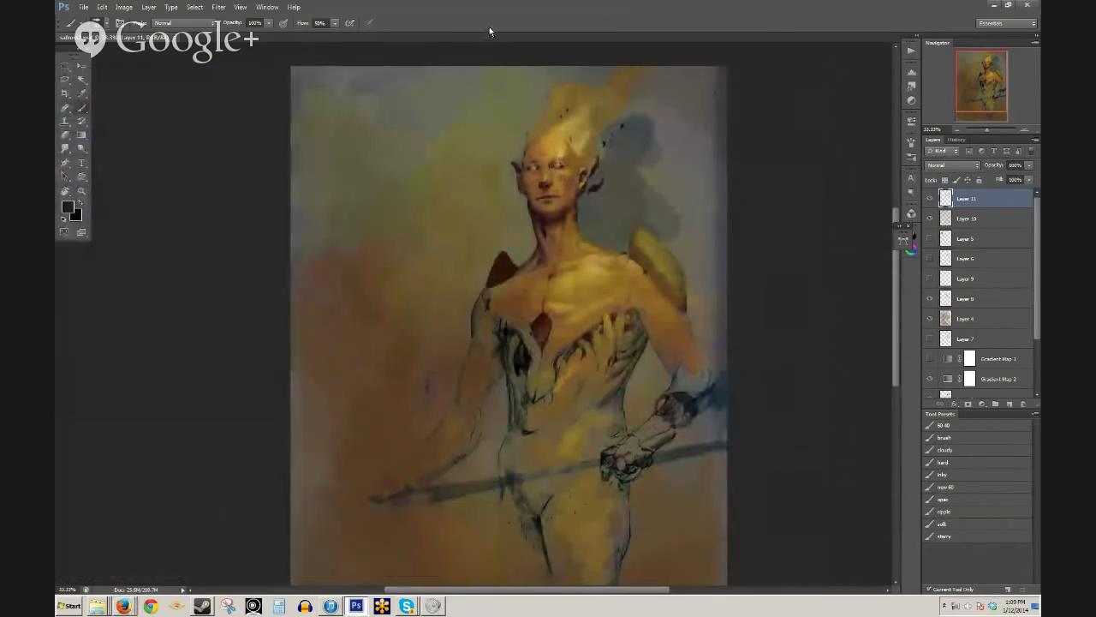
- Create a new RGB document at 72 pixels/inch from the Clipboard preset and paste the Witcher painting into it
key("ctrl+n")
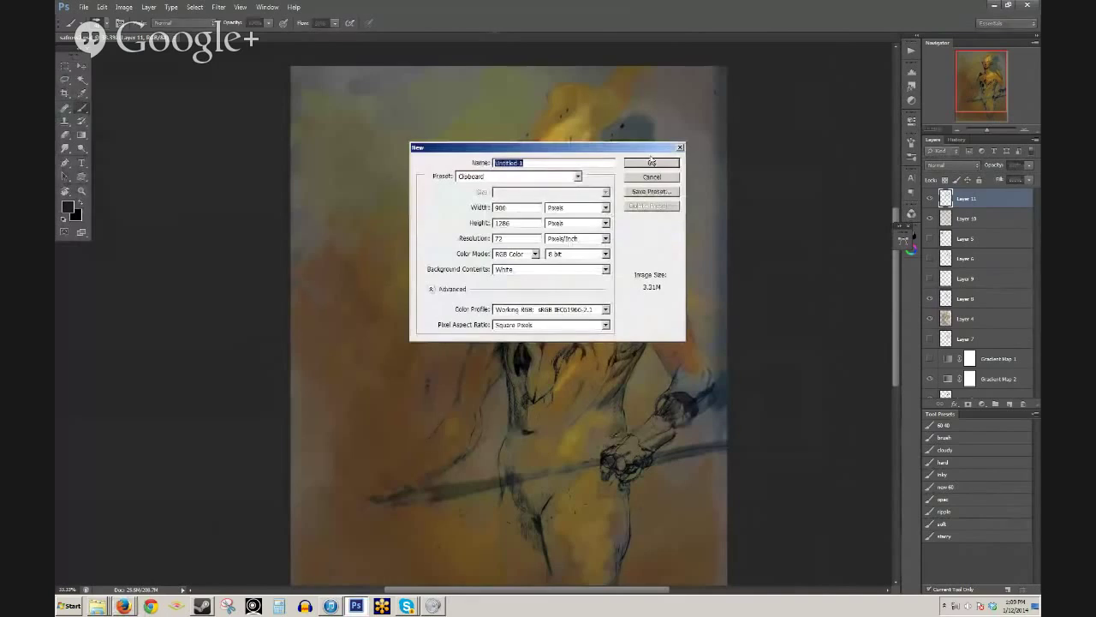
left_click(651, 162)
key("ctrl+v")
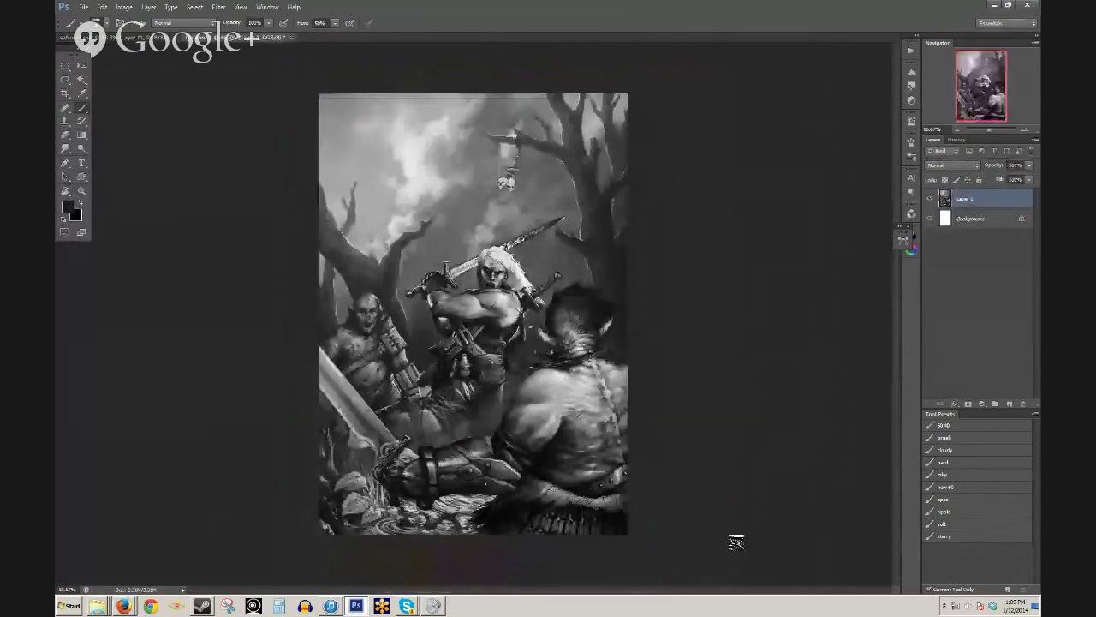
scroll(559, 370, "up", 1)
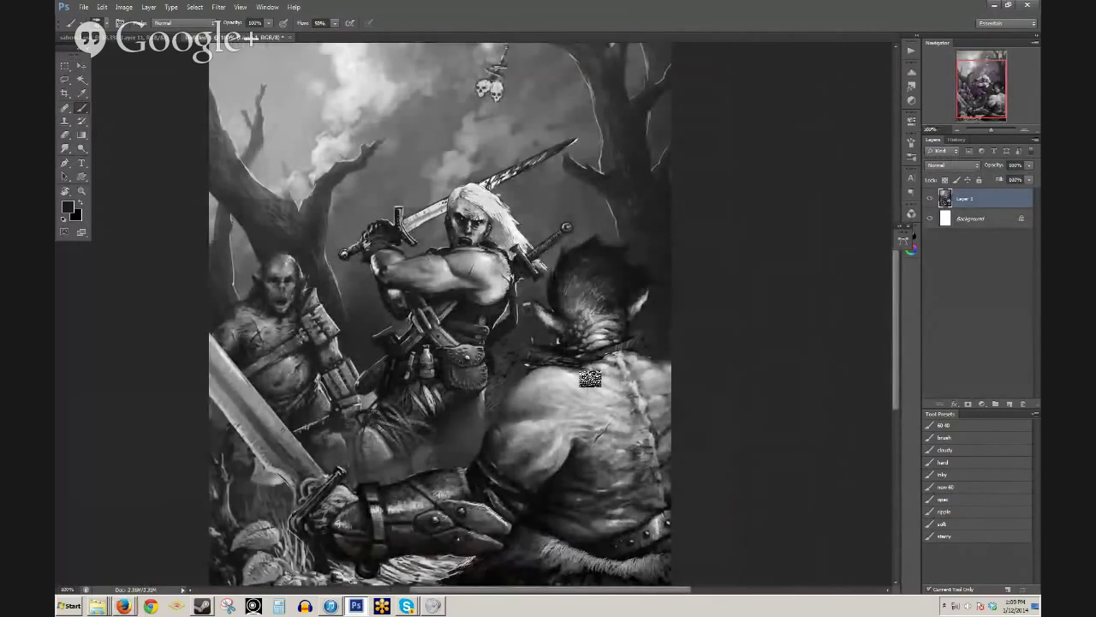
key("ctrl+minus")
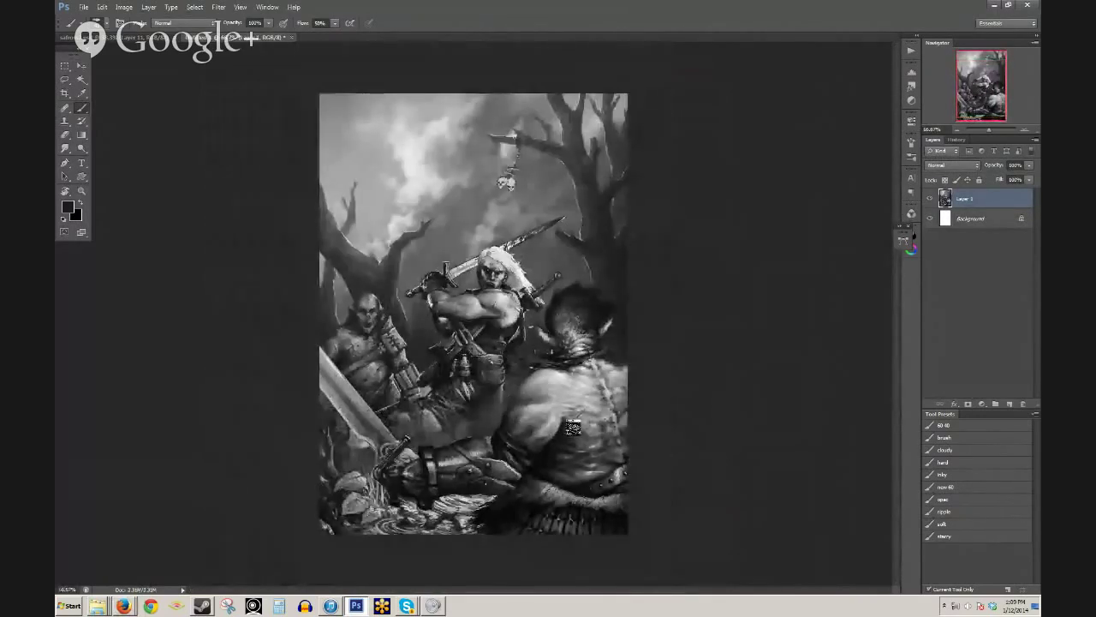
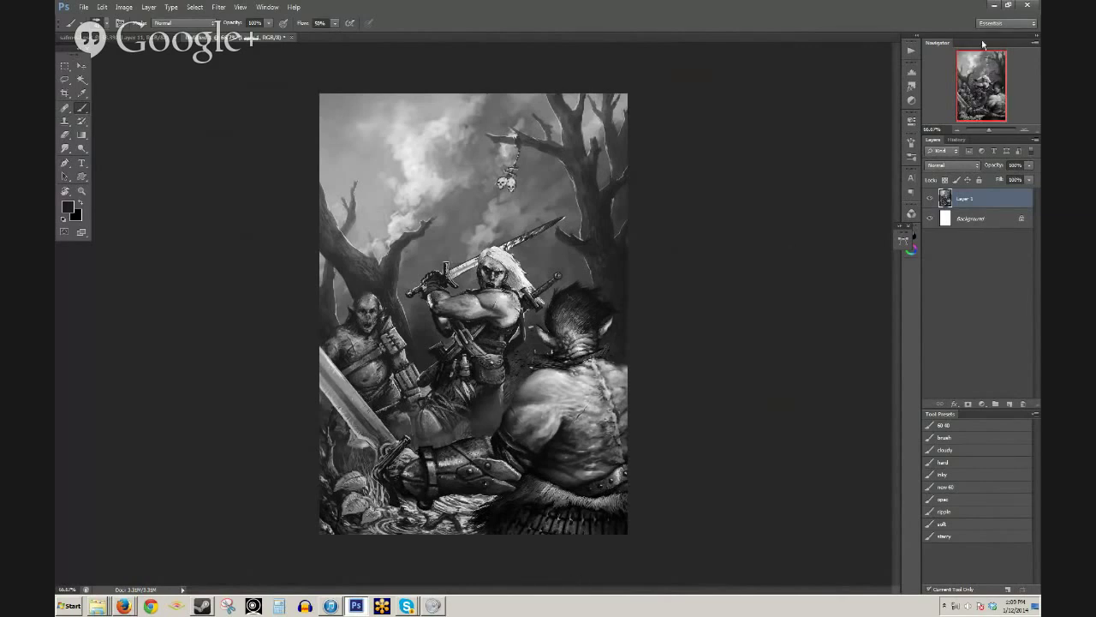
- Add a new layer above the pasted painting and choose the new 60 brush preset at 40% opacity
left_click(1009, 403)
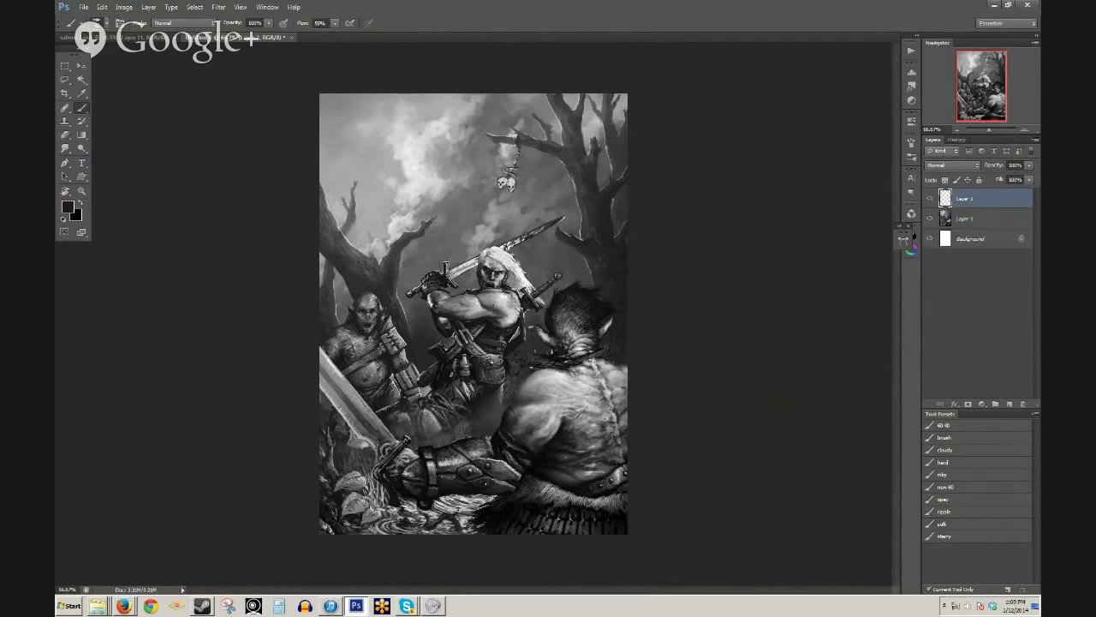
left_click(972, 486)
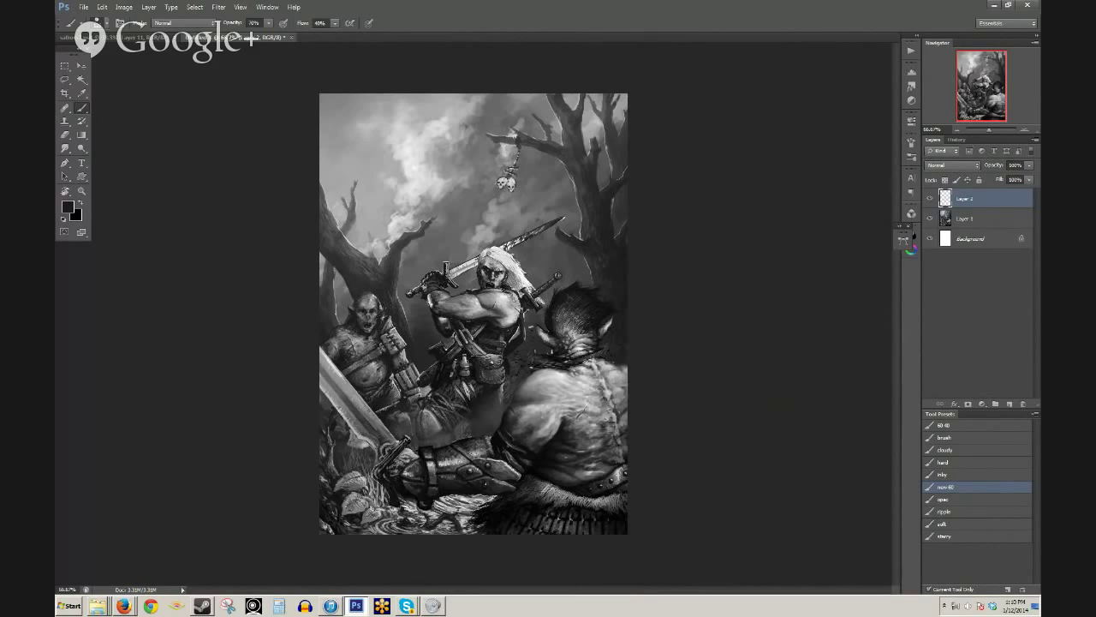
key("4")
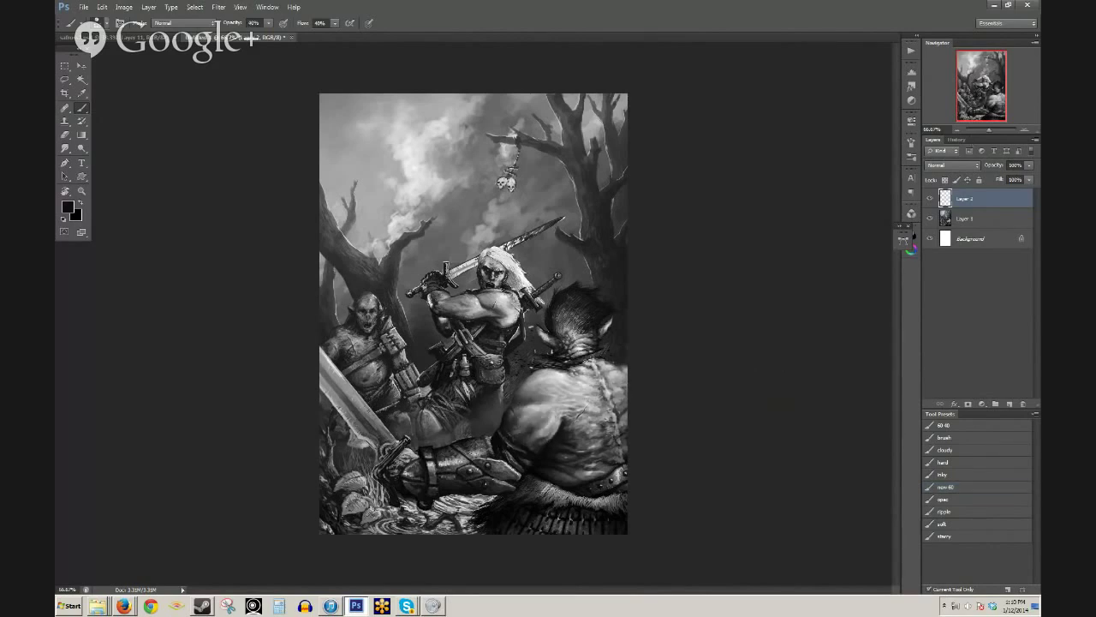
- Sample a near-white highlight tone from the foreground orc's back as the brush colour
left_click(576, 403, "ctrl")
left_click(577, 402)
left_click(576, 402)
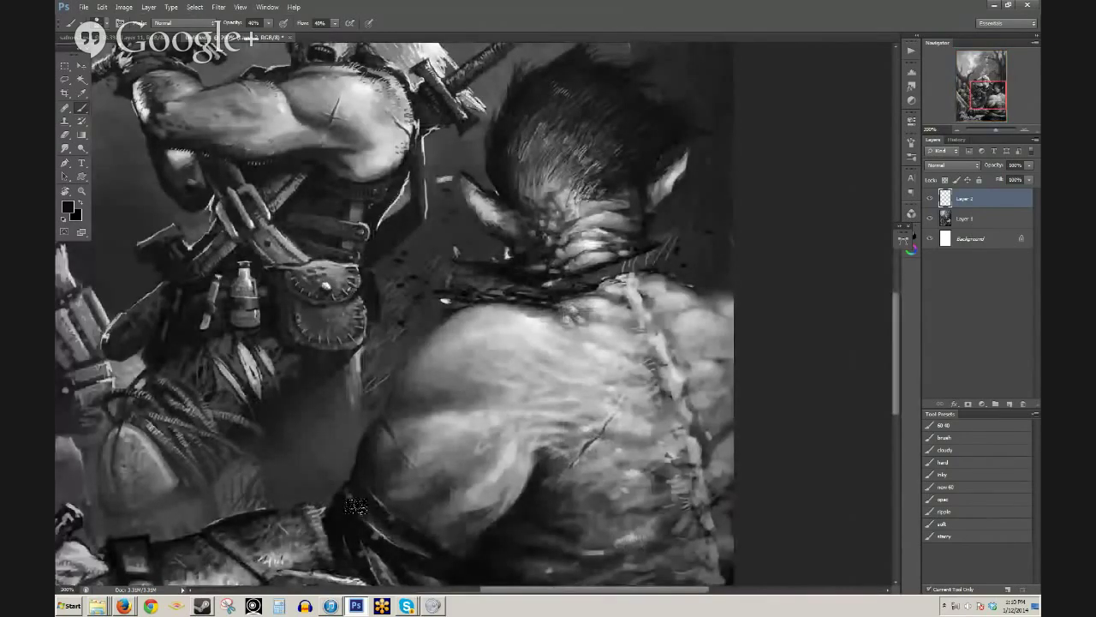
left_click(538, 330, "alt")
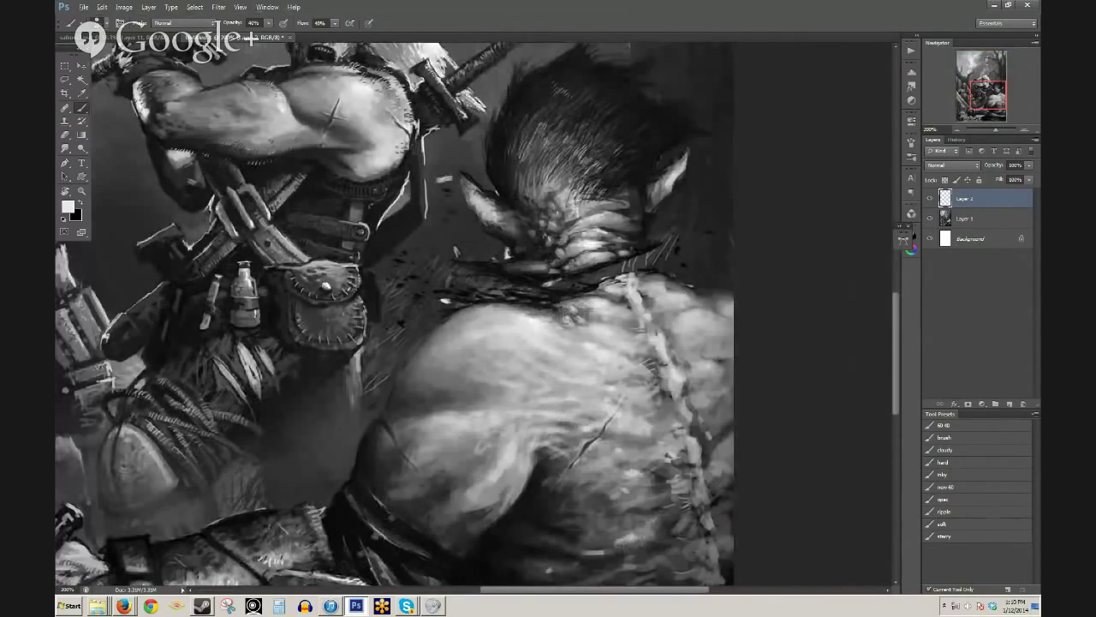
left_click(615, 308, "alt")
left_click(636, 315, "alt")
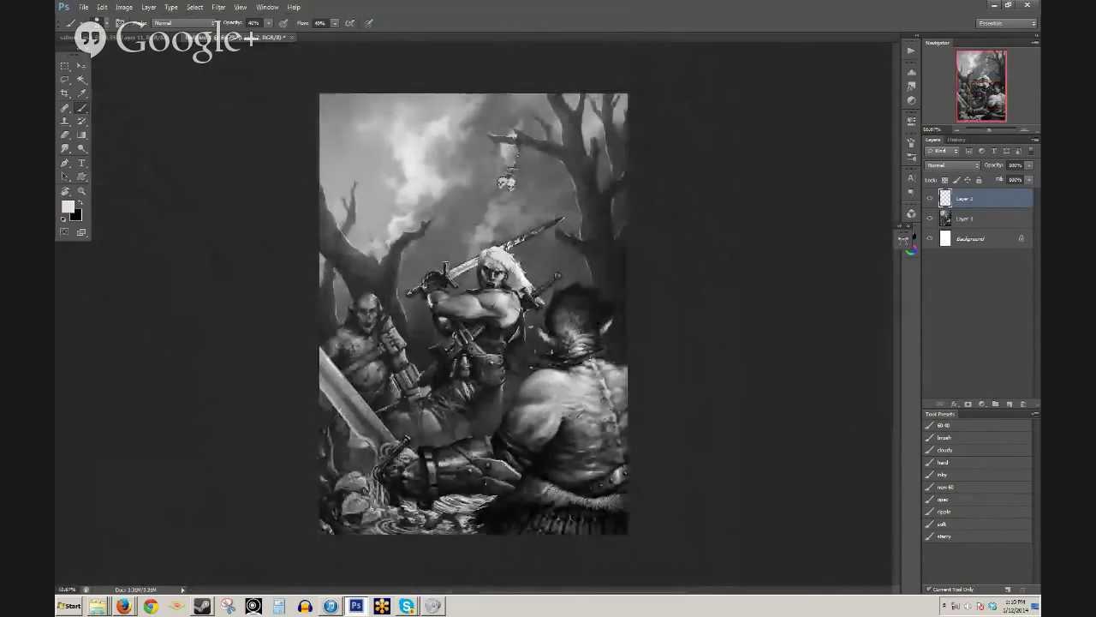
left_click_drag(602, 371, 600, 369)
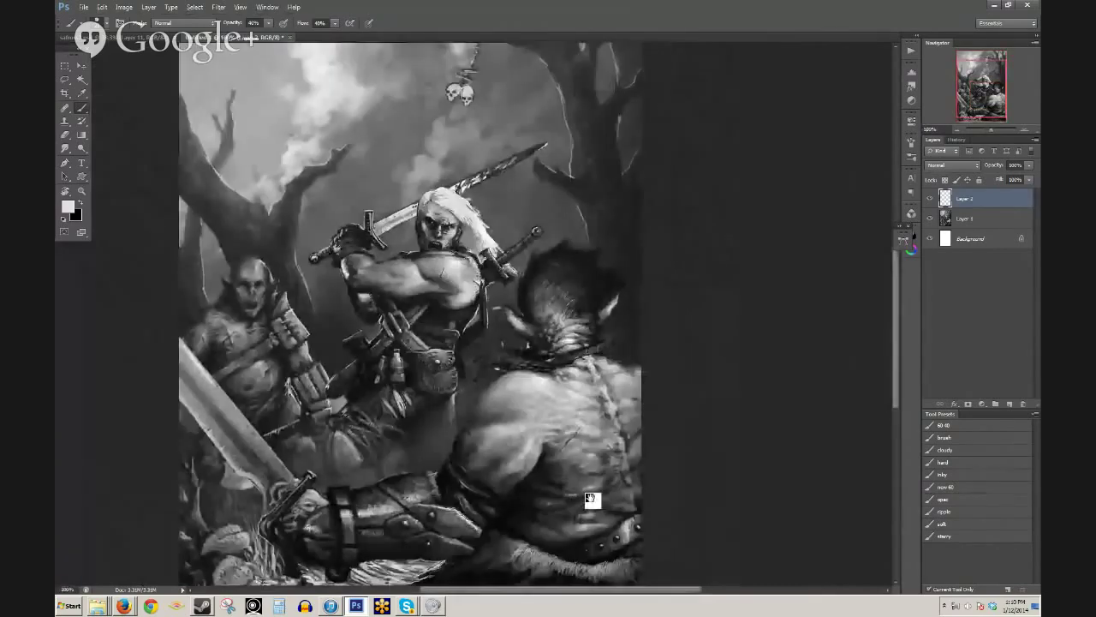
left_click_drag(590, 502, 557, 298)
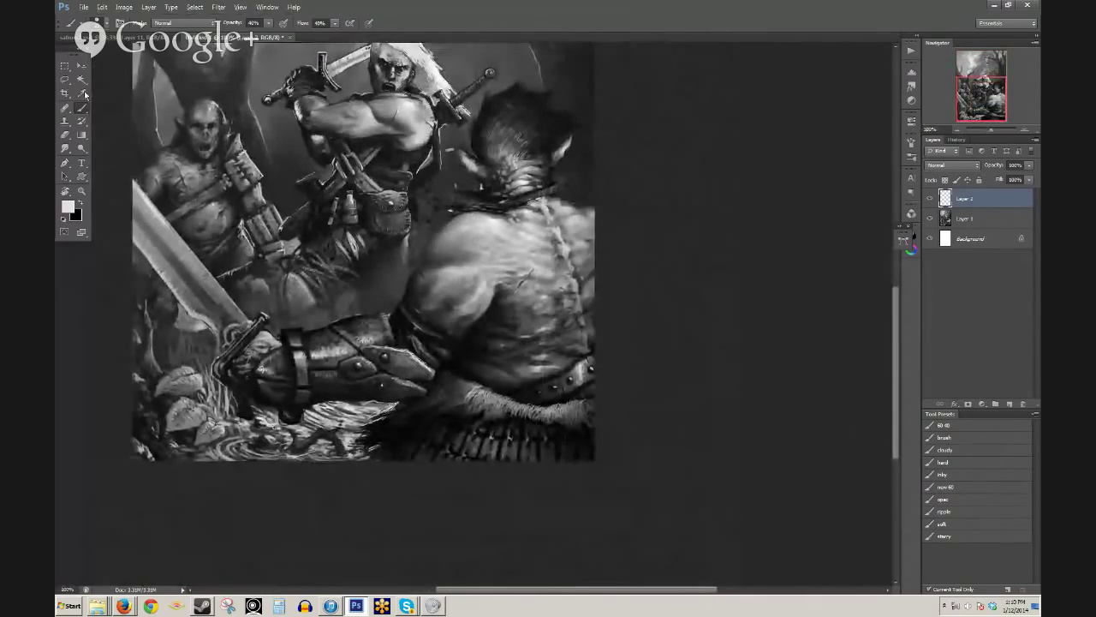
- Lasso the foreground orc with its armoured arm and paste a copy into a new document
key("l")
mouse_move(268, 465)
left_mouse_down()
mouse_move(296, 294)
mouse_move(365, 291)
mouse_move(412, 237)
mouse_move(493, 98)
mouse_move(573, 72)
mouse_move(693, 184)
mouse_move(565, 528)
mouse_move(380, 552)
mouse_move(369, 431)
left_mouse_up()
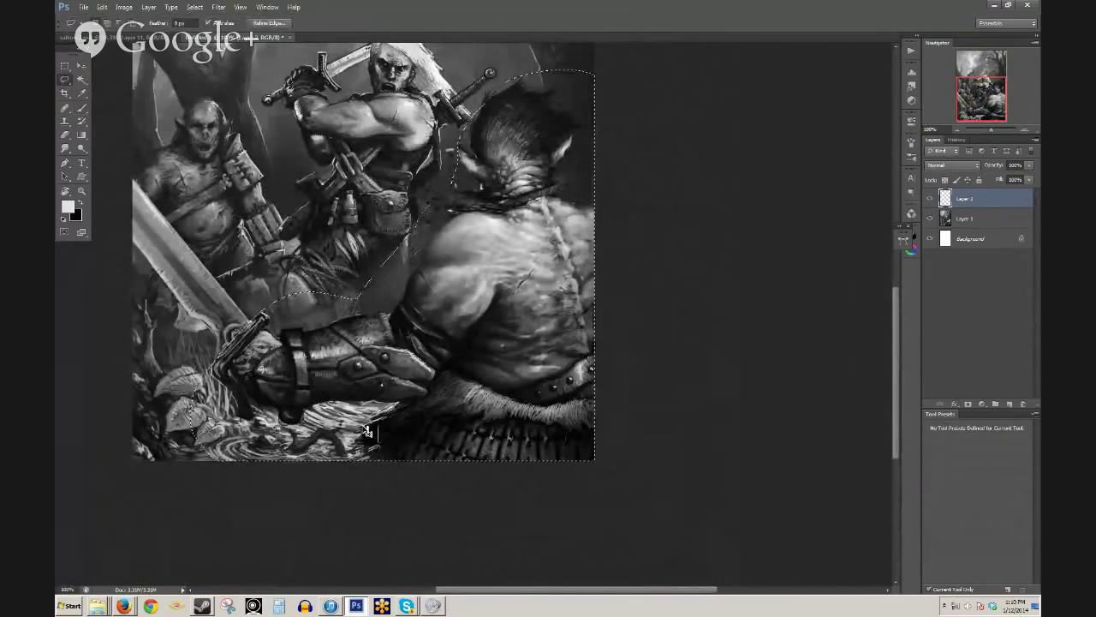
key("ctrl+n")
left_click(635, 167)
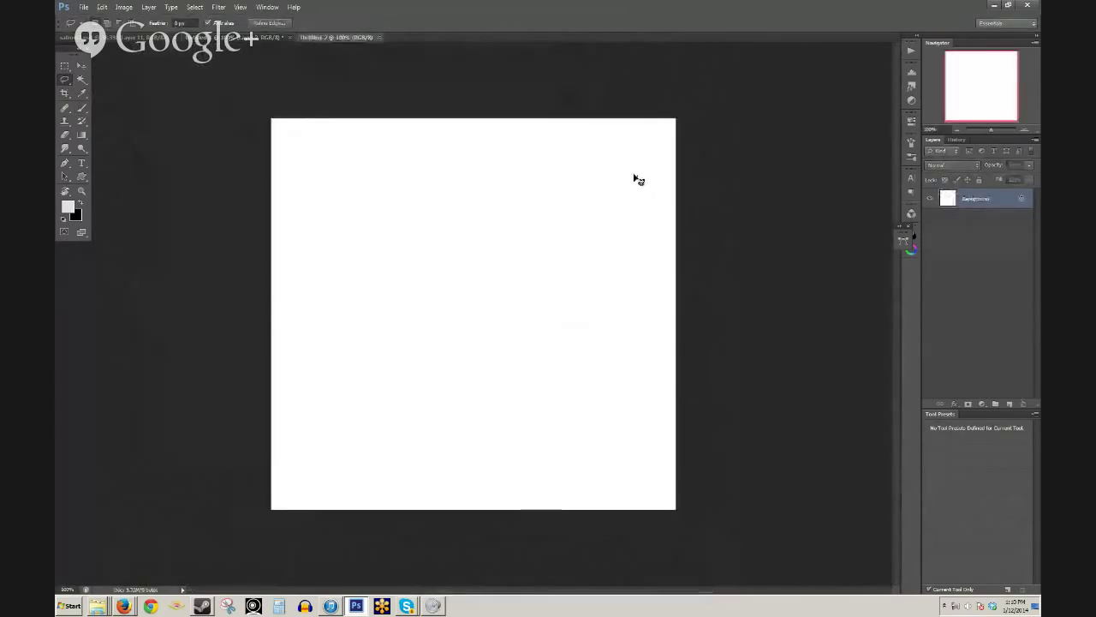
key("ctrl+v")
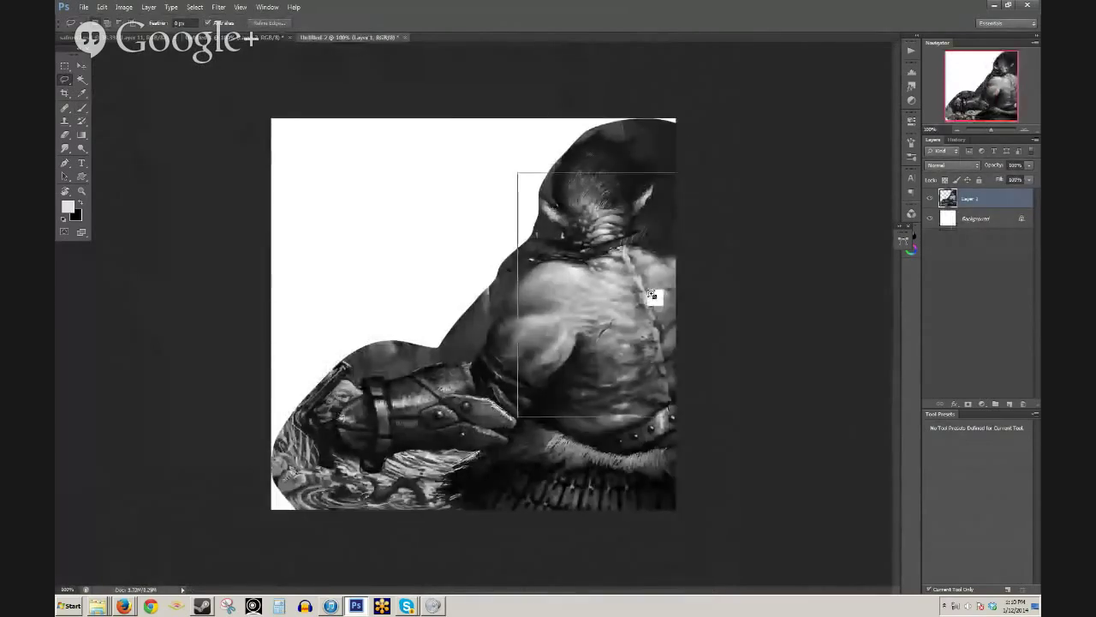
- Examine the isolated orc's back, arm guard and belt up close, and close its document without saving
left_click(645, 298, "ctrl")
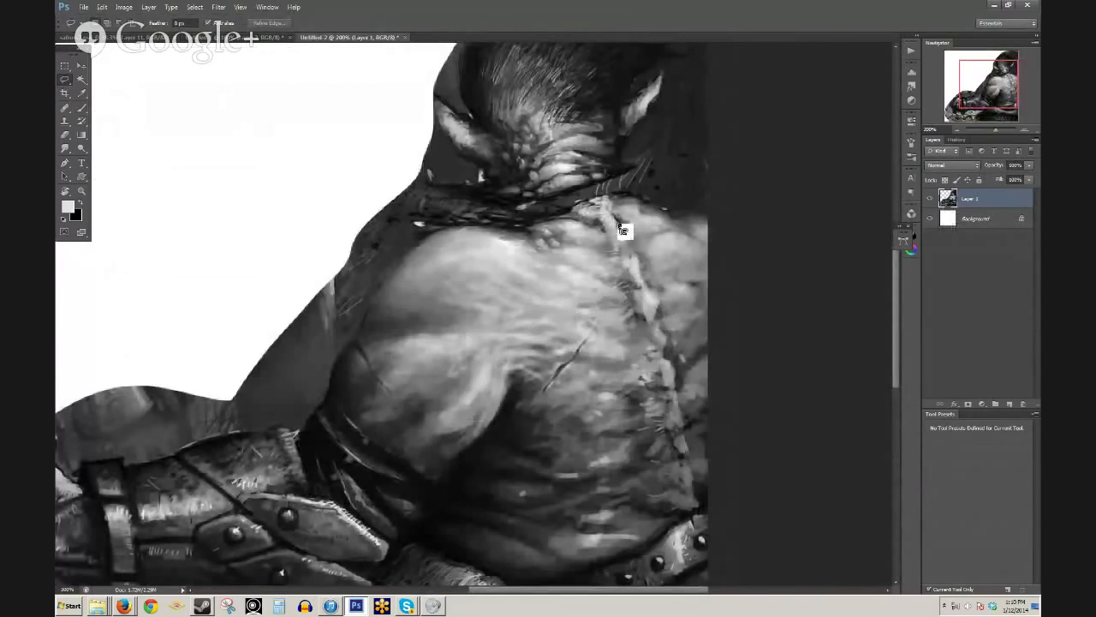
key("b")
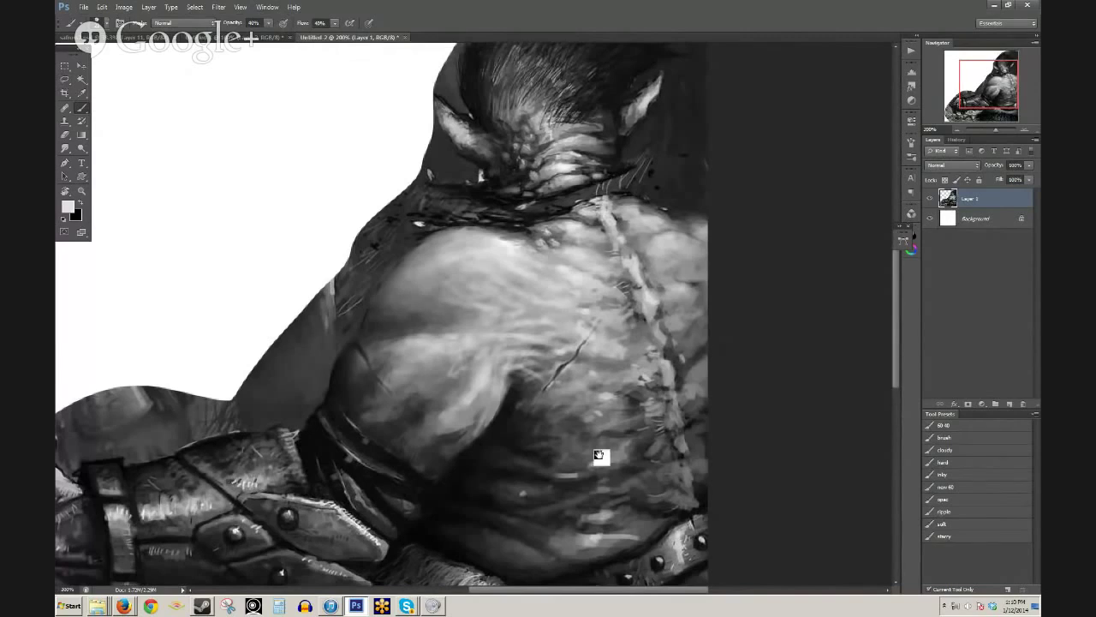
left_click_drag(599, 455, 607, 277)
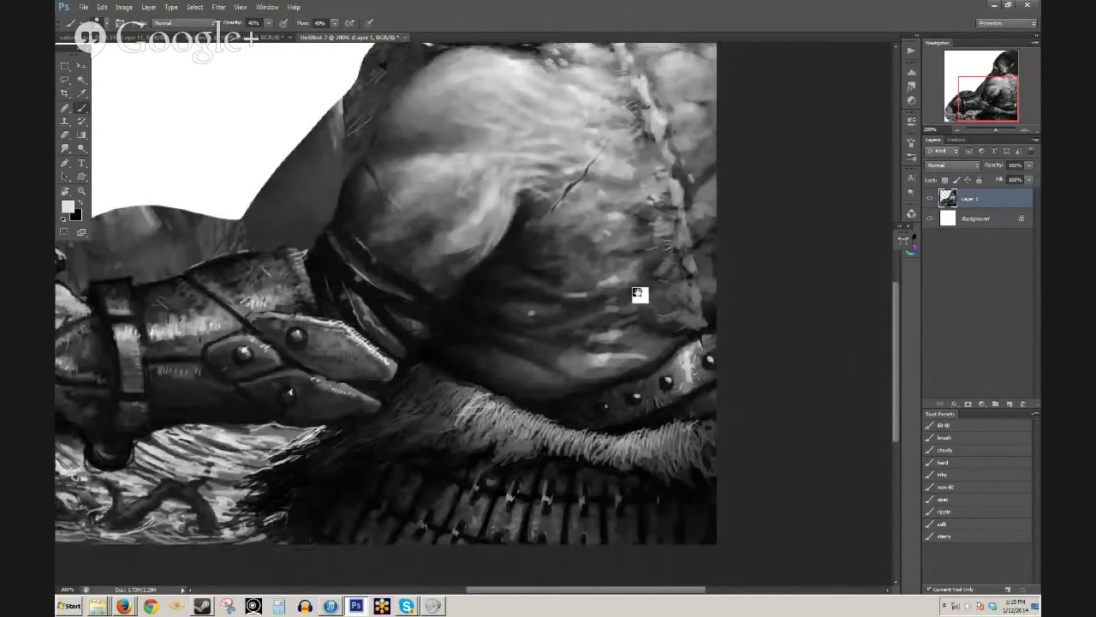
left_click_drag(638, 293, 500, 369)
key("ctrl+minus")
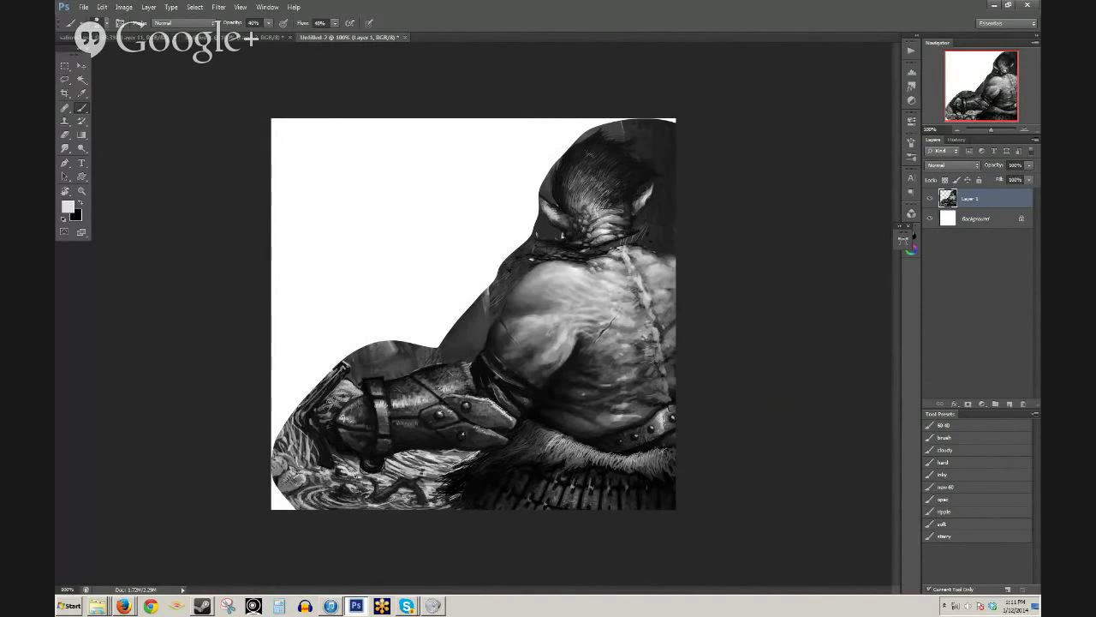
left_click(405, 38)
left_click(574, 219)
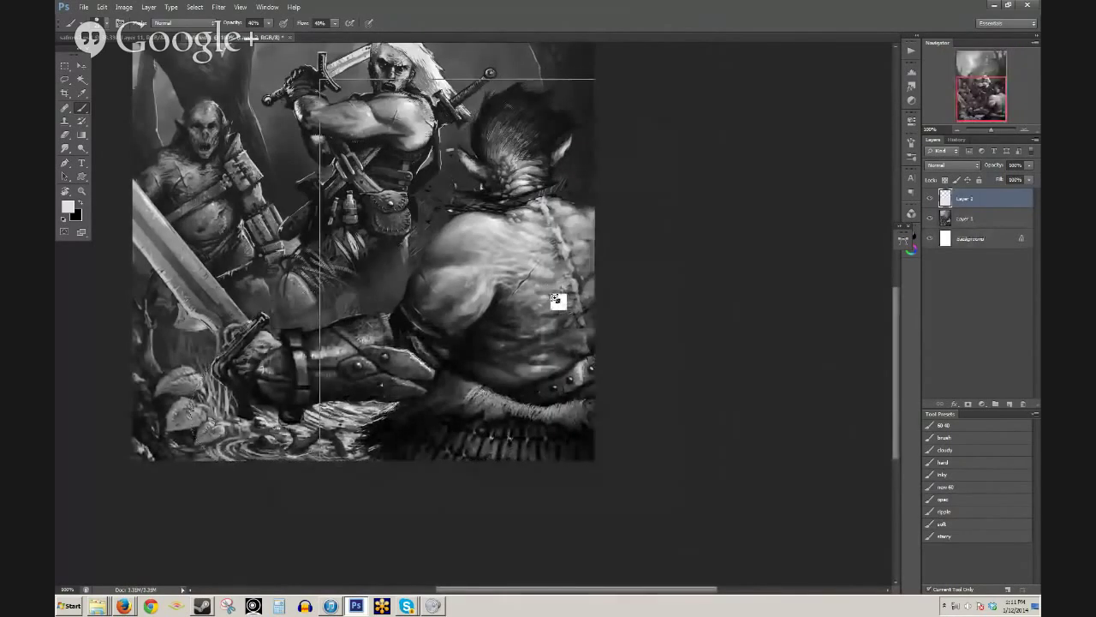
- Darken the foreground orc's lower back on the new layer with a near-black tone sampled from its shadow, using 30% brush opacity
left_click(555, 291, "ctrl")
mouse_move(322, 152)
left_mouse_down()
mouse_move(436, 222)
mouse_move(509, 331)
left_mouse_up()
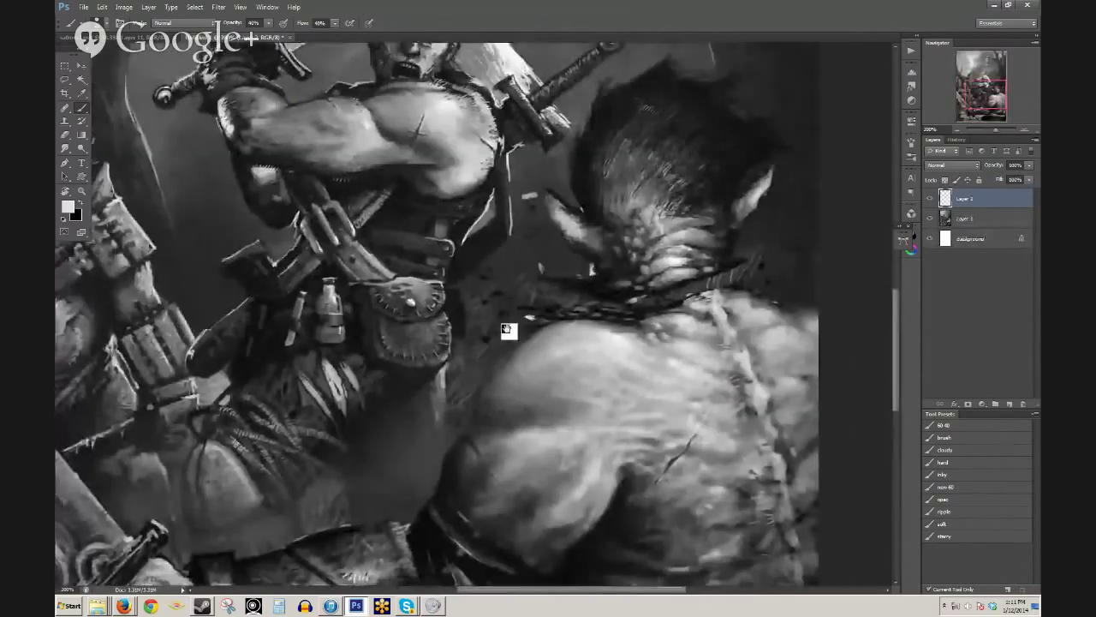
left_click(515, 334, "alt")
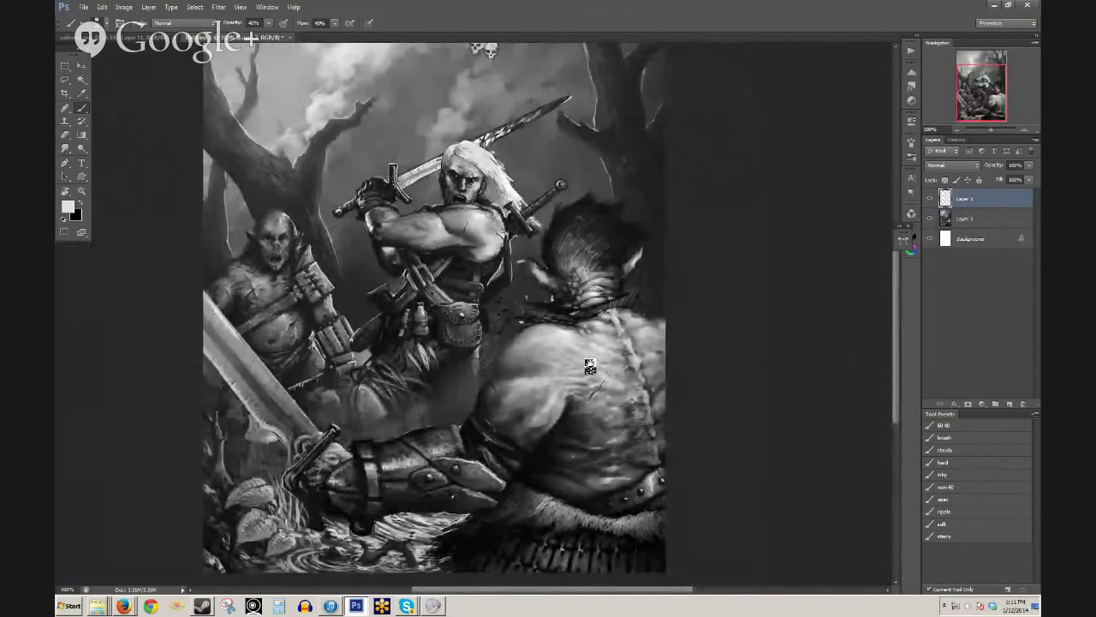
left_click(562, 428, "alt")
key("3")
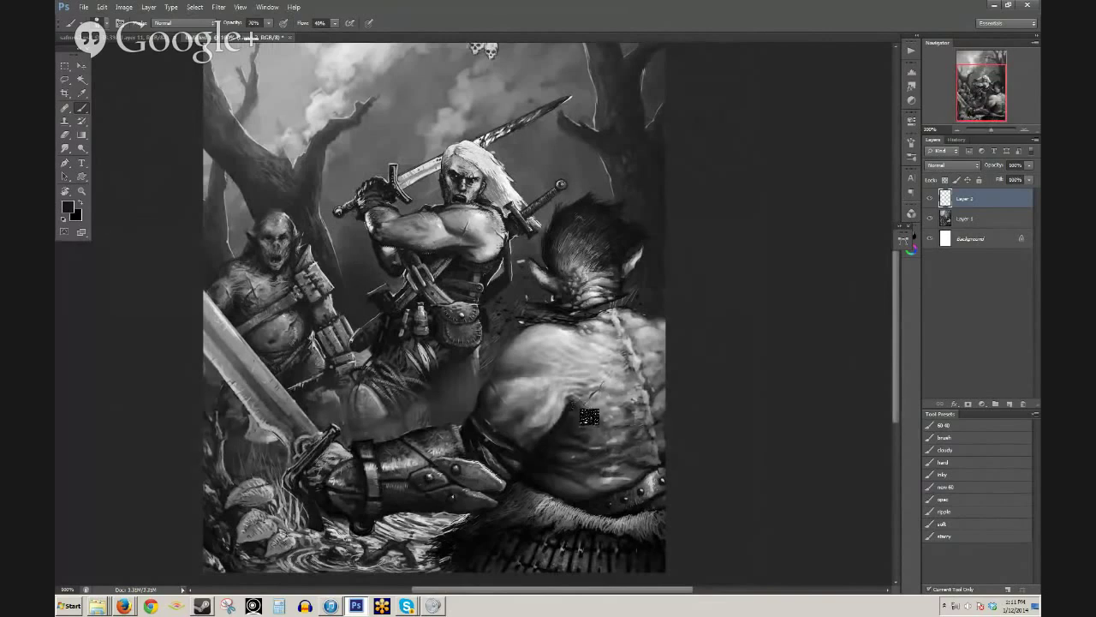
key("ctrl+z")
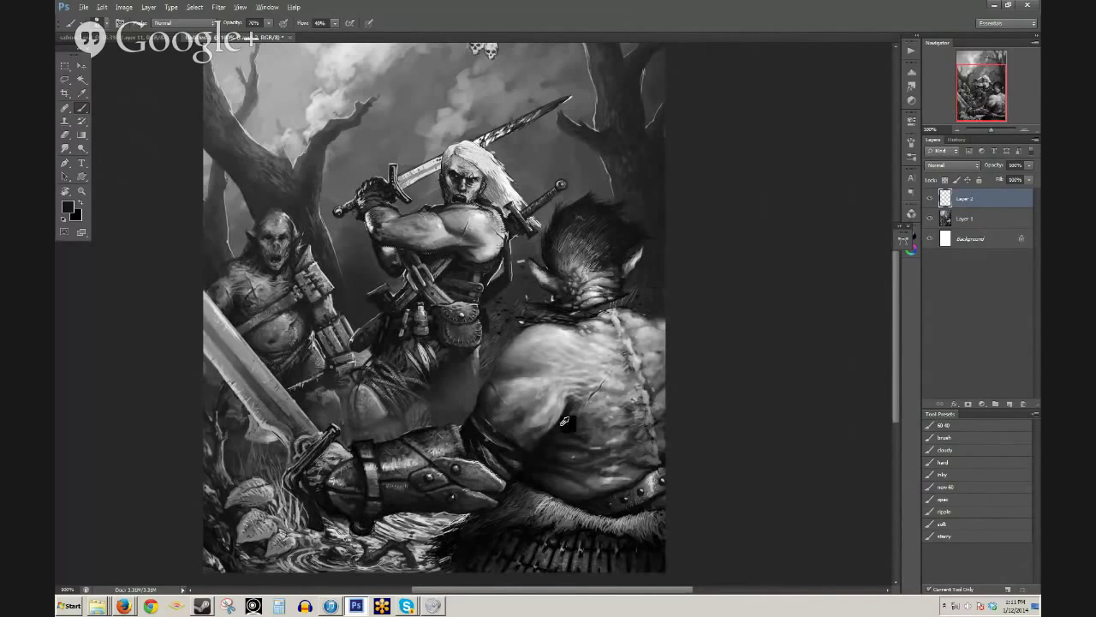
left_click_drag(574, 433, 613, 449)
left_click(607, 436, "alt")
key("6")
key("3")
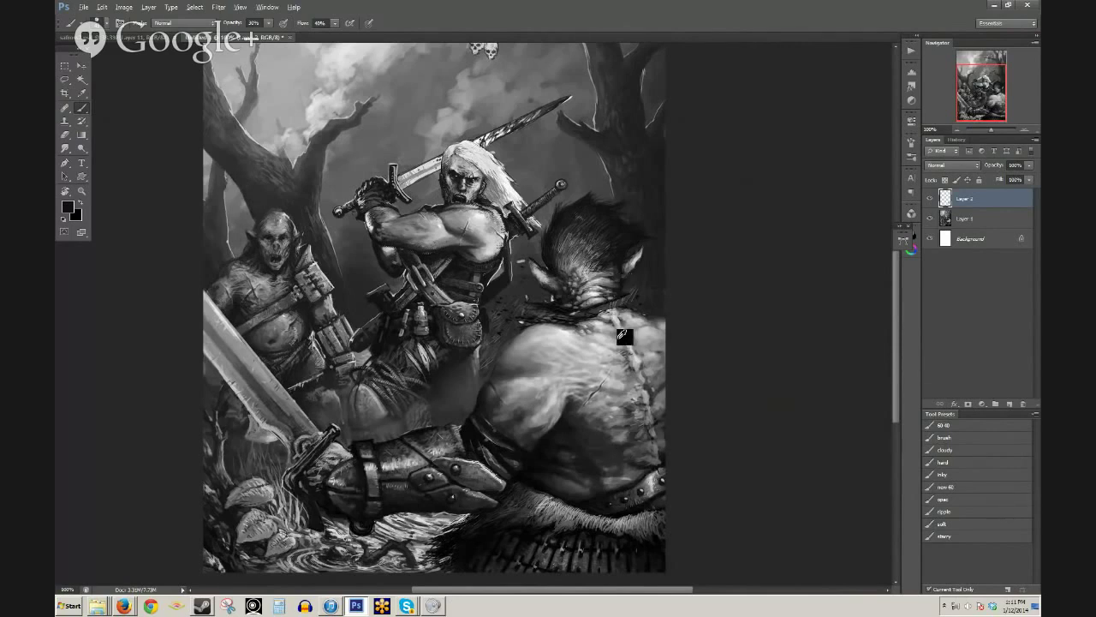
- Tone down the highlights across the foreground orc's upper back and shoulder with grey tones sampled from the surrounding skin
left_click(624, 339, "alt")
left_click(599, 356, "alt")
left_click(572, 359, "alt")
left_click(538, 366, "alt")
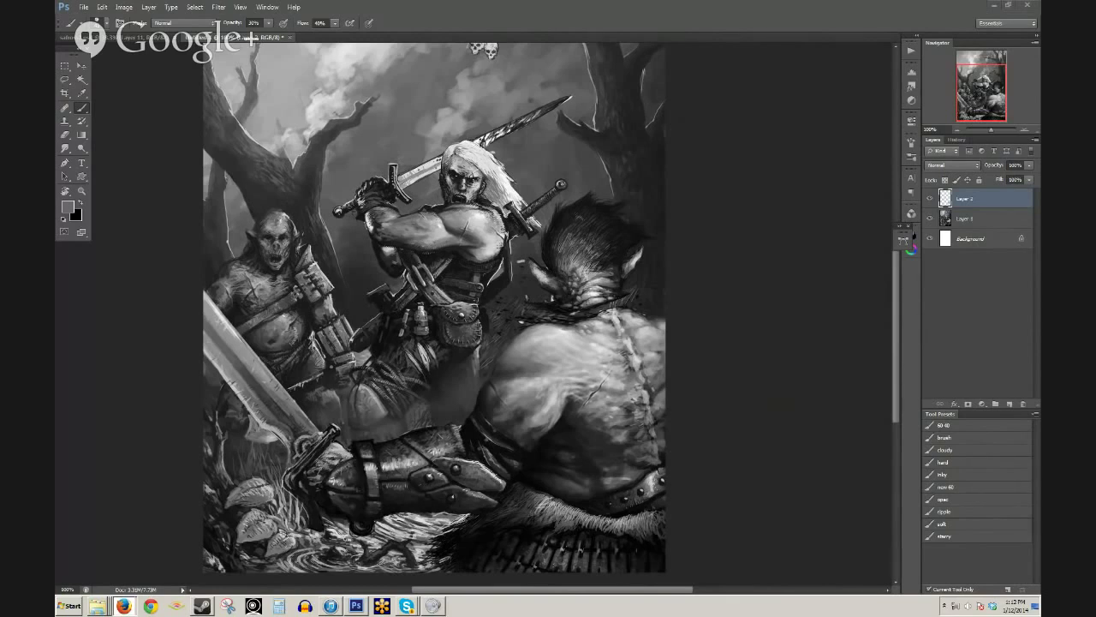
- Bring the muscular back pose photo from the browser's image results into the painting as a new layer
left_click_drag(55, 55, 462, 97)
left_click(247, 267)
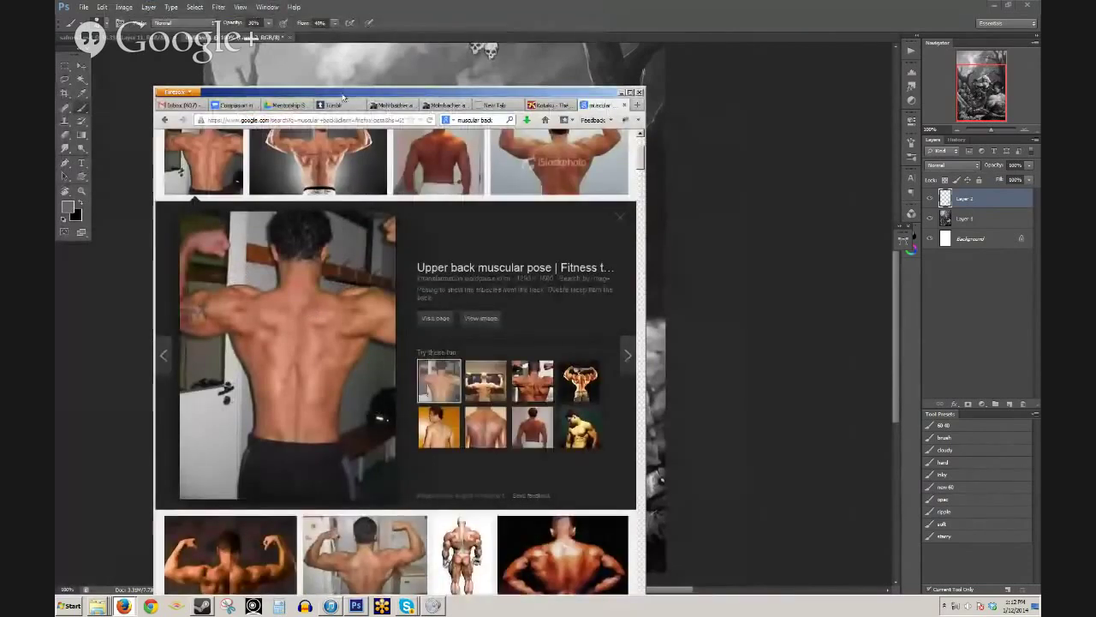
left_click_drag(342, 97, 920, 87)
left_click_drag(894, 288, 362, 255)
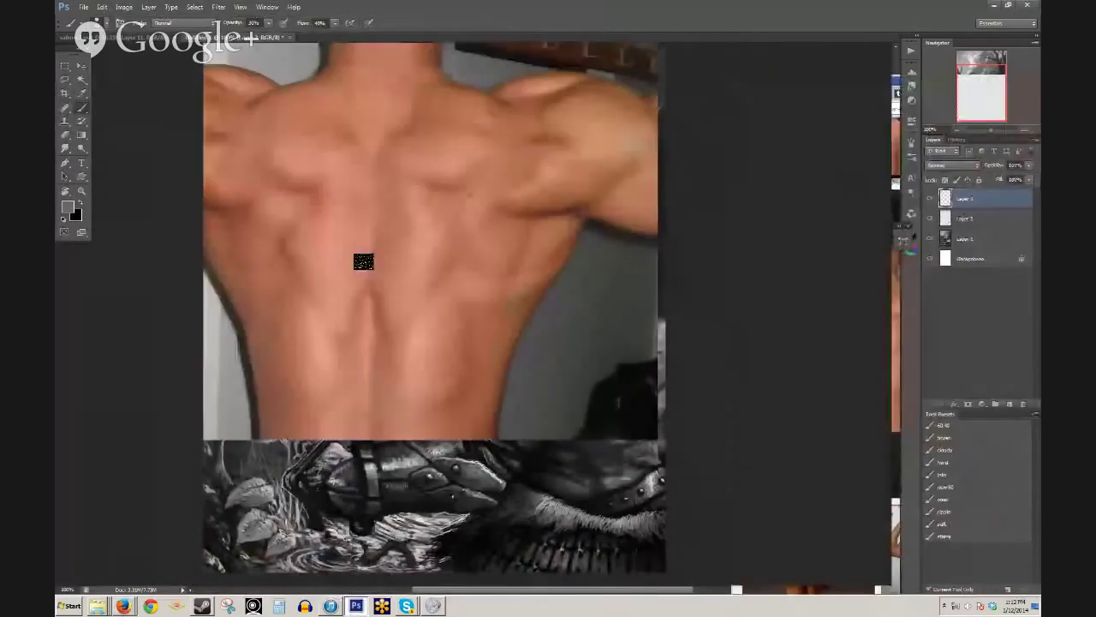
left_click(89, 73)
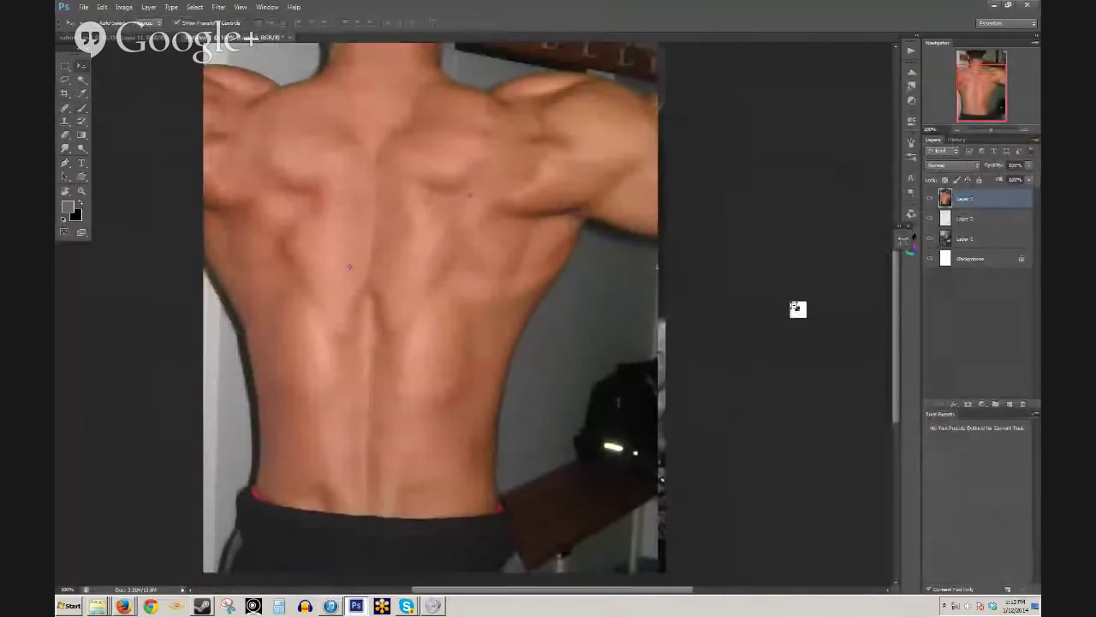
- Scale the reference photo down and place it beside the foreground orc's back
key("ctrl+minus")
key("ctrl+t")
left_click_drag(590, 88, 489, 242)
left_click_drag(456, 291, 443, 329)
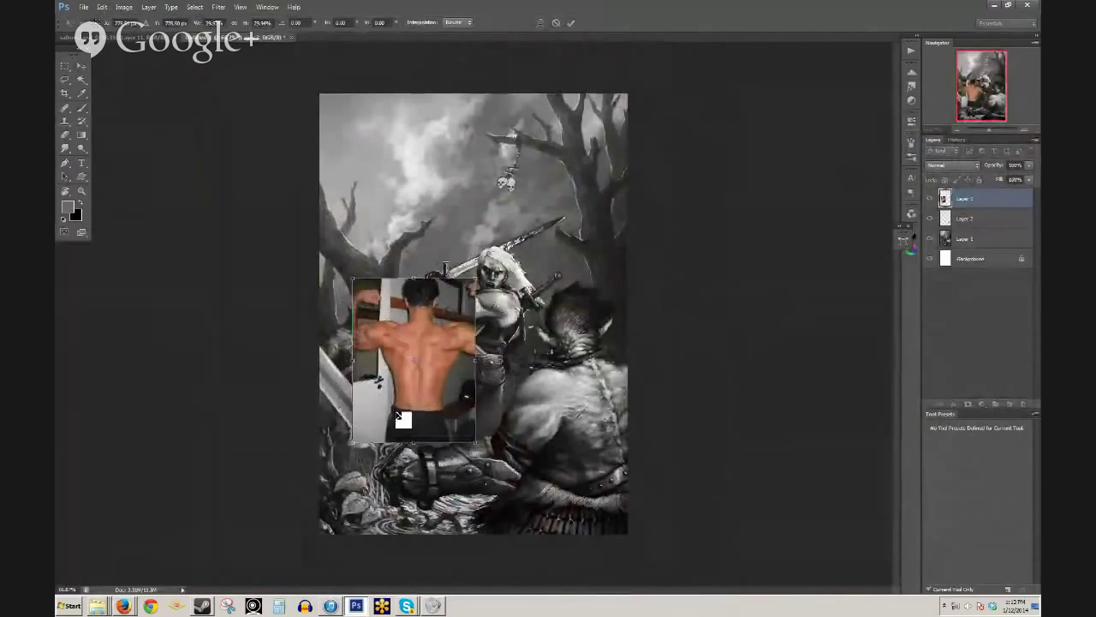
left_click_drag(457, 413, 458, 467)
left_click(571, 25)
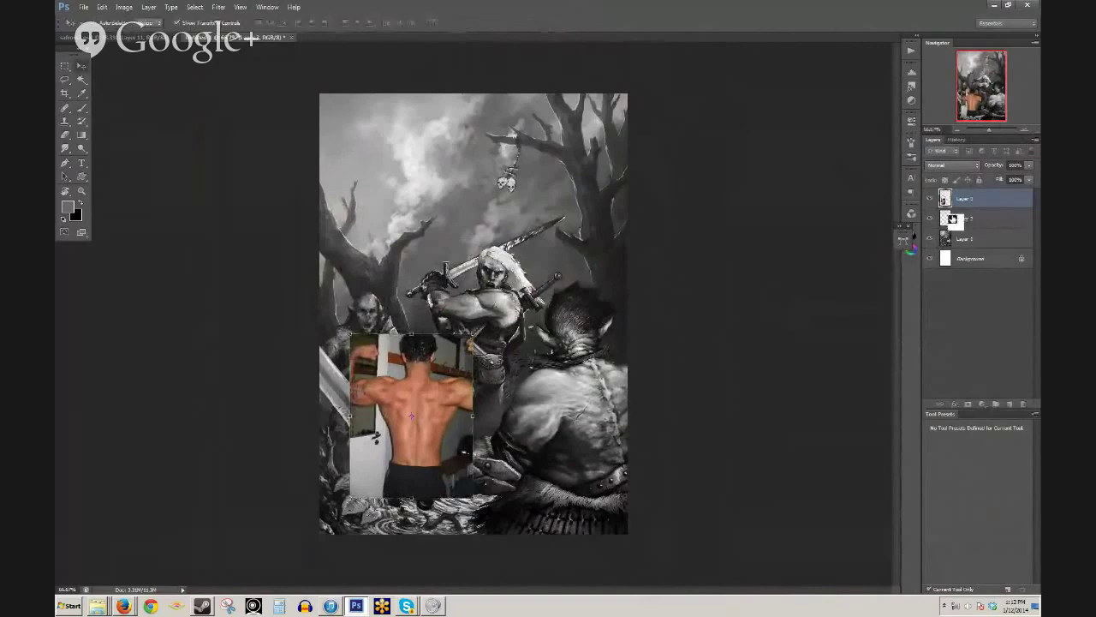
- Darken the foreground orc's back, neck and head on Layer 2 with soft black brush strokes
left_click(954, 220)
scroll(523, 417, "up", 1)
scroll(544, 414, "up", 1)
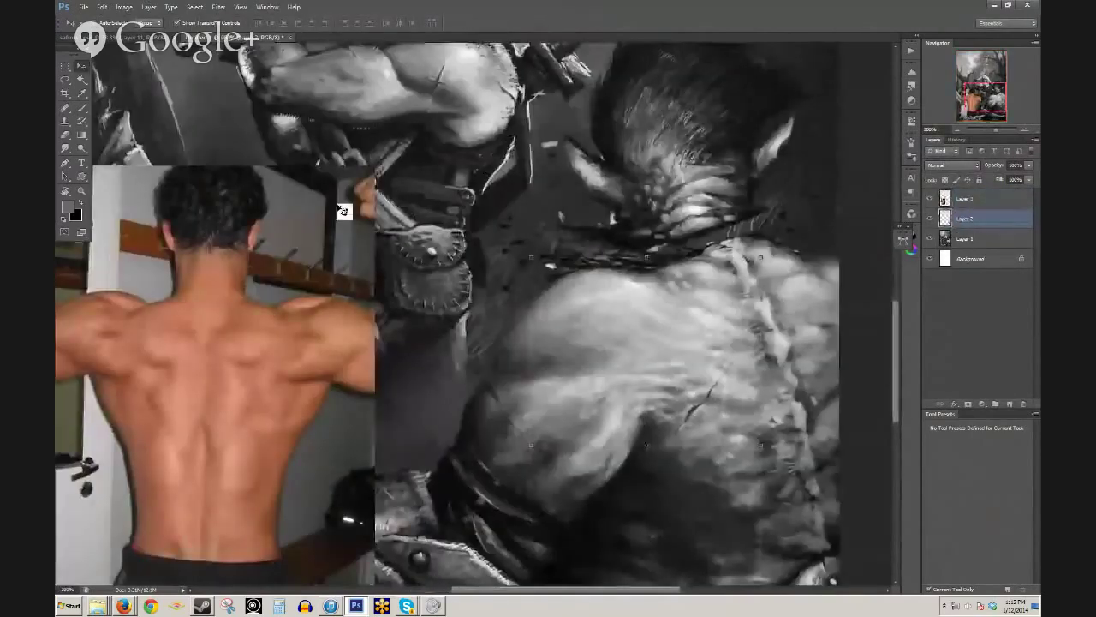
key("b")
scroll(582, 363, "up", 1)
left_click_drag(555, 287, 598, 292)
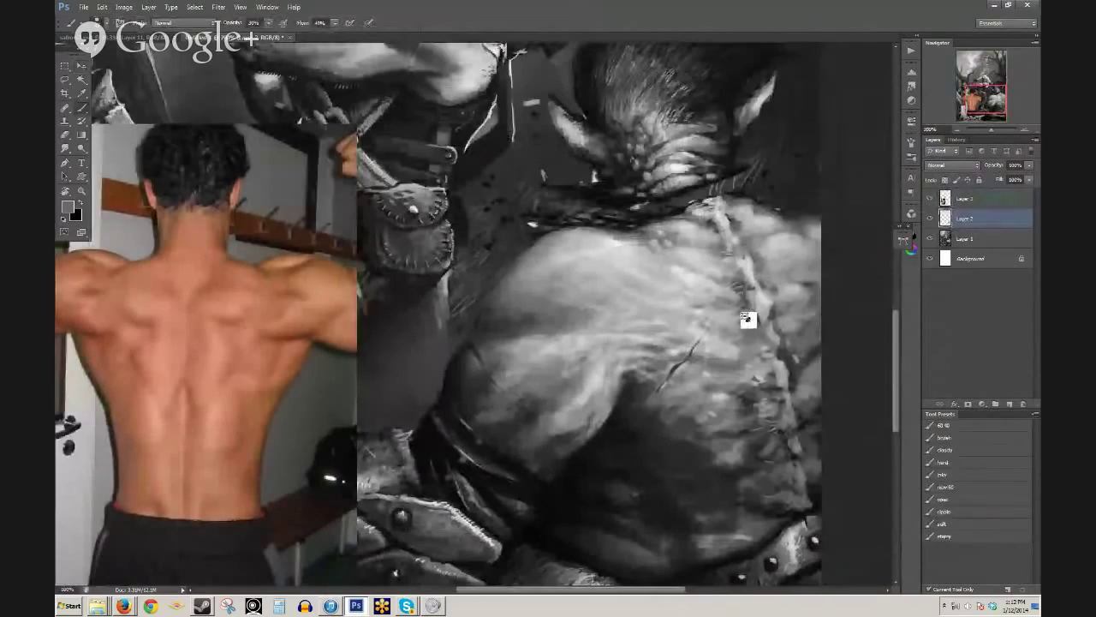
scroll(746, 318, "down", 3)
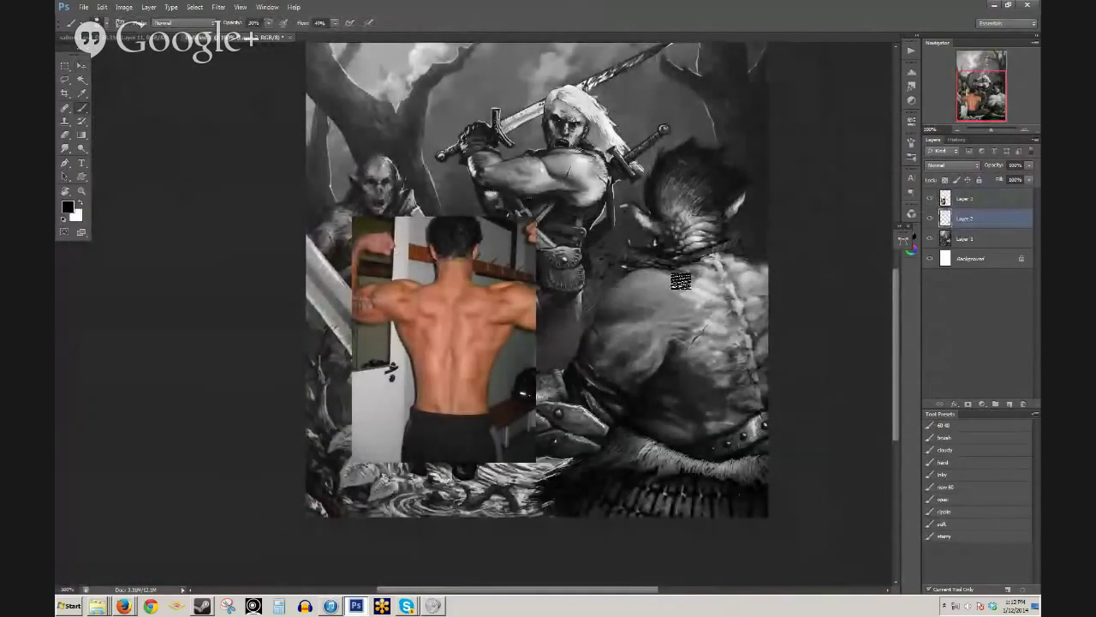
mouse_move(760, 305)
left_mouse_down()
mouse_move(720, 360)
mouse_move(704, 421)
left_mouse_up()
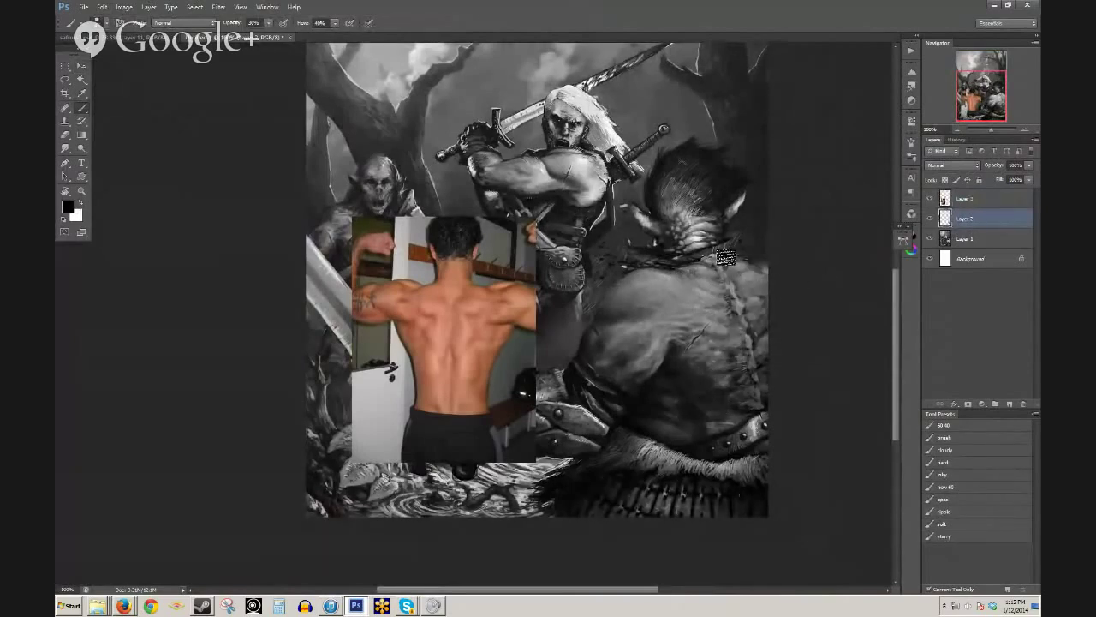
left_click_drag(700, 241, 677, 216)
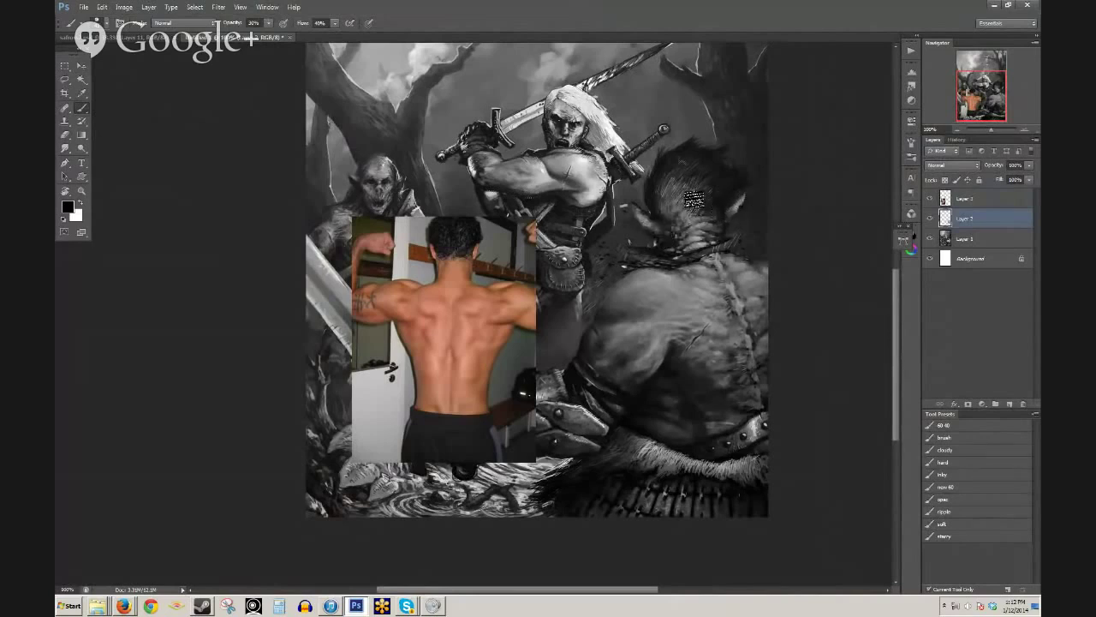
left_click(692, 263, "alt")
- Swap the foreground colour to white and hide the reference photo layer
key("ctrl+minus")
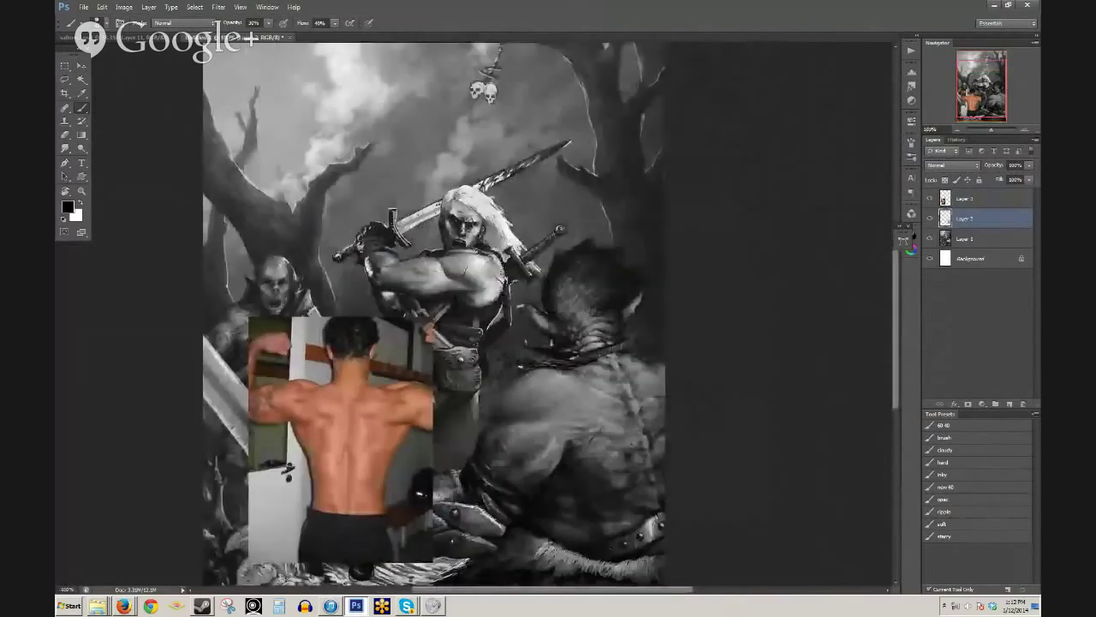
key("ctrl+plus")
key("x")
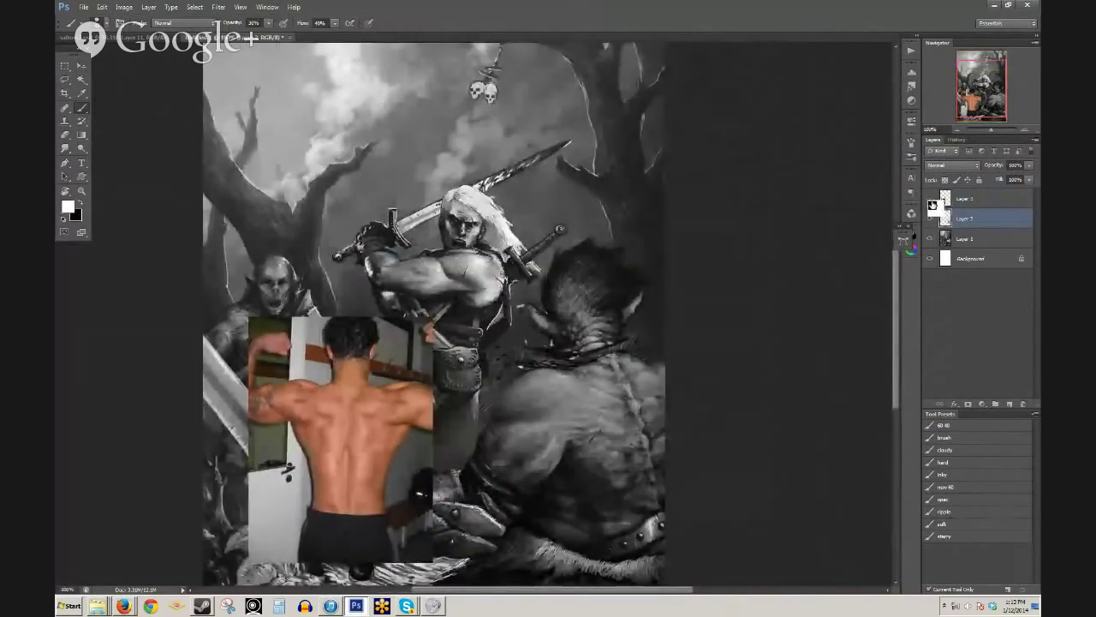
left_click(930, 199)
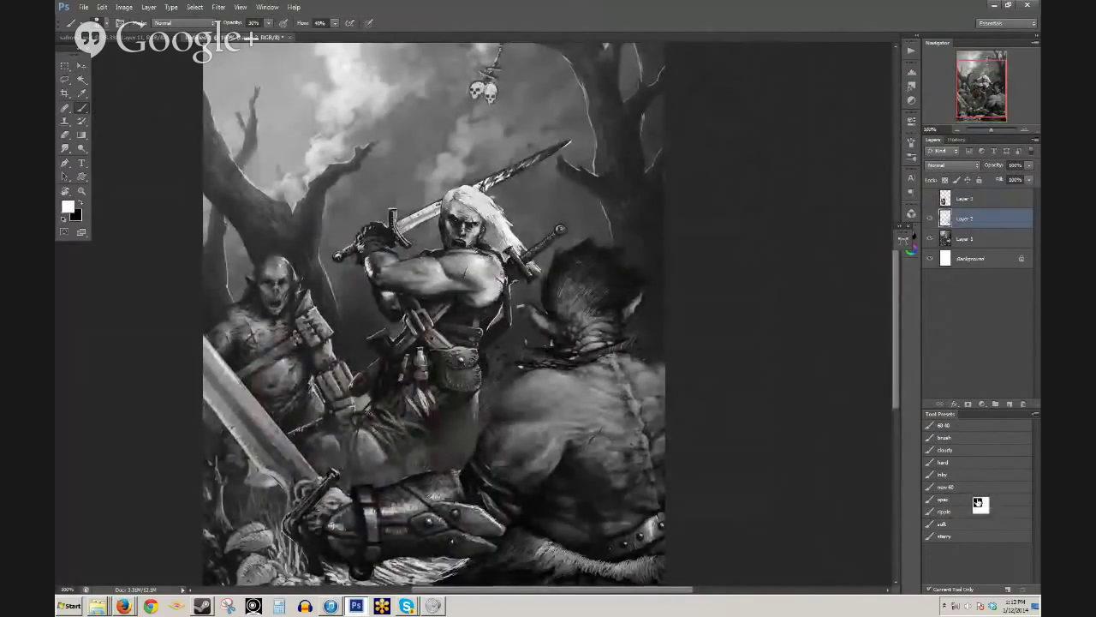
- Add a new layer above Layer 2 and paint white mist over the midground with the cloudy brush preset
left_click(959, 438)
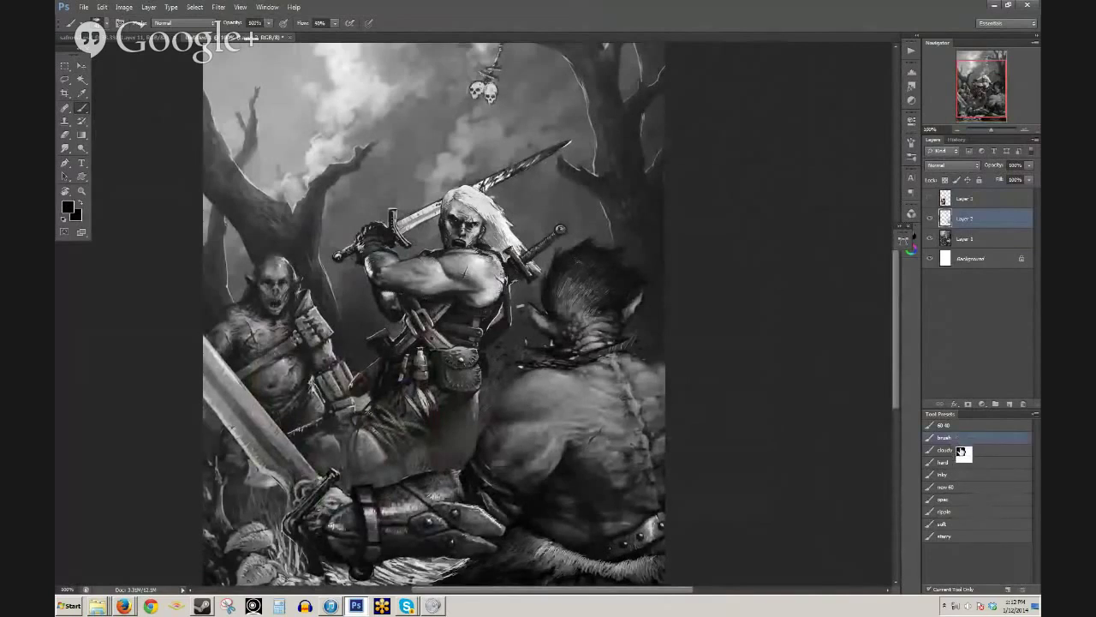
left_click(961, 452)
left_click(1009, 590)
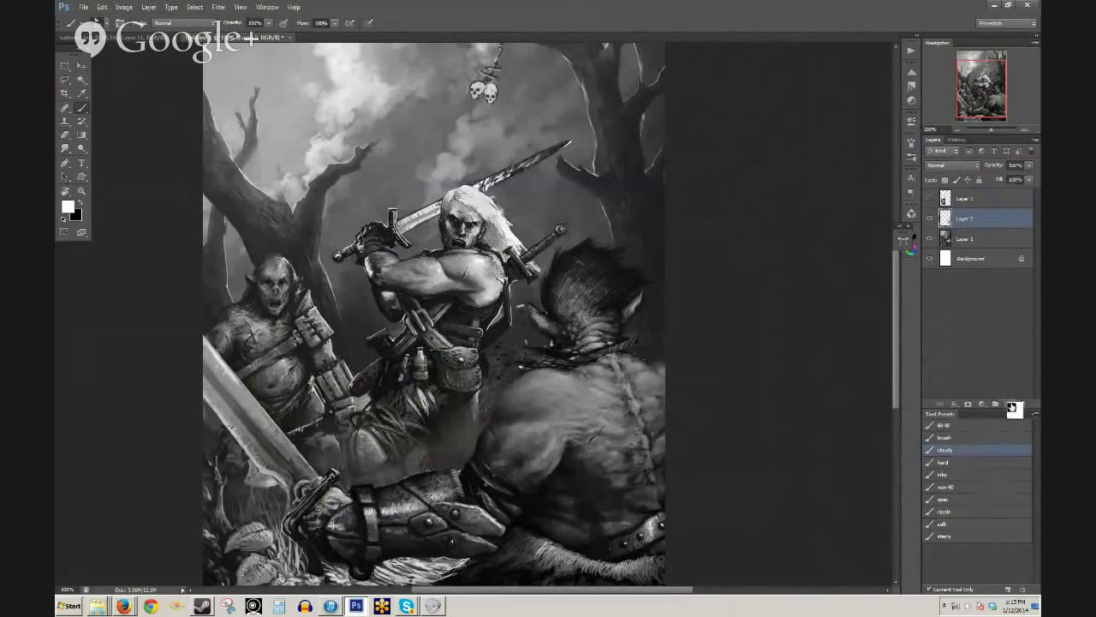
left_click(1010, 404)
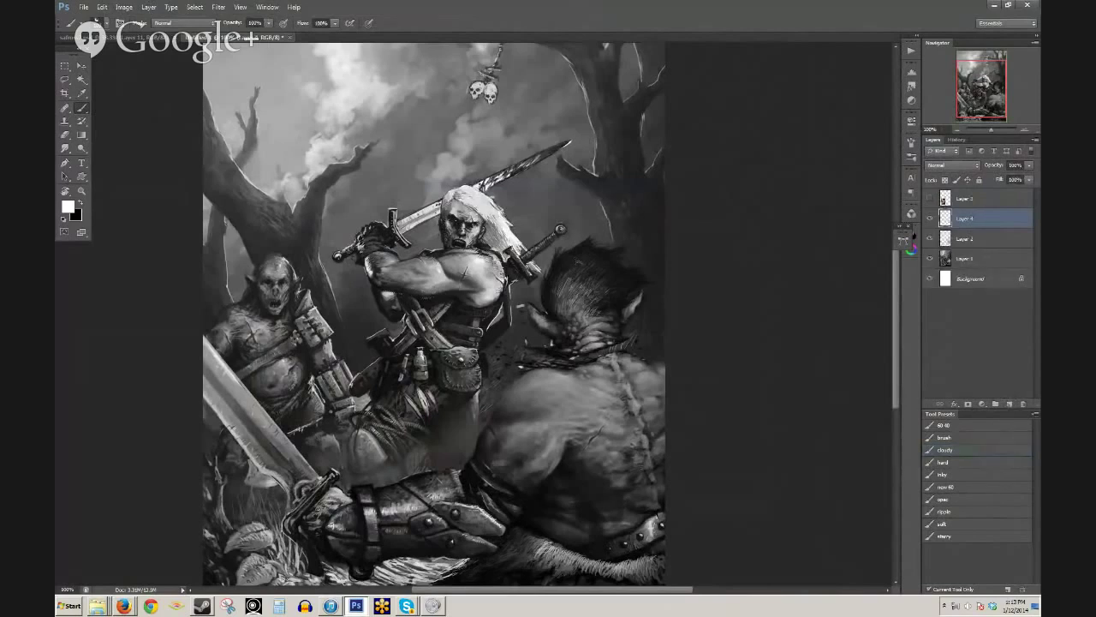
left_click(458, 388)
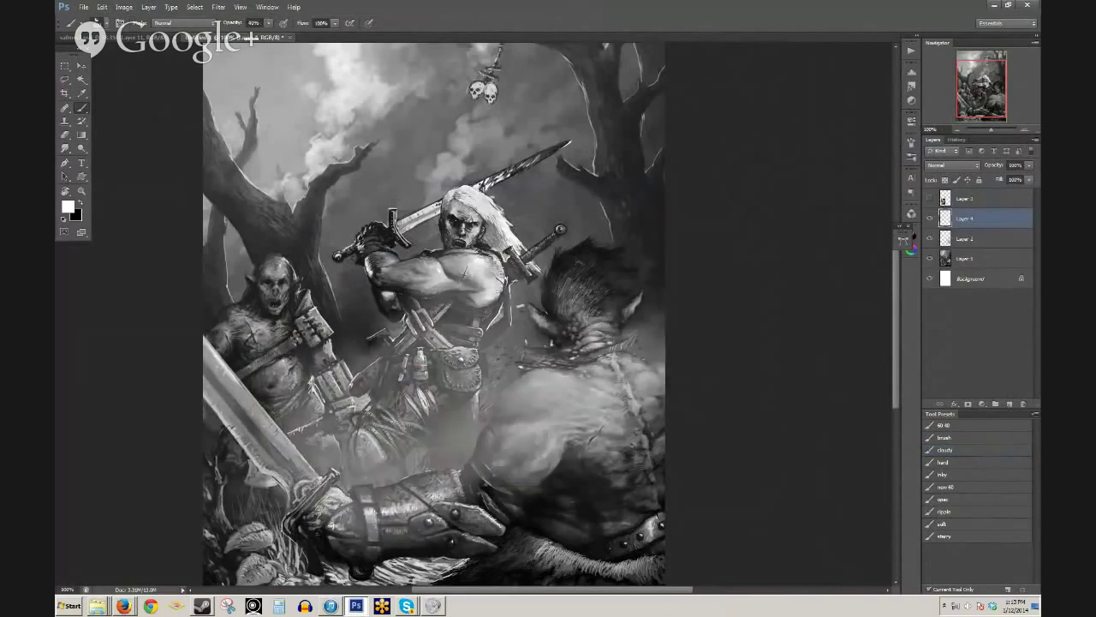
- Erase the mist from the foreground orc's arm guard, shoulder, back and head
key("e")
left_click(516, 451)
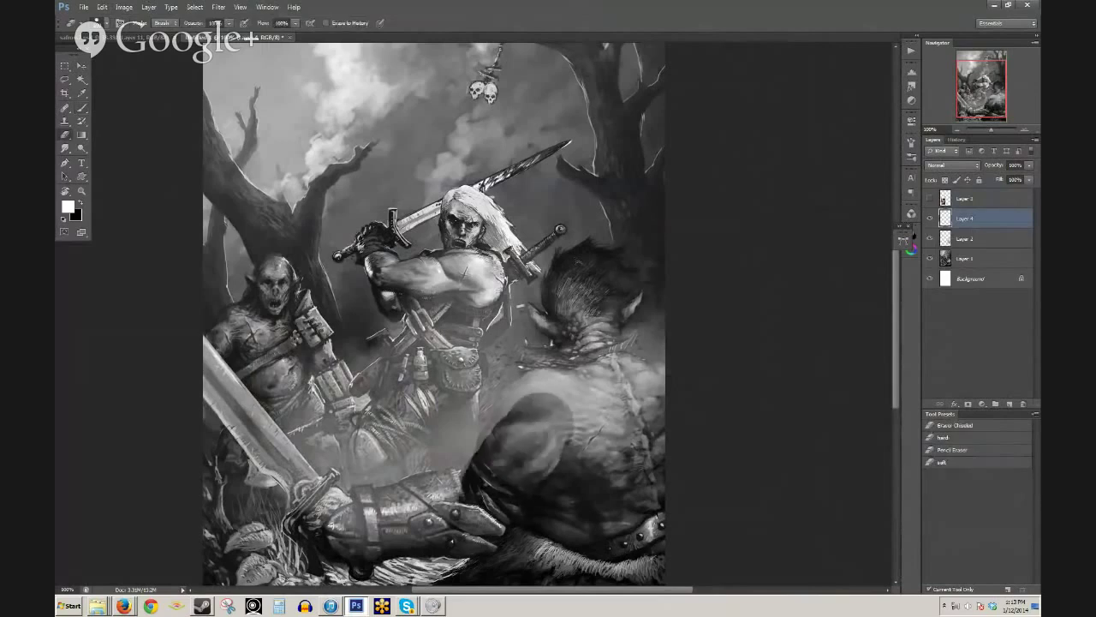
mouse_move(370, 515)
left_mouse_down()
mouse_move(436, 486)
mouse_move(337, 501)
mouse_move(365, 491)
mouse_move(341, 515)
mouse_move(462, 506)
mouse_move(404, 523)
mouse_move(428, 493)
mouse_move(380, 493)
mouse_move(423, 479)
left_mouse_up()
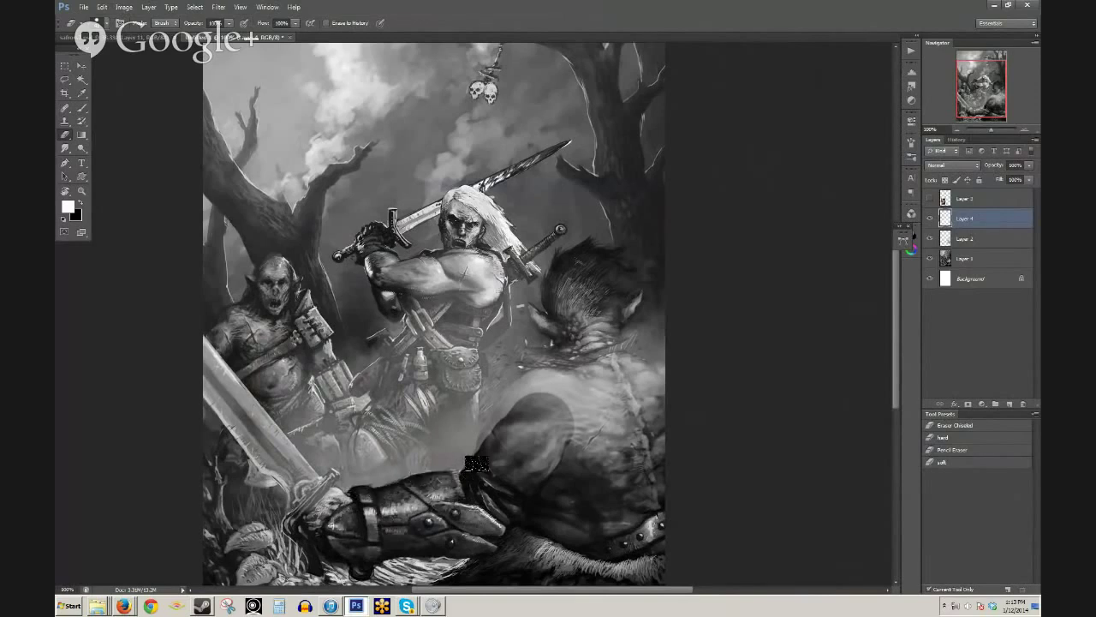
left_click_drag(489, 441, 512, 403)
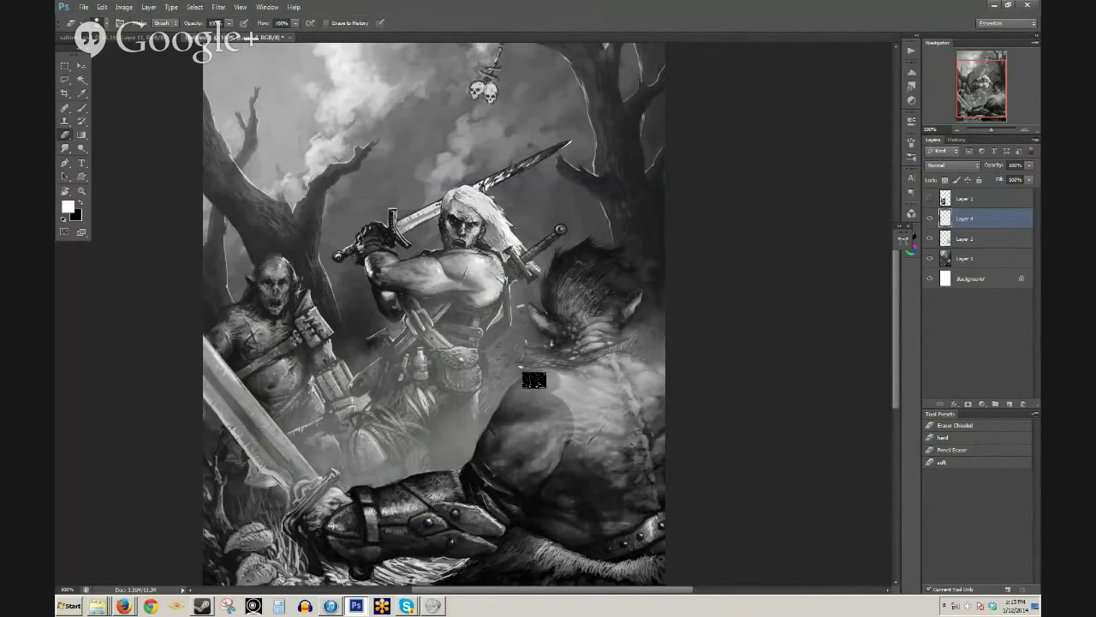
mouse_move(624, 365)
left_mouse_down()
mouse_move(657, 392)
mouse_move(632, 366)
mouse_move(644, 369)
mouse_move(580, 405)
mouse_move(607, 443)
left_mouse_up()
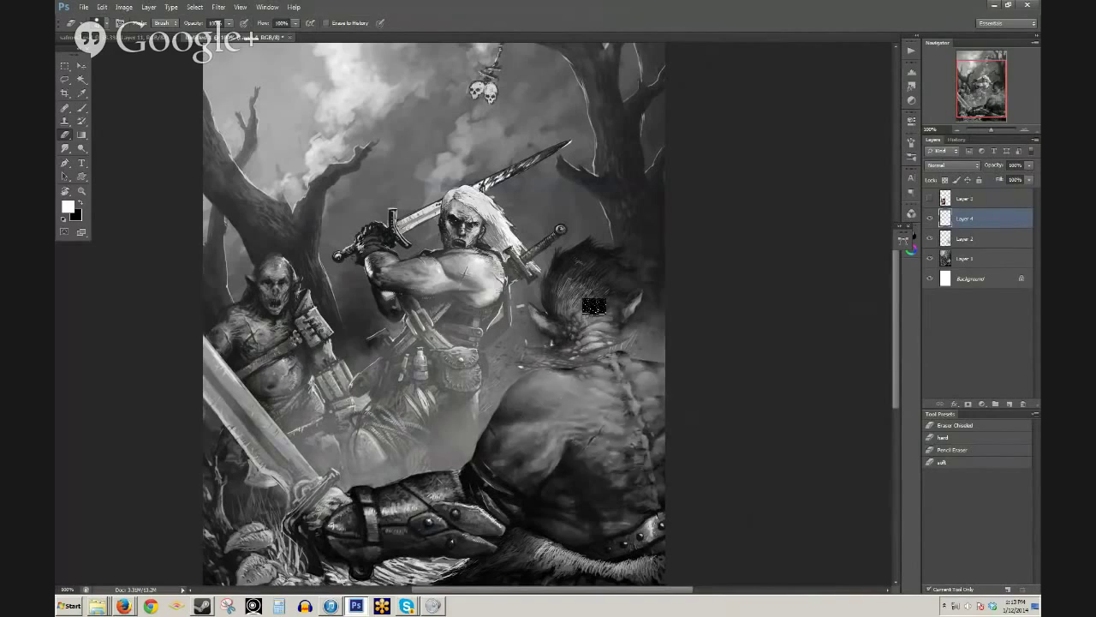
mouse_move(594, 306)
left_mouse_down()
mouse_move(570, 341)
mouse_move(582, 308)
mouse_move(561, 323)
mouse_move(532, 300)
mouse_move(550, 333)
mouse_move(546, 321)
mouse_move(591, 318)
left_mouse_up()
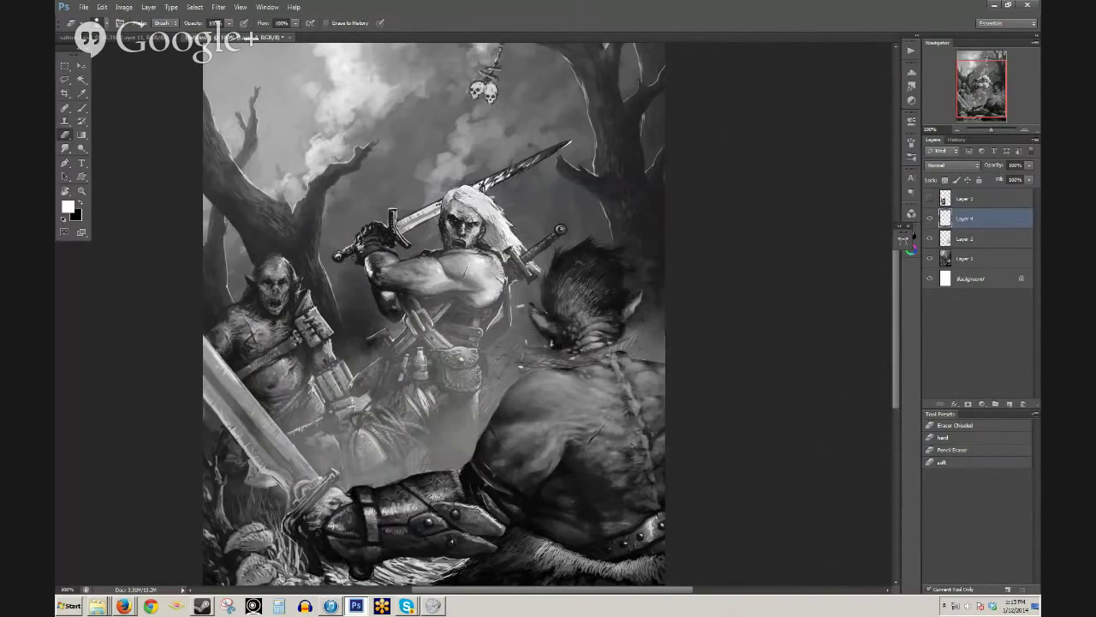
- Thin the mist around the warrior's waist and legs using the soft eraser preset at 30% opacity
left_click(954, 464)
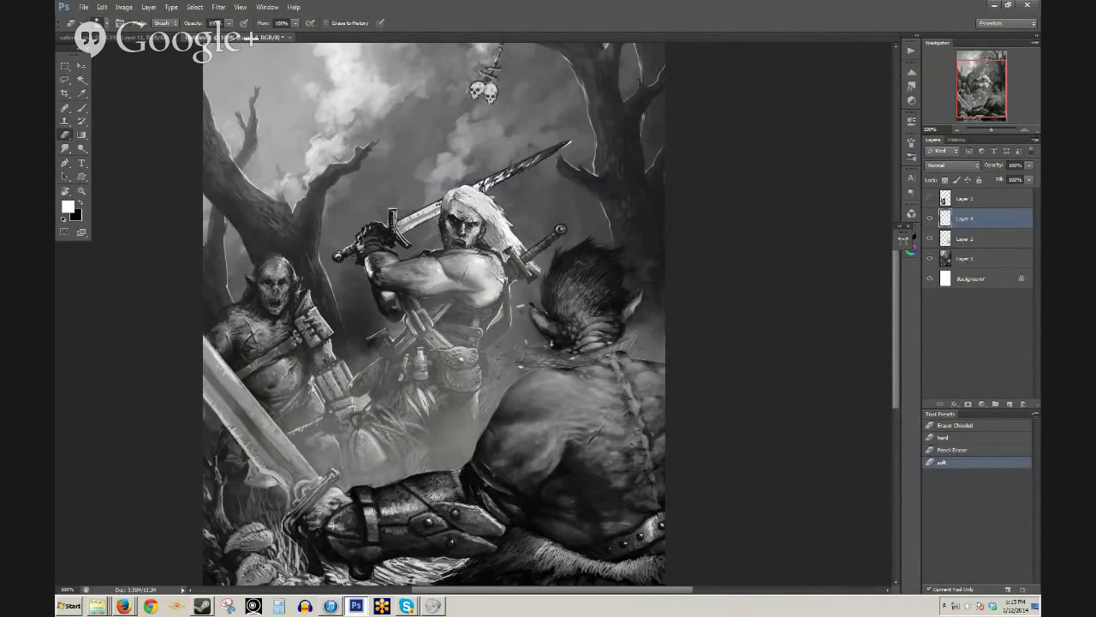
key("]")
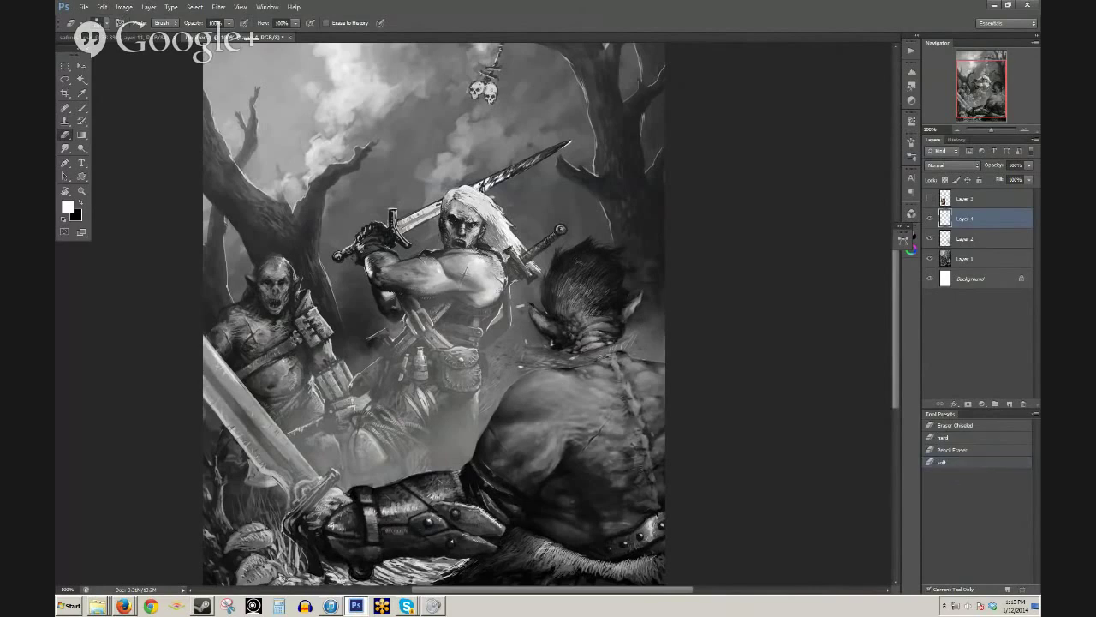
mouse_move(360, 369)
left_mouse_down()
mouse_move(420, 339)
mouse_move(467, 291)
left_mouse_up()
key("ctrl+z")
key("3")
mouse_move(339, 385)
left_mouse_down()
mouse_move(394, 369)
mouse_move(450, 330)
mouse_move(454, 298)
mouse_move(394, 376)
left_mouse_up()
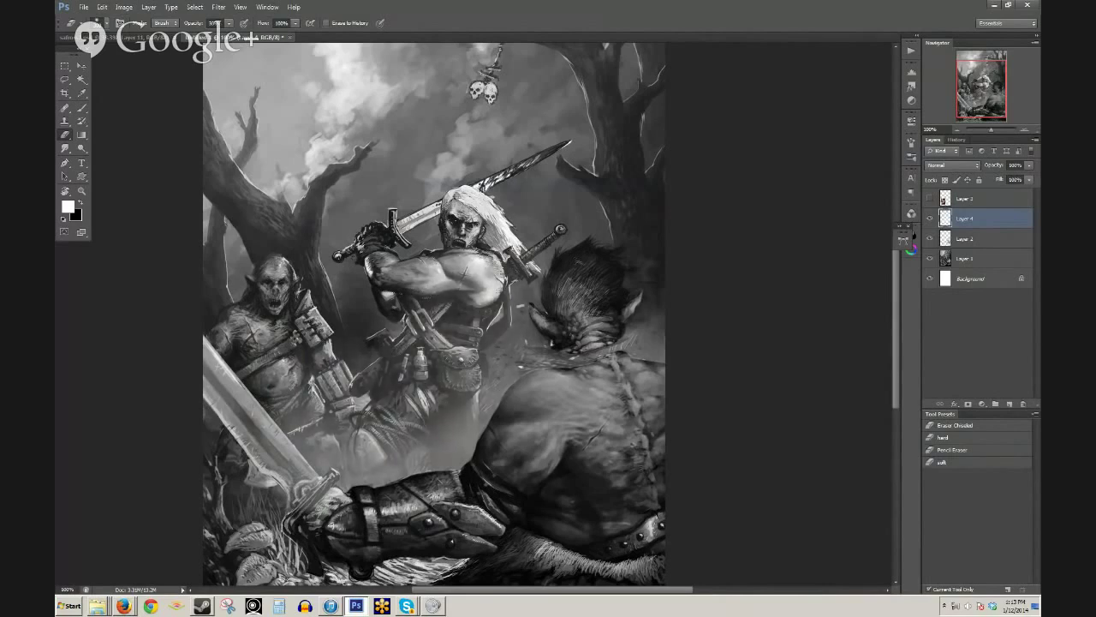
left_click_drag(411, 454, 501, 377)
mouse_move(330, 467)
left_mouse_down()
mouse_move(428, 411)
mouse_move(450, 385)
left_mouse_up()
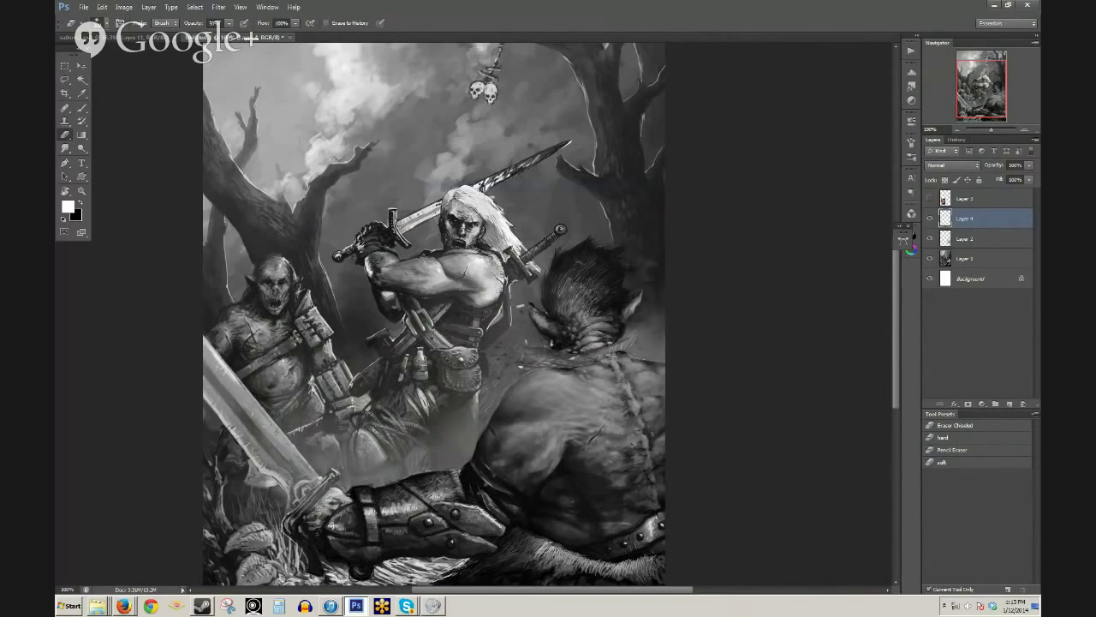
left_click_drag(406, 454, 503, 334)
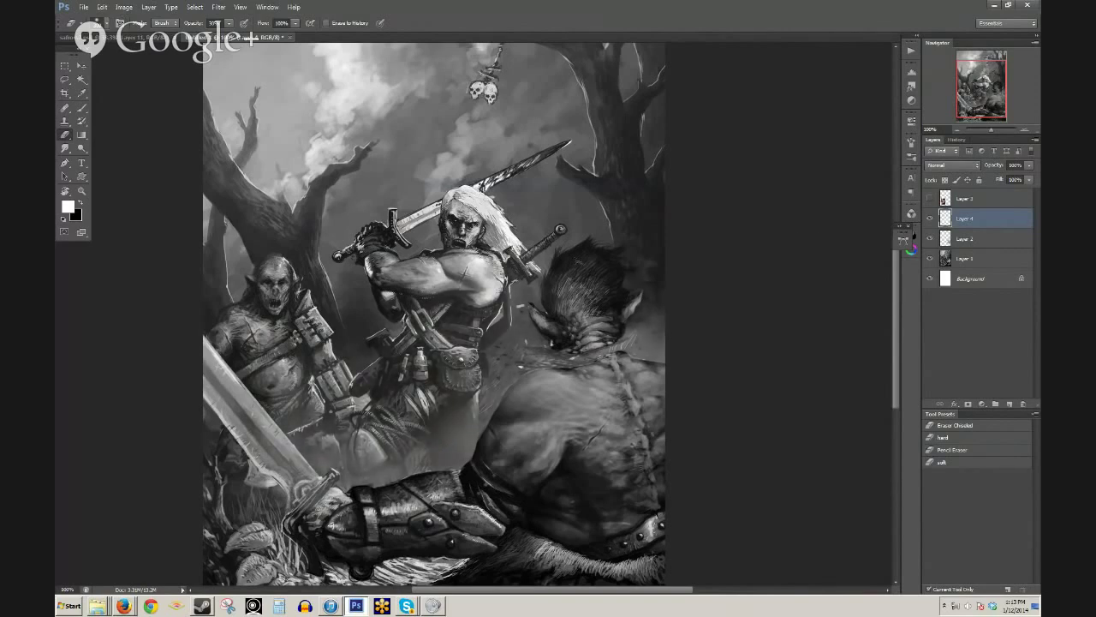
key("ctrl+alt+z")
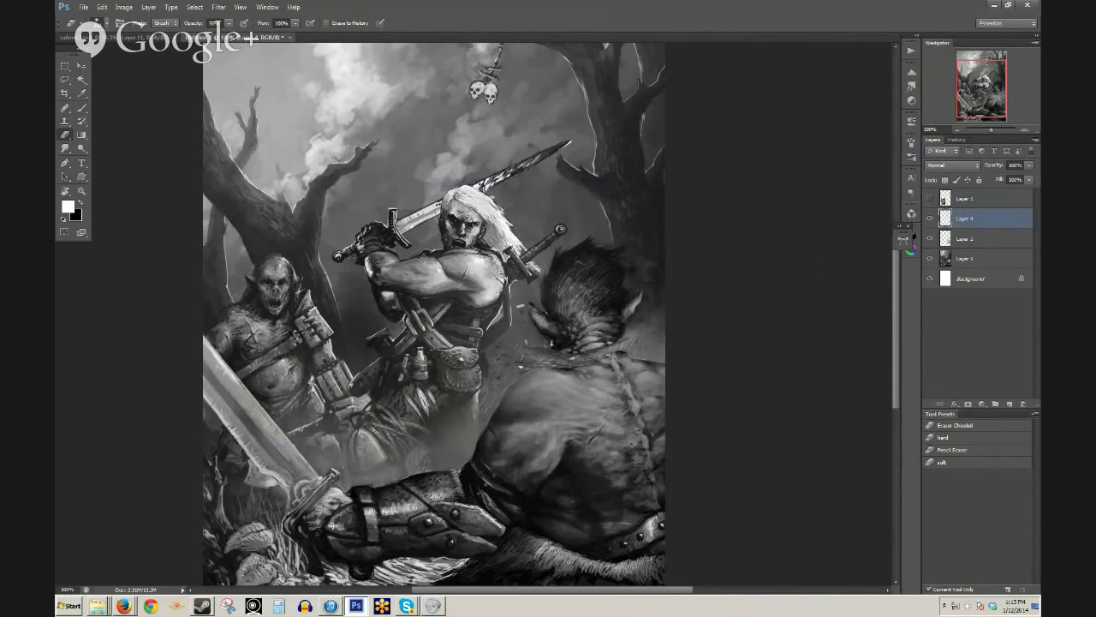
- Check the mist layer's effect and merge it down into Layer 2
left_click_drag(946, 260, 952, 233)
left_click(930, 219)
left_click(930, 219)
key("ctrl+e")
- Compare the painting with and without Layer 2 by toggling the layer's visibility
left_click(930, 221)
left_click(931, 222)
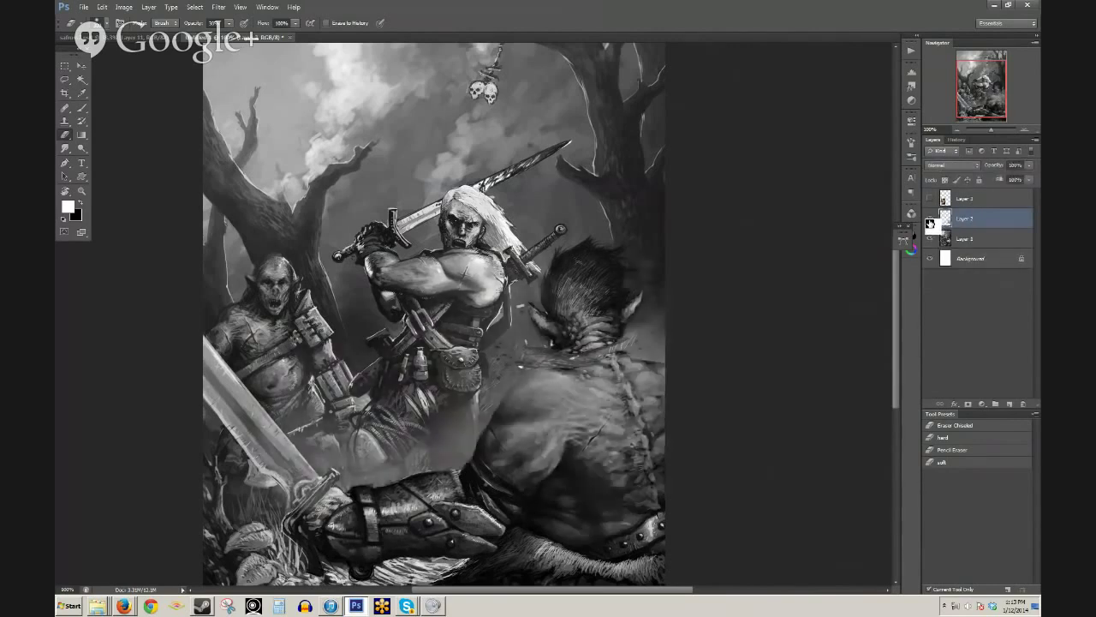
left_click(931, 221)
left_click(931, 221)
left_click(931, 221)
left_click(932, 221)
left_click(931, 221)
- Add a new empty layer directly above Layer 2
left_click_drag(1007, 406, 1008, 406)
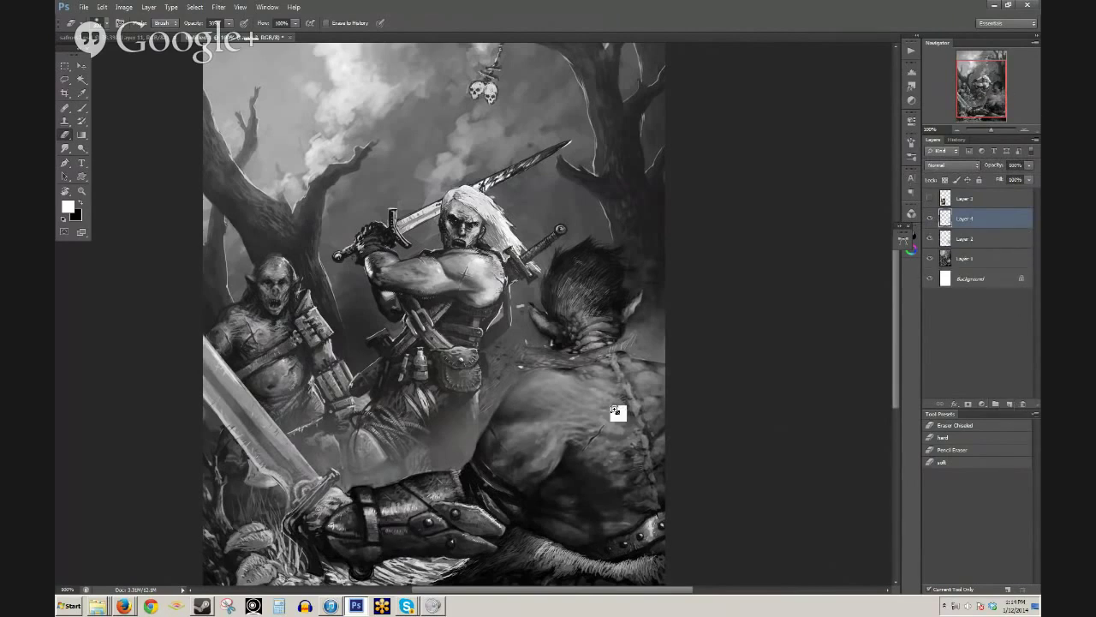
key("b")
scroll(651, 424, "up", 3)
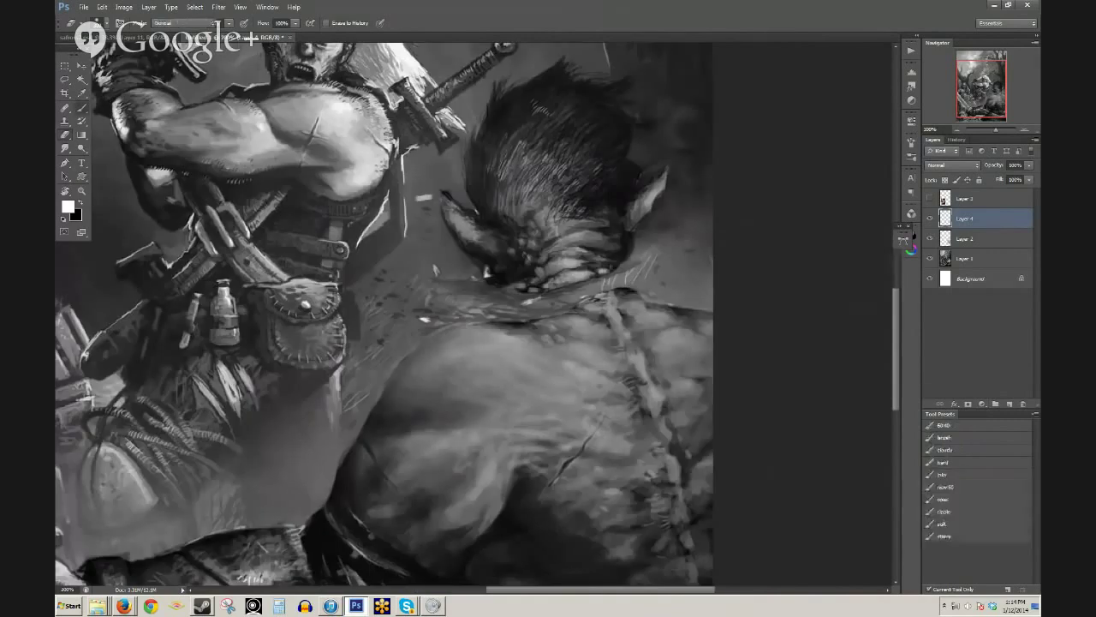
key("b")
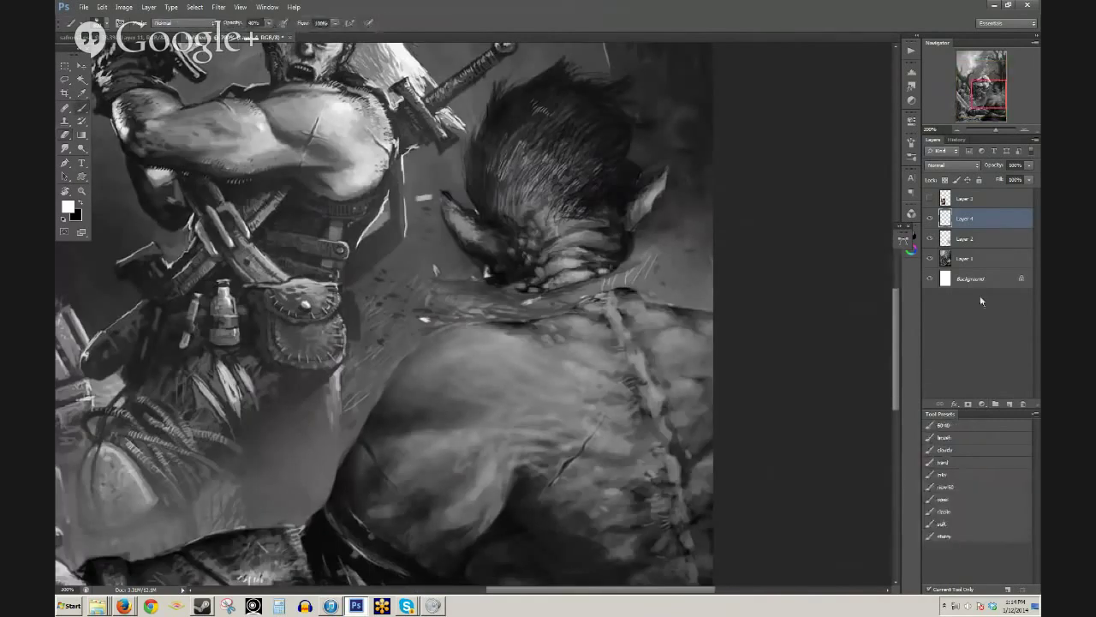
- Erase thin dark streaks along the collar below the orc's neck on Layer 2 using the hard eraser preset at 100% opacity
key("e")
left_click(949, 246)
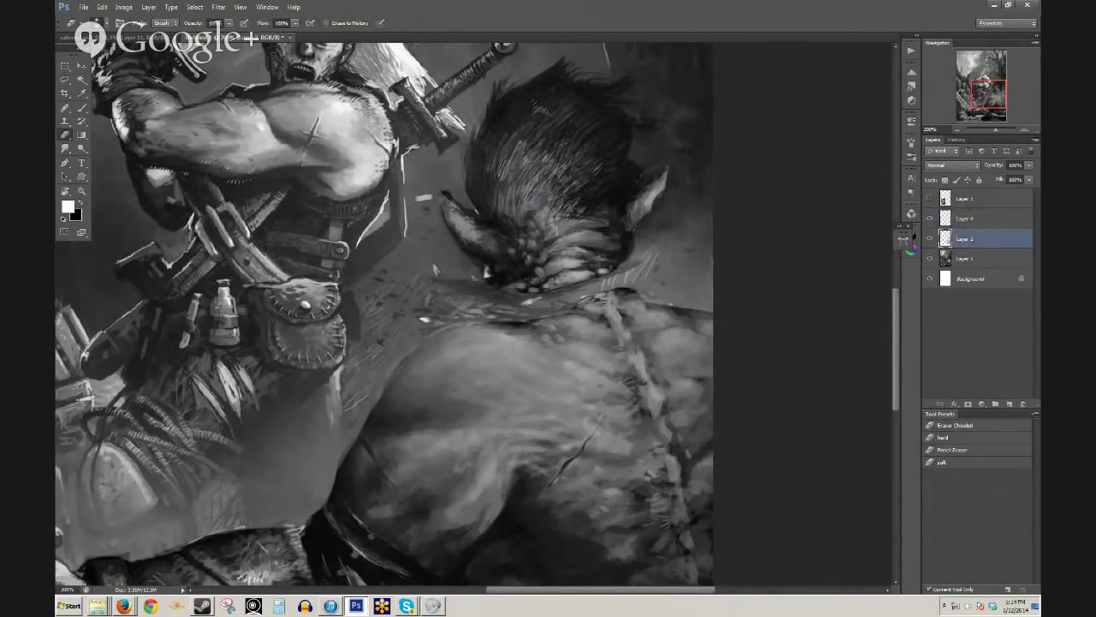
key("0")
left_click_drag(435, 282, 518, 299)
key("ctrl+z")
left_click(968, 439)
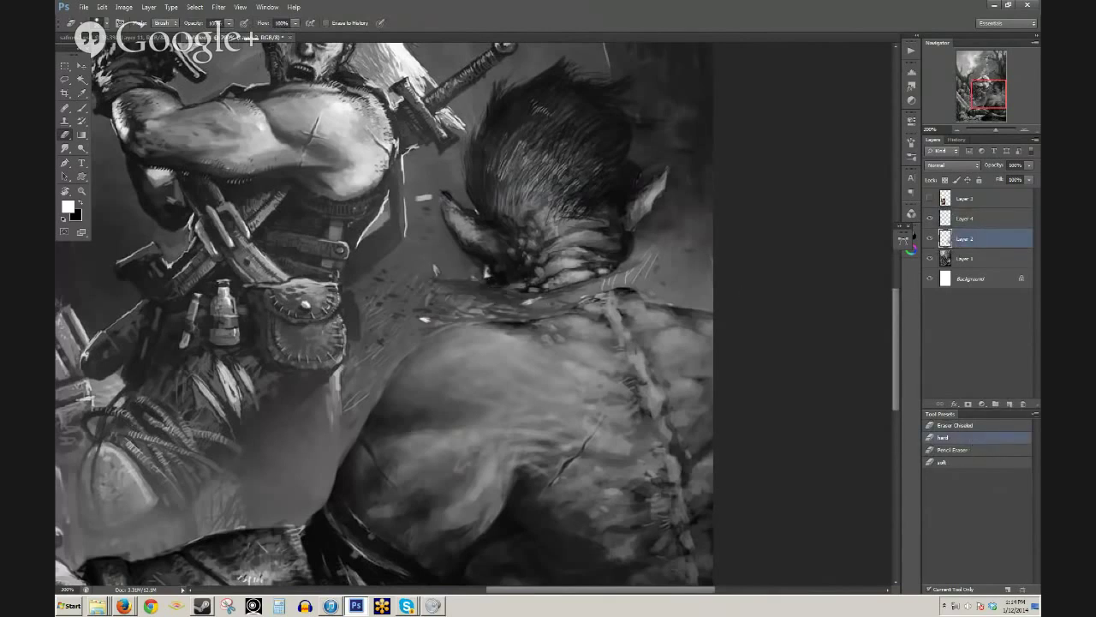
mouse_move(438, 281)
left_mouse_down()
mouse_move(537, 295)
mouse_move(519, 299)
left_mouse_up()
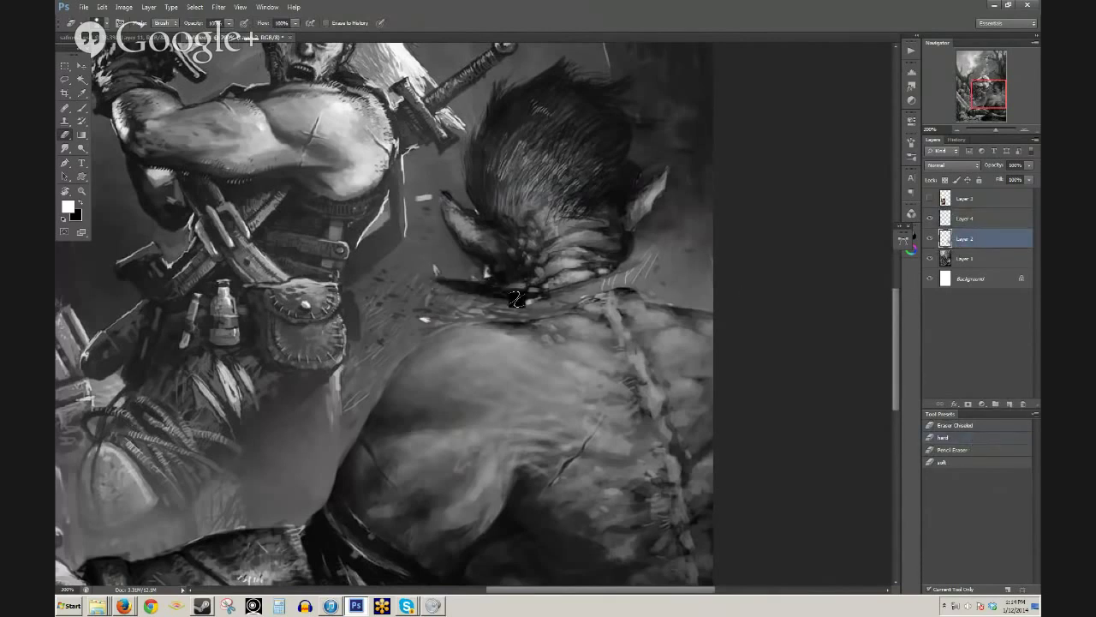
left_click_drag(429, 310, 561, 311)
left_click_drag(618, 266, 656, 257)
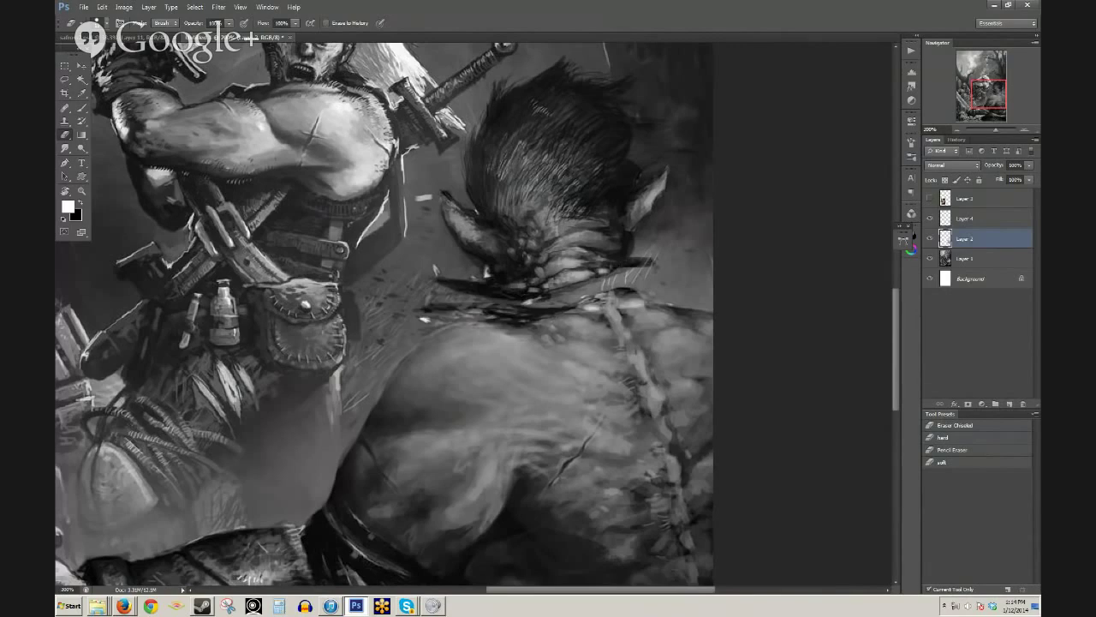
key("ctrl+t")
key("ctrl+minus")
key("ctrl+minus")
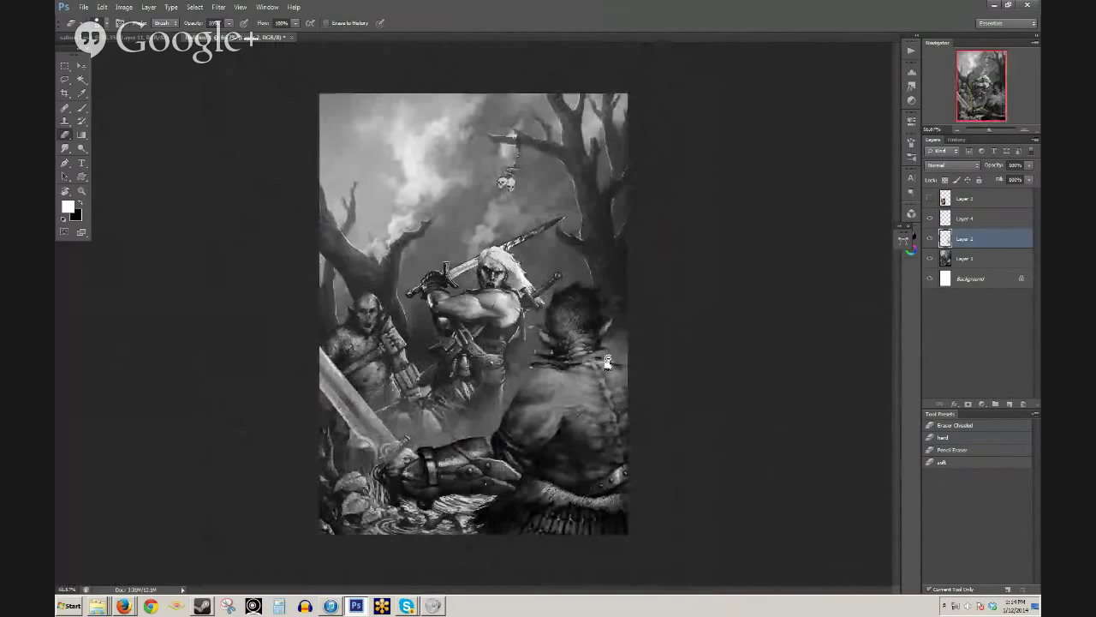
key("ctrl+plus")
key("ctrl+plus")
- Show the reference photo layer beside the orc's back and make Layer 4 active for painting with the new 60 brush preset
key("b")
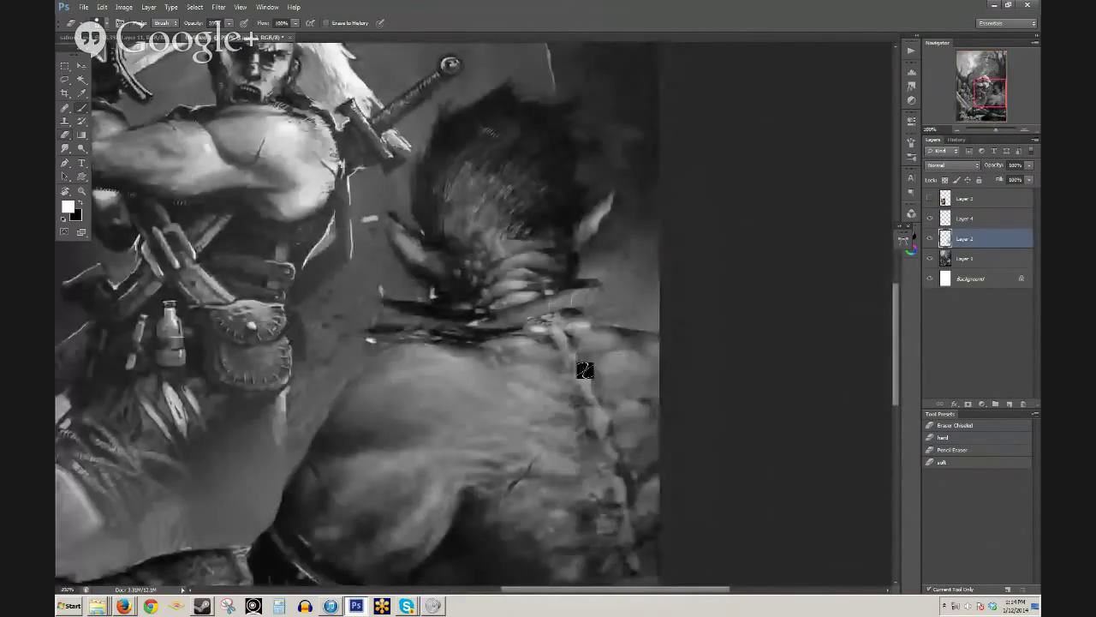
key("b")
left_click(966, 487)
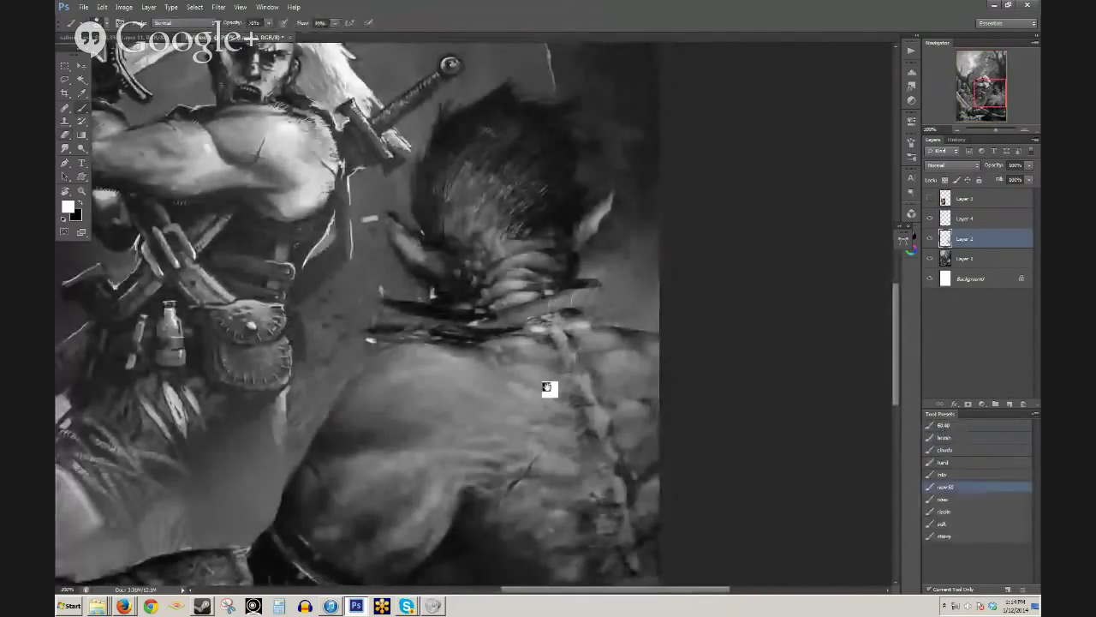
left_click_drag(550, 387, 520, 243)
left_click(930, 199)
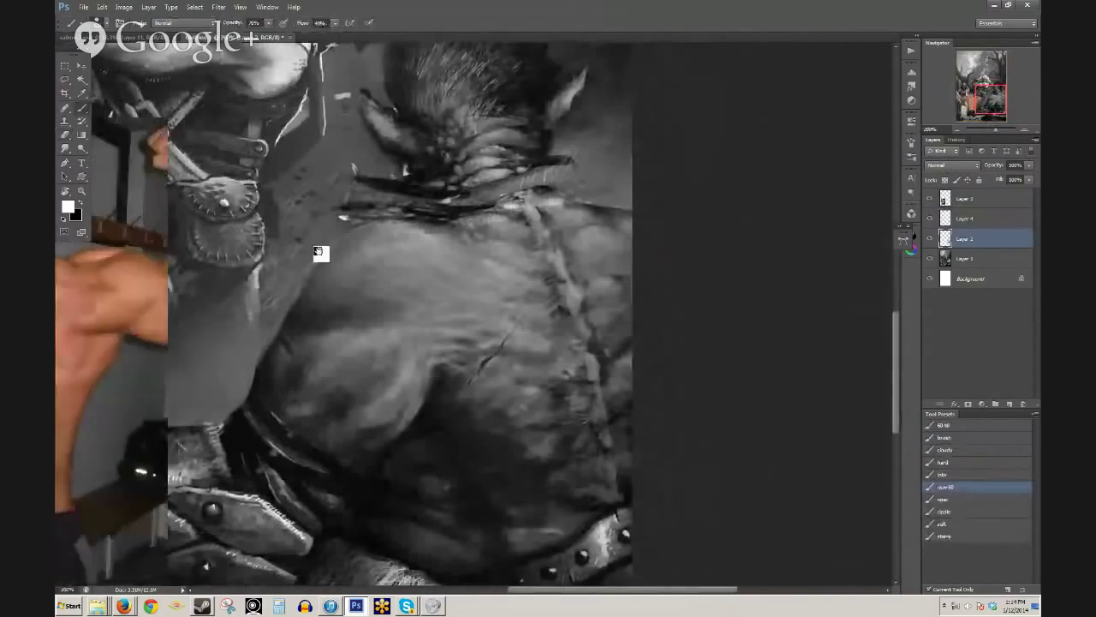
left_click(357, 276, "alt")
left_click(961, 222)
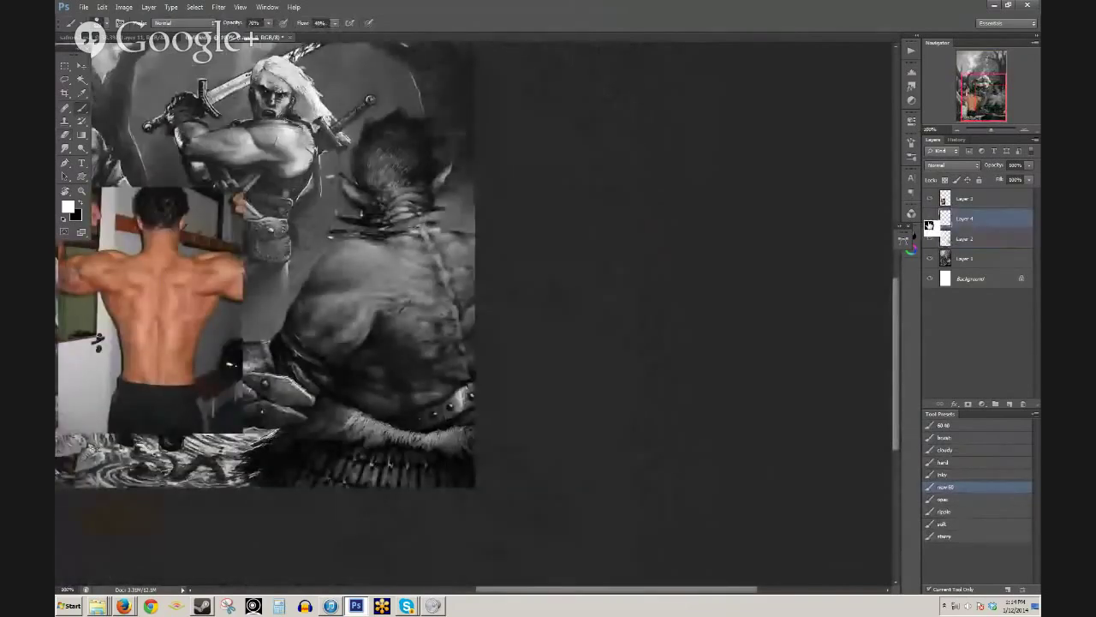
left_click_drag(353, 271, 459, 237)
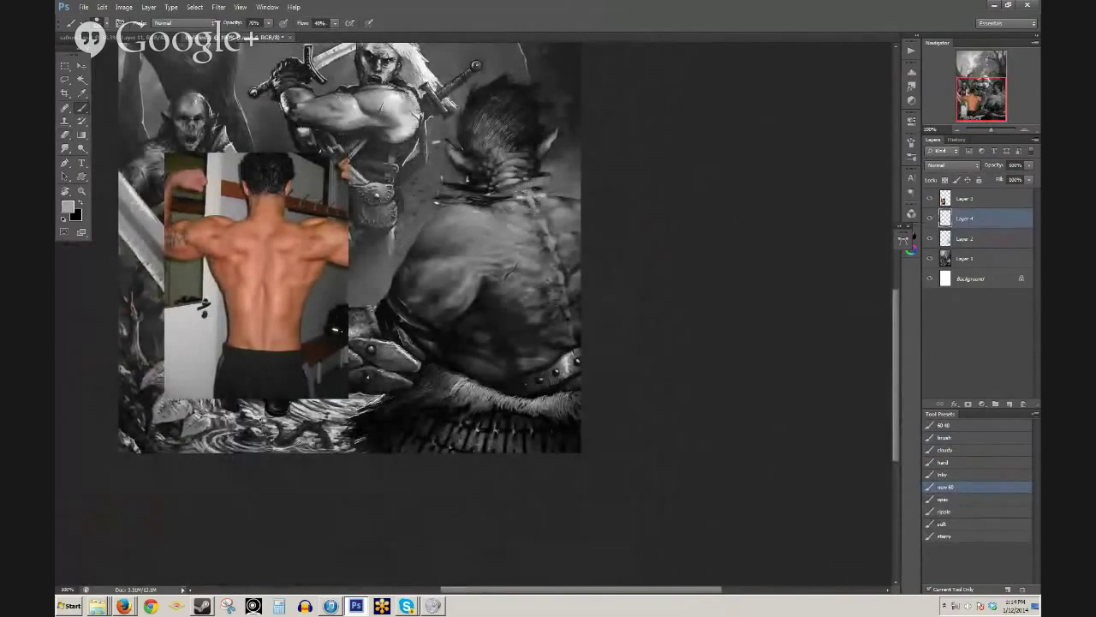
- Paint a lighter muscle form between the orc's shoulder blade and lower spine with a smaller brush at 80% opacity, sampling nearby greys
key("bracketleft")
key("bracketleft")
key("bracketleft")
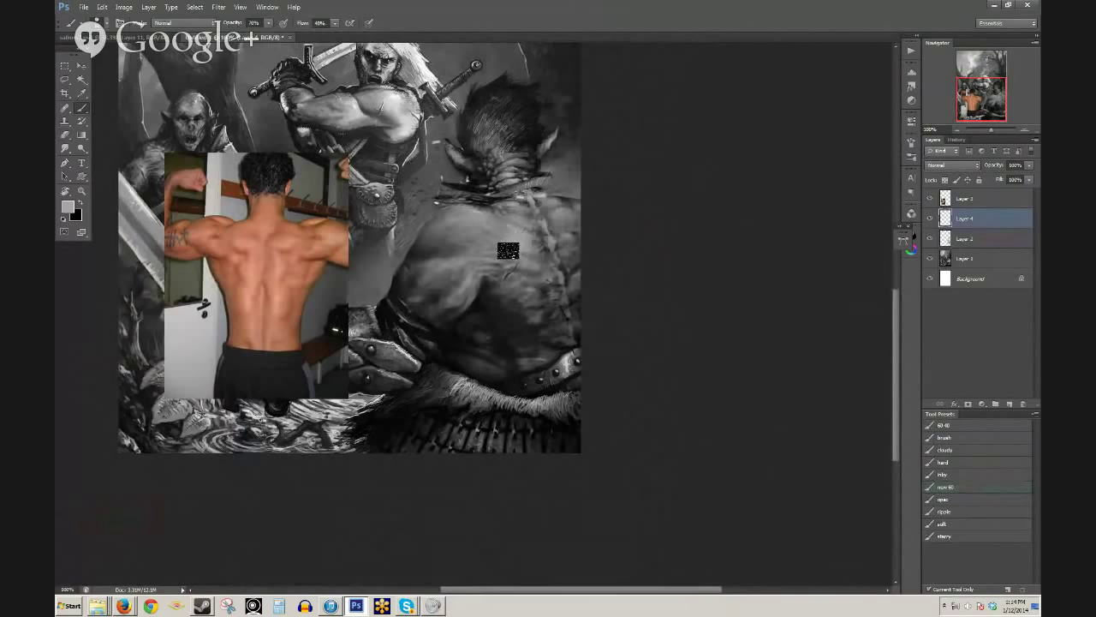
left_click(511, 258, "alt")
left_click(525, 253, "alt")
key("x")
key("x")
key("8")
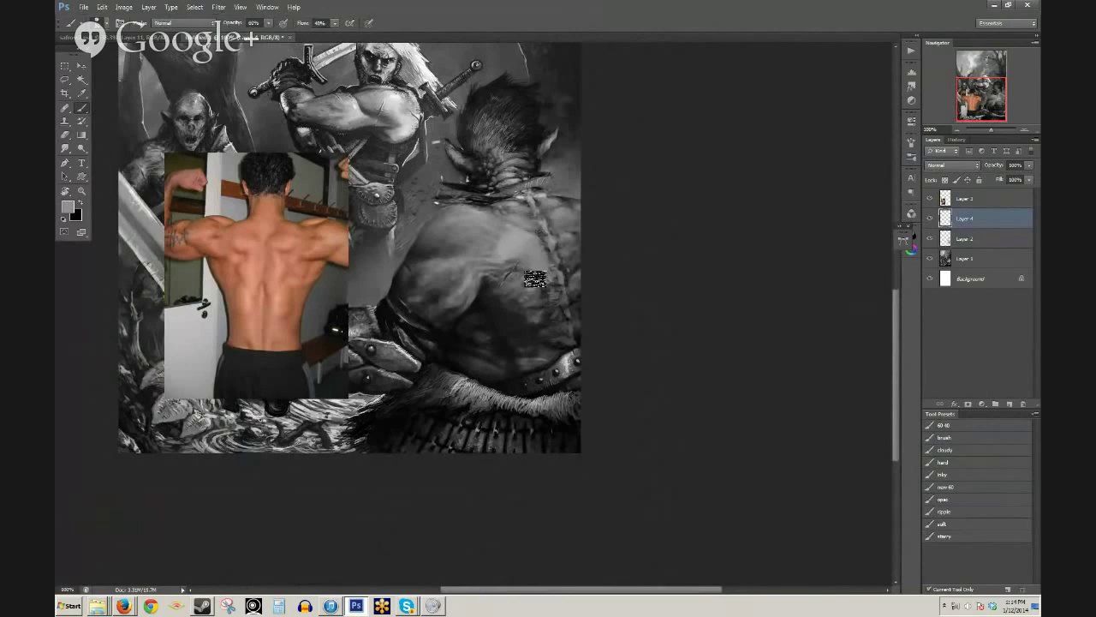
mouse_move(523, 272)
left_mouse_down()
mouse_move(535, 305)
mouse_move(514, 310)
mouse_move(536, 326)
left_mouse_up()
- Blend the mid-back muscle into the lower spine with sampled greys at 30% opacity, covering the rough skin texture
left_click(507, 300, "alt")
key("3")
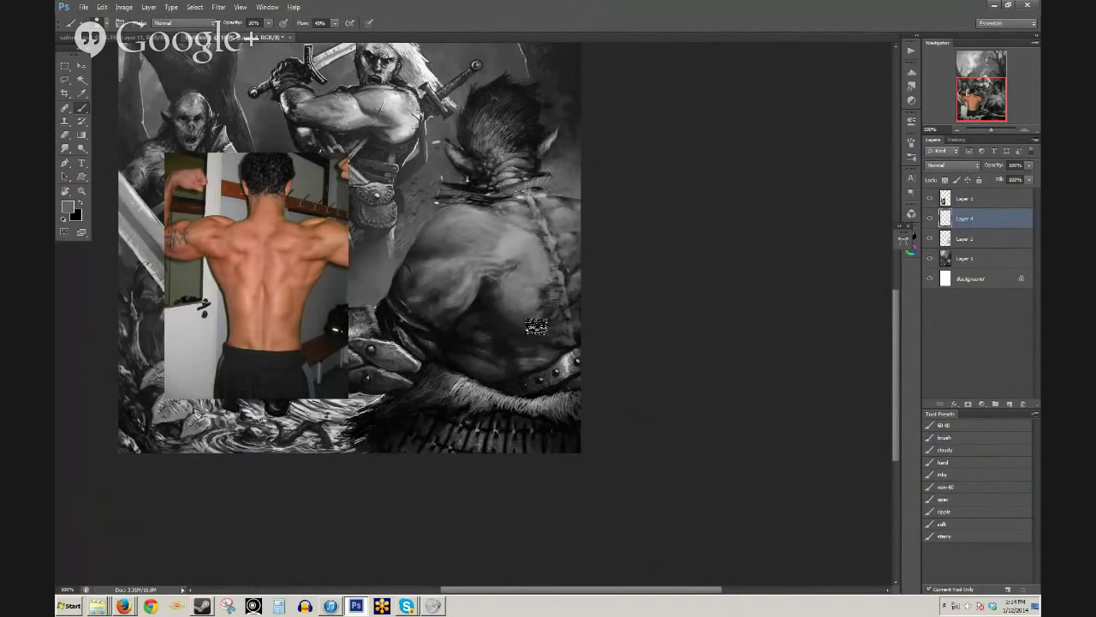
left_click(540, 328, "alt")
left_click_drag(549, 282, 554, 323)
left_click(535, 294, "alt")
key("3")
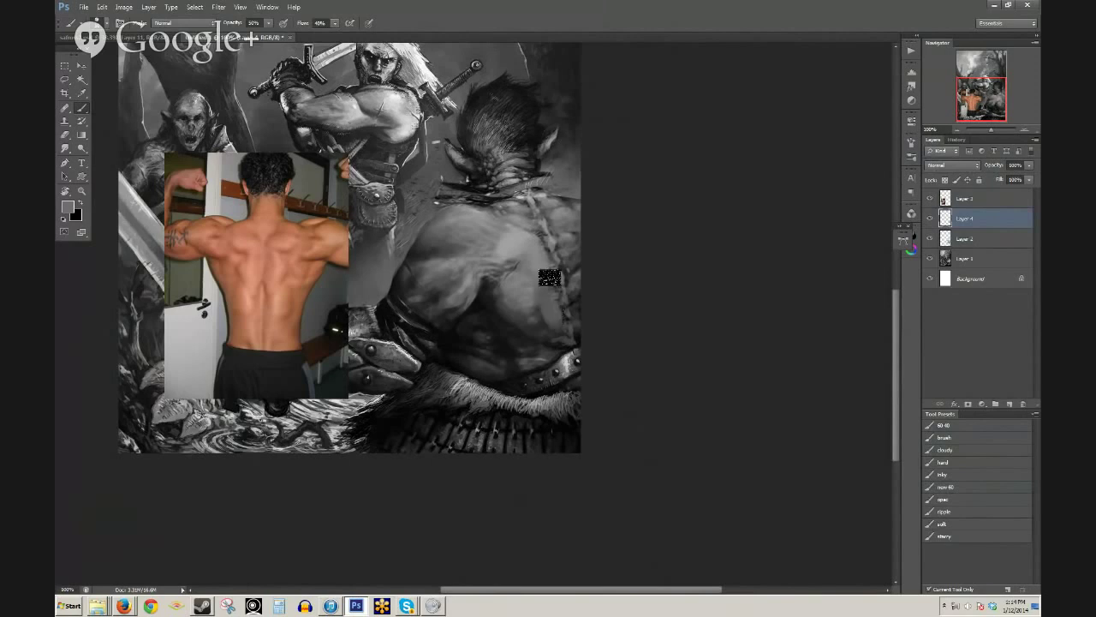
left_click(529, 330, "alt")
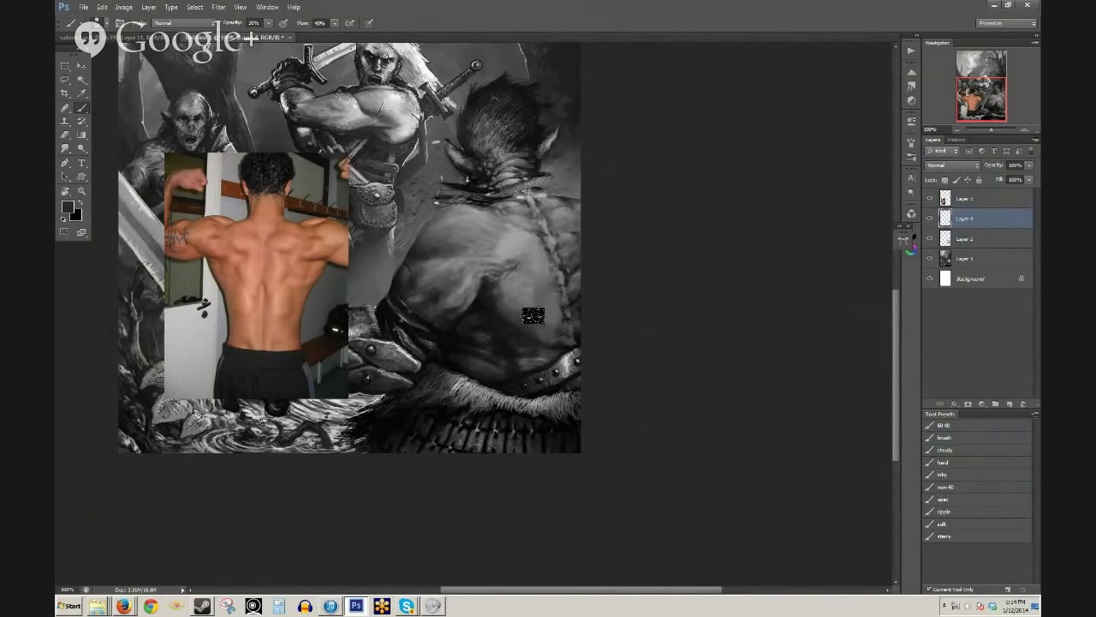
left_click_drag(546, 330, 558, 296)
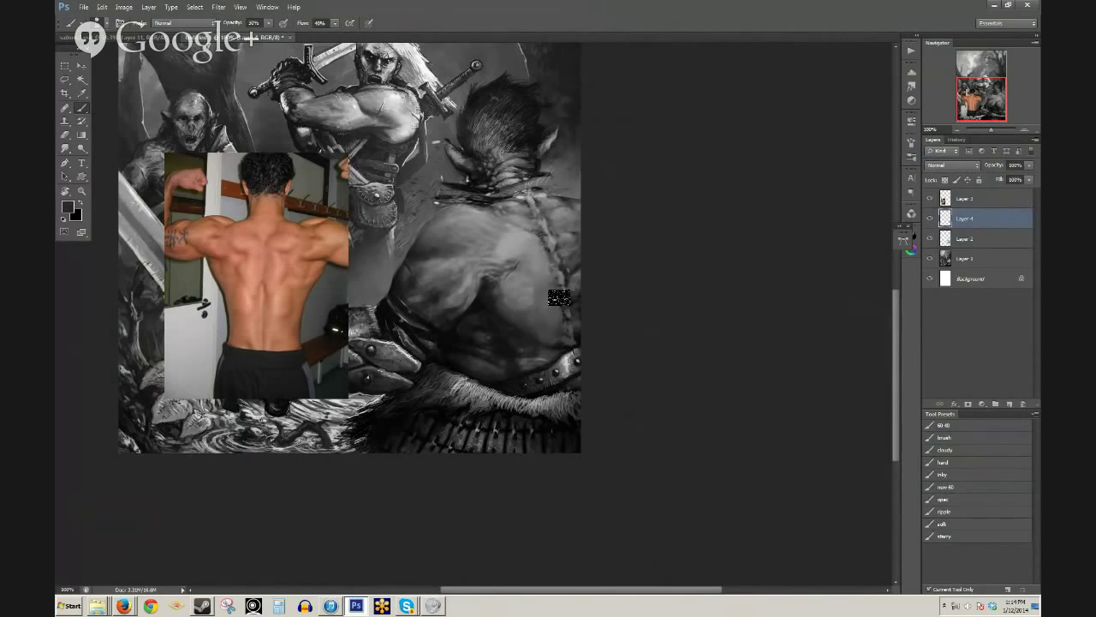
left_click(514, 328, "alt")
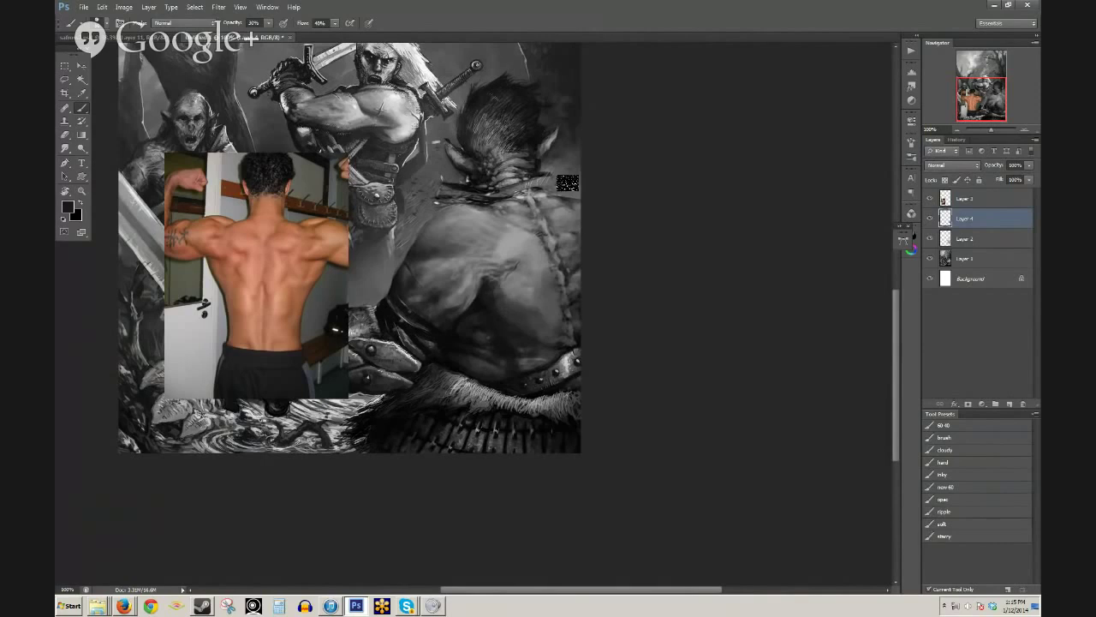
- Smooth the orc's shoulder blade with sampled light greys, painting out the scar and brightening the top of the blade
left_click(506, 247, "alt")
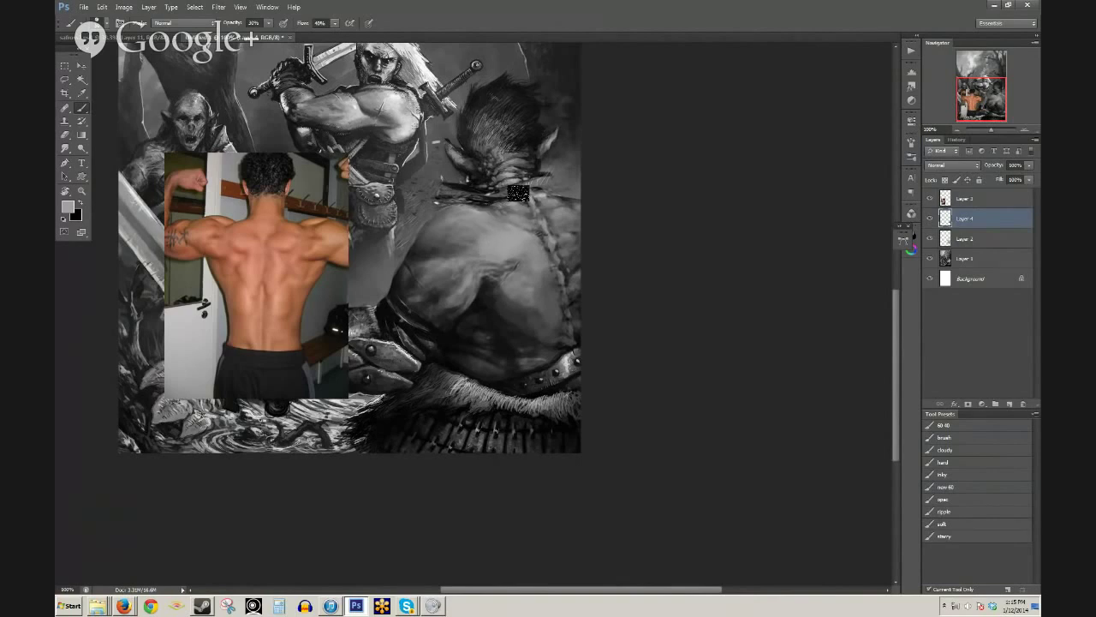
left_click(440, 245, "alt")
left_click(513, 247, "alt")
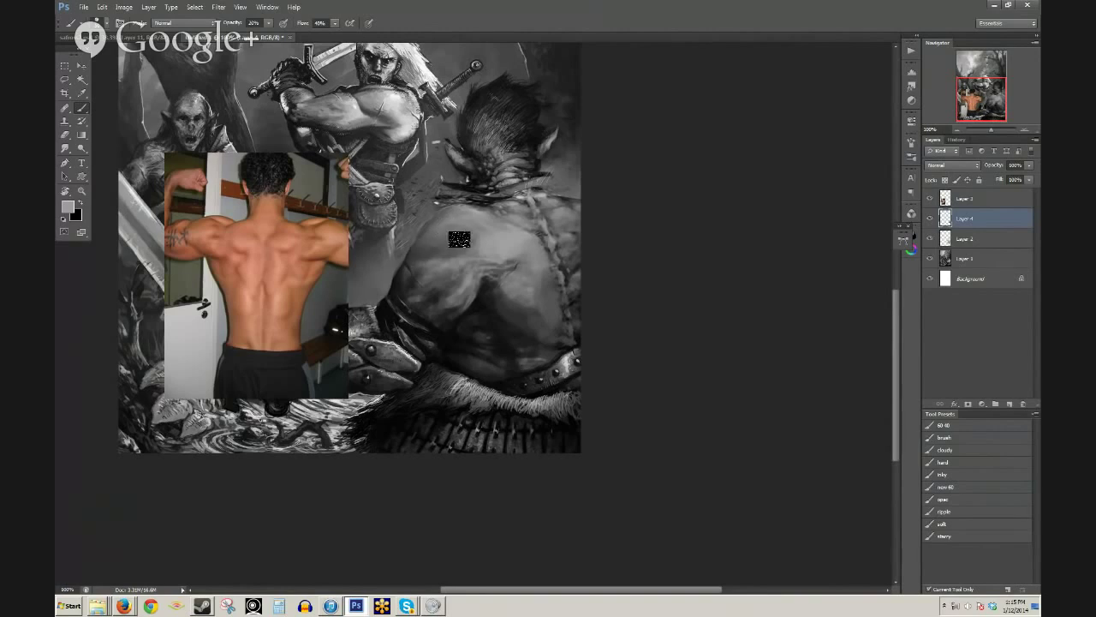
key("d")
left_click(516, 268, "alt")
left_click(512, 266, "alt")
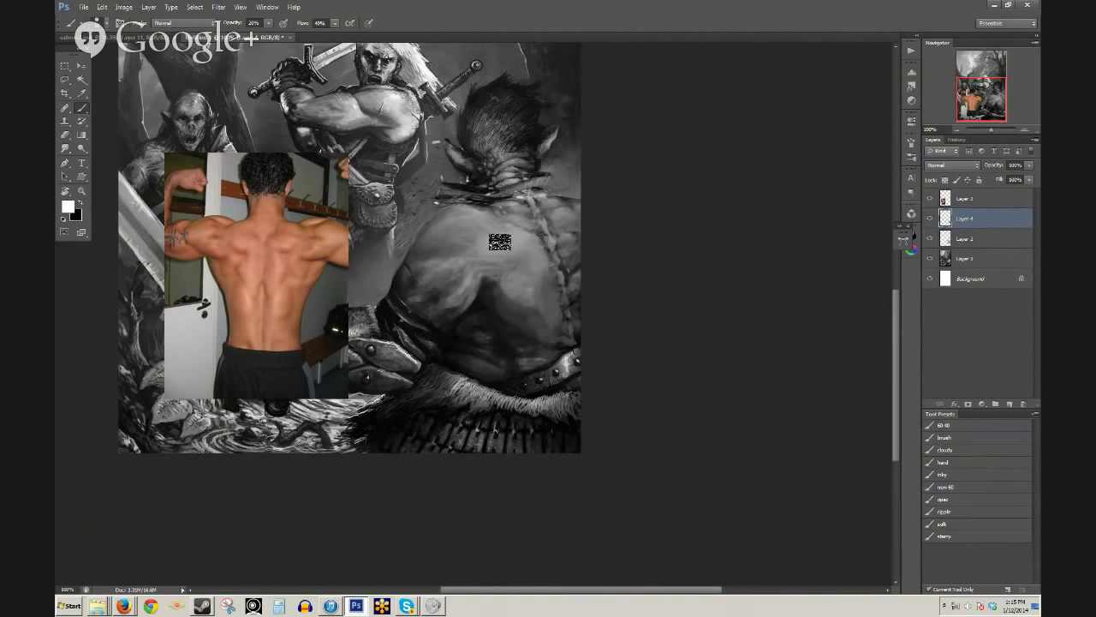
left_click(511, 247, "alt")
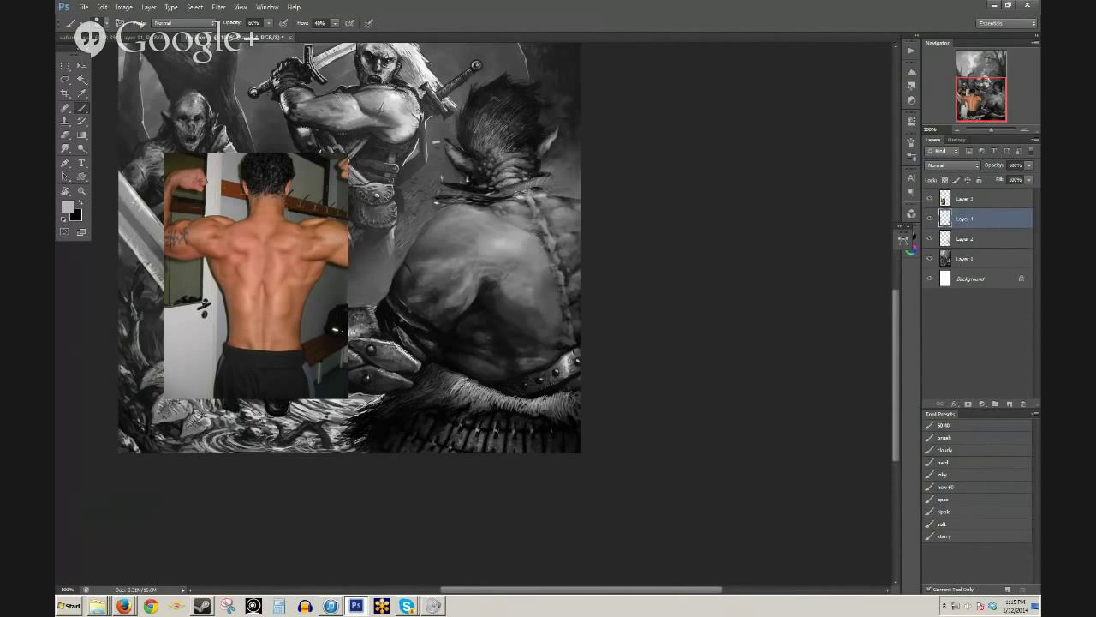
- Refine the shading below the shoulder blade and darken the lower spine groove with sampled greys at 40% and 30% opacity
left_click(512, 288)
left_click(519, 300, "alt")
key("4")
left_click(524, 328, "alt")
key("3")
left_click(532, 310, "alt")
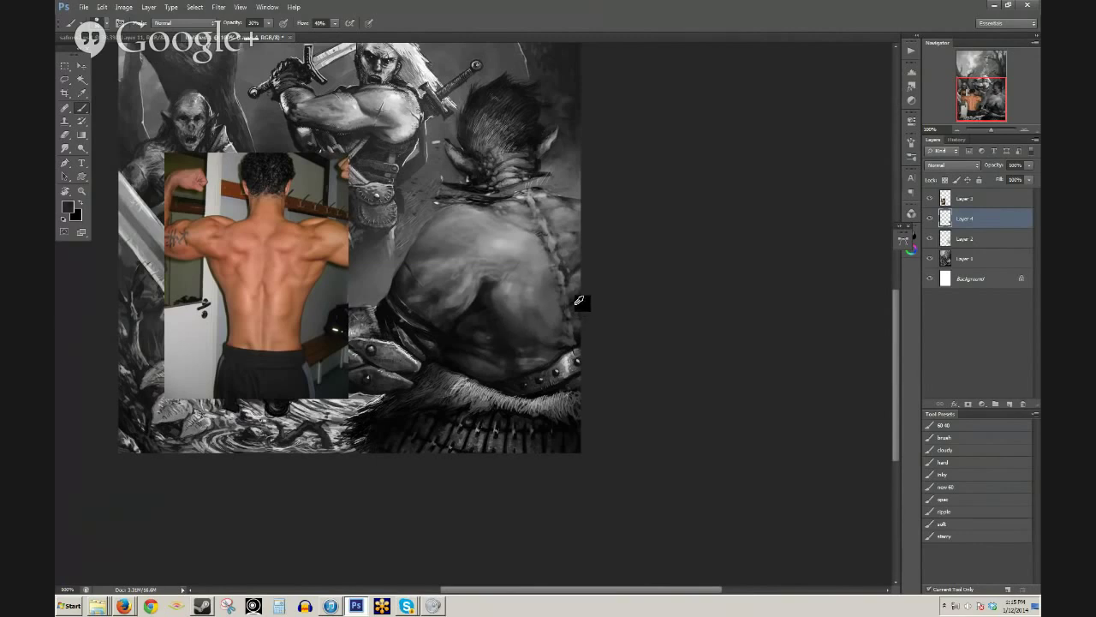
left_click(576, 304, "alt")
mouse_move(553, 335)
left_mouse_down()
mouse_move(557, 284)
mouse_move(567, 346)
left_mouse_up()
left_click_drag(556, 277, 569, 354)
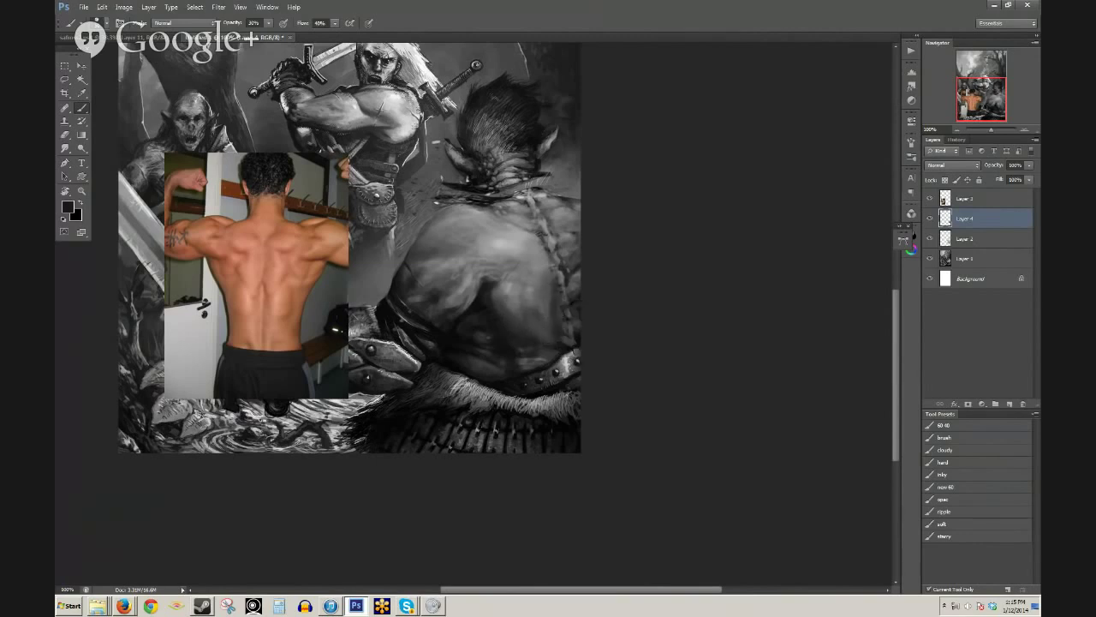
- Paint over the raised ridge of the upper spine below the neck with sampled greys at 40% and 30% opacity
left_click(544, 256, "alt")
key("4")
mouse_move(537, 230)
left_mouse_down()
mouse_move(526, 199)
mouse_move(533, 206)
mouse_move(519, 214)
mouse_move(533, 204)
left_mouse_up()
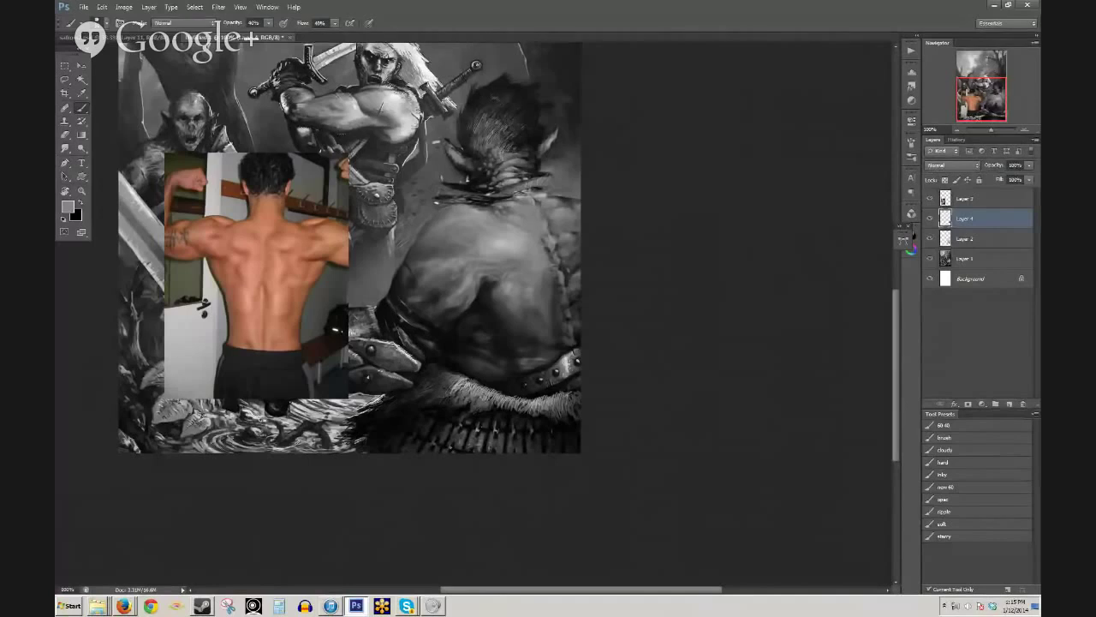
left_click(506, 243, "alt")
key("3")
mouse_move(530, 215)
left_mouse_down()
mouse_move(556, 239)
mouse_move(528, 213)
mouse_move(534, 222)
mouse_move(534, 205)
mouse_move(536, 234)
mouse_move(522, 217)
left_mouse_up()
- Blend the upper back between the neck and shoulder blade with repeatedly sampled mid greys at 30% opacity
left_click(510, 232, "alt")
left_click(508, 211, "alt")
left_click(495, 218, "alt")
left_click(498, 220, "alt")
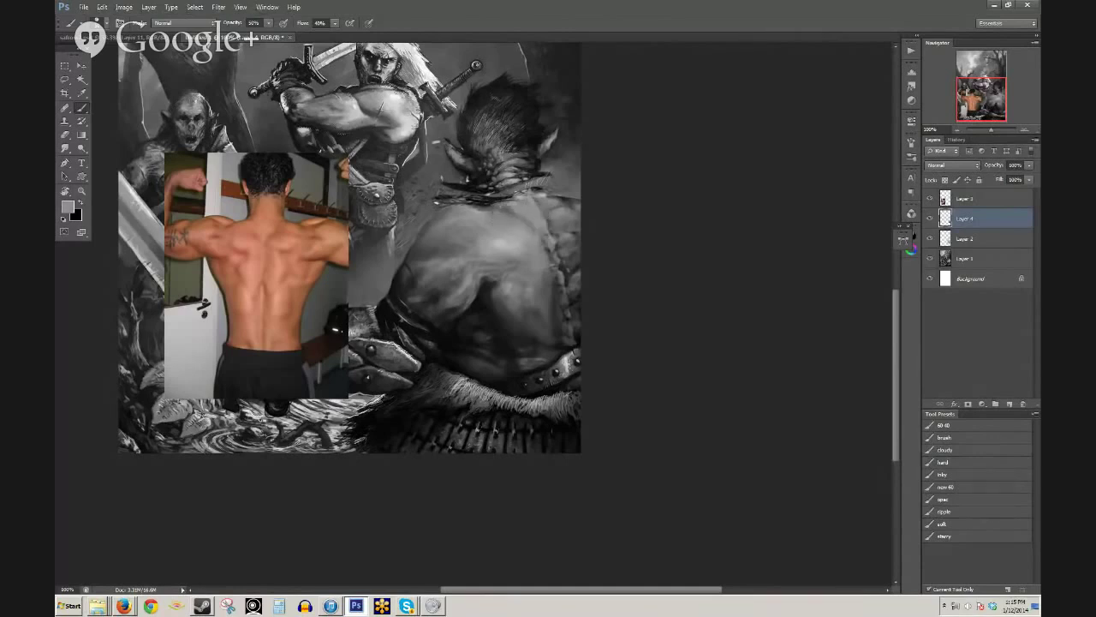
left_click(532, 226, "alt")
left_click(430, 259, "alt")
key("3")
left_click(515, 236, "alt")
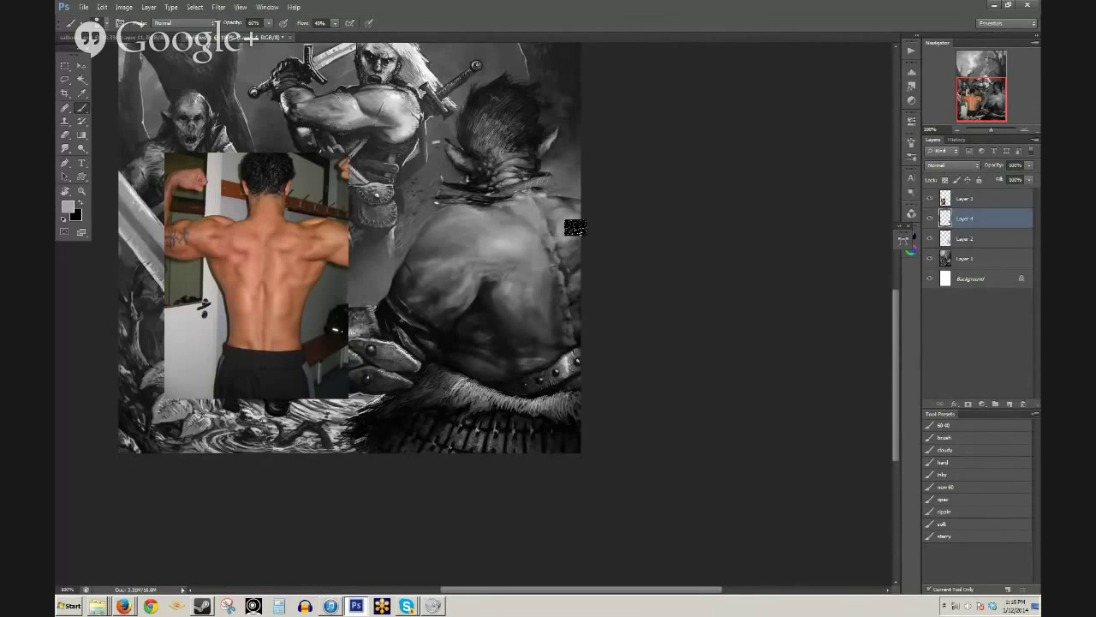
- Smooth the muscles on the far side of the orc's spine down to the belt with sampled greys at 30% opacity
left_click(568, 226, "alt")
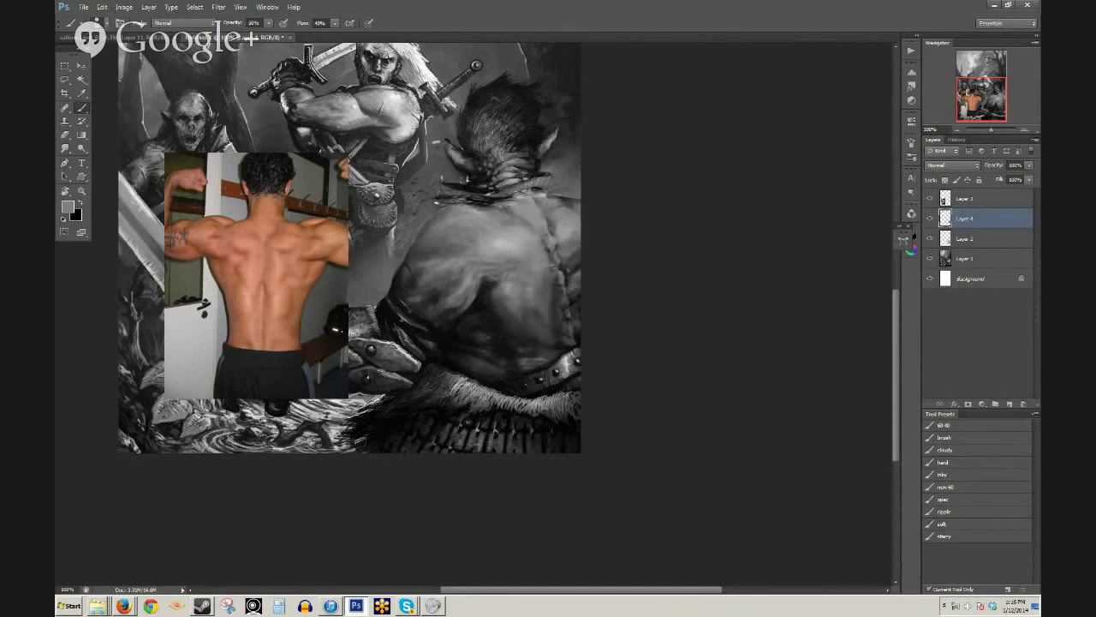
key("3")
left_click(568, 234, "alt")
left_click(570, 255, "alt")
mouse_move(573, 276)
left_mouse_down()
mouse_move(584, 320)
mouse_move(561, 341)
left_mouse_up()
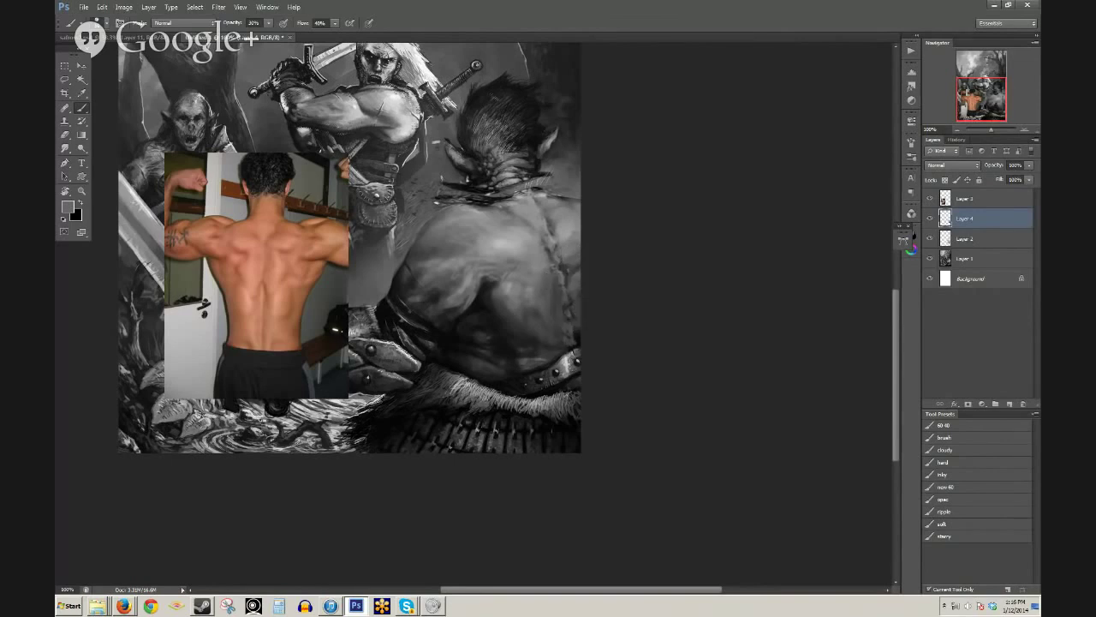
left_click(505, 323, "alt")
left_click(570, 324, "alt")
left_click(574, 319, "alt")
left_click_drag(571, 342, 567, 352)
- Redefine the spine groove between the shoulder blades and touch up the adjoining highlight with sampled tones
left_click(547, 223, "alt")
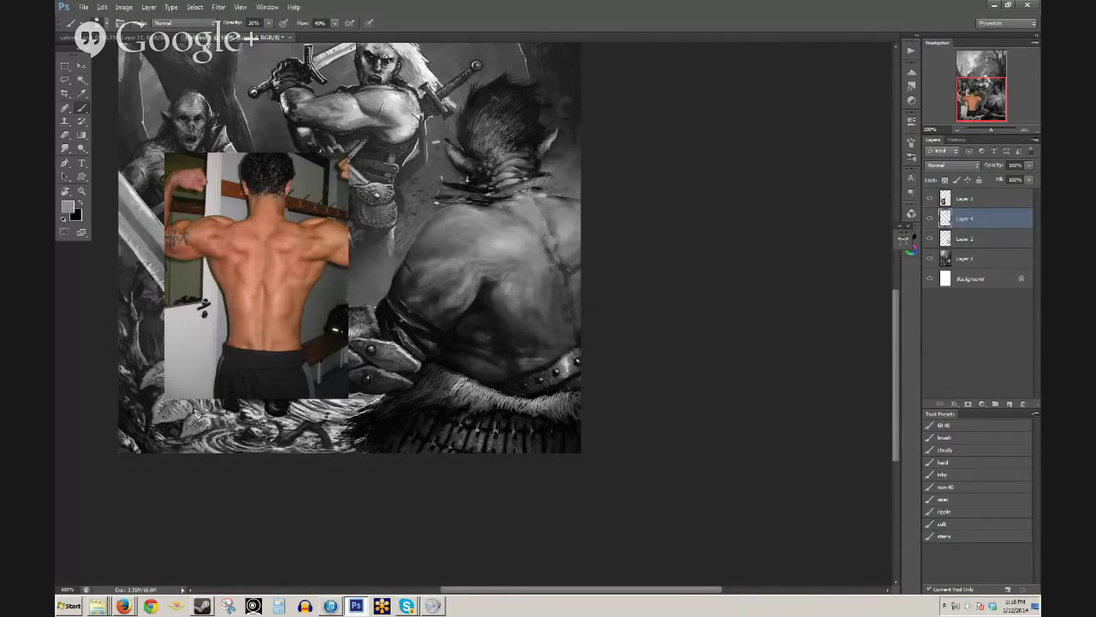
left_click(563, 271, "alt")
left_click(554, 257, "alt")
left_click(502, 242, "alt")
key("6")
key("3")
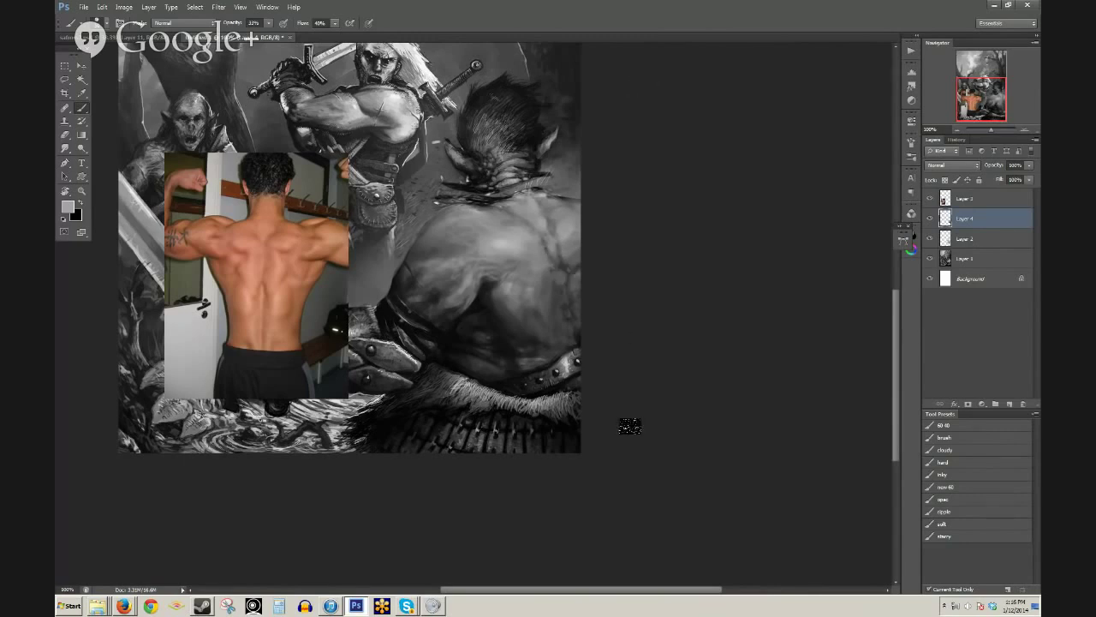
- Add a light highlight to the orc's near shoulder at 60% opacity and soften it with sampled greys at 20%
left_click(499, 242, "alt")
key("6")
left_click_drag(441, 235, 461, 225)
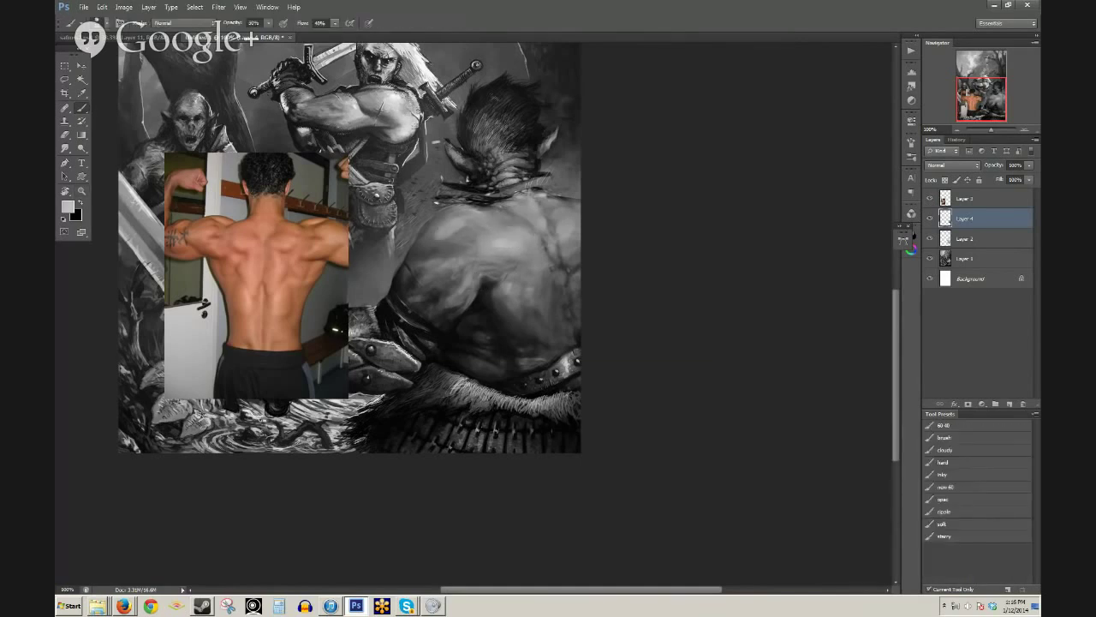
left_click(448, 235, "alt")
left_click(444, 242, "alt")
key("2")
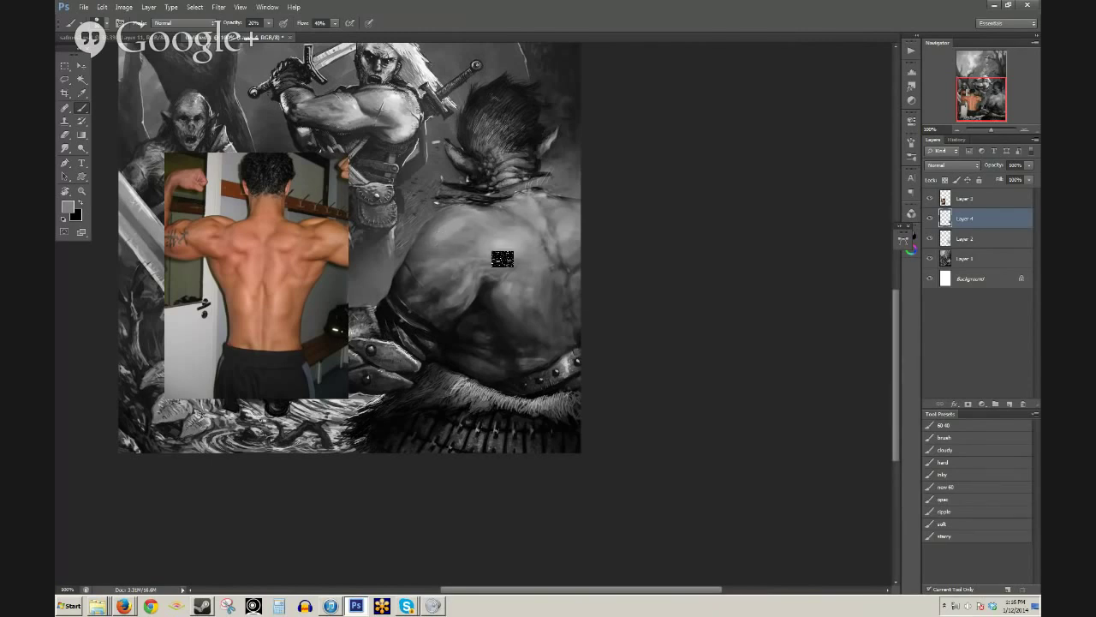
- Deepen the shadow under the orc's shoulder blade with the default colours at 20% opacity
key("d")
key("x")
key("4")
key("x")
key("2")
mouse_move(484, 276)
left_mouse_down()
mouse_move(467, 304)
mouse_move(441, 314)
mouse_move(485, 271)
left_mouse_up()
left_click(456, 334, "alt")
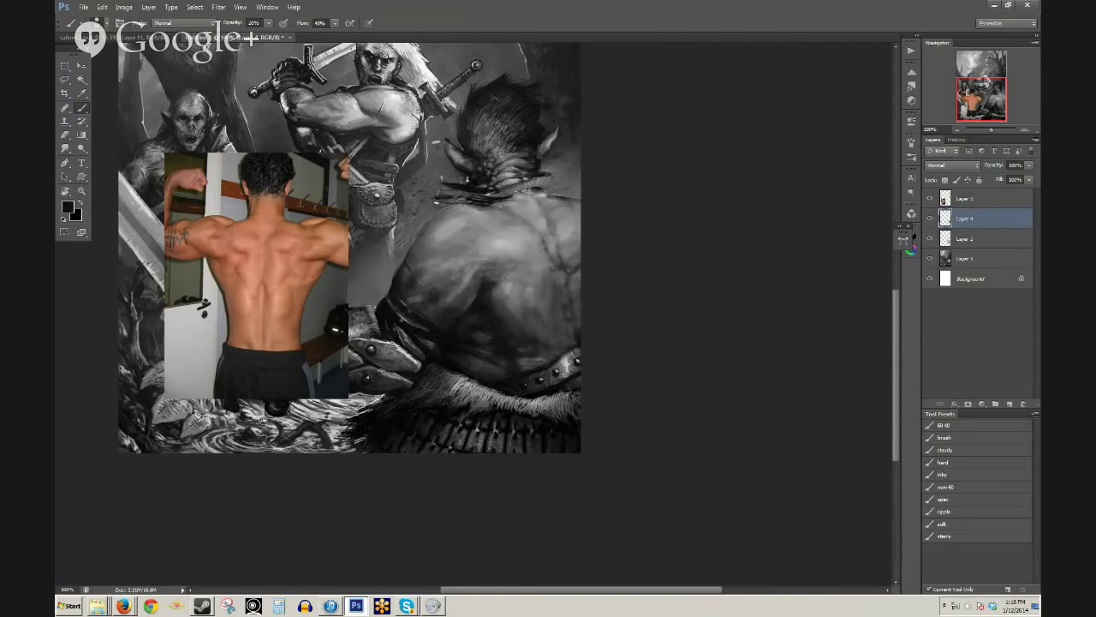
- Repaint the orc's lower back above the belt with smooth sampled dark greys at 30% opacity
left_click(514, 301, "alt")
key("3")
left_click_drag(485, 327, 502, 363)
left_click(490, 326, "alt")
mouse_move(492, 323)
left_mouse_down()
mouse_move(481, 339)
mouse_move(506, 363)
mouse_move(487, 352)
mouse_move(502, 335)
left_mouse_up()
left_click(509, 348, "alt")
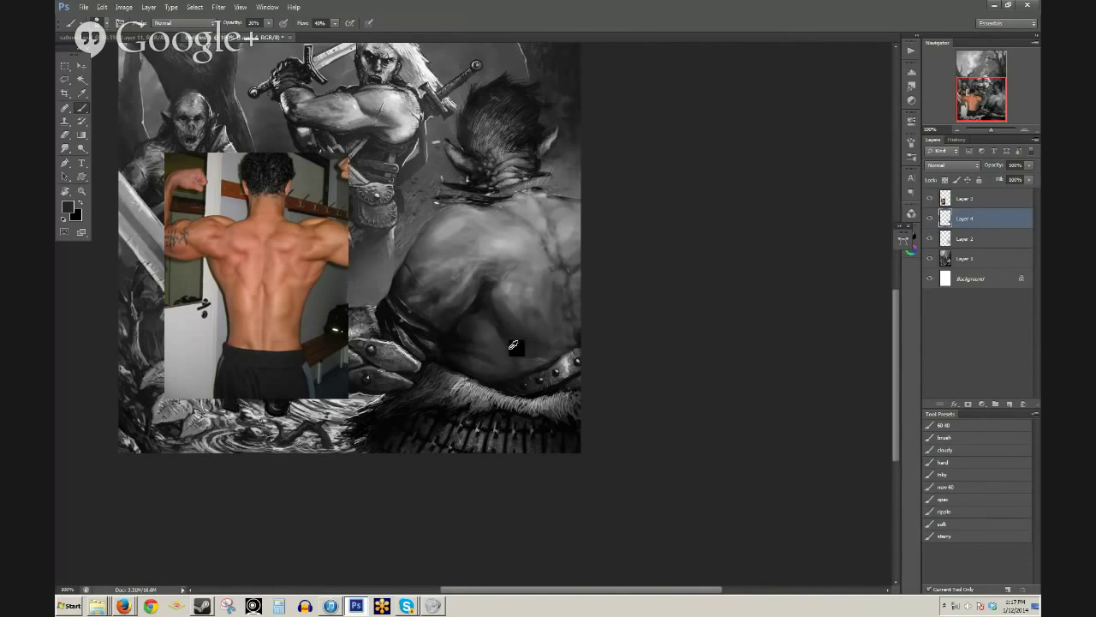
left_click(453, 352, "alt")
left_click_drag(533, 344, 569, 351)
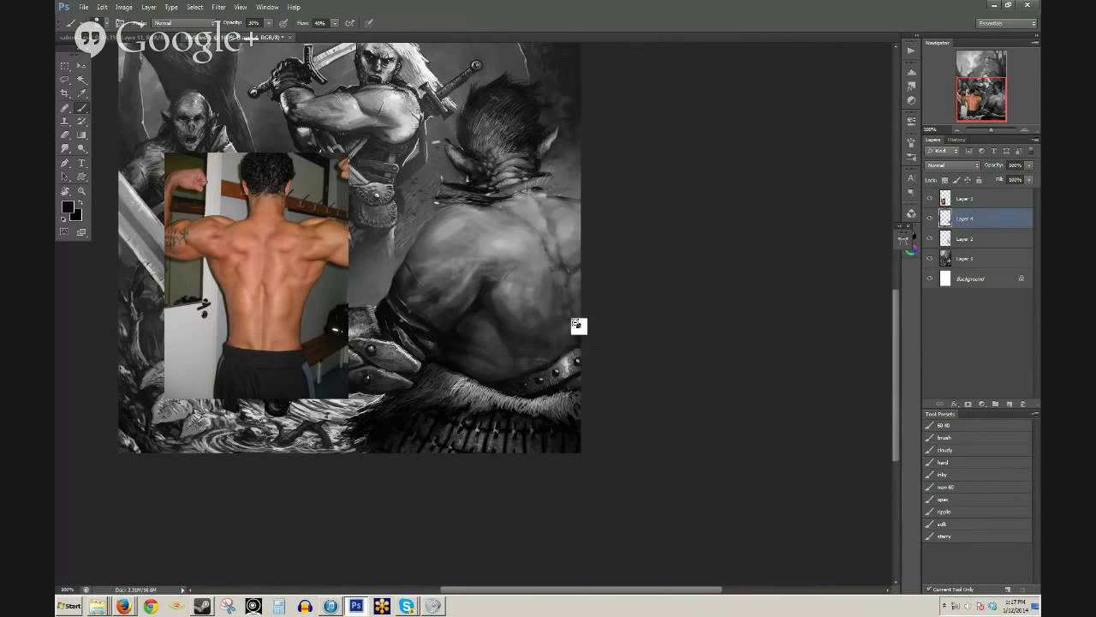
- Hide the reference photo layer and check the whole composition without it
left_click(696, 285, "alt")
left_click(696, 285, "alt")
key("alt+space")
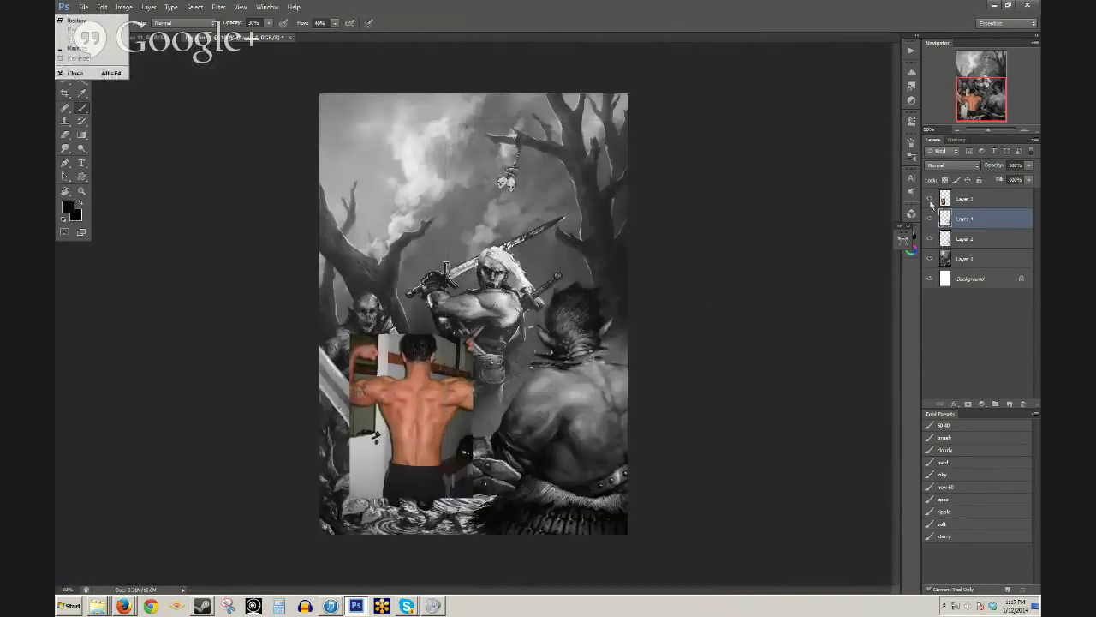
key("ctrl+minus")
left_click(930, 200)
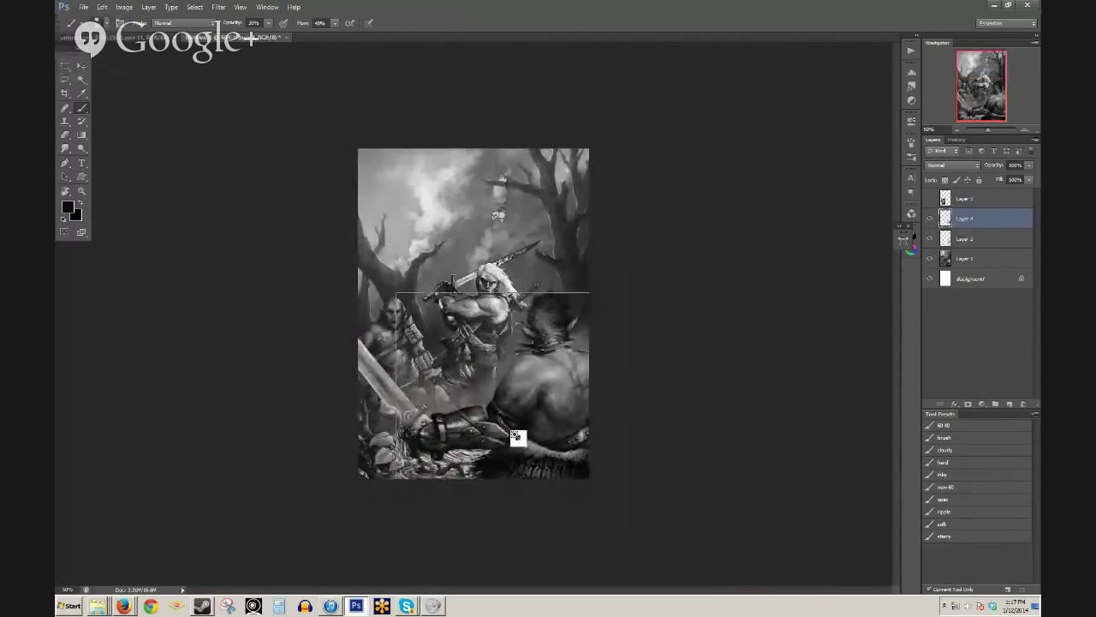
key("ctrl+plus")
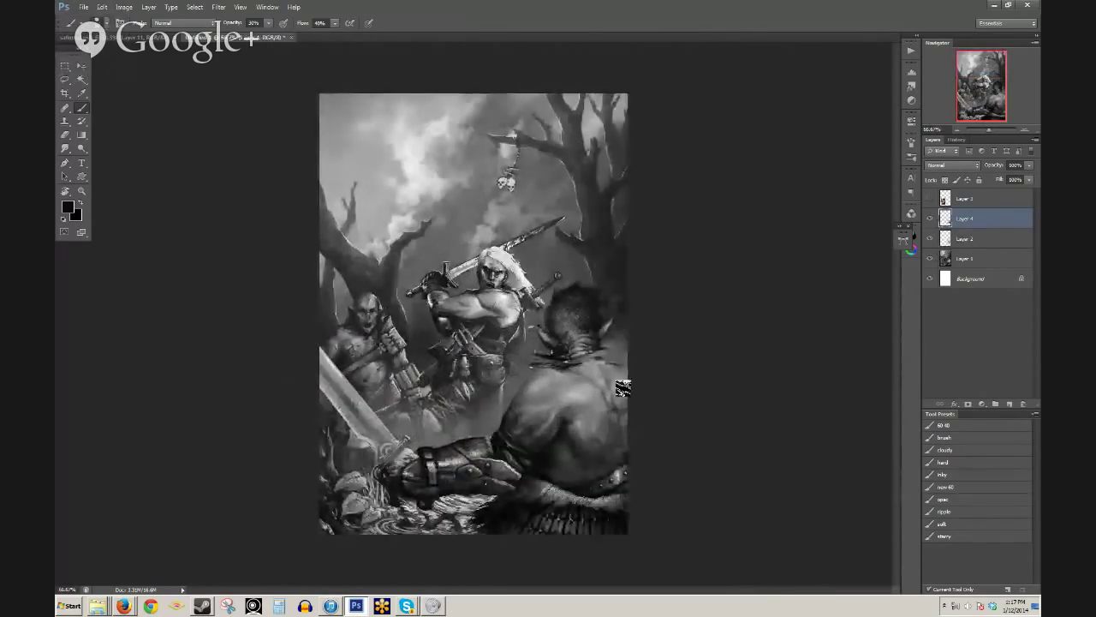
scroll(588, 453, "up", 1)
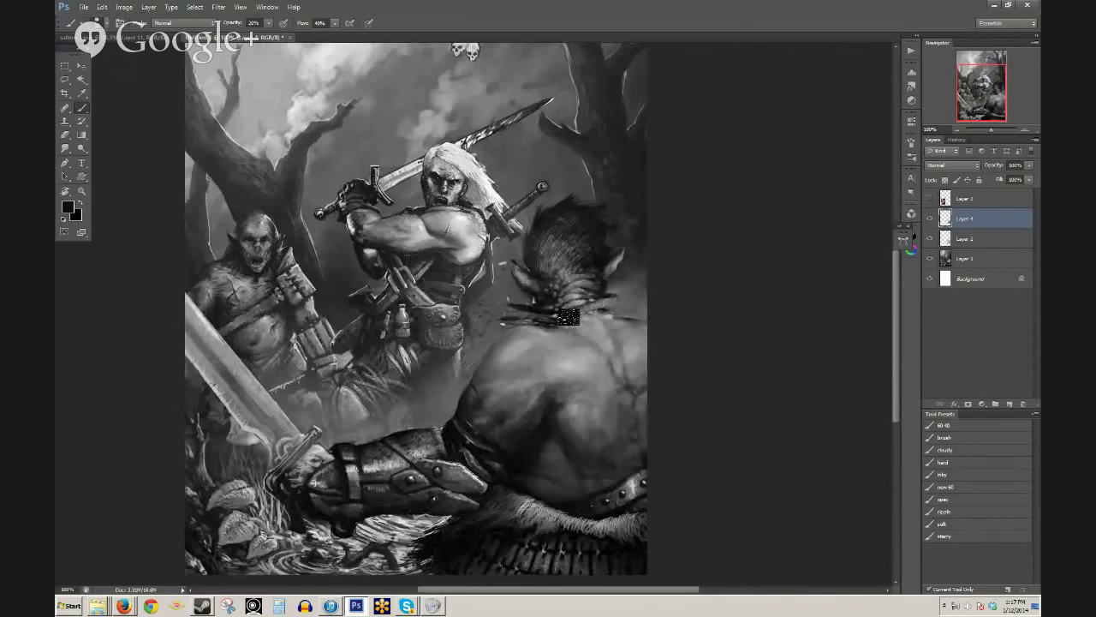
- Touch up the base of the foreground orc's neck where it meets the far shoulder, using sampled greys at 30% opacity
left_click(508, 388, "alt")
left_click(461, 392, "alt")
key("0")
left_click(632, 320, "alt")
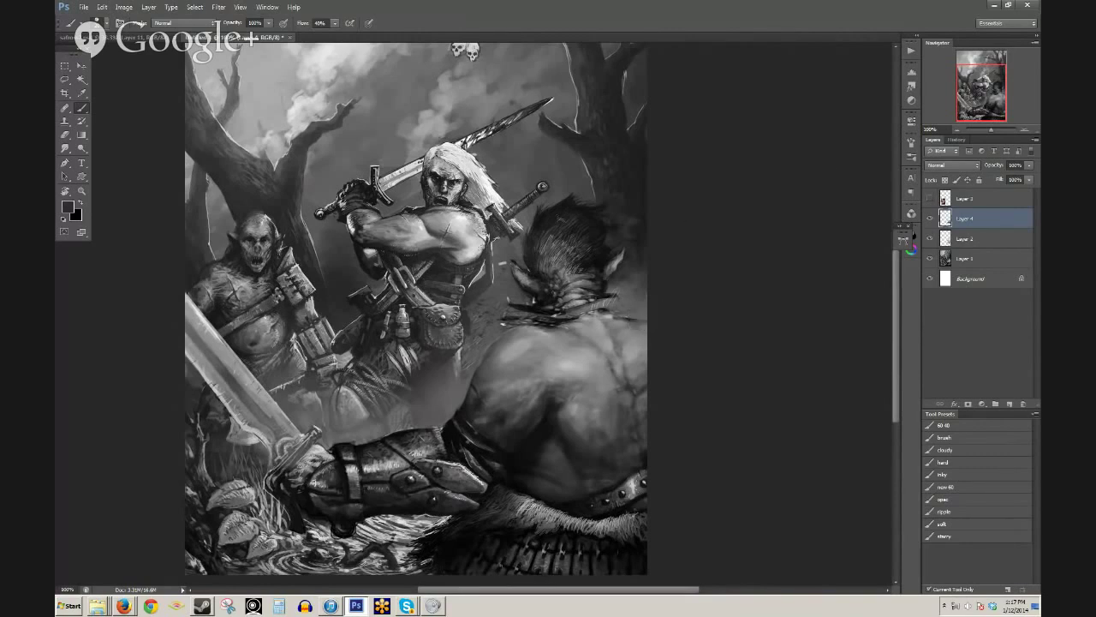
key("3")
left_click_drag(618, 322, 601, 312)
- Repaint the back of the orc's neck and the end of its collar with sampled tones at 30% opacity
key("d")
key("8")
left_click(574, 306, "alt")
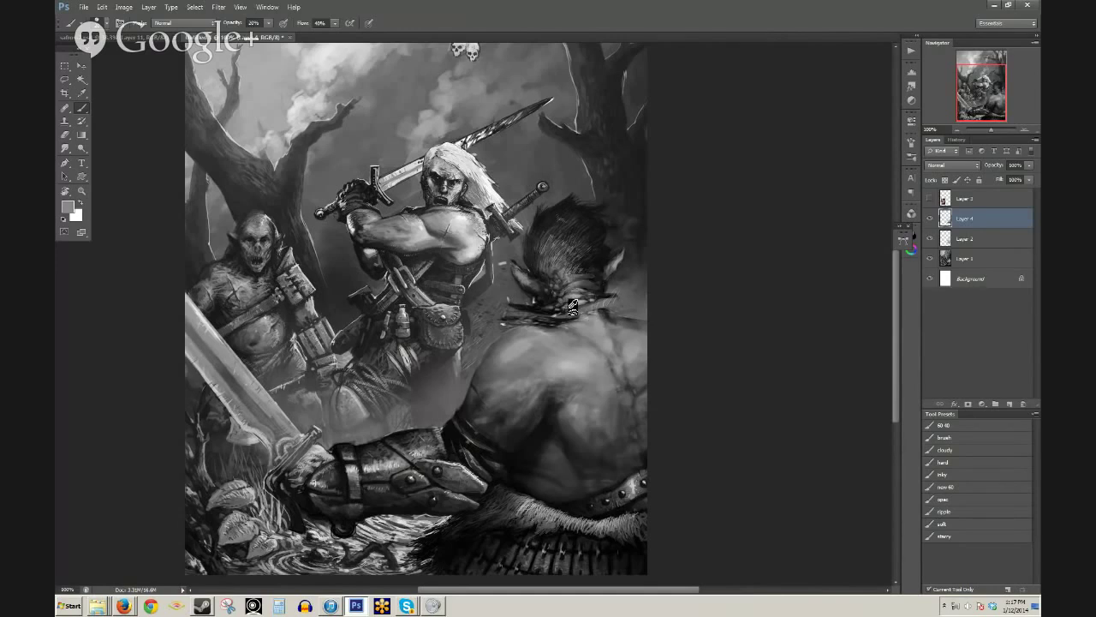
left_click(588, 301, "alt")
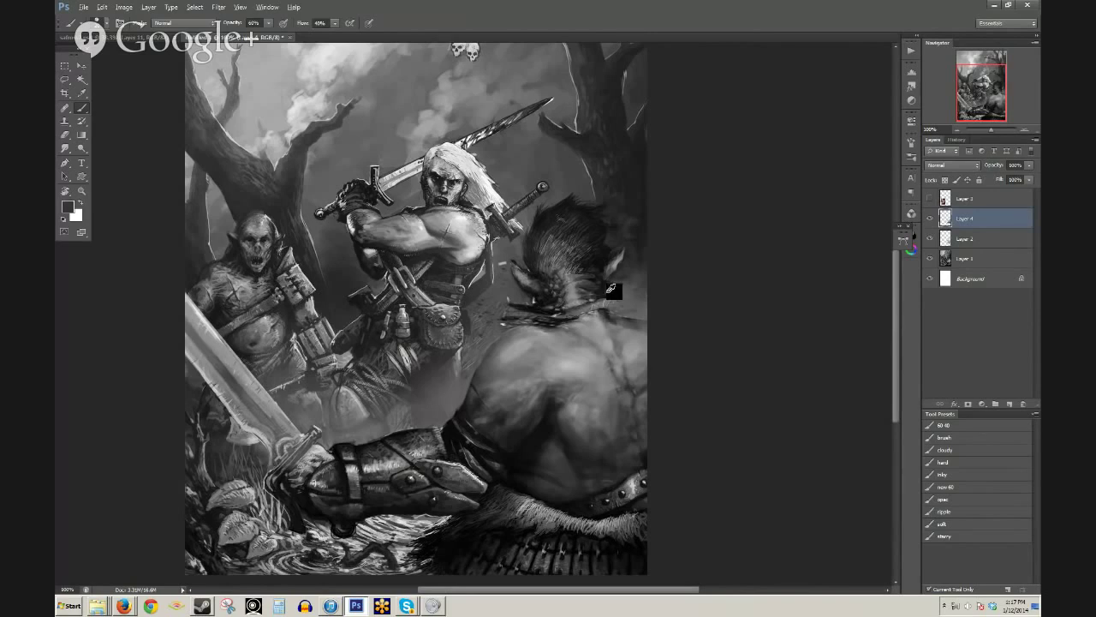
left_click(614, 291, "alt")
key("3")
mouse_move(600, 295)
left_mouse_down()
mouse_move(591, 304)
mouse_move(572, 290)
left_mouse_up()
left_click(614, 312, "alt")
left_click(597, 319, "alt")
left_click(615, 312)
left_click(610, 315, "alt")
- Darken the orc's belt and armoured forearm with a sampled near-black at 30% opacity
key("2")
left_click(567, 365, "alt")
left_click(457, 428, "alt")
key("3")
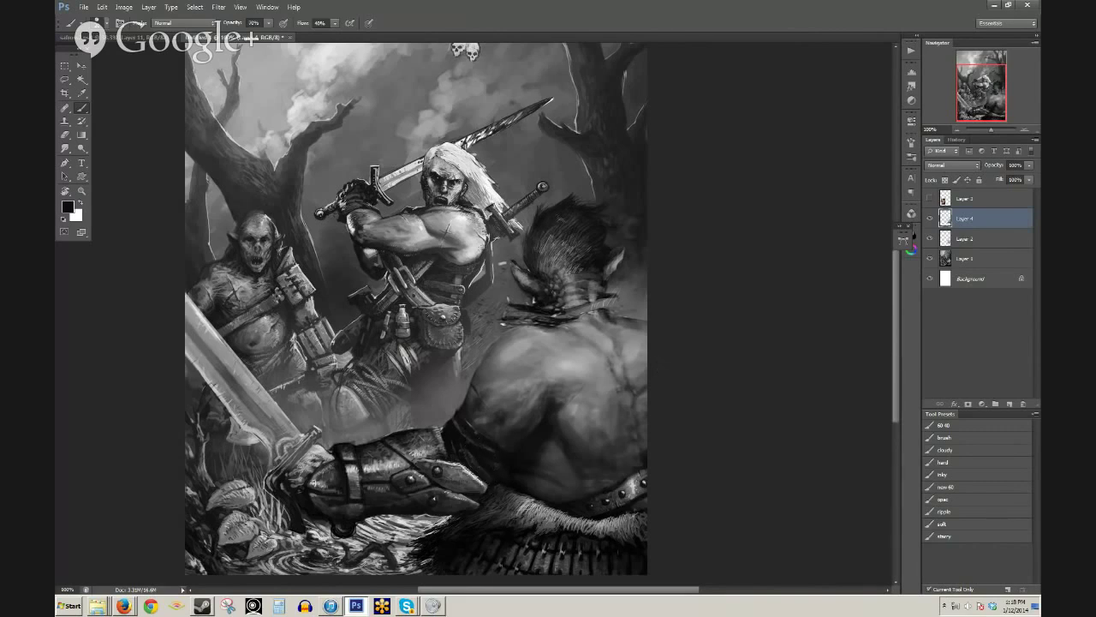
mouse_move(470, 487)
left_mouse_down()
mouse_move(456, 477)
mouse_move(405, 480)
left_mouse_up()
key("ctrl+z")
left_click_drag(329, 485, 480, 482)
key("ctrl+z")
key("3")
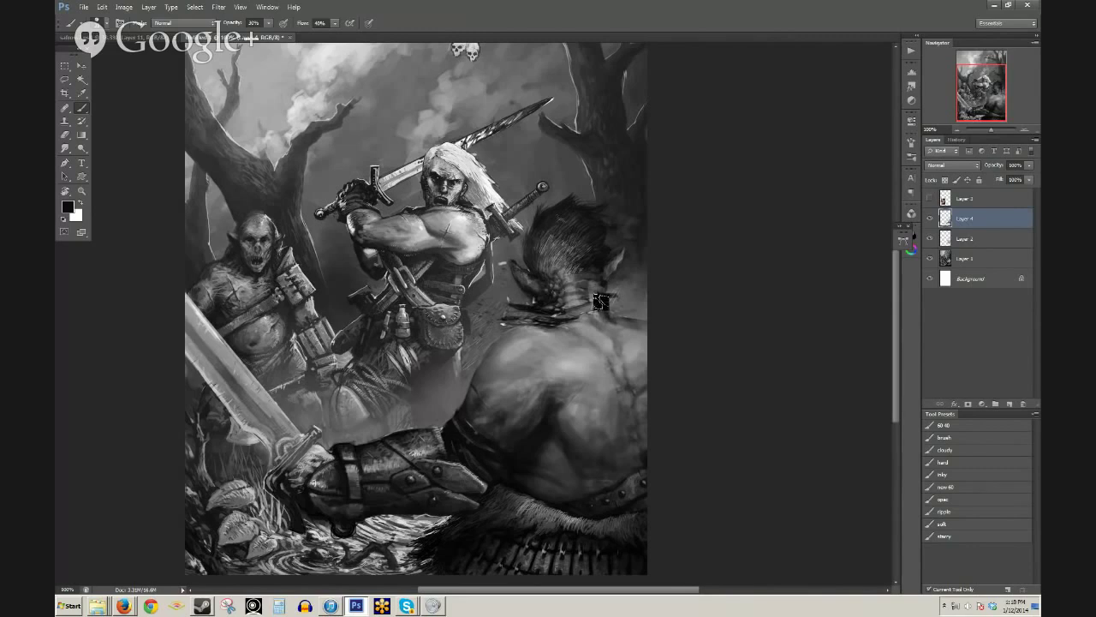
- Darken the foreground sword blade and the hand gripping it with black, working at 50% opacity
key("x")
key("x")
mouse_move(286, 468)
left_mouse_down()
mouse_move(274, 442)
mouse_move(290, 459)
mouse_move(313, 437)
mouse_move(254, 404)
mouse_move(241, 374)
mouse_move(287, 421)
mouse_move(253, 376)
mouse_move(270, 428)
mouse_move(221, 386)
mouse_move(244, 418)
mouse_move(190, 353)
mouse_move(278, 463)
left_mouse_up()
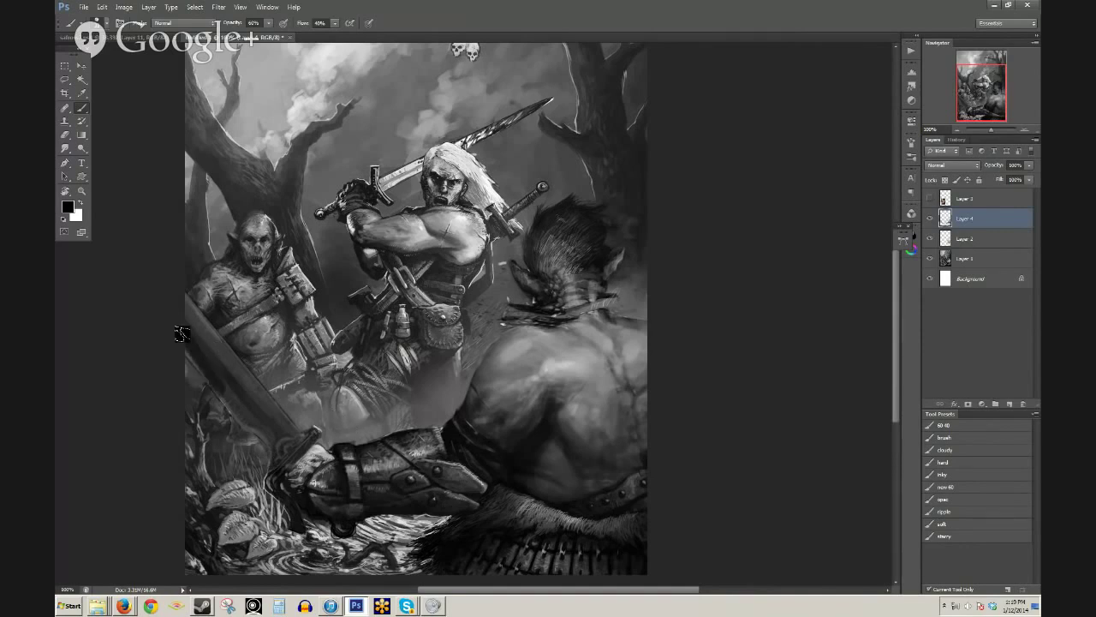
key("5")
mouse_move(208, 360)
left_mouse_down()
mouse_move(234, 407)
mouse_move(190, 354)
mouse_move(264, 434)
mouse_move(277, 471)
mouse_move(284, 459)
mouse_move(240, 437)
mouse_move(239, 419)
left_mouse_up()
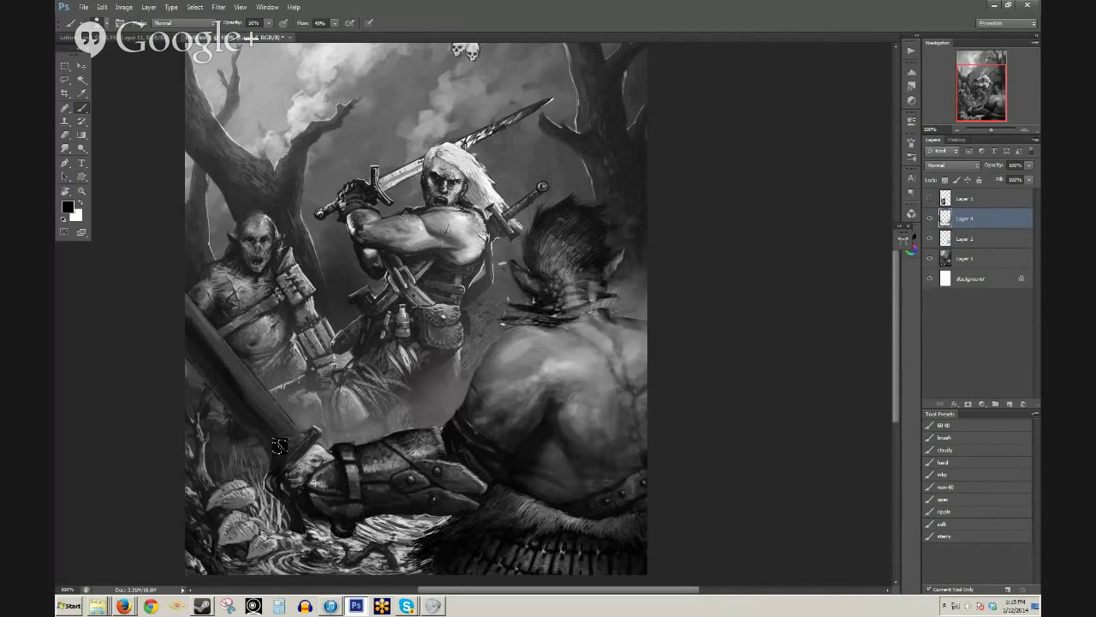
mouse_move(262, 423)
left_mouse_down()
mouse_move(239, 391)
mouse_move(284, 452)
mouse_move(271, 491)
left_mouse_up()
key("4")
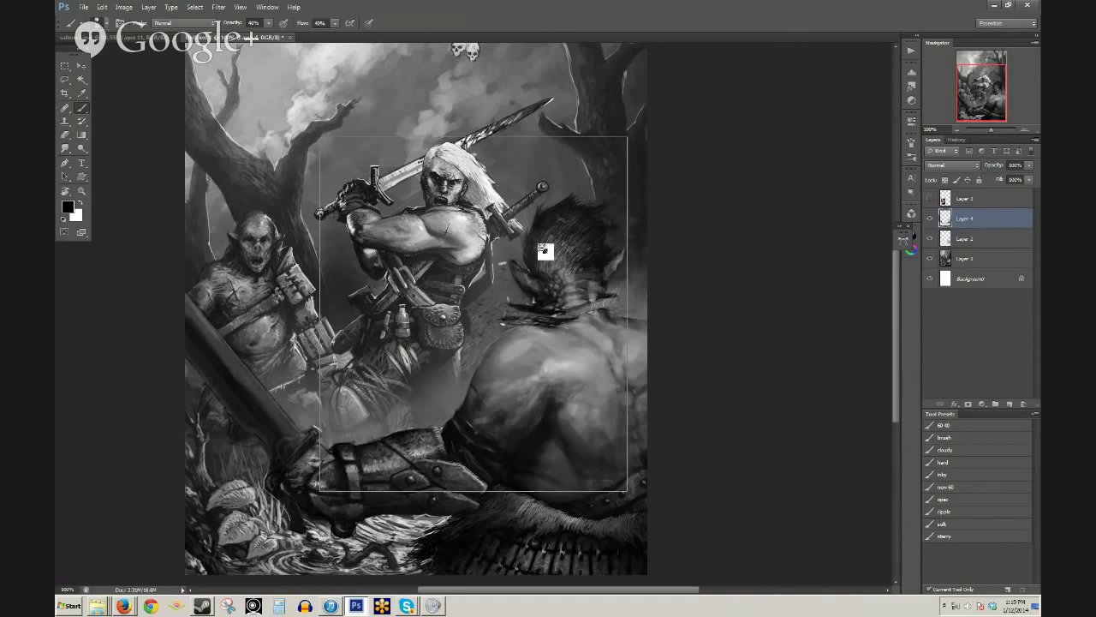
- Deepen the shadow beneath the white-haired warrior's raised forearm with black at 90% opacity
key("ctrl+minus")
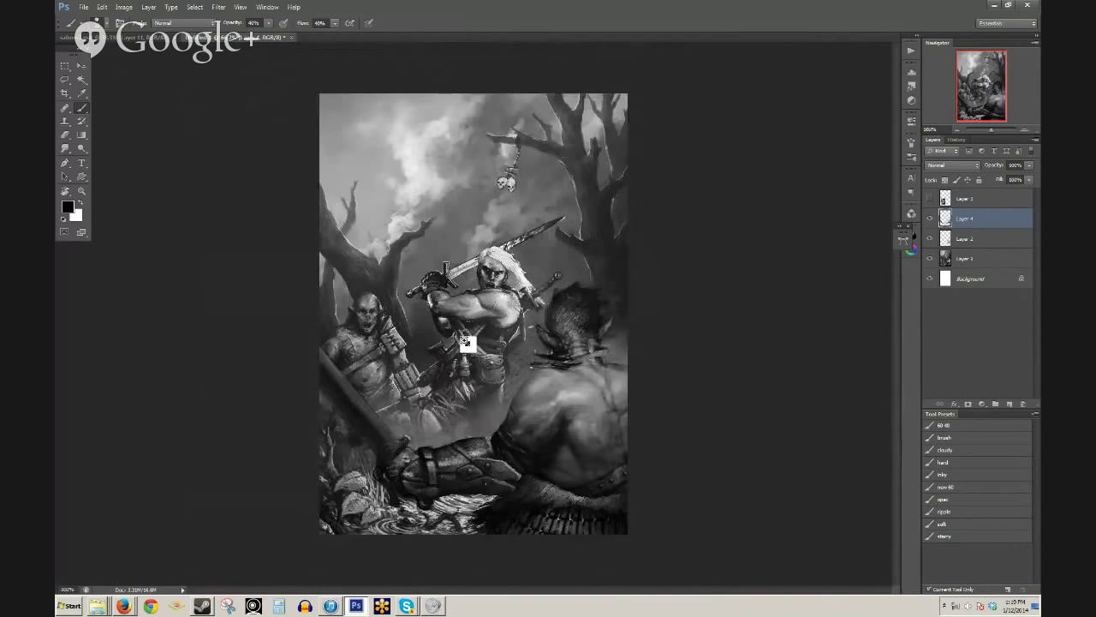
key("ctrl+plus")
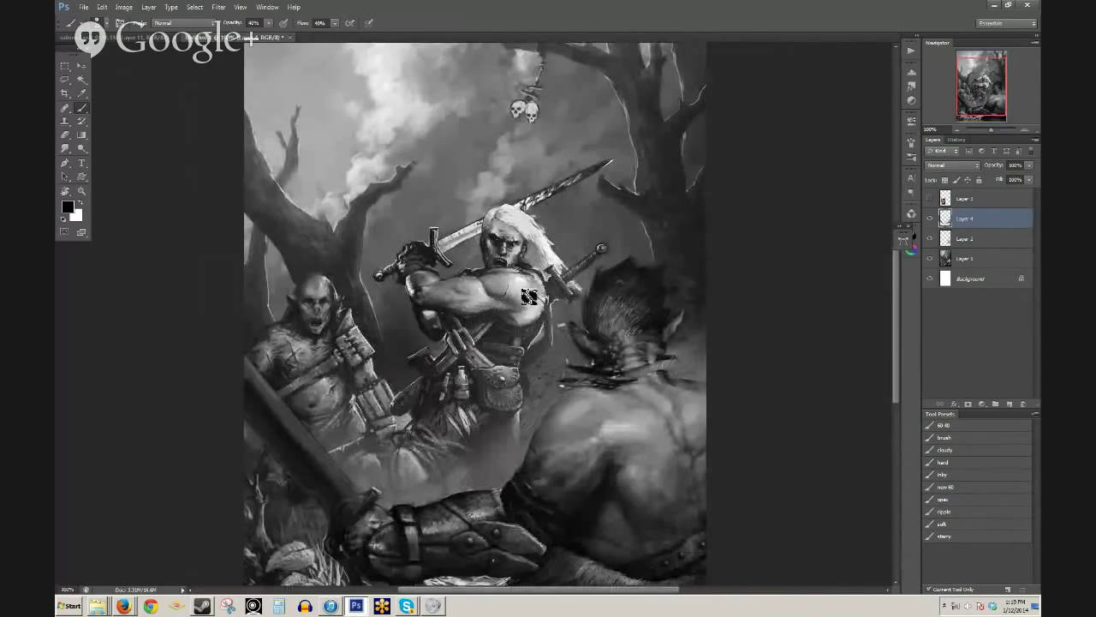
left_click(460, 310)
left_click(459, 311)
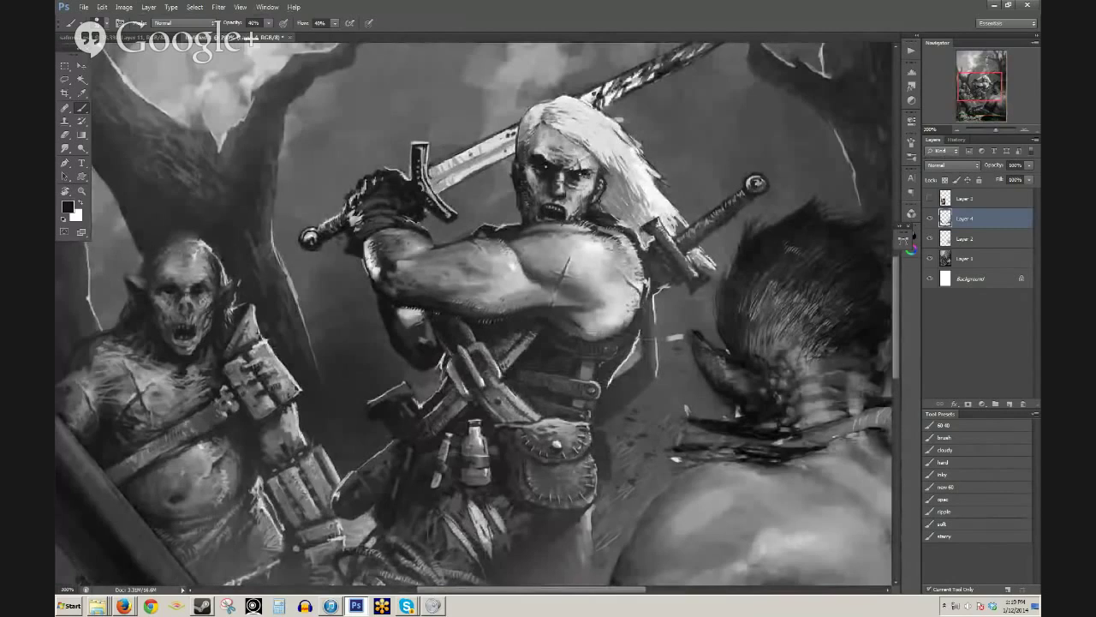
key("9")
key("0")
left_click_drag(394, 318, 428, 317)
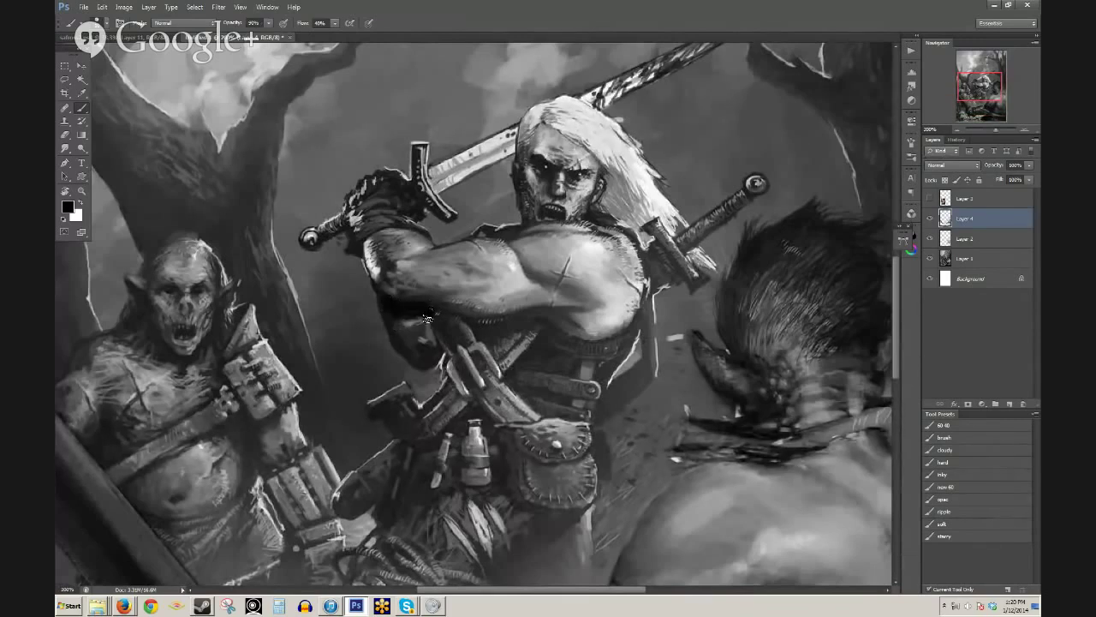
- Shade the lower side of the warrior's raised arm and shoulder at 30% opacity, and sample the arm's highlight tone
key("ctrl+minus")
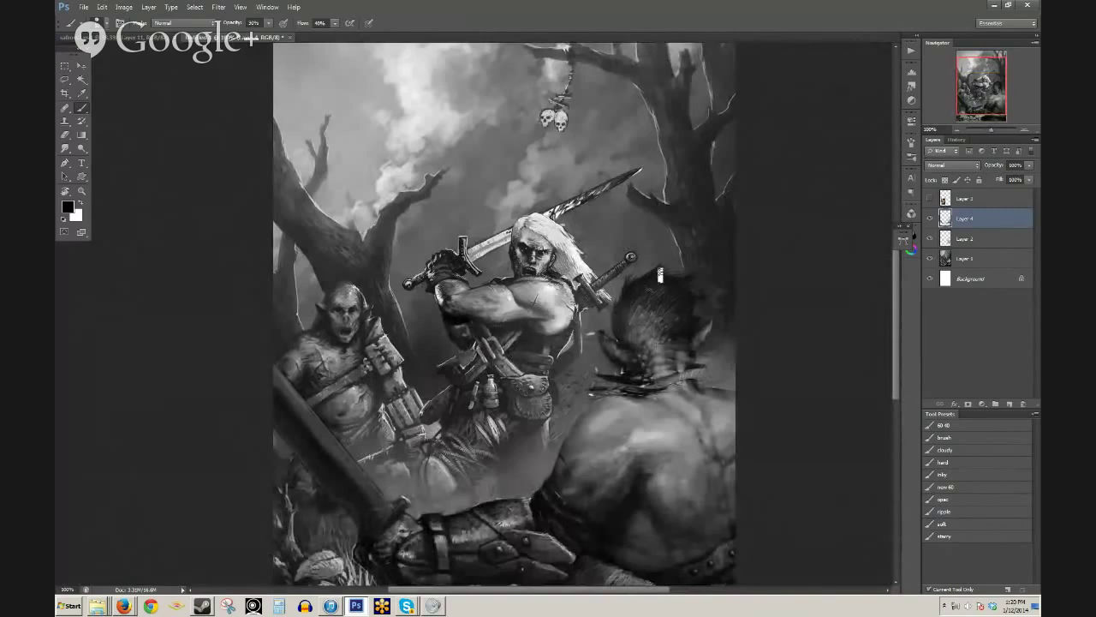
key("ctrl+minus")
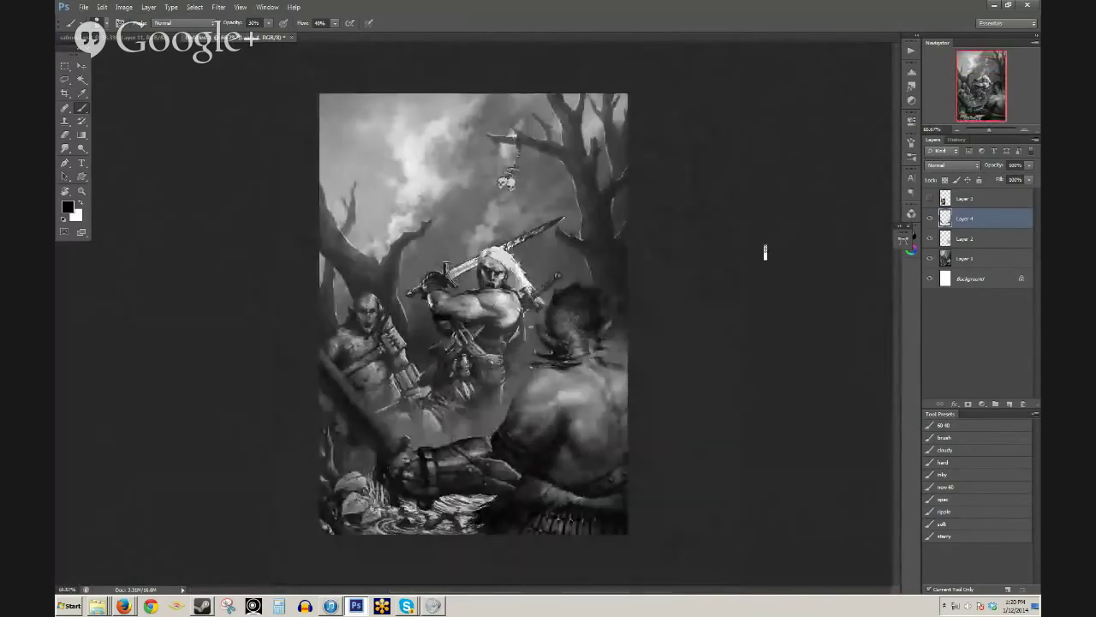
scroll(533, 313, "up", 2)
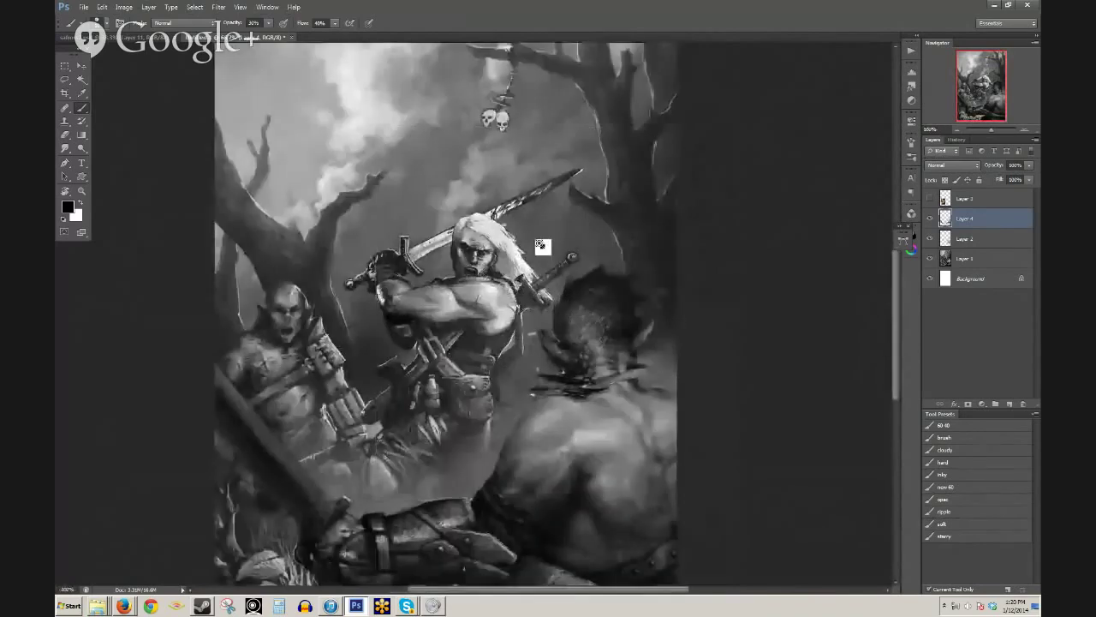
left_click(419, 262, "alt")
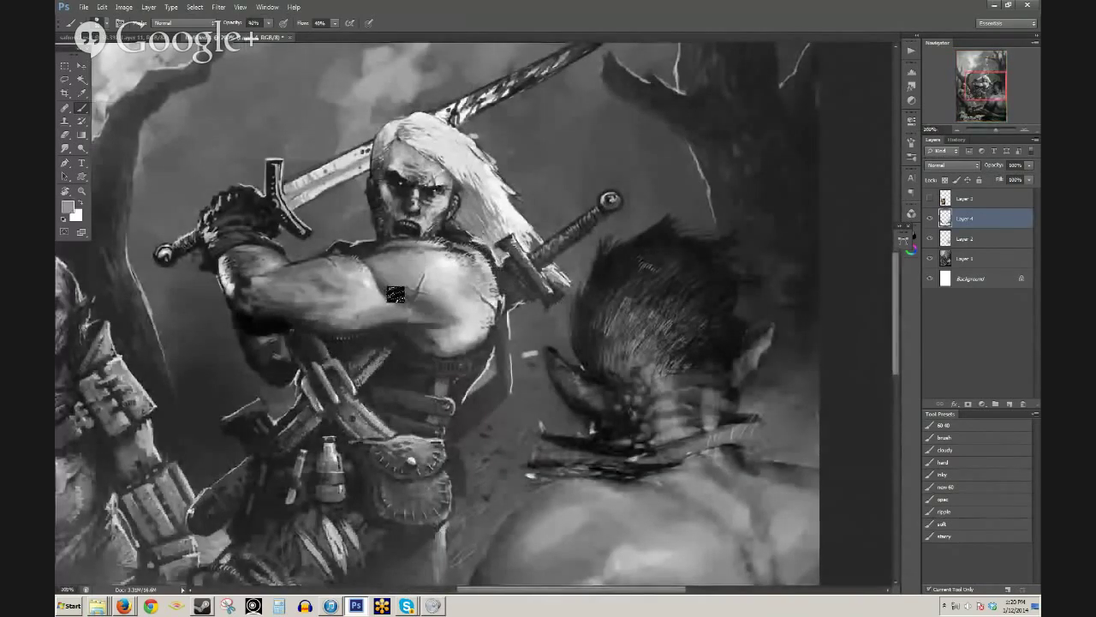
left_click(272, 324, "alt")
key("3")
mouse_move(303, 330)
left_mouse_down()
mouse_move(368, 324)
mouse_move(391, 313)
mouse_move(380, 301)
mouse_move(428, 306)
mouse_move(465, 338)
mouse_move(470, 296)
left_mouse_up()
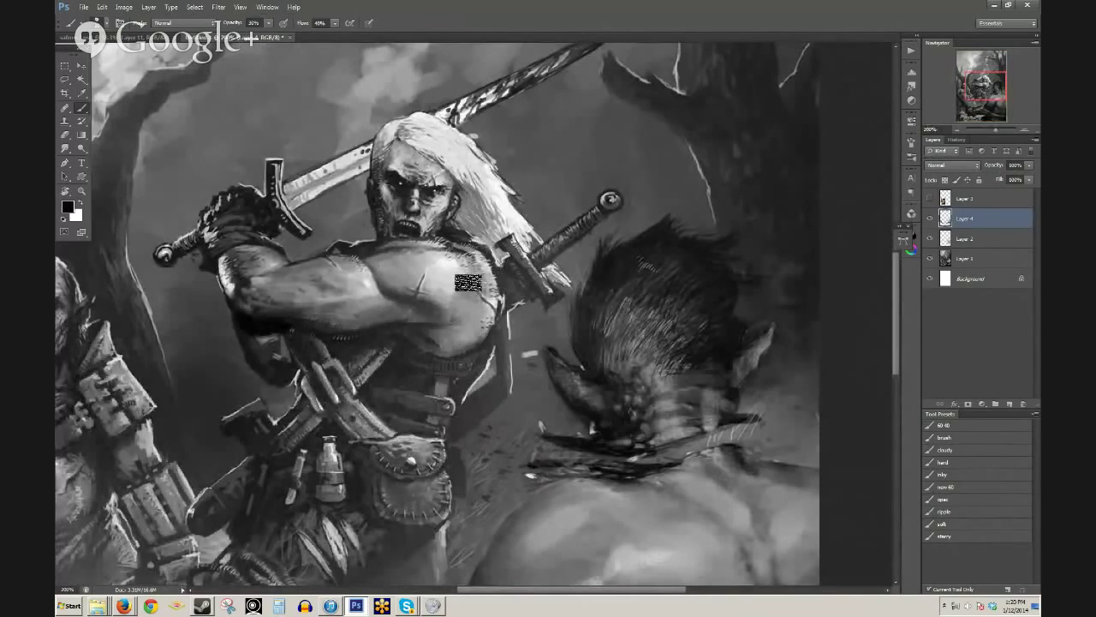
key("ctrl+z")
mouse_move(459, 311)
left_mouse_down()
mouse_move(485, 310)
mouse_move(479, 325)
mouse_move(315, 311)
left_mouse_up()
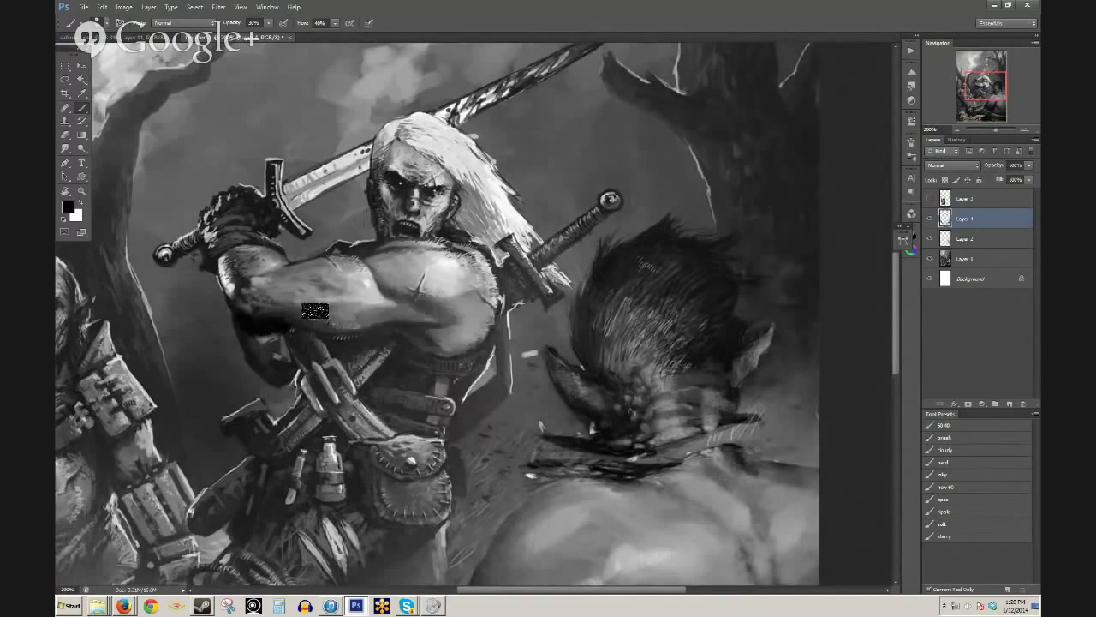
left_click(370, 266, "alt")
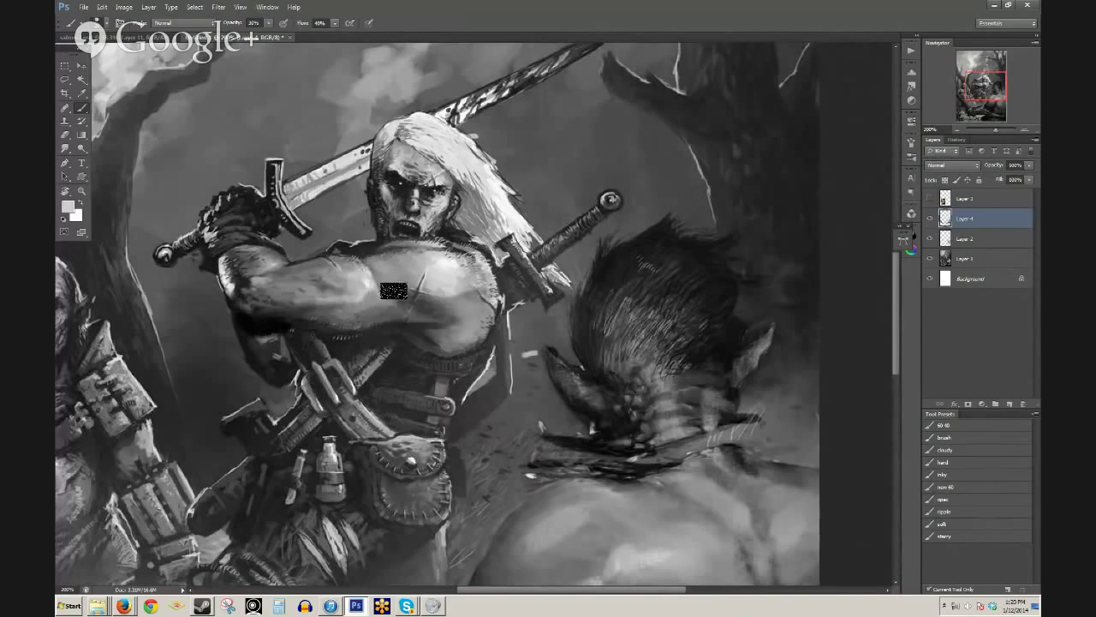
key("ctrl+minus")
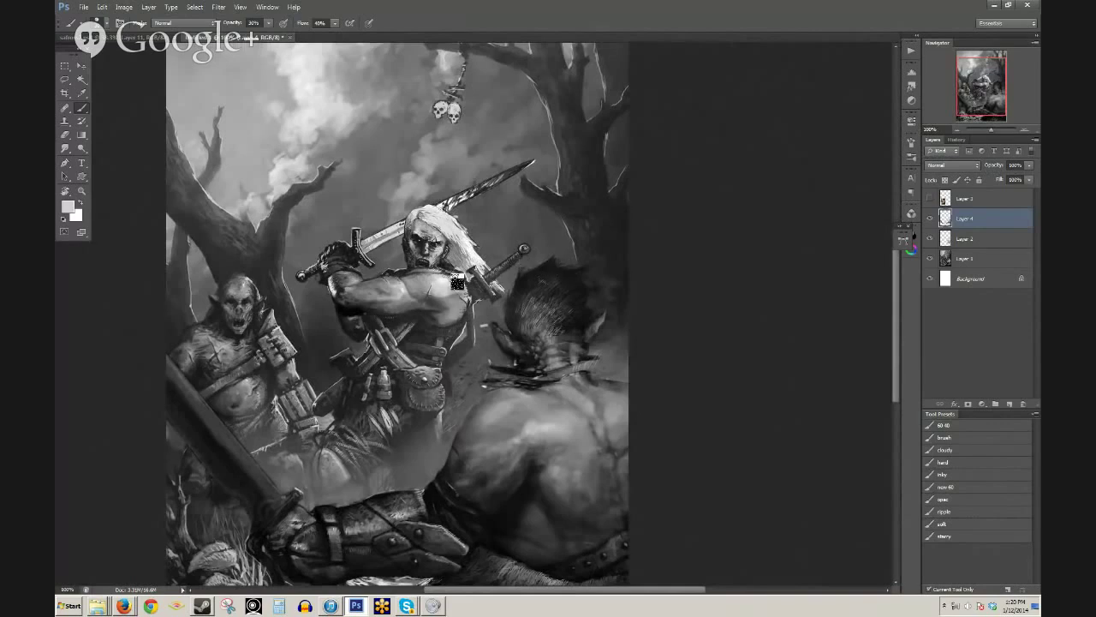
- Darken the orc's spiked collar across the back of the neck with the default black
left_click_drag(311, 283, 352, 205)
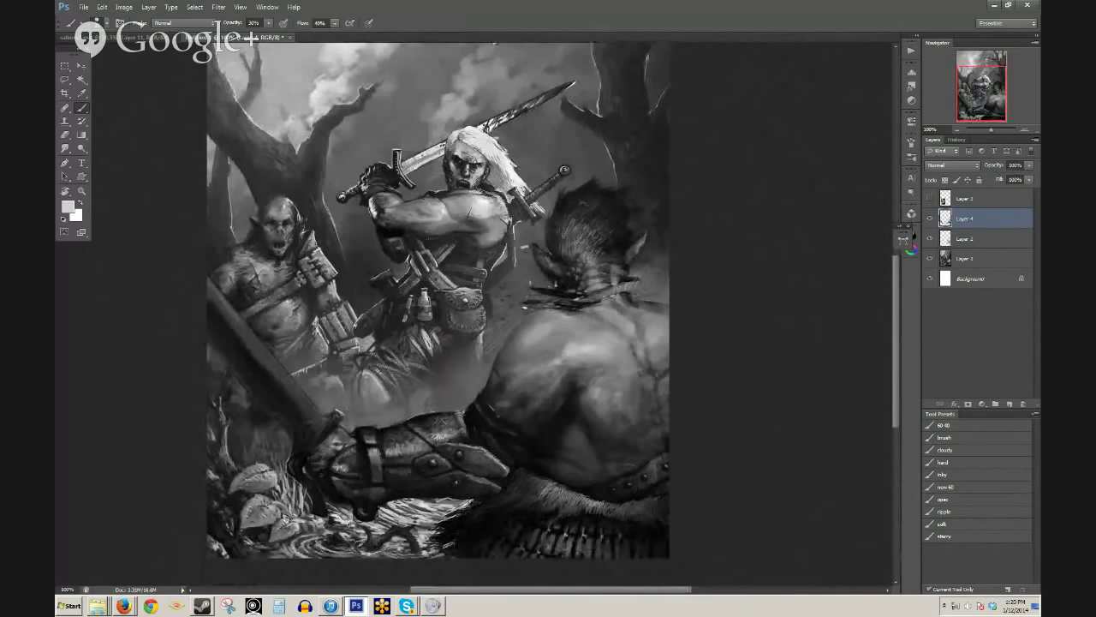
key("d")
mouse_move(594, 290)
left_mouse_down()
mouse_move(629, 282)
mouse_move(579, 303)
left_mouse_up()
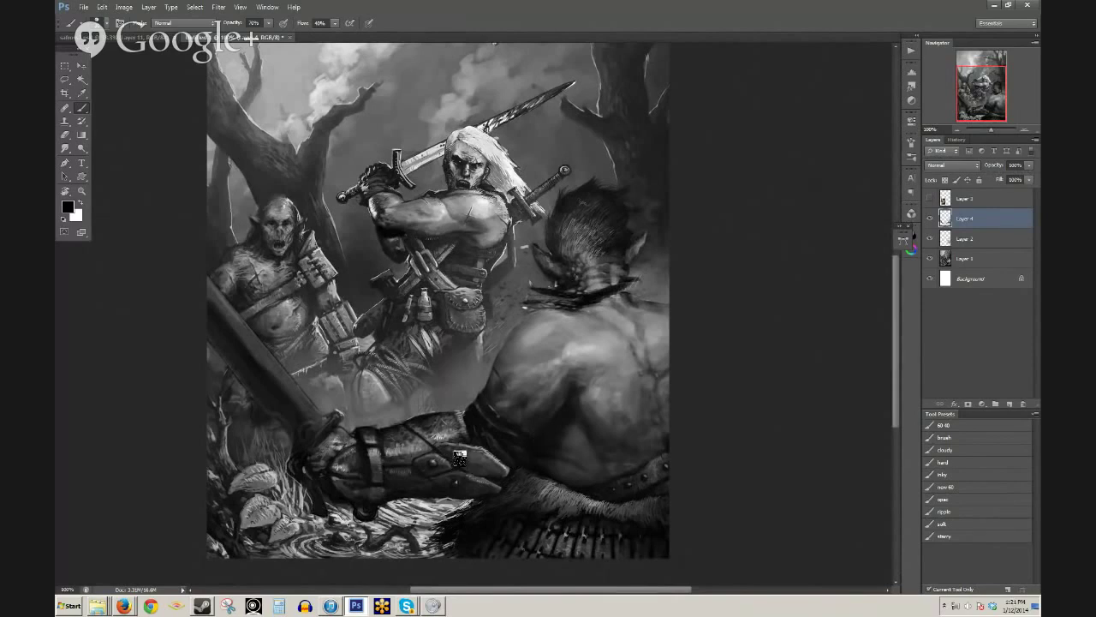
- Try to paint over the water below the armoured forearm with sampled tones
left_click(389, 514, "alt")
left_click(399, 504, "alt")
mouse_move(373, 531)
left_mouse_down()
mouse_move(388, 556)
mouse_move(334, 521)
mouse_move(311, 546)
mouse_move(341, 544)
mouse_move(323, 553)
mouse_move(308, 526)
mouse_move(333, 533)
mouse_move(336, 510)
mouse_move(324, 499)
mouse_move(339, 516)
mouse_move(328, 503)
mouse_move(356, 509)
left_mouse_up()
key("ctrl+z")
- Paint a long thin black stroke from the warrior's belt pouch to the orc's collar
key("6")
key("2")
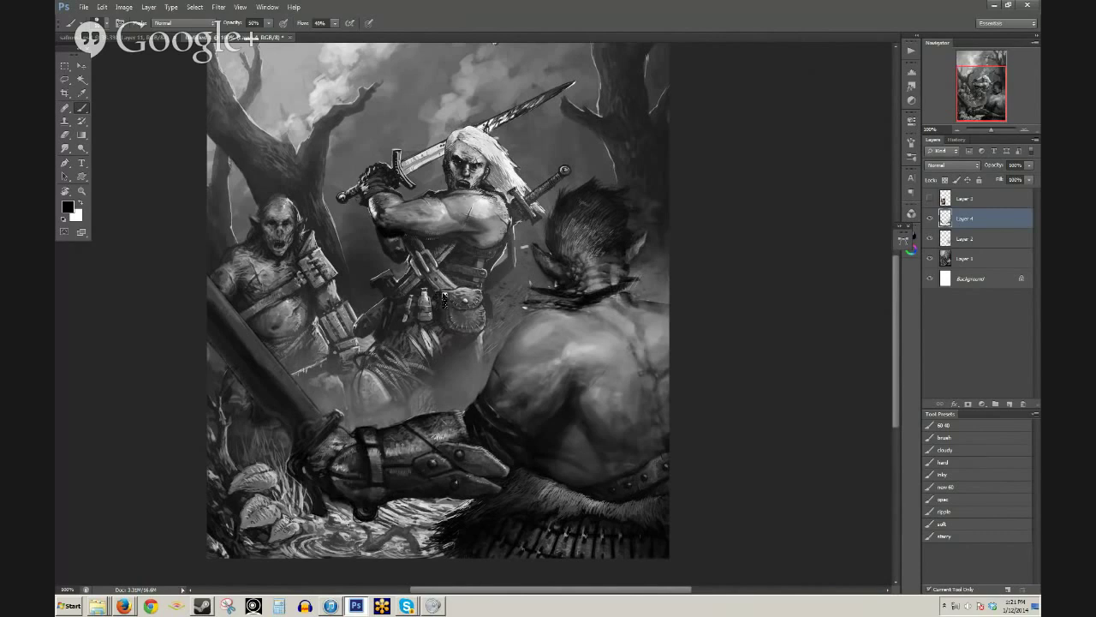
key("3")
mouse_move(463, 296)
left_mouse_down()
mouse_move(564, 317)
mouse_move(547, 306)
mouse_move(577, 304)
left_mouse_up()
key("Return")
- Examine the whole composition, the warrior's sword and the hanging skulls for areas that need more work
key("ctrl+minus")
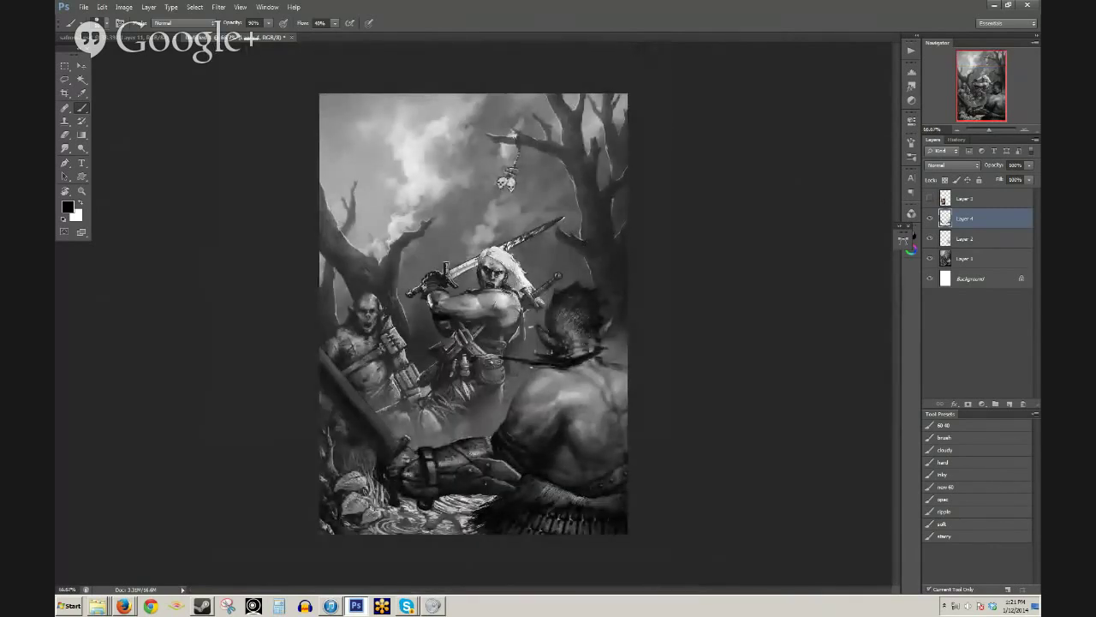
scroll(586, 346, "up", 1)
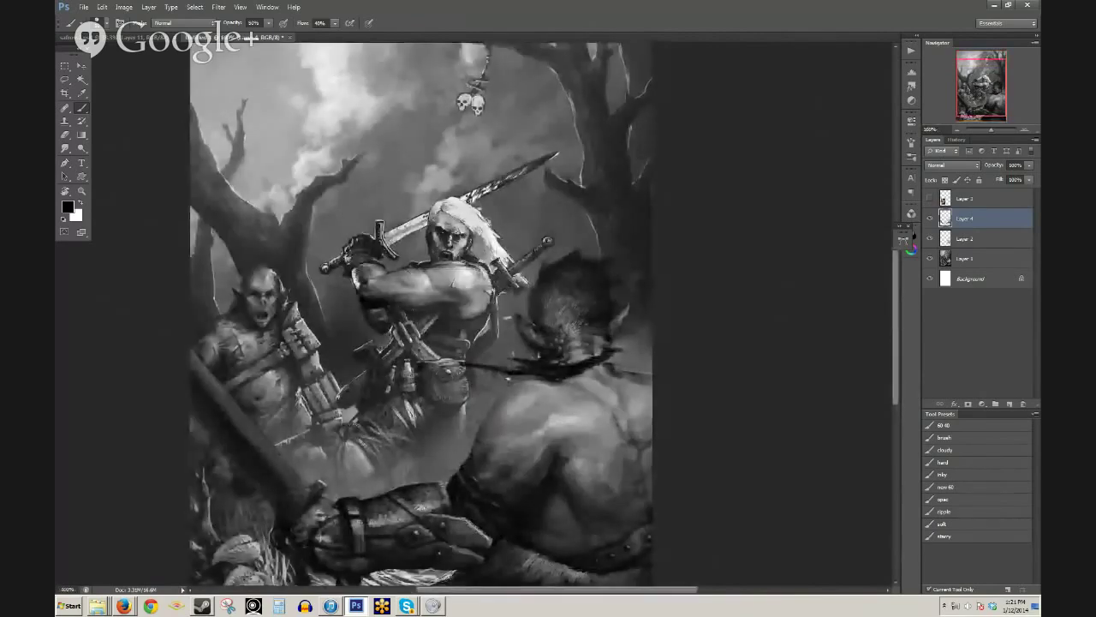
scroll(501, 137, "up", 1)
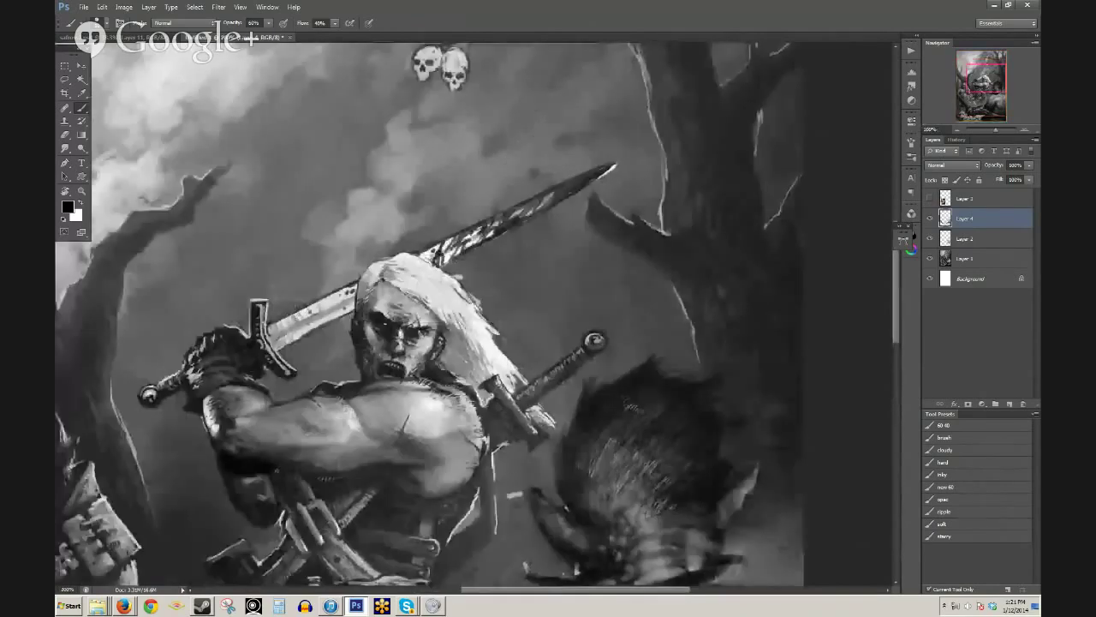
key("x")
mouse_move(433, 86)
left_mouse_down()
mouse_move(424, 132)
mouse_move(419, 98)
mouse_move(440, 115)
left_mouse_up()
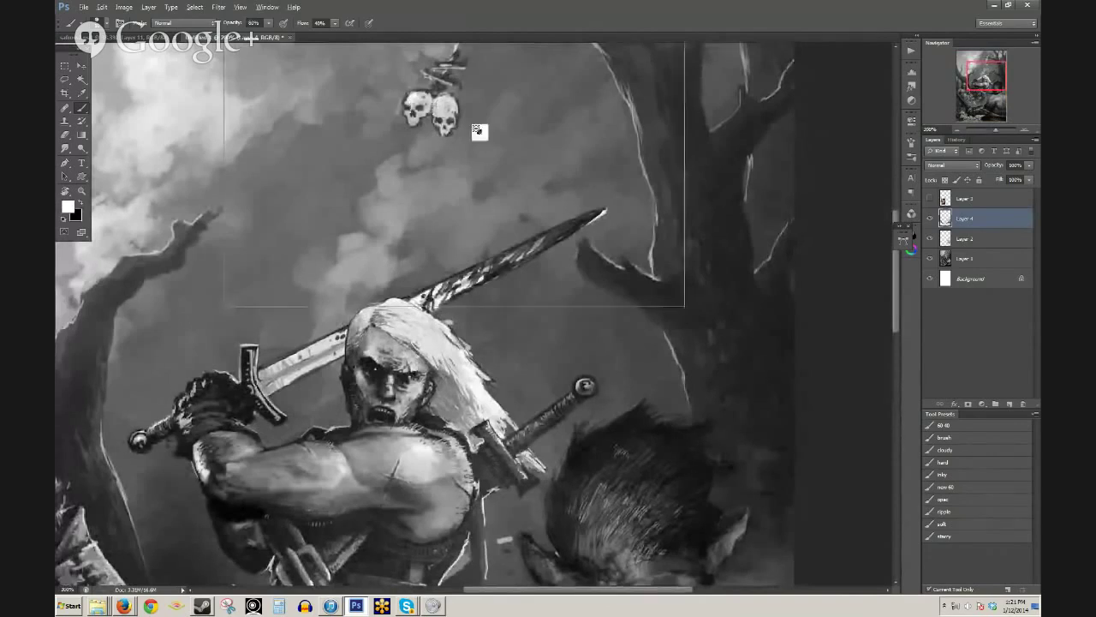
scroll(478, 130, "down", 3)
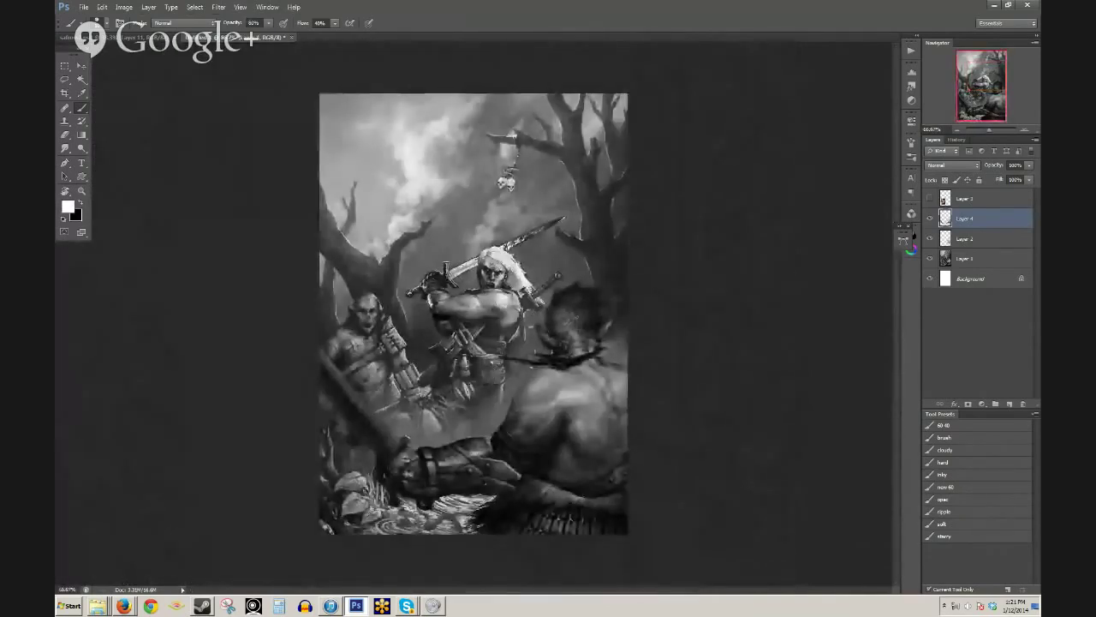
scroll(486, 370, "up", 3)
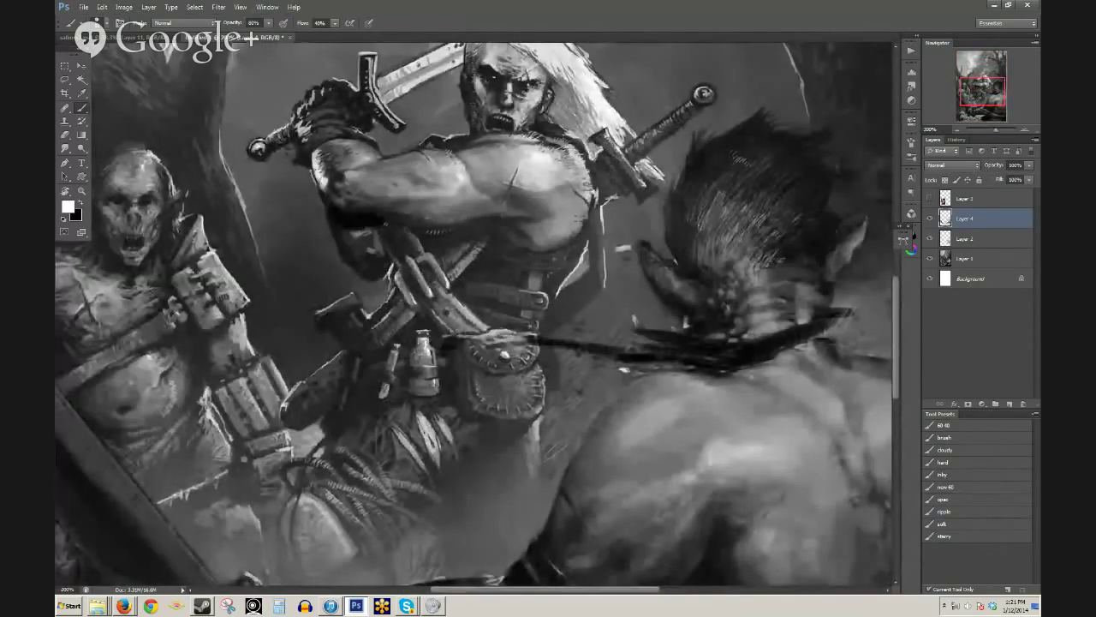
- Repaint the warrior's lower hand beneath the raised forearm with sampled dark tones
left_click(384, 247, "alt")
left_click(384, 243, "alt")
left_click(394, 271, "alt")
key("d")
key("x")
left_click(388, 262, "alt")
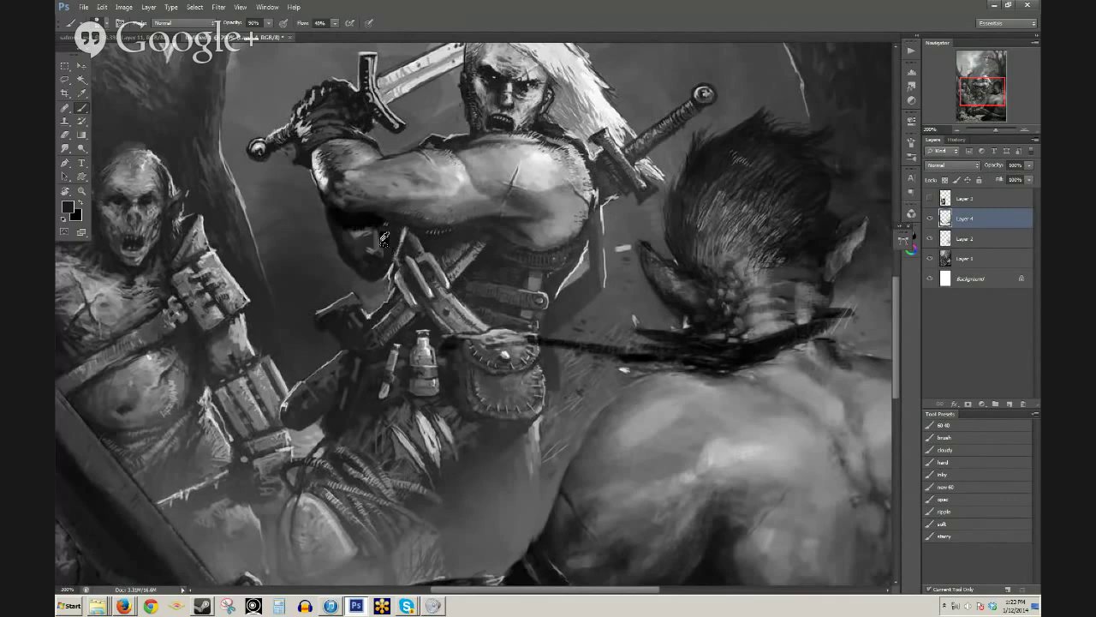
key("h")
left_click_drag(482, 289, 464, 272)
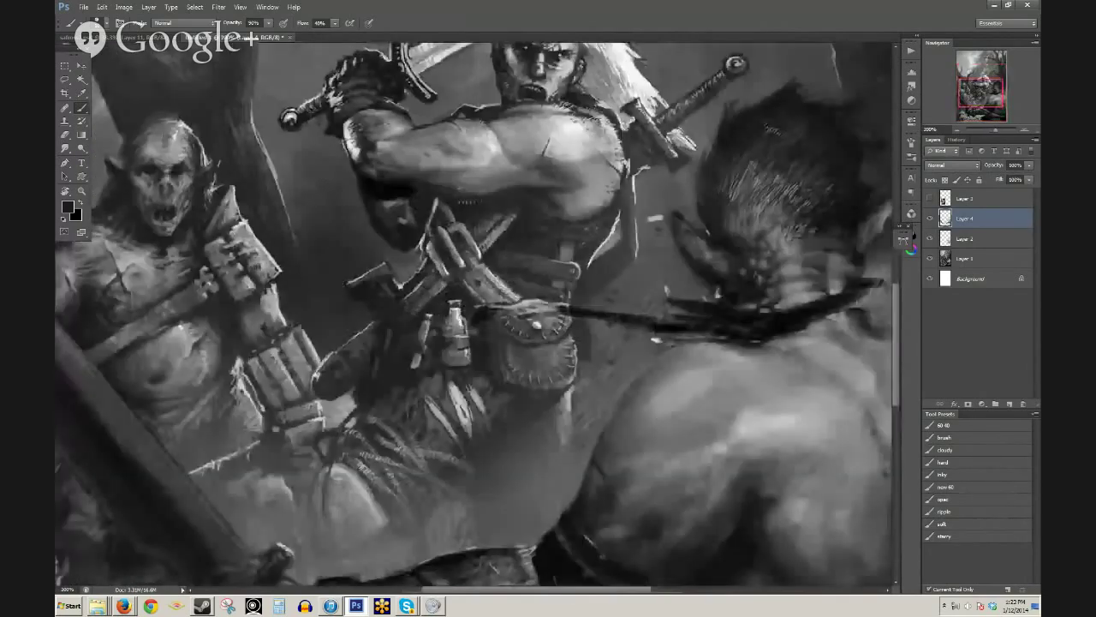
- Retouch the edge of the warrior's crossed belt straps below the raised forearm with a sampled tone
left_click(438, 205, "alt")
left_click_drag(439, 205, 423, 255)
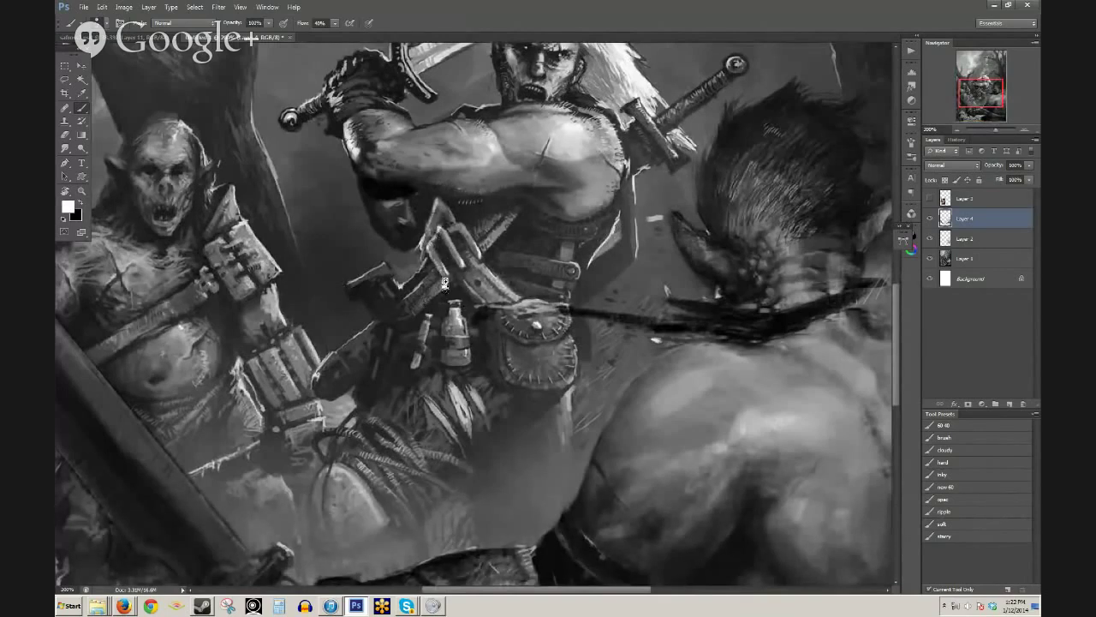
key("ctrl+minus")
key("ctrl+minus")
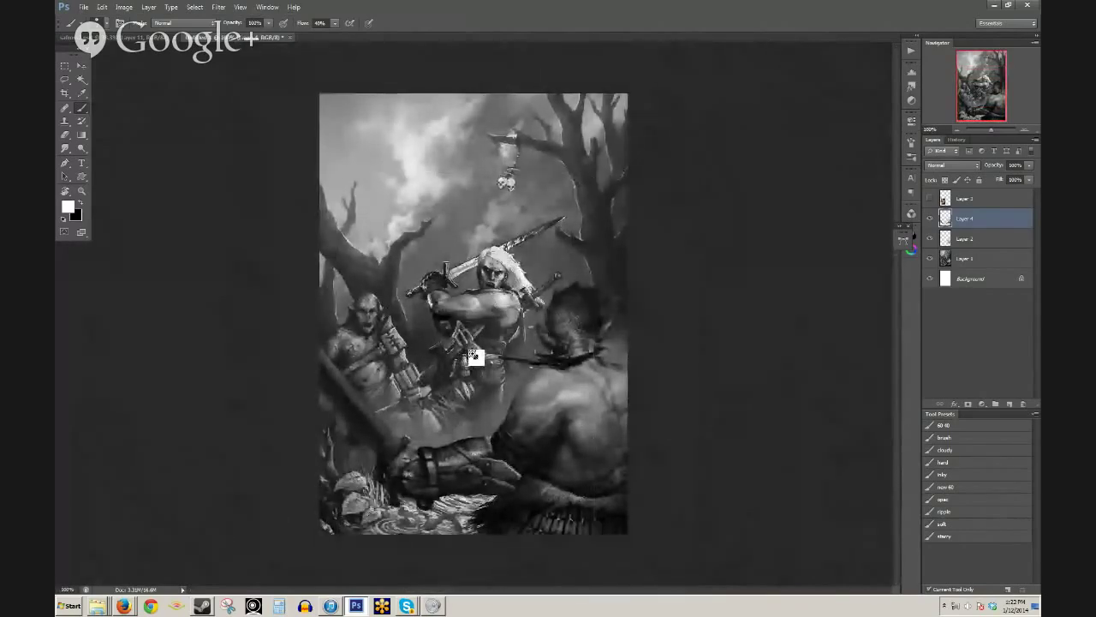
scroll(478, 354, "up", 2)
key("x")
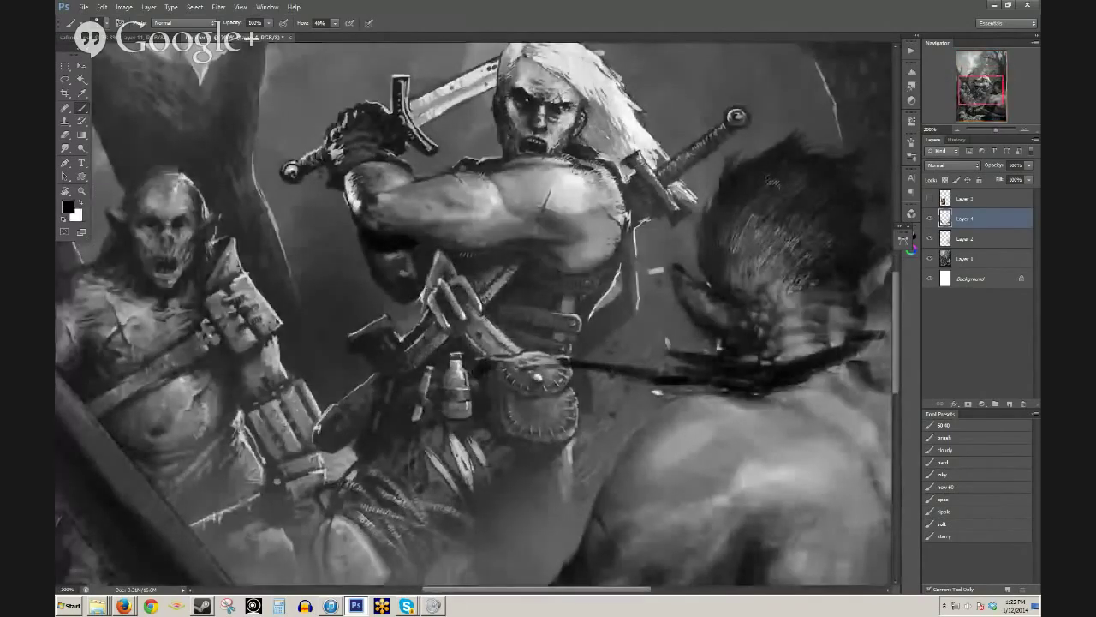
key("5")
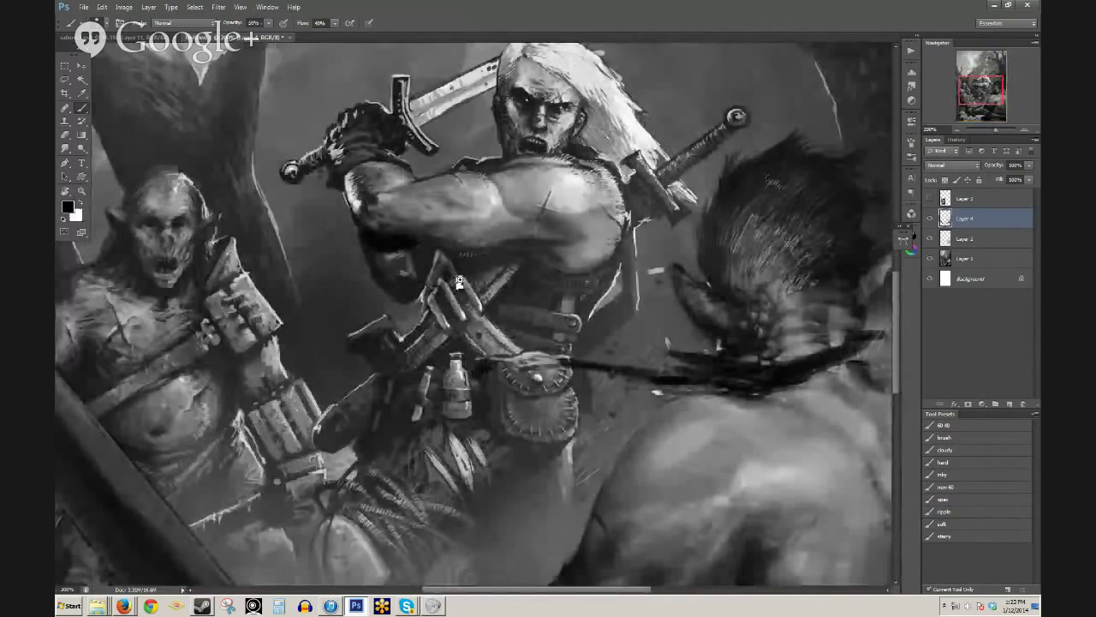
- Paint thin white scar lines diagonally across the foreground orc's bare back
key("ctrl+0")
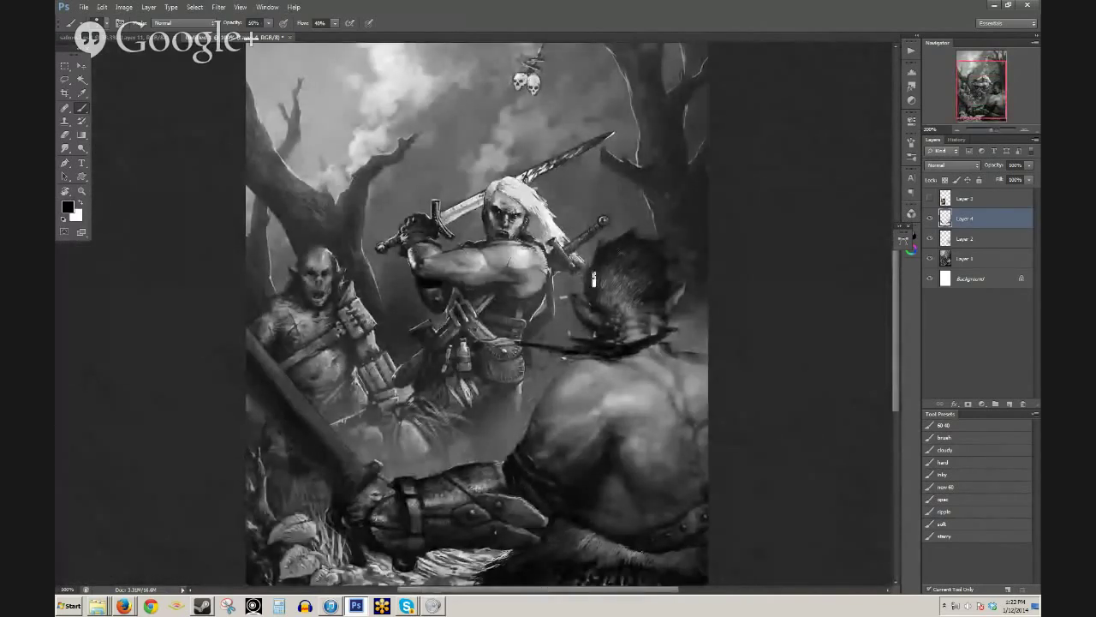
mouse_move(534, 346)
left_mouse_down()
mouse_move(530, 313)
mouse_move(549, 320)
left_mouse_up()
left_click(548, 318, "alt")
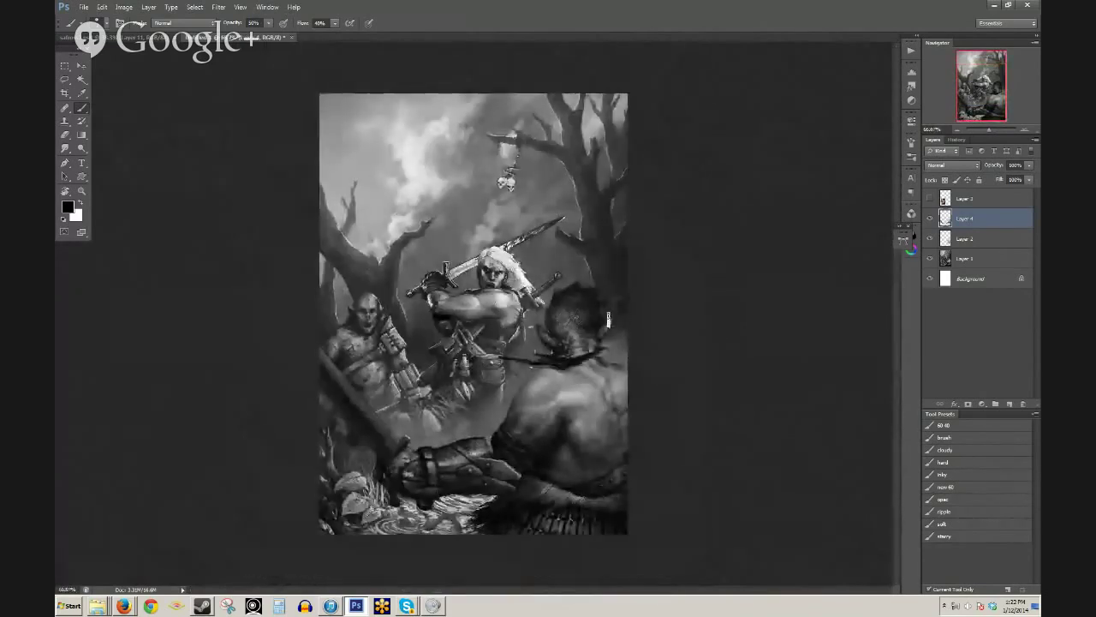
scroll(587, 353, "up", 1)
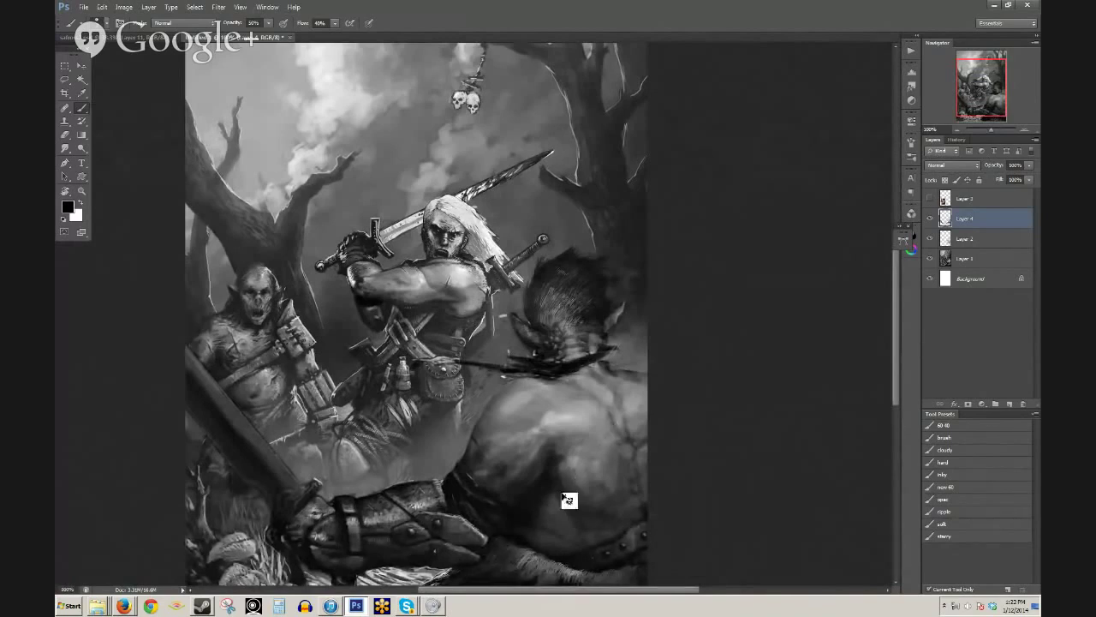
key("x")
left_click_drag(556, 519, 618, 408)
mouse_move(618, 407)
left_mouse_down()
mouse_move(545, 532)
mouse_move(549, 510)
mouse_move(637, 456)
mouse_move(561, 503)
mouse_move(589, 476)
mouse_move(549, 496)
mouse_move(625, 453)
mouse_move(591, 480)
left_mouse_up()
key("ctrl+z")
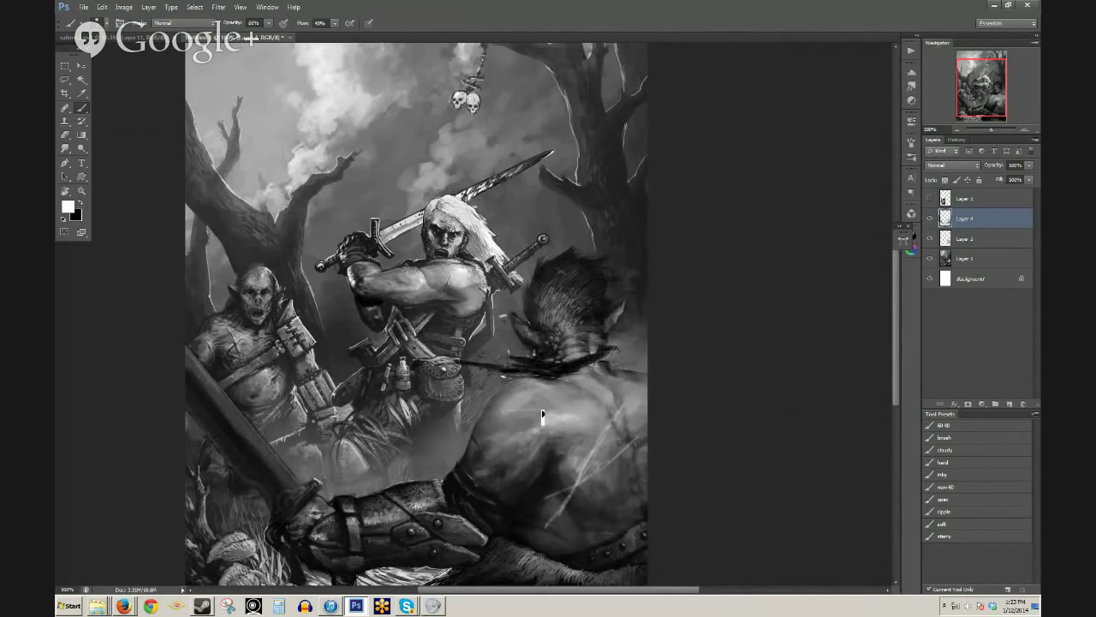
- Compare the whole painting with and without Layer 4 by switching its visibility several times
key("x")
key("ctrl+minus")
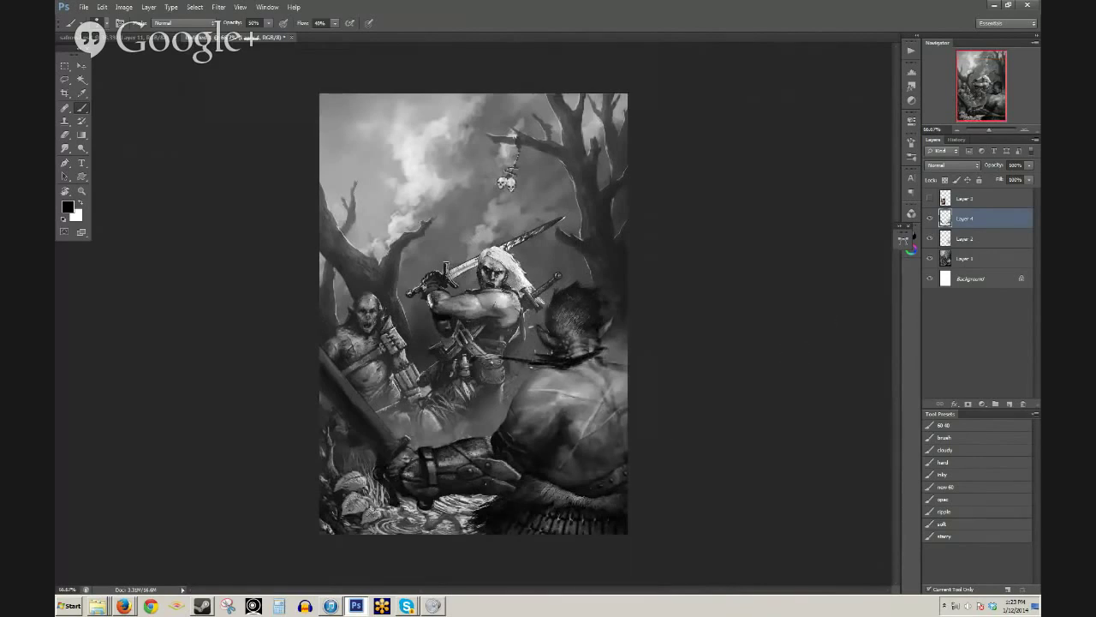
left_click(930, 220)
left_click(930, 220)
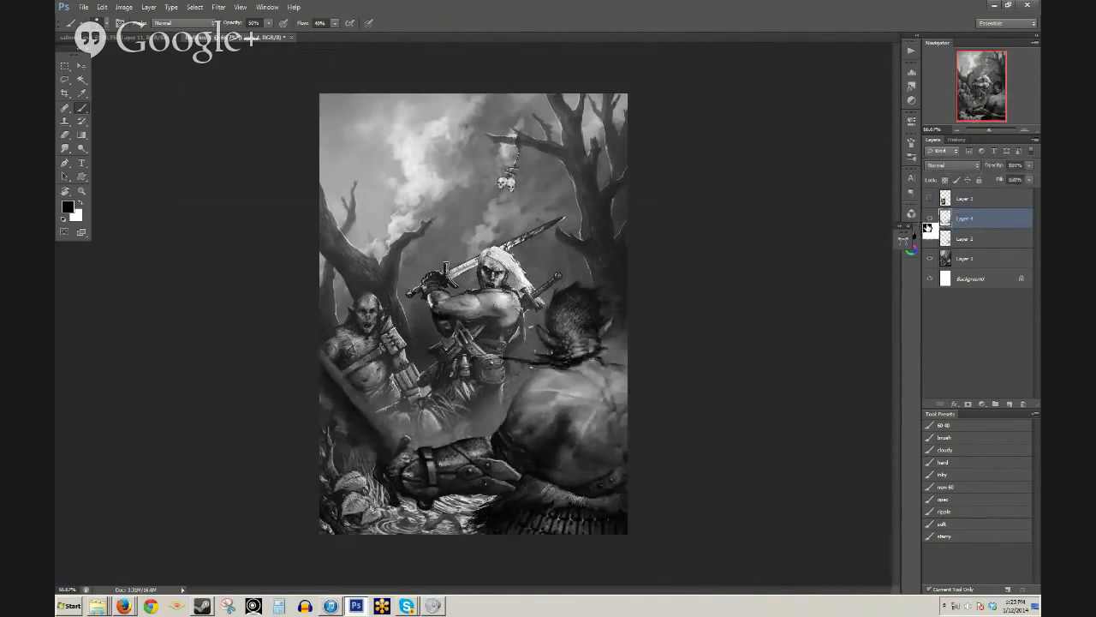
left_click(928, 221)
left_click(928, 221)
left_click(929, 221)
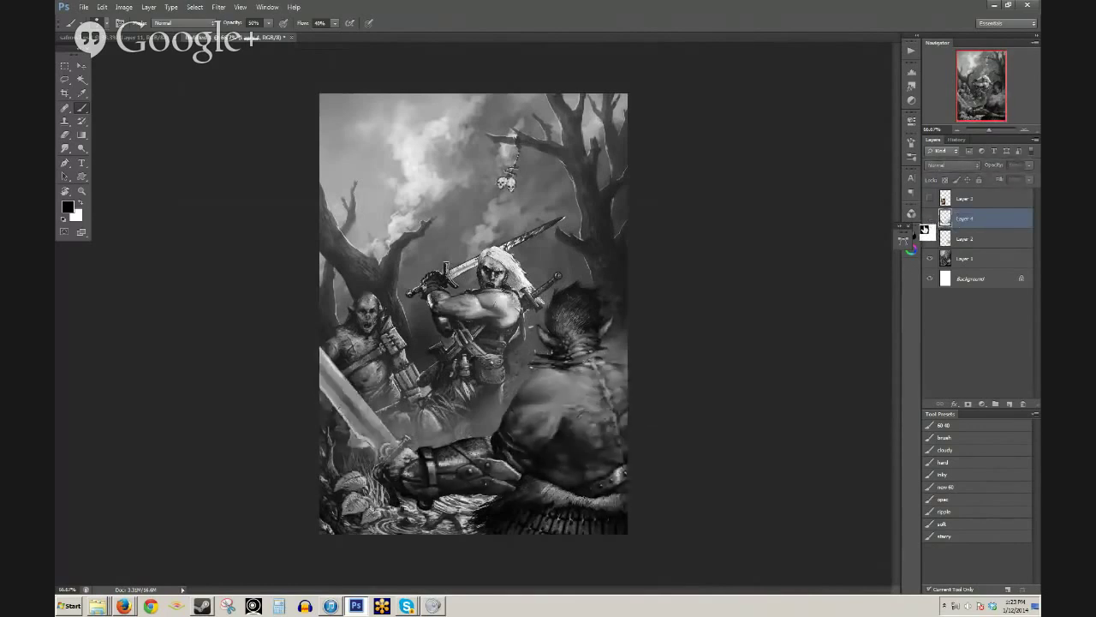
left_click(927, 225)
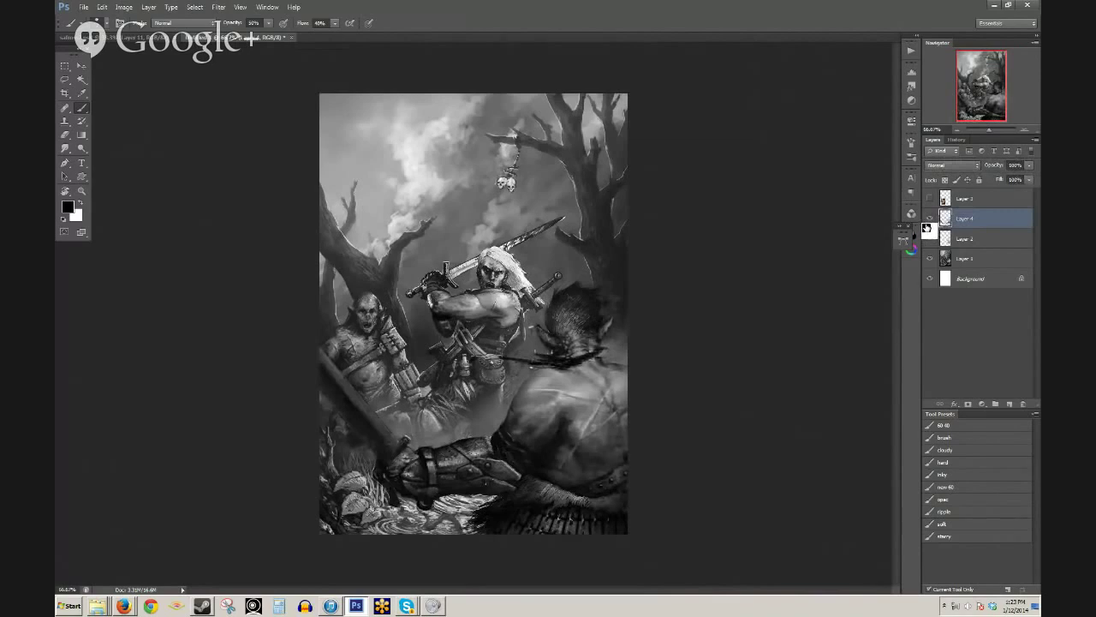
left_click(929, 222)
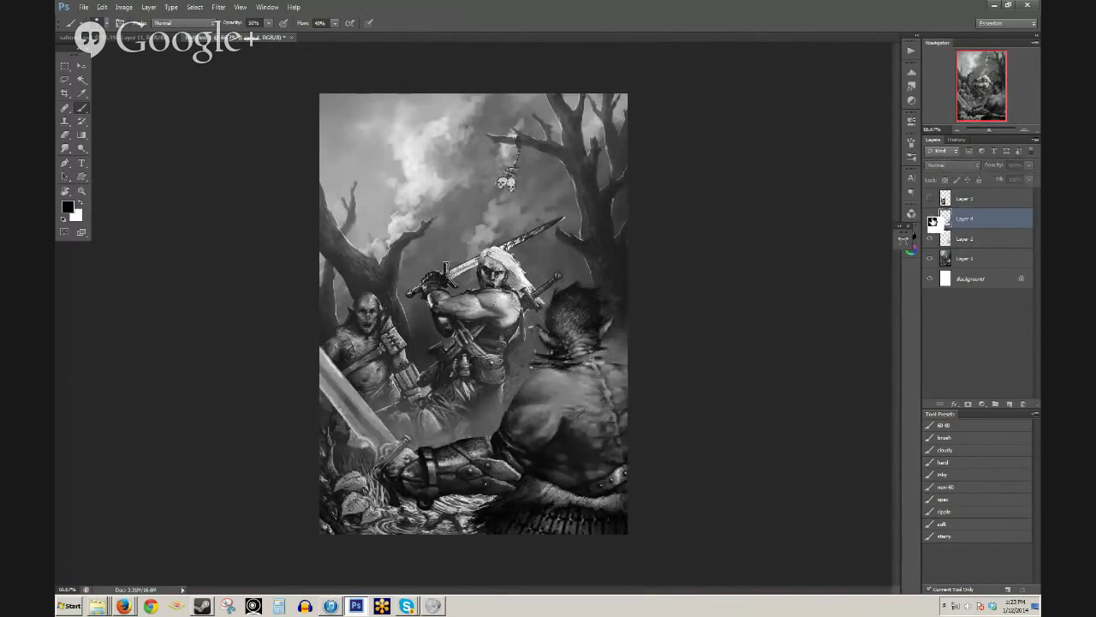
left_click(931, 223)
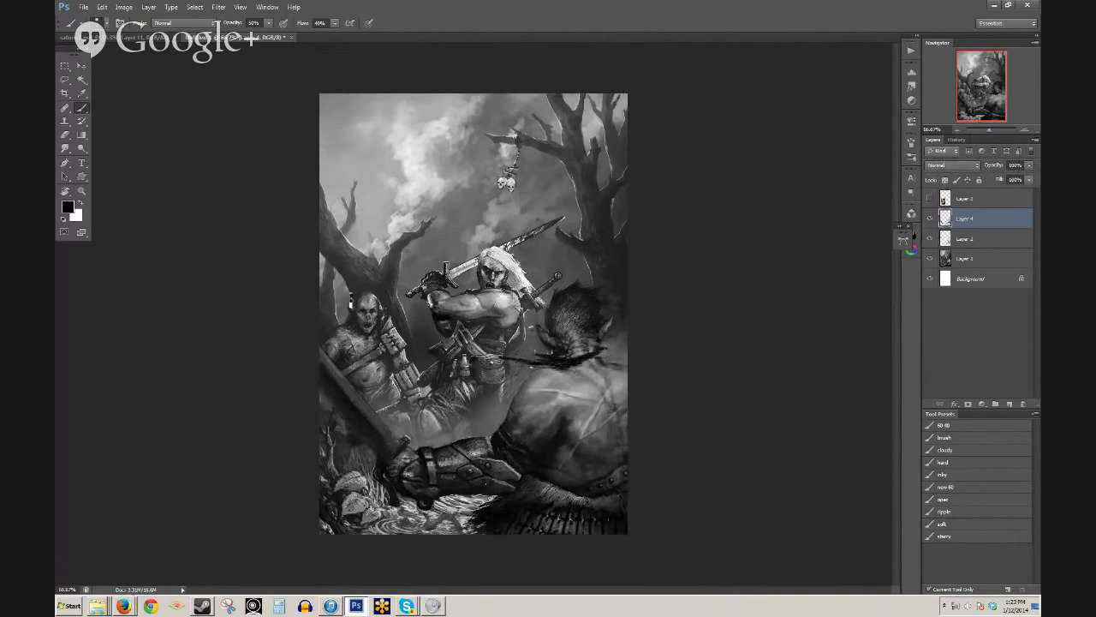
- Lighten the leather strap across the background orc's chest with sampled grey and white strokes
left_click(366, 375, "ctrl")
scroll(368, 377, "up", 3)
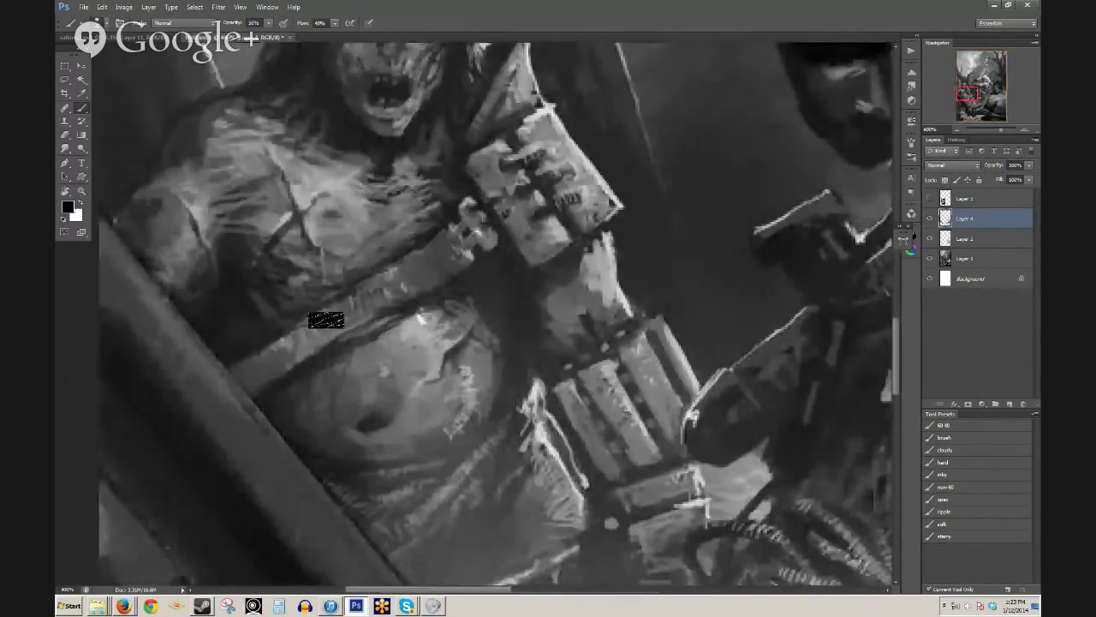
left_click(331, 285, "alt")
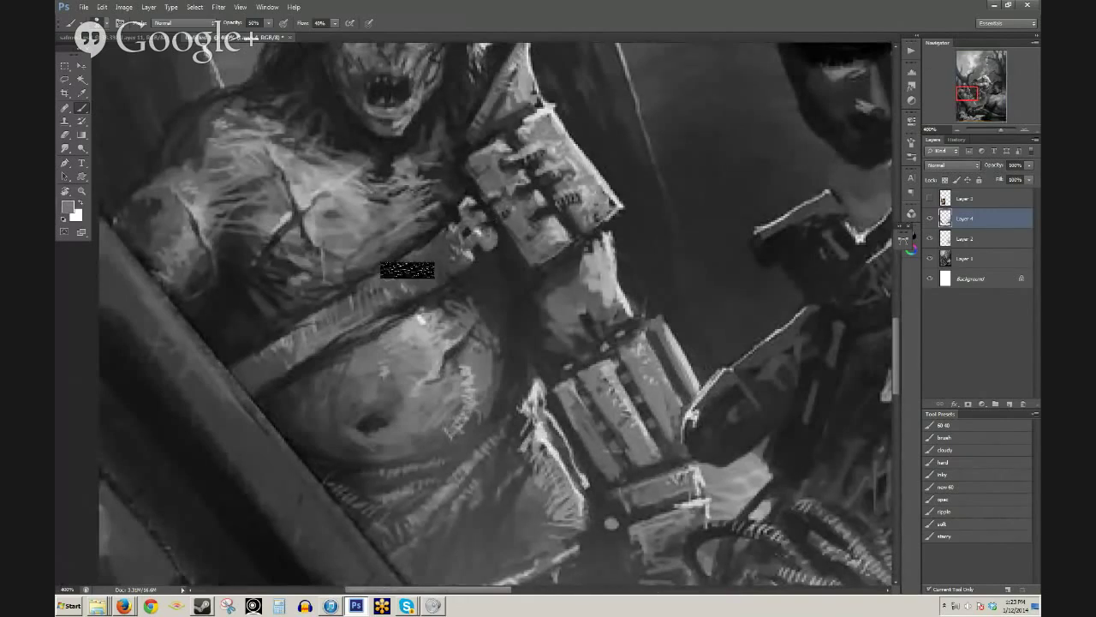
key("d")
key("x")
mouse_move(392, 287)
left_mouse_down()
mouse_move(338, 296)
mouse_move(362, 277)
mouse_move(300, 313)
left_mouse_up()
key("x")
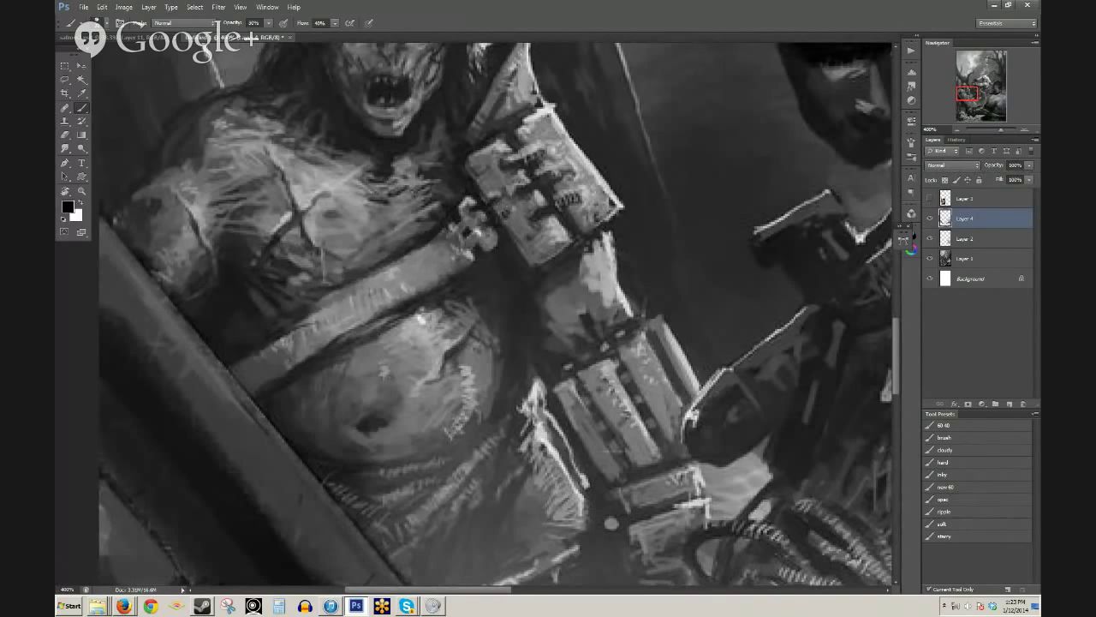
- Shade the lower end of the background orc's chest strap with black strokes where it nears the foreground blade
mouse_move(286, 369)
left_mouse_down()
mouse_move(315, 313)
mouse_move(280, 337)
left_mouse_up()
key("ctrl+z")
left_click_drag(343, 310, 274, 346)
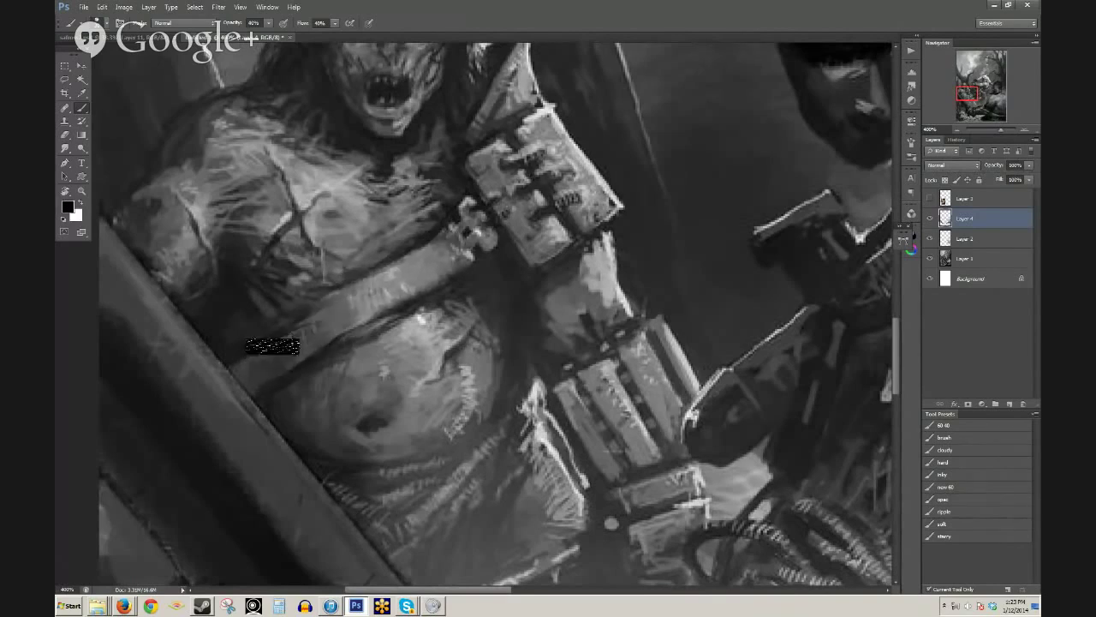
left_click_drag(345, 294, 267, 364)
key("0")
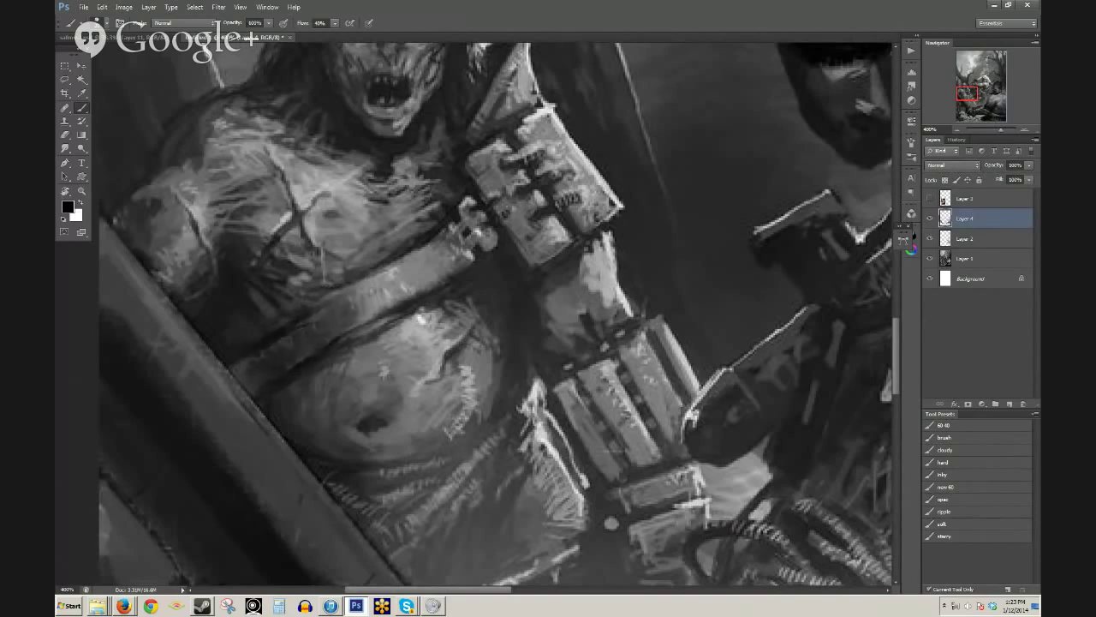
key("3")
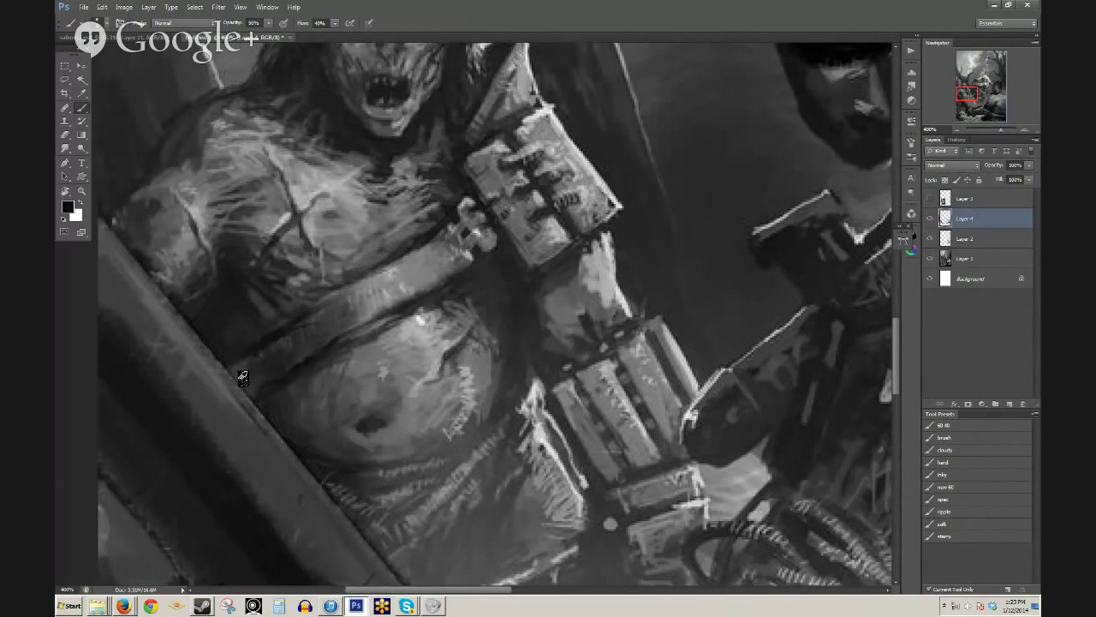
mouse_move(242, 377)
left_mouse_down()
mouse_move(257, 351)
mouse_move(267, 365)
mouse_move(252, 395)
left_mouse_up()
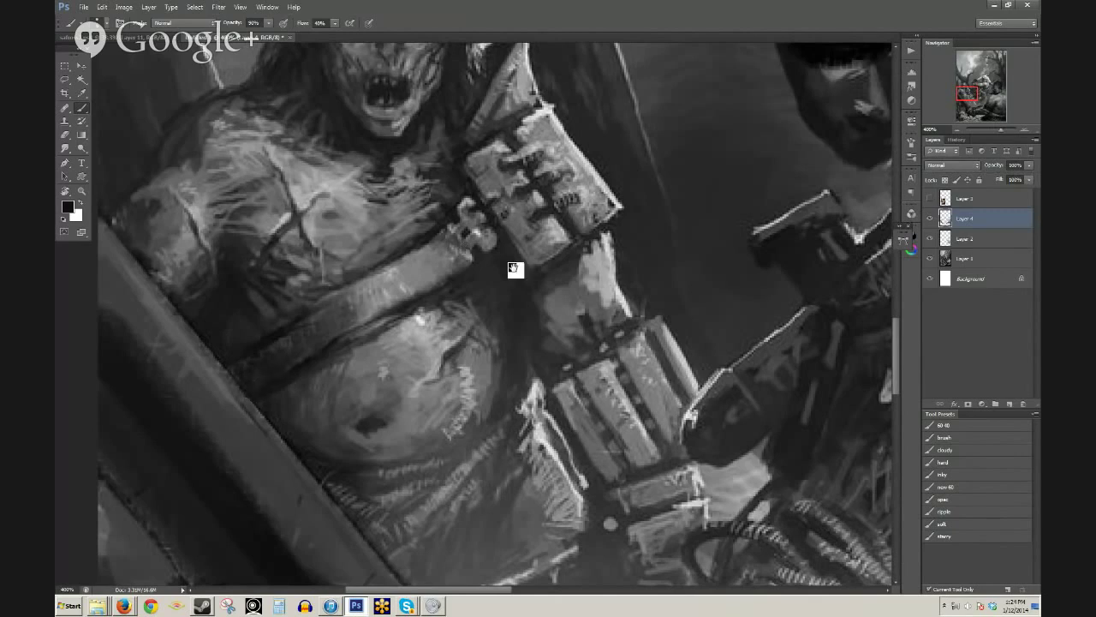
- Paint over the buckle on the background orc's chest strap and extend the strap to the shoulder armour with sampled tones
mouse_move(514, 269)
left_mouse_down()
mouse_move(609, 360)
mouse_move(582, 338)
left_mouse_up()
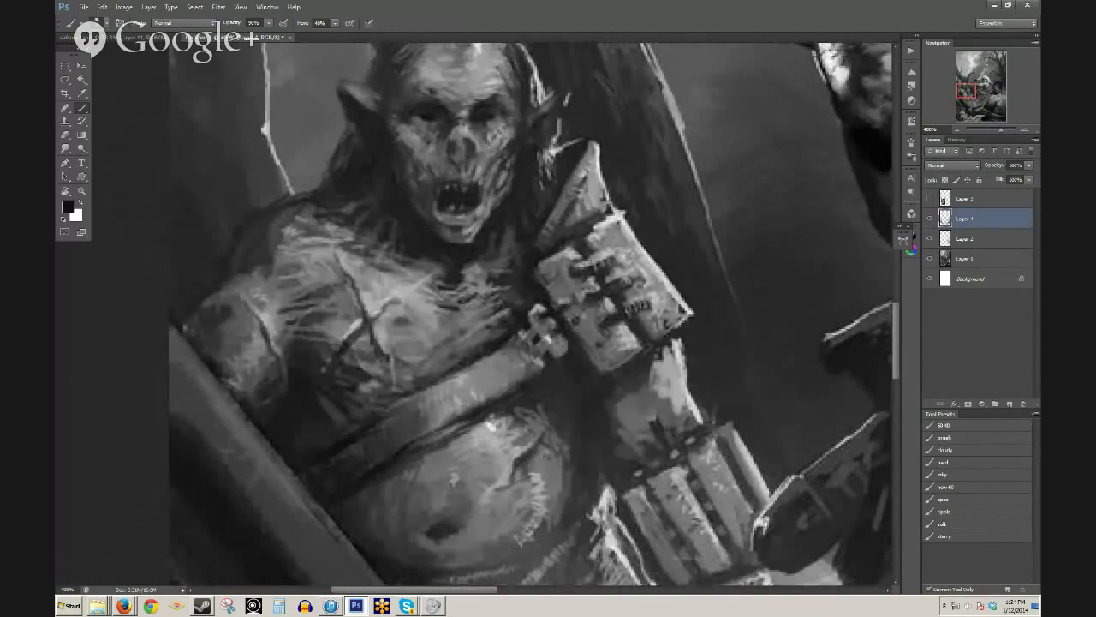
mouse_move(495, 344)
left_mouse_down()
mouse_move(523, 336)
mouse_move(547, 304)
mouse_move(512, 335)
mouse_move(526, 337)
mouse_move(534, 368)
mouse_move(561, 352)
mouse_move(588, 369)
left_mouse_up()
left_click(519, 370, "alt")
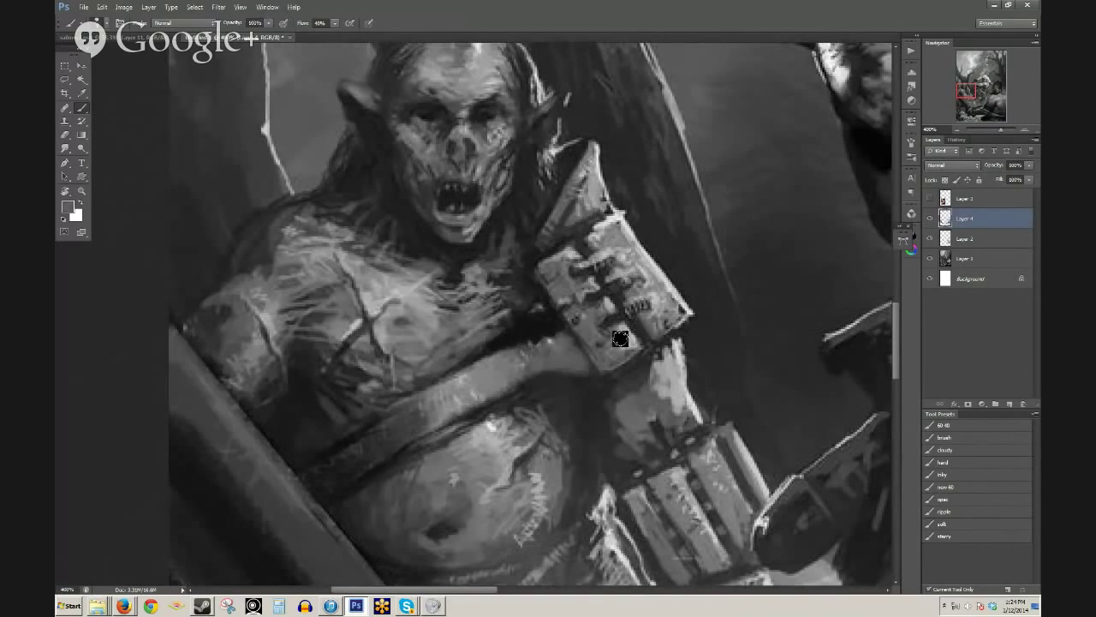
left_click(511, 365, "alt")
mouse_move(522, 351)
left_mouse_down()
mouse_move(546, 341)
mouse_move(497, 351)
mouse_move(543, 374)
mouse_move(507, 387)
left_mouse_up()
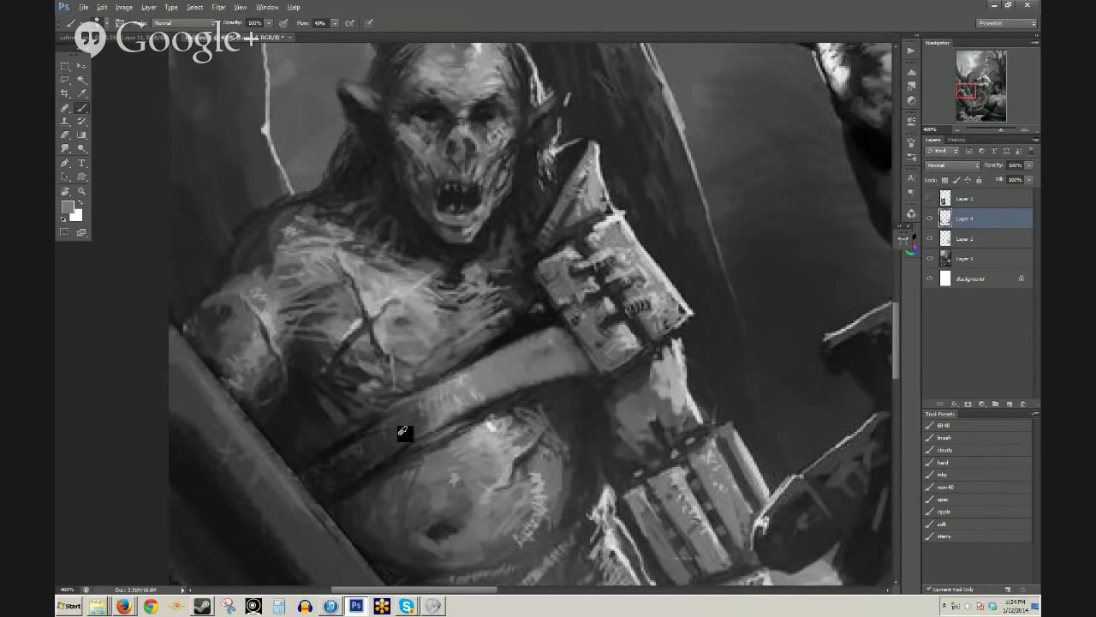
- Blend the background orc's chest skin above the strap with sampled tones at 20% opacity
left_click(350, 442, "alt")
key("4")
left_click(495, 328, "alt")
left_click(413, 312, "alt")
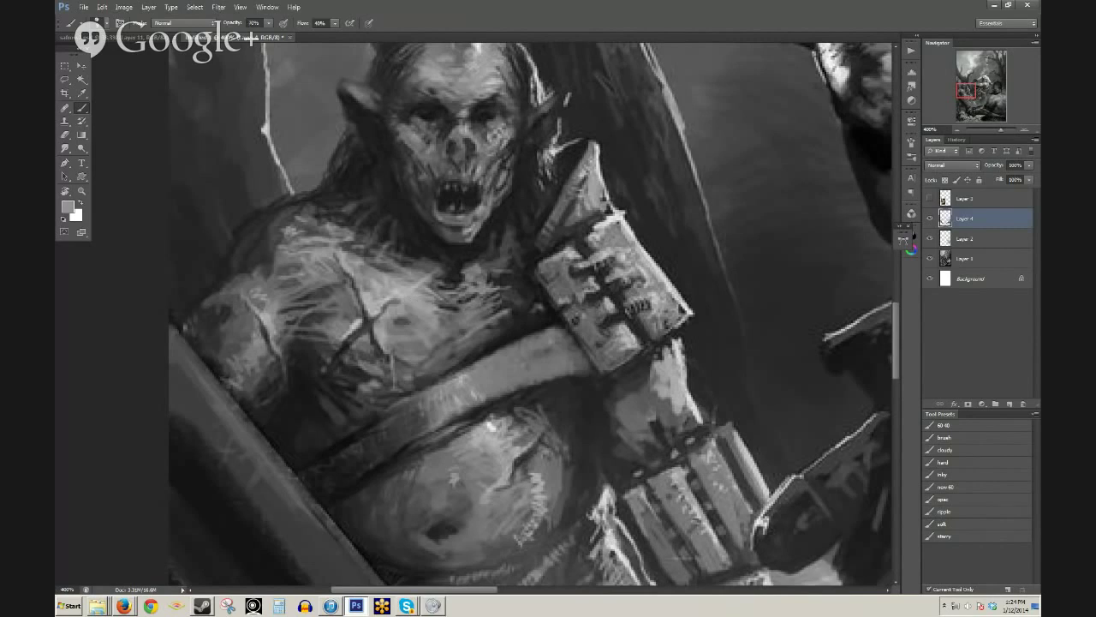
mouse_move(500, 336)
left_mouse_down()
mouse_move(543, 311)
mouse_move(467, 354)
left_mouse_up()
key("ctrl+z")
key("2")
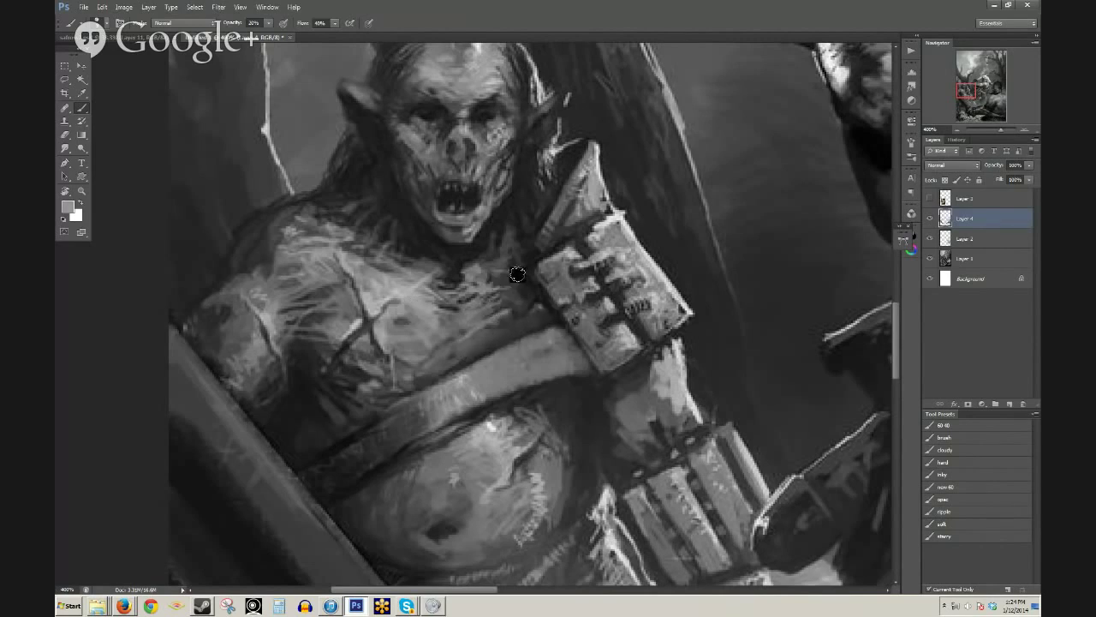
left_click(529, 328, "alt")
left_click(531, 330, "alt")
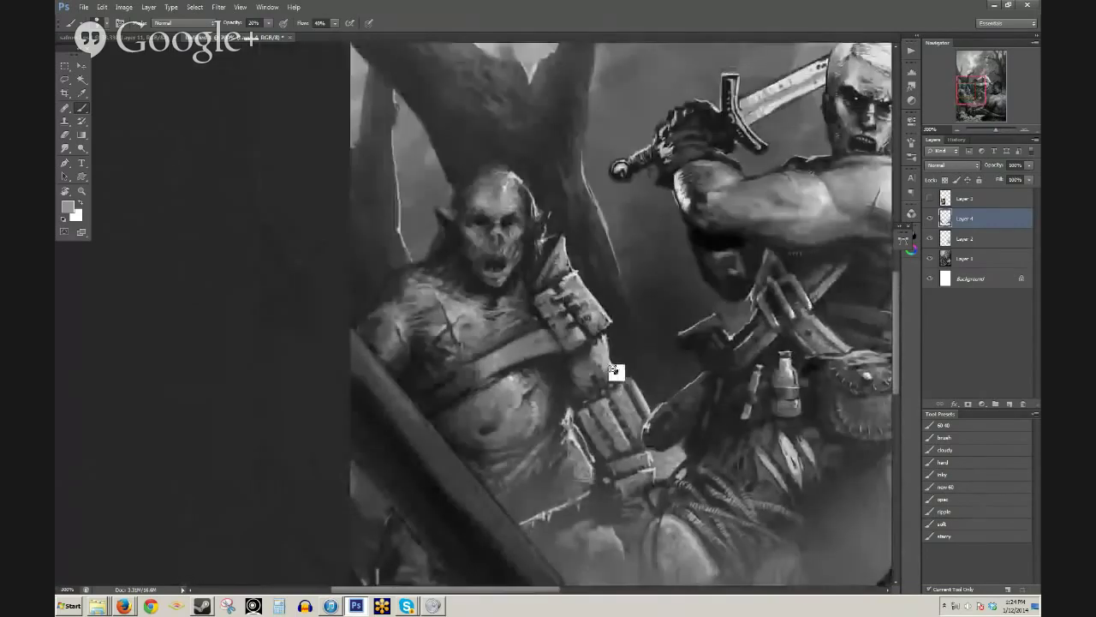
- Retouch the light and shadow on the white-haired warrior with white and black at 20% opacity
left_click_drag(584, 402, 449, 376)
left_click_drag(543, 318, 420, 407)
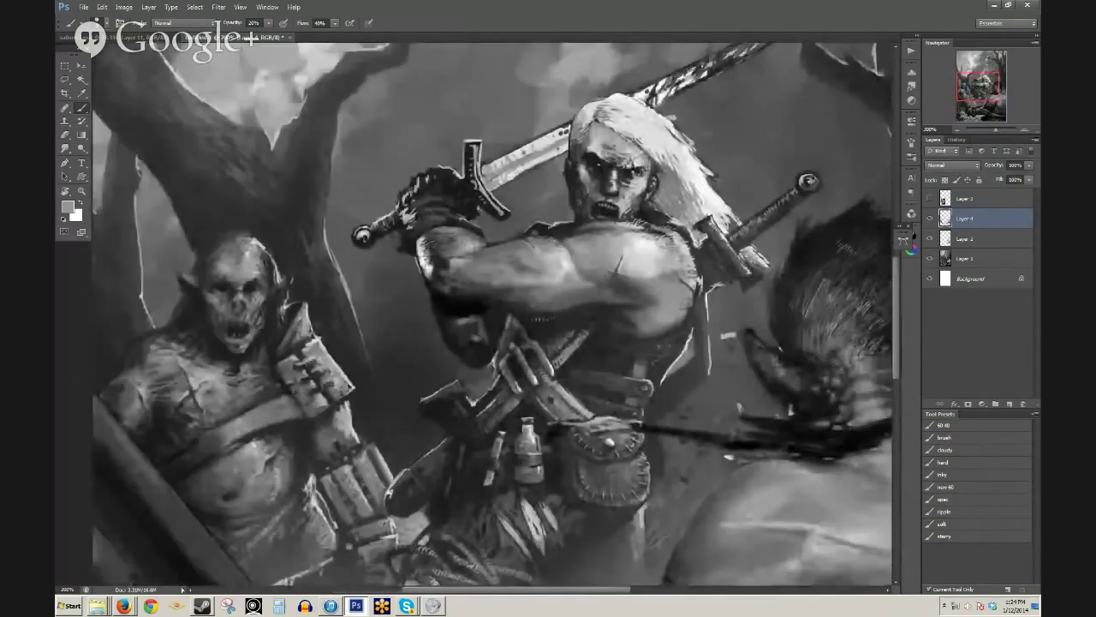
key("d")
key("x")
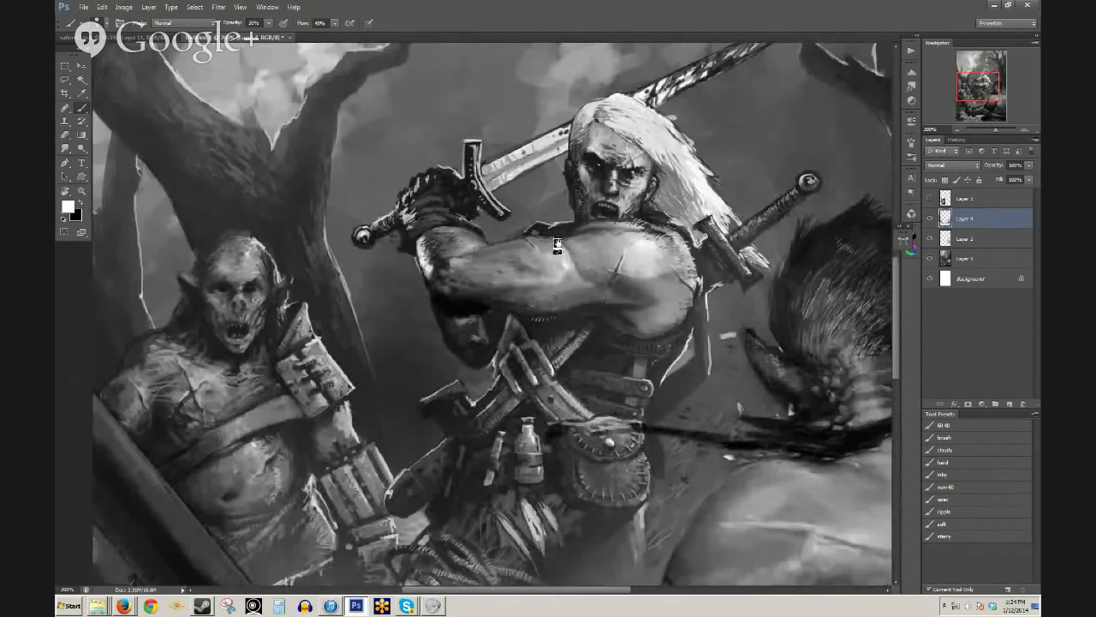
left_click(606, 258, "alt")
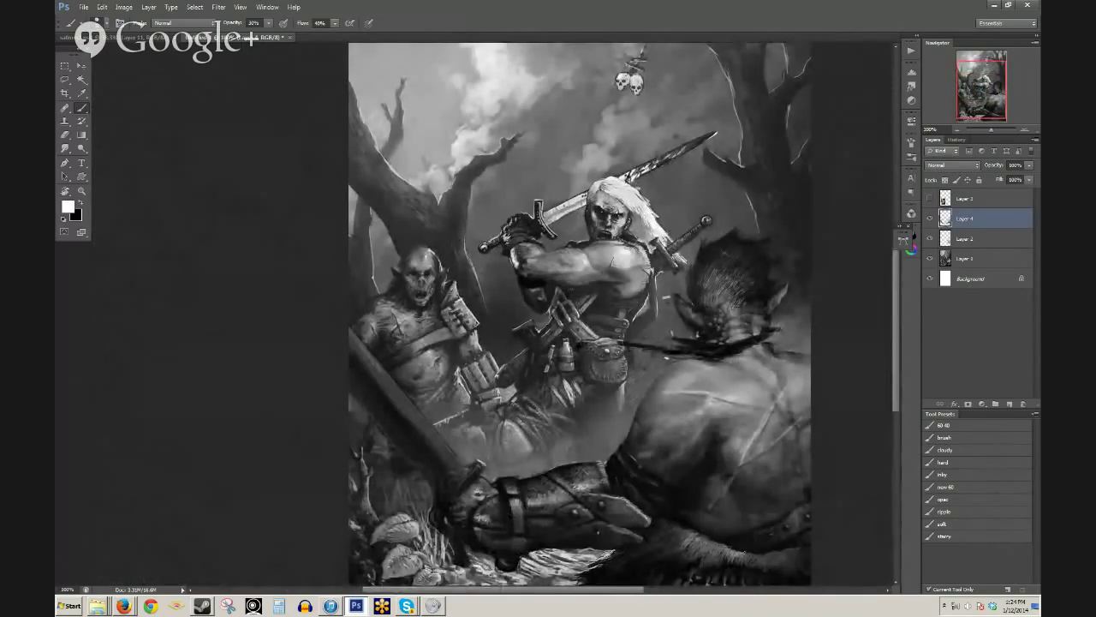
key("alt")
key("x")
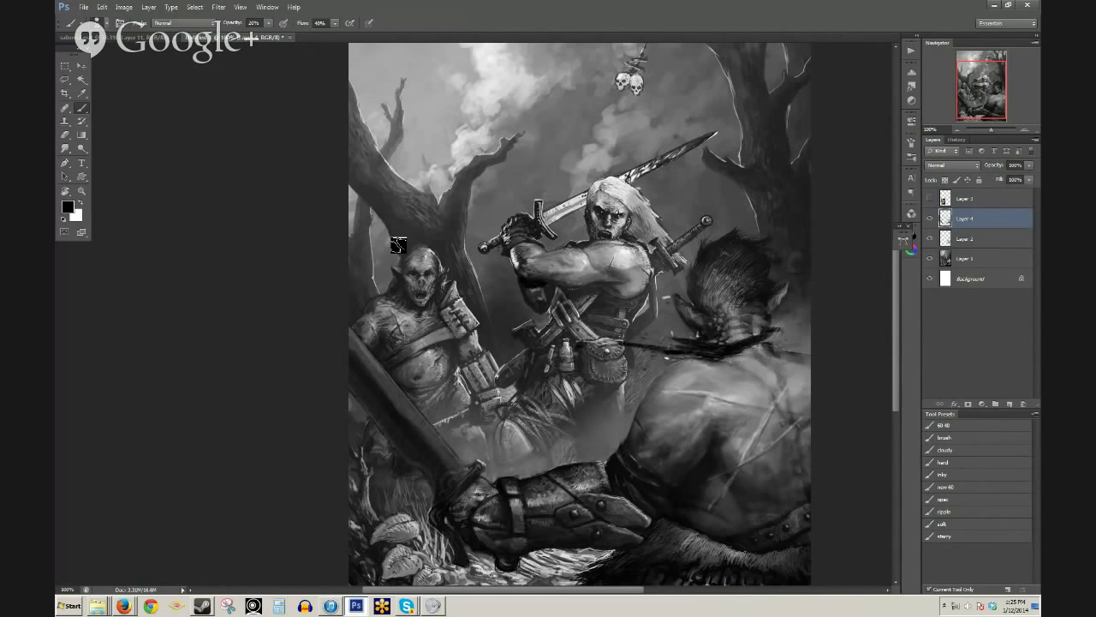
- Make the painting layer directly above the background active and ready a white brush at 60% opacity
key("x")
key("6")
left_click(607, 384, "alt")
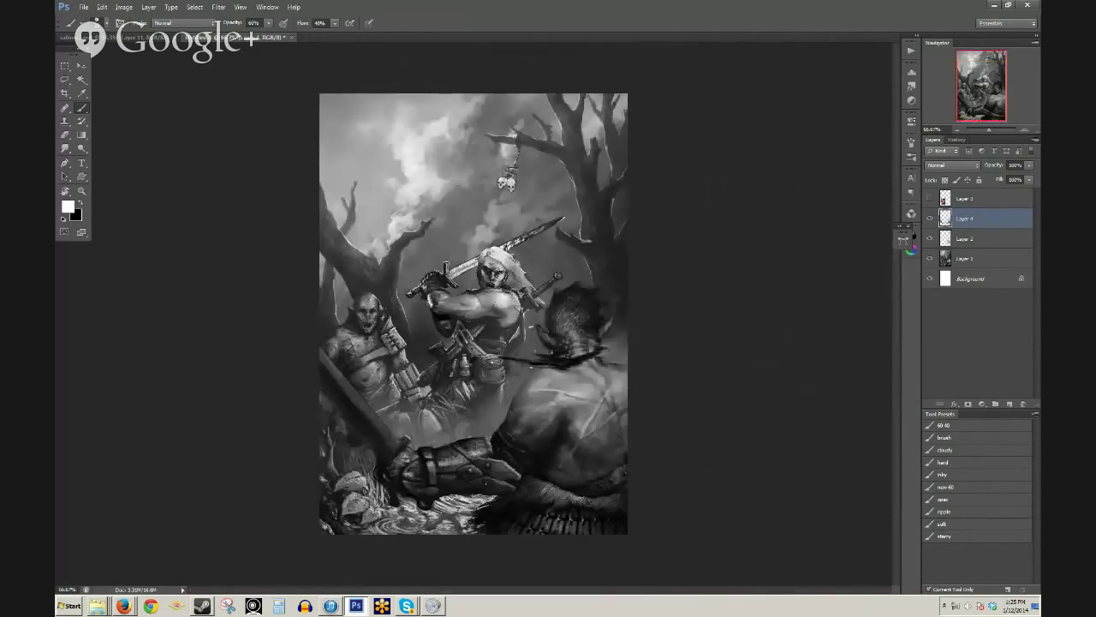
key("e")
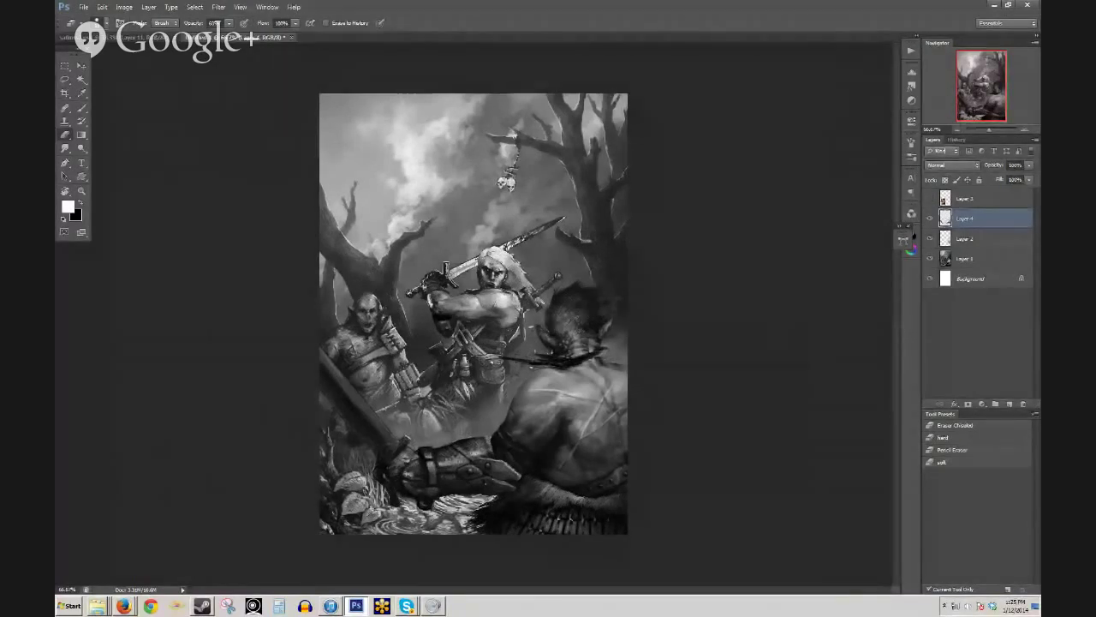
left_click(966, 260)
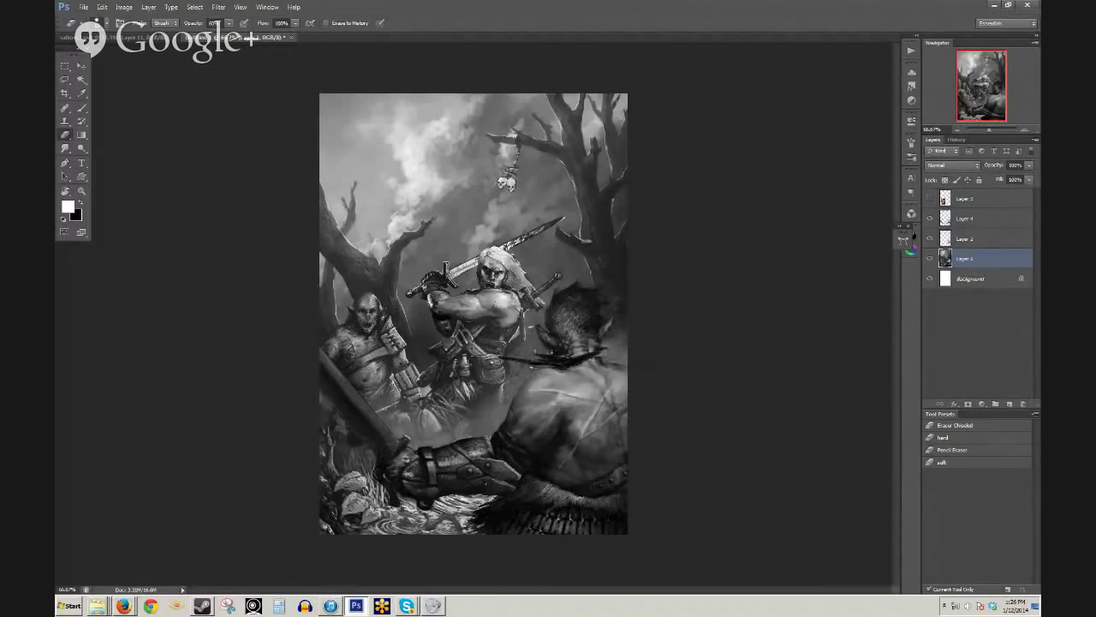
key("b")
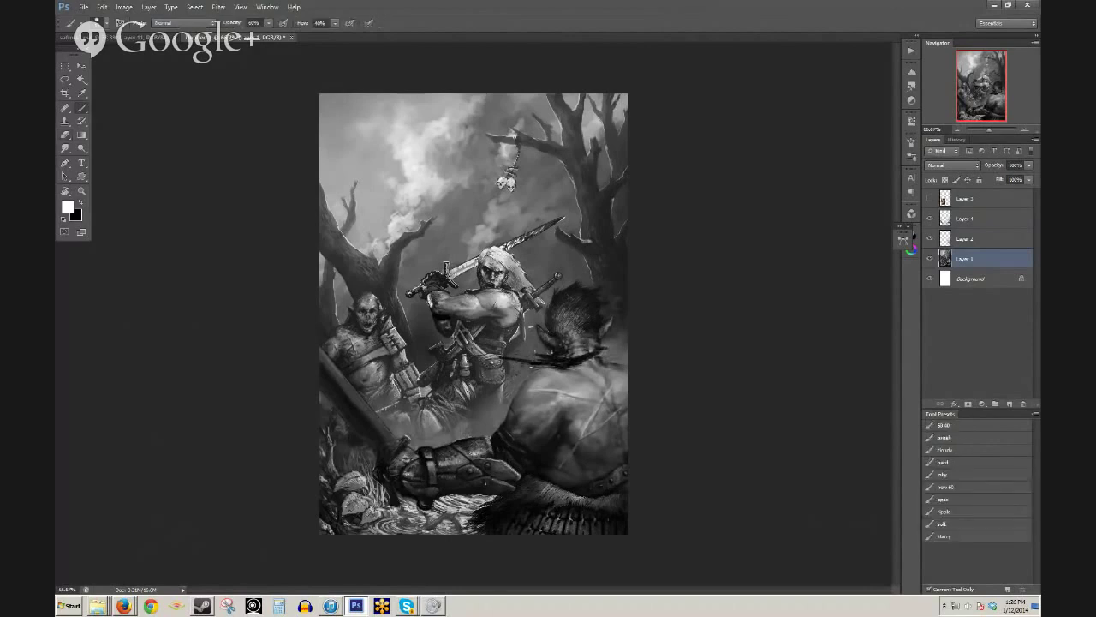
- Compare the painting with the overlay layers hidden and shown, make Layer 4 active, and ready black paint at 50% opacity
key("x")
key("5")
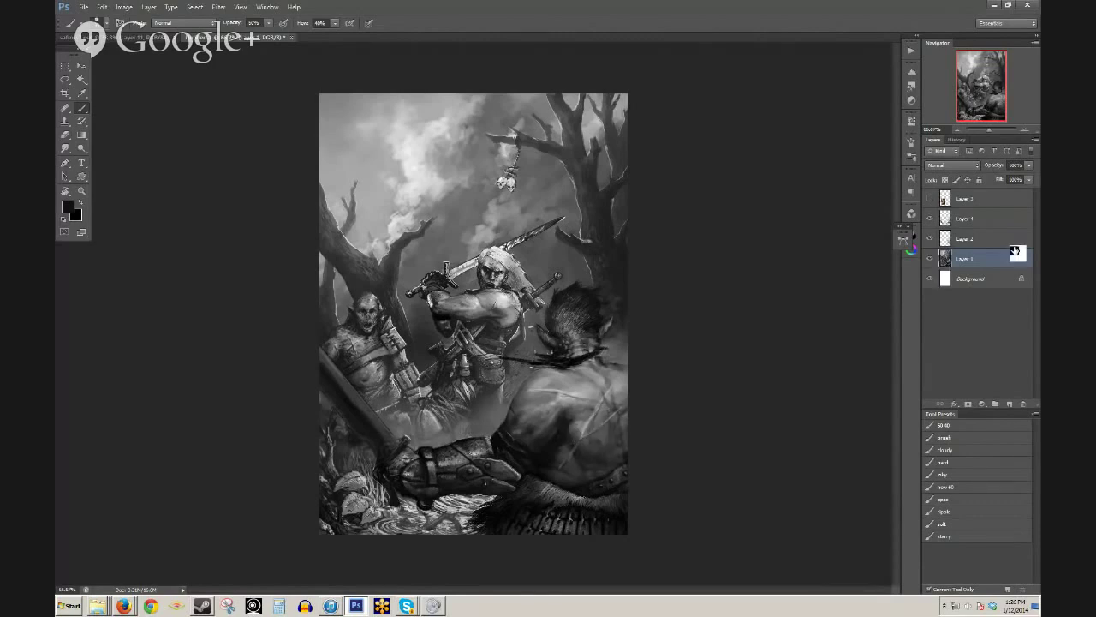
left_click(930, 240)
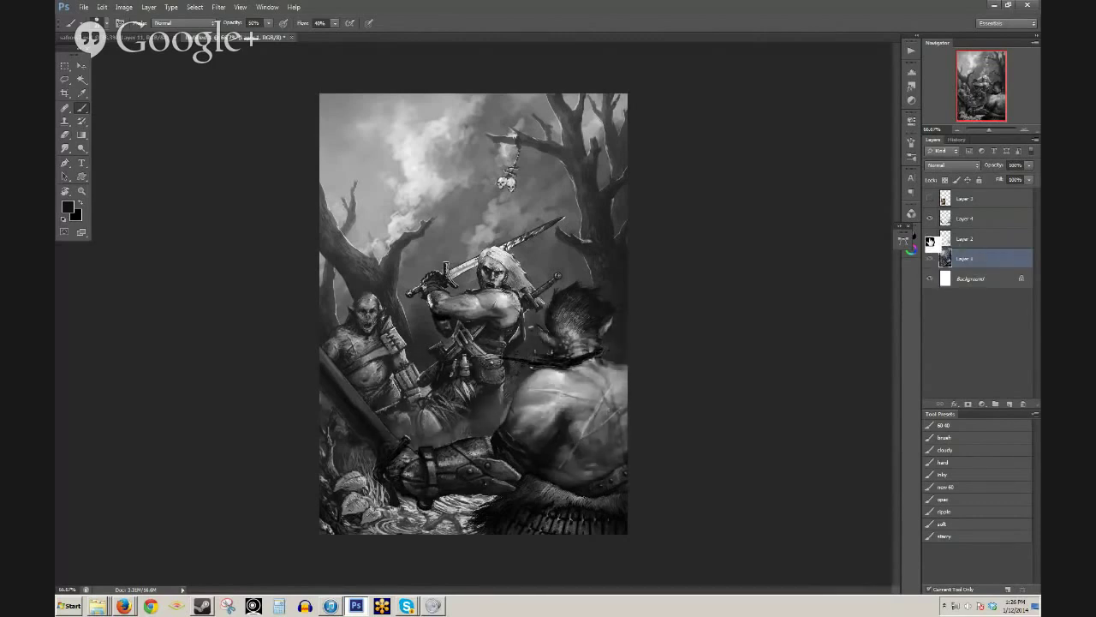
left_click(930, 240)
left_click(931, 221)
left_click(931, 221)
left_click(973, 223)
left_click(931, 221)
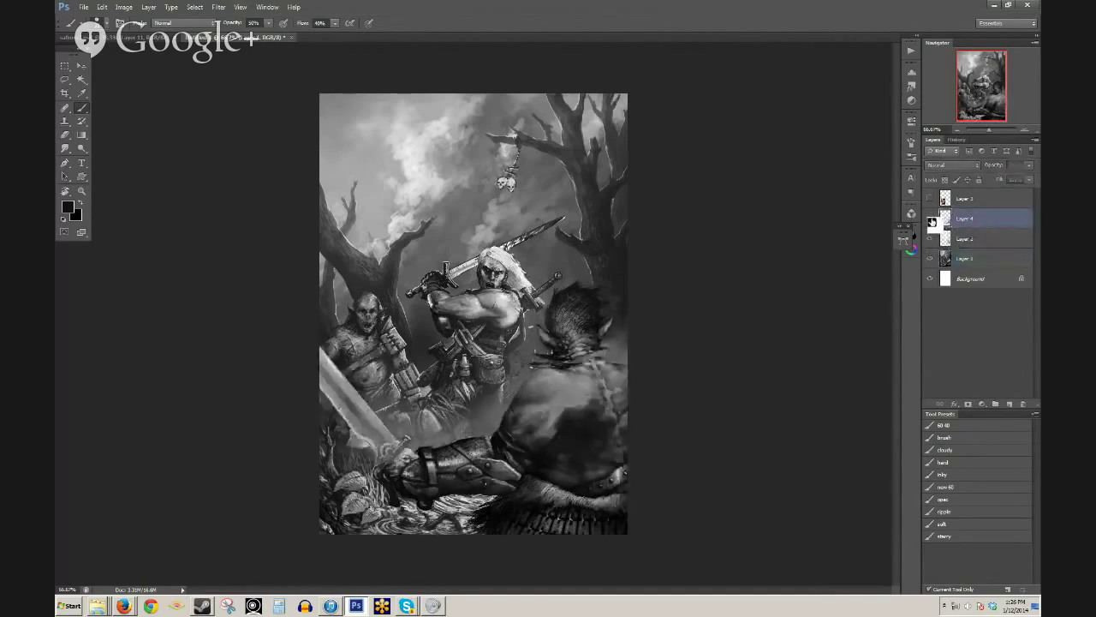
left_click(931, 221)
- Retouch the light and shadow on the warrior's sword arm and face with black and white at 20% opacity
key("2")
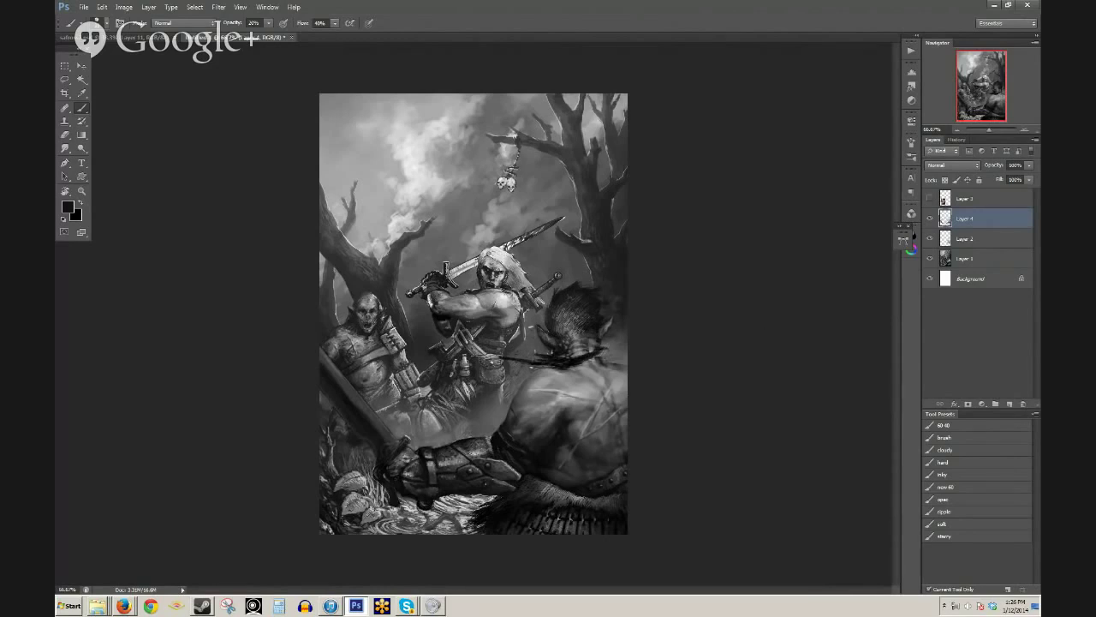
left_click(502, 320, "ctrl")
left_click(513, 319, "ctrl")
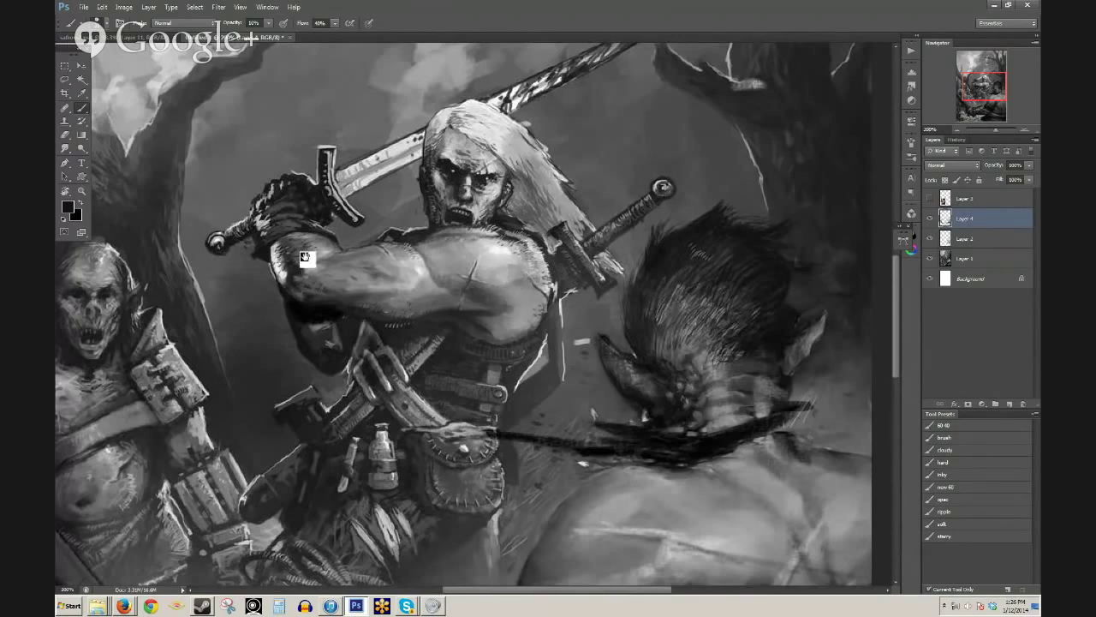
left_click_drag(305, 257, 423, 303)
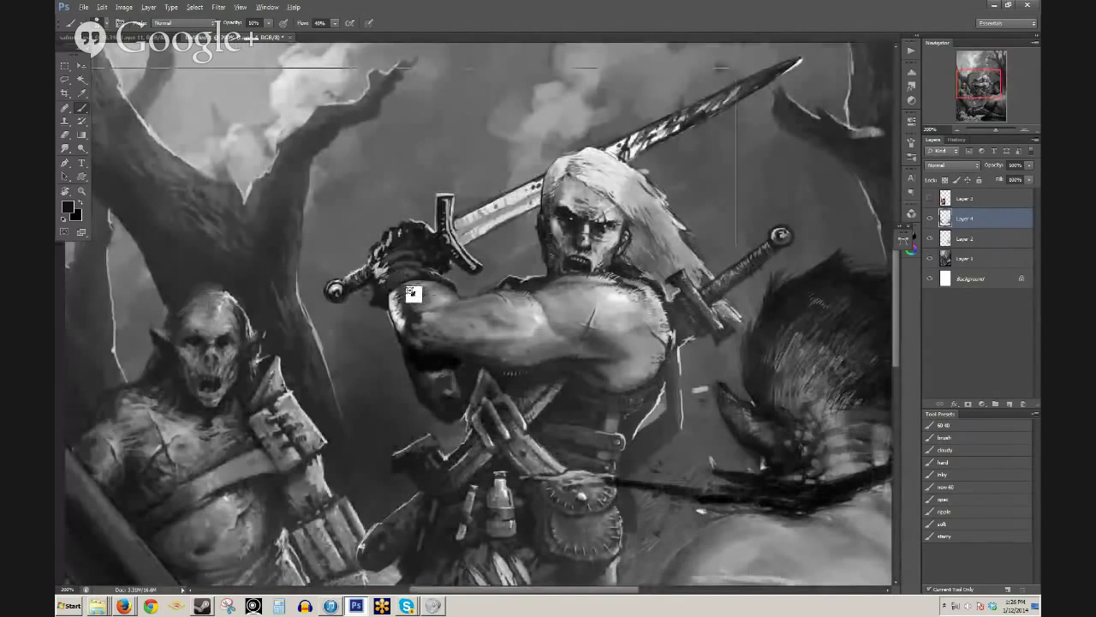
scroll(412, 294, "down", 2)
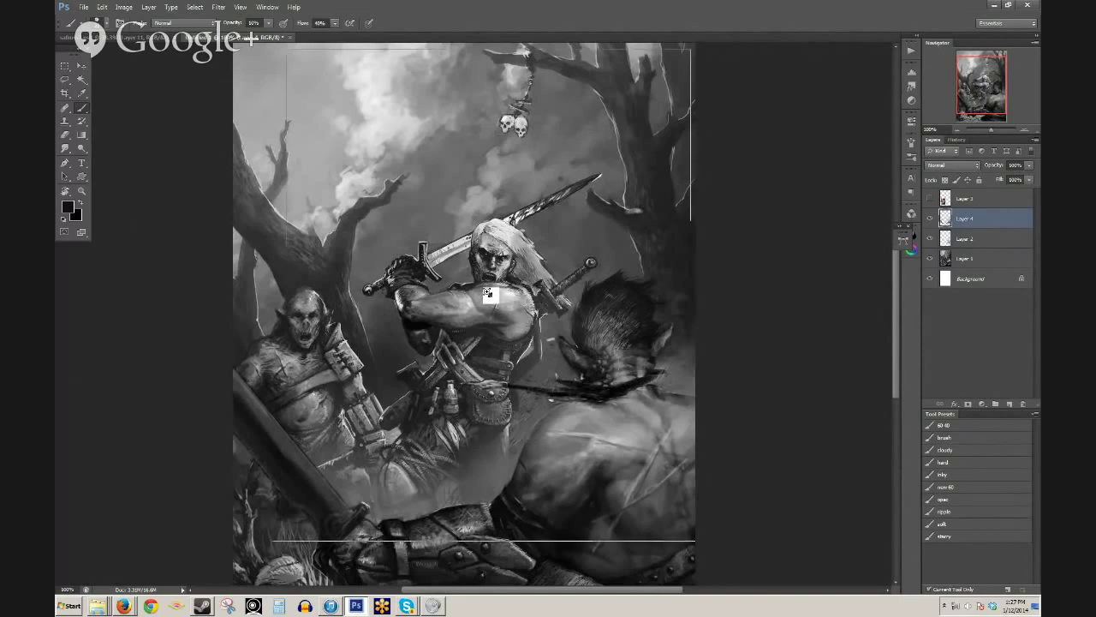
left_click(488, 288, "ctrl")
left_click(429, 197, "alt")
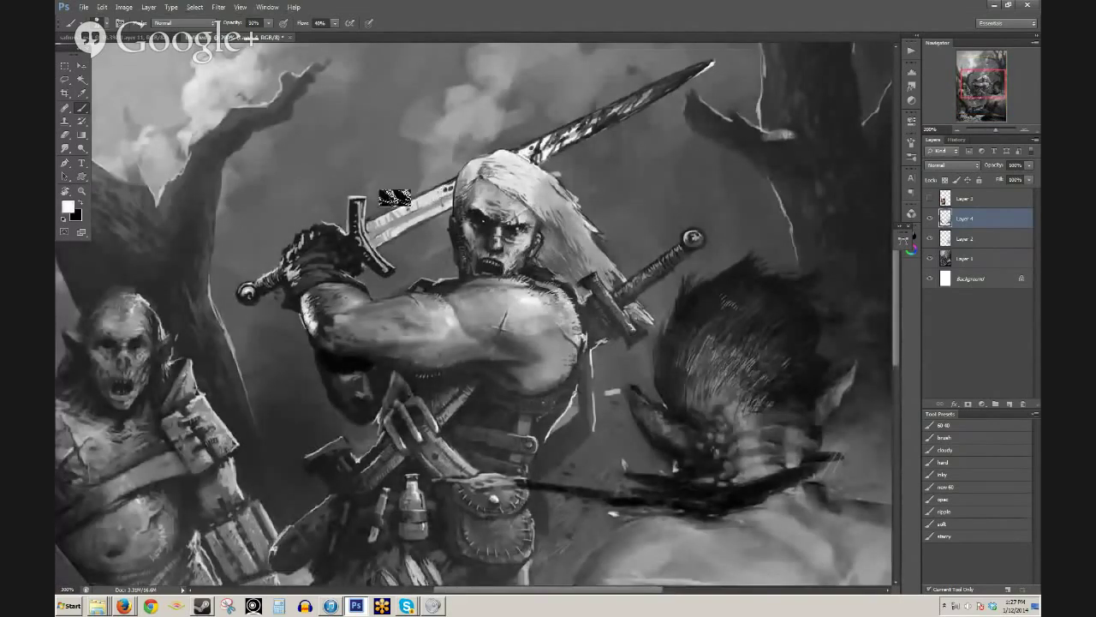
key("2")
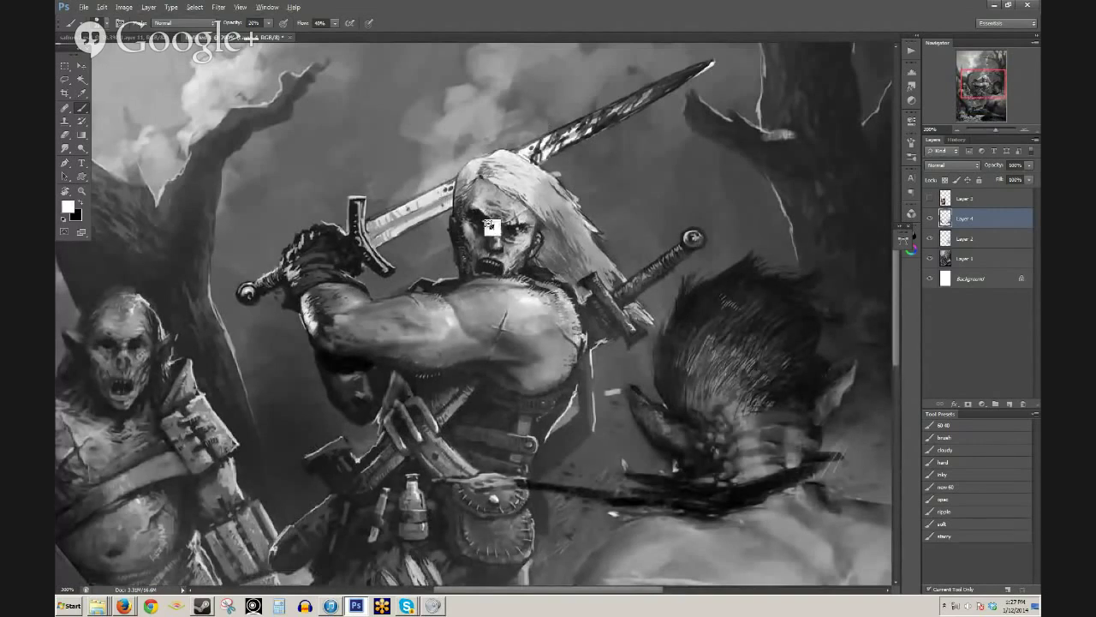
left_click(496, 216, "alt")
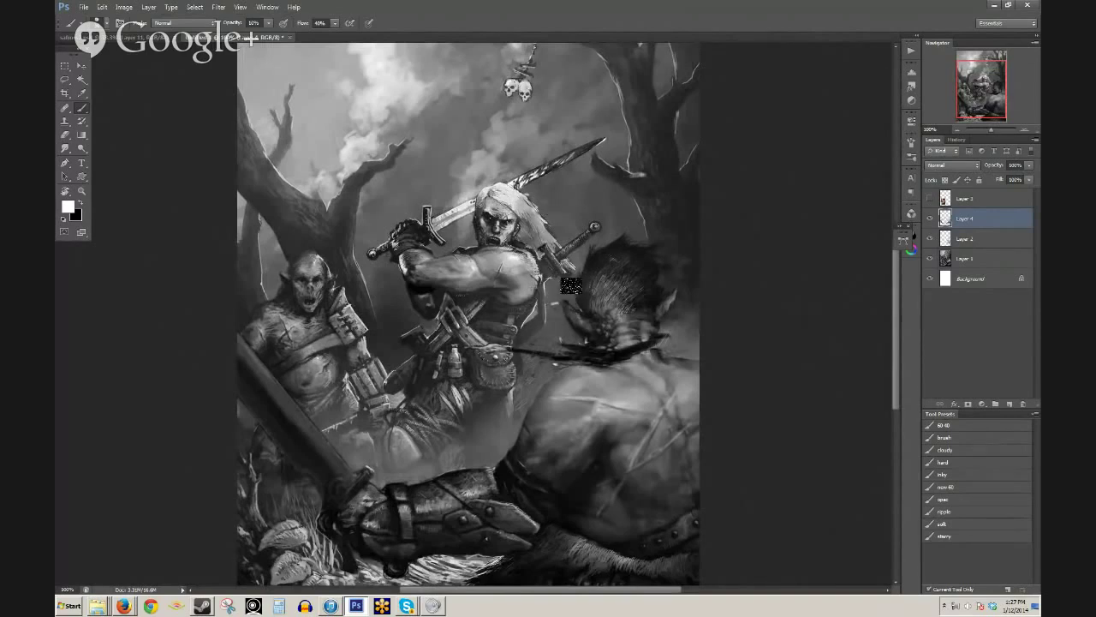
- Enlarge the brush and retouch the highlight on the pommel of the sword behind the warrior's shoulder
key("bracketright")
key("bracketright")
key("bracketright")
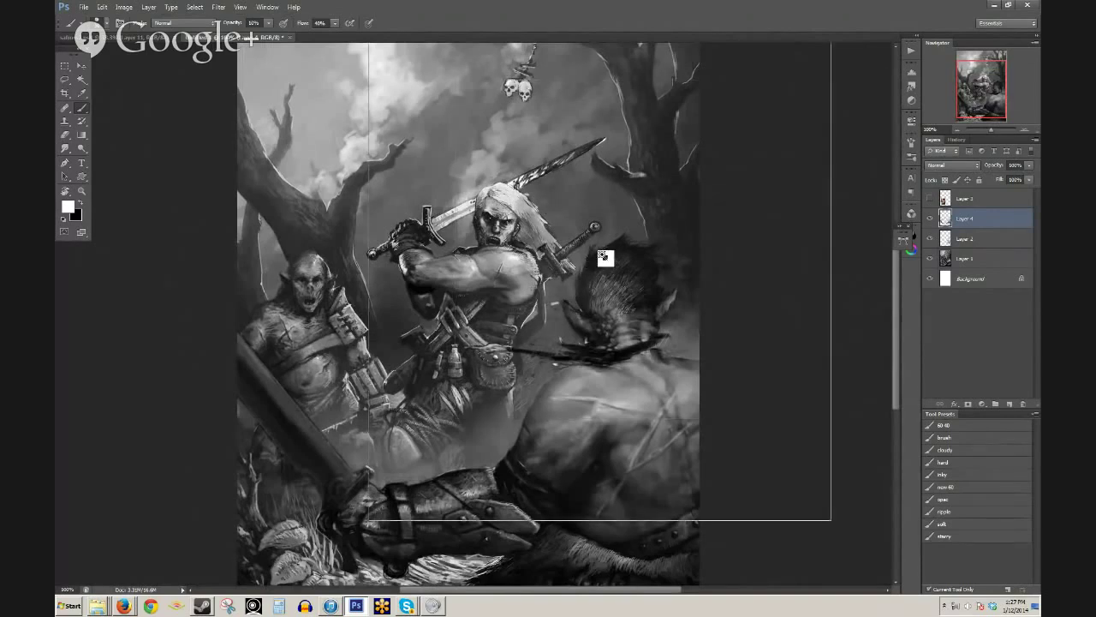
scroll(604, 257, "up", 1)
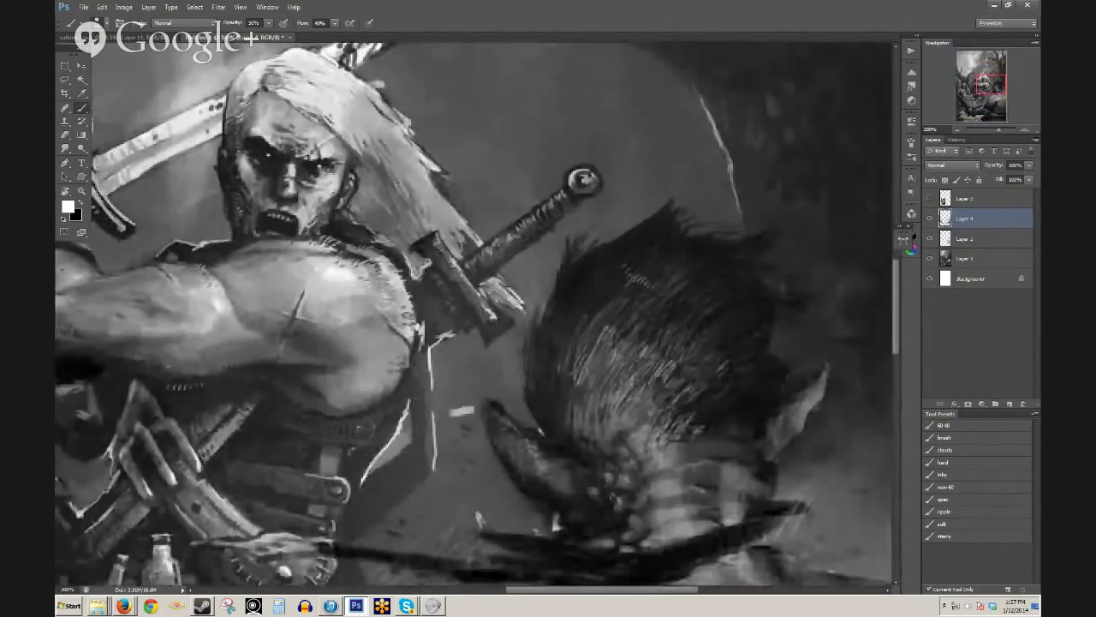
mouse_move(572, 176)
left_mouse_down()
mouse_move(589, 165)
mouse_move(578, 176)
mouse_move(597, 178)
left_mouse_up()
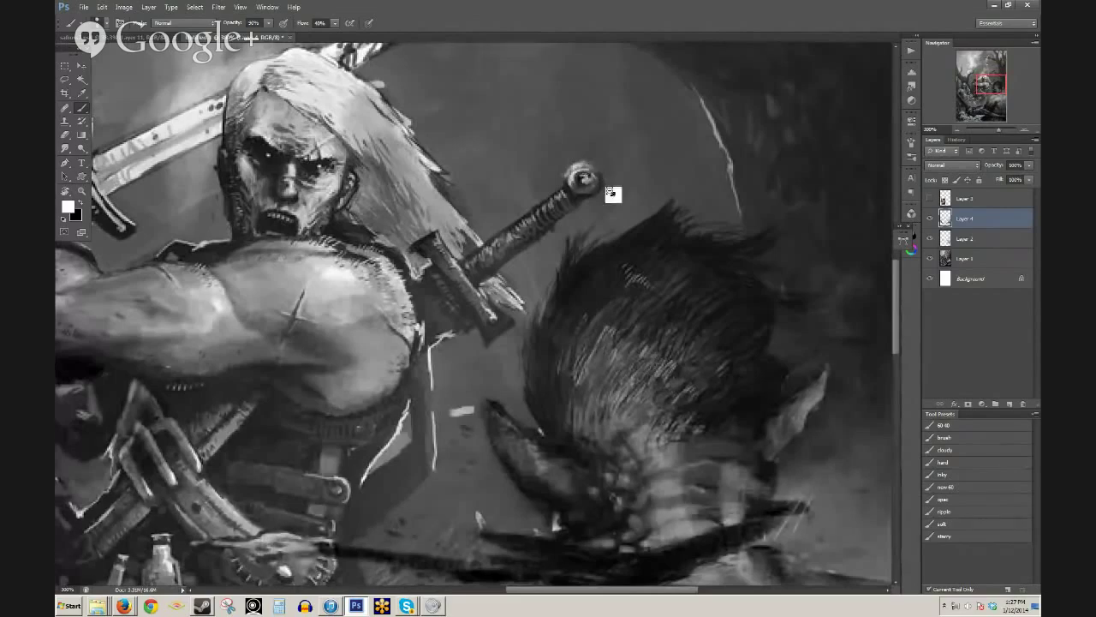
scroll(636, 197, "down", 1)
scroll(677, 219, "down", 2)
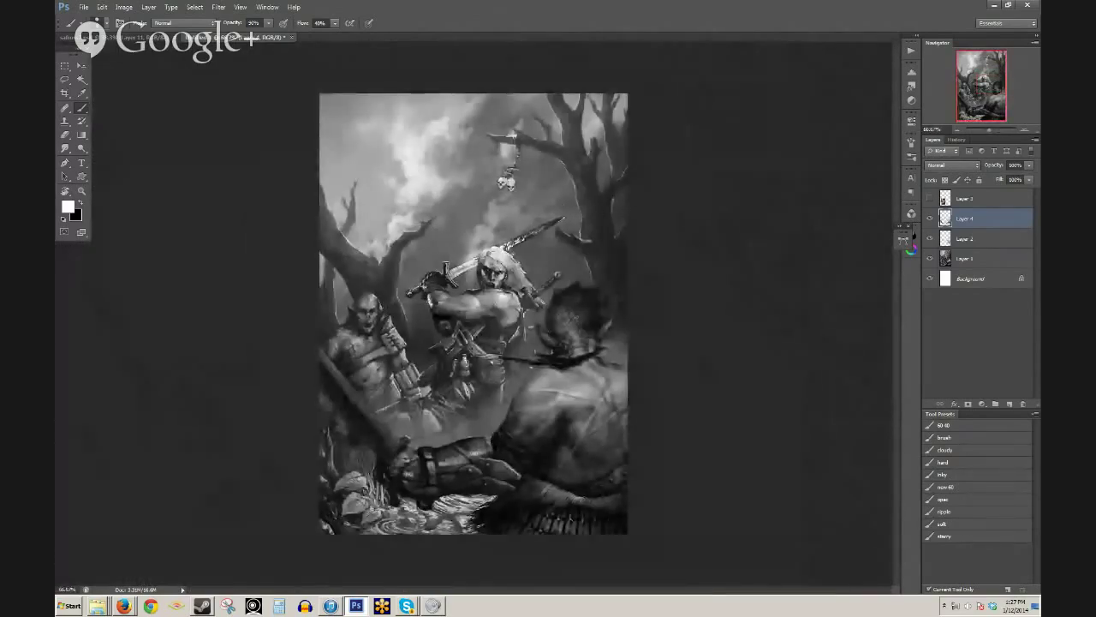
scroll(528, 341, "up", 2)
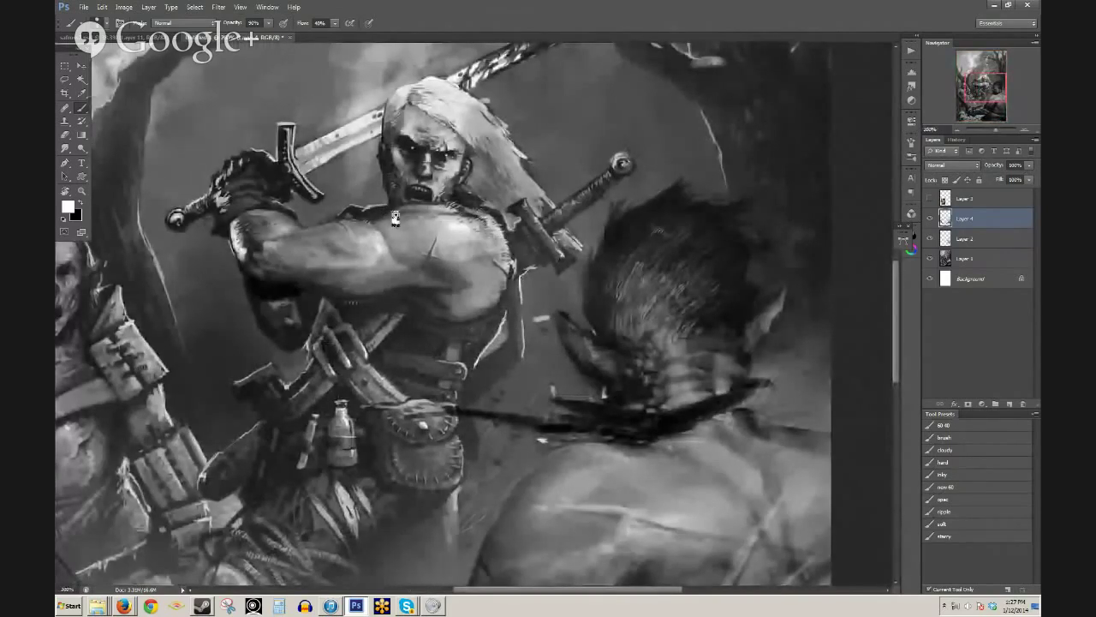
- Blend the skin tones along the warrior's raised arm with sampled greys at 30% opacity
key("9")
left_click(388, 267, "alt")
key("3")
left_click(397, 248, "alt")
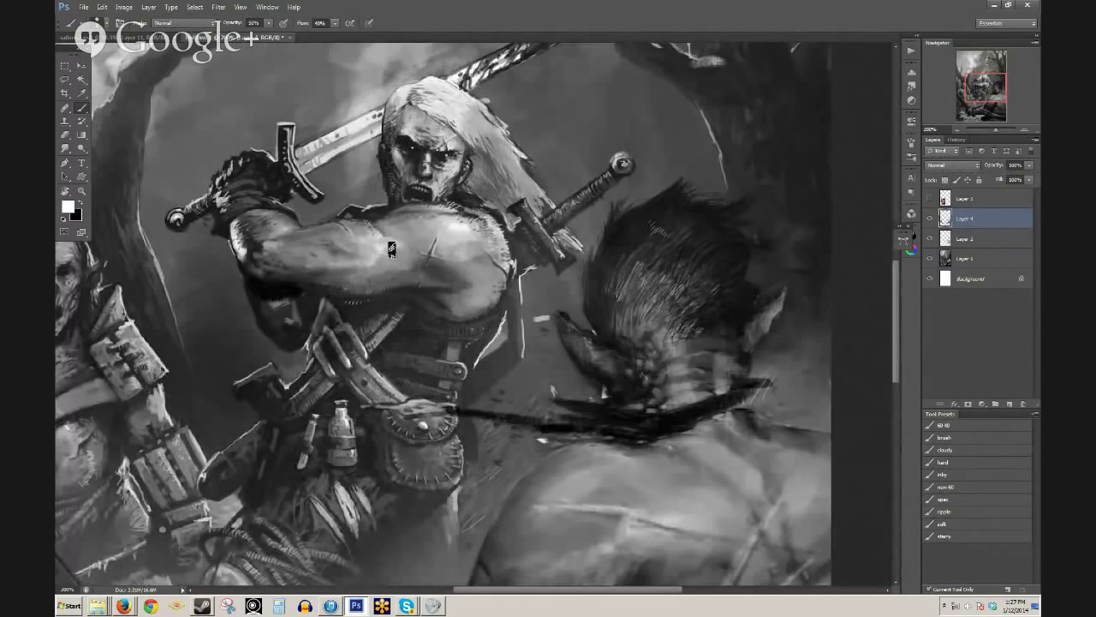
left_click(353, 254, "alt")
left_click(436, 271, "alt")
left_click(389, 276, "alt")
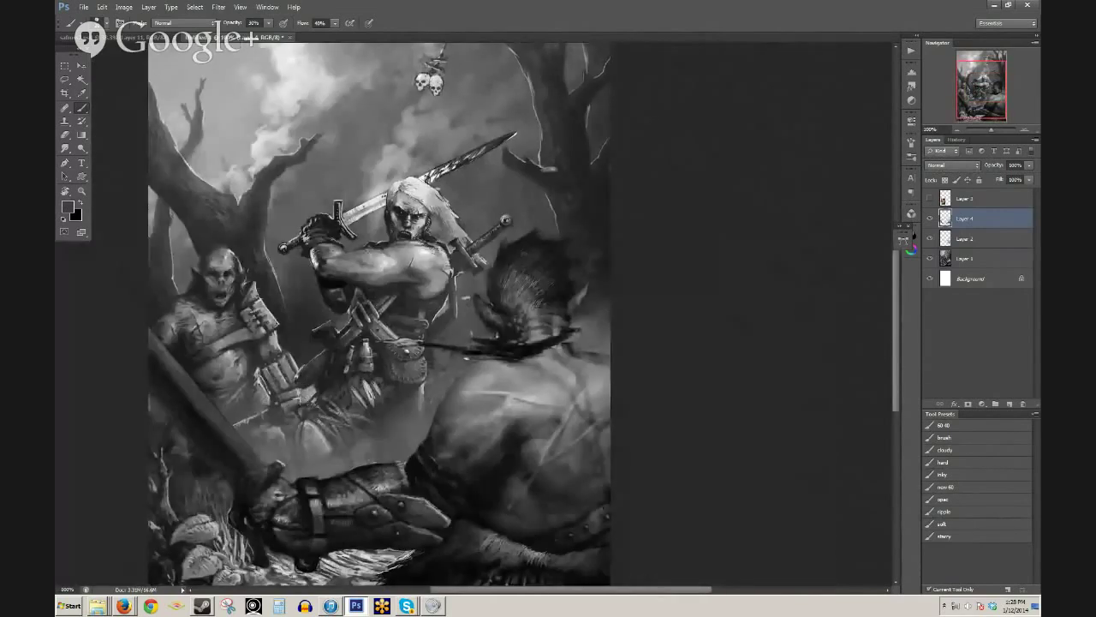
- Switch to Firefox, bring the artist's portfolio page into view over the canvas, and make the browser window taller
left_click(132, 605)
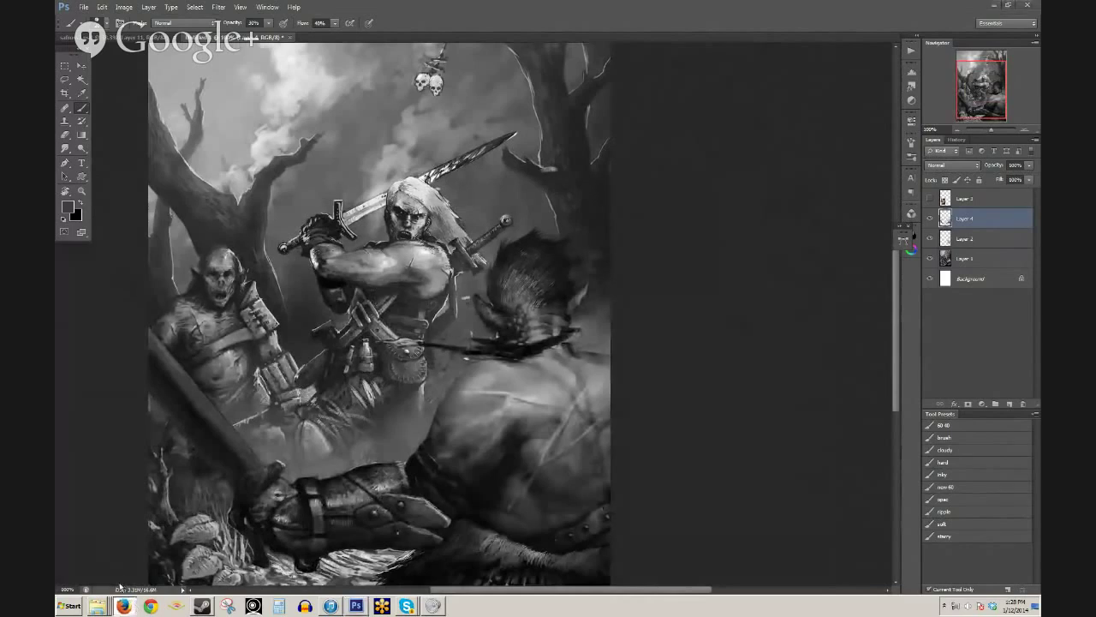
left_click(119, 586)
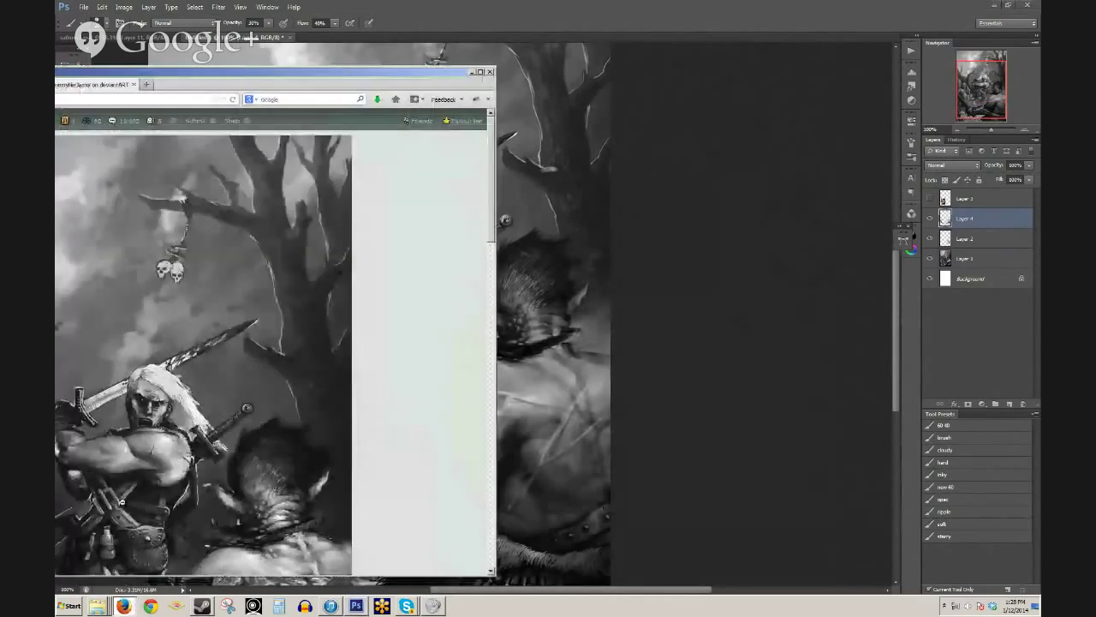
double_click(216, 71)
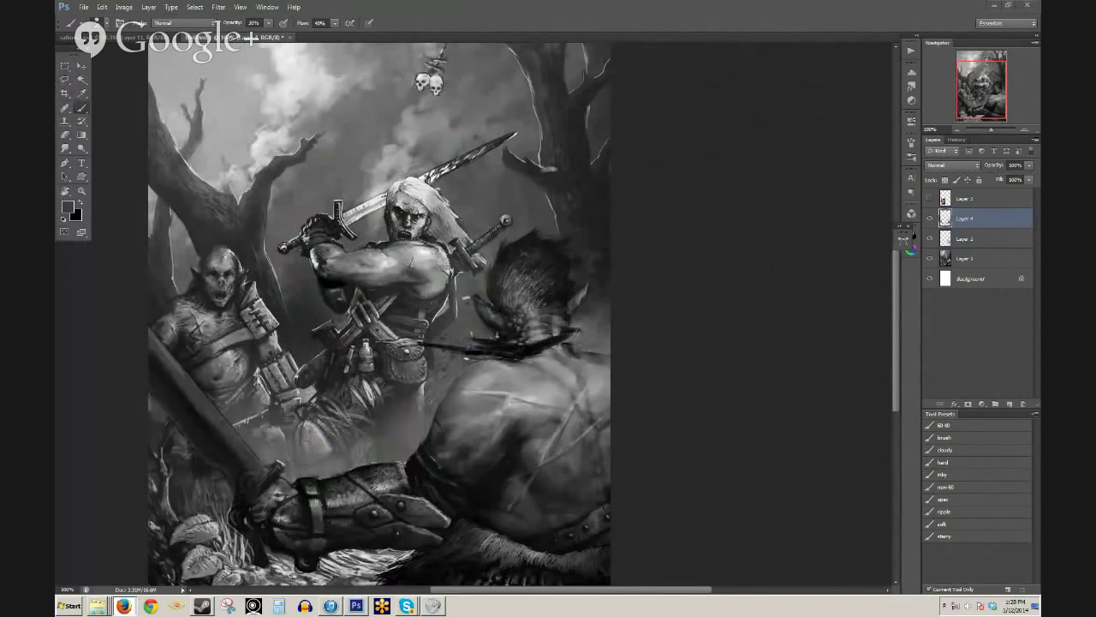
left_click_drag(55, 81, 578, 19)
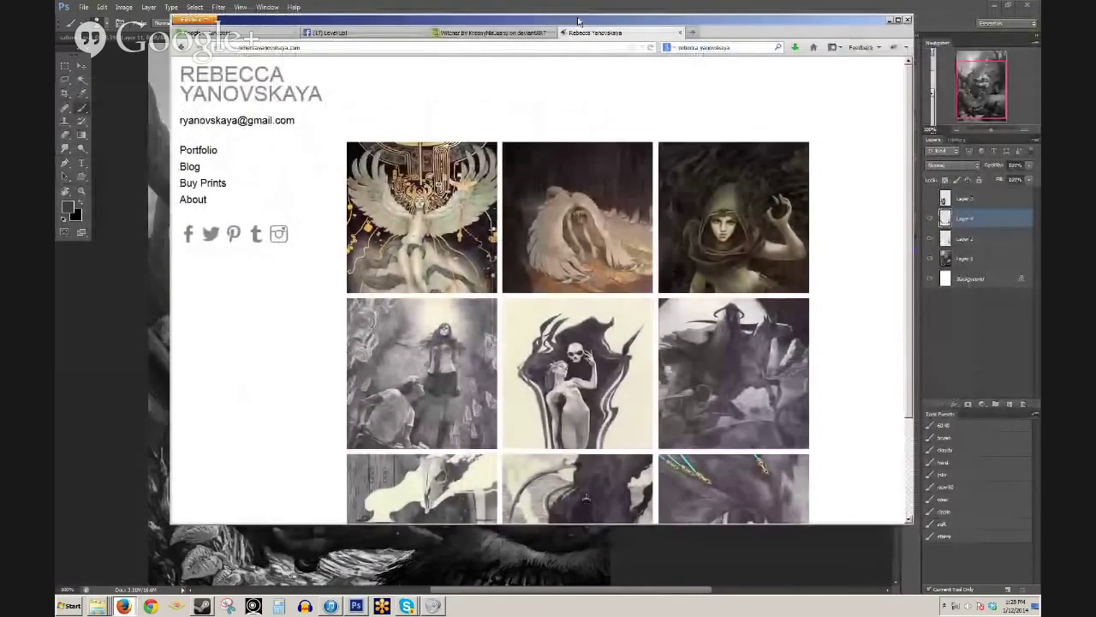
left_click_drag(821, 525, 823, 588)
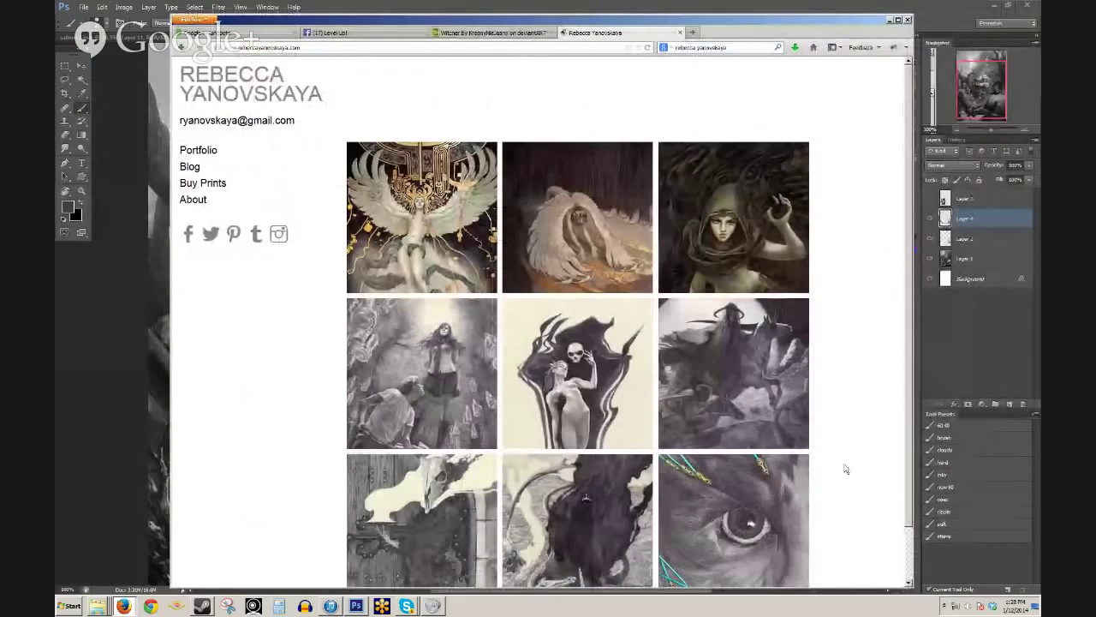
- Examine the first four portfolio artworks at full size, including a second look at the drawing of the digging man
left_click(458, 257)
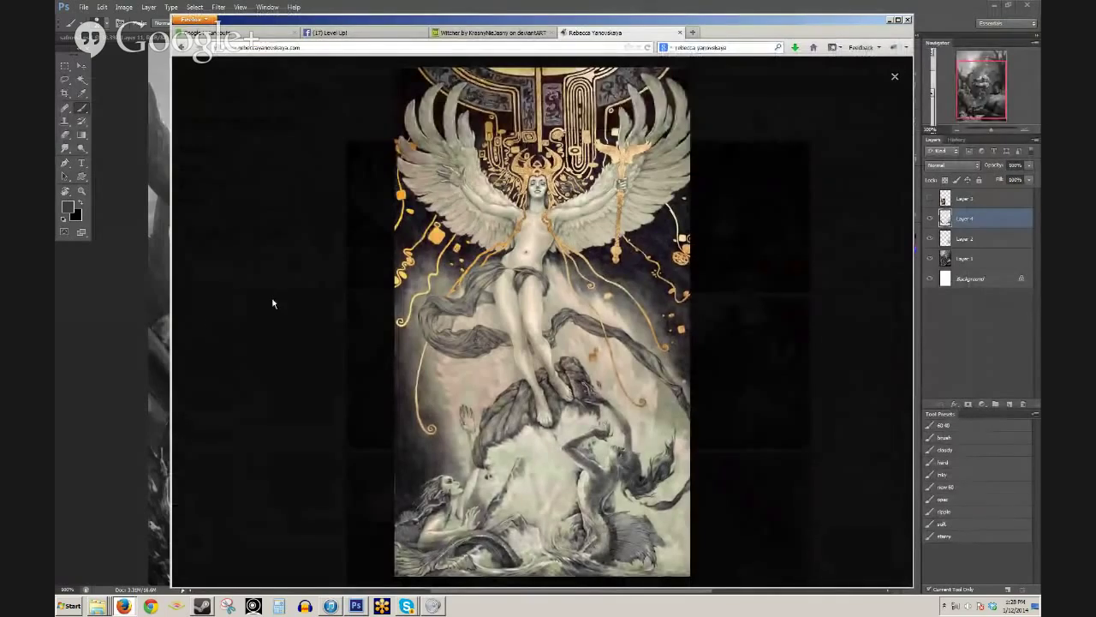
left_click(889, 324)
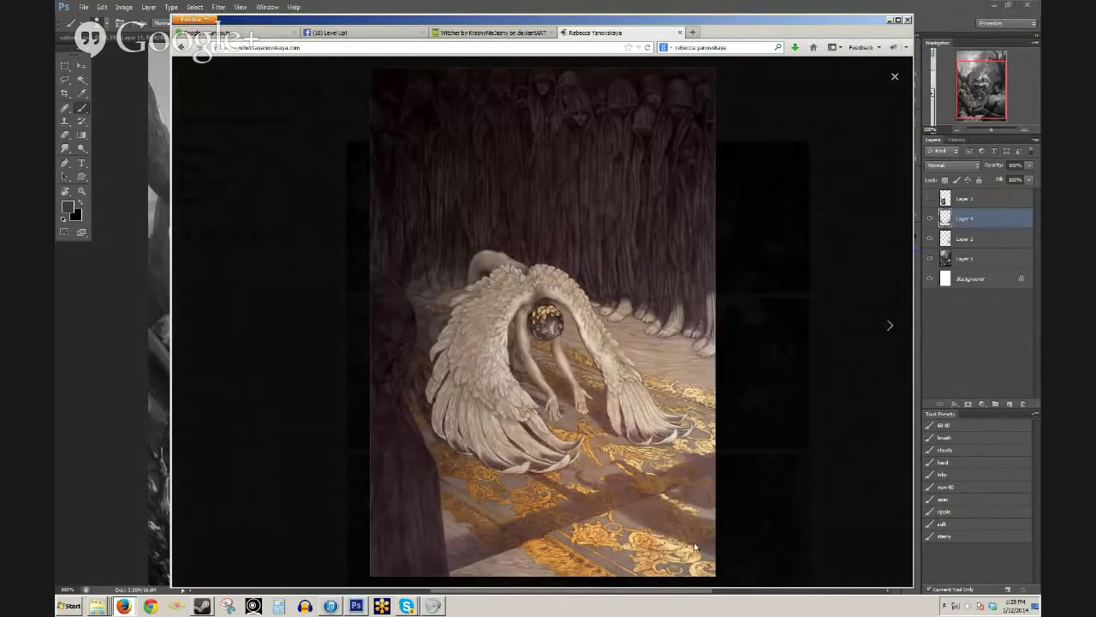
left_click(890, 326)
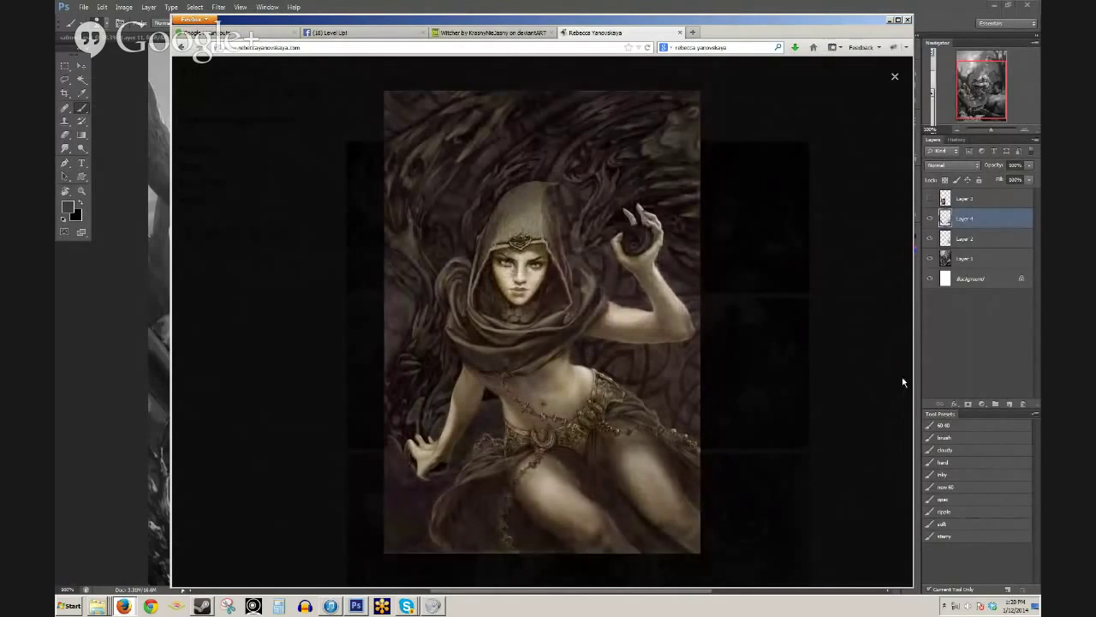
left_click(890, 327)
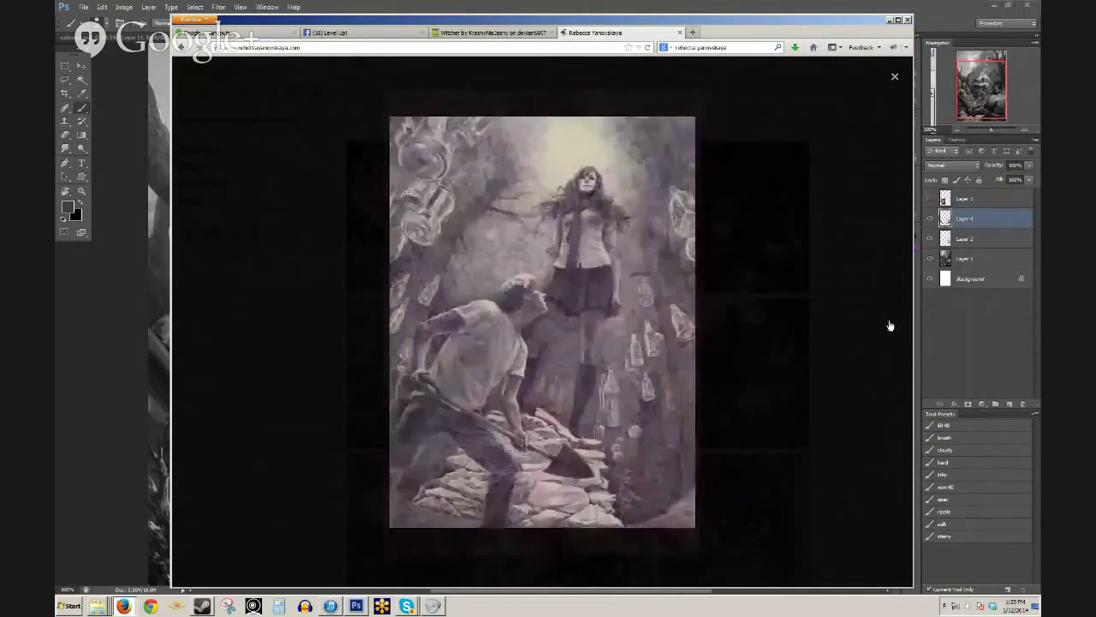
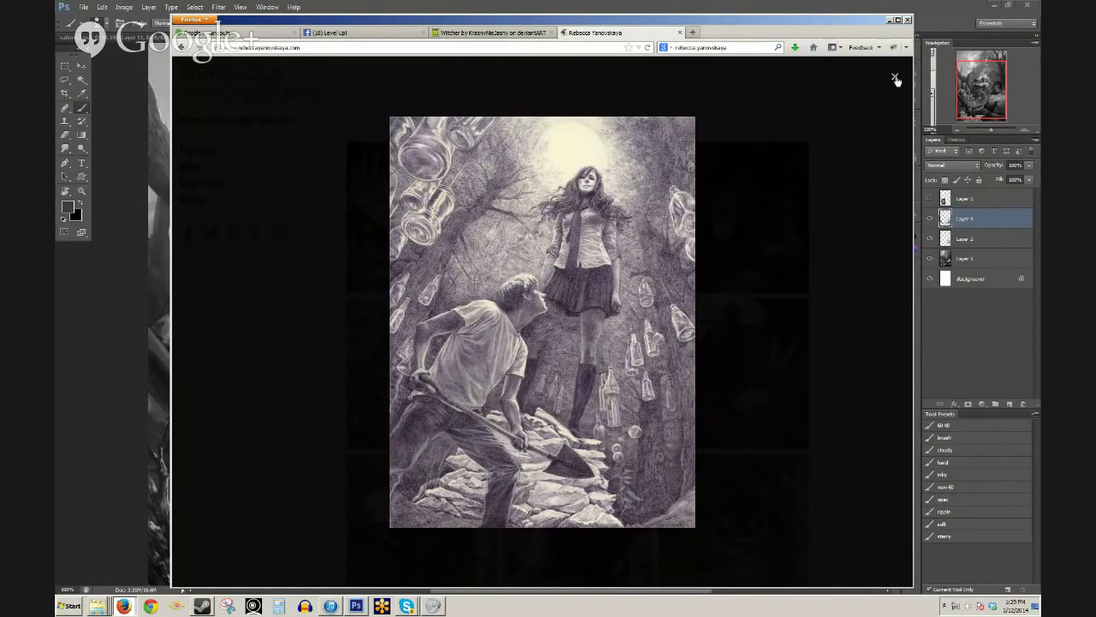
left_click(895, 78)
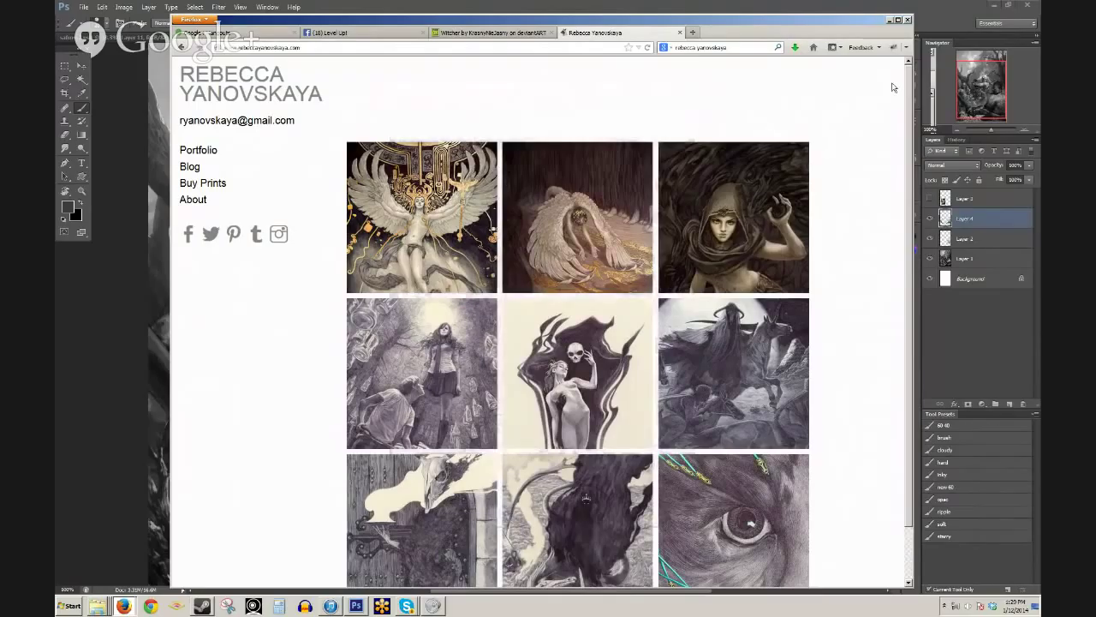
scroll(869, 145, "down", 1)
left_click(423, 318)
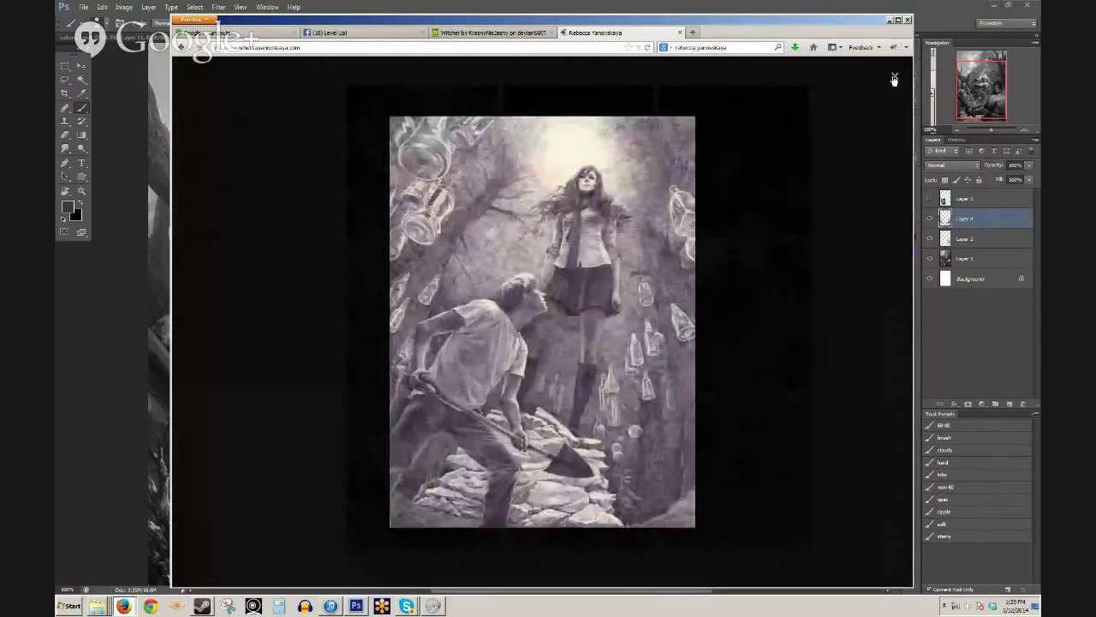
left_click(894, 80)
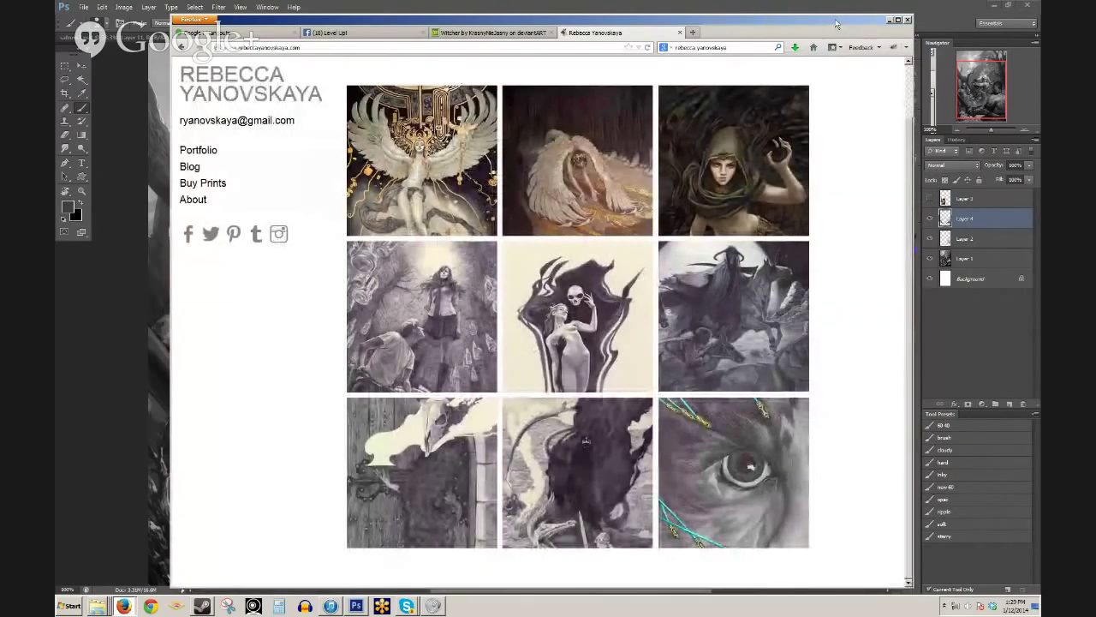
- Move the browser window off the canvas and return to the painting in Photoshop
left_click_drag(837, 24, 817, 33)
left_click_drag(817, 34, 814, 14)
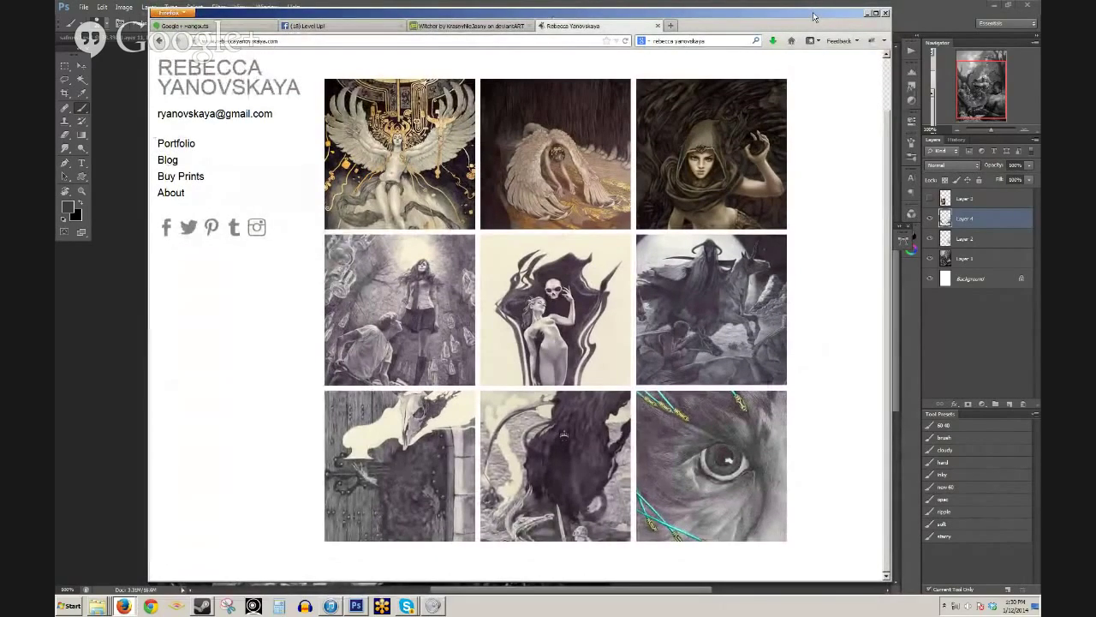
left_click_drag(813, 16, 54, 98)
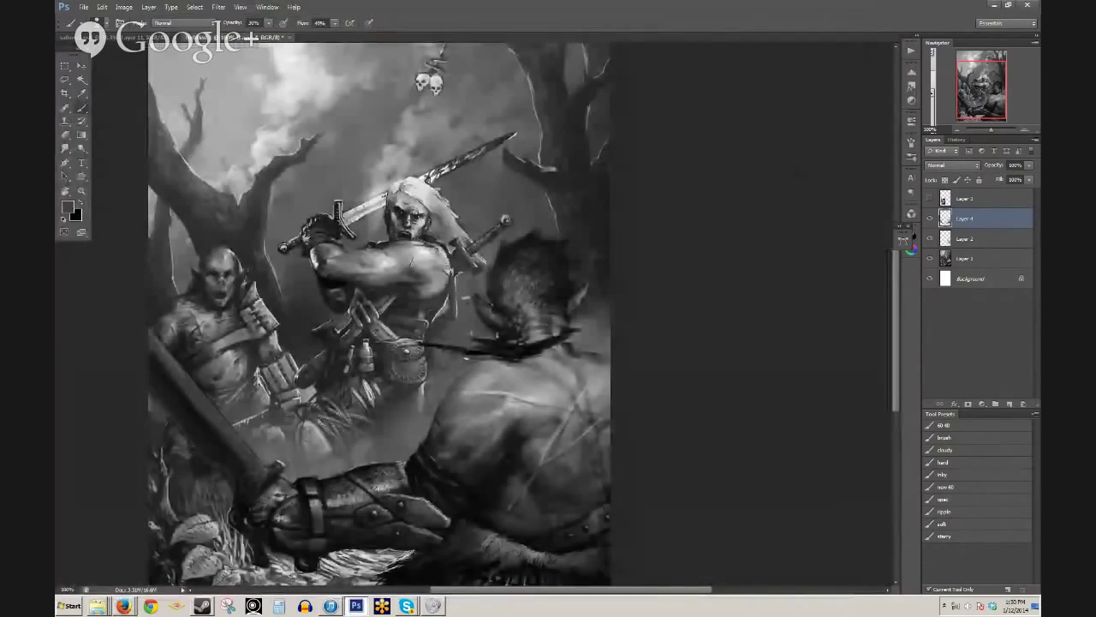
- Deepen the shadow on the warrior's torso beneath his raised arm with black at 50% opacity, undoing a stray stroke
scroll(394, 306, "up", 1)
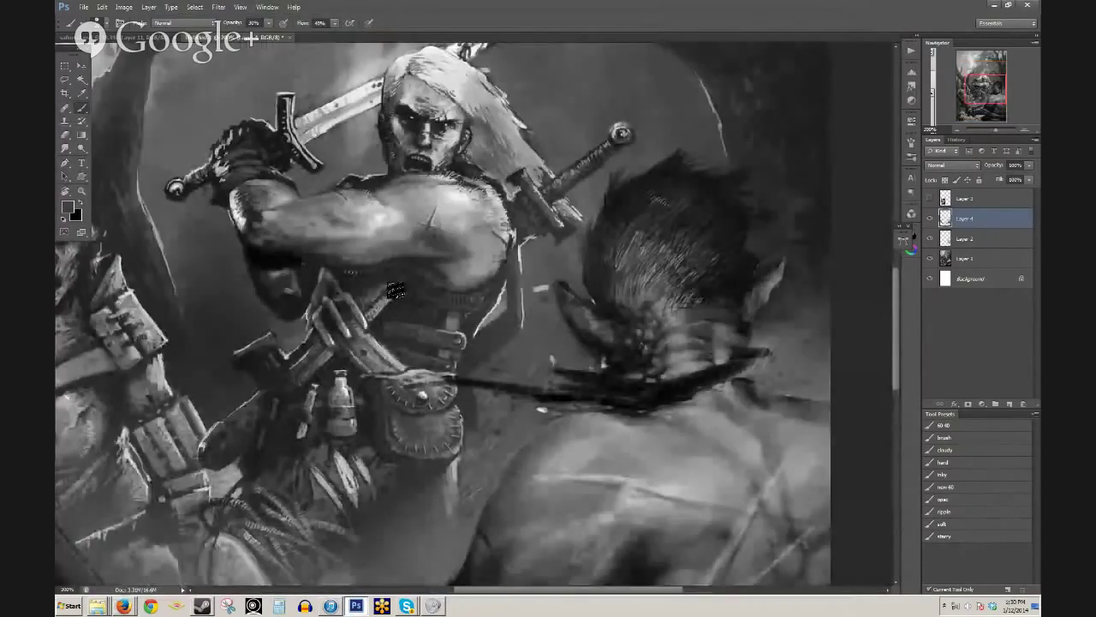
key("d")
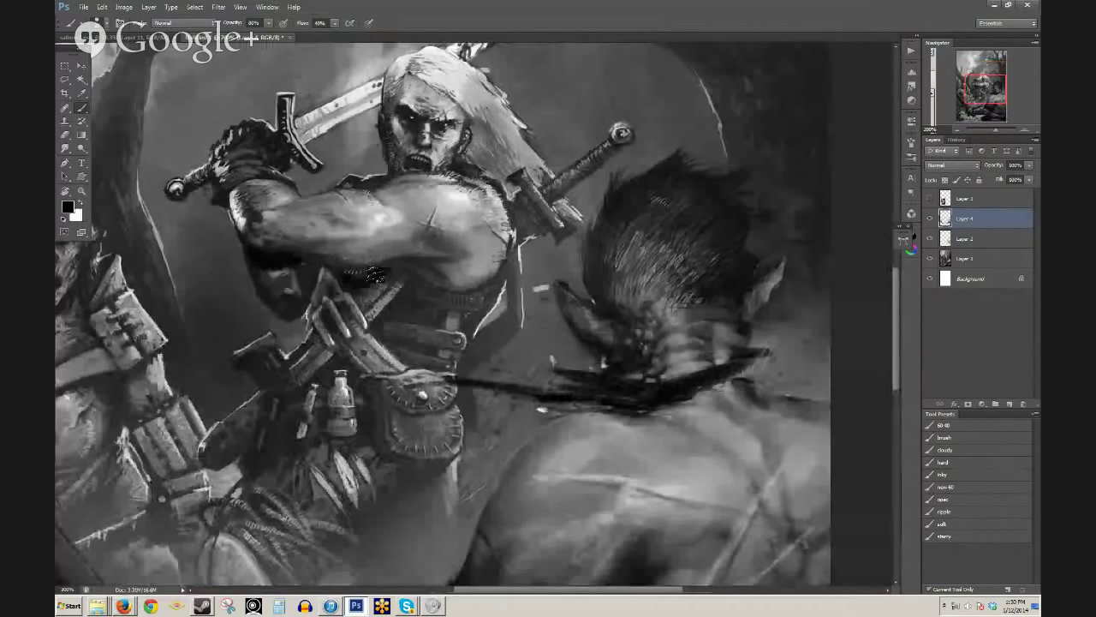
mouse_move(386, 310)
left_mouse_down()
mouse_move(416, 287)
mouse_move(400, 293)
mouse_move(396, 273)
mouse_move(425, 309)
mouse_move(445, 314)
mouse_move(368, 312)
mouse_move(387, 345)
mouse_move(425, 348)
left_mouse_up()
key("ctrl+z")
key("5")
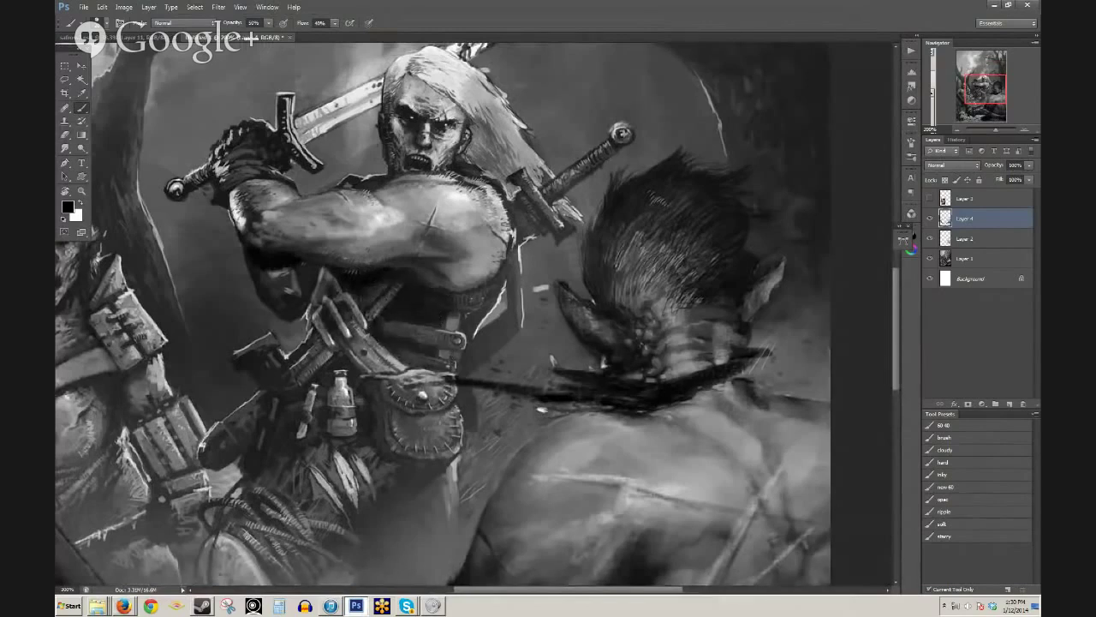
- Blend the shadow on the warrior's torso beneath his raised arm with sampled tones at 30% opacity and restore the default colours
key("ctrl+minus")
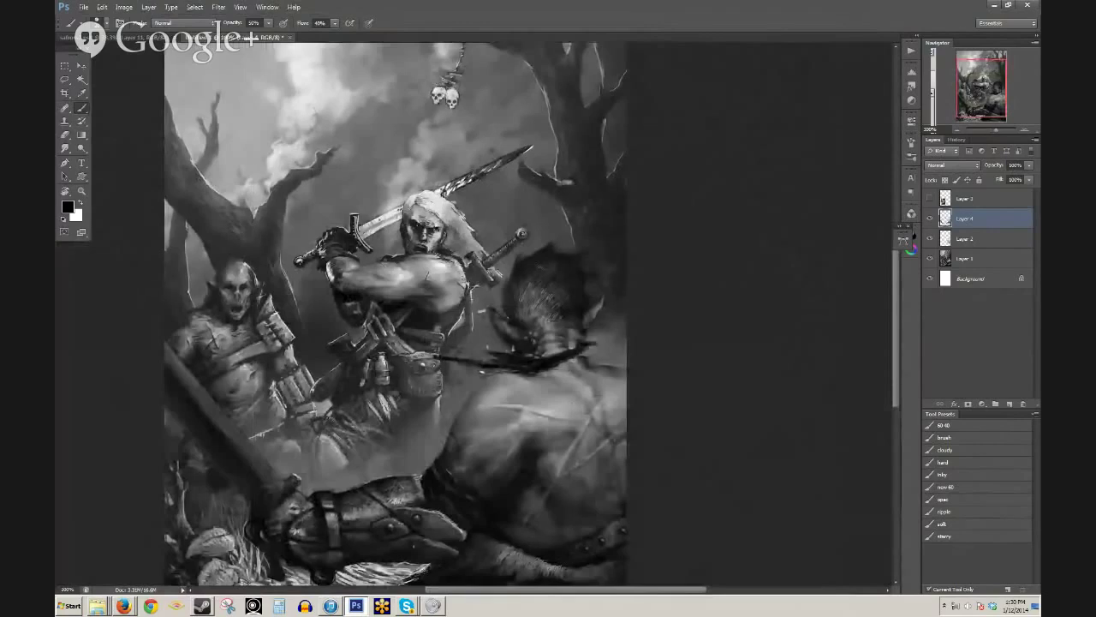
key("ctrl+plus")
key("3")
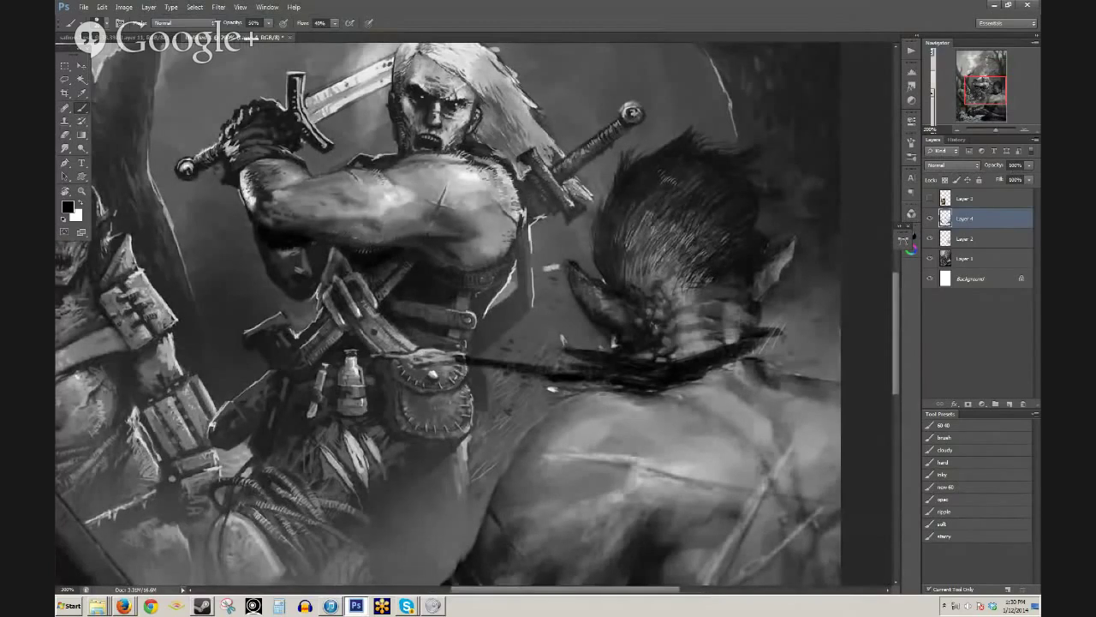
left_click(350, 211, "alt")
left_click(437, 285, "alt")
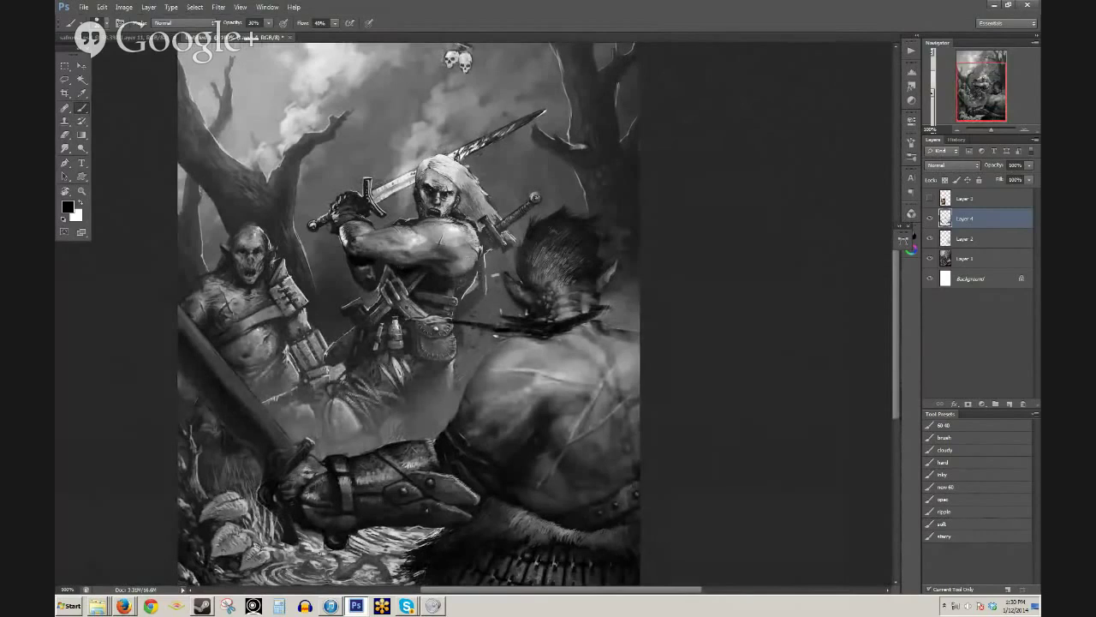
left_click(460, 256, "alt")
left_click_drag(448, 230, 460, 224)
key("d")
scroll(381, 369, "up", 1)
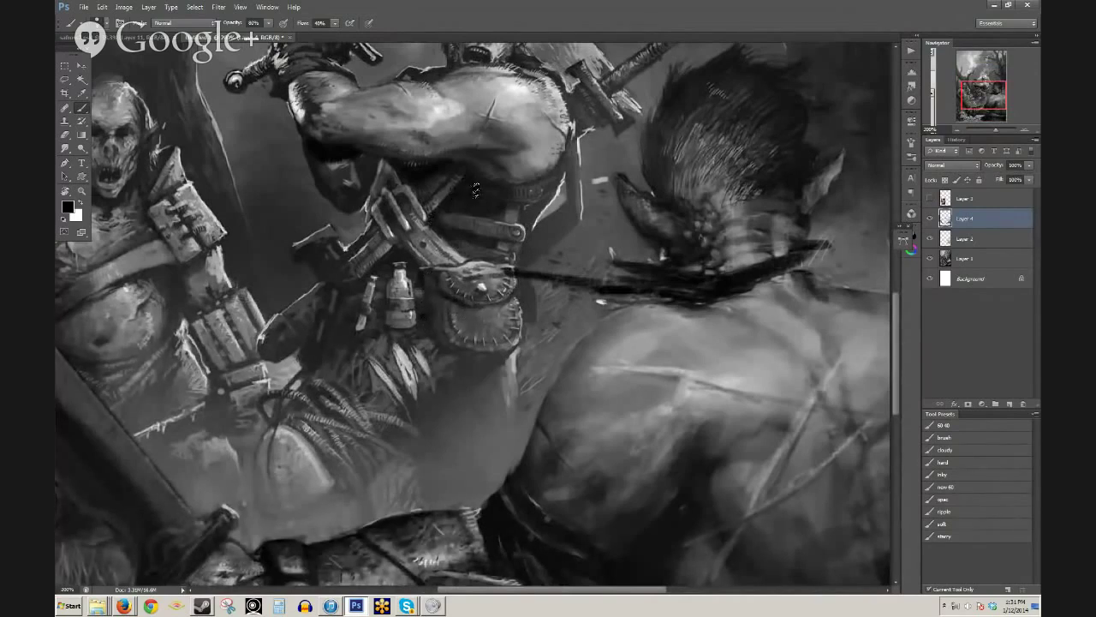
- Darken the inside of the warrior's open mouth with black
left_click(499, 219, "alt")
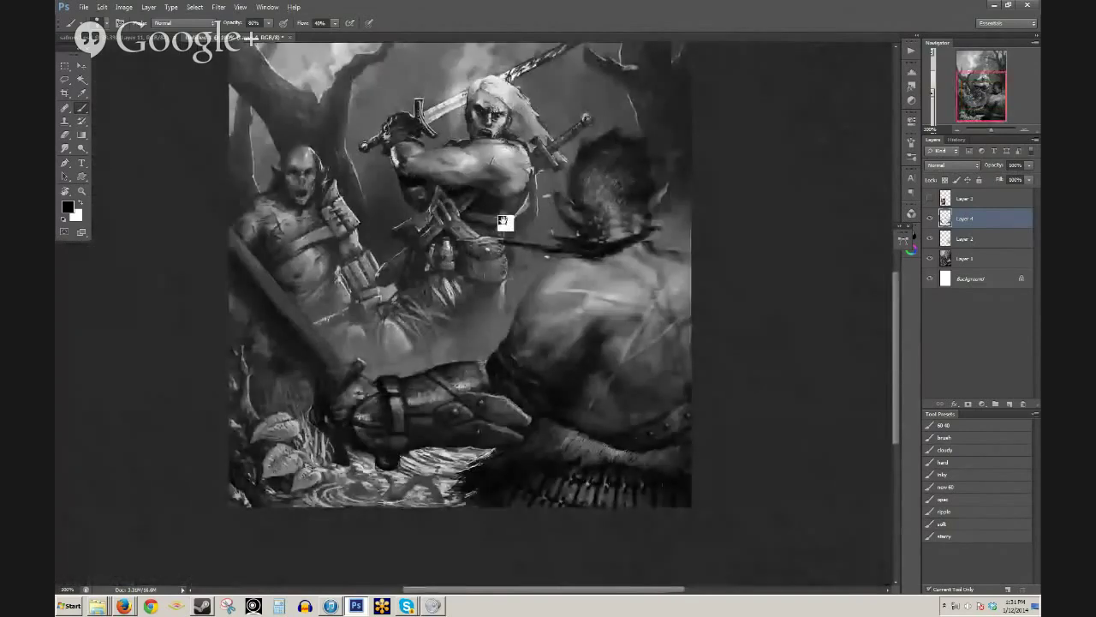
left_click_drag(503, 221, 479, 304)
left_click(463, 210, "ctrl")
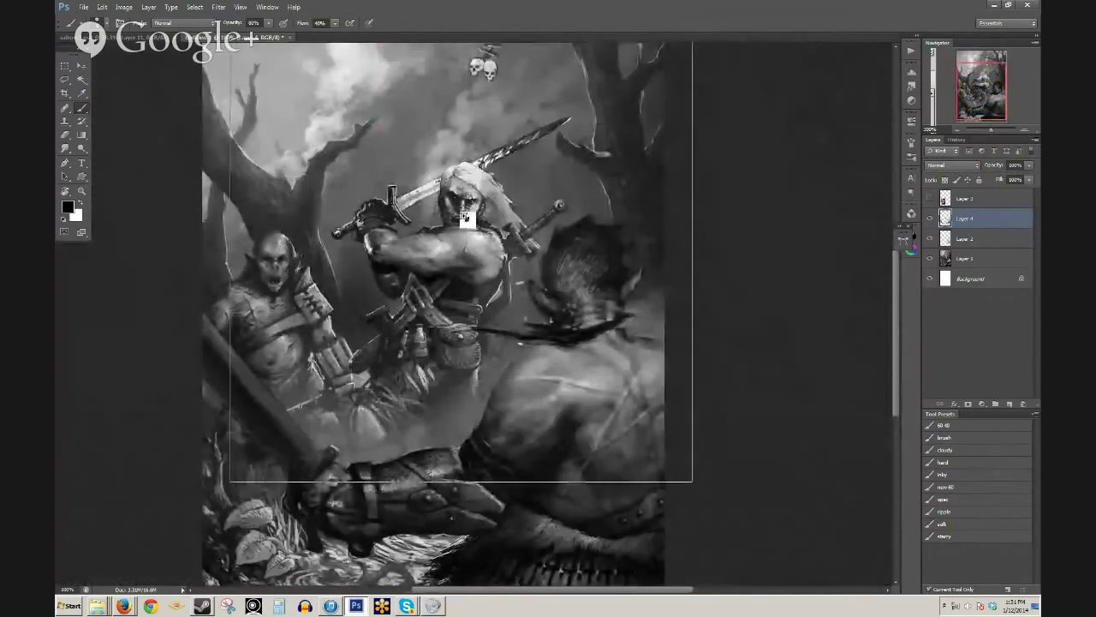
left_click(476, 269, "ctrl")
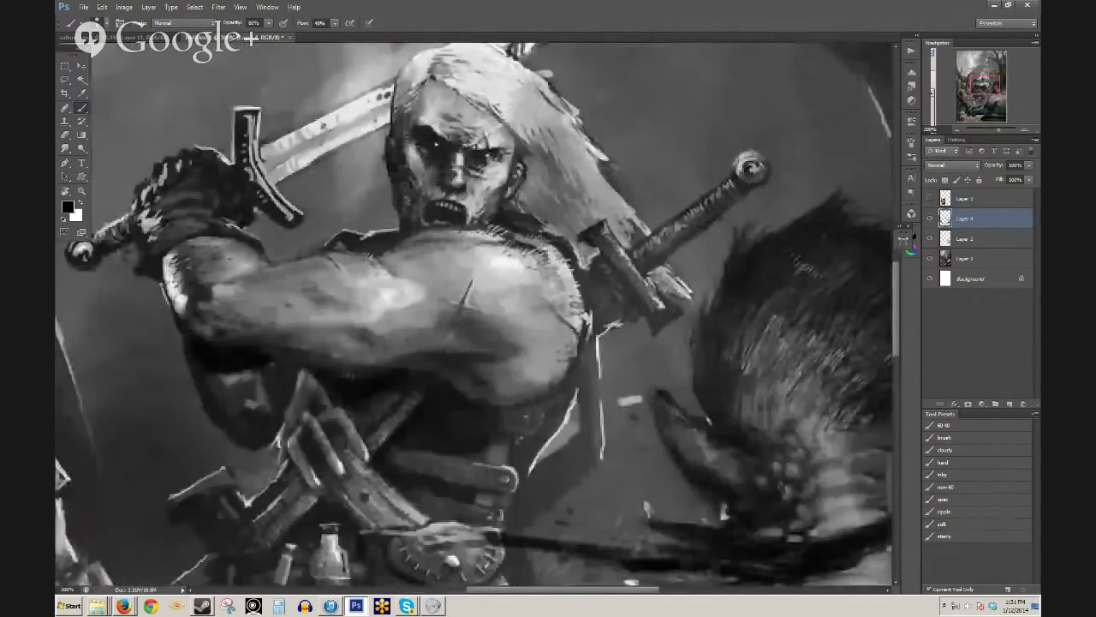
left_click_drag(435, 208, 447, 214)
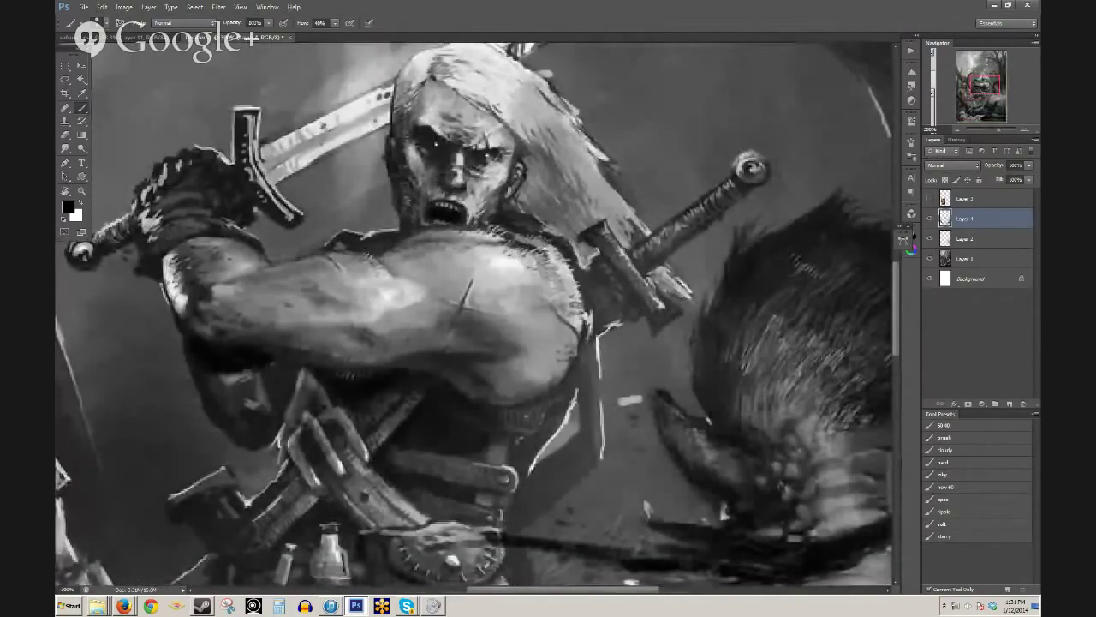
- Rework the warrior's brow and cheek with sampled tones and black at 100% opacity, undoing the last stroke
left_click(435, 127, "alt")
left_click_drag(442, 125, 450, 117)
left_click(498, 168, "alt")
left_click_drag(488, 163, 442, 257)
key("d")
mouse_move(465, 129)
left_mouse_down()
mouse_move(304, 148)
mouse_move(456, 94)
mouse_move(314, 315)
mouse_move(479, 135)
mouse_move(278, 317)
mouse_move(427, 360)
mouse_move(474, 351)
left_mouse_up()
key("ctrl+z")
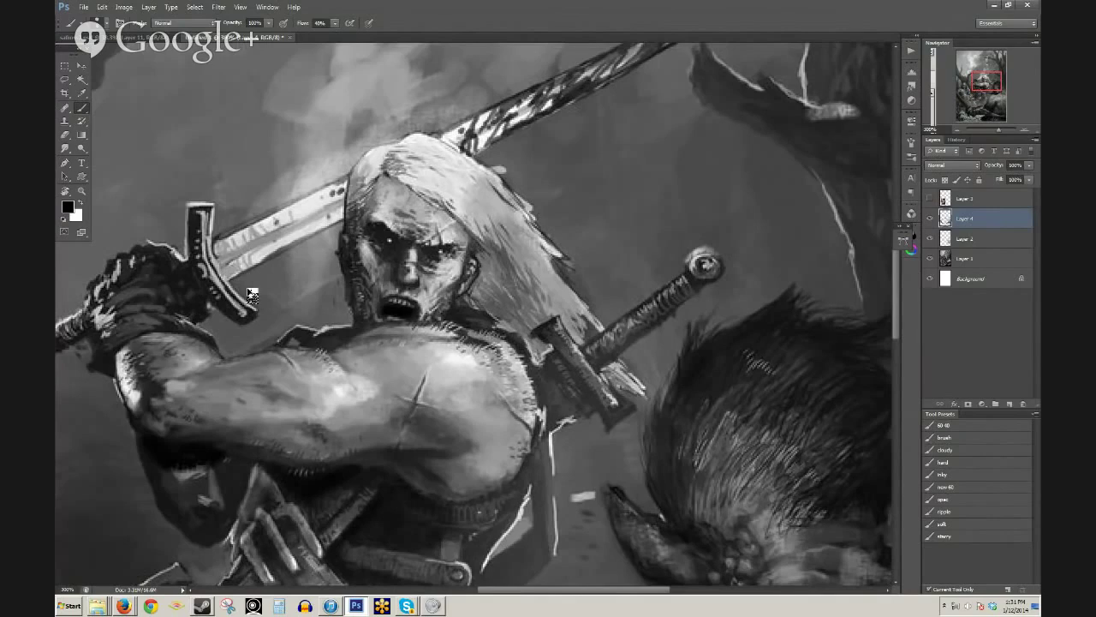
- Refine the warrior's eyes, jaw and neck with tones sampled from the painting
left_click(488, 314, "alt")
left_click(462, 301, "ctrl")
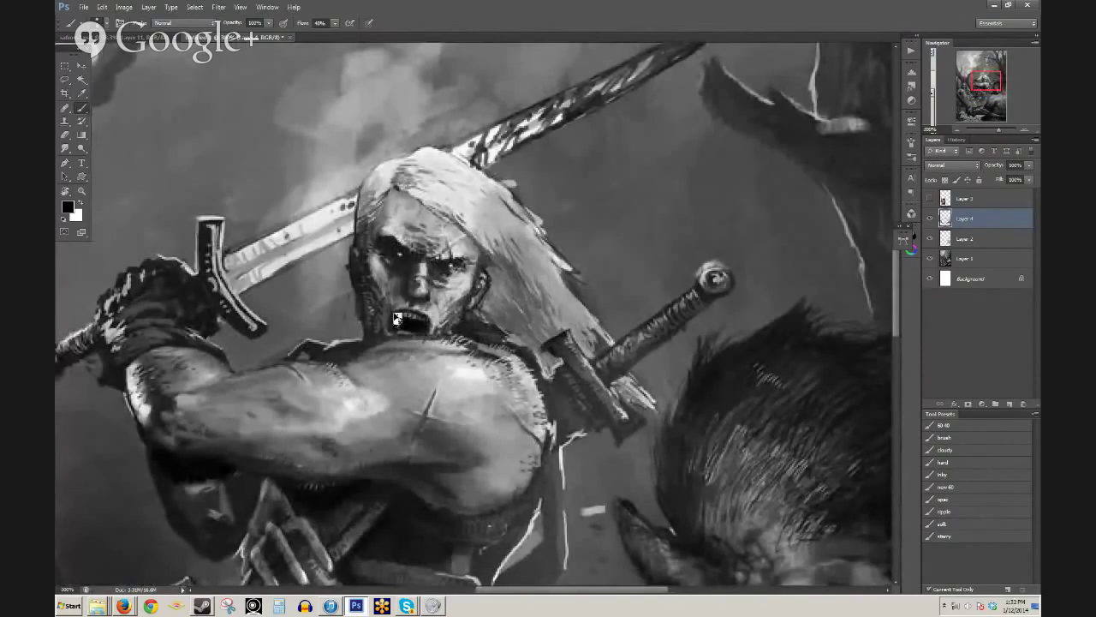
scroll(396, 319, "up", 1)
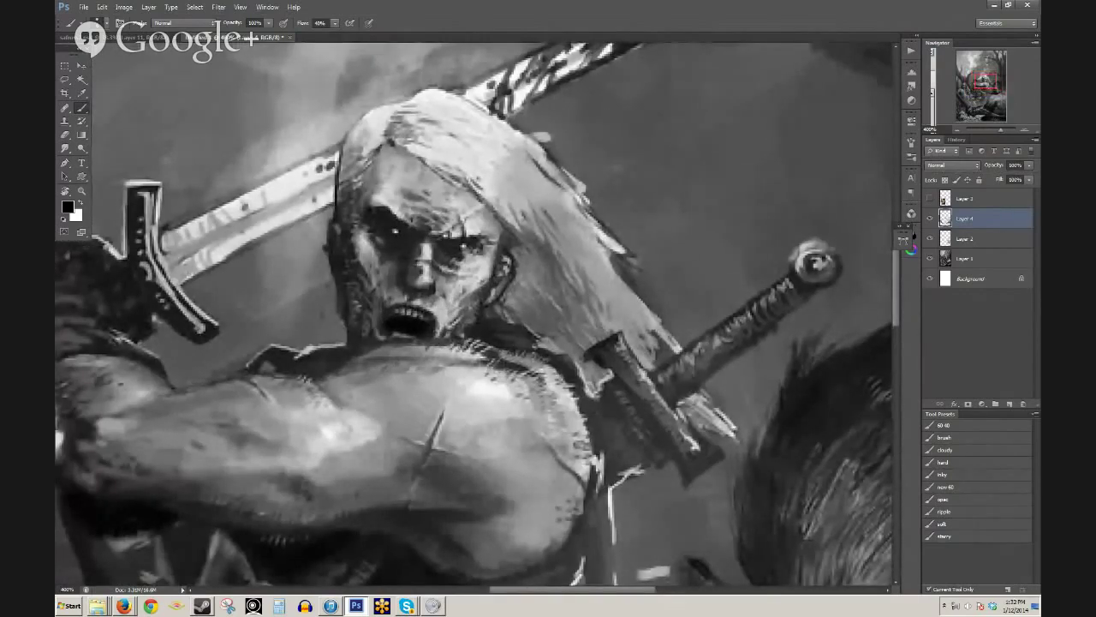
left_click(480, 237, "alt")
left_click(492, 318, "alt")
left_click(501, 314, "alt")
left_click(505, 316, "alt")
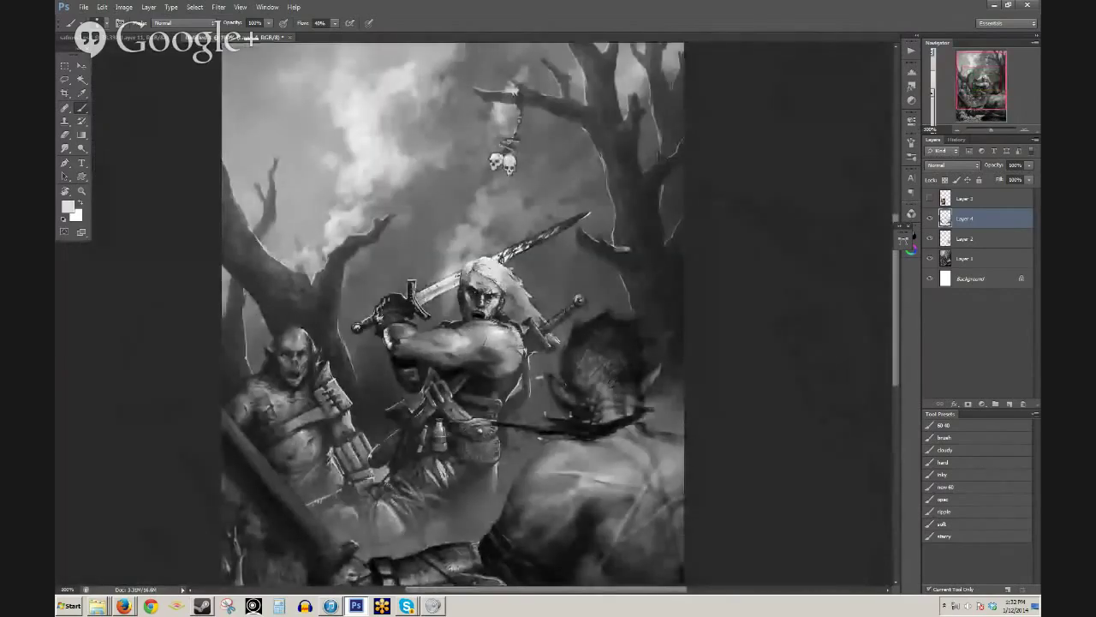
- Set the foreground colour to pure red (ff0000) and sketch thin guide lines around the warrior's hair, head and shoulders
key("ctrl+plus")
key("ctrl+plus")
key("ctrl+plus")
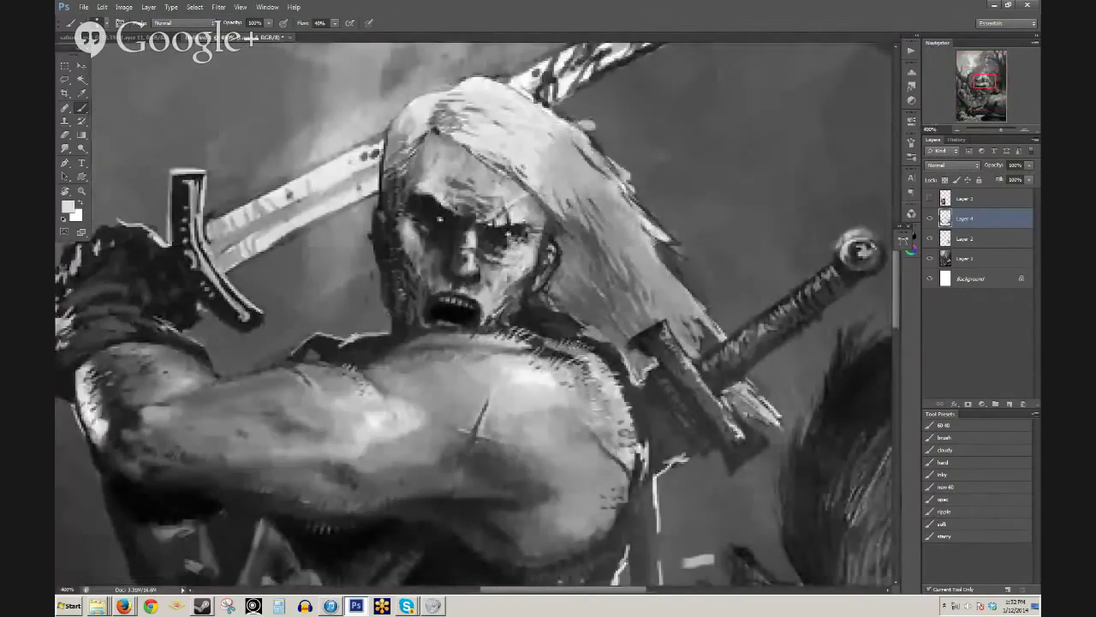
left_click(70, 207)
left_click(664, 167)
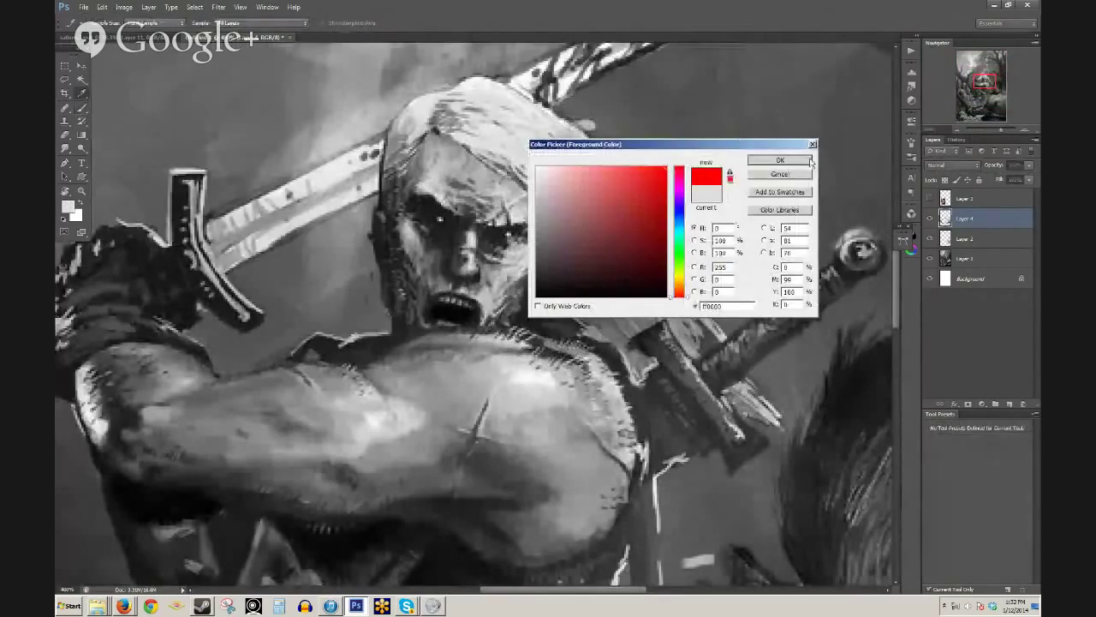
left_click(777, 160)
mouse_move(531, 53)
left_mouse_down()
mouse_move(385, 85)
mouse_move(642, 326)
mouse_move(335, 122)
mouse_move(591, 347)
left_mouse_up()
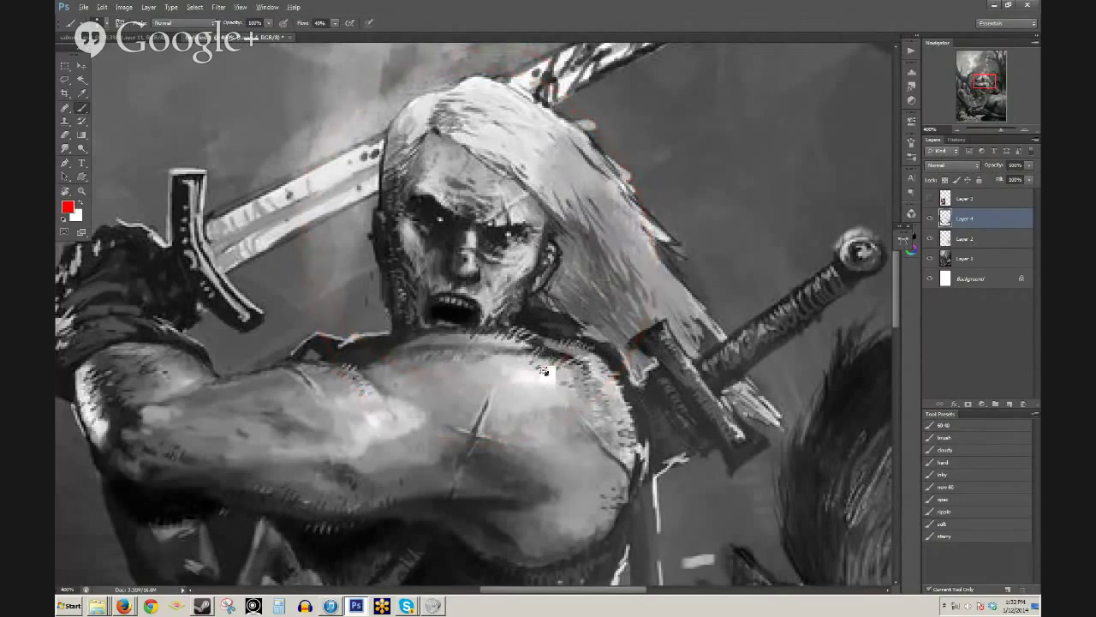
scroll(543, 371, "down", 2)
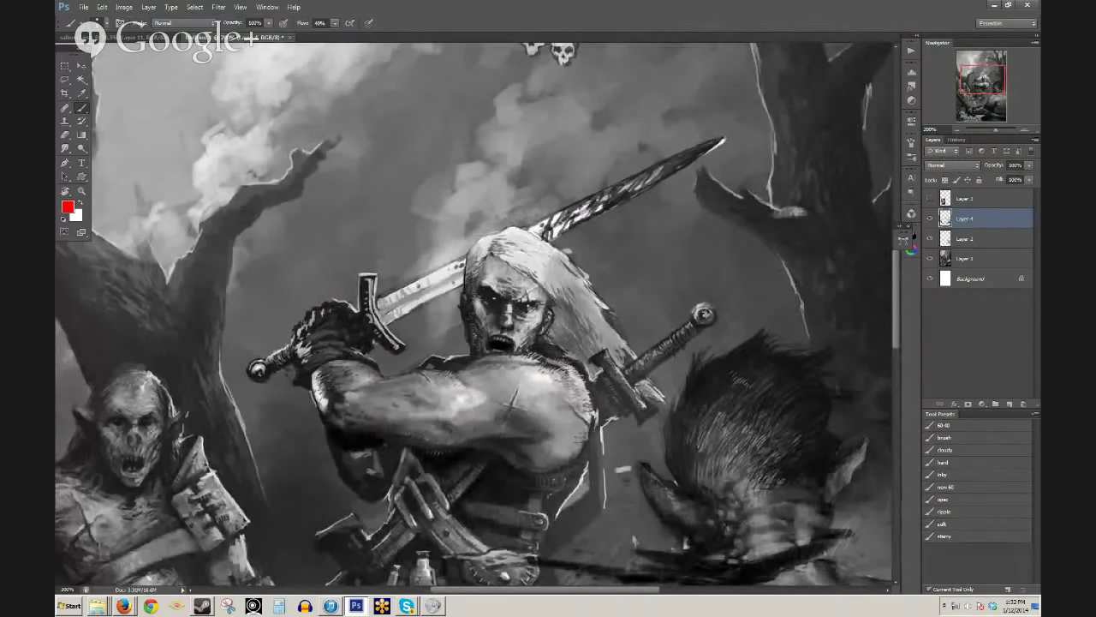
- Shade the warrior's white hair with black at 20% opacity, undoing the last stroke
key("h")
left_click_drag(539, 406, 543, 372)
left_click_drag(557, 431, 528, 167)
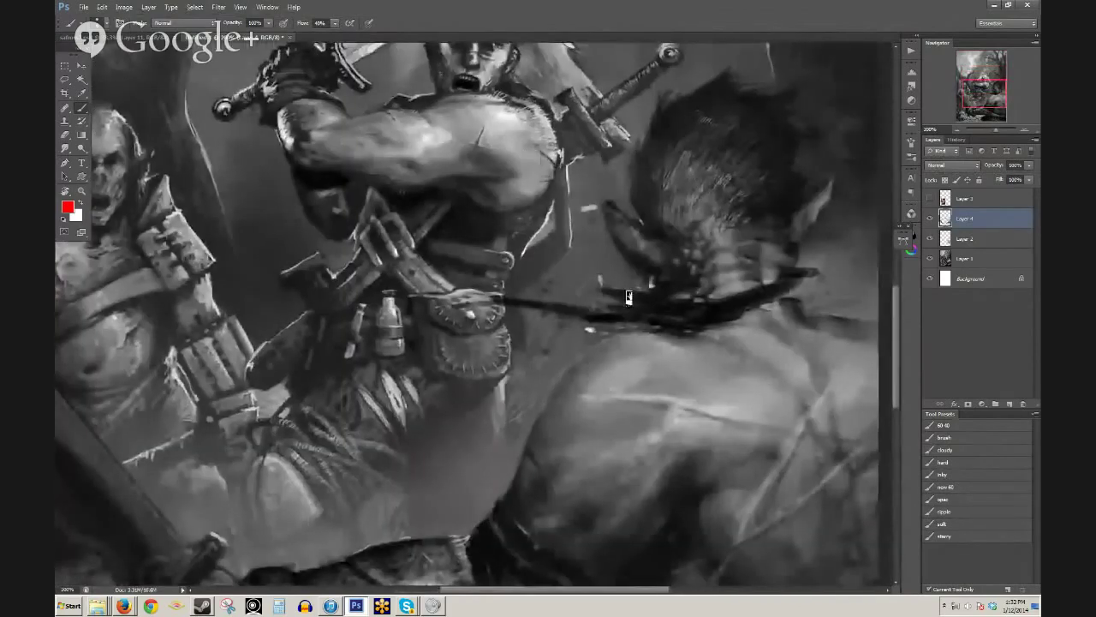
left_click_drag(543, 211, 465, 426)
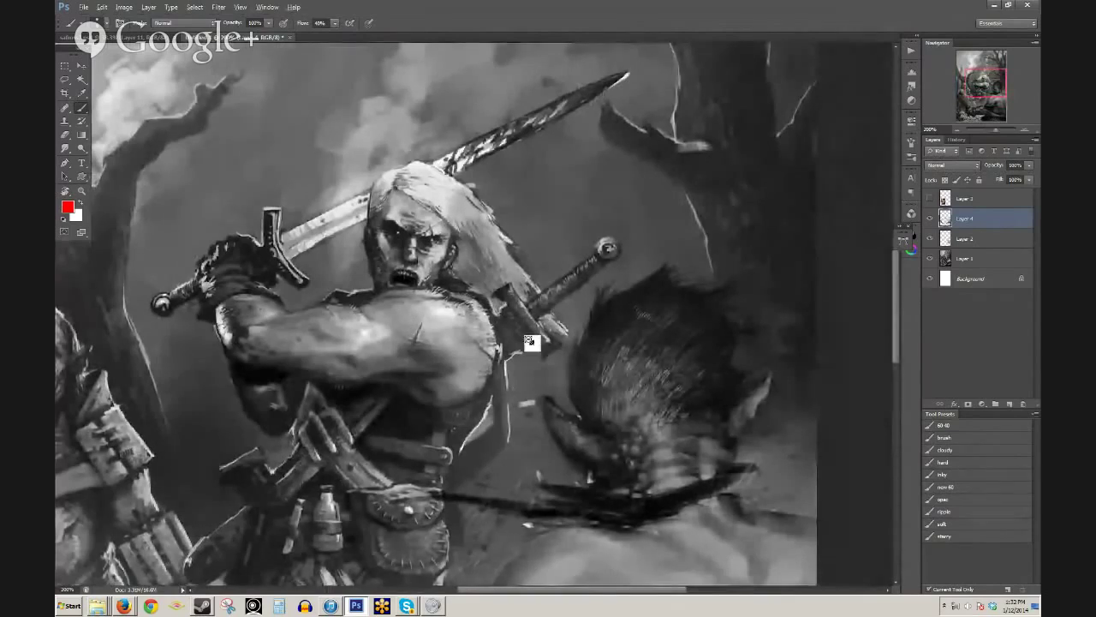
scroll(549, 348, "down", 2)
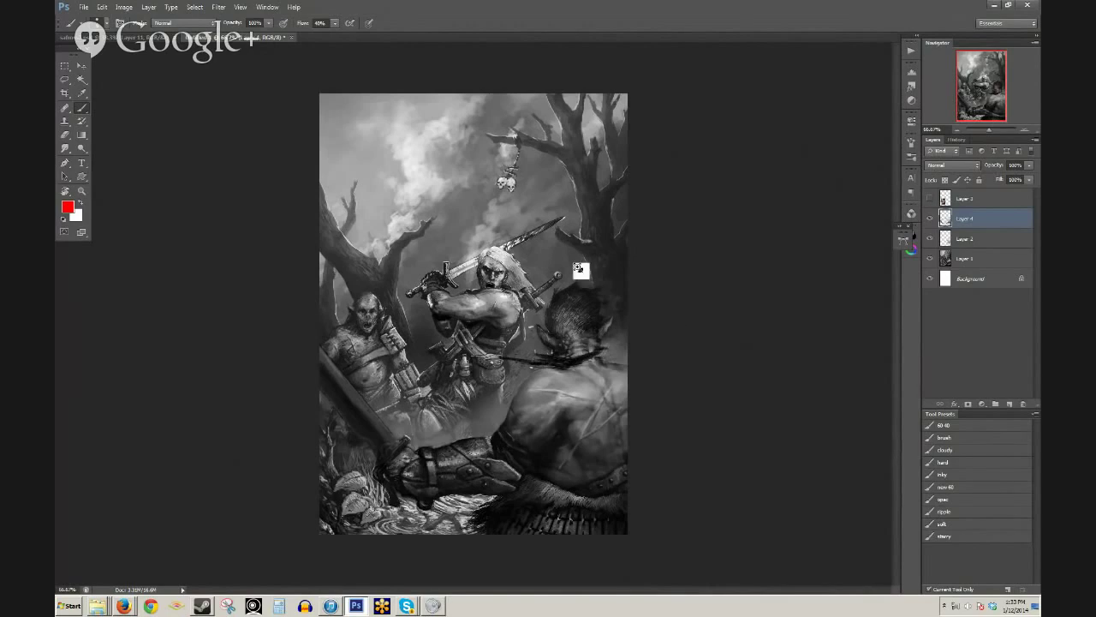
scroll(558, 304, "up", 2)
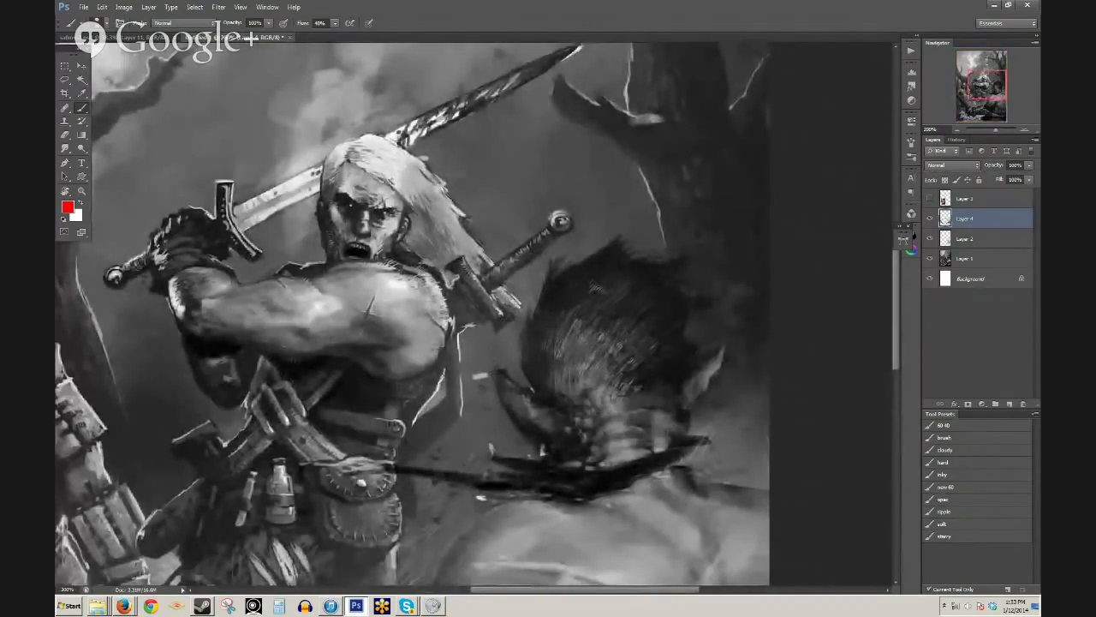
key("2")
key("d")
left_click_drag(458, 222, 436, 201)
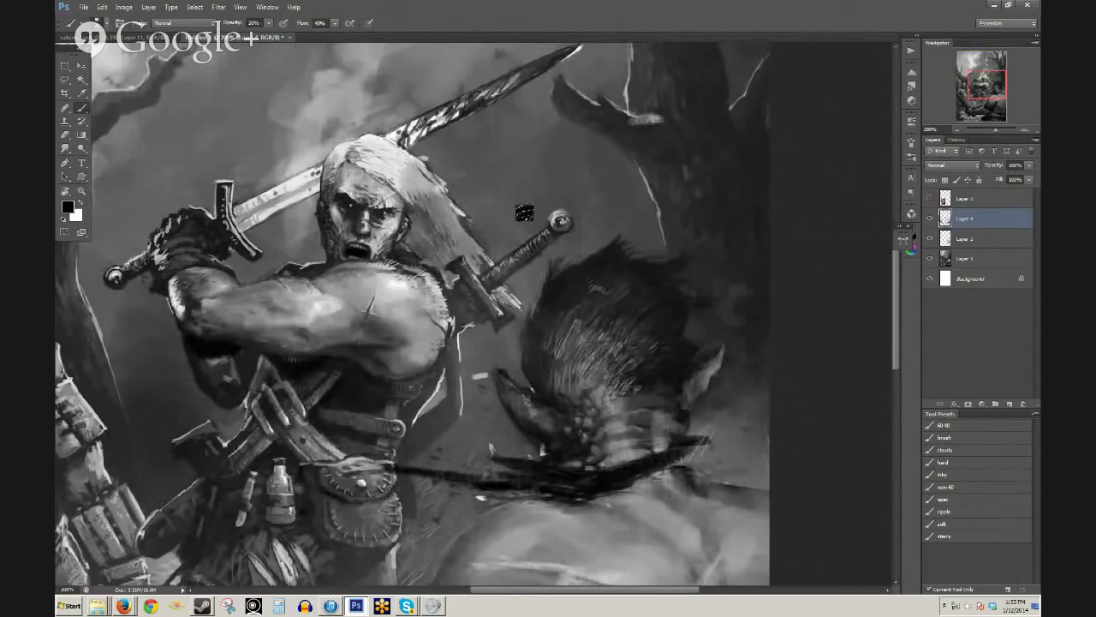
key("ctrl+z")
- Shade the foreground orc's back with sampled grey tones at 20% opacity
left_click_drag(483, 246, 603, 230)
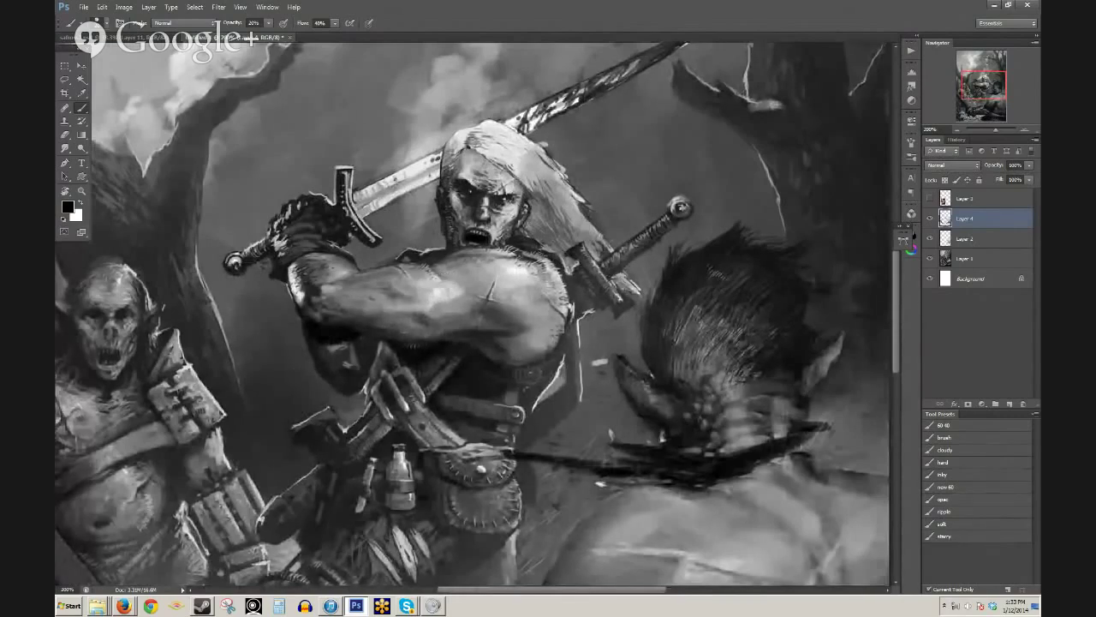
left_click_drag(332, 319, 487, 305)
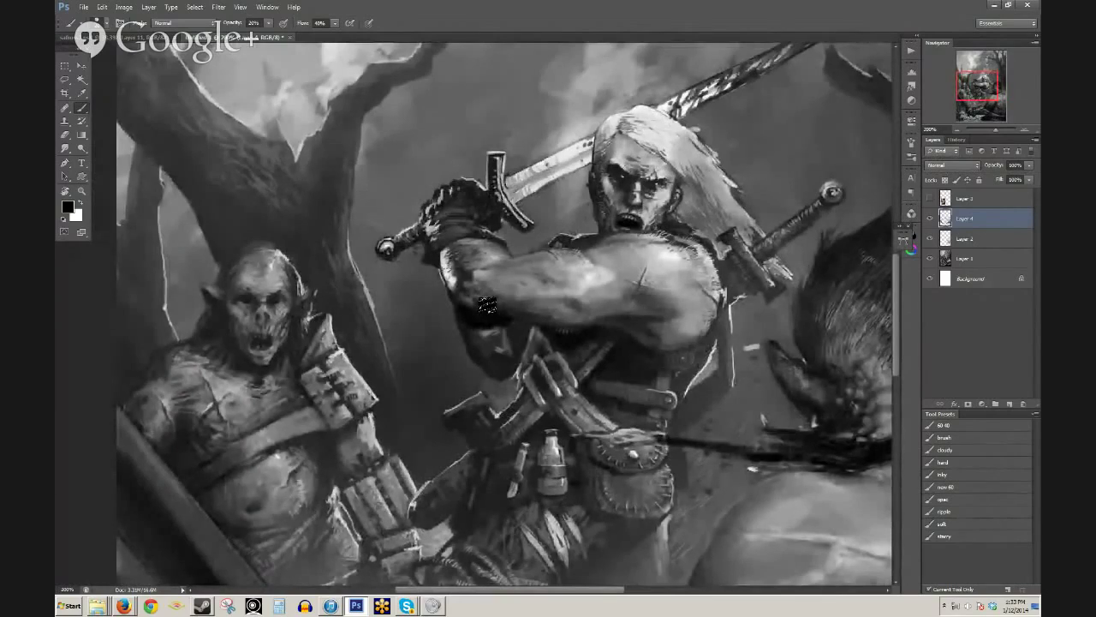
left_click(615, 176, "alt")
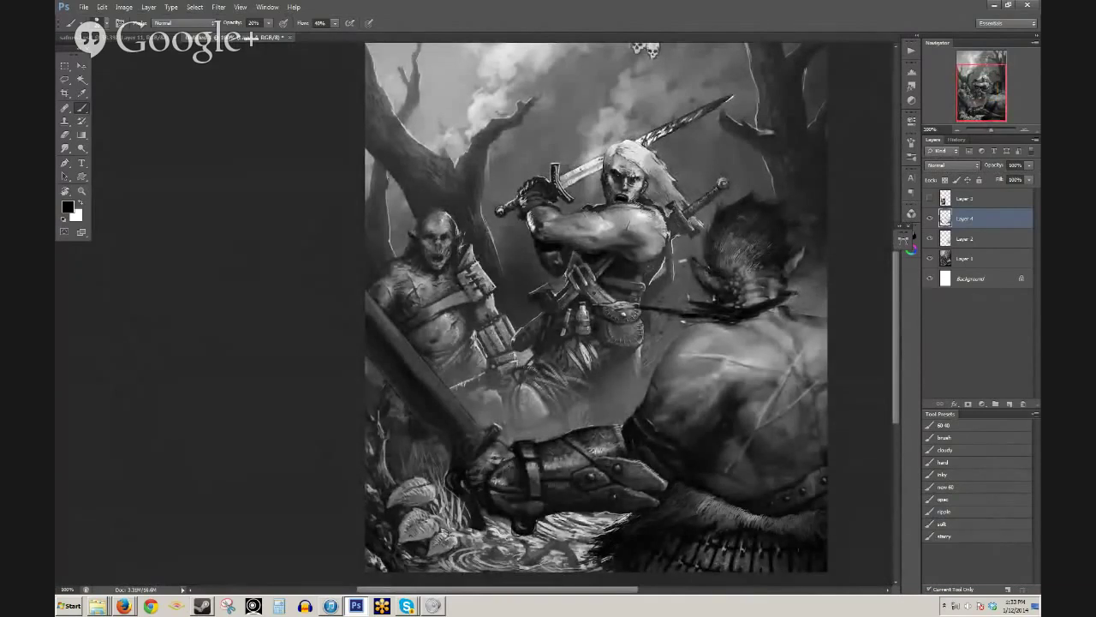
left_click_drag(658, 375, 551, 268)
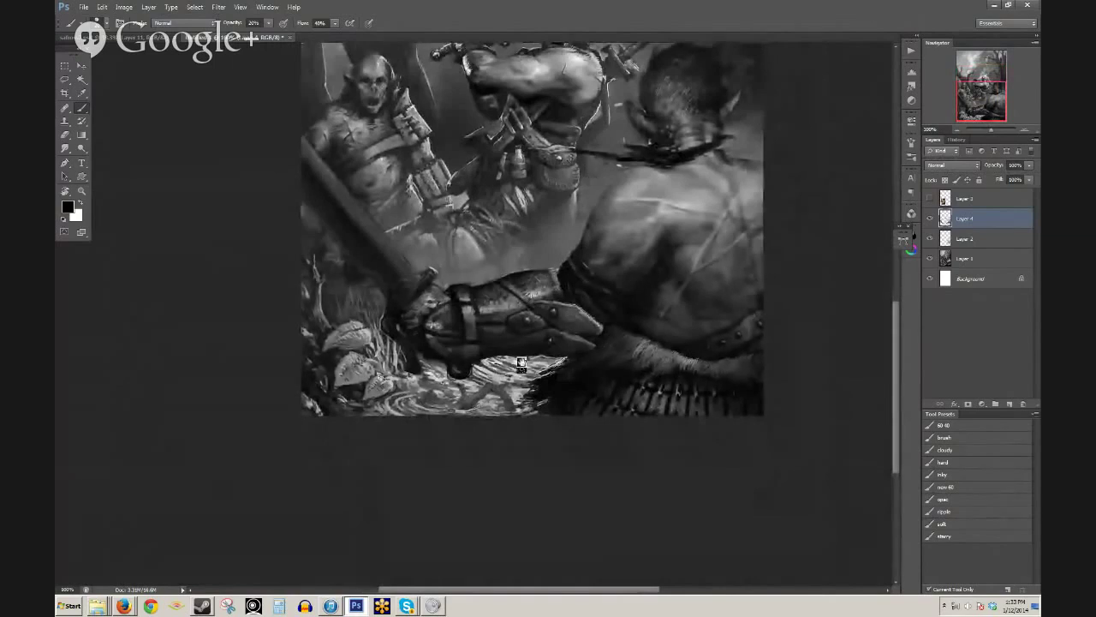
left_click_drag(547, 322, 488, 410)
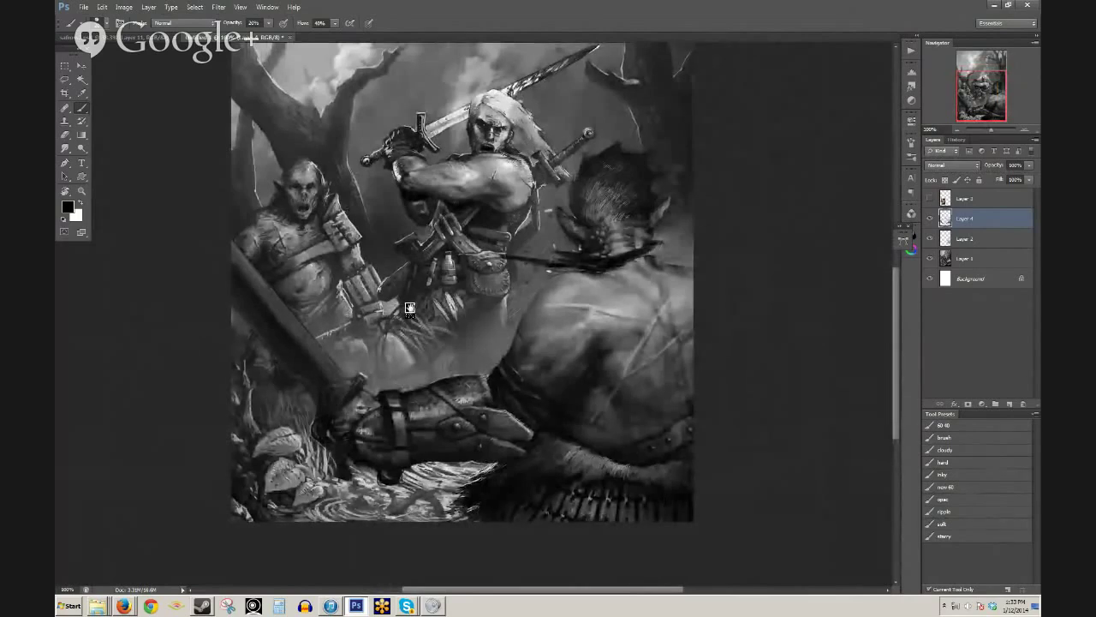
left_click(521, 358, "alt")
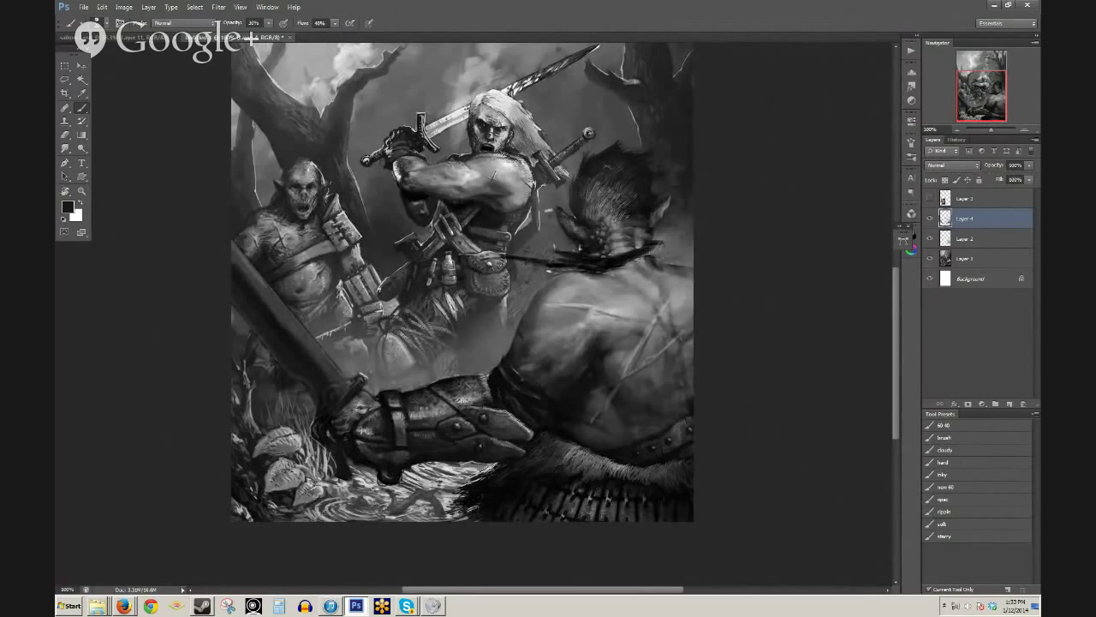
left_click(619, 327, "alt")
scroll(597, 326, "up", 5)
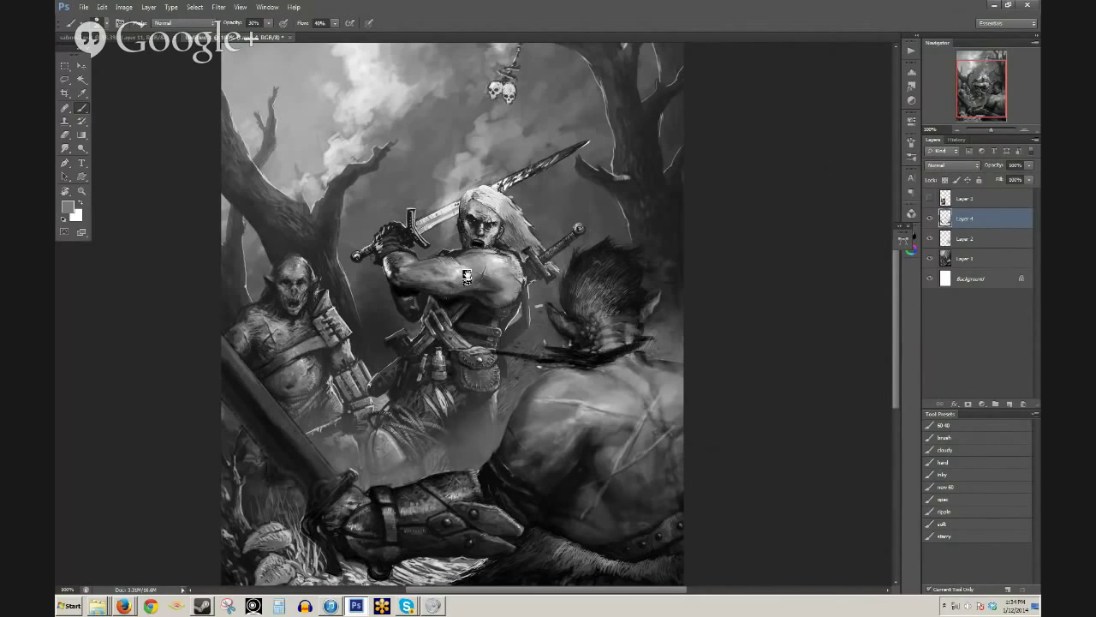
- Smooth the bumpy skin on the foreground orc's neck with sampled grey tones, raising the brush opacity to 50%
left_click(584, 334, "alt")
left_click(598, 327, "alt")
left_click(582, 300, "alt")
left_click(580, 300, "alt")
key("5")
left_click(587, 348, "alt")
left_click(584, 346, "alt")
- Soften the shading on the foreground orc's upper back with sampled tones at 30% opacity
key("3")
left_click_drag(600, 420, 588, 368)
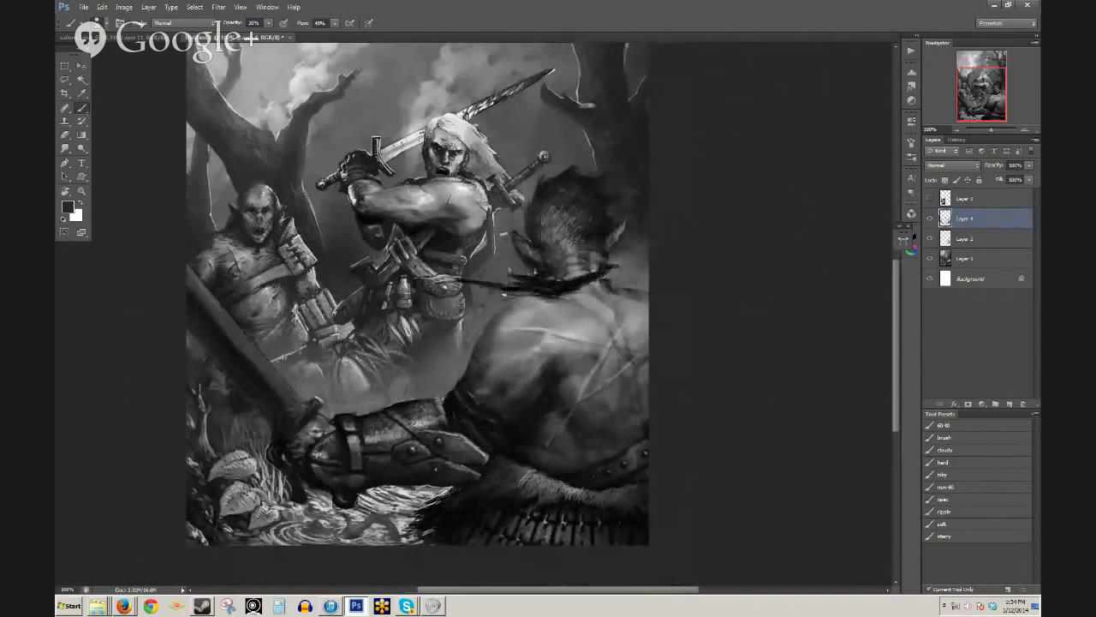
left_click(542, 364, "alt")
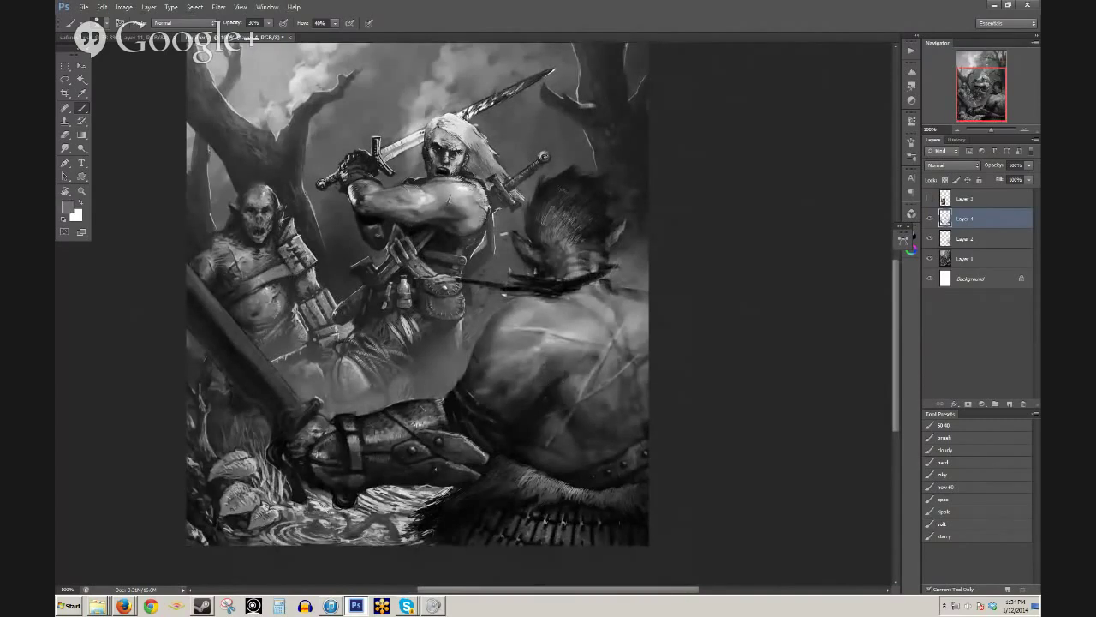
left_click(555, 386, "alt")
- Deepen the shadow between the warrior's neck and hair with black at 40% opacity
left_click(462, 256, "ctrl")
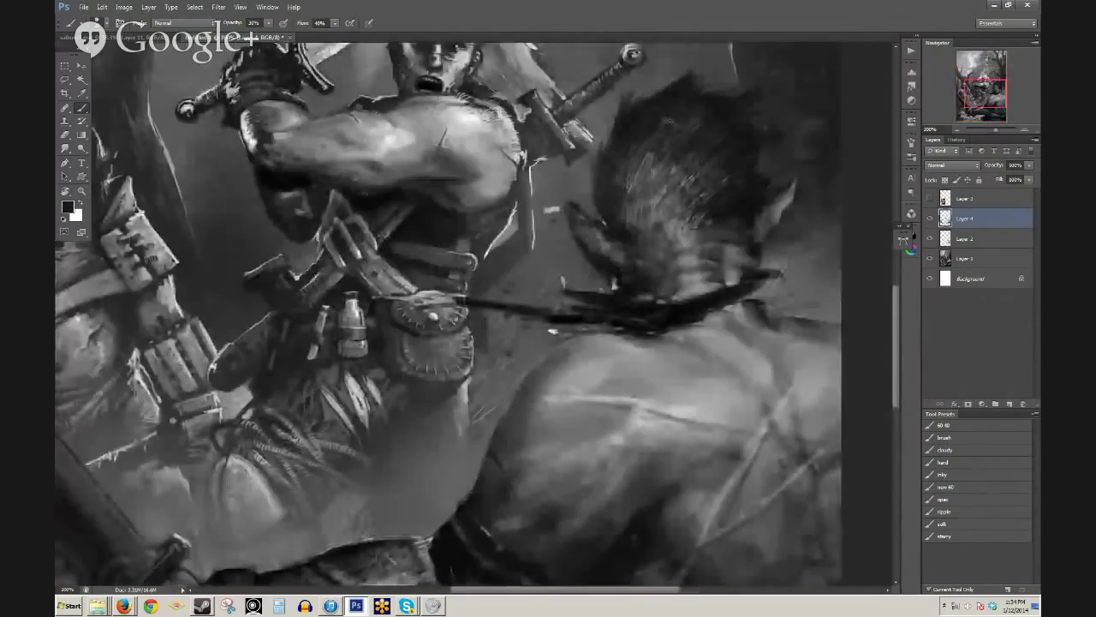
left_click_drag(478, 229, 426, 342)
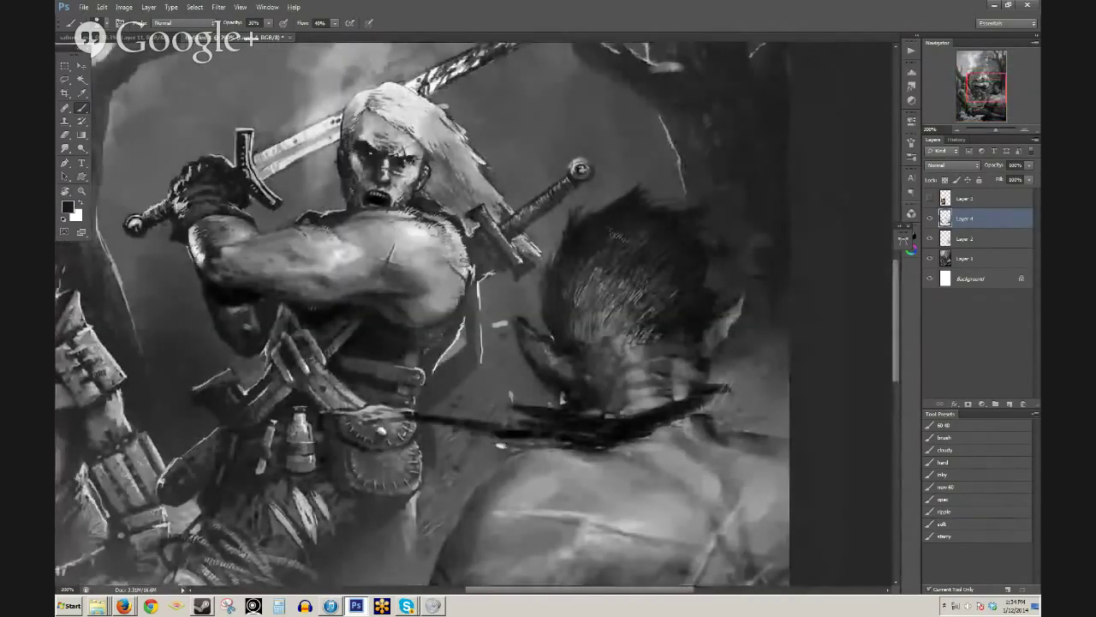
key("4")
mouse_move(428, 190)
left_mouse_down()
mouse_move(436, 194)
mouse_move(430, 187)
left_mouse_up()
left_click_drag(426, 229, 416, 304)
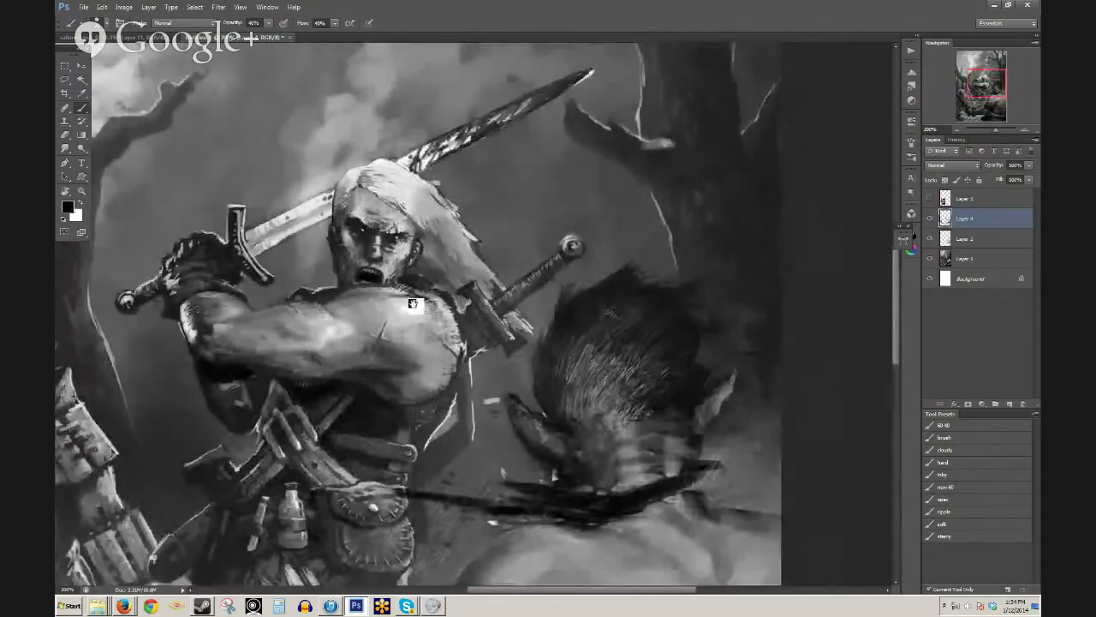
key("4")
key("0")
left_click(431, 279, "alt")
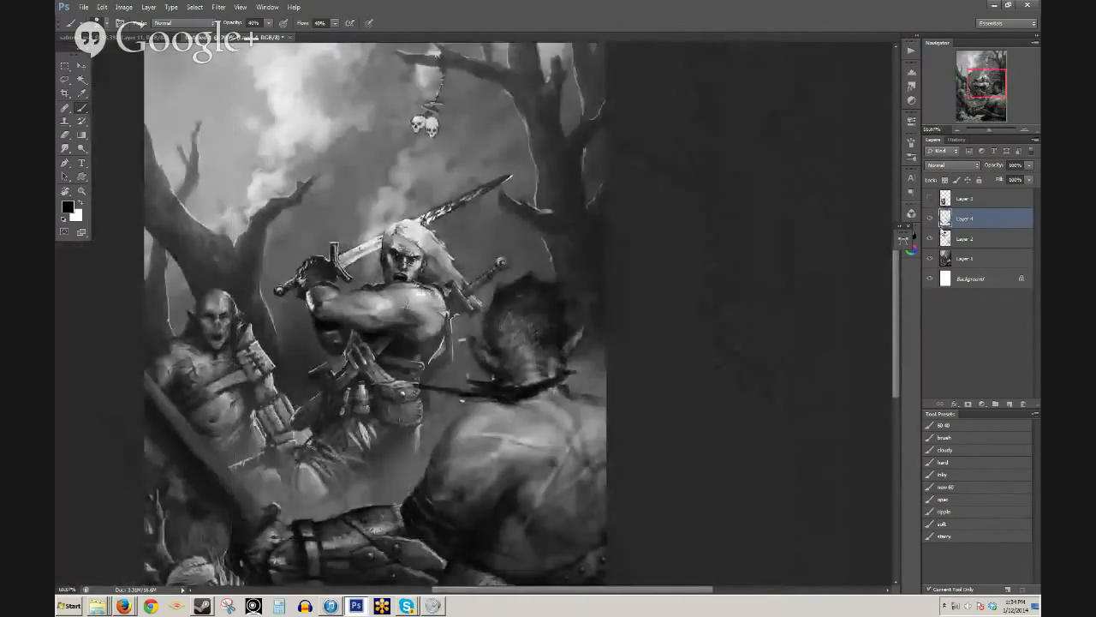
key("alt+space")
key("Escape")
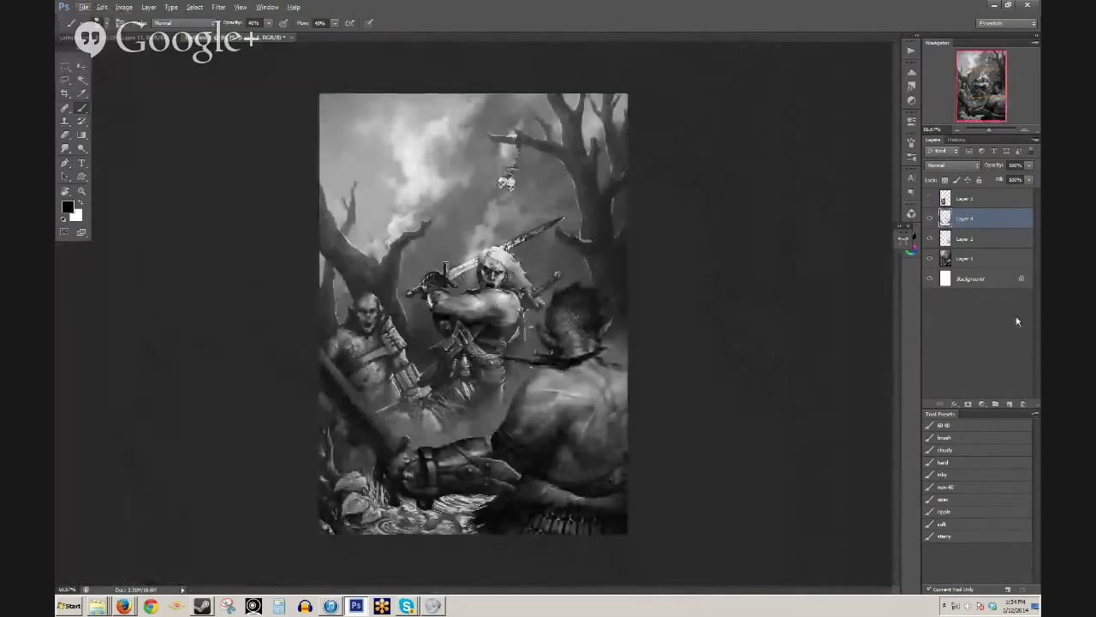
- Add a new layer above Layer 4 and set its blend mode to Soft Light
left_click(1009, 403)
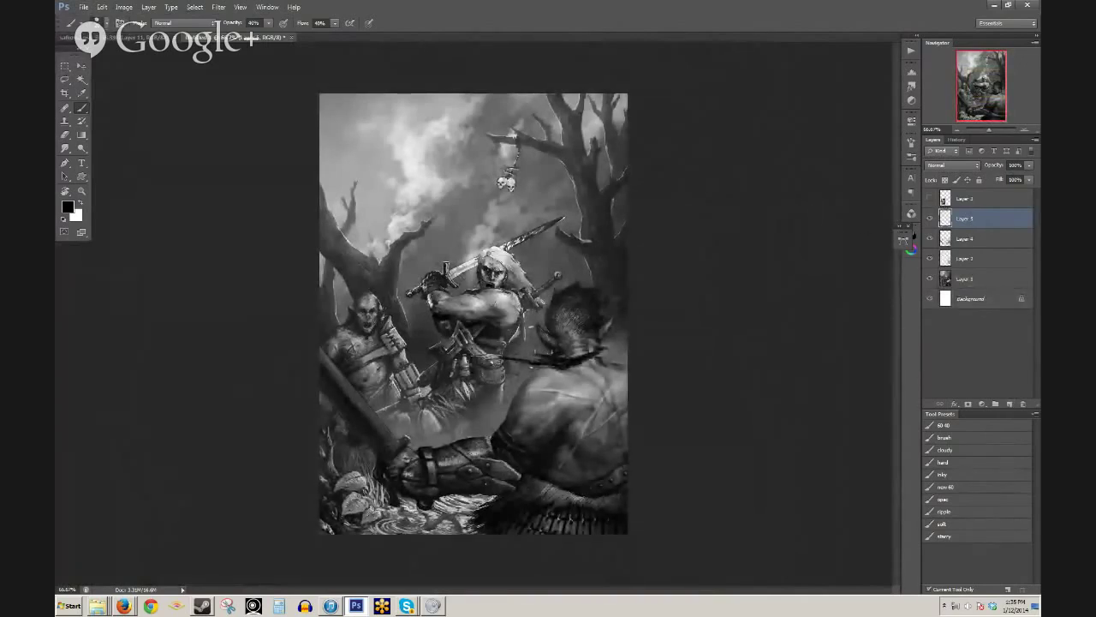
left_click(951, 164)
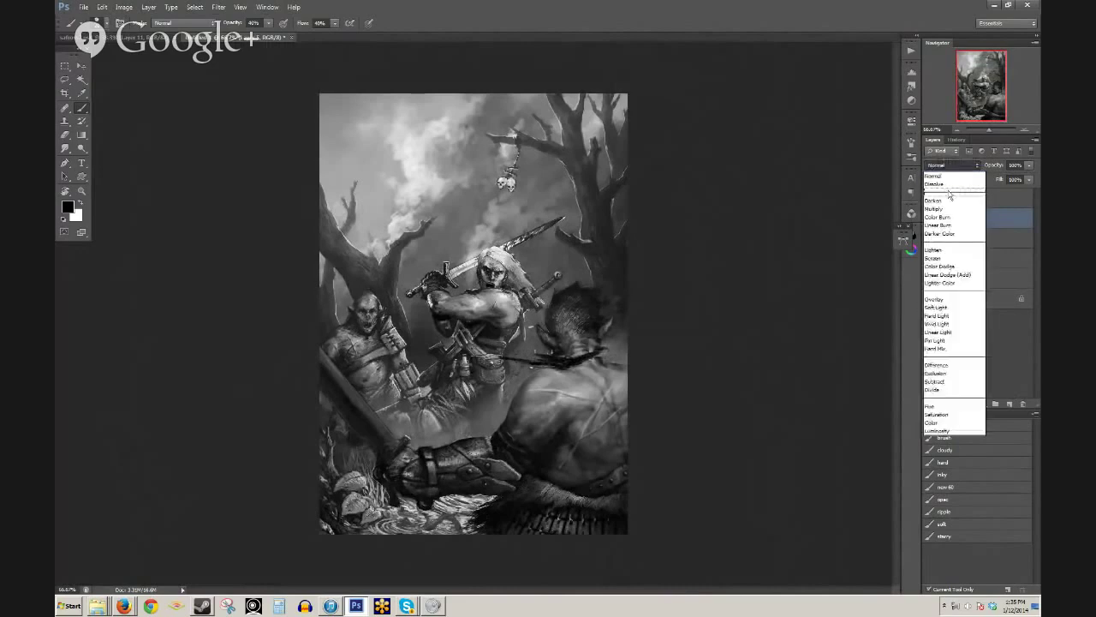
left_click(961, 309)
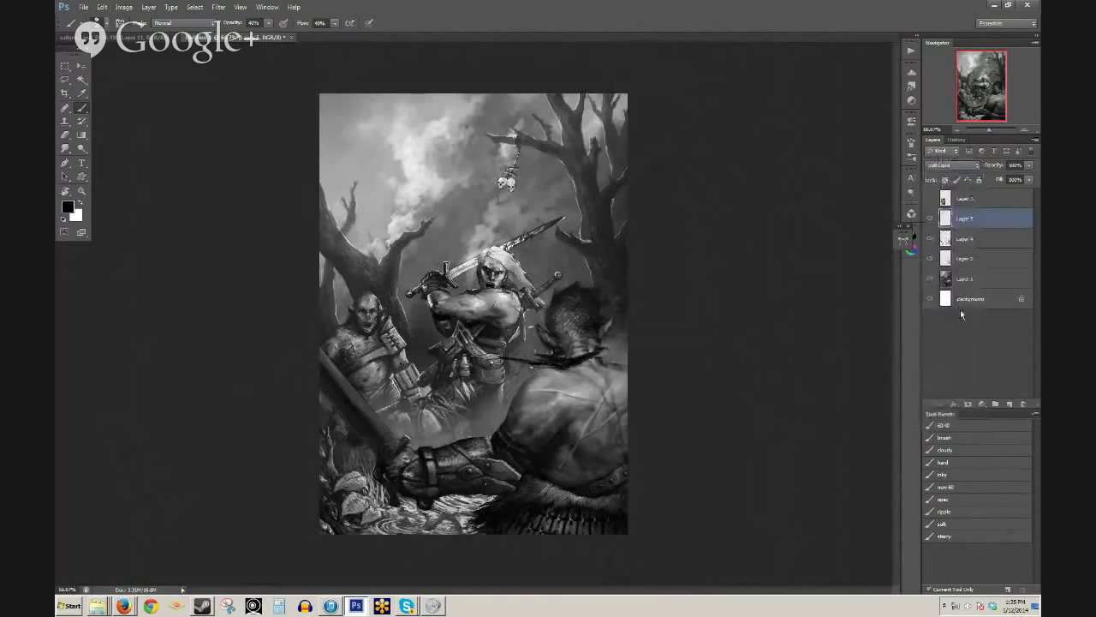
- Fill the Soft Light layer with a white-to-black radial gradient centred on the warrior's torso and lower the layer opacity to about 30%
left_click(82, 137)
key("x")
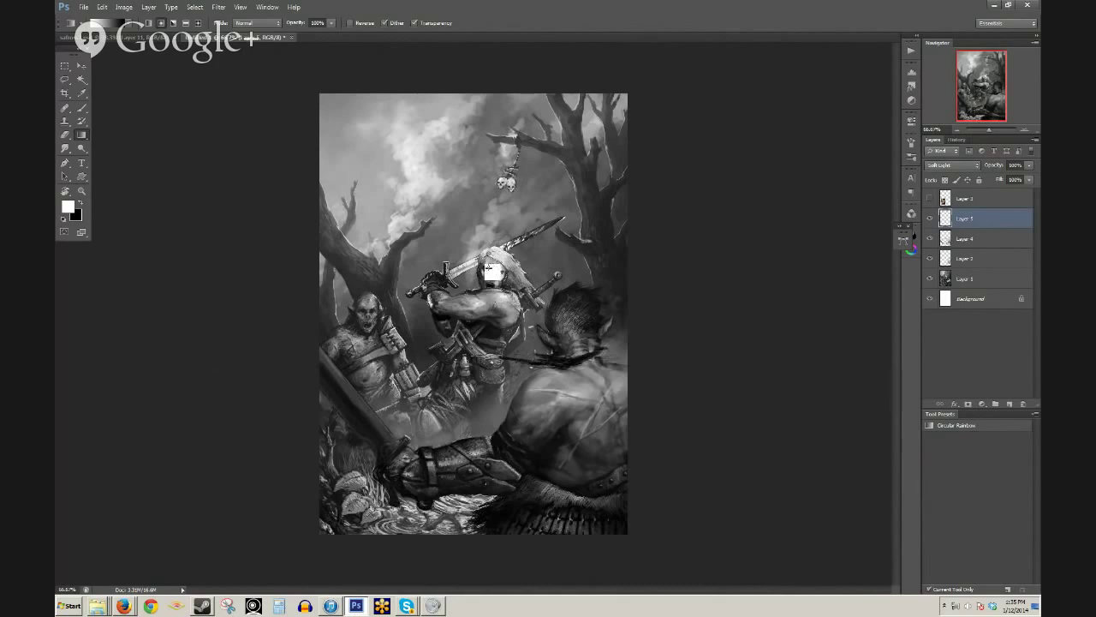
left_click_drag(489, 273, 393, 469)
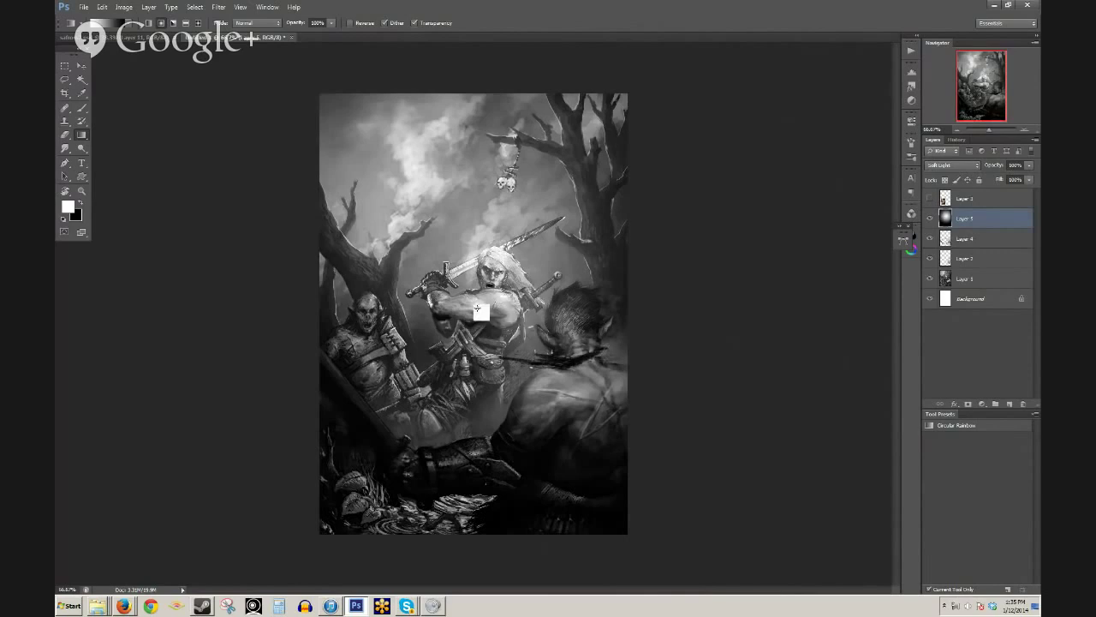
key("ctrl+z")
left_click_drag(470, 311, 419, 456)
left_click_drag(974, 168, 967, 171)
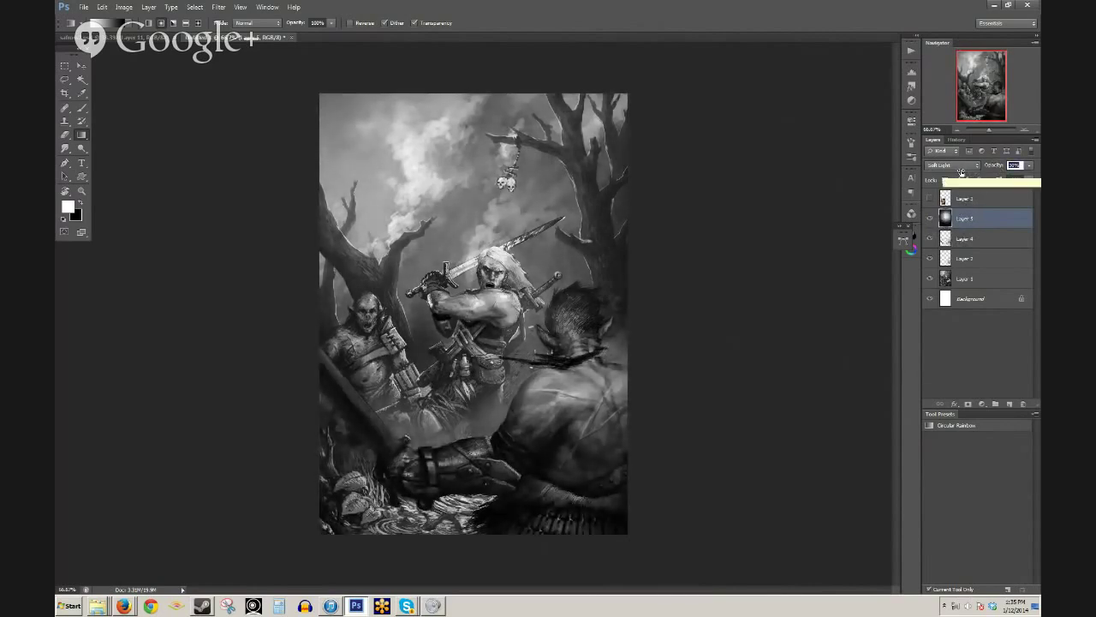
left_click(929, 218)
left_click(928, 219)
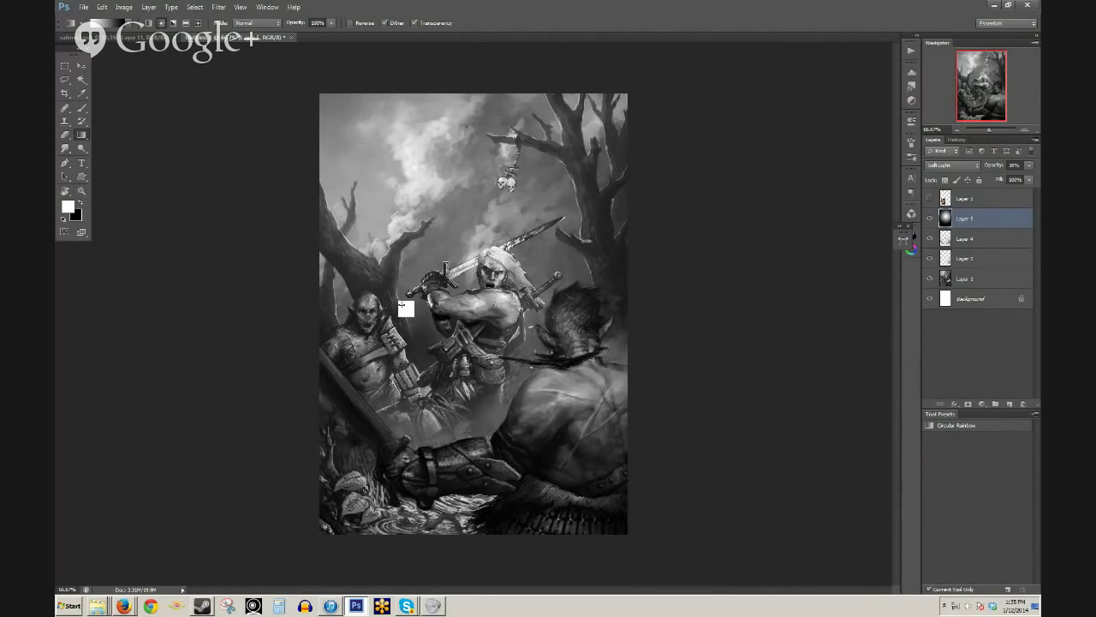
- Add a new layer above the gradient layer and examine the orc's back, the gauntlet and the warrior up close
left_click(1009, 403)
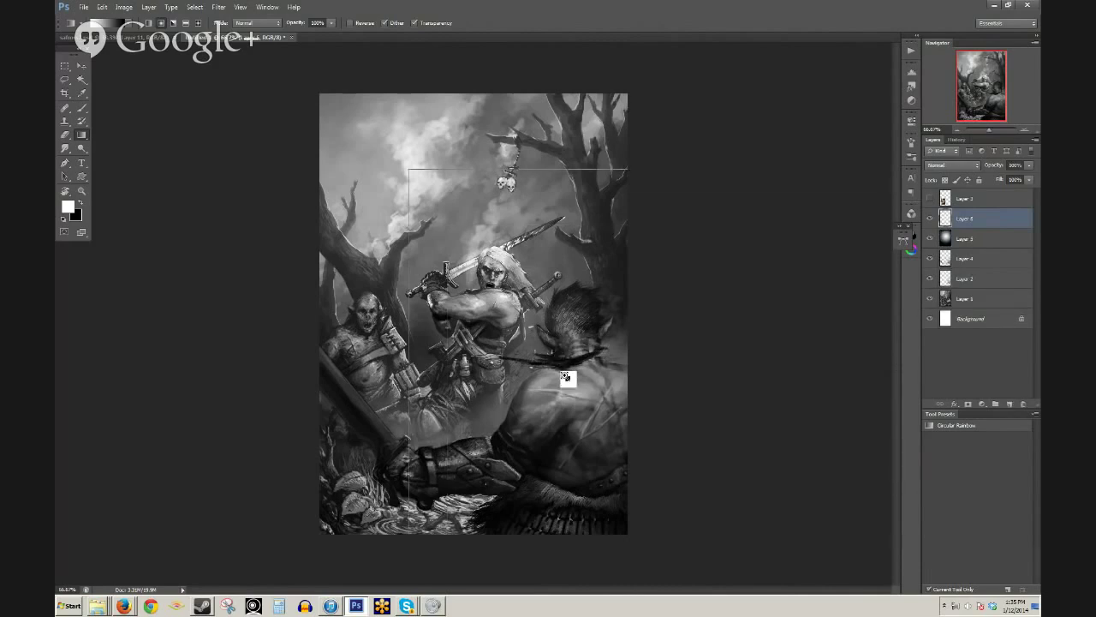
scroll(567, 378, "up", 2)
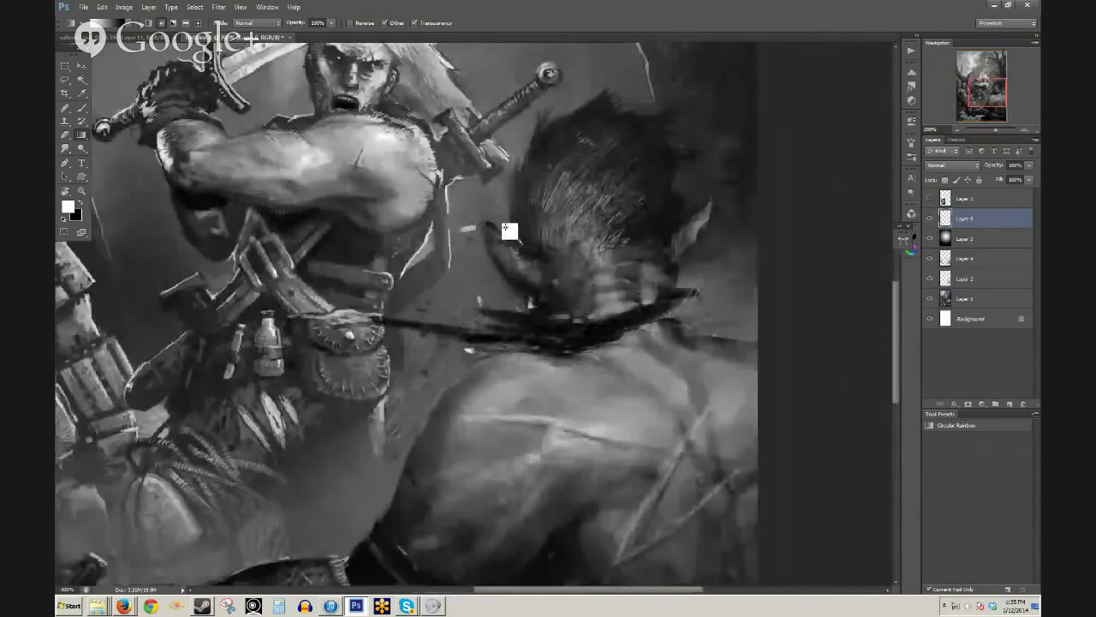
left_click_drag(644, 442, 460, 181)
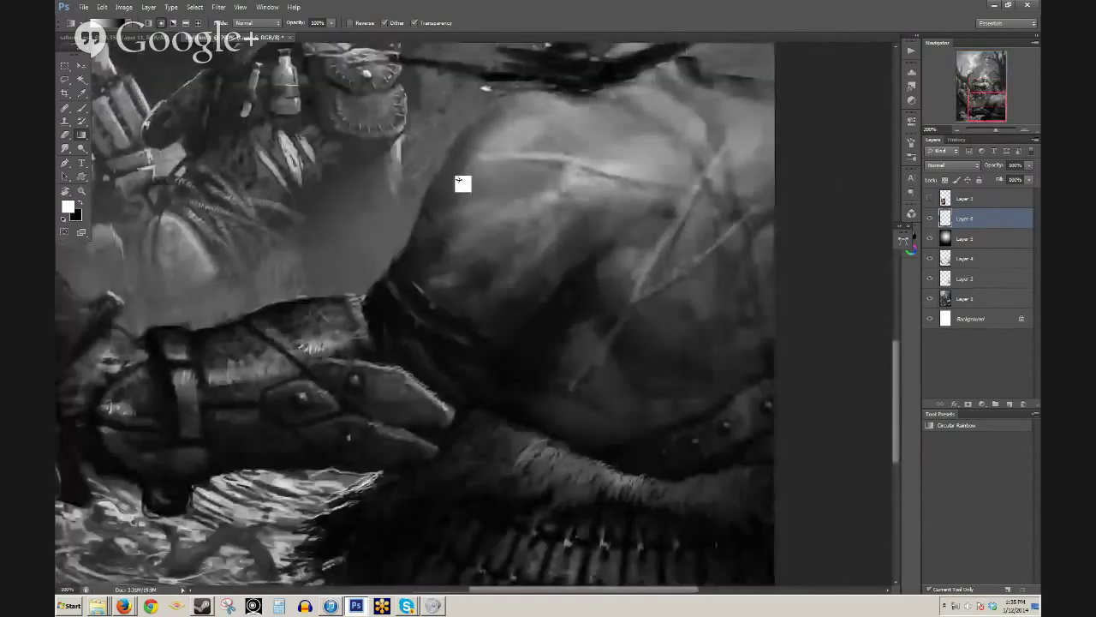
mouse_move(372, 400)
left_mouse_down()
mouse_move(408, 387)
mouse_move(648, 384)
left_mouse_up()
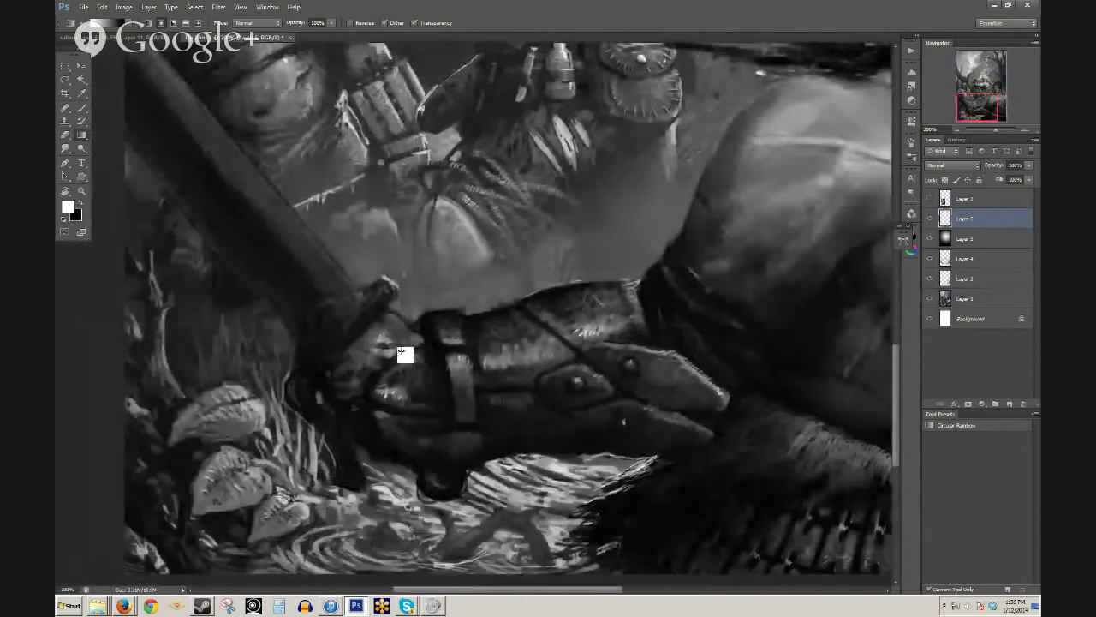
left_click_drag(401, 351, 225, 269)
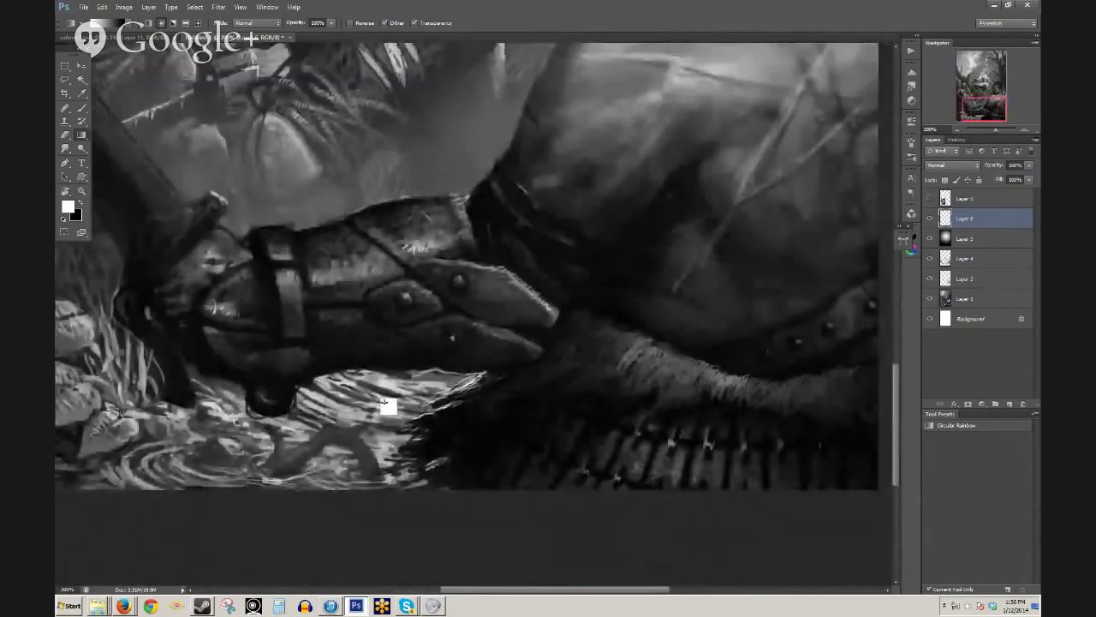
left_click_drag(462, 322, 359, 455)
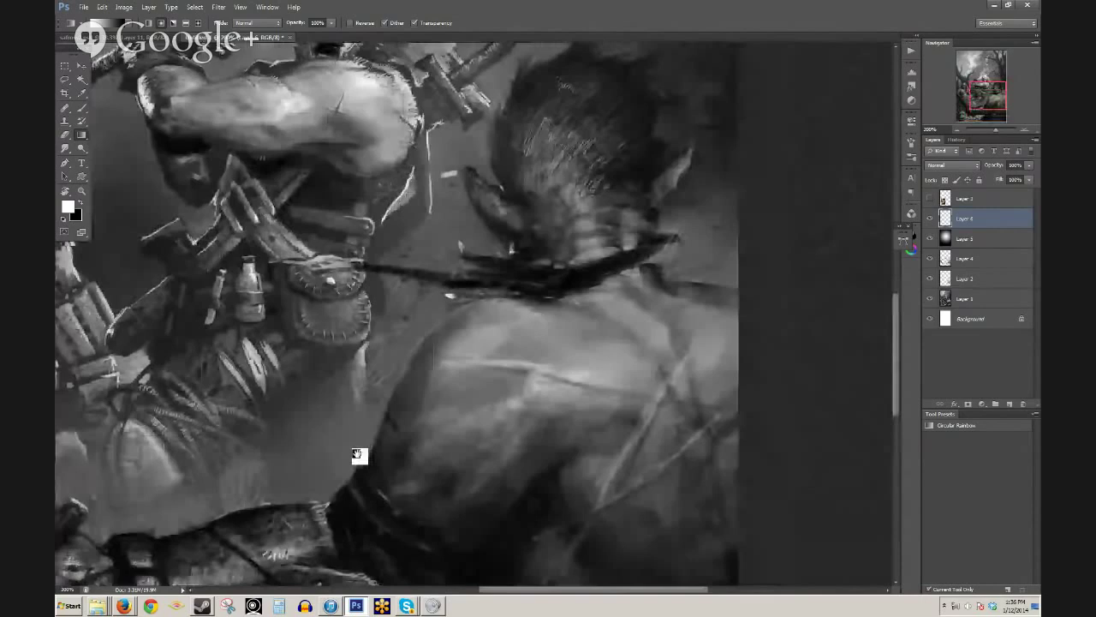
left_click_drag(675, 168, 556, 346)
left_click(557, 348, "alt")
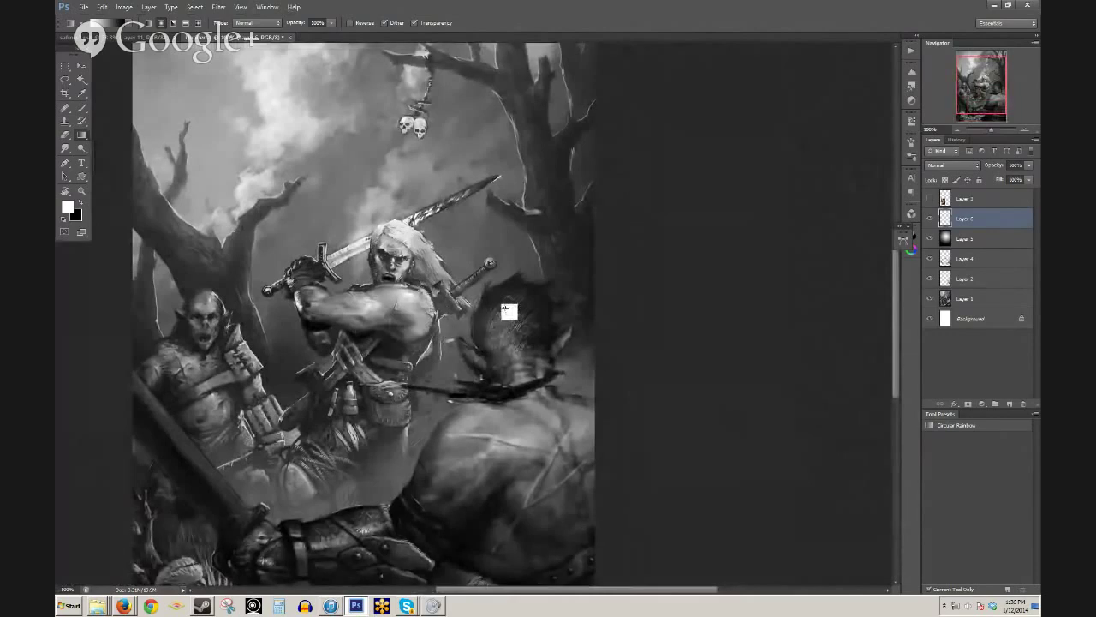
left_click(441, 278, "ctrl")
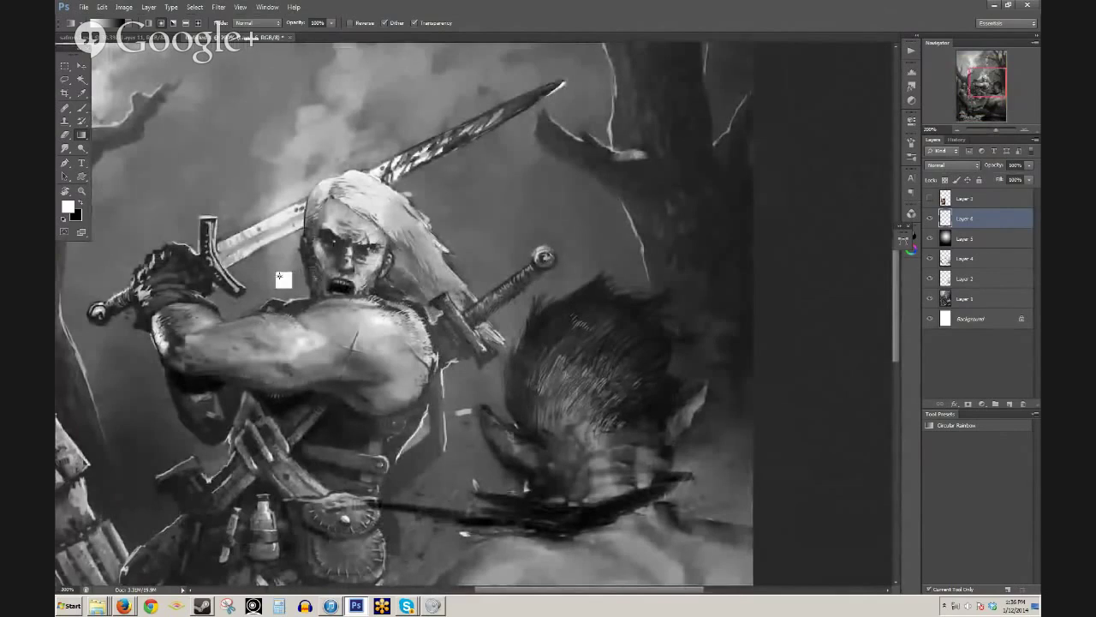
- Darken the warrior's vest with black, using 80% brush opacity around the collar and 40% on the torso below the arm
key("b")
key("x")
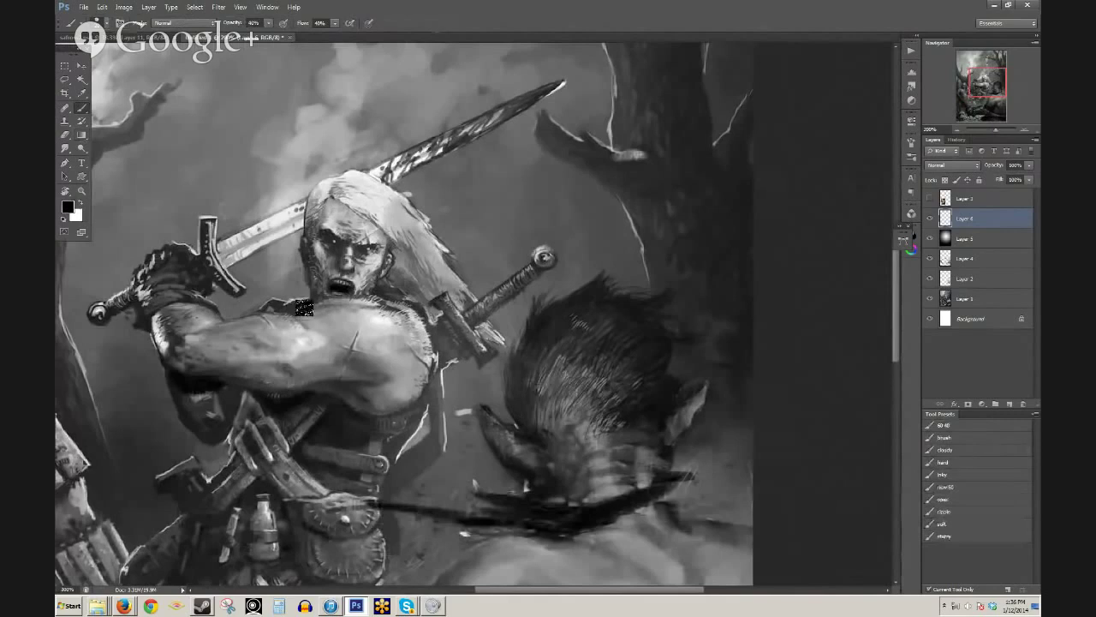
key("8")
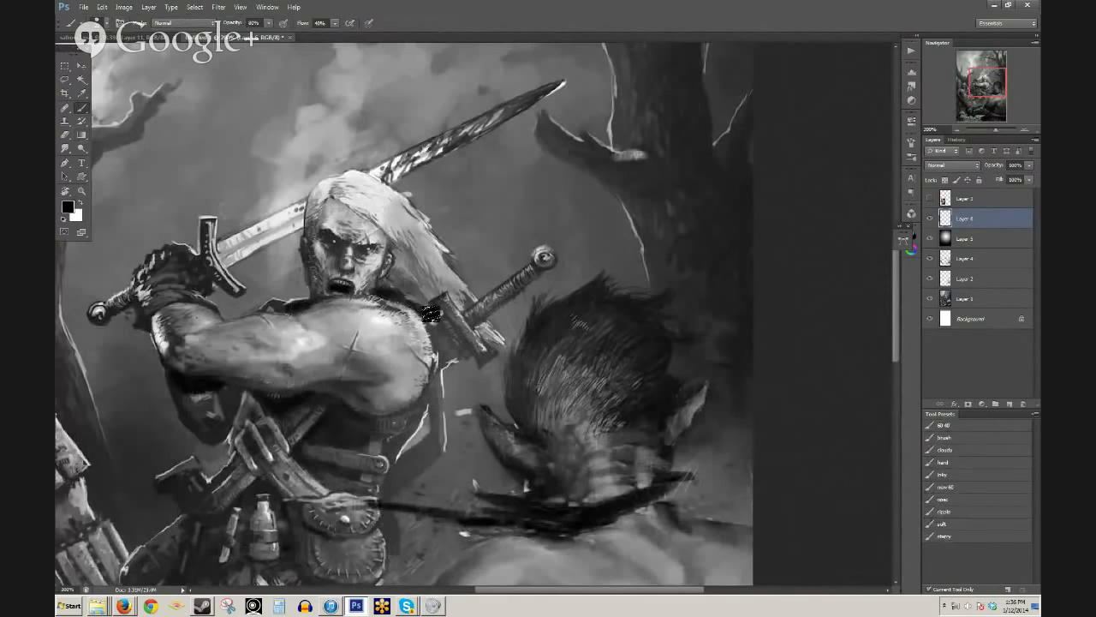
left_click_drag(440, 422, 425, 342)
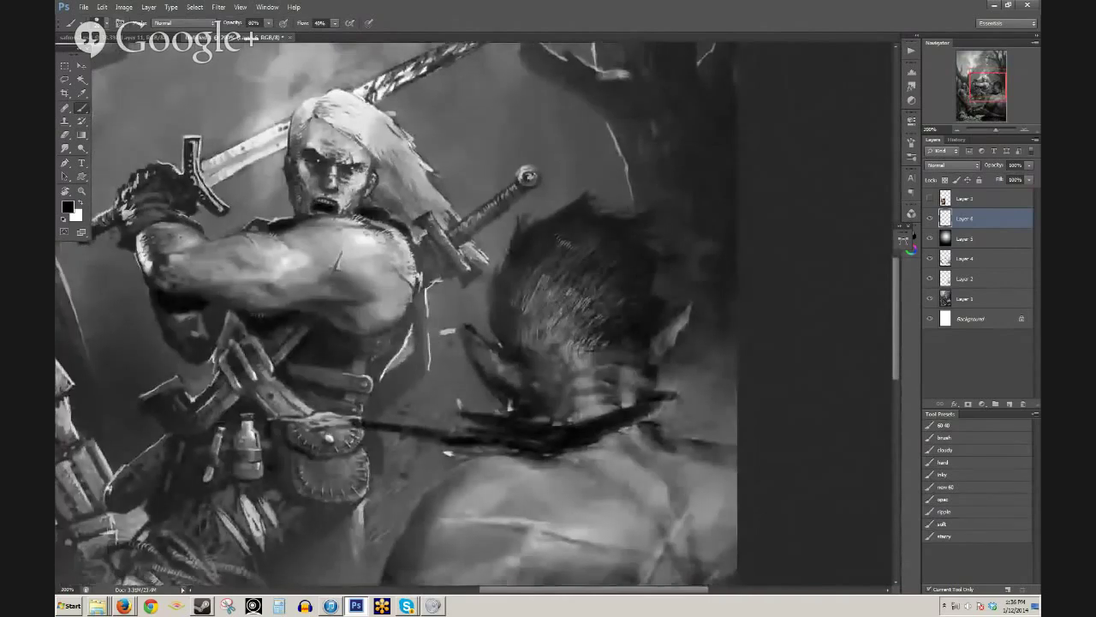
key("4")
left_click_drag(347, 345, 369, 343)
mouse_move(392, 344)
left_mouse_down()
mouse_move(362, 366)
mouse_move(326, 334)
mouse_move(361, 350)
mouse_move(325, 352)
mouse_move(366, 370)
mouse_move(313, 357)
mouse_move(302, 373)
mouse_move(296, 392)
mouse_move(358, 409)
left_mouse_up()
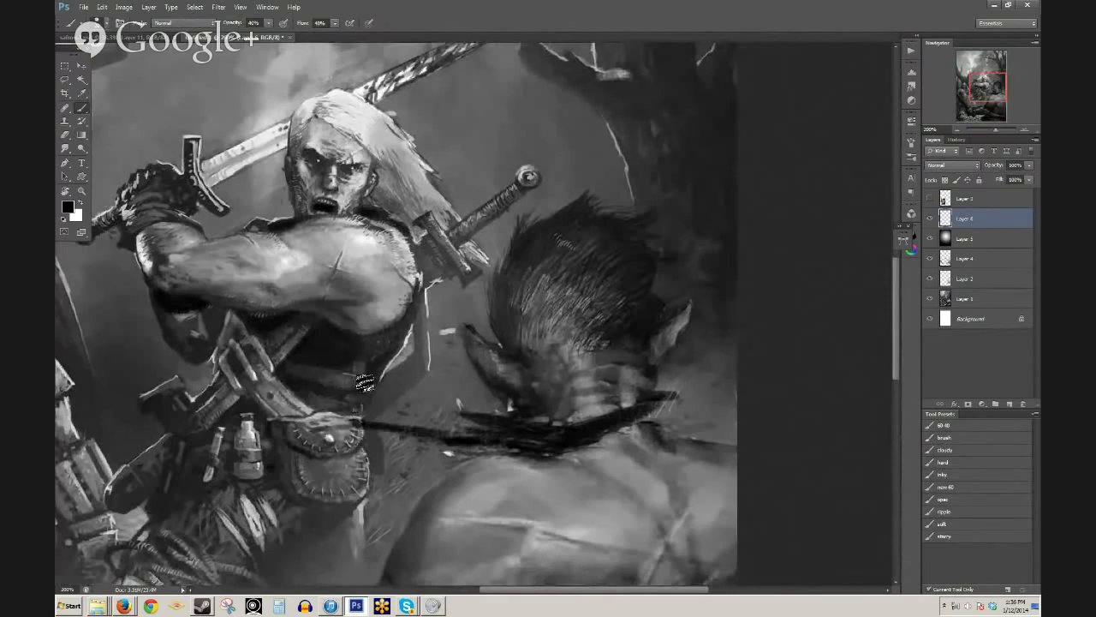
left_click(408, 348, "alt")
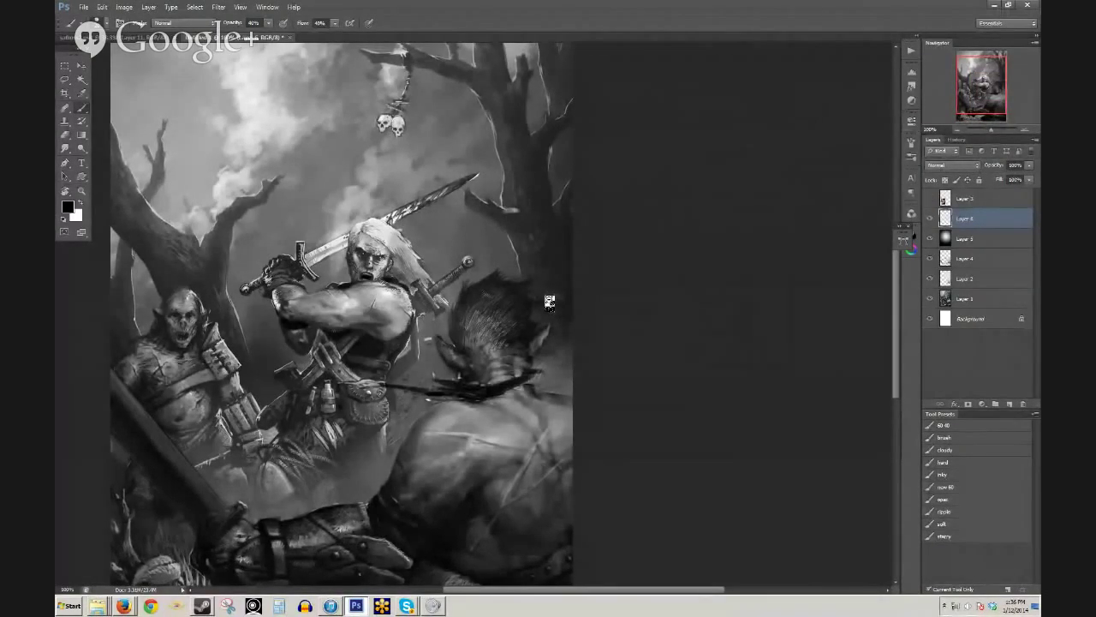
- Darken the raised sword's blade from its tip to the warrior's hair with black at 100% brush opacity
left_click(503, 430, "alt")
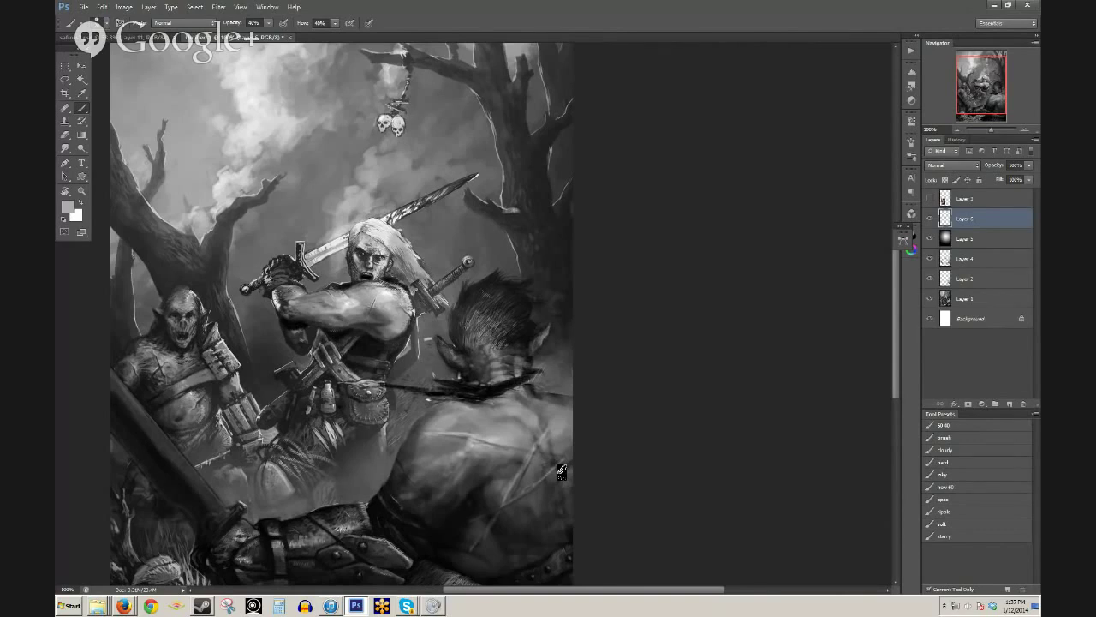
left_click(433, 241, "ctrl")
left_click(433, 242, "ctrl")
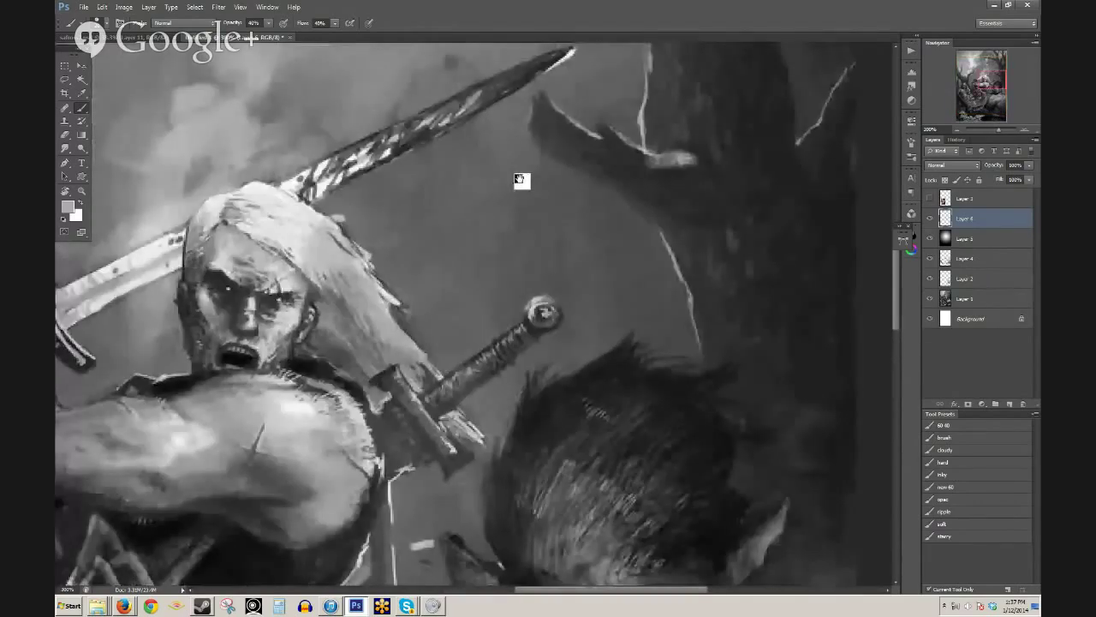
left_click_drag(519, 179, 409, 287)
key("0")
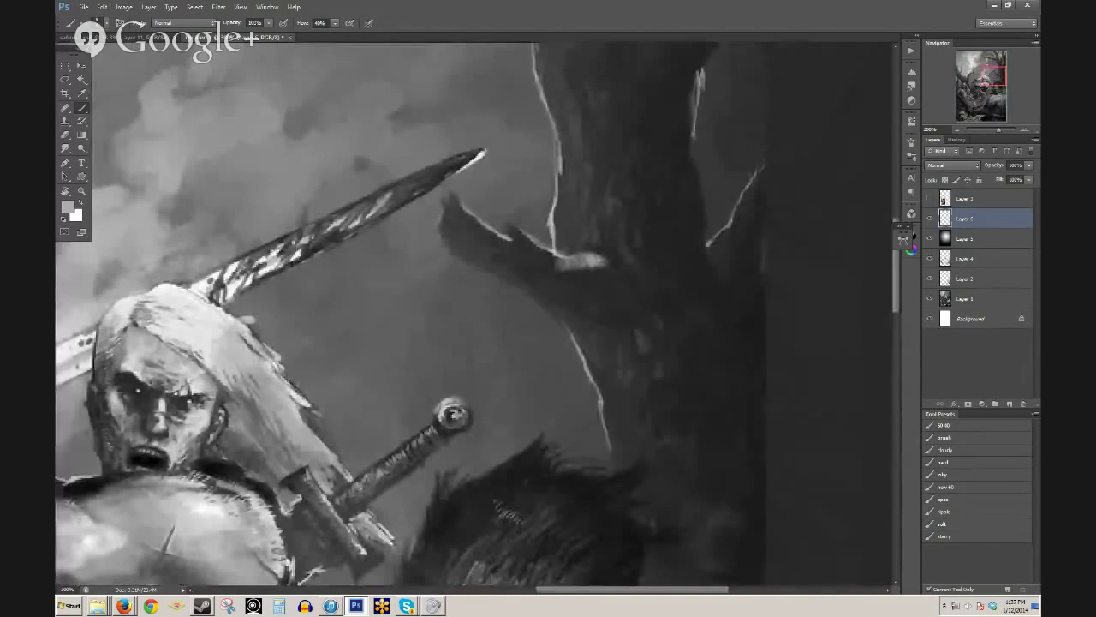
mouse_move(442, 171)
left_mouse_down()
mouse_move(496, 145)
mouse_move(367, 198)
mouse_move(403, 185)
mouse_move(380, 217)
mouse_move(497, 148)
mouse_move(371, 224)
mouse_move(361, 222)
mouse_move(394, 202)
mouse_move(403, 180)
mouse_move(355, 228)
mouse_move(374, 200)
mouse_move(342, 223)
mouse_move(367, 200)
mouse_move(311, 254)
mouse_move(314, 234)
mouse_move(370, 201)
mouse_move(324, 222)
mouse_move(292, 240)
mouse_move(289, 250)
mouse_move(307, 249)
mouse_move(281, 268)
mouse_move(289, 242)
mouse_move(285, 267)
mouse_move(250, 281)
mouse_move(242, 270)
mouse_move(287, 233)
mouse_move(250, 254)
mouse_move(216, 283)
mouse_move(228, 290)
mouse_move(247, 268)
mouse_move(225, 300)
left_mouse_up()
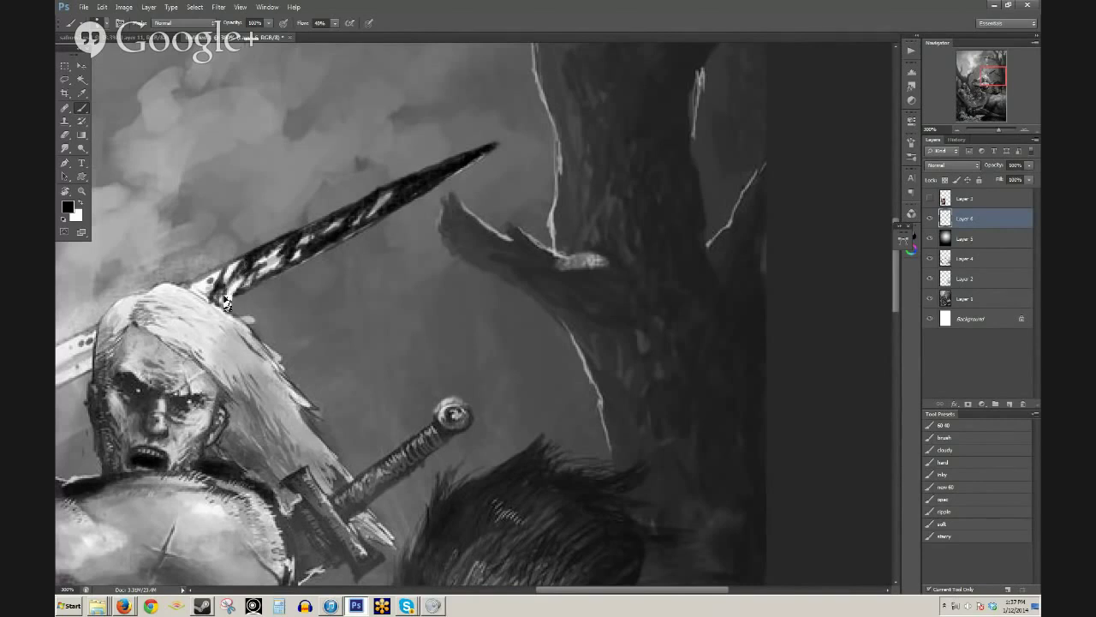
scroll(248, 301, "down", 2)
scroll(584, 302, "left", 1)
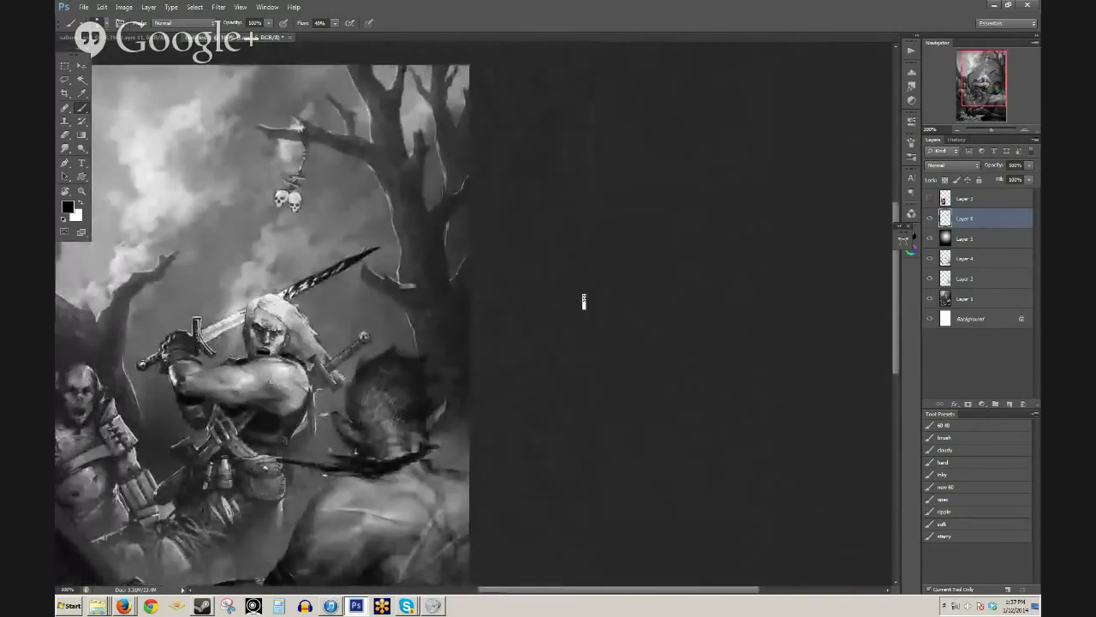
scroll(261, 322, "up", 2)
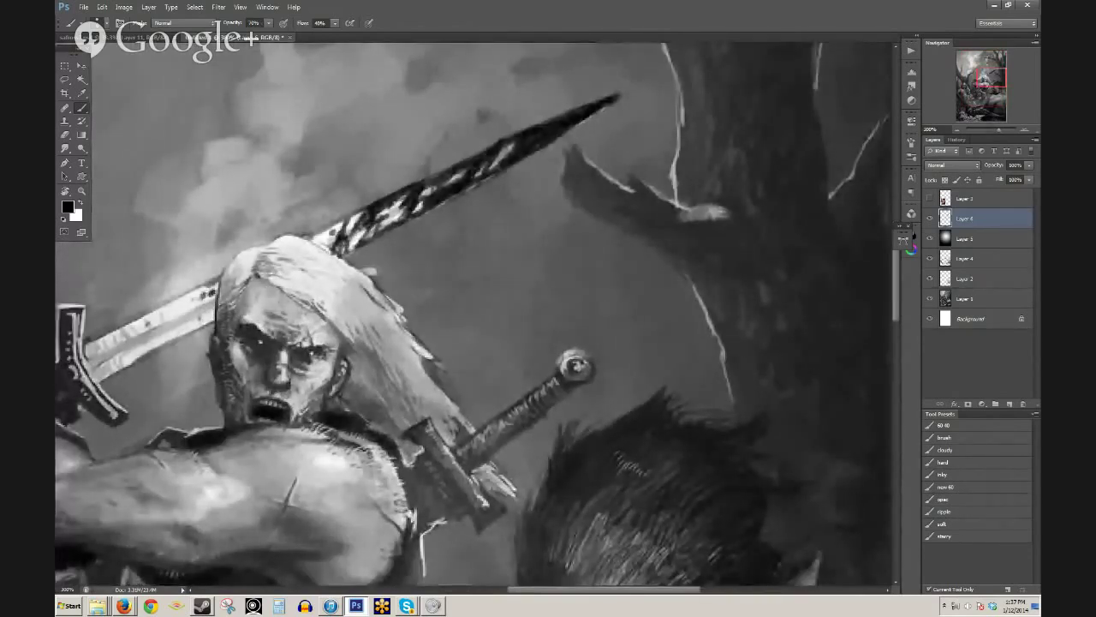
key("ctrl+minus")
key("ctrl+minus")
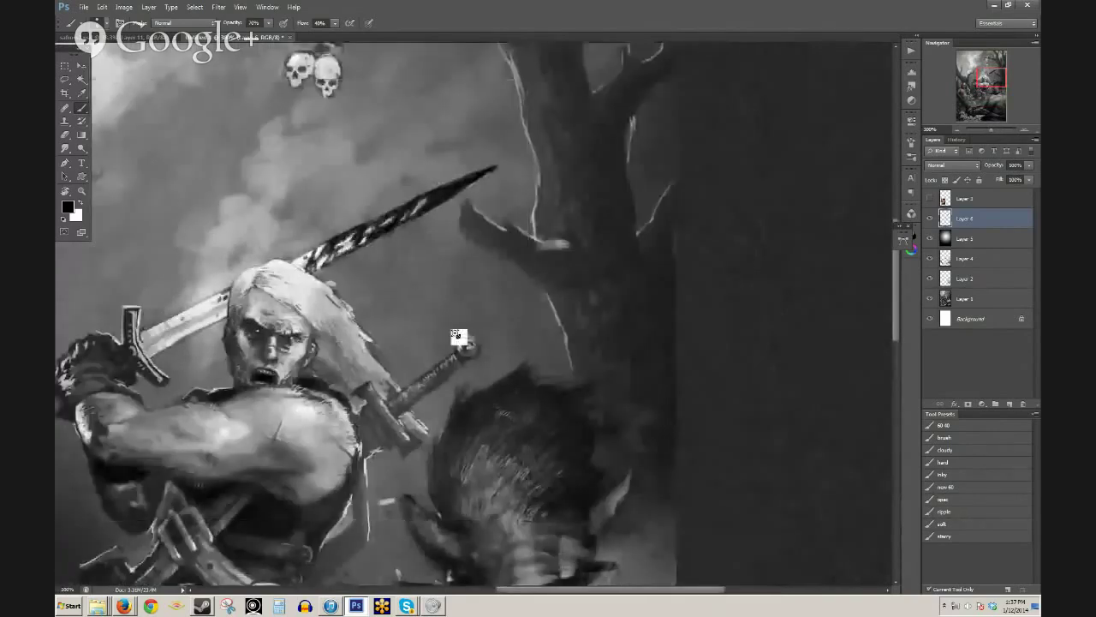
key("ctrl+minus")
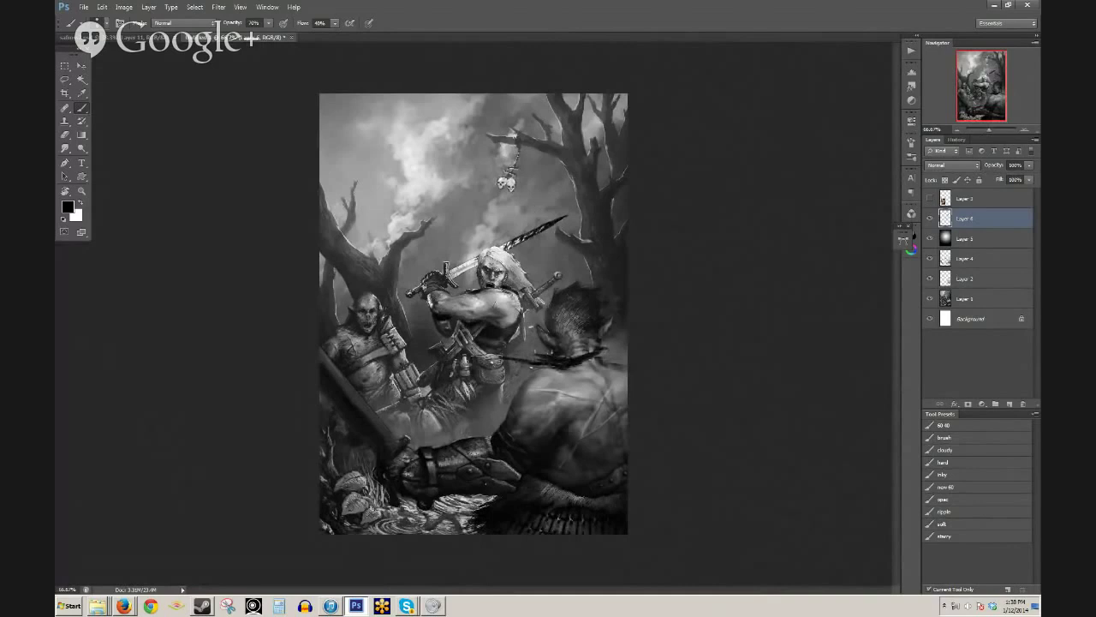
- Deepen the shadow on the warrior's torso beneath the raised arm with black at 80% opacity and reduce the brush opacity to 20%
left_click(516, 309, "ctrl")
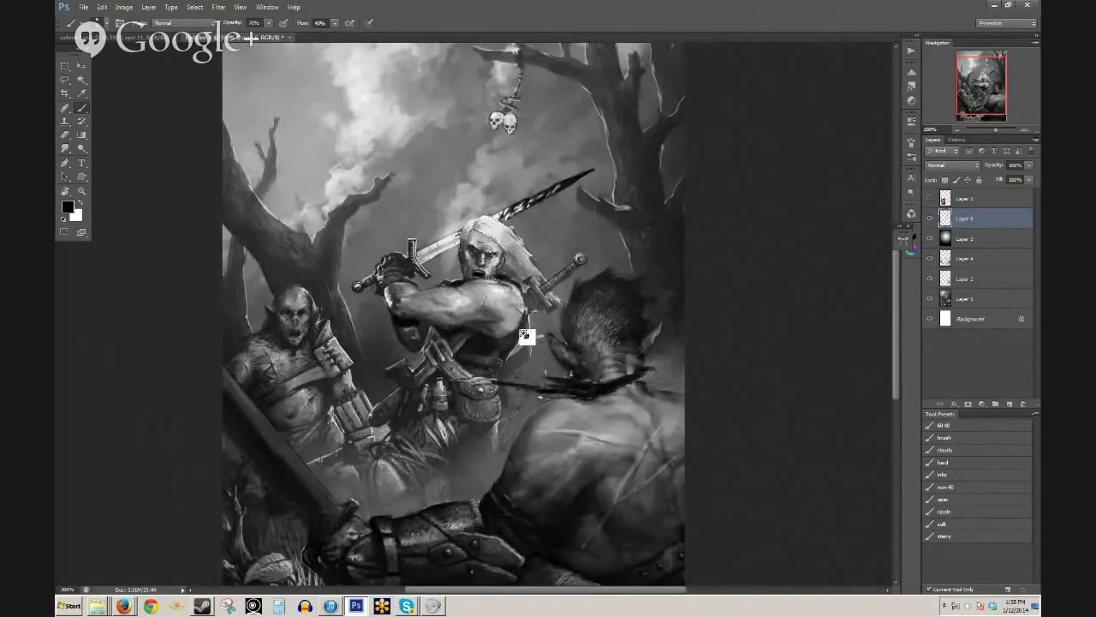
scroll(535, 283, "up", 1)
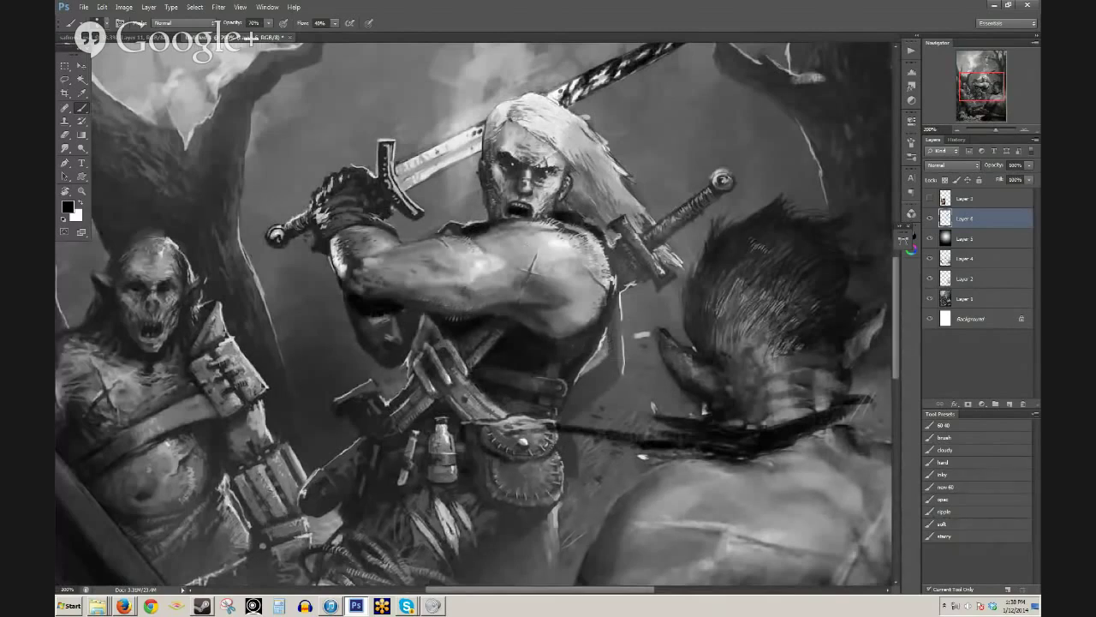
key("8")
key("ctrl+space")
left_click_drag(561, 350, 558, 367)
key("ctrl+minus")
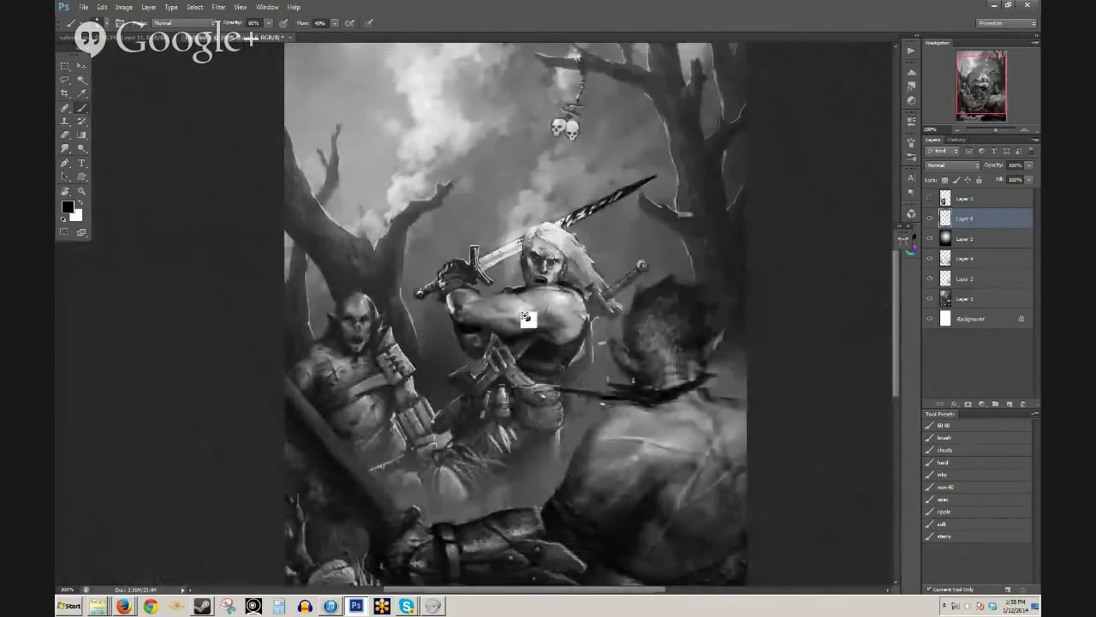
key("ctrl+plus")
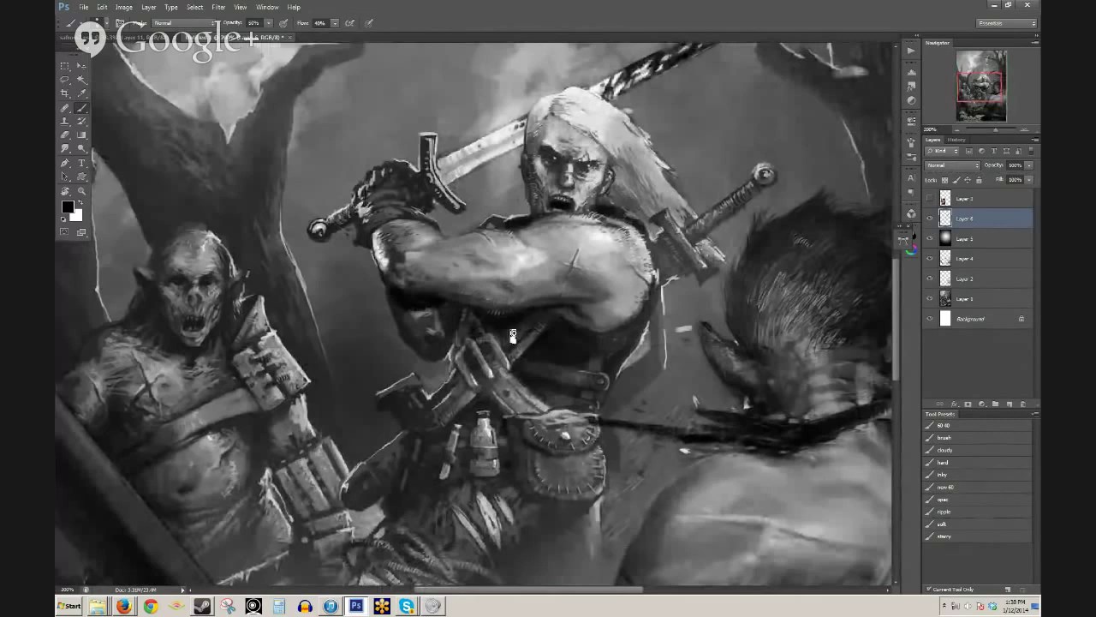
left_click_drag(551, 343, 557, 351)
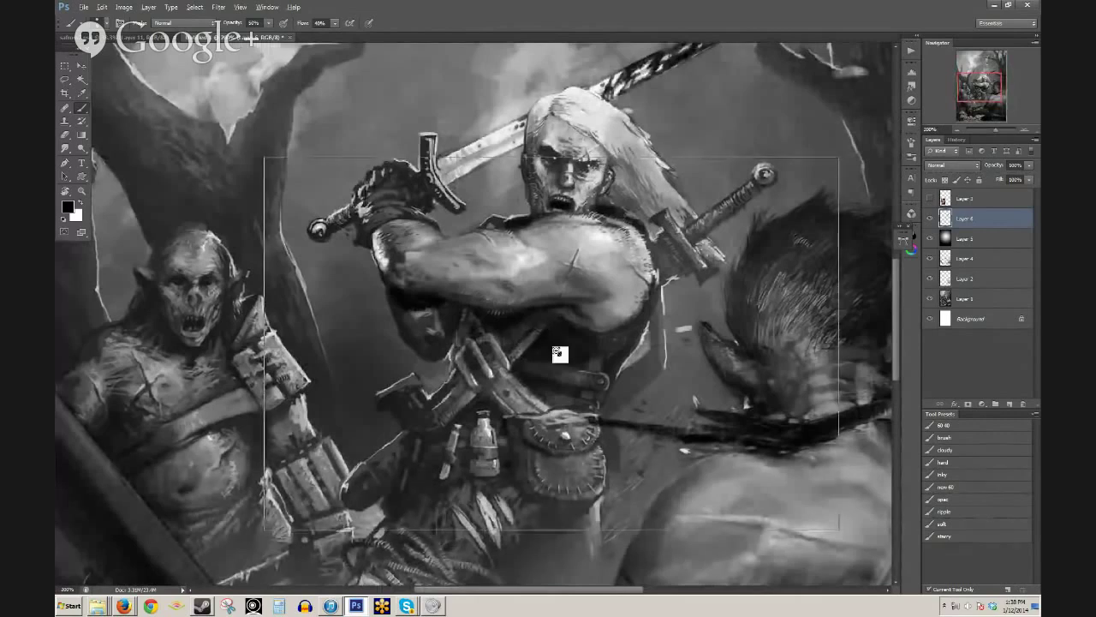
key("ctrl+0")
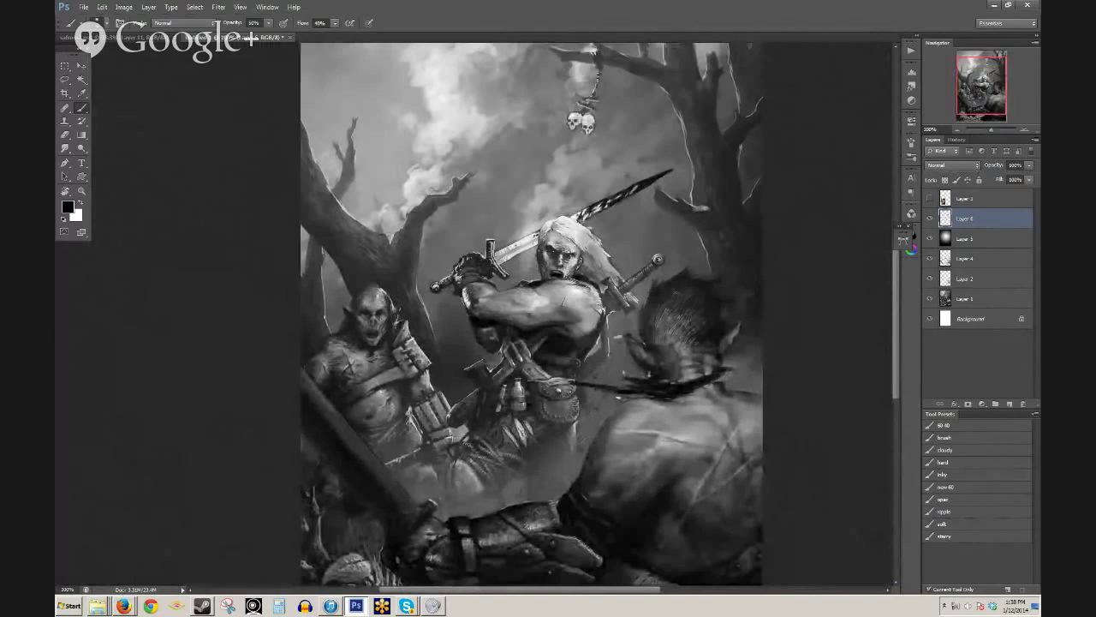
key("2")
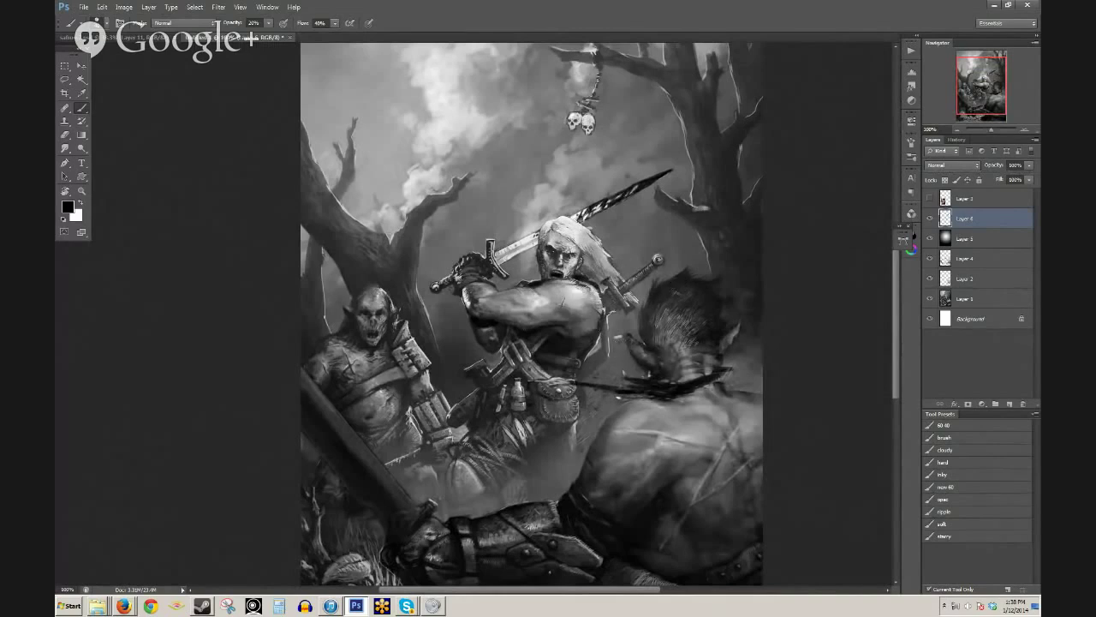
- Touch up the shading on the warrior's raised forearm near the elbow at 40% brush opacity
key("x")
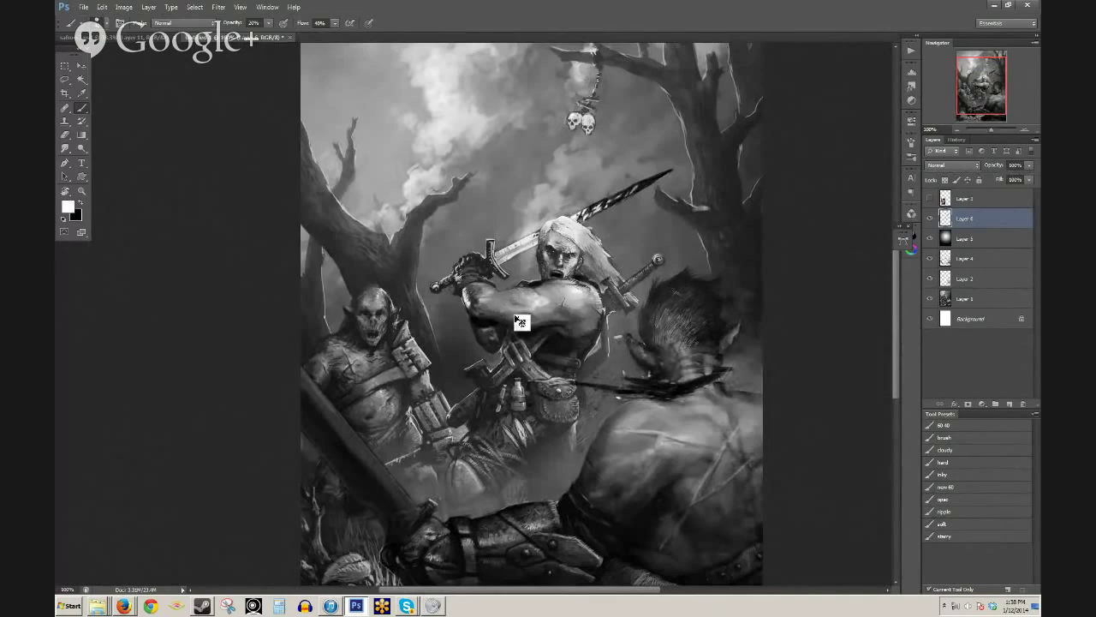
key("6")
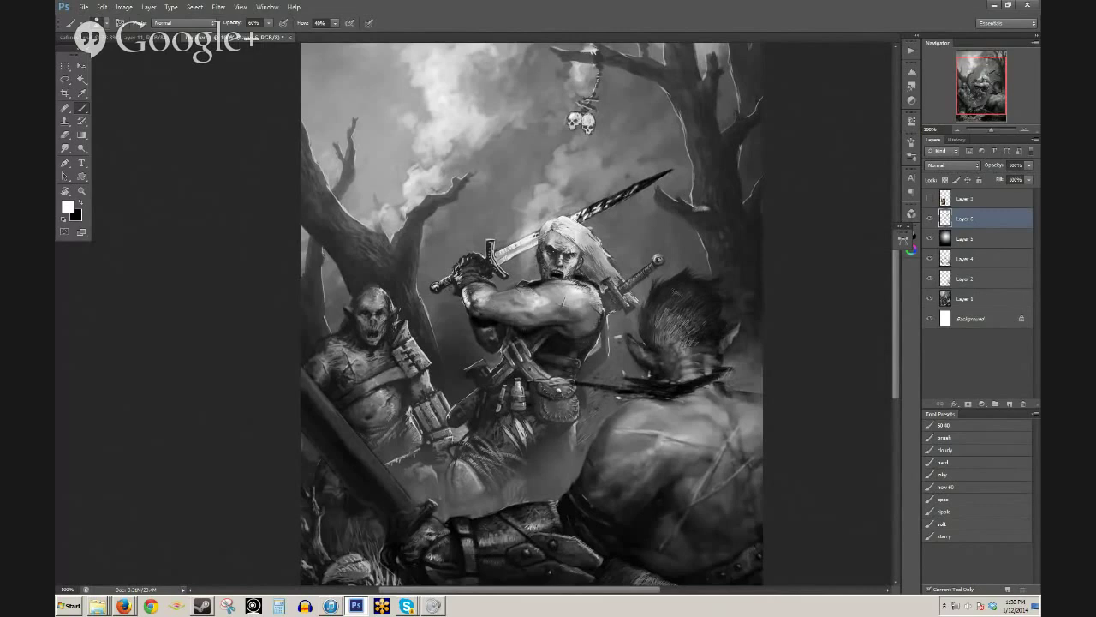
key("x")
key("4")
left_click_drag(485, 310, 490, 302)
key("x")
left_click(537, 346, "alt")
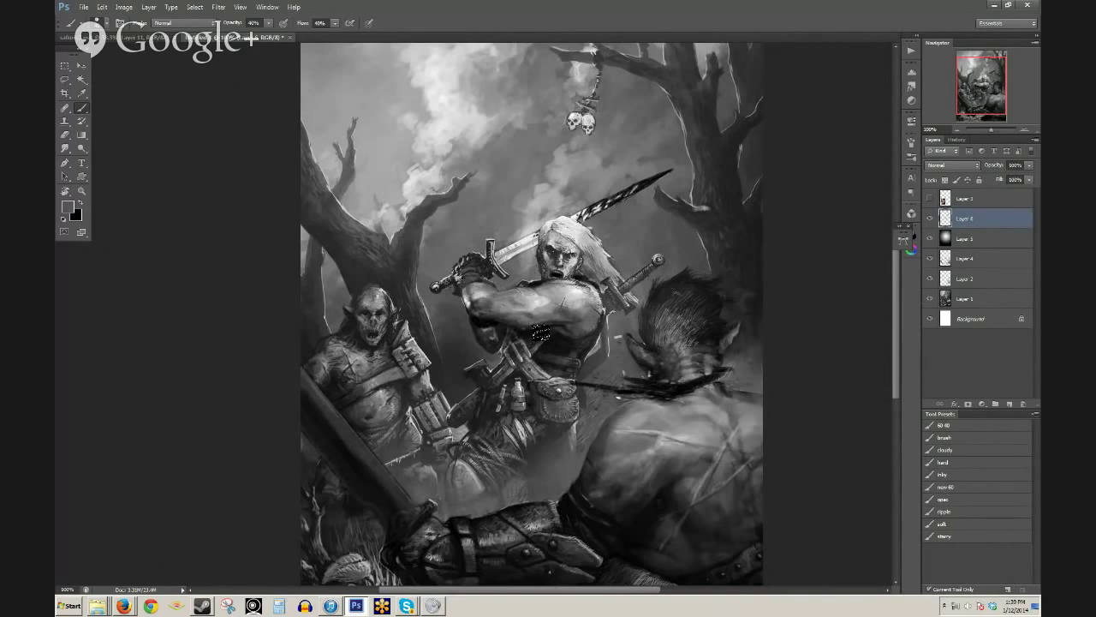
- Paint sampled dark grey at 80% brush opacity over the pale smoke behind the warrior's head and beside the hair
key("x")
key("3")
key("8")
left_click(581, 221, "ctrl")
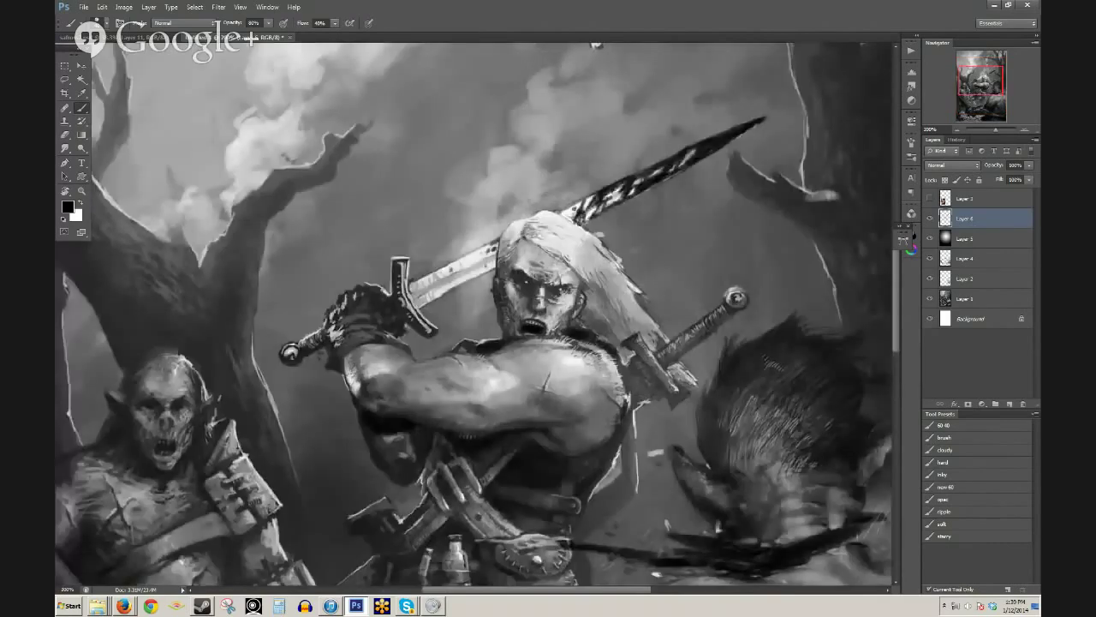
left_click_drag(582, 171, 521, 230)
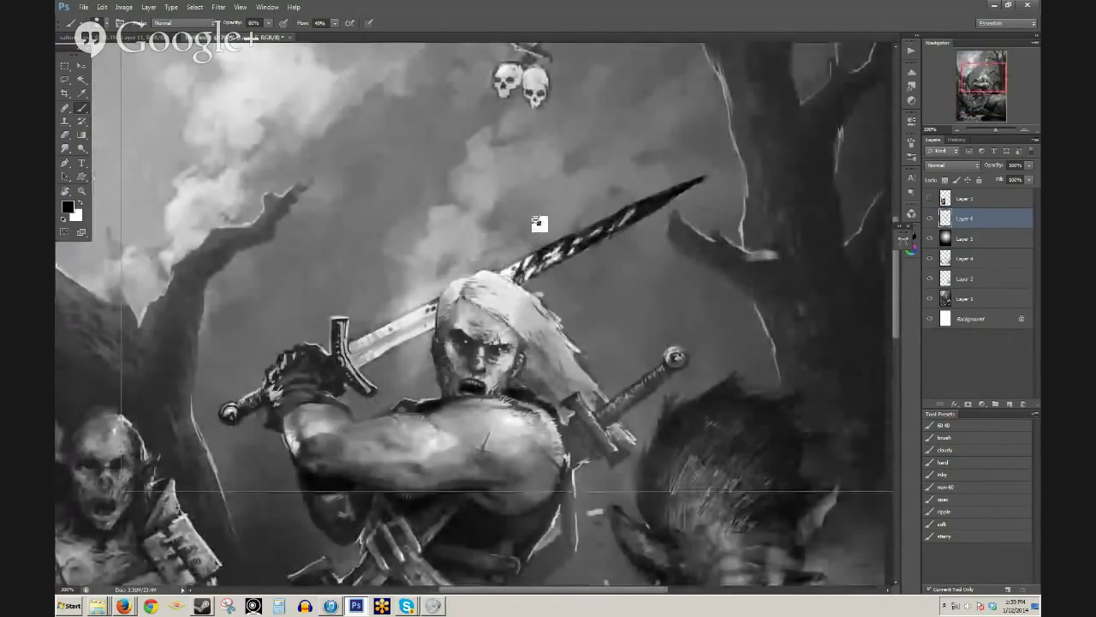
left_click(538, 223, "alt")
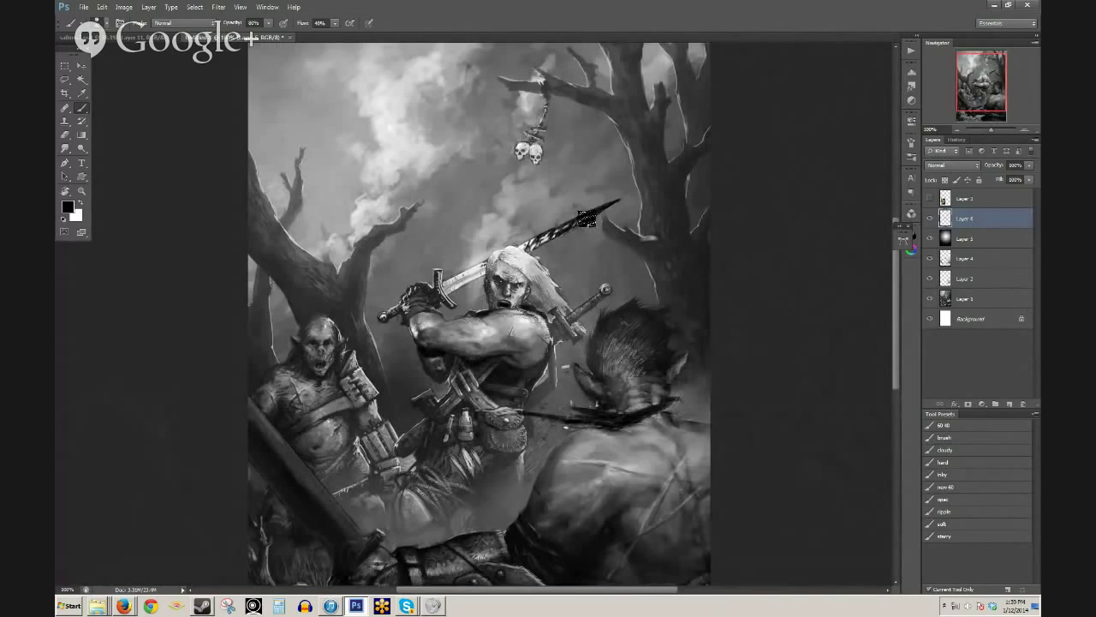
key("ctrl+space")
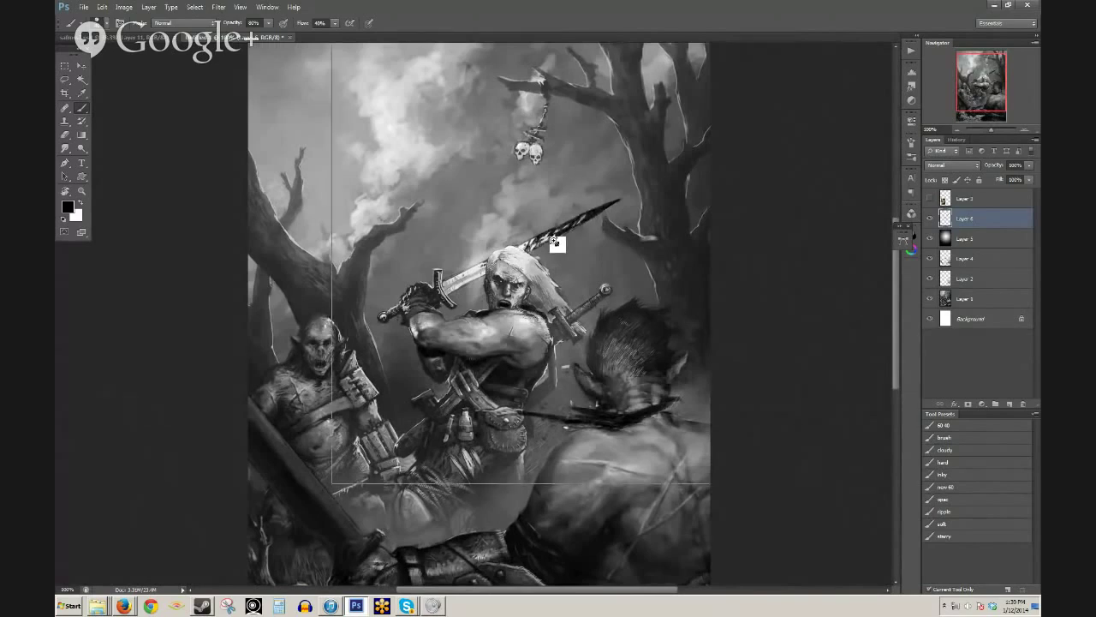
left_click(557, 244, "ctrl")
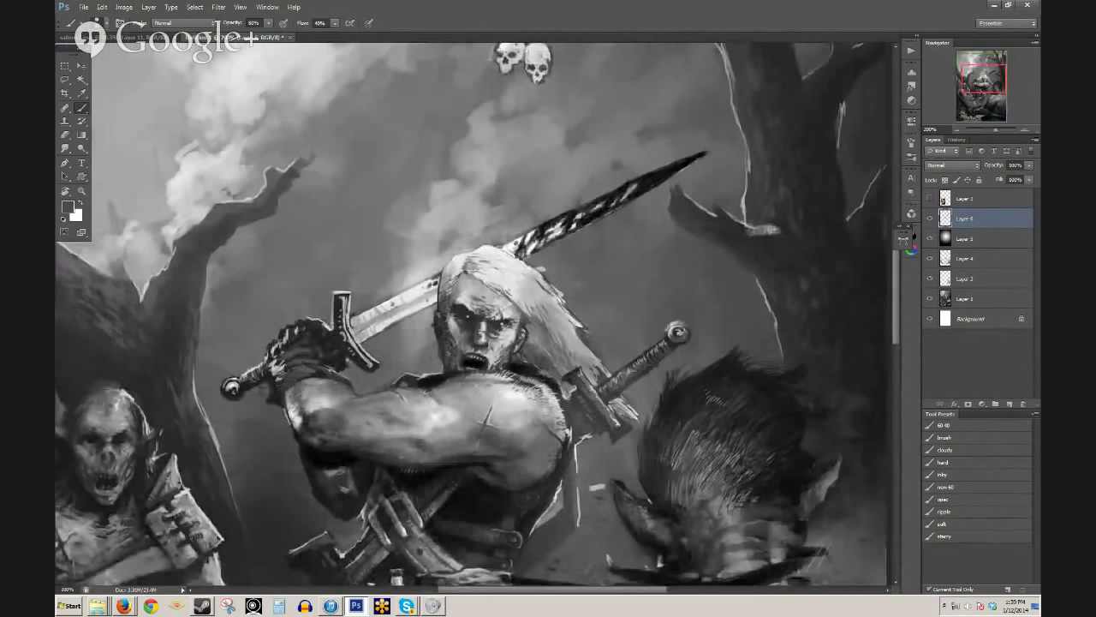
left_click(447, 249, "alt")
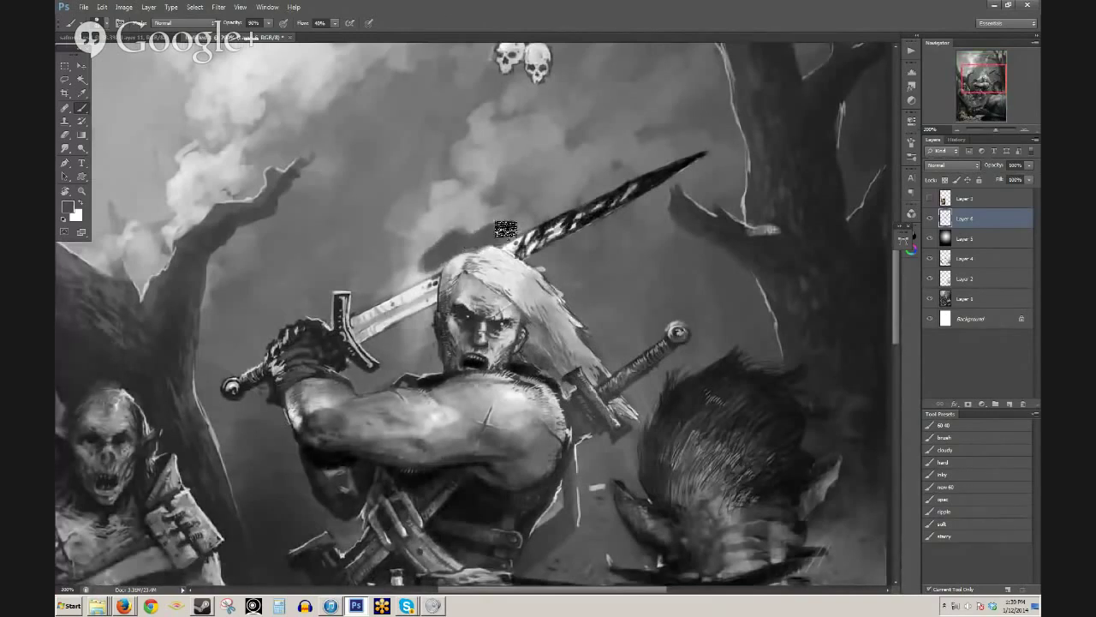
mouse_move(501, 228)
left_mouse_down()
mouse_move(436, 246)
mouse_move(432, 233)
mouse_move(426, 269)
mouse_move(456, 220)
mouse_move(472, 235)
mouse_move(502, 227)
mouse_move(418, 223)
mouse_move(521, 172)
left_mouse_up()
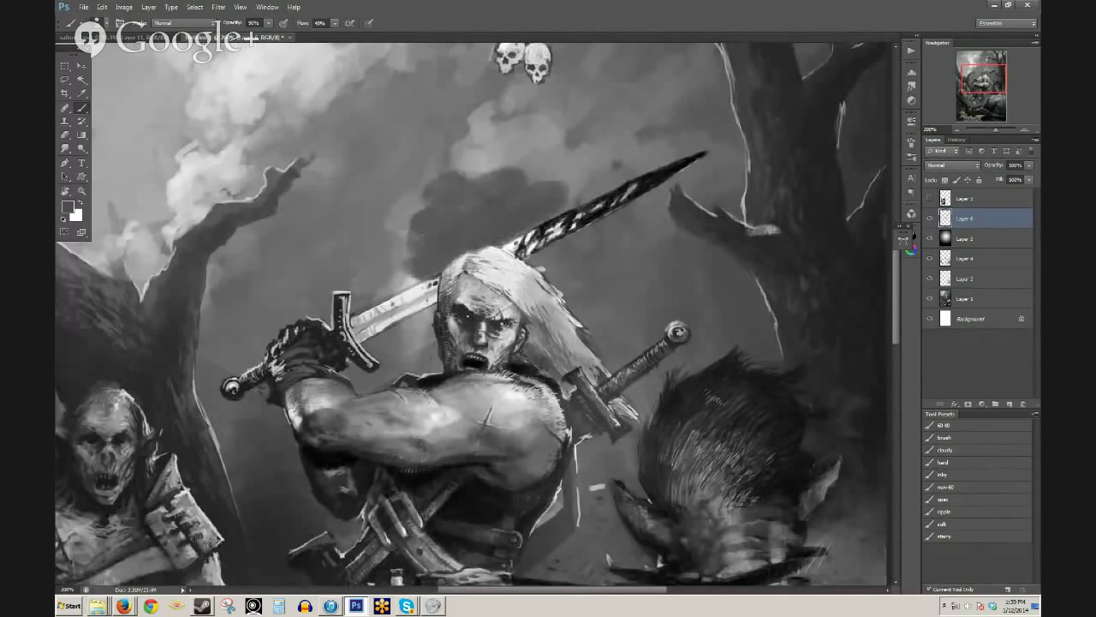
mouse_move(565, 265)
left_mouse_down()
mouse_move(551, 269)
mouse_move(573, 317)
mouse_move(570, 294)
mouse_move(543, 268)
left_mouse_up()
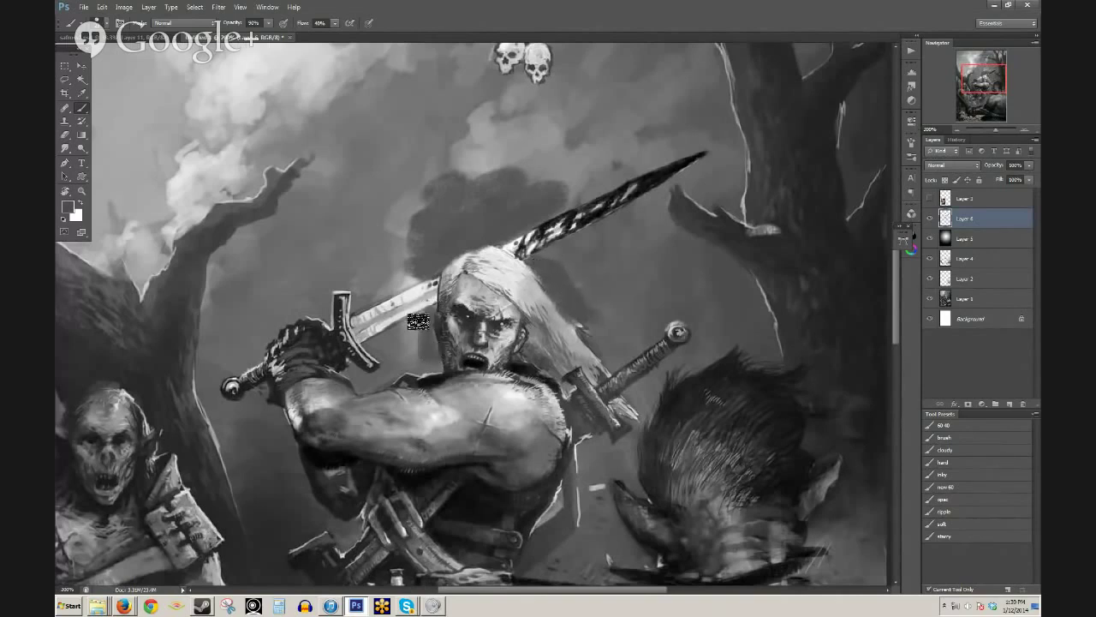
- Paint light grey smoke wisps rising above the warrior's head, between the raised sword and the hanging skulls
key("ctrl+t")
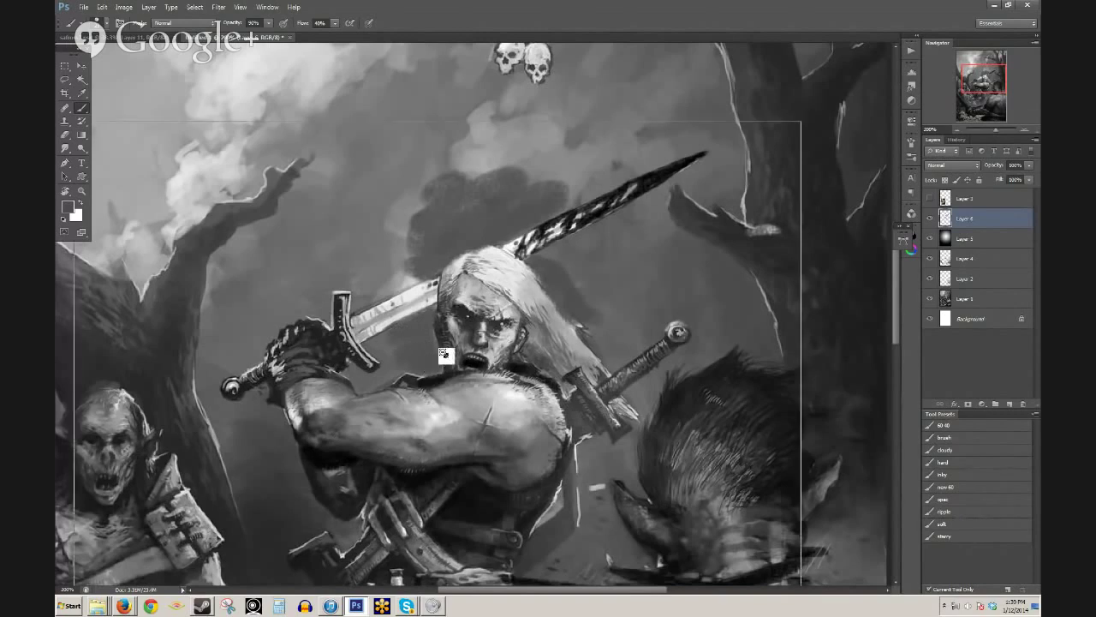
scroll(444, 354, "down", 1)
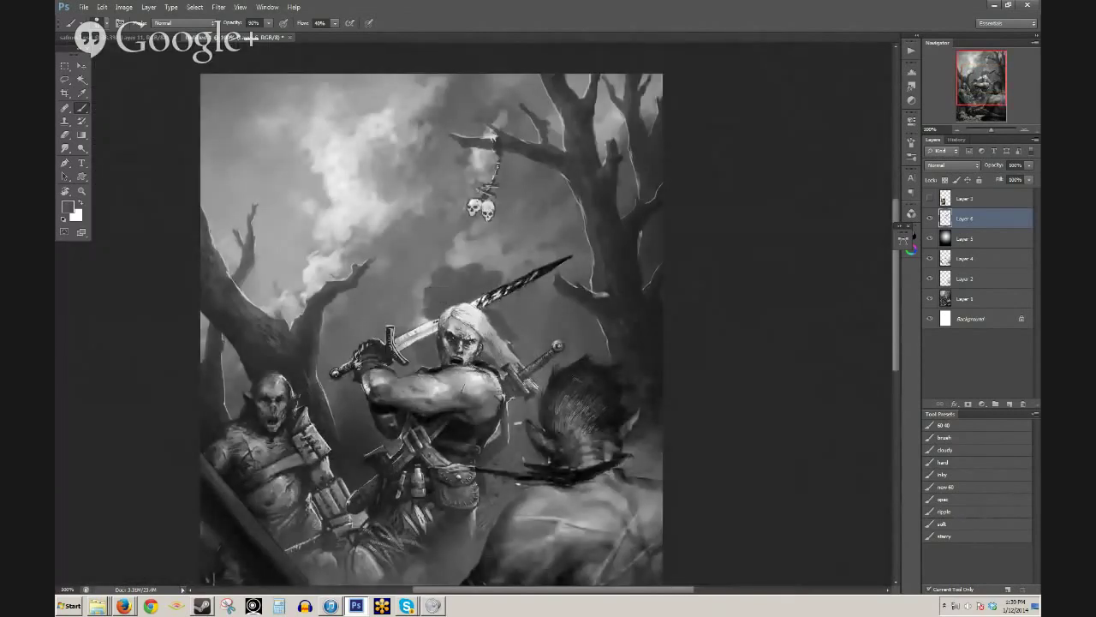
mouse_move(437, 297)
left_mouse_down()
mouse_move(478, 260)
mouse_move(514, 268)
mouse_move(461, 239)
mouse_move(420, 280)
left_mouse_up()
left_click(461, 240, "alt")
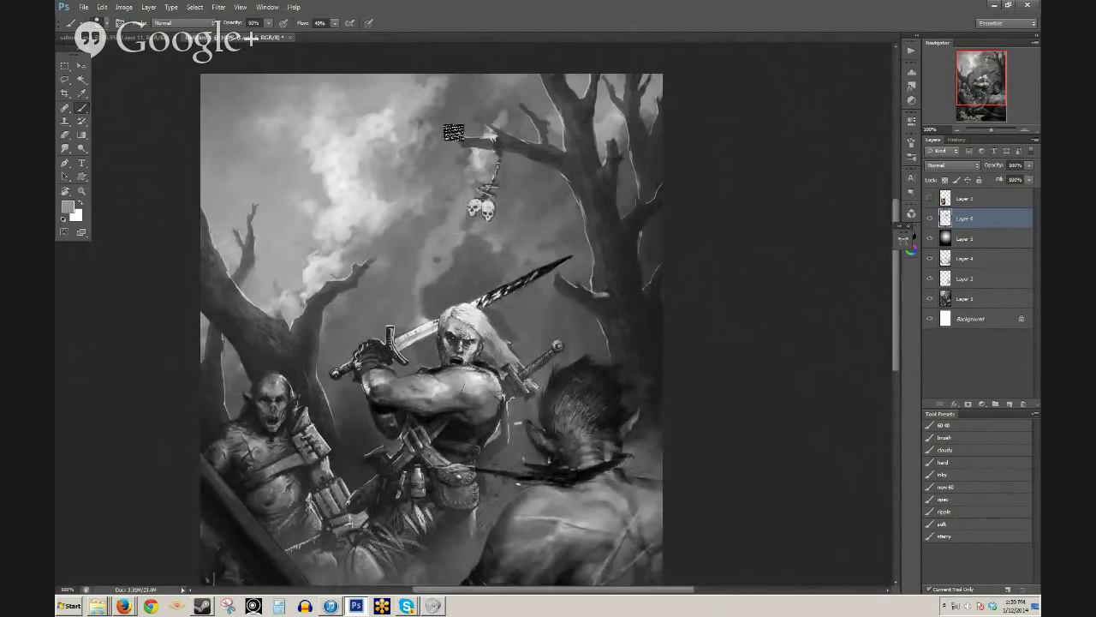
key("4")
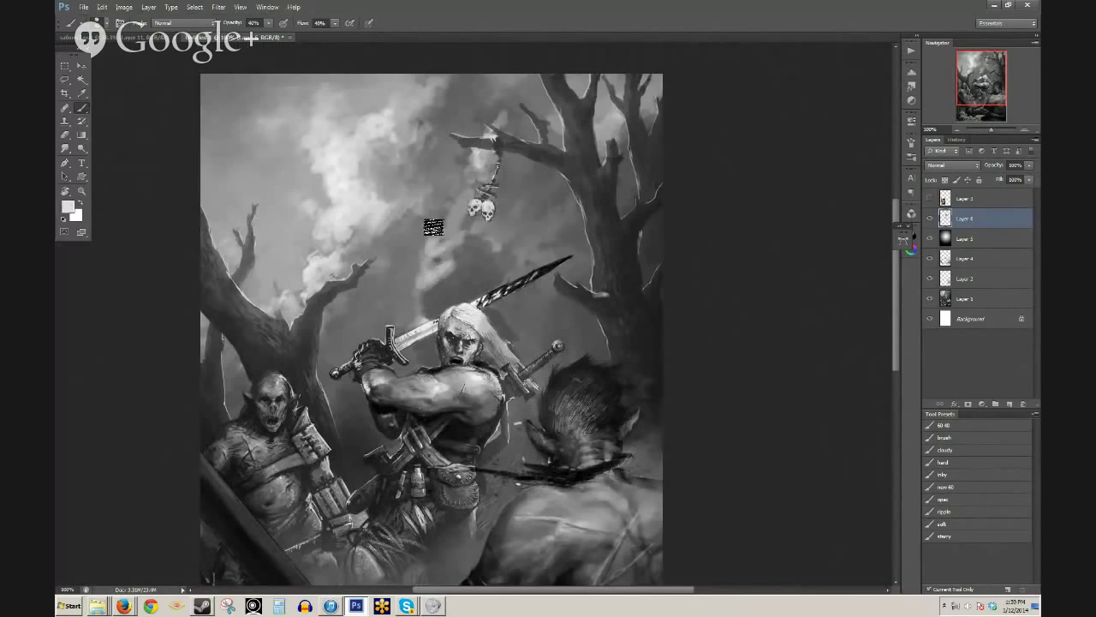
key("3")
left_click_drag(434, 208, 413, 281)
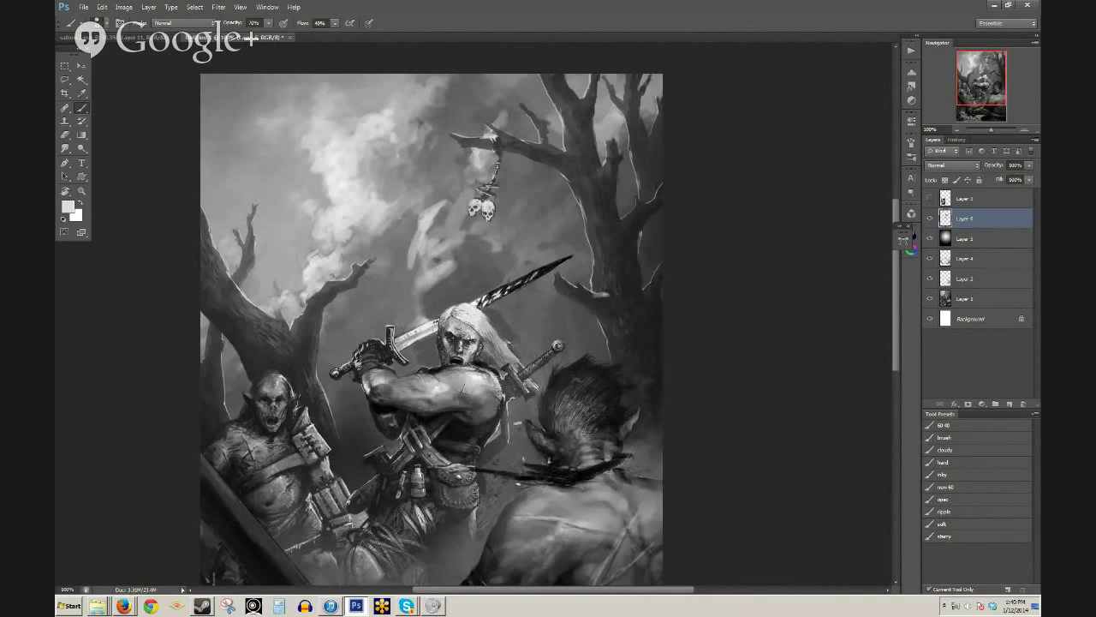
- Blend the smoke wisps into the sky with sampled greys at 20% brush opacity and restore the default black and white colors
key("2")
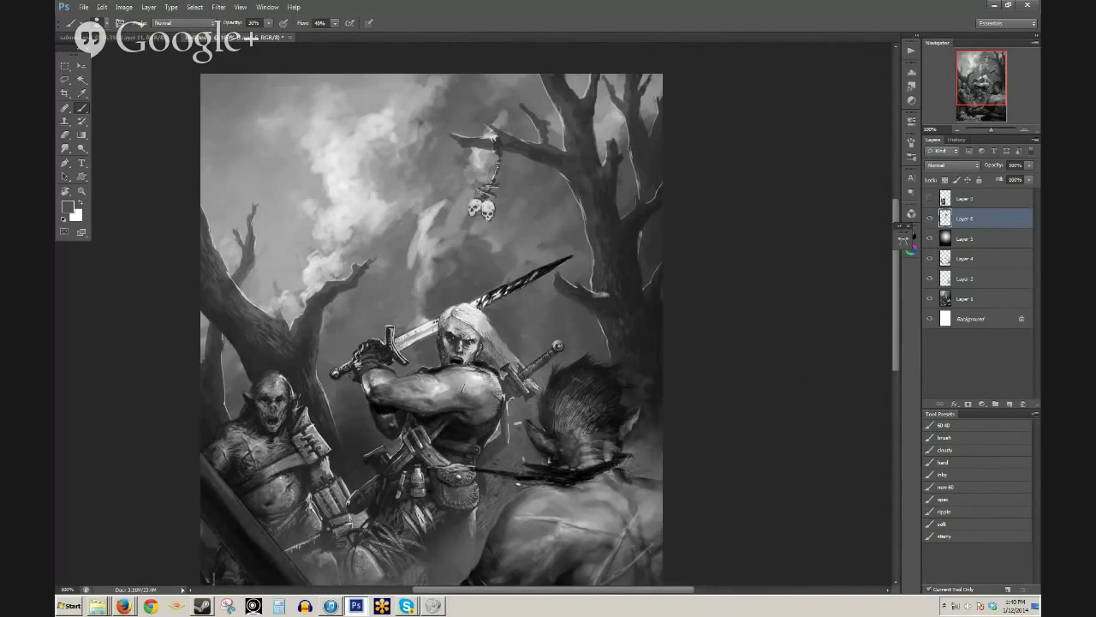
mouse_move(535, 425)
left_mouse_down()
mouse_move(561, 240)
mouse_move(548, 199)
left_mouse_up()
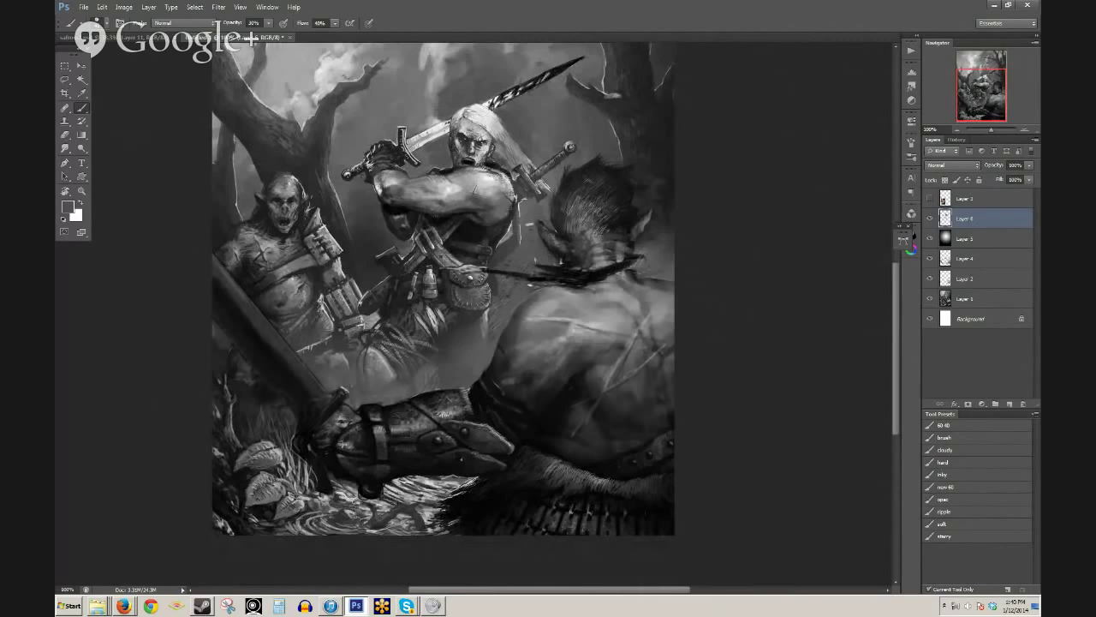
left_click_drag(448, 176, 422, 316)
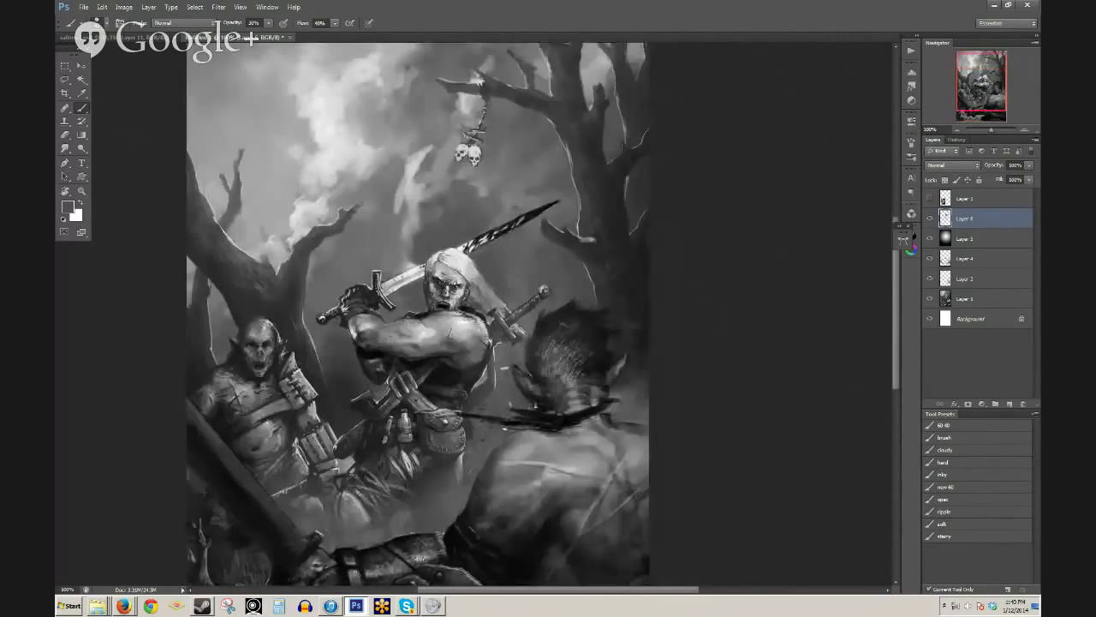
left_click(427, 178, "alt")
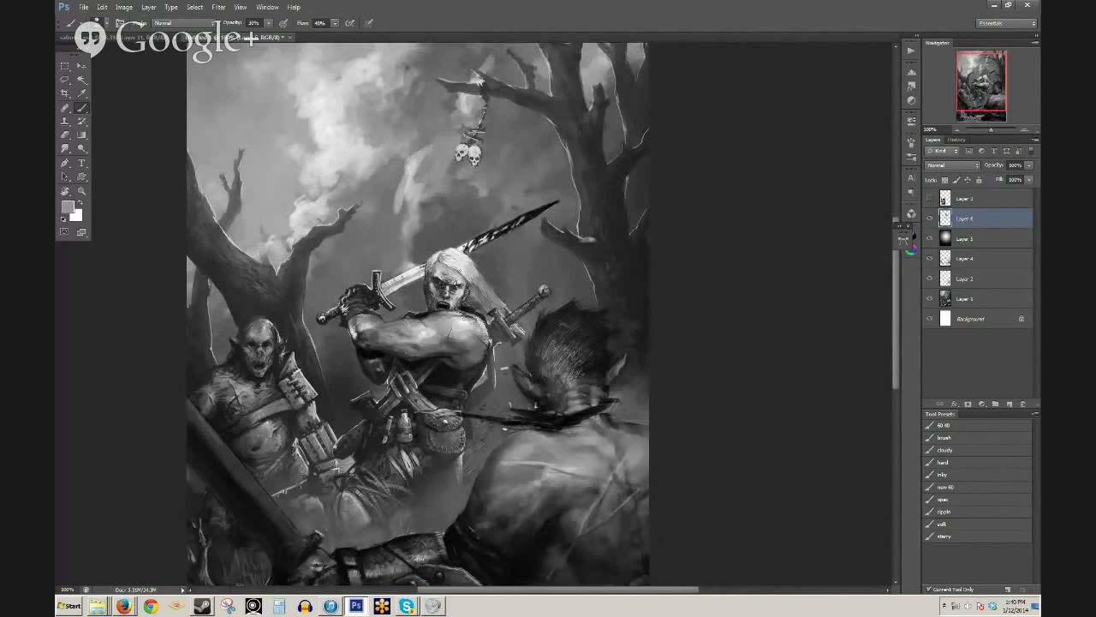
left_click(503, 191, "alt")
key("d")
key("ctrl+minus")
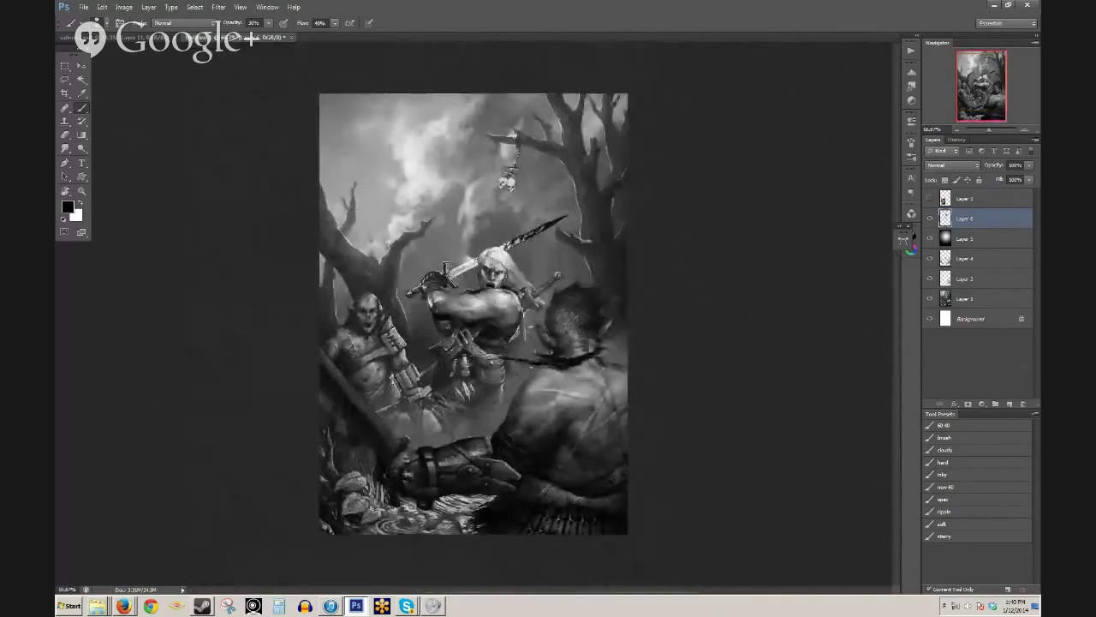
- Even out the background around the warrior's head and the sword blade with sampled dark grey at 90% brush opacity
key("ctrl+plus")
key("ctrl+plus")
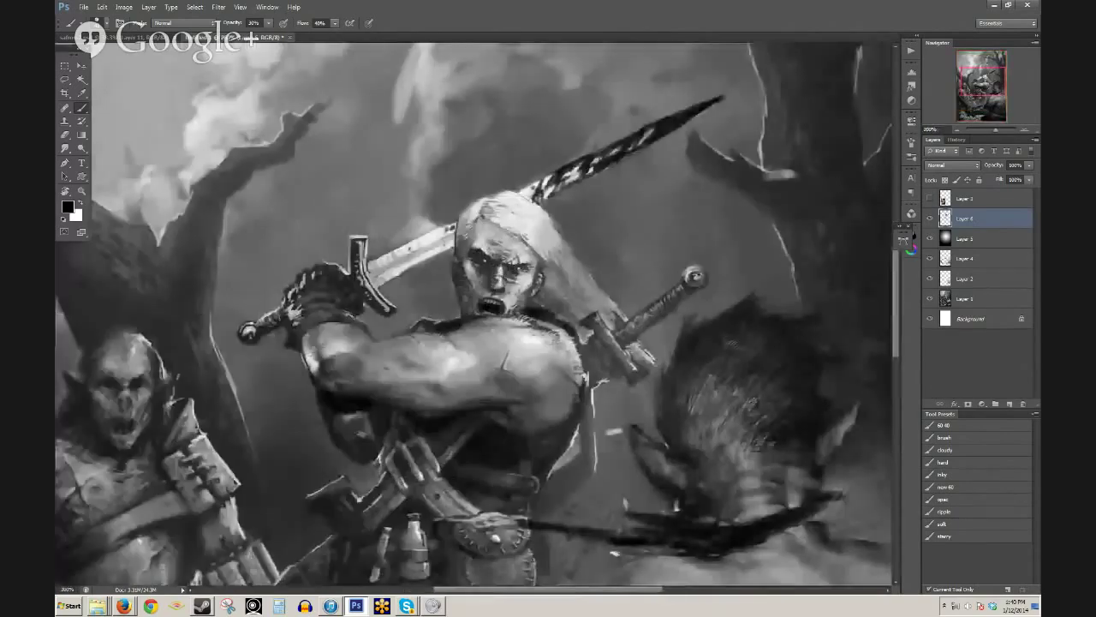
left_click(473, 194, "alt")
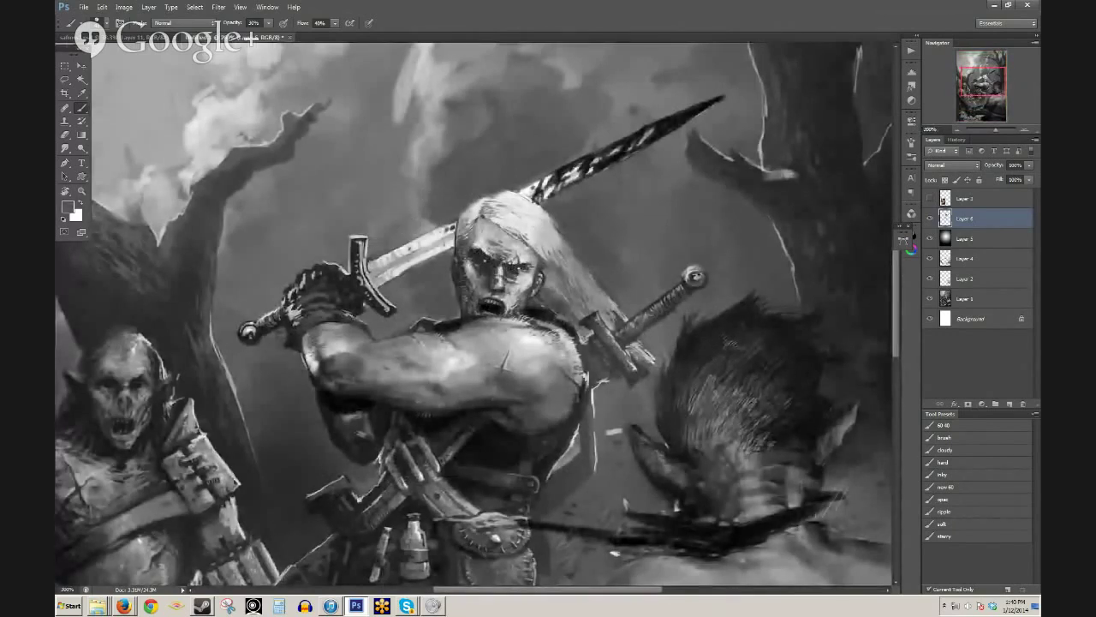
key("9")
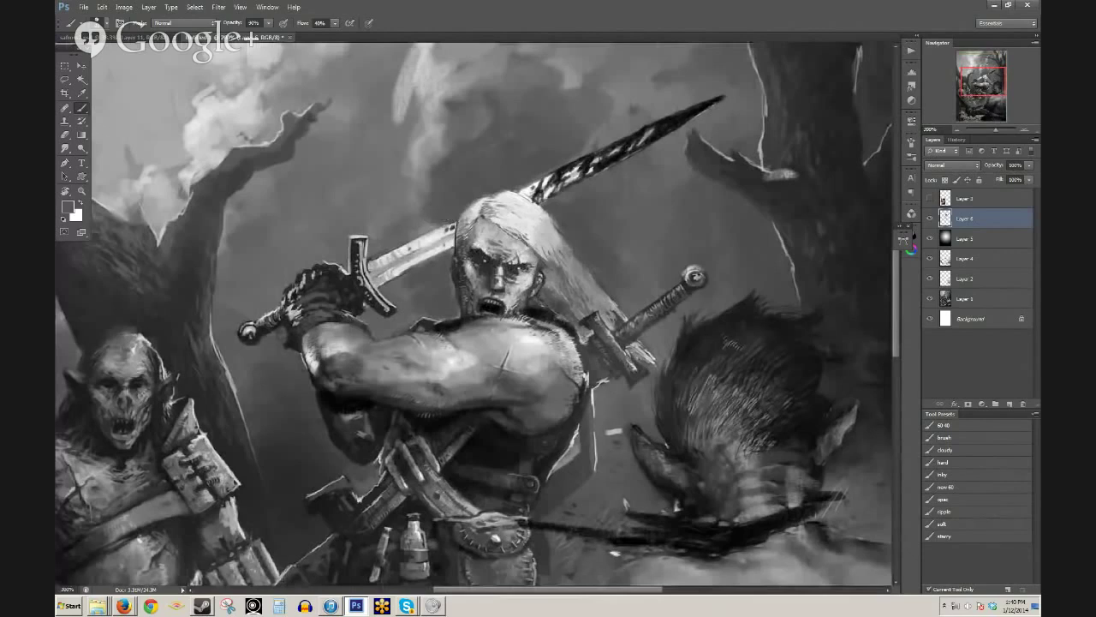
left_click(857, 193, "alt")
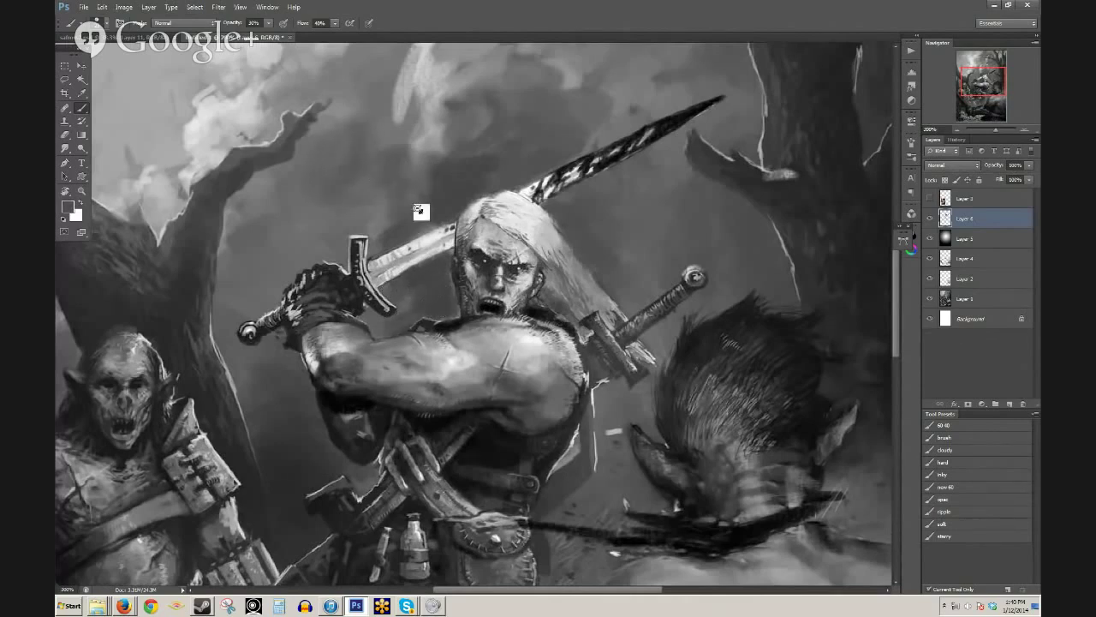
- Deepen the dark smoke around the pale wisps above the sword, reducing the brush opacity to 40% and 20%
key("ctrl+minus")
key("4")
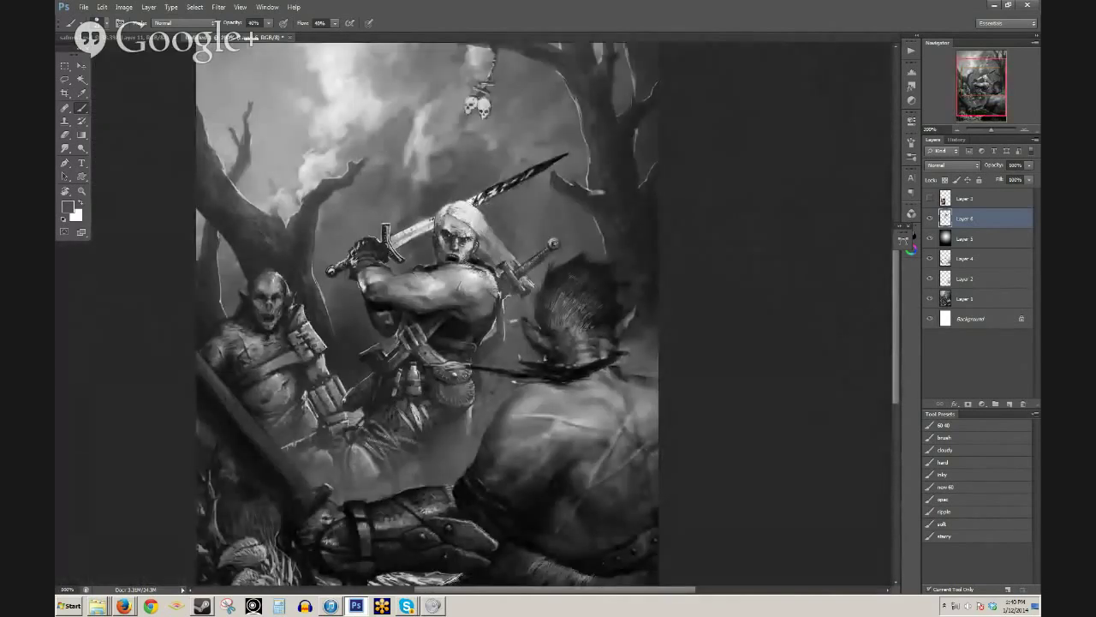
key("x")
key("x")
key("2")
left_click_drag(399, 137, 403, 159)
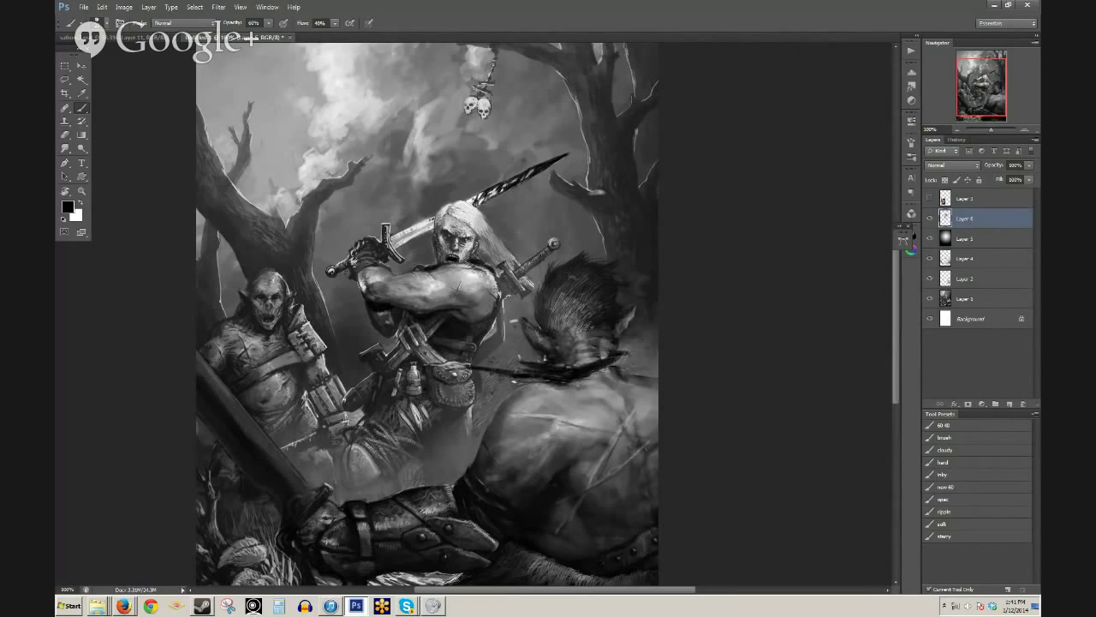
- Darken the warrior's trousers and belt pouches with black, lowering the brush opacity to 40% and 30%
mouse_move(386, 417)
left_mouse_down()
mouse_move(401, 418)
mouse_move(406, 377)
left_mouse_up()
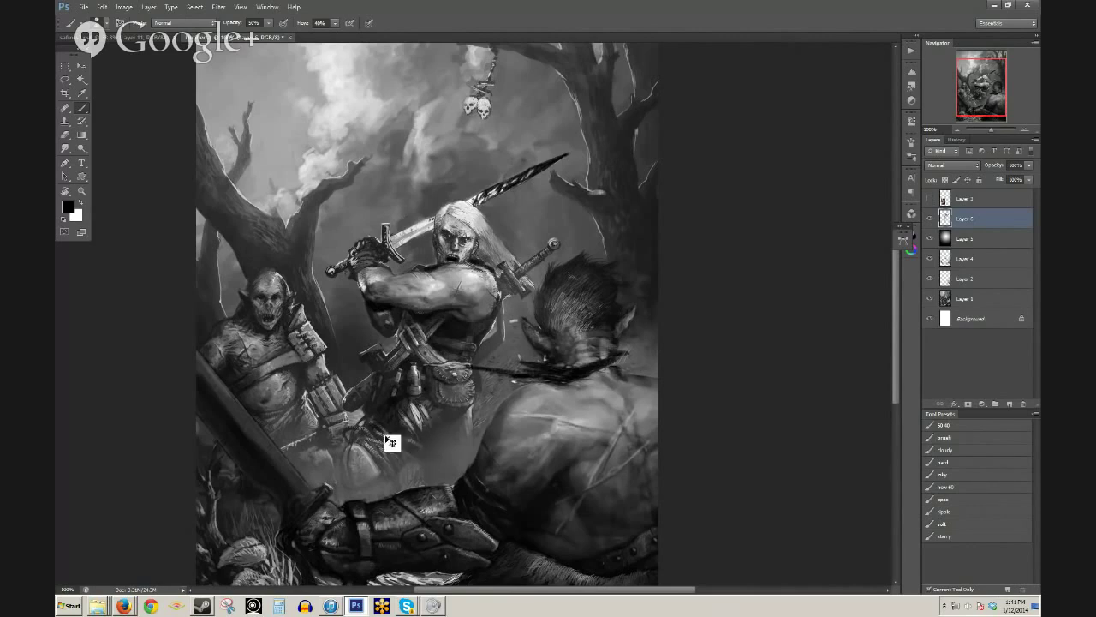
key("ctrl+z")
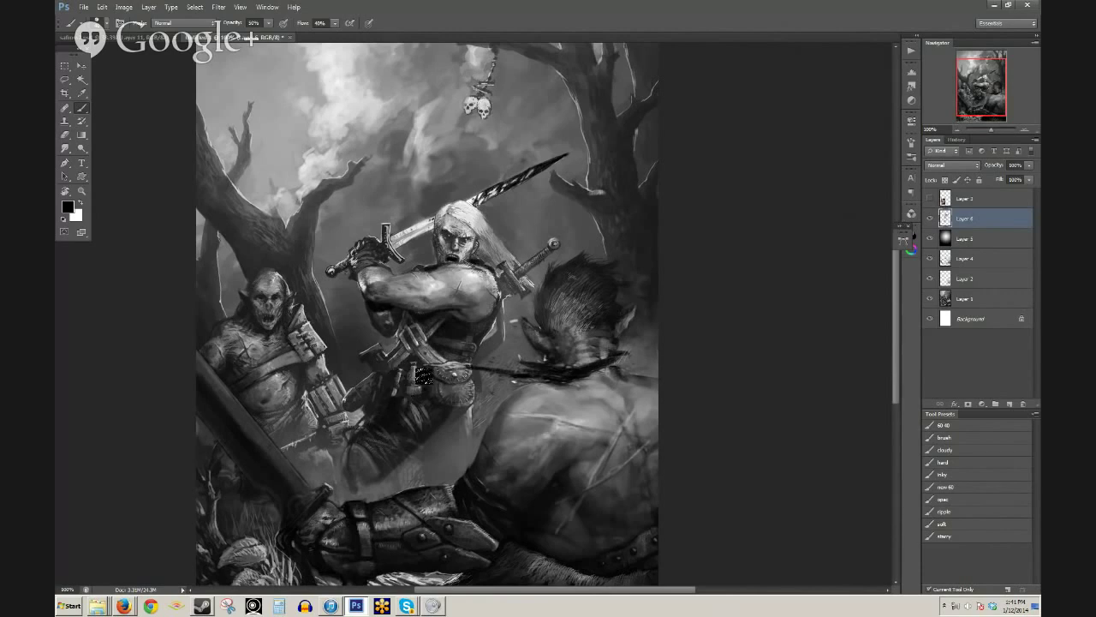
key("4")
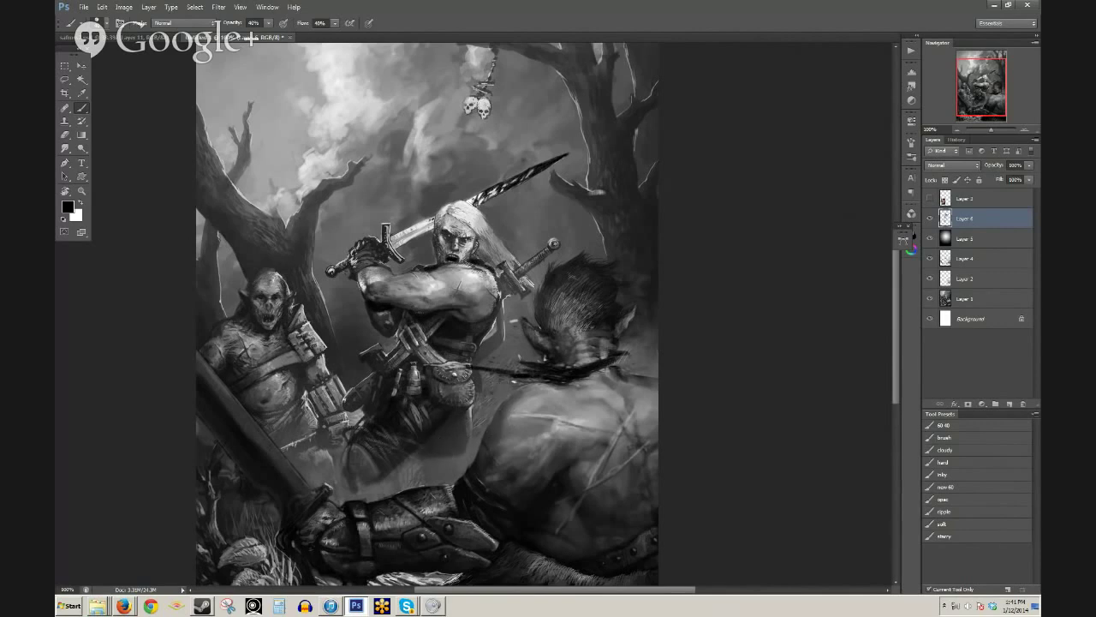
key("3")
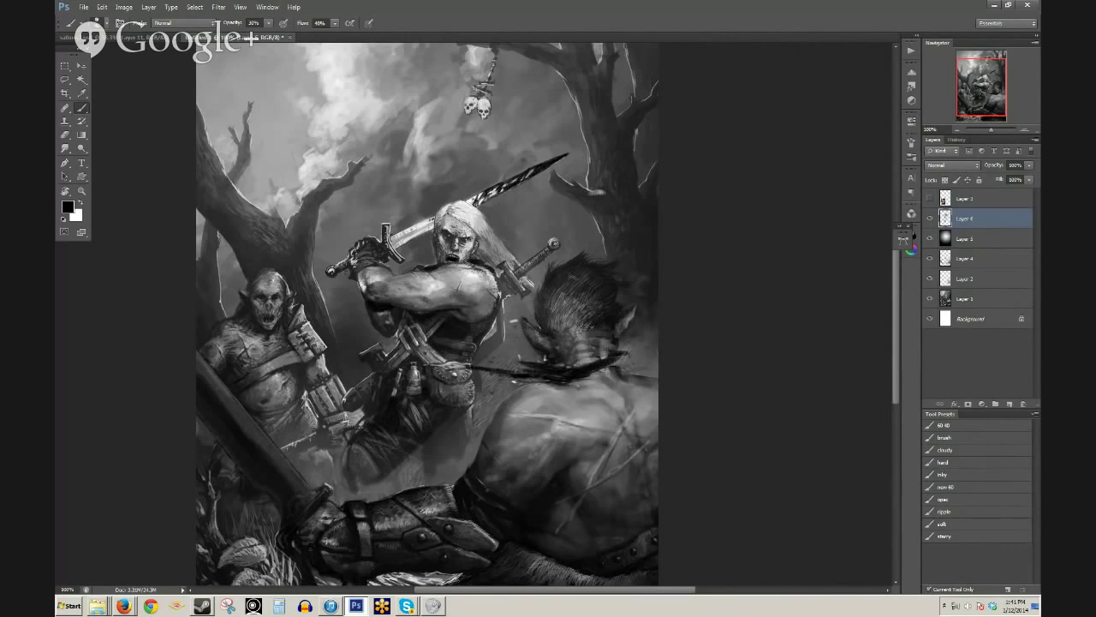
- Repaint the mist around the warrior's legs with greys sampled from the background at 100% brush opacity
left_click(482, 424, "alt")
key("0")
left_click(421, 462, "alt")
left_click(450, 475, "alt")
left_click(439, 460, "alt")
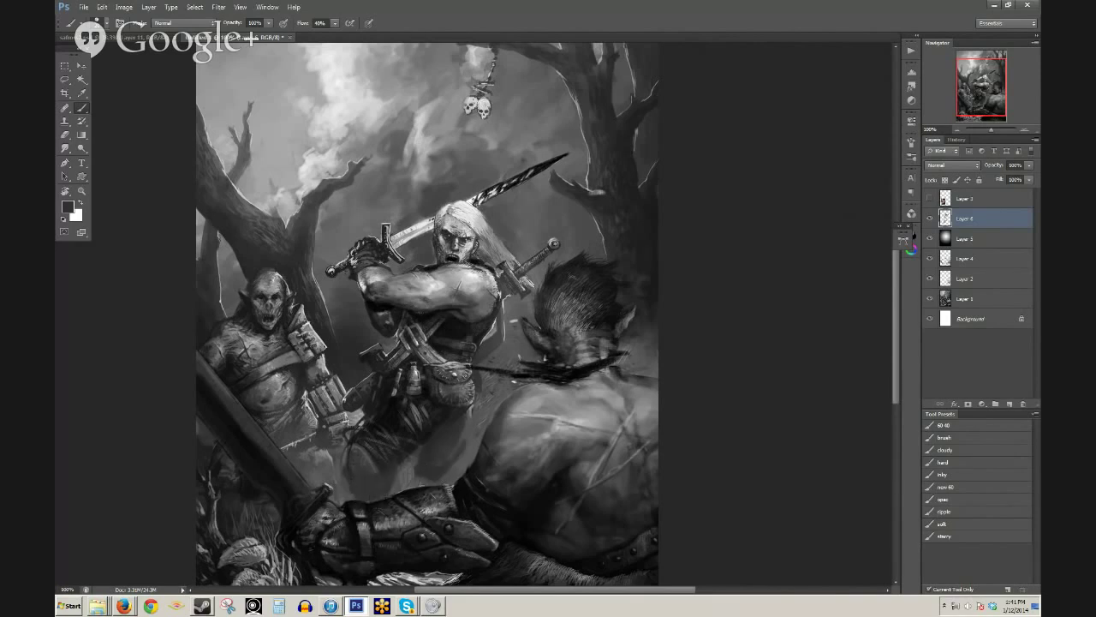
left_click(343, 469, "alt")
left_click(462, 436, "alt")
left_click_drag(452, 454, 465, 418)
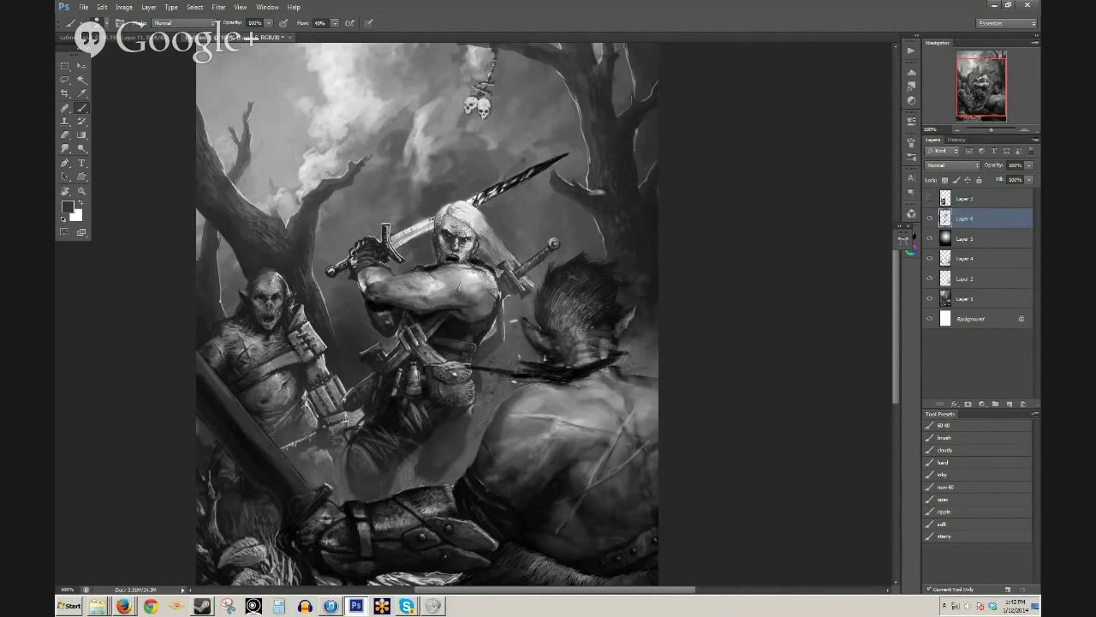
- Darken the sheathed sword's hilt behind the warrior's shoulder with black at 50% brush opacity
left_click(390, 413, "alt")
key("ctrl+alt+z")
key("h")
mouse_move(580, 306)
left_mouse_down()
mouse_move(549, 325)
mouse_move(567, 296)
left_mouse_up()
key("5")
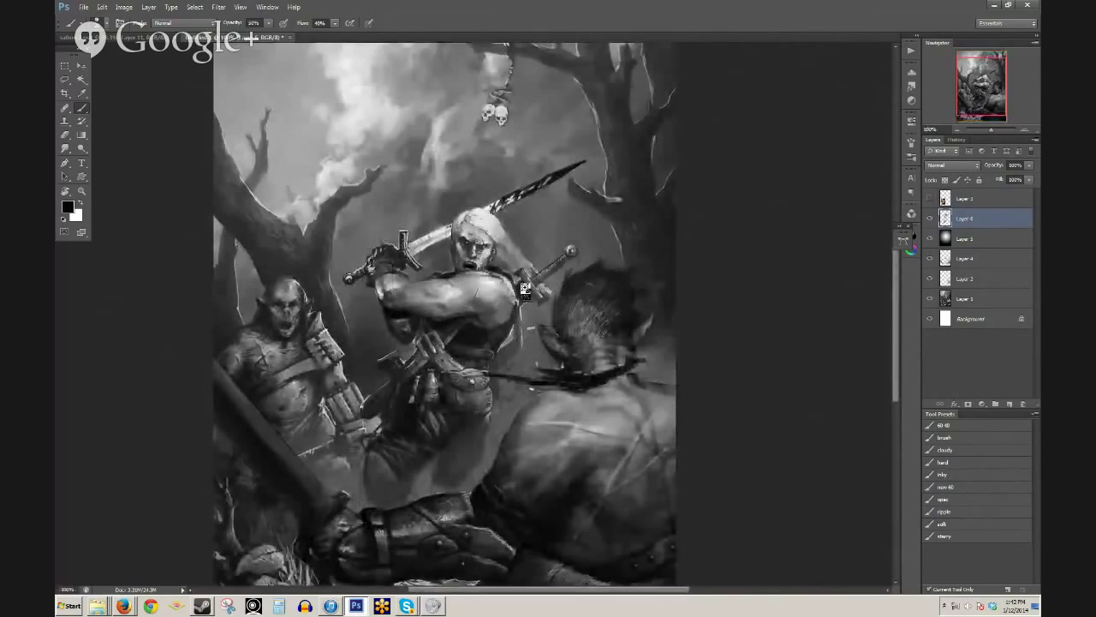
left_click_drag(537, 291, 572, 255)
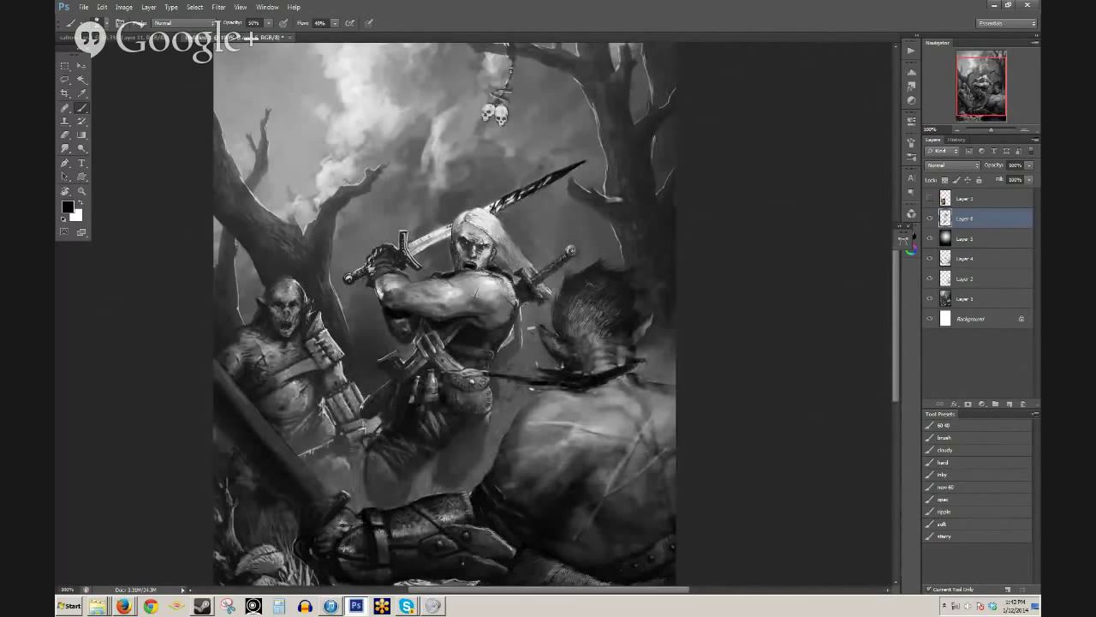
- Paint over the mist beside the warrior's lower leg with greys sampled from the surrounding background
key("ctrl+minus")
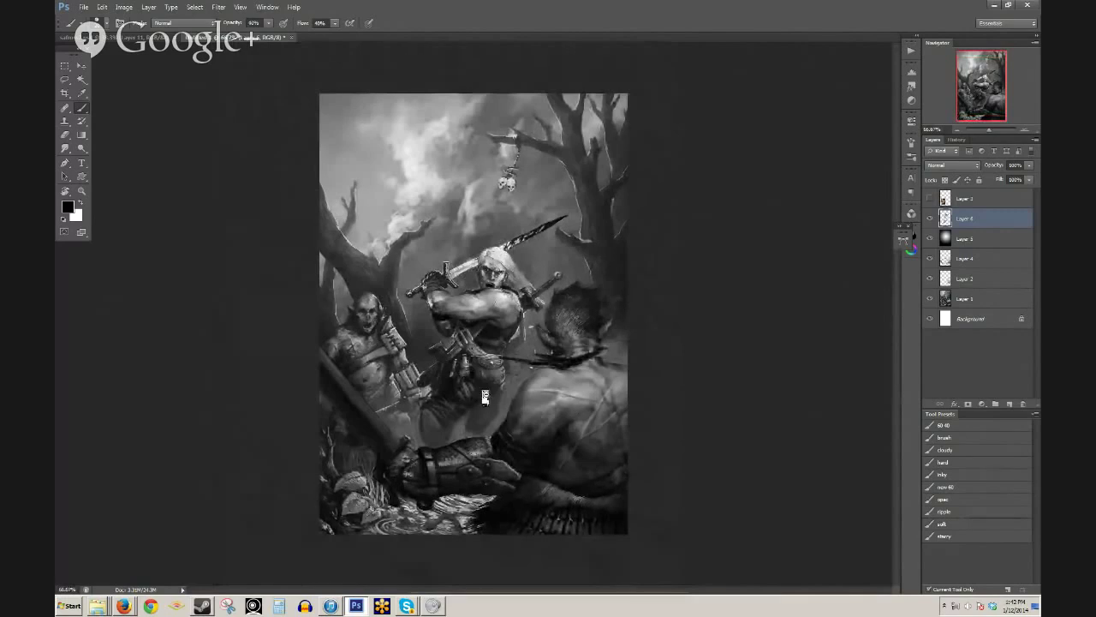
key("4")
left_click(499, 420, "alt")
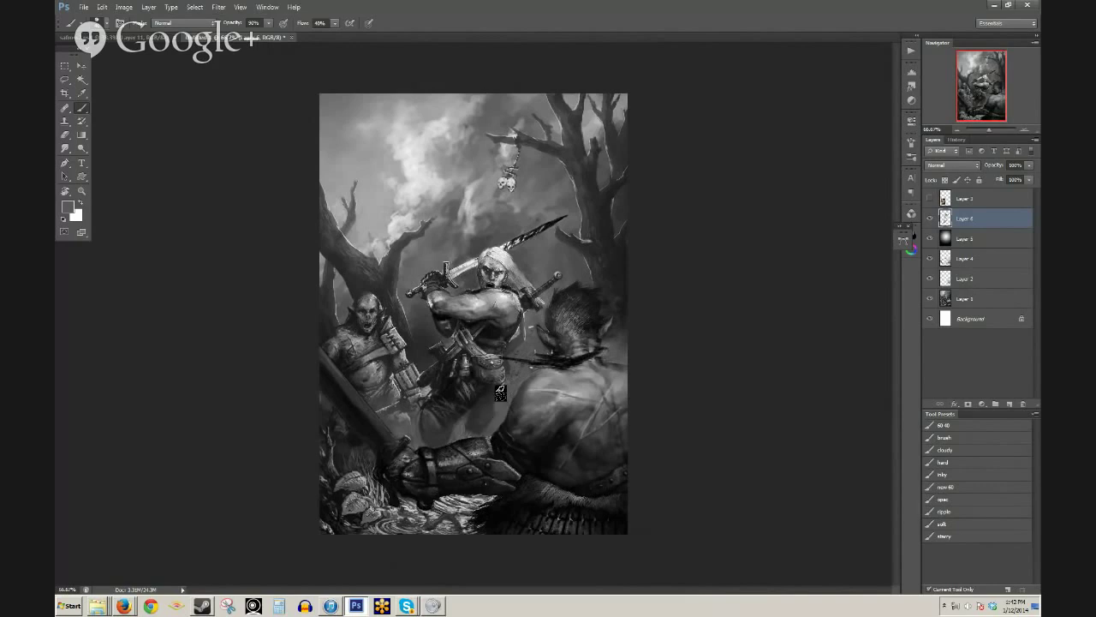
left_click(485, 420, "alt")
left_click_drag(481, 435, 491, 430)
- Retouch the pale smoke beside the dead tree with light and mid greys sampled from the sky
left_click(465, 143, "alt")
left_click(384, 201, "alt")
left_click(423, 196, "alt")
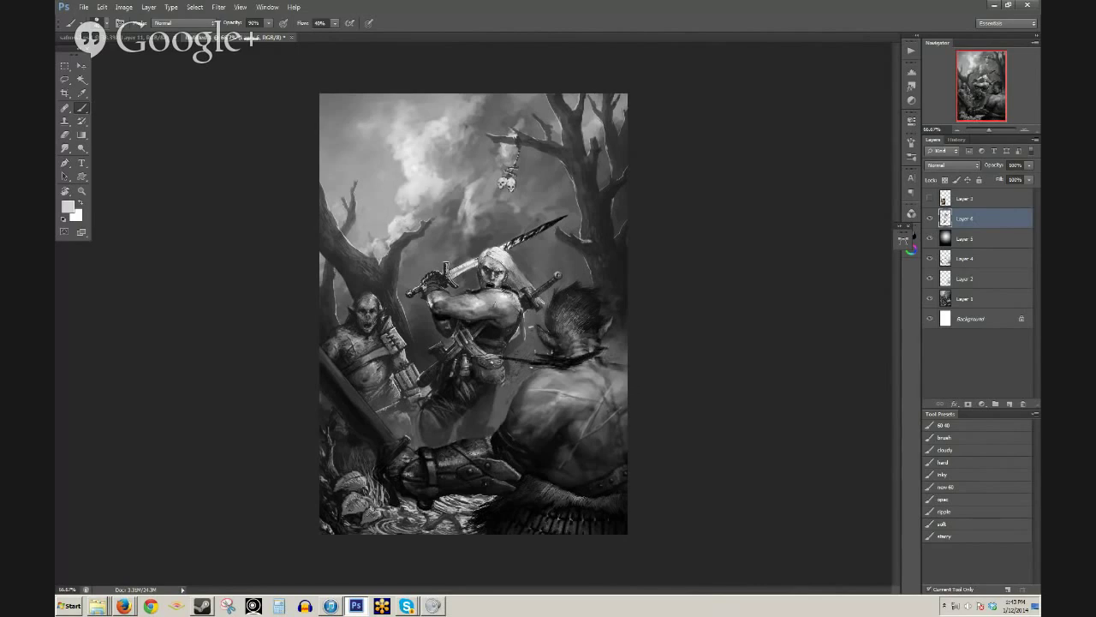
left_click(422, 211, "alt")
- Touch up highlights on the sheathed sword's fittings behind the warrior's shoulder with white at 50% brush opacity
scroll(525, 270, "up", 1)
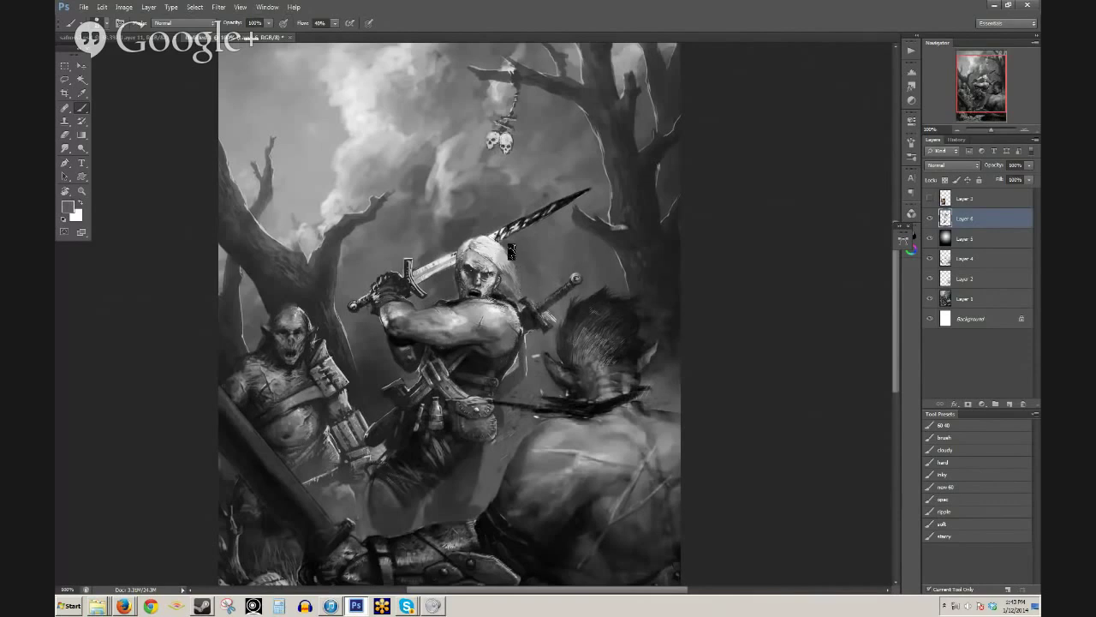
key("x")
key("5")
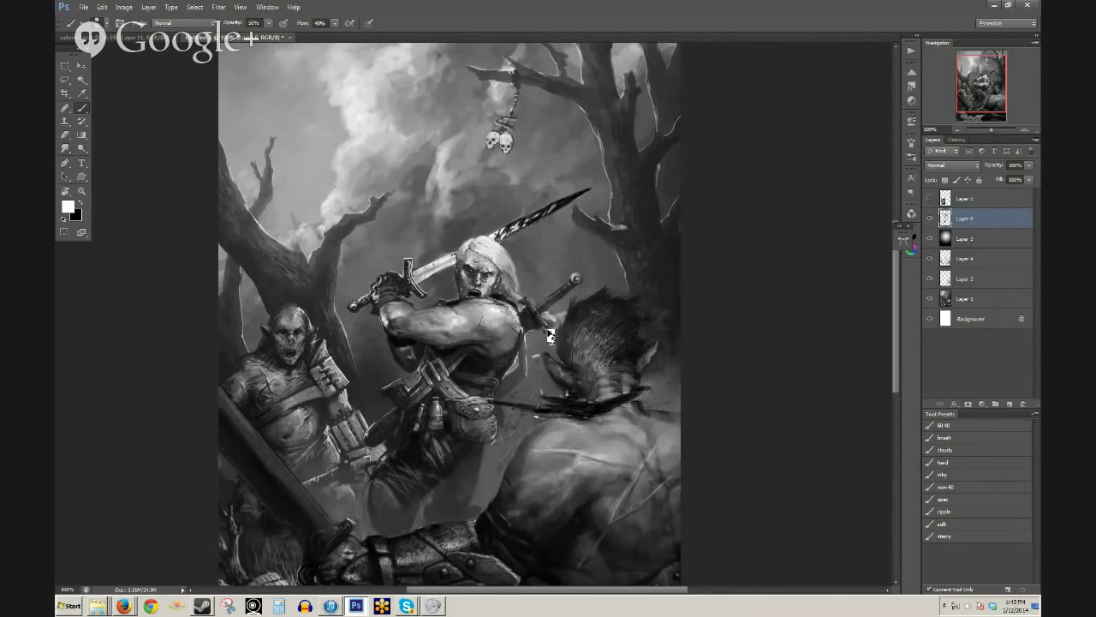
key("ctrl+minus")
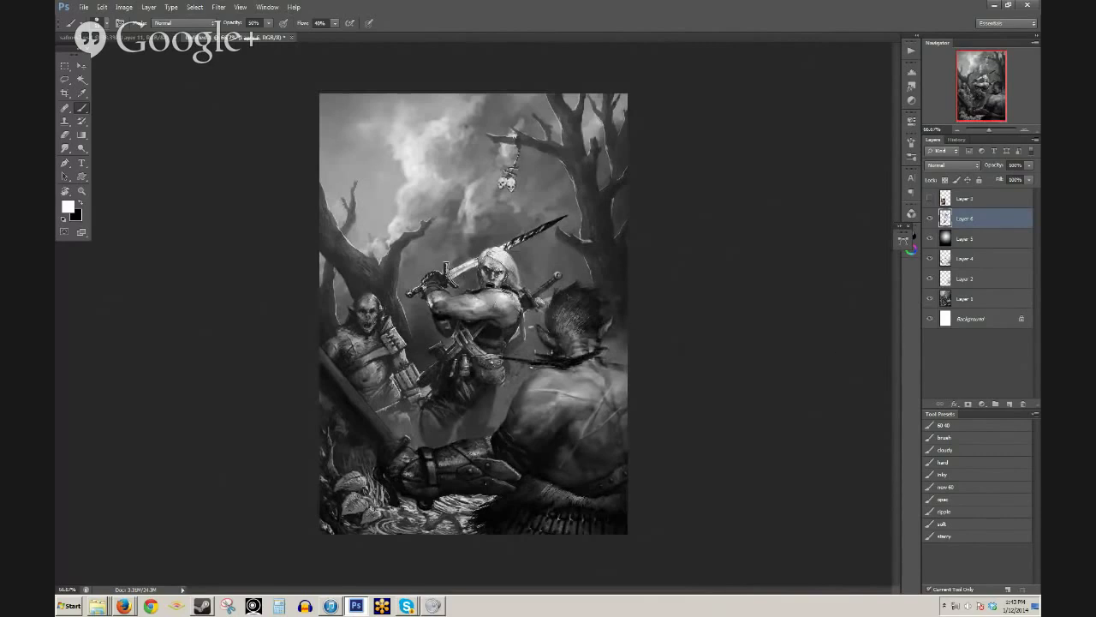
scroll(536, 297, "up", 1)
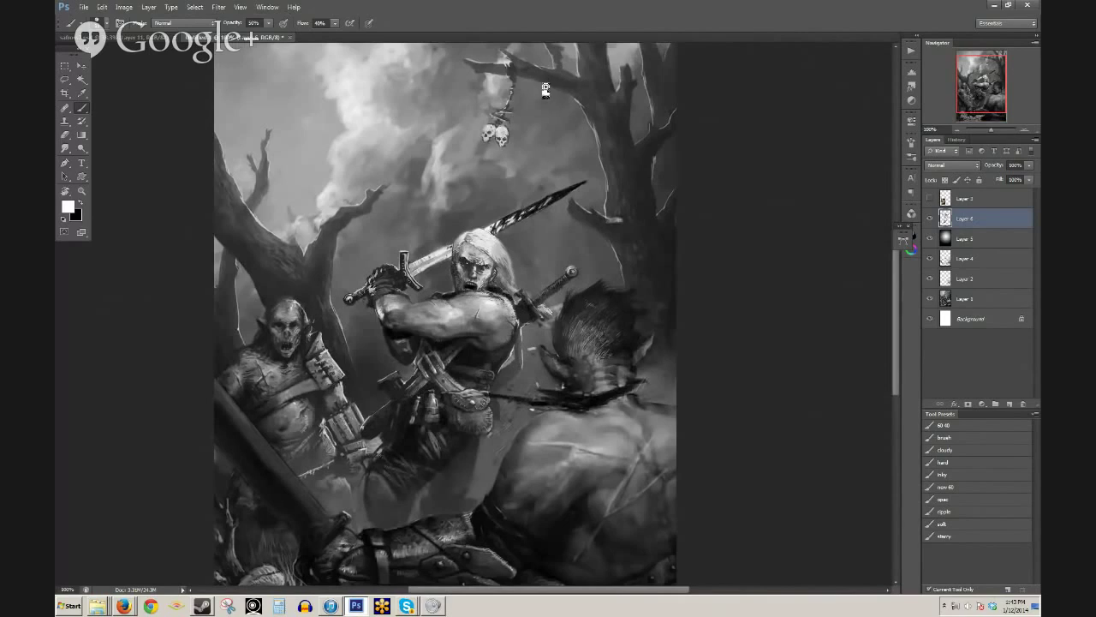
- Darken the gap between the warrior's side and the pale rim line behind his back with black
left_click(543, 196, "alt")
key("0")
key("d")
left_click_drag(457, 414, 482, 322)
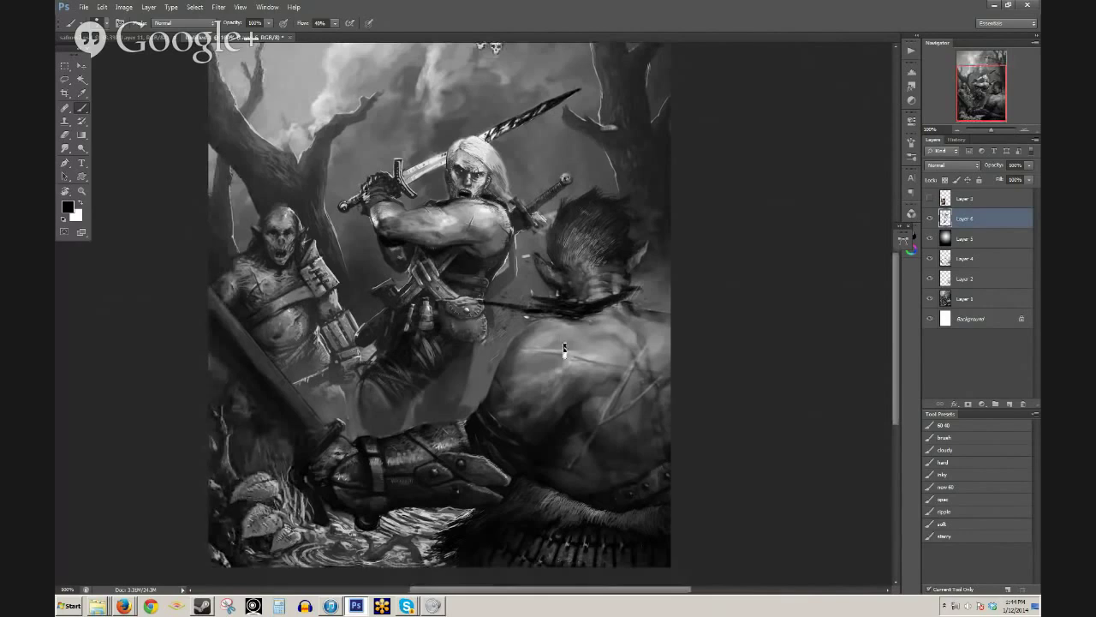
key("5")
left_click(482, 287, "ctrl")
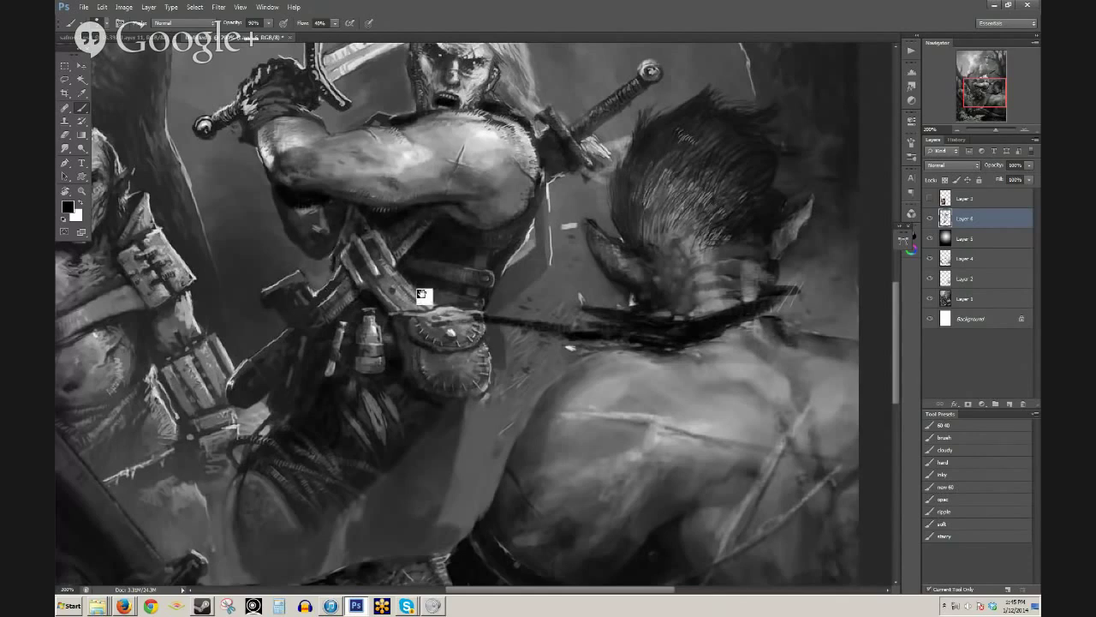
left_click_drag(421, 296, 462, 278)
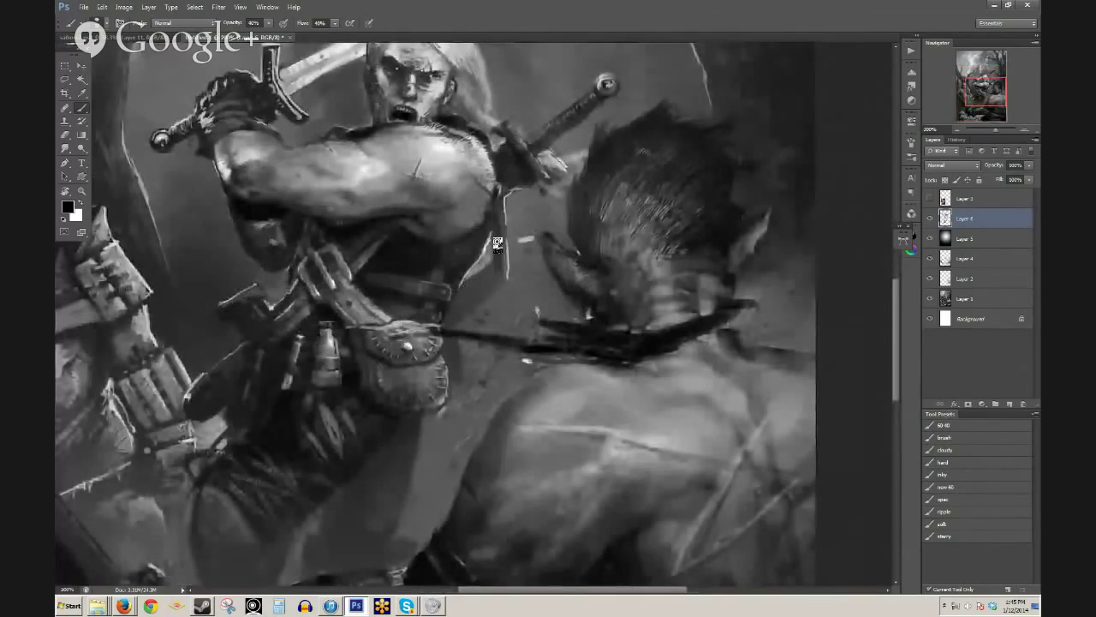
mouse_move(499, 245)
left_mouse_down()
mouse_move(503, 264)
mouse_move(491, 271)
left_mouse_up()
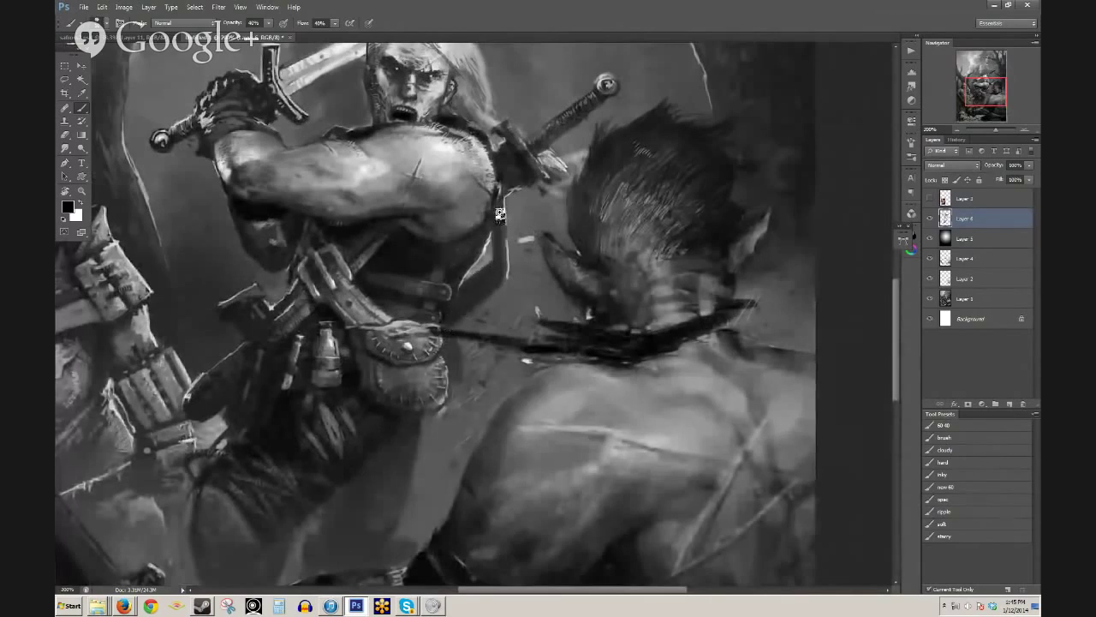
key("ctrl+minus")
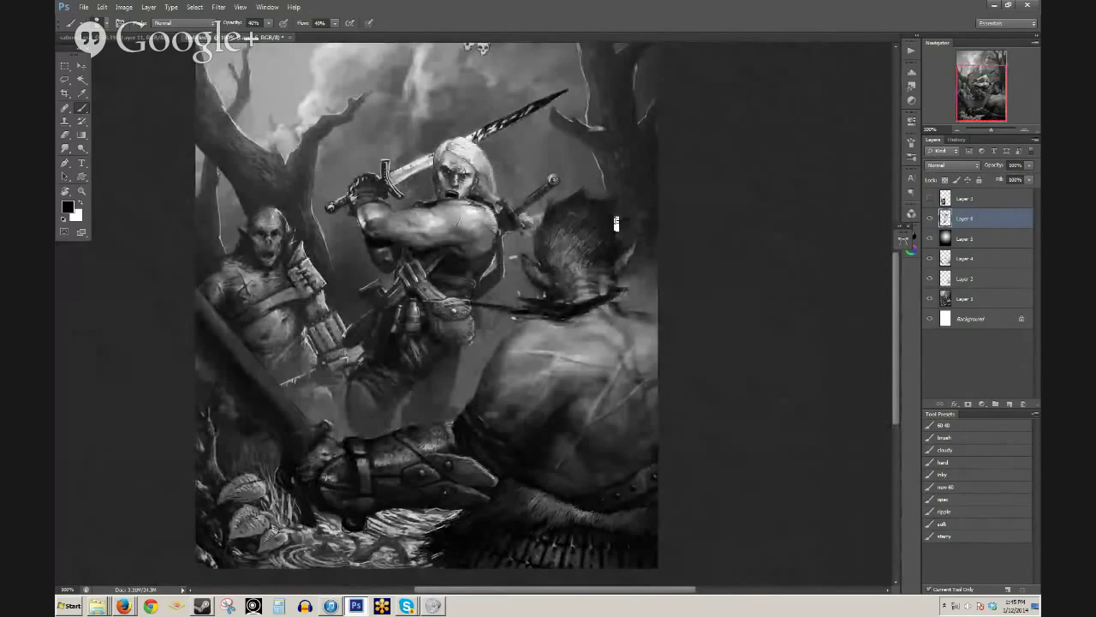
- Soften the dark shadow beneath the warrior's elbow using a grey sampled from the arm at 70% brush opacity
left_click_drag(434, 253, 441, 258)
left_click(397, 292, "alt")
left_click(400, 295, "alt")
left_click(403, 295, "alt")
left_click(407, 298, "alt")
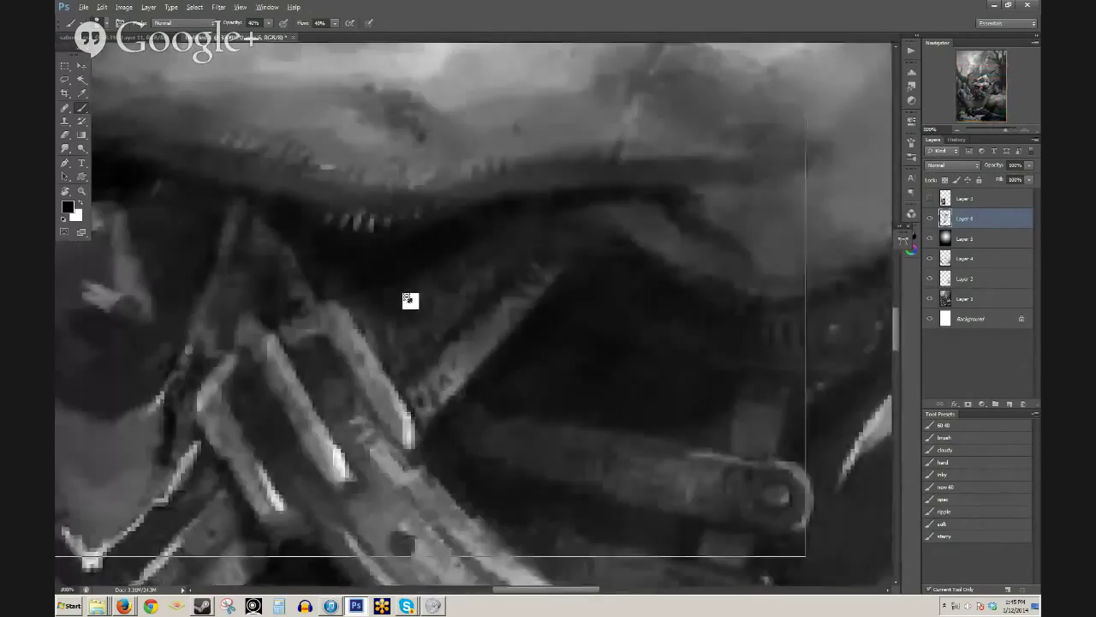
left_click(399, 309, "alt")
left_click(383, 318, "alt")
left_click(367, 319, "alt")
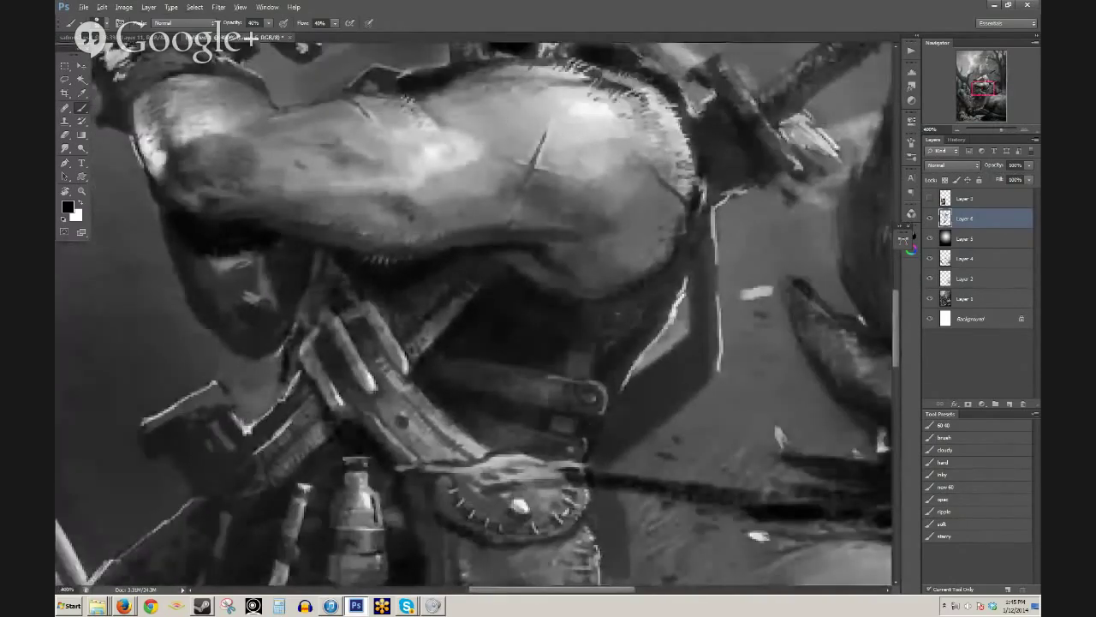
left_click(284, 187, "alt")
key("7")
left_click_drag(194, 221, 243, 219)
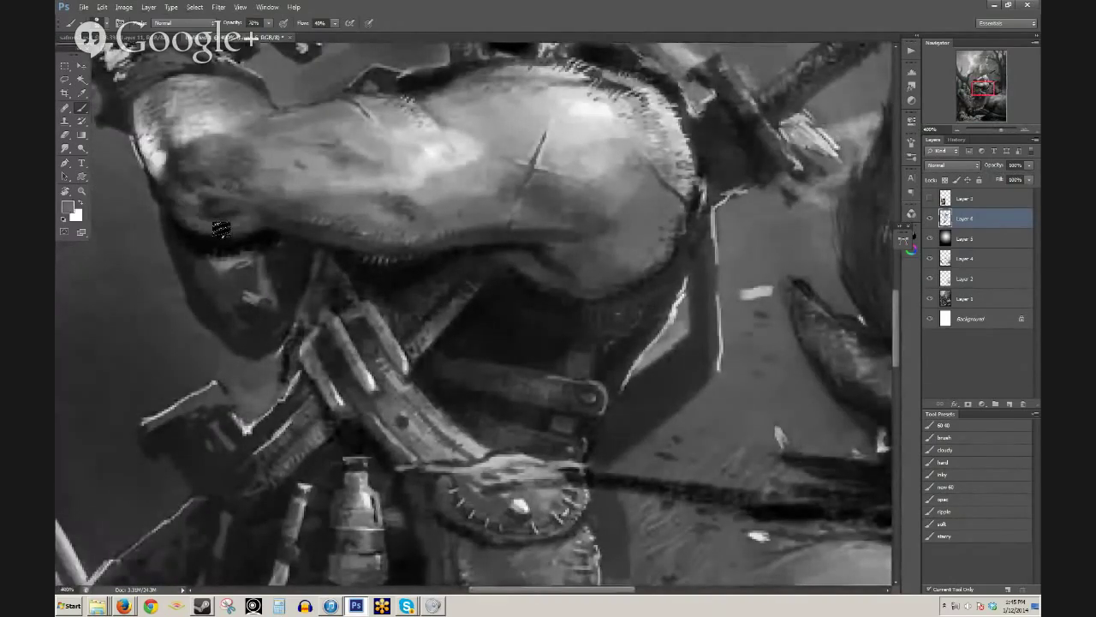
key("h")
left_click_drag(396, 242, 435, 260)
left_click(405, 284, "alt")
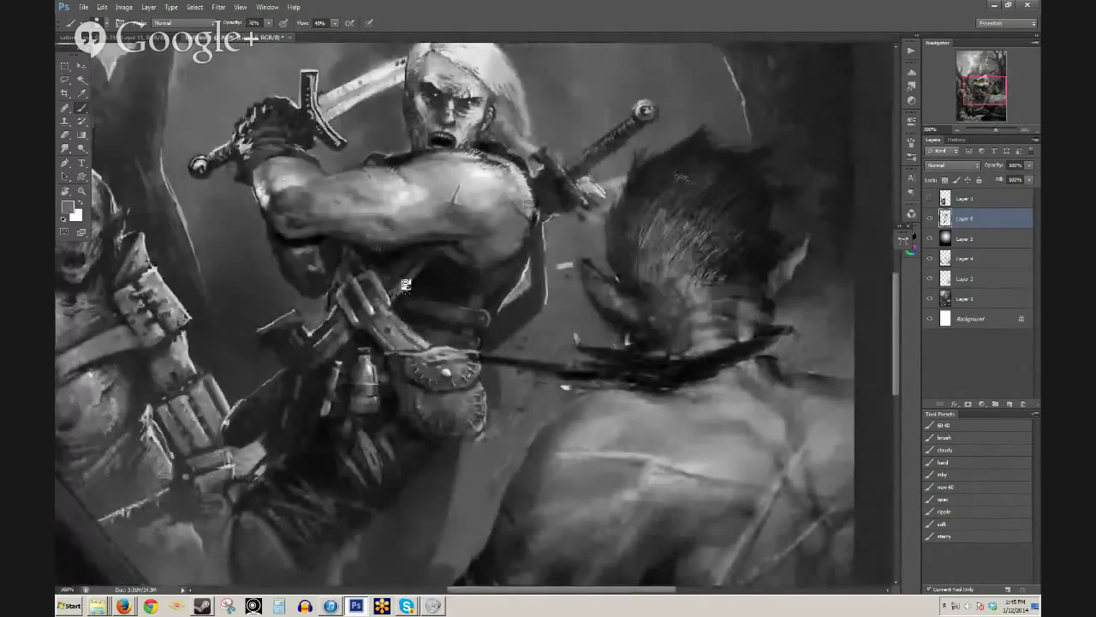
left_click(405, 283, "alt")
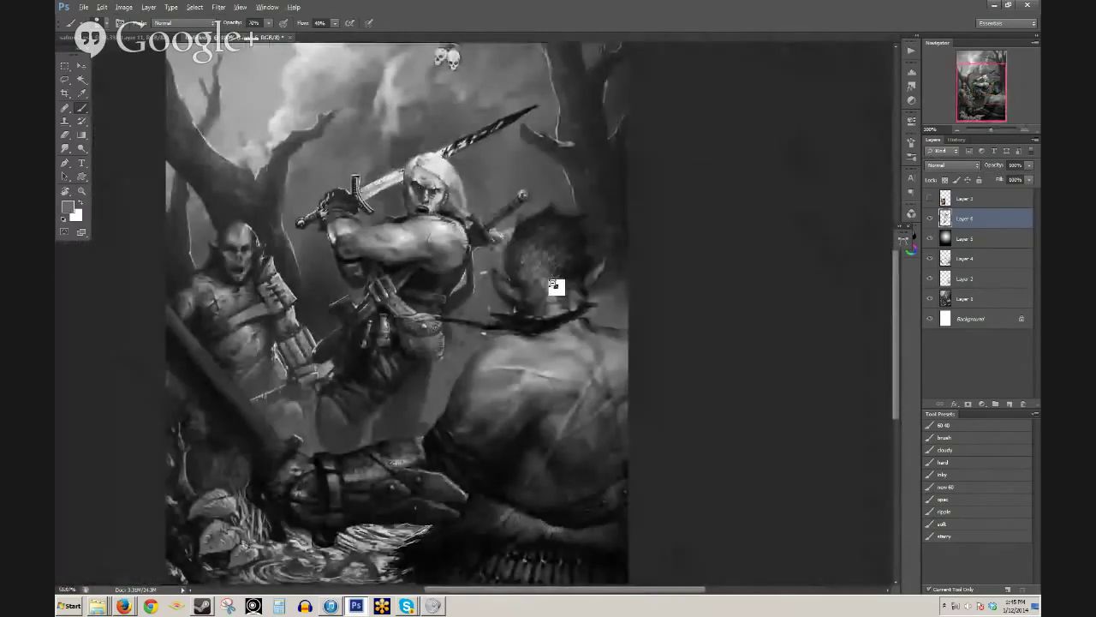
- Compare the whole battle painting with and without the current retouching layer by toggling that layer's visibility
key("ctrl+minus")
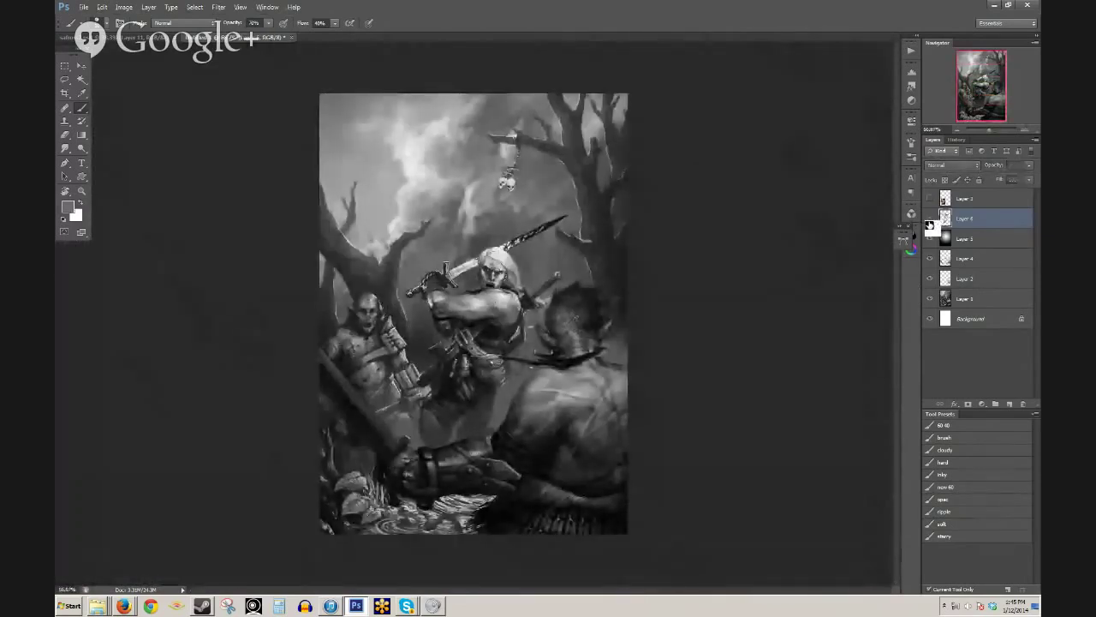
left_click(931, 220)
left_click(931, 220)
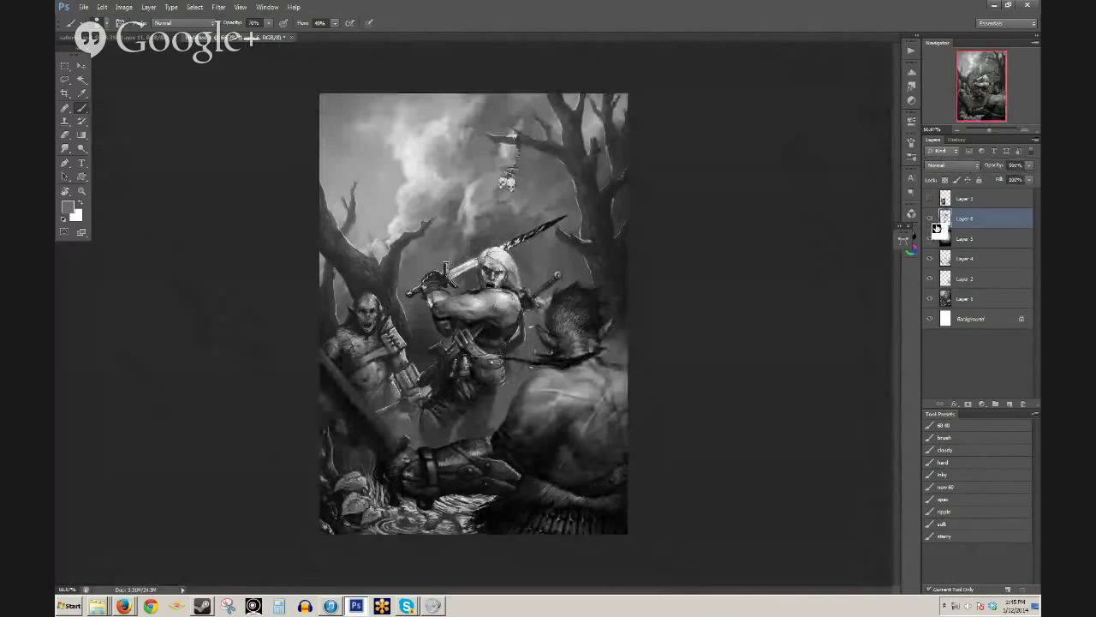
left_click(930, 220)
left_click(932, 226)
left_click(932, 225)
left_click(932, 224)
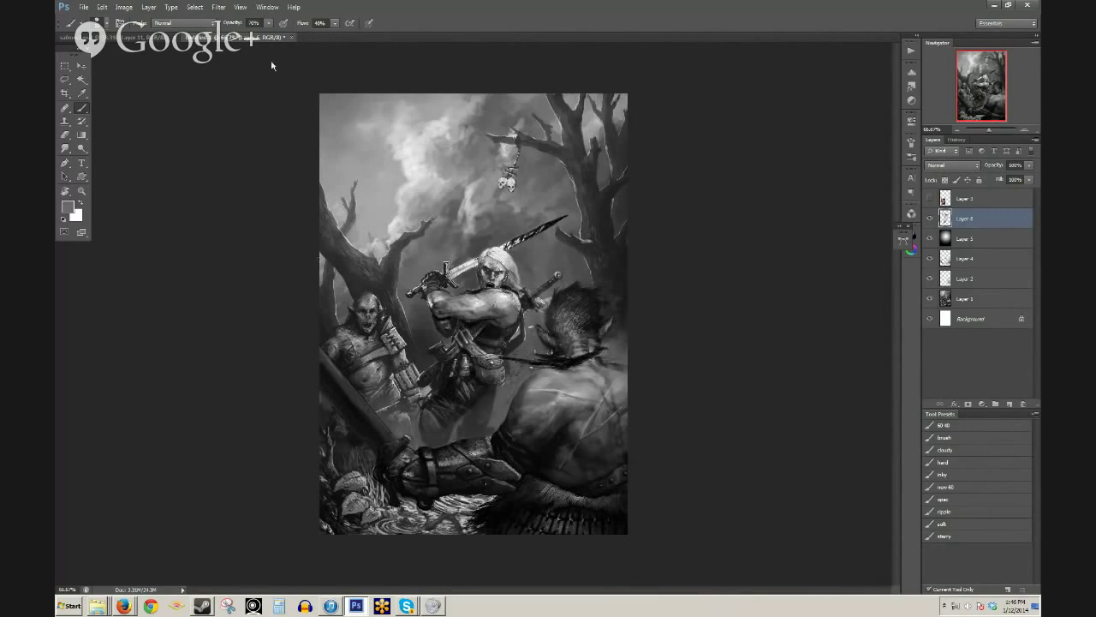
key("alt+Tab")
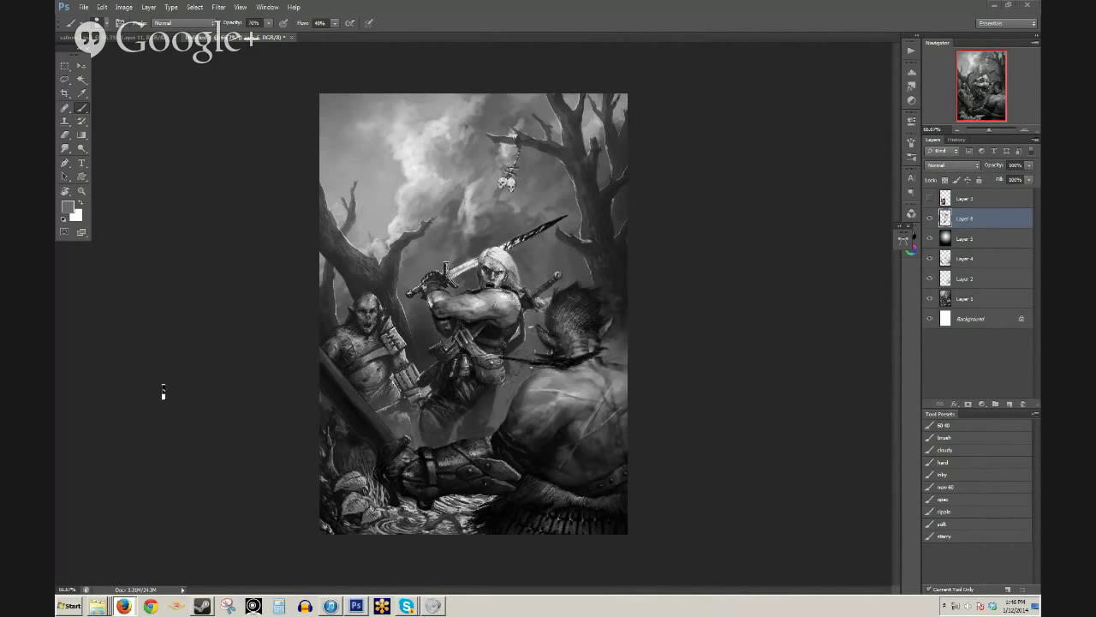
left_click(195, 356)
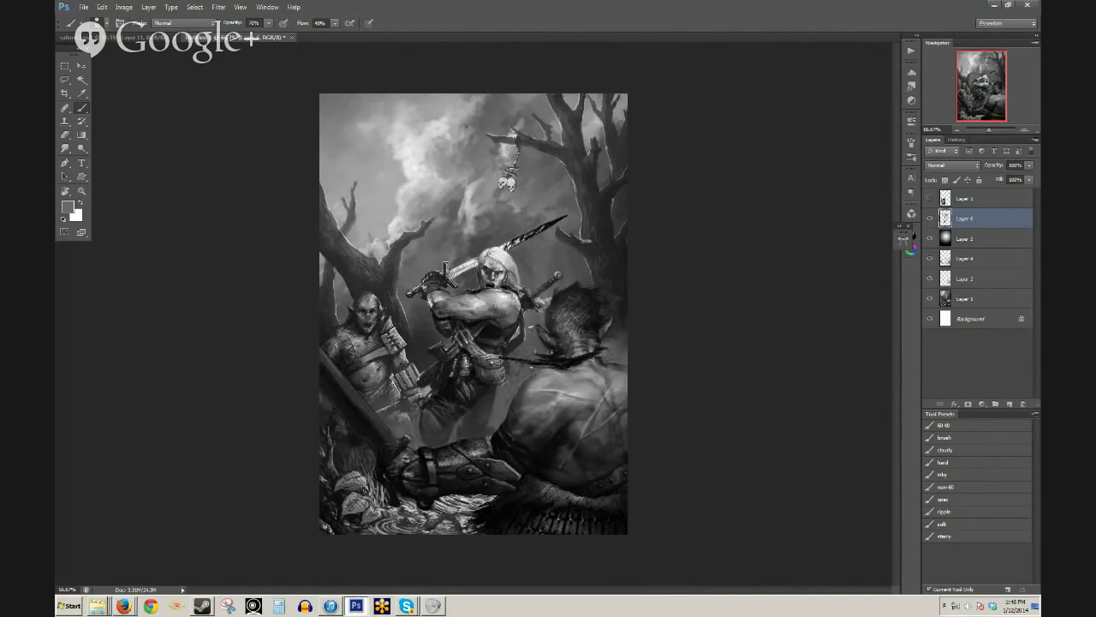
left_click(929, 220)
left_click(930, 220)
- Bring the cloaked swordsman painting from Firefox into a new Photoshop document and add an empty layer above it
left_click(126, 606)
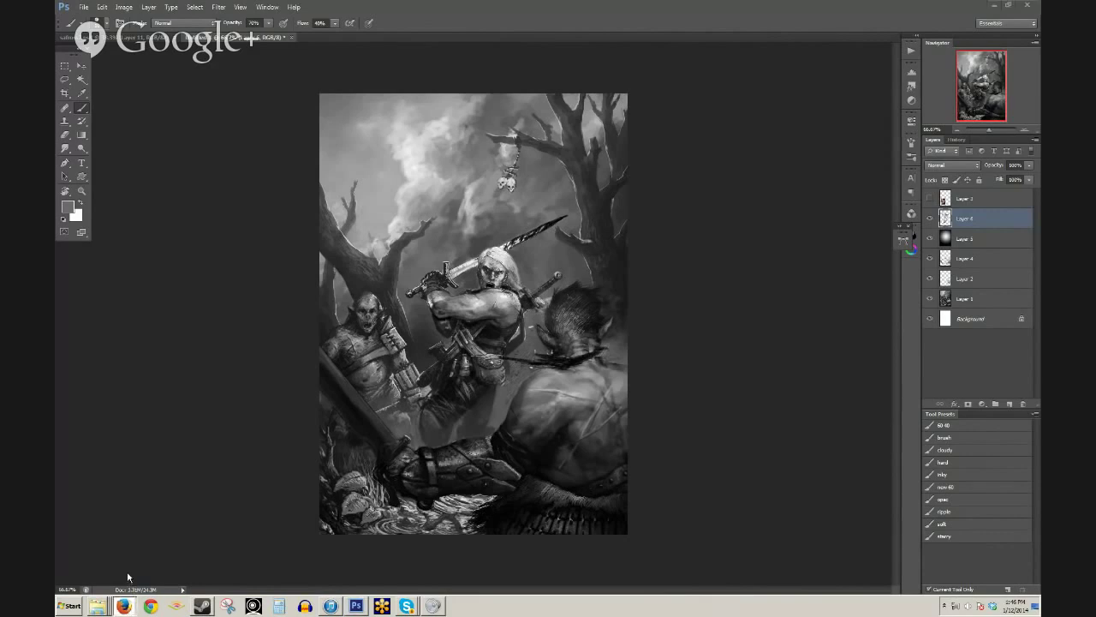
left_click_drag(946, 86, 1040, 86)
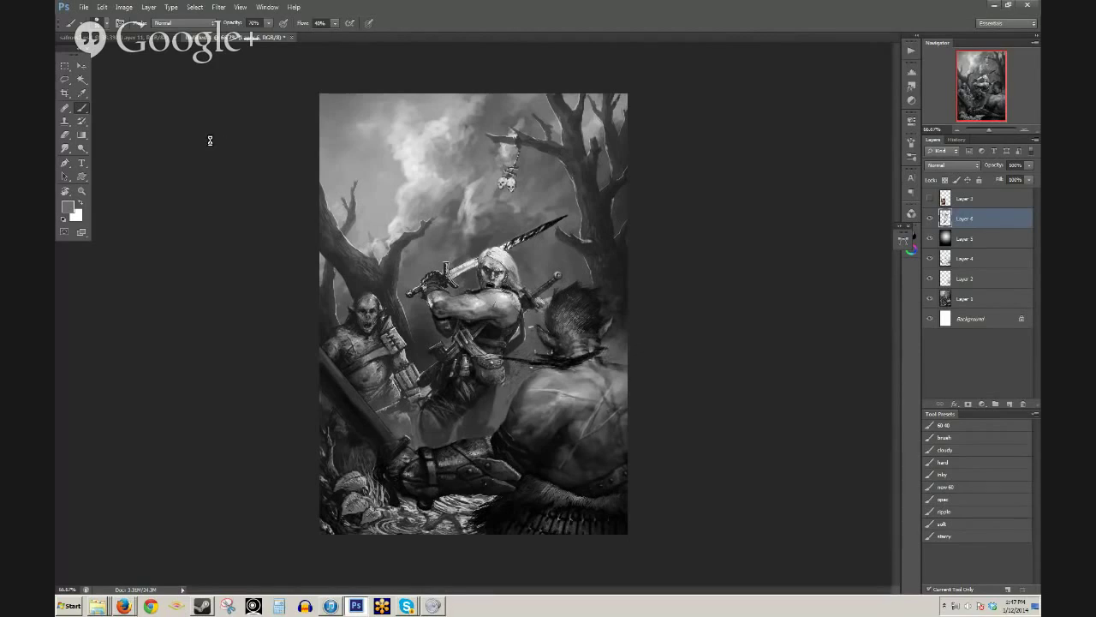
key("ctrl+n")
left_click(660, 164)
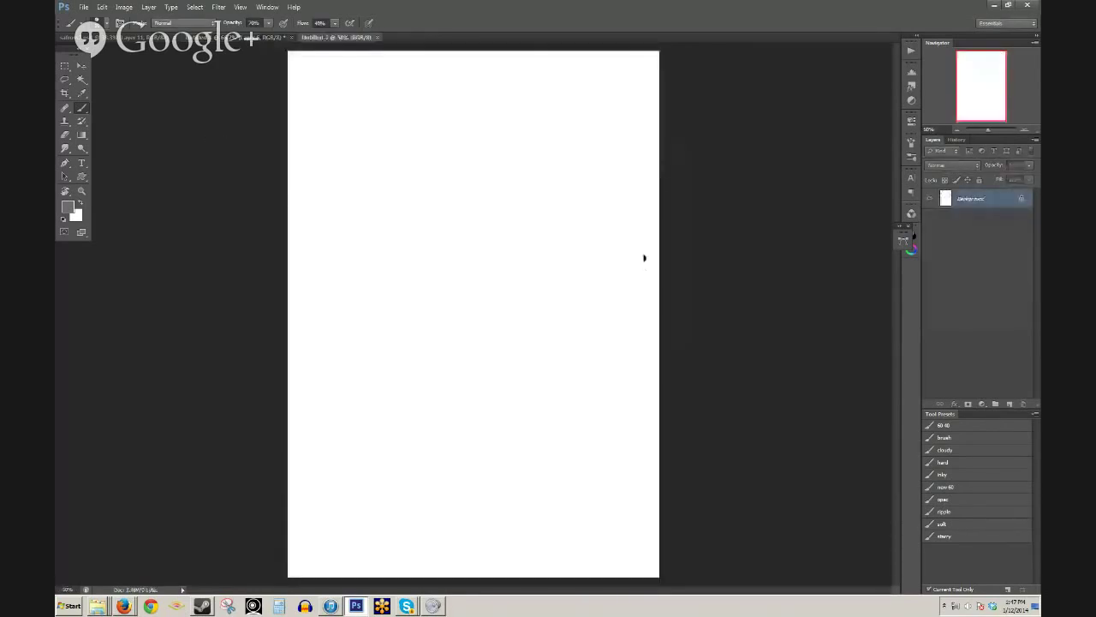
key("ctrl+v")
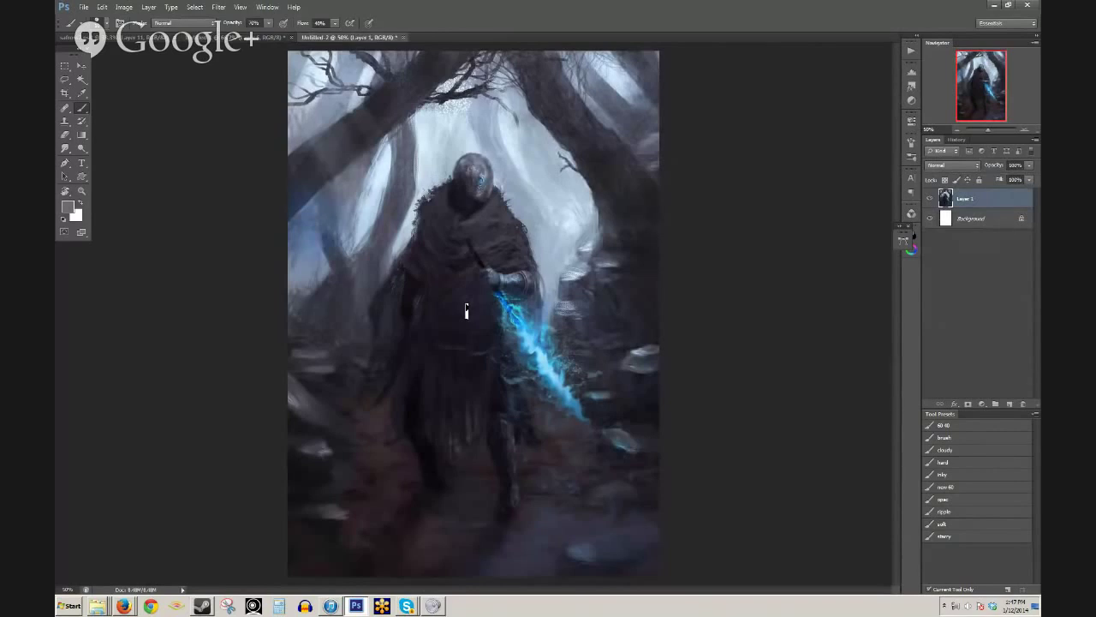
left_click(1009, 403)
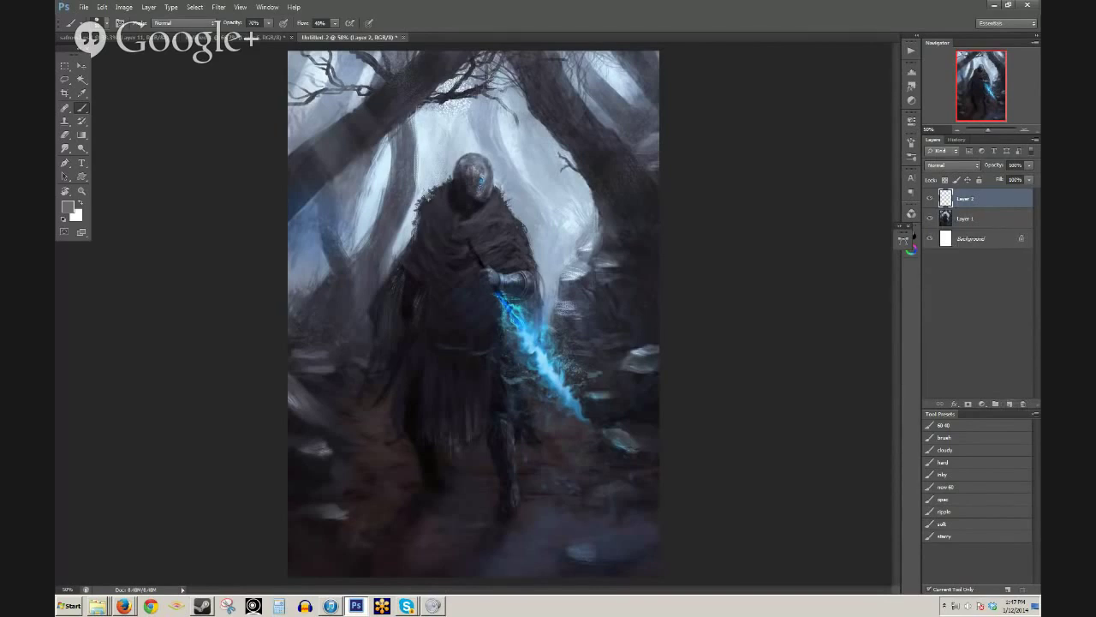
- Make a freehand selection around the glowing blue eye on the cloaked figure's mask
key("ctrl+plus")
left_click_drag(588, 536, 563, 499)
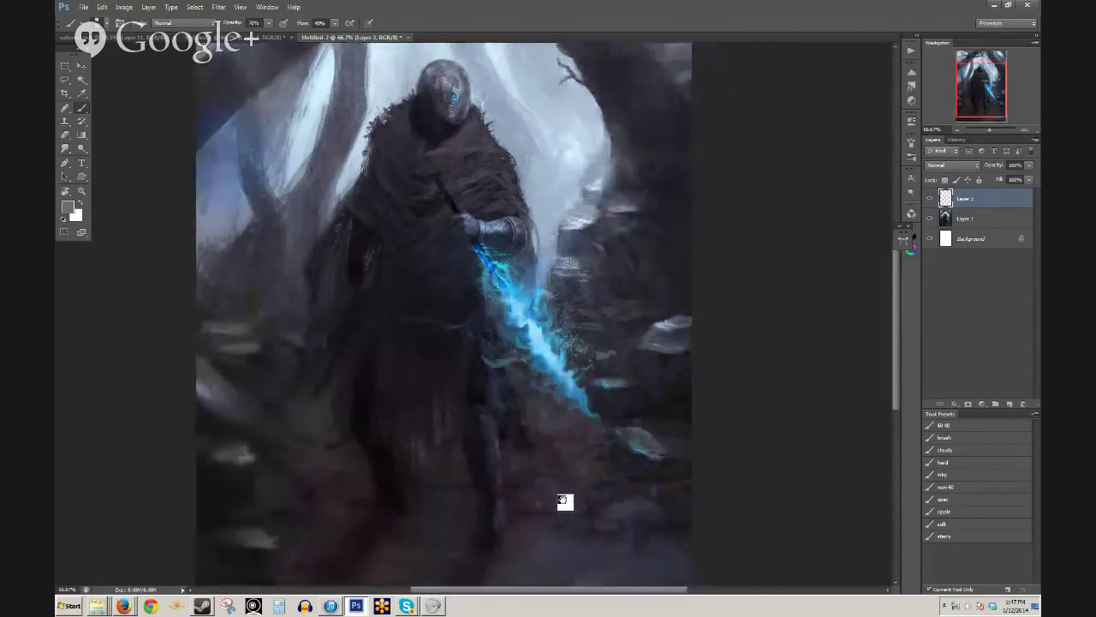
left_click_drag(571, 142, 563, 268)
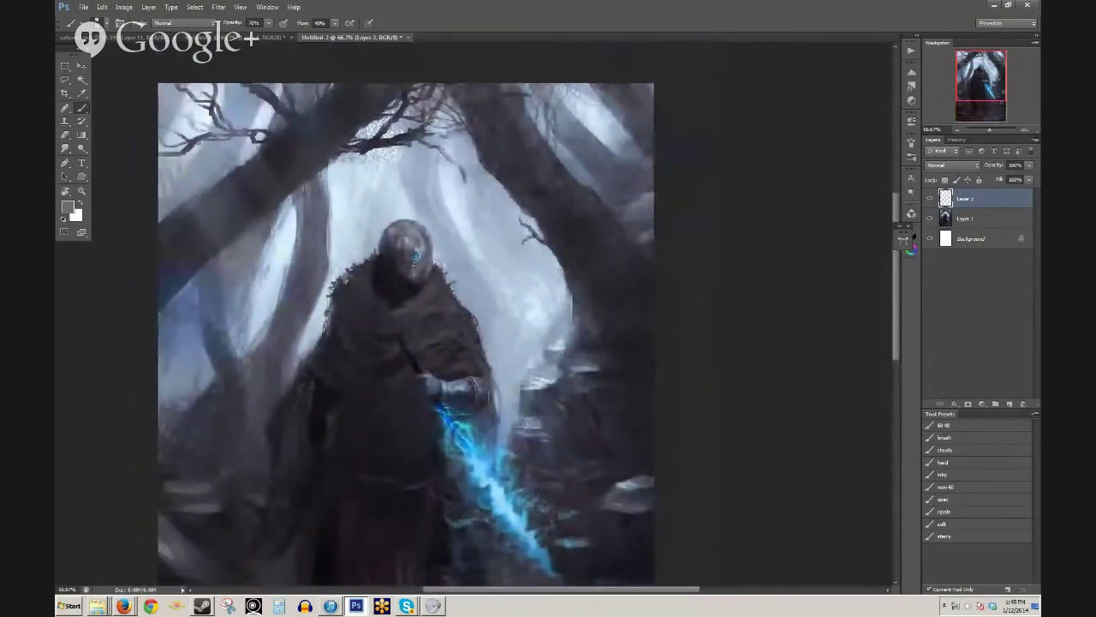
left_click_drag(502, 352, 495, 279)
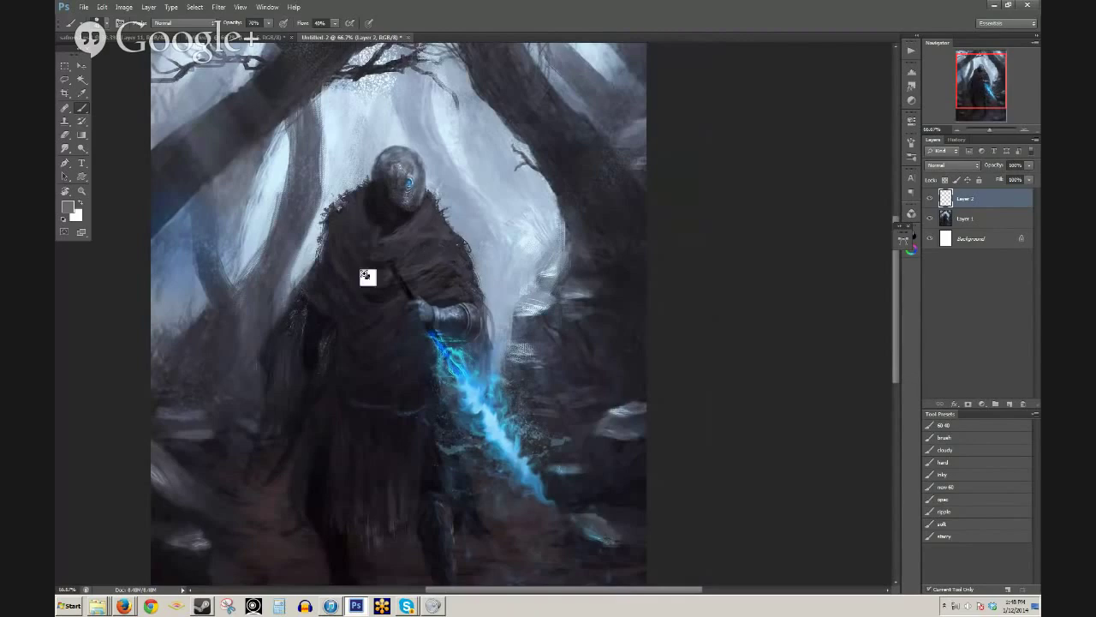
key("ctrl+t")
left_click(400, 258, "ctrl")
left_click(415, 208, "ctrl")
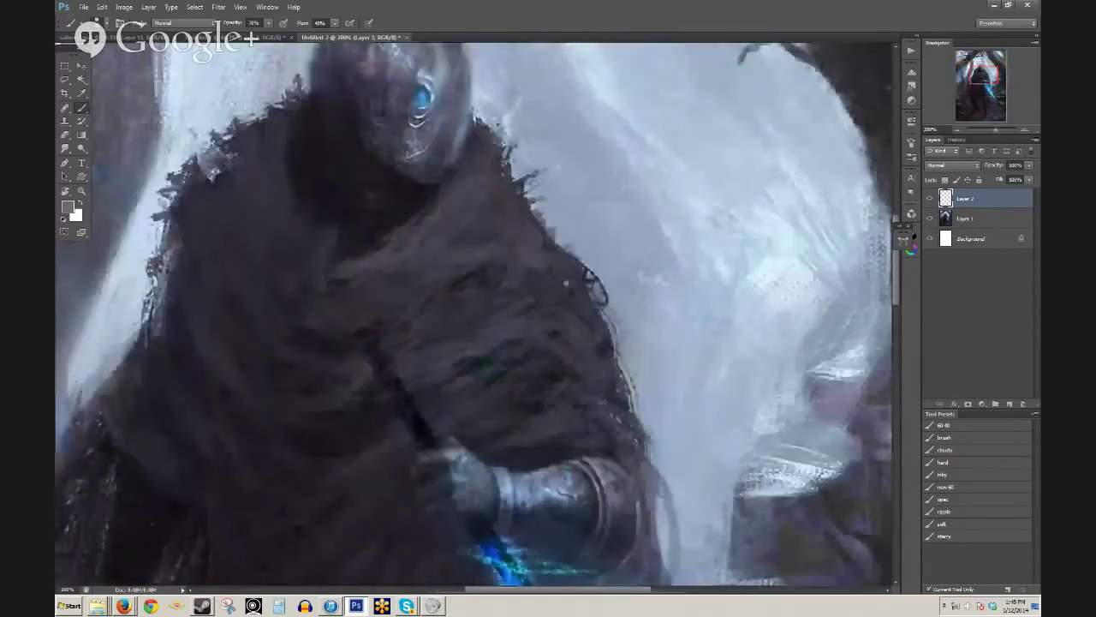
left_click_drag(453, 200, 378, 321)
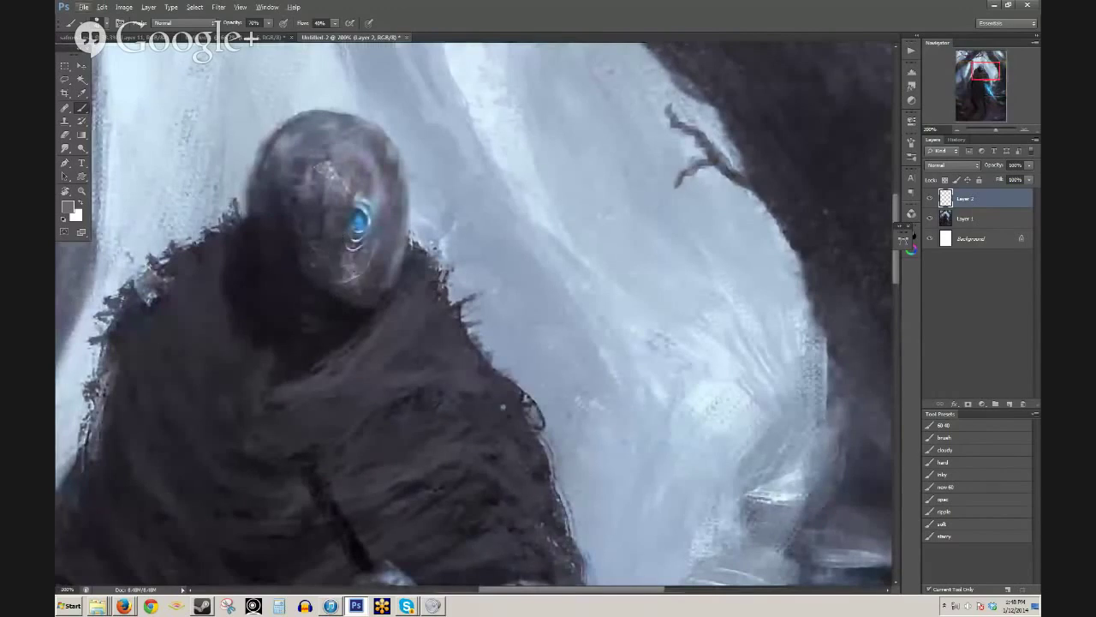
left_click(64, 78)
mouse_move(366, 200)
left_mouse_down()
mouse_move(367, 239)
mouse_move(377, 206)
left_mouse_up()
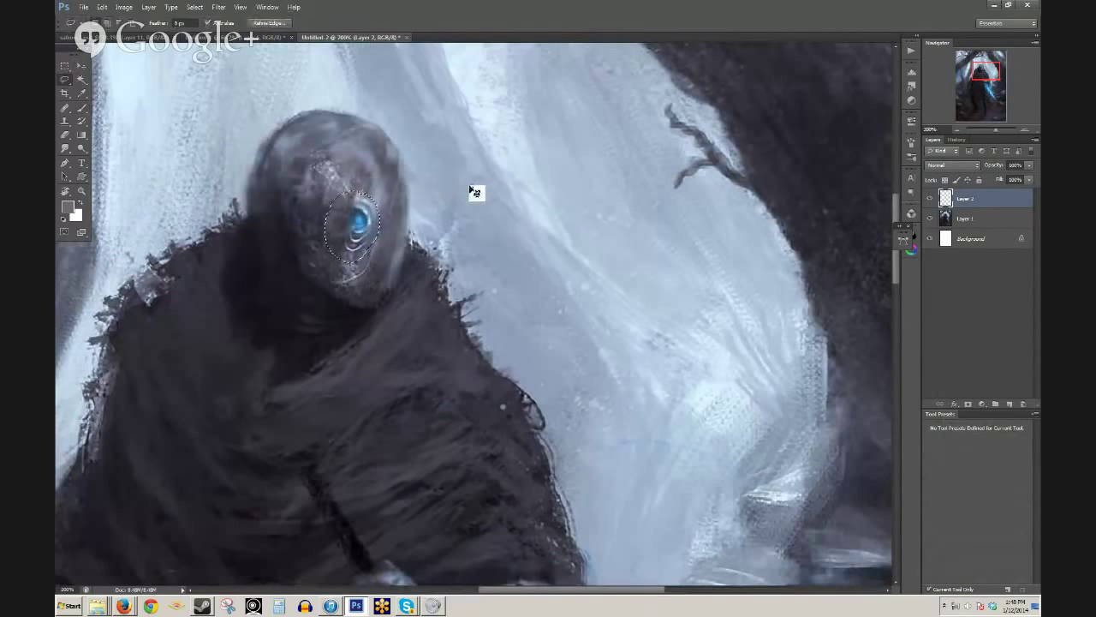
- Move the selected glowing eye up toward the far side of the mask and distort it to fit the face's perspective
key("v")
mouse_move(384, 215)
left_mouse_down()
mouse_move(370, 231)
mouse_move(388, 211)
left_mouse_up()
key("ctrl+t")
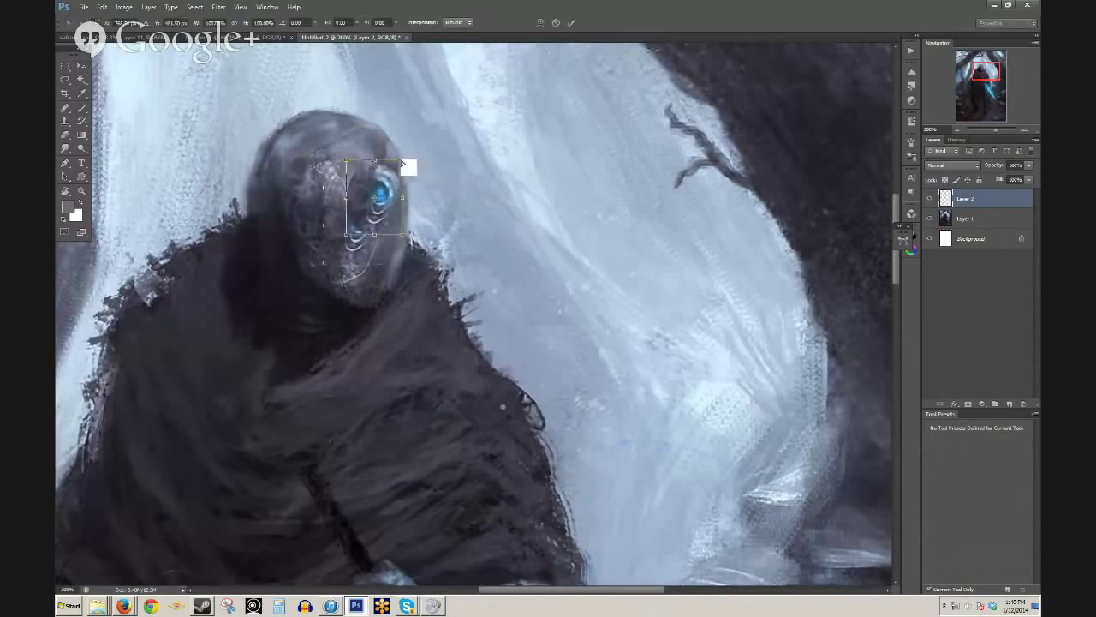
left_click_drag(402, 161, 397, 164)
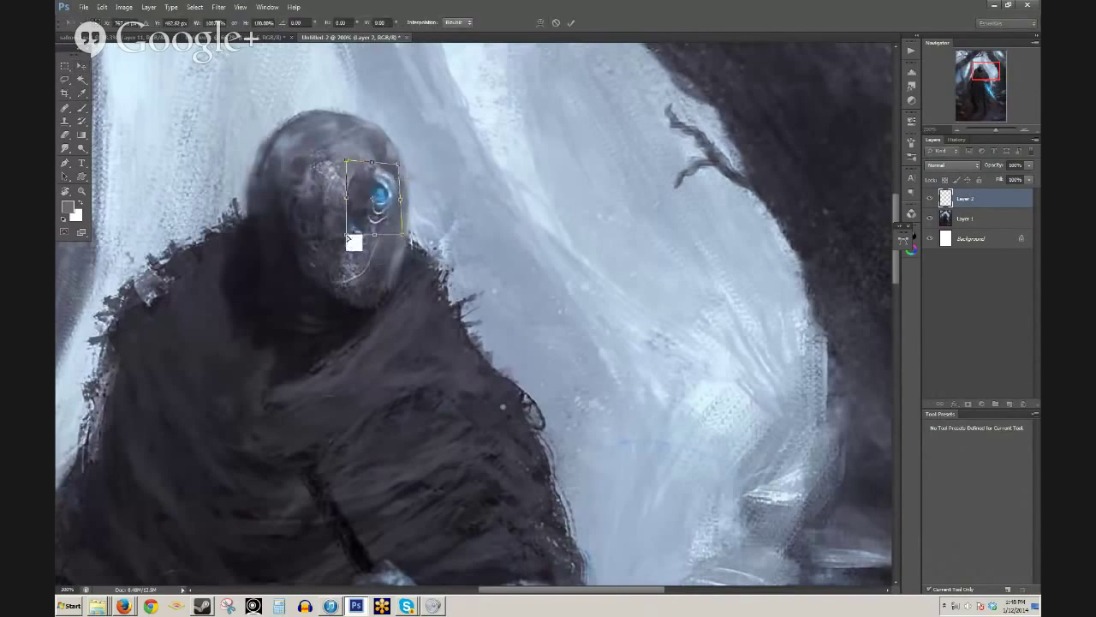
left_click_drag(354, 241, 374, 256)
left_click_drag(346, 160, 342, 156)
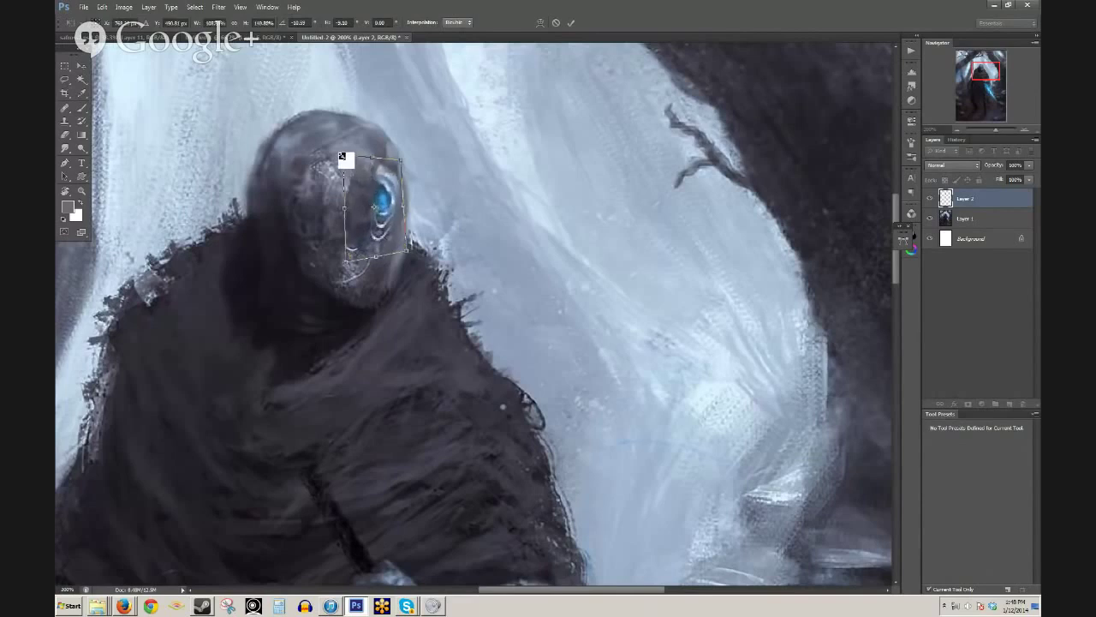
left_click(571, 22)
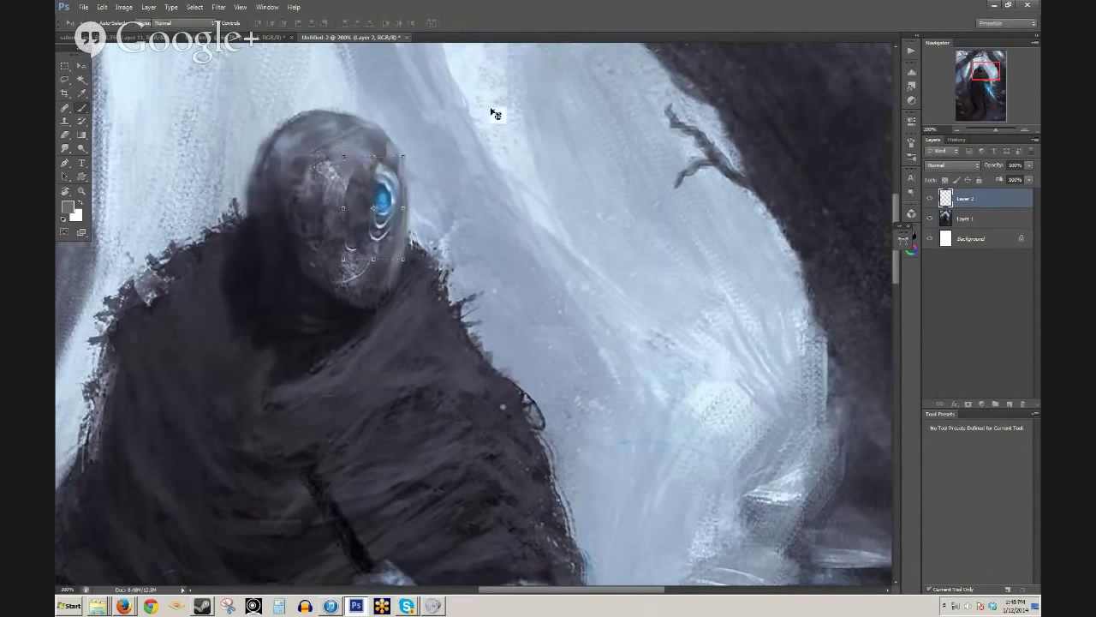
- Paint over the leftover marks of the old eye with greys sampled from the mask using the brush
key("b")
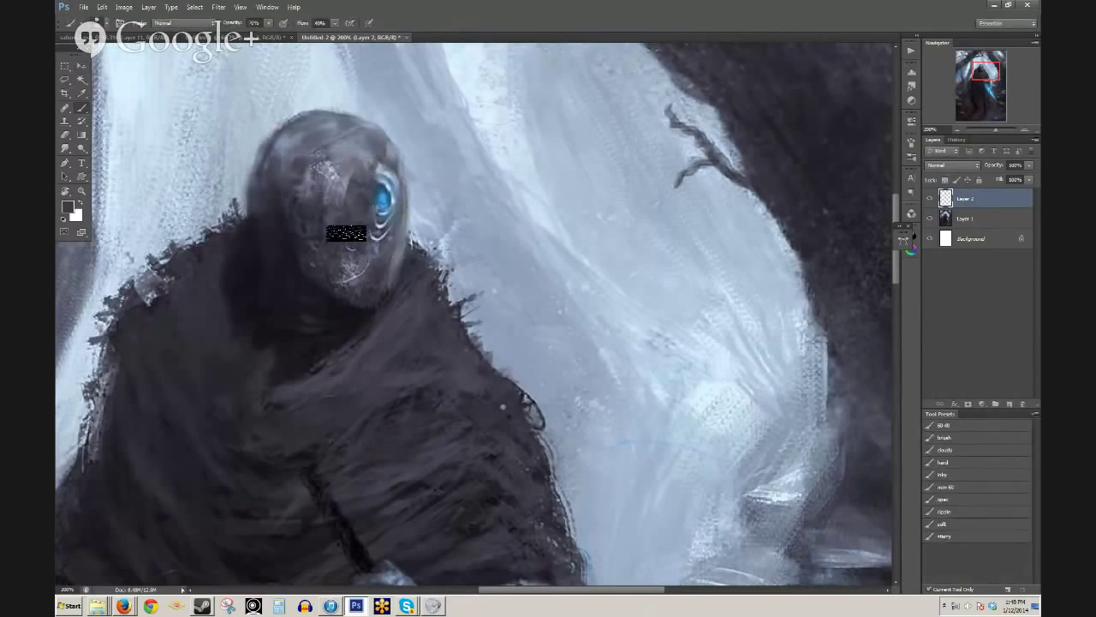
left_click(379, 152, "alt")
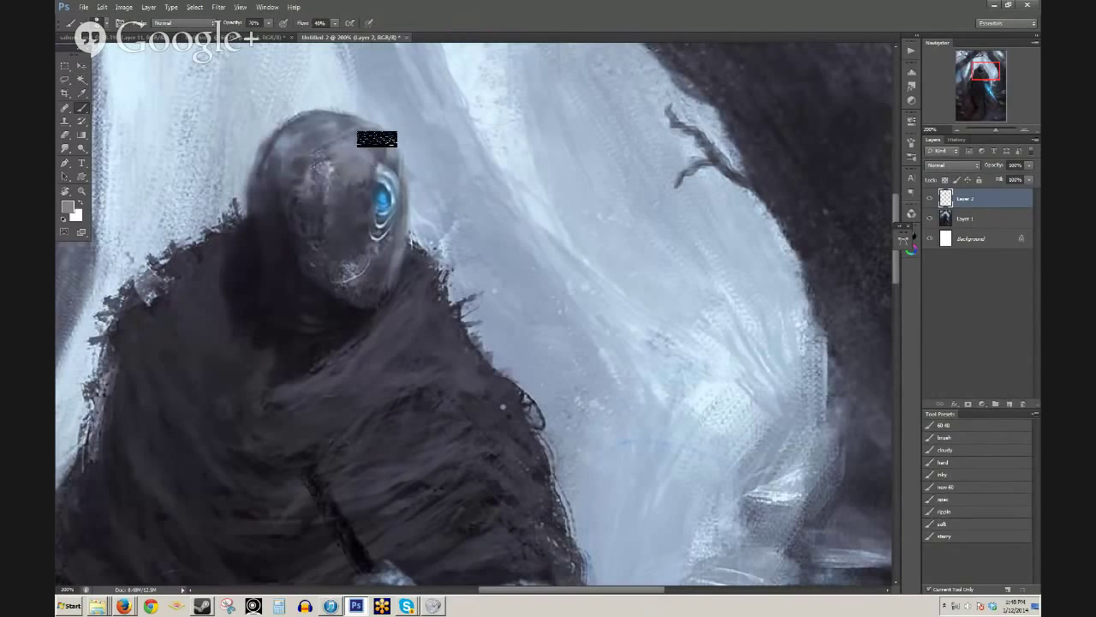
left_click(382, 178, "alt")
left_click(433, 177, "alt")
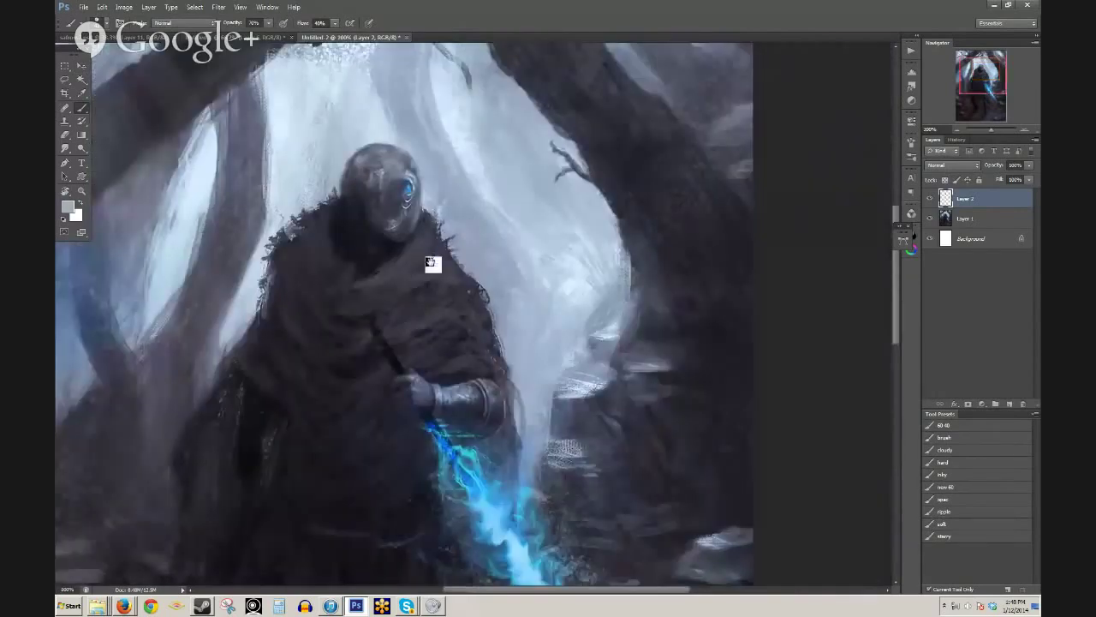
key("h")
left_click_drag(432, 262, 474, 322)
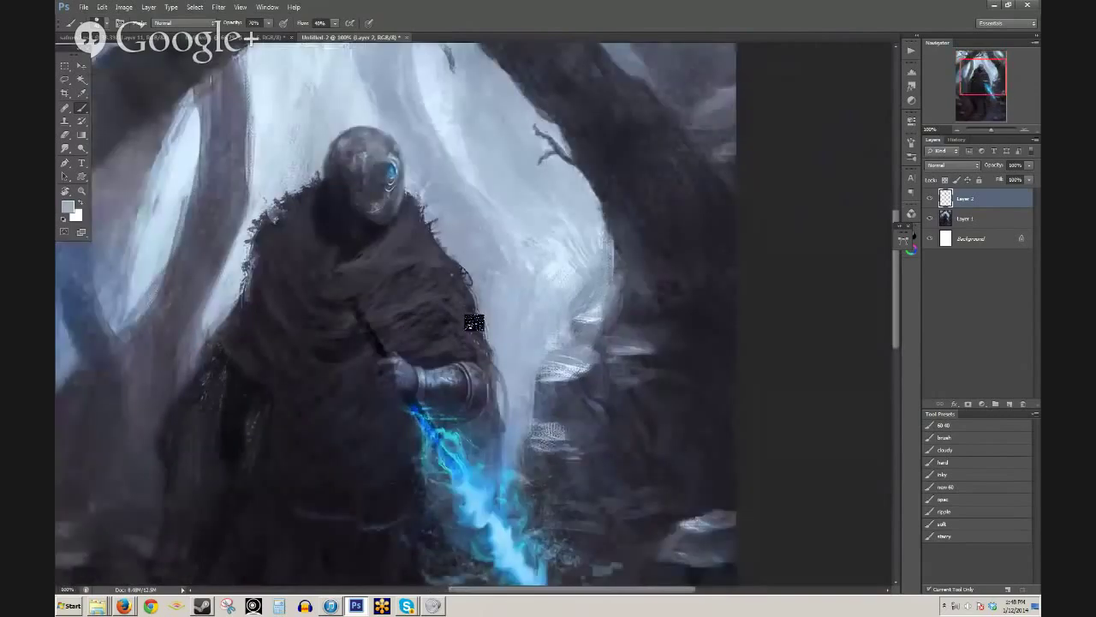
left_click(398, 192, "ctrl")
left_click_drag(284, 112, 291, 221)
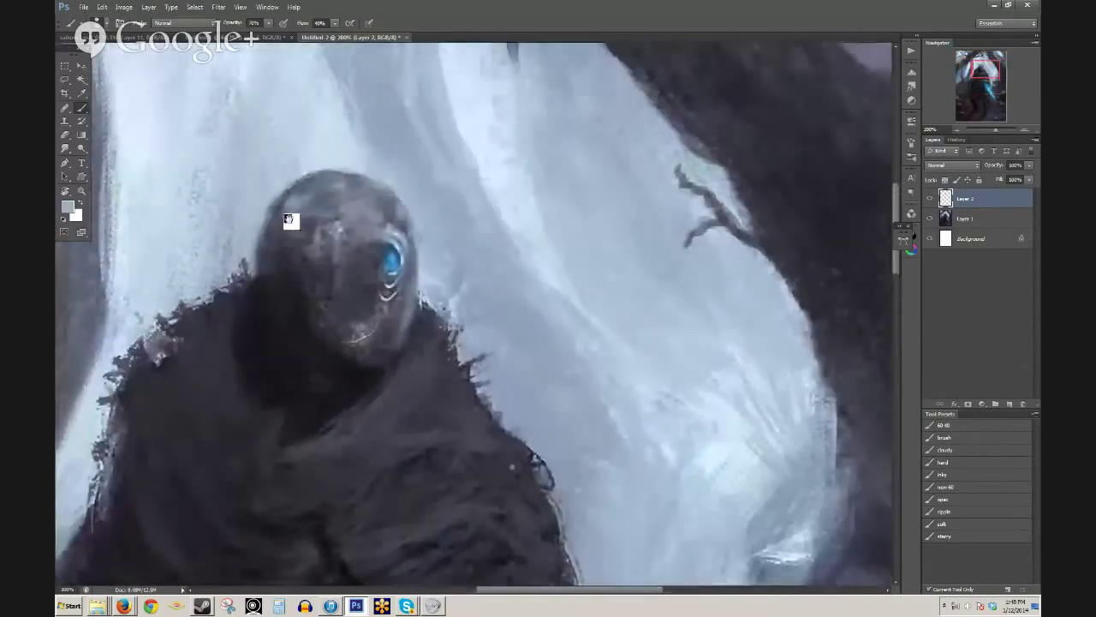
- Try reshaping the back edge of the mask with dark grey brush strokes sampled from the head, undoing unwanted strokes
key("8")
left_click(272, 289, "alt")
mouse_move(267, 233)
left_mouse_down()
mouse_move(265, 301)
mouse_move(278, 209)
mouse_move(267, 299)
mouse_move(276, 257)
mouse_move(268, 283)
left_mouse_up()
key("ctrl+z")
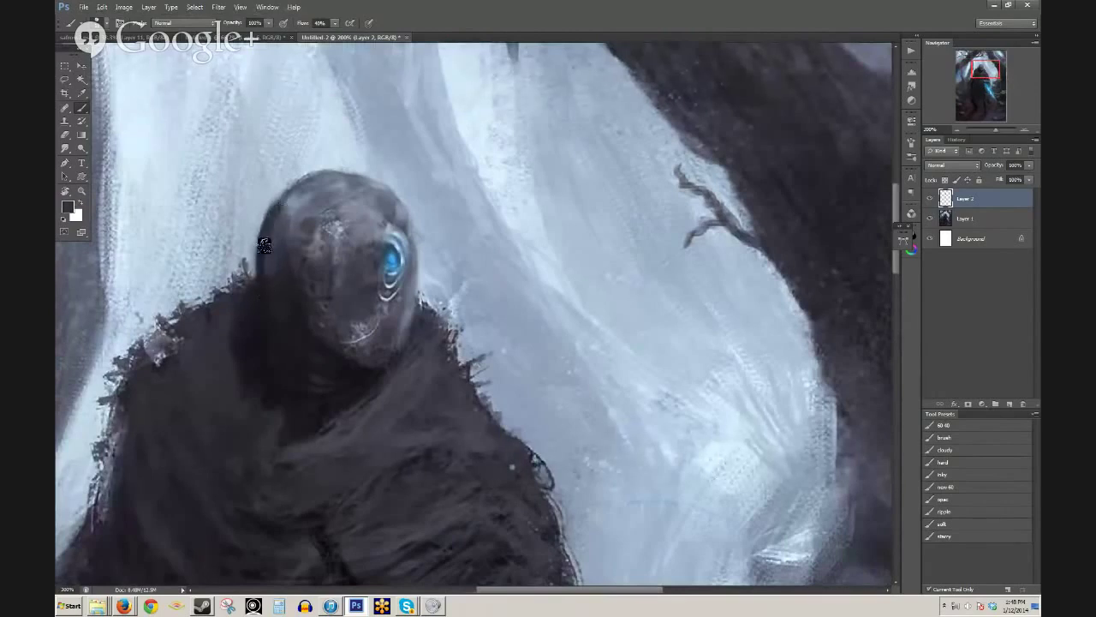
left_click(311, 180, "alt")
left_click_drag(273, 220, 278, 267)
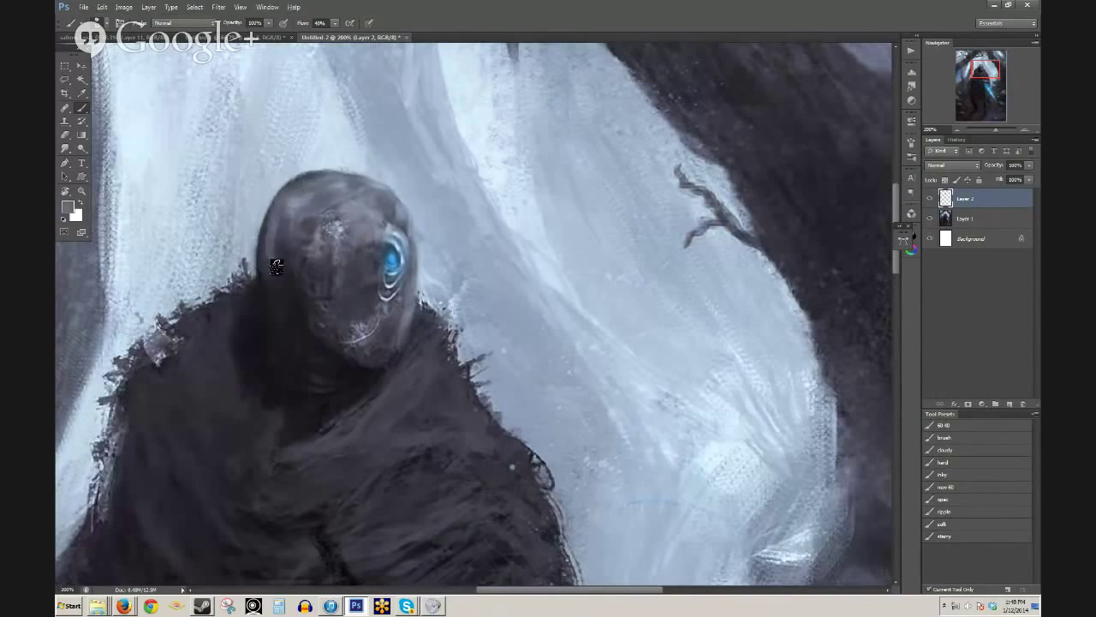
key("ctrl+alt+z")
- Darken and smooth the crown of the head with brush strokes in greys sampled from the mask
left_click(274, 232, "alt")
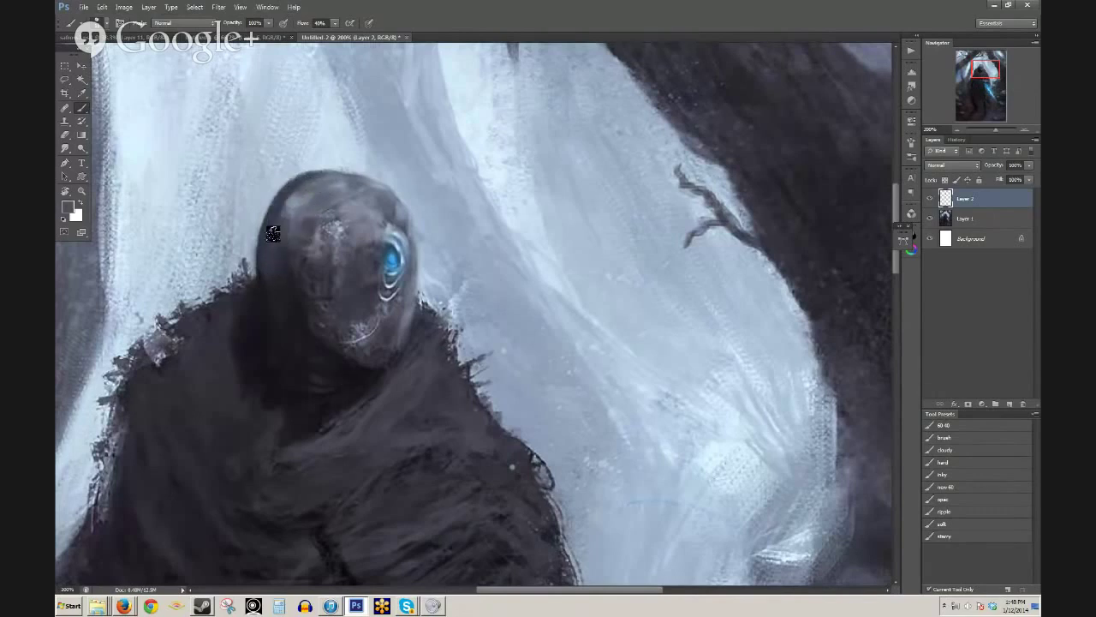
left_click(314, 195, "alt")
left_click(342, 177, "alt")
left_click_drag(350, 174, 385, 191)
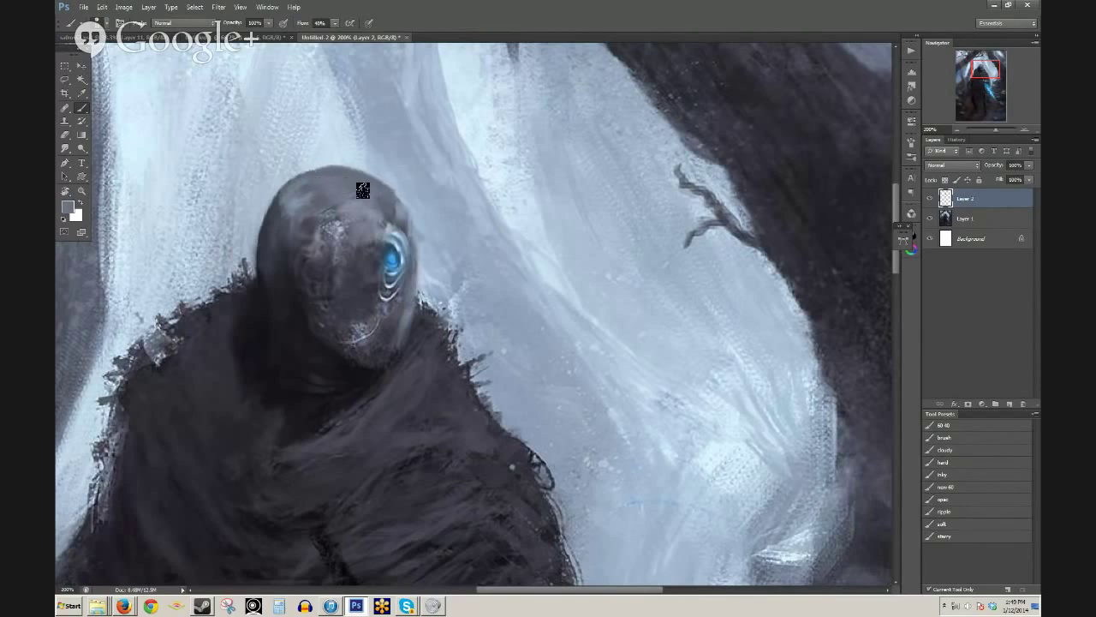
- Redefine the mask's edge beside the glowing eye with sampled dark tones, using the 60-40 brush preset
left_click(370, 233, "alt")
key("3")
left_click(946, 426)
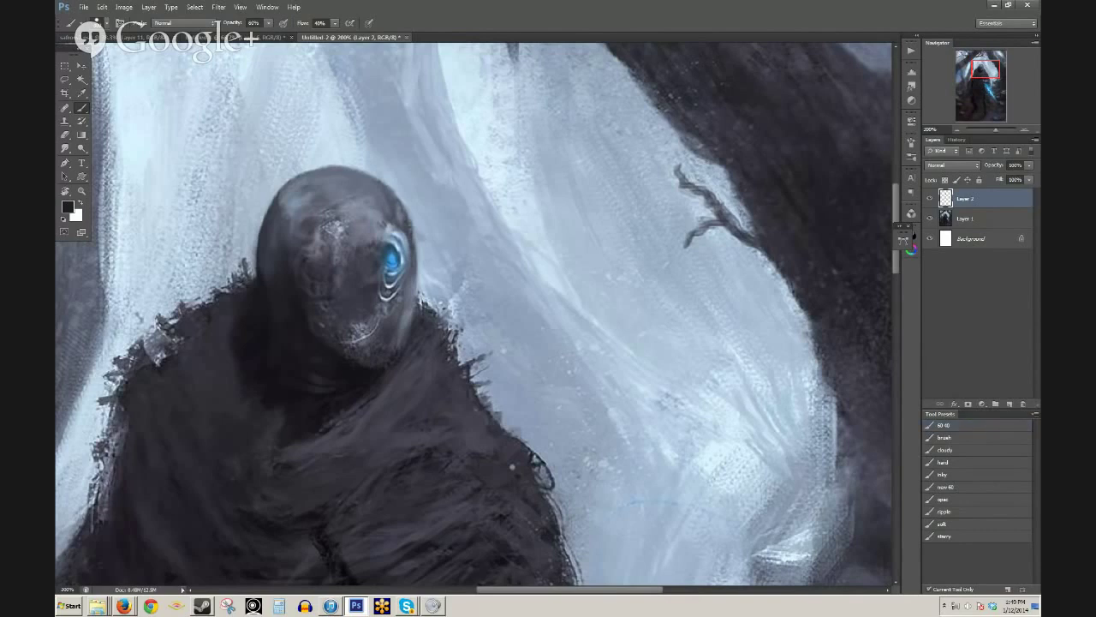
left_click(410, 216, "alt")
left_click(414, 216, "alt")
left_click(411, 218, "alt")
left_click(412, 226, "alt")
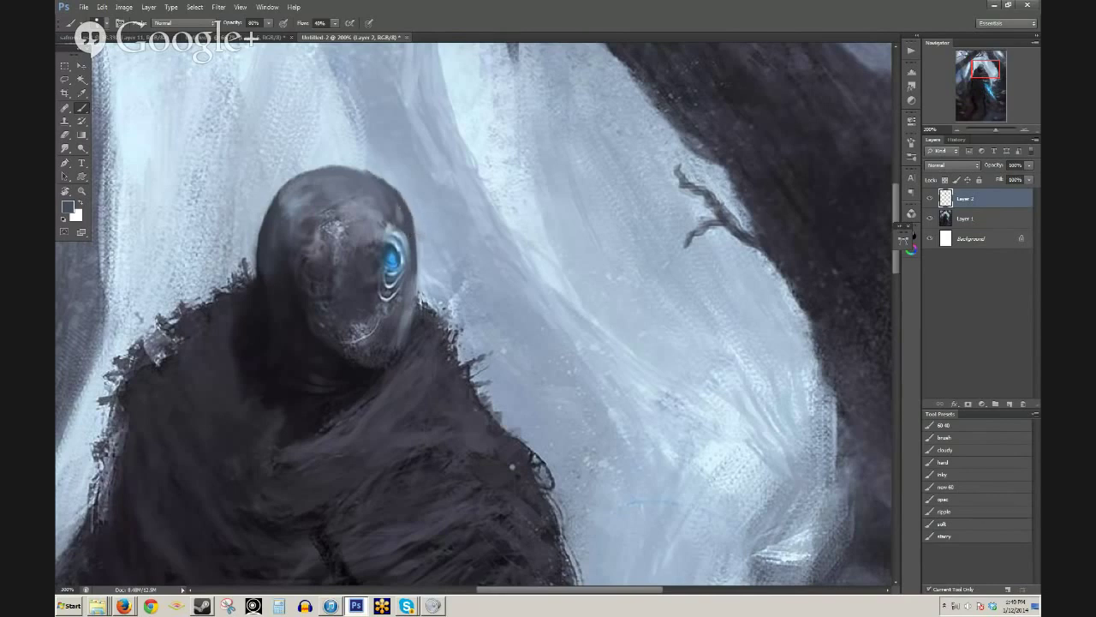
- Blend soft highlights and shadows across the mask's forehead and lower face with tones sampled from the head at reduced brush opacity
left_click(372, 181, "alt")
left_click(309, 318, "alt")
left_click(291, 220, "alt")
left_click(344, 227, "alt")
mouse_move(290, 196)
left_mouse_down()
mouse_move(306, 214)
mouse_move(340, 209)
mouse_move(340, 235)
left_mouse_up()
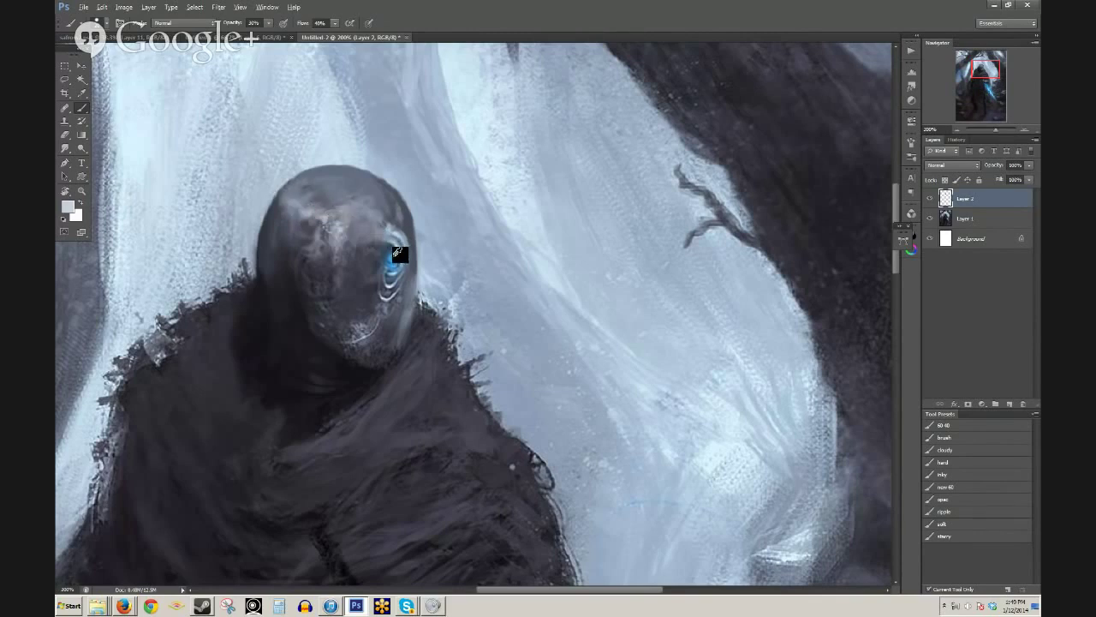
left_click(324, 346, "alt")
left_click(301, 318, "alt")
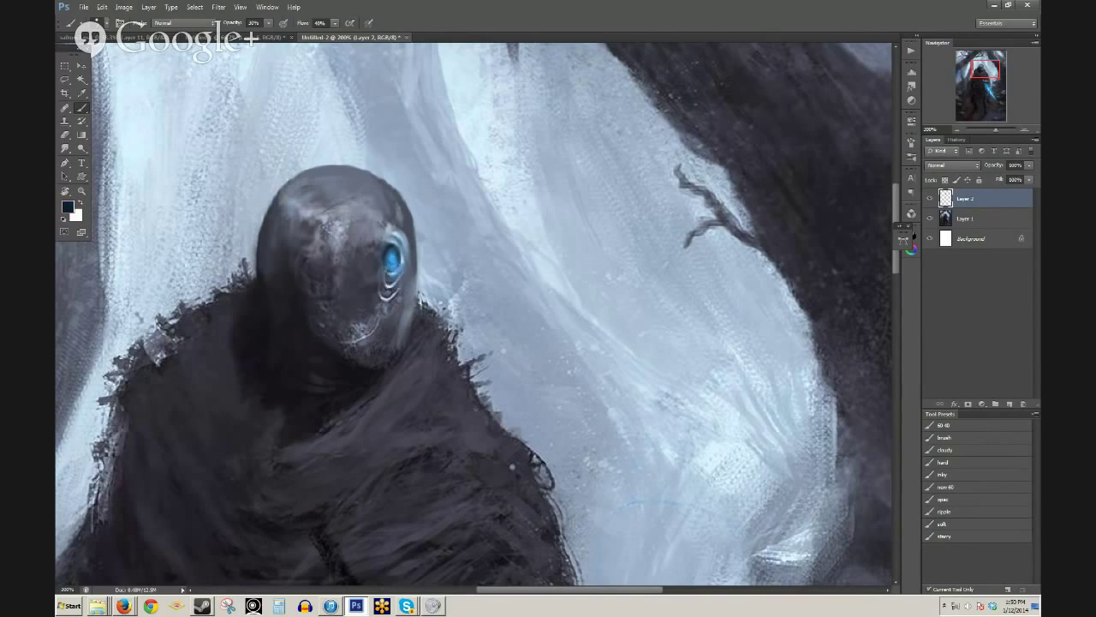
key("w")
left_click(390, 253)
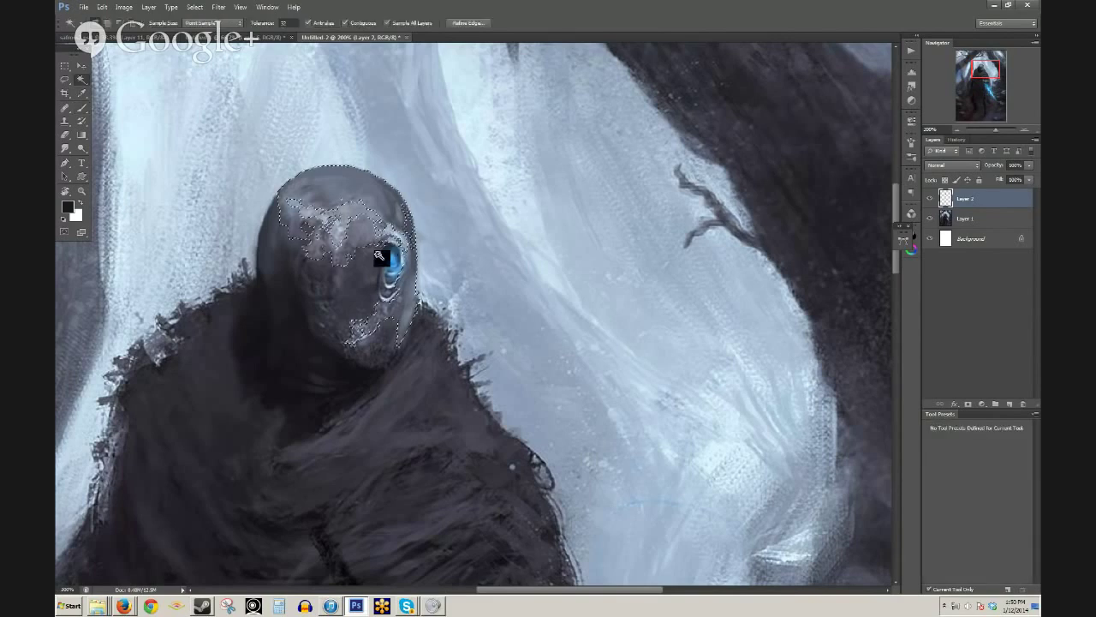
key("ctrl+d")
- Paint a dark rim around the glowing eye and compare the mask with and without the paint-over layer
key("b")
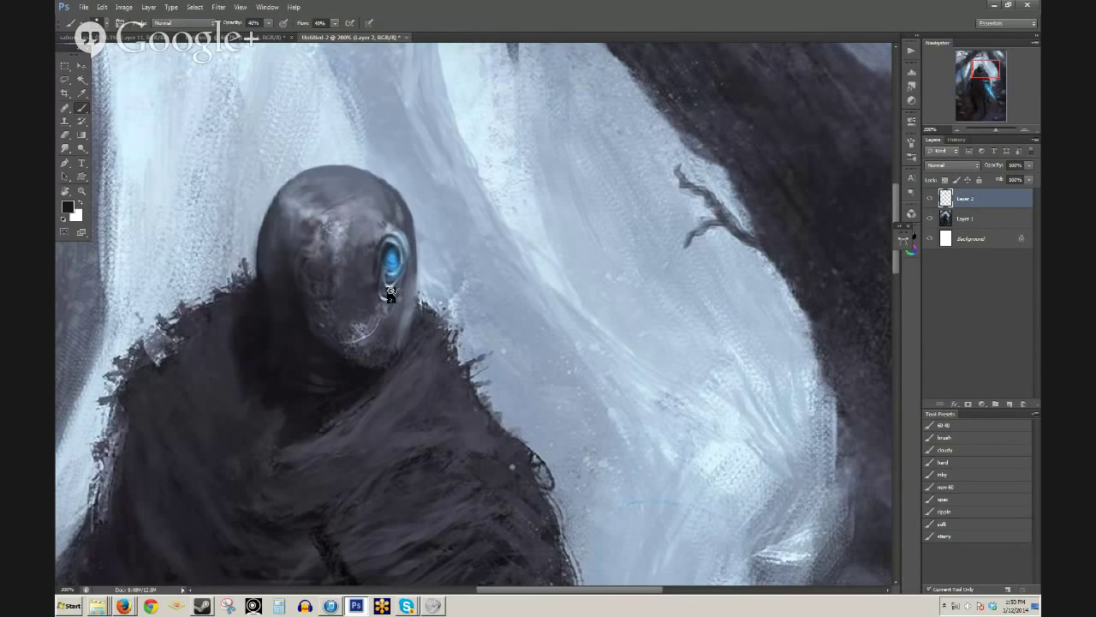
key("h")
left_click_drag(410, 294, 428, 282)
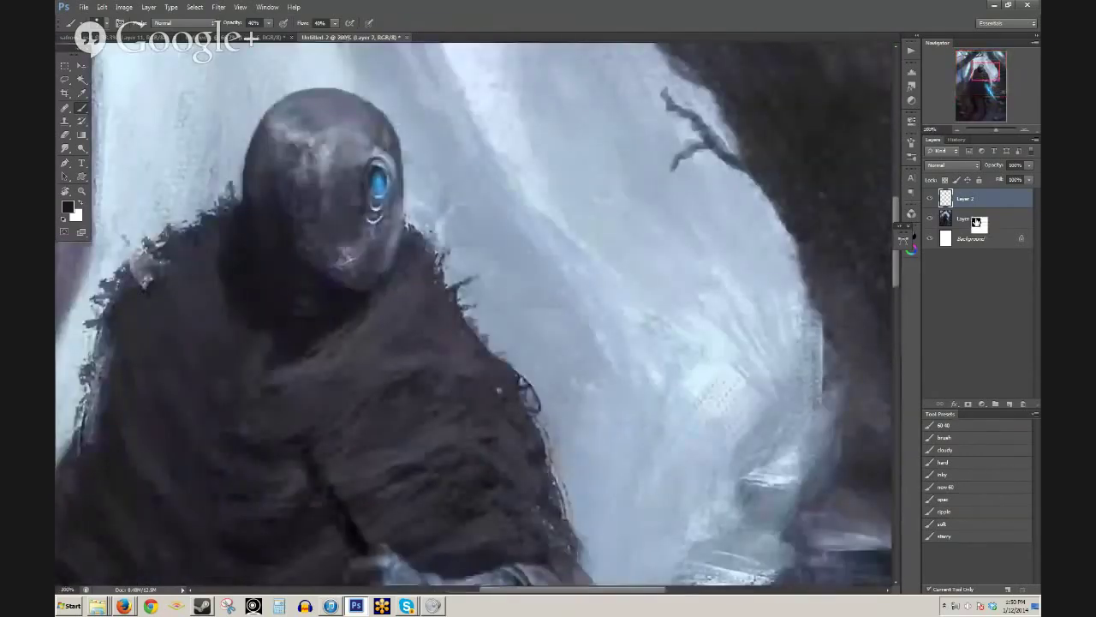
left_click(930, 198)
left_click(931, 199)
- Try the blue, green and red channels as selections, and load the composite RGB channel's brightness as the selection
left_click(465, 334, "alt")
left_click(465, 336, "alt")
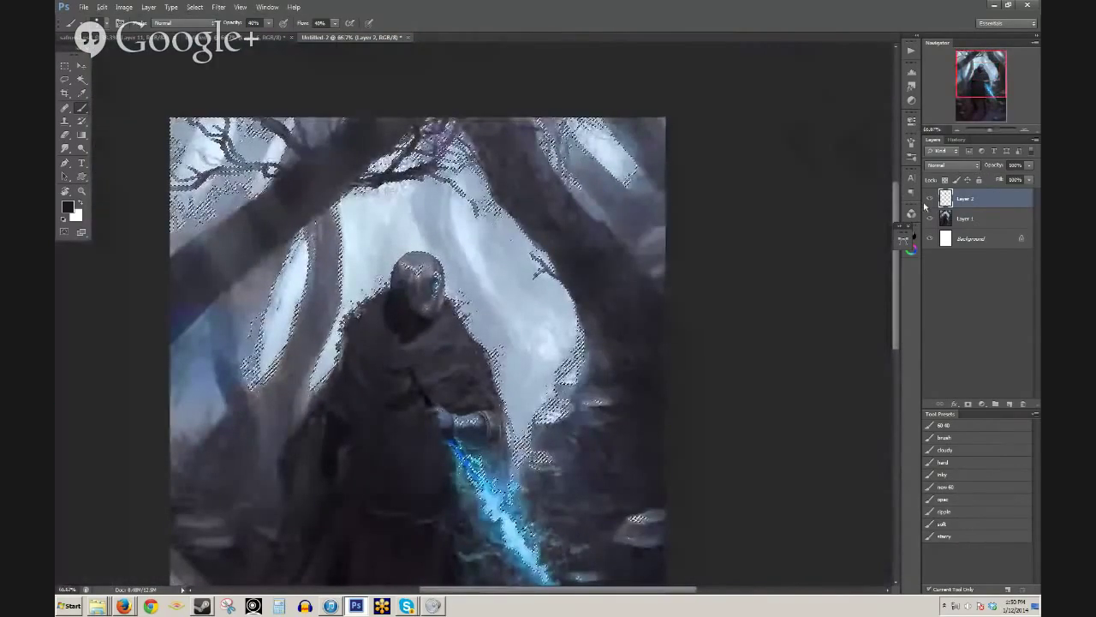
left_click(912, 215)
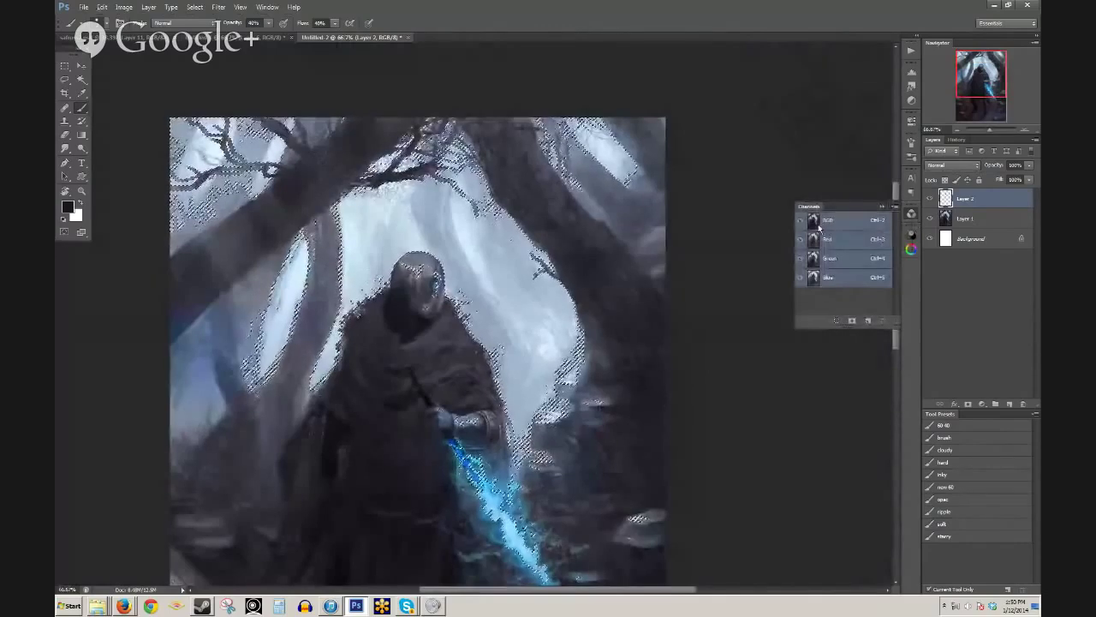
left_click(814, 278, "ctrl")
left_click(816, 260, "ctrl")
left_click(815, 239, "ctrl")
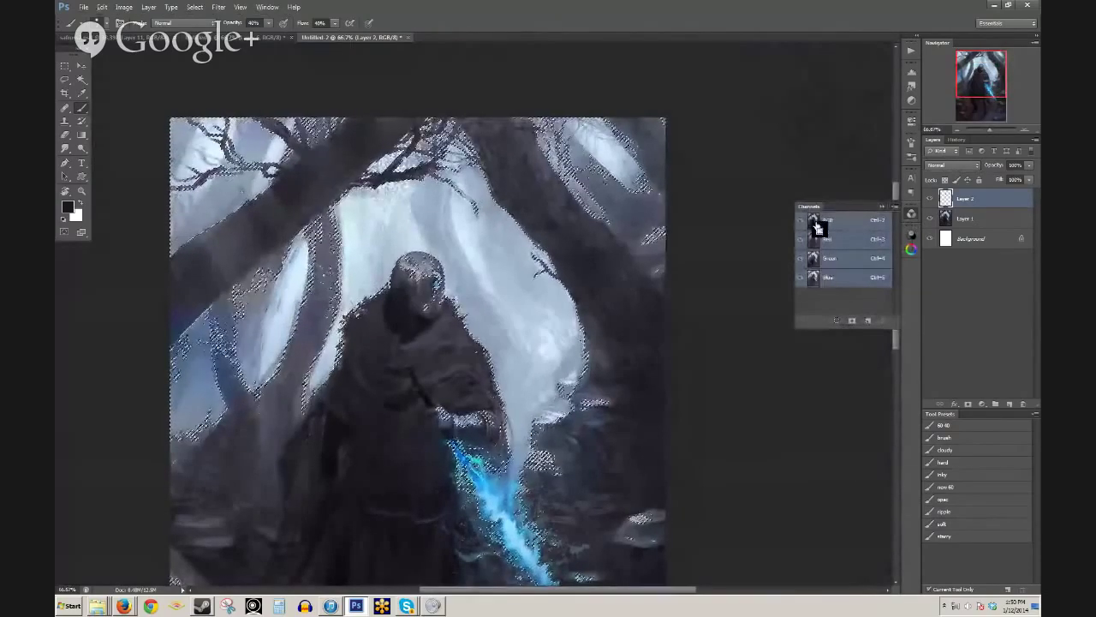
left_click(815, 221, "ctrl")
left_click(882, 206)
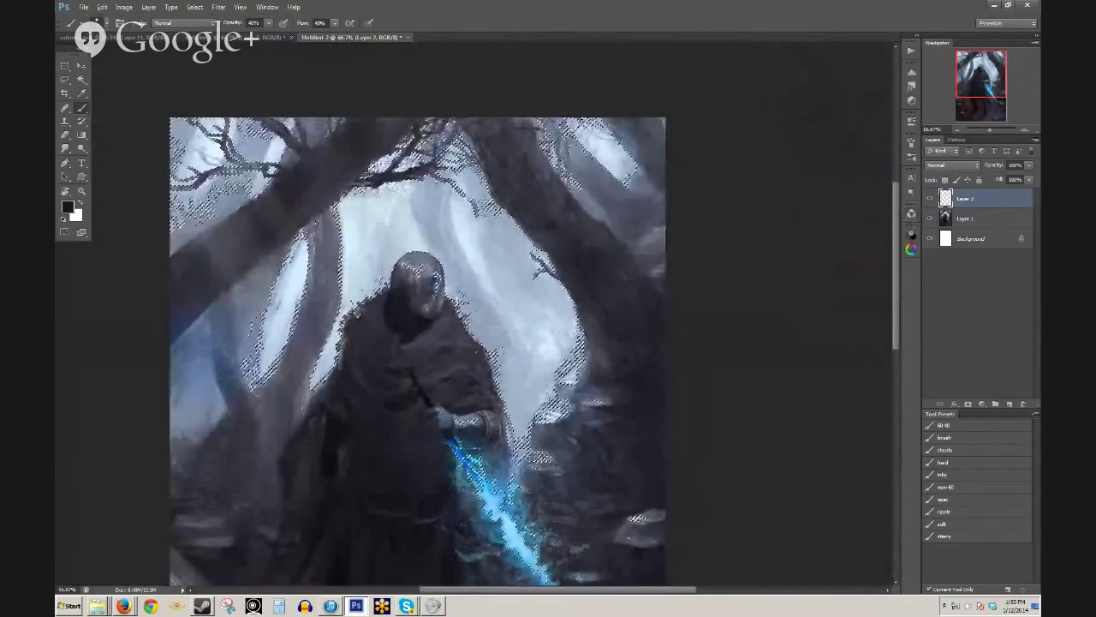
- Copy the painting's selected bright areas to a new layer and show only that layer over the white background
left_click_drag(510, 388, 500, 272)
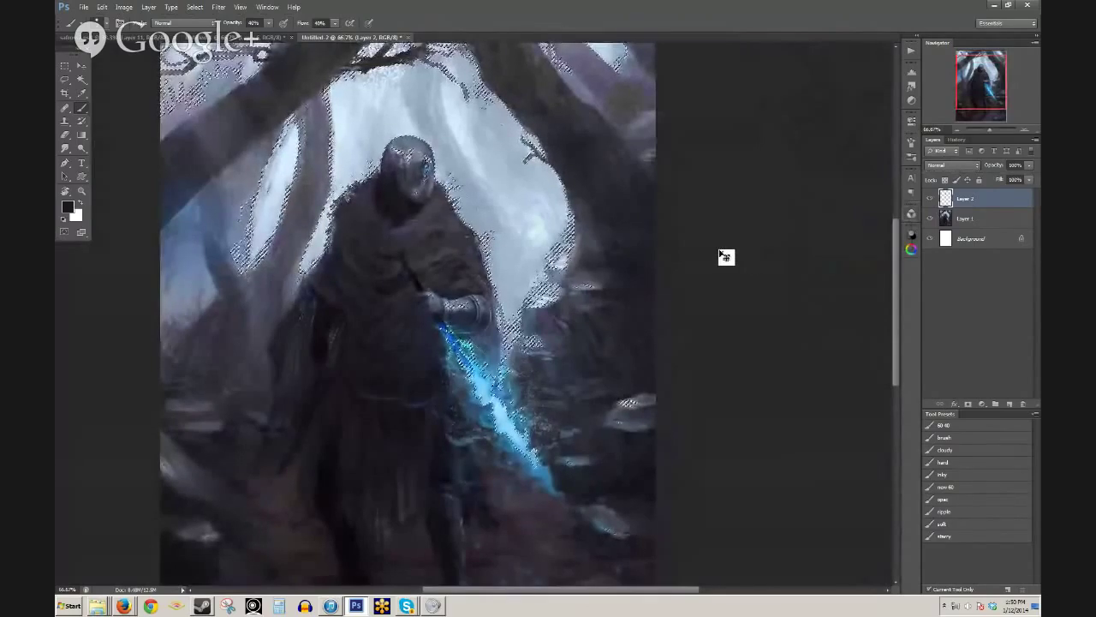
key("ctrl+j")
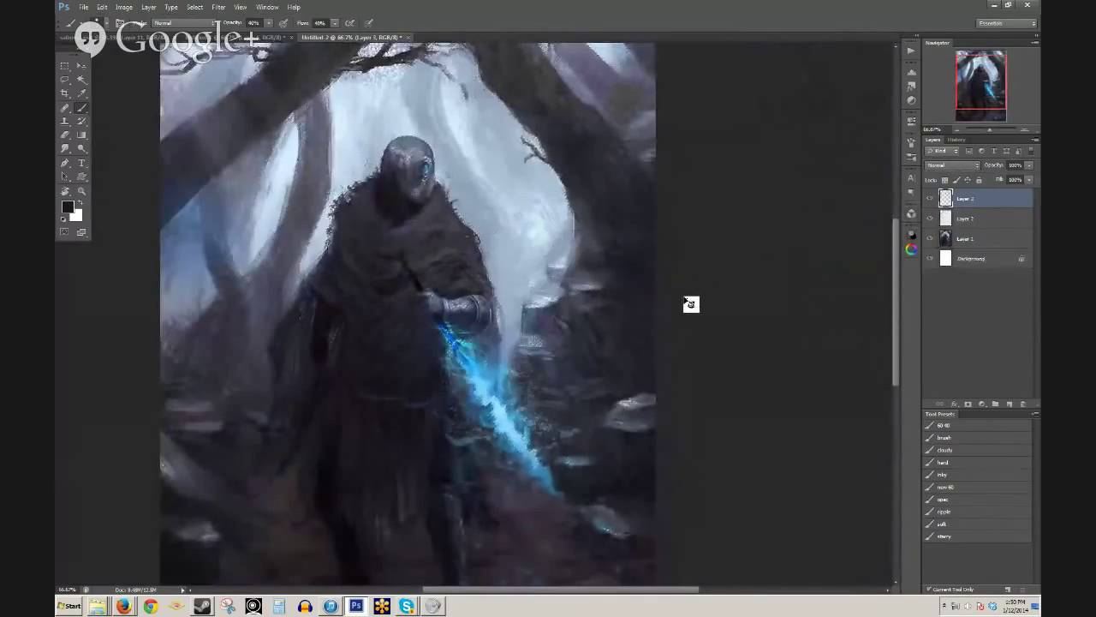
left_click(931, 198, "alt")
left_click(930, 259)
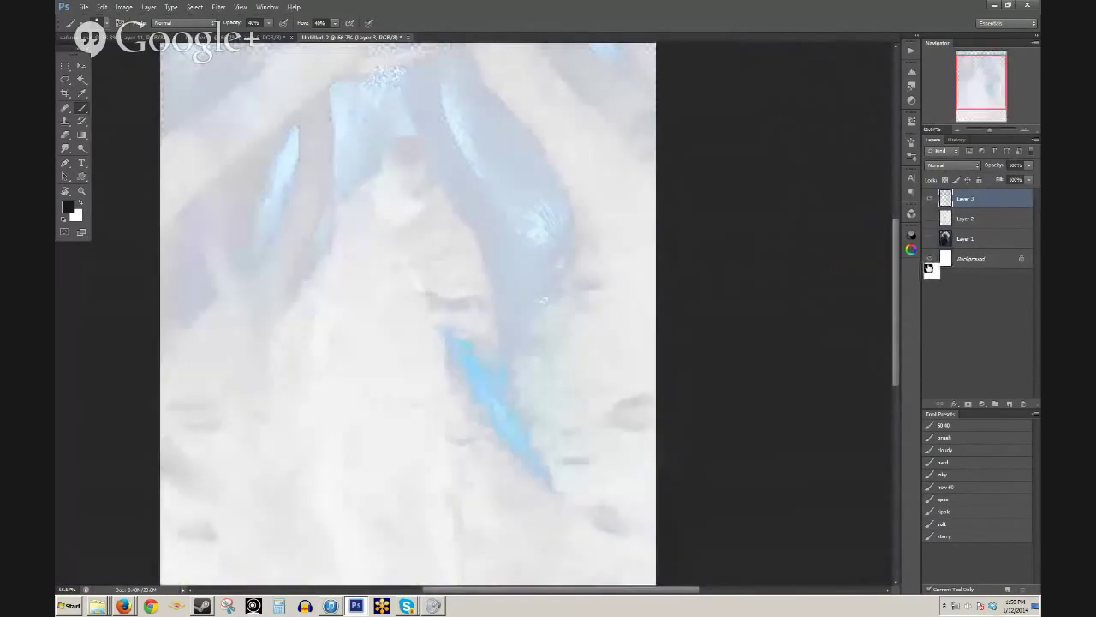
- Examine the isolated light areas around the figure's head, cloak and sword against the white background
key("ctrl+minus")
scroll(507, 255, "up", 3)
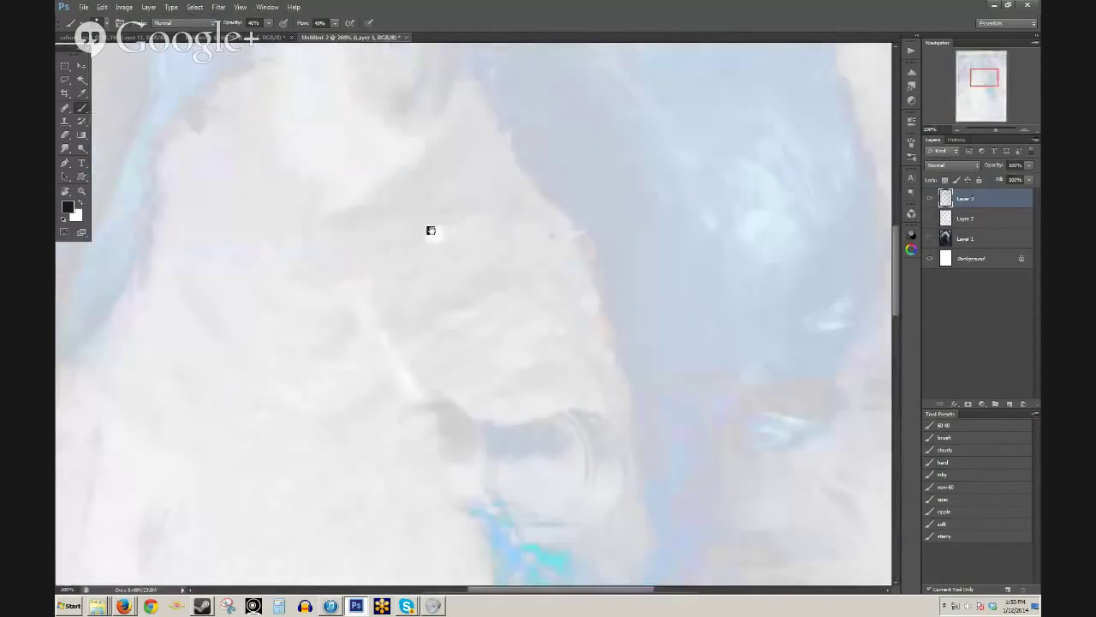
left_click_drag(431, 231, 475, 423)
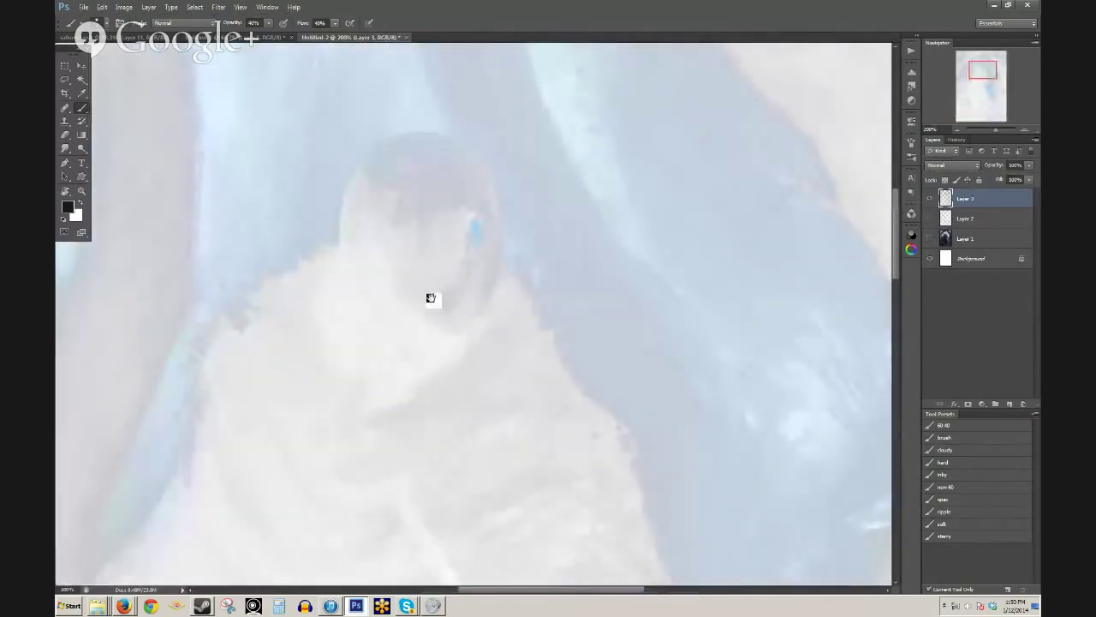
left_click_drag(392, 246, 420, 290)
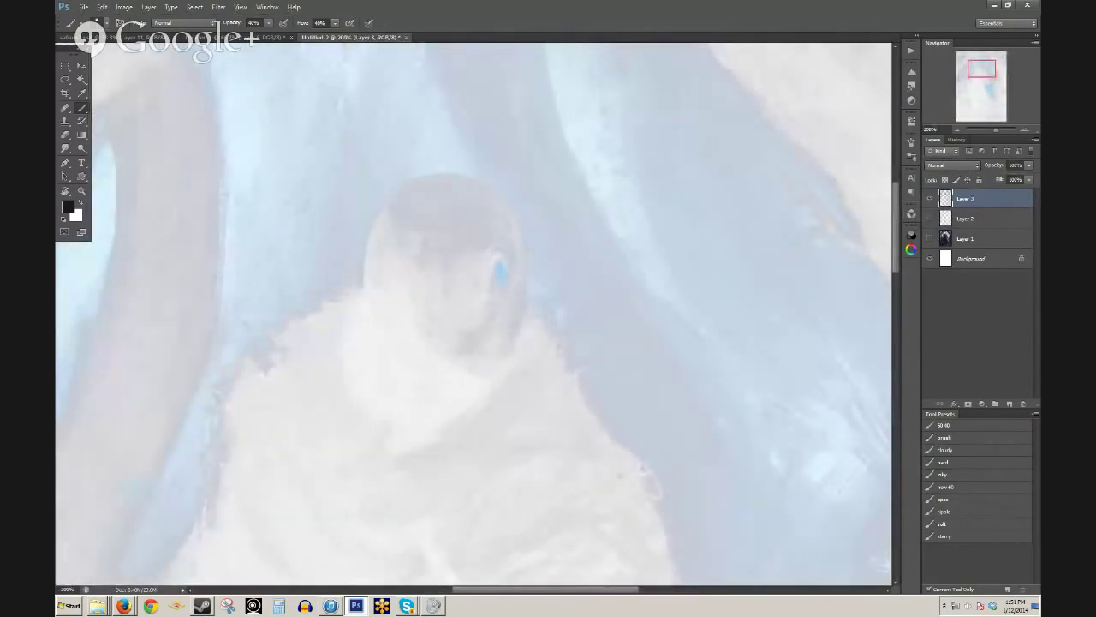
left_click_drag(503, 238, 429, 467)
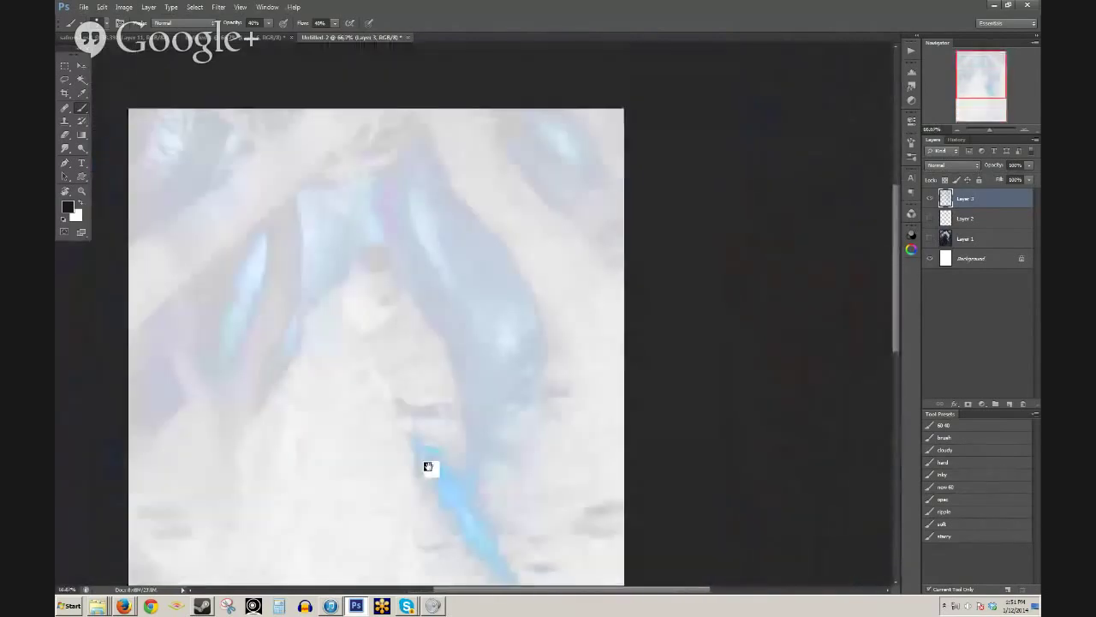
left_click(337, 406, "ctrl")
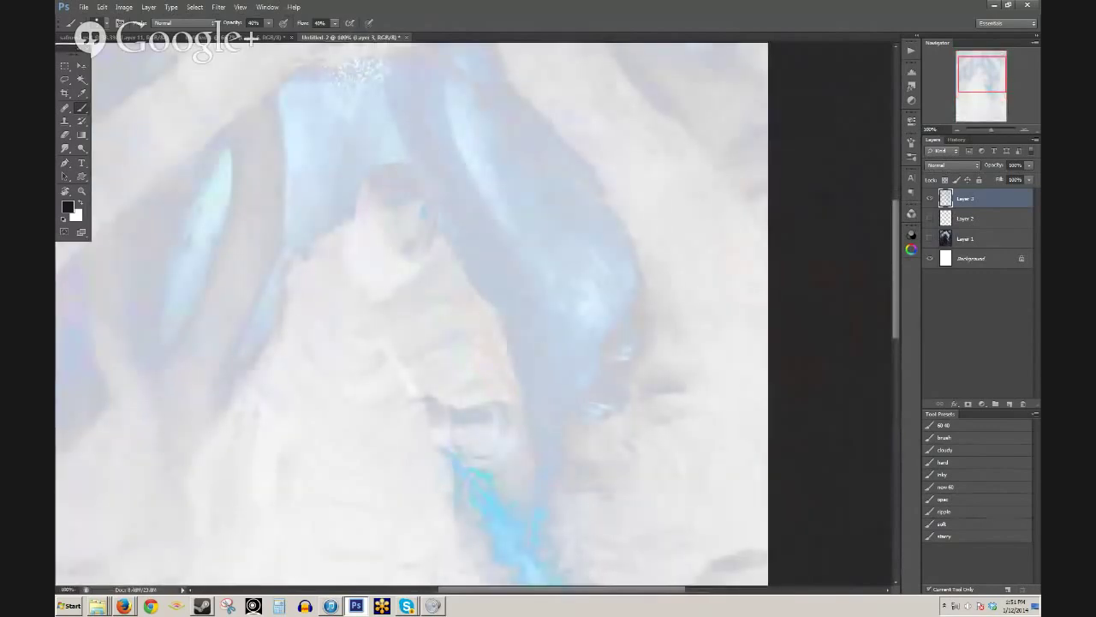
left_click_drag(408, 319, 407, 347)
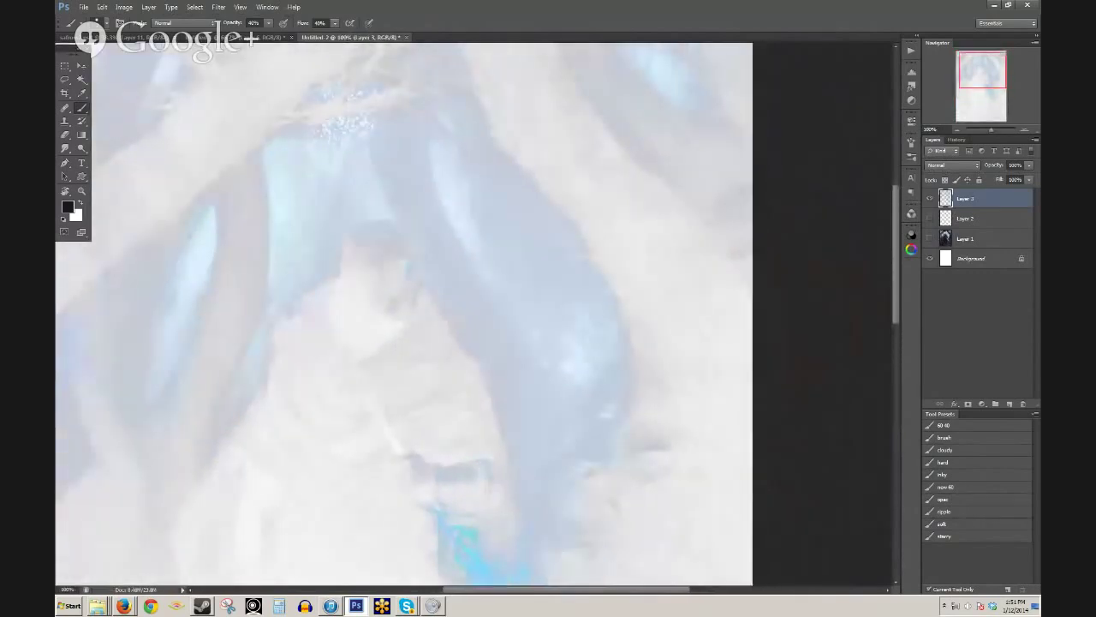
left_click_drag(411, 394, 408, 325)
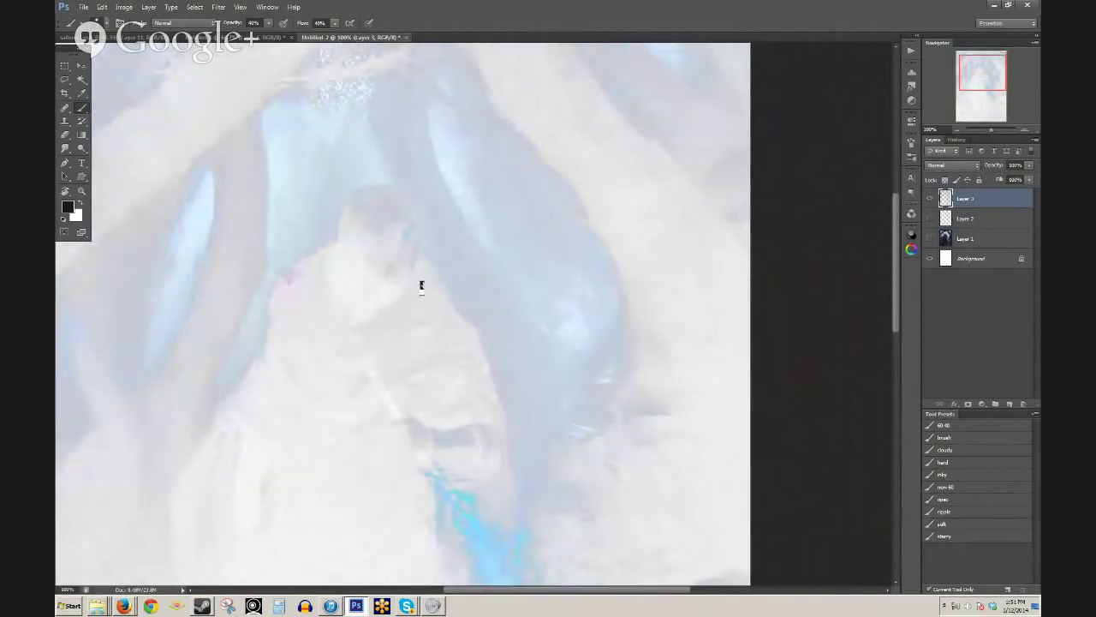
- Fill the background layer with the near-black foreground colour beneath the isolated light areas
left_click(957, 260)
key("alt+BackSpace")
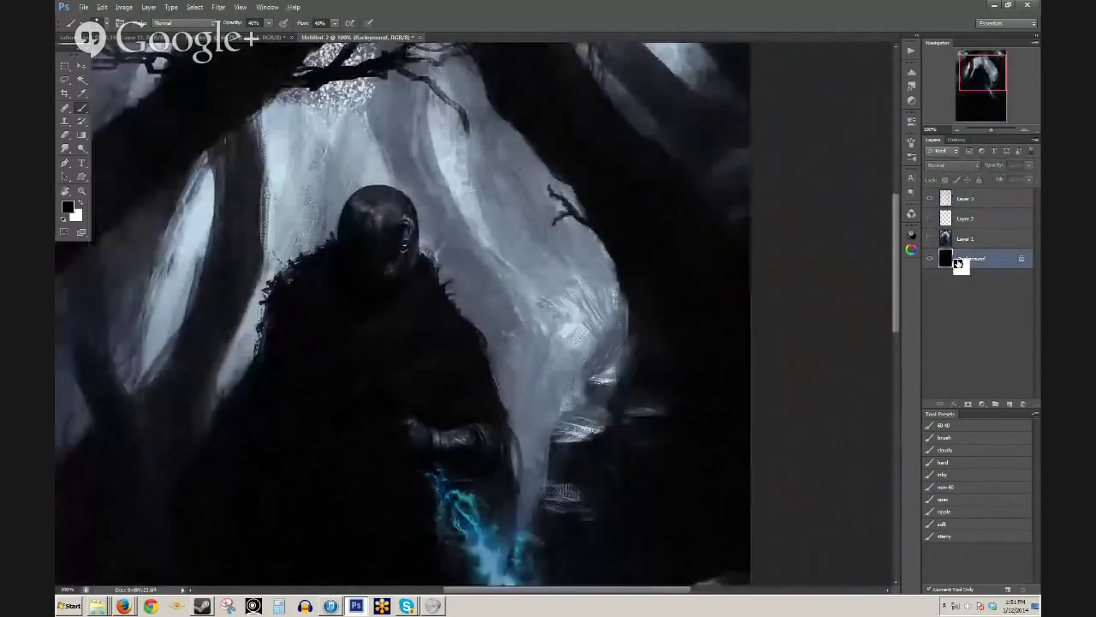
- Undo the near-black background fill and show the painting's other layers again beneath Layer 3
left_click(642, 224, "alt")
left_click(613, 275, "alt")
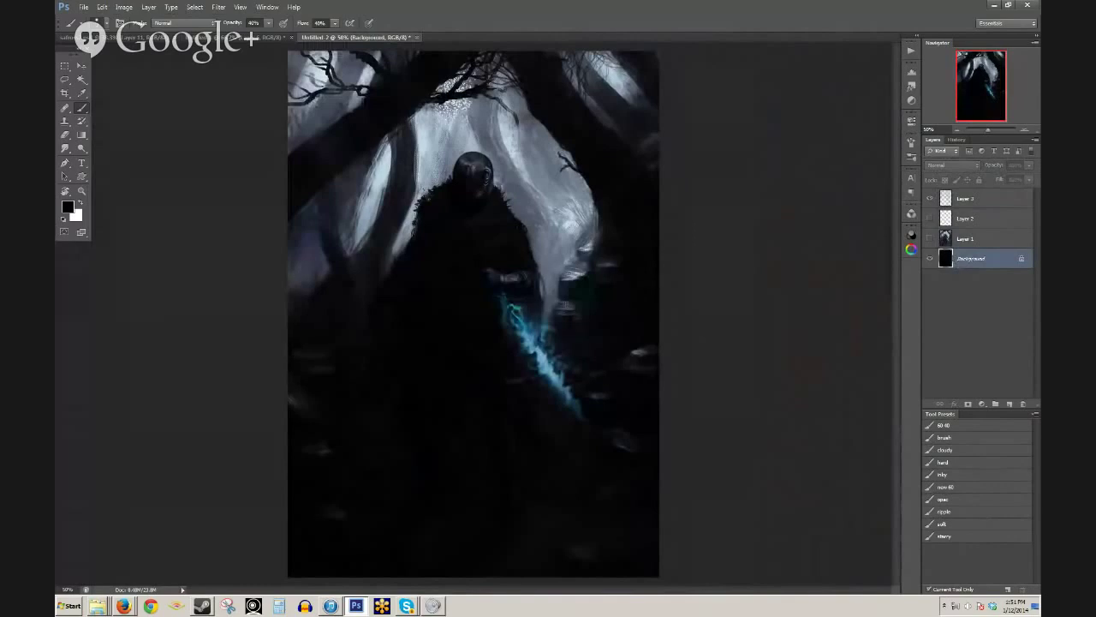
key("ctrl+z")
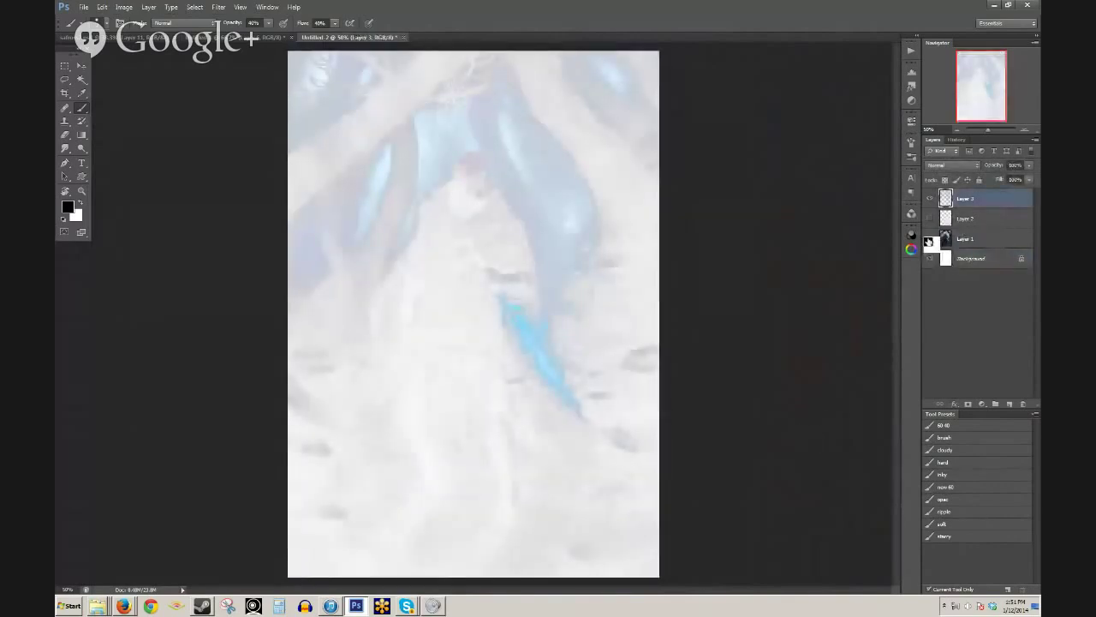
left_click(930, 239)
- Set the isolated light layer, Layer 3, to the Multiply blend mode and compare the painting with and without it
left_click(950, 164)
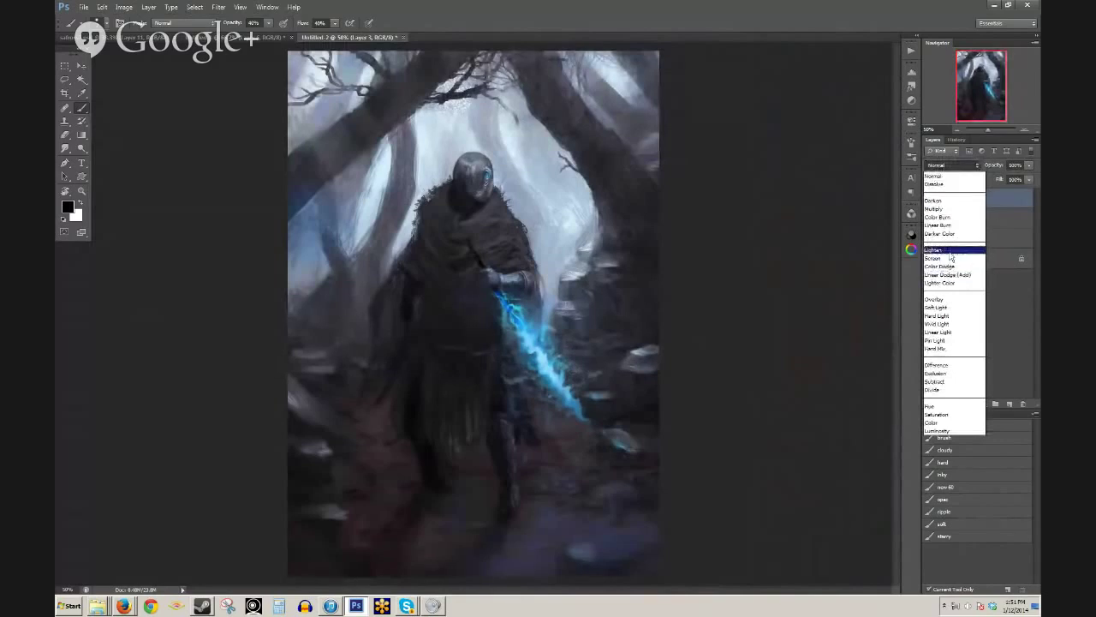
left_click(966, 215)
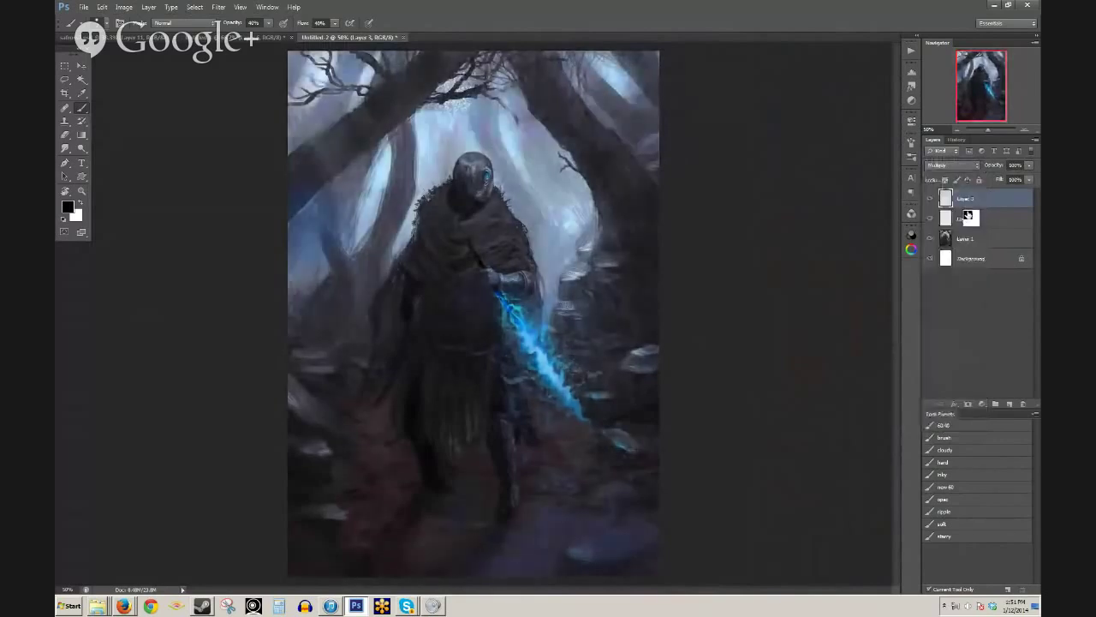
left_click(930, 199)
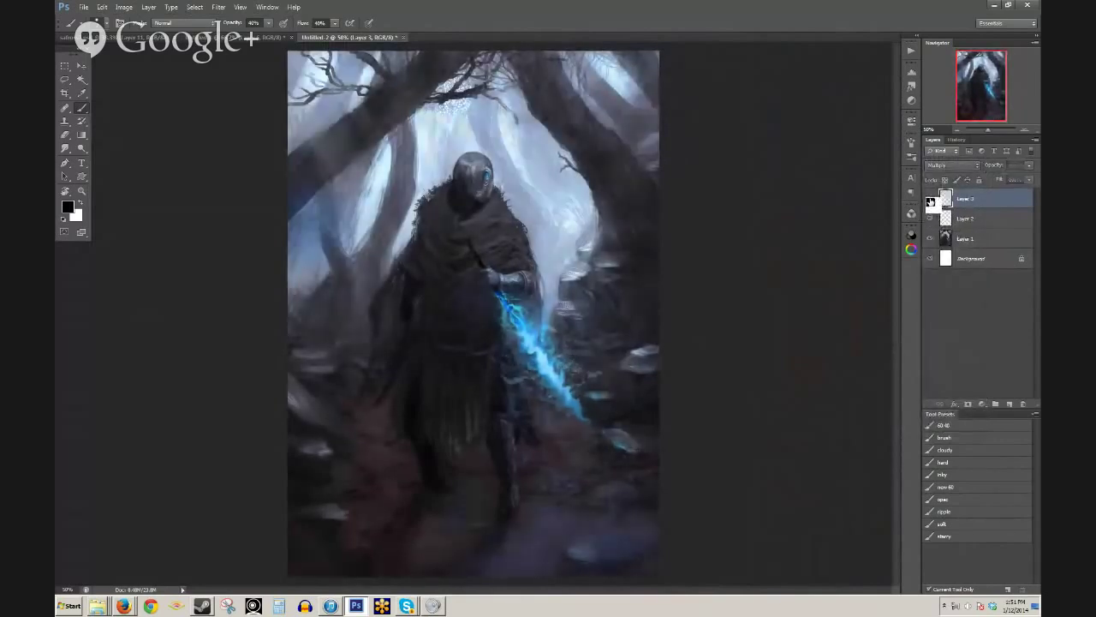
left_click(930, 199)
left_click(930, 199)
left_click(930, 199)
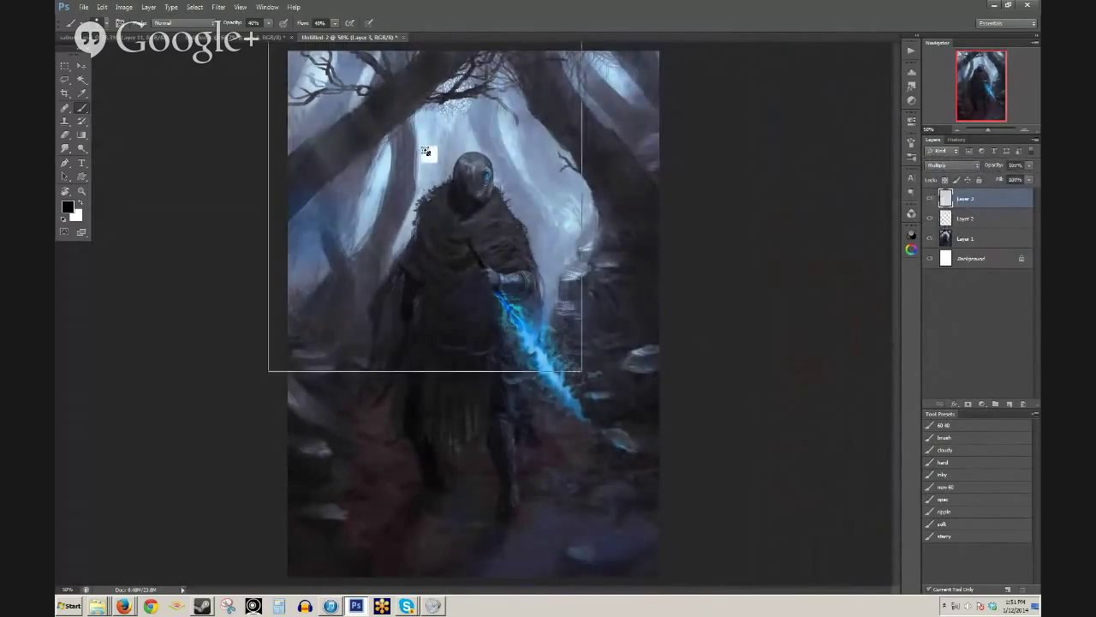
- Examine the misty background around the figure's head up close with Layer 3 hidden and shown
left_click_drag(431, 147, 538, 276)
left_click(930, 199)
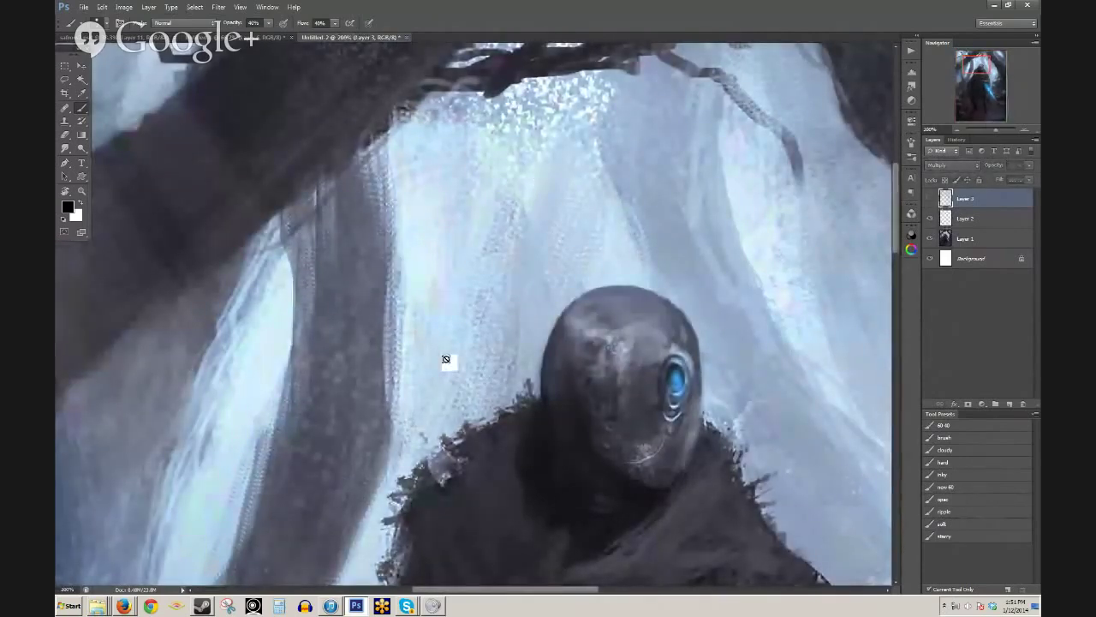
left_click(929, 199)
left_click(928, 200)
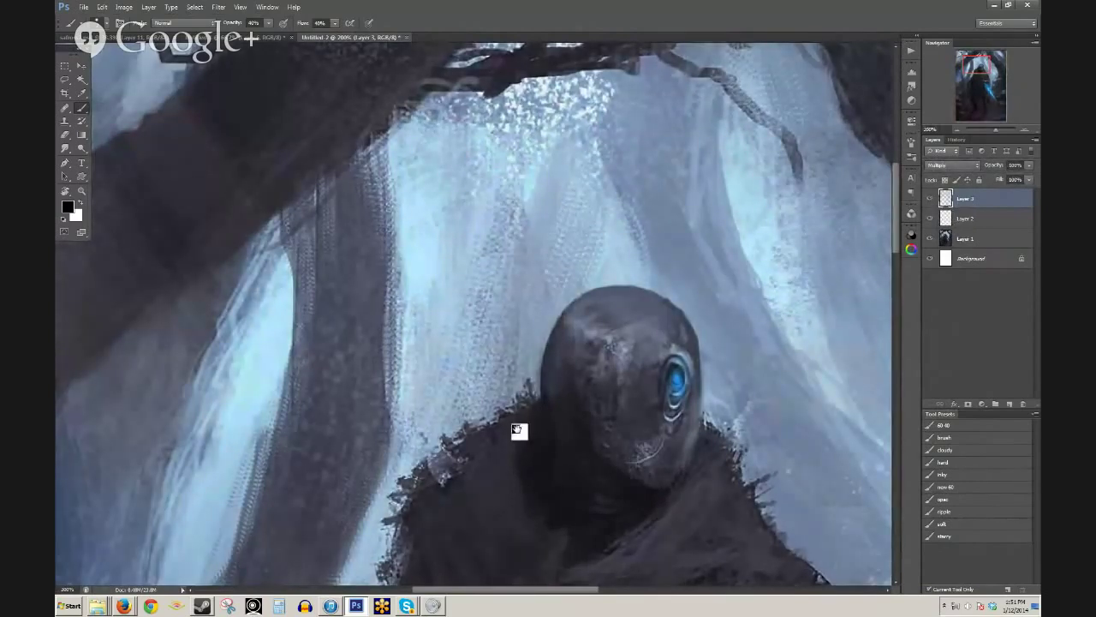
left_click_drag(519, 431, 487, 315)
key("ctrl+minus")
key("ctrl+minus")
key("ctrl+minus")
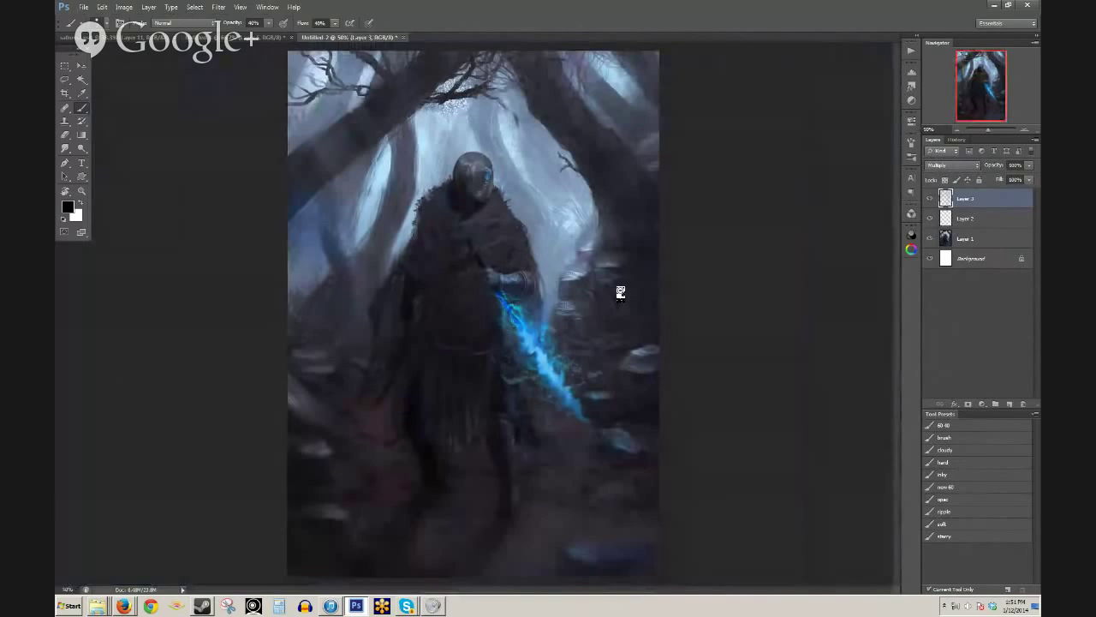
- Compare the whole painting with the multiplied Layer 3 hidden and shown
left_click(931, 198)
left_click(932, 198)
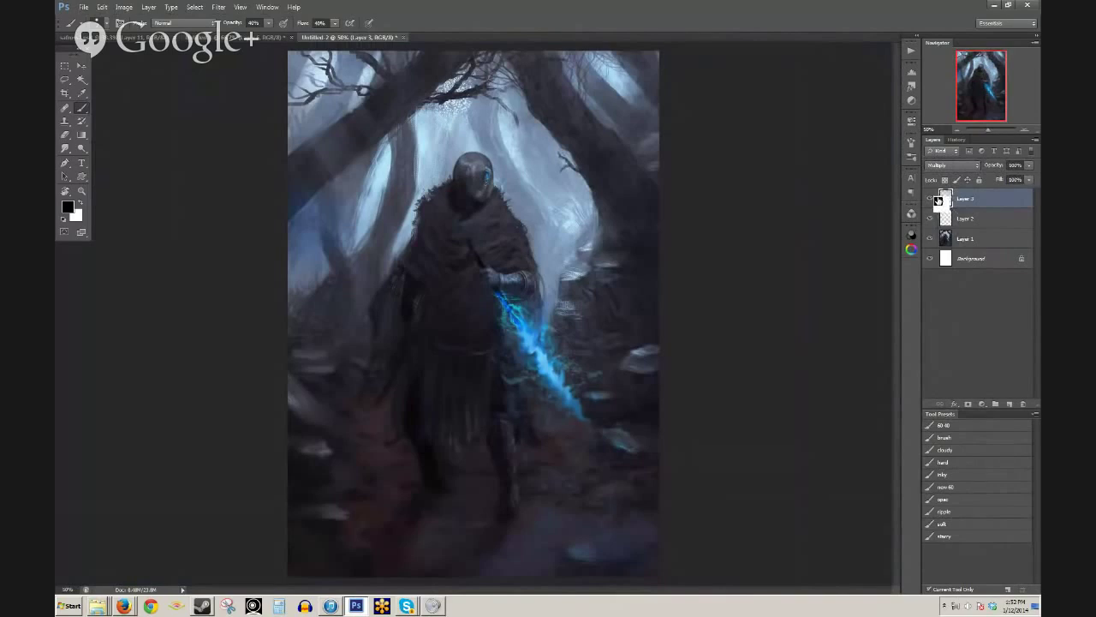
left_click(931, 199)
left_click(930, 199)
left_click(524, 221, "ctrl")
left_click(526, 218, "alt")
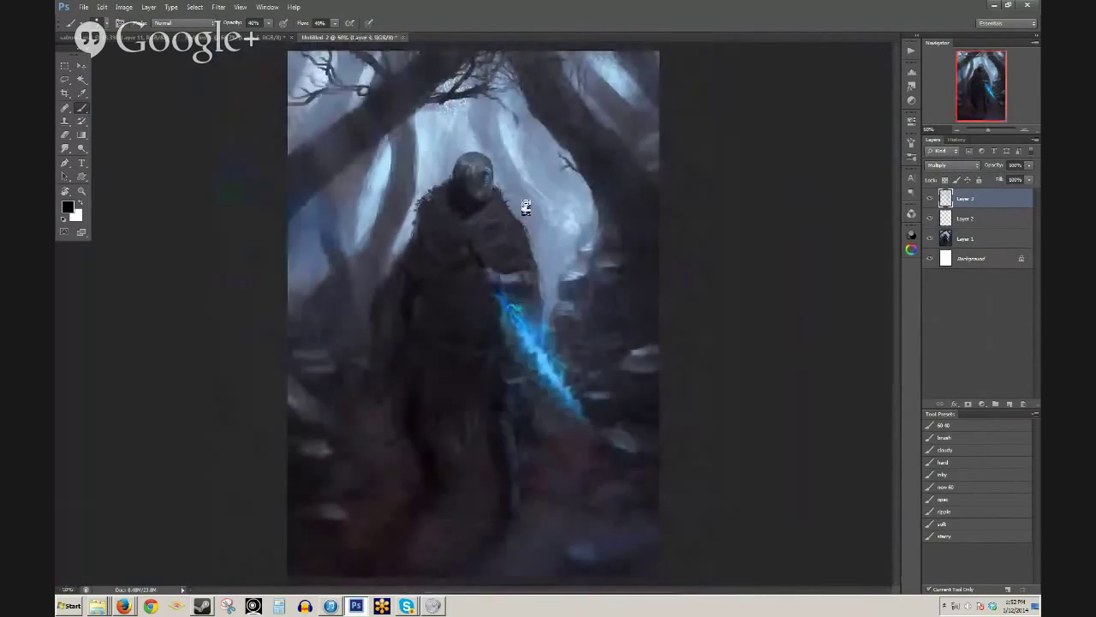
left_click(931, 199)
left_click(931, 199)
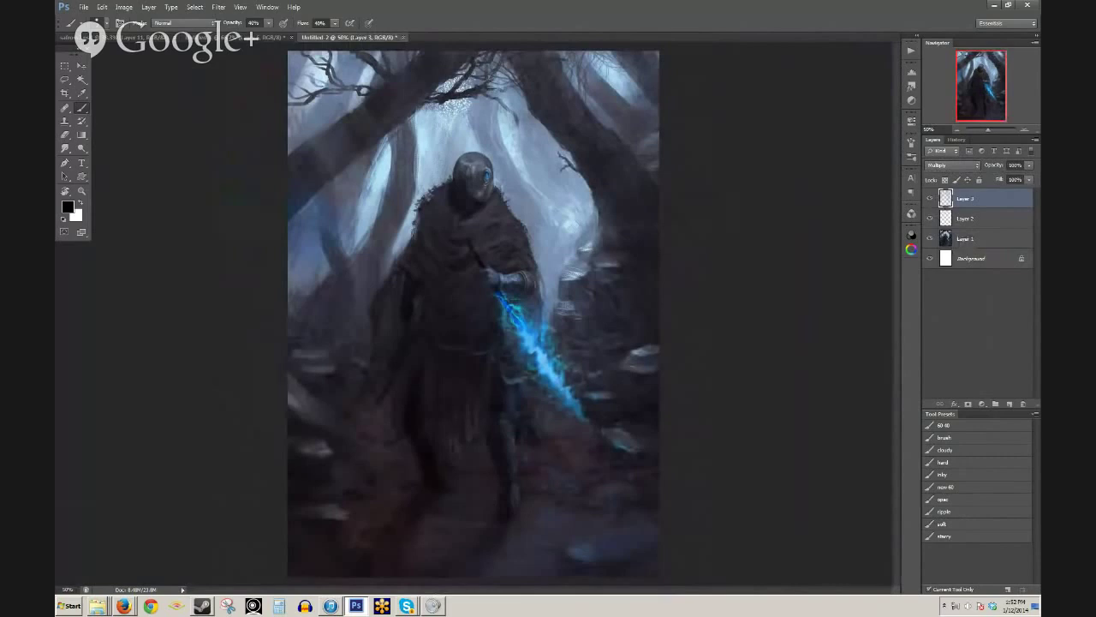
left_click(931, 199)
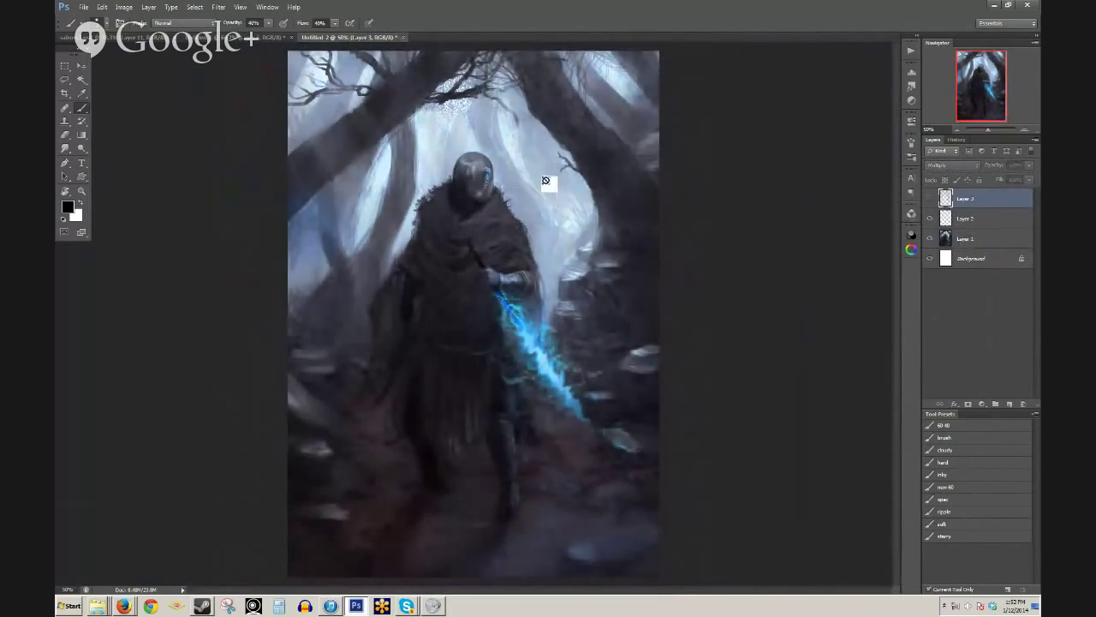
left_click(931, 199)
left_click(931, 199)
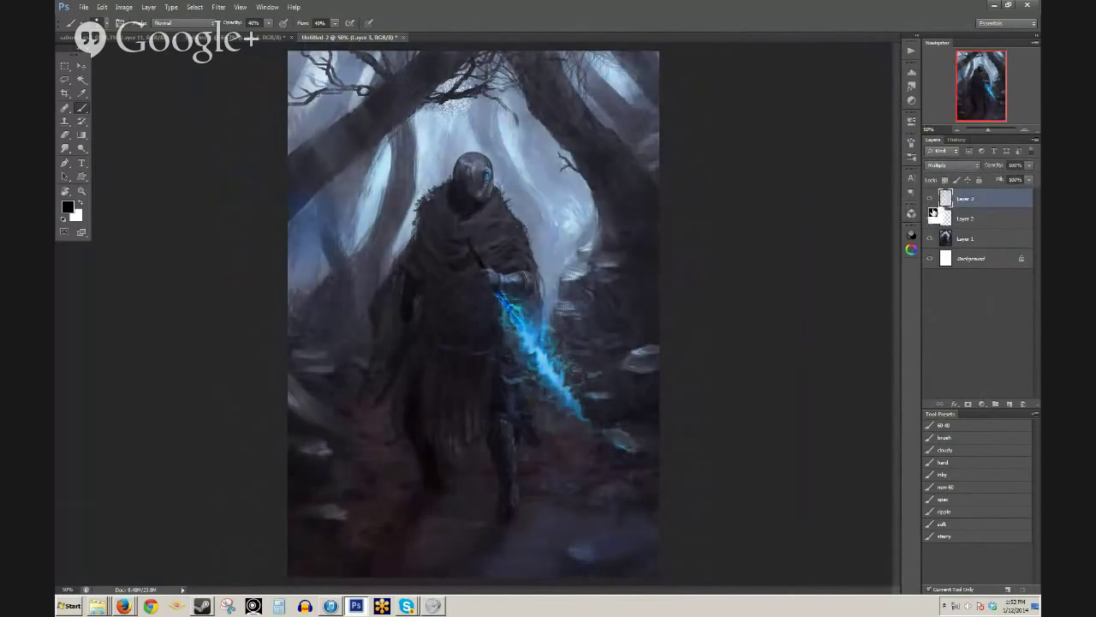
- Add a new empty layer above Layer 3 for further painting
left_click_drag(932, 211, 924, 271)
left_click_drag(924, 271, 924, 271)
left_click(1009, 404)
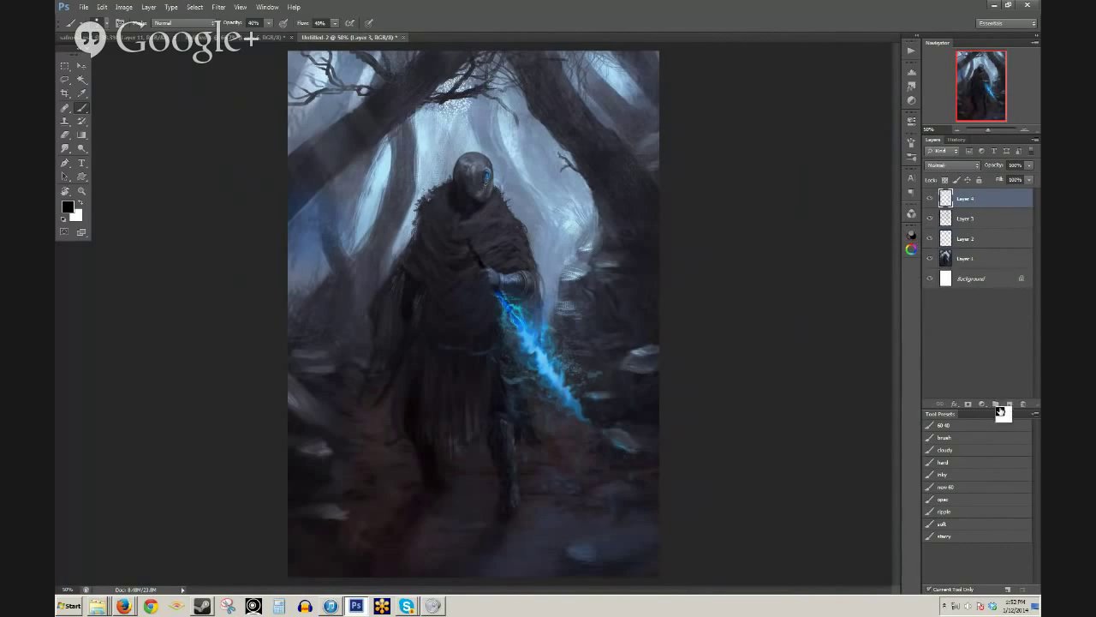
left_click_drag(467, 275, 516, 313)
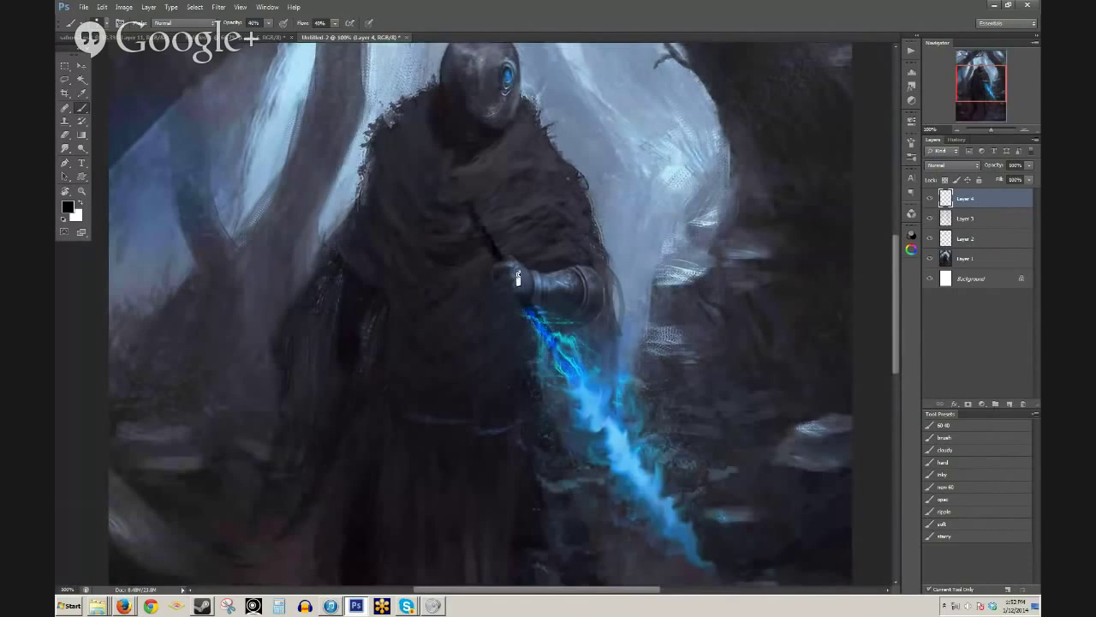
left_click_drag(348, 234, 293, 359)
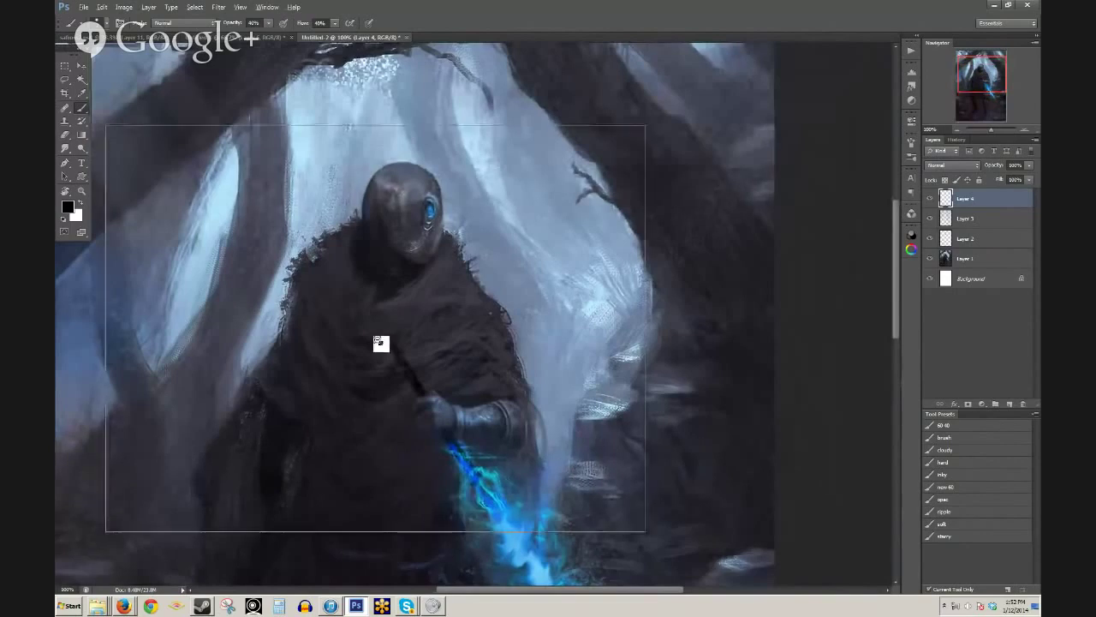
scroll(380, 335, "down", 1)
scroll(465, 329, "down", 1)
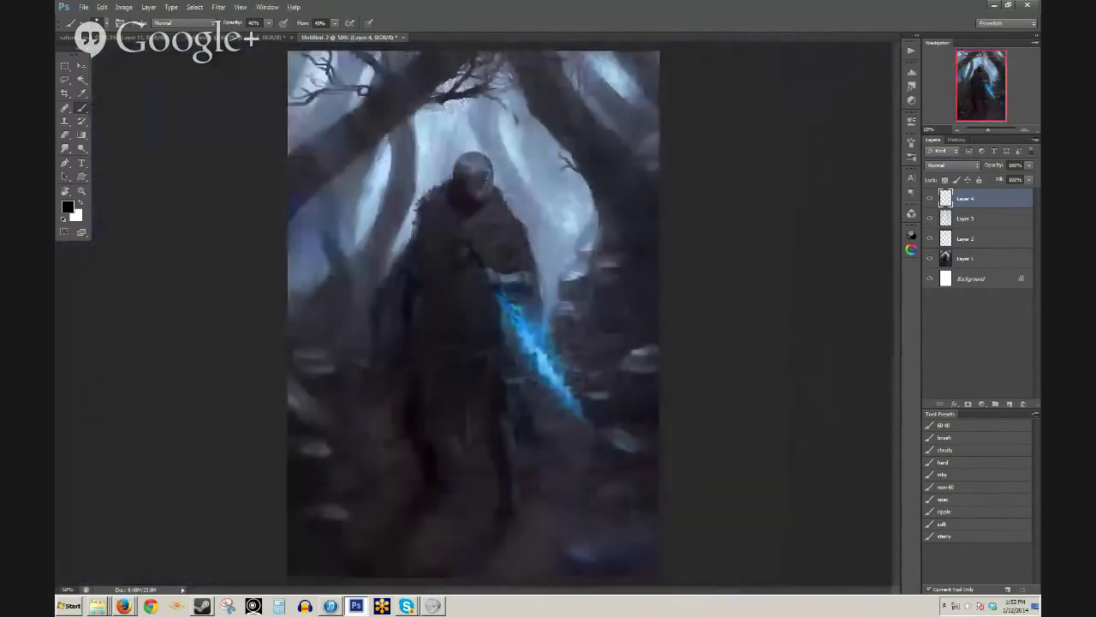
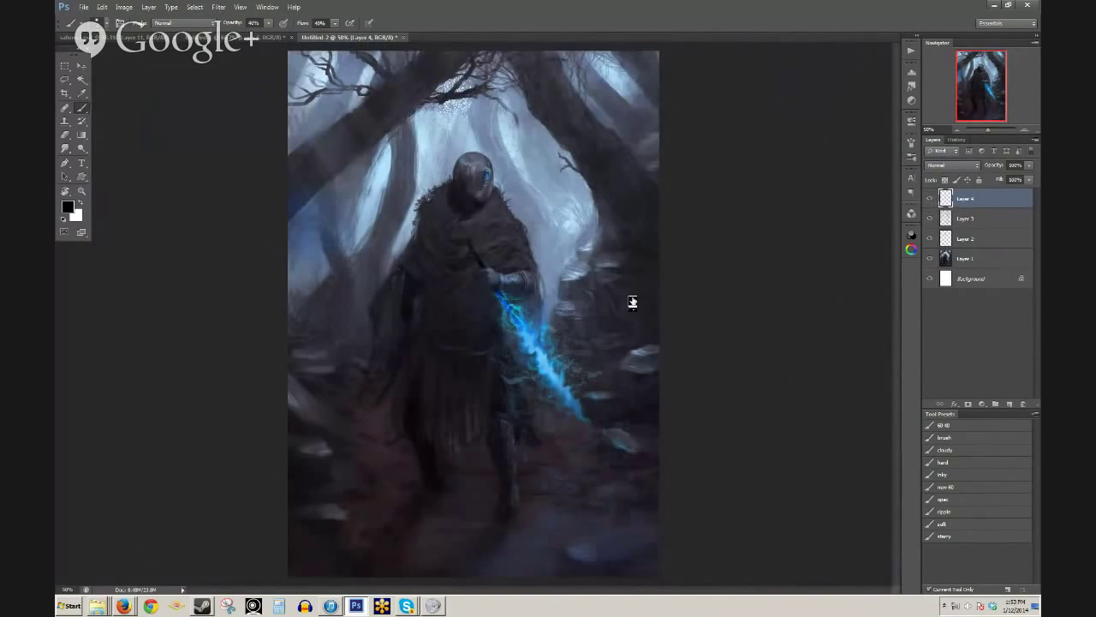
- Compare the painting with Layers 2, 3 and 4 hidden and shown, and check the figure's head and shoulders up close
left_click(931, 201)
left_click_drag(933, 204, 928, 225)
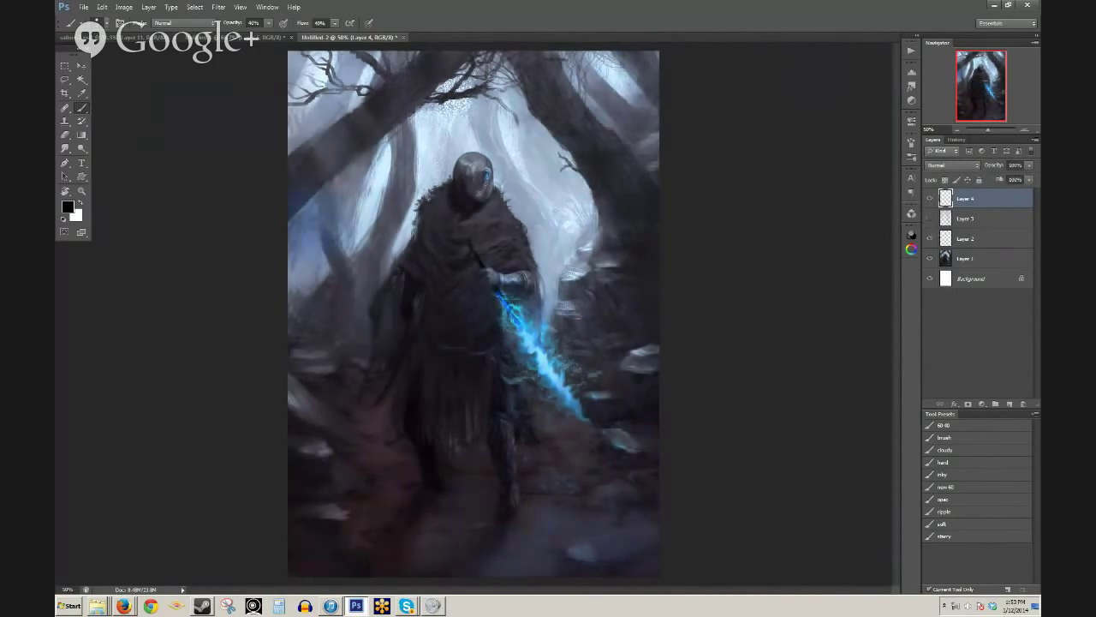
left_click(930, 219)
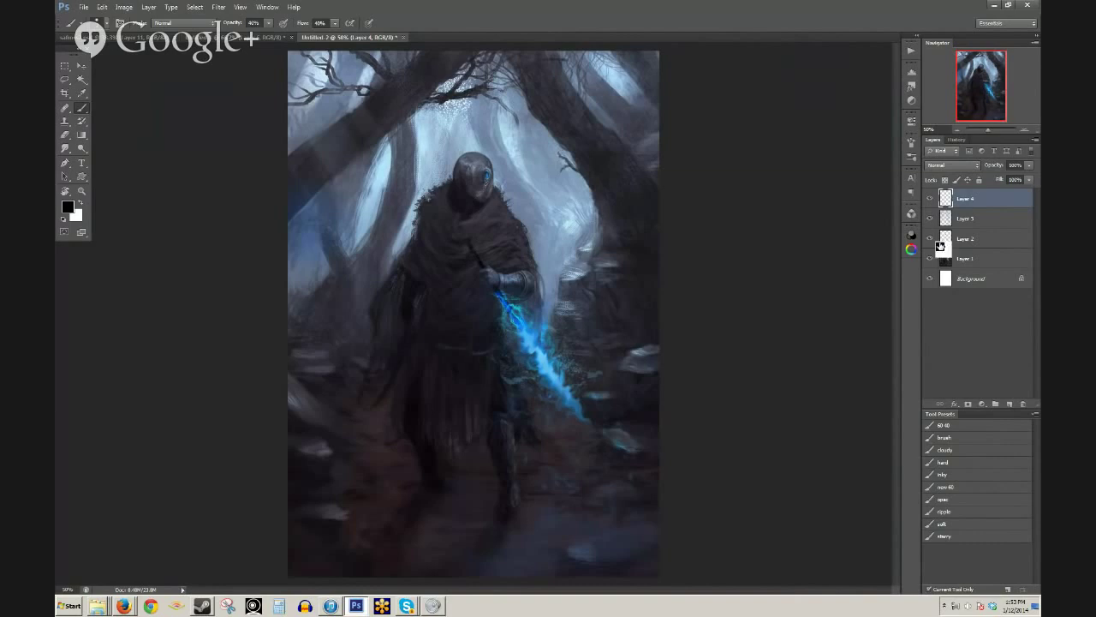
left_click_drag(930, 198, 934, 246)
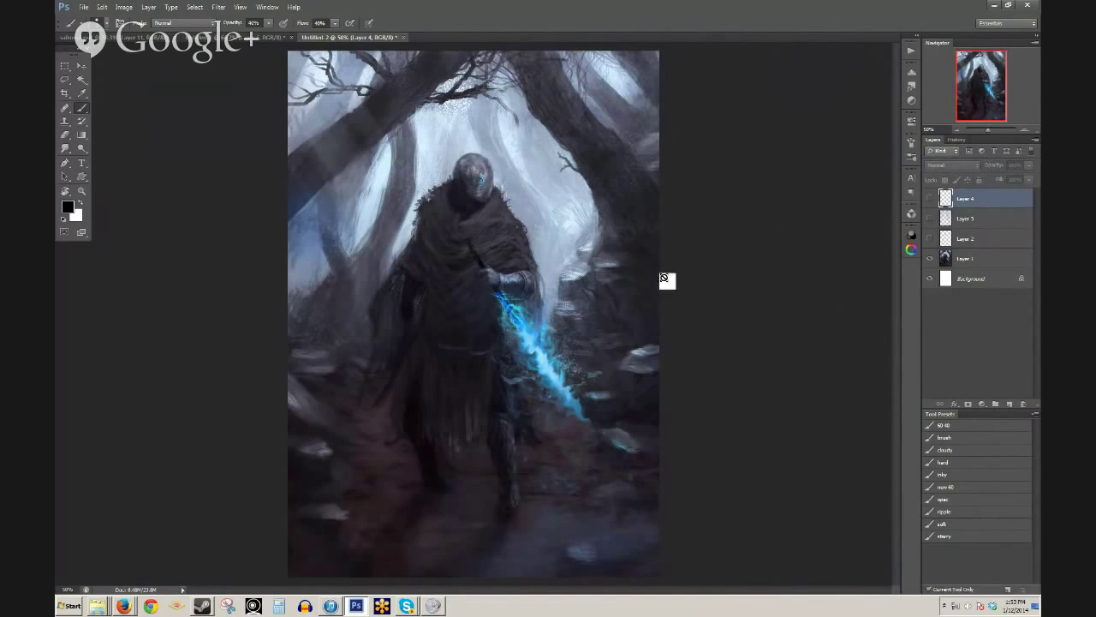
left_click(930, 239)
left_click(930, 218)
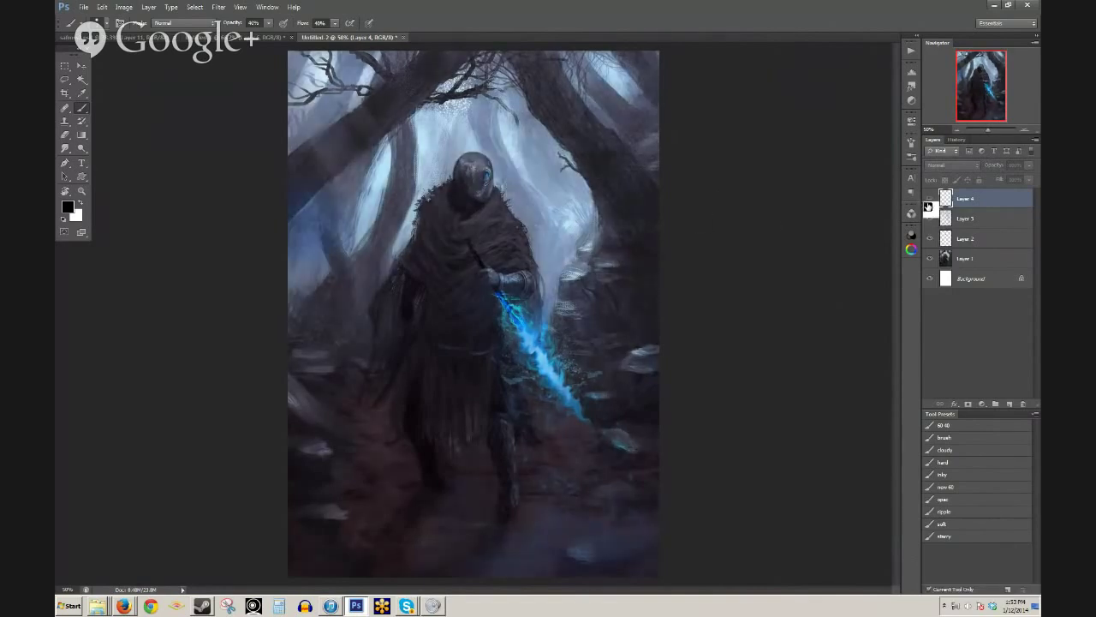
left_click(930, 198)
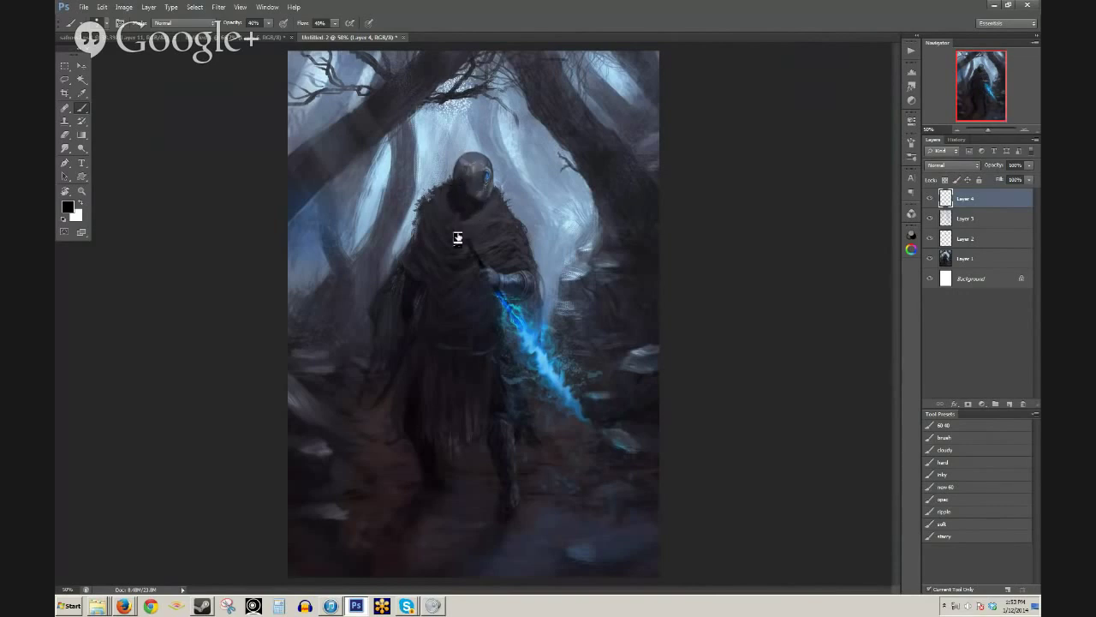
left_click(505, 215, "ctrl")
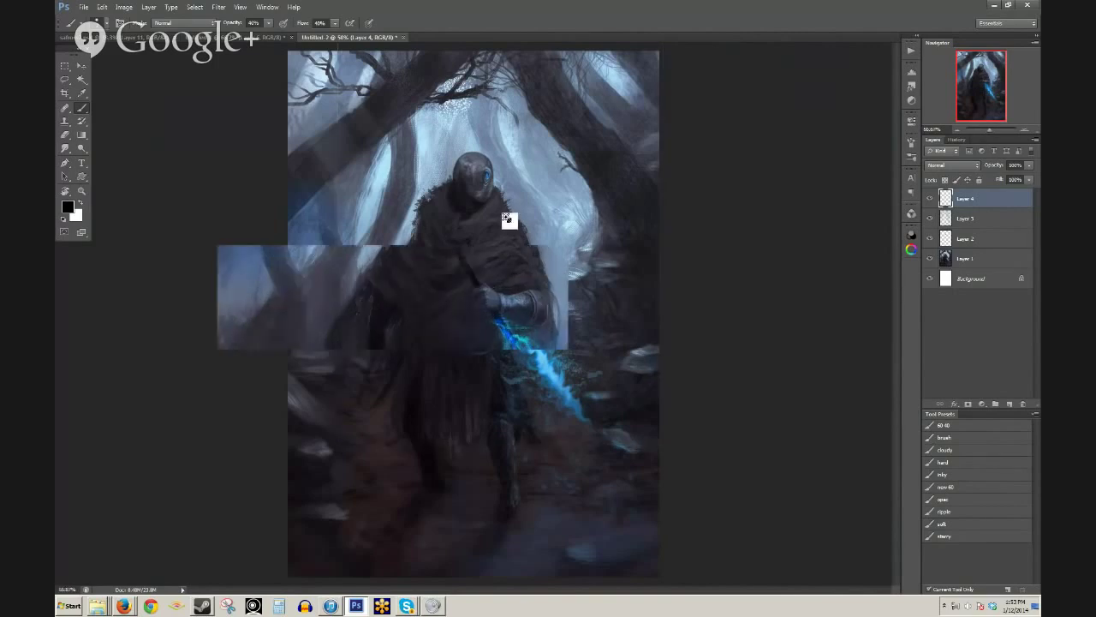
left_click(497, 220, "ctrl")
left_click(498, 239, "ctrl")
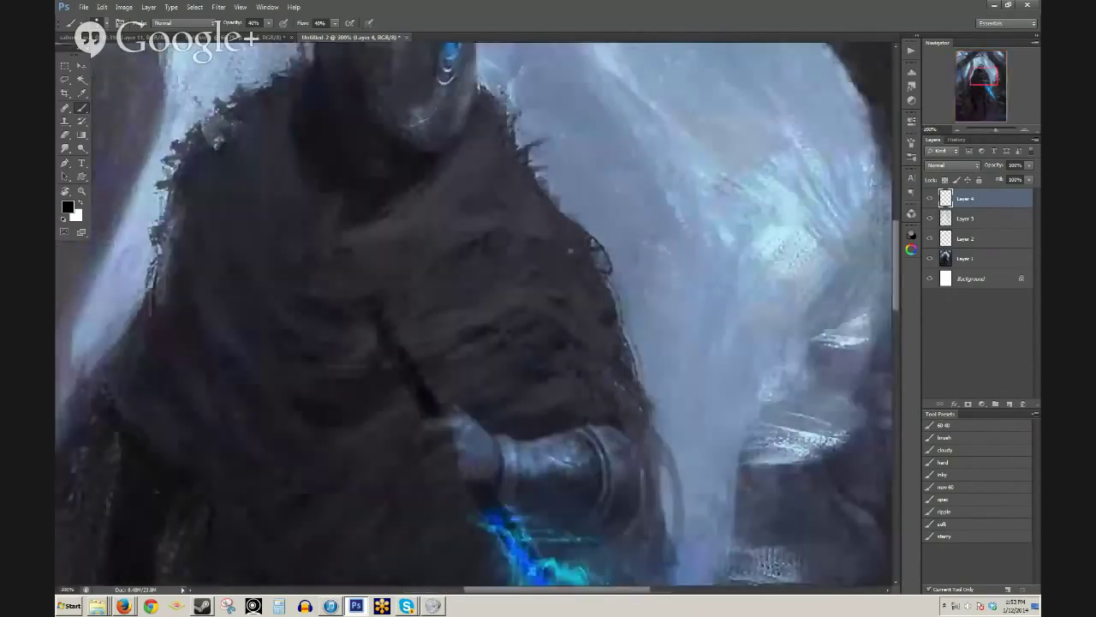
left_click_drag(498, 240, 478, 376)
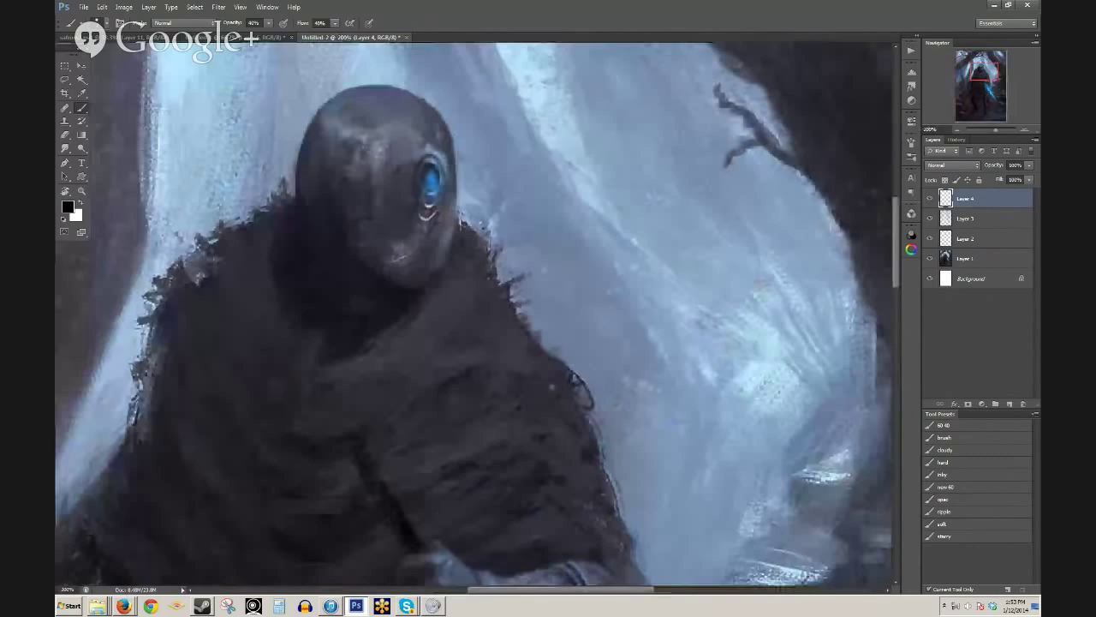
left_click(931, 199)
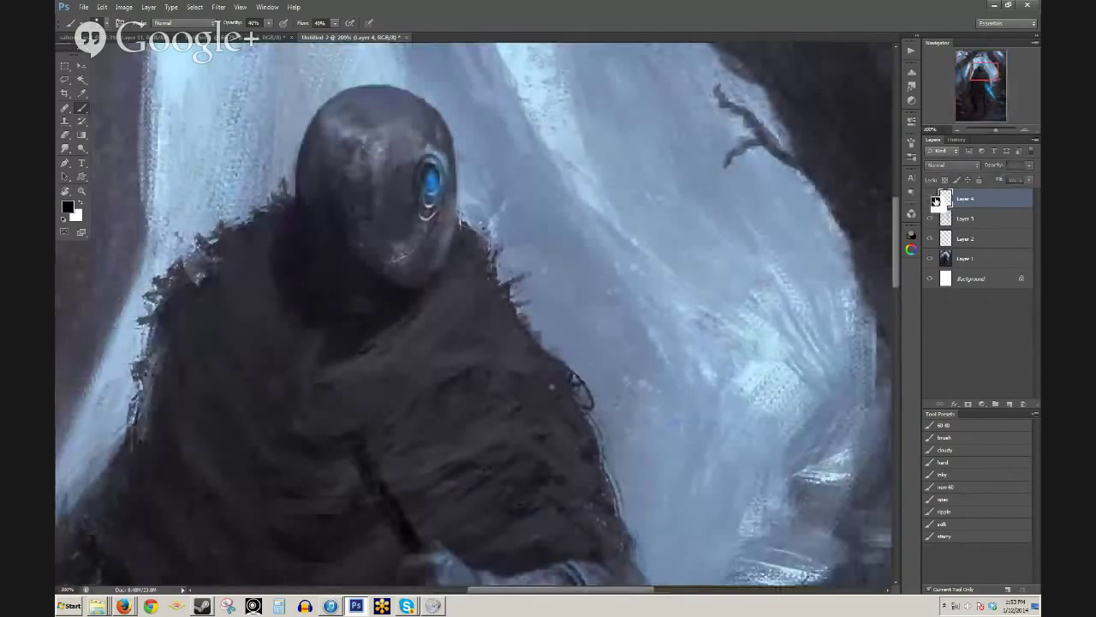
left_click(930, 199)
- Paint dark fabric folds across the cloak's chest and shoulder on Layer 4, using colours sampled from the cloak
left_click(273, 277, "alt")
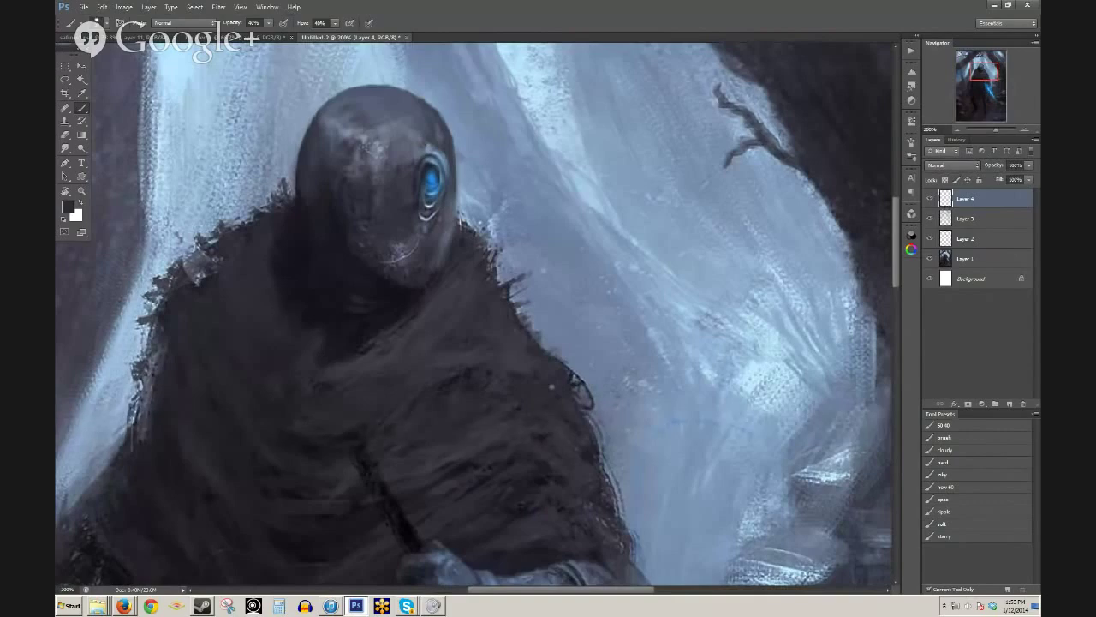
left_click_drag(369, 365, 403, 203)
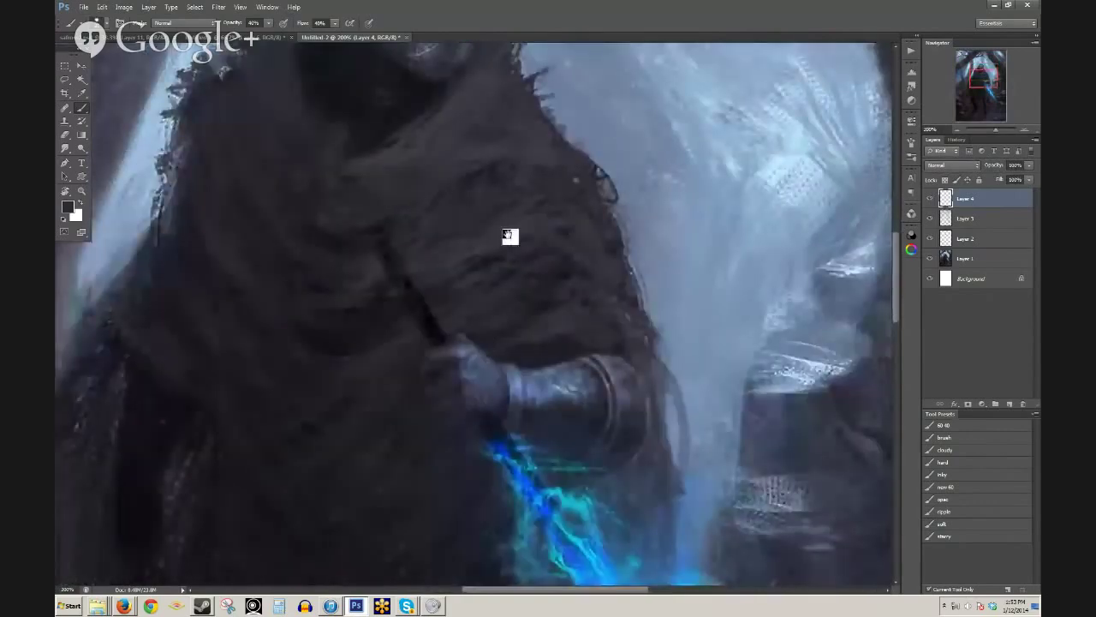
left_click_drag(510, 237, 528, 317)
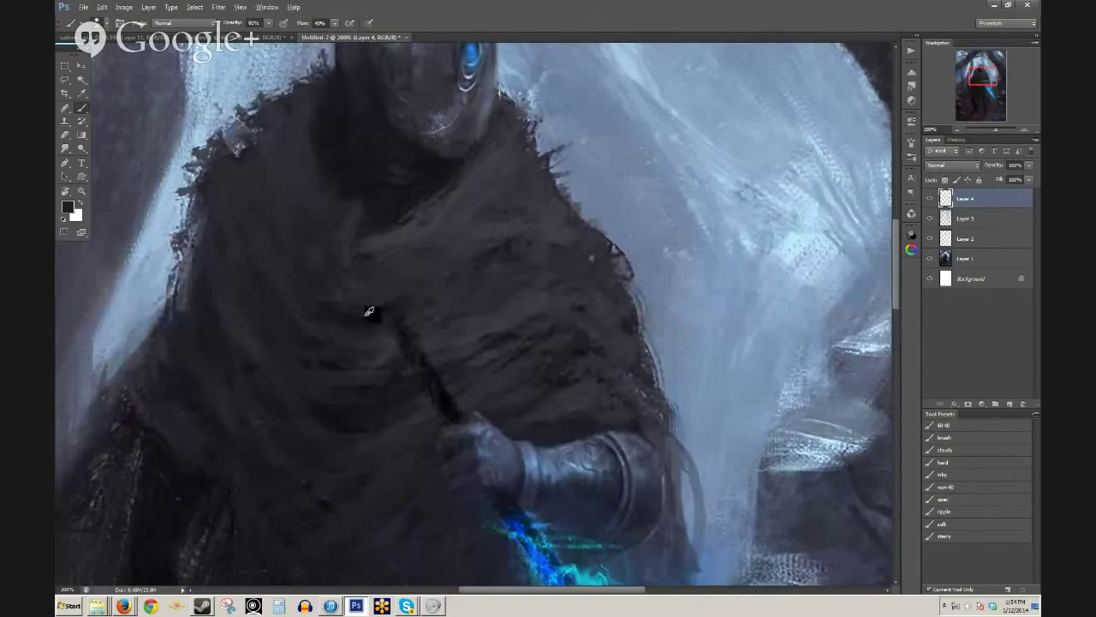
mouse_move(419, 299)
left_mouse_down()
mouse_move(529, 259)
mouse_move(570, 263)
mouse_move(484, 279)
mouse_move(475, 257)
mouse_move(542, 205)
mouse_move(475, 219)
mouse_move(547, 188)
left_mouse_up()
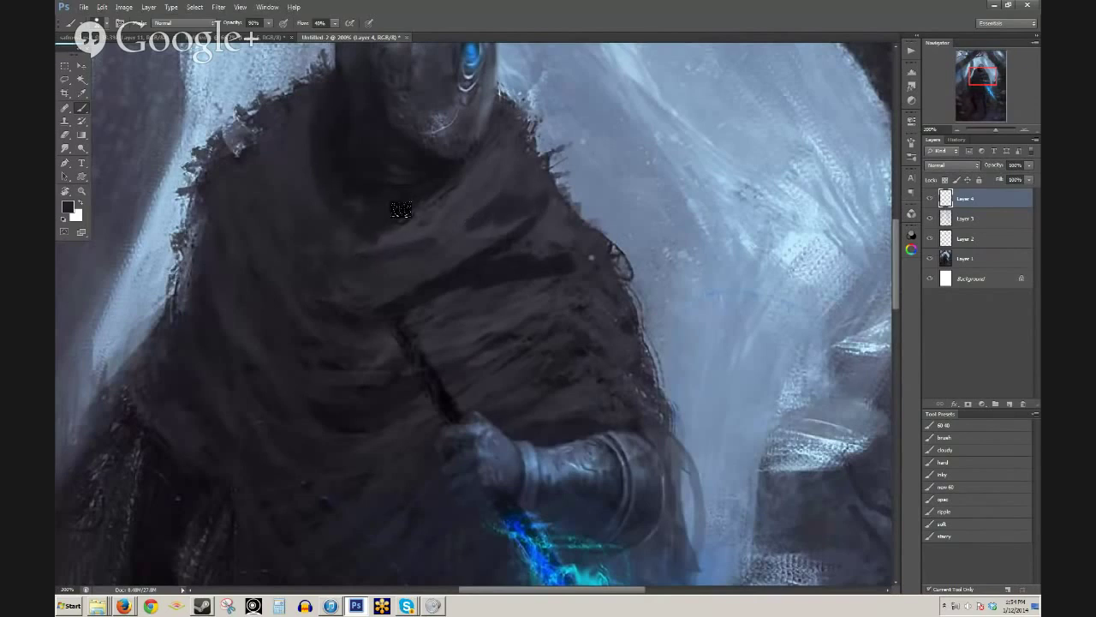
left_click_drag(411, 190, 470, 274)
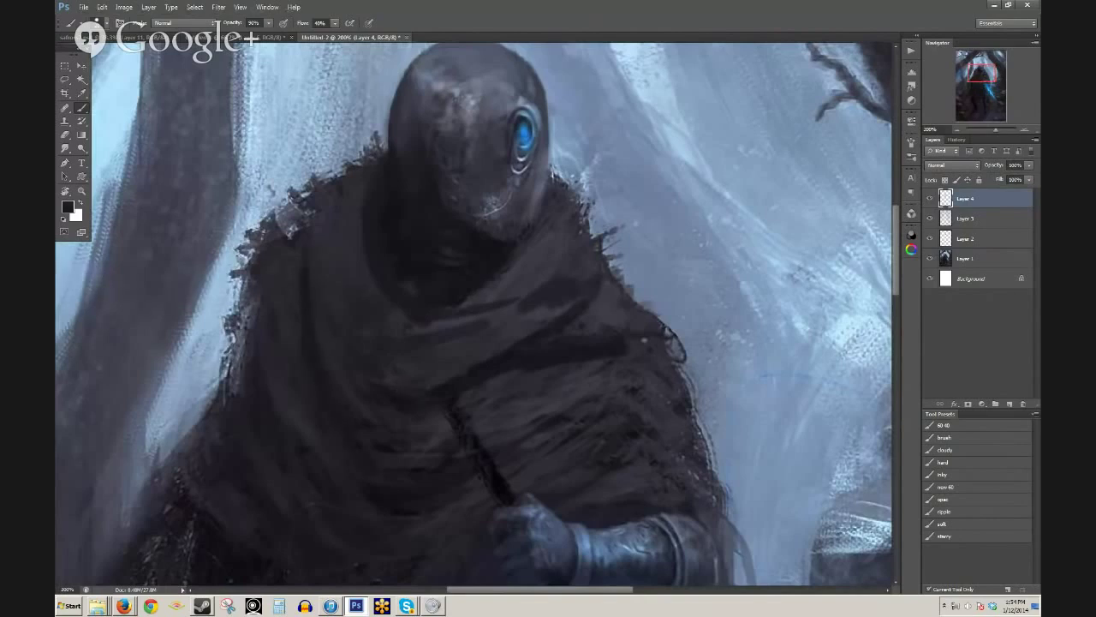
left_click(415, 260, "alt")
mouse_move(548, 354)
left_mouse_down()
mouse_move(458, 311)
mouse_move(452, 321)
left_mouse_up()
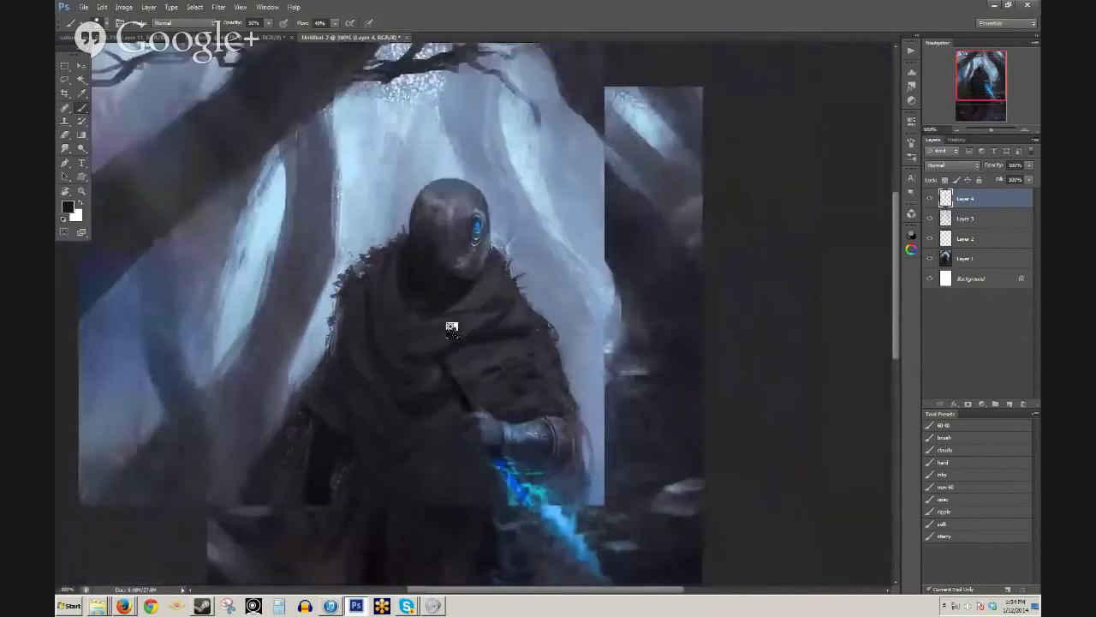
left_click_drag(585, 287, 518, 223)
- Try white strokes slanting down towards the figure's shoulder to mark the light direction, and undo them
key("x")
left_click_drag(530, 91, 482, 189)
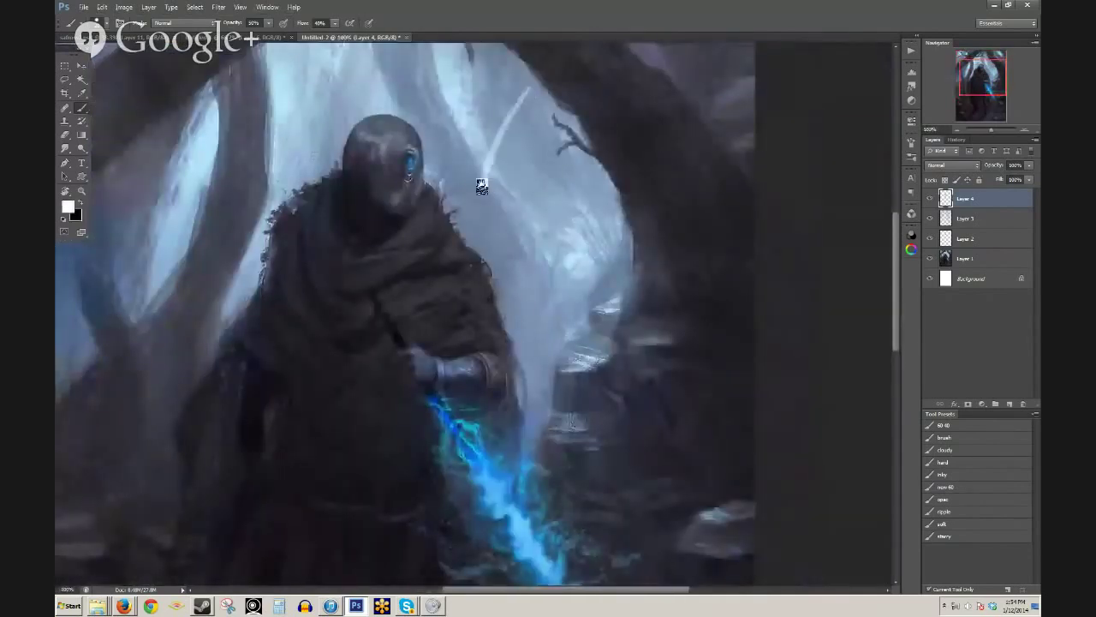
left_click_drag(485, 98, 482, 190)
left_click_drag(547, 154, 480, 192)
key("ctrl+alt+z")
key("ctrl+alt+z")
key("ctrl+alt+z")
key("x")
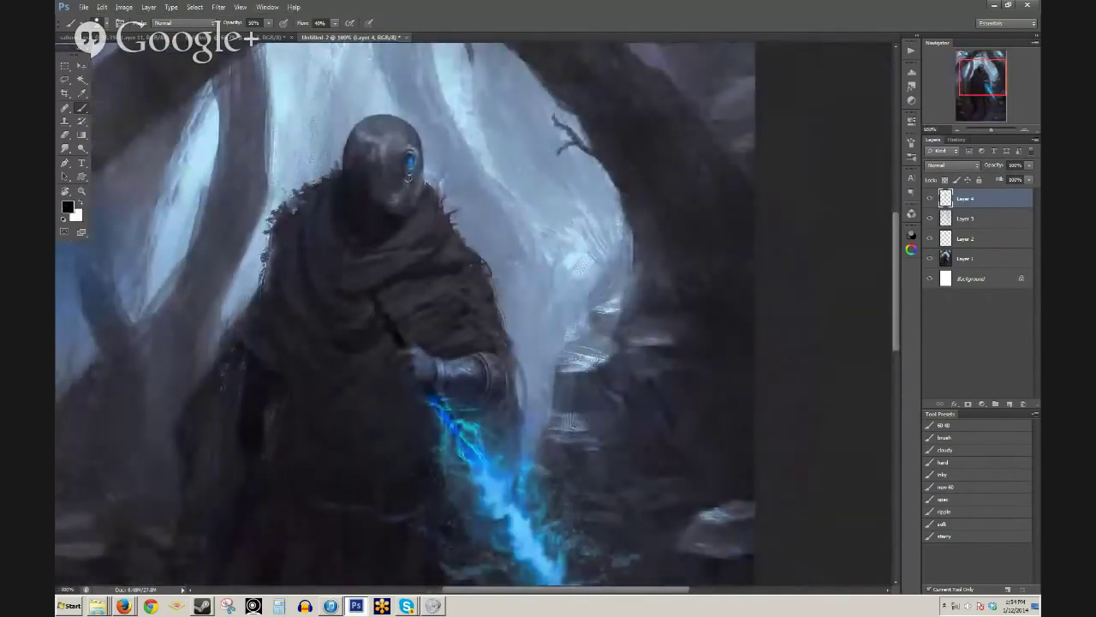
- Enlarge the brush and sample a dark grey from the cloak's shoulder folds for painting
key("2")
left_click(398, 155, "alt")
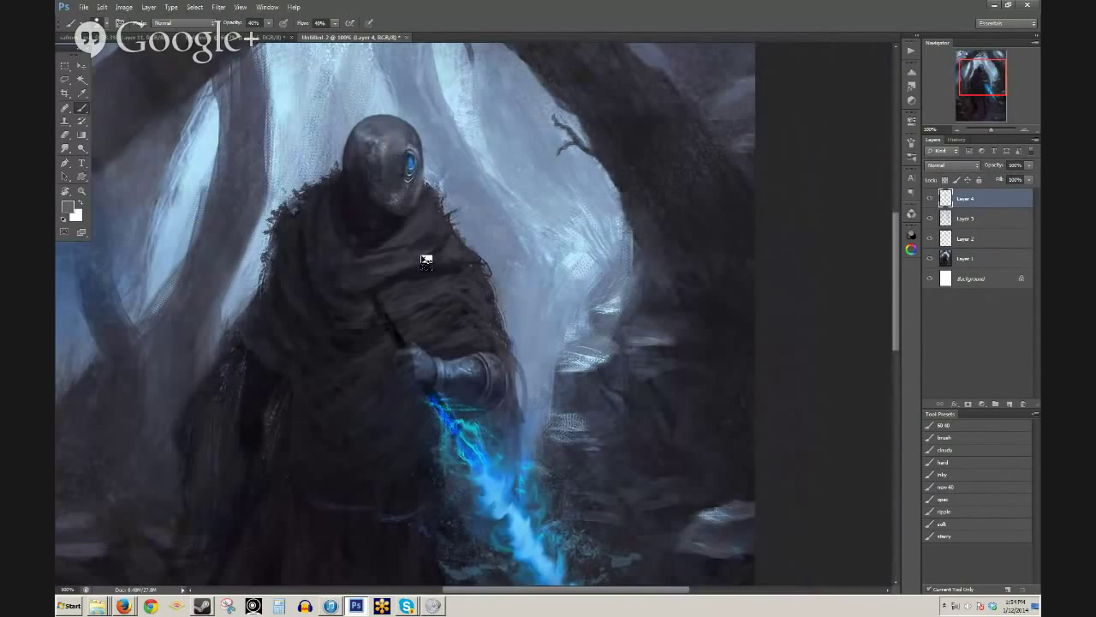
key("bracketright")
key("bracketright")
key("bracketright")
key("ctrl+plus")
left_click(348, 215, "alt")
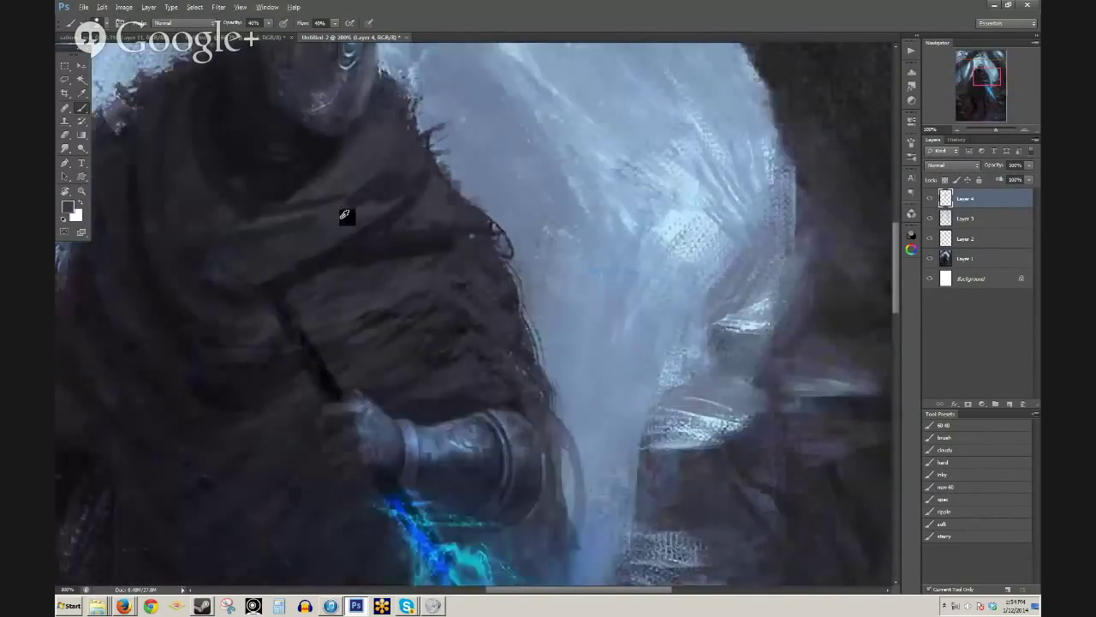
- Paint lighter grey highlights (#74717e) along the scarf folds across the figure's chest at 30% brush opacity
left_click(70, 208)
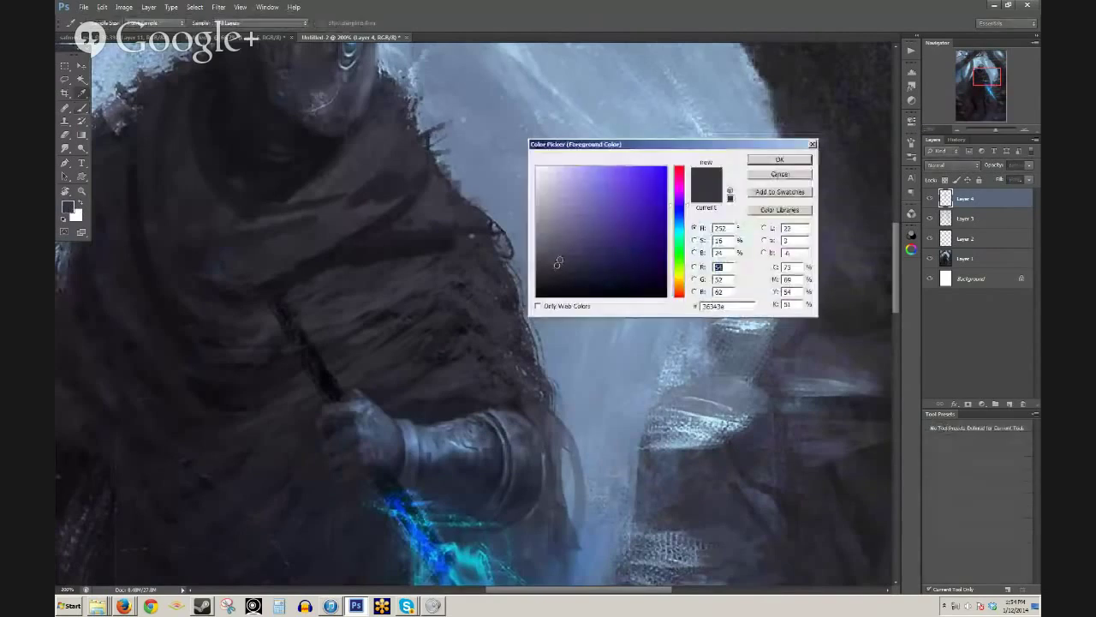
left_click_drag(557, 262, 549, 234)
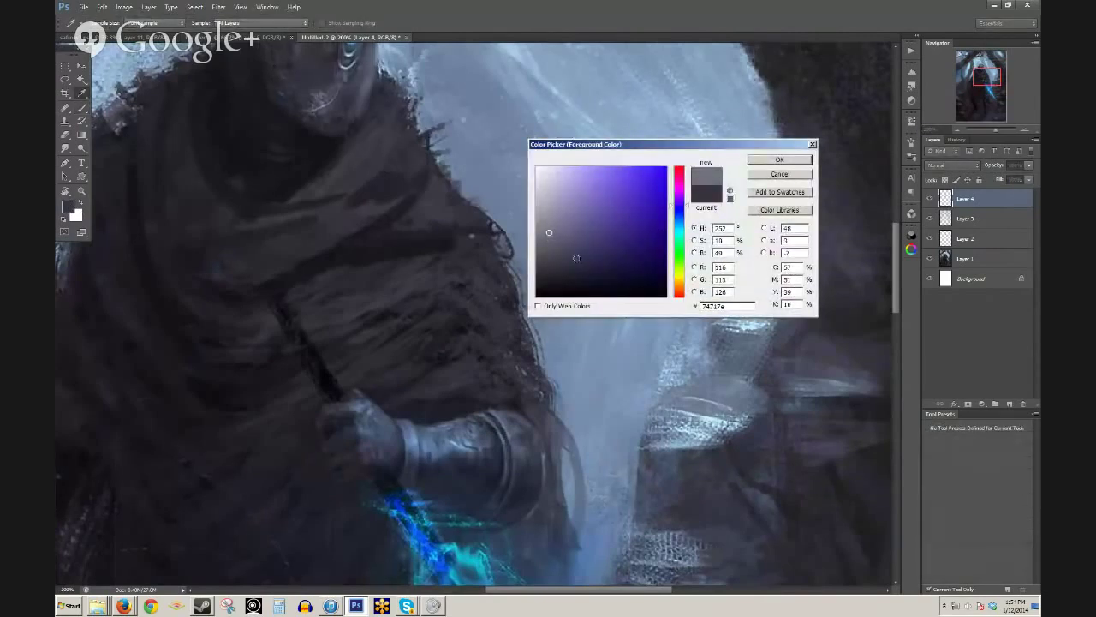
left_click(779, 161)
key("b")
key("3")
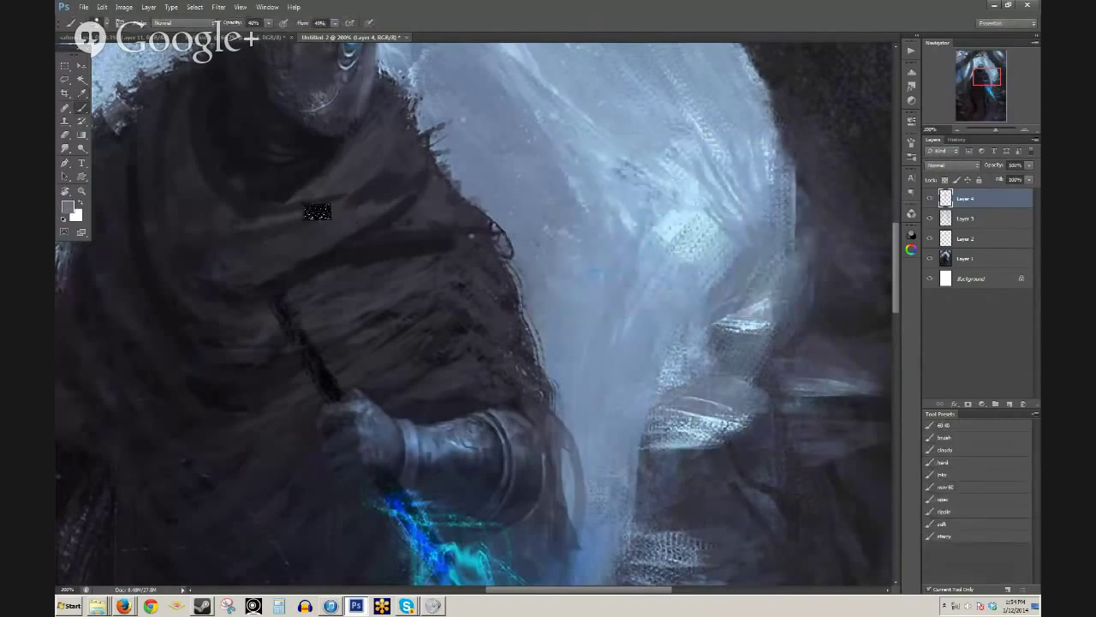
left_click_drag(281, 213, 363, 194)
left_click_drag(265, 233, 384, 204)
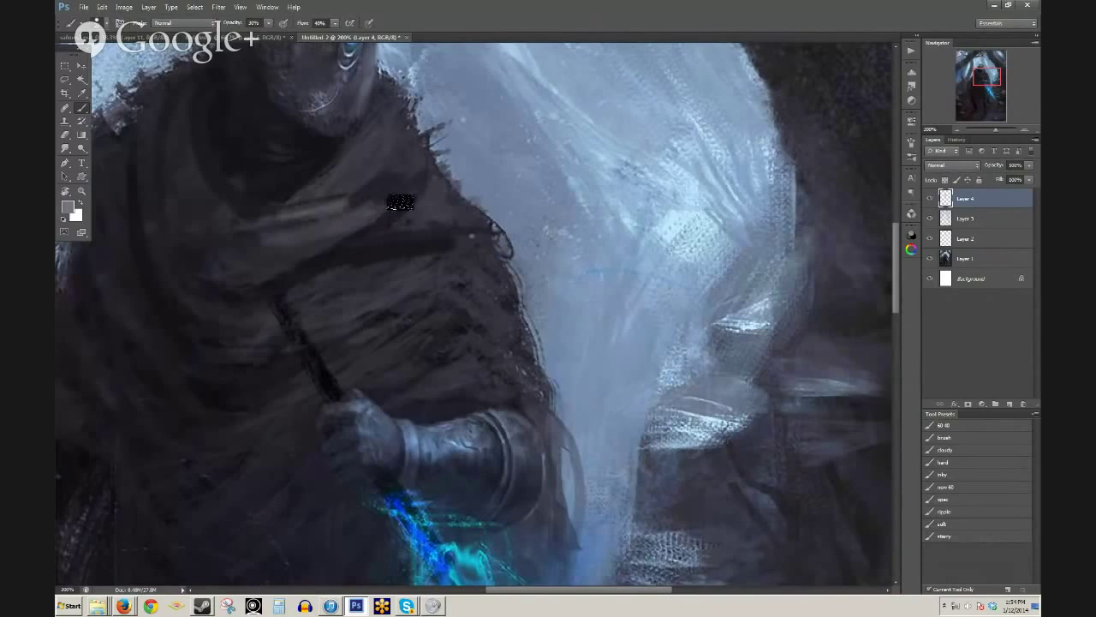
left_click(387, 223, "alt")
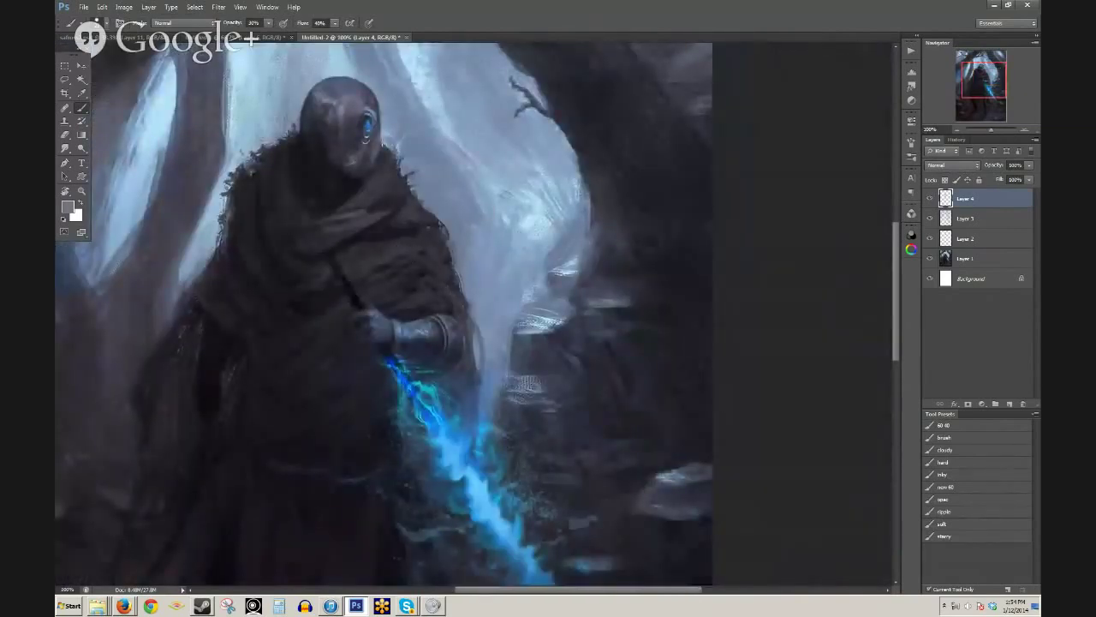
left_click_drag(451, 259, 460, 237)
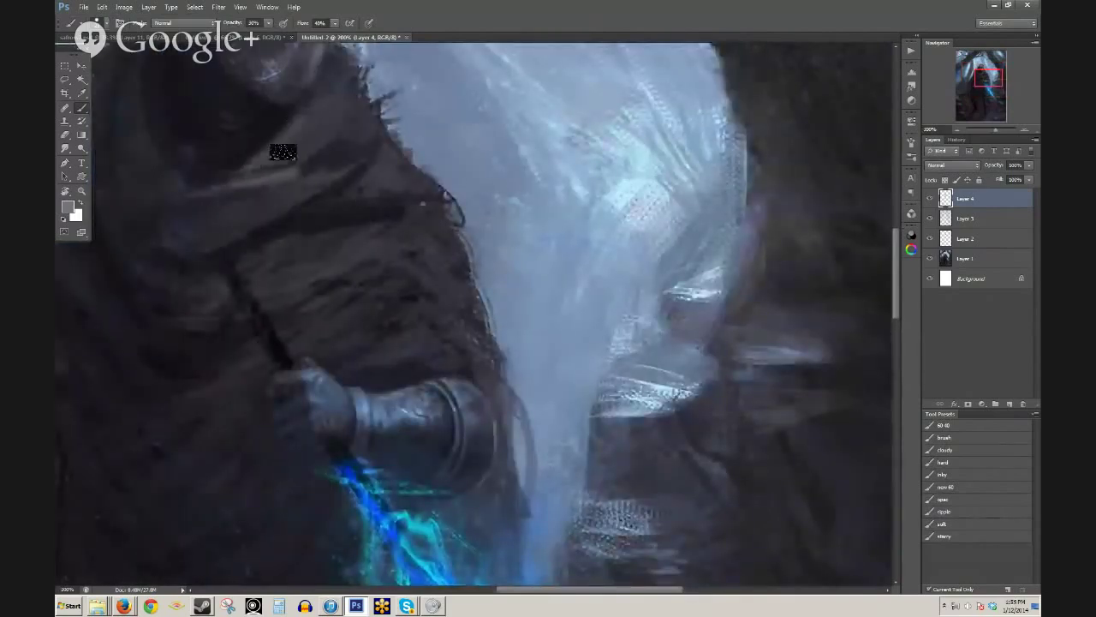
- Extend and blend the highlights on the scarf's collar folds with greys sampled from the cloth
left_click_drag(296, 175, 349, 319)
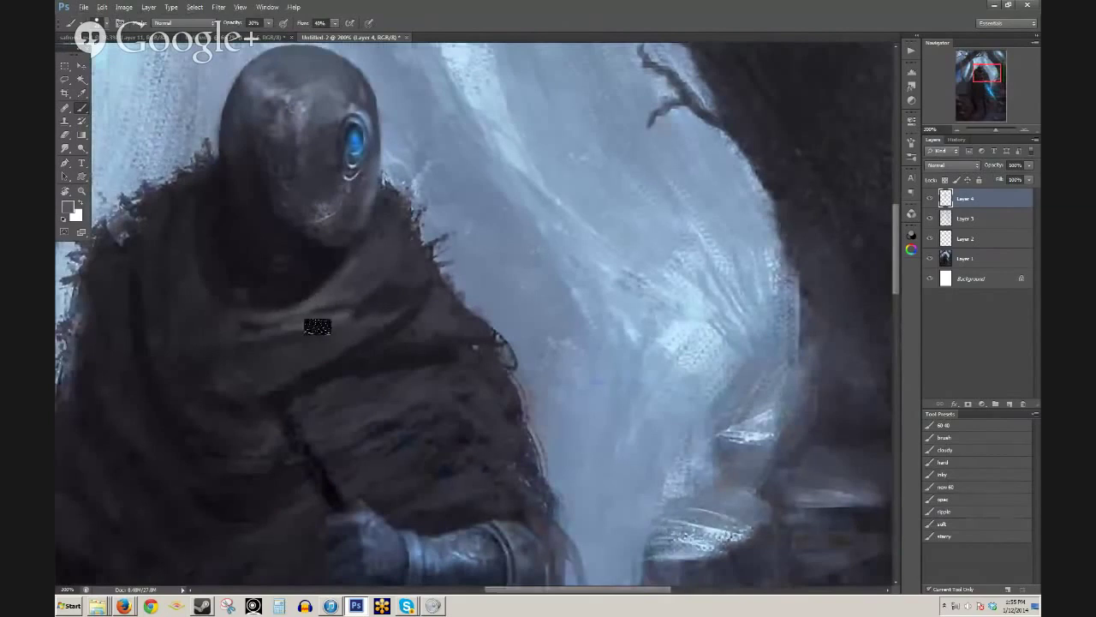
left_click(306, 347)
left_click(285, 331, "alt")
left_click(295, 325, "alt")
left_click_drag(249, 325, 281, 330)
left_click_drag(223, 306, 297, 337)
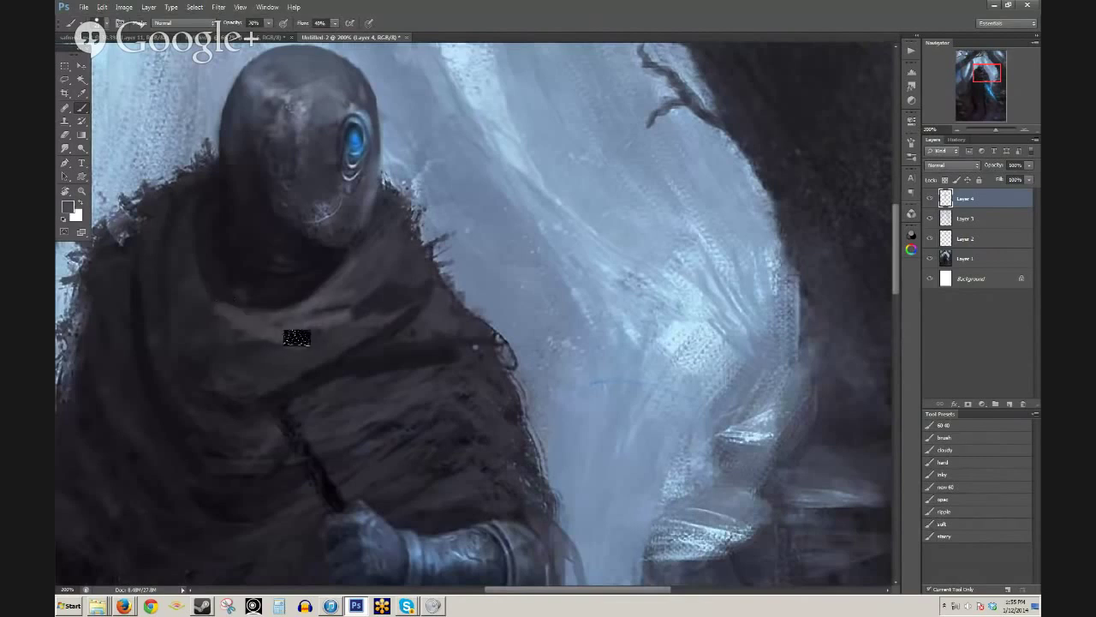
scroll(274, 382, "down", 1)
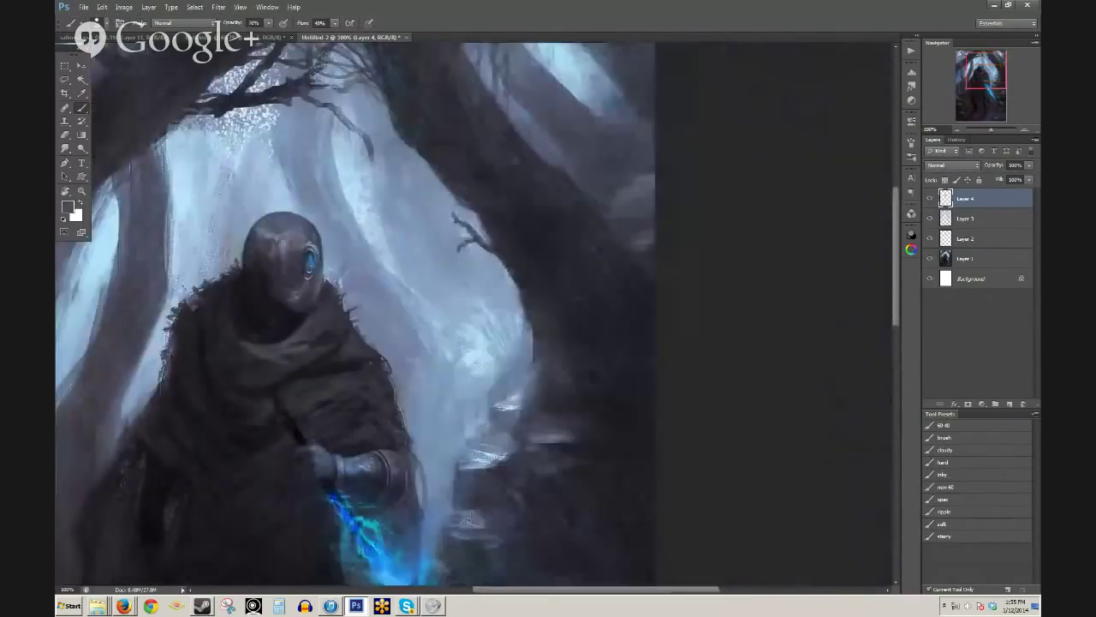
scroll(342, 370, "down", 1)
scroll(443, 286, "down", 1)
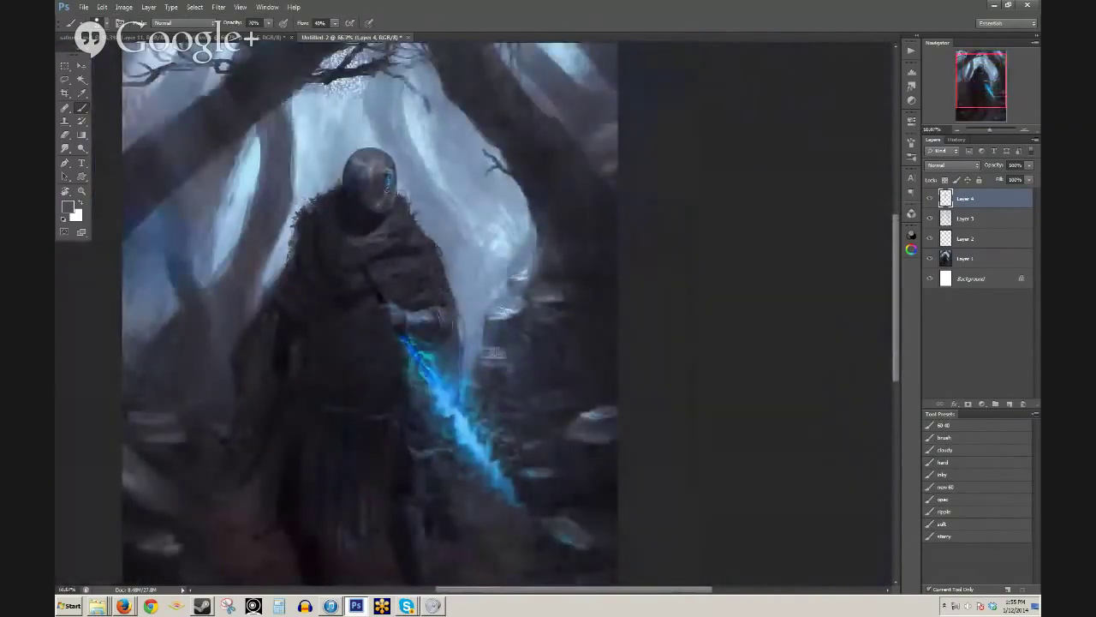
- Retouch the helmet's lower edge and the neck shadow beneath it with tones sampled from the surrounding paint
scroll(401, 274, "up", 1)
scroll(402, 257, "up", 1)
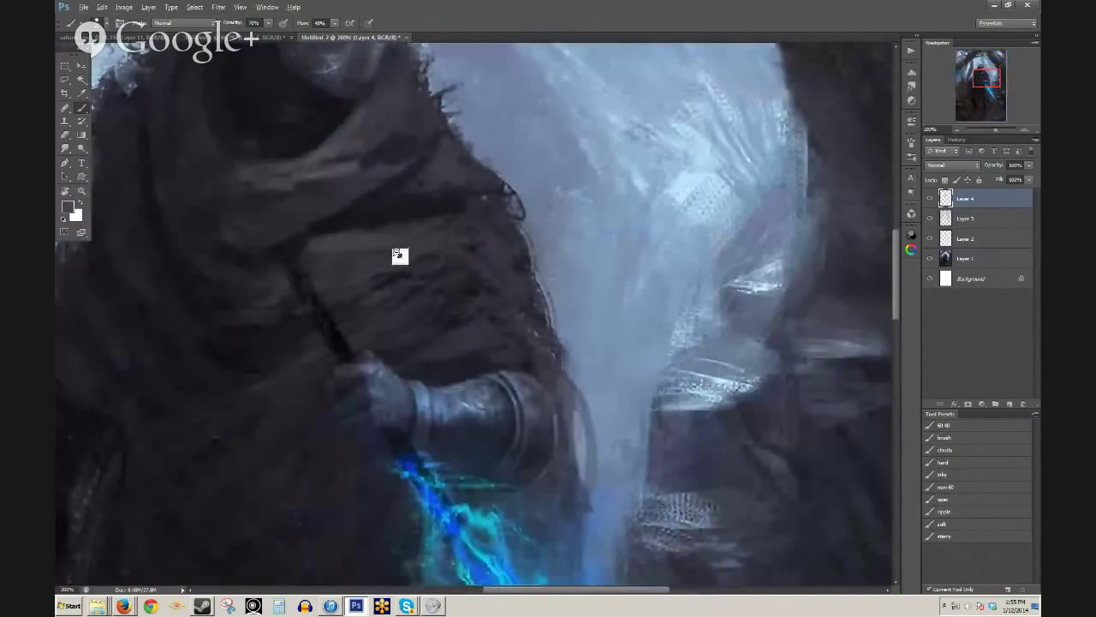
scroll(399, 254, "down", 2)
scroll(425, 195, "up", 2)
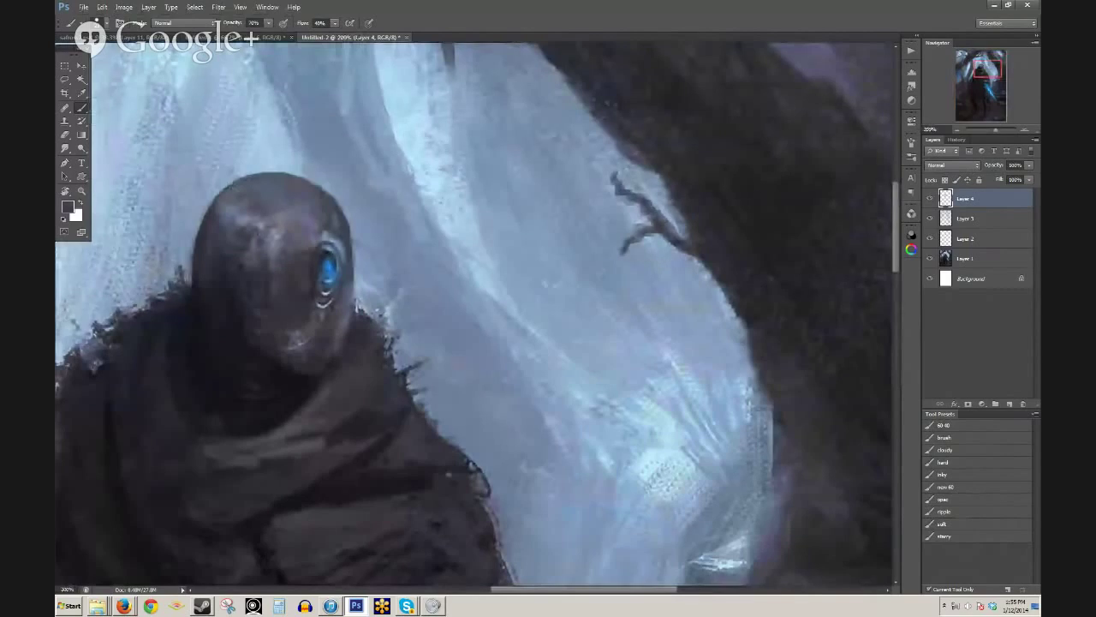
left_click(325, 354, "alt")
left_click(341, 336, "alt")
left_click(308, 380, "alt")
left_click(332, 356, "alt")
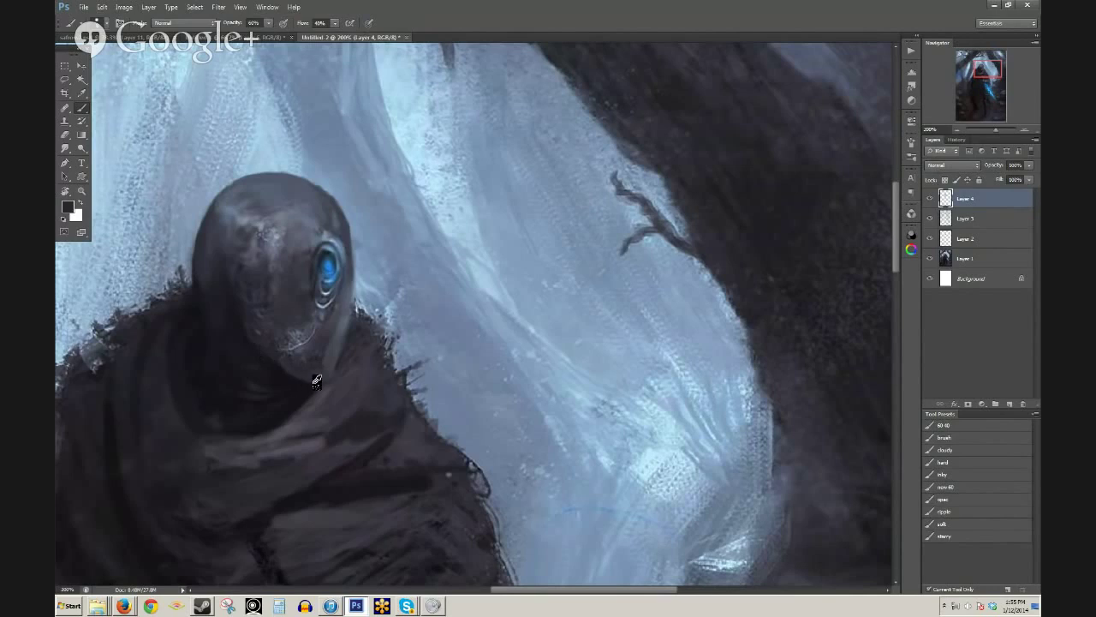
left_click(283, 394, "alt")
key("4")
- Inspect the helmet, fur collar, background tree trunks and lower cloak at several magnifications
scroll(299, 415, "down", 2)
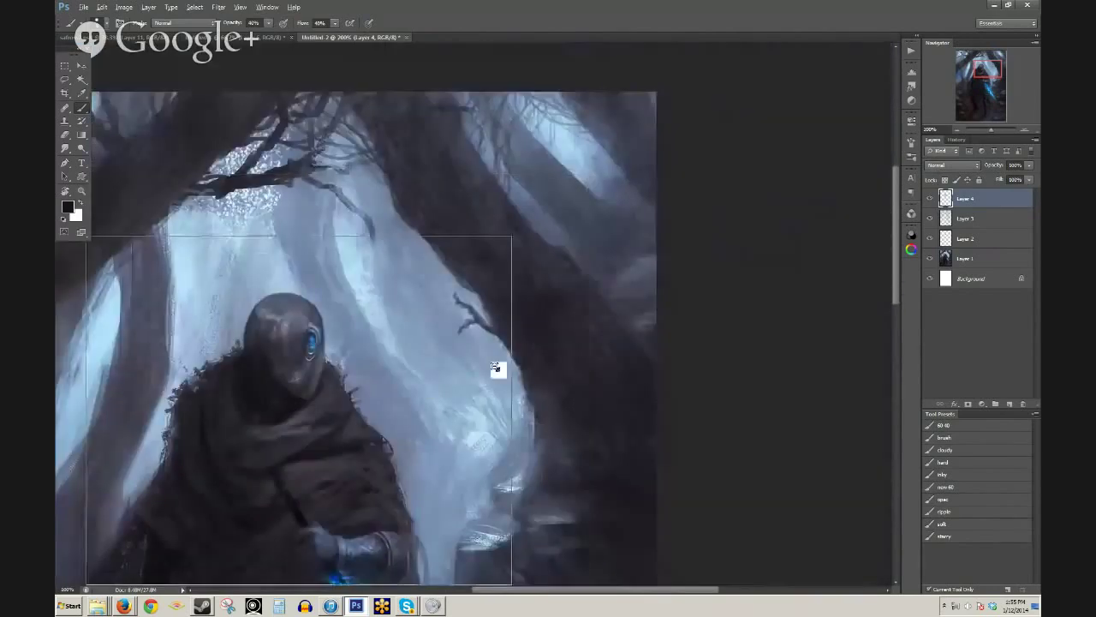
left_click_drag(372, 409, 486, 341)
scroll(394, 304, "up", 12)
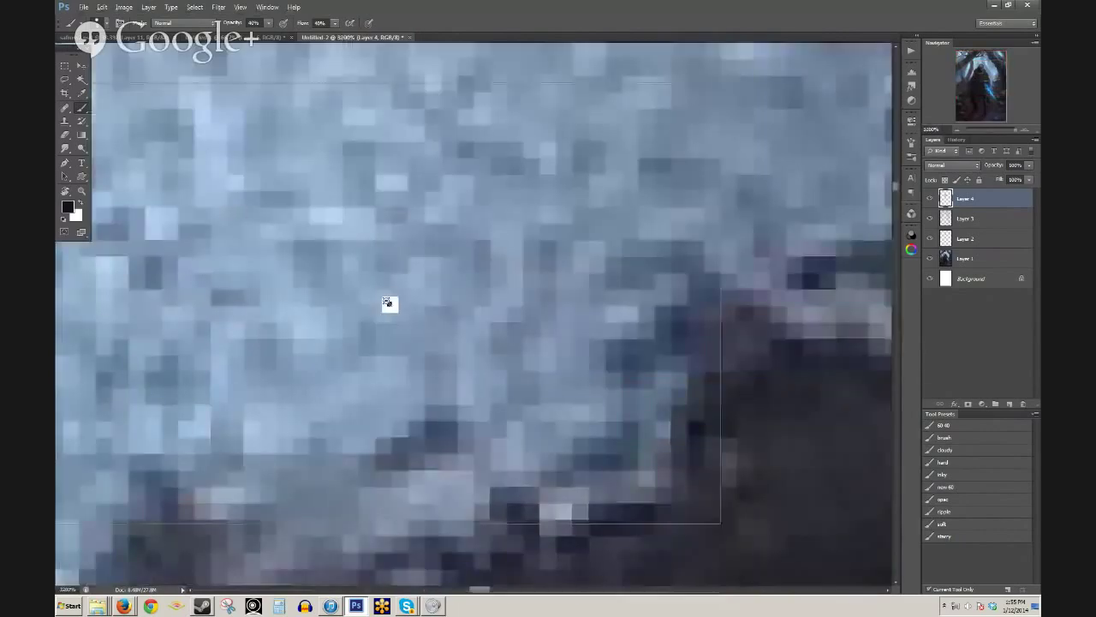
scroll(397, 304, "down", 9)
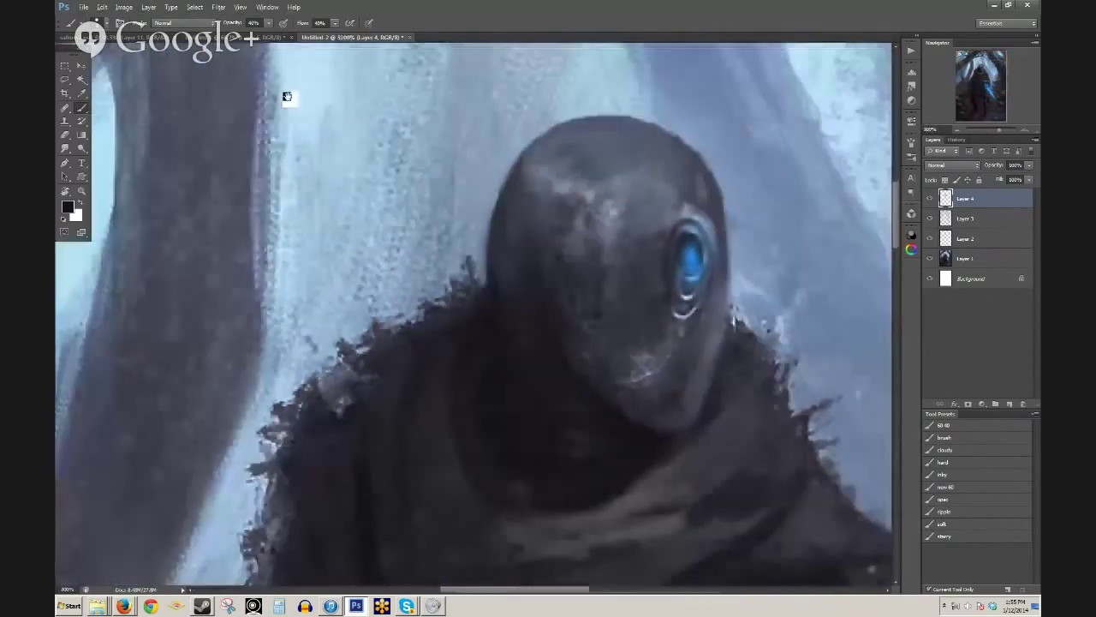
left_click_drag(287, 97, 448, 230)
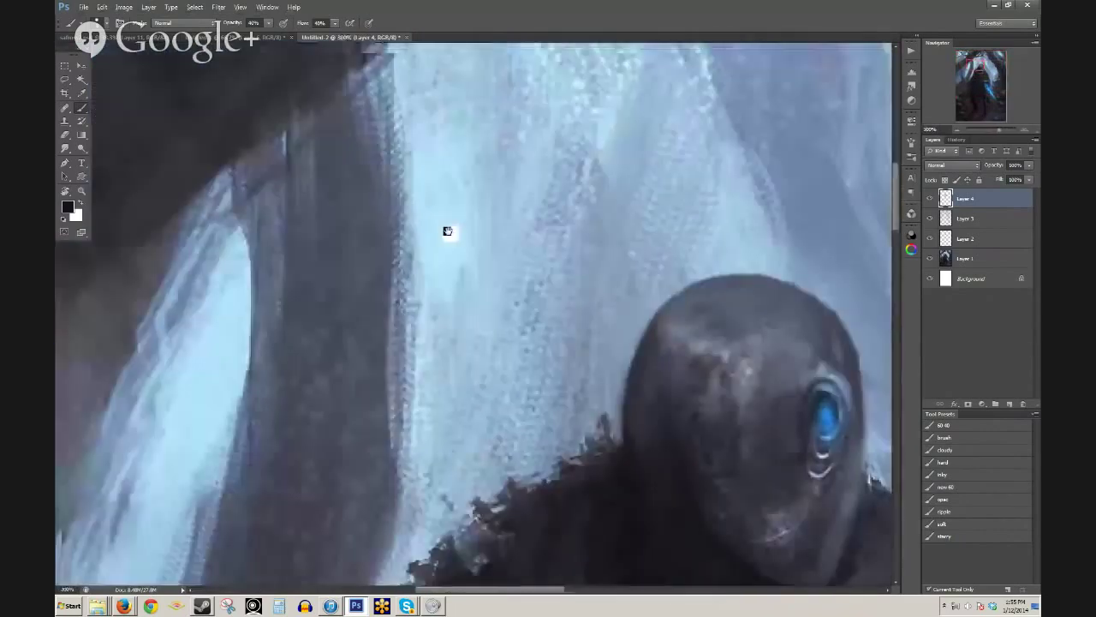
left_click_drag(415, 428, 475, 46)
left_click_drag(271, 399, 406, 169)
left_click_drag(441, 330, 451, 244)
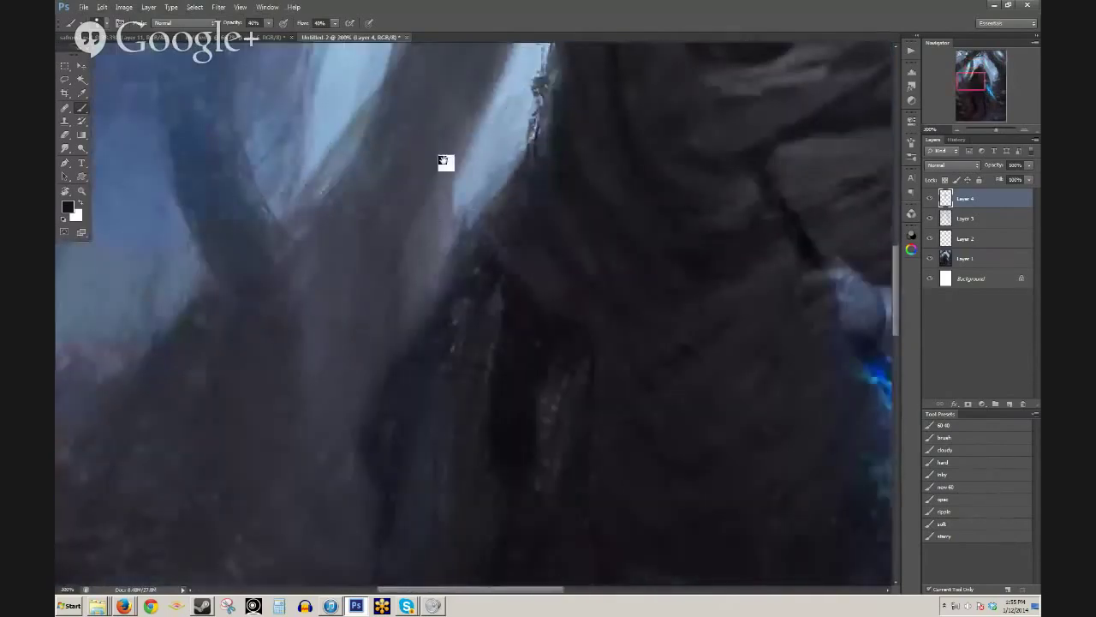
scroll(445, 163, "down", 2)
left_click_drag(437, 154, 226, 423)
left_click_drag(275, 320, 226, 413)
- Repaint the right edge of the tree trunk beside the figure with sampled trunk colors at 100% opacity
scroll(300, 233, "up", 1)
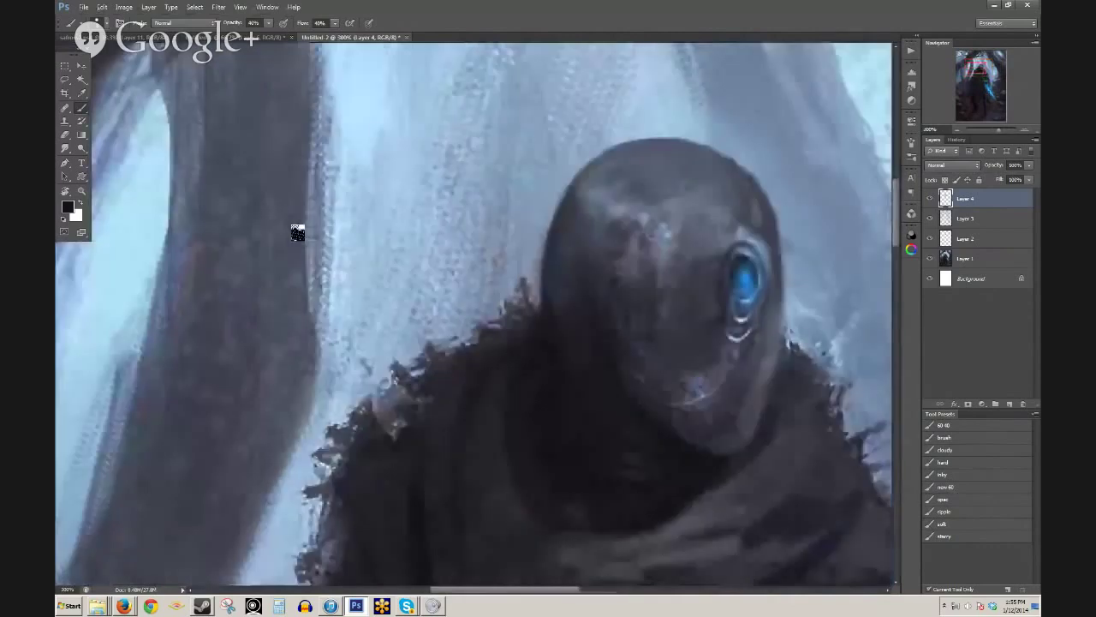
key("0")
left_click_drag(306, 217, 275, 307)
left_click(268, 266, "alt")
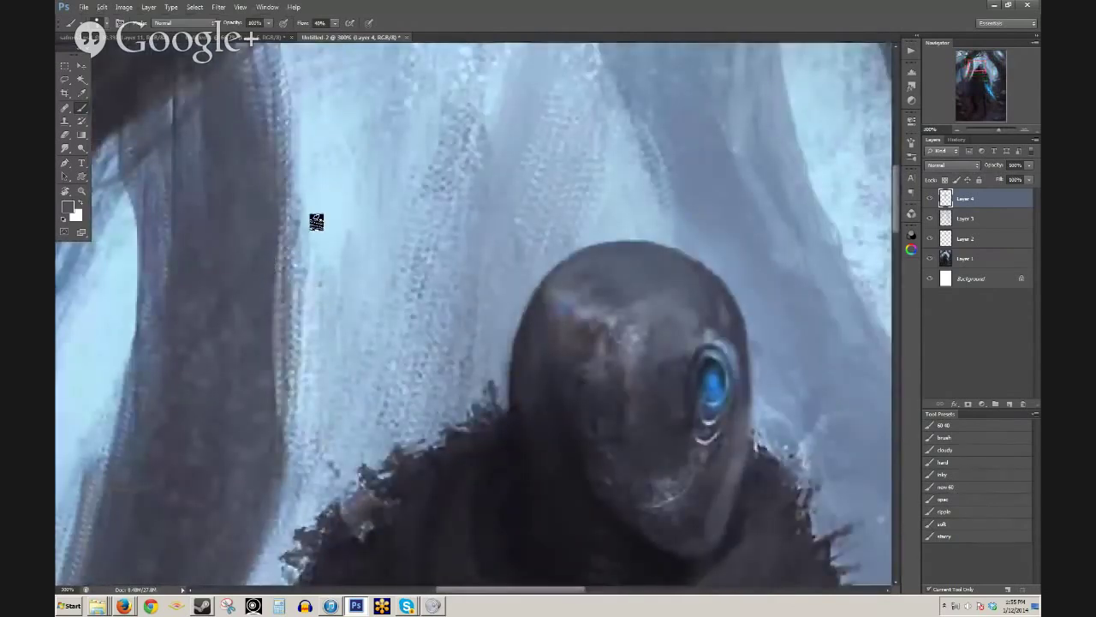
left_click_drag(262, 62, 274, 154)
key("ctrl+z")
left_click(270, 77, "alt")
mouse_move(262, 89)
left_mouse_down()
mouse_move(242, 46)
mouse_move(269, 42)
mouse_move(284, 362)
mouse_move(286, 259)
mouse_move(283, 459)
left_mouse_up()
left_click(267, 198, "alt")
left_click(282, 446, "alt")
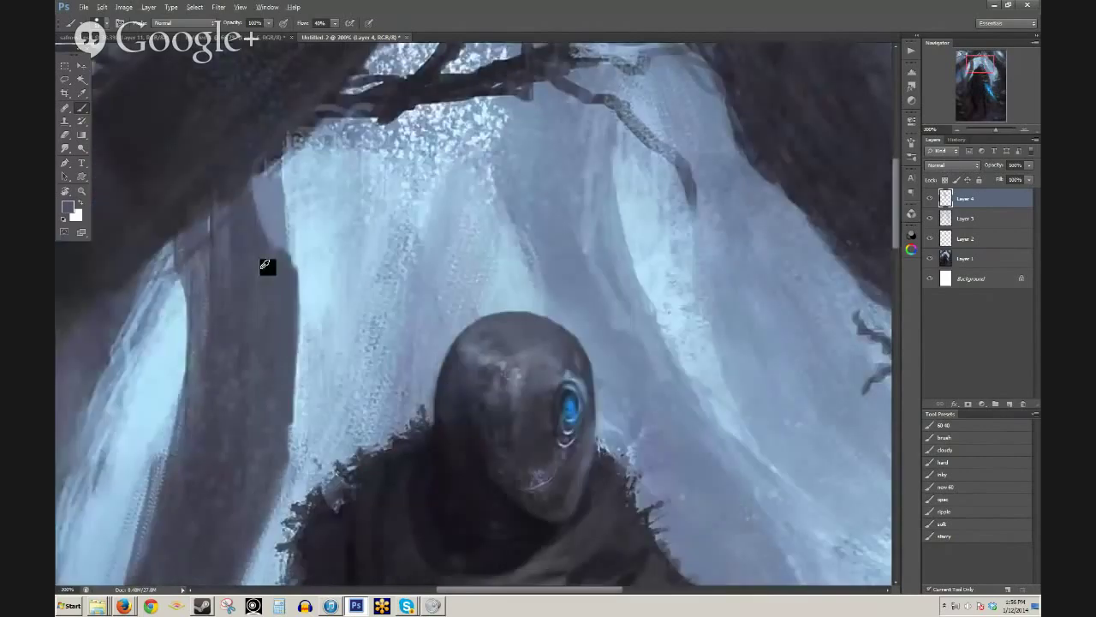
- Blend the upper part of the repainted trunk edge below the branches at 40% opacity
key("4")
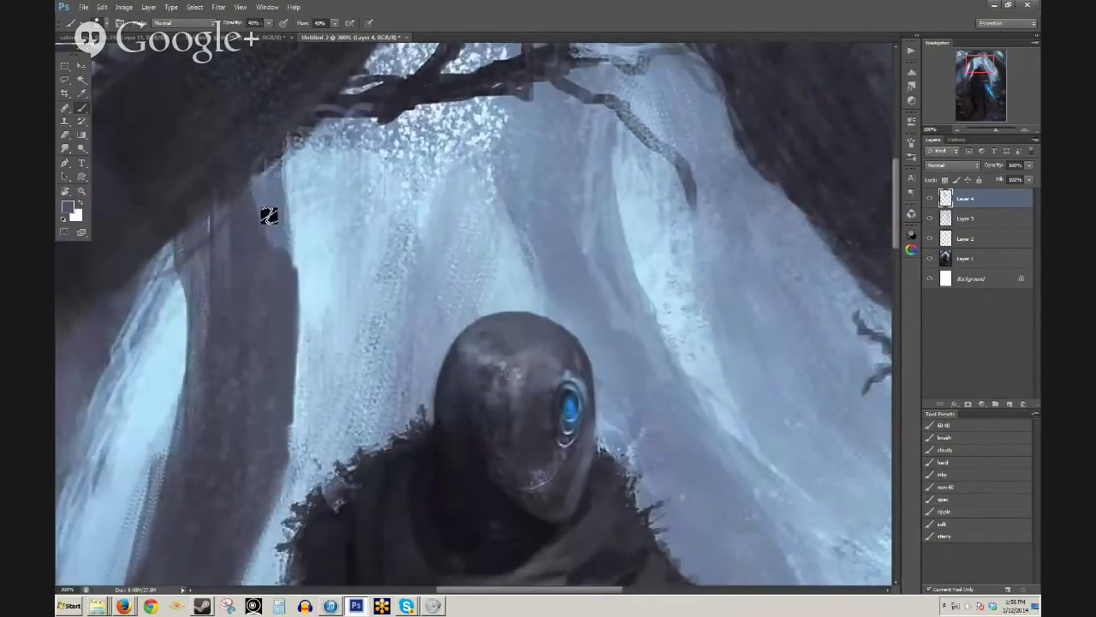
left_click_drag(288, 265, 316, 68)
left_click_drag(304, 233, 658, 294)
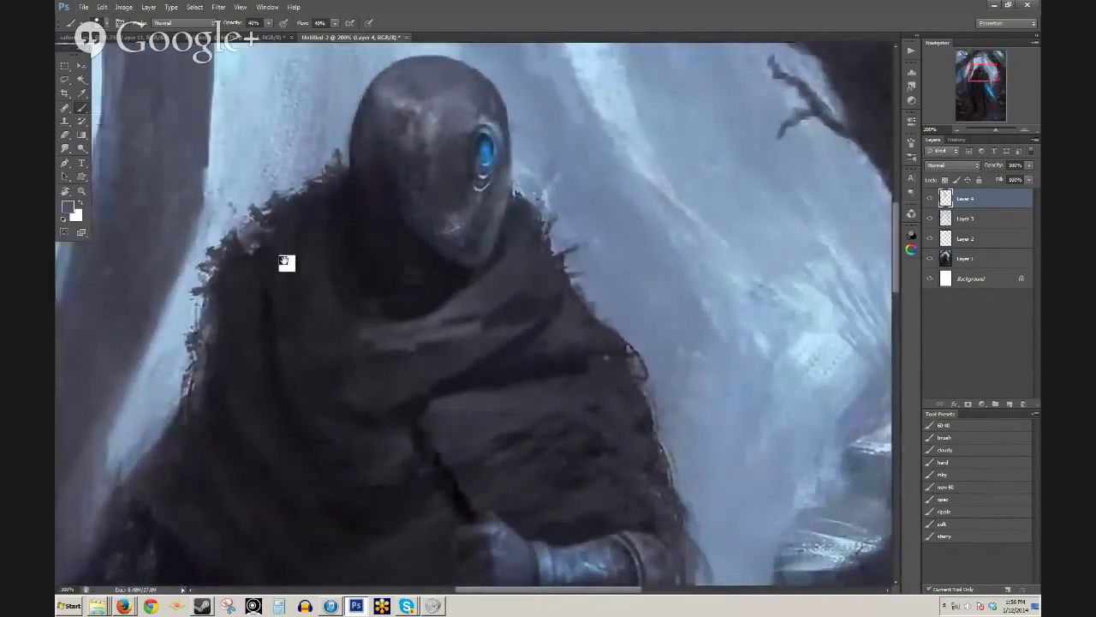
left_click_drag(269, 183, 302, 177)
scroll(250, 294, "down", 1)
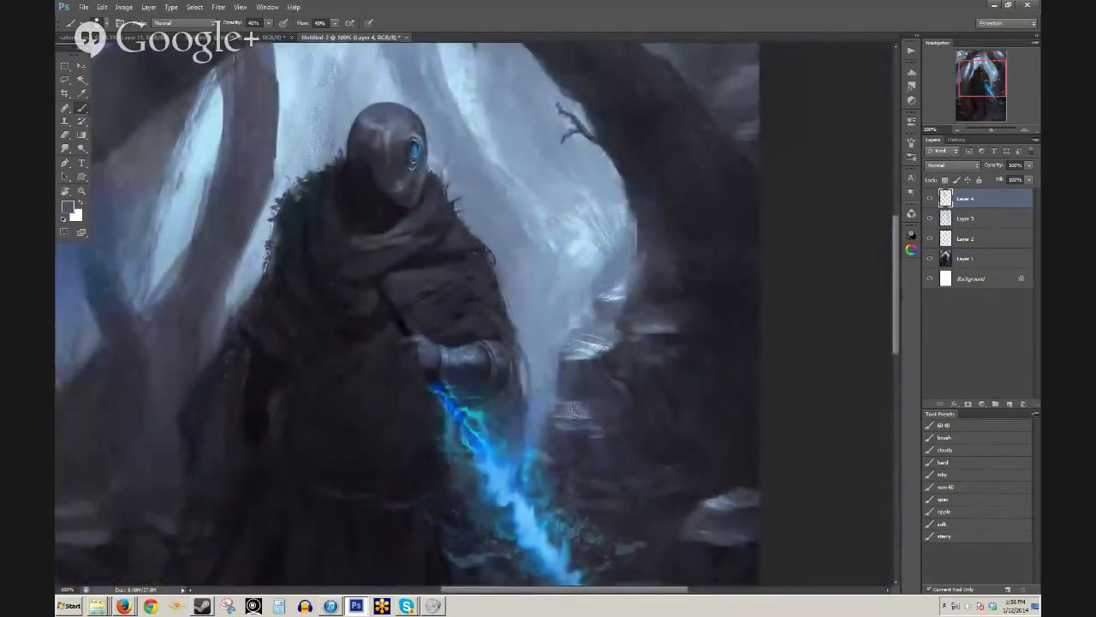
scroll(264, 179, "up", 1)
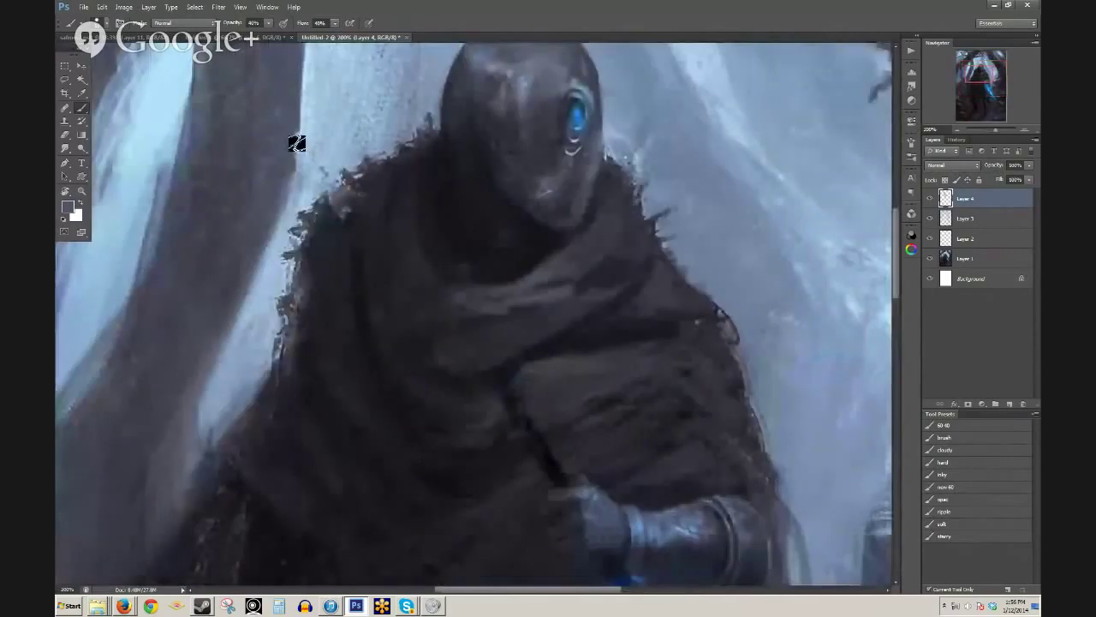
- Clean up the border between the trunk's left edge and the bright gap with sampled colors at 90% opacity
key("9")
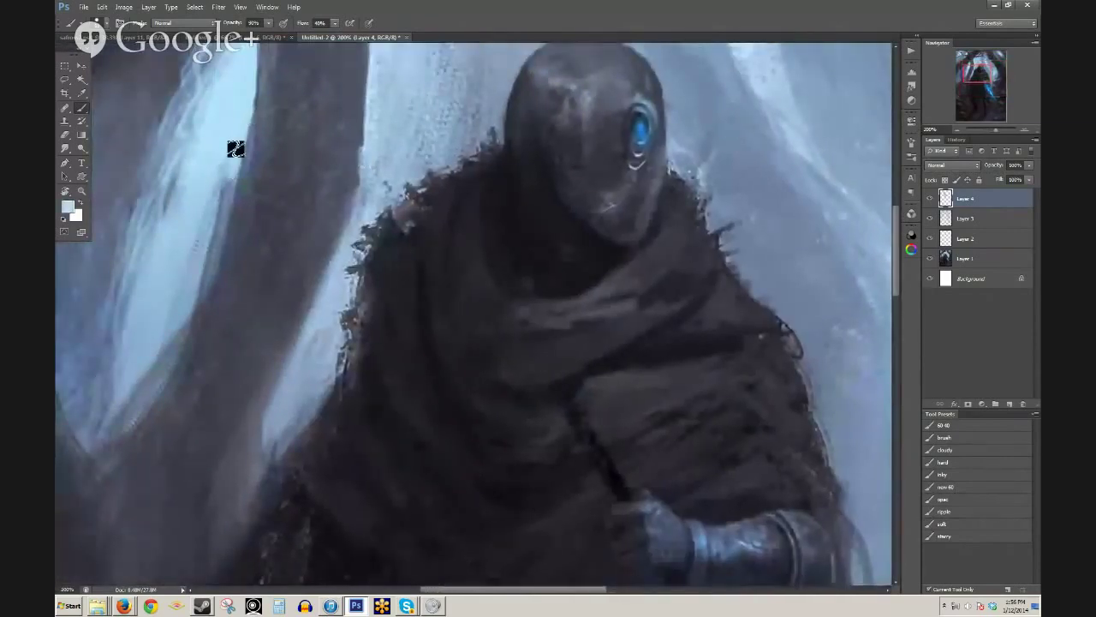
left_click(231, 189, "alt")
mouse_move(202, 214)
left_mouse_down()
mouse_move(192, 237)
mouse_move(211, 266)
left_mouse_up()
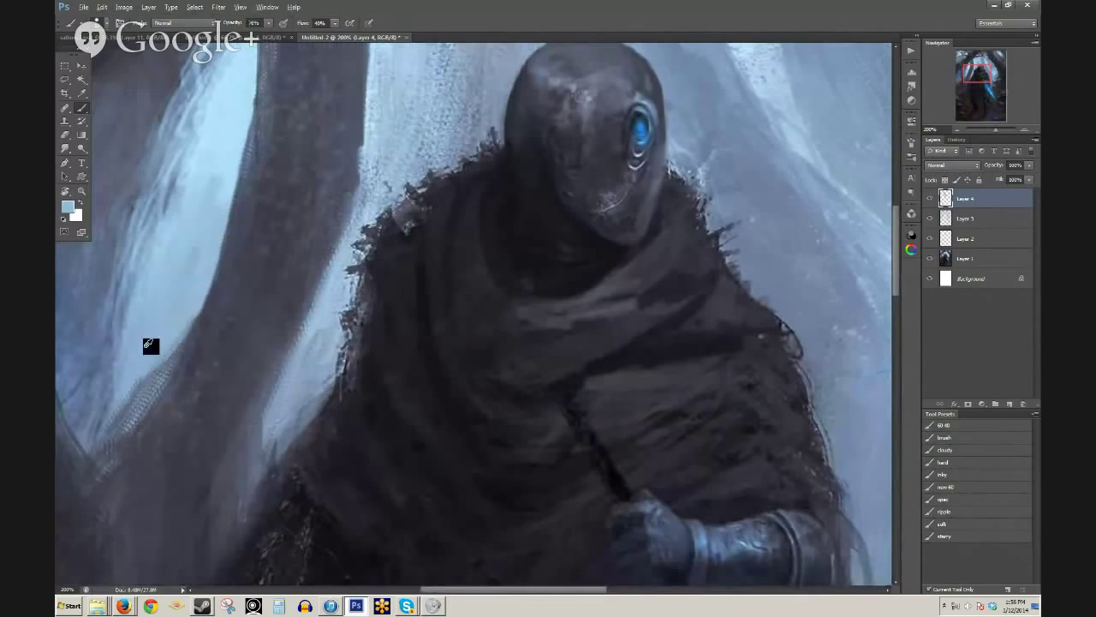
- Blend the lower end of the bright gap between the trunks with sampled tones at 50% opacity
left_click(143, 394, "alt")
key("5")
left_click(128, 426, "alt")
left_click(146, 397, "alt")
left_click_drag(154, 385, 214, 300)
left_click(132, 415, "alt")
left_click(106, 444, "alt")
left_click(195, 381, "alt")
left_click(165, 396)
- Touch up the top of the bright gap between the trunks with sampled pale blues at 40% opacity
scroll(200, 382, "down", 2)
left_click_drag(348, 358, 257, 362)
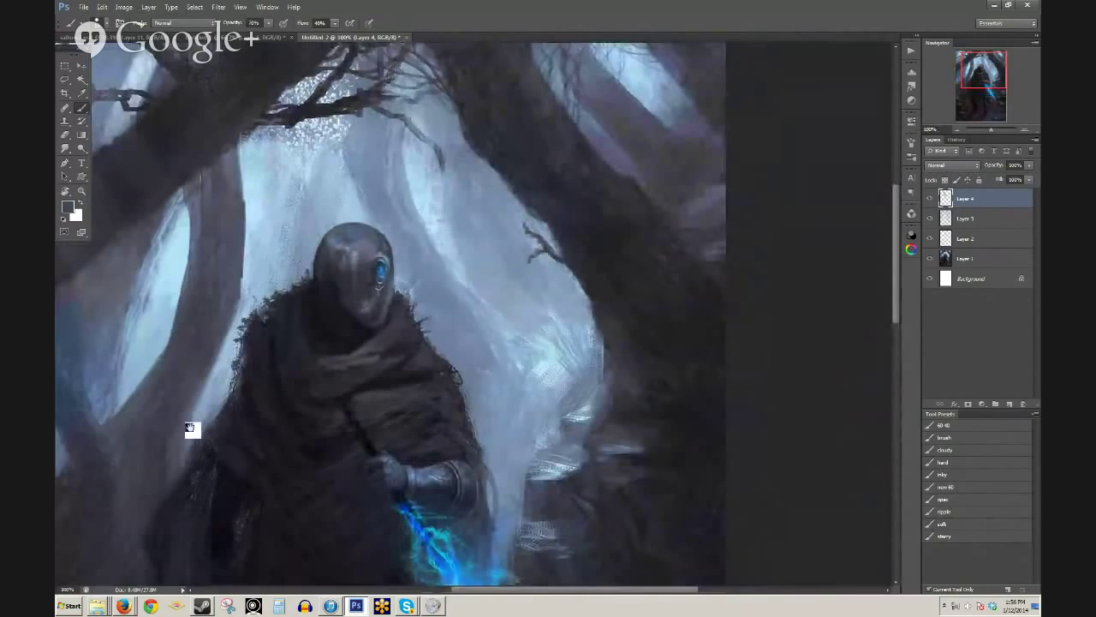
mouse_move(214, 430)
left_mouse_down()
mouse_move(274, 394)
mouse_move(214, 474)
left_mouse_up()
left_click(183, 263, "alt")
key("4")
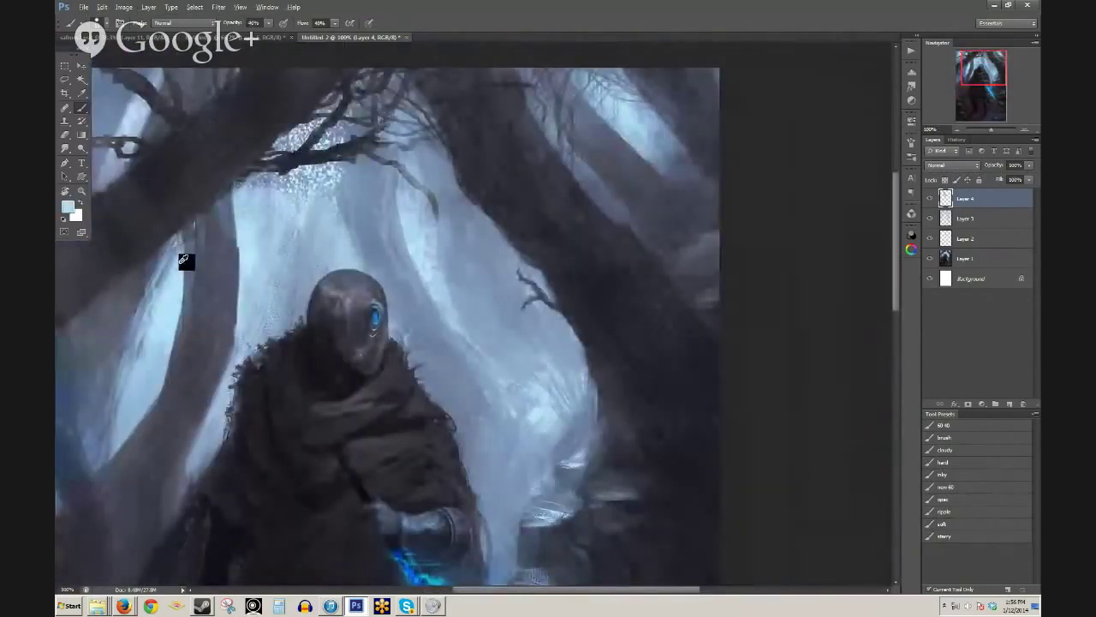
left_click(179, 250, "alt")
left_click(206, 262, "alt")
left_click(269, 341, "alt")
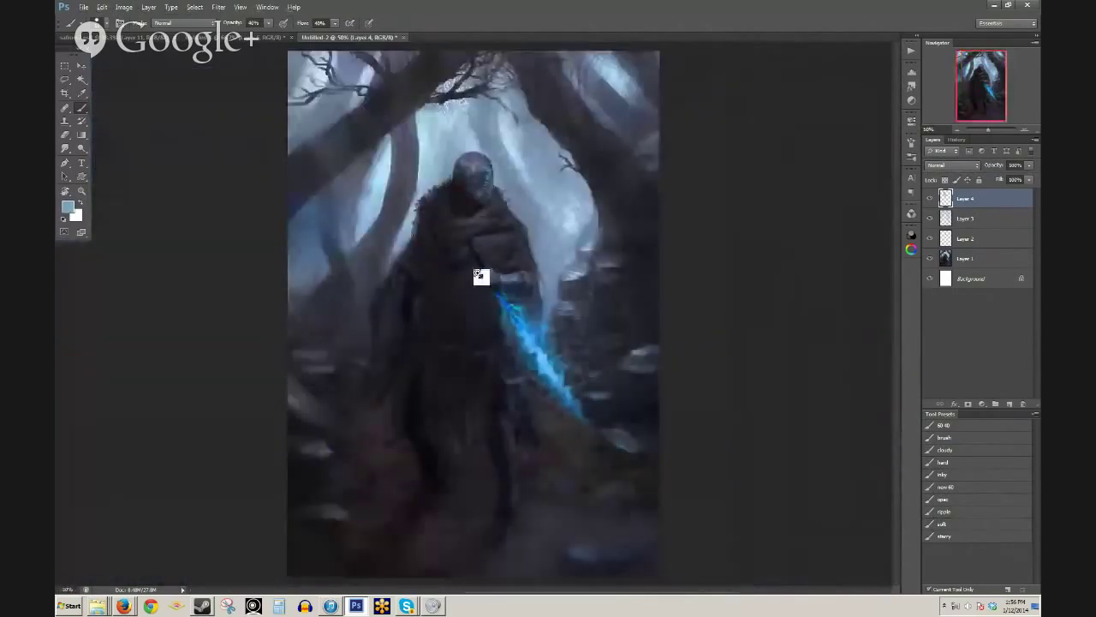
- Paint over the helmet's glowing eye with a sampled bright blue at 40% opacity
key("ctrl+plus")
key("ctrl+plus")
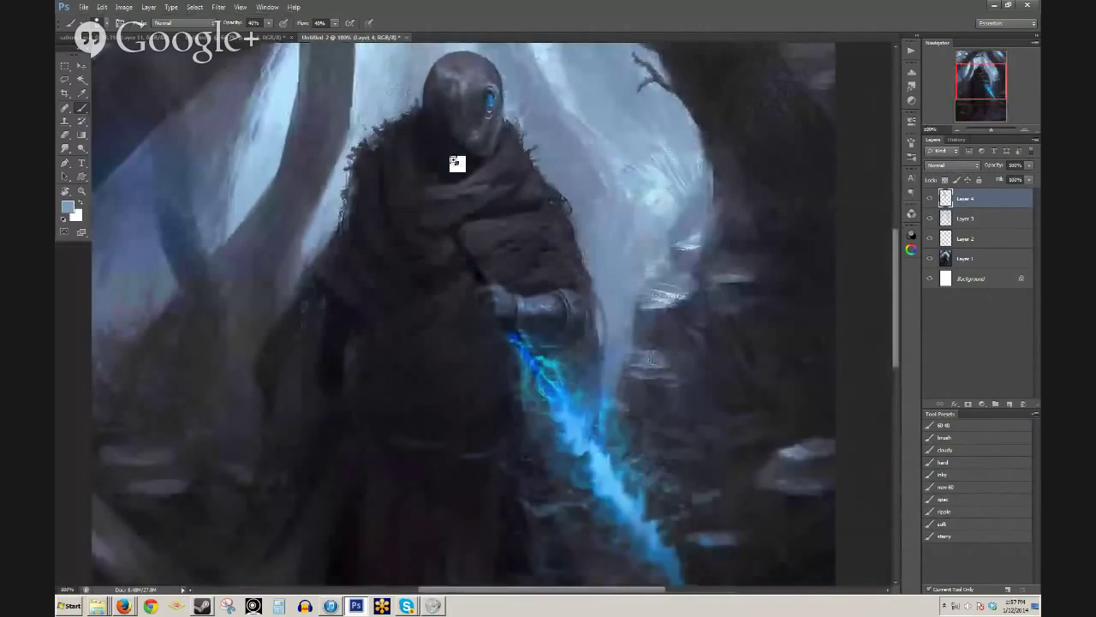
left_click(458, 158, "ctrl")
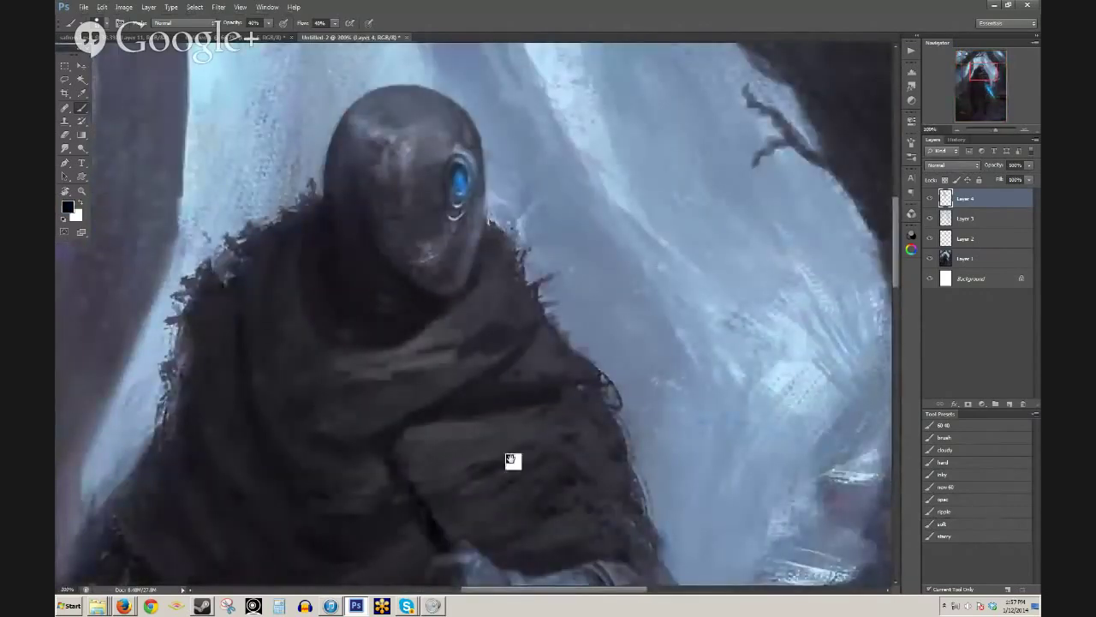
left_click_drag(510, 459, 453, 135)
left_click(565, 510, "alt")
left_click_drag(497, 331, 437, 616)
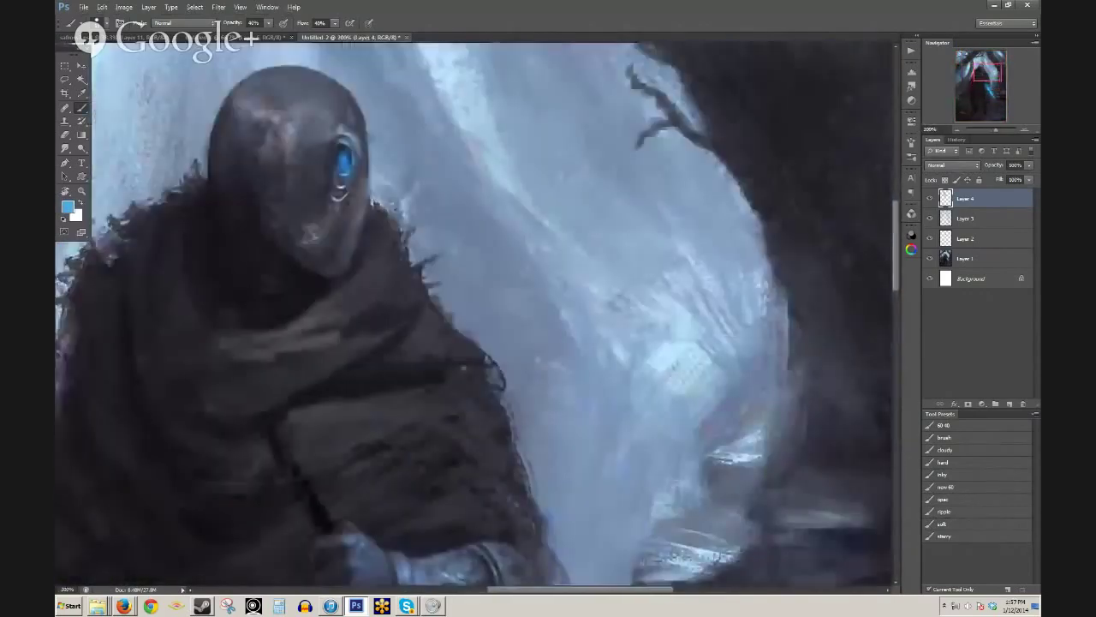
left_click_drag(344, 166, 343, 155)
- Brighten the center of the helmet's glowing eye with a lighter blue at 20% opacity
key("2")
scroll(360, 177, "down", 1)
left_click_drag(436, 367, 386, 262)
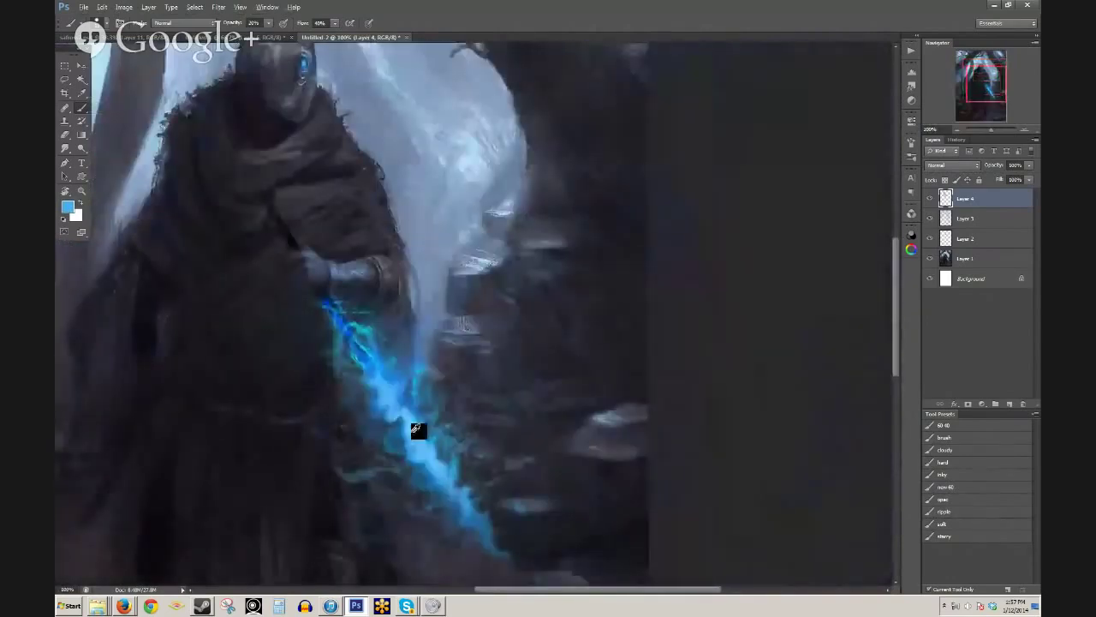
scroll(316, 119, "up", 1)
left_click_drag(316, 119, 257, 240)
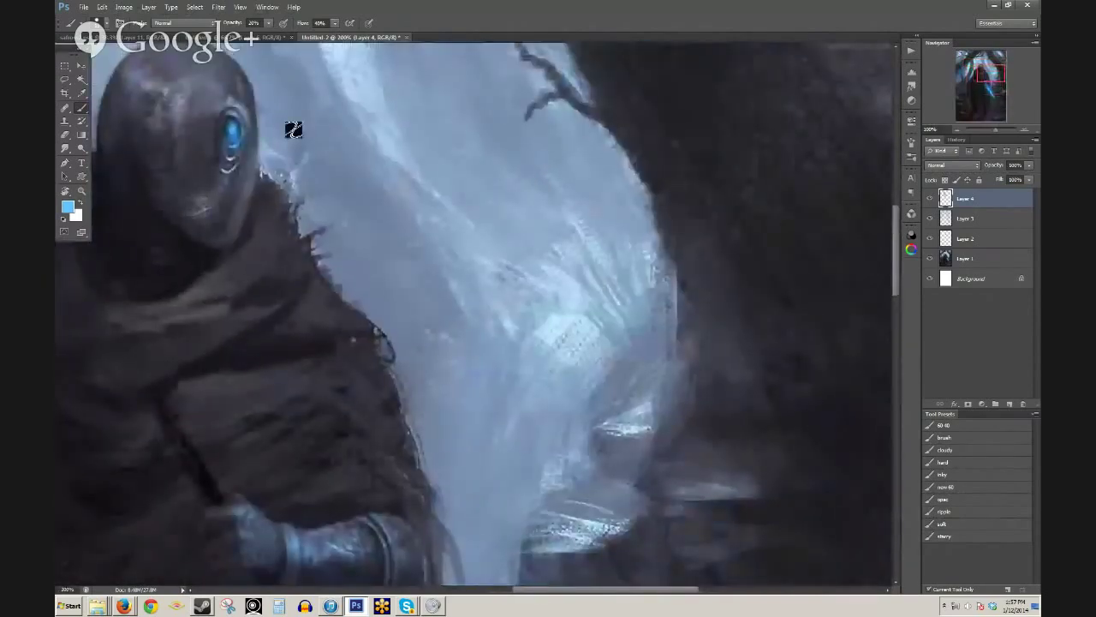
key("0")
left_click_drag(233, 142, 237, 137)
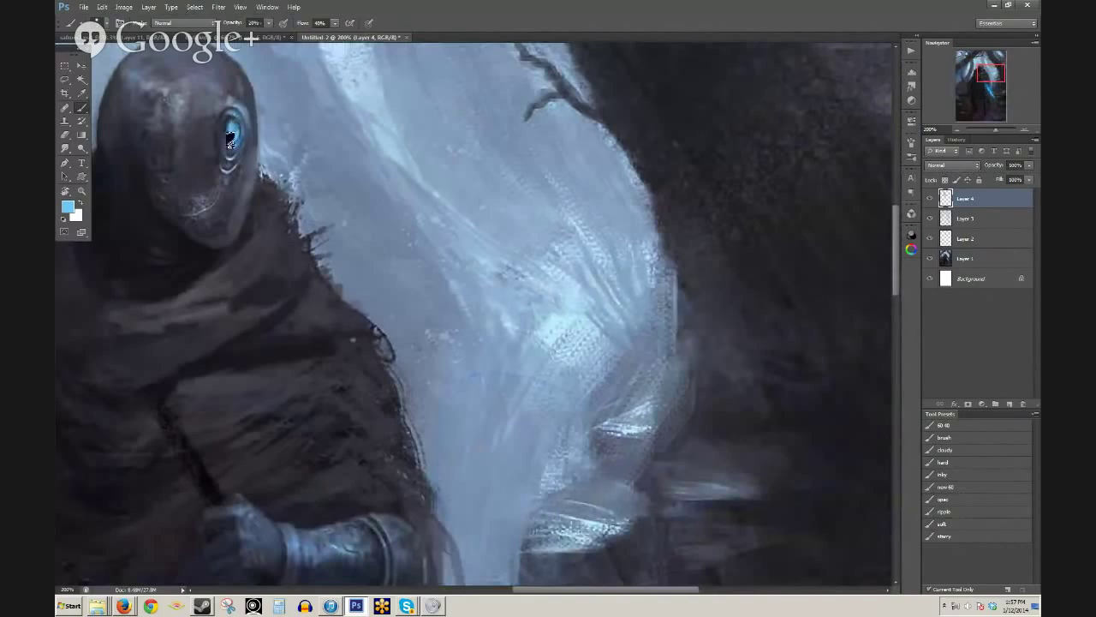
key("h")
left_click_drag(248, 135, 338, 118)
key("ctrl+minus")
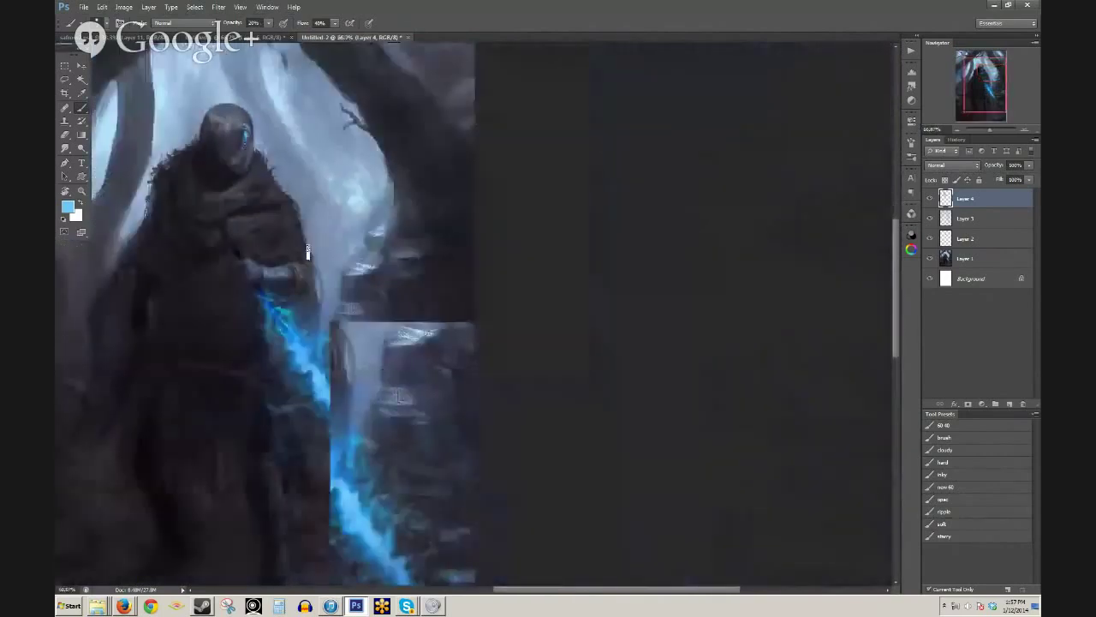
left_click_drag(303, 306, 325, 291)
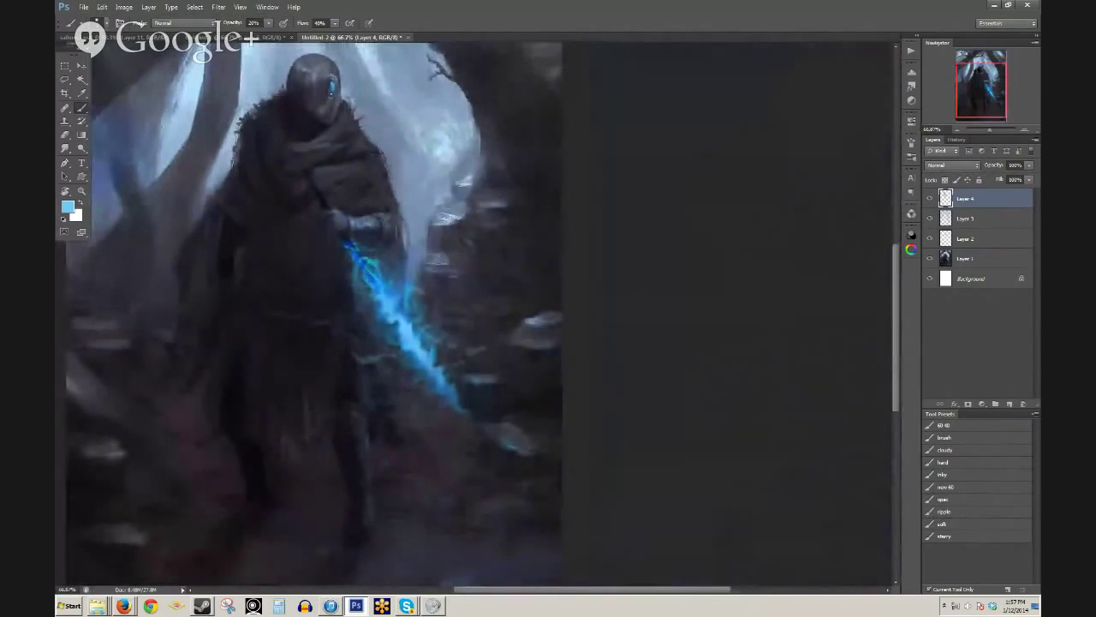
- Clean up the cloak's left edge below the shoulder with sampled dark cloak tones
key("h")
left_click_drag(357, 179, 271, 206)
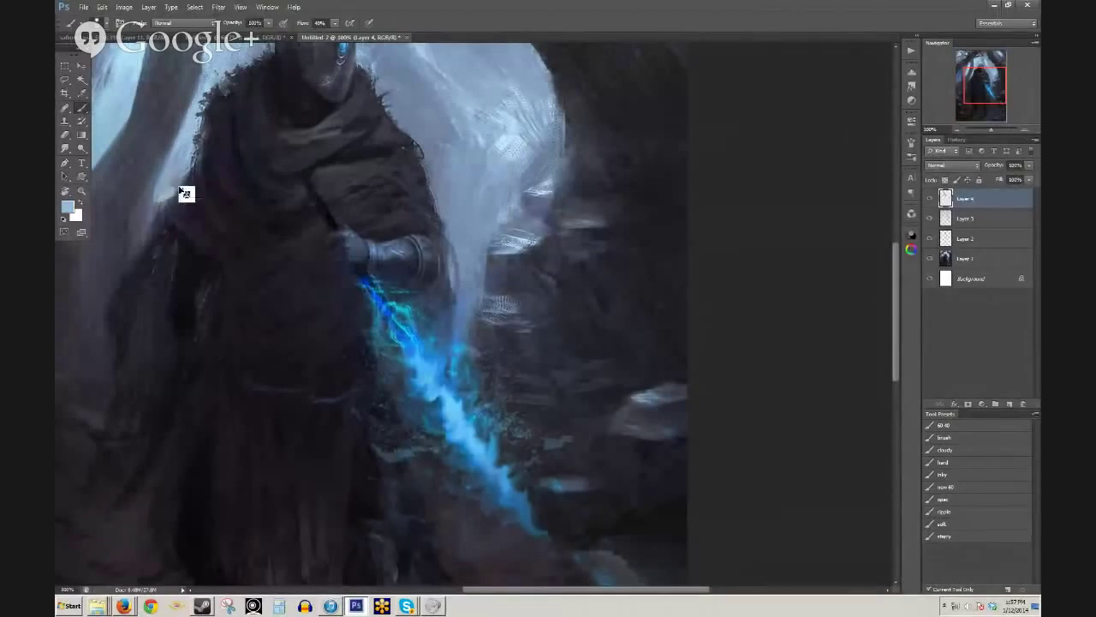
key("3")
left_click(198, 176, "alt")
left_click(193, 172, "alt")
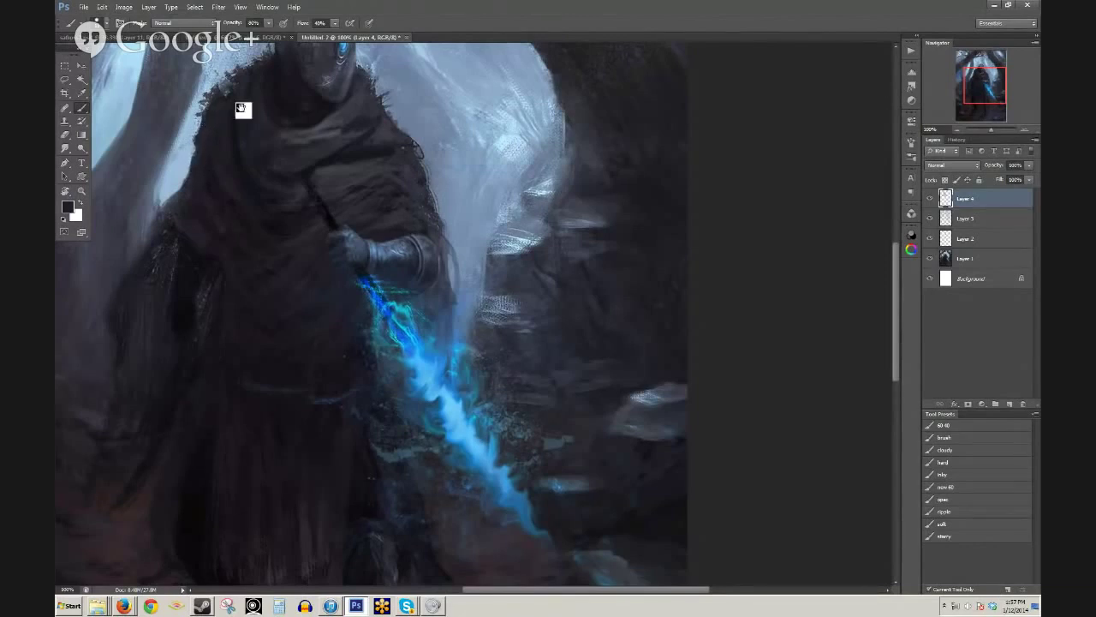
- Smooth the ragged left shoulder outline against the bright background using sampled pale blue and dark cloak tones
left_click_drag(243, 111, 220, 174)
left_click(171, 178, "alt")
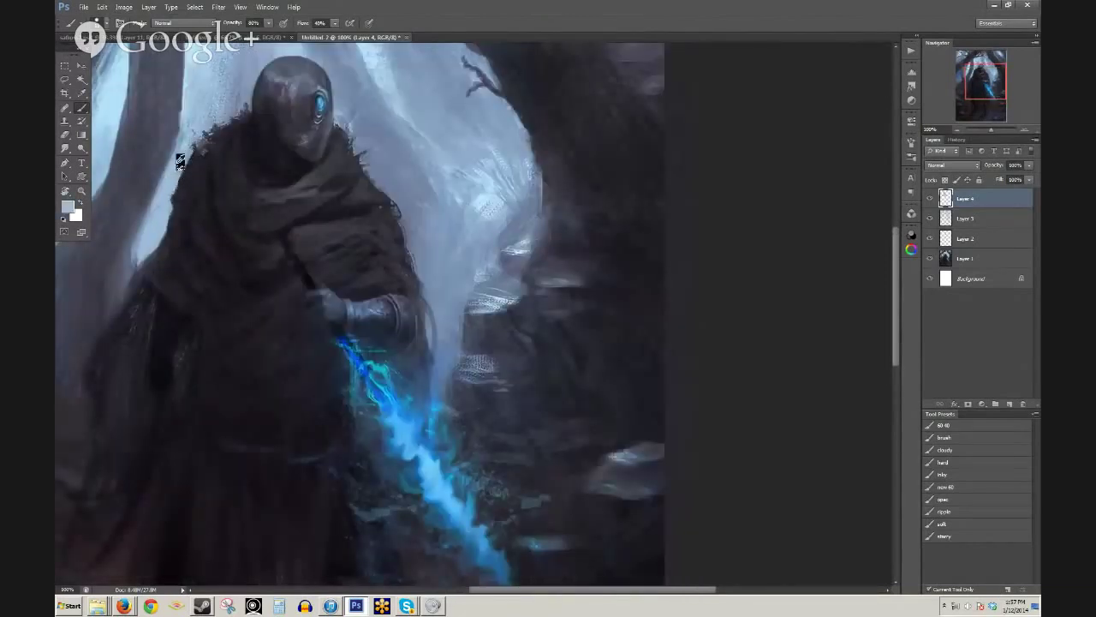
left_click(182, 162, "alt")
left_click_drag(184, 161, 206, 122)
left_click(196, 132, "alt")
left_click(212, 170, "alt")
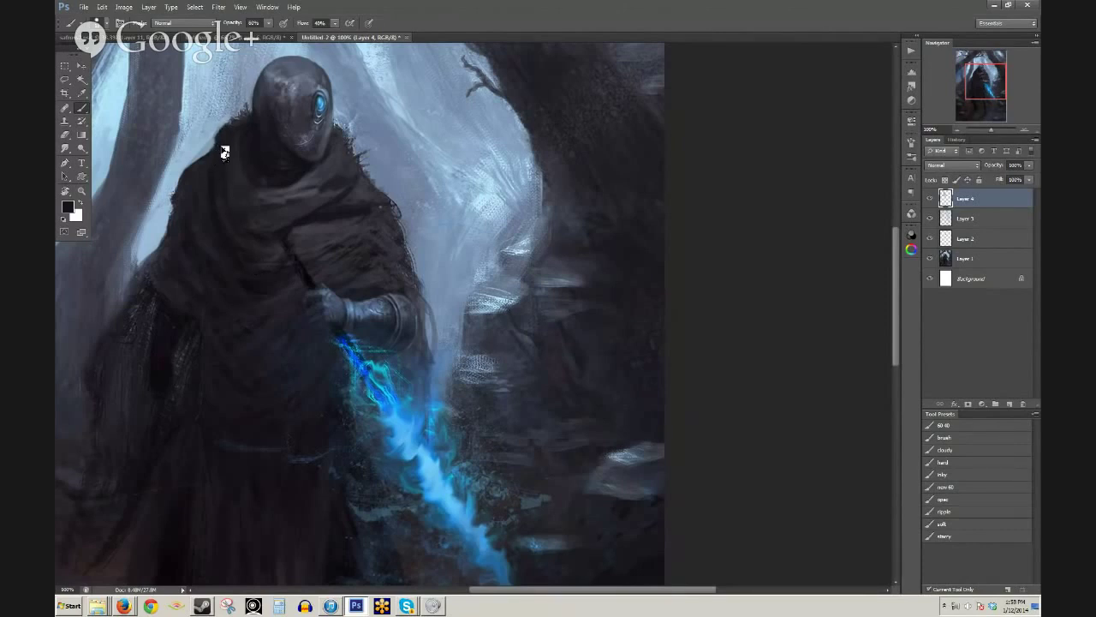
- Paint dark folds across the cloak's chest and the draped upper arm with sampled tones
left_click(303, 283, "alt")
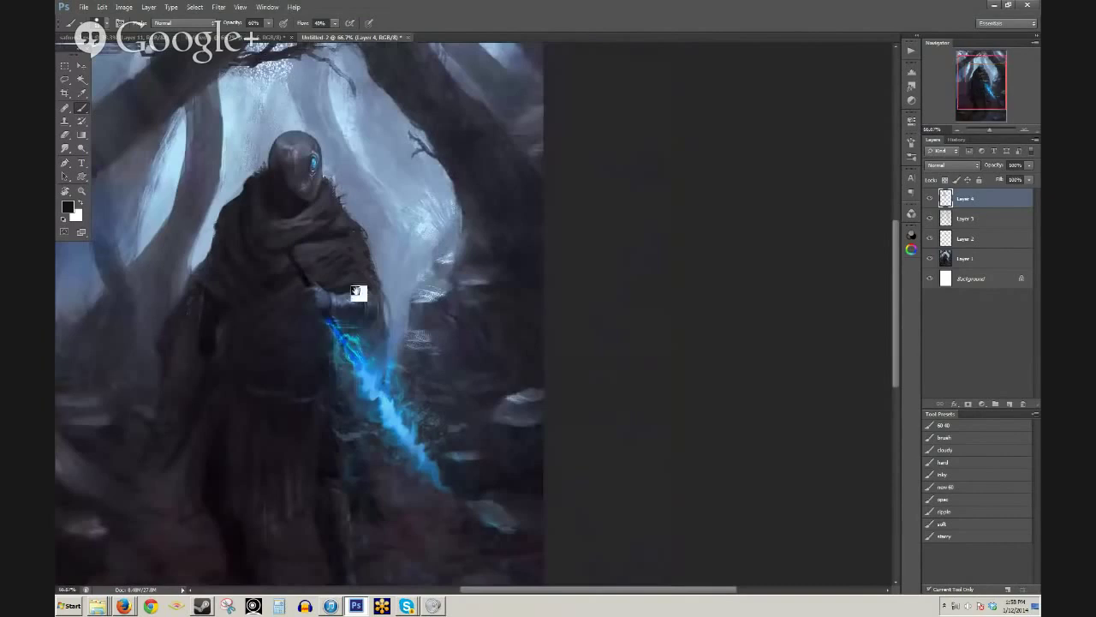
left_click_drag(360, 291, 414, 173)
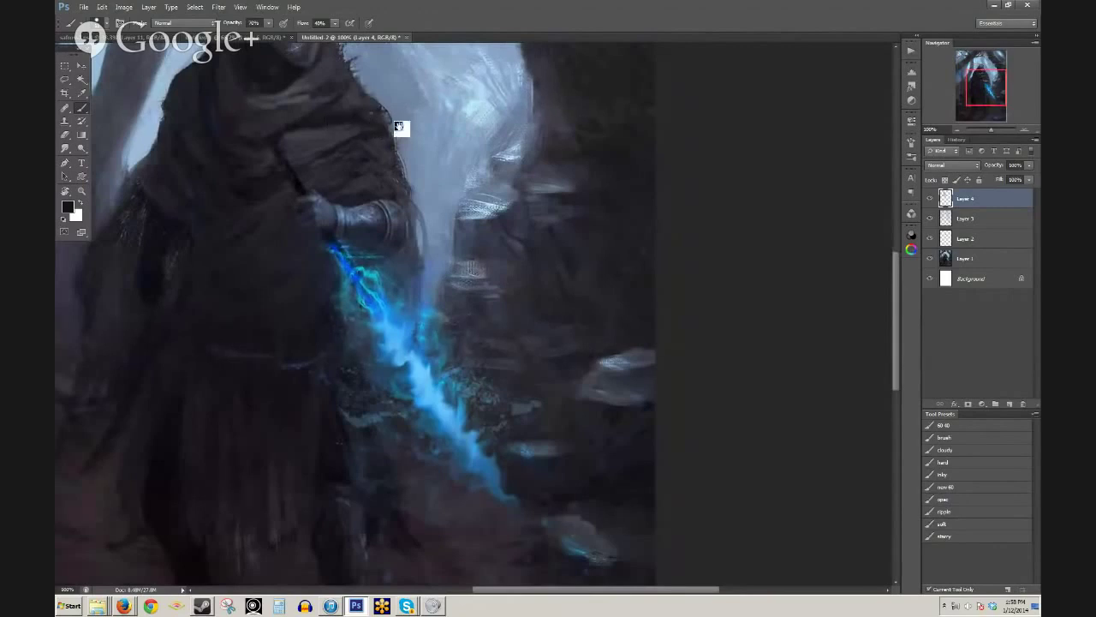
left_click_drag(399, 128, 393, 165)
left_click(396, 183, "alt")
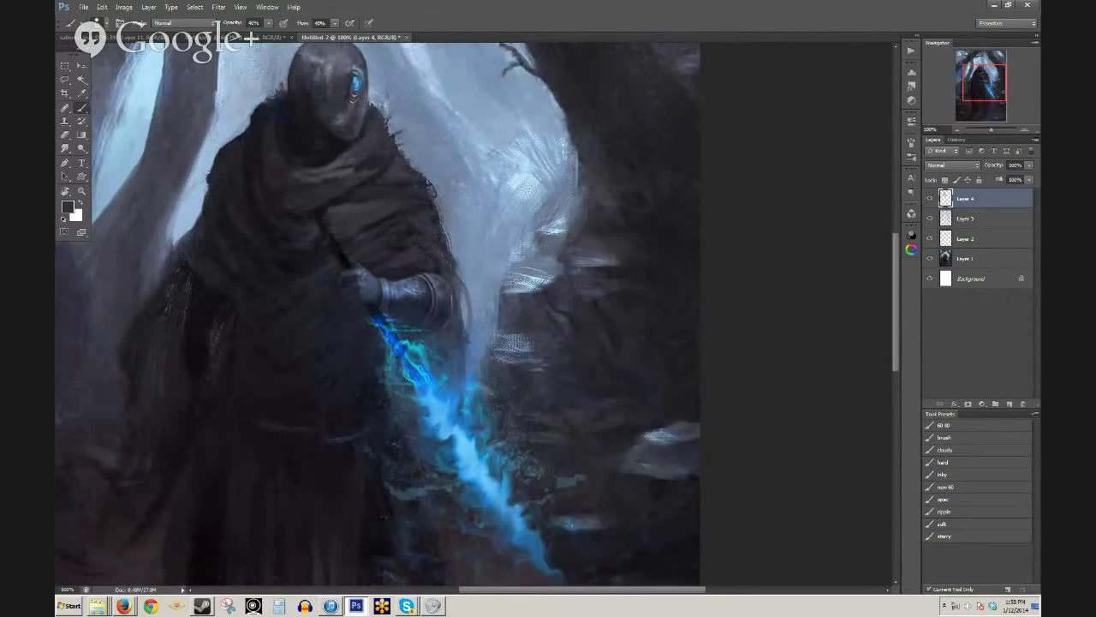
left_click(350, 168, "alt")
left_click(379, 219)
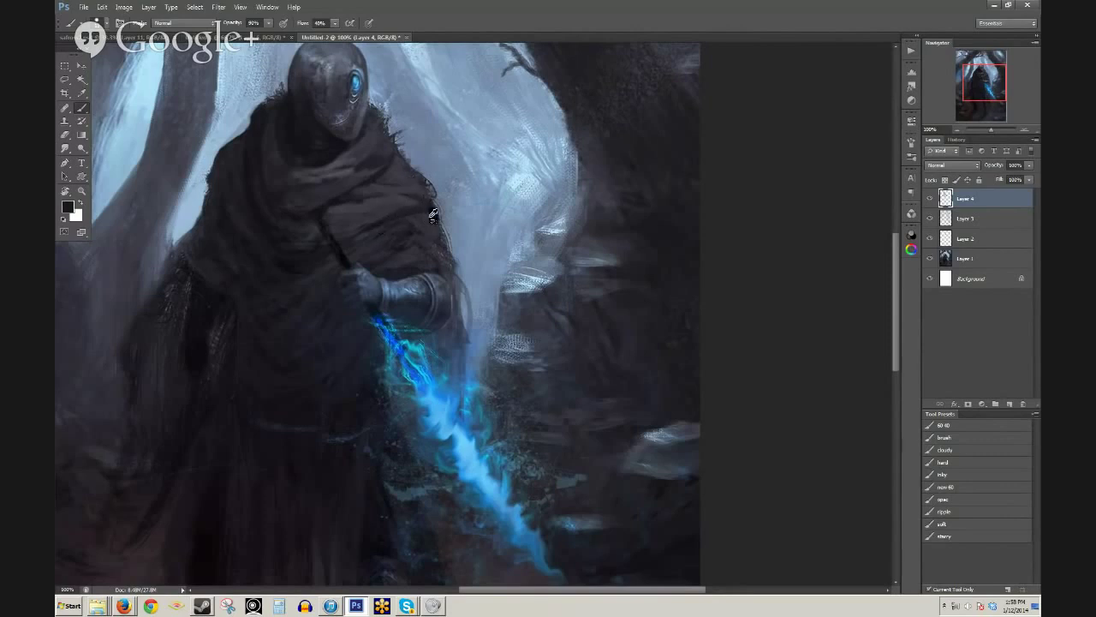
left_click(372, 256, "alt")
- Paint a dark vertical fold down the left side of the cloak's torso with sampled near-black tones, starting at 70% opacity
scroll(420, 254, "down", 1)
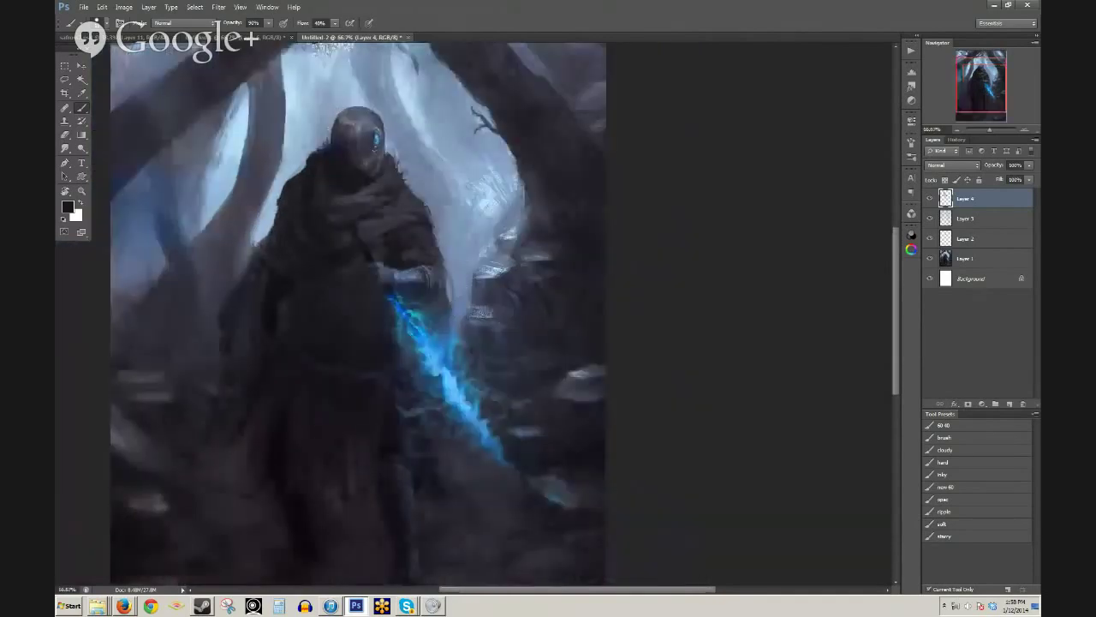
scroll(401, 296, "up", 1)
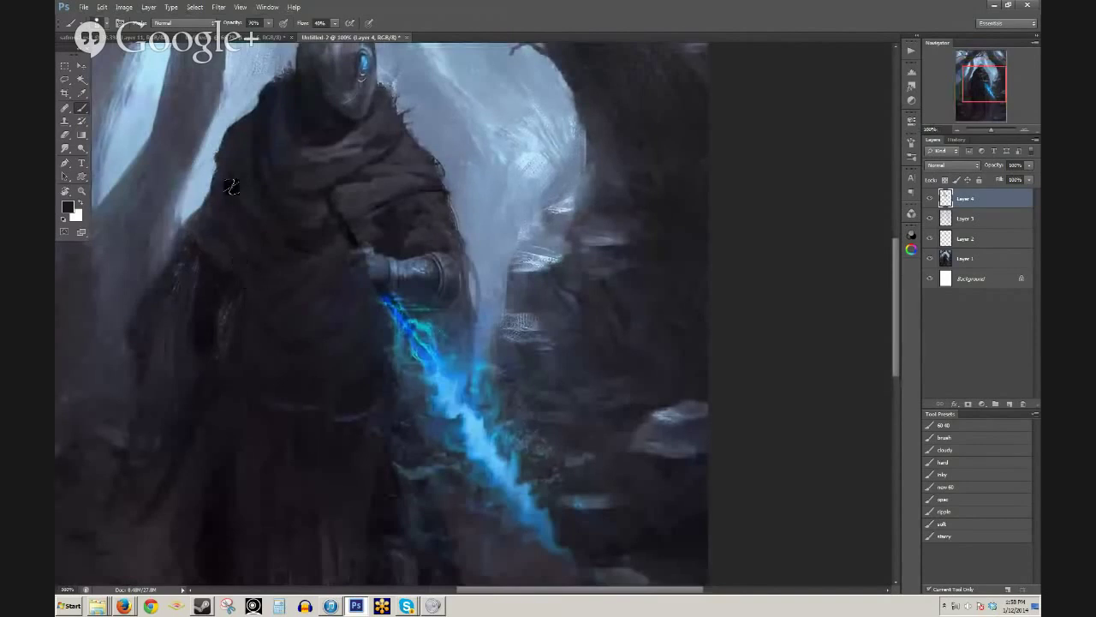
key("7")
left_click(252, 269, "alt")
left_click_drag(241, 205, 254, 270)
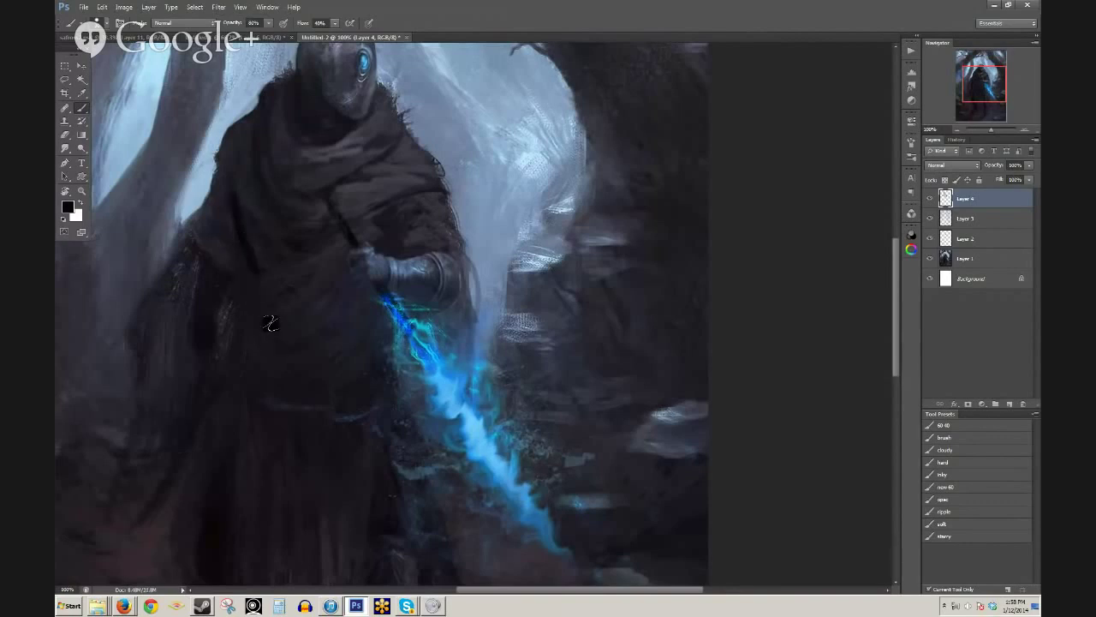
key("ctrl+z")
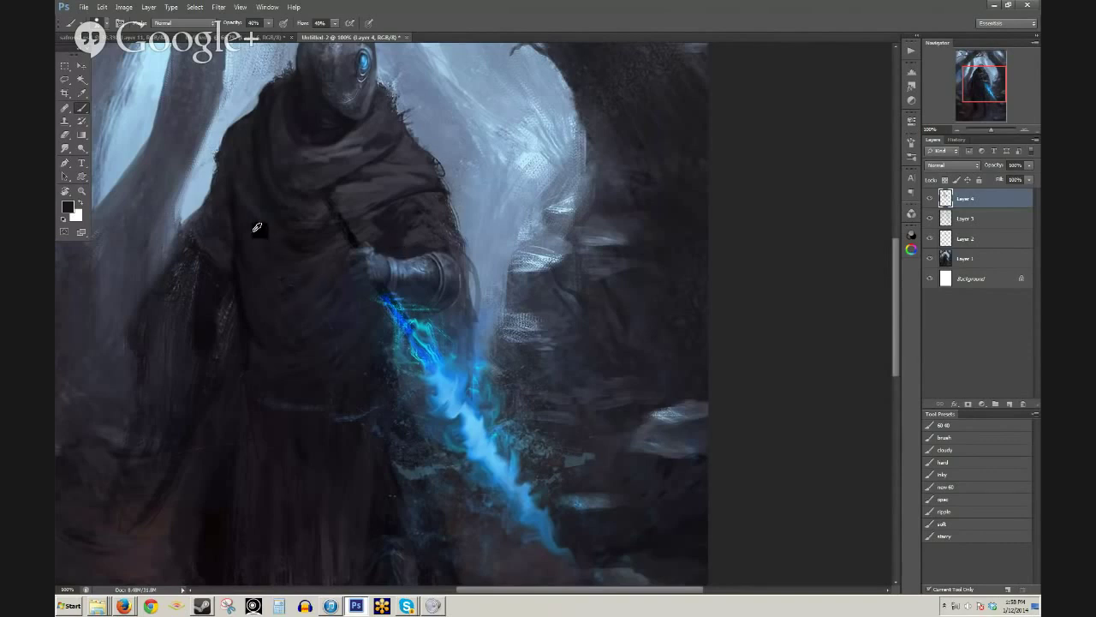
key("z")
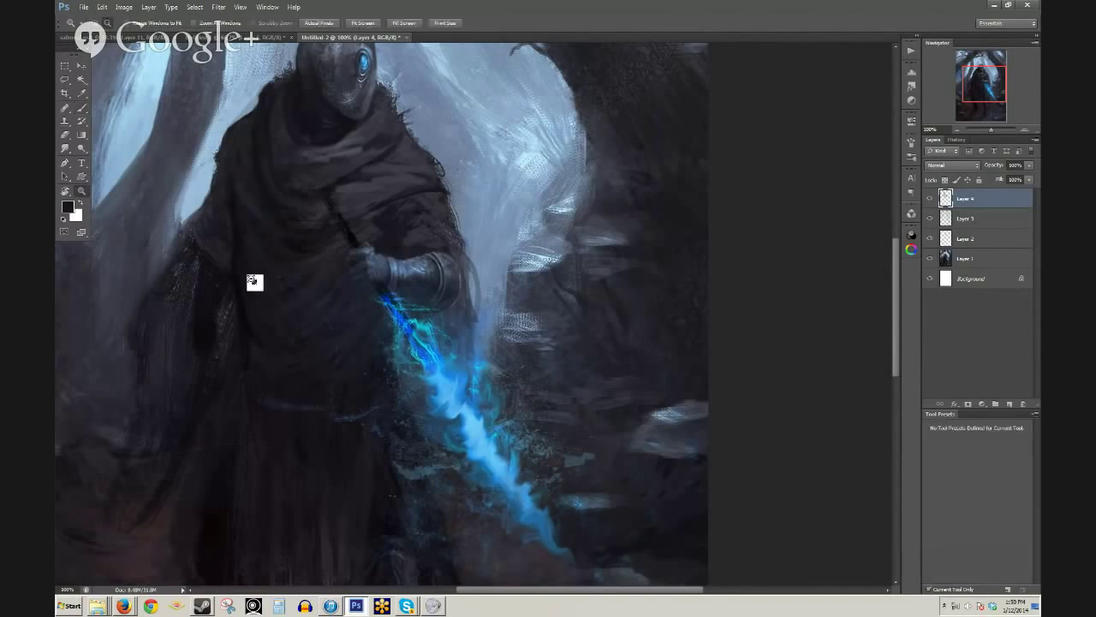
key("b")
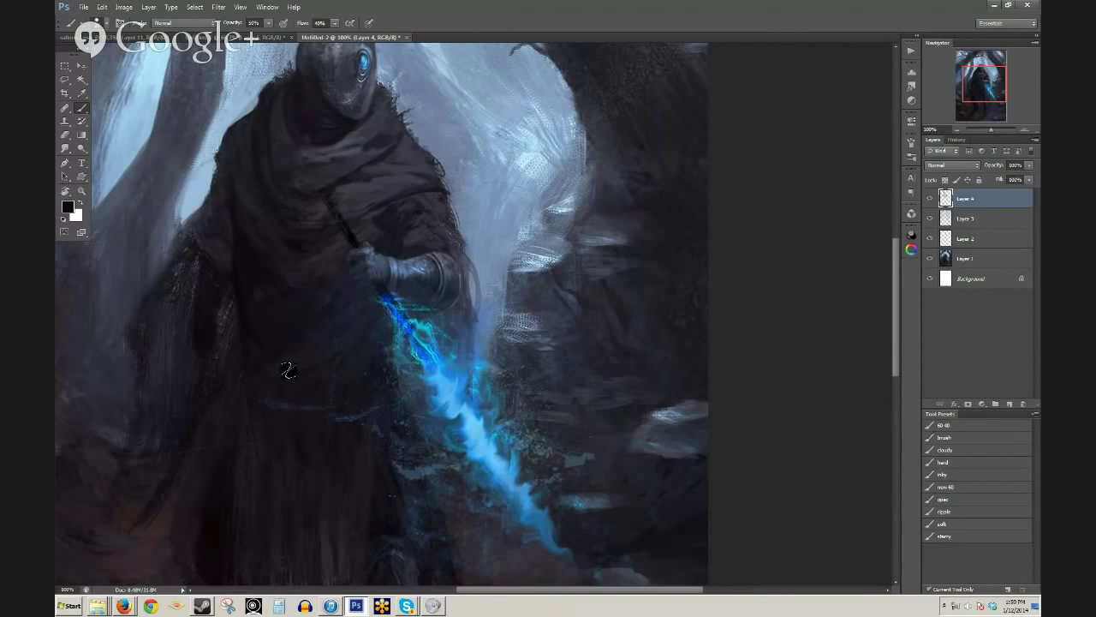
- Reshape the scarf folds below the helmet with sampled dark greys
left_click_drag(297, 382, 323, 197)
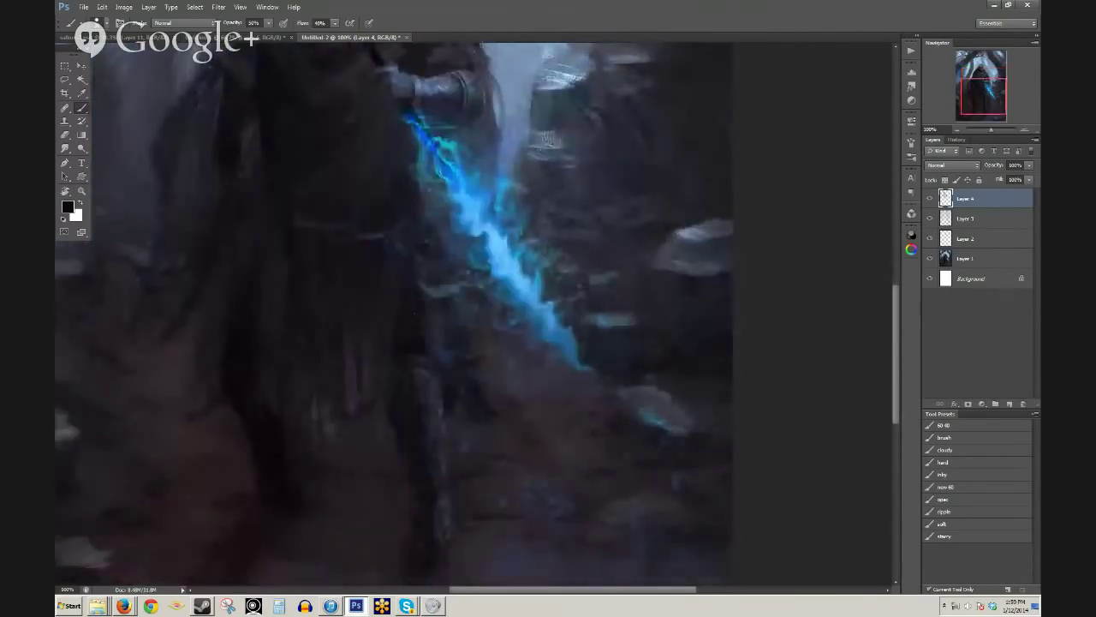
left_click_drag(419, 231, 316, 402)
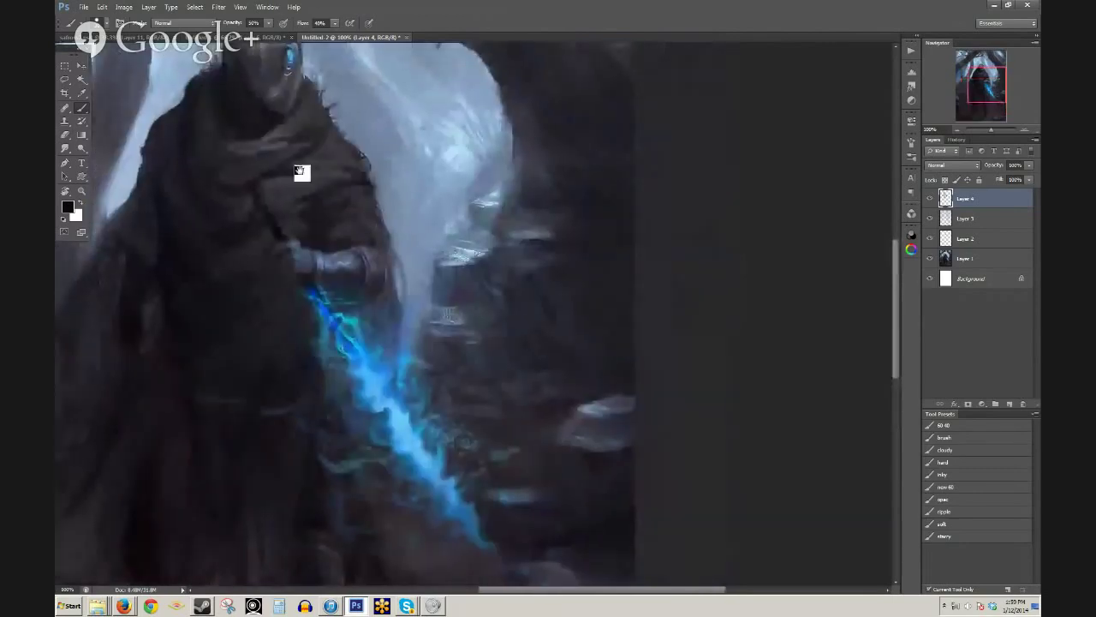
left_click(285, 137, "alt")
mouse_move(312, 125)
left_mouse_down()
mouse_move(278, 137)
mouse_move(284, 129)
left_mouse_up()
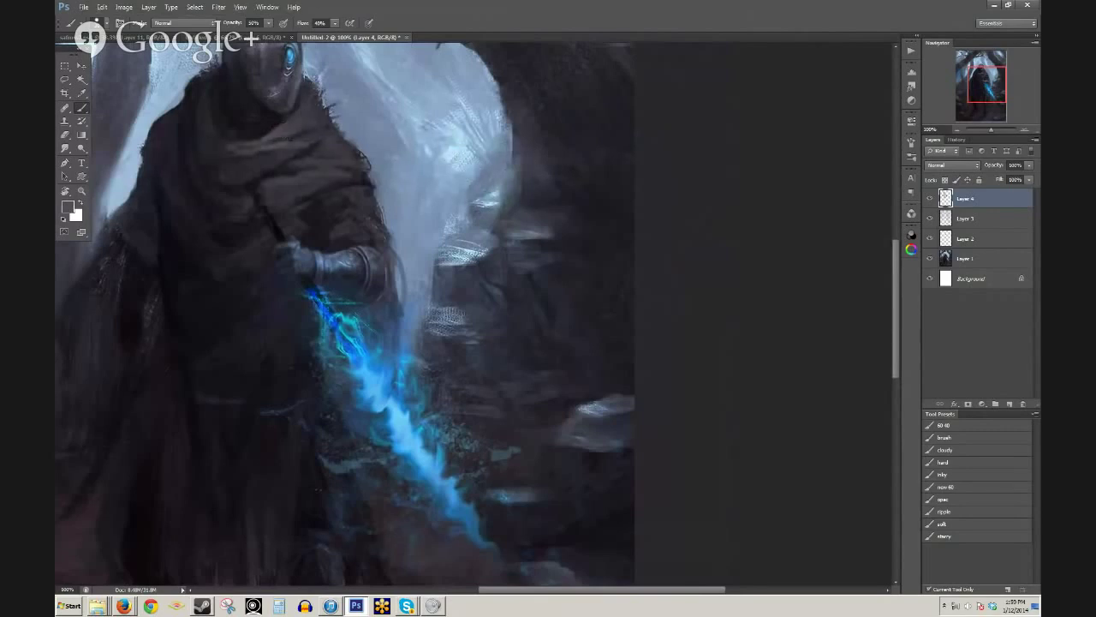
left_click(263, 151, "alt")
left_click(277, 144, "alt")
left_click_drag(209, 181, 256, 192)
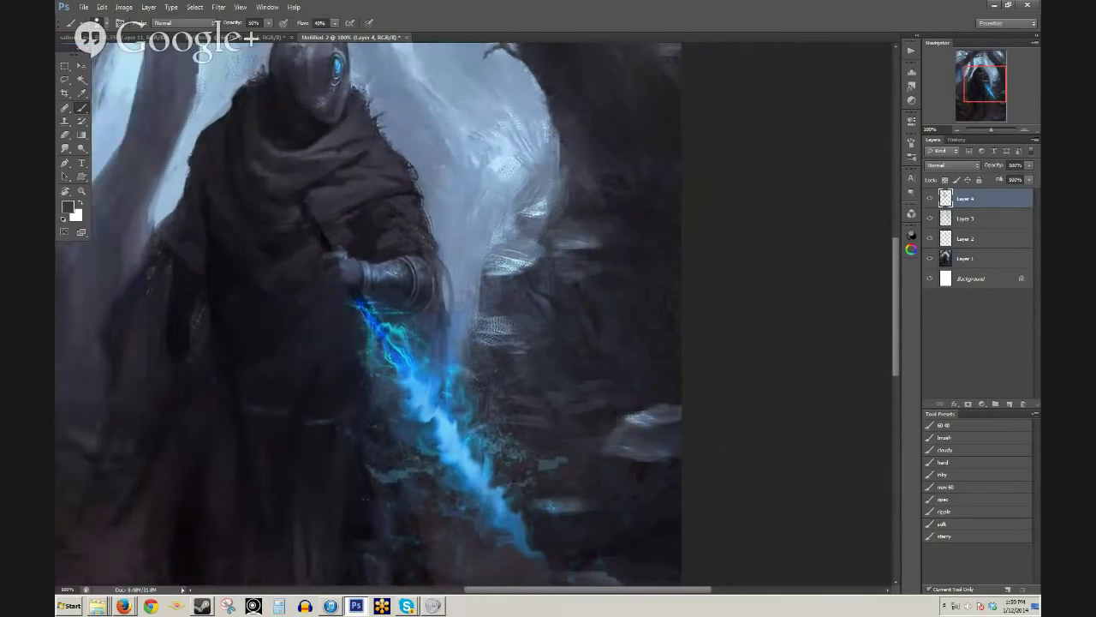
- Deepen the shadows under the helmet and along the scarf's left side with a dark tone
scroll(380, 231, "down", 1)
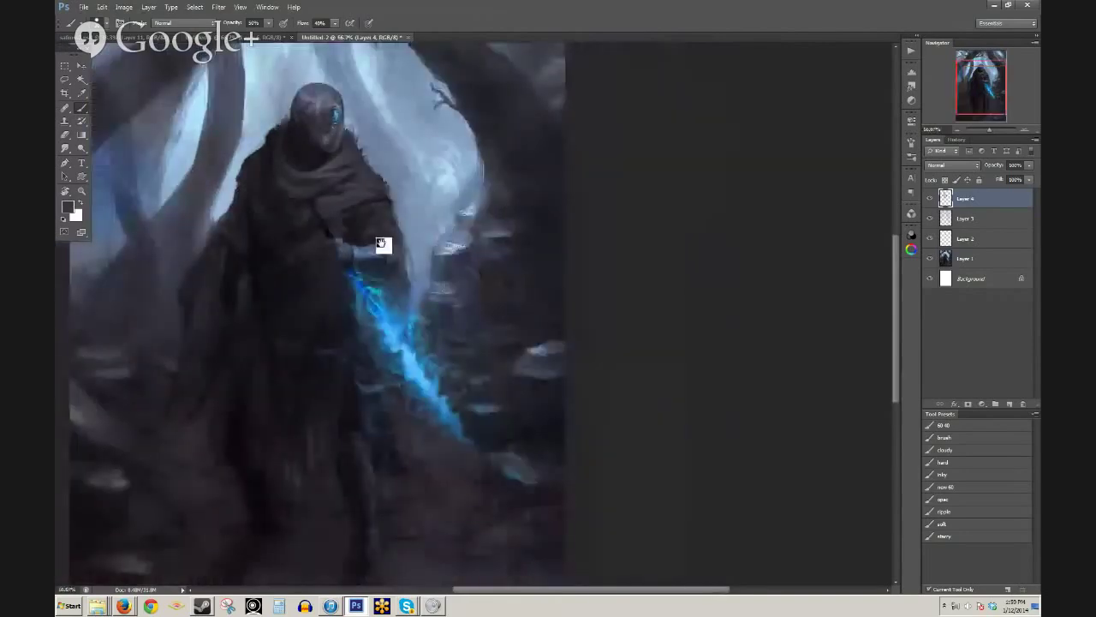
left_click_drag(438, 225, 384, 259)
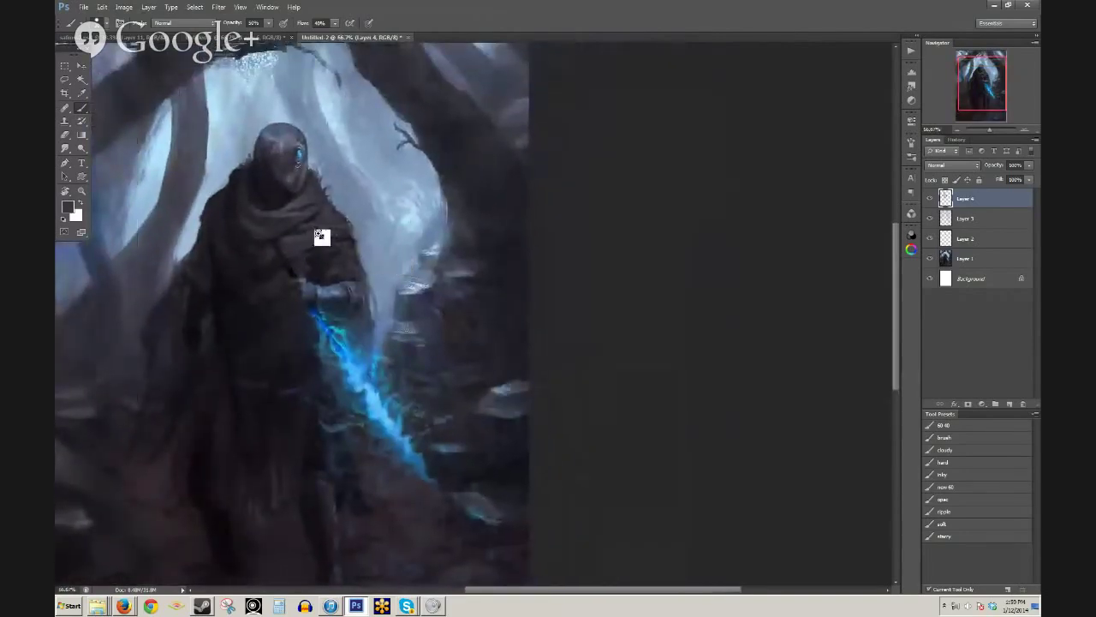
scroll(301, 151, "up", 1)
scroll(301, 151, "up", 2)
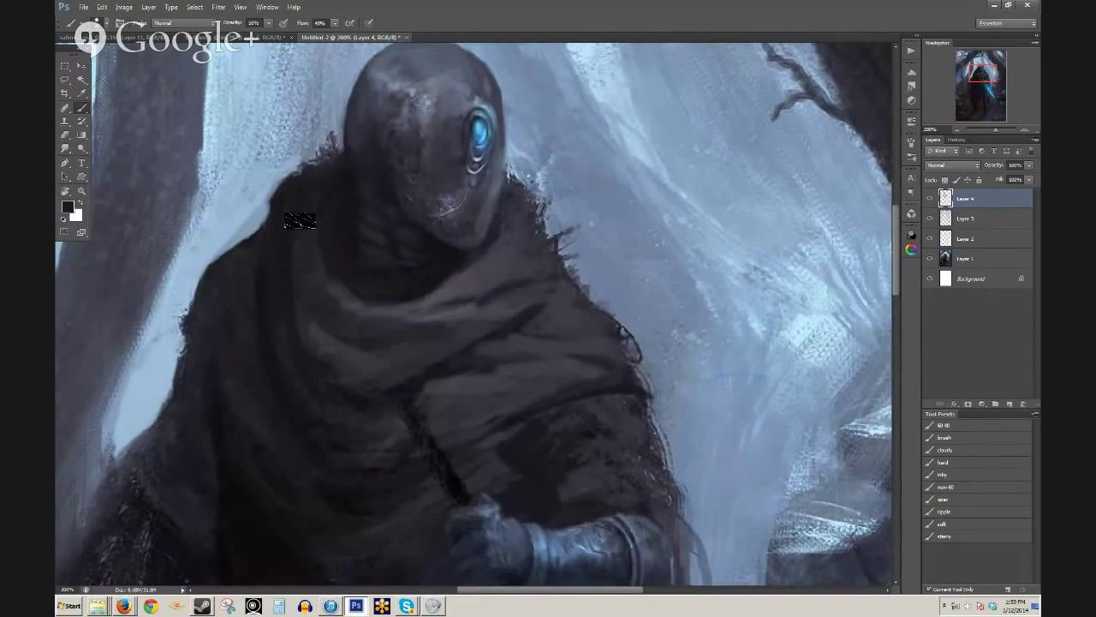
left_click_drag(384, 295, 438, 265)
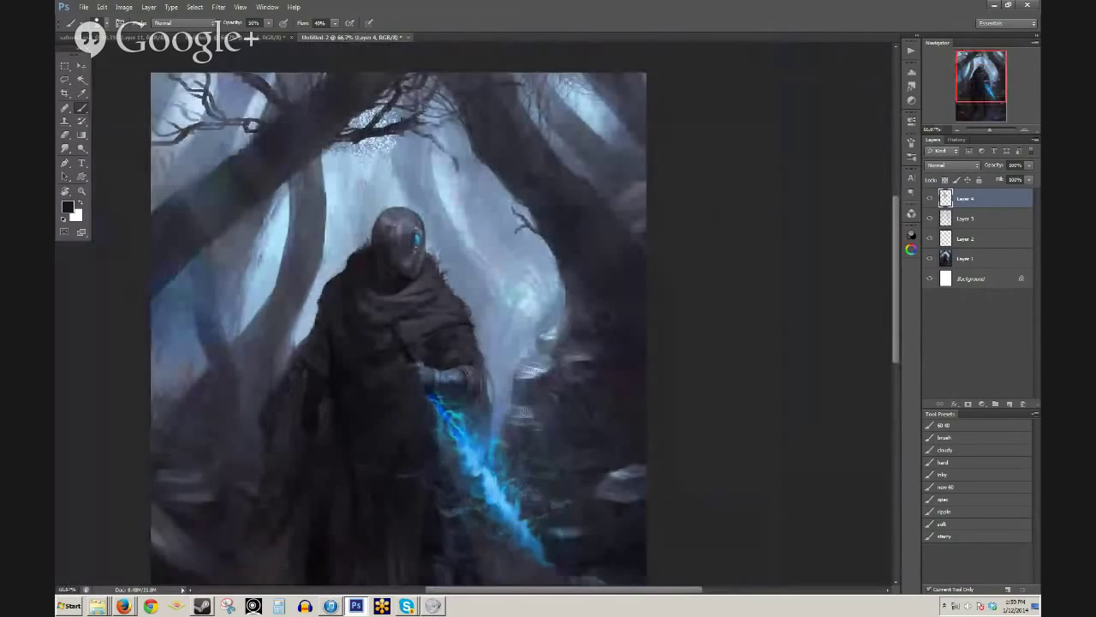
- Blend the scarf folds beneath the helmet's chin with sampled greys at 30% opacity
left_click(399, 319, "alt")
key("ctrl+t")
scroll(394, 340, "up", 2)
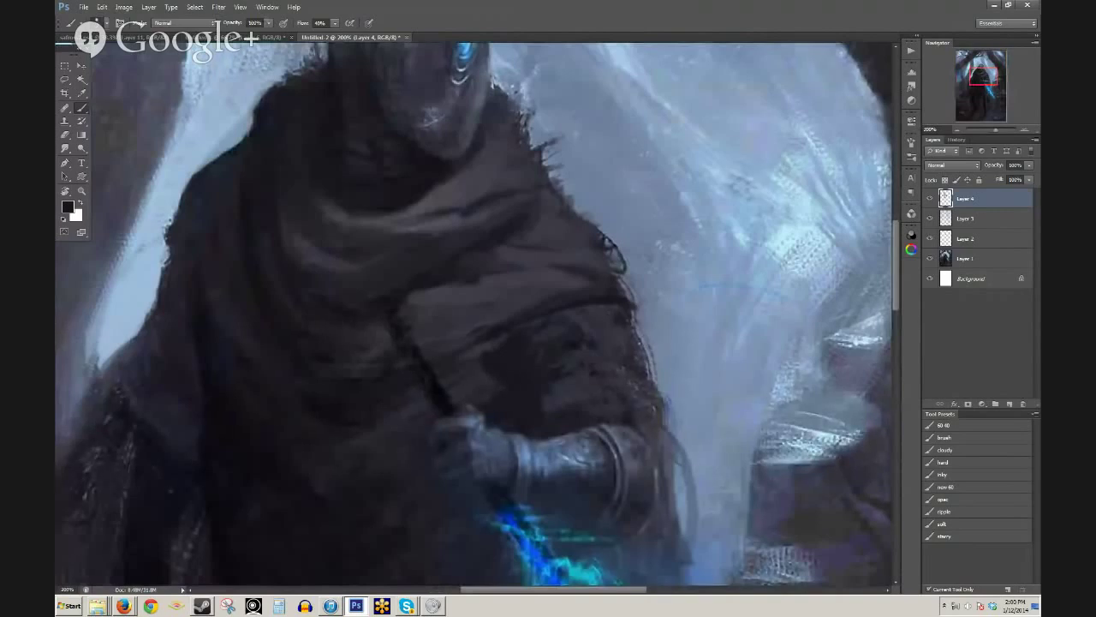
key("3")
left_click_drag(415, 207, 340, 347)
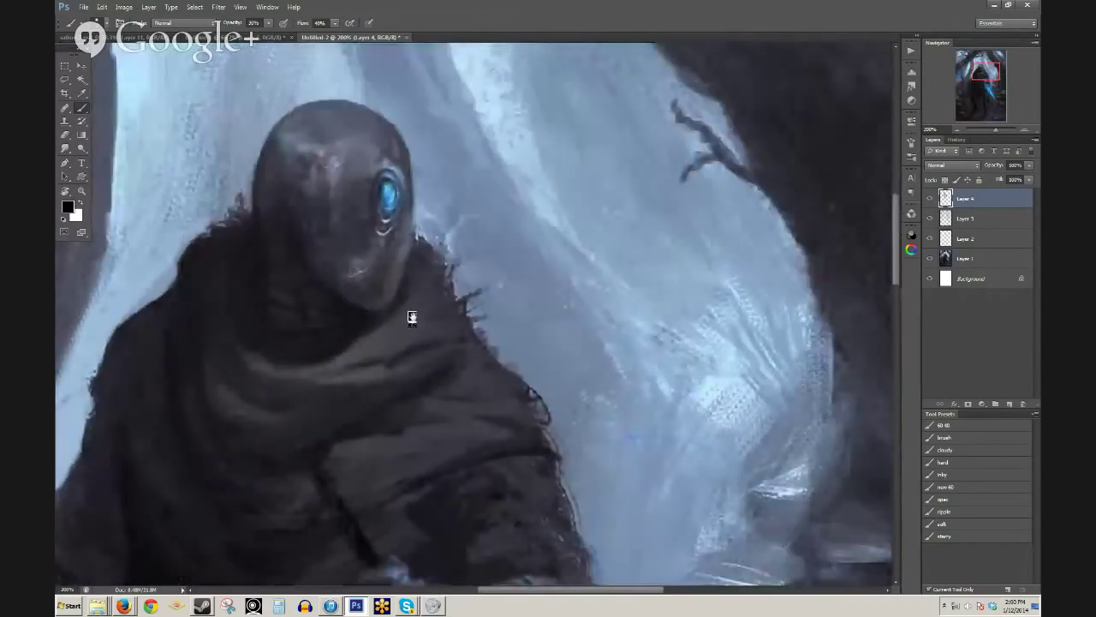
left_click(385, 318, "alt")
left_click(374, 337, "alt")
left_click_drag(403, 322, 432, 343)
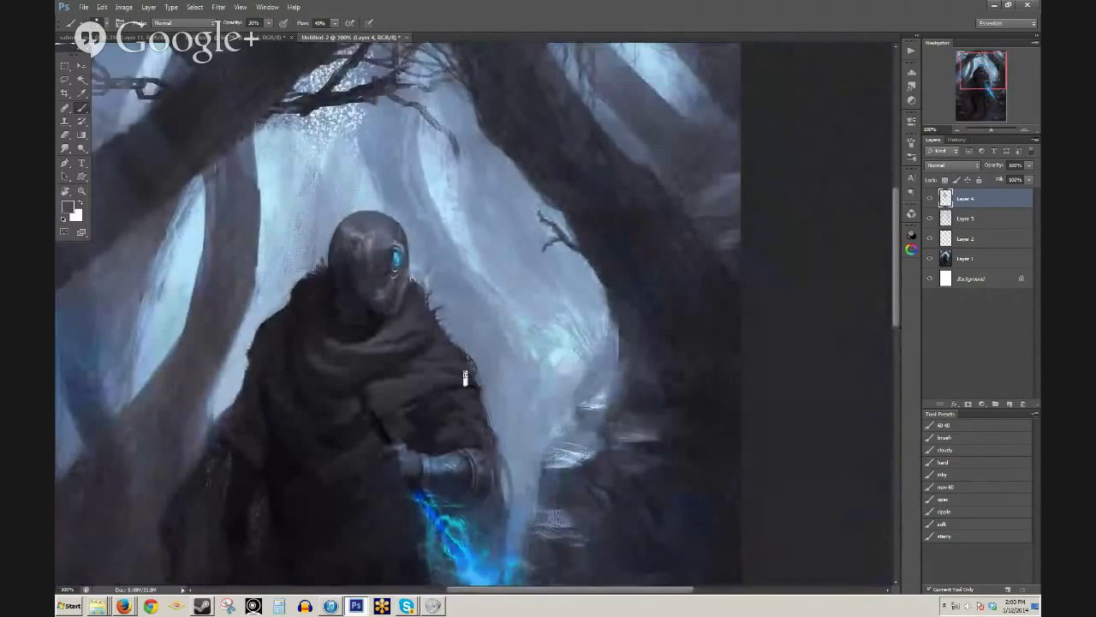
- Paint the dark hilt above the gauntleted hand as a solid shape with sampled near-black tones
left_click(377, 400, "alt")
left_click(396, 433, "alt")
left_click_drag(360, 394, 370, 331)
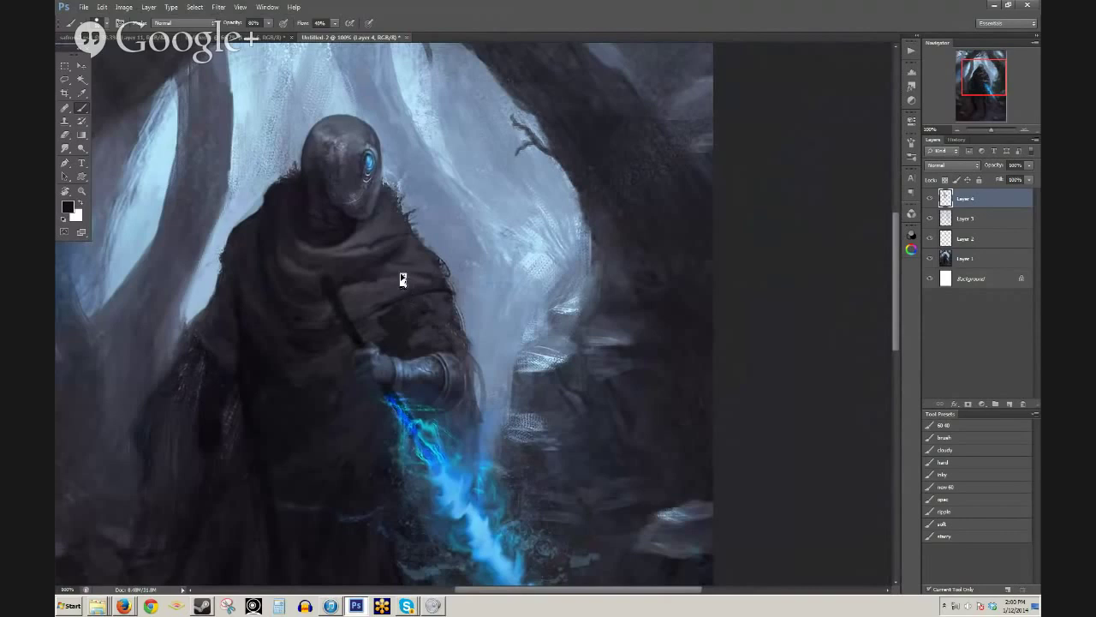
left_click(405, 374, "ctrl")
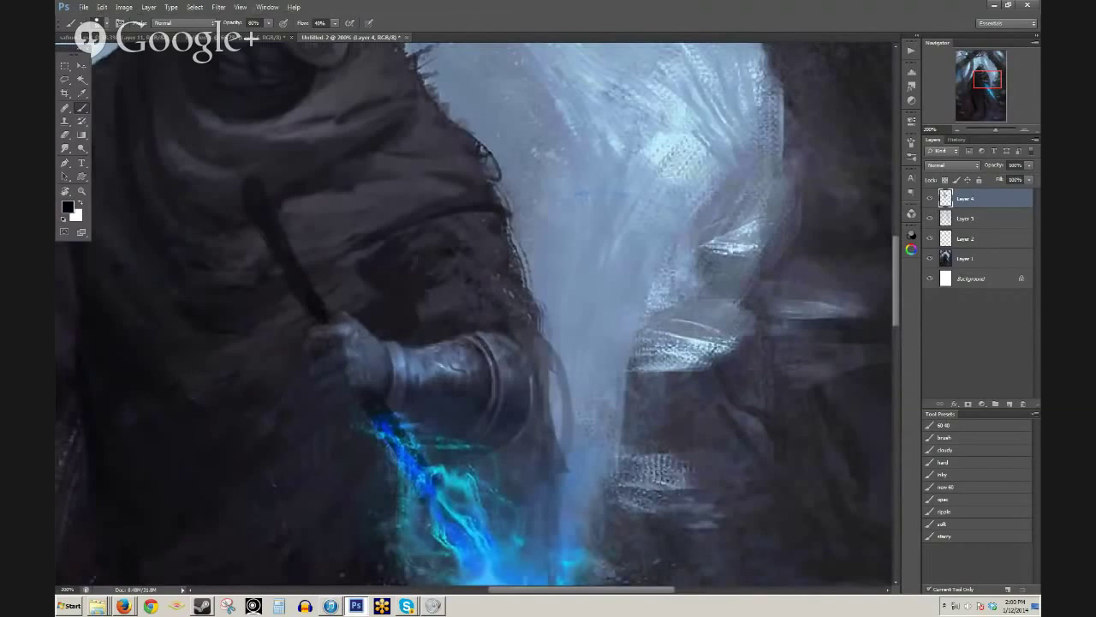
scroll(418, 355, "up", 2)
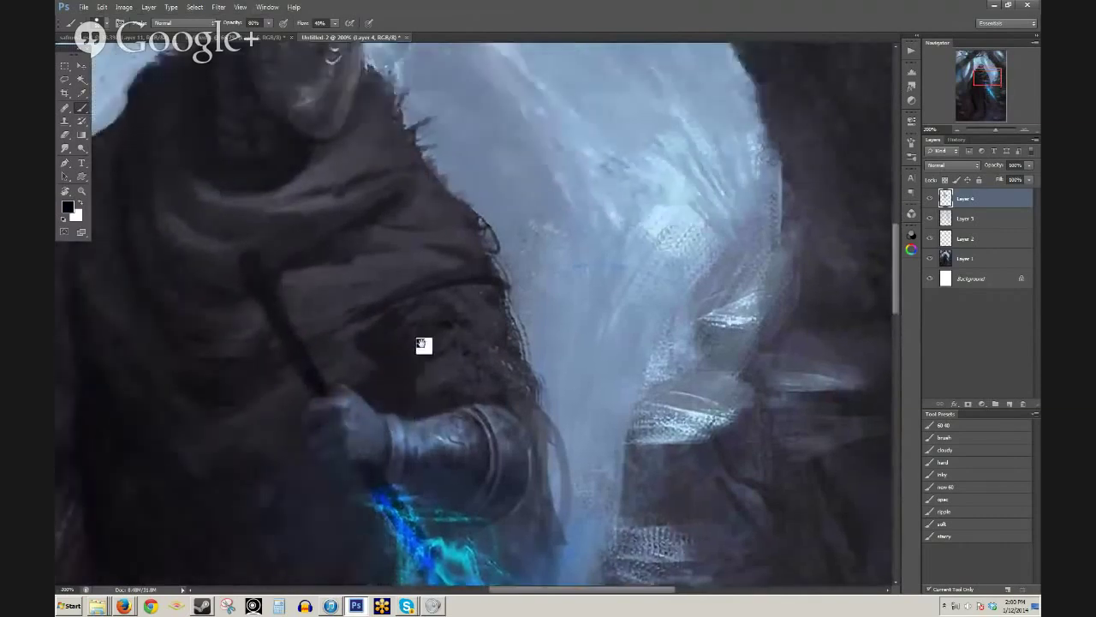
- Soften the scarf fold below the helmet with a sampled dark grey
left_click(333, 196, "alt")
left_click_drag(312, 186, 341, 182)
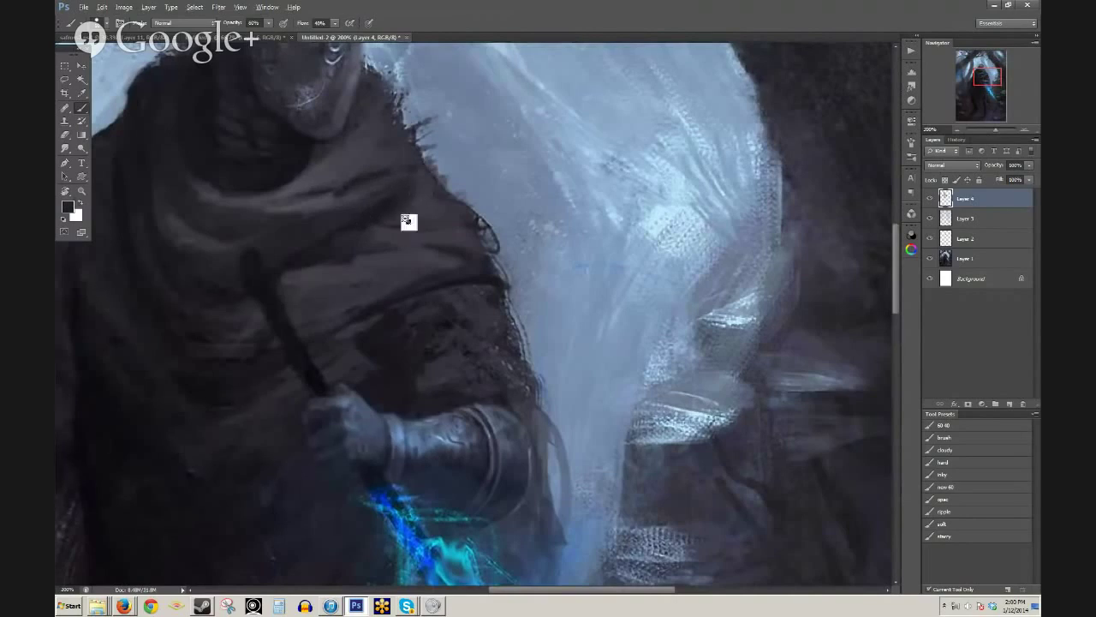
scroll(415, 218, "down", 3)
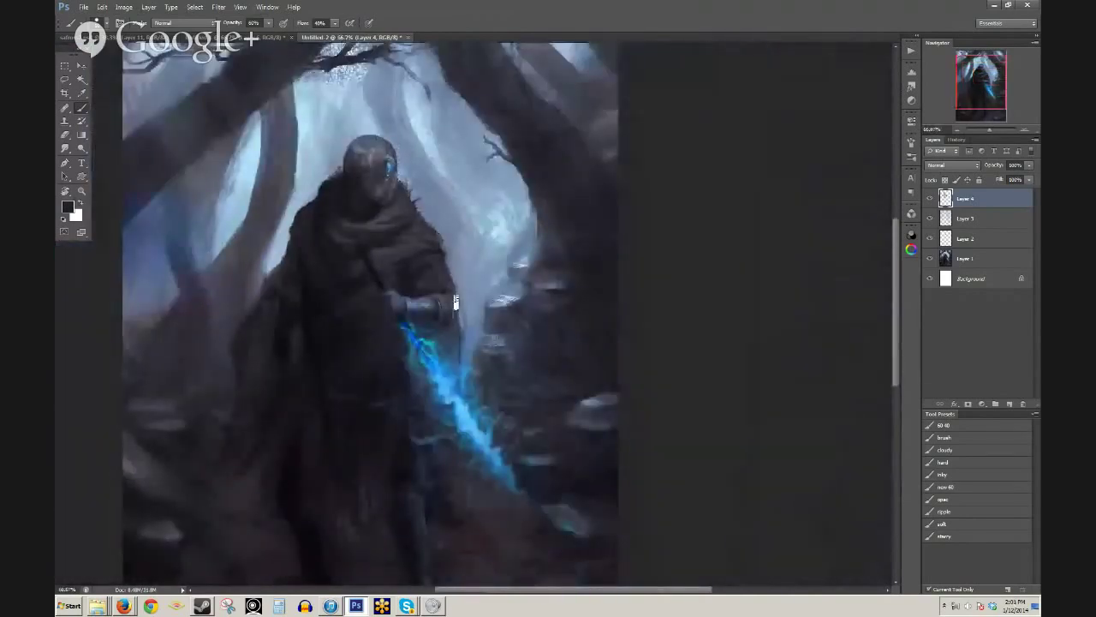
- Touch up the sleeve folds and cuff edge around the gauntlet with sampled dark tones
left_click_drag(455, 304, 426, 245)
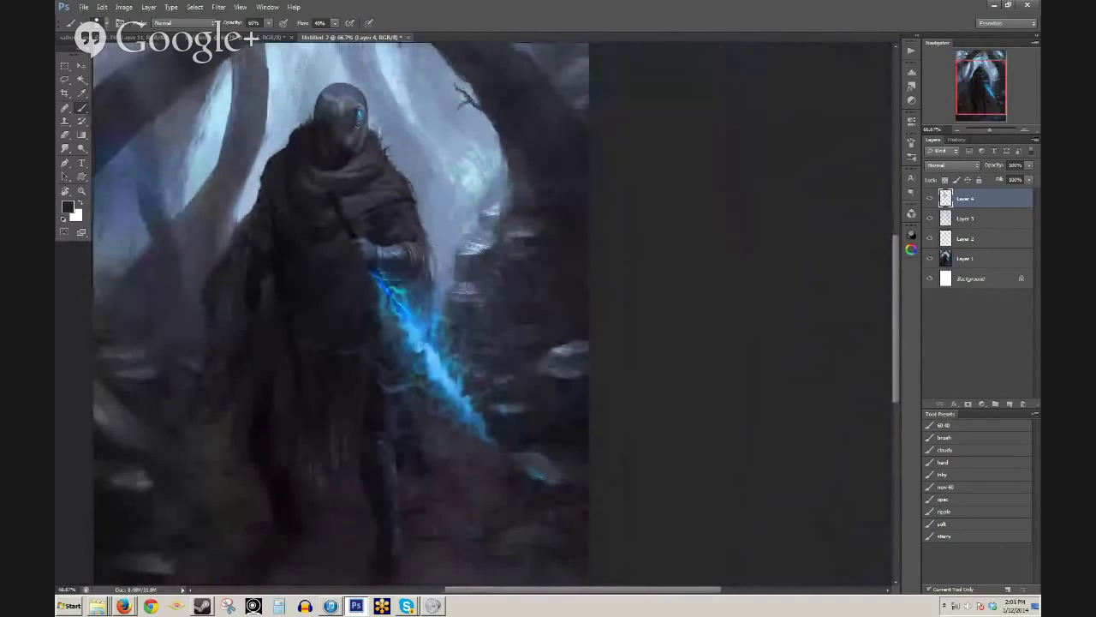
scroll(428, 269, "up", 1)
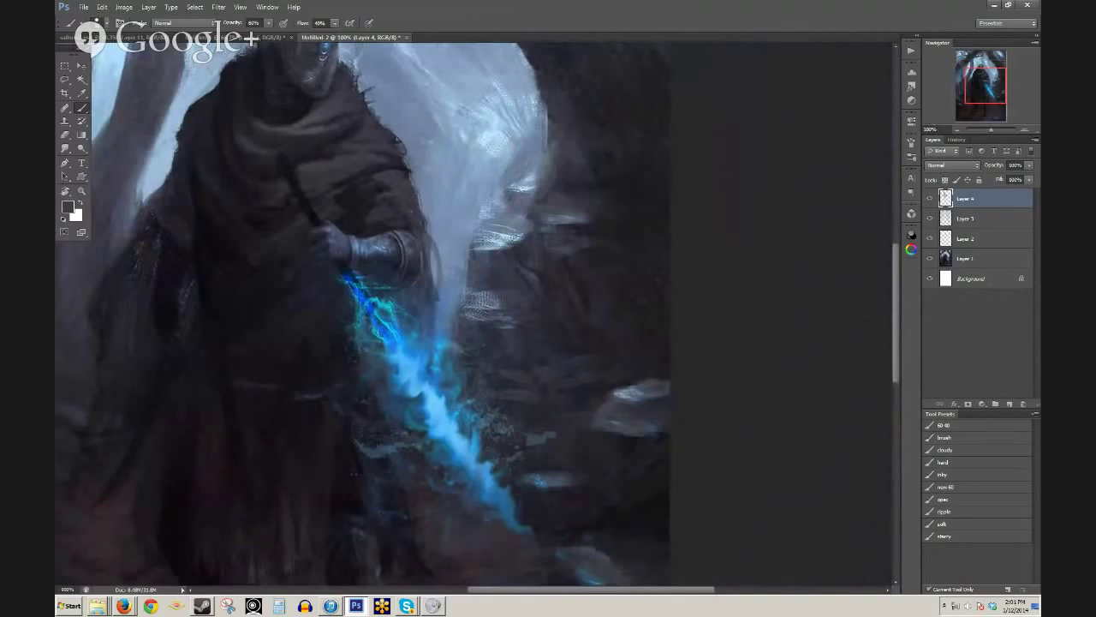
left_click(376, 214, "alt")
left_click(418, 265, "alt")
key("ctrl+minus")
key("ctrl+minus")
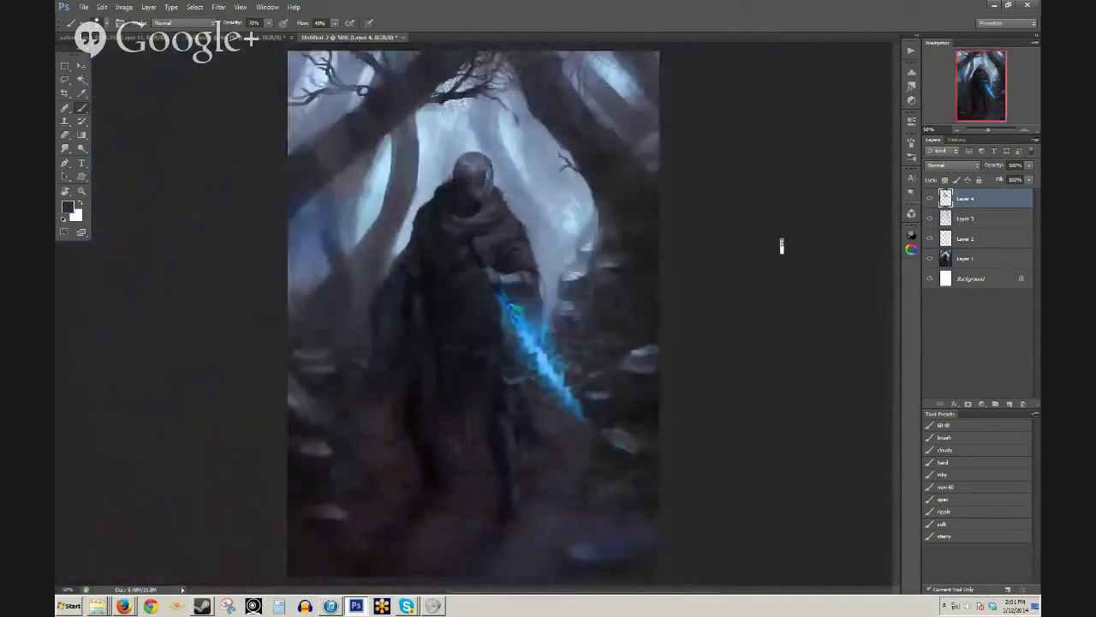
- Copy the gauntleted hand on the hilt to a new layer with the Lasso and enlarge it slightly
left_click(560, 300, "ctrl")
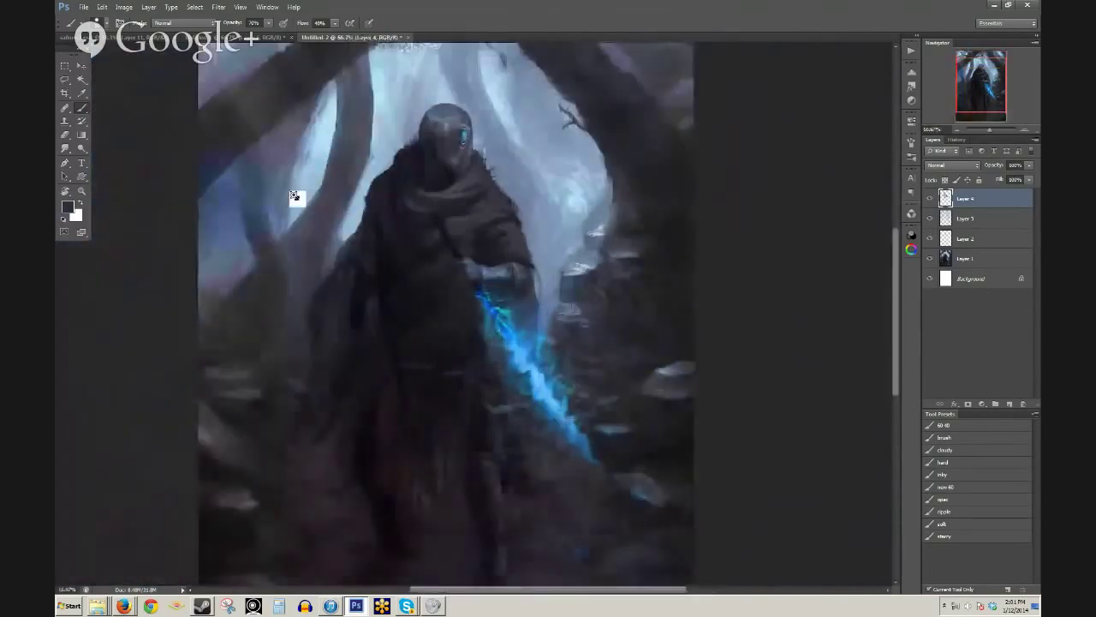
left_click(475, 300, "ctrl")
left_click(66, 80)
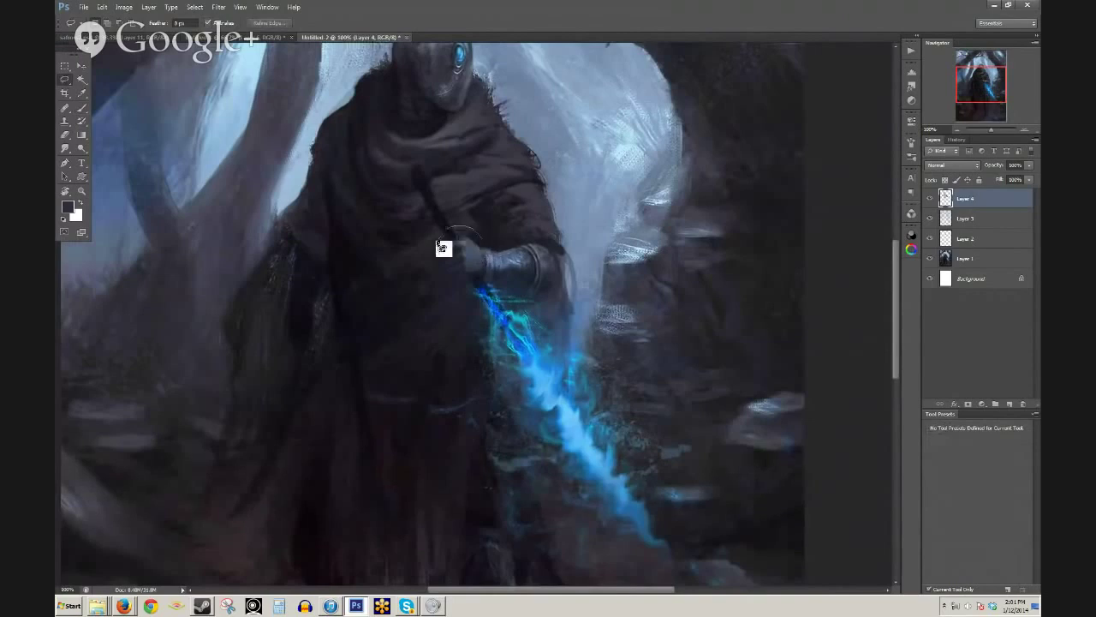
mouse_move(443, 247)
left_mouse_down()
mouse_move(450, 296)
mouse_move(467, 299)
mouse_move(493, 261)
left_mouse_up()
key("ctrl+j")
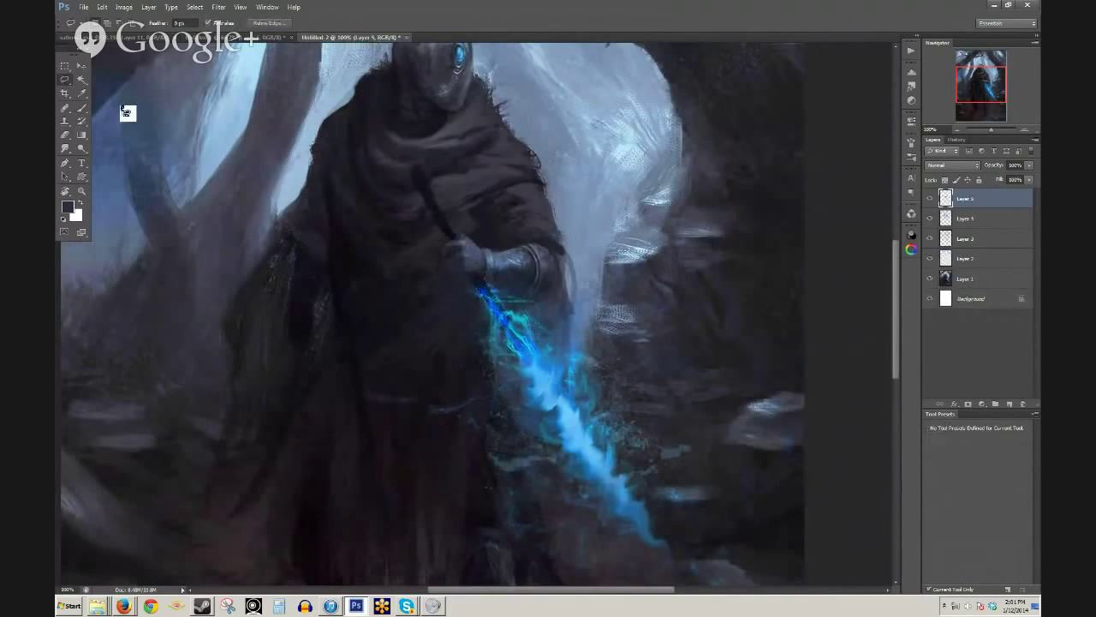
key("ctrl+t")
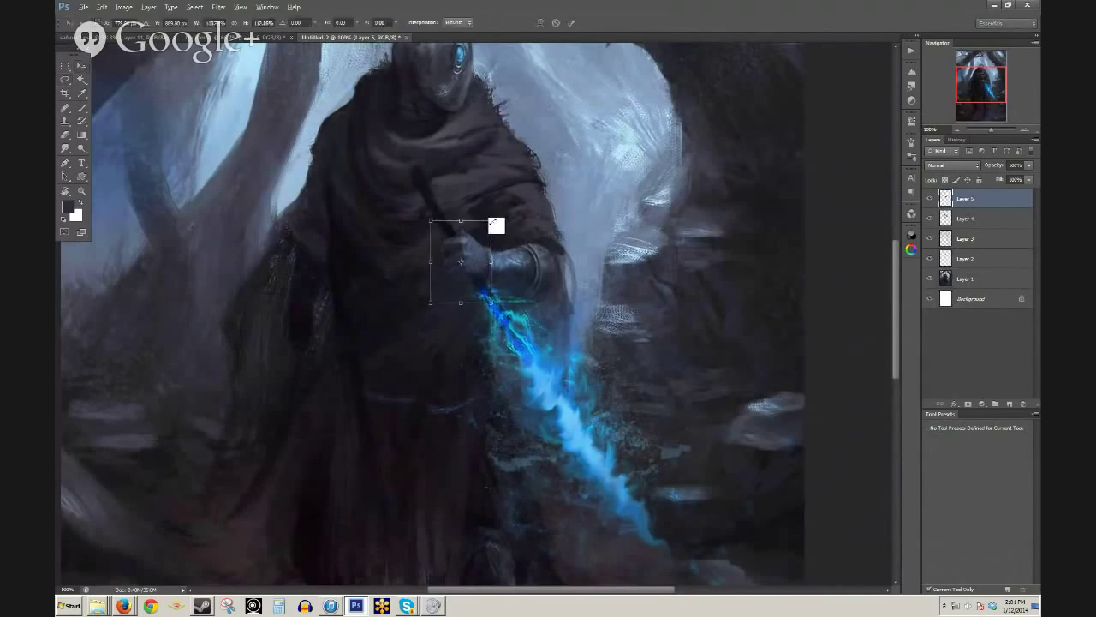
left_click_drag(493, 222, 496, 220)
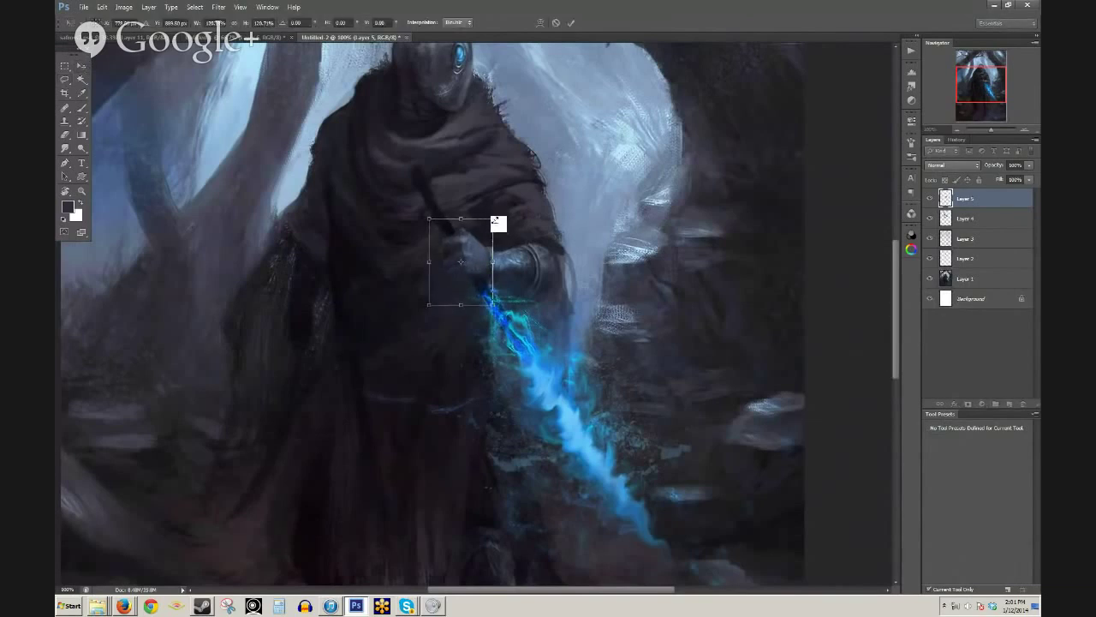
left_click(571, 22)
- Erase the excess edges of the enlarged hand copy and merge it down into Layer 4
key("e")
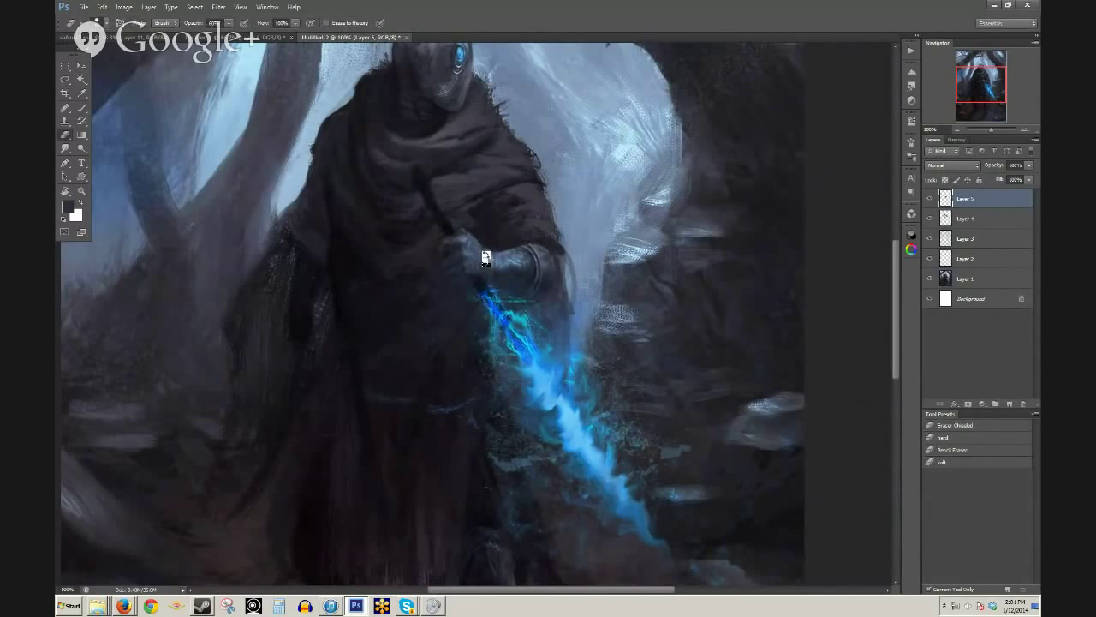
key("b")
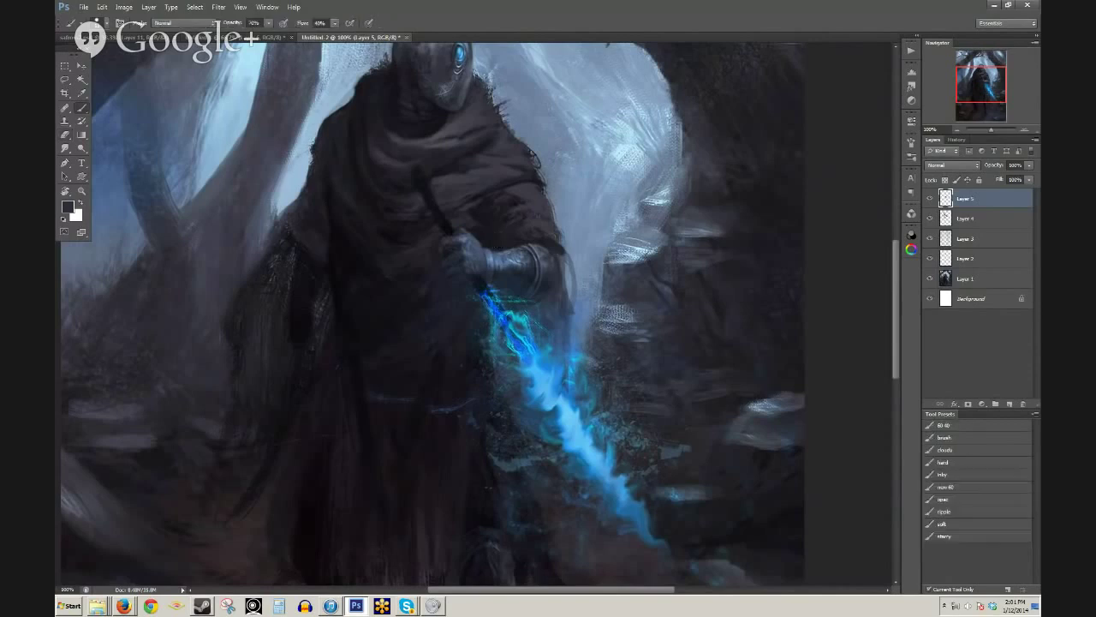
key("ctrl+e")
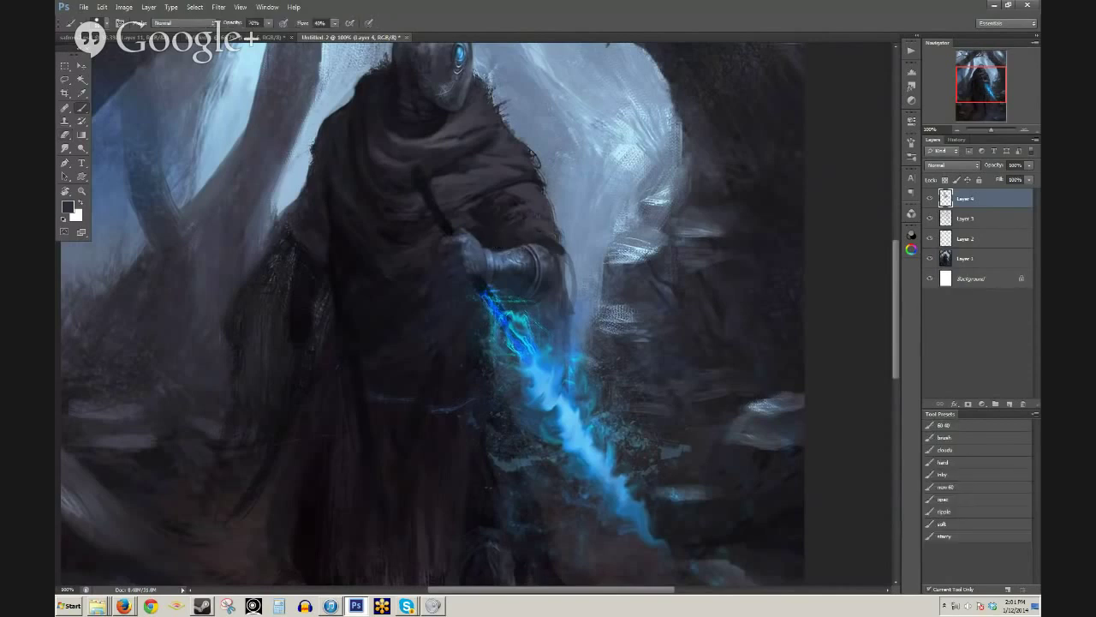
- Define the thumb and fingers gripping the hilt with sampled black and blue-grey tones, lowering the brush opacity to 50%
left_click(452, 277, "alt")
left_click(482, 227, "ctrl")
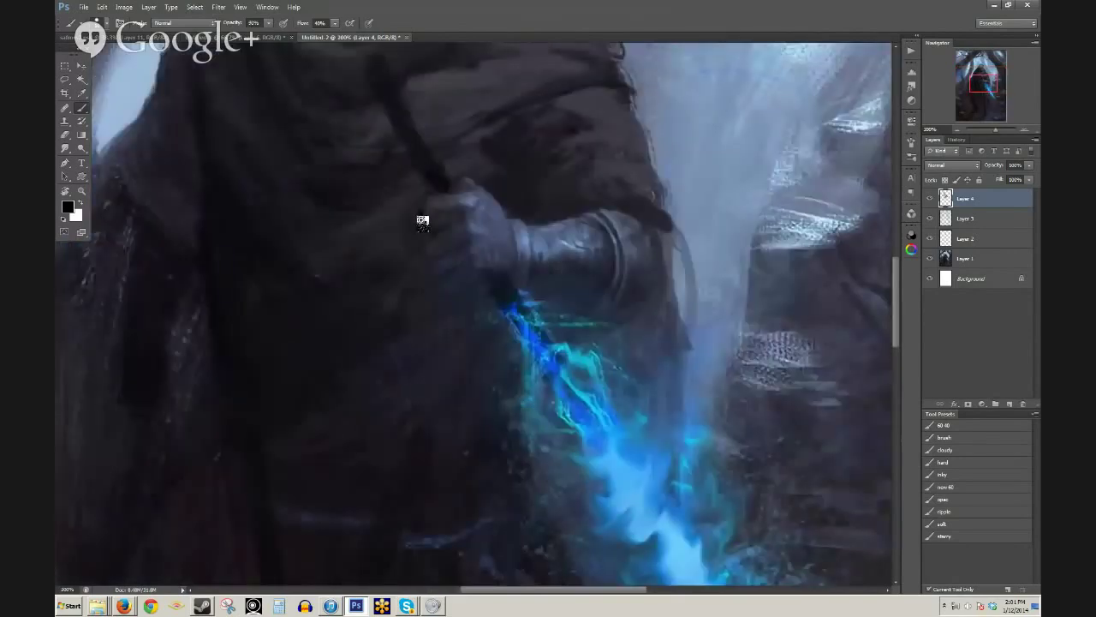
left_click(477, 201, "alt")
mouse_move(422, 223)
left_mouse_down()
mouse_move(438, 196)
mouse_move(456, 196)
mouse_move(440, 207)
left_mouse_up()
left_click(439, 206, "alt")
left_click(438, 197, "alt")
left_click(456, 195, "alt")
left_click(478, 197, "alt")
left_click(458, 204, "alt")
key("5")
left_click(474, 214, "alt")
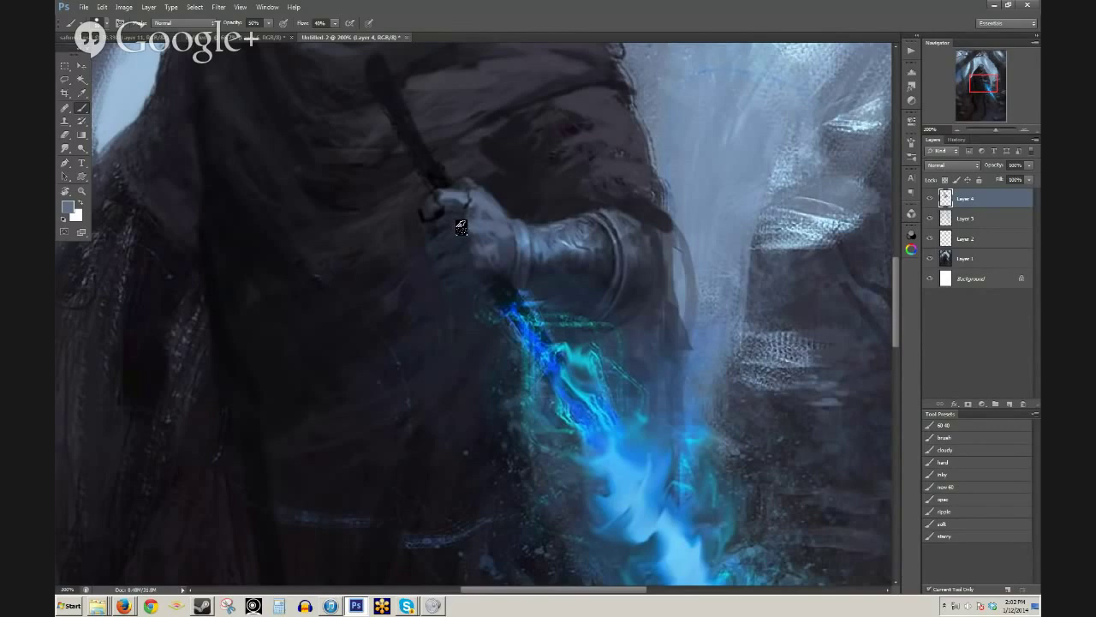
- Clean up the hand's upper contour against the cloak with sampled gauntlet and near-black tones, raising the brush opacity to 100%
left_click(555, 210, "alt")
left_click(552, 208, "alt")
left_click(543, 233, "alt")
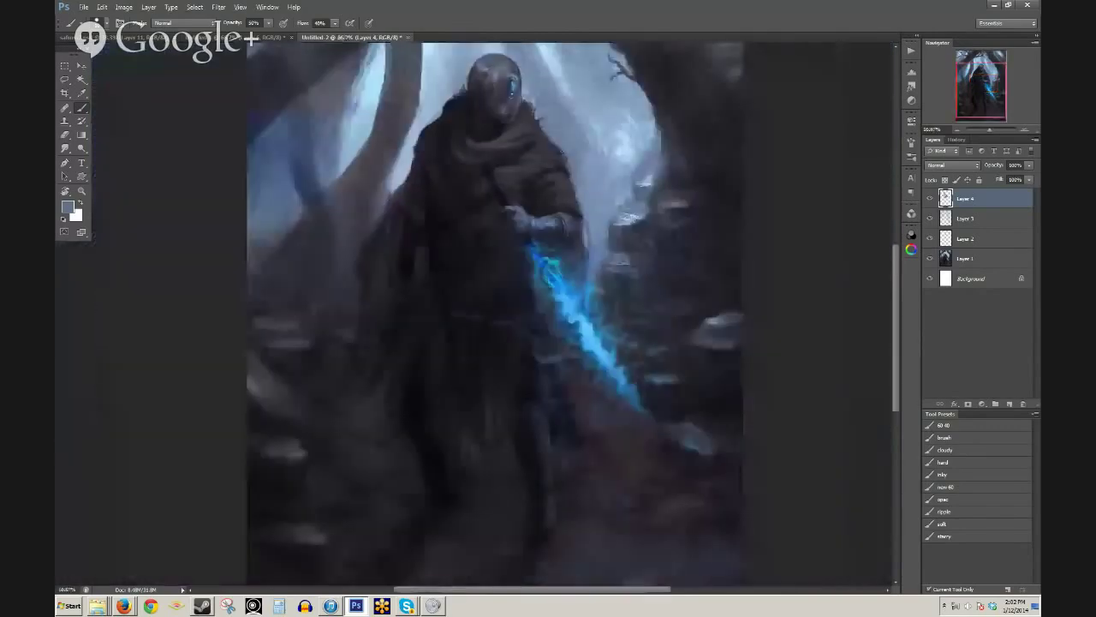
left_click(543, 233, "ctrl")
left_click(545, 232, "ctrl")
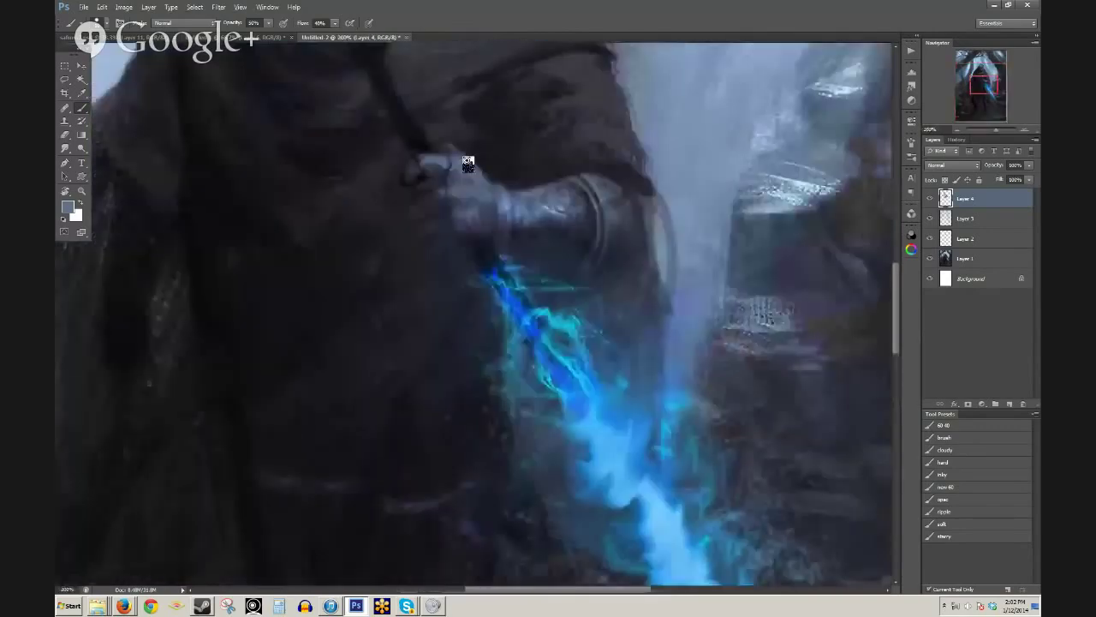
left_click(471, 152, "alt")
key("0")
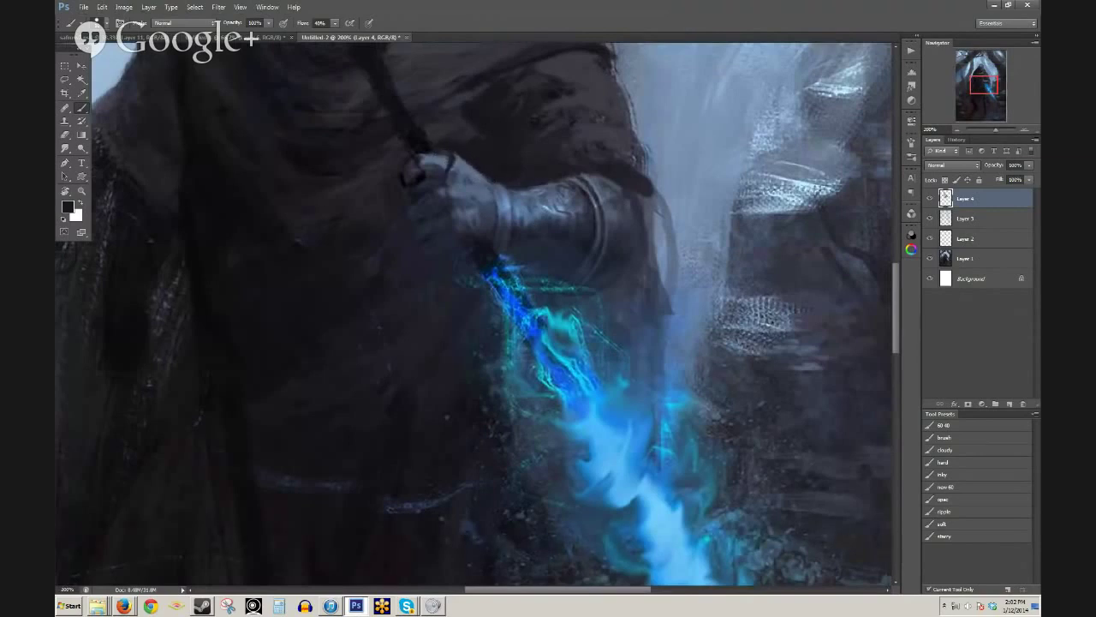
- Refine the knuckles and the shaded fingers around the hilt with sampled greys and black, using 60% opacity
scroll(487, 235, "down", 3)
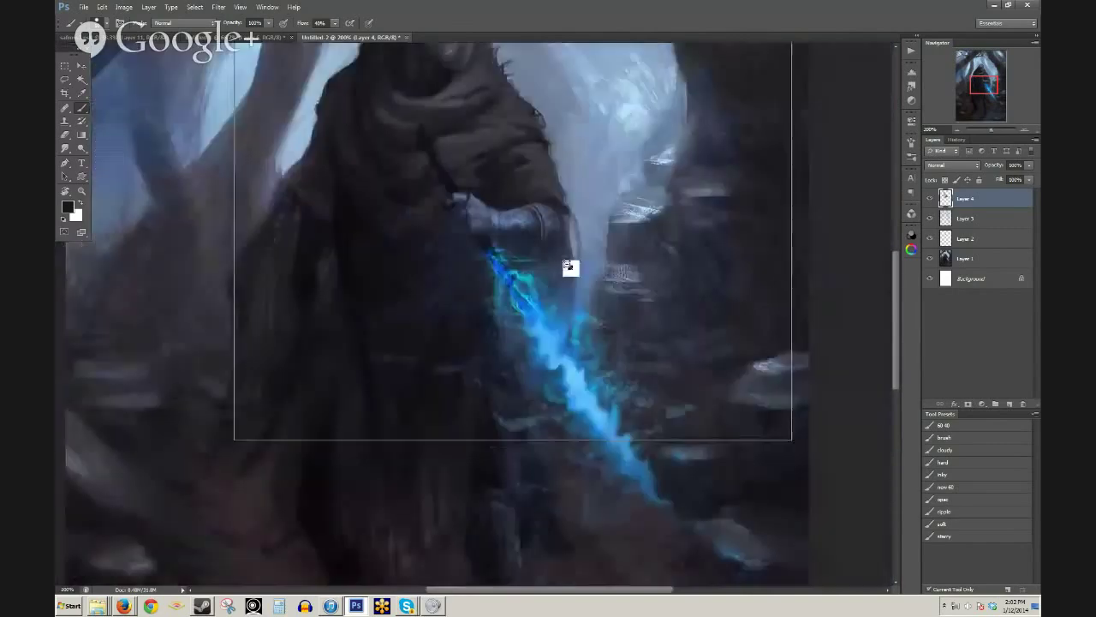
scroll(511, 249, "up", 3)
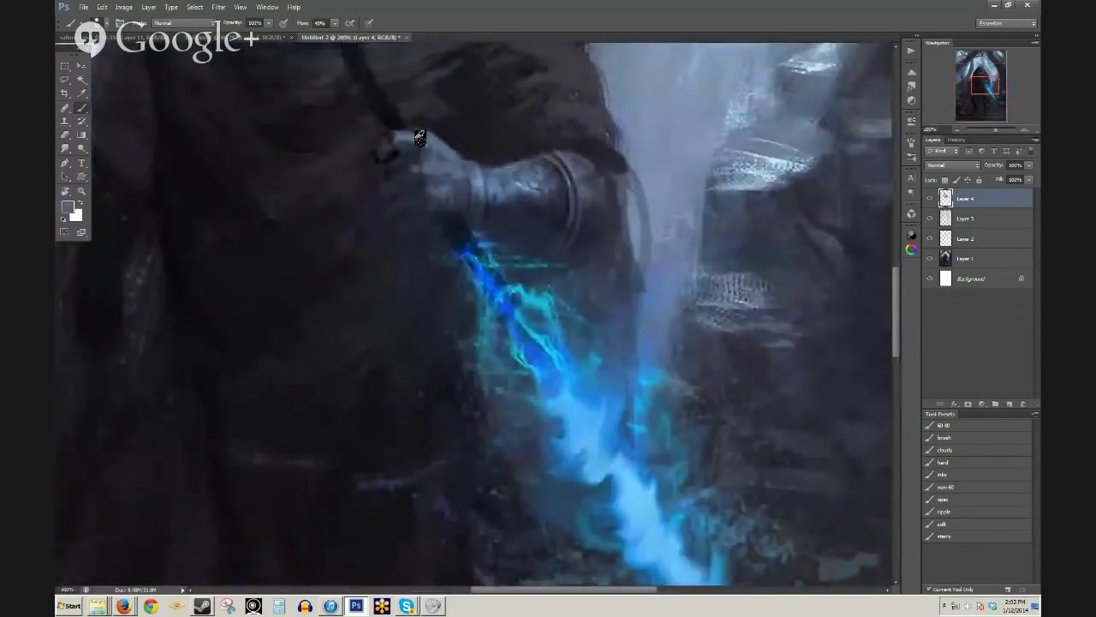
left_click(420, 144, "alt")
left_click_drag(442, 133, 421, 147)
left_click(416, 151, "alt")
left_click(419, 141, "alt")
left_click(424, 190, "alt")
key("6")
mouse_move(426, 182)
left_mouse_down()
mouse_move(412, 298)
mouse_move(428, 310)
left_mouse_up()
key("ctrl+minus")
key("ctrl+minus")
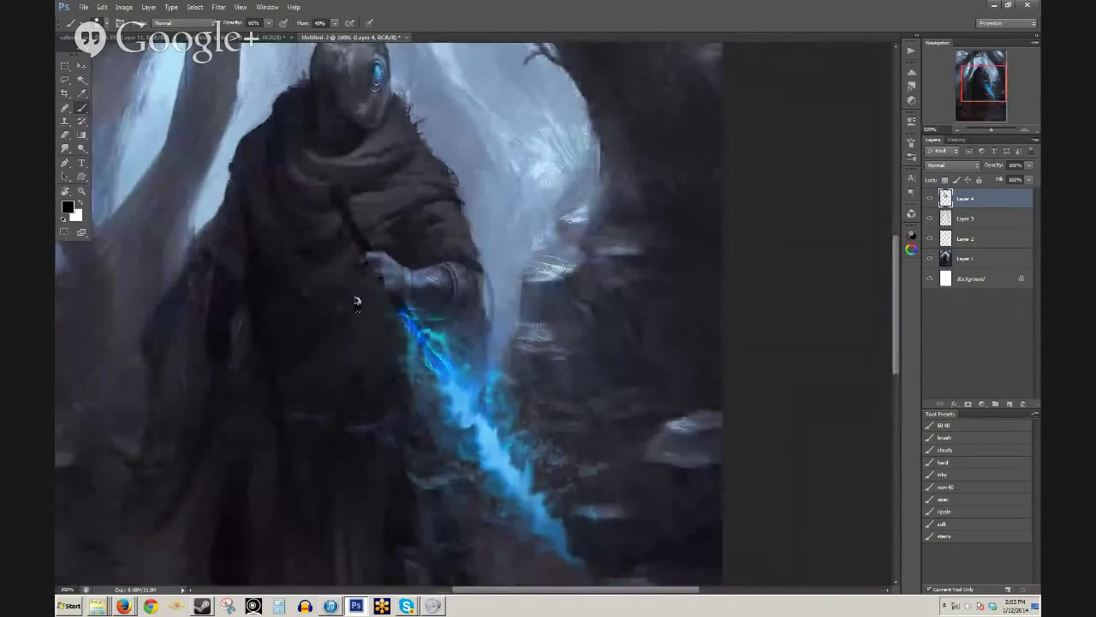
- Try to block in a black arm reaching out from under the cloak on the side away from the blade
left_click_drag(282, 357, 367, 268)
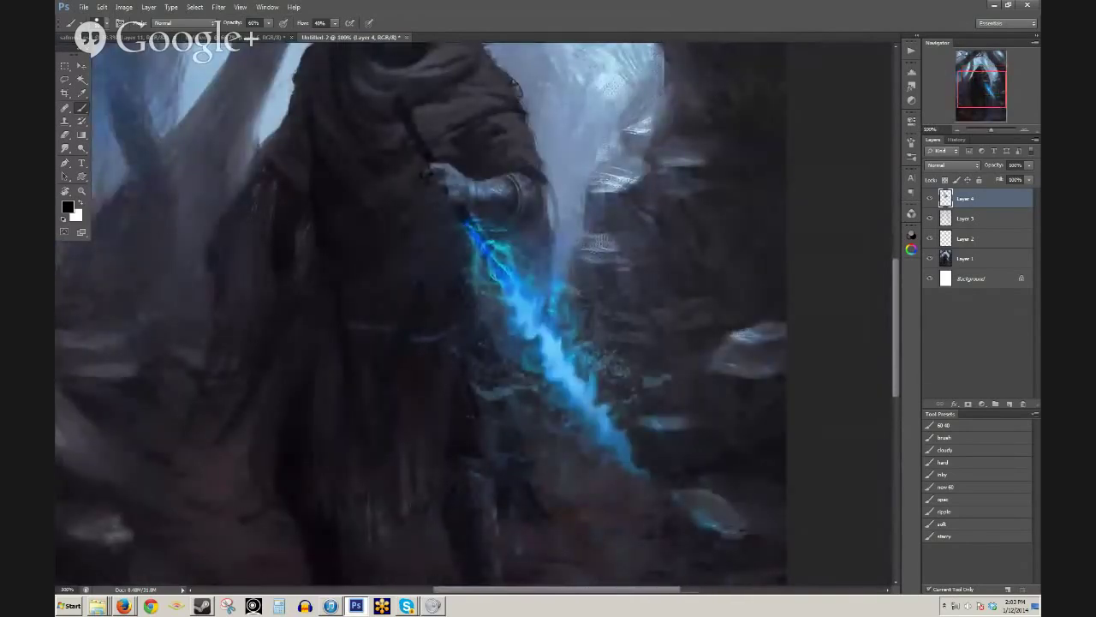
left_click(350, 216, "alt")
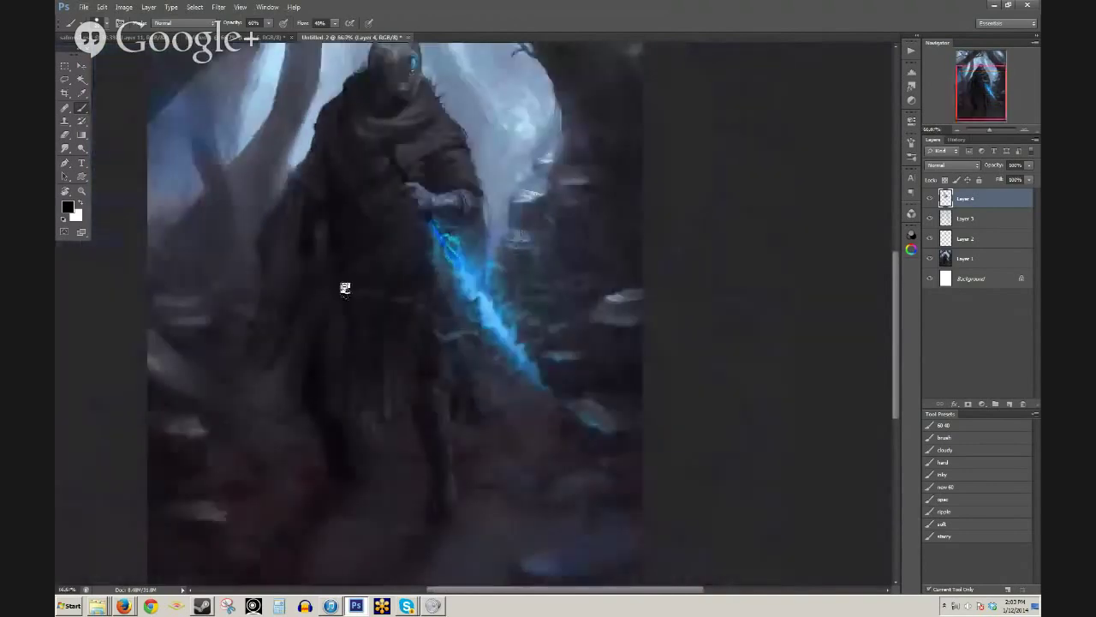
left_click_drag(394, 161, 392, 225)
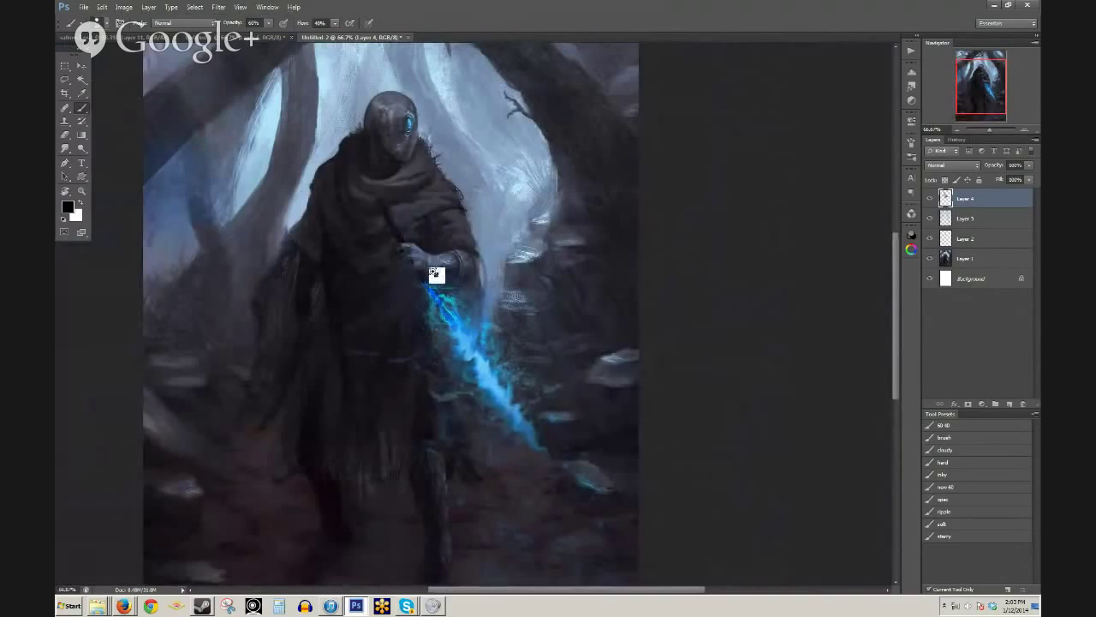
scroll(432, 269, "up", 1)
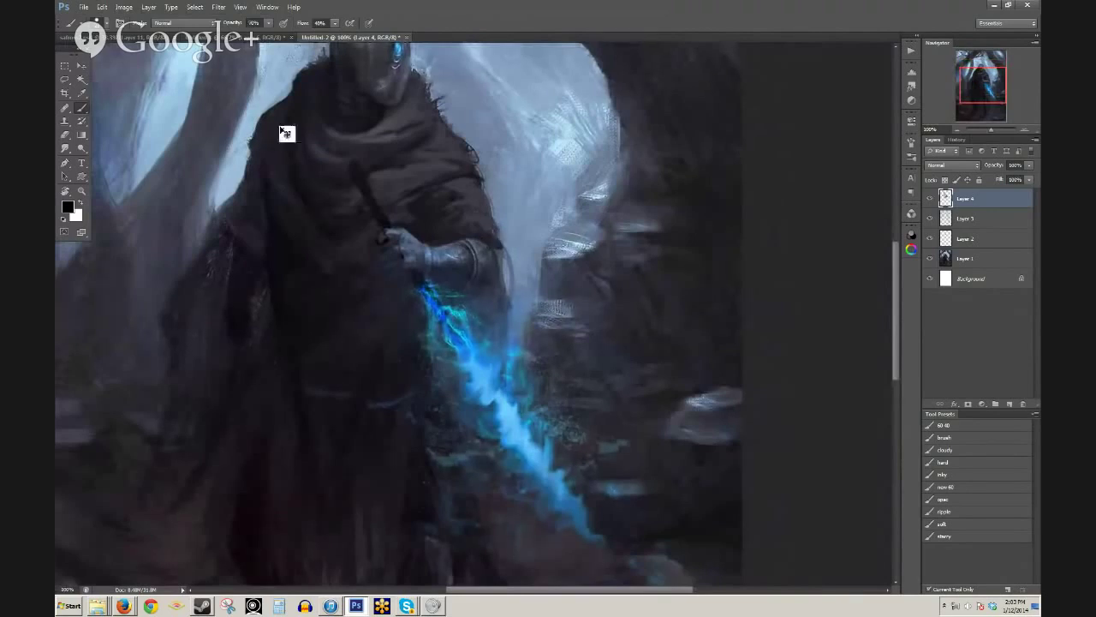
left_click(223, 304, "alt")
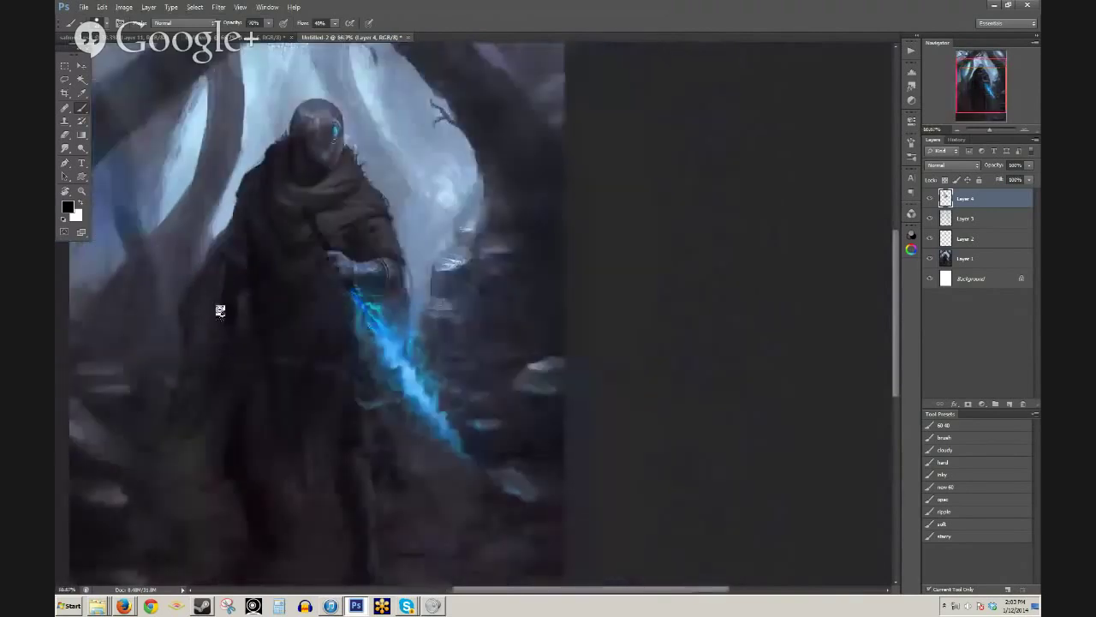
left_click_drag(218, 311, 341, 240)
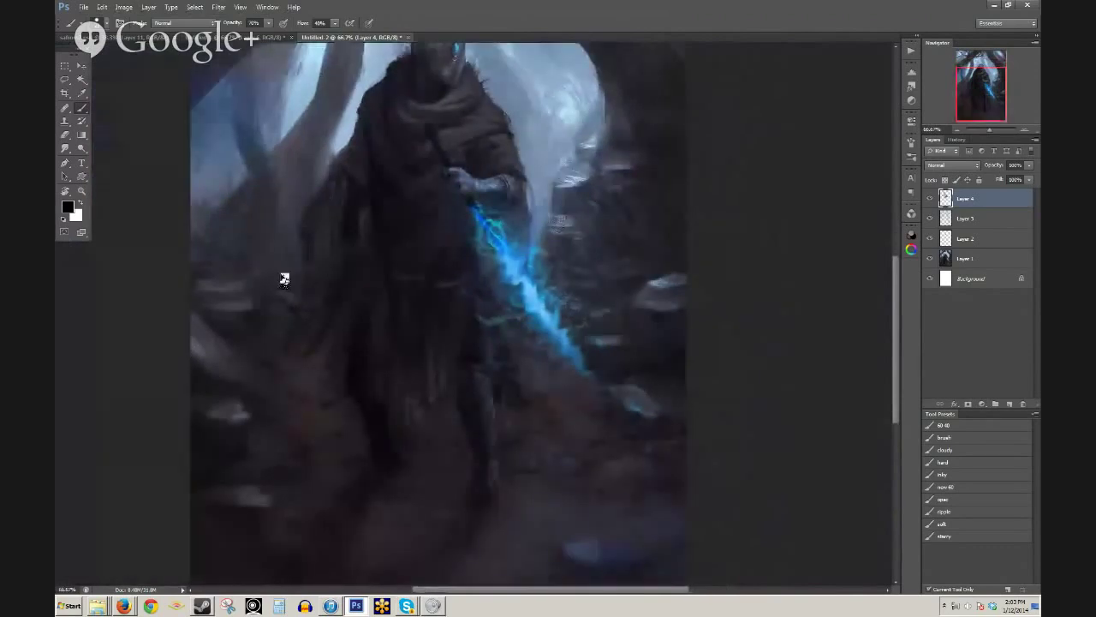
mouse_move(274, 274)
left_mouse_down()
mouse_move(306, 246)
mouse_move(292, 267)
mouse_move(350, 194)
left_mouse_up()
mouse_move(309, 251)
left_mouse_down()
mouse_move(333, 210)
mouse_move(284, 266)
left_mouse_up()
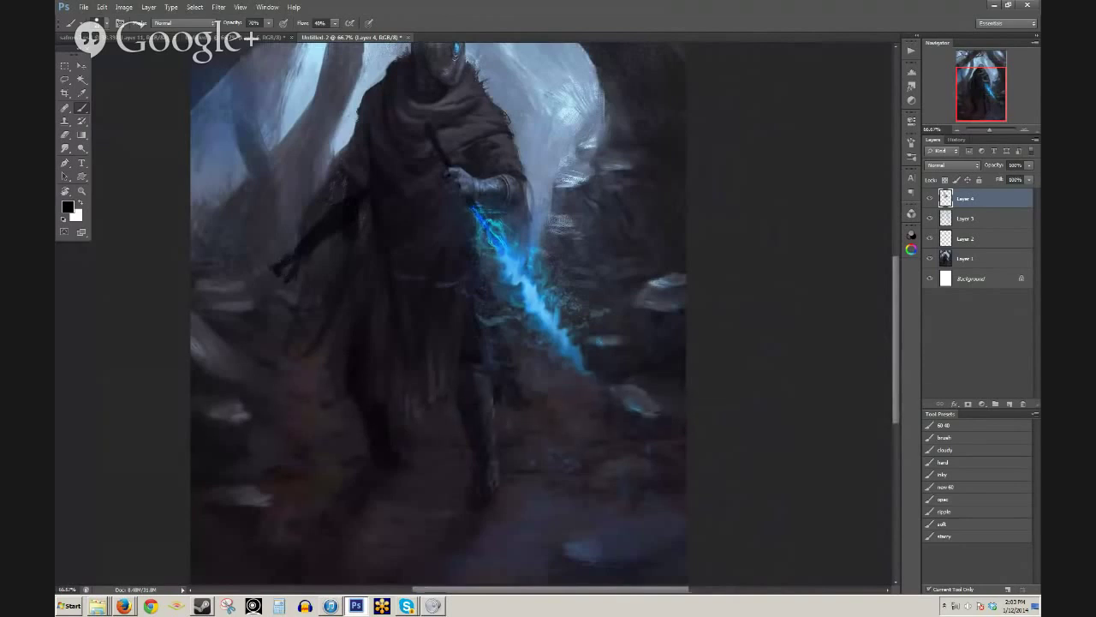
key("ctrl+alt+z")
key("ctrl+alt+z")
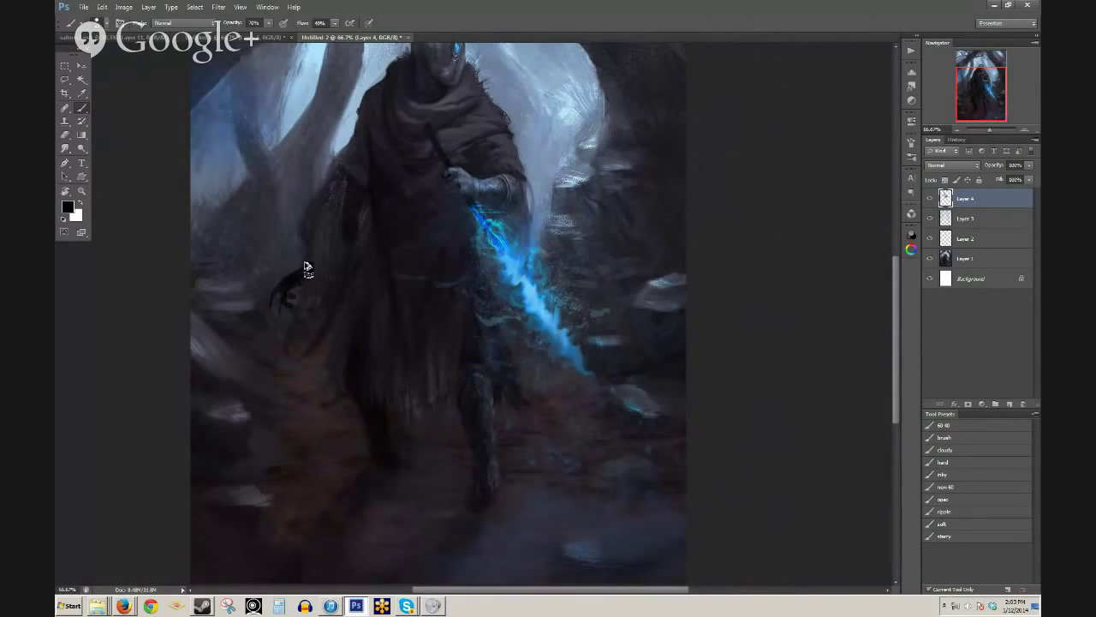
- Paint a black outstretched arm with a clawed hand emerging from the cloak on the side away from the blade
mouse_move(310, 269)
left_mouse_down()
mouse_move(346, 203)
mouse_move(313, 267)
left_mouse_up()
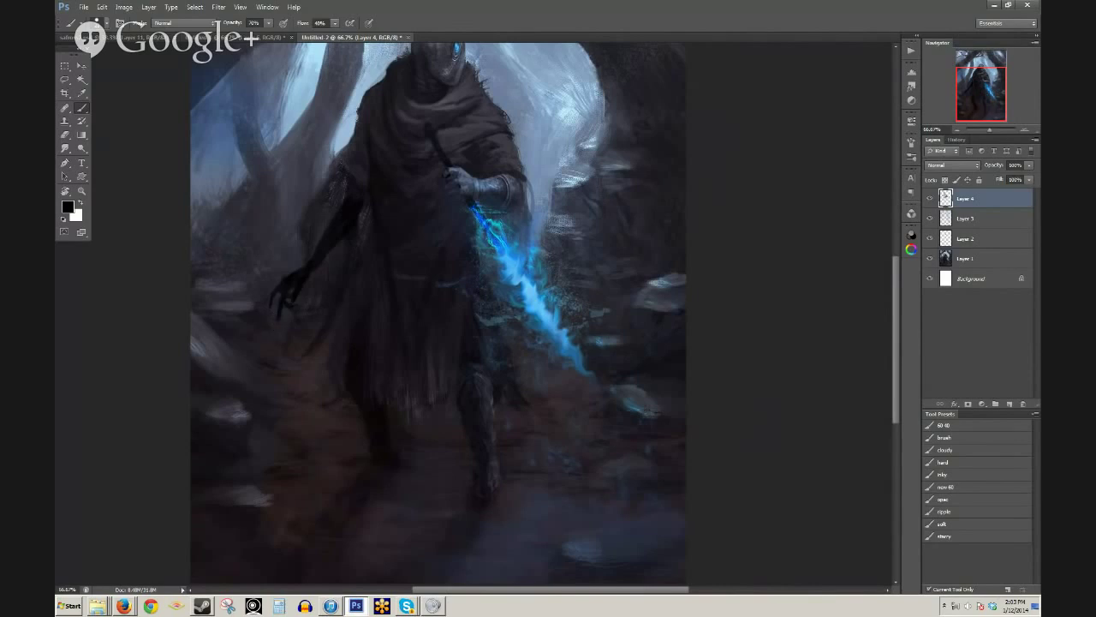
left_click_drag(417, 234, 294, 326)
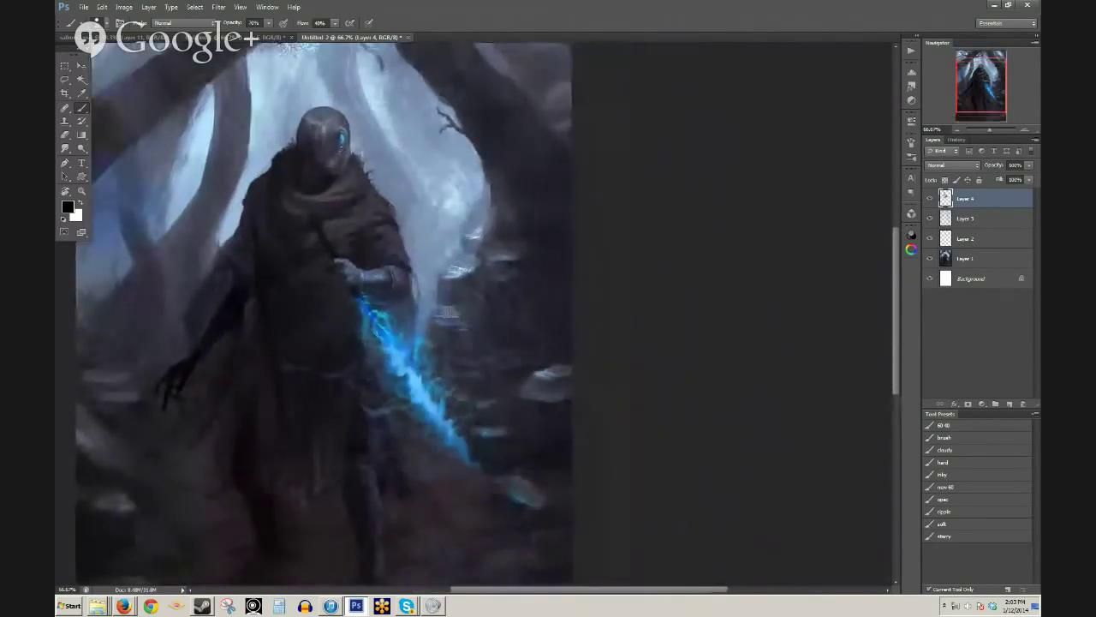
left_click_drag(222, 306, 201, 370)
key("ctrl+z")
- Reshape the cloak's shoulder and sleeve edge above the outstretched arm with sampled dark cloak and pale background tones
left_click(244, 254, "alt")
left_click_drag(249, 257, 243, 266)
left_click(230, 235, "alt")
left_click_drag(233, 230, 223, 256)
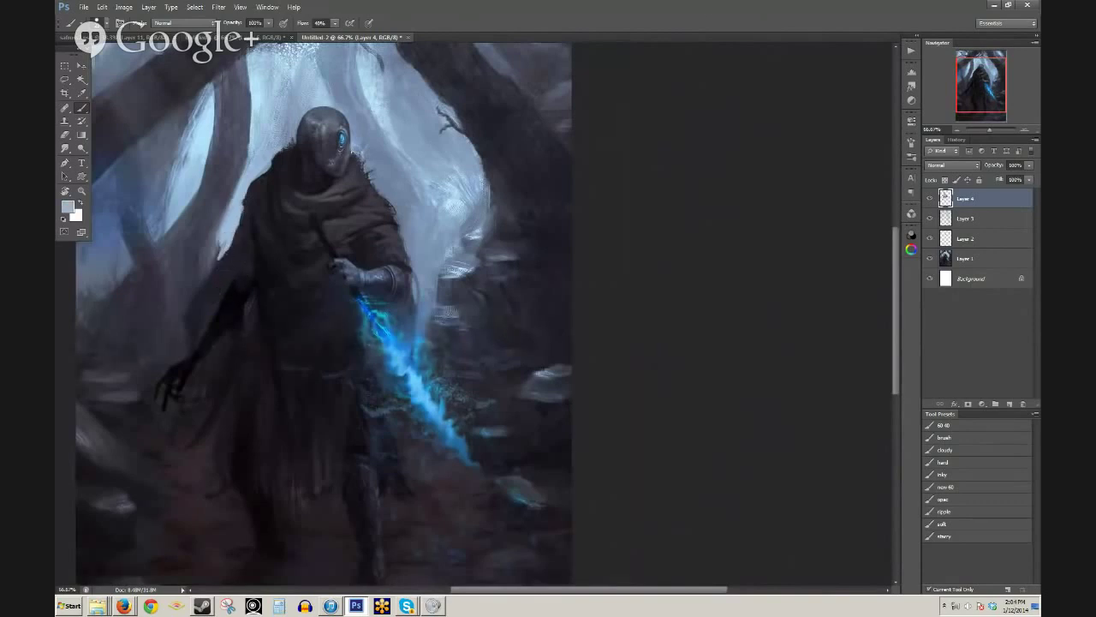
left_click(223, 248, "alt")
left_click(219, 250, "alt")
left_click(245, 265, "alt")
- Copy the lower leg on the blade side to a new layer, then skew it outward and stretch it downward
key("ctrl+minus")
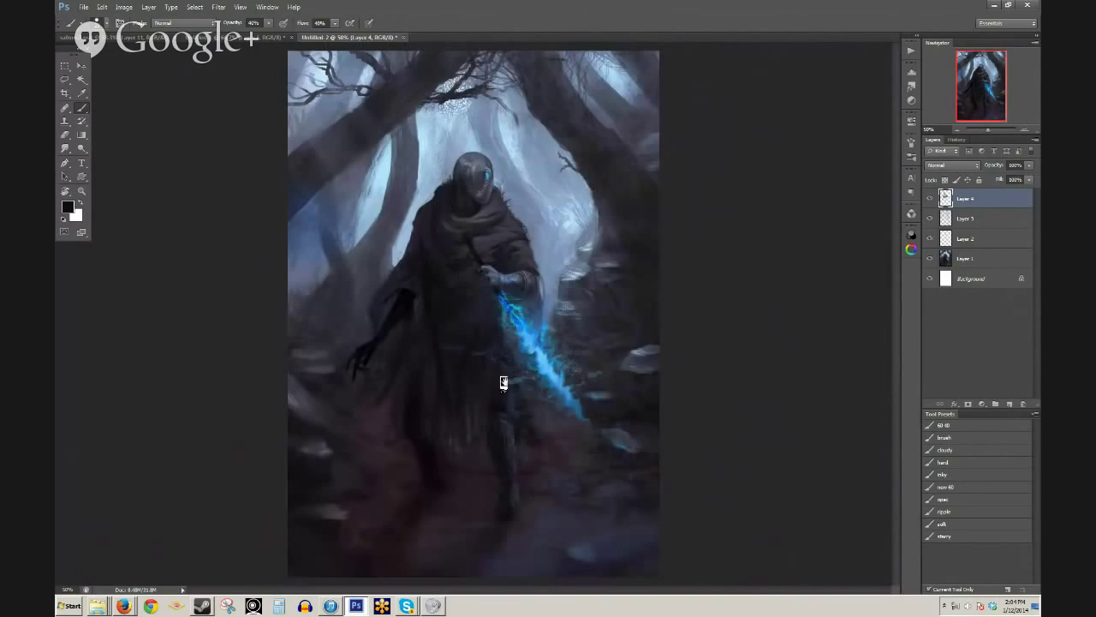
left_click(63, 82)
mouse_move(488, 452)
left_mouse_down()
mouse_move(514, 410)
mouse_move(524, 502)
mouse_move(497, 421)
left_mouse_up()
key("ctrl+j")
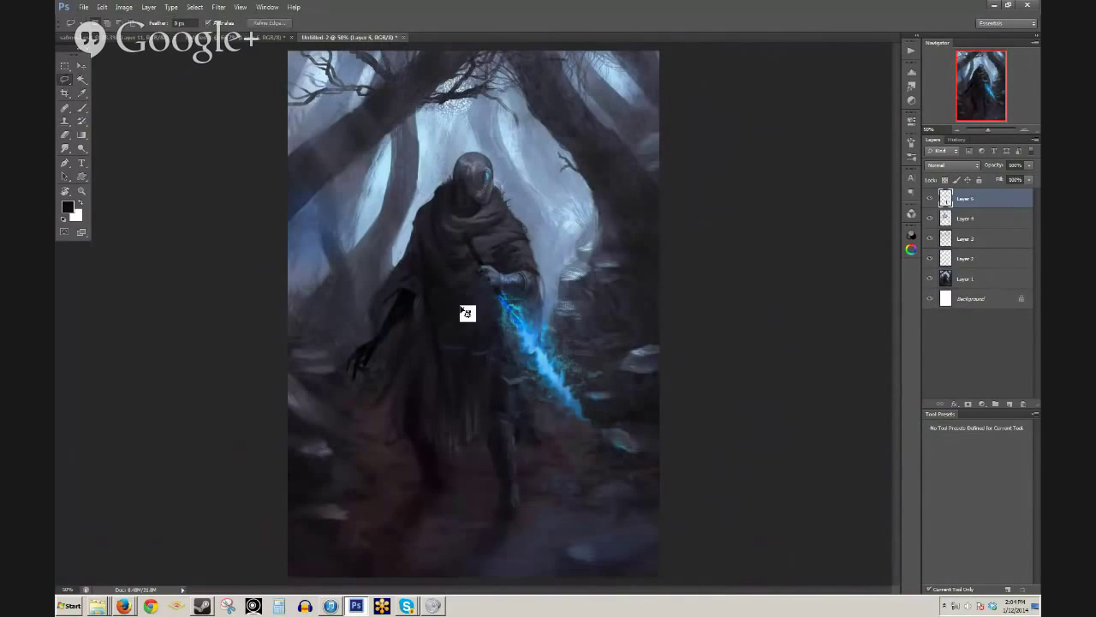
left_click(81, 66)
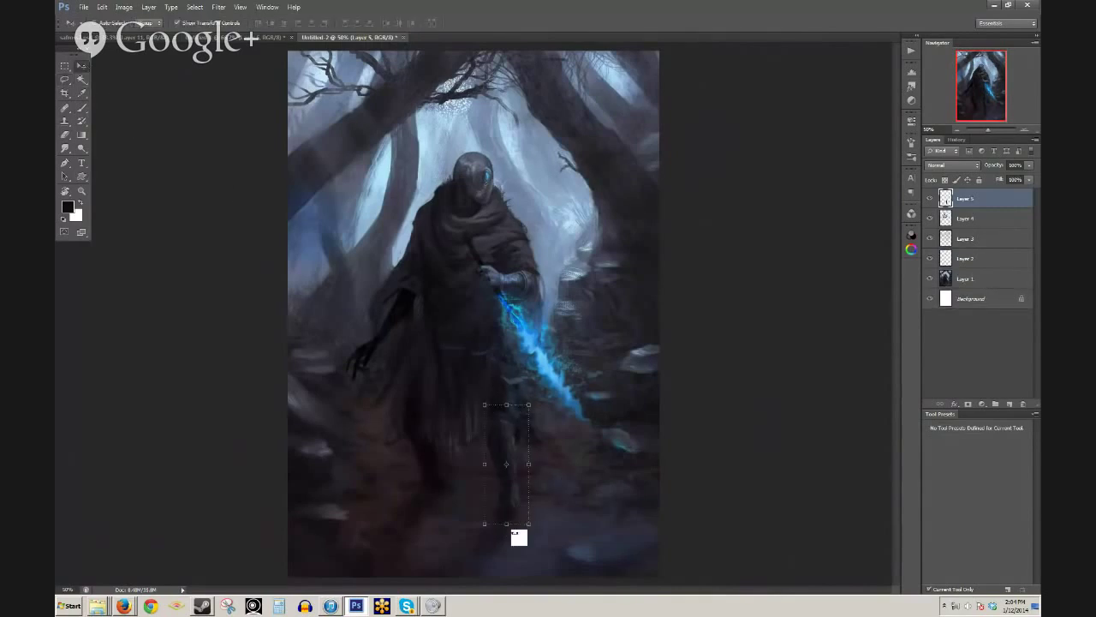
left_click_drag(508, 524, 525, 538)
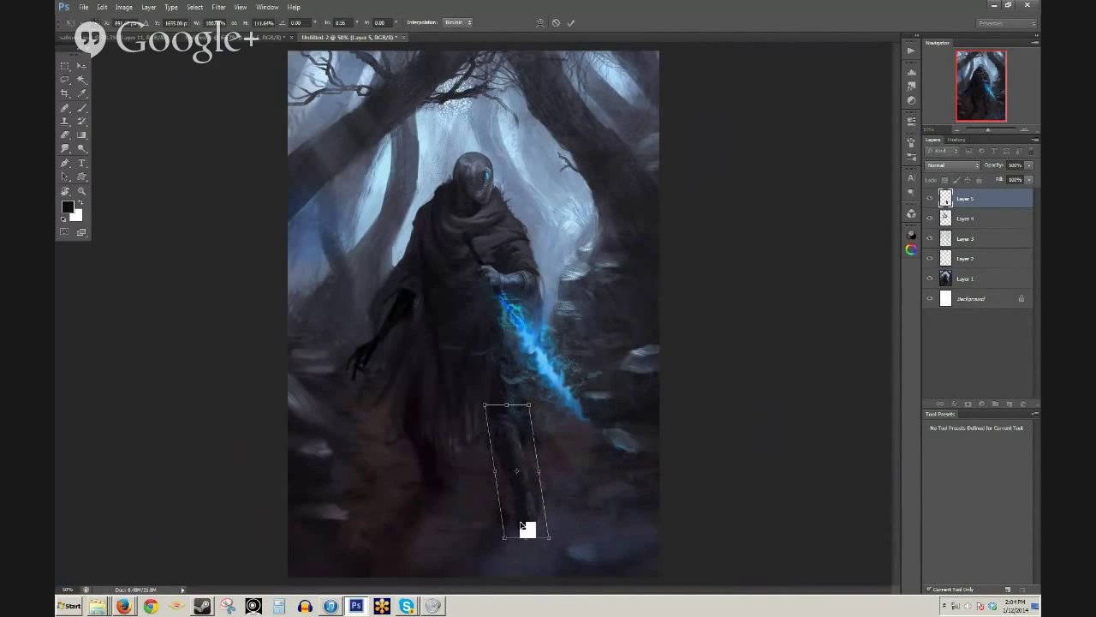
left_click(571, 22)
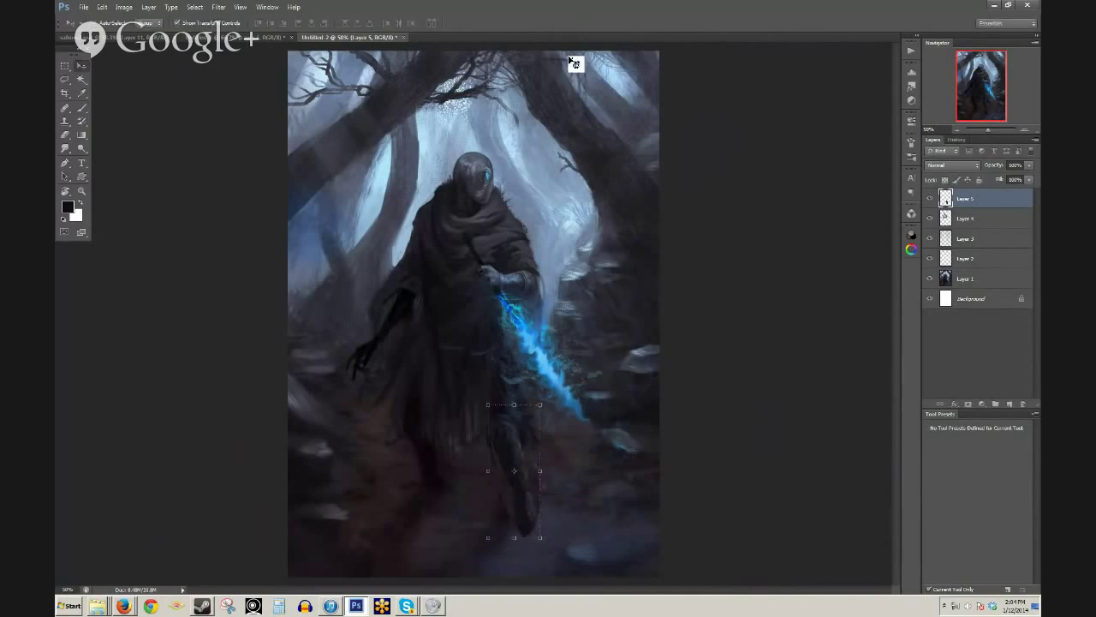
- Compare the painting with and without the stretched leg on Layer 5 and the reworked cloak and arm on Layer 4
key("b")
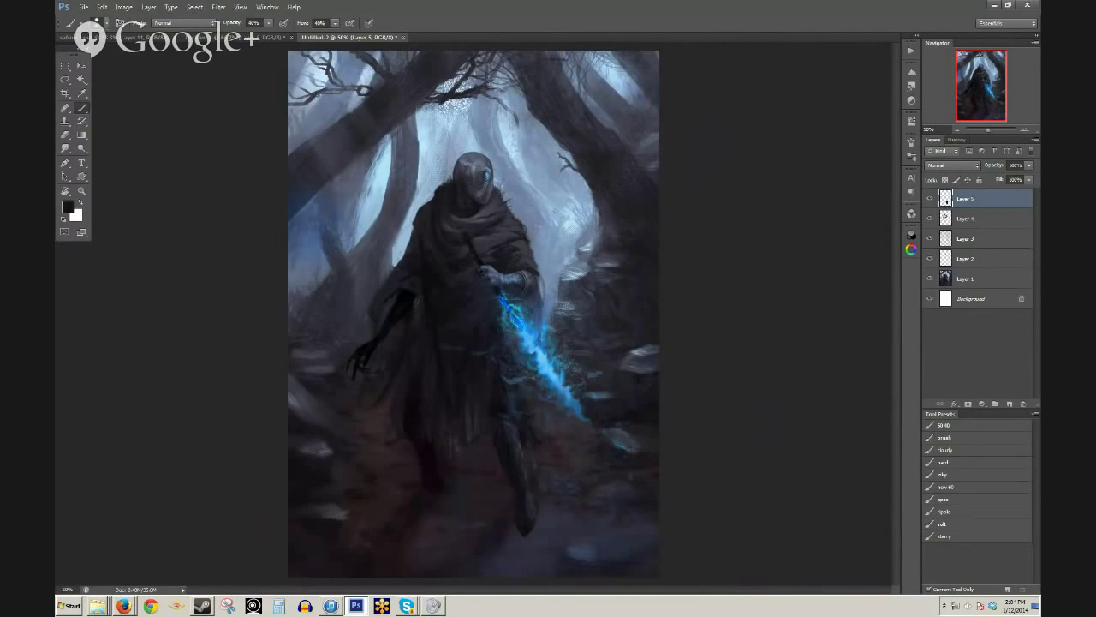
left_click(931, 200)
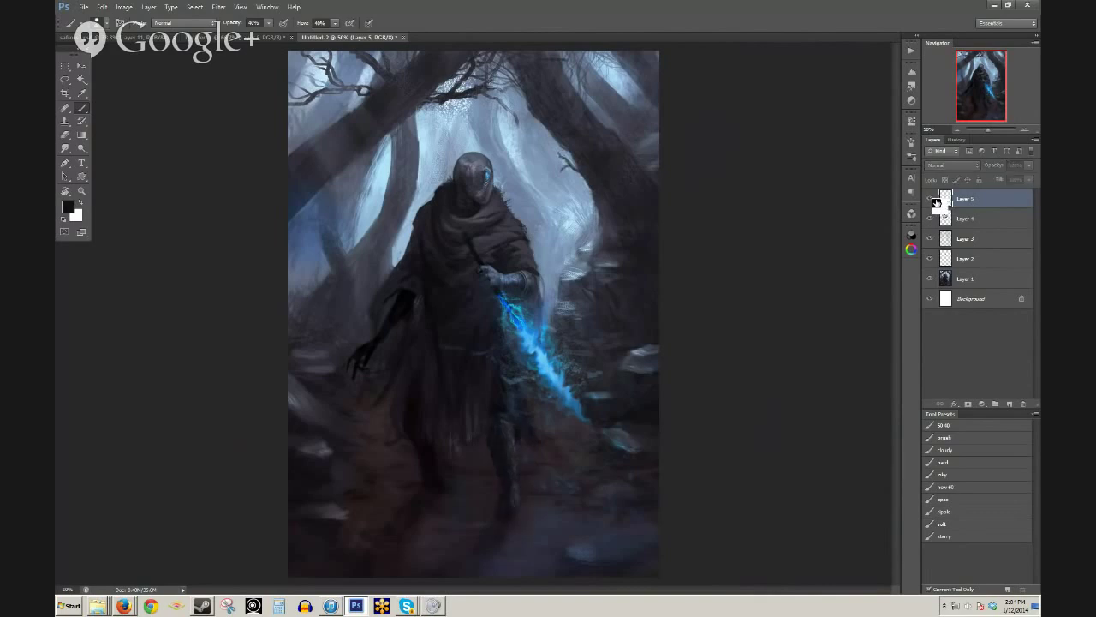
left_click(932, 200)
key("e")
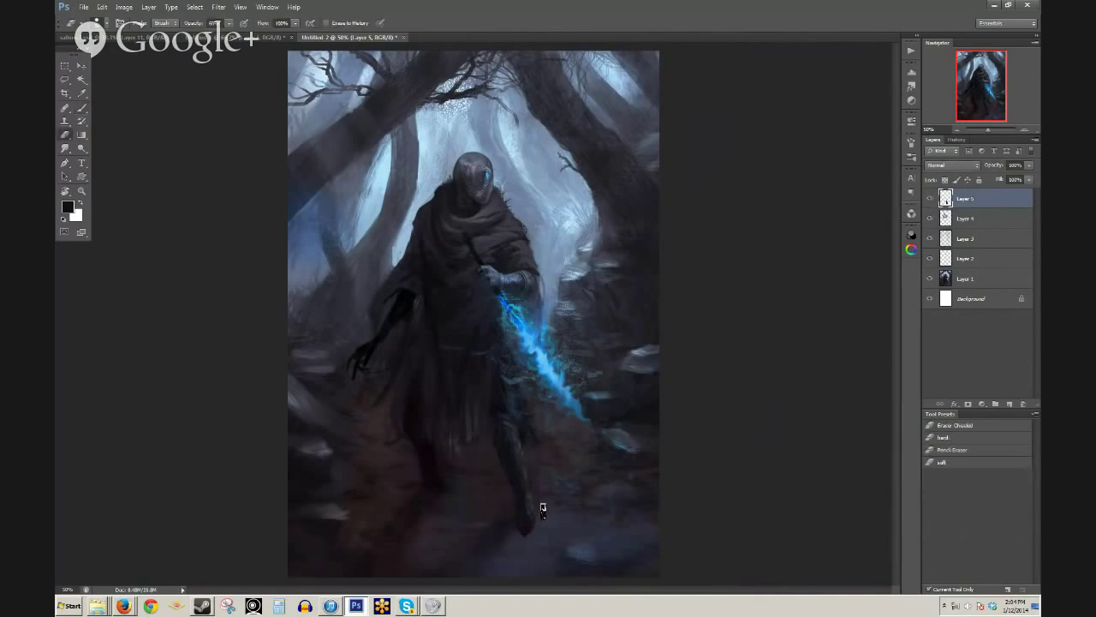
key("b")
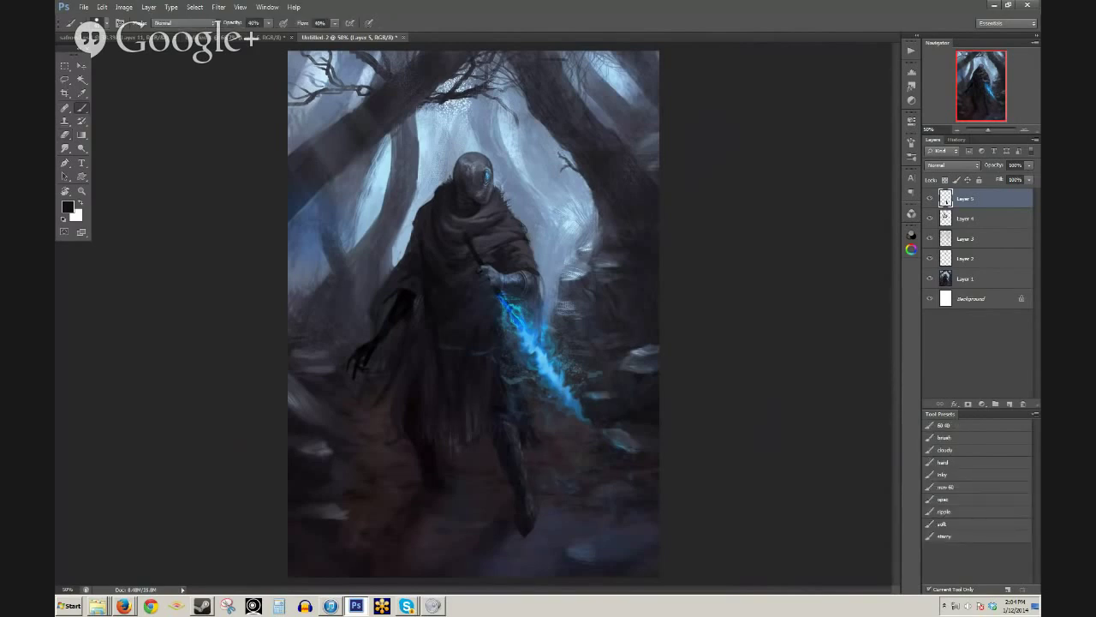
left_click(930, 198)
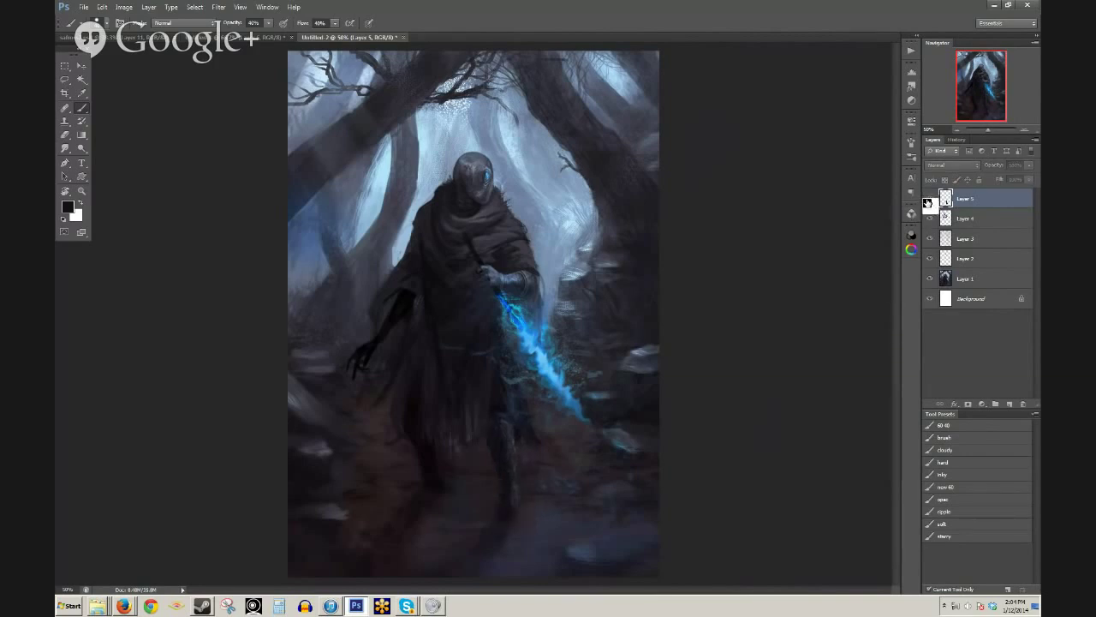
left_click(930, 198)
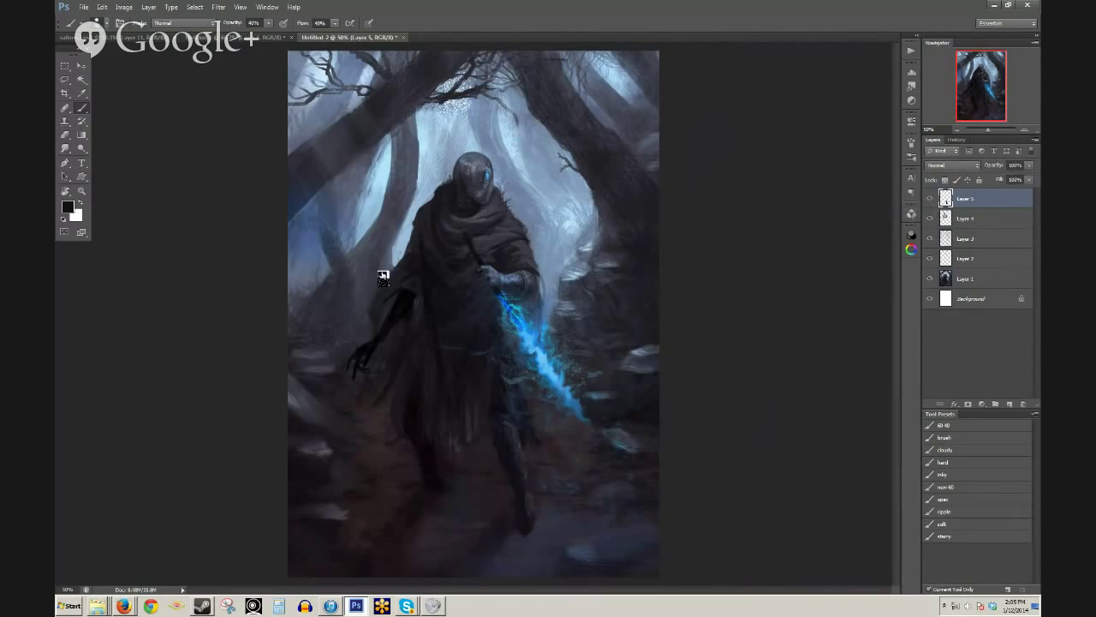
left_click(930, 218)
left_click(930, 219)
left_click(930, 219)
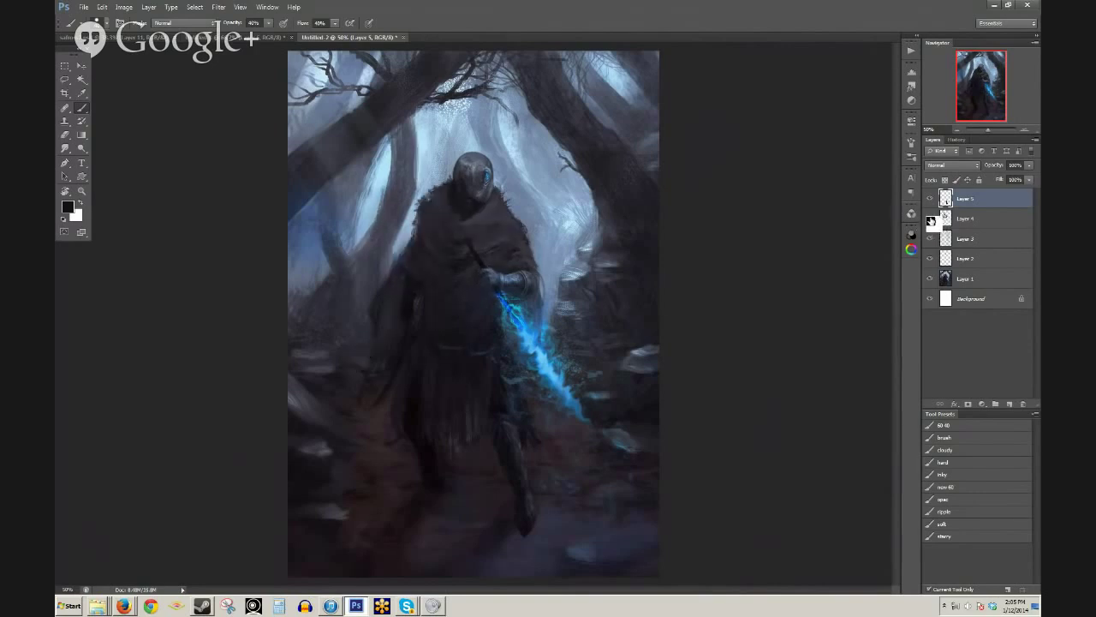
left_click(930, 219)
left_click(929, 220)
left_click(930, 220)
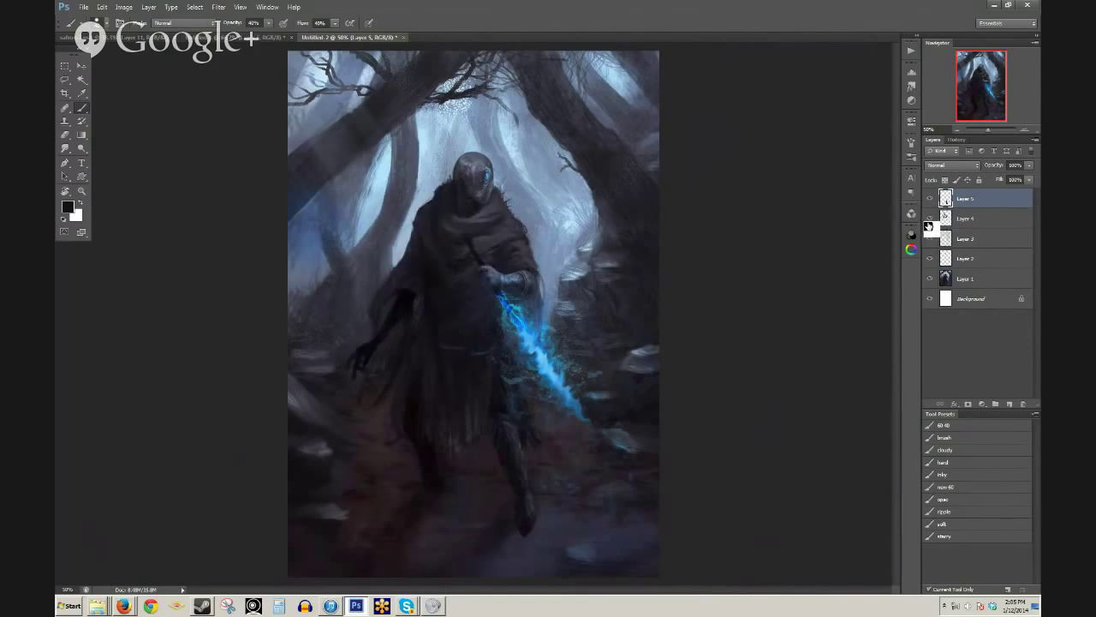
- Merge the stretched leg on Layer 5 down into Layer 4 and compare the merged layer on and off
left_click(931, 209)
left_click_drag(997, 251, 964, 210)
key("ctrl+e")
left_click(931, 202)
left_click(931, 201)
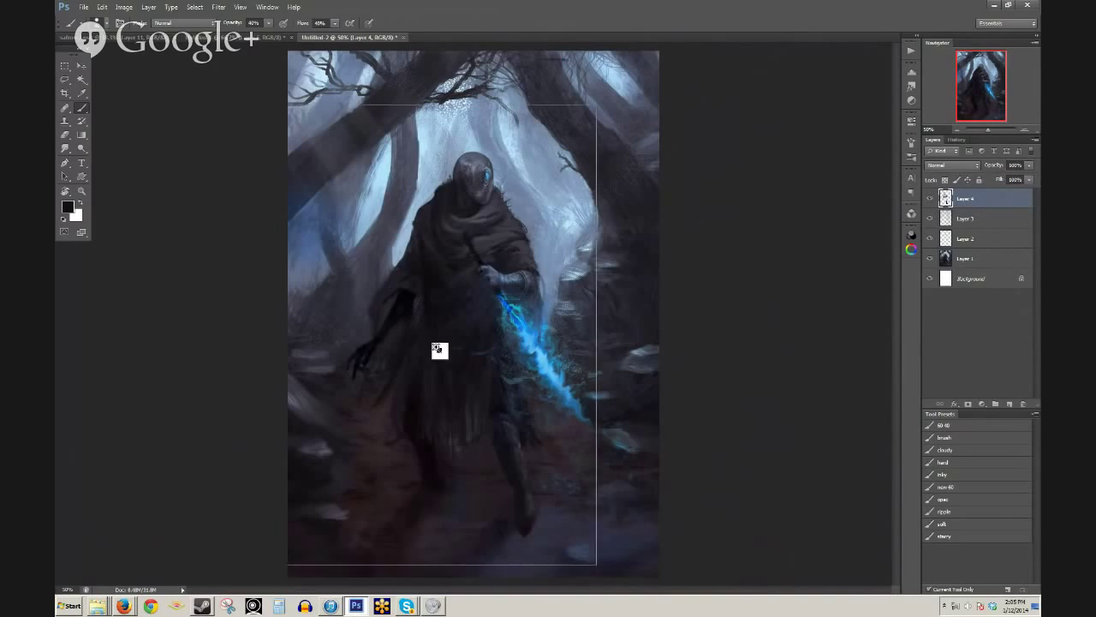
- Select the clawed hand of the outstretched arm and nudge it slightly upward toward the forearm to shorten the arm
left_click(317, 291, "ctrl")
left_click(69, 80)
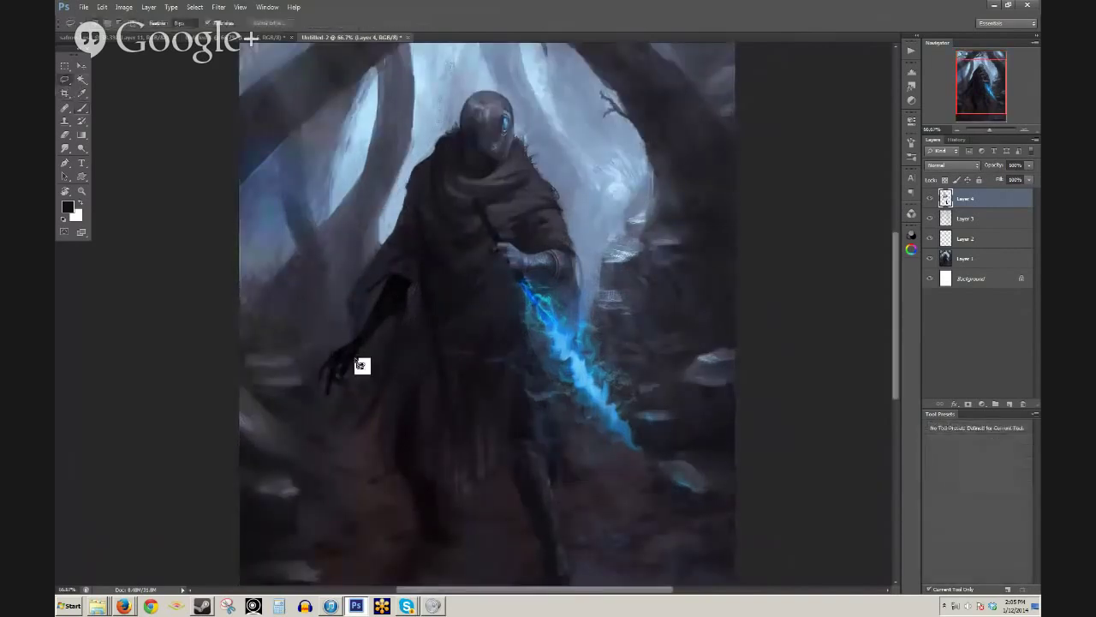
mouse_move(348, 333)
left_mouse_down()
mouse_move(361, 336)
mouse_move(351, 318)
mouse_move(365, 377)
mouse_move(320, 369)
mouse_move(334, 326)
left_mouse_up()
left_click_drag(353, 361, 353, 354)
key("ctrl+d")
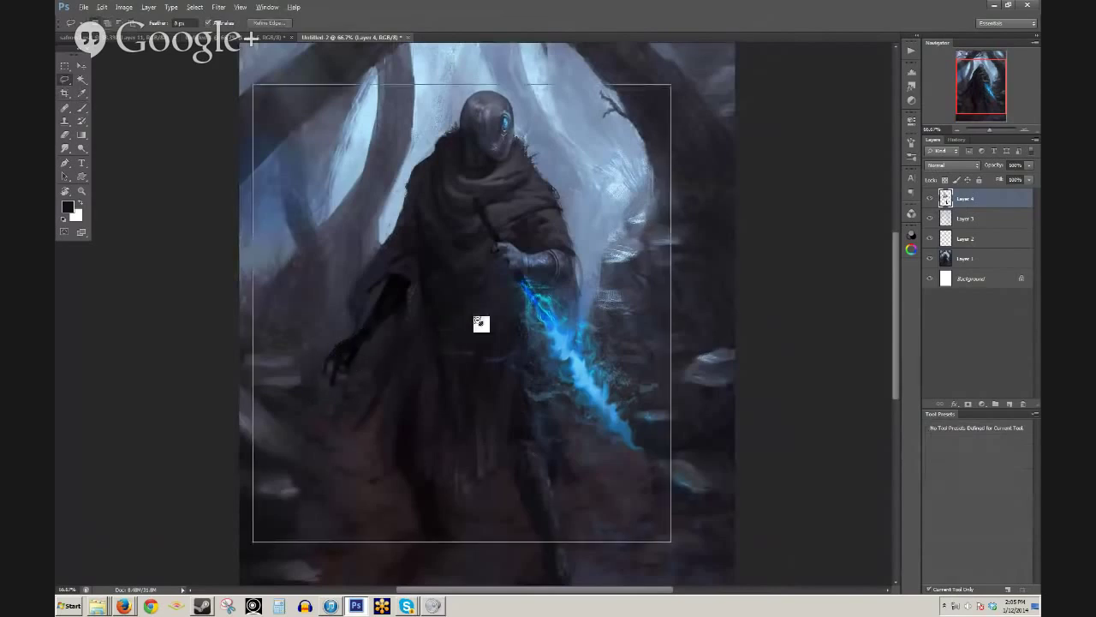
key("ctrl+minus")
key("ctrl+plus")
key("b")
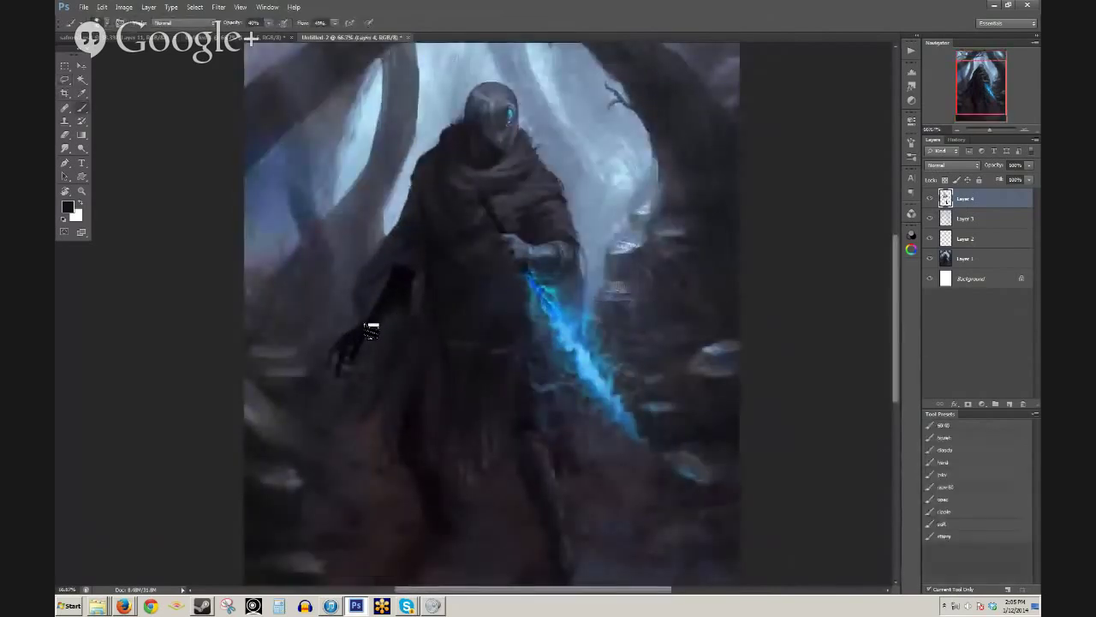
left_click(269, 37)
left_click(346, 37)
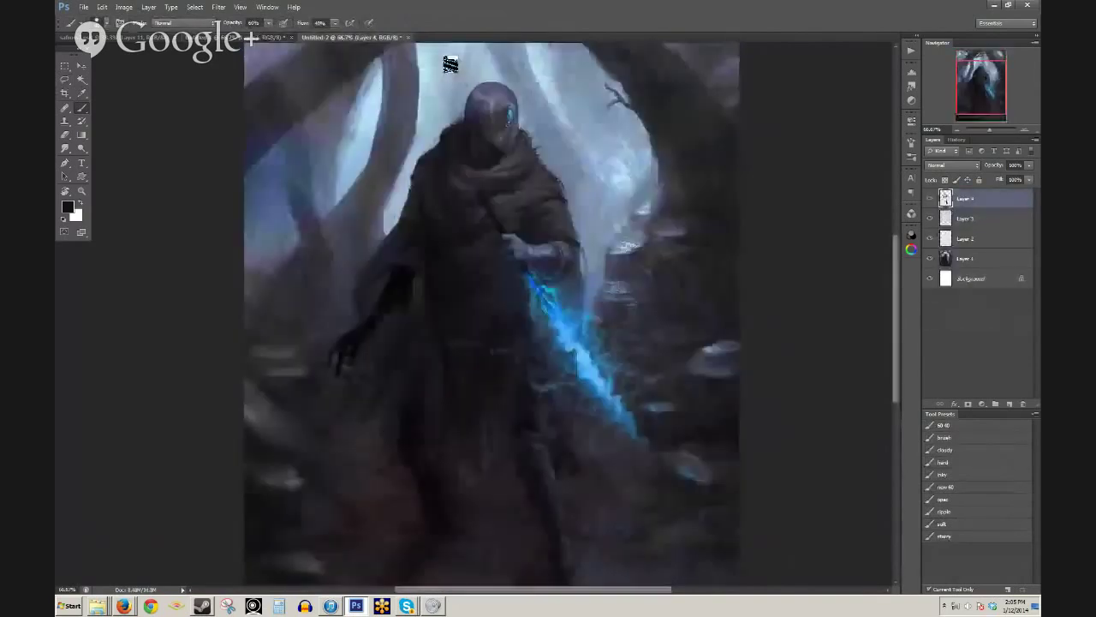
mouse_move(595, 222)
left_mouse_down()
mouse_move(460, 288)
mouse_move(456, 305)
left_mouse_up()
key("ctrl+minus")
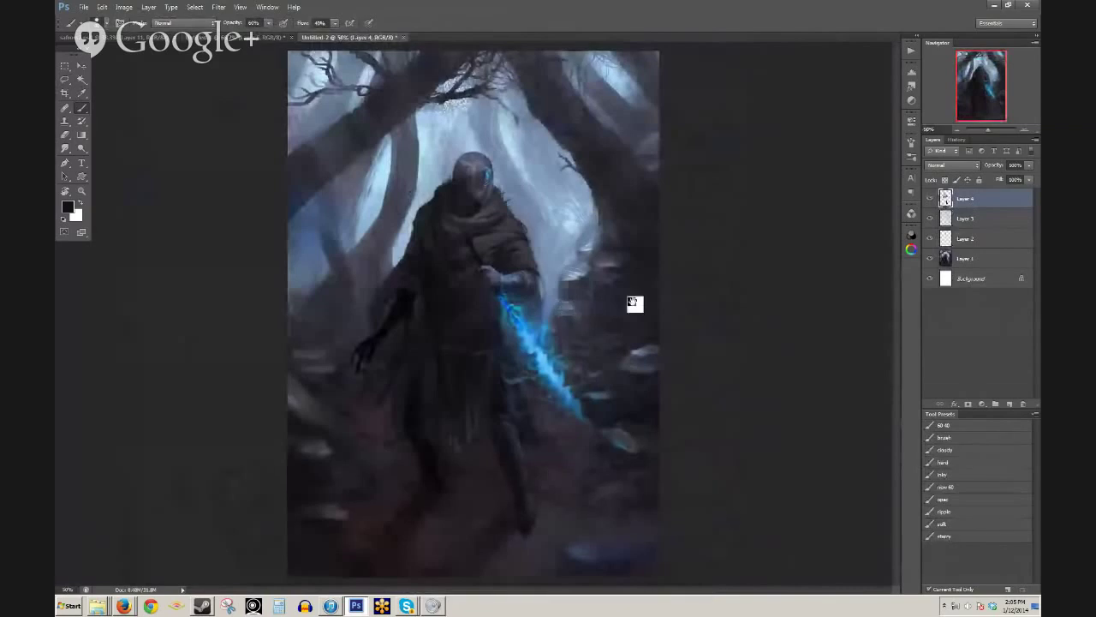
- Add a Gradient Map adjustment layer above Layer 4 with the Copper preset and set its blend mode to Soft Light
left_click_drag(959, 199, 985, 406)
left_click(983, 404)
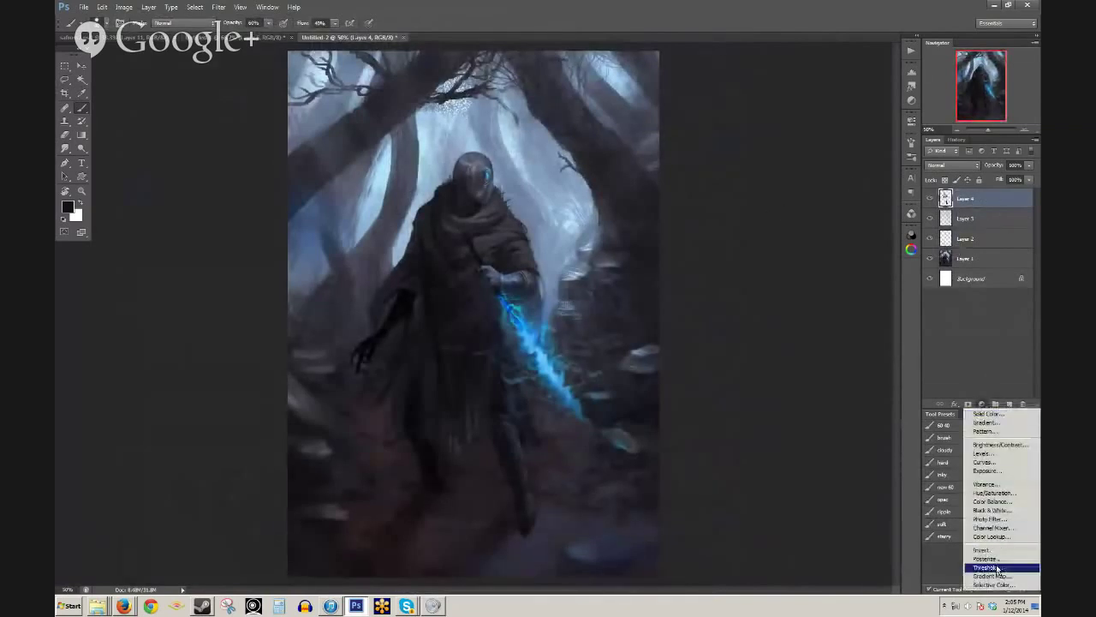
left_click(992, 576)
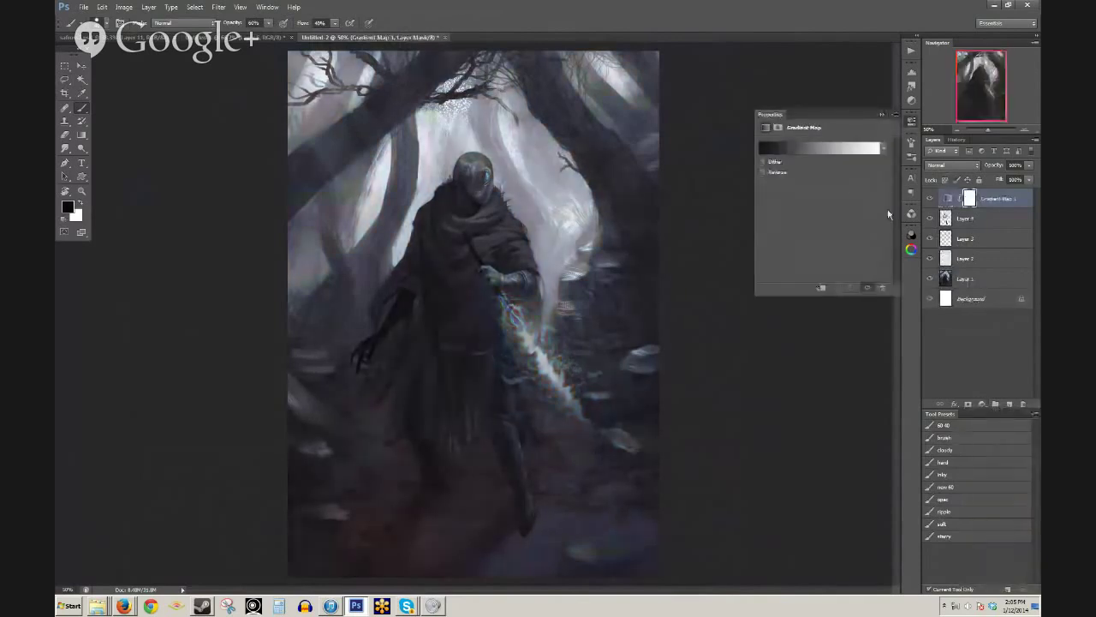
left_click(850, 151)
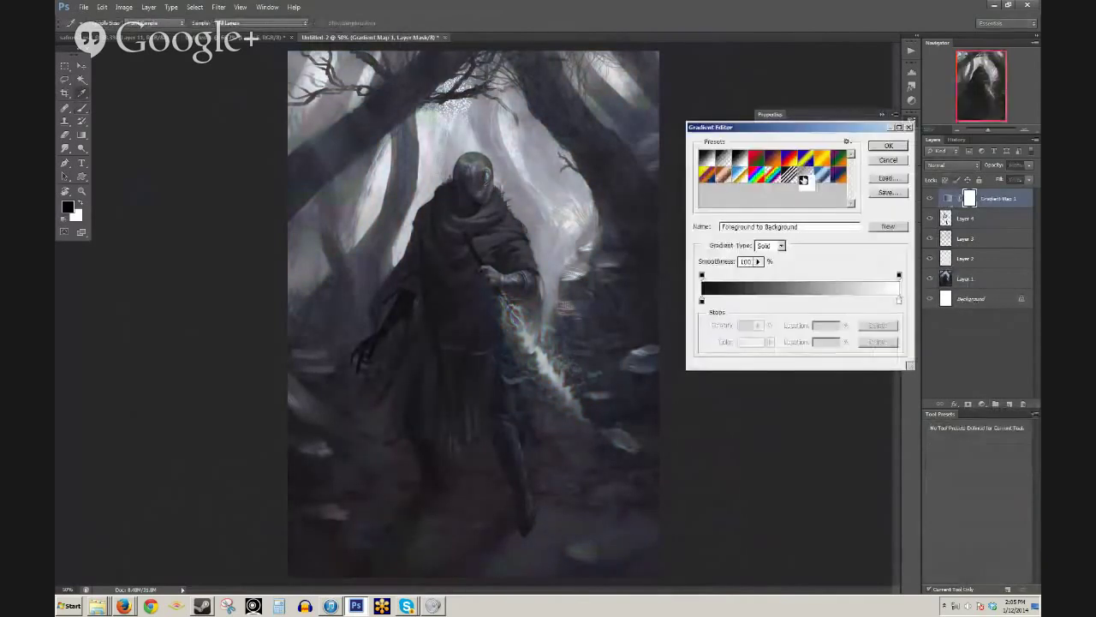
left_click(724, 180)
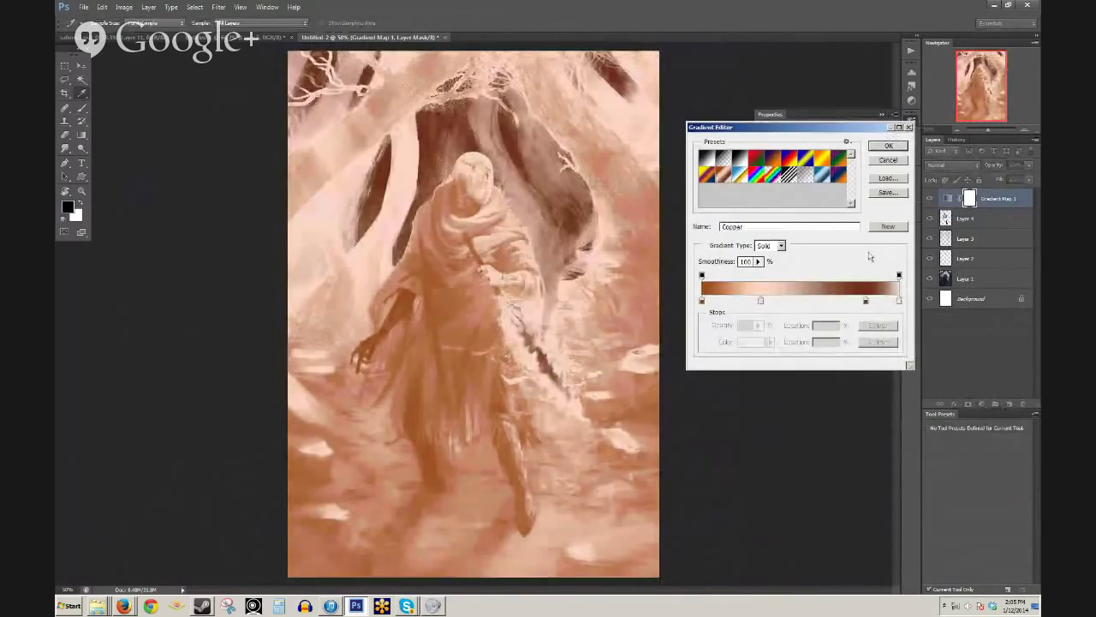
left_click(888, 146)
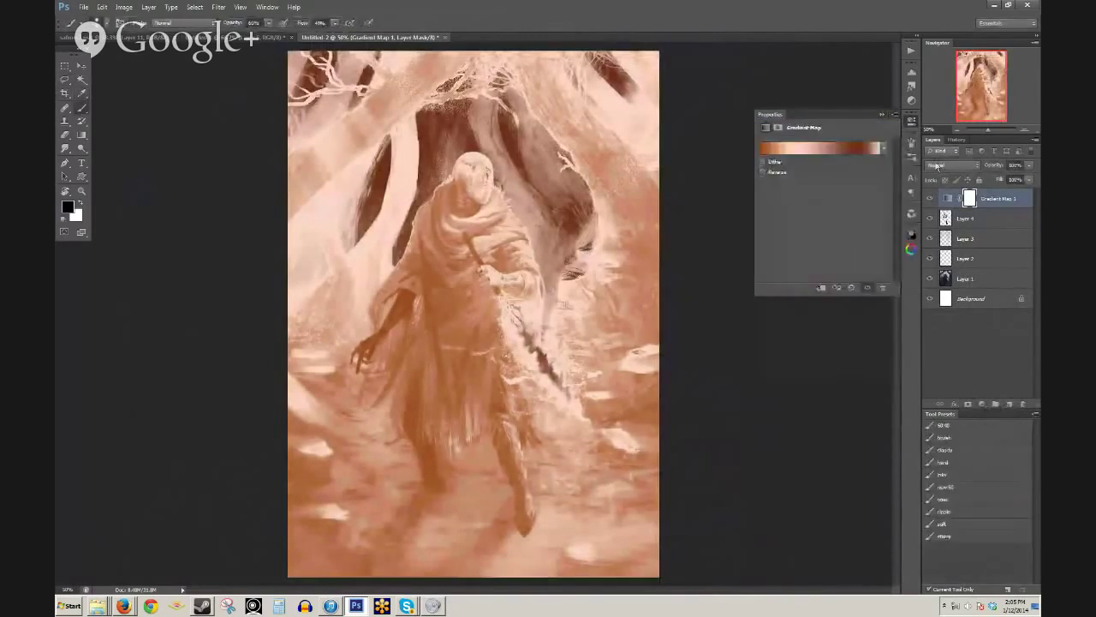
left_click(937, 165)
left_click(943, 306)
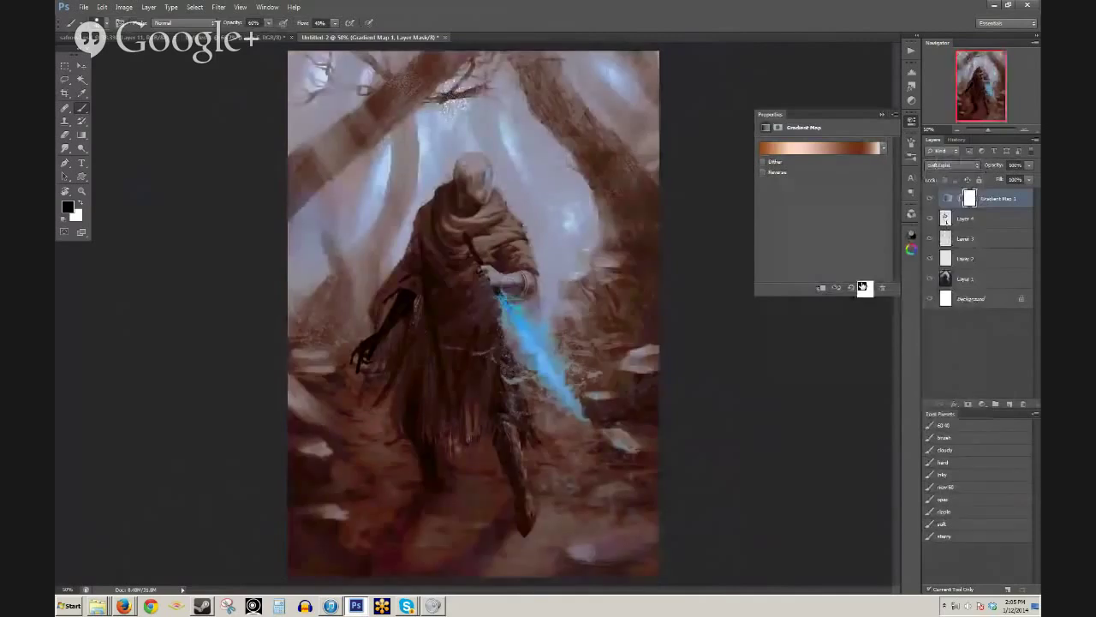
- Compare the painting's colors with and without the copper Gradient Map layer
left_click(863, 287)
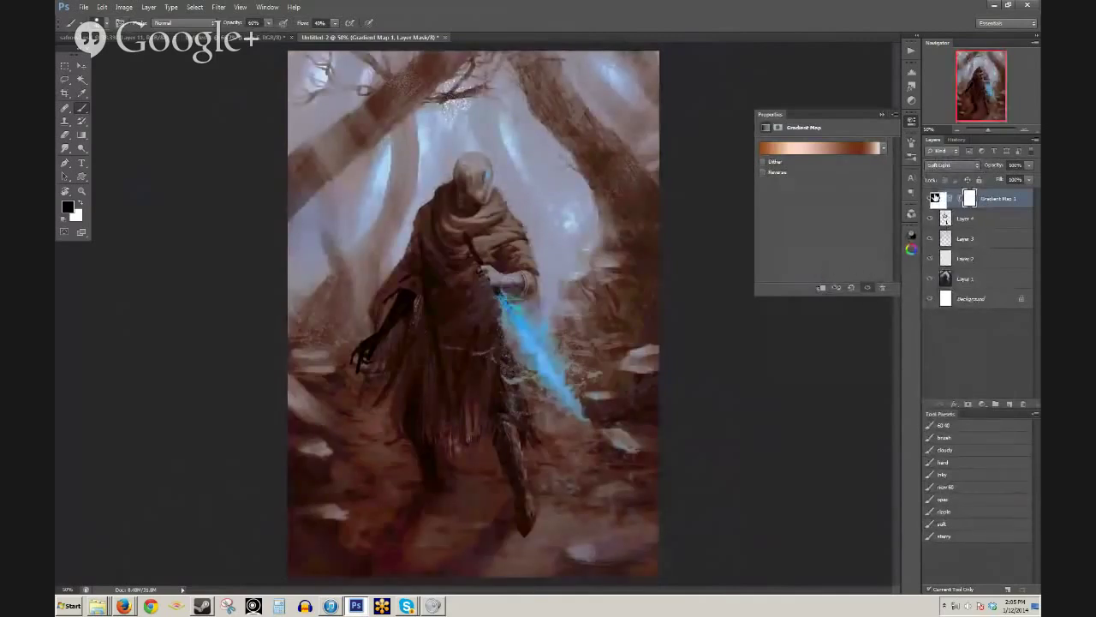
left_click(929, 199)
left_click(929, 199)
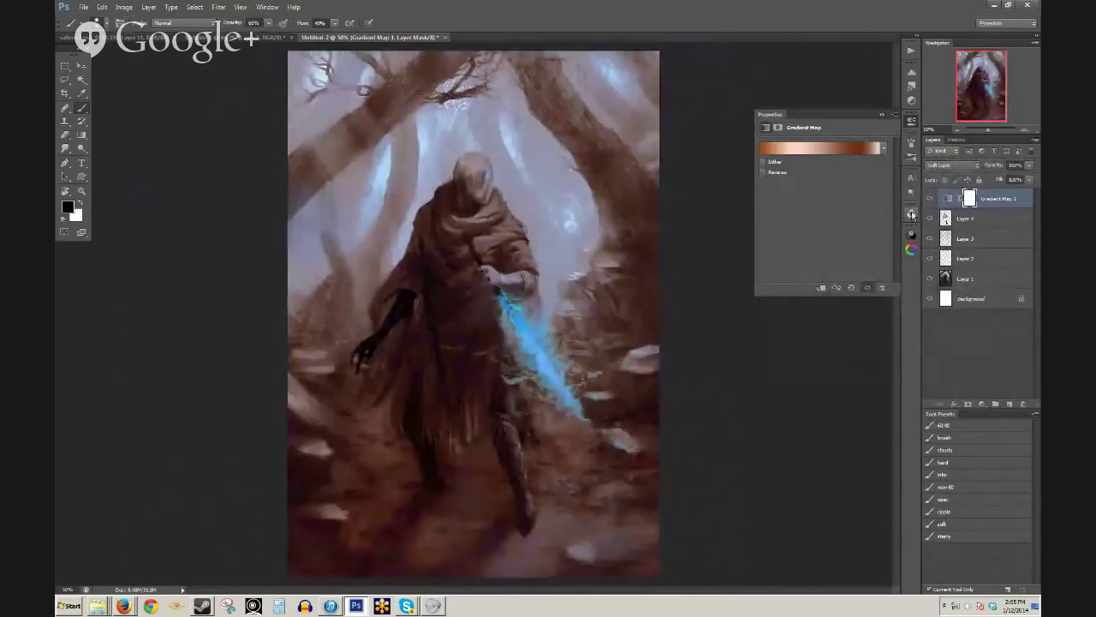
left_click(83, 7)
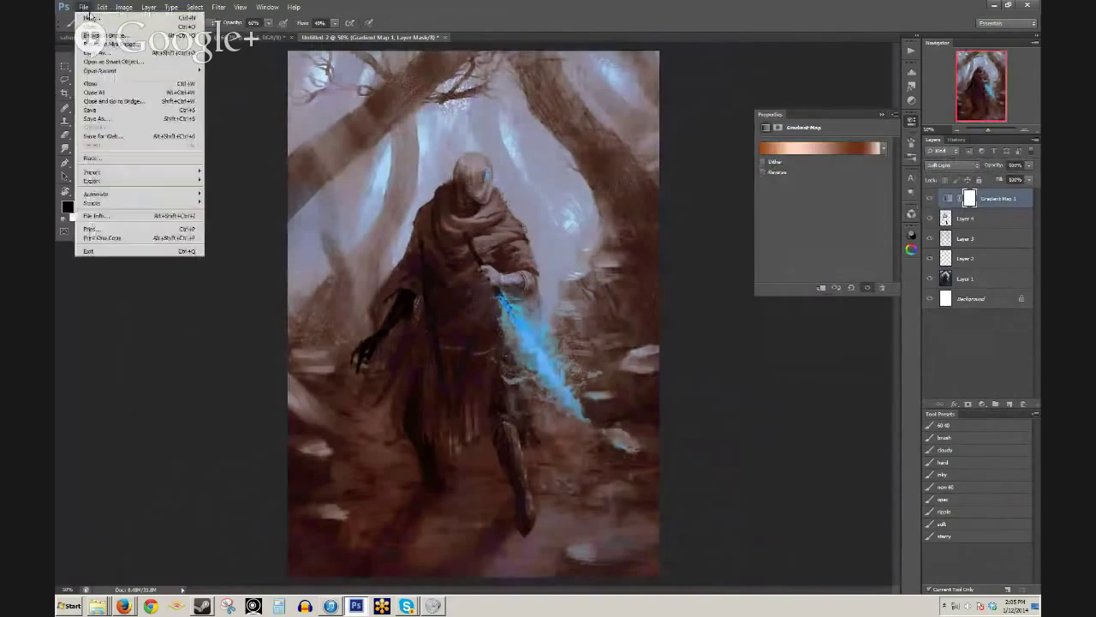
left_click(241, 76)
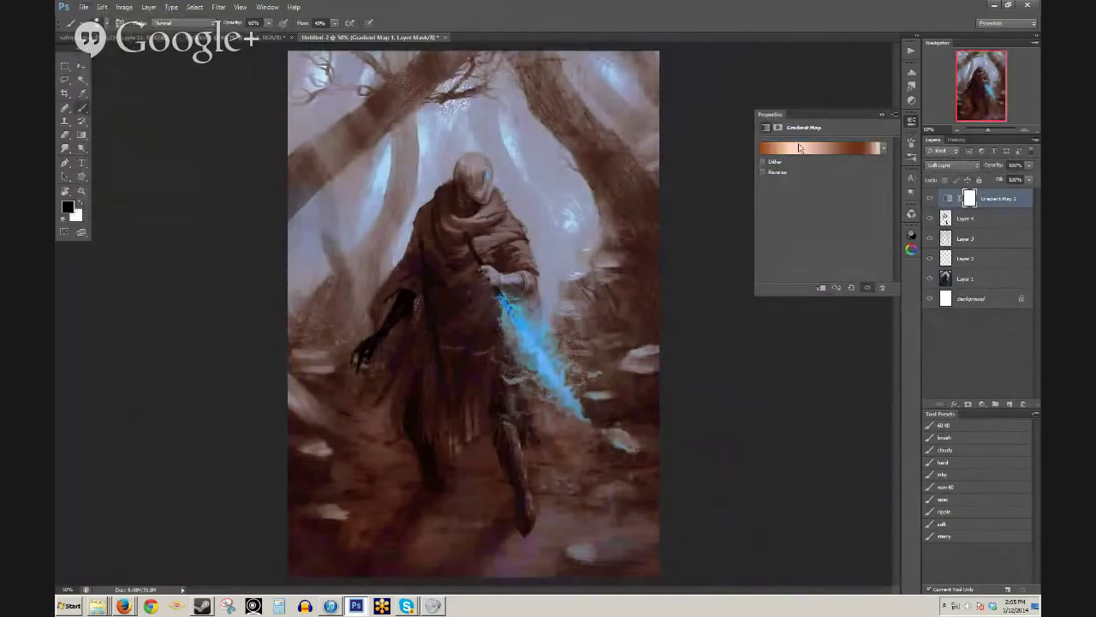
left_click(930, 199)
left_click(930, 199)
left_click(930, 200)
left_click(930, 200)
left_click(930, 199)
left_click(930, 200)
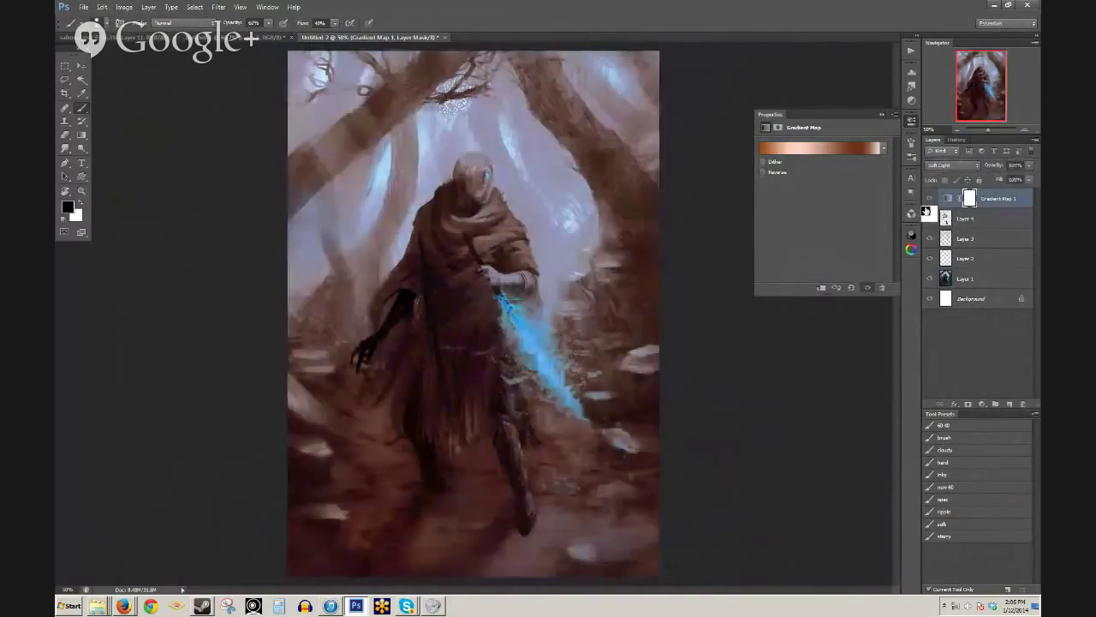
left_click(929, 201)
left_click(929, 201)
- Change the Gradient Map's gradient to the blue-toned preset
left_click(859, 150)
left_click(824, 177)
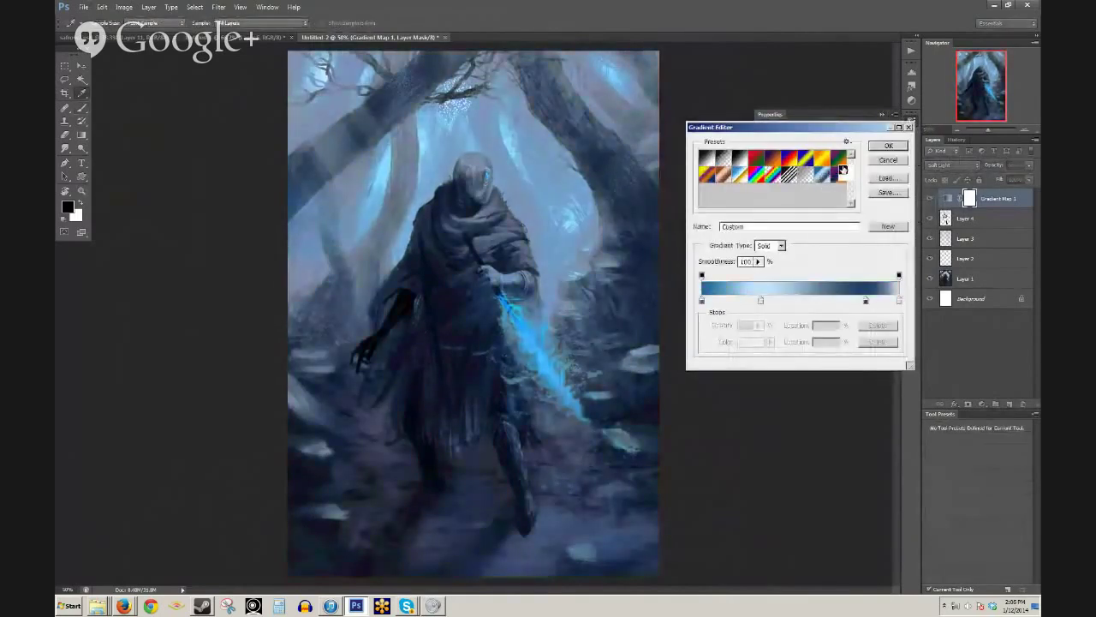
left_click(891, 146)
key("b")
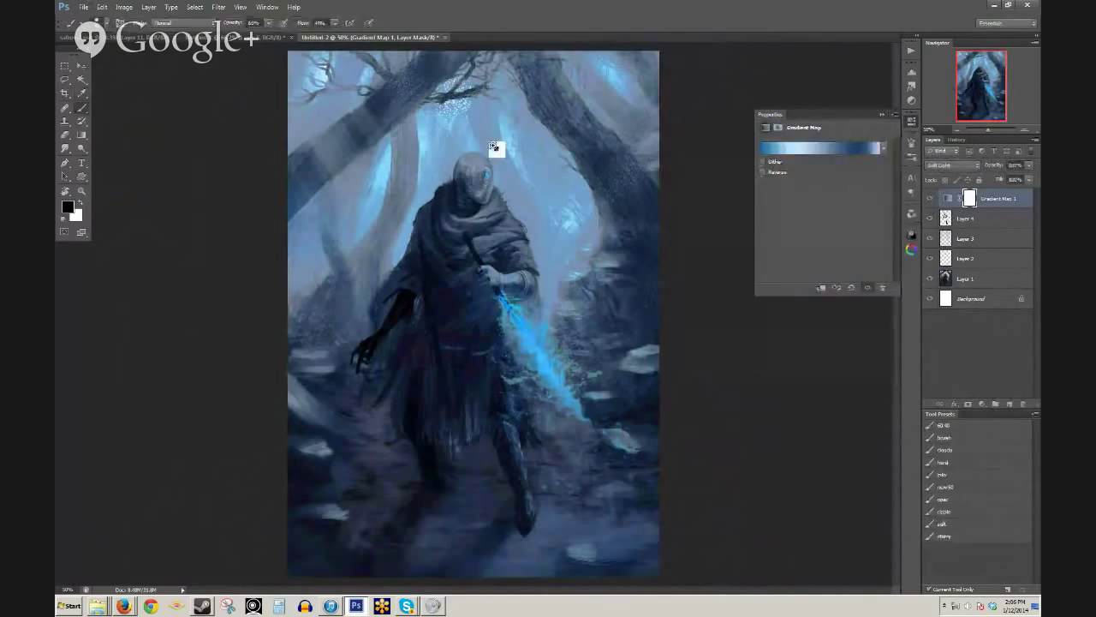
- Examine the helmet and background trees up close under the blue Gradient Map, and compare the painting with it hidden
scroll(480, 151, "up", 5)
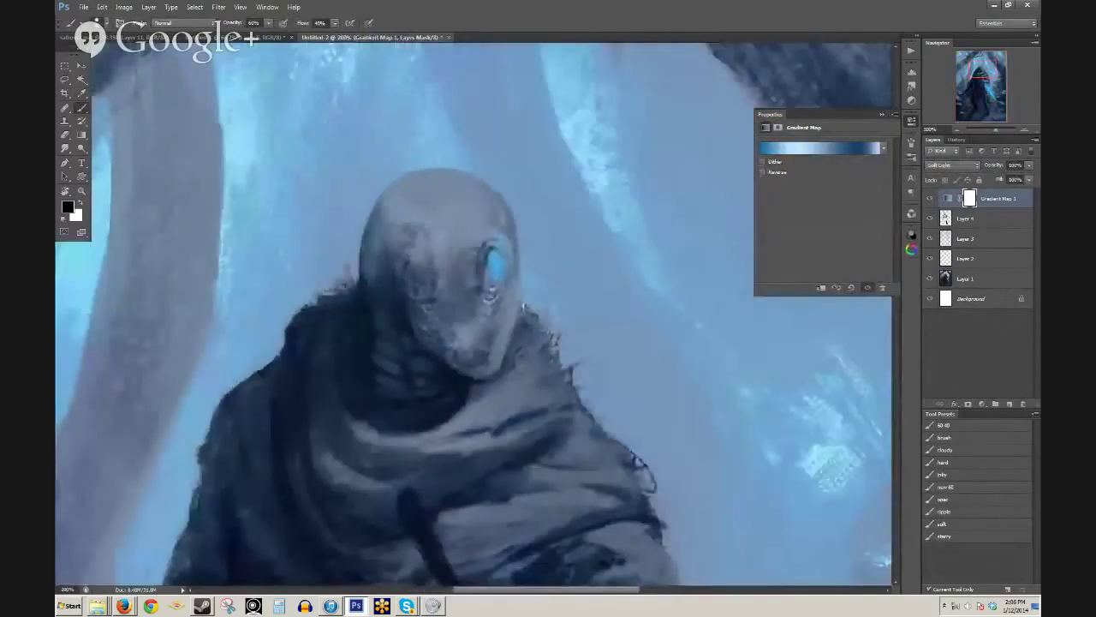
left_click_drag(281, 189, 410, 352)
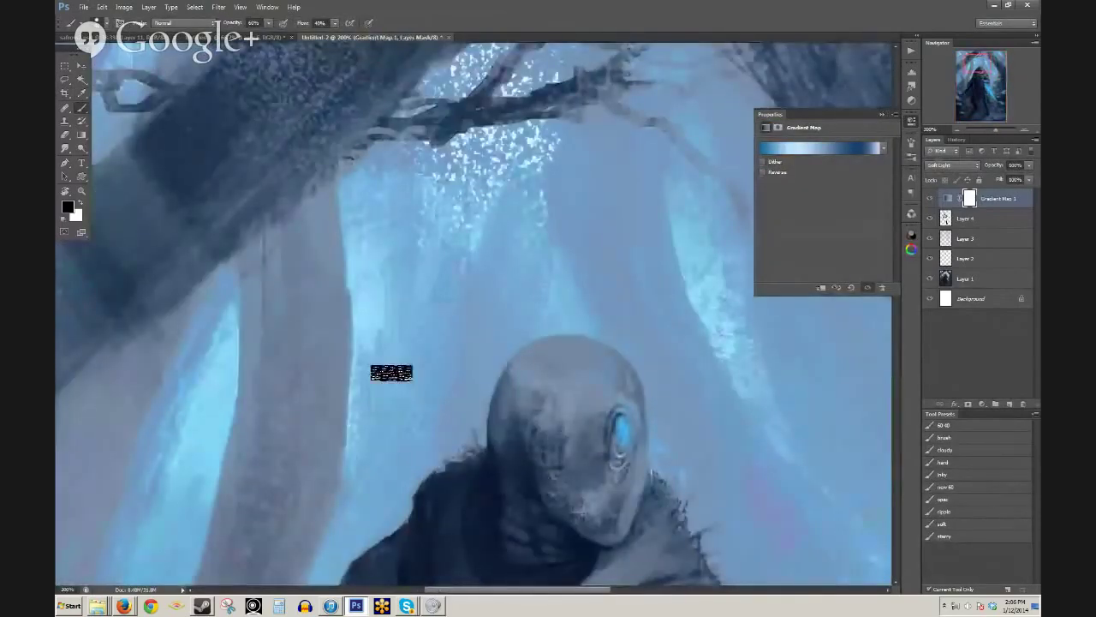
key("h")
left_click(300, 376)
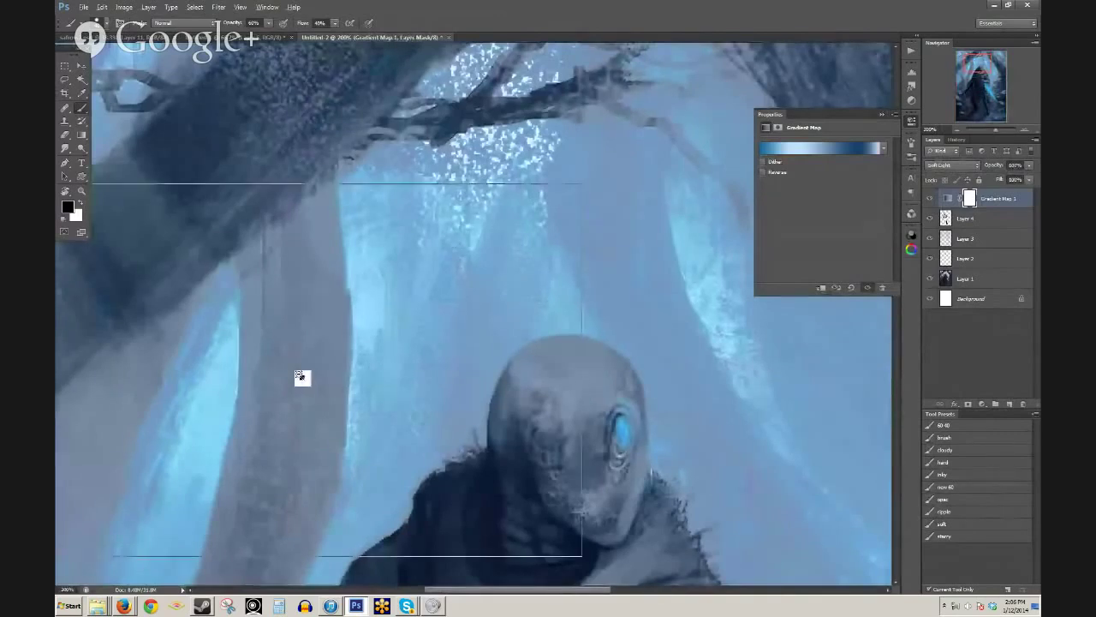
left_click(300, 376, "alt")
left_click(433, 335, "alt")
left_click_drag(535, 318, 495, 204)
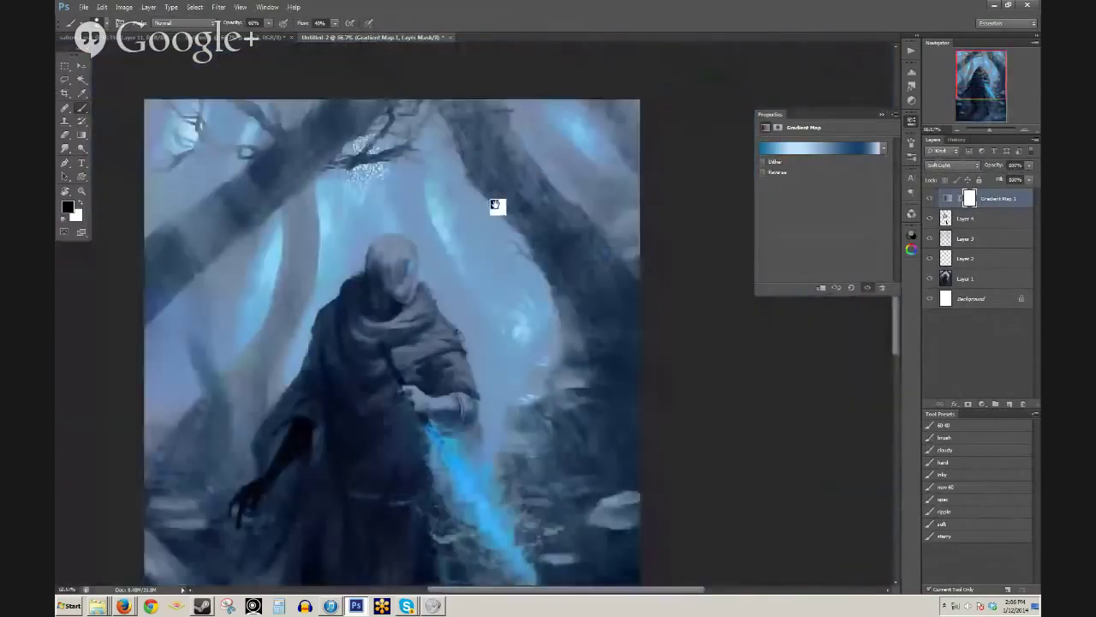
left_click(933, 203)
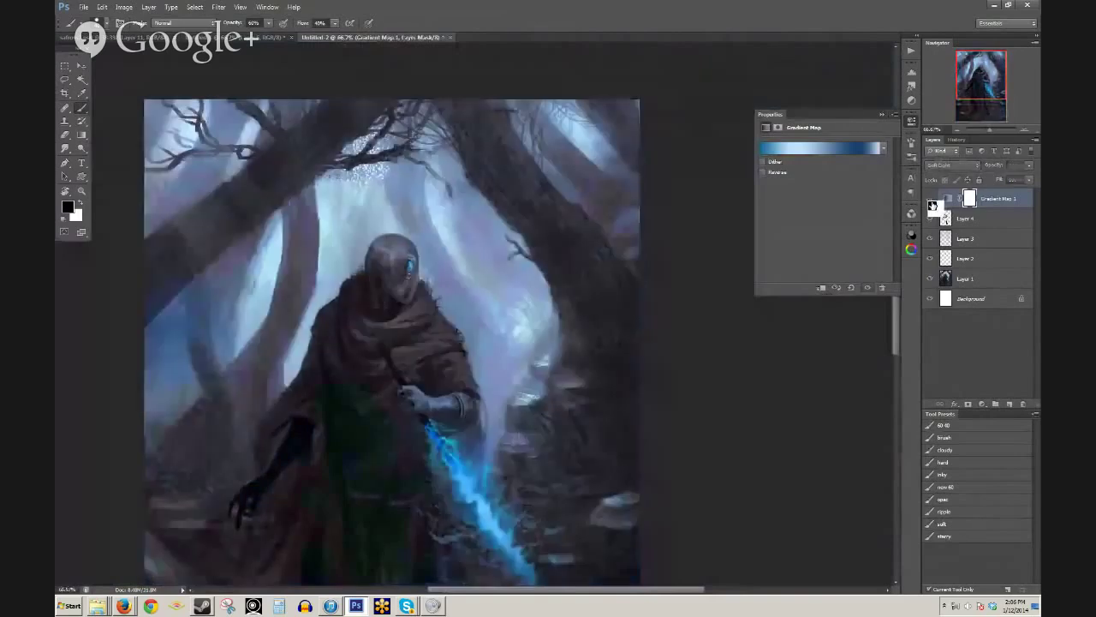
left_click(932, 203)
- Erase the Gradient Map's mask with black over the helmet, scarf, upper cloak and blade hand to bring back their original colors
key("e")
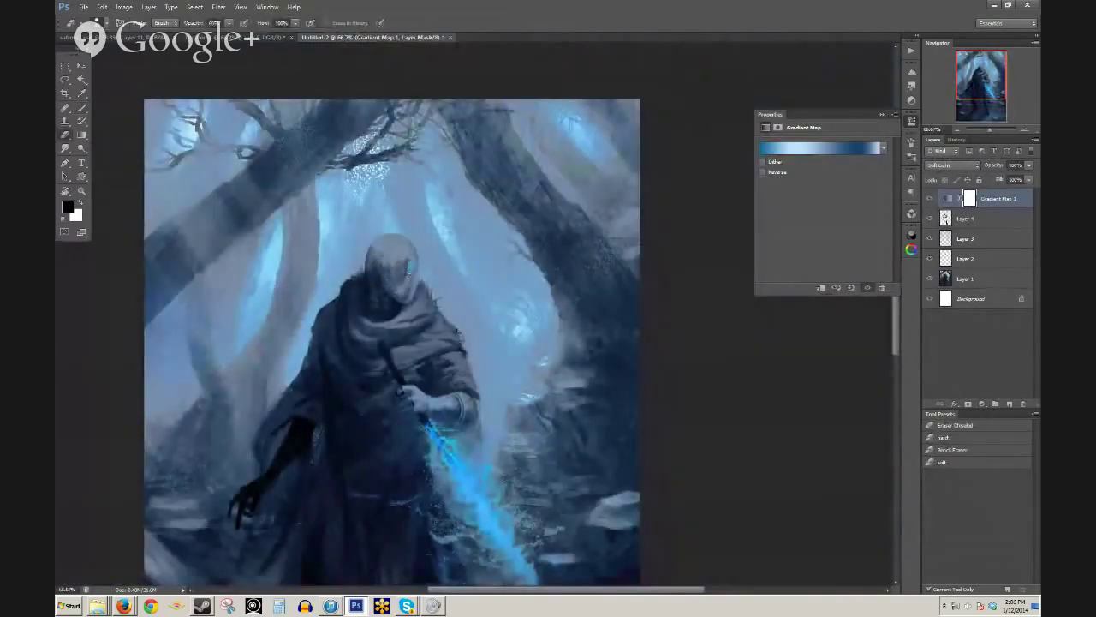
key("x")
mouse_move(397, 273)
left_mouse_down()
mouse_move(384, 232)
mouse_move(380, 255)
mouse_move(402, 252)
mouse_move(404, 281)
mouse_move(401, 249)
mouse_move(384, 274)
left_mouse_up()
mouse_move(364, 332)
left_mouse_down()
mouse_move(398, 186)
mouse_move(388, 151)
left_mouse_up()
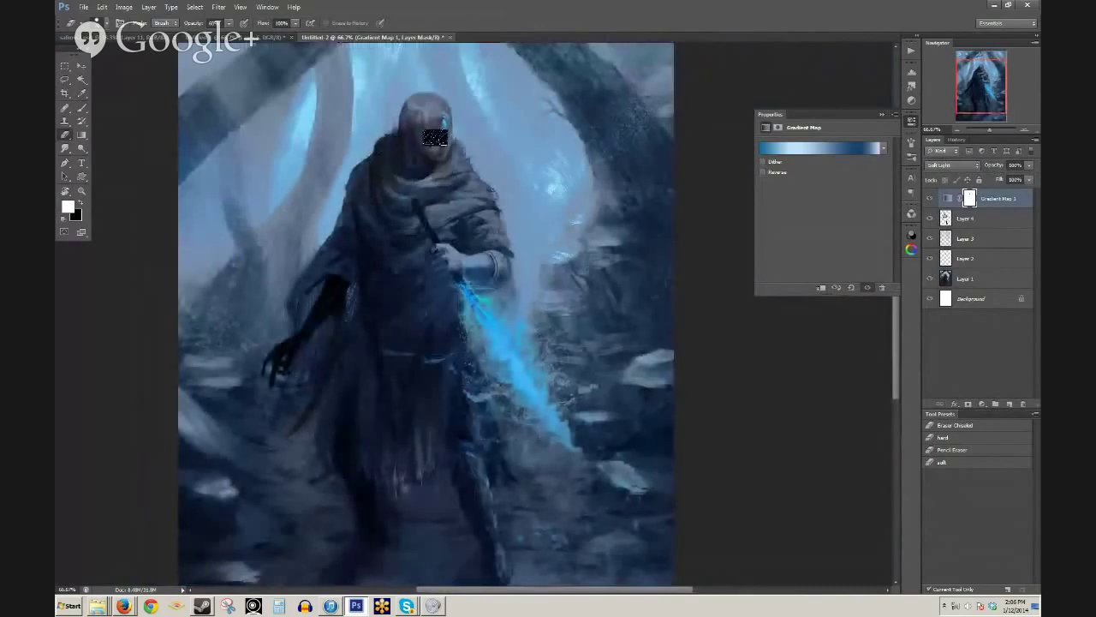
mouse_move(417, 196)
left_mouse_down()
mouse_move(463, 192)
mouse_move(492, 218)
mouse_move(477, 185)
mouse_move(488, 264)
left_mouse_up()
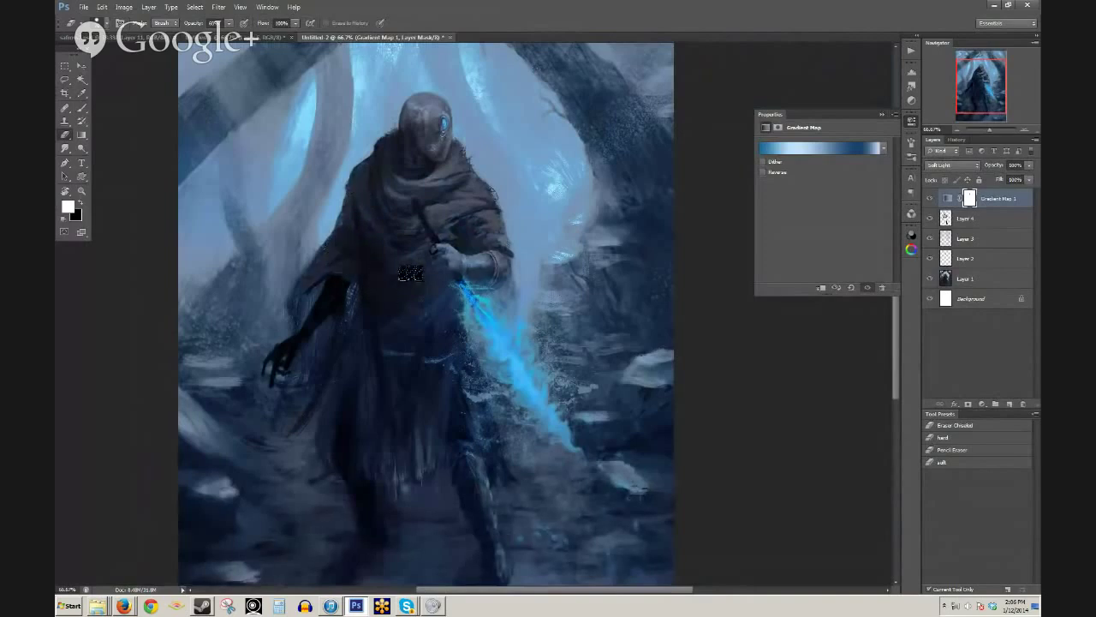
- Finish erasing the Gradient Map's mask over the lower cloak and leg, and compare the whole painting with the layer hidden
mouse_move(483, 447)
left_mouse_down()
mouse_move(408, 459)
mouse_move(425, 392)
mouse_move(448, 430)
mouse_move(485, 441)
left_mouse_up()
key("ctrl+minus")
key("ctrl+minus")
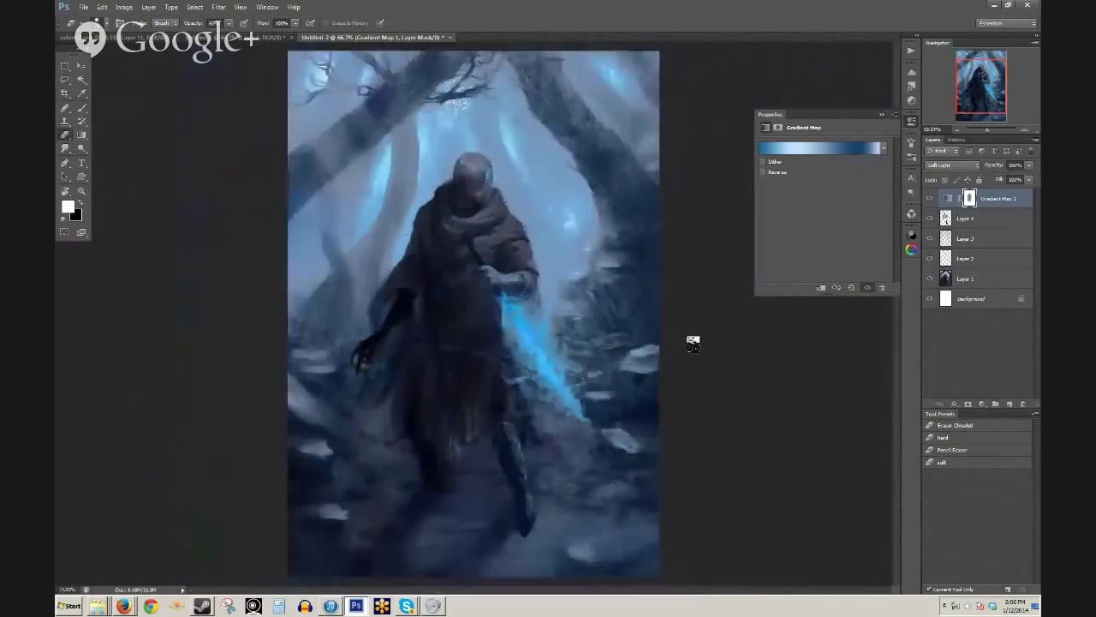
left_click(932, 204)
left_click(932, 203)
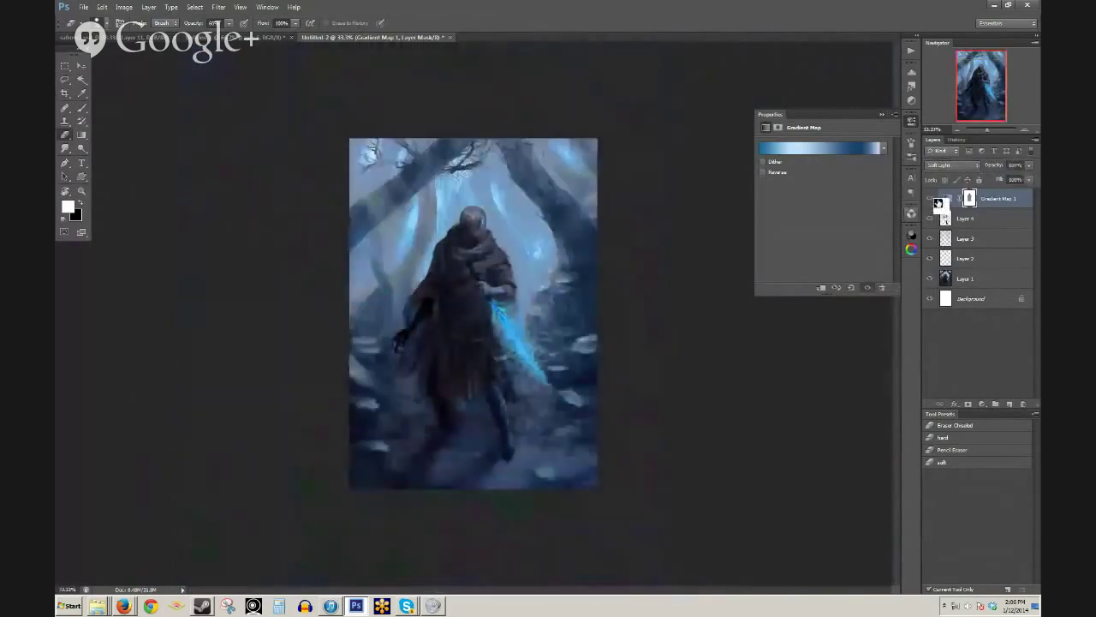
- Fade the Gradient Map's mask with a linear black-to-transparent gradient from the canvas's lower edge upward, replacing a radial attempt
left_click(82, 135)
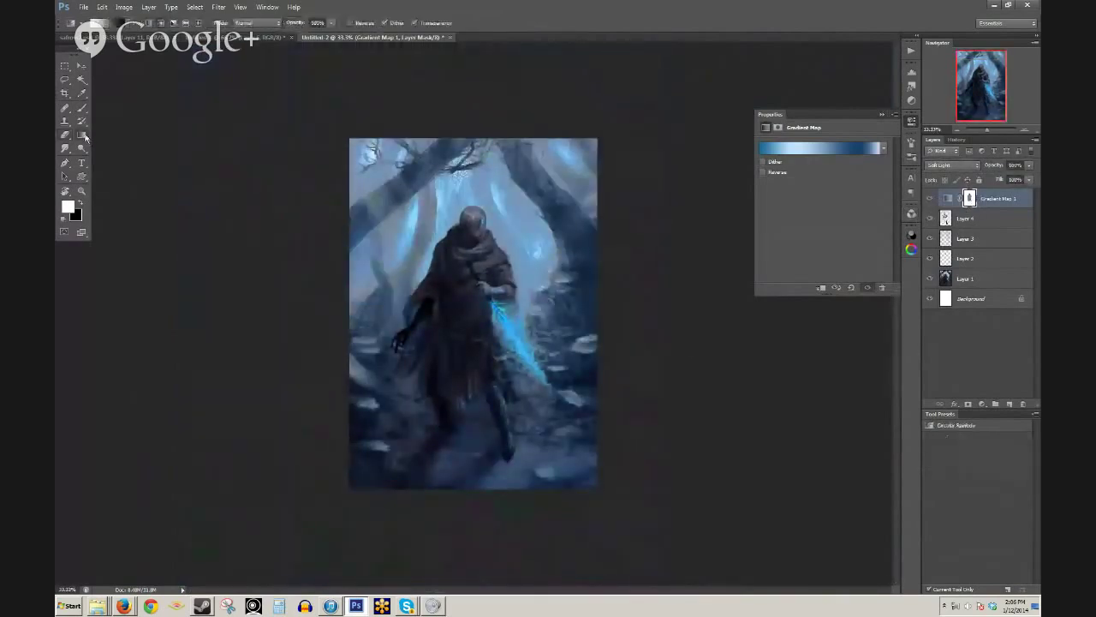
left_click(131, 28)
left_click(102, 44)
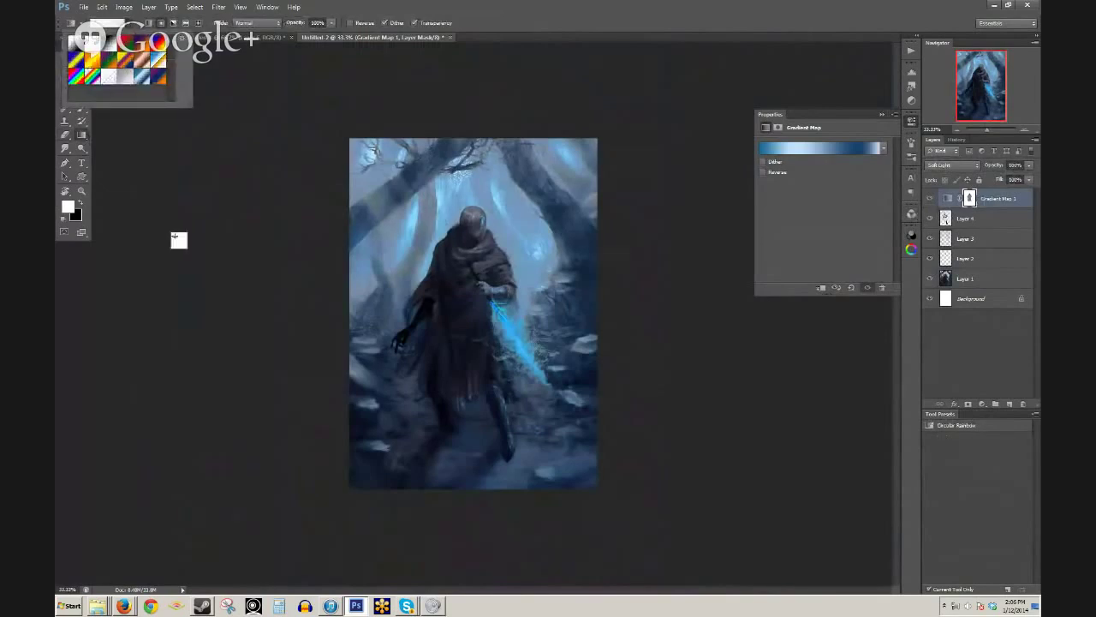
left_click(216, 266)
key("x")
left_click_drag(494, 490, 489, 84)
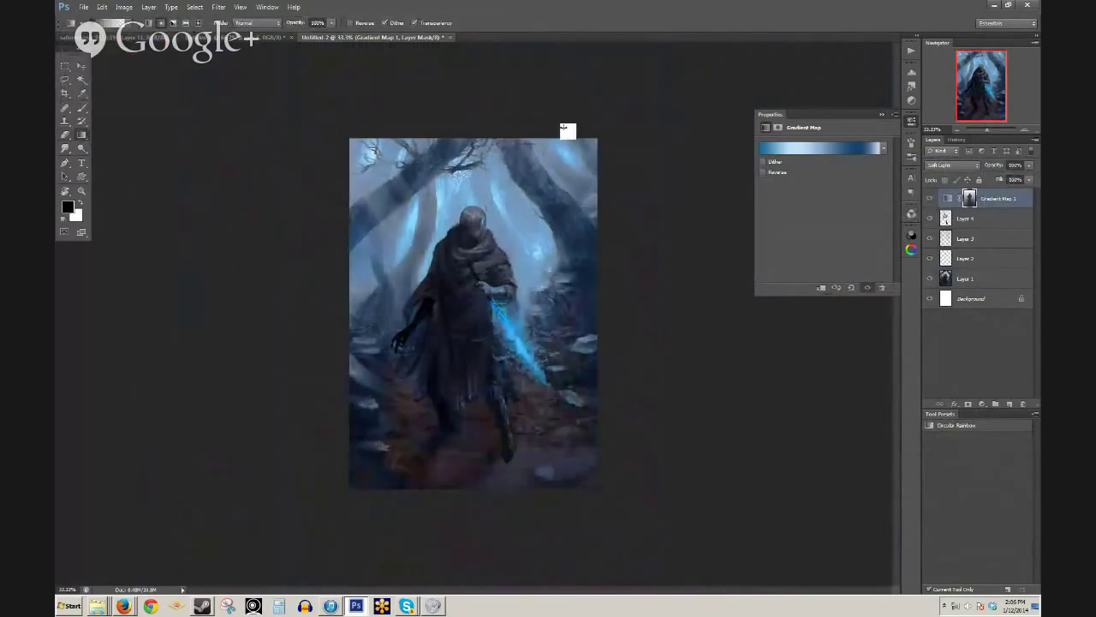
key("ctrl+z")
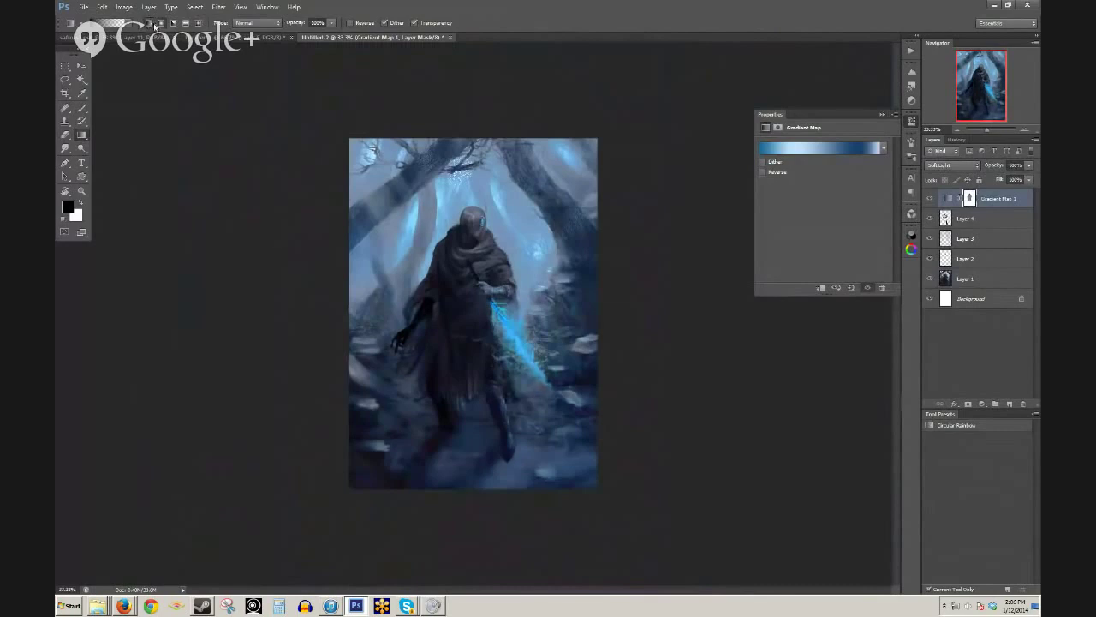
left_click_drag(543, 496, 497, 93)
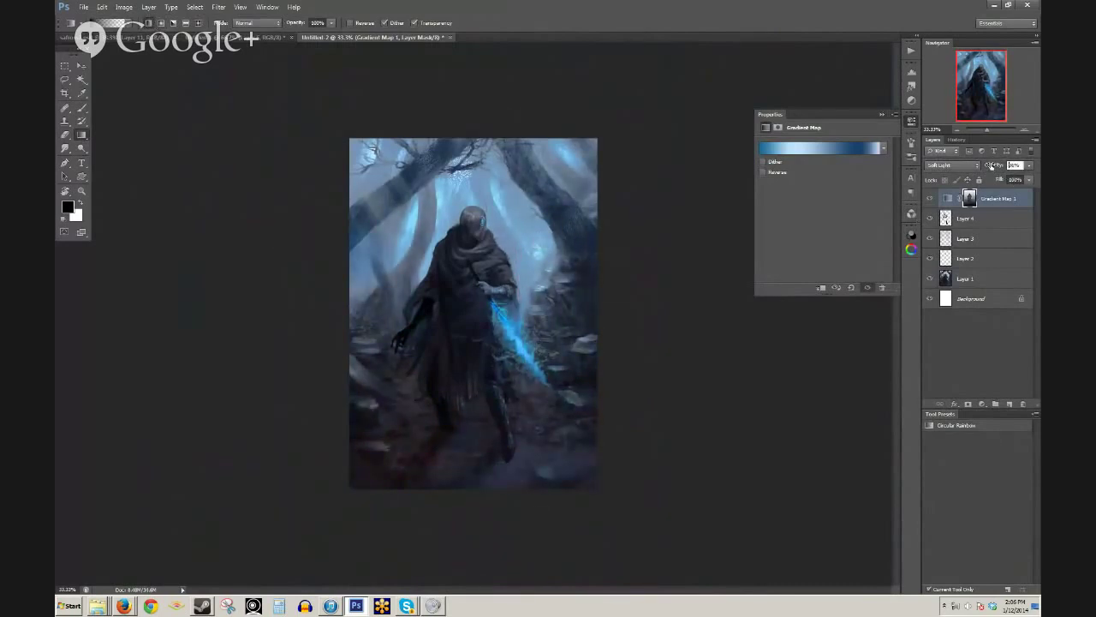
- Lower the Gradient Map layer's opacity to 60%, comparing the painting with and without it
left_click_drag(970, 167, 966, 169)
left_click(932, 199)
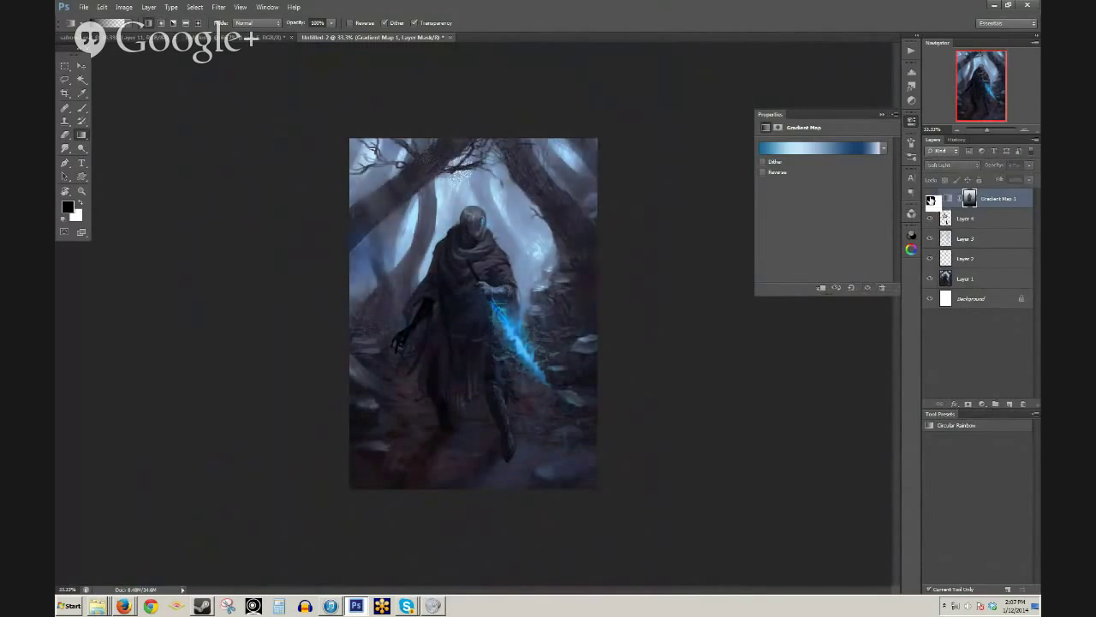
left_click(930, 200)
left_click(929, 201)
left_click(930, 201)
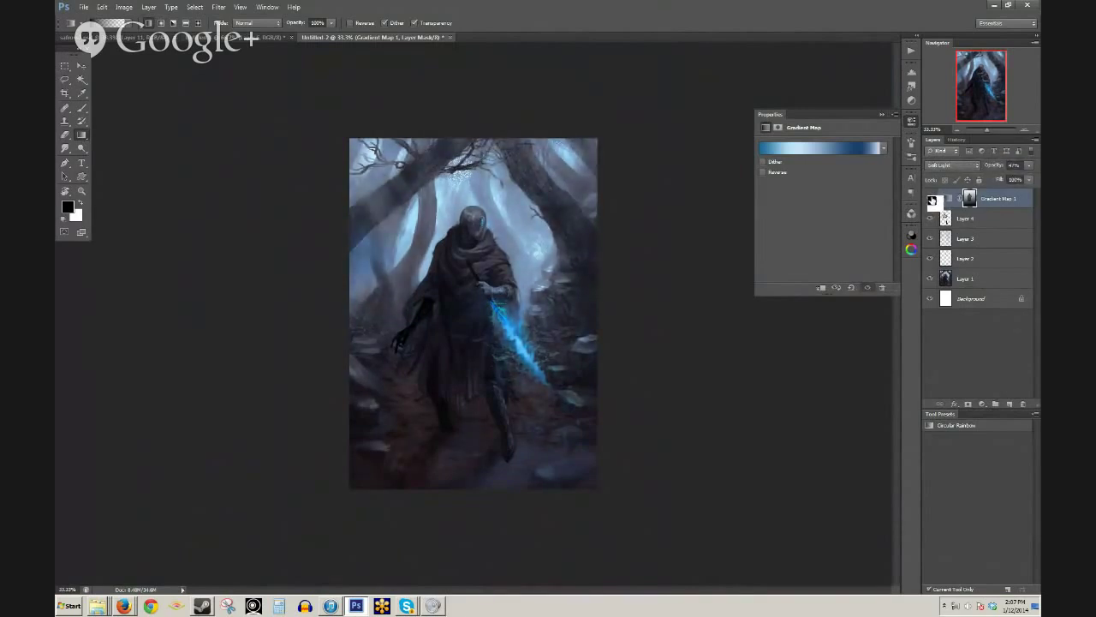
left_click(931, 201)
left_click(931, 202)
left_click(932, 200)
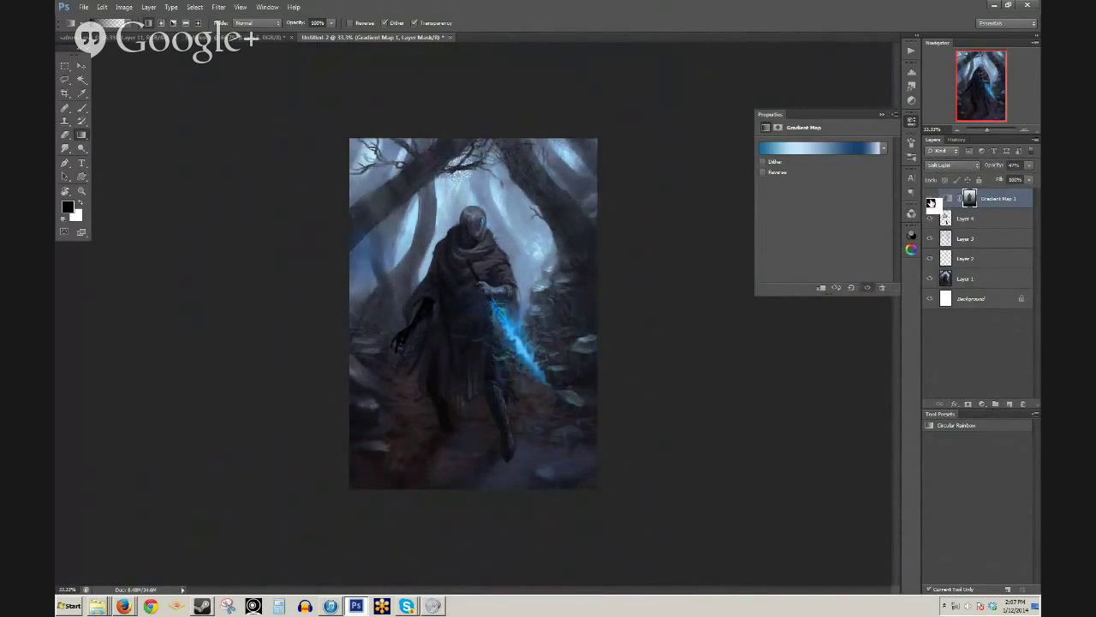
left_click(930, 204)
left_click(931, 204)
left_click(932, 204)
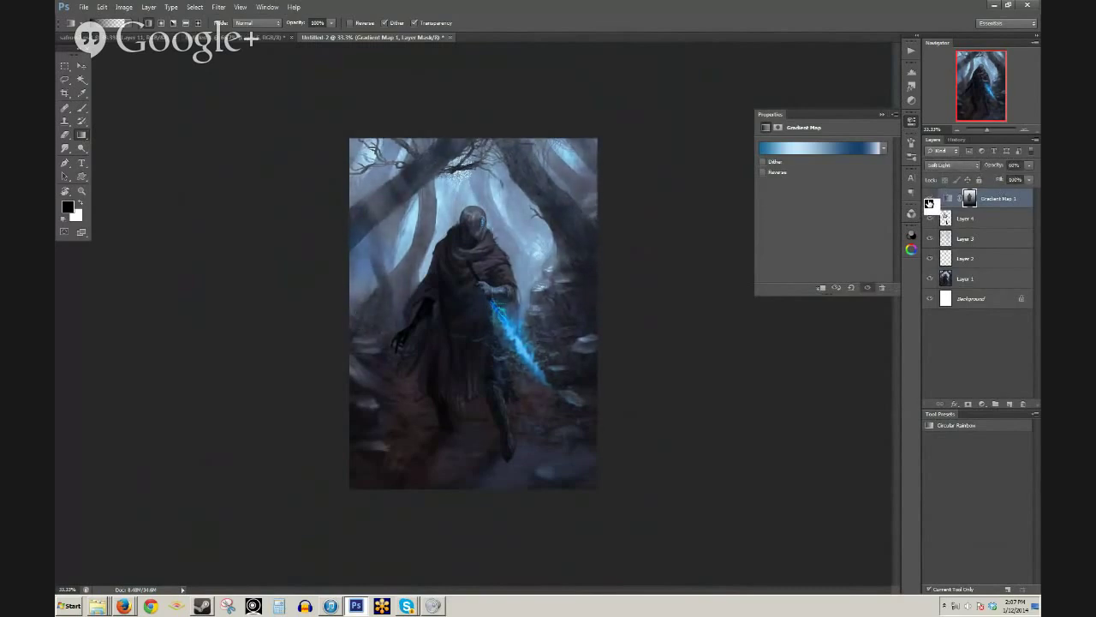
- Add a Selective Color adjustment above the Gradient Map, reduce cyan to warm the dark tones, and compare the painting with it hidden
key("e")
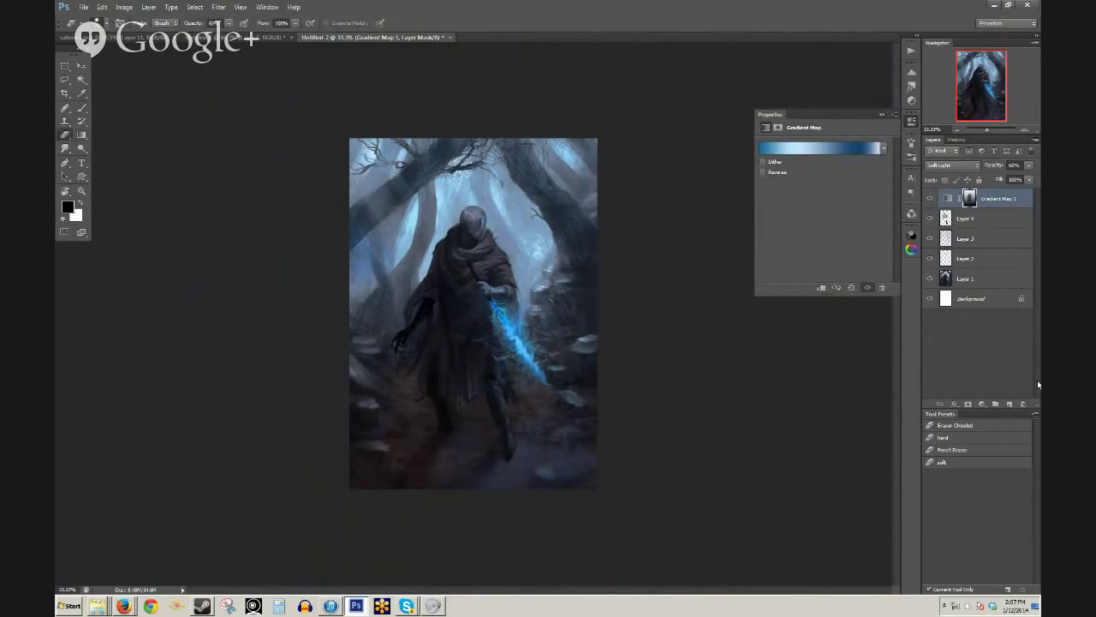
left_click(982, 405)
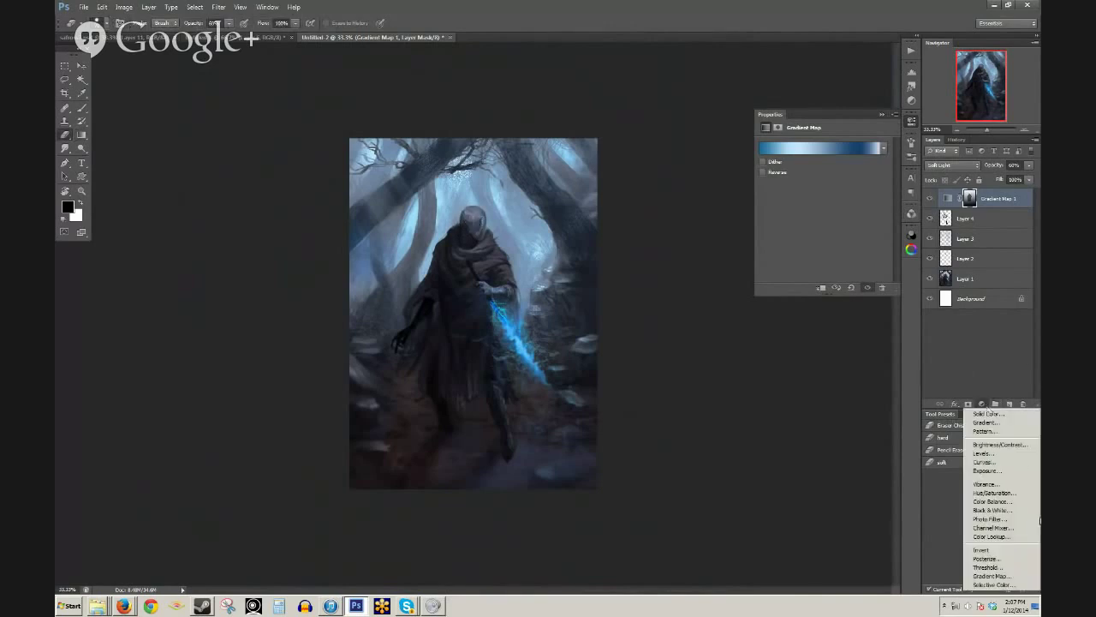
left_click(994, 584)
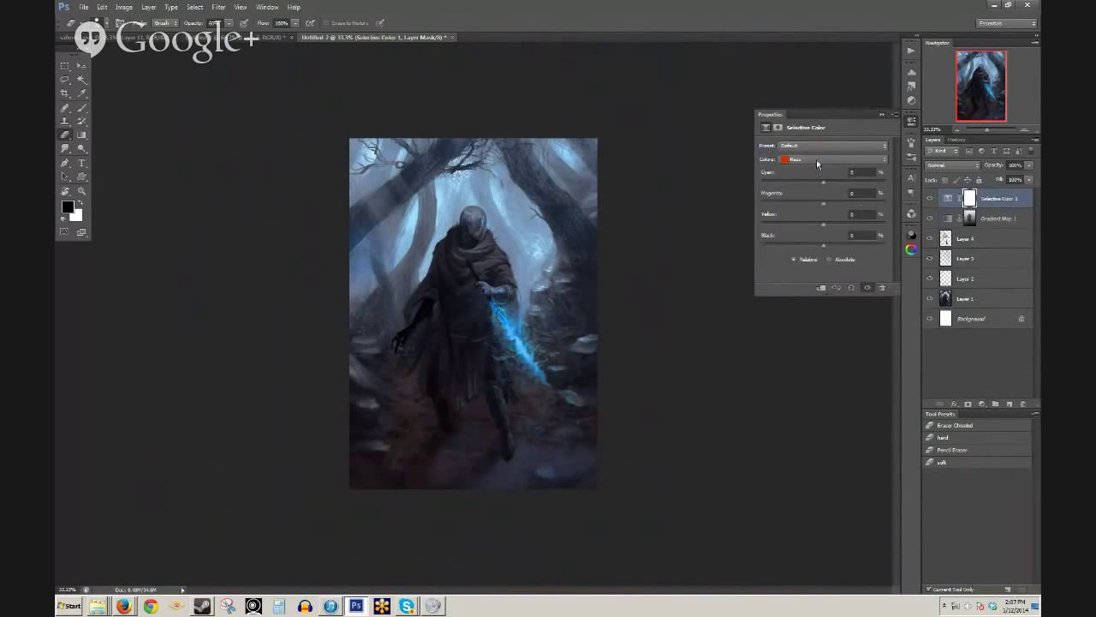
left_click(817, 160)
left_click(810, 237)
left_click_drag(822, 185, 816, 185)
left_click_drag(821, 185, 818, 184)
left_click(930, 198)
left_click(930, 199)
- Create a new layer above the Selective Color adjustment and set the foreground color to red with RGB 181, 13, 13
left_click(1013, 409)
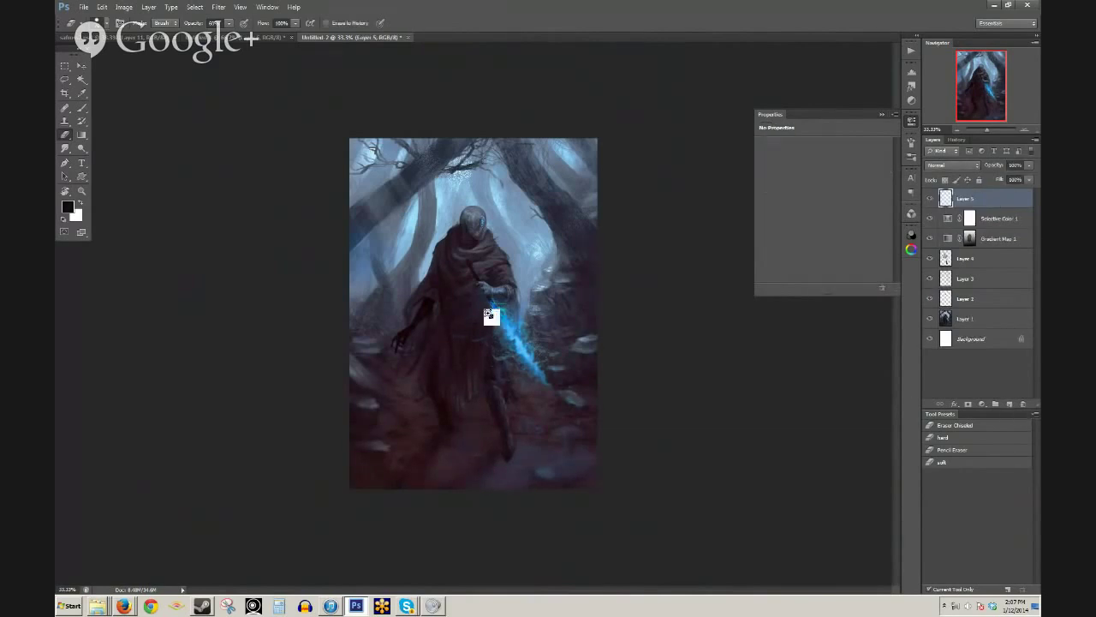
key("ctrl+plus")
key("ctrl+plus")
key("ctrl+plus")
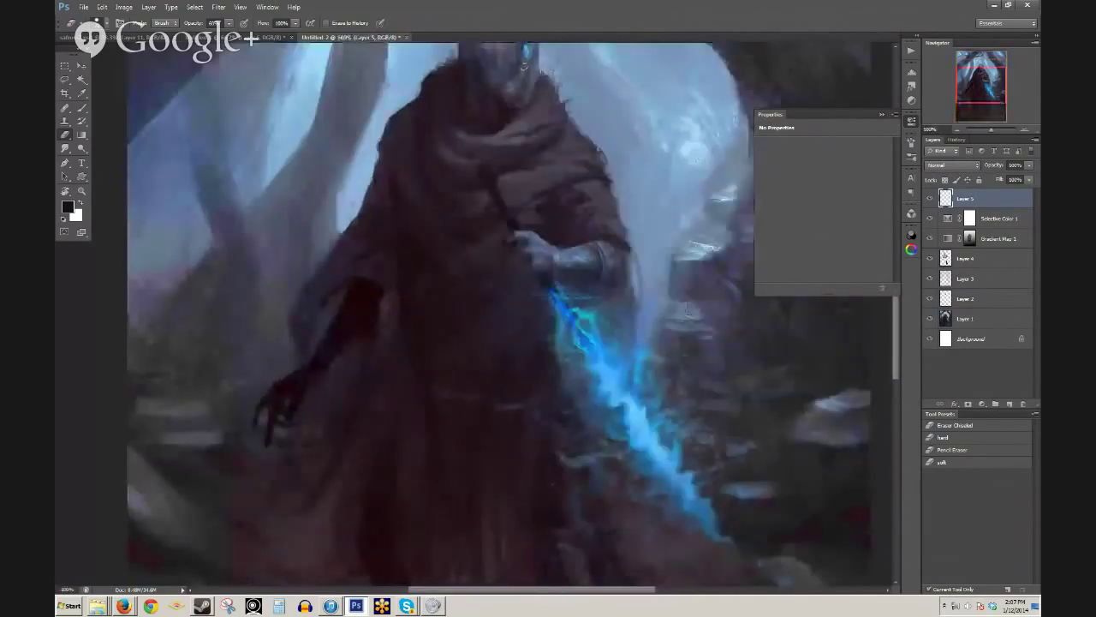
left_click(68, 206)
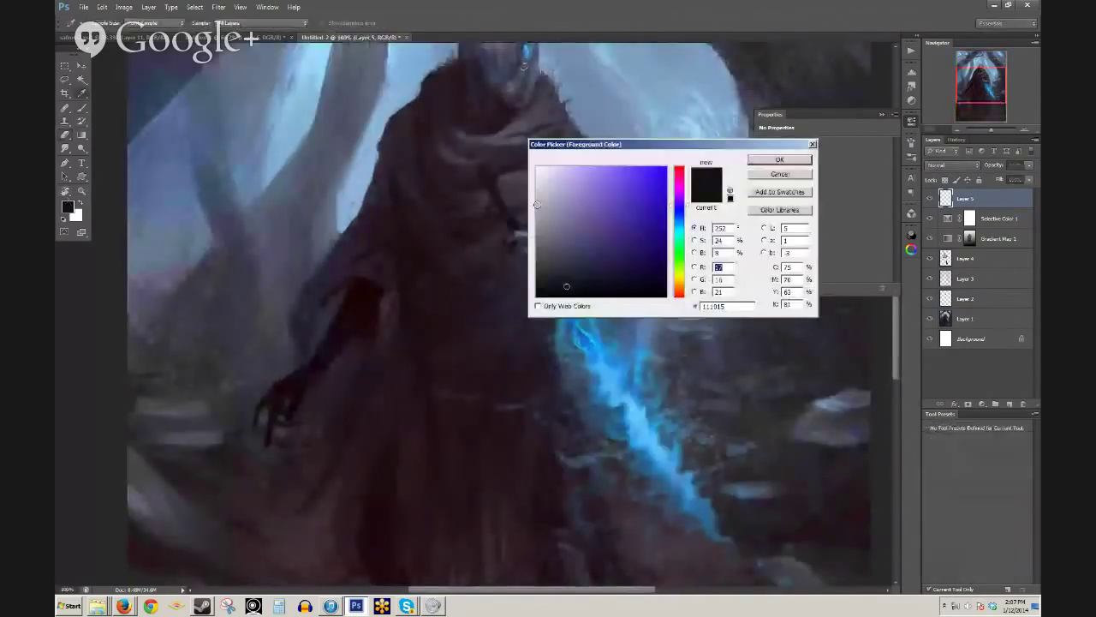
left_click_drag(623, 192, 658, 204)
left_click(680, 296)
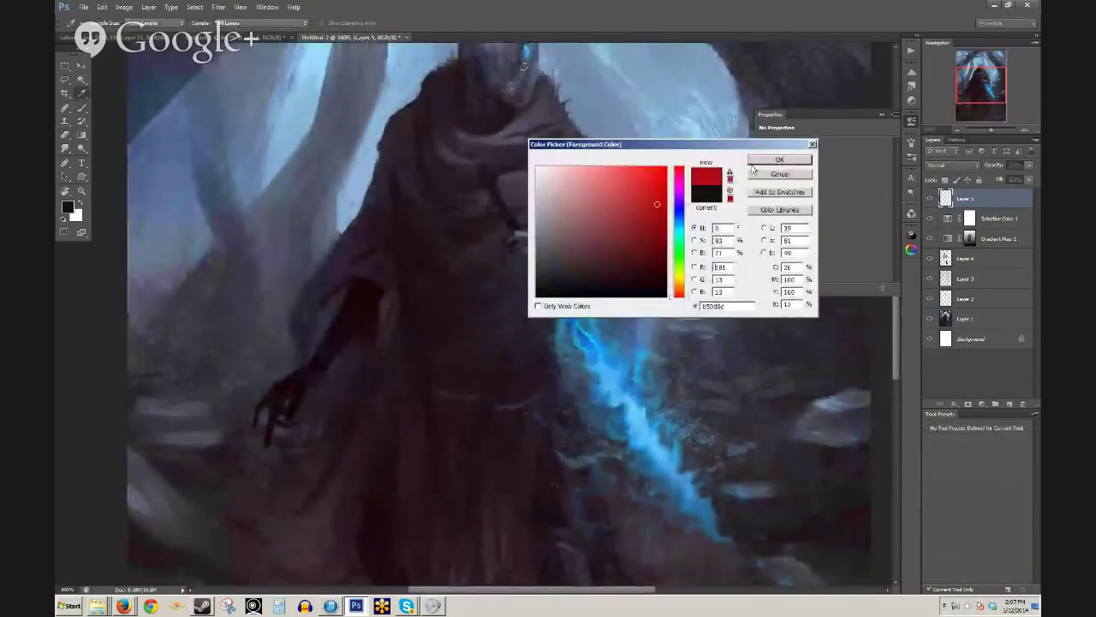
left_click(758, 159)
- Paint dark red accents in the gap beneath the helmet's chin and around the sleeve opening of the lowered arm
key("ctrl+plus")
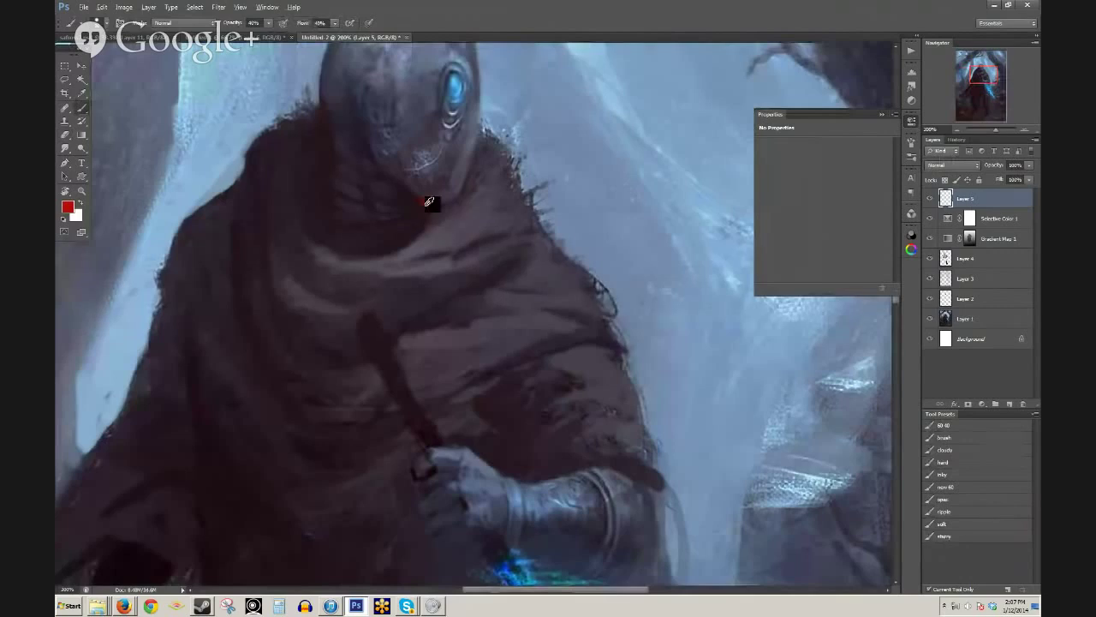
left_click(420, 205, "alt")
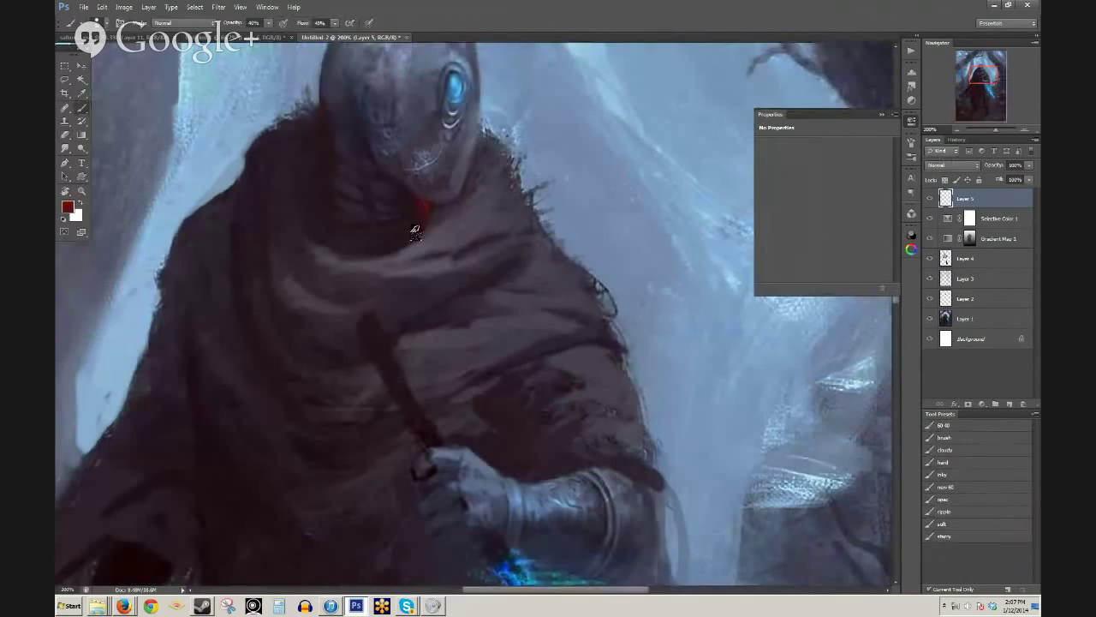
left_click_drag(368, 248, 494, 91)
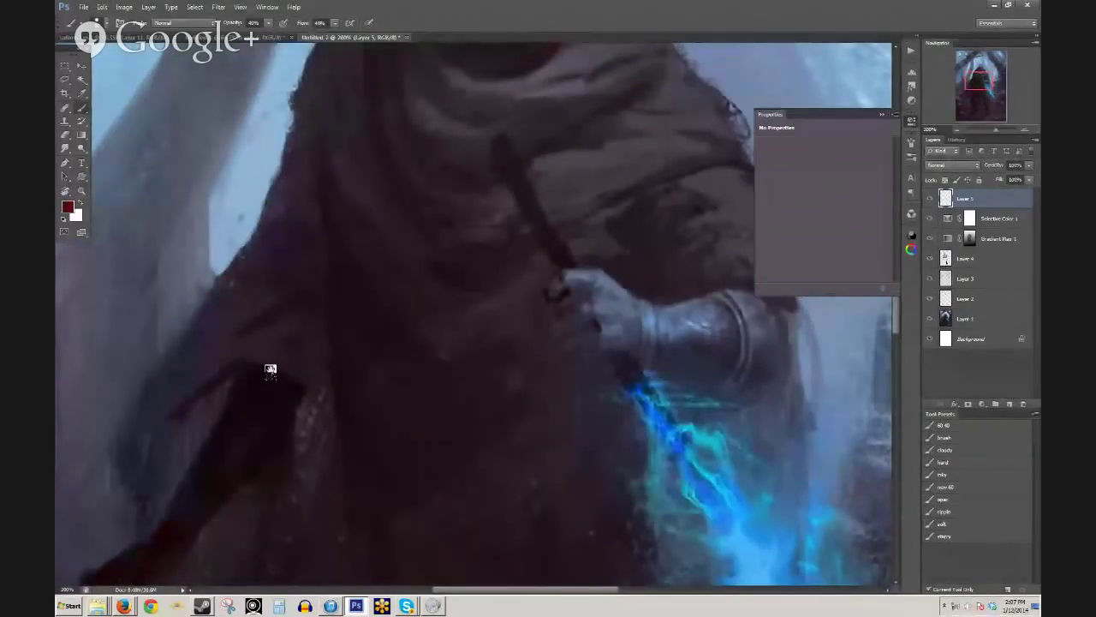
left_click_drag(292, 378, 293, 406)
left_click_drag(257, 370, 291, 406)
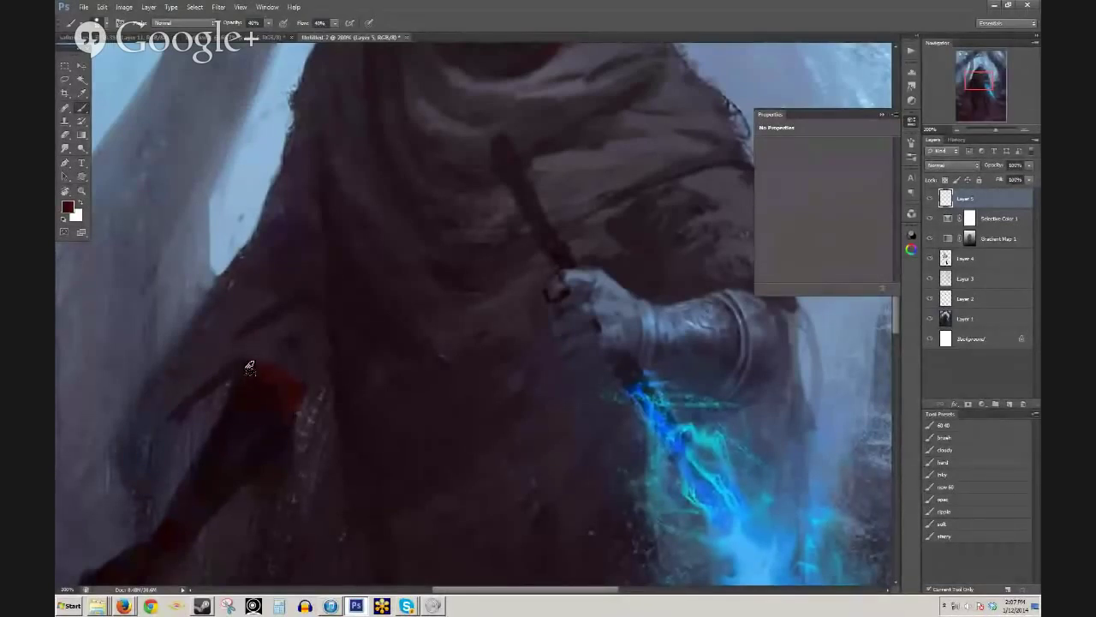
key("h")
left_click_drag(262, 387, 337, 313)
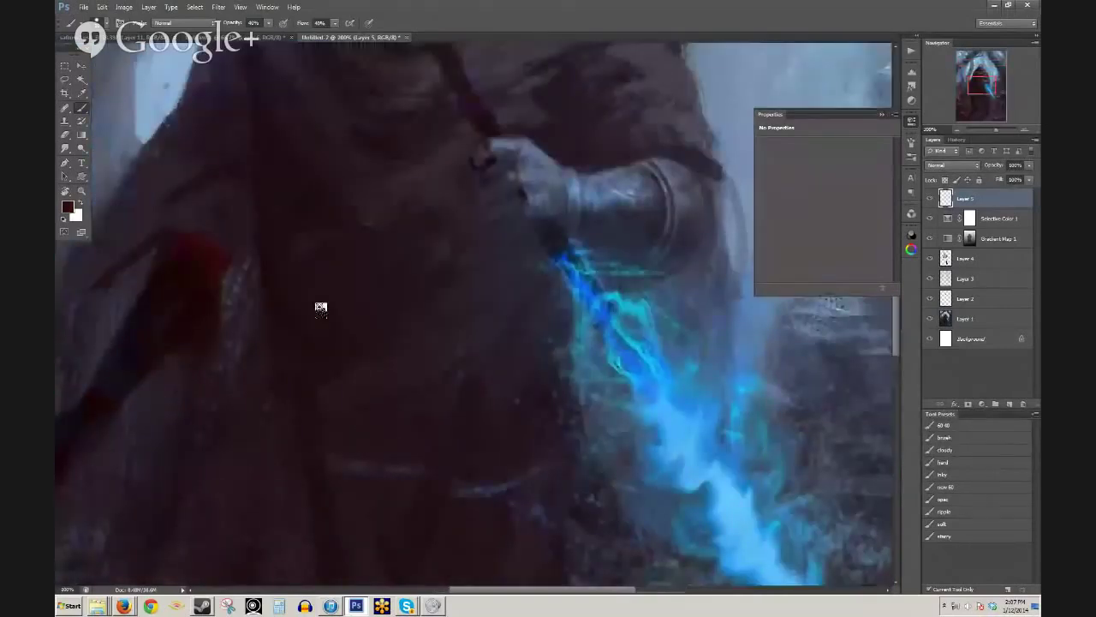
left_click_drag(221, 241, 229, 255)
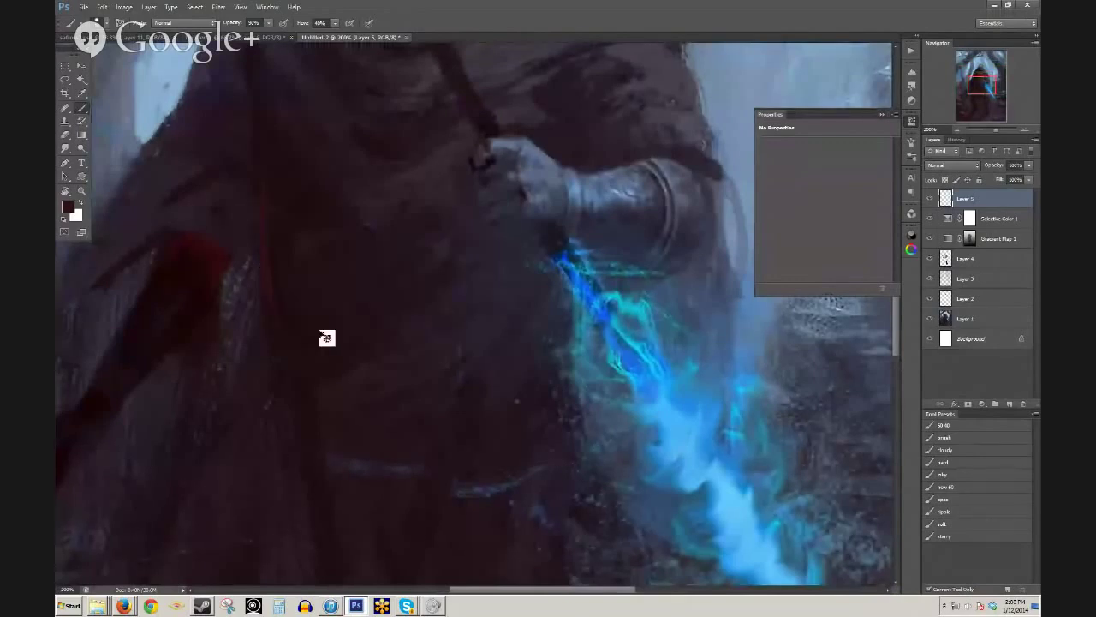
- Refine the red accent under the helmet's chin with colors sampled from the painted red and the surrounding scarf
key("h")
left_click_drag(334, 296, 475, 237)
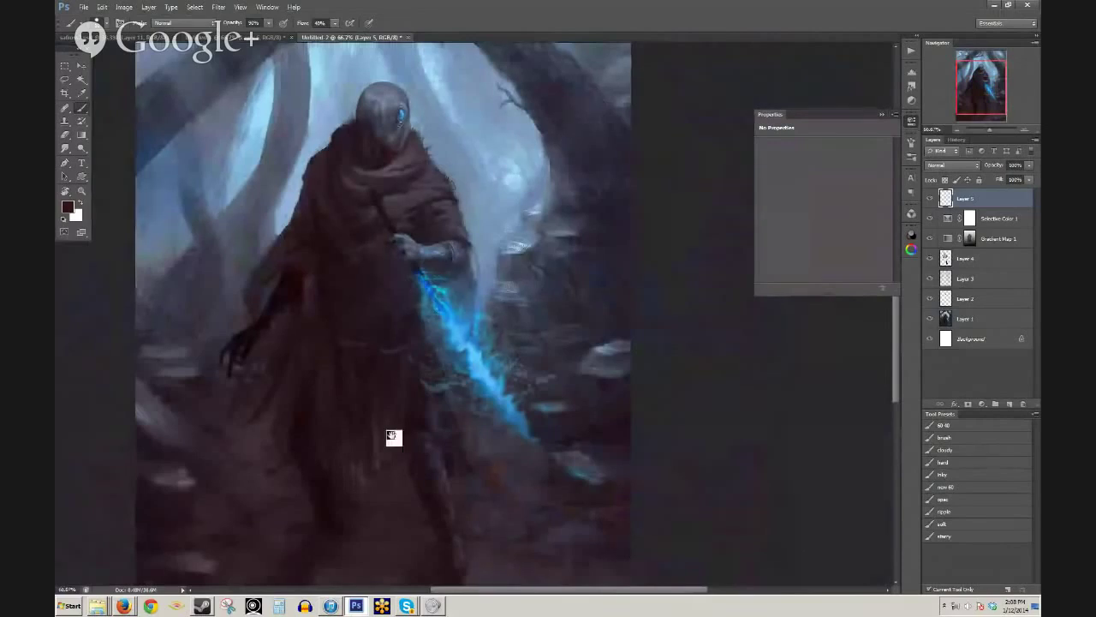
left_click_drag(401, 442, 397, 287)
left_click_drag(356, 240, 344, 441)
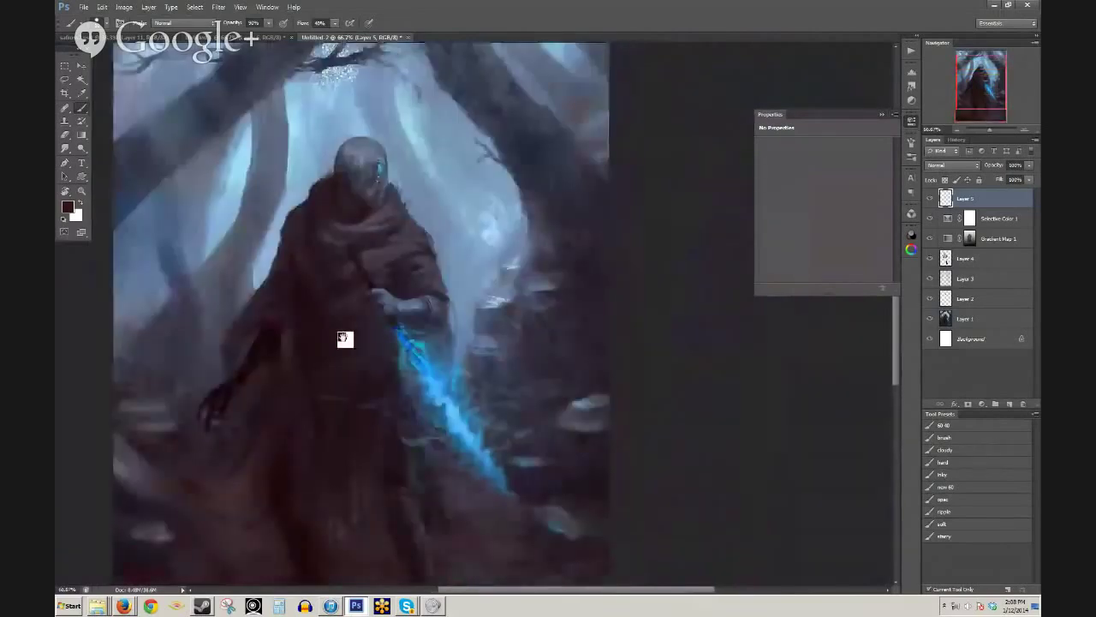
left_click_drag(344, 339, 369, 265)
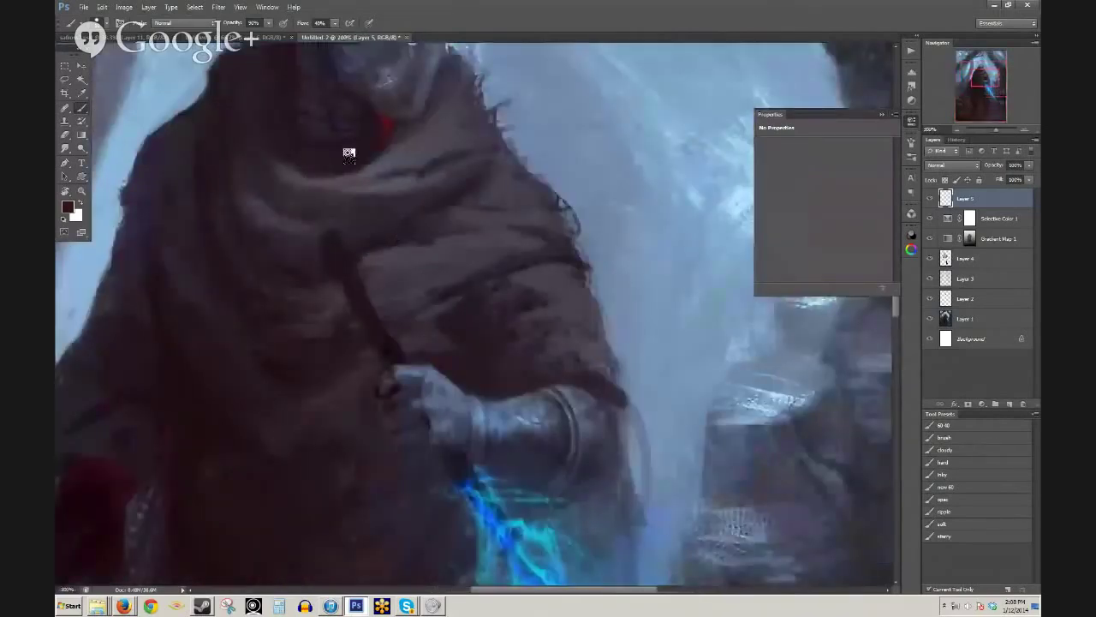
left_click(388, 128, "alt")
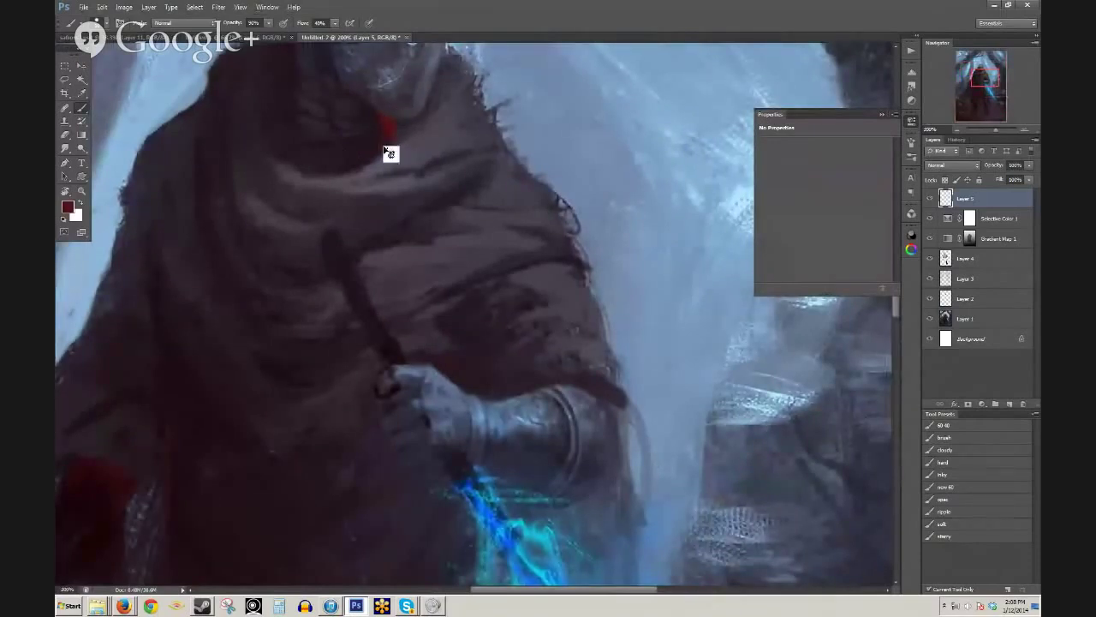
left_click(364, 183, "alt")
left_click(379, 214, "alt")
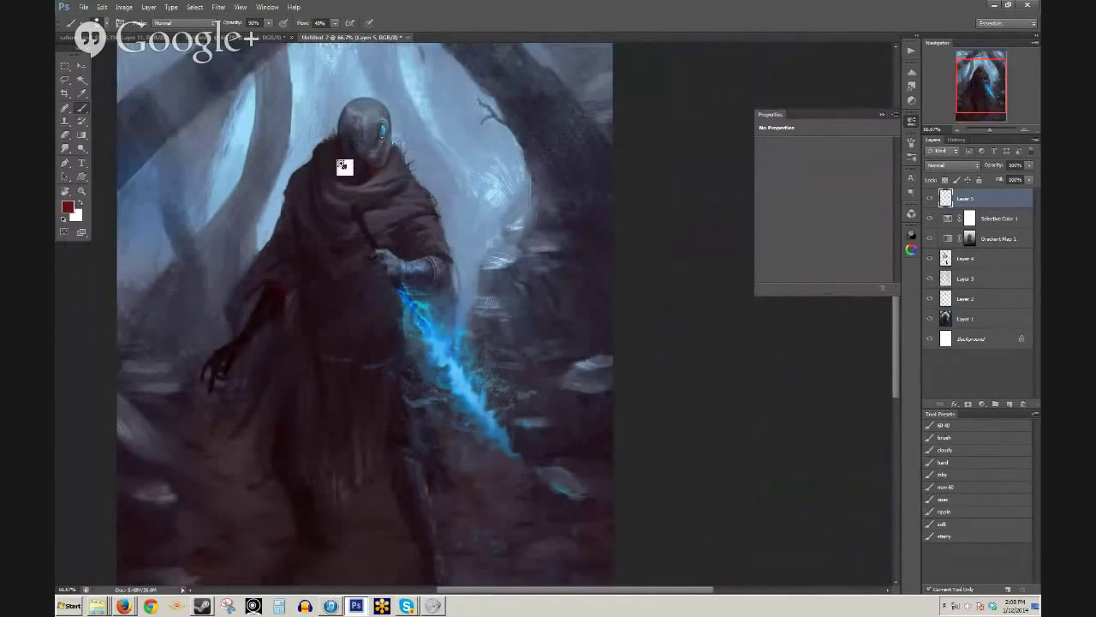
scroll(343, 166, "up", 1)
key("e")
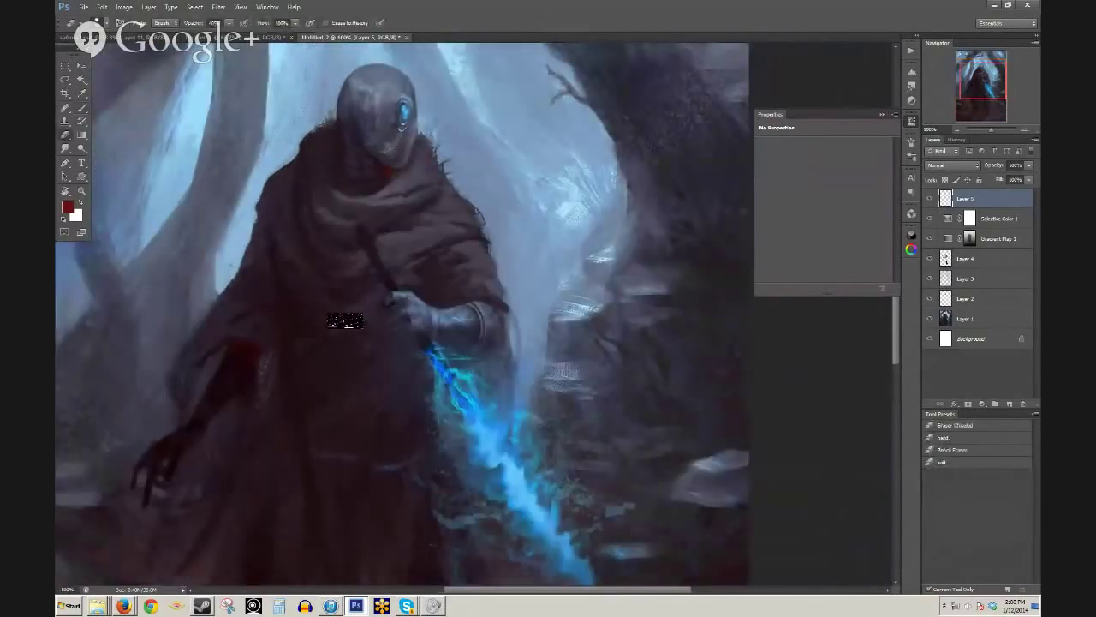
key("b")
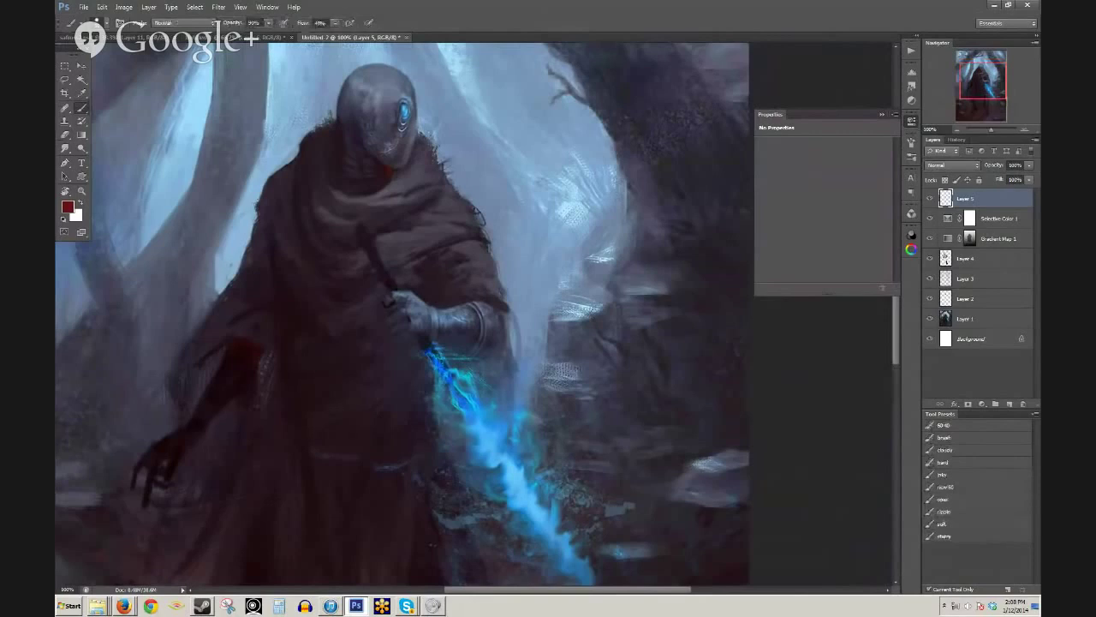
- Examine the whole painting with its red accents, comparing it with the color adjustment hidden and shown
scroll(396, 287, "down", 1)
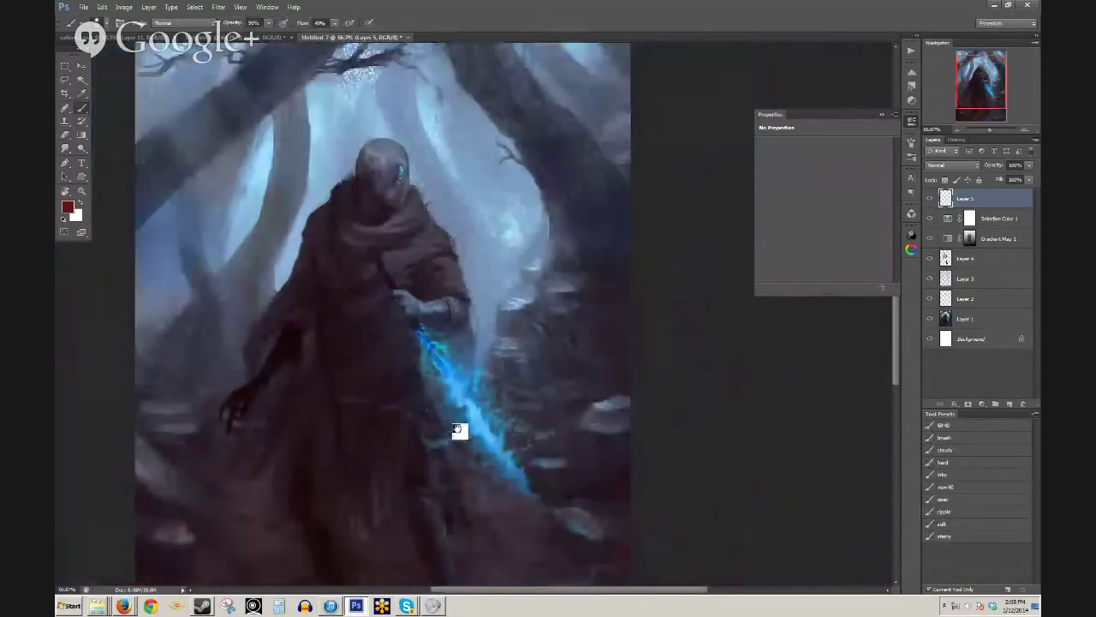
left_click_drag(457, 431, 442, 272)
scroll(454, 283, "down", 1)
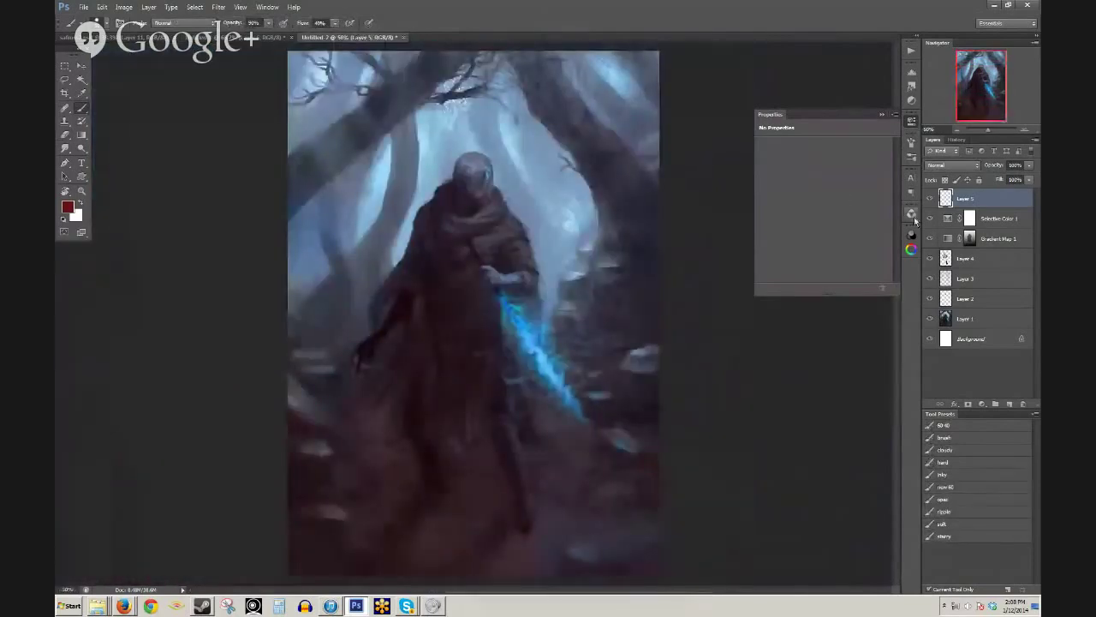
left_click(930, 221)
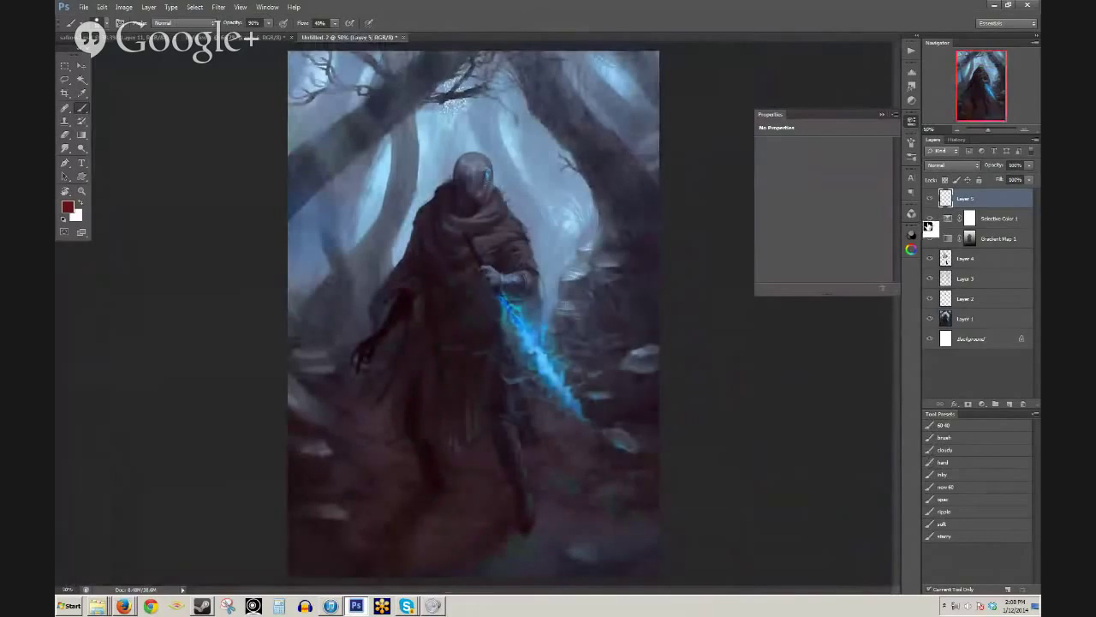
scroll(522, 328, "up", 1)
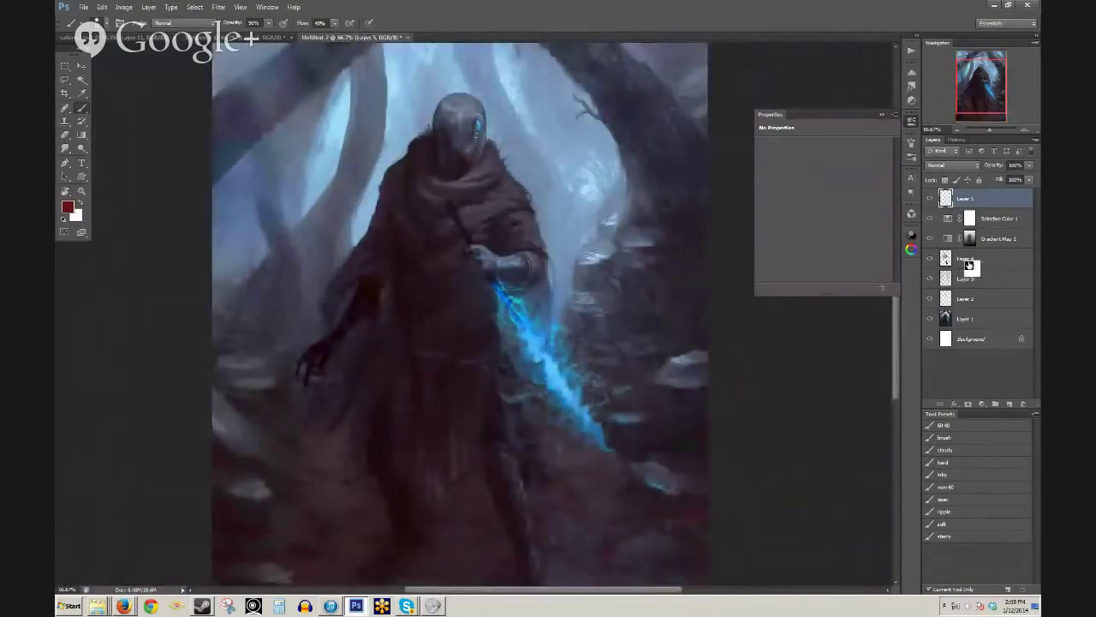
- Hide the Selective Color adjustment and examine the whole painting without it
key("ctrl+h")
scroll(660, 334, "down", 1)
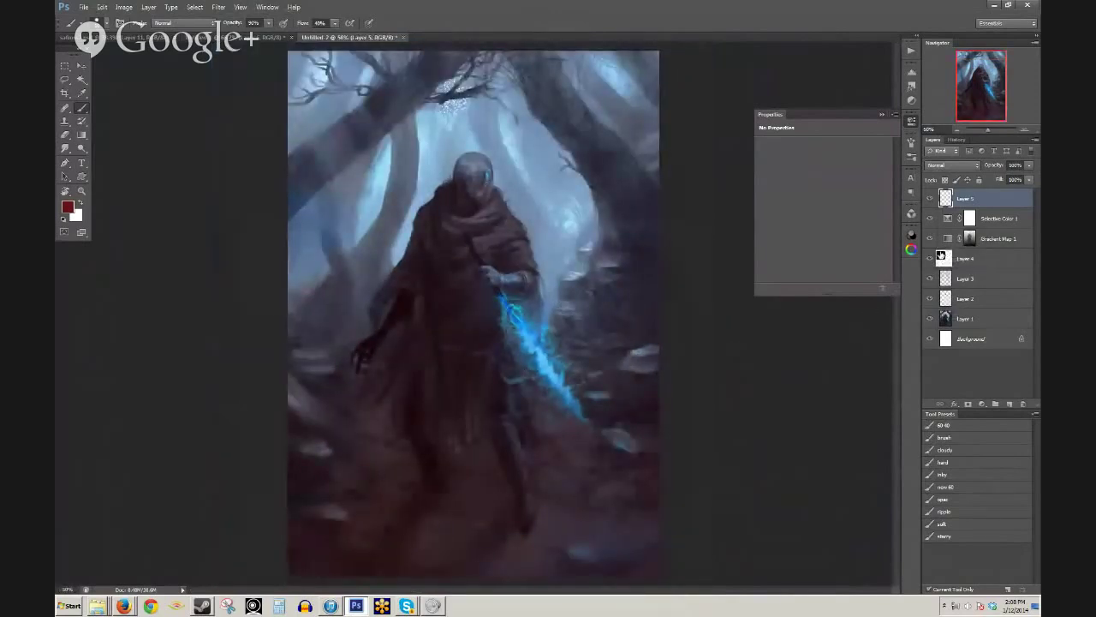
left_click(930, 219)
left_click(459, 428, "ctrl")
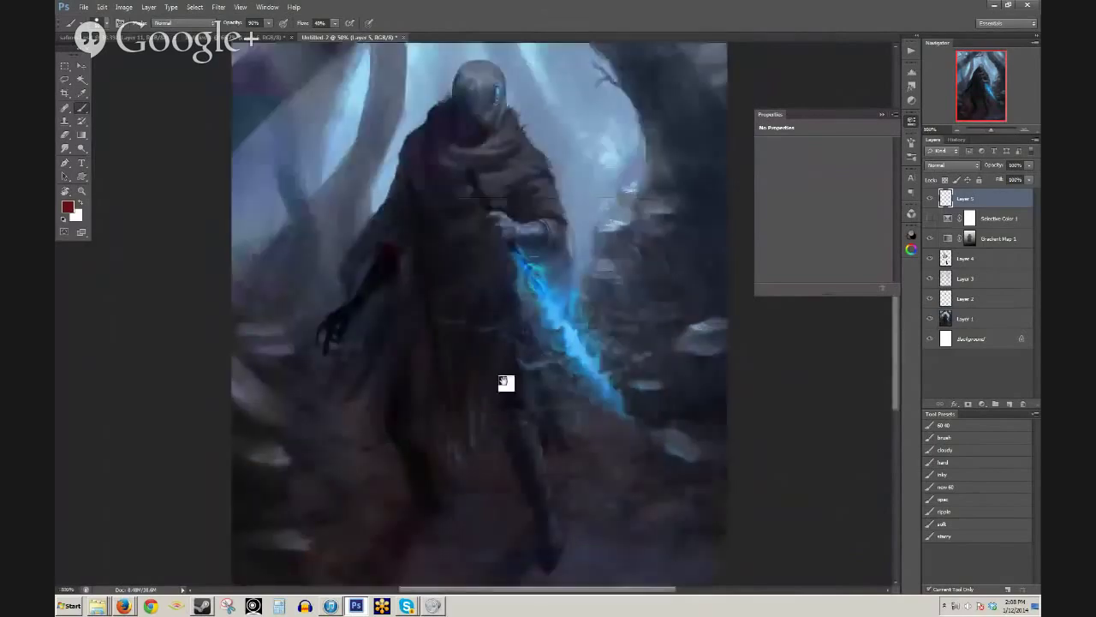
left_click(504, 382, "ctrl")
left_click(417, 321, "alt")
left_click(455, 316, "alt")
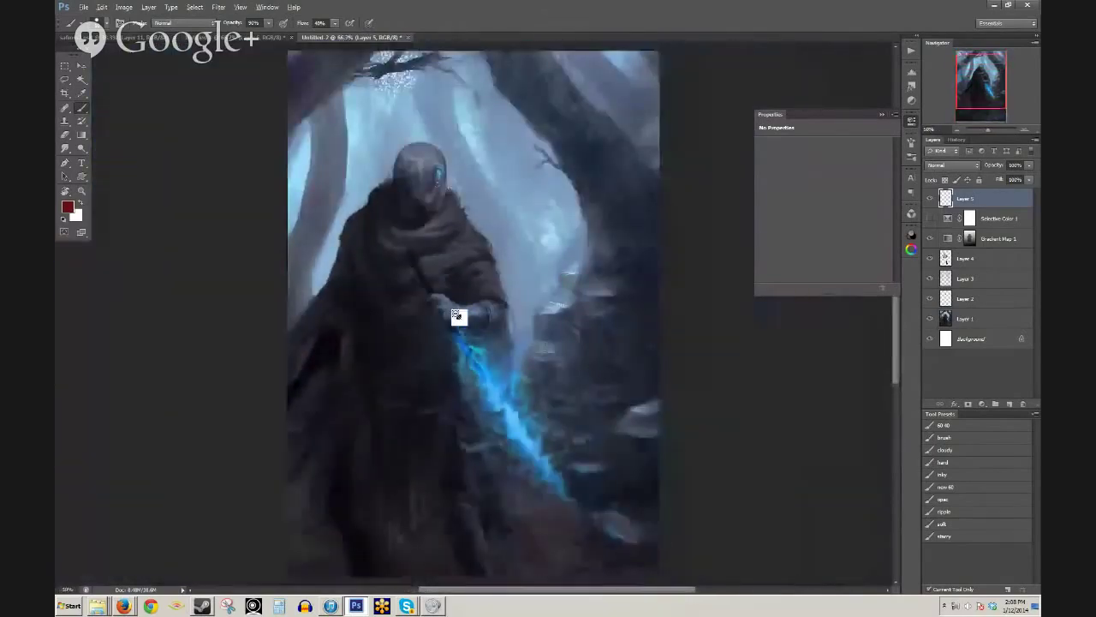
left_click(491, 314, "alt")
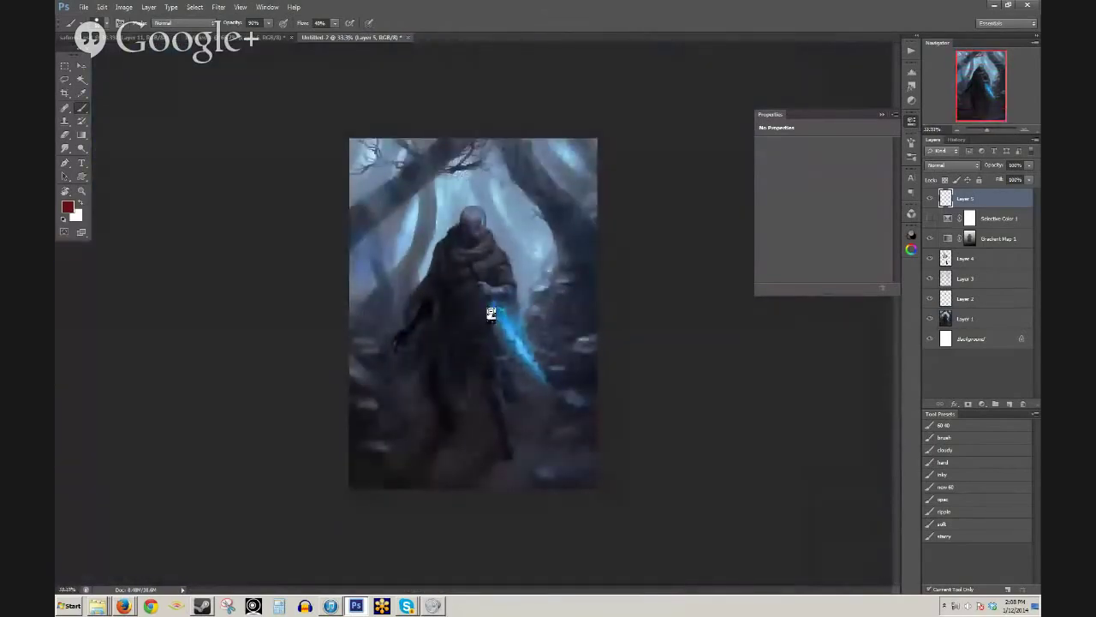
left_click_drag(460, 335, 983, 220)
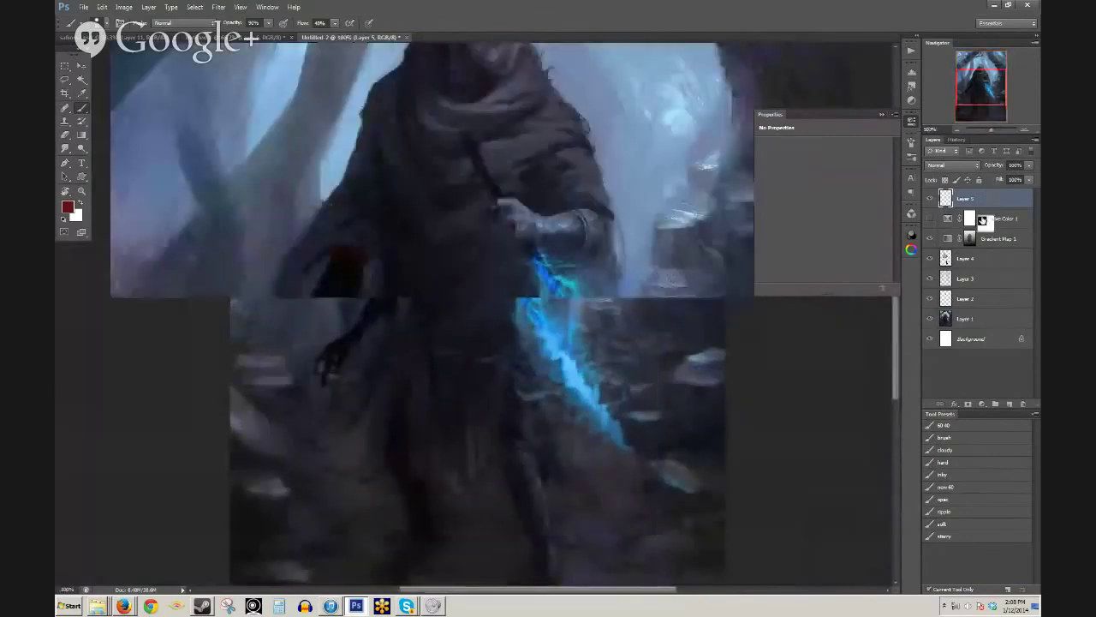
- Darken the cloak folds around the raised arm above the gauntlet with near-black sampled from the cloak, at reduced brush opacity
left_click(553, 206, "ctrl")
left_click_drag(553, 205, 528, 302)
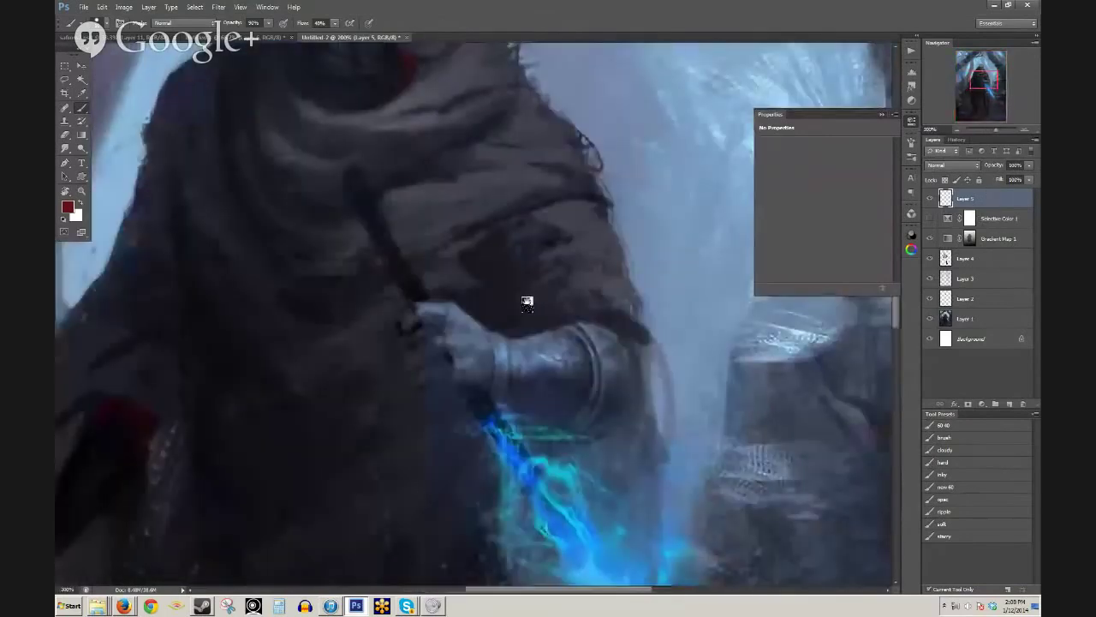
left_click(513, 304, "alt")
mouse_move(452, 257)
left_mouse_down()
mouse_move(458, 241)
mouse_move(446, 269)
mouse_move(481, 281)
left_mouse_up()
key("4")
key("ctrl+minus")
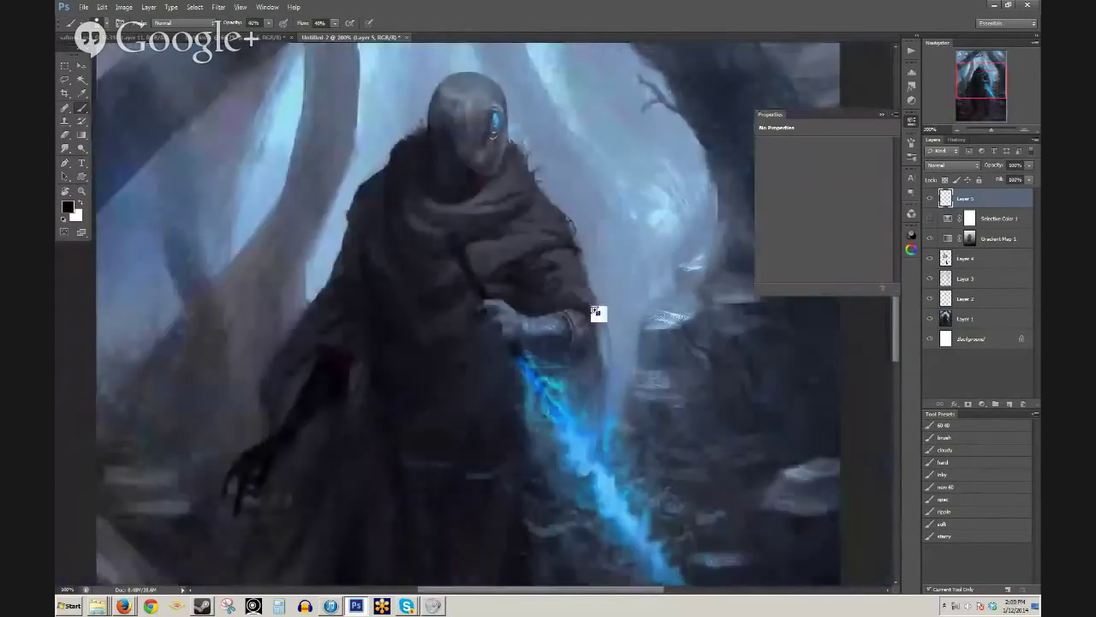
scroll(597, 312, "up", 1)
key("3")
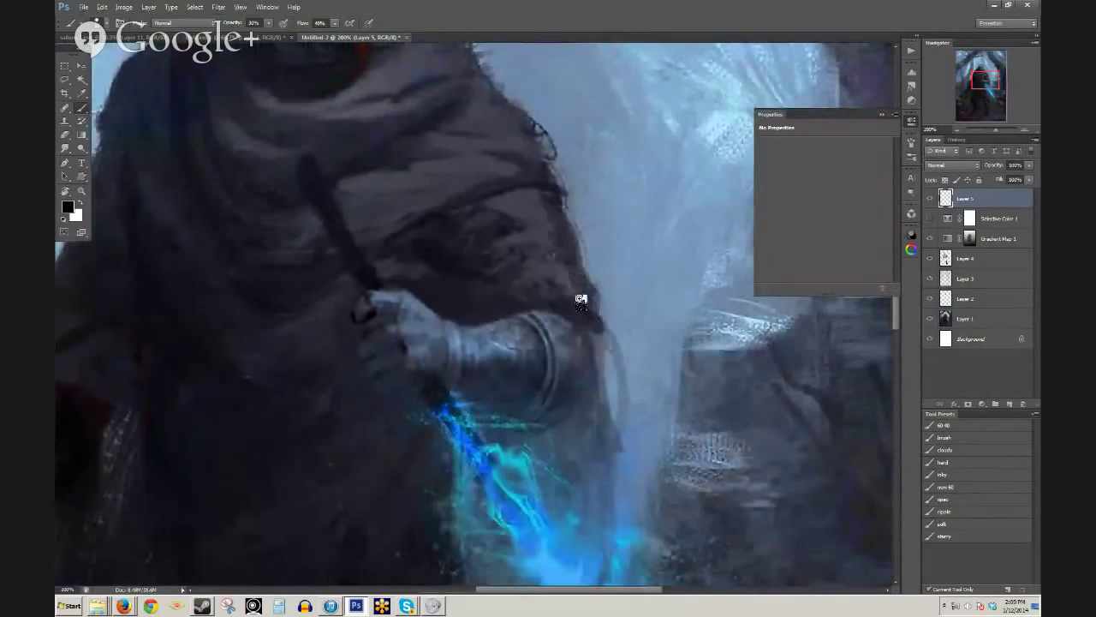
key("h")
left_click_drag(570, 246, 568, 282)
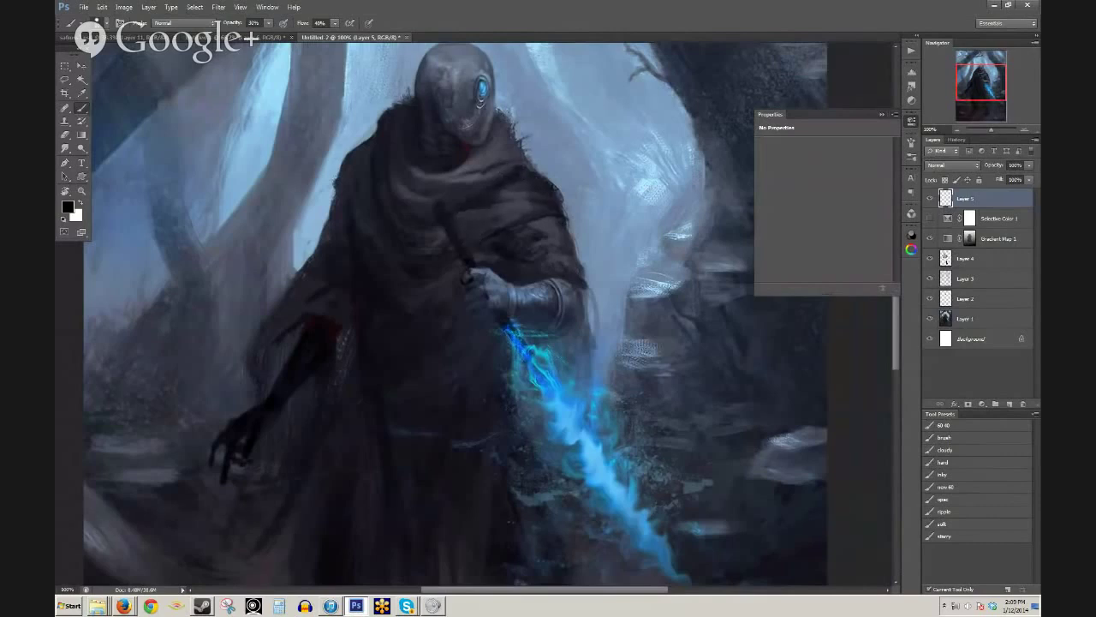
- Examine the full figure and its surroundings, ending with a close view of the helmet and scarf
left_click(519, 256, "alt")
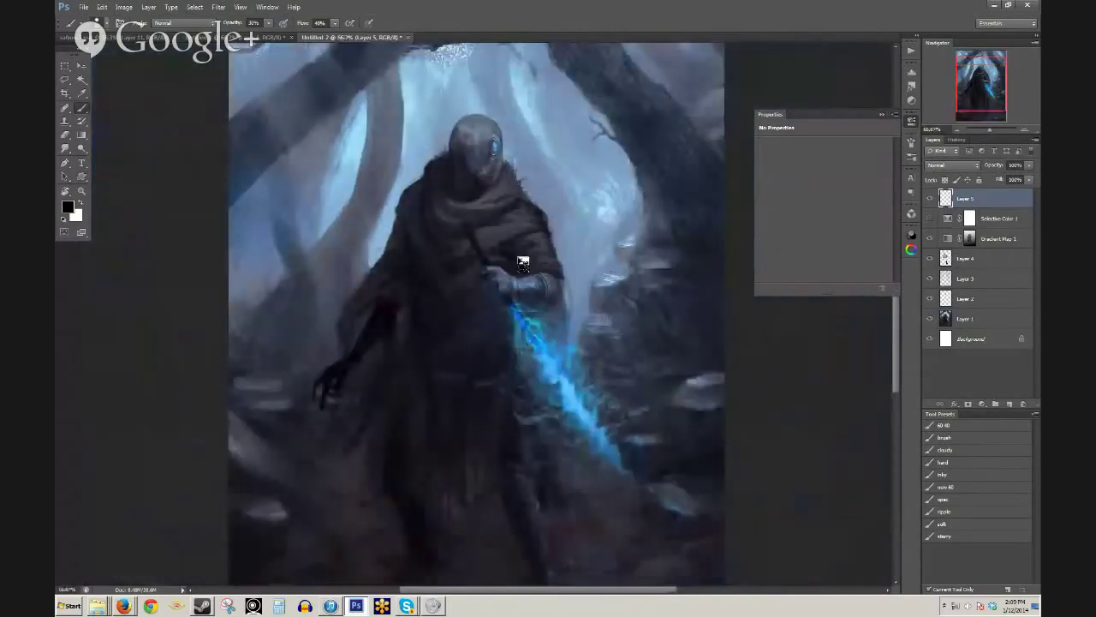
mouse_move(518, 291)
left_mouse_down()
mouse_move(539, 246)
mouse_move(527, 195)
left_mouse_up()
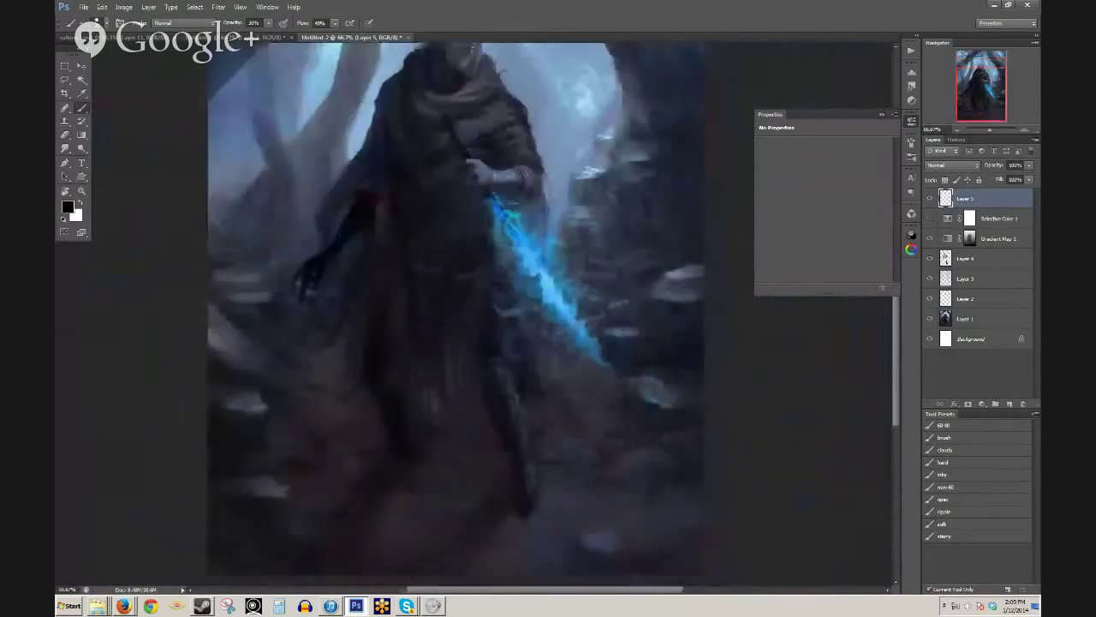
left_click_drag(491, 286, 385, 361)
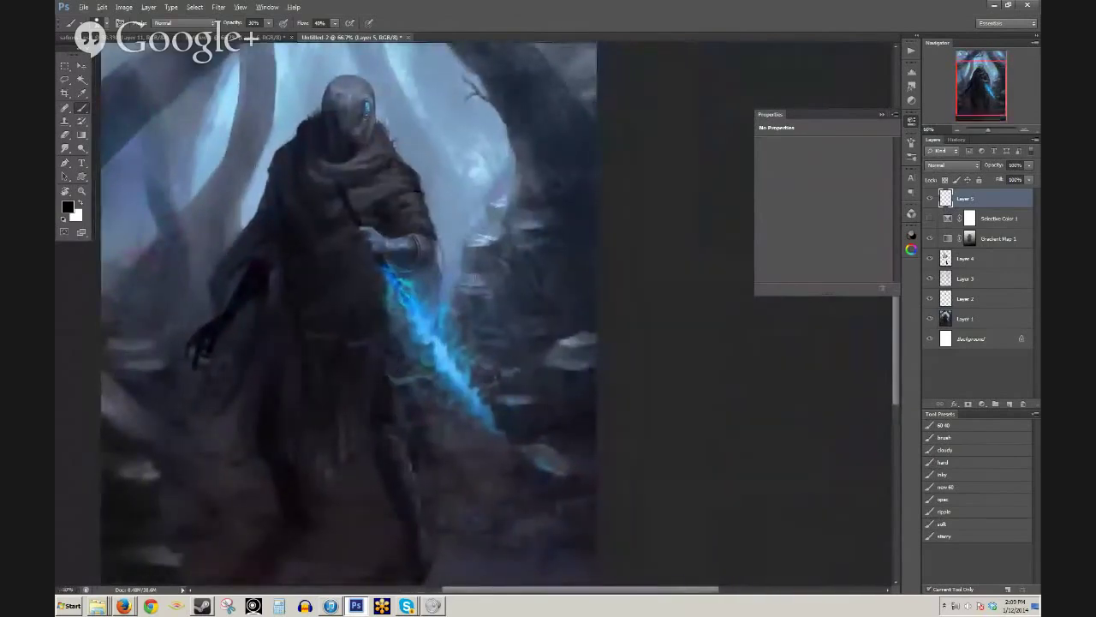
left_click(521, 322, "alt")
left_click(521, 322, "ctrl")
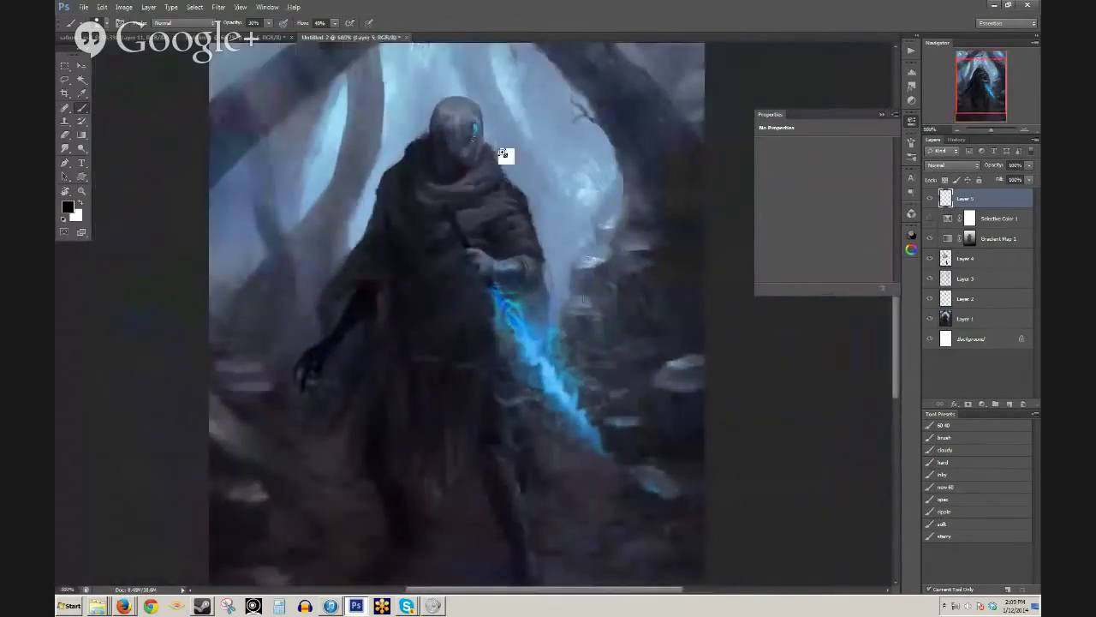
left_click(504, 154, "ctrl")
left_click_drag(446, 161, 550, 153)
left_click_drag(611, 282, 810, 542)
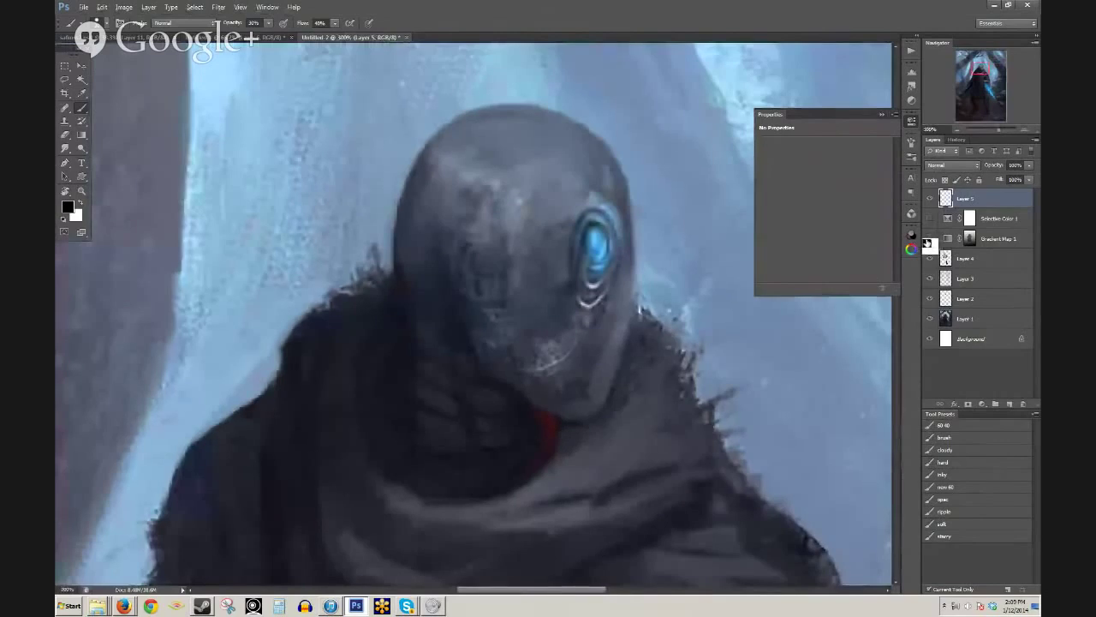
- Mask the Gradient Map adjustment off the helmet by painting black at 100% opacity on its layer mask
left_click(930, 238)
left_click(930, 238)
left_click(970, 238)
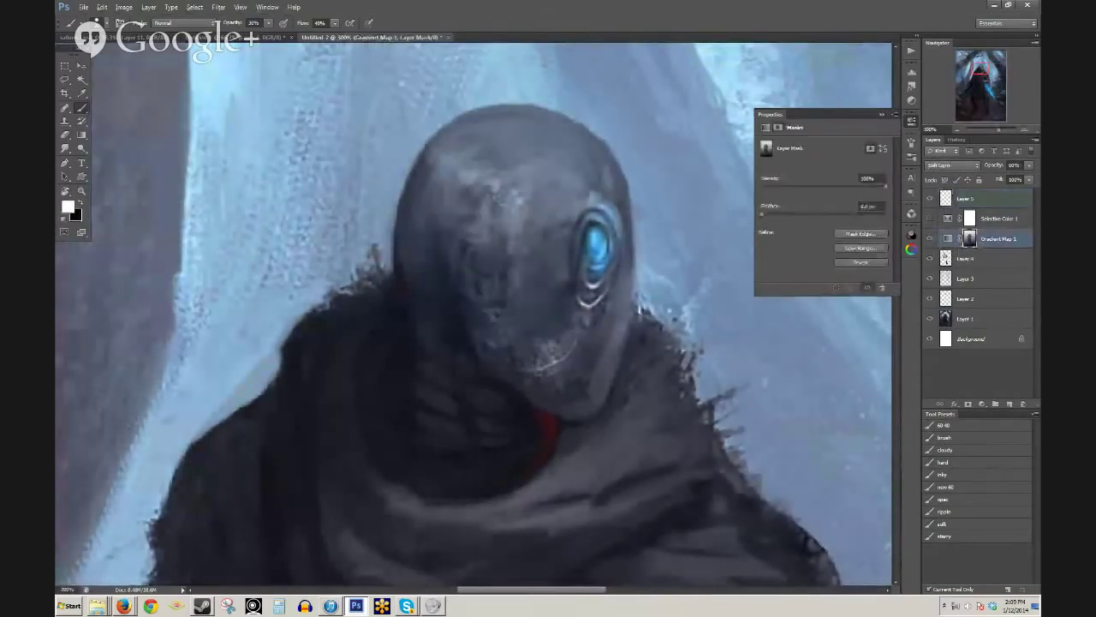
key("x")
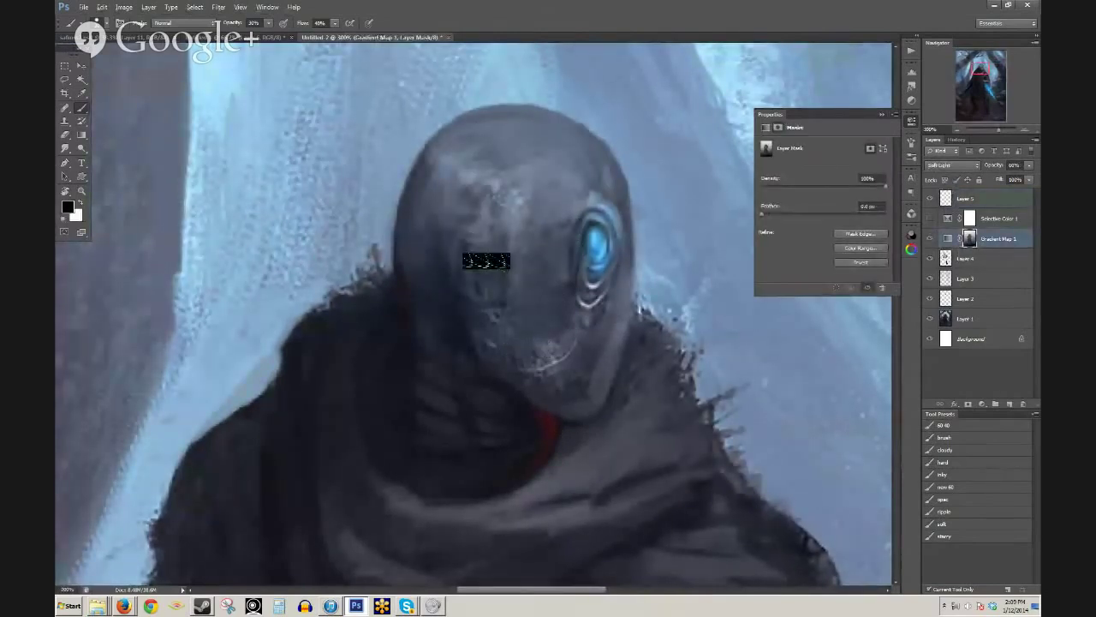
key("0")
mouse_move(502, 280)
left_mouse_down()
mouse_move(487, 192)
mouse_move(469, 316)
mouse_move(433, 282)
mouse_move(445, 253)
mouse_move(431, 181)
mouse_move(445, 187)
mouse_move(458, 280)
mouse_move(540, 191)
mouse_move(580, 184)
mouse_move(577, 224)
mouse_move(600, 182)
mouse_move(581, 144)
left_mouse_up()
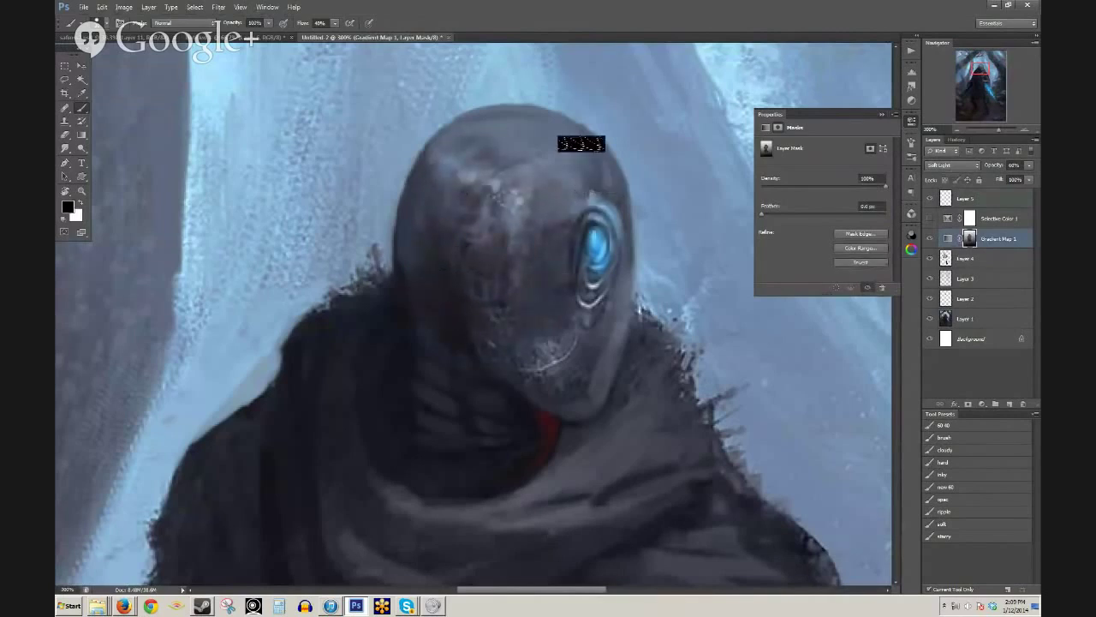
- Return to Layer 5 and touch up the helmet's shaded face with black
left_click(544, 270, "alt")
left_click(545, 273, "alt")
left_click(605, 327, "alt")
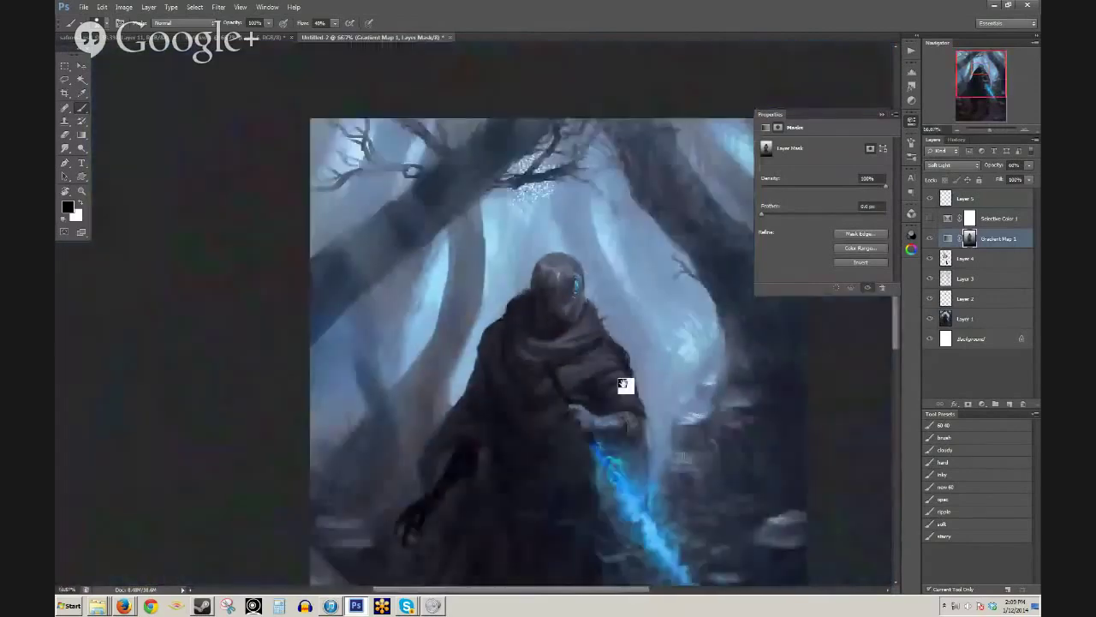
left_click_drag(625, 385, 513, 179)
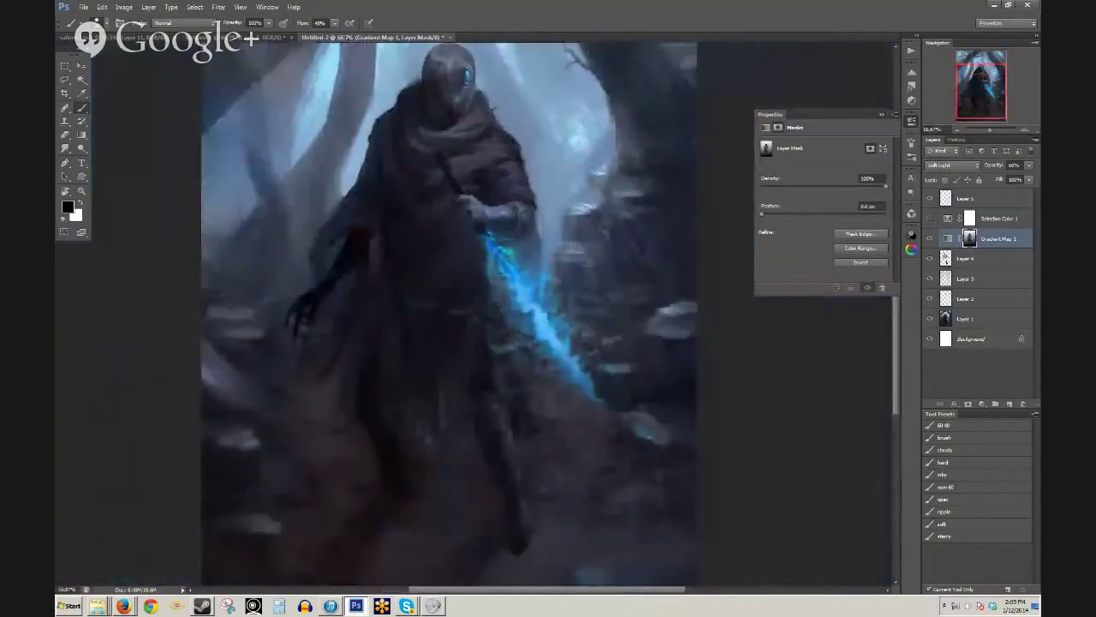
left_click_drag(633, 241, 599, 316)
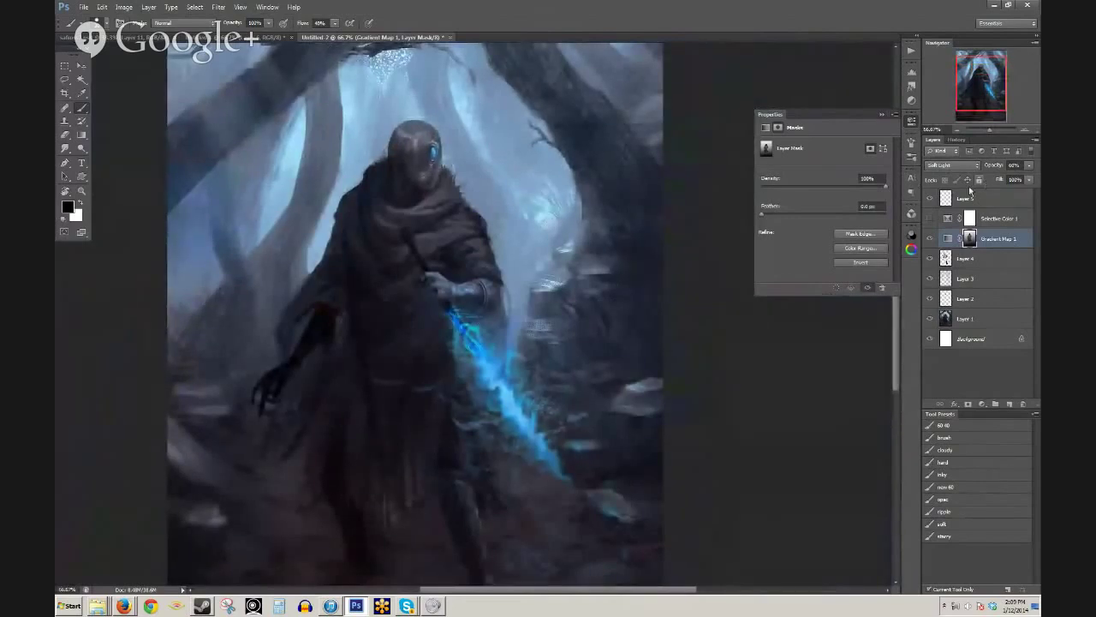
left_click(965, 200)
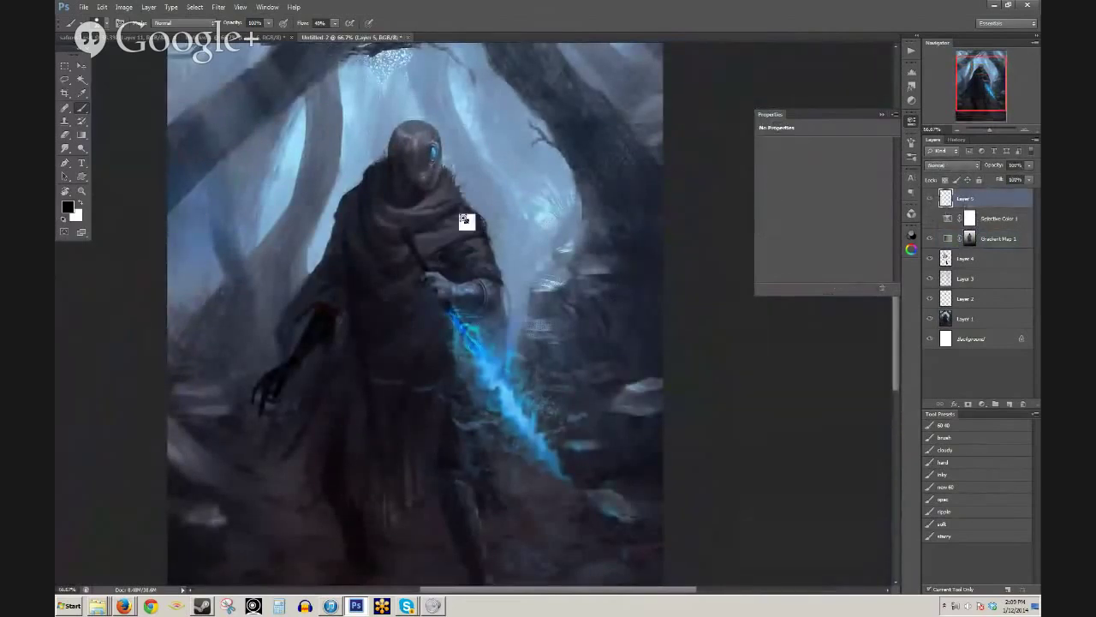
scroll(465, 220, "up", 3)
scroll(343, 155, "down", 1)
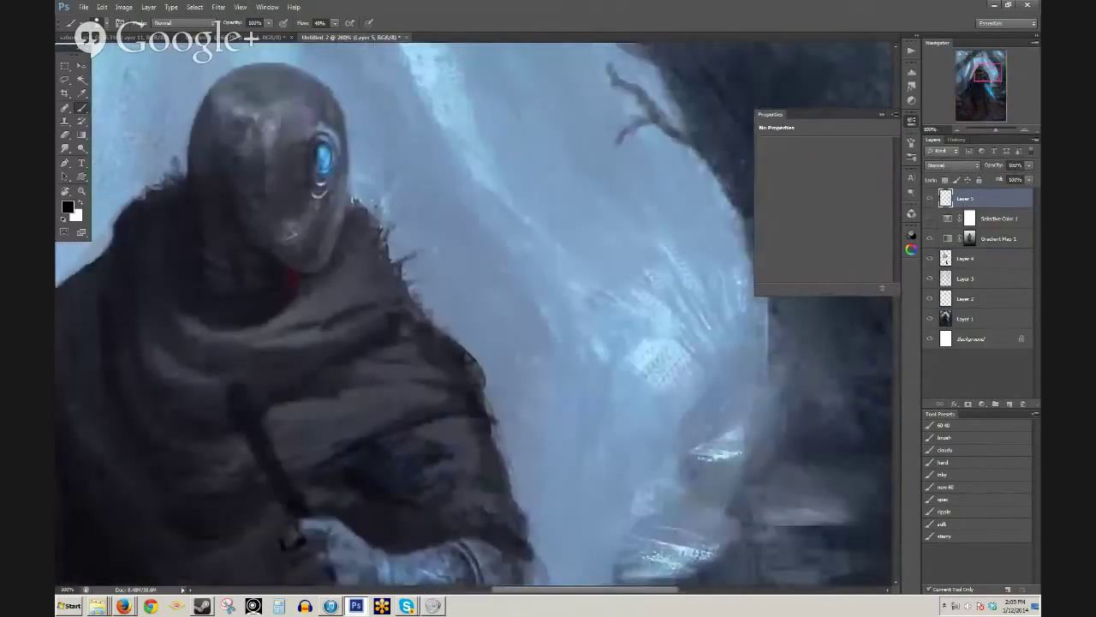
left_click_drag(246, 203, 272, 204)
scroll(330, 206, "down", 3)
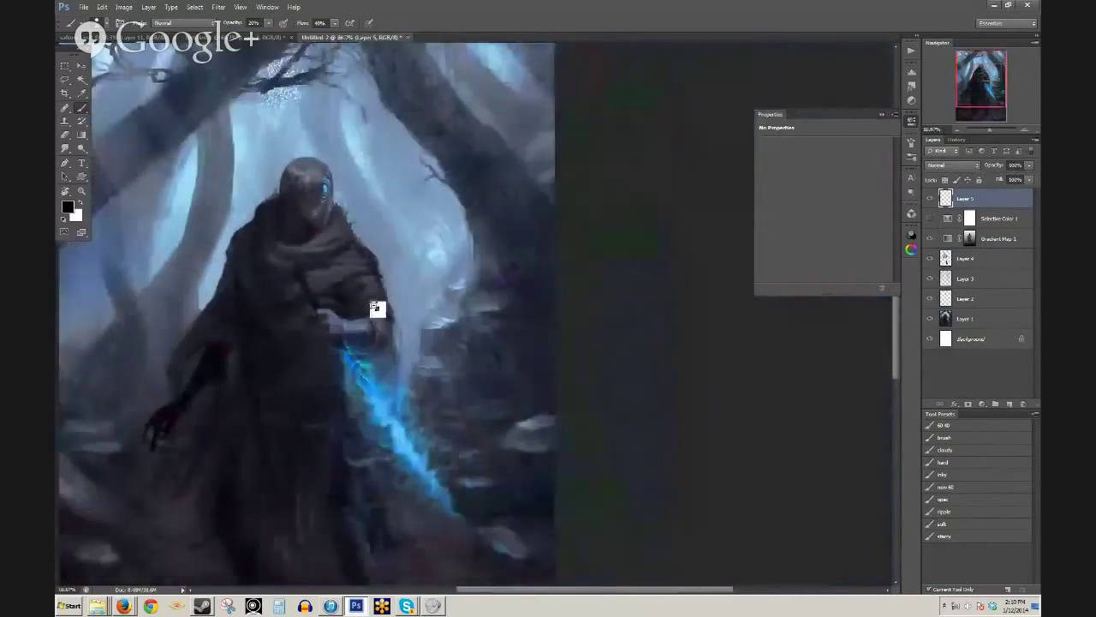
- Examine the figure's legs, the blade and the overall composition at several magnifications
left_click_drag(363, 305, 416, 163)
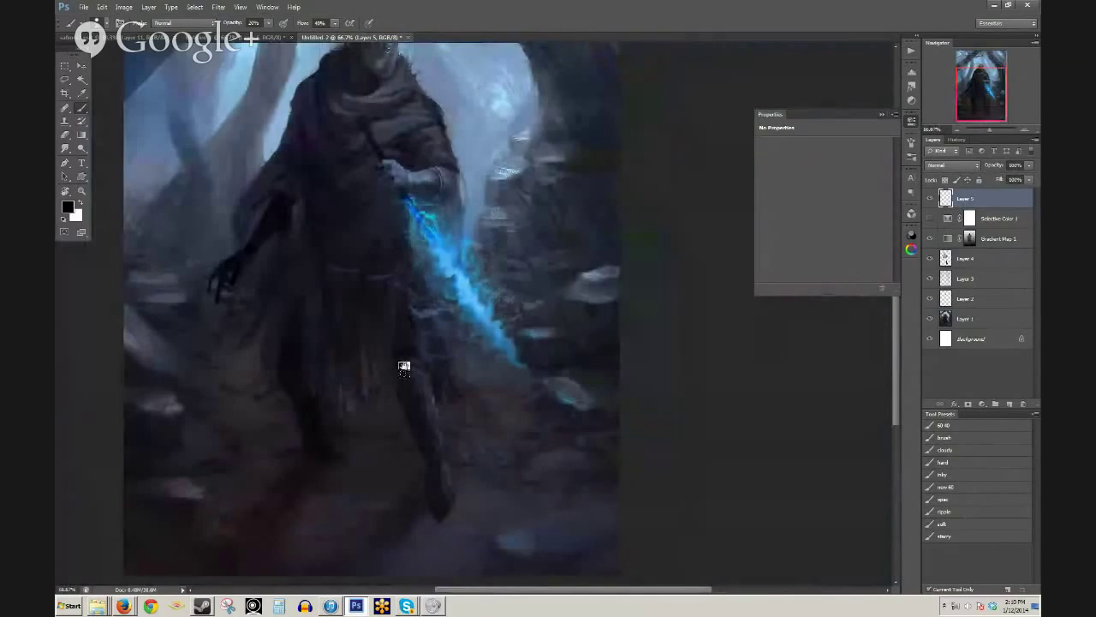
left_click_drag(463, 319, 382, 477)
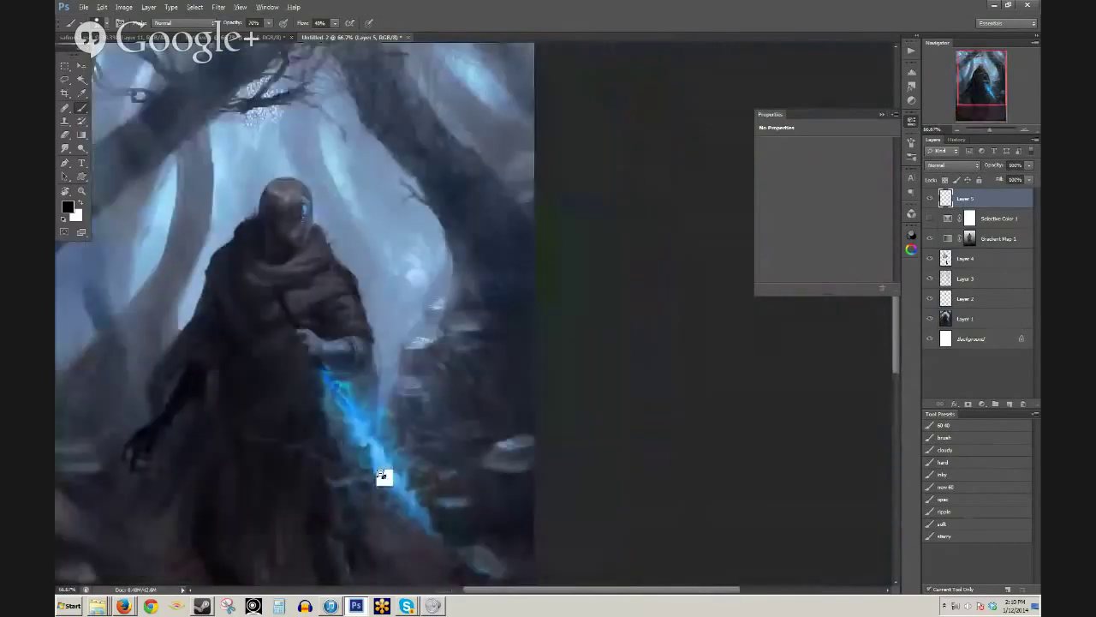
key("ctrl+minus")
key("ctrl+minus")
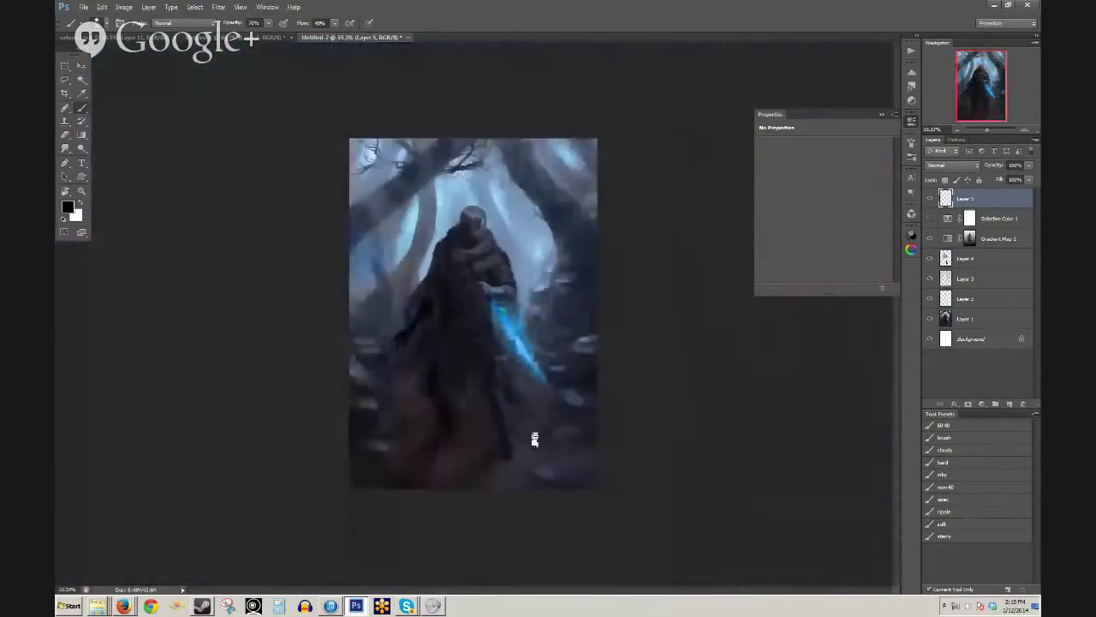
key("ctrl+plus")
key("ctrl+plus")
- Paint pale blue mist, sampled from the background, between the raised sleeve and the stacked rocks to sharpen the rocks' outlines
left_click_drag(614, 235, 489, 305)
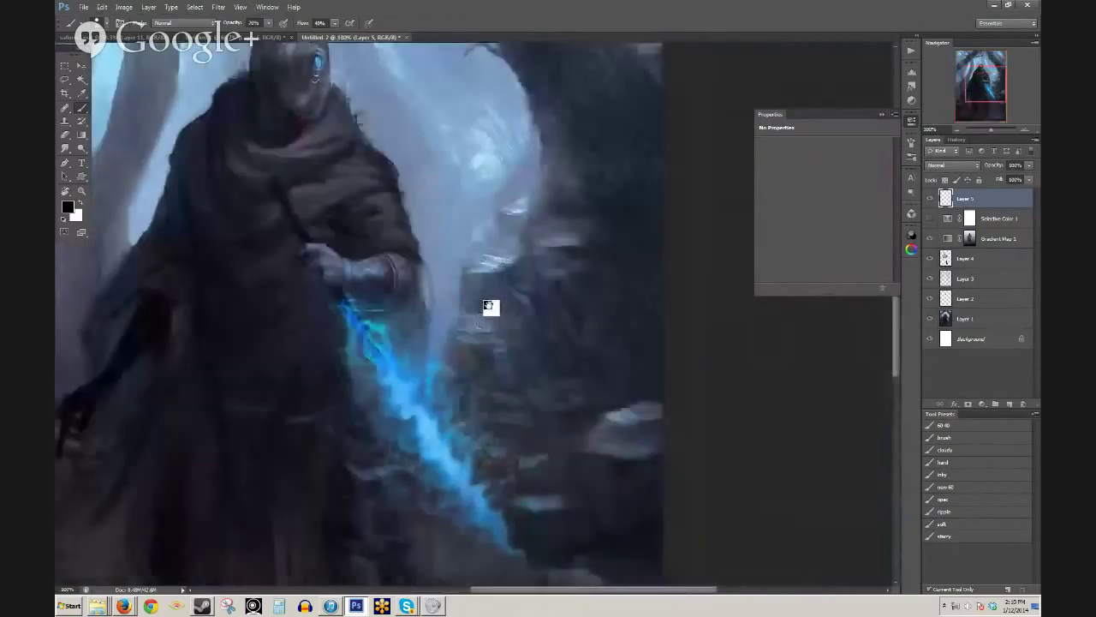
scroll(488, 306, "up", 1)
left_click(341, 255, "alt")
mouse_move(416, 197)
left_mouse_down()
mouse_move(341, 254)
mouse_move(394, 232)
mouse_move(385, 204)
mouse_move(335, 274)
mouse_move(335, 335)
mouse_move(350, 355)
mouse_move(329, 371)
mouse_move(348, 386)
mouse_move(343, 341)
mouse_move(346, 367)
mouse_move(308, 420)
mouse_move(330, 366)
left_mouse_up()
key("0")
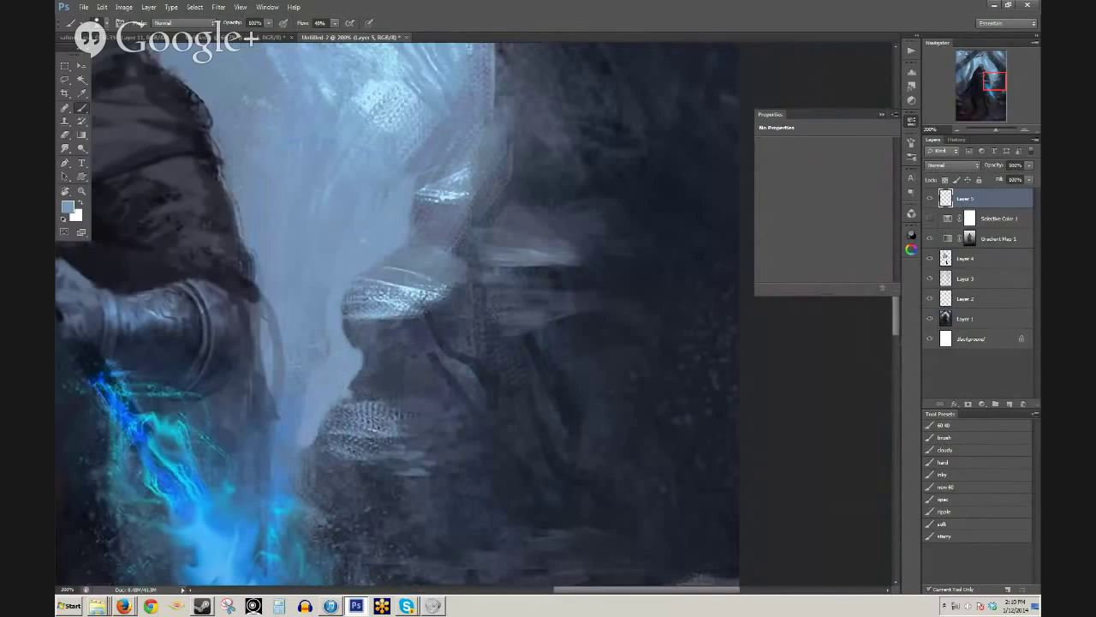
key("5")
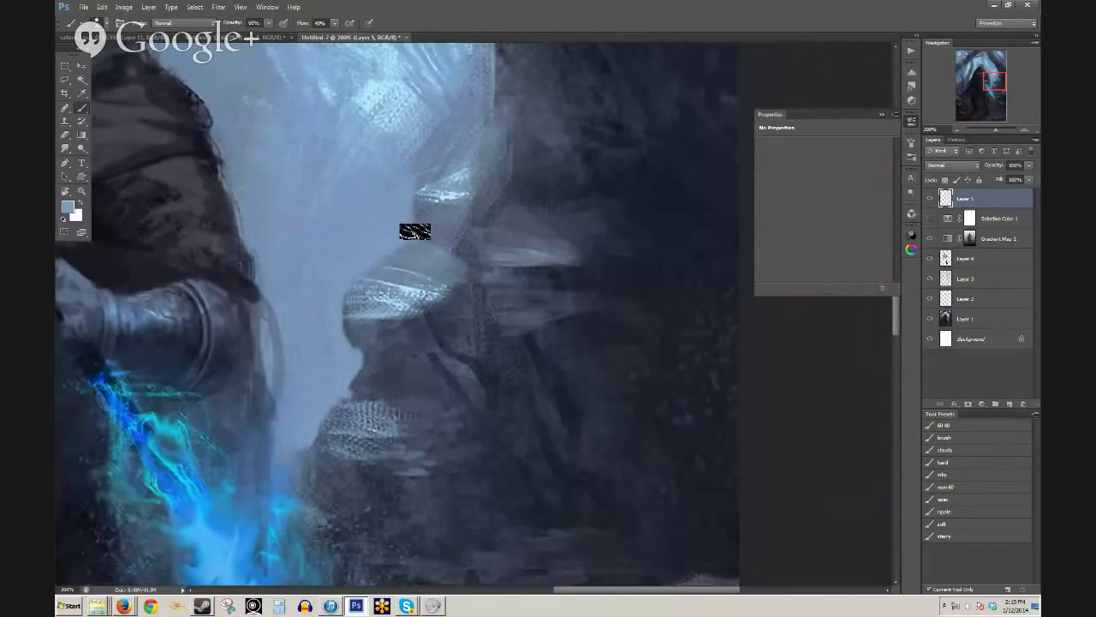
left_click_drag(363, 246, 326, 371)
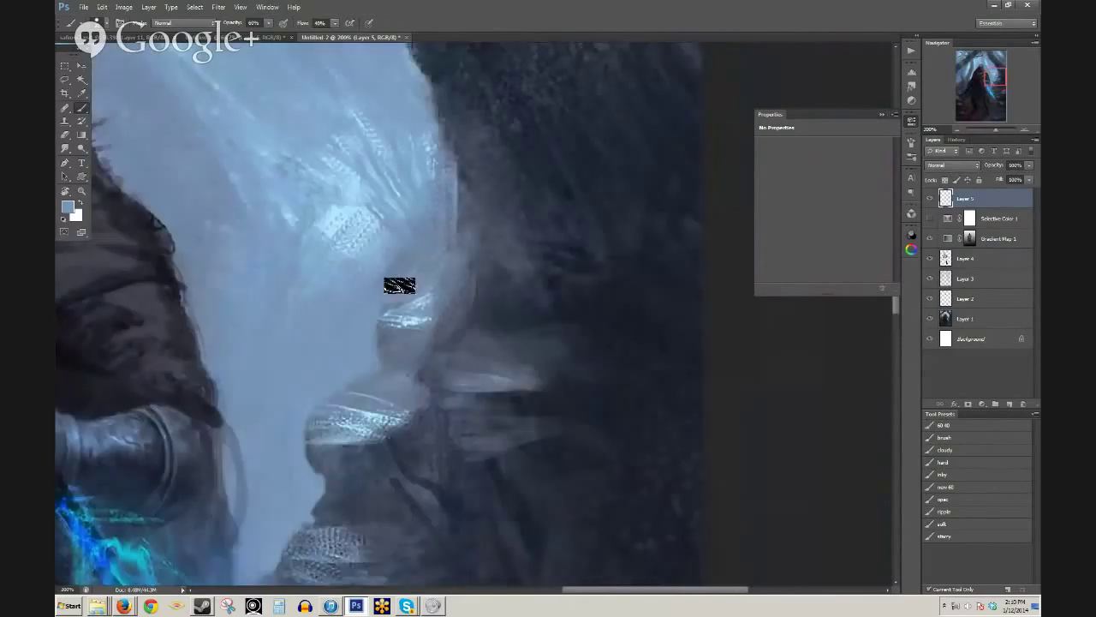
- Clean up the inner edge of the large dark tree trunk beside the figure, around its small branch, with pale blues sampled from the mist
left_click(353, 263, "alt")
mouse_move(395, 232)
left_mouse_down()
mouse_move(426, 213)
mouse_move(444, 225)
mouse_move(433, 154)
mouse_move(446, 153)
mouse_move(363, 308)
mouse_move(321, 236)
mouse_move(331, 254)
mouse_move(294, 217)
mouse_move(306, 201)
mouse_move(258, 185)
mouse_move(381, 274)
mouse_move(492, 311)
left_mouse_up()
key("8")
left_click(322, 221, "alt")
left_click(322, 238, "alt")
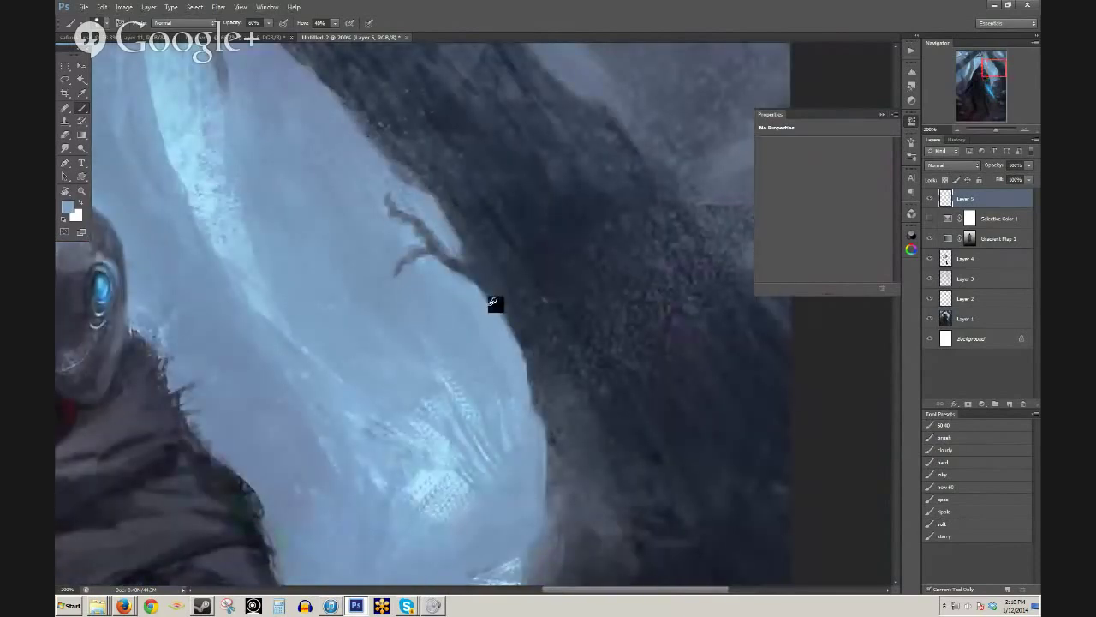
key("3")
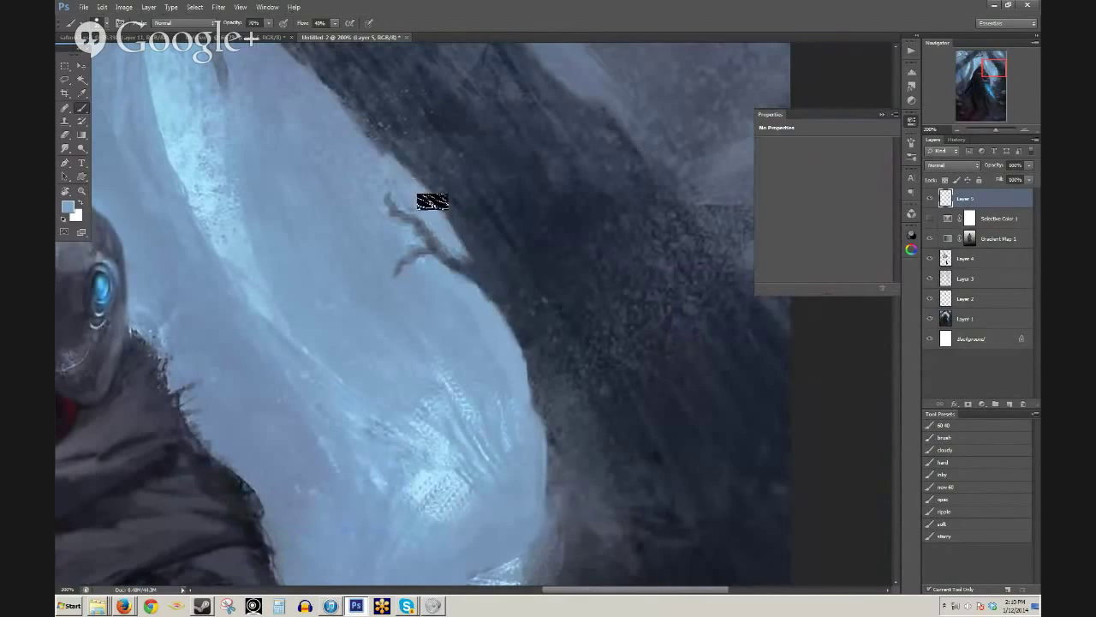
left_click_drag(429, 202, 465, 301)
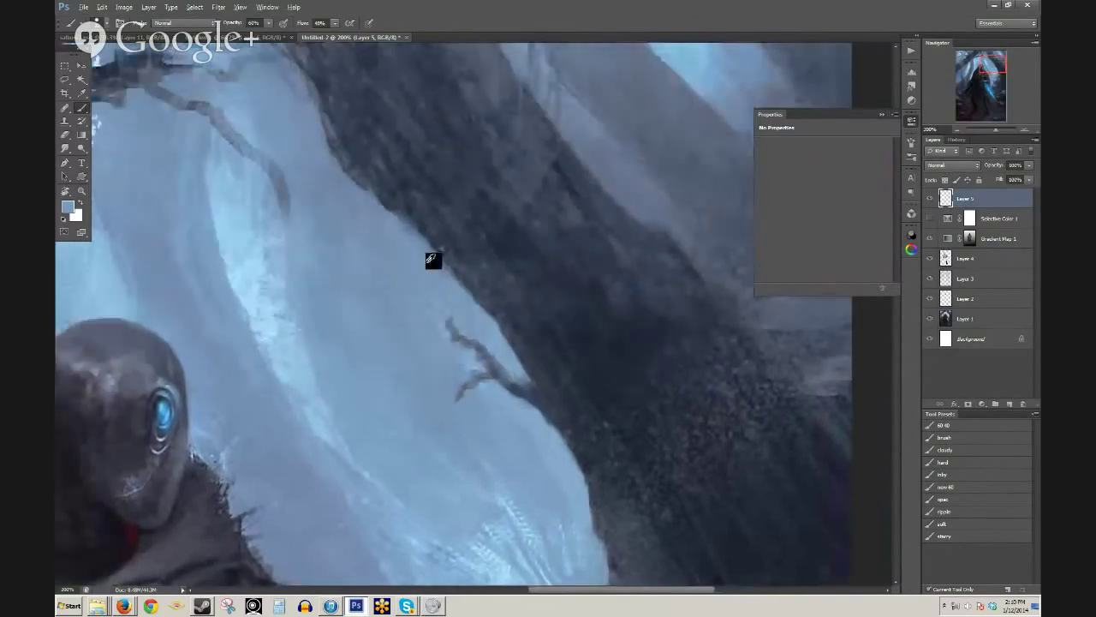
mouse_move(434, 258)
left_mouse_down()
mouse_move(377, 185)
mouse_move(406, 248)
left_mouse_up()
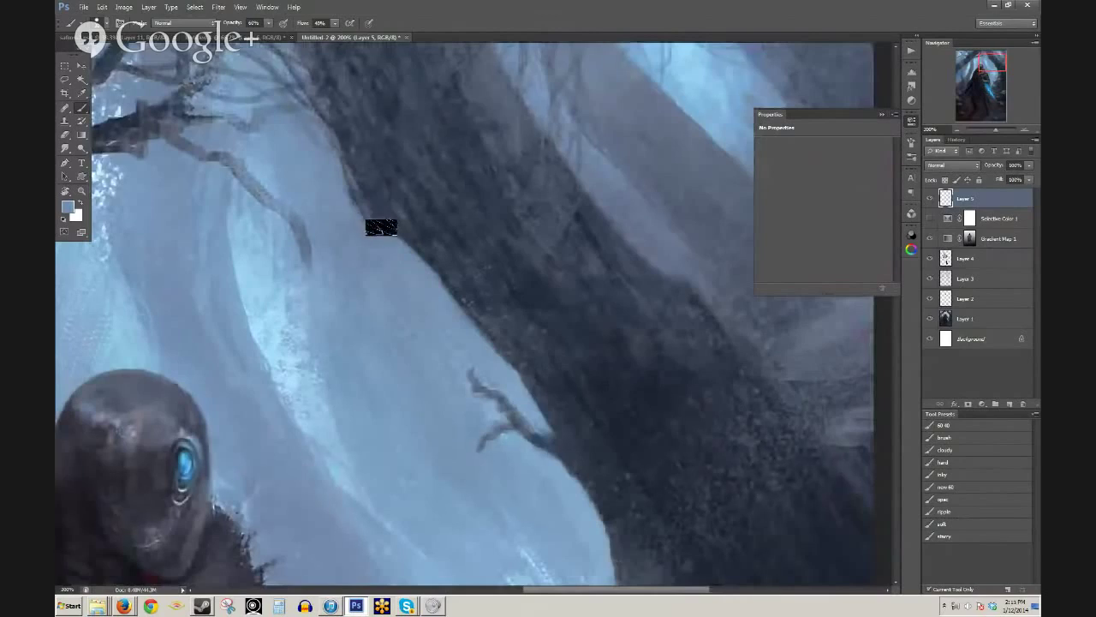
scroll(433, 276, "down", 2)
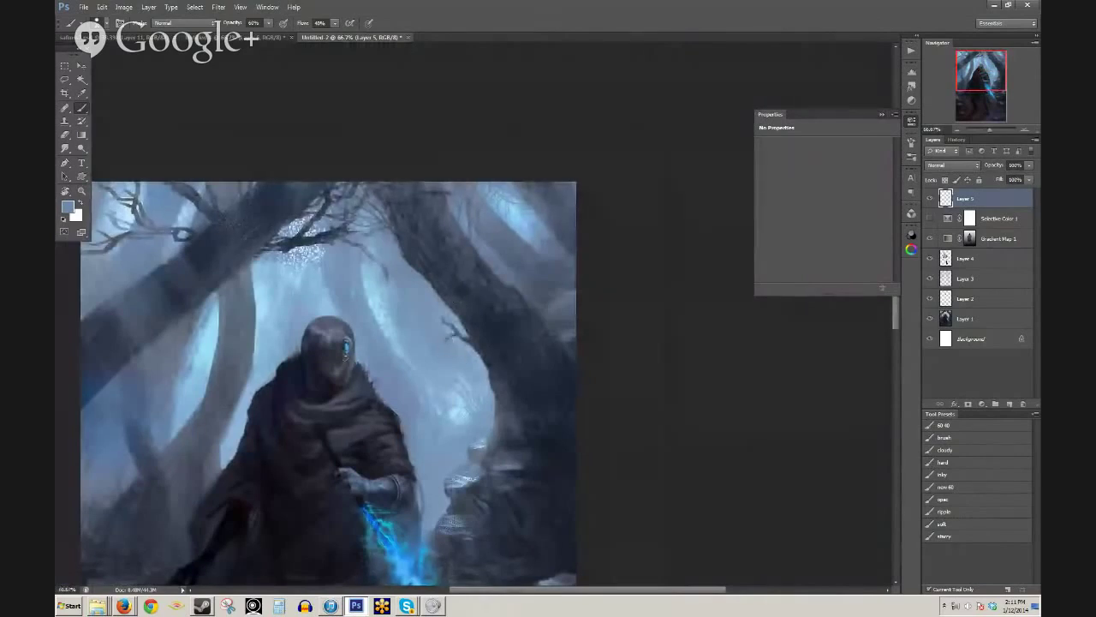
- Touch up the frayed edge of the cloak's shoulder beside the helmet with dark tones sampled from the cloth
left_click_drag(460, 333, 497, 286)
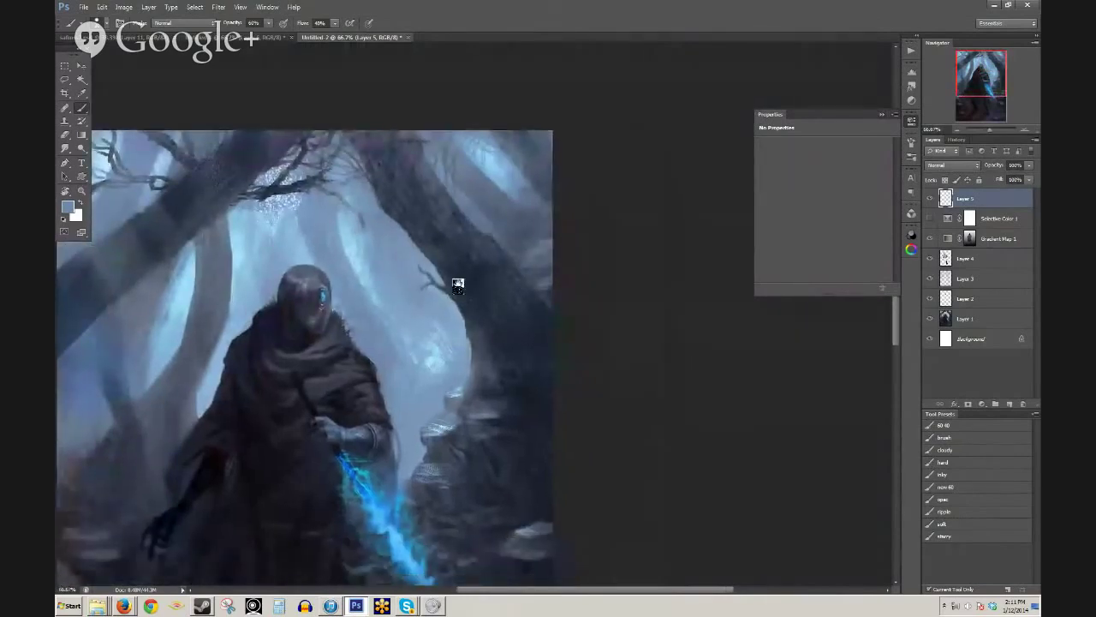
left_click_drag(416, 255, 423, 225)
scroll(387, 306, "up", 1)
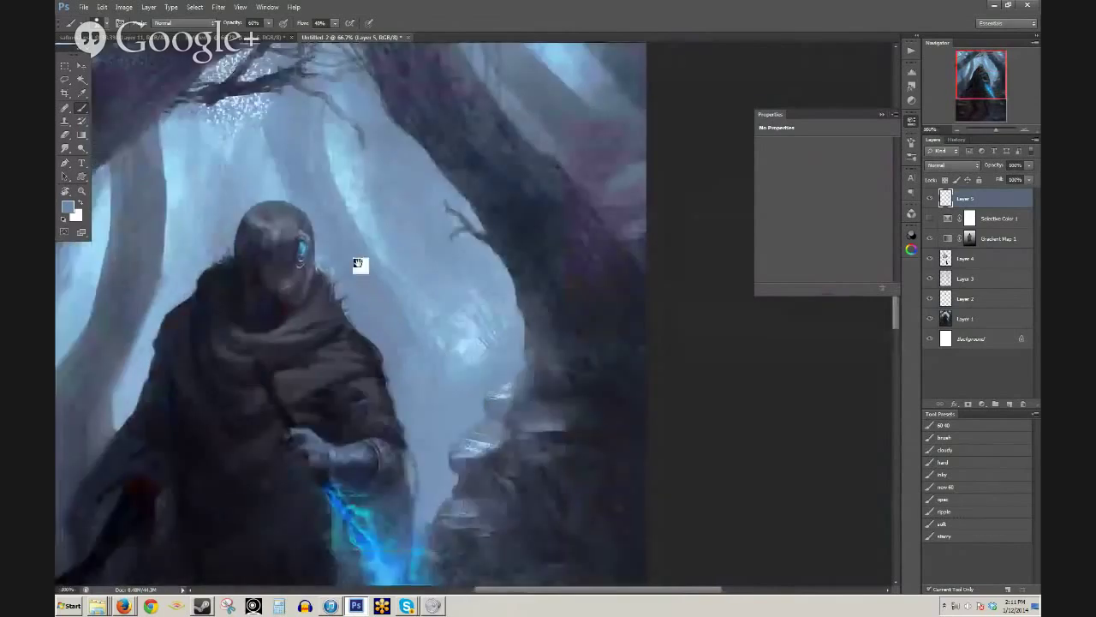
scroll(342, 282, "up", 2)
left_click(292, 348, "alt")
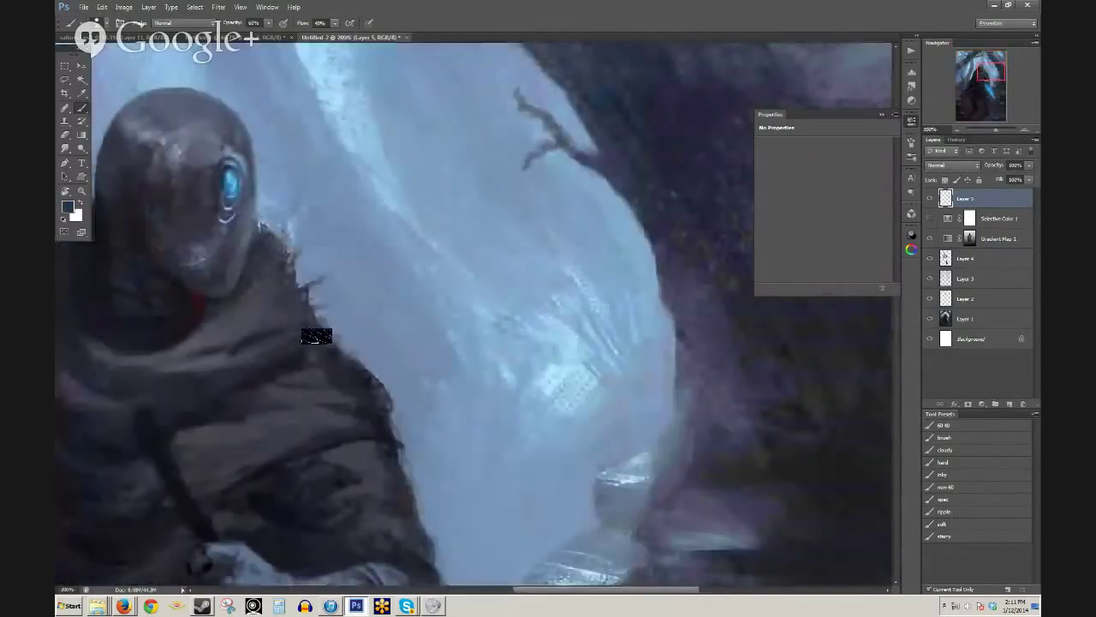
left_click(310, 349, "alt")
left_click_drag(320, 347, 335, 347)
scroll(383, 363, "down", 2)
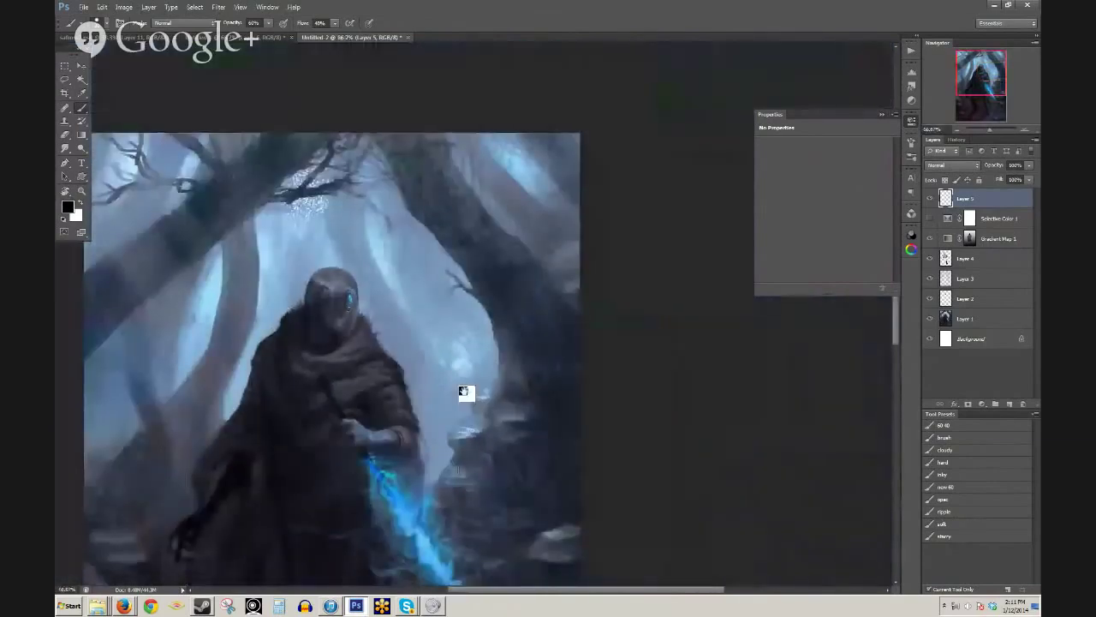
left_click_drag(465, 391, 466, 278)
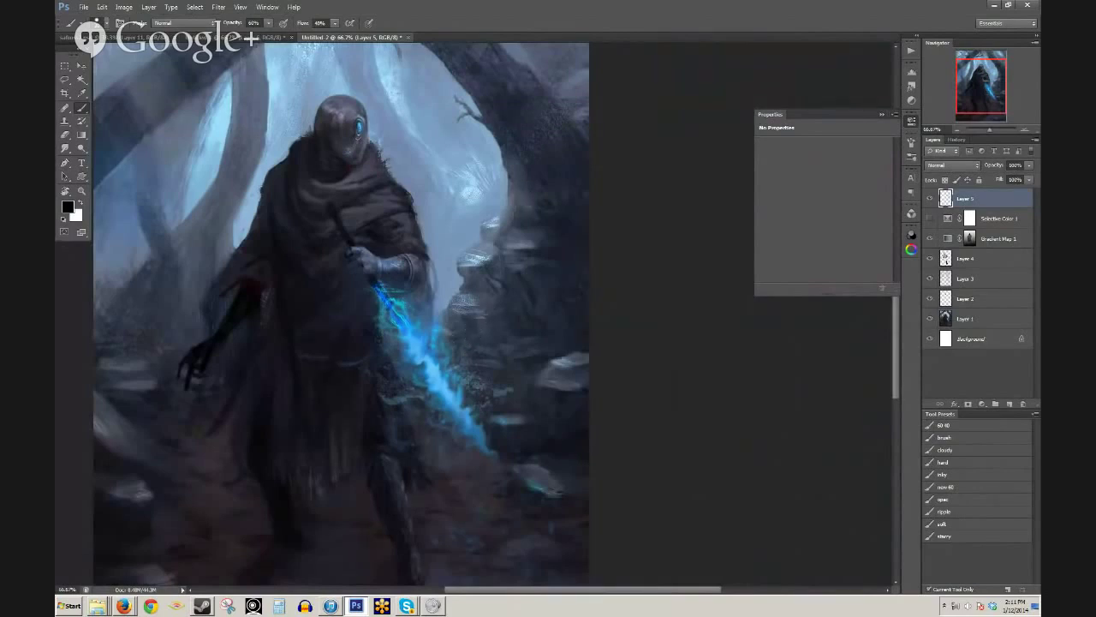
- Paint grey ridges on the shaded neck beneath the helmet, using grey sampled from the helmet at 40% brush opacity
left_click(340, 163, "ctrl")
left_click(343, 141, "ctrl")
left_click(347, 121, "ctrl")
left_click_drag(332, 219, 349, 287)
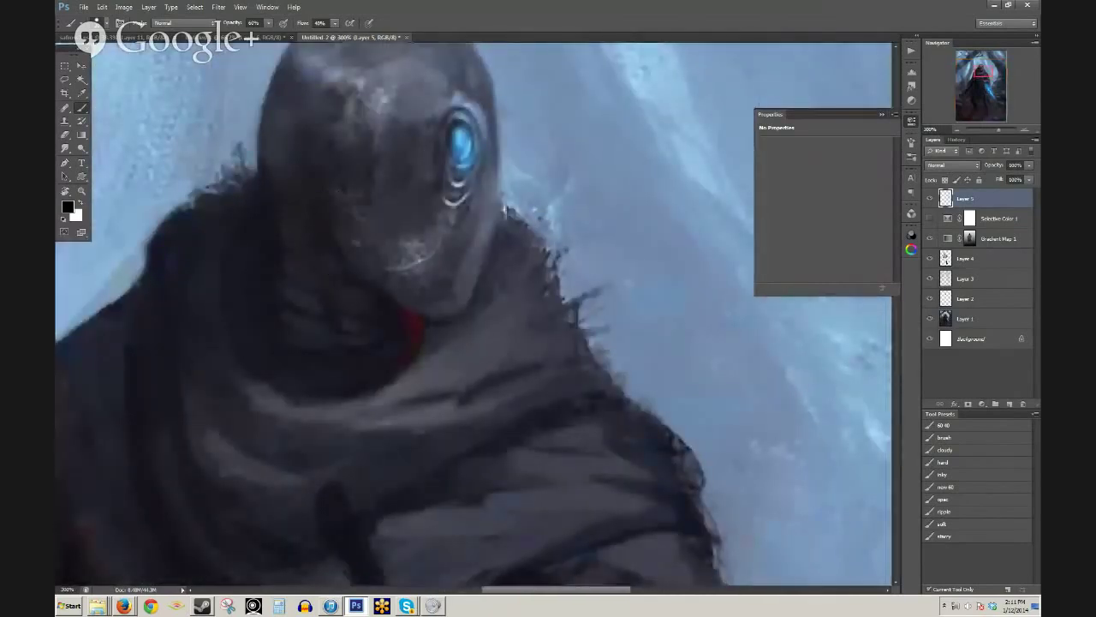
left_click(366, 79, "alt")
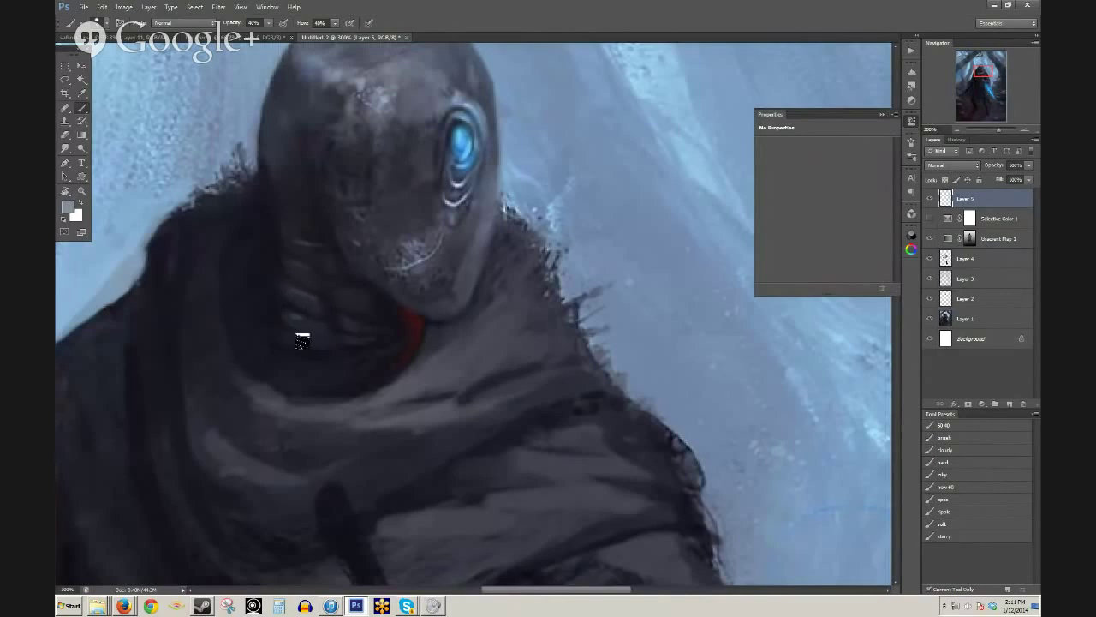
left_click(445, 311, "alt")
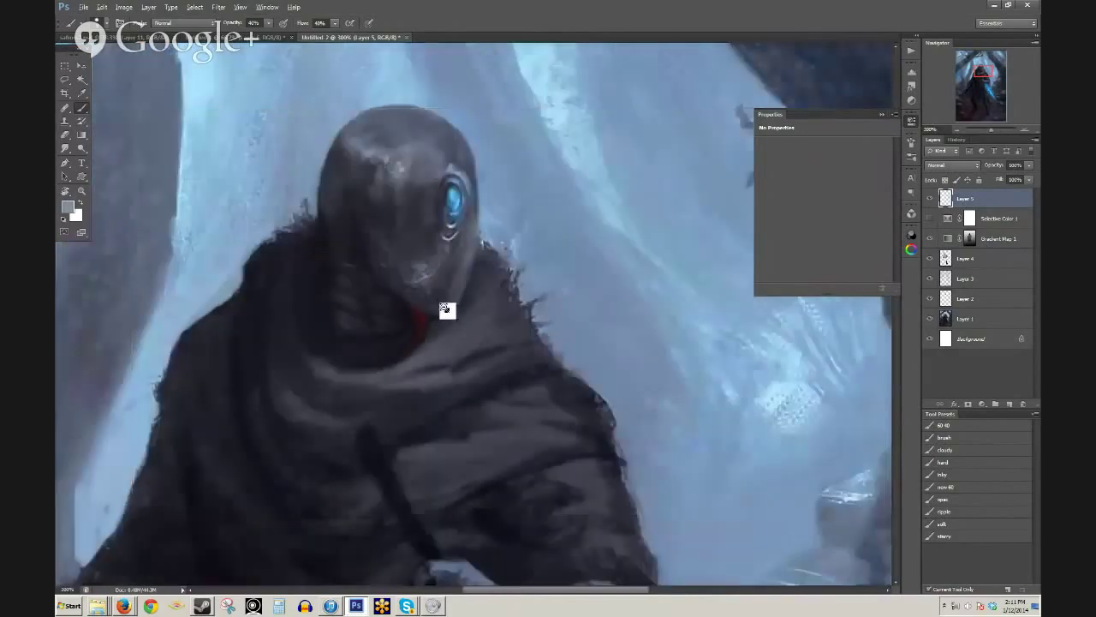
left_click(448, 311, "alt")
left_click(485, 325, "alt")
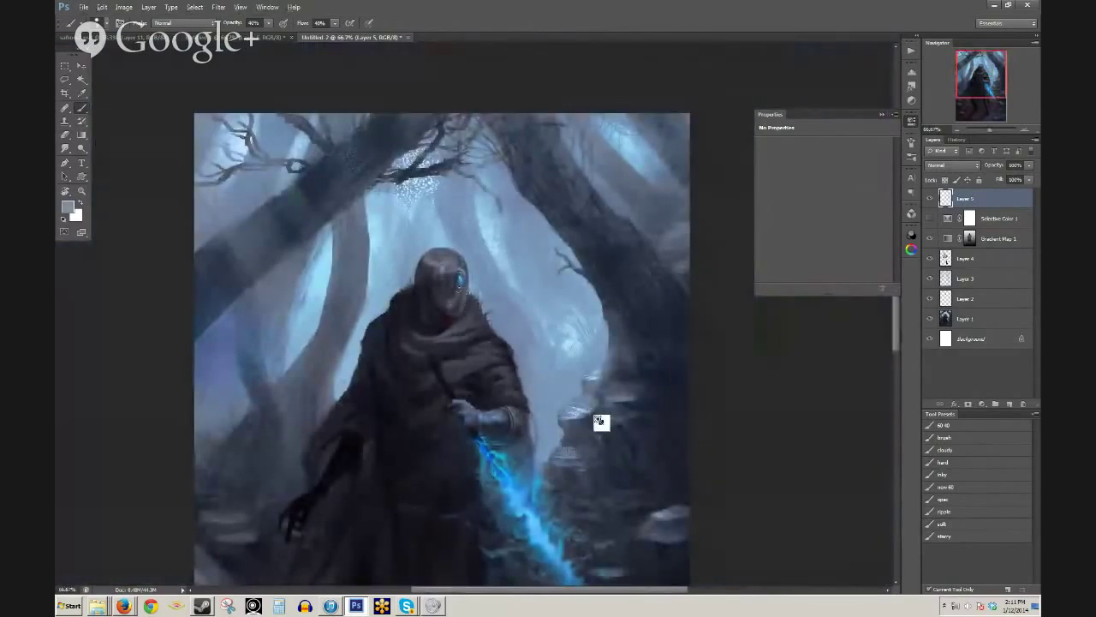
- Undo the last stroke and paint dark grey across the flat ledge beside the stacked rocks
left_click_drag(524, 432, 493, 318)
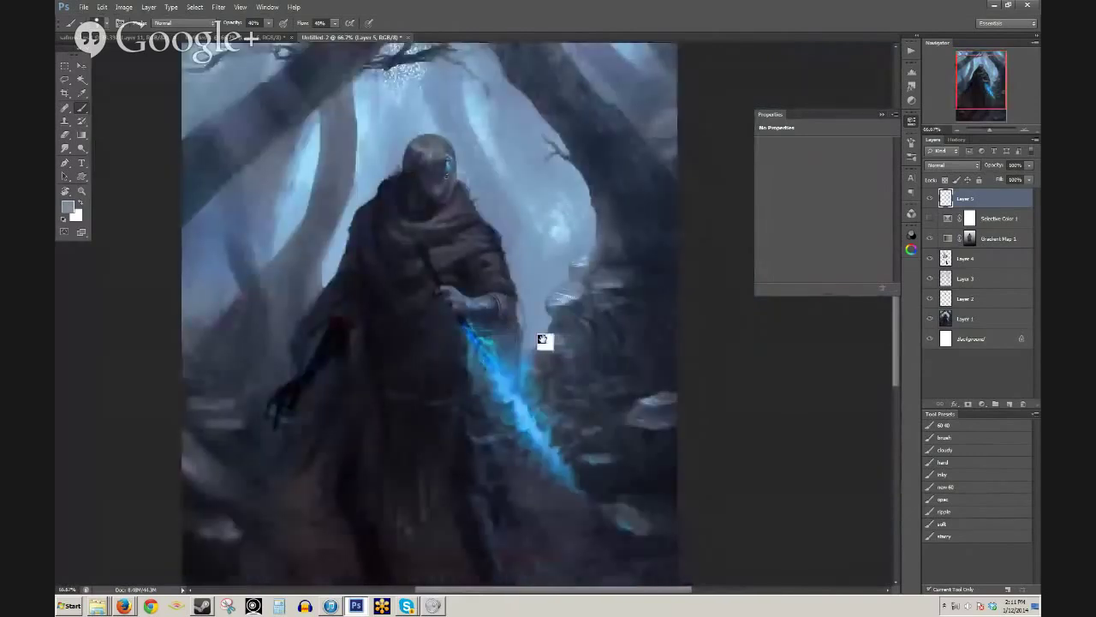
scroll(616, 297, "up", 2)
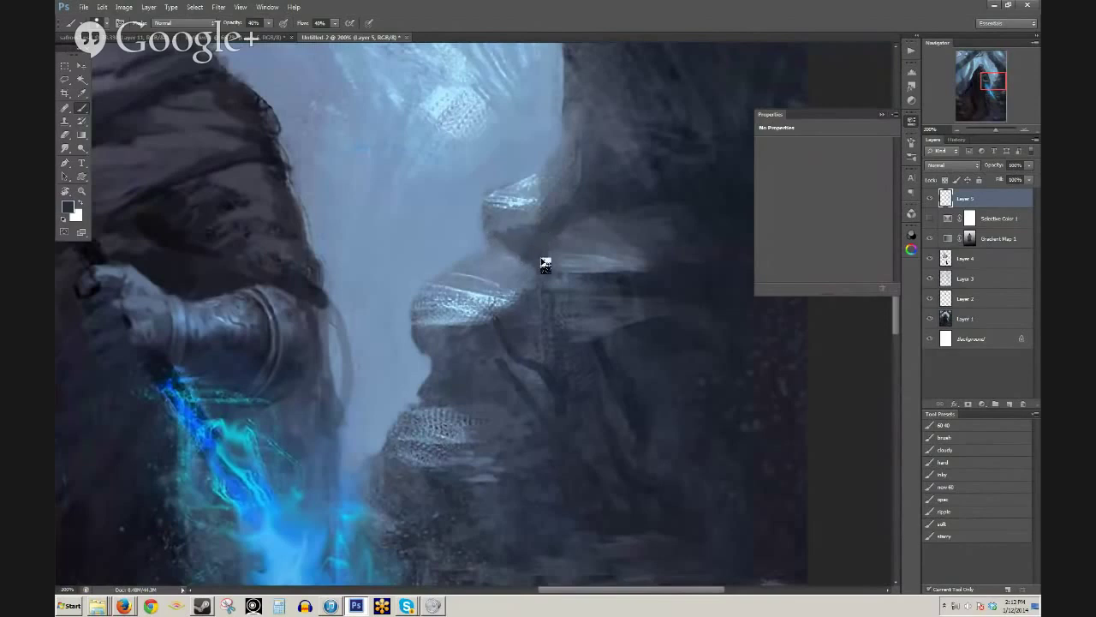
key("ctrl+z")
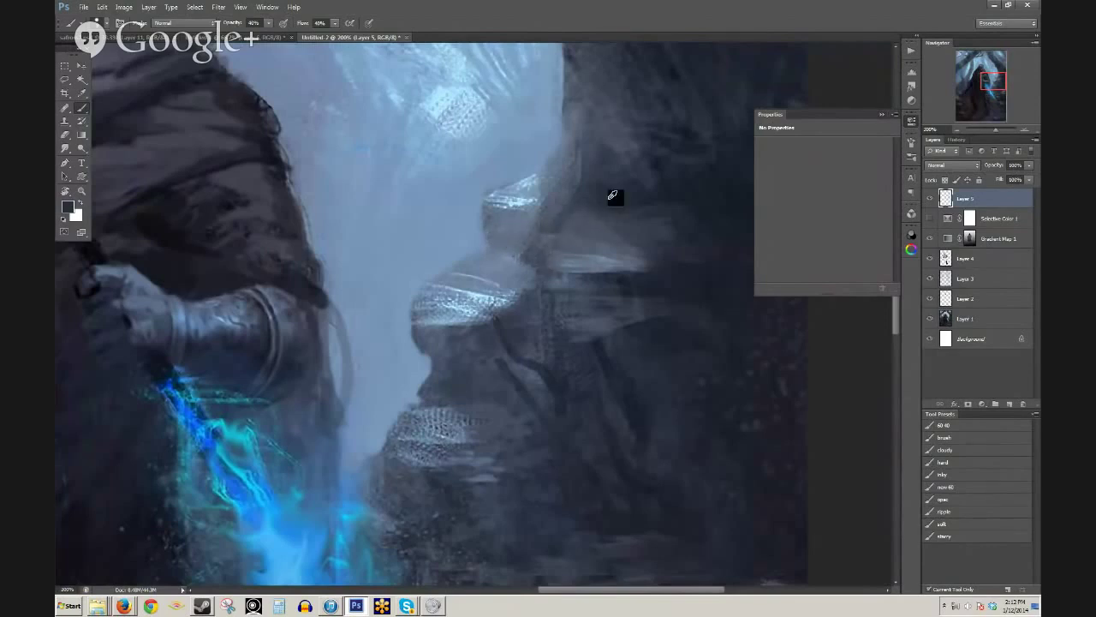
mouse_move(542, 272)
left_mouse_down()
mouse_move(573, 220)
mouse_move(541, 248)
mouse_move(624, 207)
mouse_move(704, 267)
mouse_move(666, 266)
left_mouse_up()
key("h")
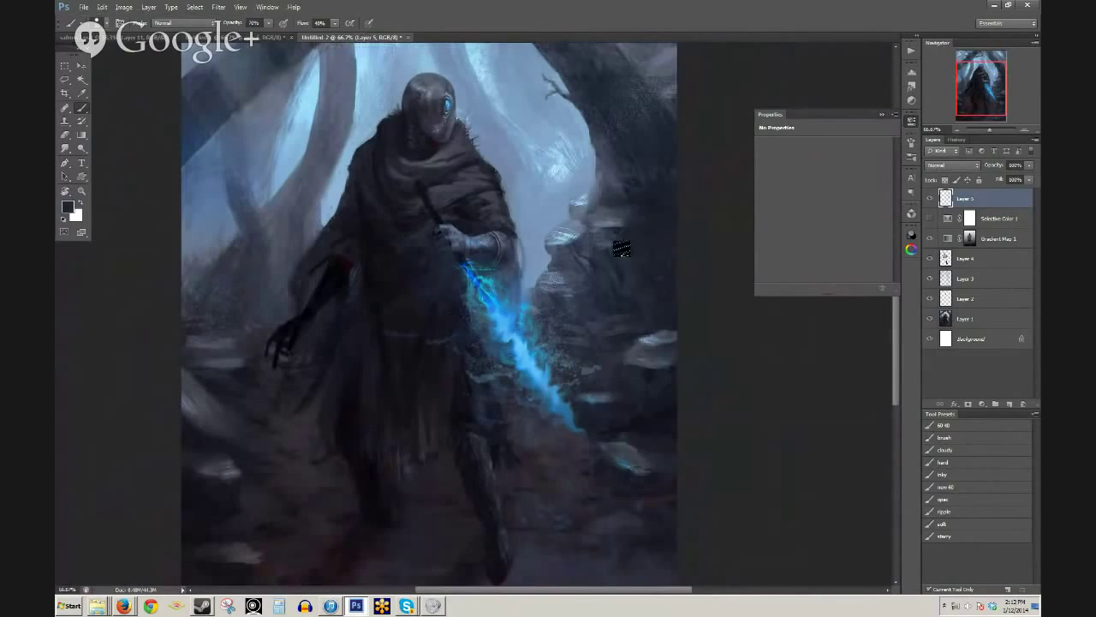
- Glaze the rock wall beside the stacked rocks with sampled dark tones at 30% brush opacity
left_click(603, 223, "alt")
left_click(638, 244, "alt")
key("3")
mouse_move(571, 258)
left_mouse_down()
mouse_move(595, 221)
mouse_move(575, 257)
mouse_move(588, 243)
left_mouse_up()
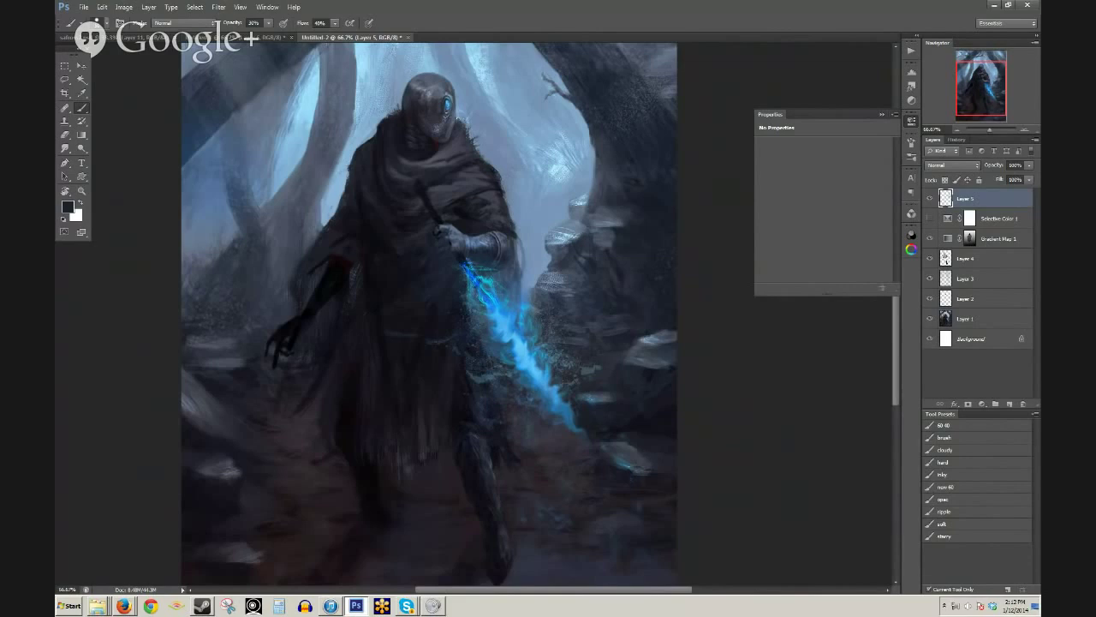
- Soften the misty background around the slender trees on the painting's left side with sampled blue at 50% brush opacity
left_click(219, 230, "alt")
key("5")
left_click_drag(314, 112, 272, 233)
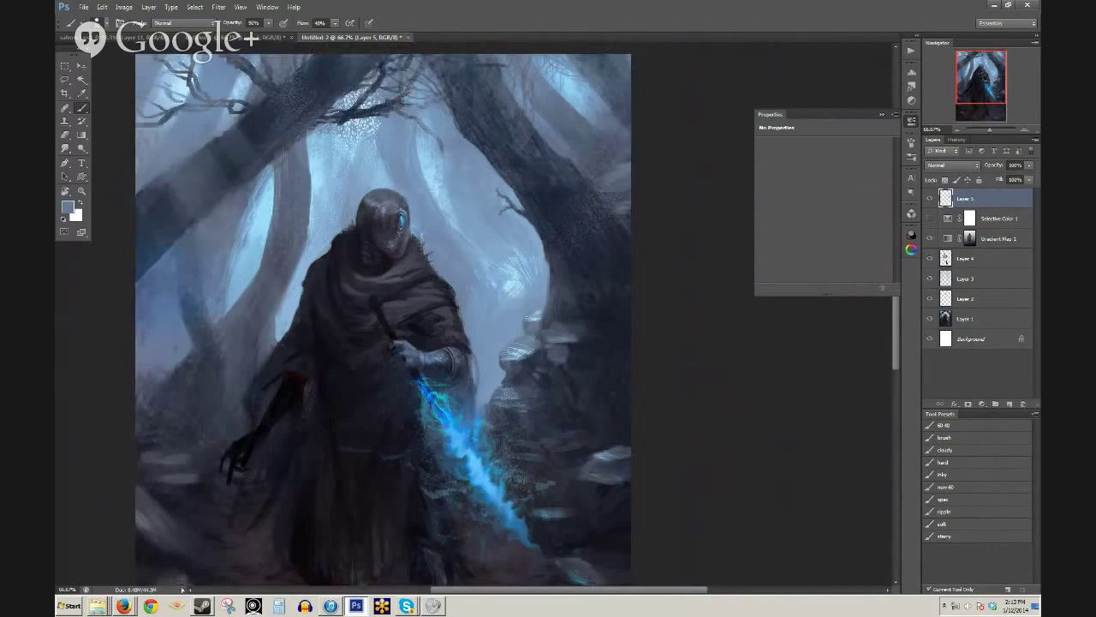
- Paint dark bark texture on the large tree trunks at 60% brush opacity, using a tone sampled from the diagonal trunk
left_click(261, 125, "alt")
key("6")
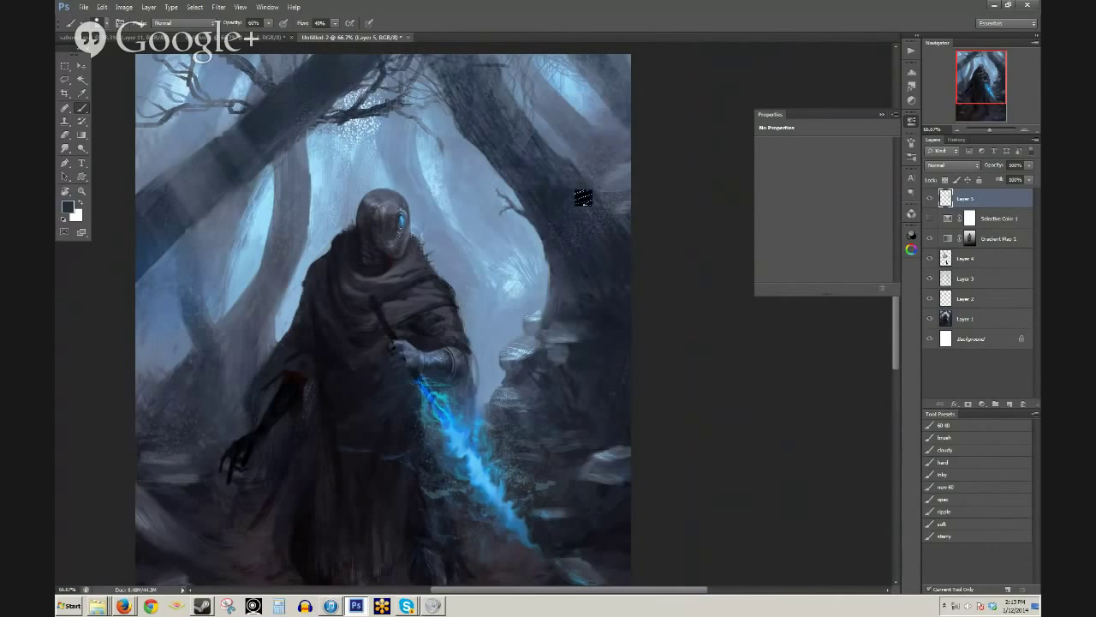
left_click_drag(528, 270, 524, 245)
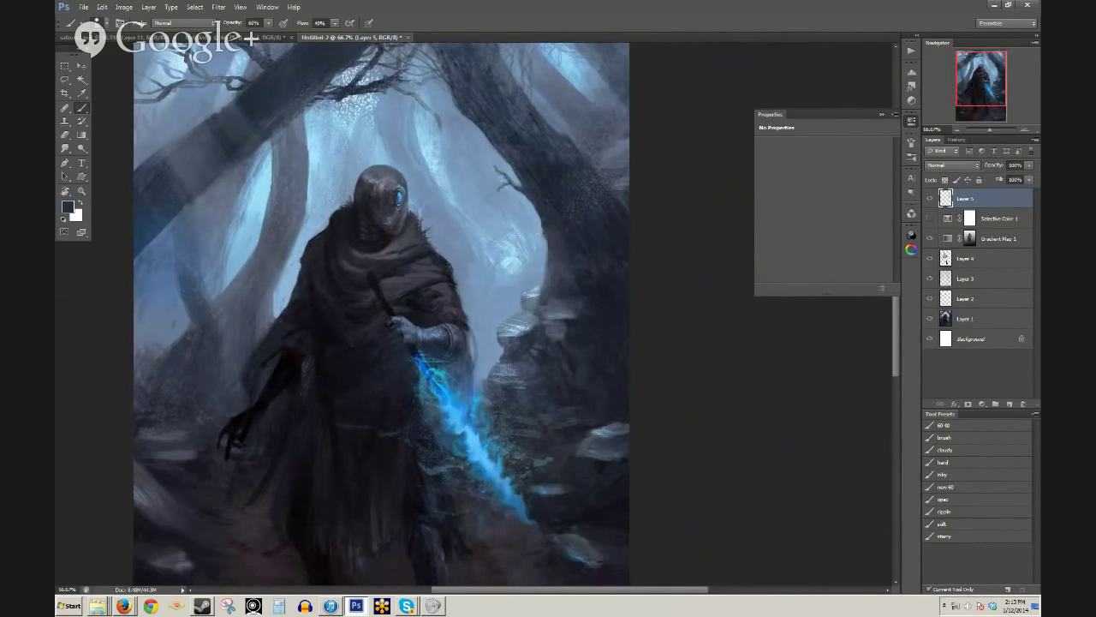
left_click_drag(498, 299, 507, 250)
key("ctrl+minus")
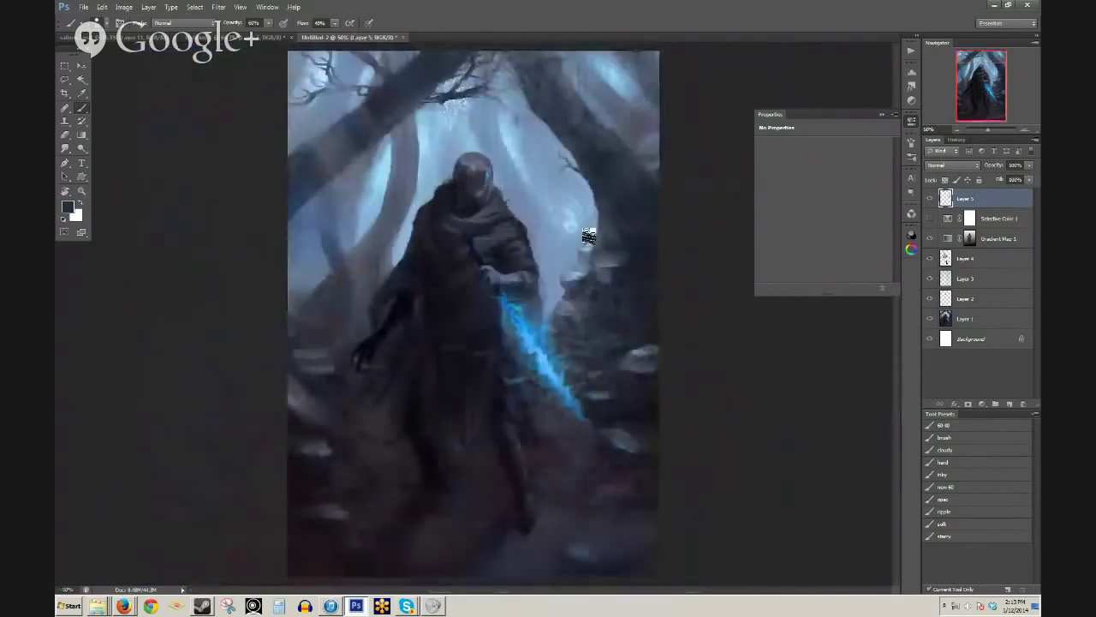
- Add a small flat stone on top of the stacked rocks with tones sampled from the rocks
scroll(606, 257, "up", 2)
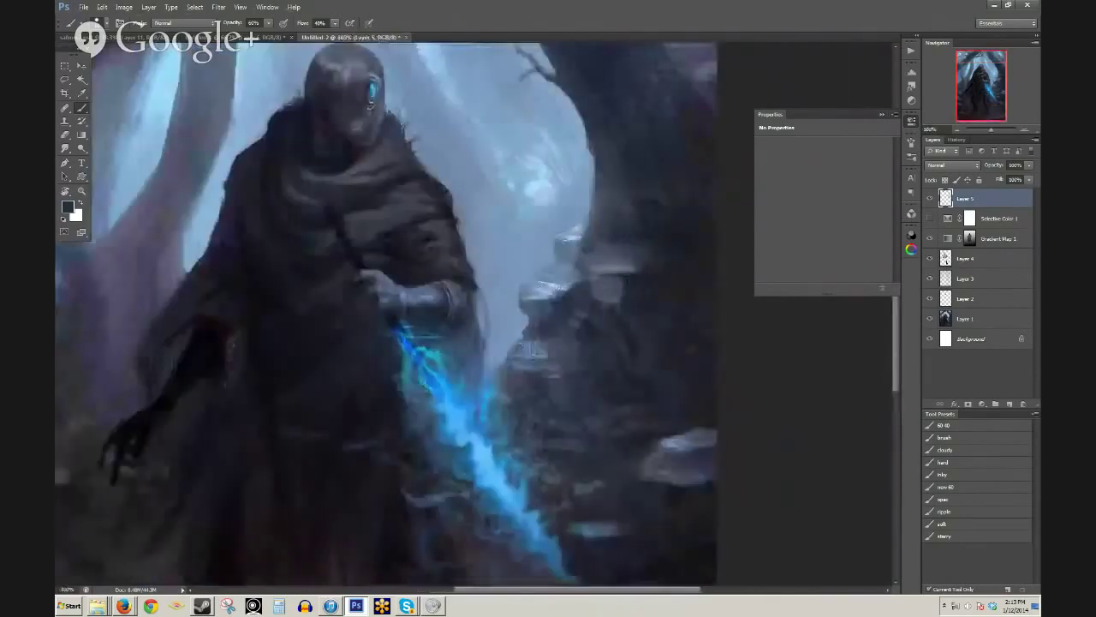
left_click(579, 235, "alt")
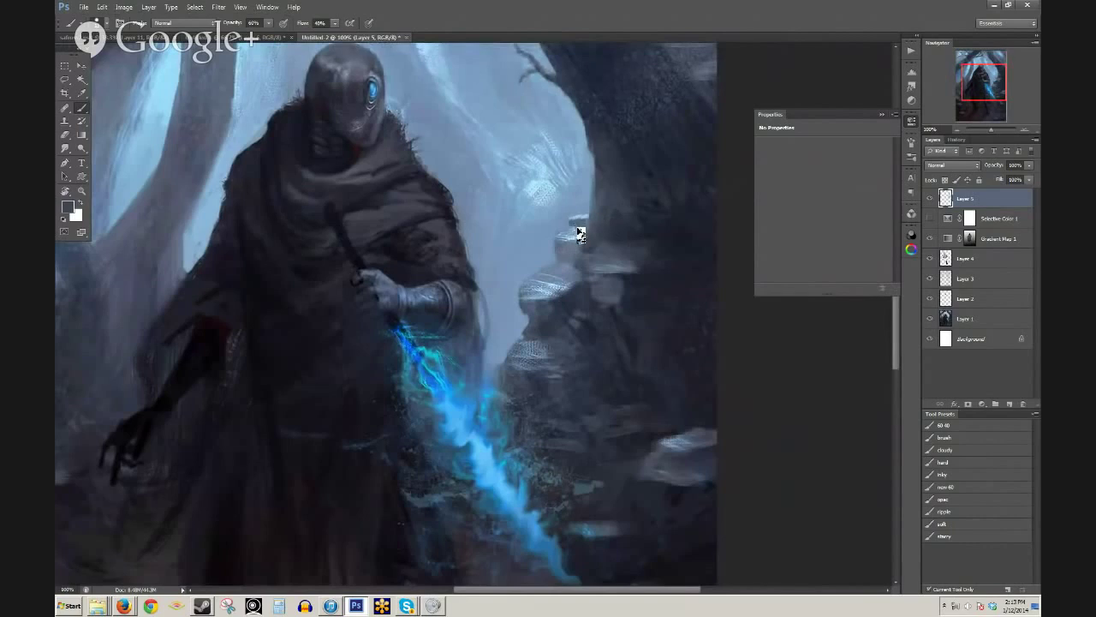
left_click_drag(632, 215, 465, 234)
- Define the misty gaps and faint trunks behind the large tree with sampled pale blues, varying the brush opacity between 30% and 60%
left_click(388, 157, "alt")
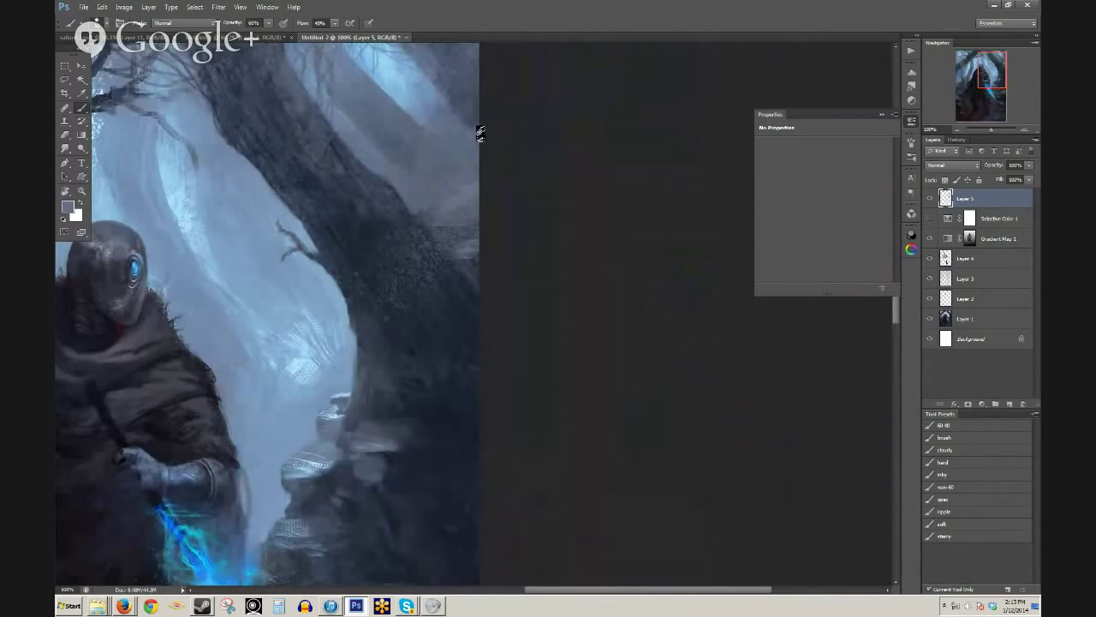
left_click(416, 89, "alt")
key("3")
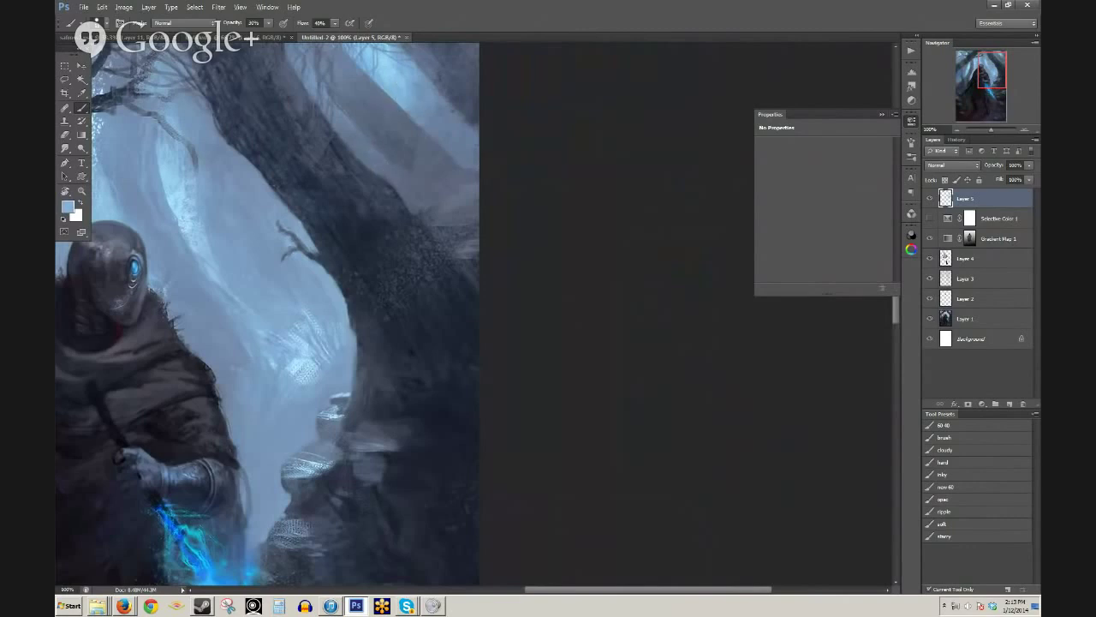
key("6")
left_click_drag(362, 147, 390, 182)
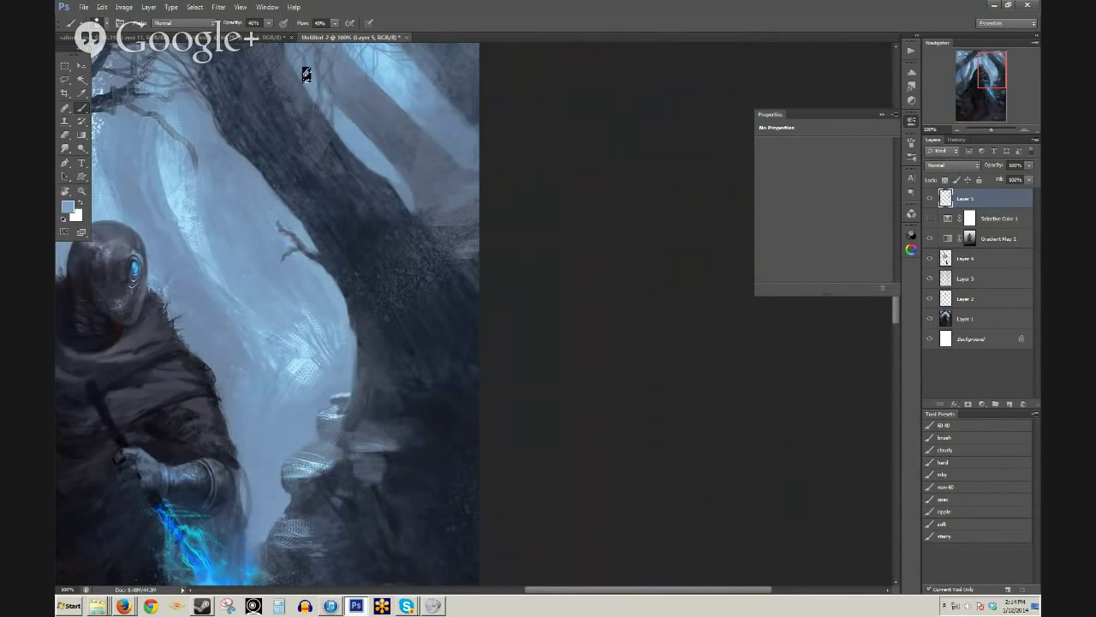
- Compare the whole painting with and without Layer 5
key("ctrl+minus")
key("ctrl+minus")
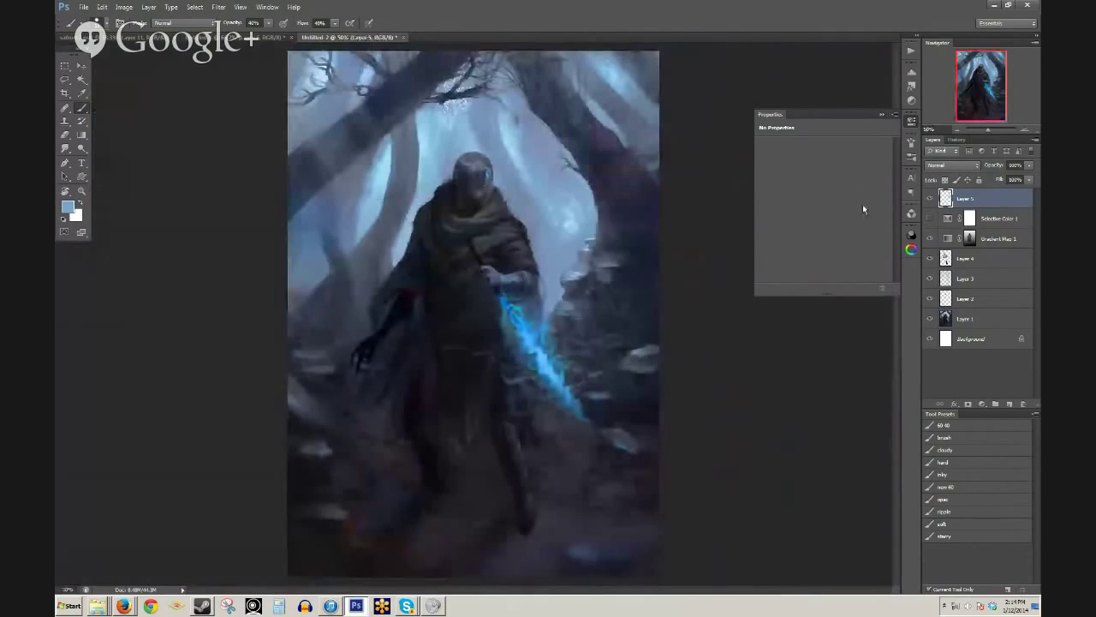
left_click(929, 198)
left_click(929, 198)
- Paint sampled mist blue around the slender forked tree behind the figure's lowered arm
left_click(363, 243, "ctrl")
left_click(353, 249, "ctrl")
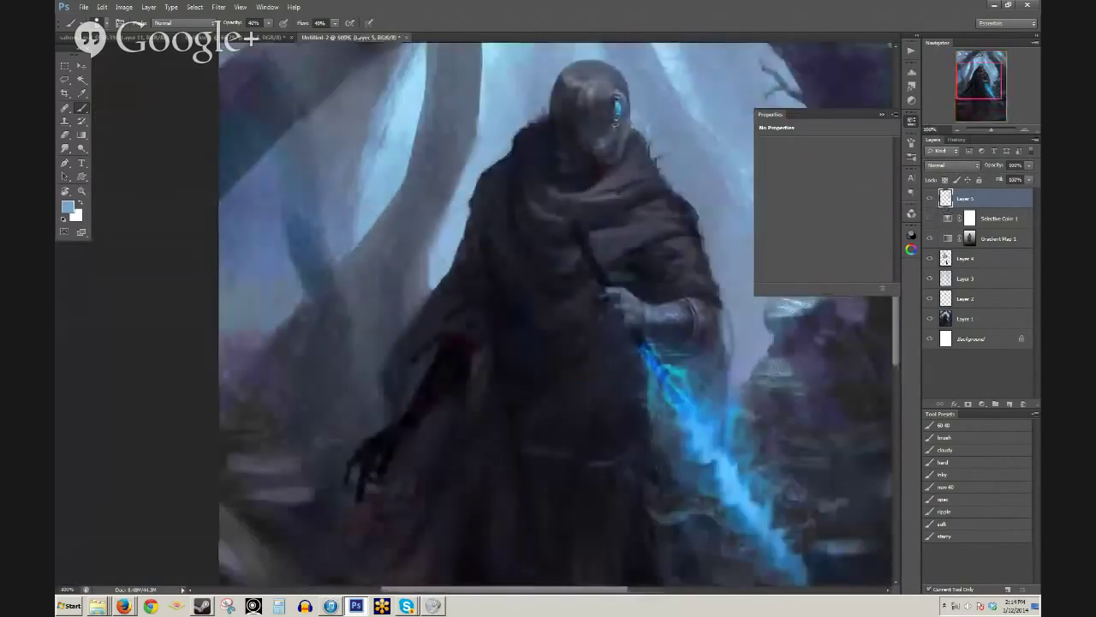
left_click(308, 241, "ctrl")
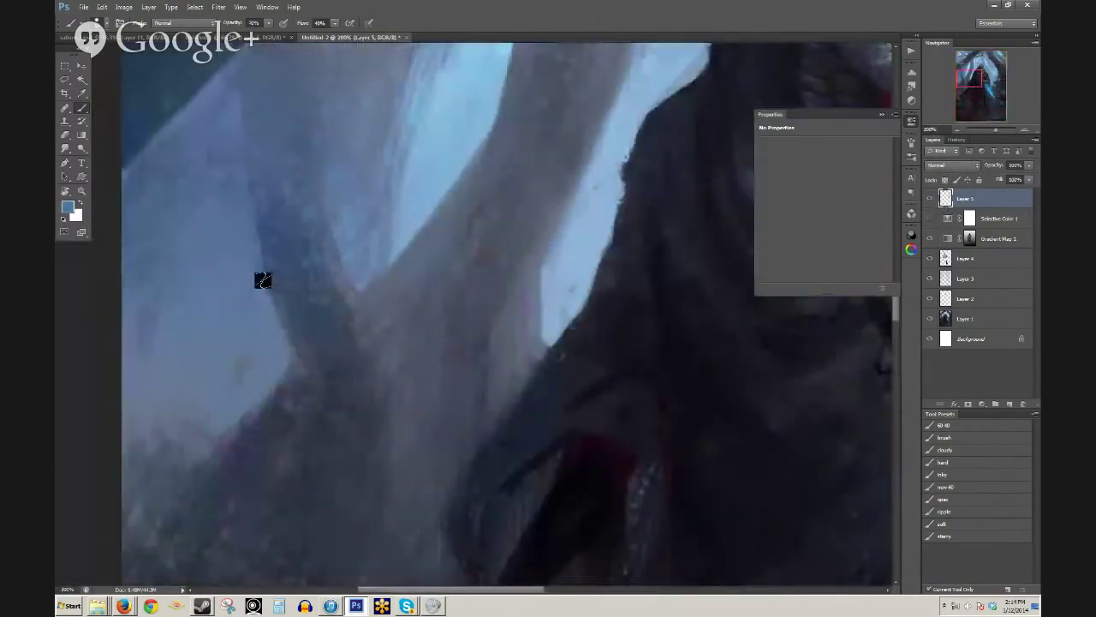
key("ctrl+minus")
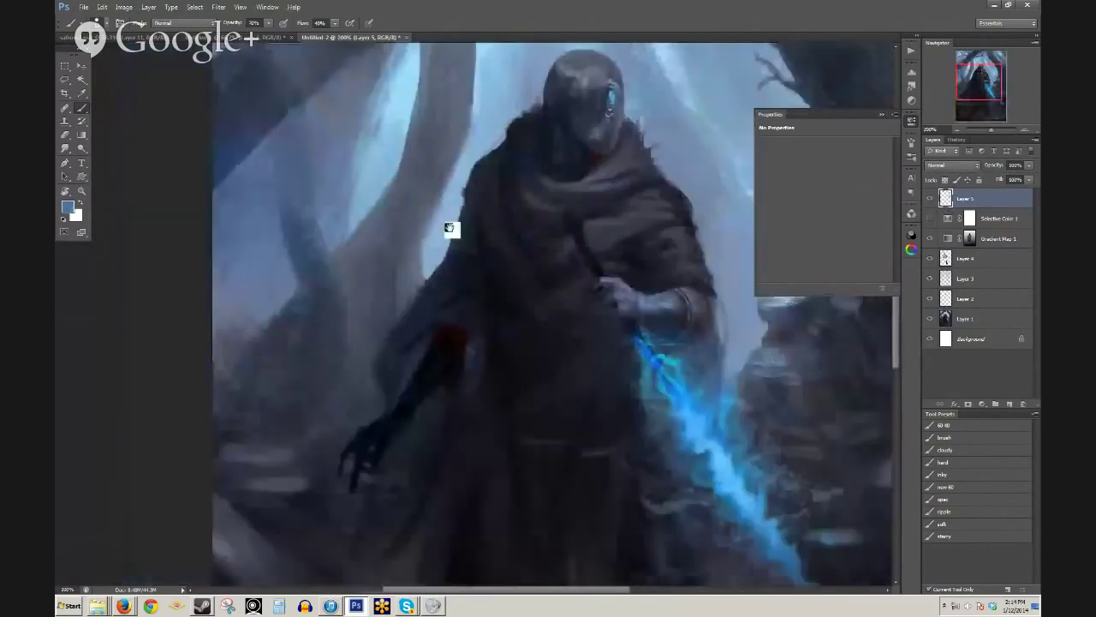
left_click_drag(448, 228, 368, 309)
left_click(296, 205, "alt")
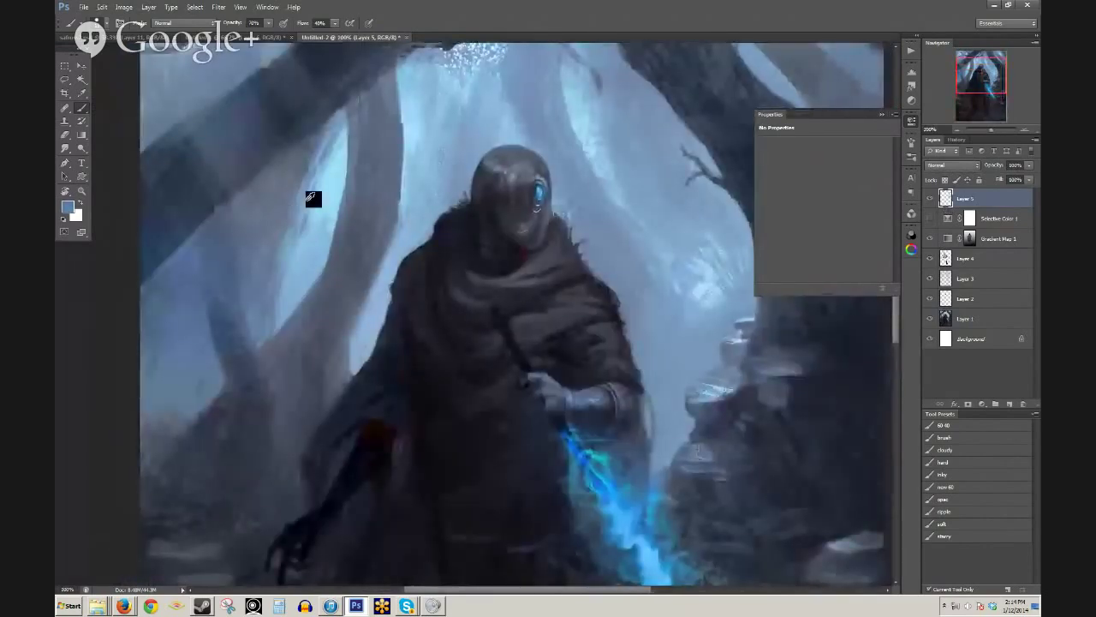
- Darken and define the slender tree's trunk and base near the painting's left edge with greys sampled from the neighbouring trunks
left_click(369, 150, "alt")
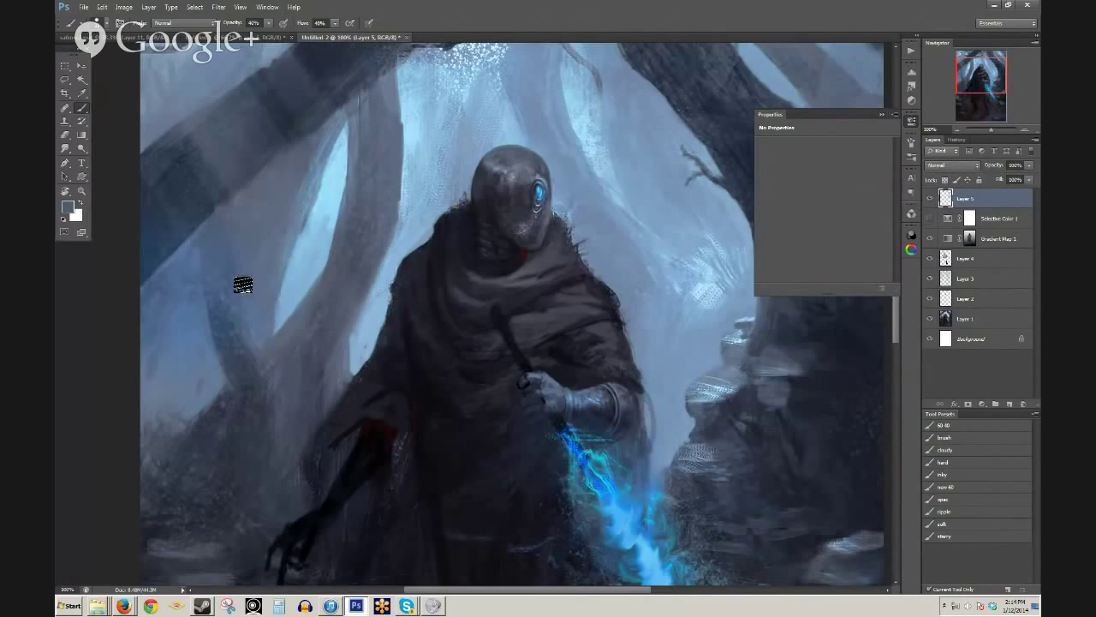
left_click(251, 388, "alt")
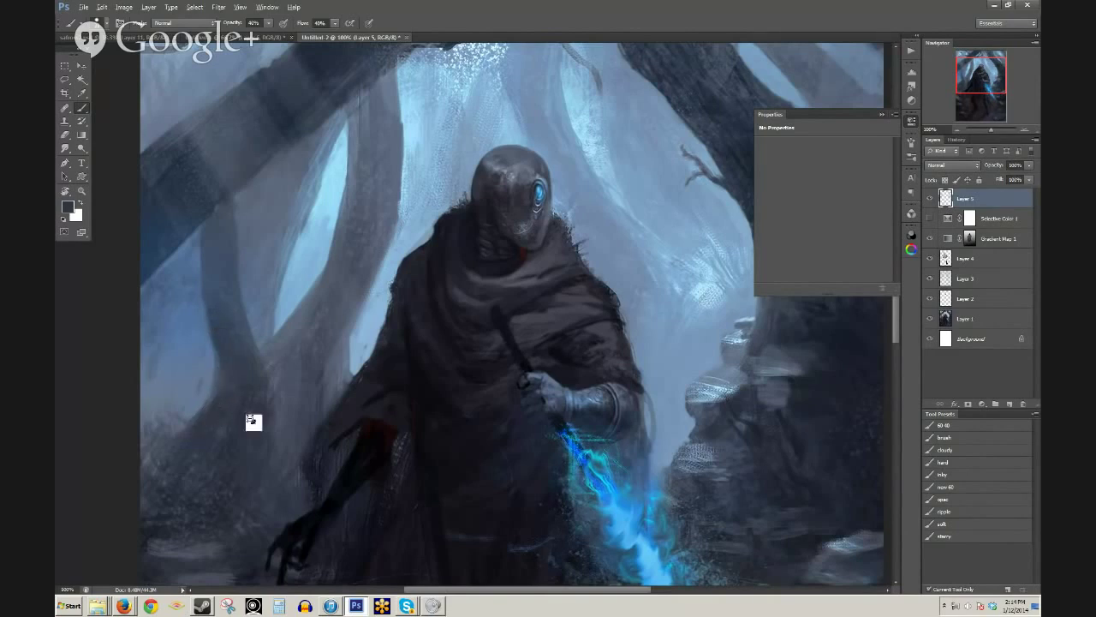
left_click(252, 420, "alt")
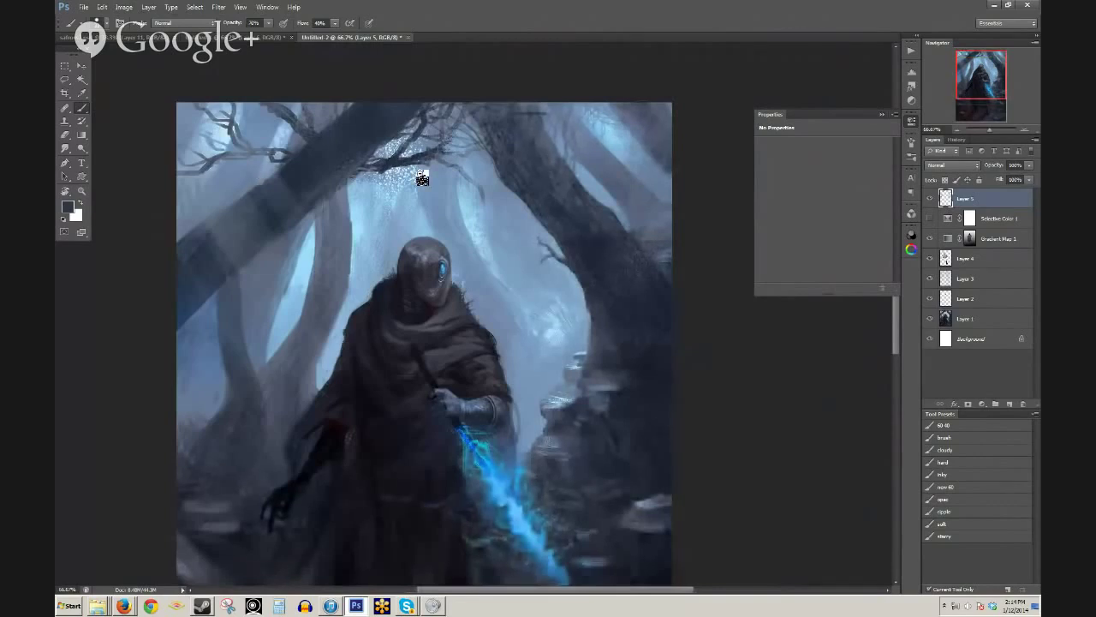
- Clean up the lower edge of the large diagonal trunk at the painting's left border with sampled blues at 50% brush opacity
left_click(440, 220, "alt")
left_click(292, 313, "alt")
key("5")
left_click_drag(178, 333, 198, 316)
left_click(202, 329, "alt")
left_click(195, 330, "alt")
left_click(206, 319, "alt")
- Refine the branches and the mist around the upper diagonal trunk with sampled pale blue and dark bark tones
left_click(201, 146, "alt")
left_click(244, 182, "alt")
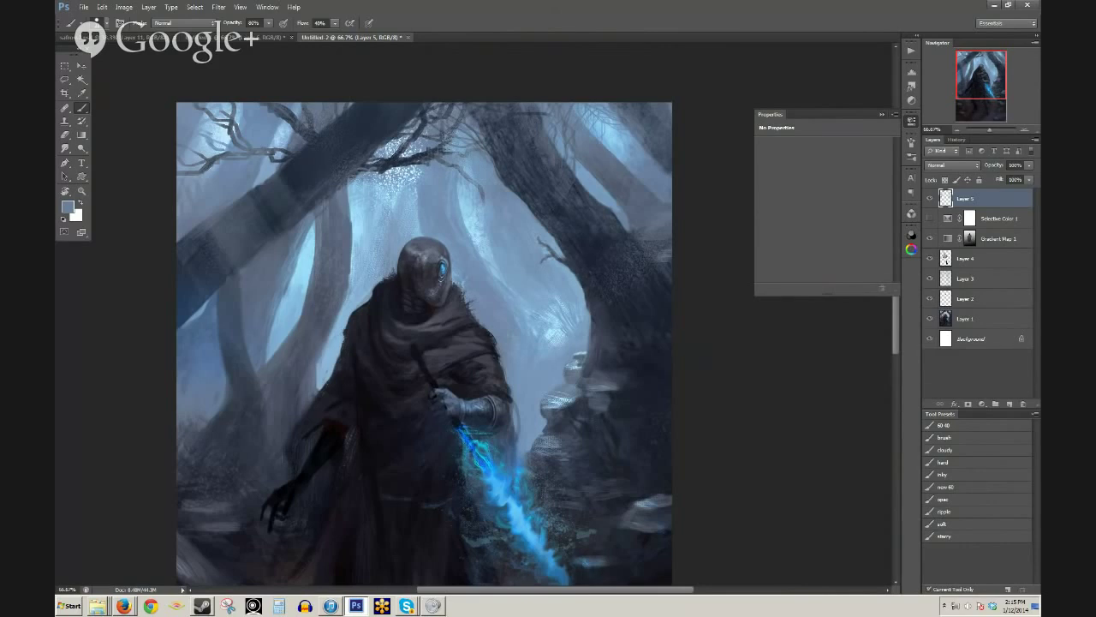
left_click_drag(359, 172, 366, 162)
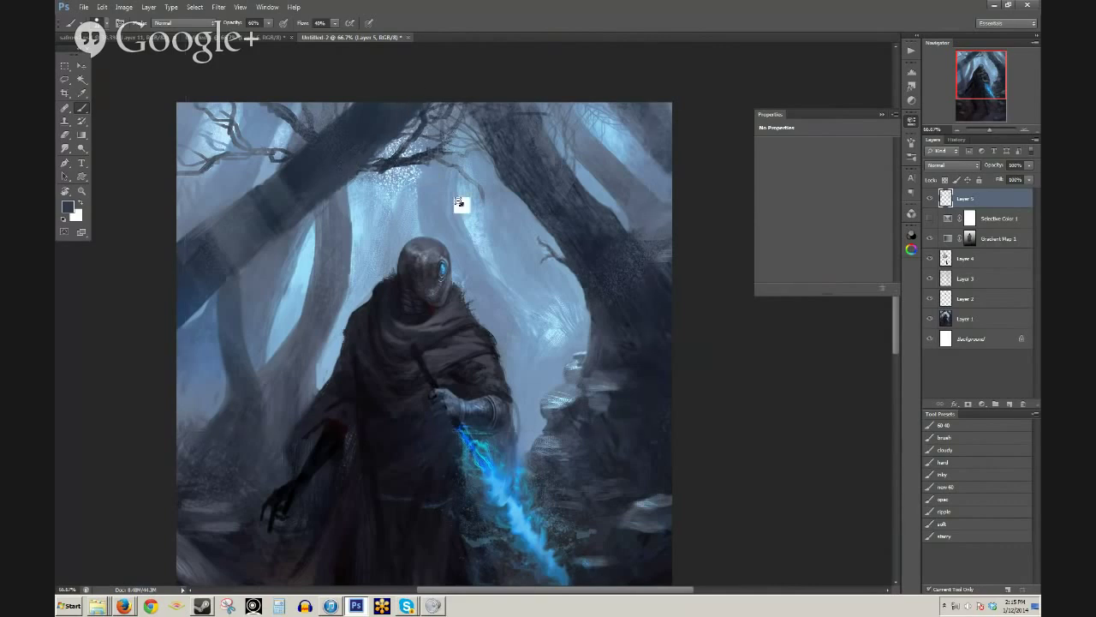
key("ctrl+minus")
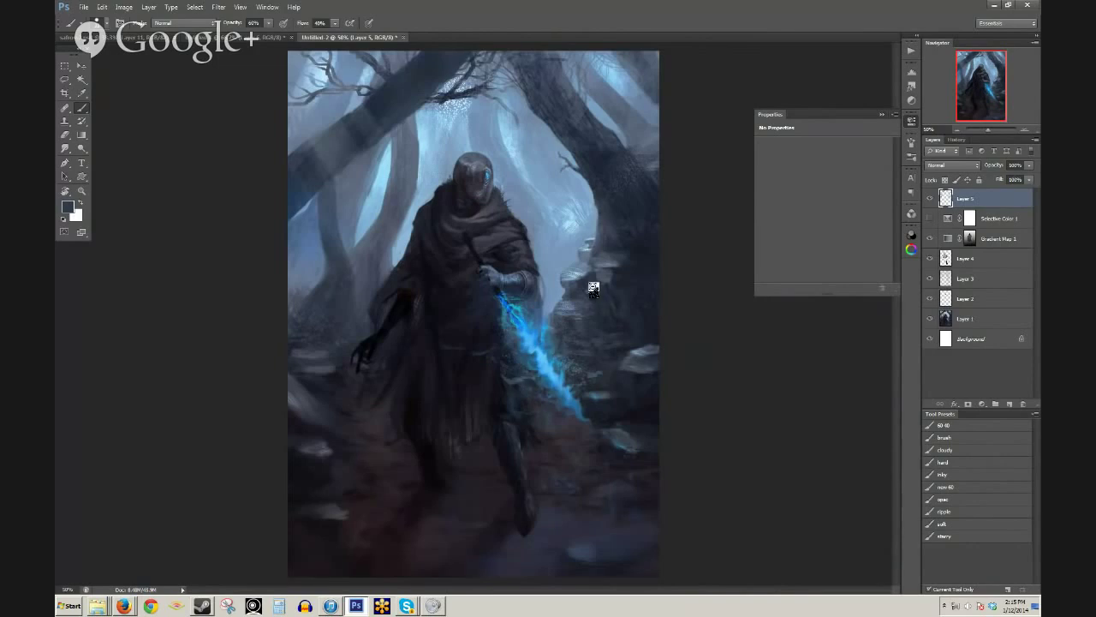
scroll(602, 291, "up", 2)
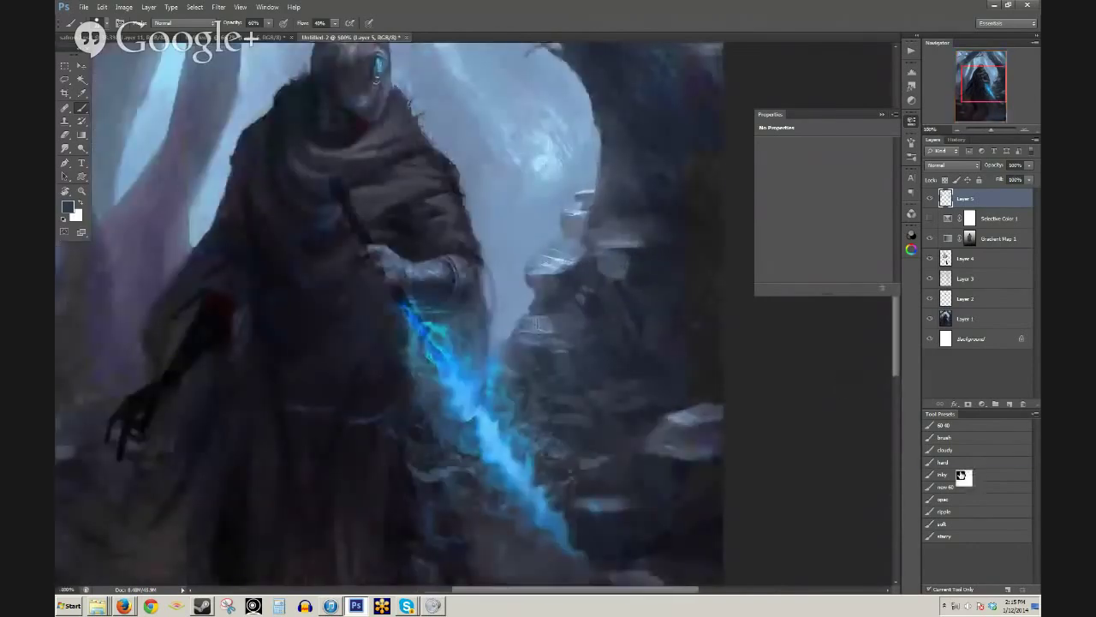
- Paint pale blue patches into the mist beside the figure's raised arm with a textured brush at 40% opacity
left_click(973, 474)
left_click(549, 161, "alt")
key("4")
mouse_move(541, 214)
left_mouse_down()
mouse_move(547, 236)
mouse_move(498, 232)
mouse_move(523, 185)
mouse_move(520, 219)
left_mouse_up()
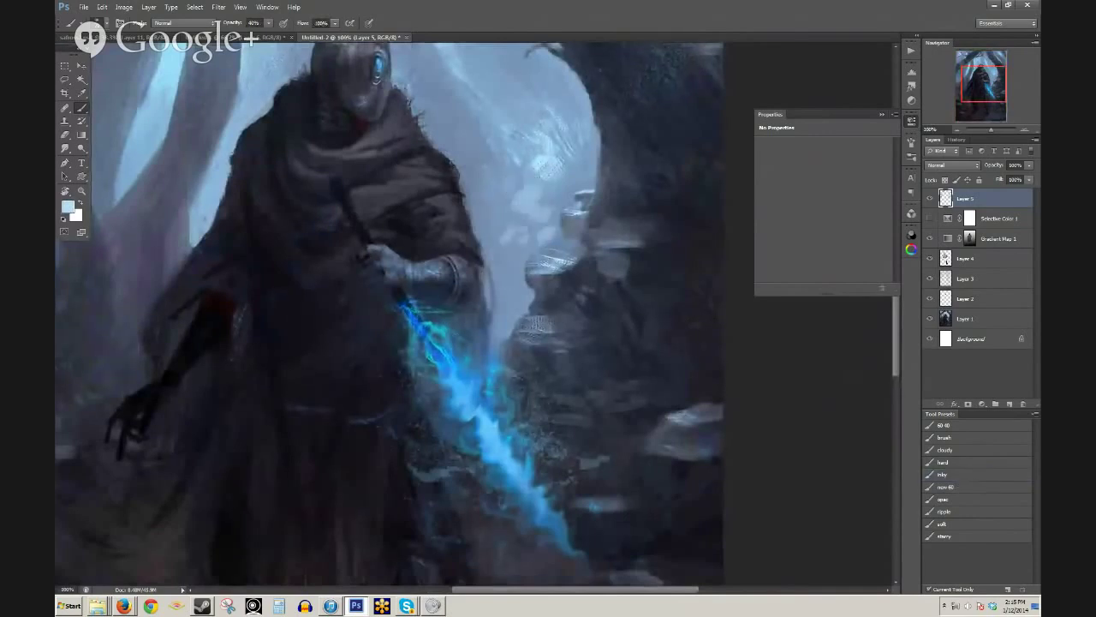
- Soften the pale patches between the cloak and the rocks with a different brush preset and sampled mist blues
left_click(951, 425)
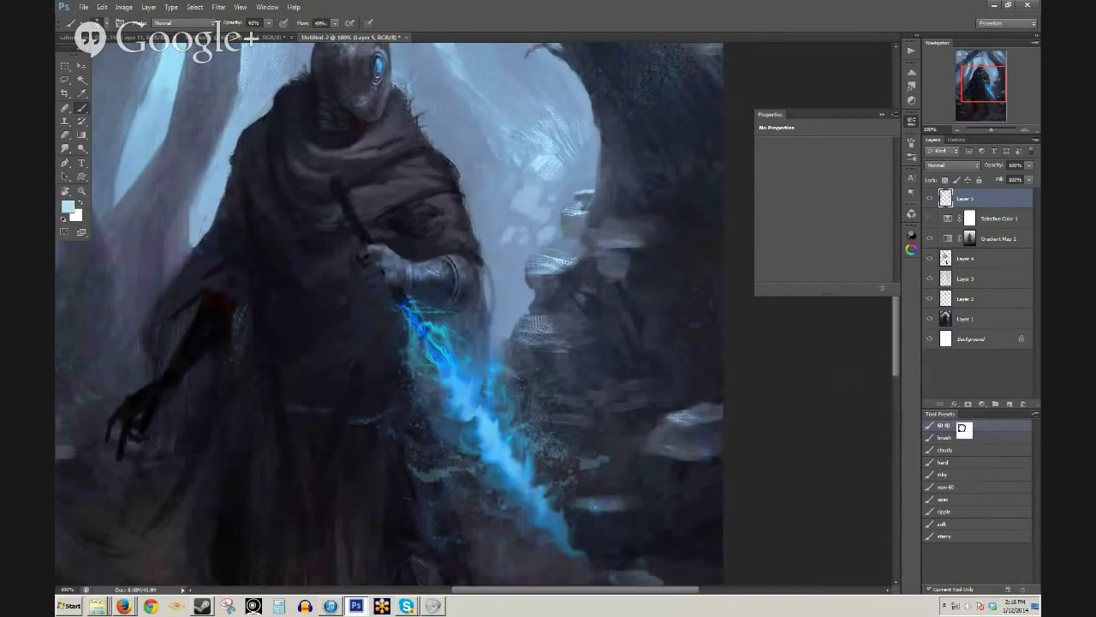
left_click(946, 487)
left_click(505, 297)
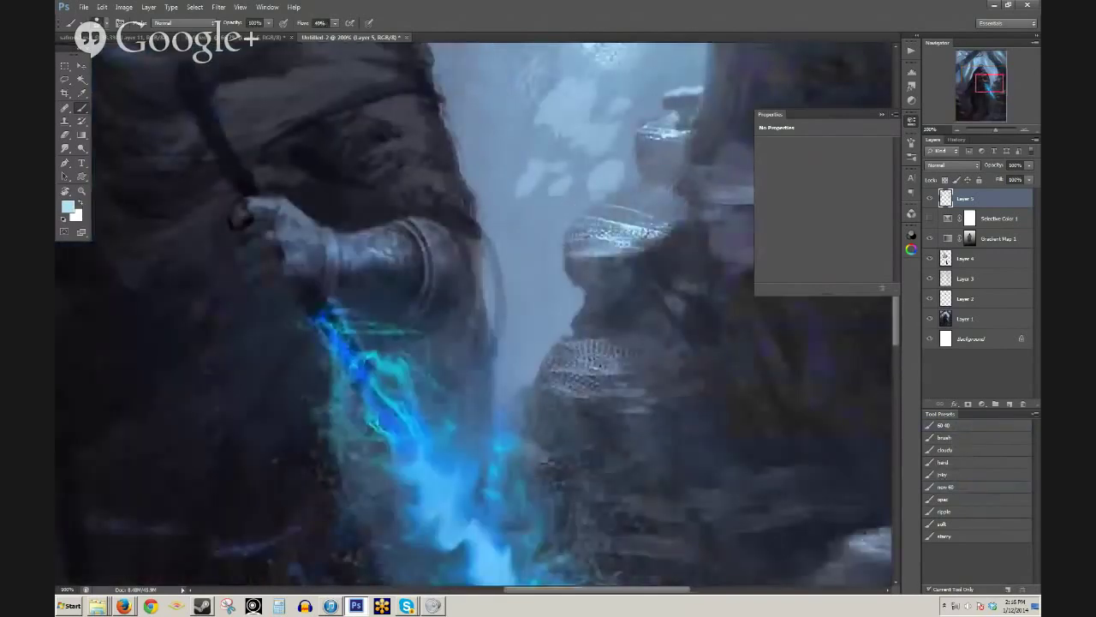
left_click_drag(577, 178, 535, 330)
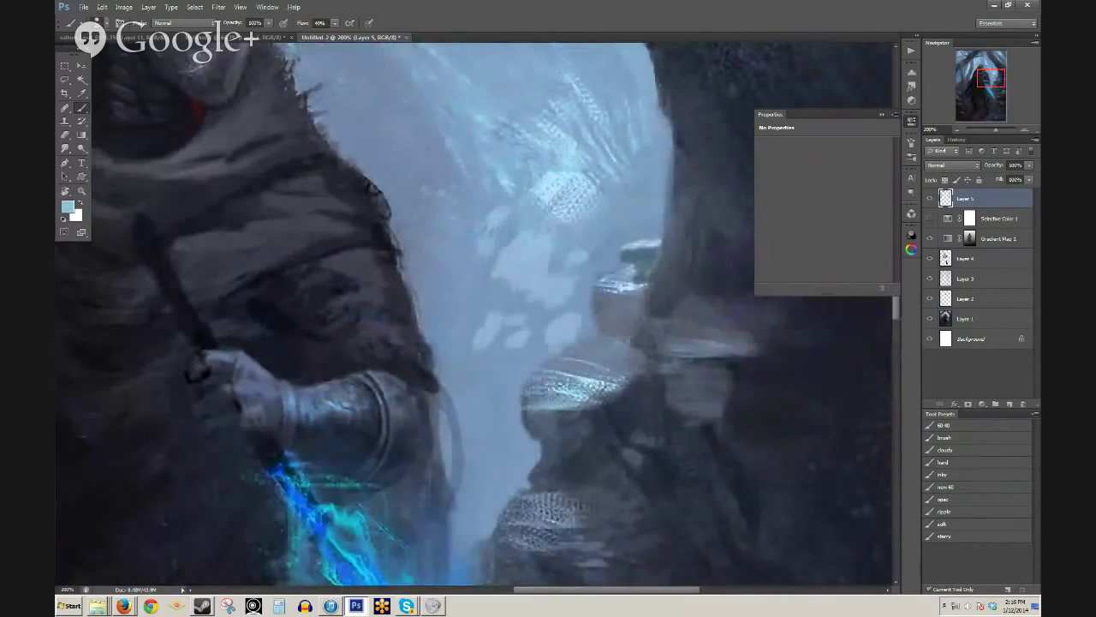
left_click(490, 303, "alt")
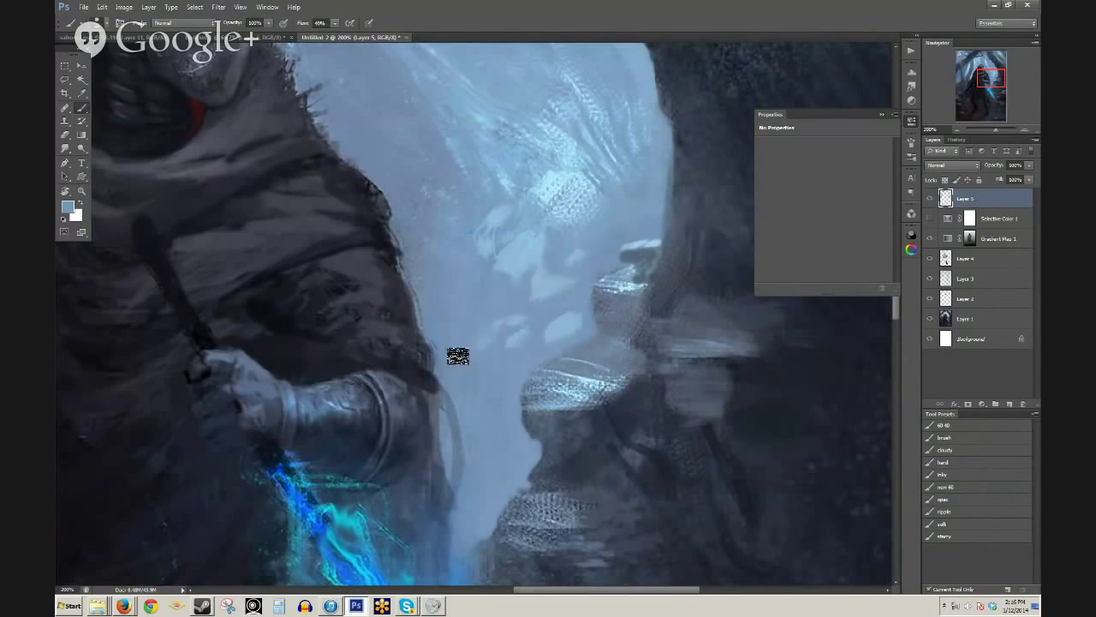
left_click(495, 375, "alt")
left_click(494, 375, "alt")
left_click(603, 344, "alt")
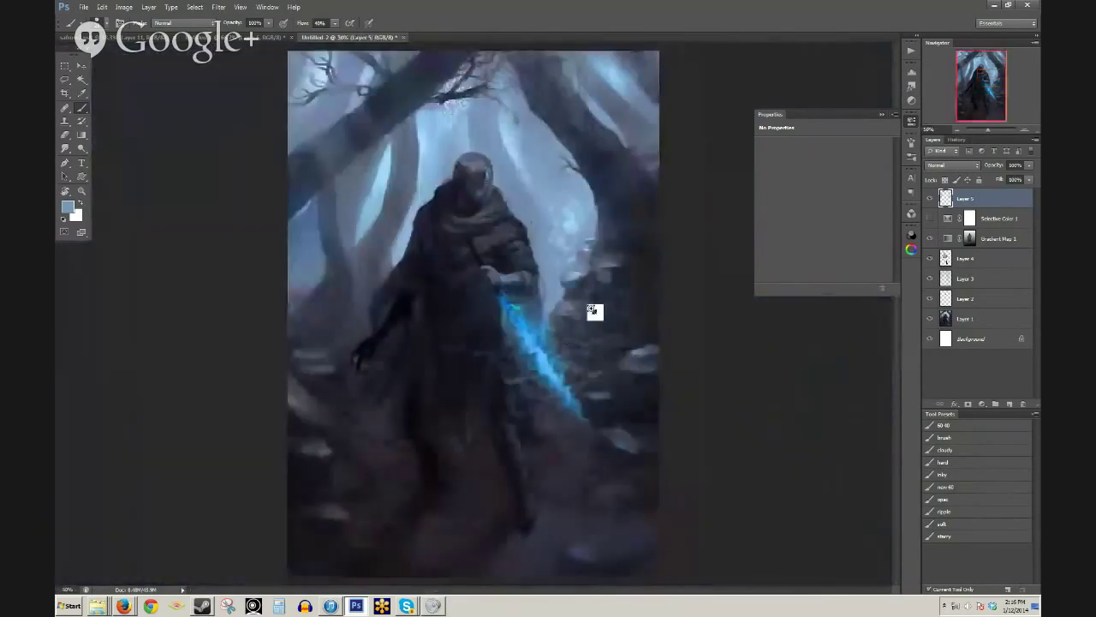
- Blend the remaining light spots into the misty gap between the cloaked shoulder and the rock stack using sampled blues
left_click(597, 311, "ctrl")
left_click(598, 290, "ctrl")
mouse_move(576, 197)
left_mouse_down()
mouse_move(538, 272)
mouse_move(509, 222)
mouse_move(486, 237)
mouse_move(519, 222)
left_mouse_up()
key("9")
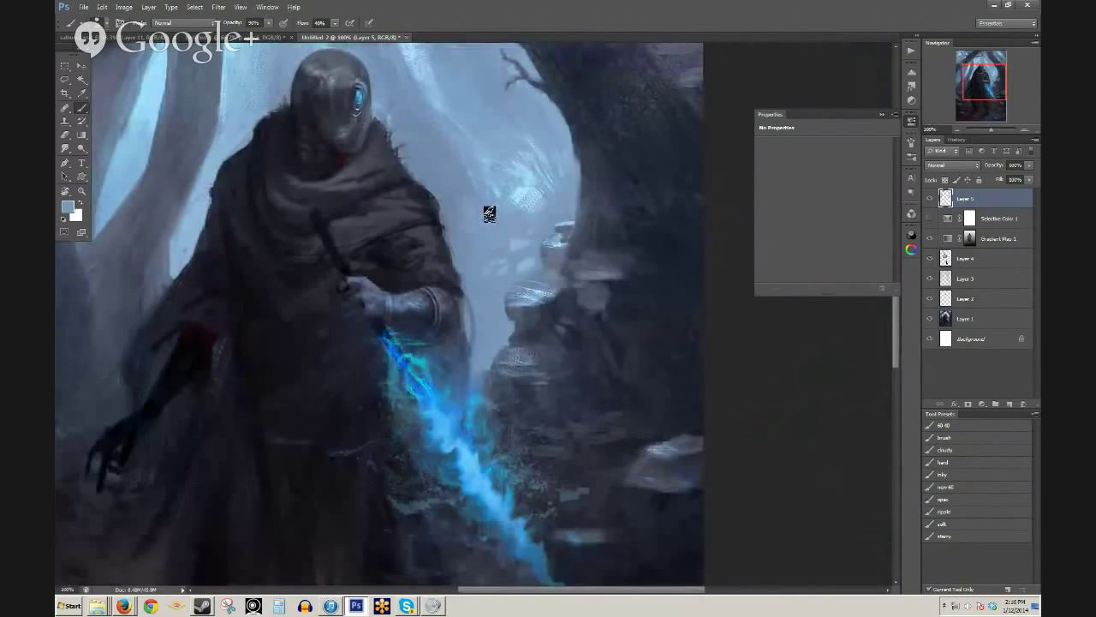
key("h")
mouse_move(559, 237)
left_mouse_down()
mouse_move(599, 232)
mouse_move(608, 274)
mouse_move(607, 250)
mouse_move(565, 237)
left_mouse_up()
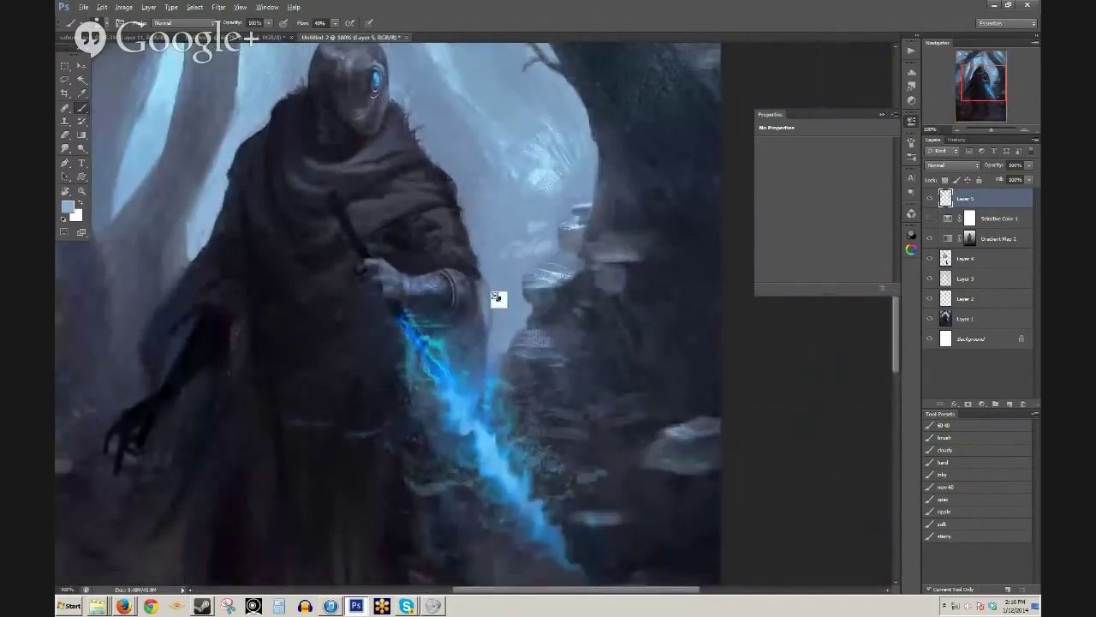
left_click(536, 311, "alt")
left_click(575, 319, "alt")
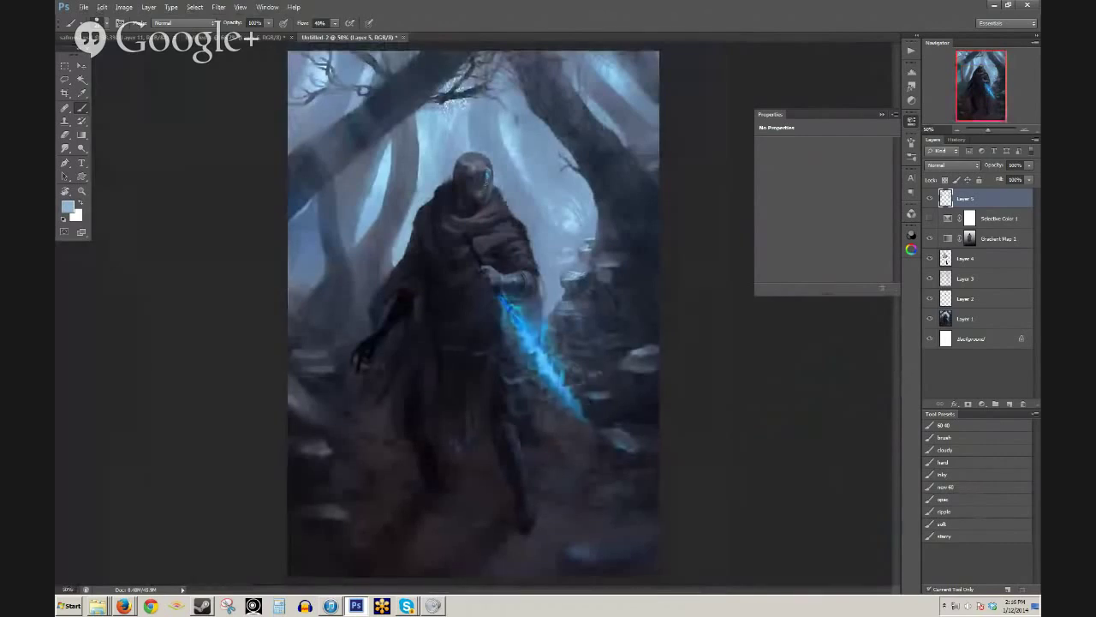
- Mix a warm grey-brown (#675a56) from the sampled ground tone and paint a flat stone beside the front foot at 50% opacity
left_click(563, 520, "alt")
left_click(69, 209)
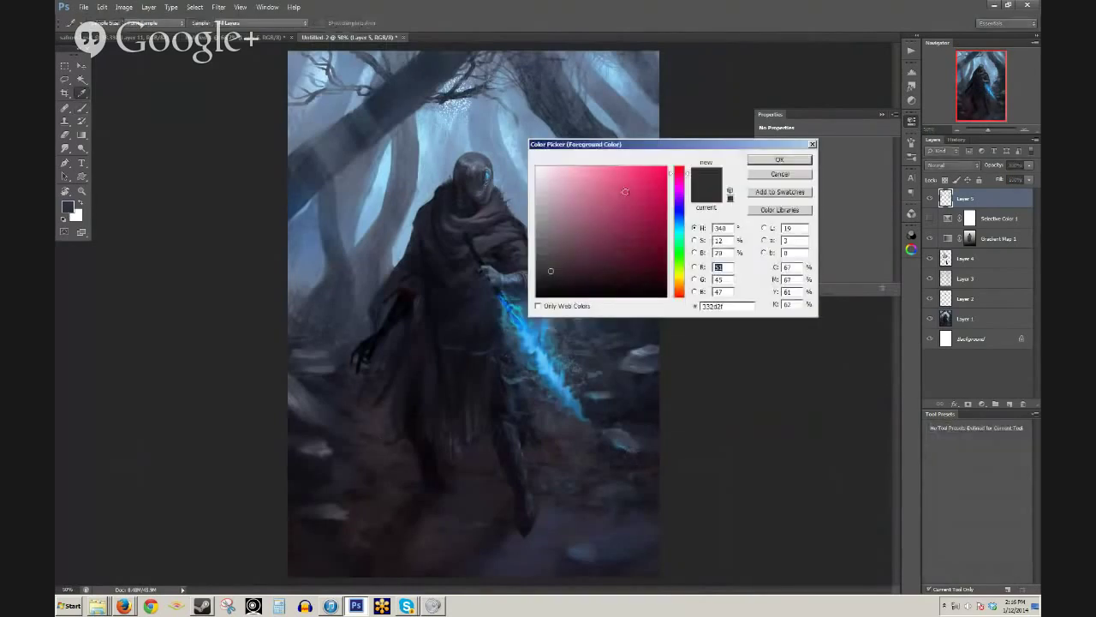
left_click(556, 250)
left_click_drag(558, 249, 556, 244)
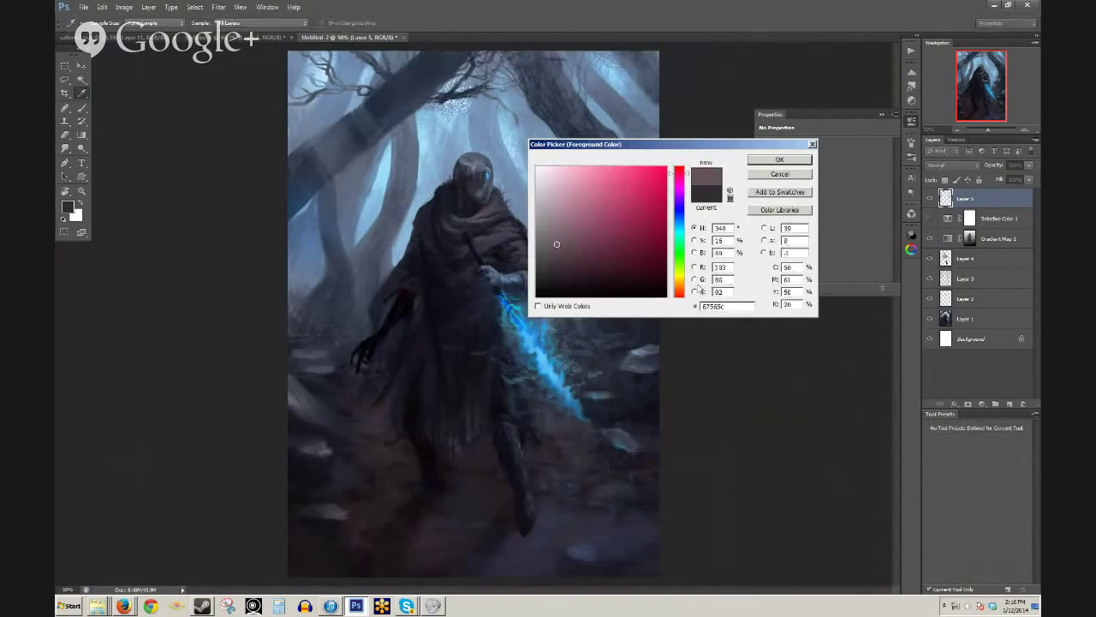
left_click(681, 292)
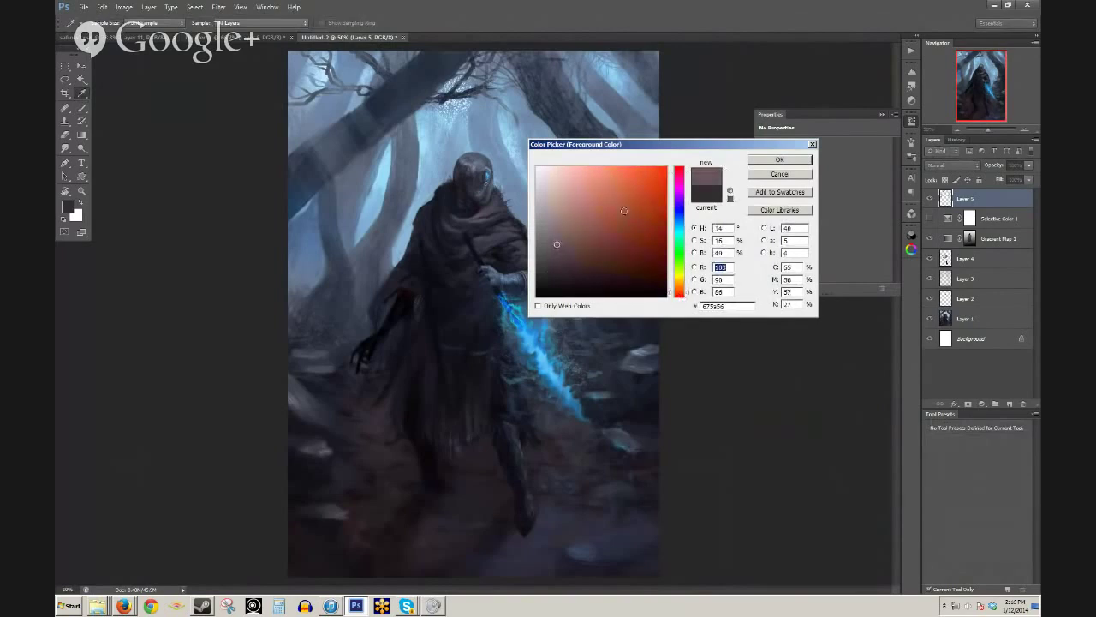
left_click(755, 174)
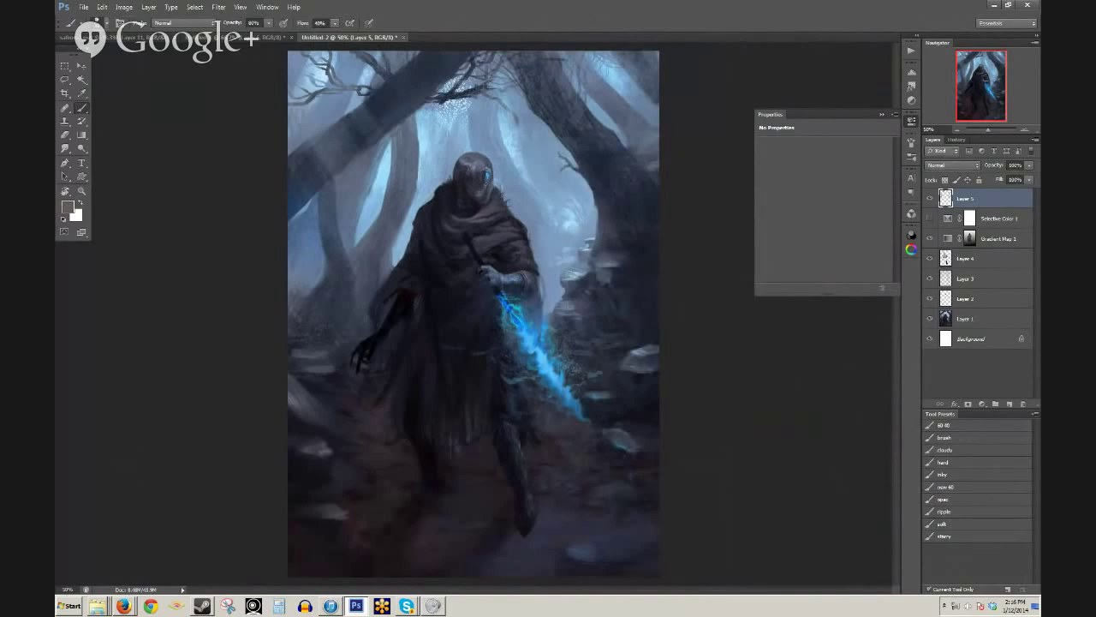
key("5")
mouse_move(557, 510)
left_mouse_down()
mouse_move(587, 512)
mouse_move(549, 519)
mouse_move(584, 523)
left_mouse_up()
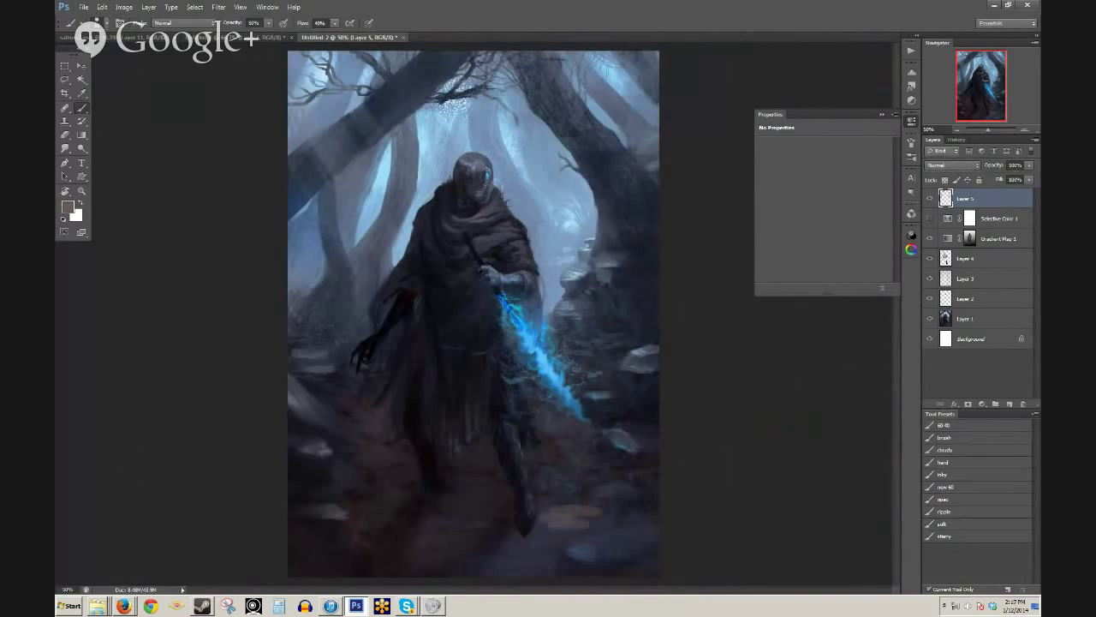
- Block in warm brown ground between the figure's two lower legs
left_click_drag(503, 502, 463, 514)
left_click(495, 509, "alt")
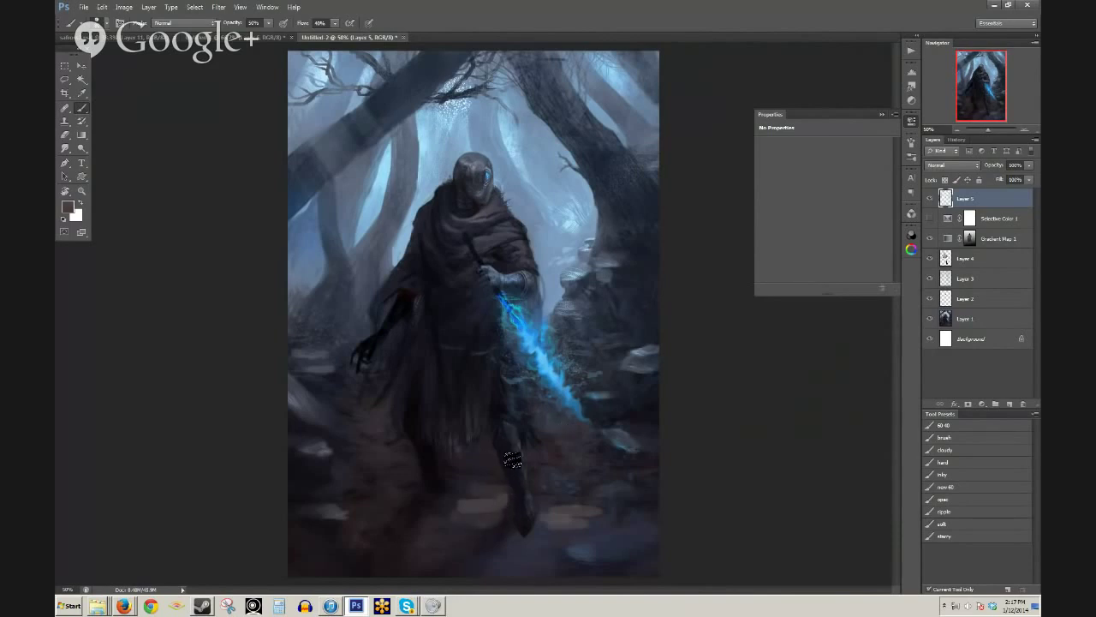
key("0")
mouse_move(507, 491)
left_mouse_down()
mouse_move(497, 480)
mouse_move(469, 484)
left_mouse_up()
left_click(438, 478, "alt")
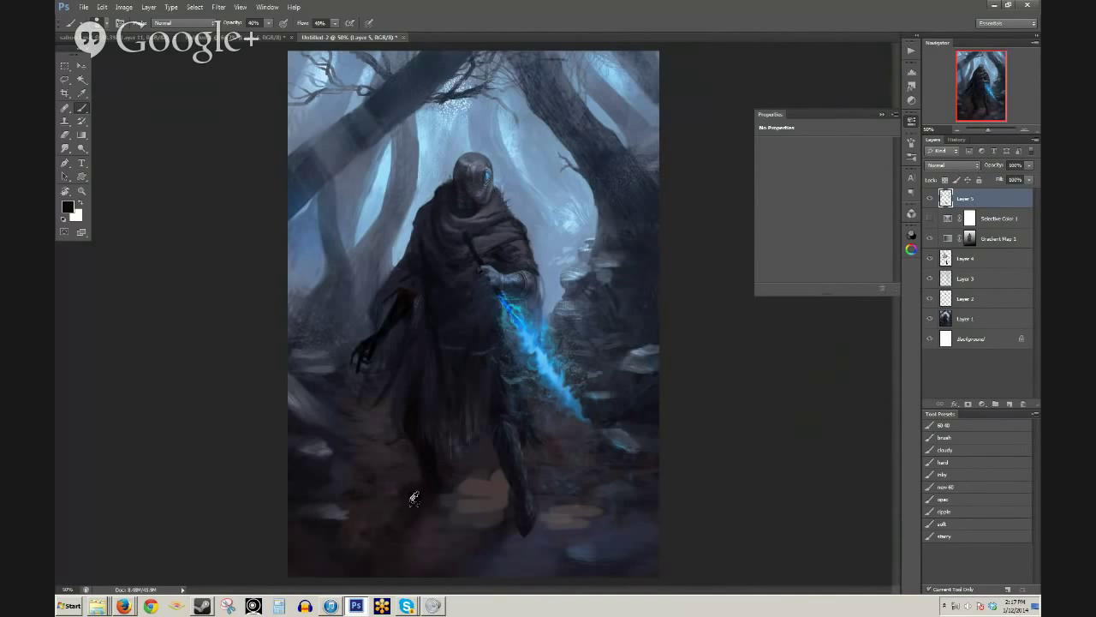
- Reshape the rear leg and foot against the brown ground with sampled dark and brown tones
left_click(480, 490, "alt")
left_click(438, 480, "alt")
left_click(466, 475, "alt")
left_click(531, 492, "alt")
left_click(513, 496, "alt")
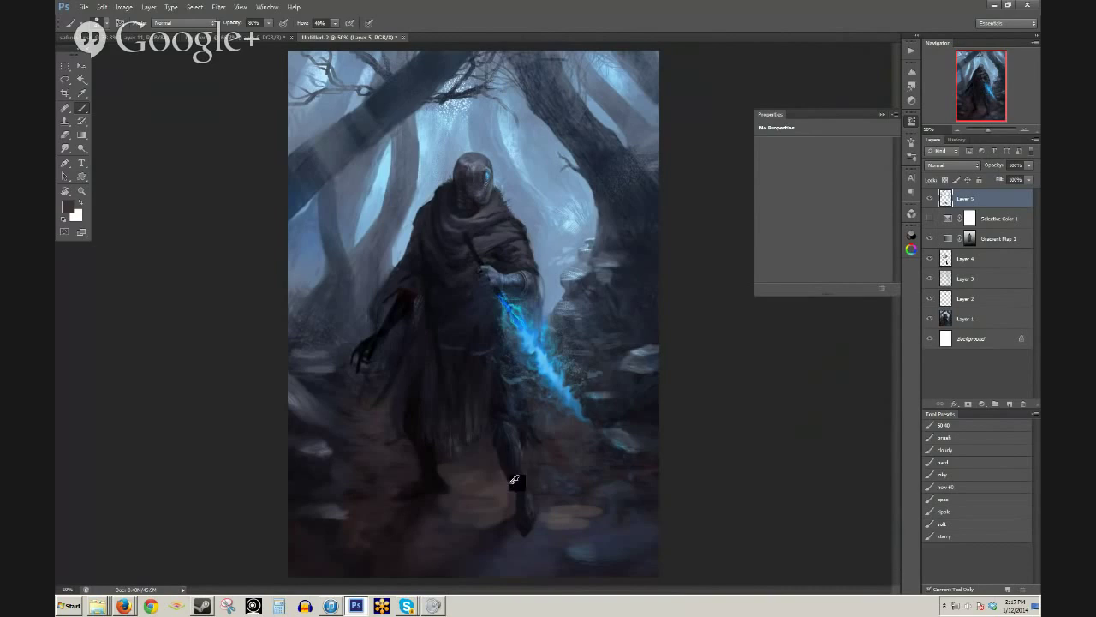
- Define the front boot's silhouette and tone down the surrounding ground with sampled darks at 40% brush opacity
left_click(510, 487, "alt")
left_click(497, 528, "alt")
key("4")
left_click(491, 529, "alt")
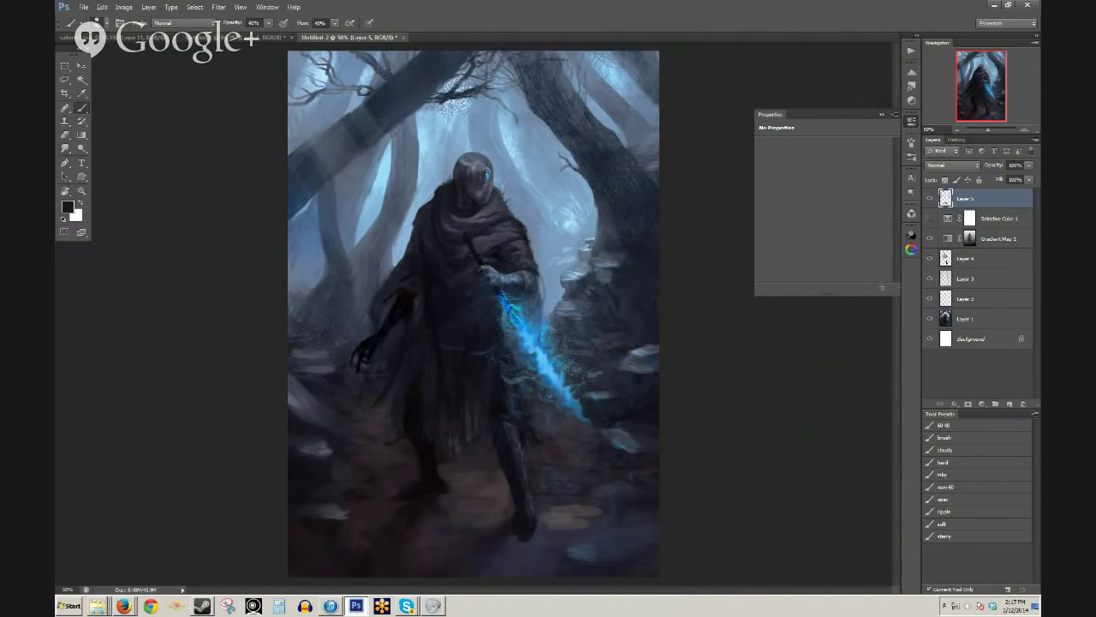
left_click(490, 517, "alt")
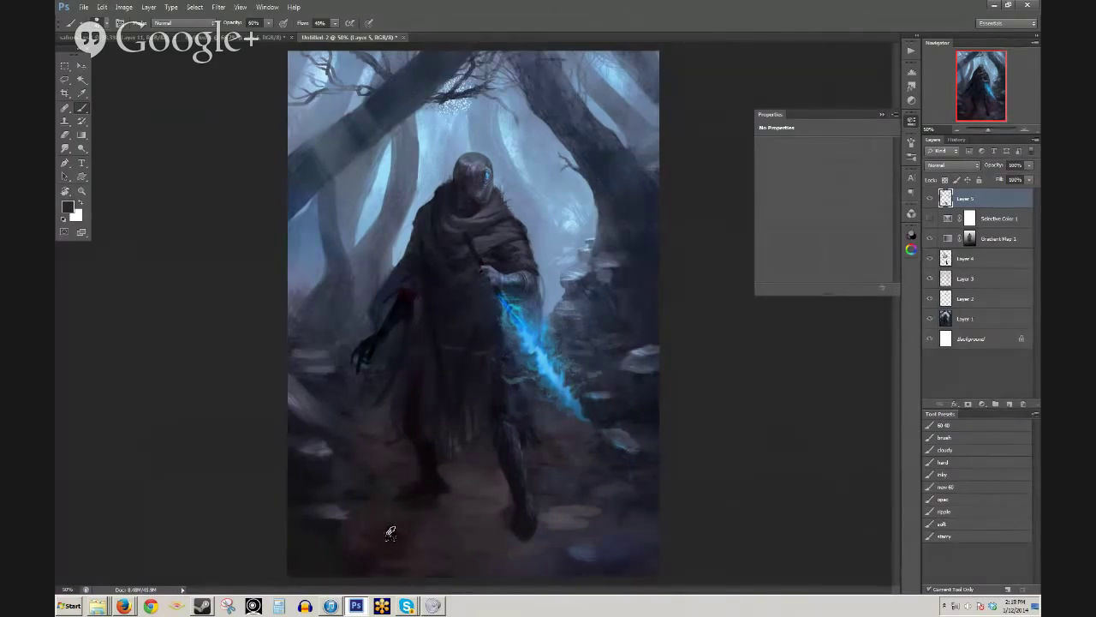
- Paint a dark cast shadow on the ground from the rear foot across to the front boot
key("6")
left_click(424, 503, "alt")
mouse_move(435, 499)
left_mouse_down()
mouse_move(512, 506)
mouse_move(467, 504)
mouse_move(460, 491)
mouse_move(505, 502)
mouse_move(495, 505)
left_mouse_up()
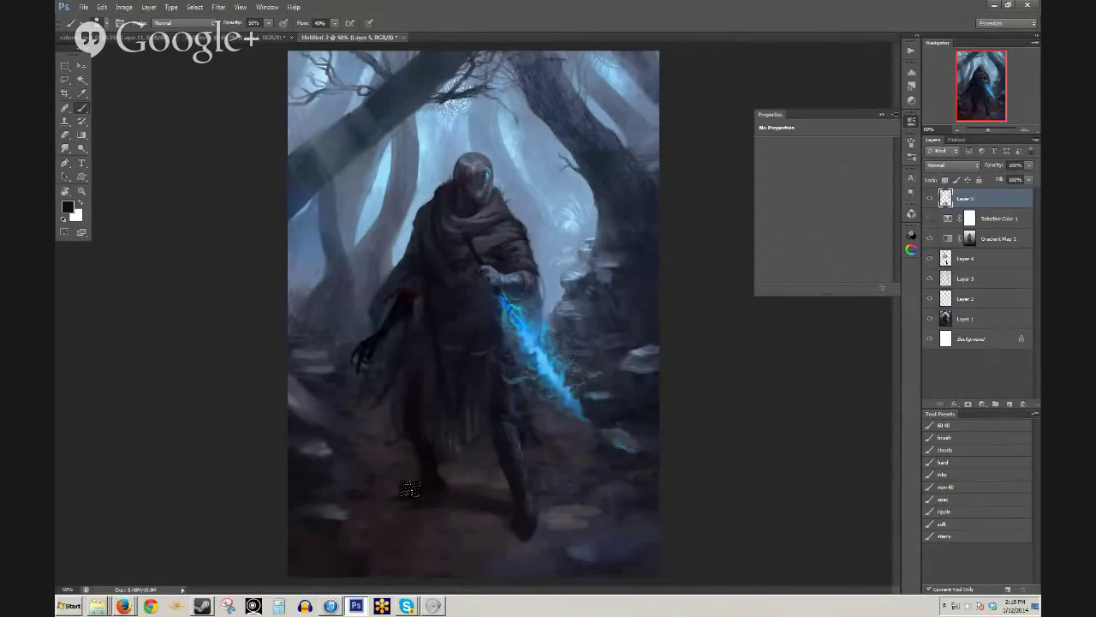
mouse_move(415, 477)
left_mouse_down()
mouse_move(384, 478)
mouse_move(394, 485)
mouse_move(353, 478)
mouse_move(396, 462)
mouse_move(483, 493)
left_mouse_up()
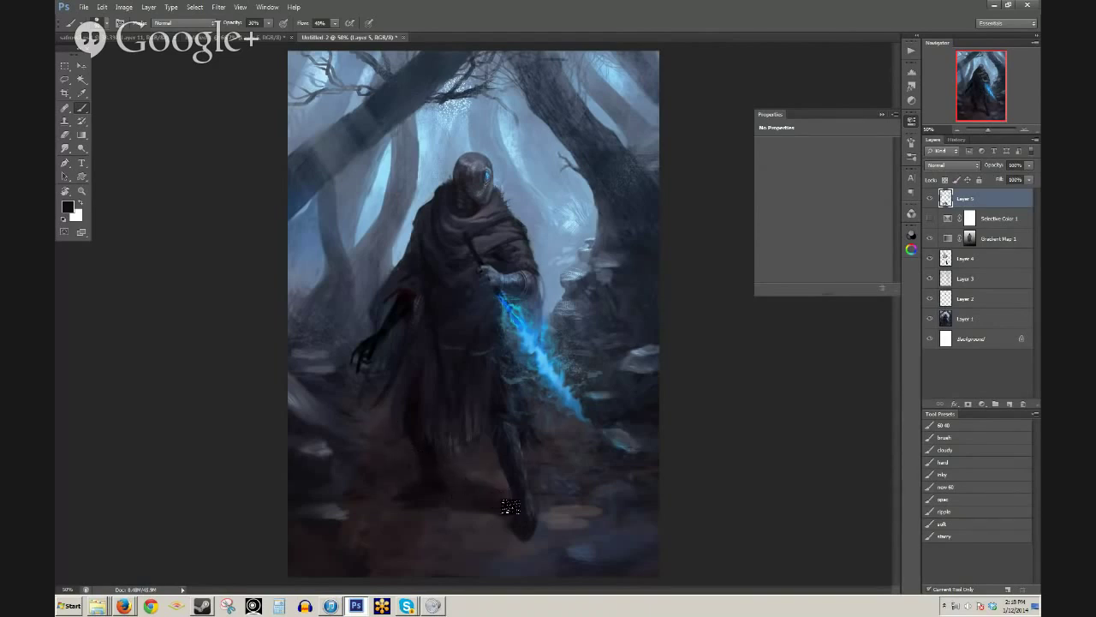
- Refine the front boot's edge and the lit stone beside it with sampled tones at 40% and 60% brush opacity
left_click(473, 519, "alt")
left_click(523, 514, "alt")
key("4")
left_click_drag(514, 477, 502, 488)
left_click(558, 517, "alt")
key("6")
mouse_move(548, 518)
left_mouse_down()
mouse_move(560, 519)
mouse_move(550, 538)
left_mouse_up()
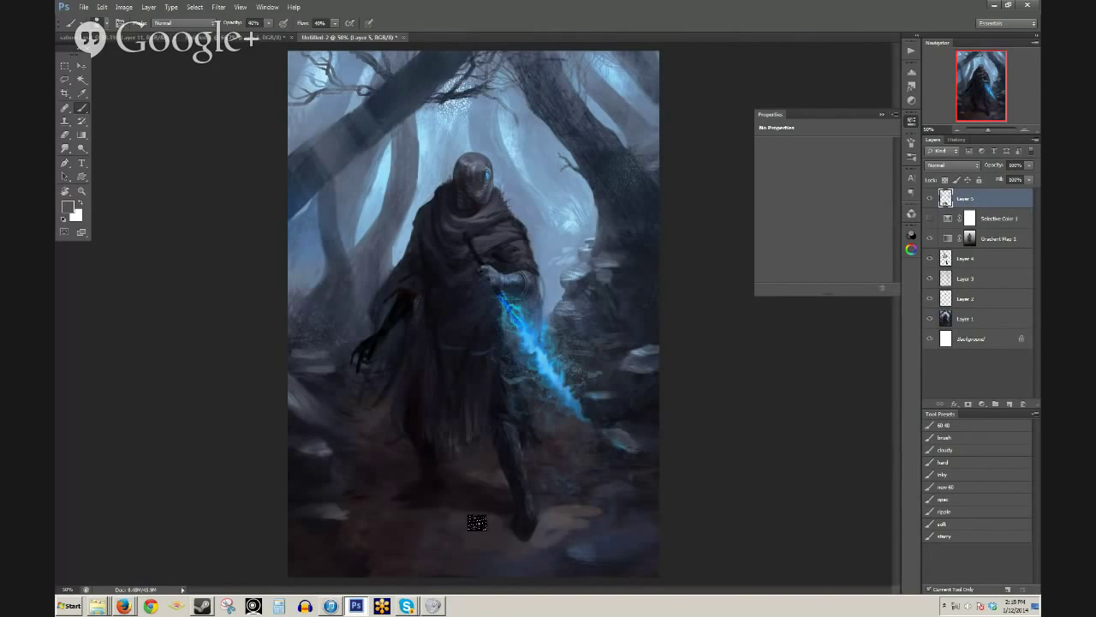
- Paint flat path stones in front of and beside the front boot with sampled ground colours at 40% brush opacity
key("4")
right_click(613, 522)
left_click(178, 331)
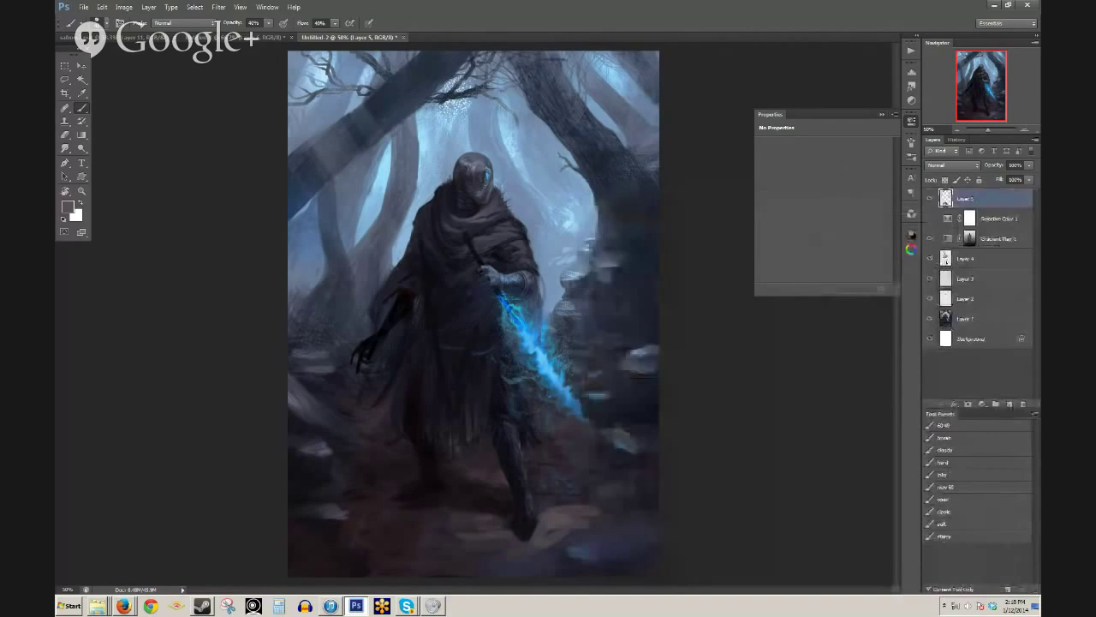
left_click(570, 504, "alt")
left_click(550, 552, "alt")
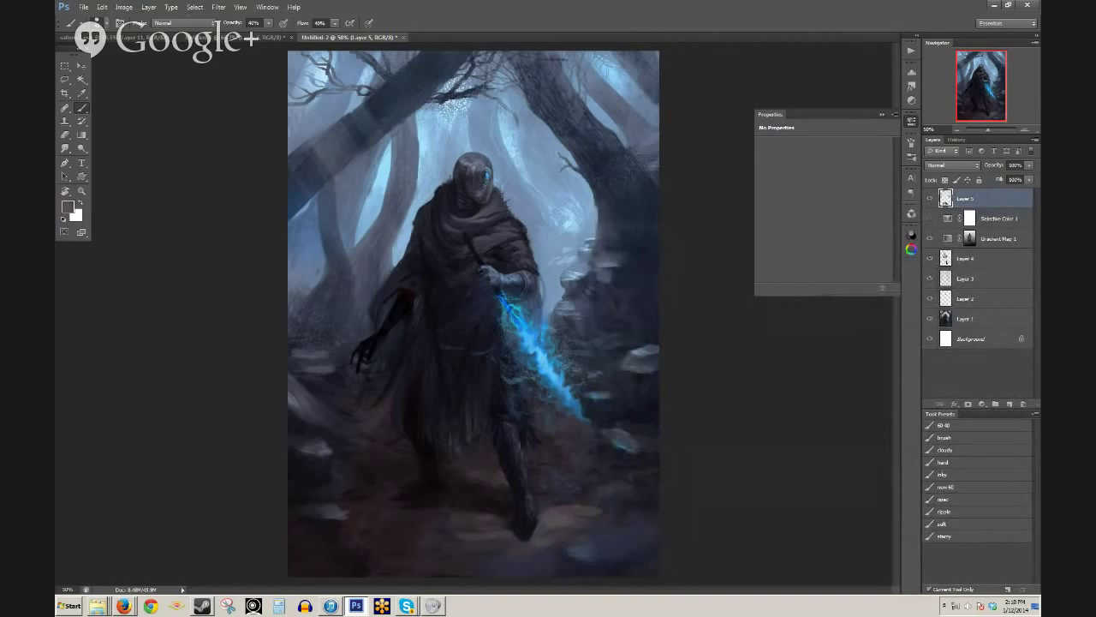
left_click(581, 525, "alt")
left_click(579, 555, "alt")
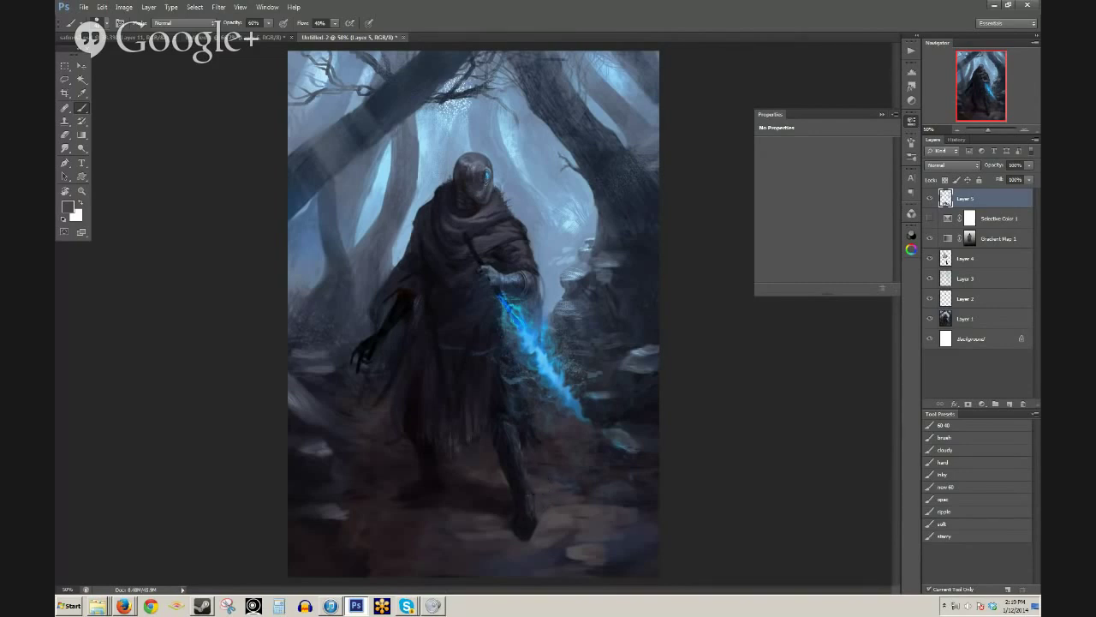
- Compare the painting with Layer 5 hidden and darken the pale bands on the upper diagonal trunk at 80% brush opacity
left_click(930, 199)
left_click(930, 199)
key("8")
mouse_move(340, 136)
left_mouse_down()
mouse_move(360, 113)
mouse_move(325, 146)
mouse_move(379, 128)
mouse_move(326, 157)
mouse_move(296, 194)
mouse_move(335, 165)
mouse_move(287, 221)
left_mouse_up()
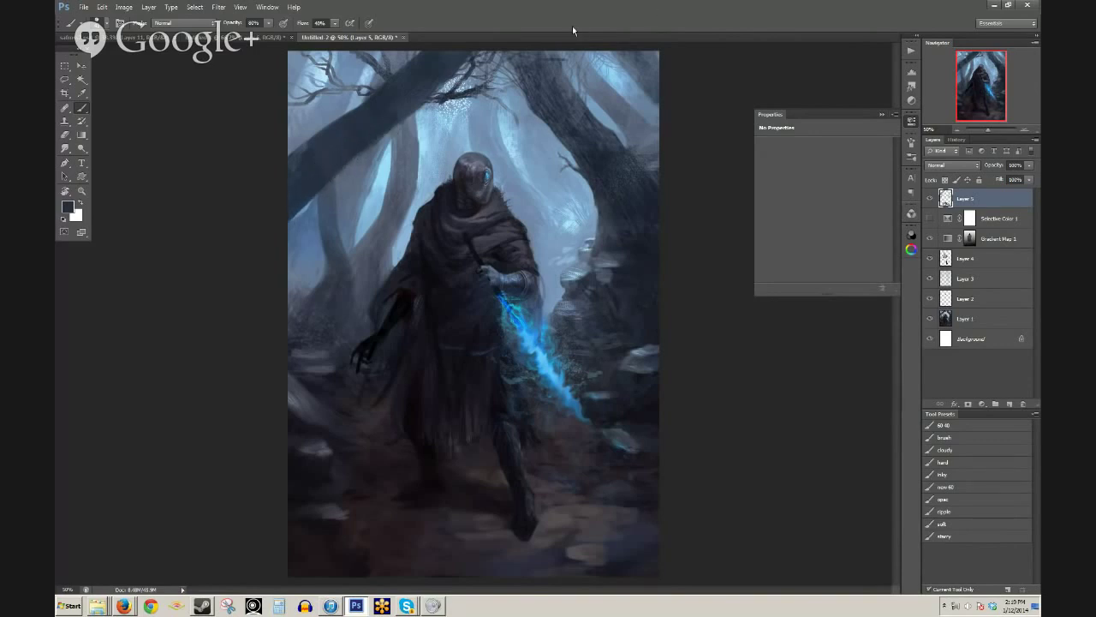
- Model the diagonal trunk's upper half and knotted underside with sampled grey-blues at 40% to 50% brush opacity
left_click(312, 146, "alt")
key("5")
mouse_move(384, 105)
left_mouse_down()
mouse_move(322, 139)
mouse_move(405, 84)
left_mouse_up()
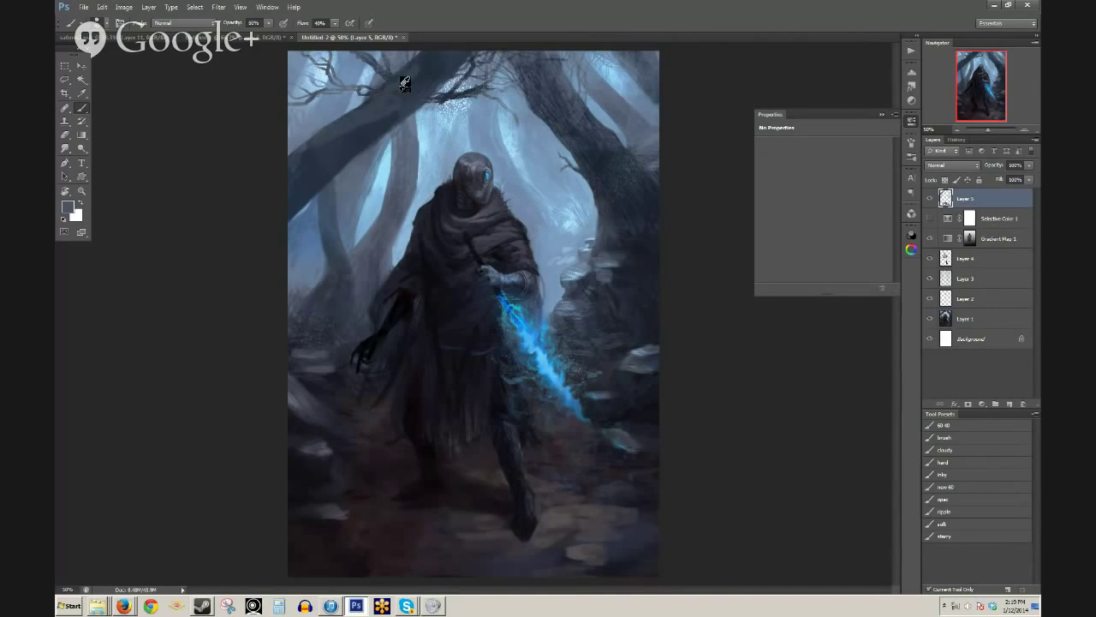
left_click(377, 130, "alt")
left_click_drag(386, 132, 412, 115)
key("4")
key("alt")
left_click(396, 89, "alt")
key("0")
key("5")
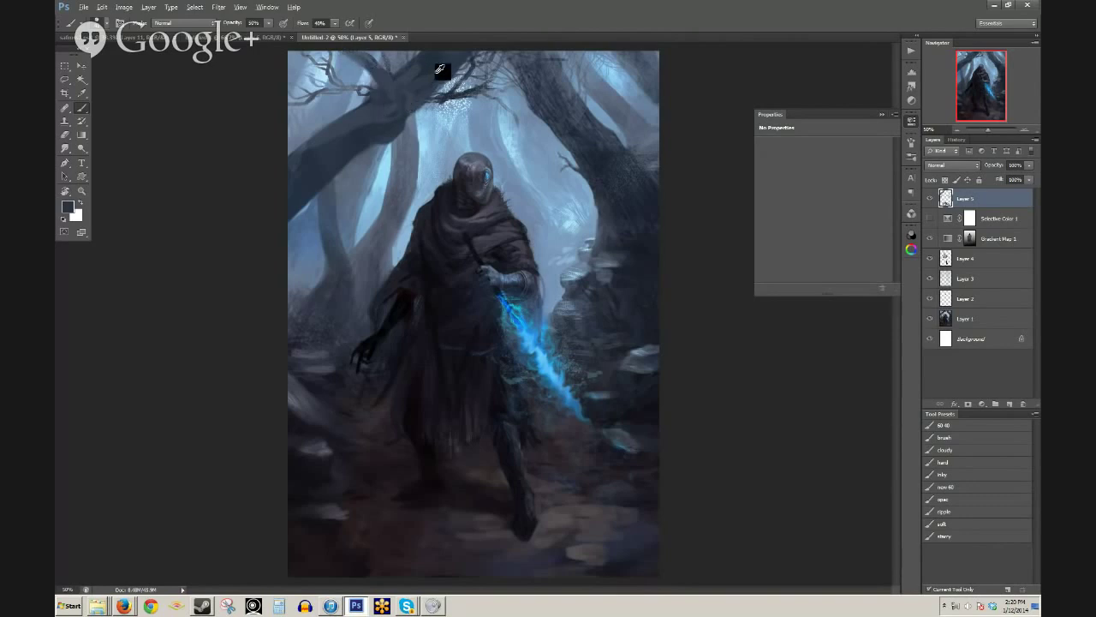
- Build up bark texture along the lower half of the diagonal trunk with sampled tones, varying the brush opacity
key("8")
left_click(353, 121, "alt")
left_click(306, 153, "alt")
left_click(314, 185, "alt")
key("2")
key("0")
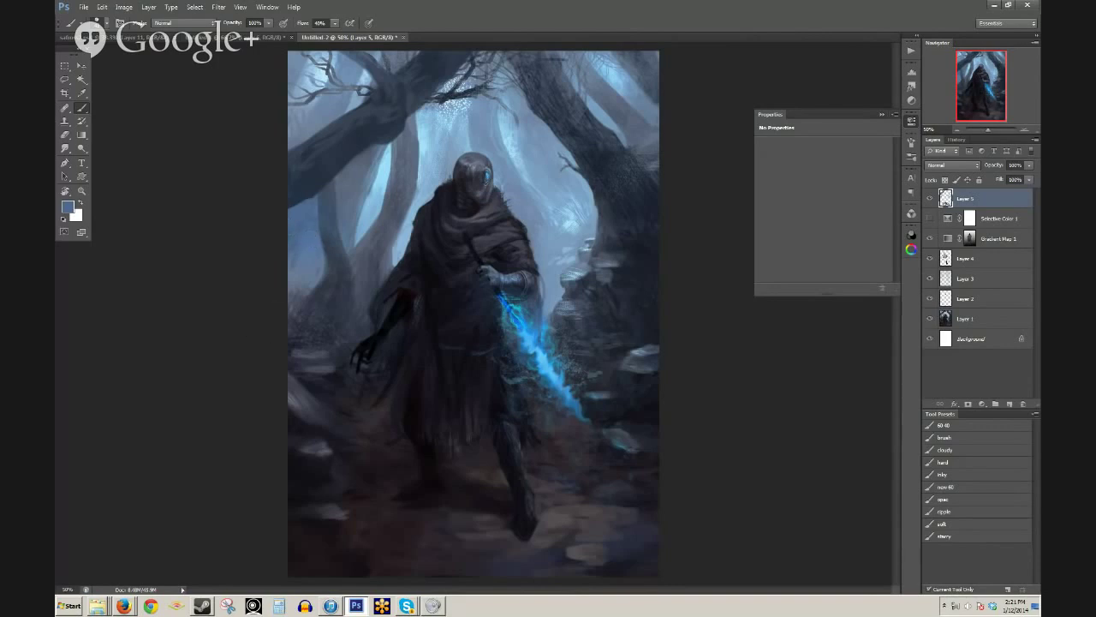
- Paint a dark curving root over the pale upper rocks beside the figure's gauntlet with sampled tones at 60% opacity
left_click(485, 175)
left_click(611, 245, "alt")
key("6")
left_click(571, 266, "alt")
left_click(566, 269, "alt")
left_click(614, 241, "alt")
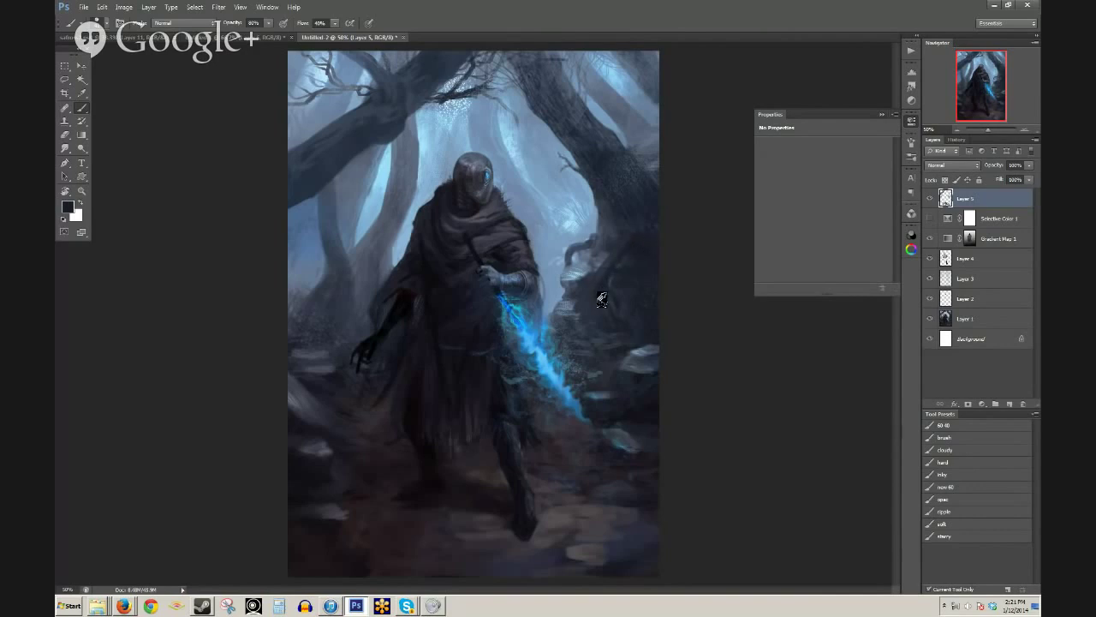
- Extend the dark roots down over the rocks below the large tree with sampled darks at 40% and 70% opacity
left_click(612, 262, "alt")
left_click(643, 248, "alt")
key("4")
left_click(646, 255, "alt")
left_click(582, 348, "alt")
key("7")
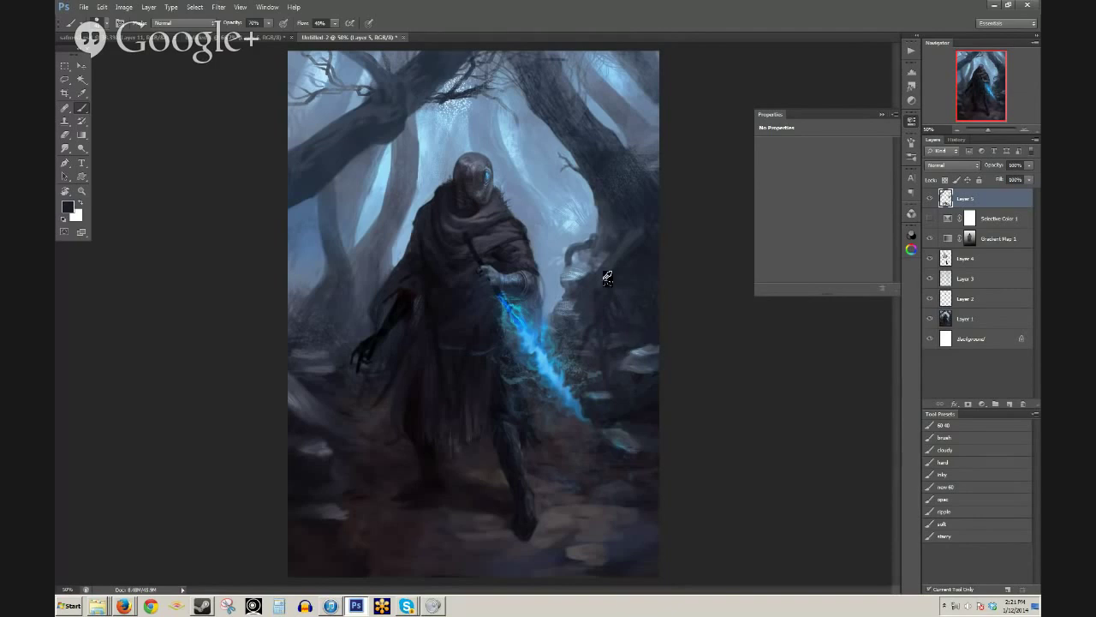
- Add subtle form to the root at the large tree's base with sampled tones at 30% brush opacity
key("2")
key("7")
key("3")
left_click_drag(604, 247, 604, 264)
left_click(607, 250, "alt")
- Open the town hall painting, isolate its grey building render layer and examine the model up close
left_click(98, 607)
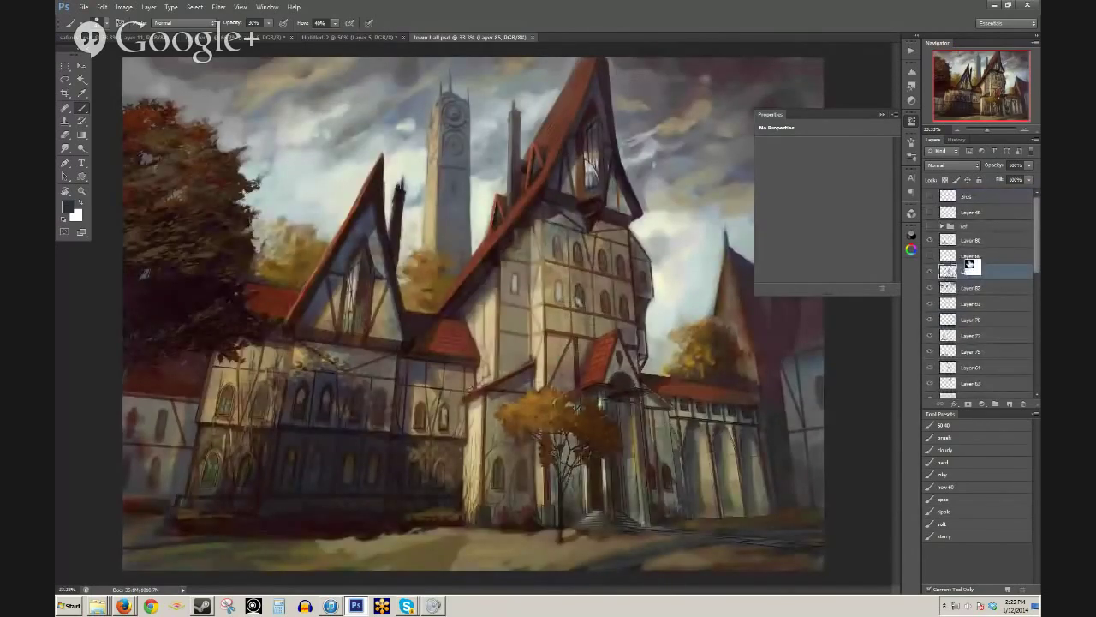
scroll(969, 264, "down", 5)
left_click(930, 358, "alt")
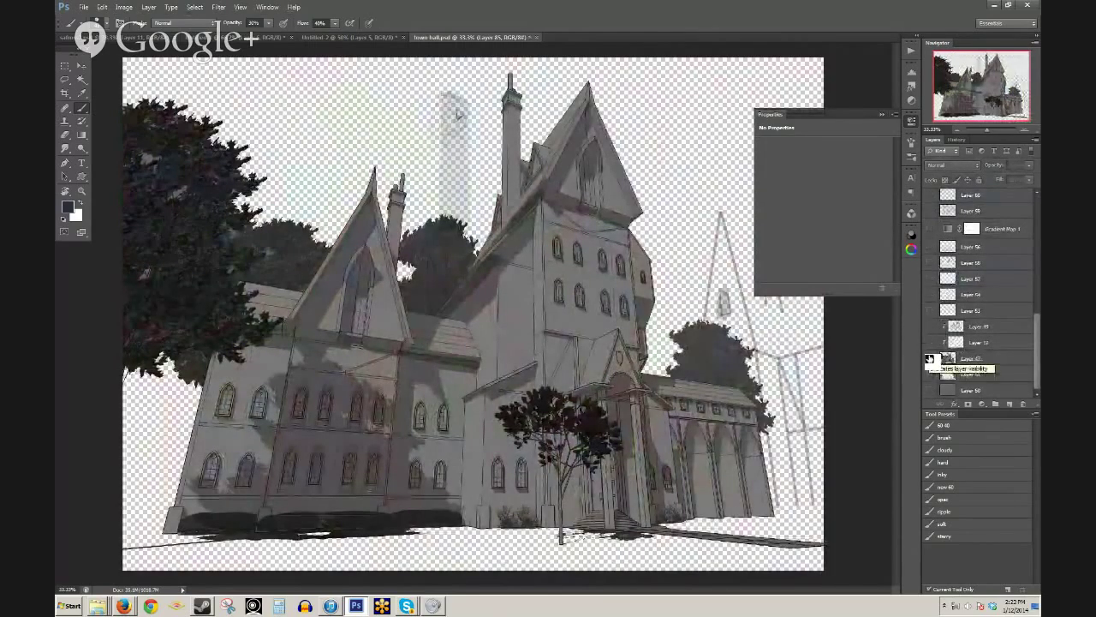
left_click(883, 114)
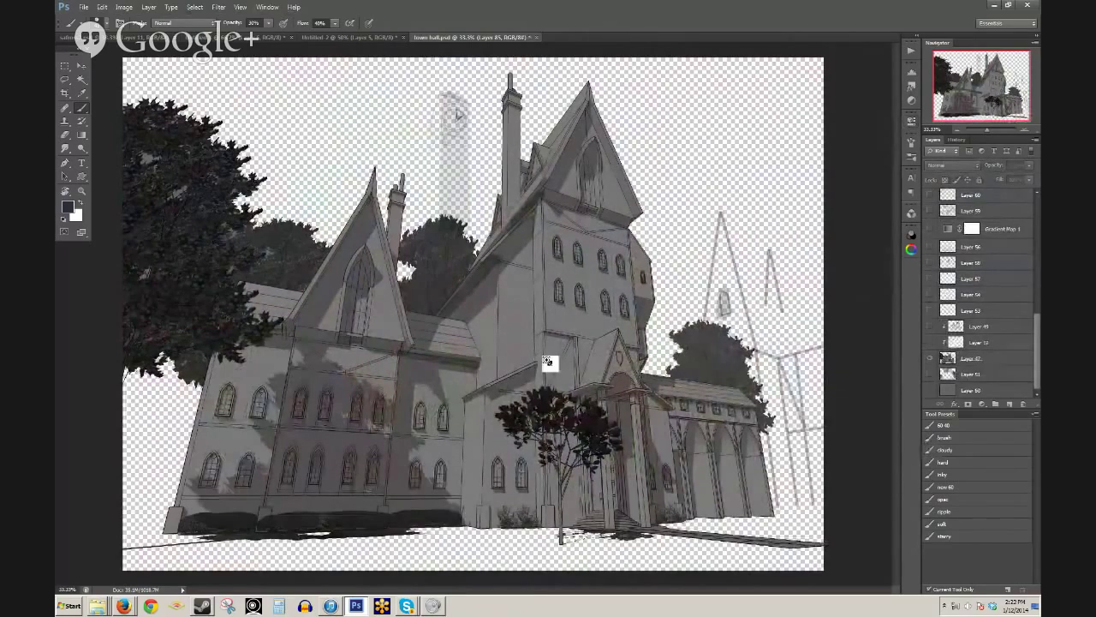
scroll(548, 362, "up", 1)
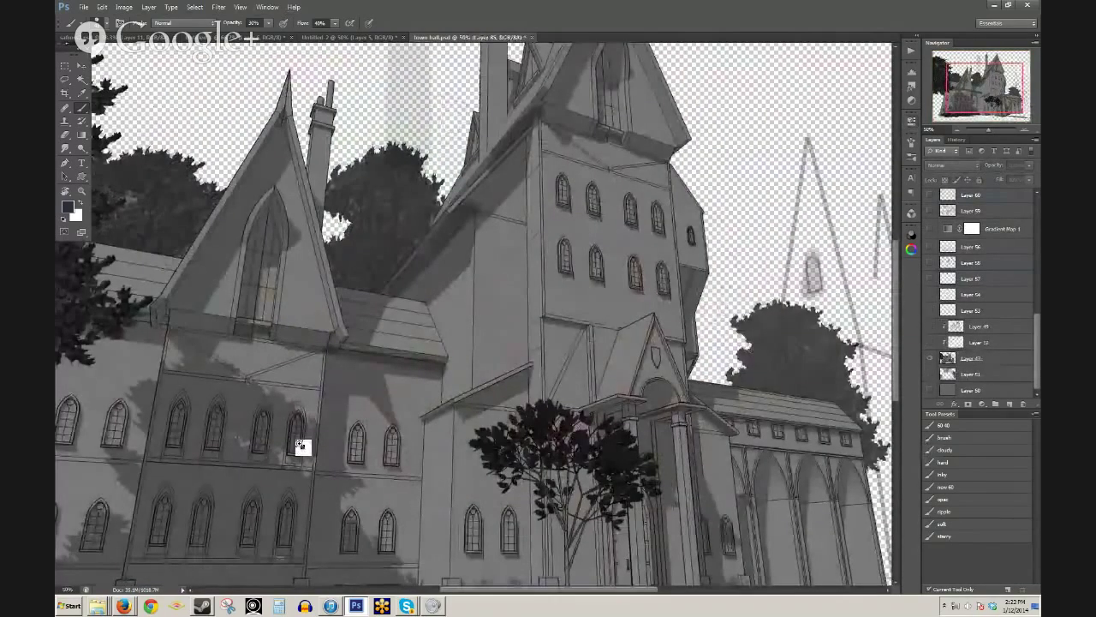
- Examine the isolated grey building render up close and as a whole, and restore the visibility of the other town hall layers
scroll(300, 445, "up", 1)
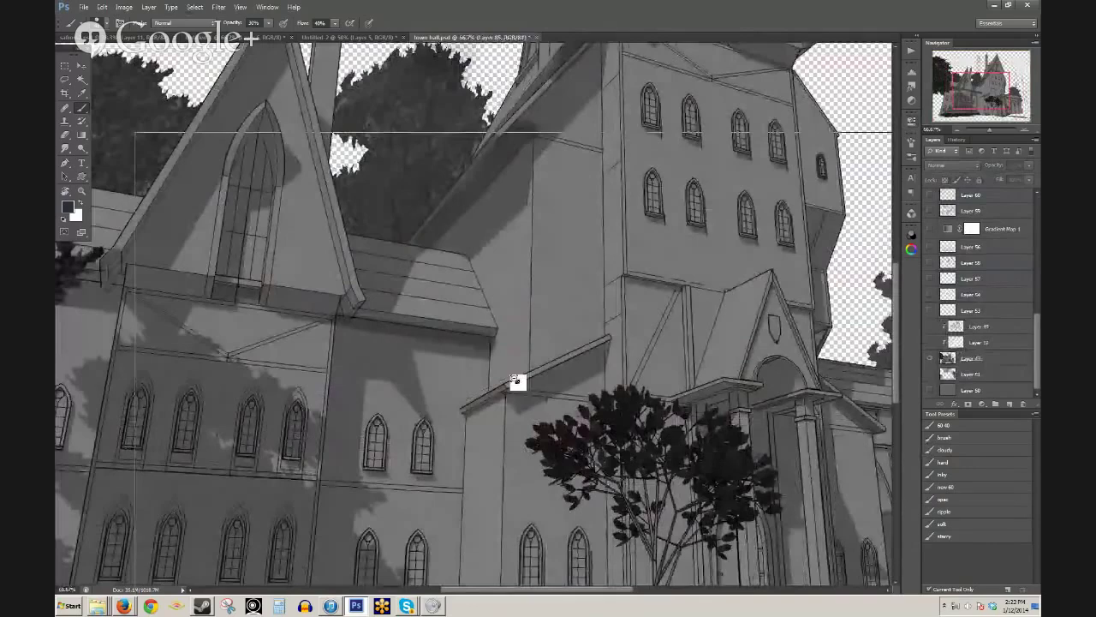
scroll(517, 381, "down", 2)
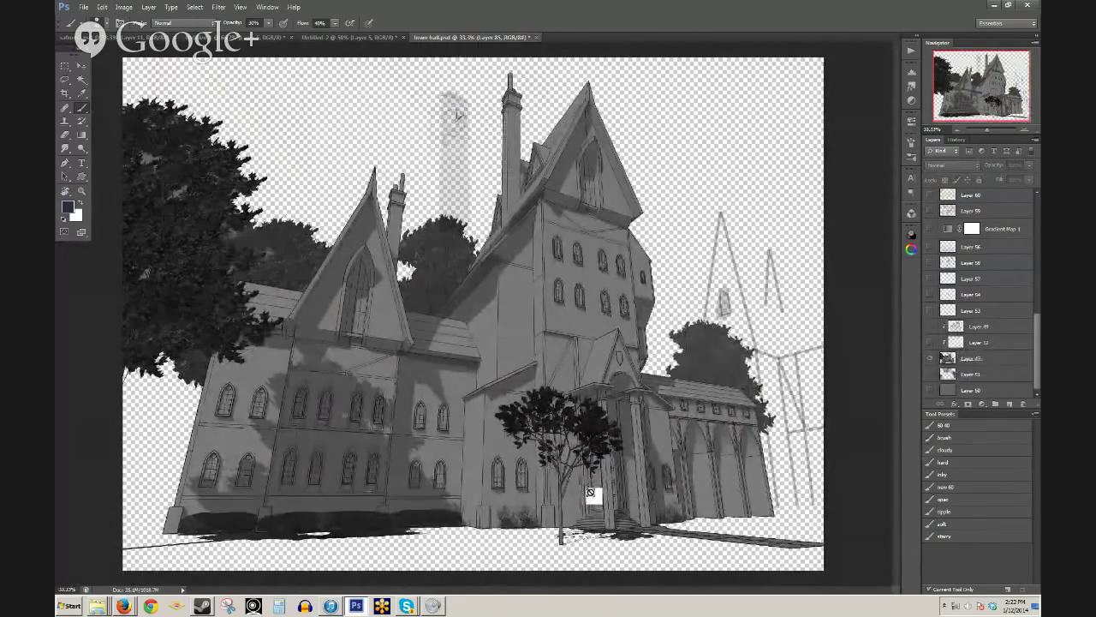
key("ctrl+minus")
key("ctrl+plus")
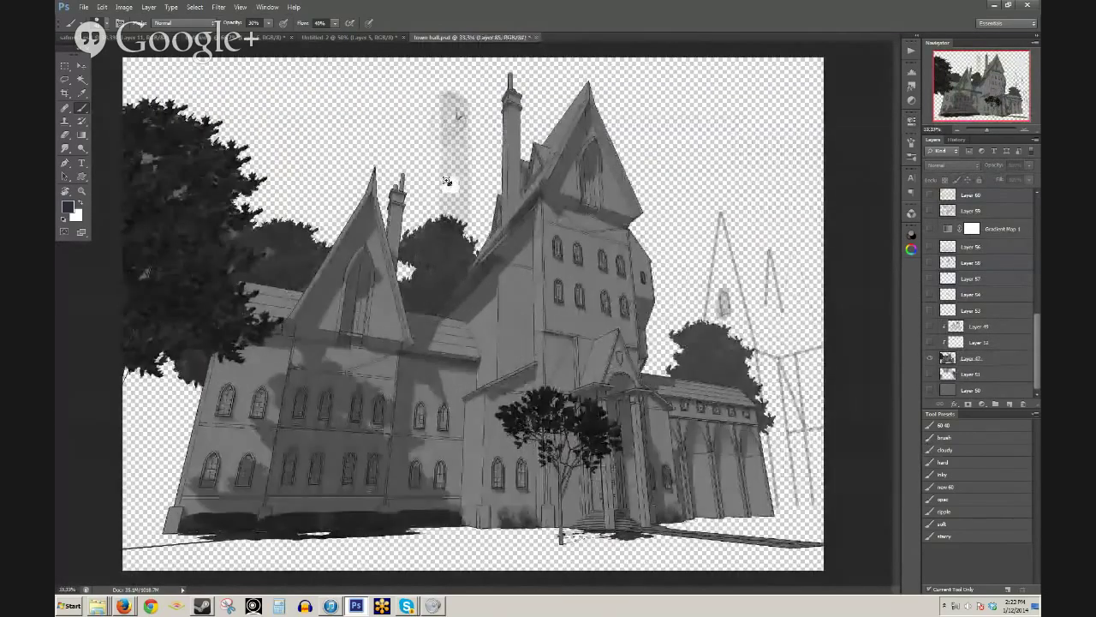
scroll(557, 227, "up", 1)
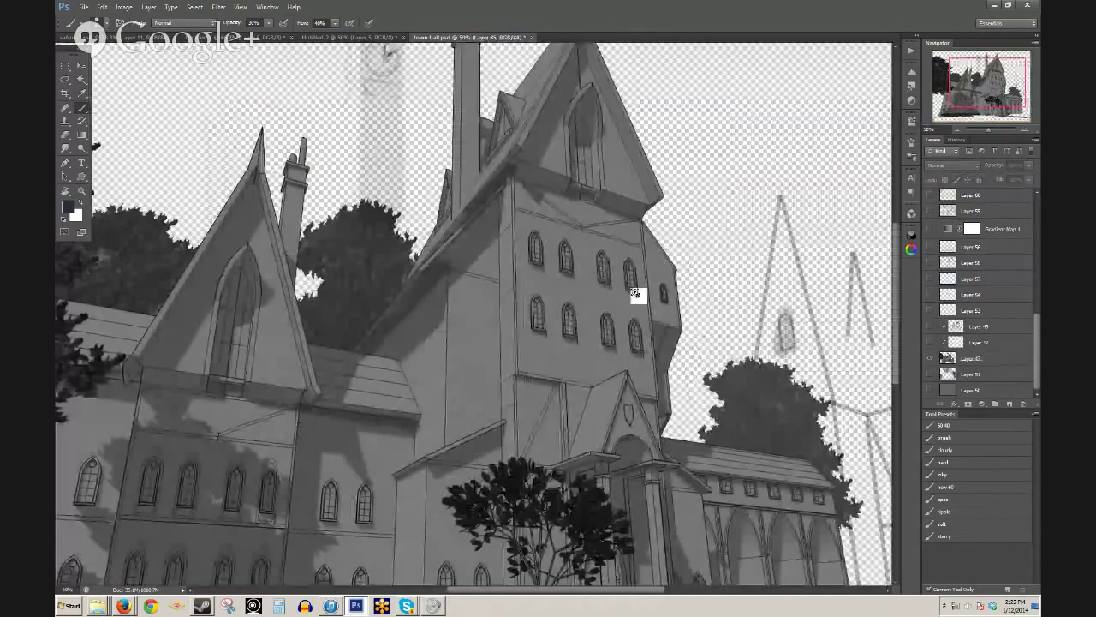
scroll(636, 293, "down", 1)
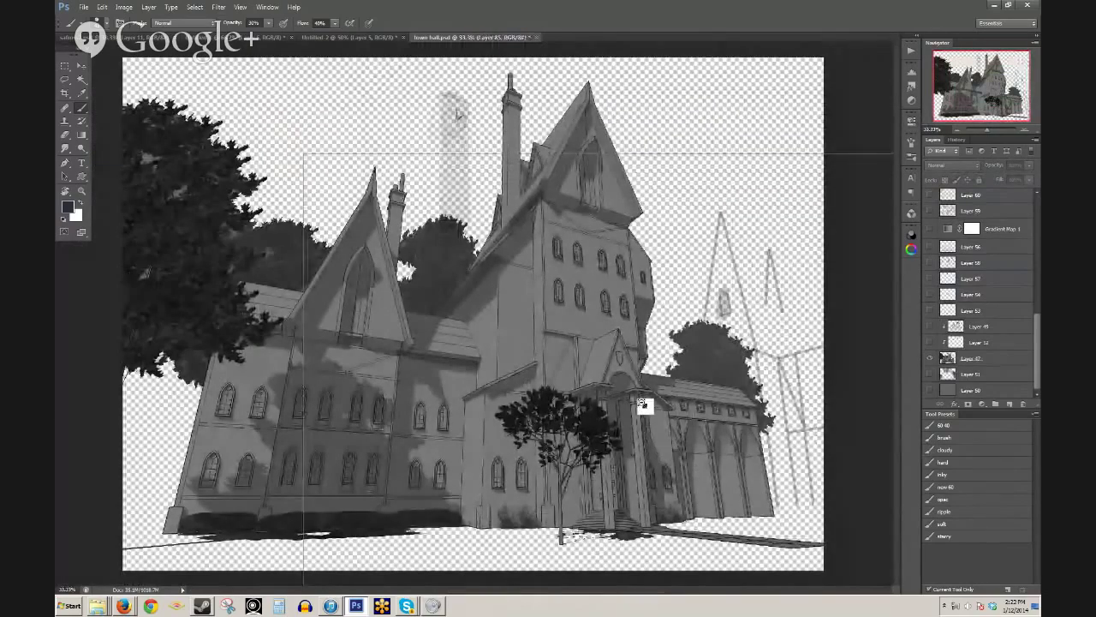
scroll(643, 404, "down", 1)
scroll(563, 362, "up", 1)
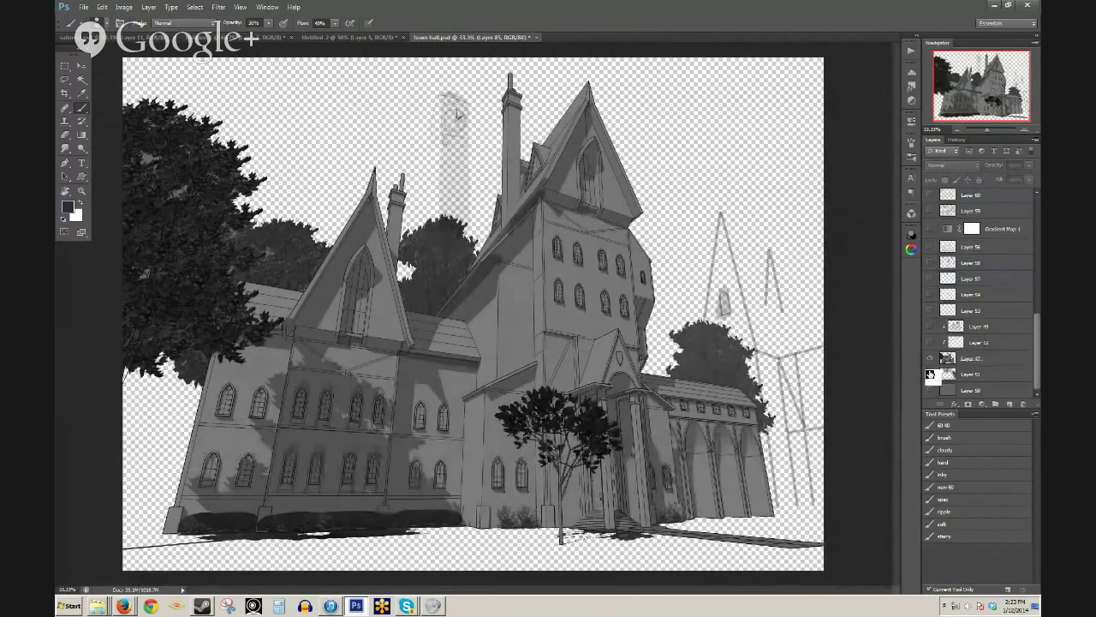
left_click(931, 358, "alt")
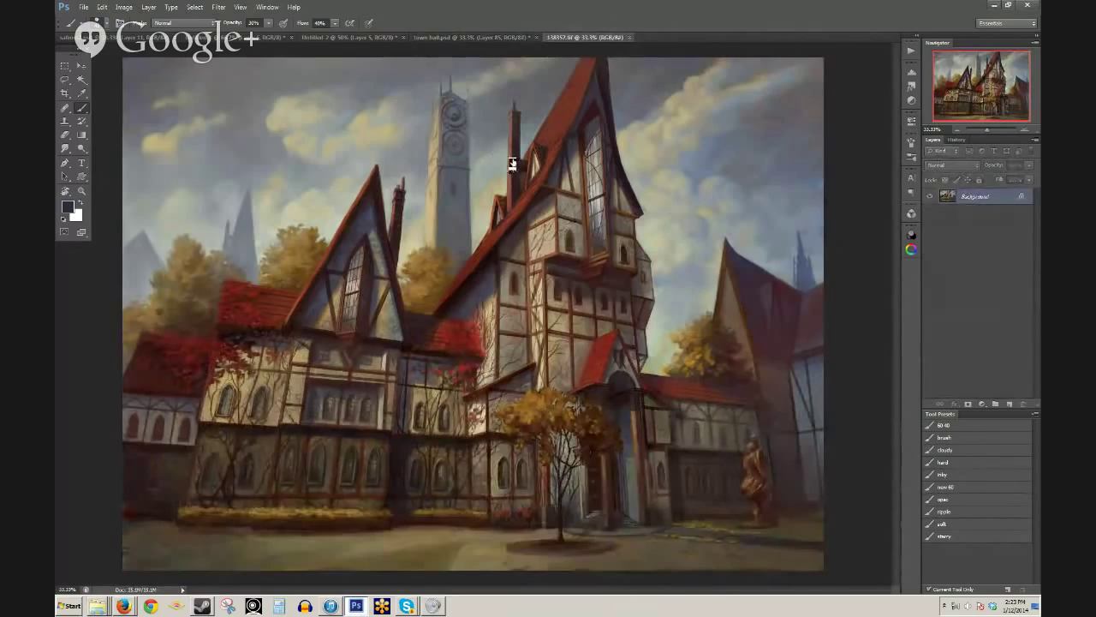
- Switch to the town hall document and isolate its grey building render layer again
left_click(485, 35)
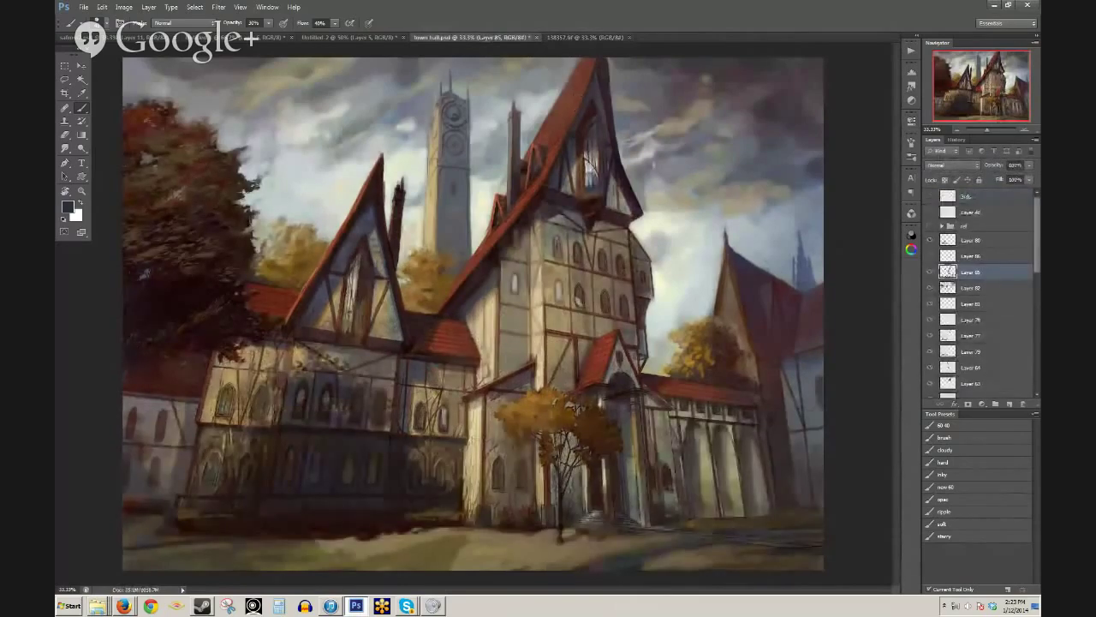
scroll(994, 325, "down", 1)
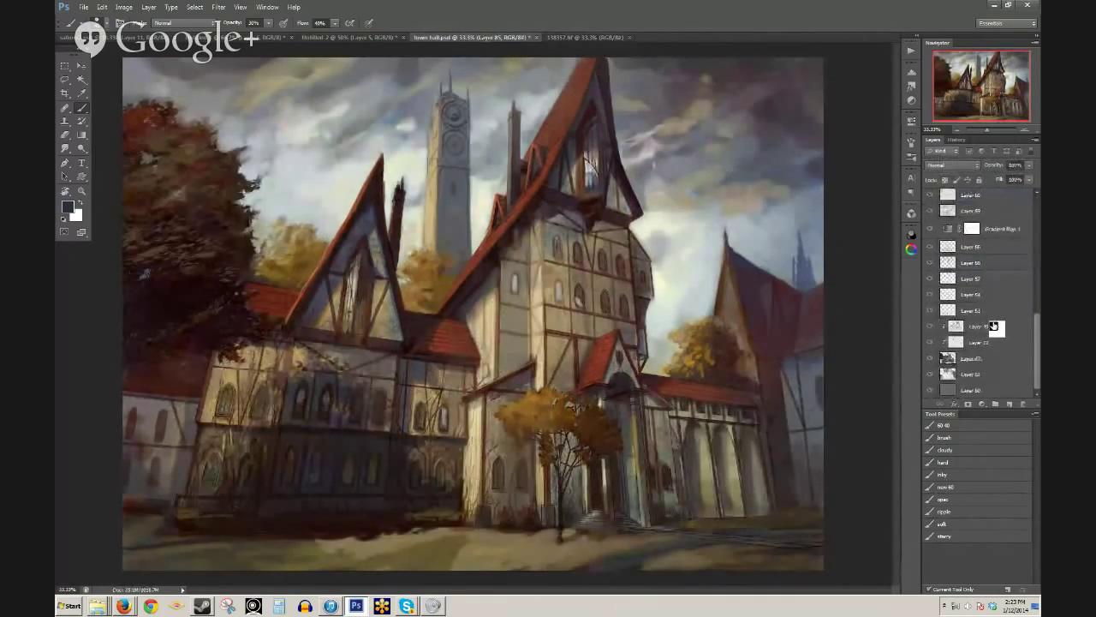
left_click(930, 359, "alt")
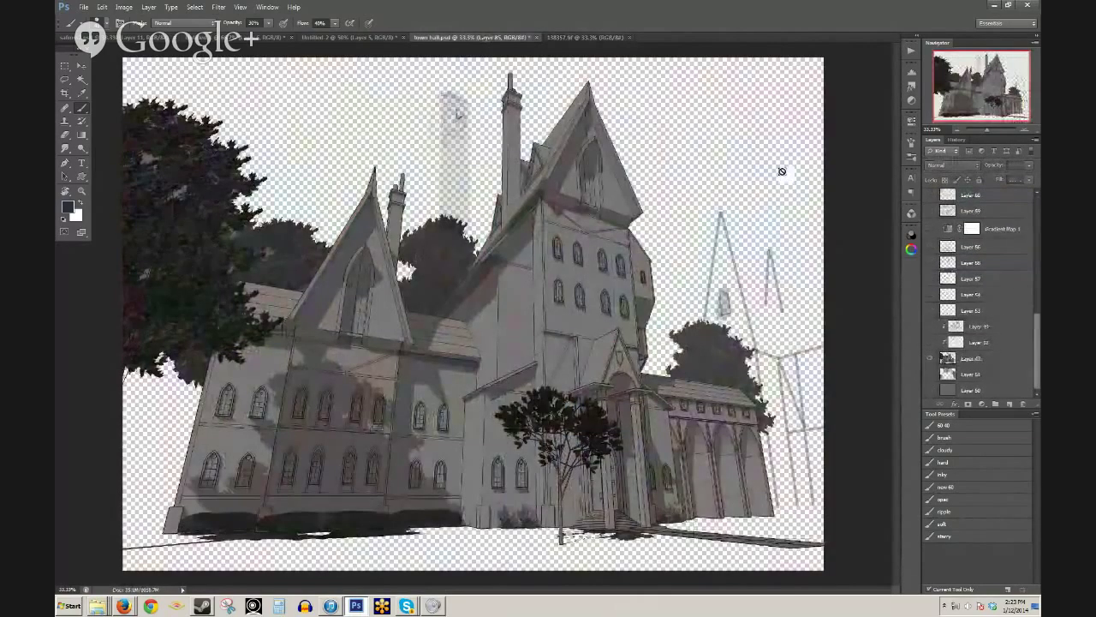
- Compare the isolated grey render with the finished town hall painting by alternating between the two documents
left_click(568, 38)
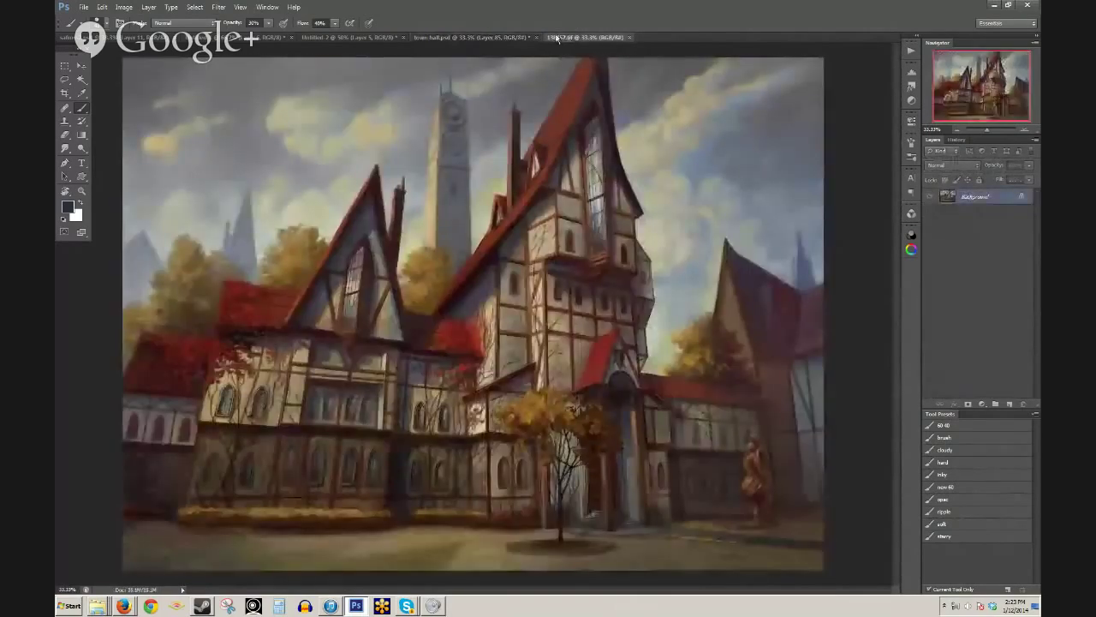
left_click(515, 38)
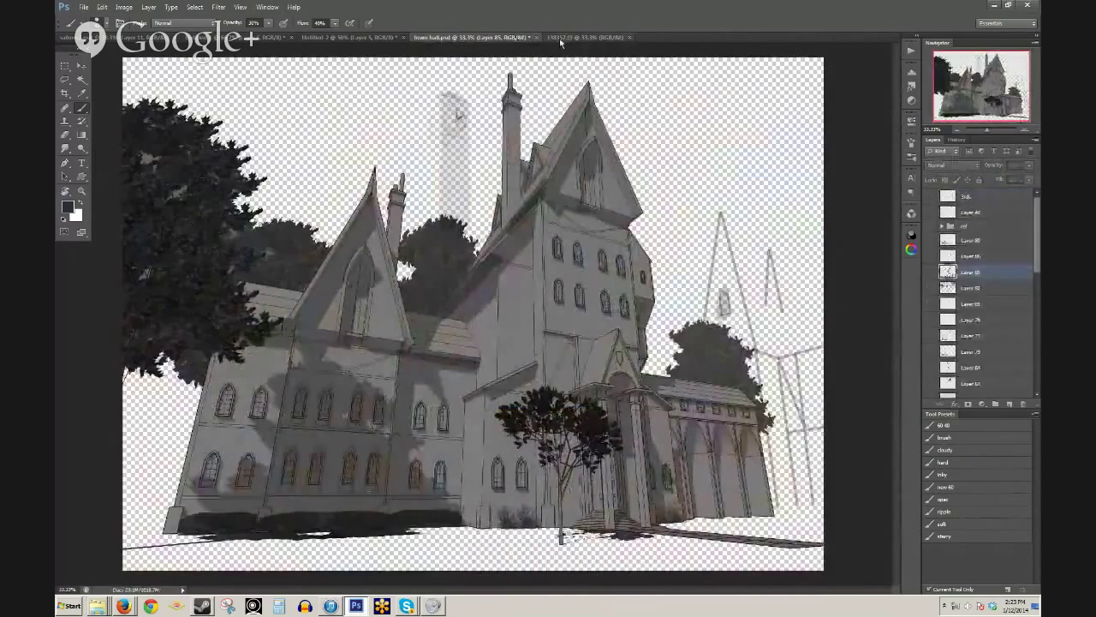
left_click(561, 39)
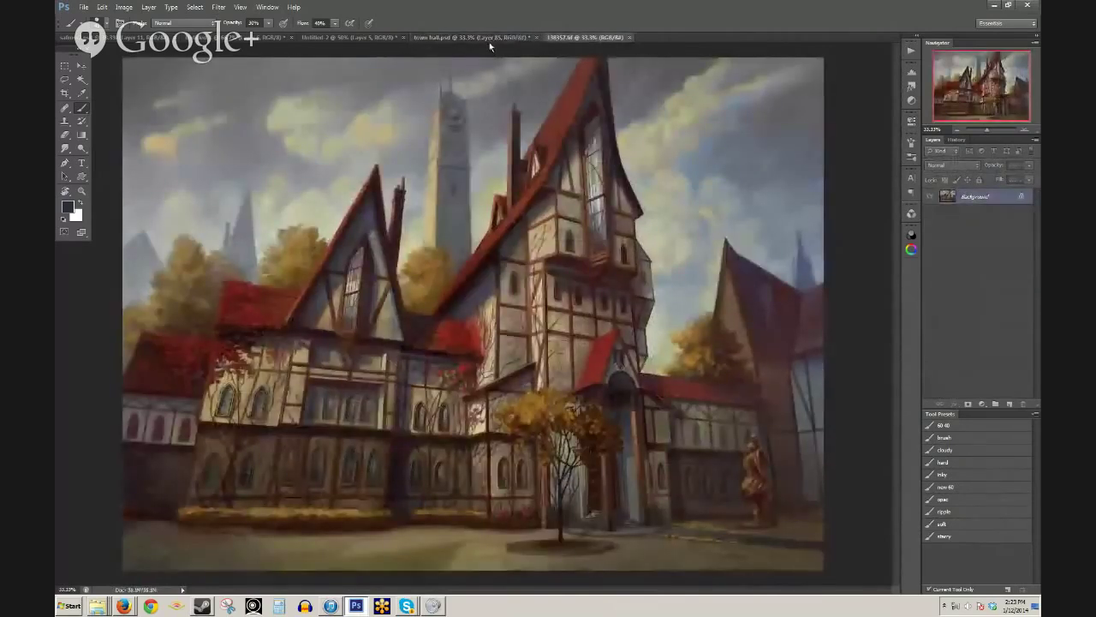
left_click(489, 40)
left_click(575, 39)
left_click(473, 39)
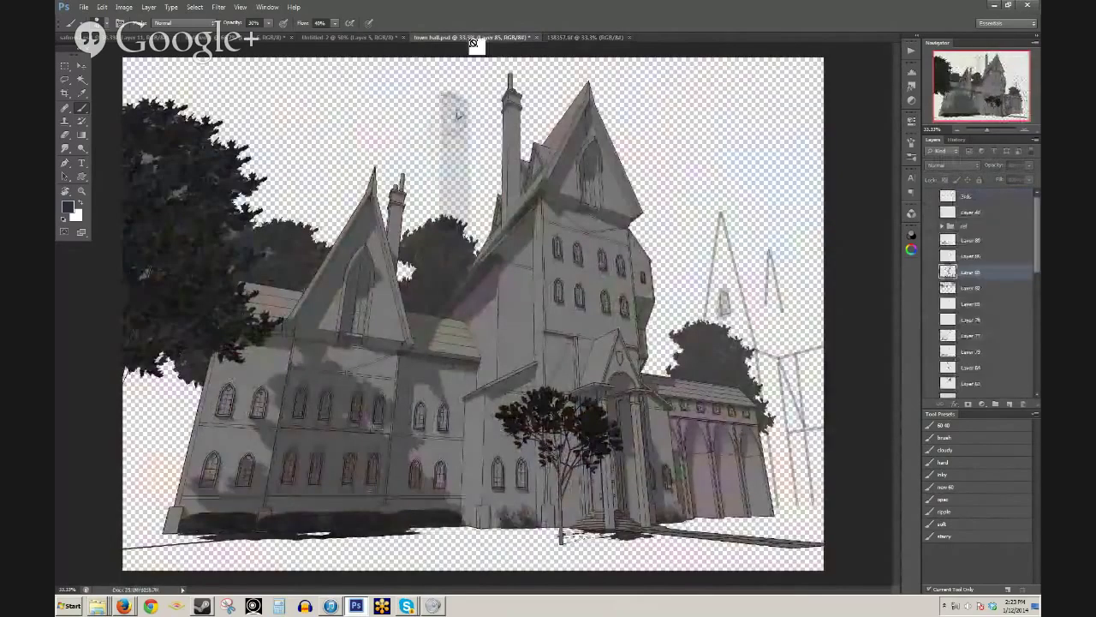
- Show the background layers beneath the grey building render, including the sky, clock tower and neighbouring house
scroll(1010, 360, "down", 5)
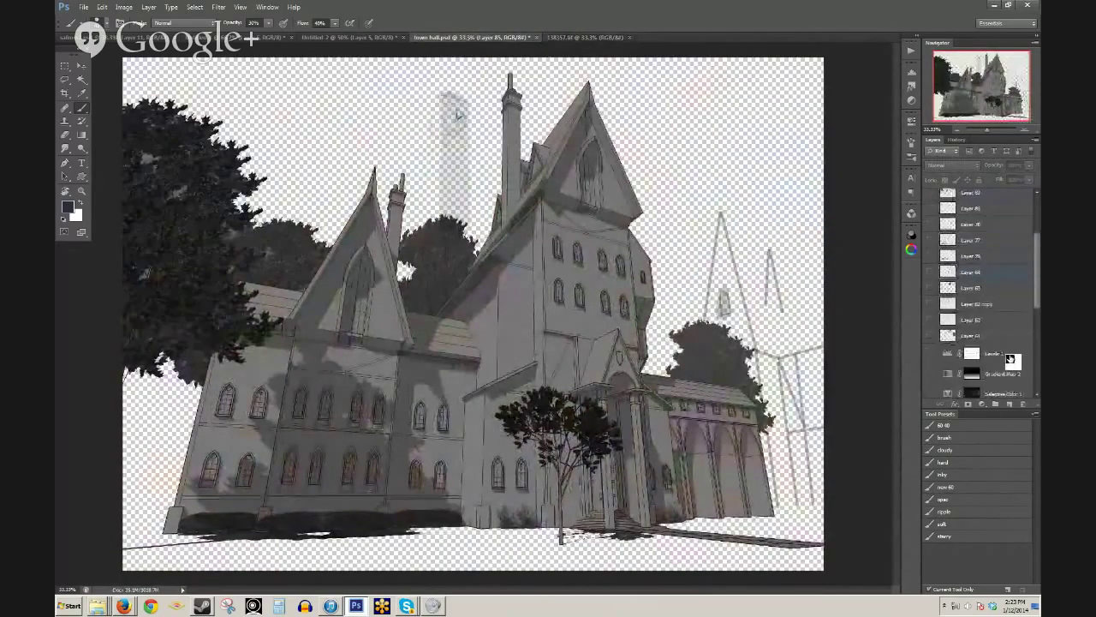
scroll(1011, 363, "down", 3)
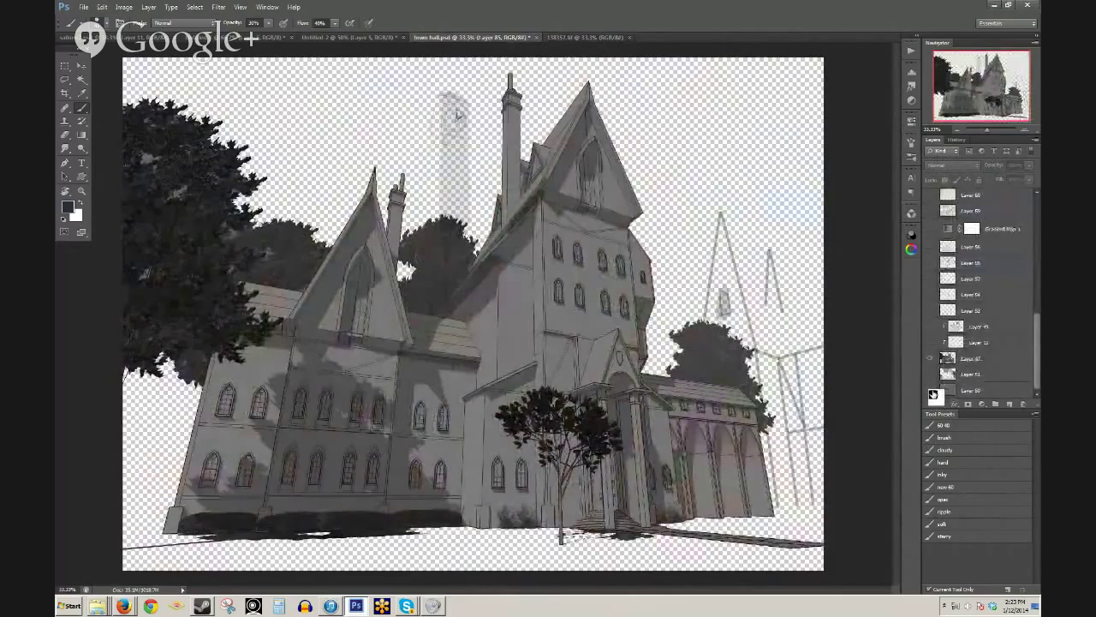
left_click(930, 375)
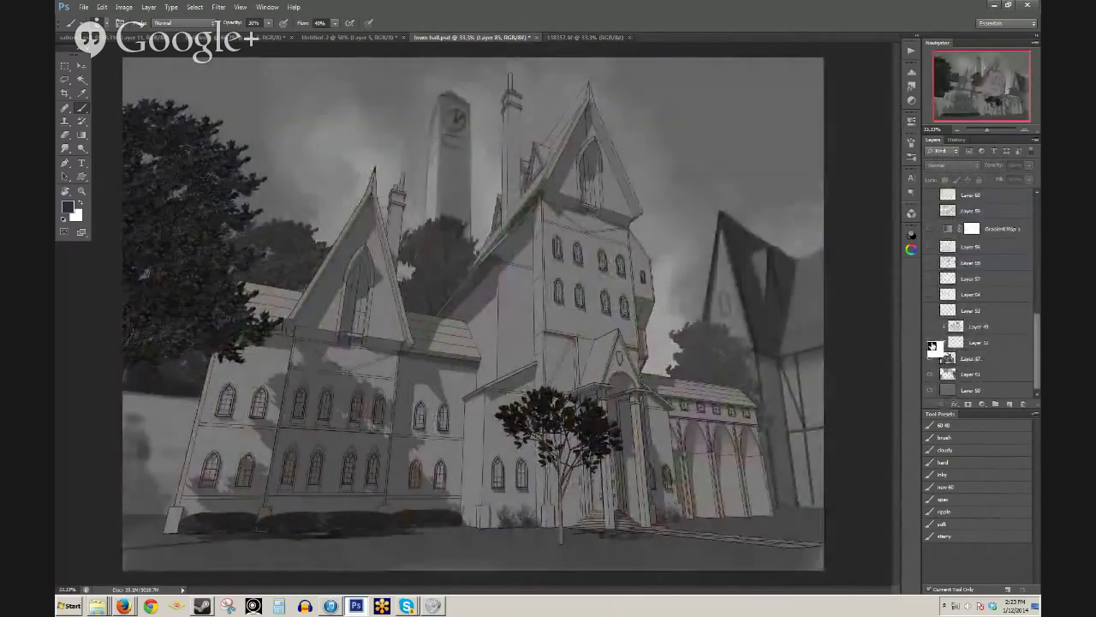
left_click(930, 359)
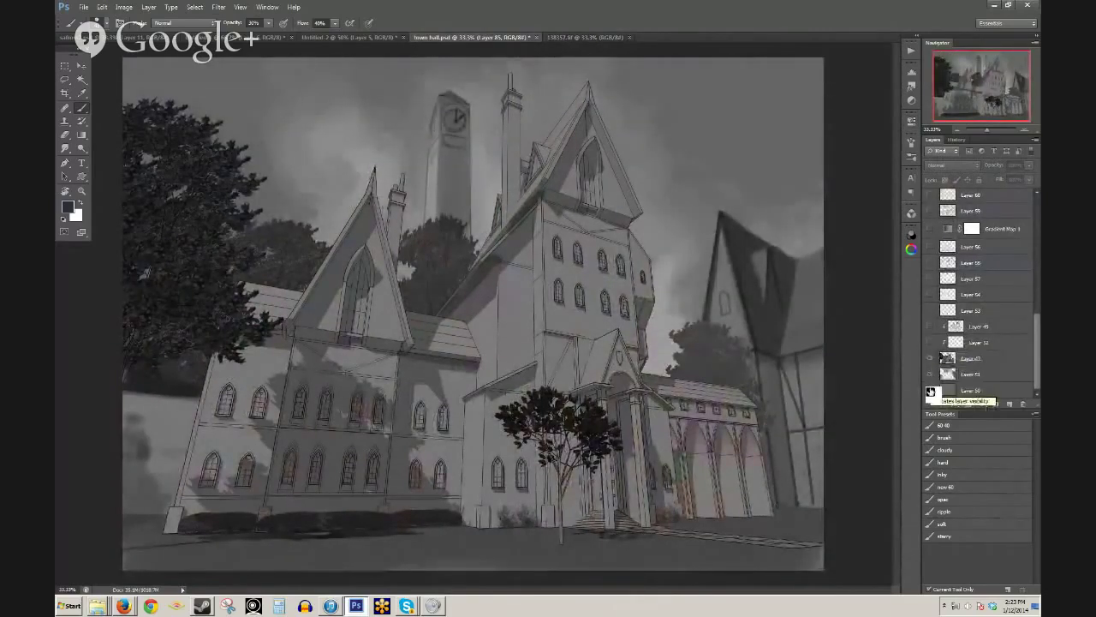
- Show the two layers clipped to the building render and the greyscale detail layers above them, up to the Gradient Map 1 adjustment
left_click(929, 328)
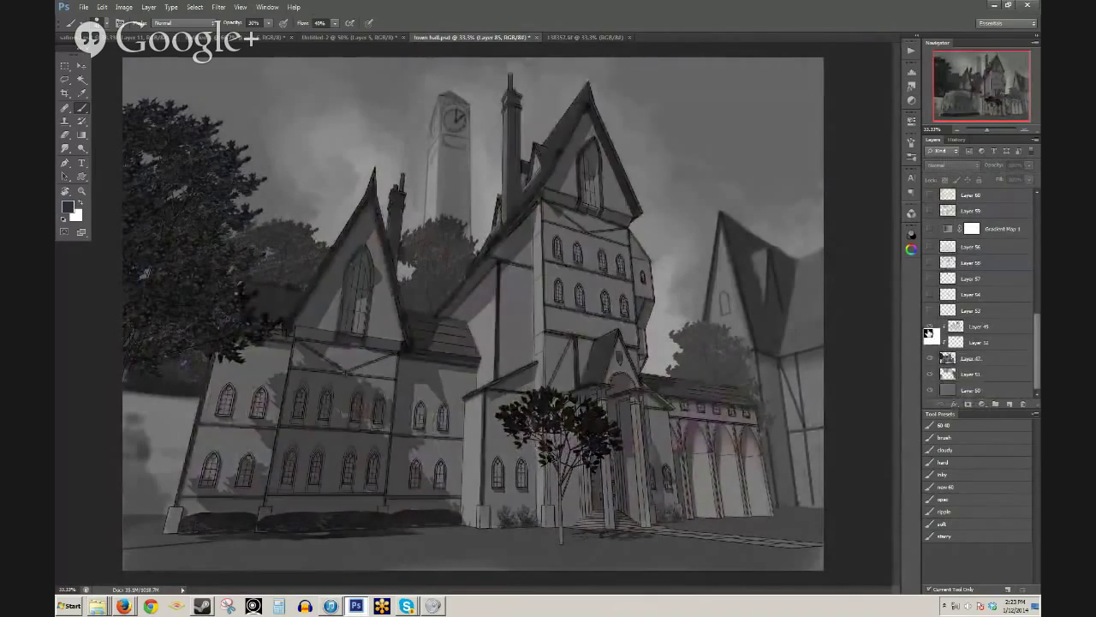
left_click(930, 310)
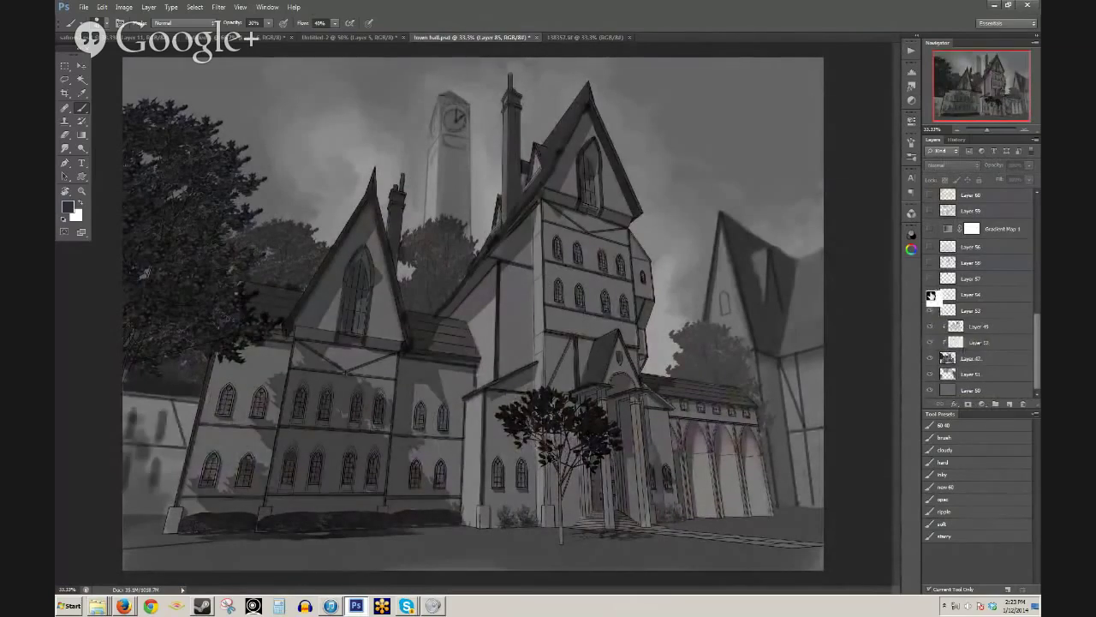
left_click(931, 295)
left_click(930, 278)
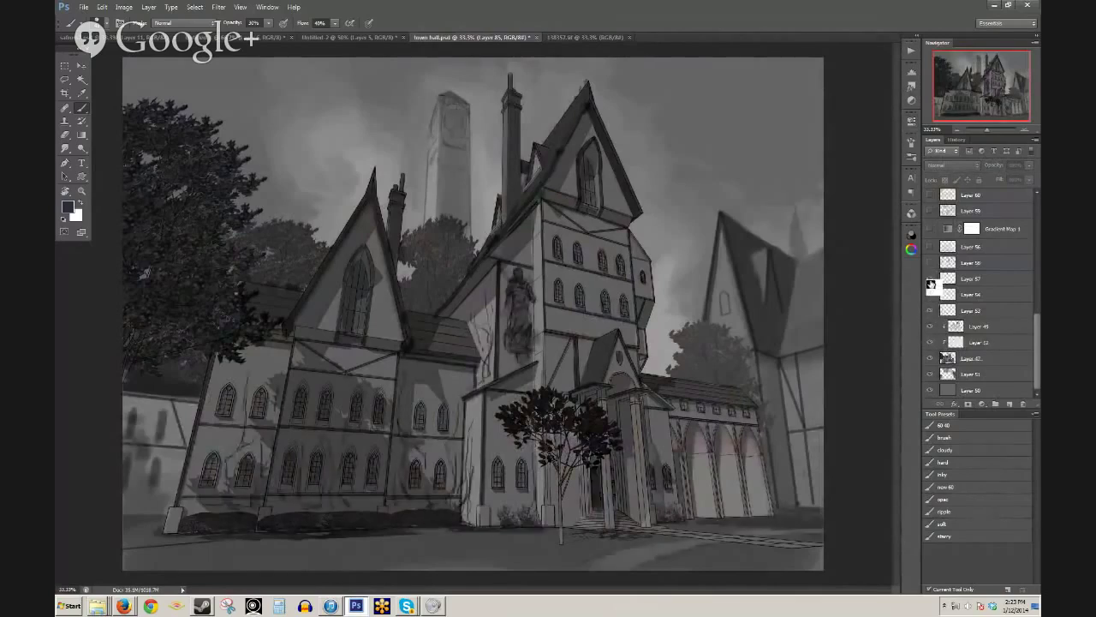
left_click(930, 262)
left_click(929, 249)
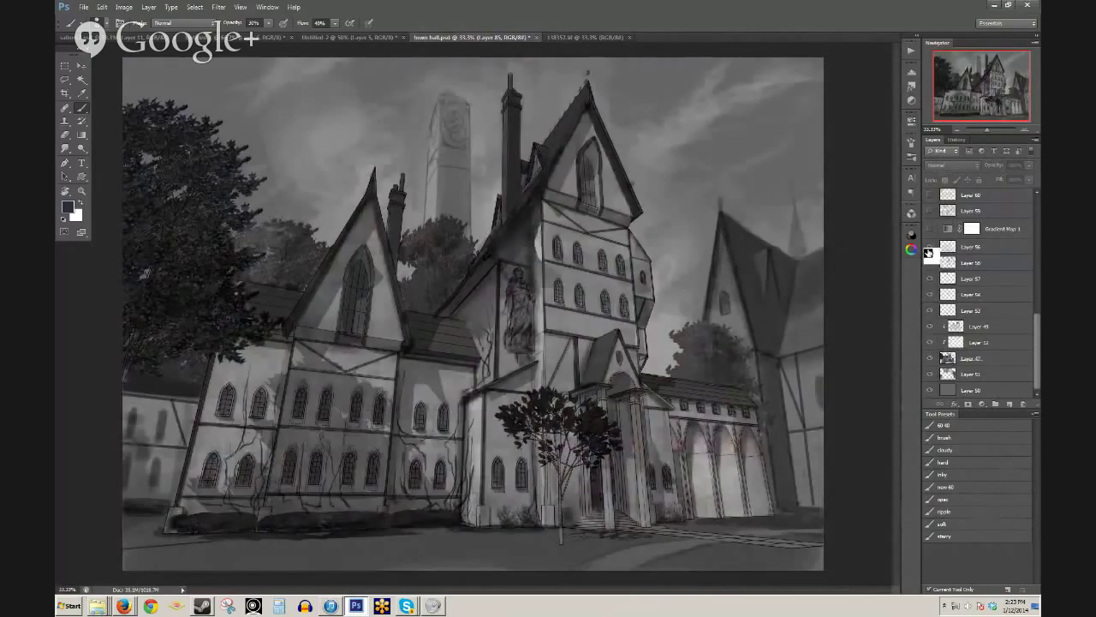
- Turn on the Gradient Map 1 adjustment, compare the image with and without it, and show color layers Layer 59 and Layer 60
left_click(930, 229)
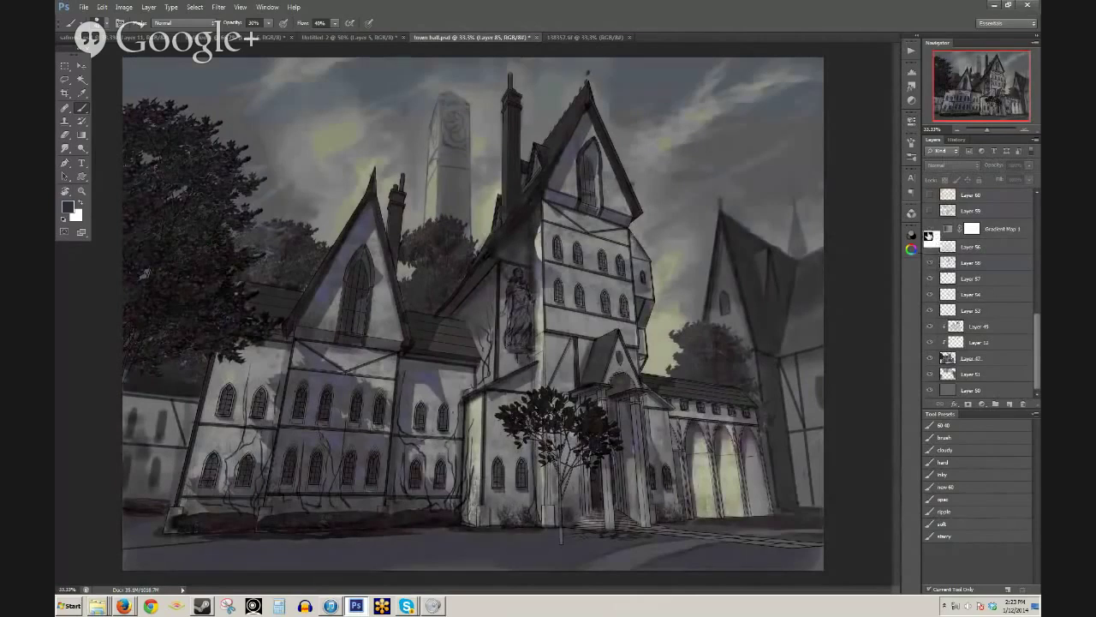
left_click(929, 229)
left_click(929, 230)
scroll(928, 239, "up", 2)
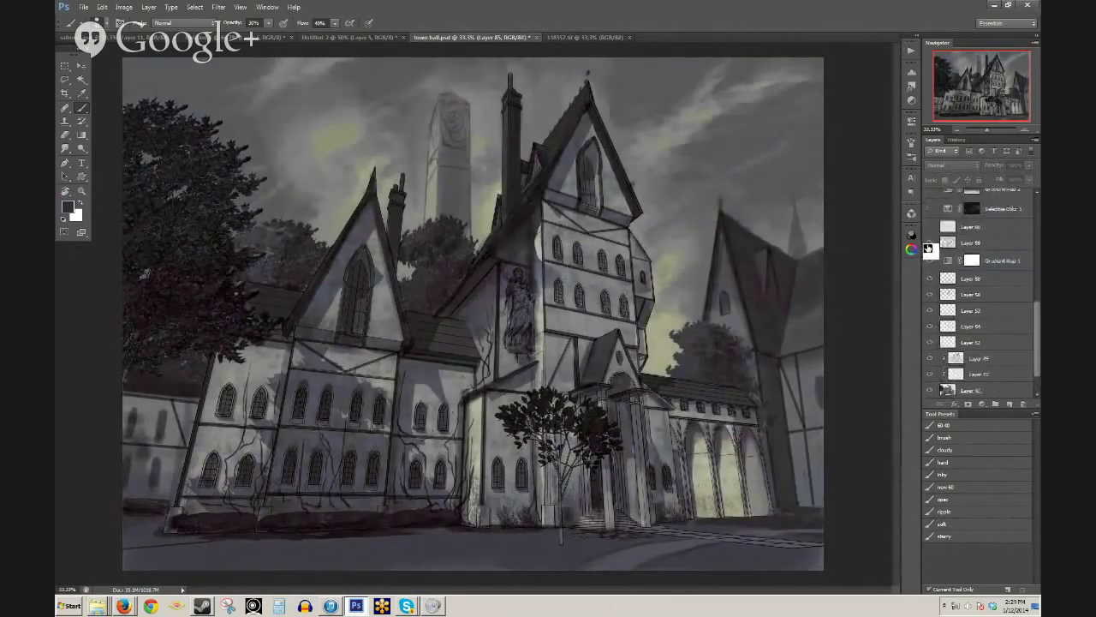
left_click(929, 247)
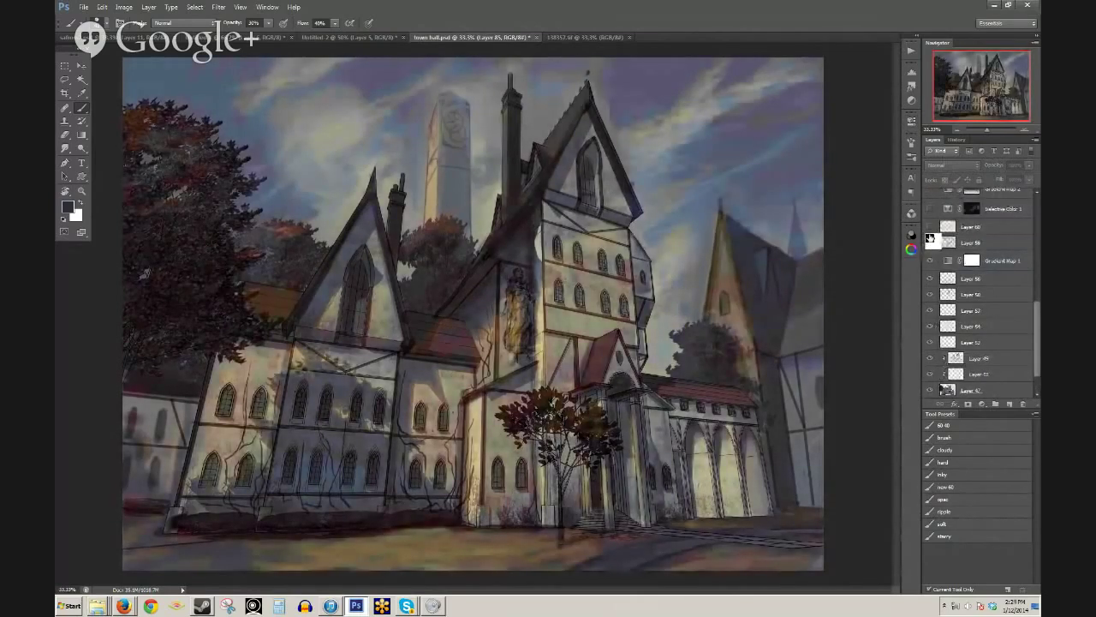
left_click(929, 227)
- Turn on the Selective Color 1, Gradient Map 2 and Levels 1 adjustments over the color layers
scroll(935, 240, "up", 2)
scroll(934, 240, "up", 1)
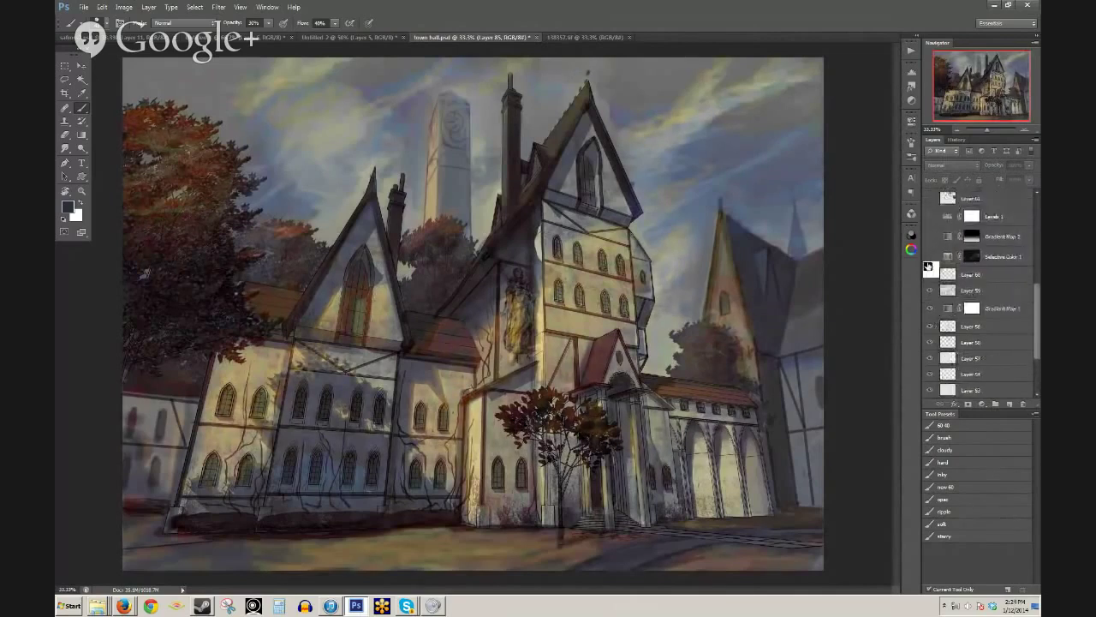
left_click(929, 244)
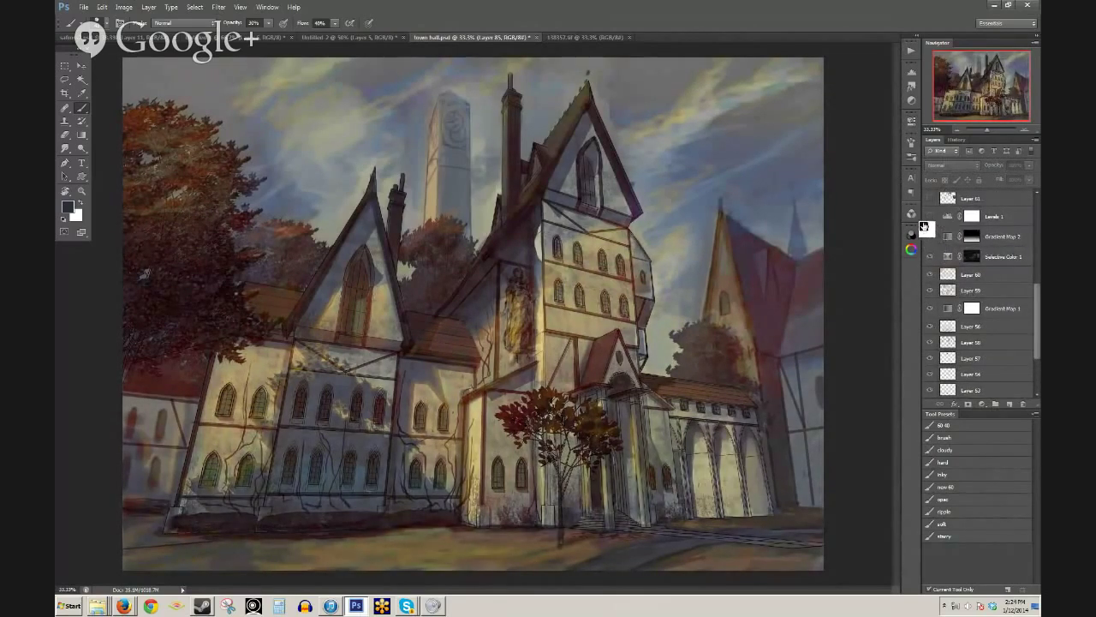
left_click(929, 217)
- Show Layer 61, Layer 62 and Layer 62 copy with the reshaped tower roof, birds and lighter sky
scroll(933, 231, "up", 3)
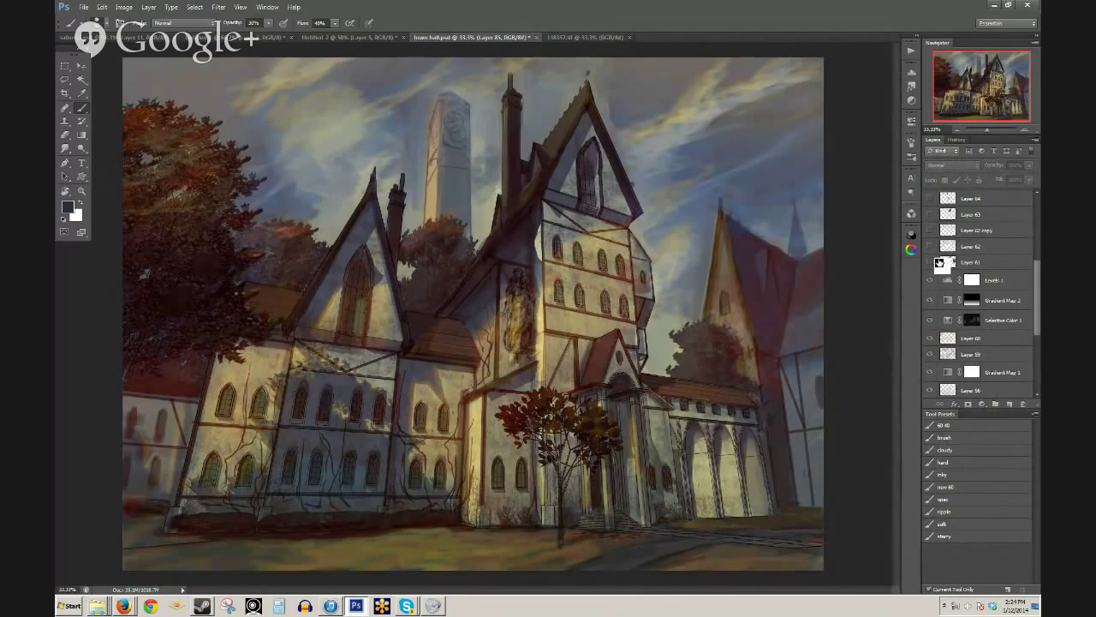
left_click(931, 263)
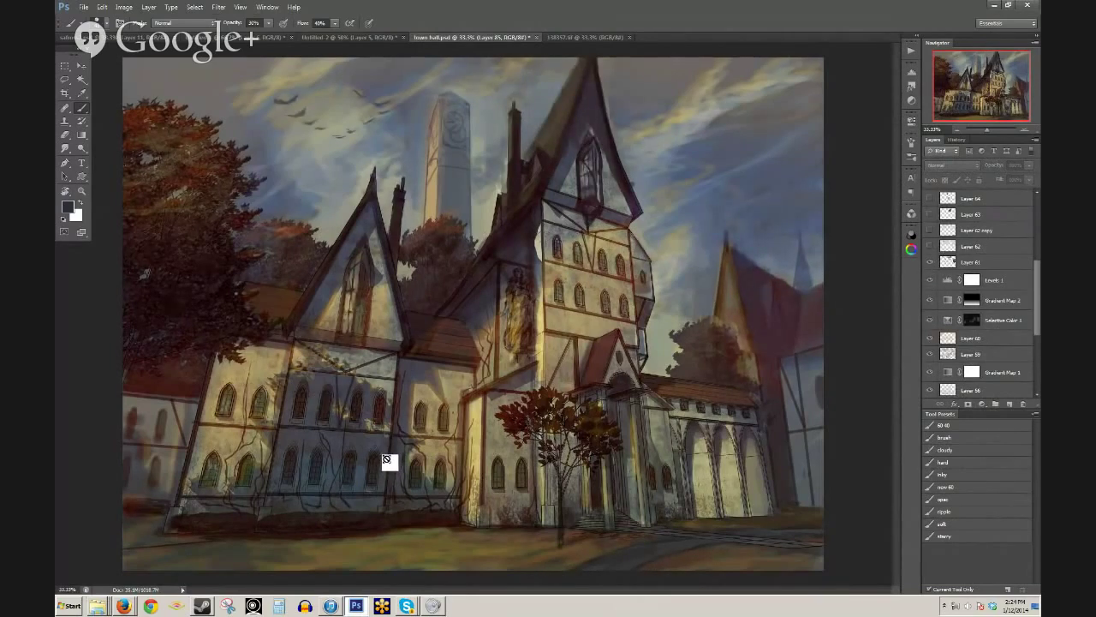
left_click(929, 229)
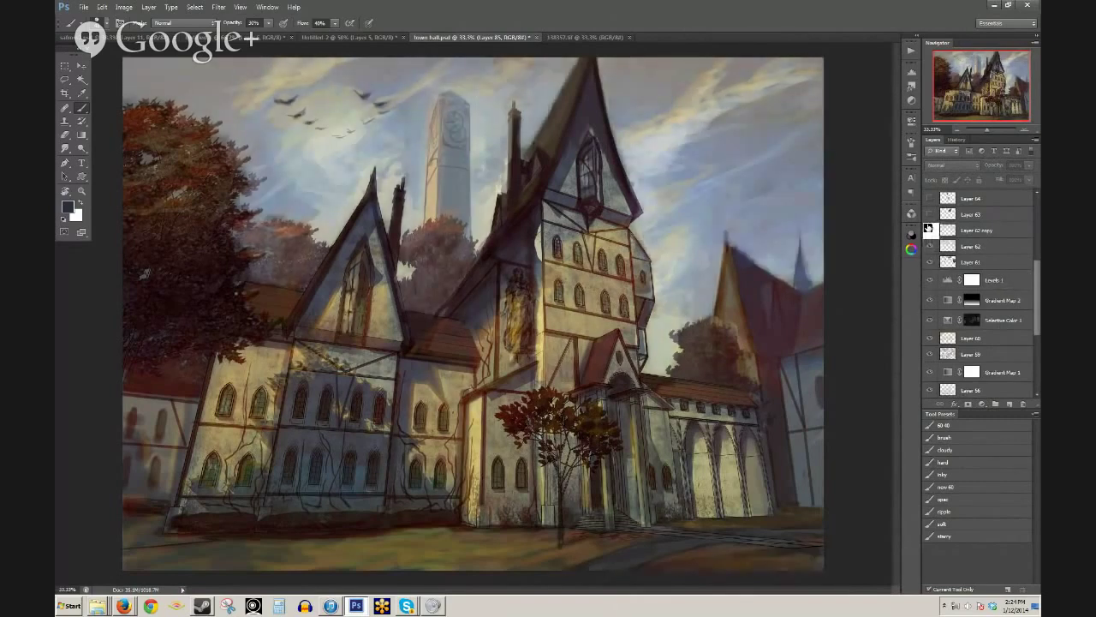
- Show Layer 63, Layer 64 and Layer 79 with the detailed clock tower, red roofs and darkened lower walls
scroll(950, 292, "up", 1)
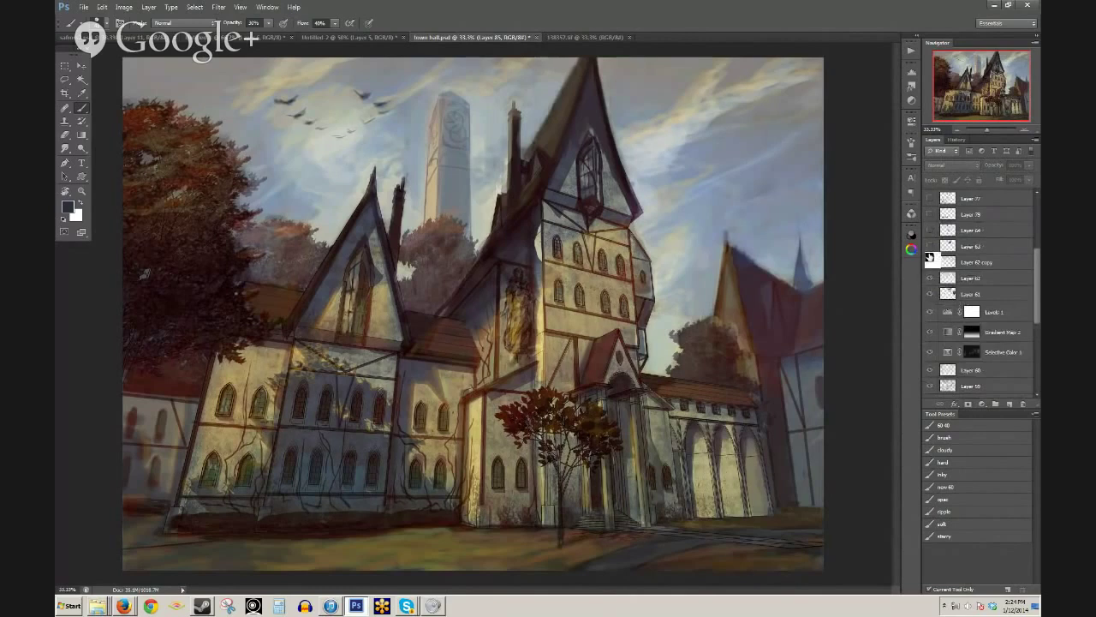
left_click(931, 230)
scroll(931, 230, "up", 1)
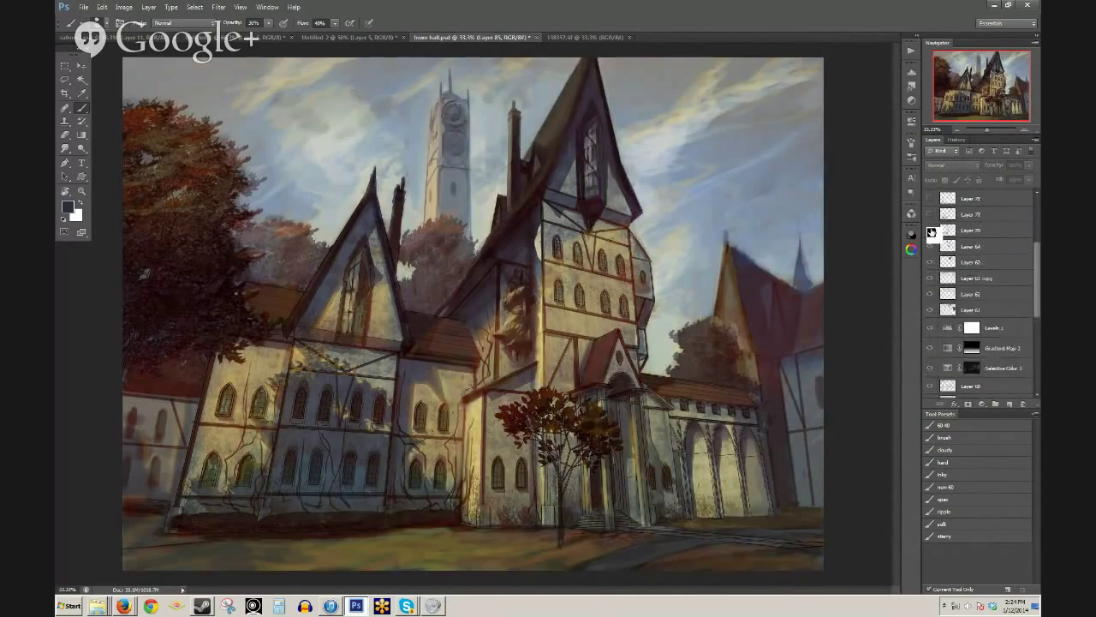
left_click(931, 230)
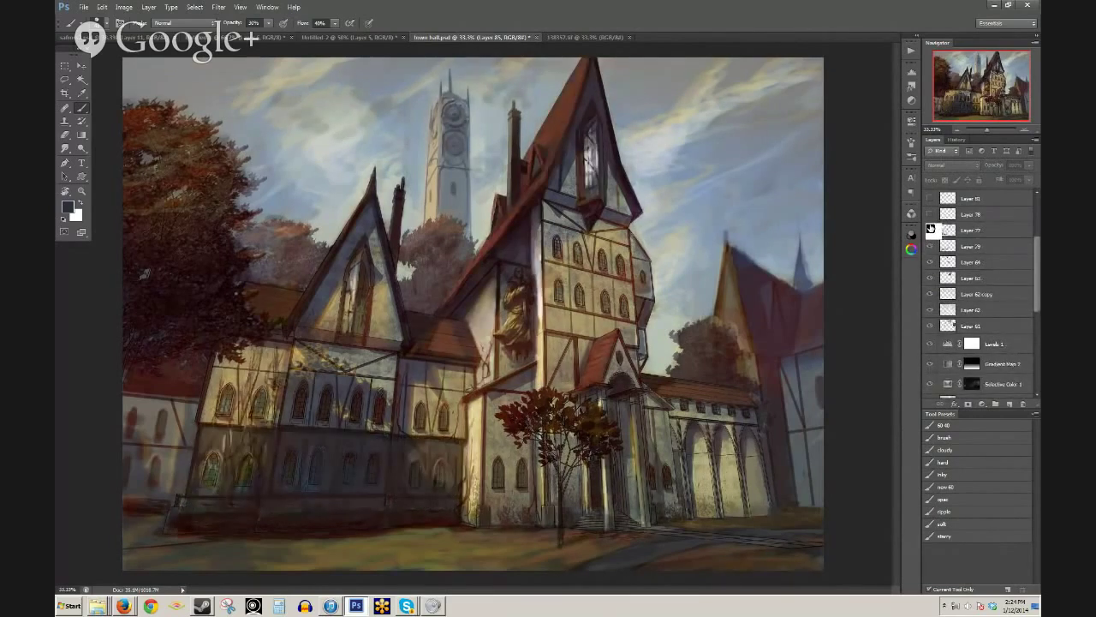
- Show Layer 77, Layer 78, Layer 81 and Layer 82, up to the stormy sky and yellow trees
scroll(931, 229, "up", 1)
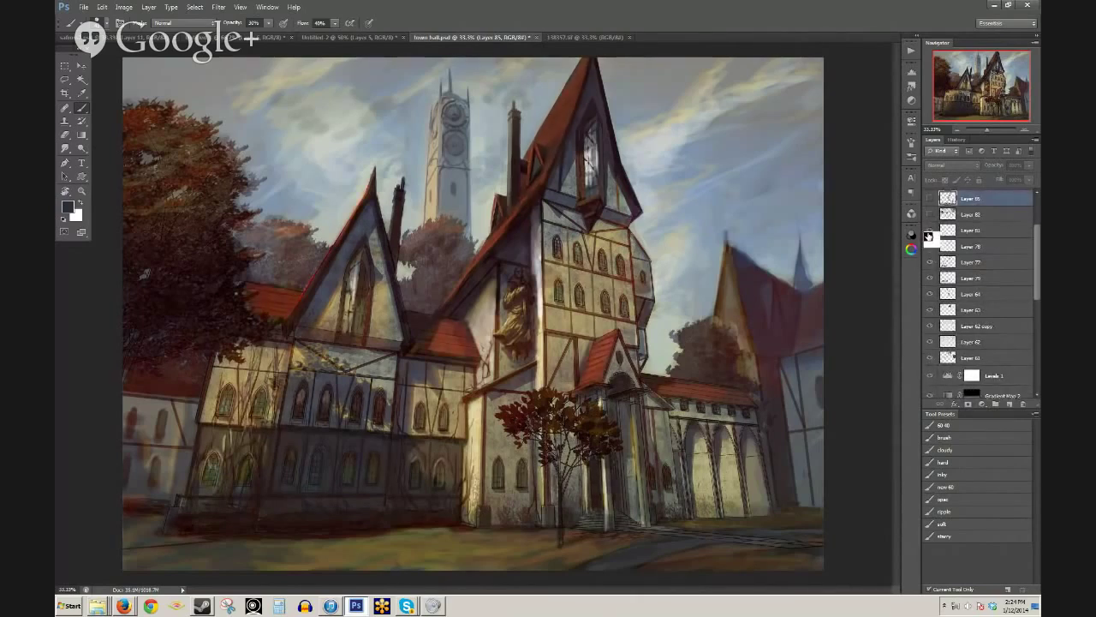
left_click(930, 232)
scroll(931, 257, "up", 2)
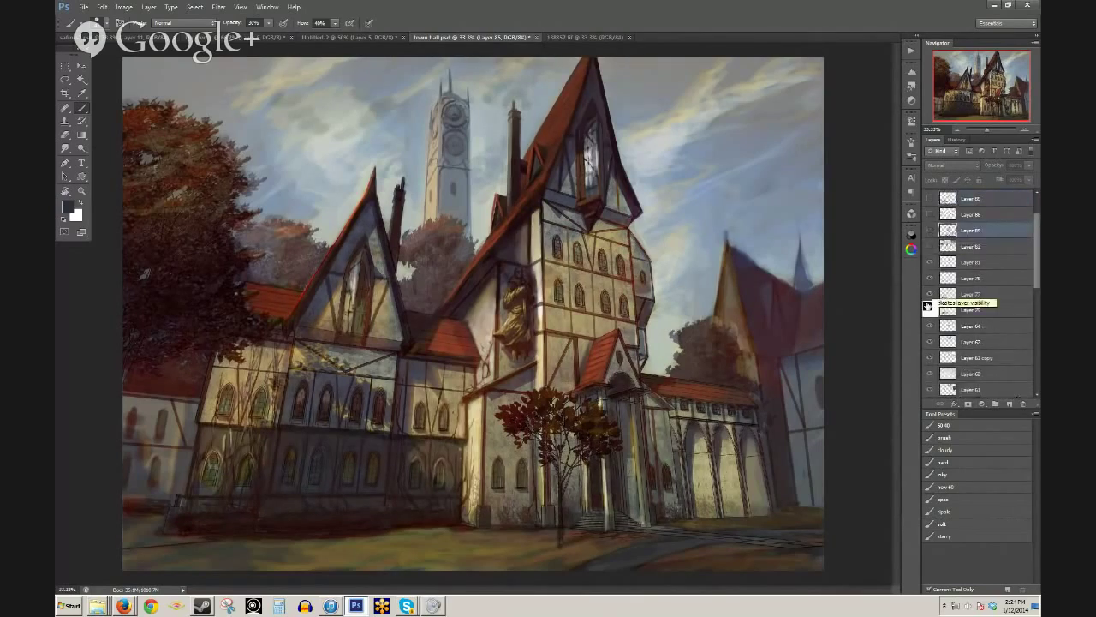
left_click(929, 250)
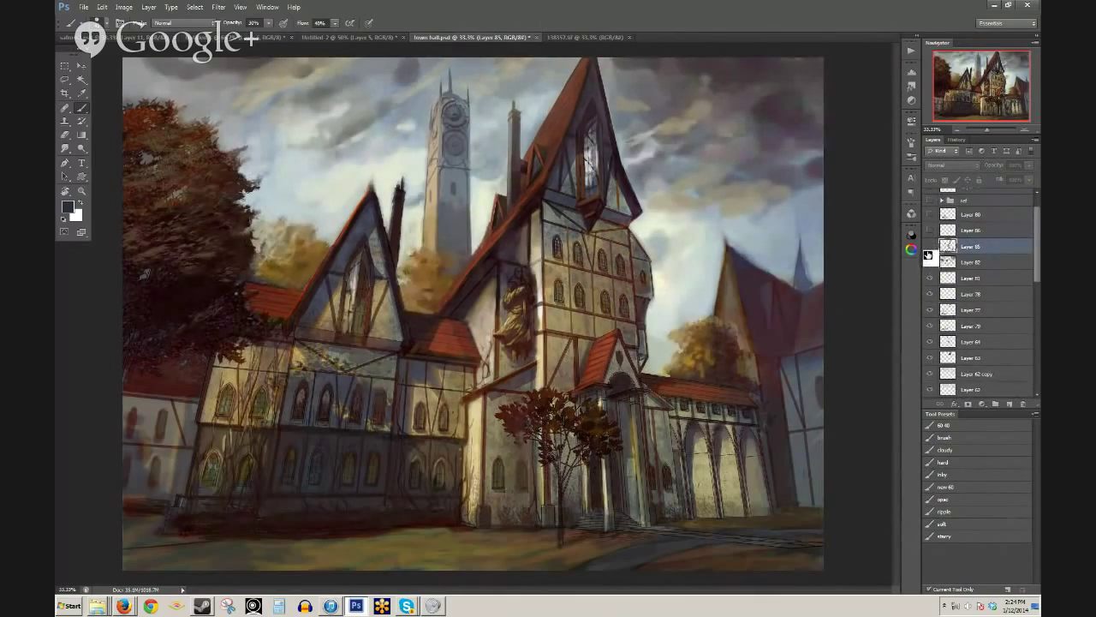
- Select Layer 82 and compare the painting with and without its stormy sky and yellow background trees
left_click(929, 264)
left_click(929, 264)
left_click(973, 267)
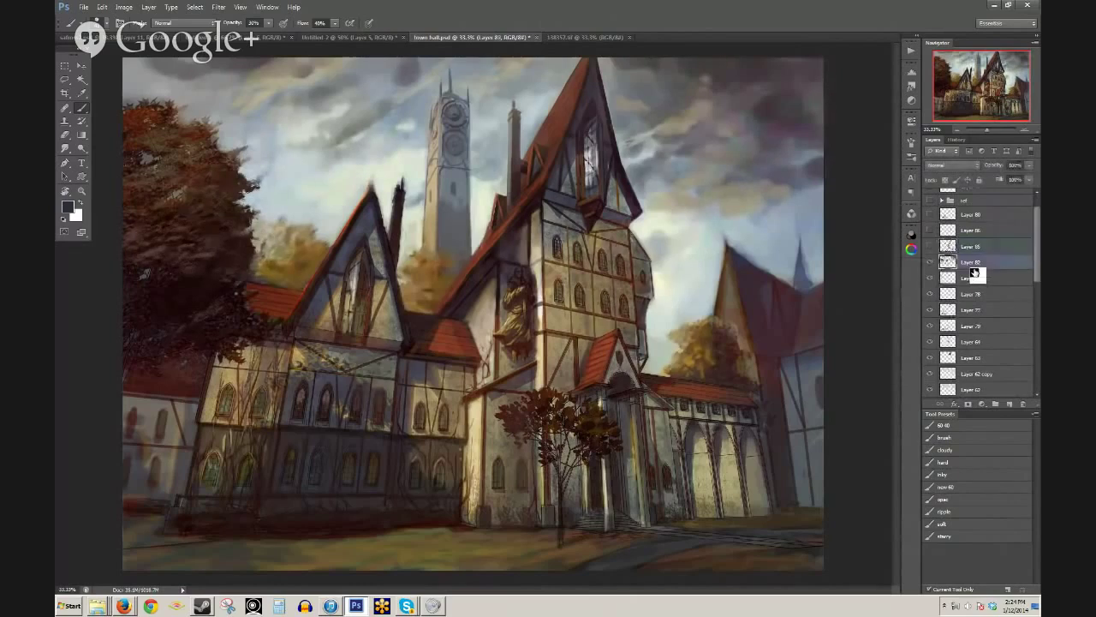
left_click(927, 267)
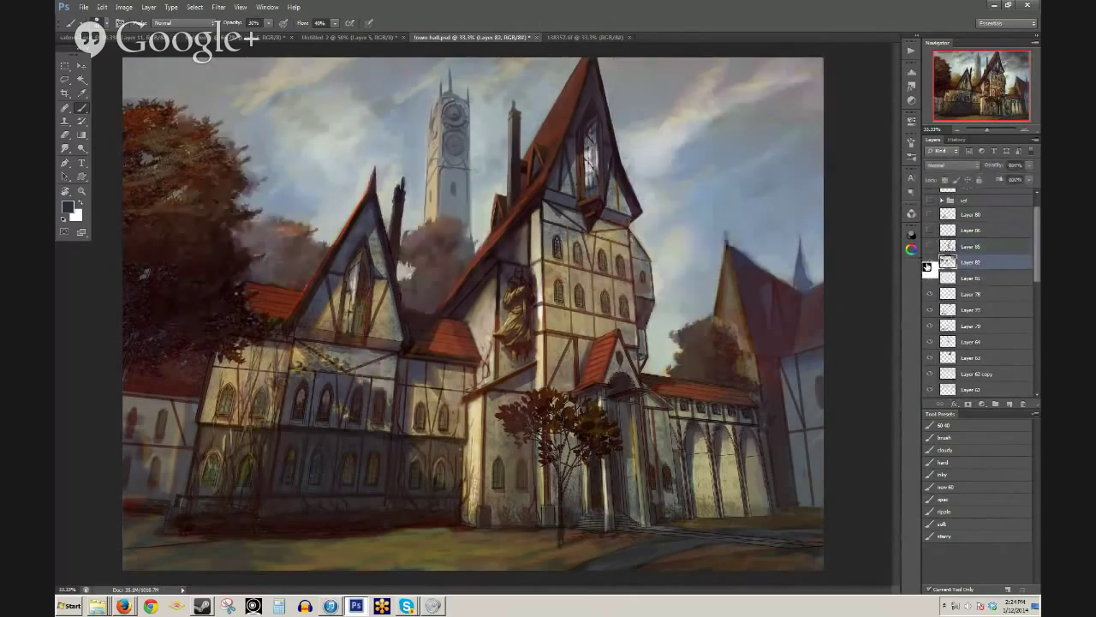
left_click(927, 266)
- Show Layer 85, Layer 86 and the layer above them, comparing the image with and without the upper two
left_click(927, 246)
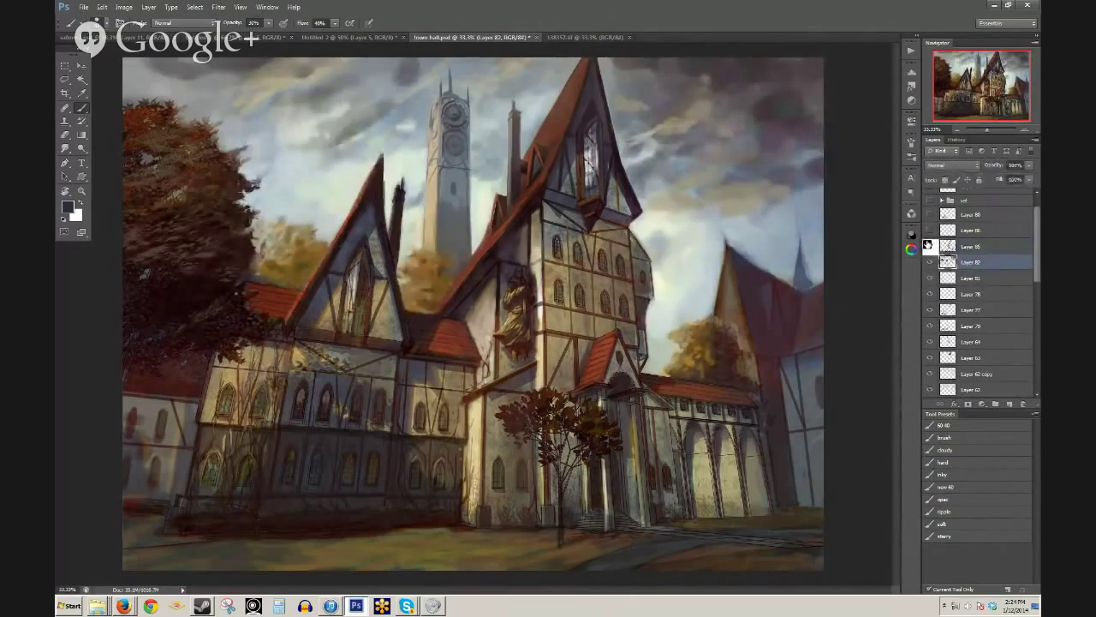
left_click(929, 229)
left_click(929, 229)
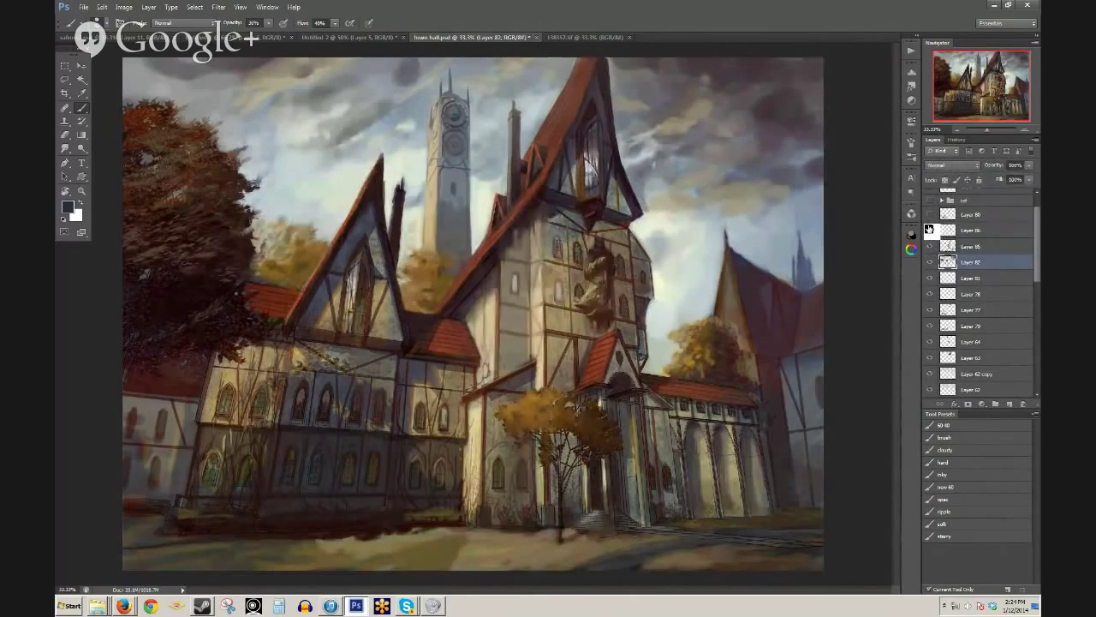
left_click(929, 230)
left_click(928, 229)
left_click(931, 214)
left_click(931, 214)
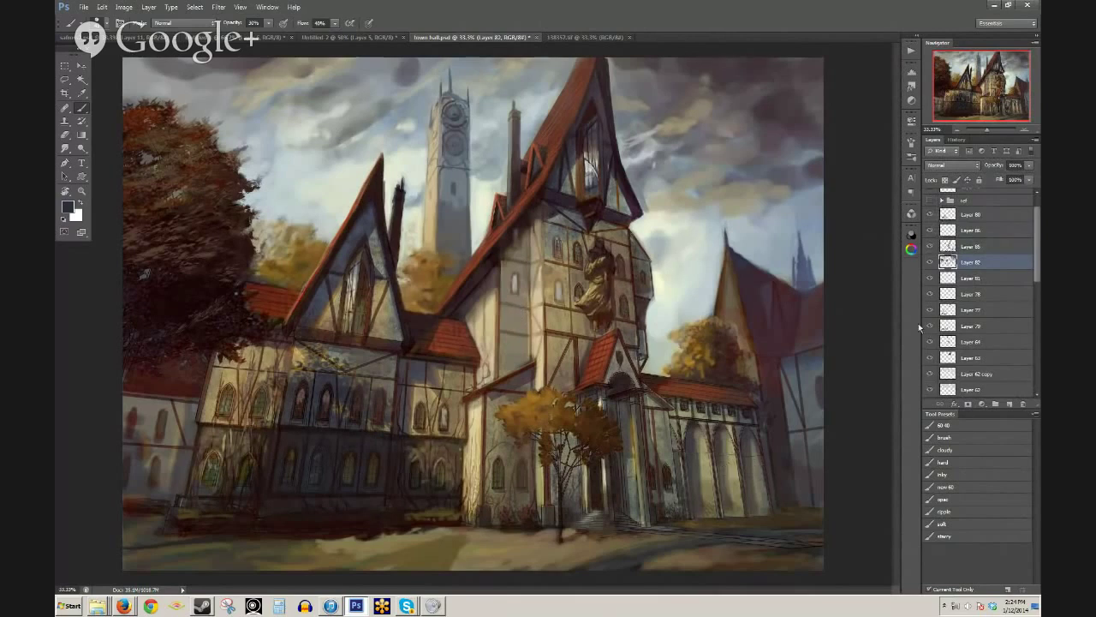
- Show the reference photo stored in the ref group, and hide the group again
scroll(934, 307, "up", 2)
left_click(930, 227)
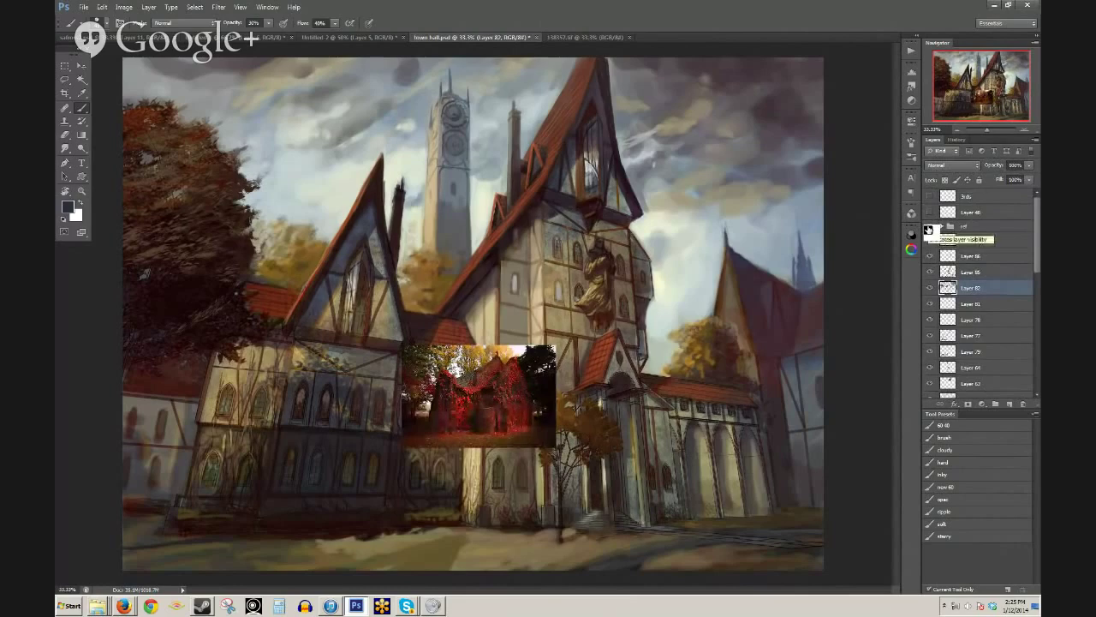
left_click(929, 227)
- Switch to the finished town hall painting and examine the arched windows and stone walls of the lower facade up close
left_click(565, 38)
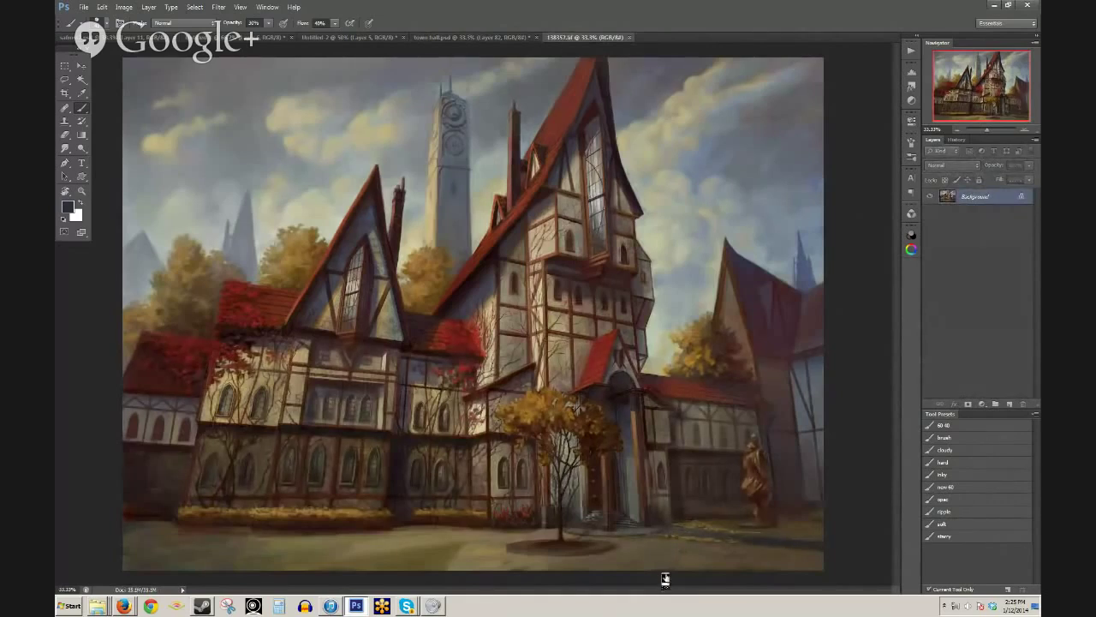
left_click(443, 506)
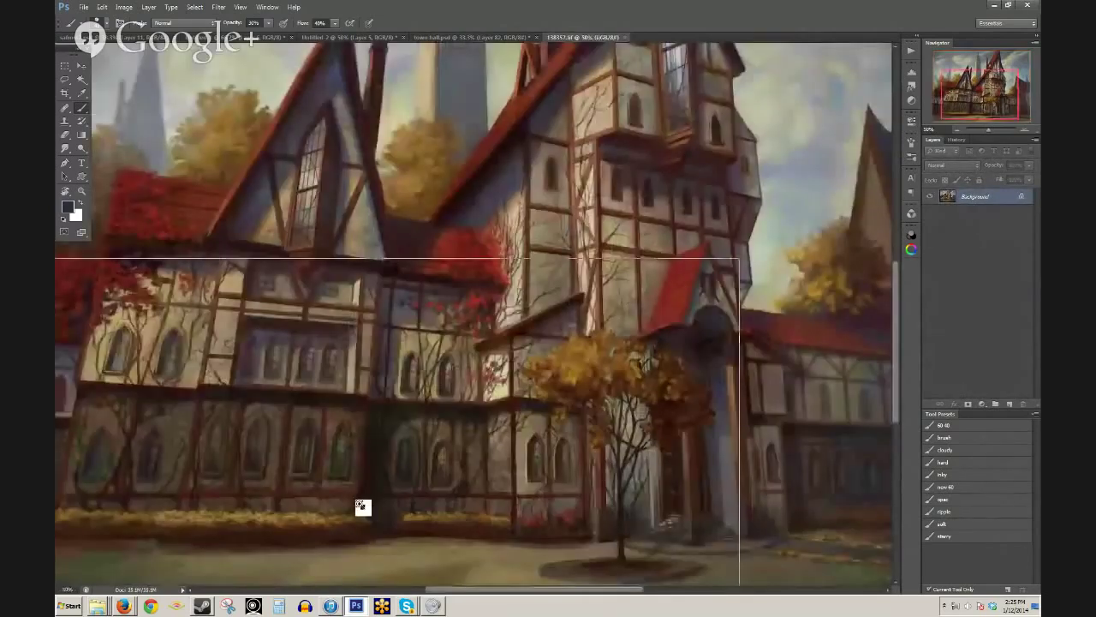
left_click(331, 448)
left_click(331, 448)
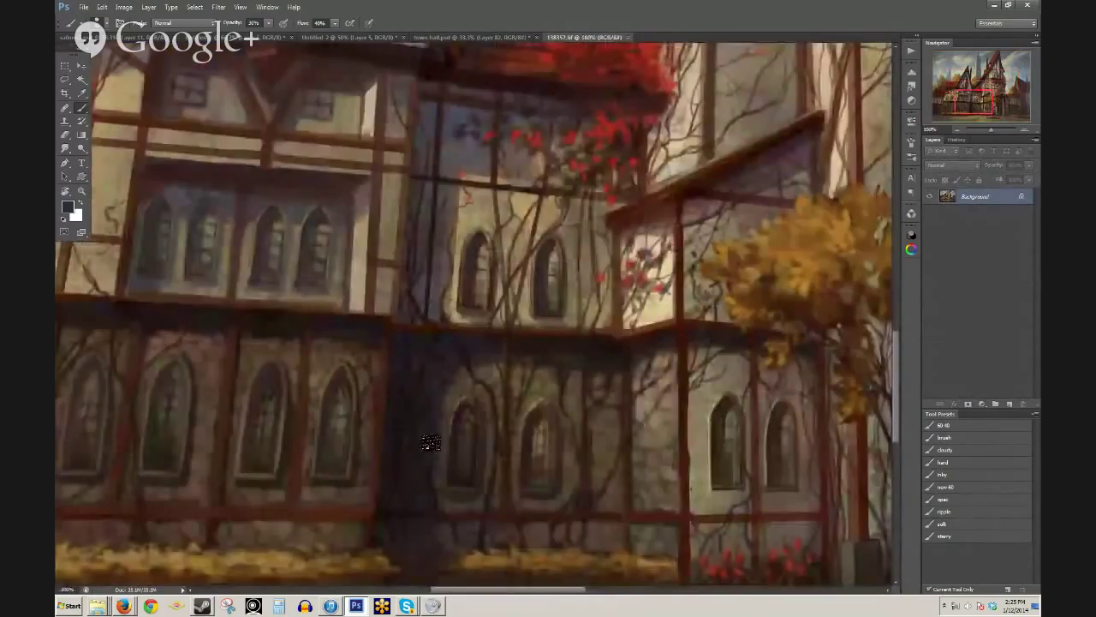
left_click_drag(428, 421, 442, 403)
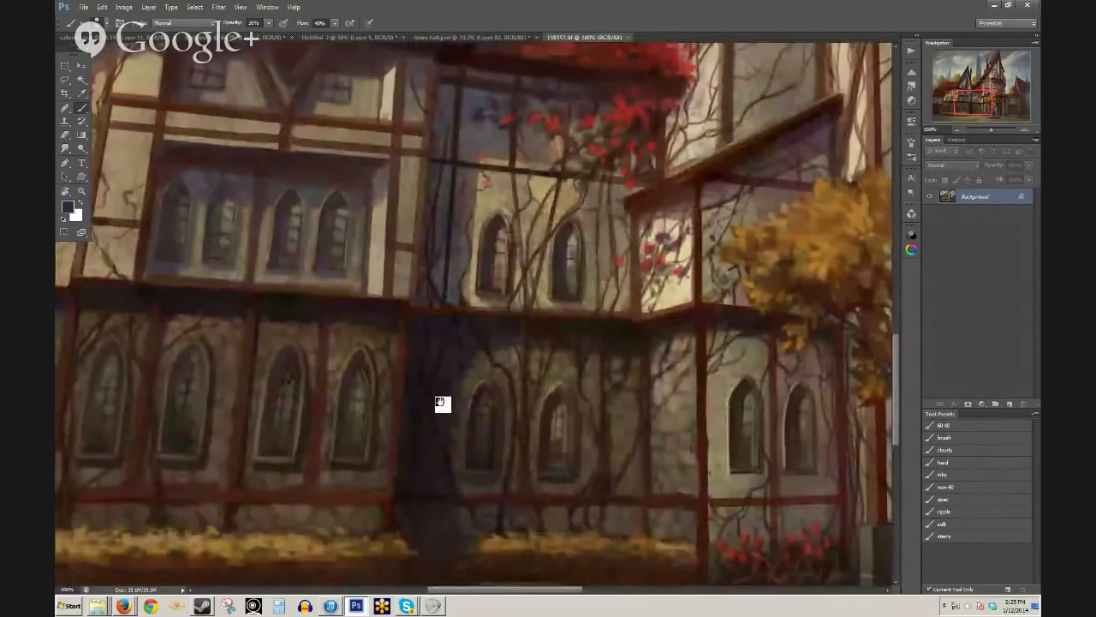
left_click(371, 351)
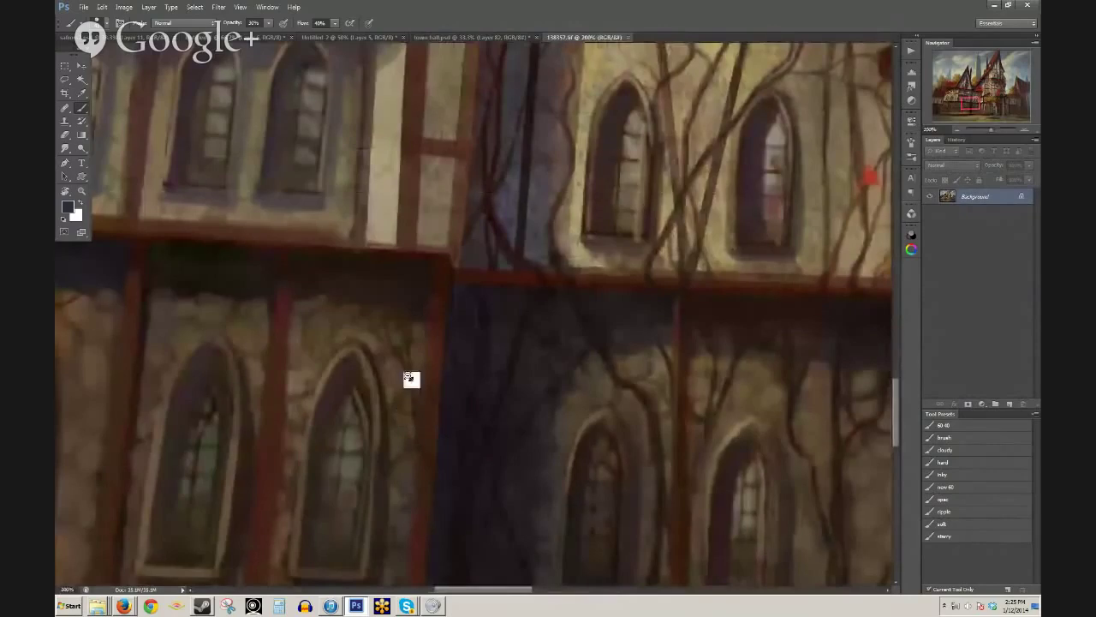
left_click(408, 376, "alt")
- Examine the finished painting's ivy, red foliage, timber framing, entrance and central tower up to the roof at 100% zoom
left_click_drag(449, 446, 457, 249)
left_click_drag(396, 230, 553, 475)
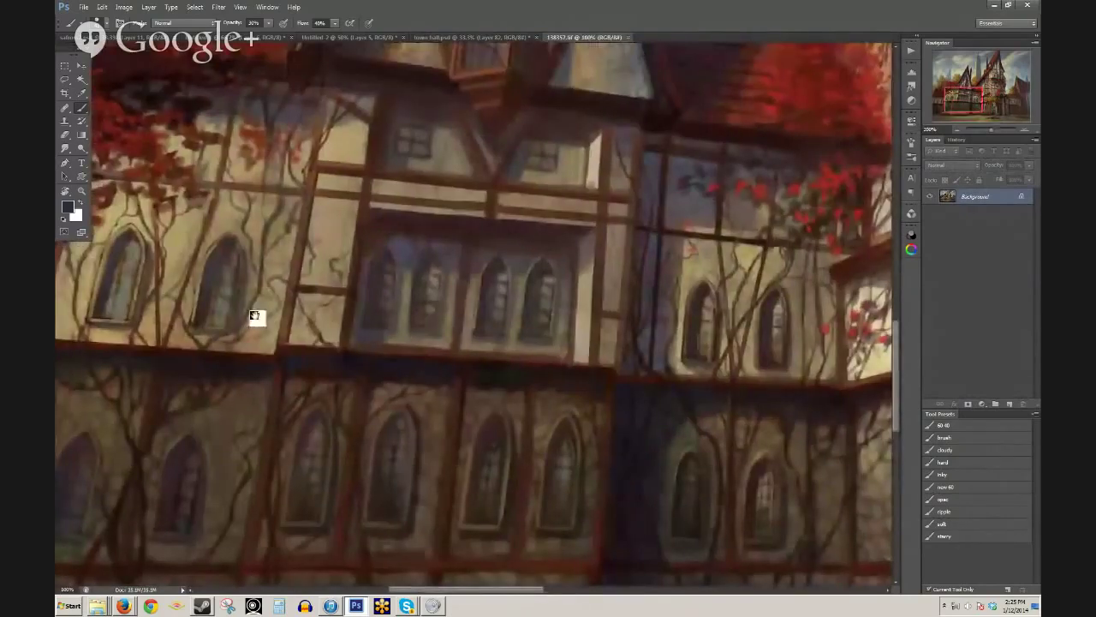
left_click_drag(268, 202, 389, 269)
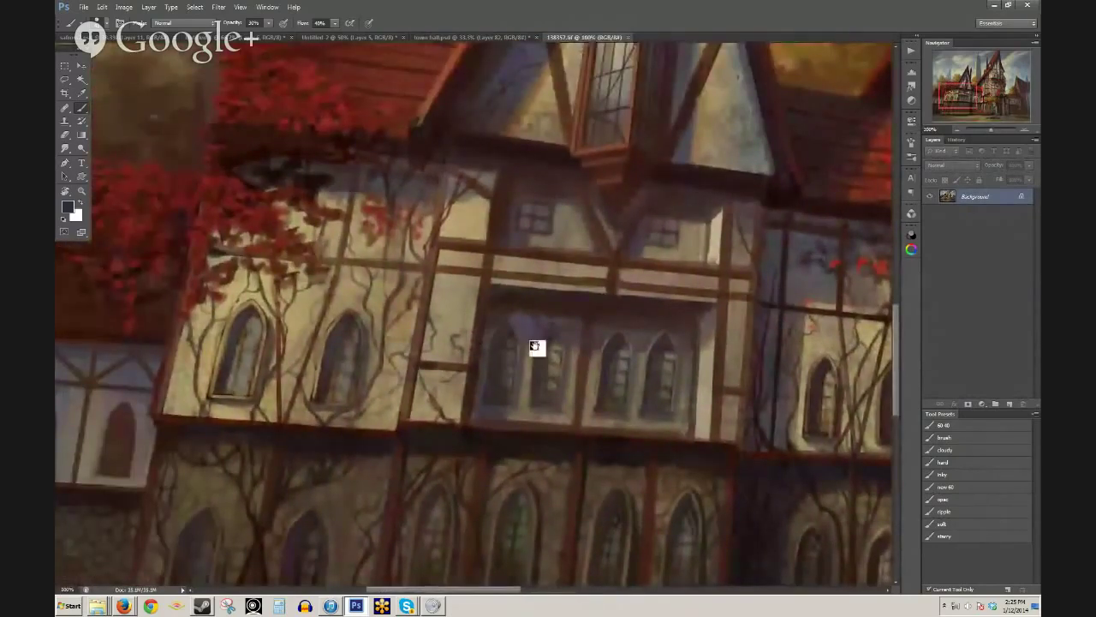
mouse_move(535, 347)
left_mouse_down()
mouse_move(531, 386)
mouse_move(314, 392)
left_mouse_up()
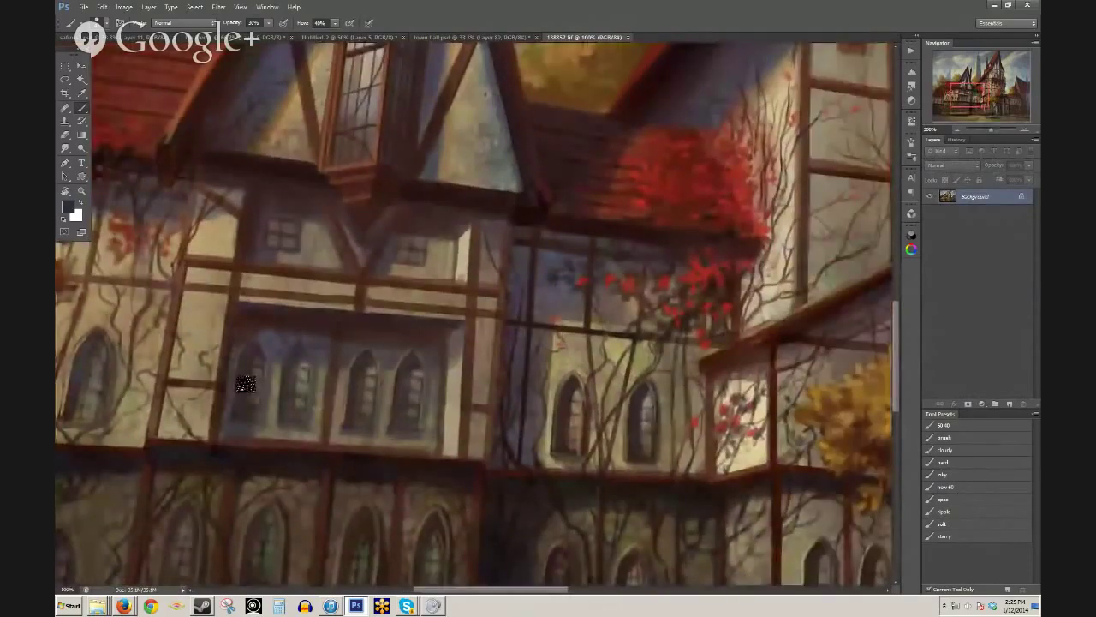
left_click_drag(695, 342, 311, 482)
left_click_drag(462, 231, 295, 426)
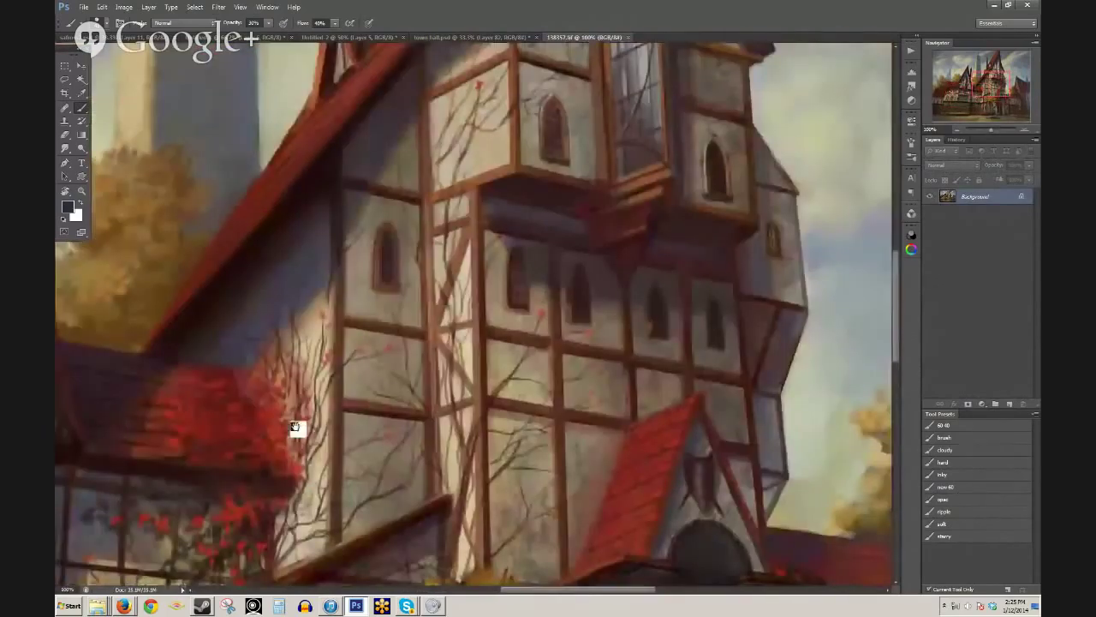
left_click_drag(366, 450, 541, 321)
left_click_drag(793, 364, 477, 440)
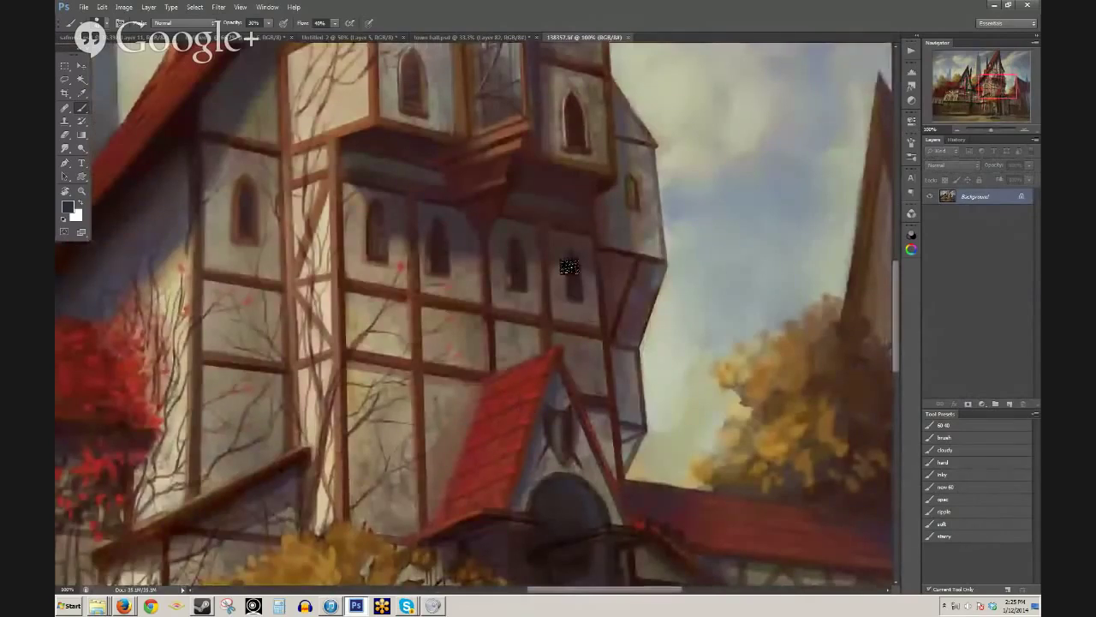
left_click_drag(569, 268, 374, 360)
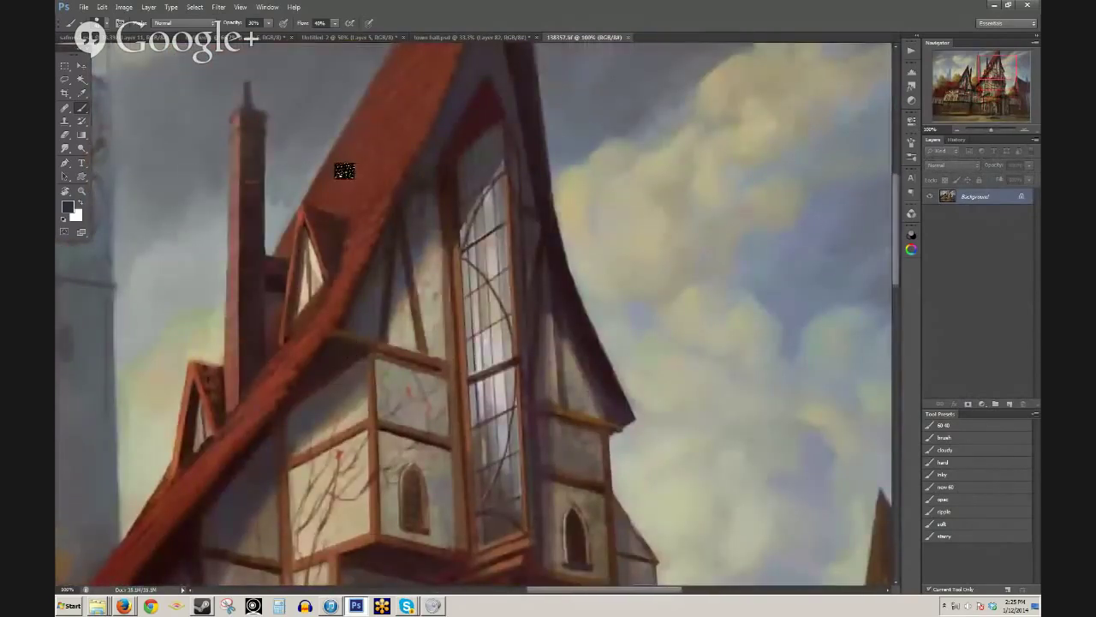
- View the whole finished painting, and close both it and the layered town hall document
scroll(574, 247, "down", 2)
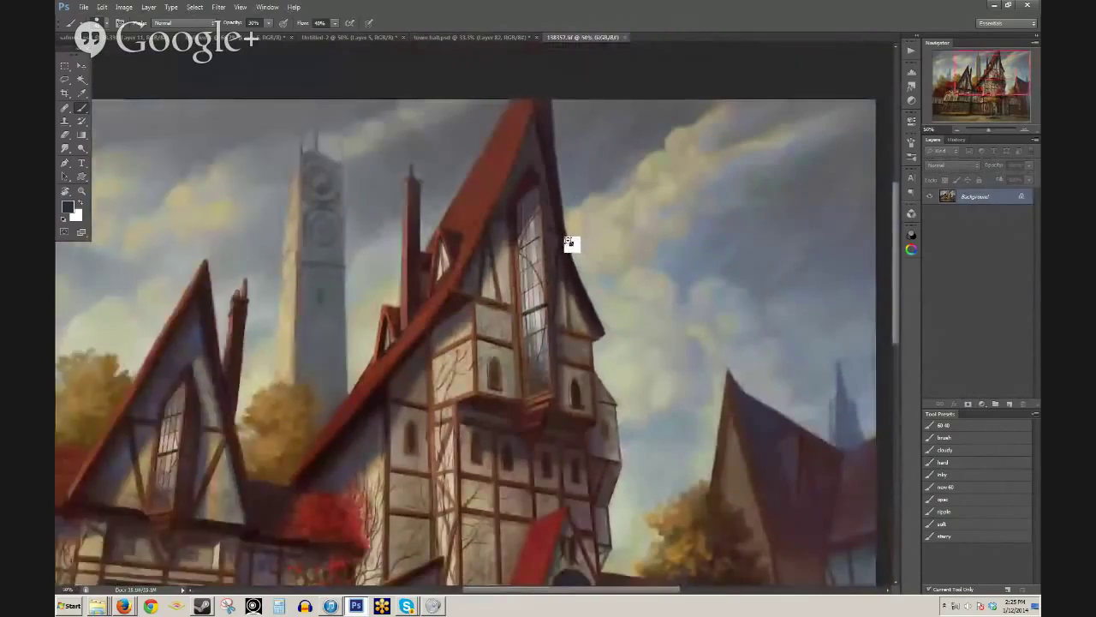
scroll(571, 244, "down", 1)
scroll(582, 252, "down", 1)
scroll(574, 248, "up", 1)
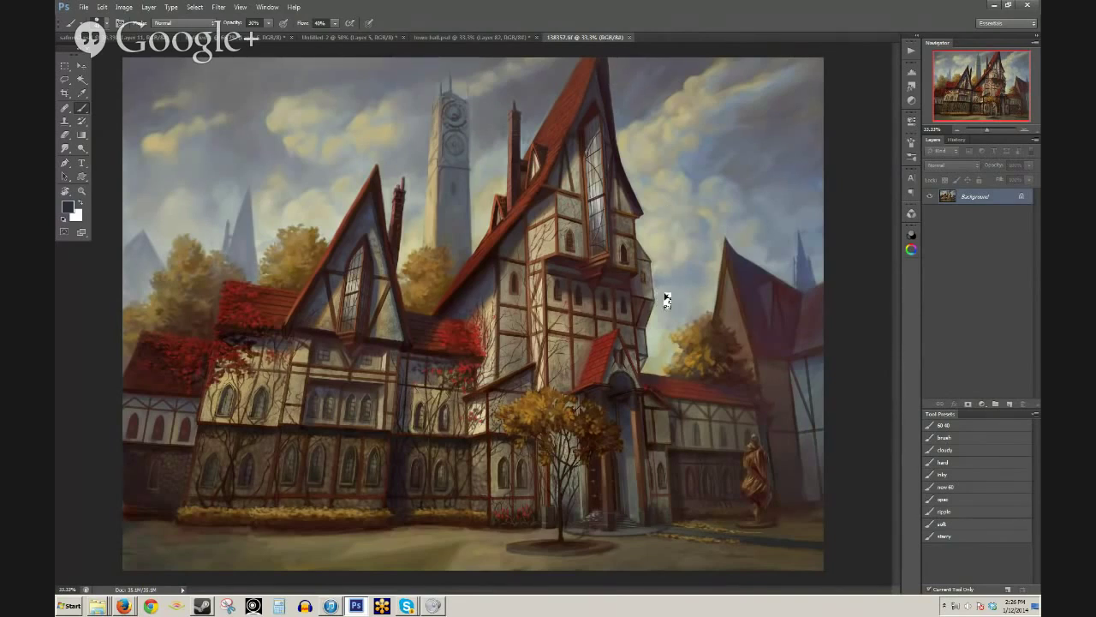
key("ctrl+w")
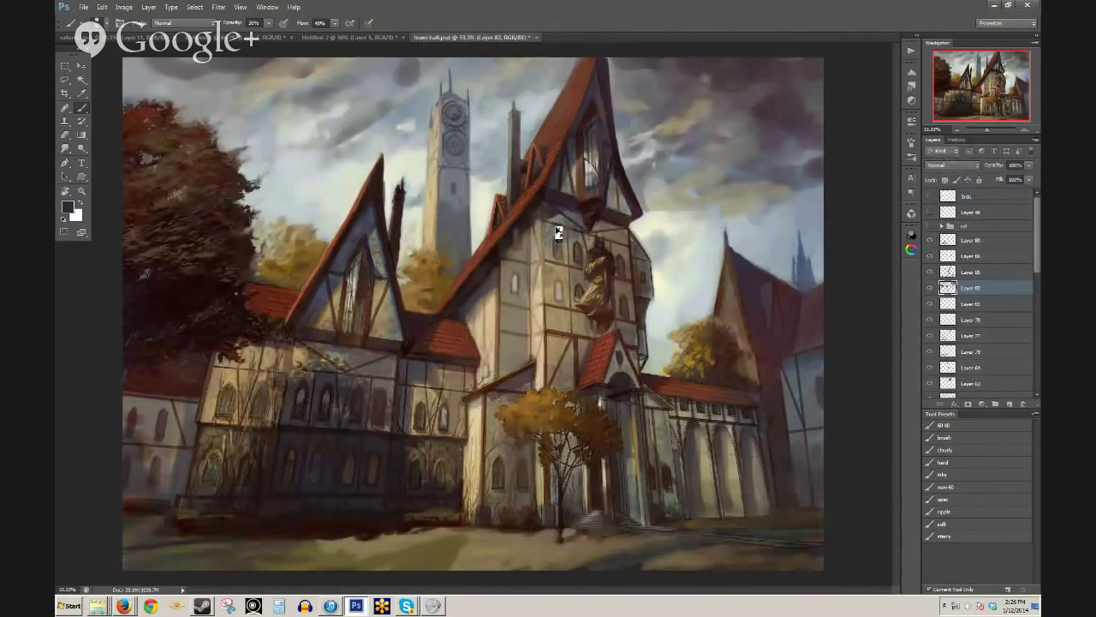
key("ctrl+w")
left_click(572, 221)
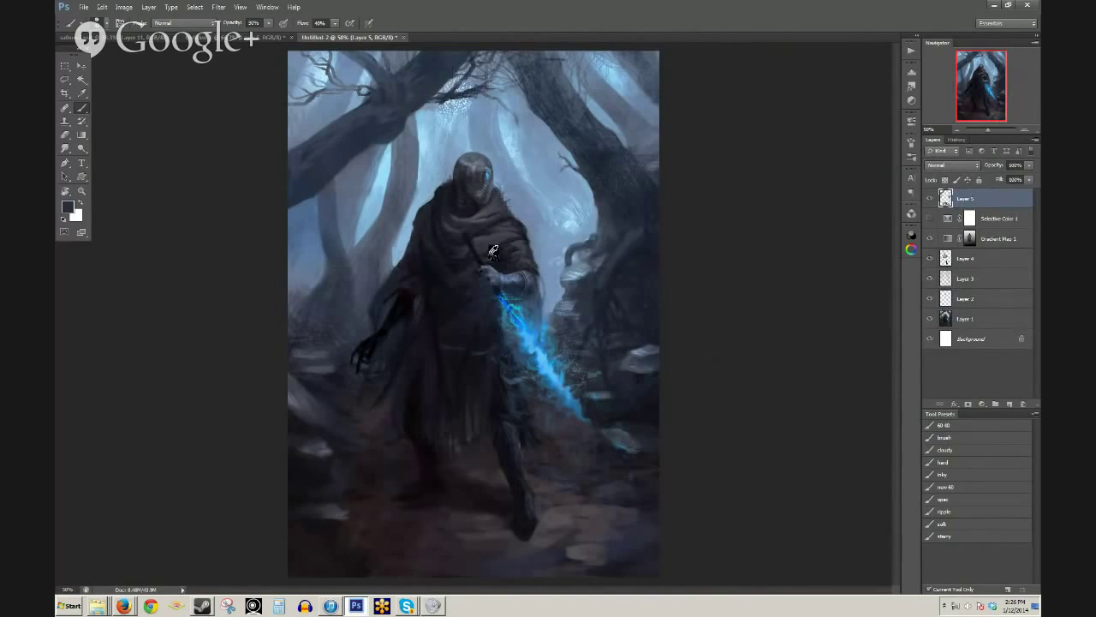
- Set the brush opacity to 50% and switch to the golden flame-haired figure painting, showing the full canvas
key("5")
left_click(135, 38)
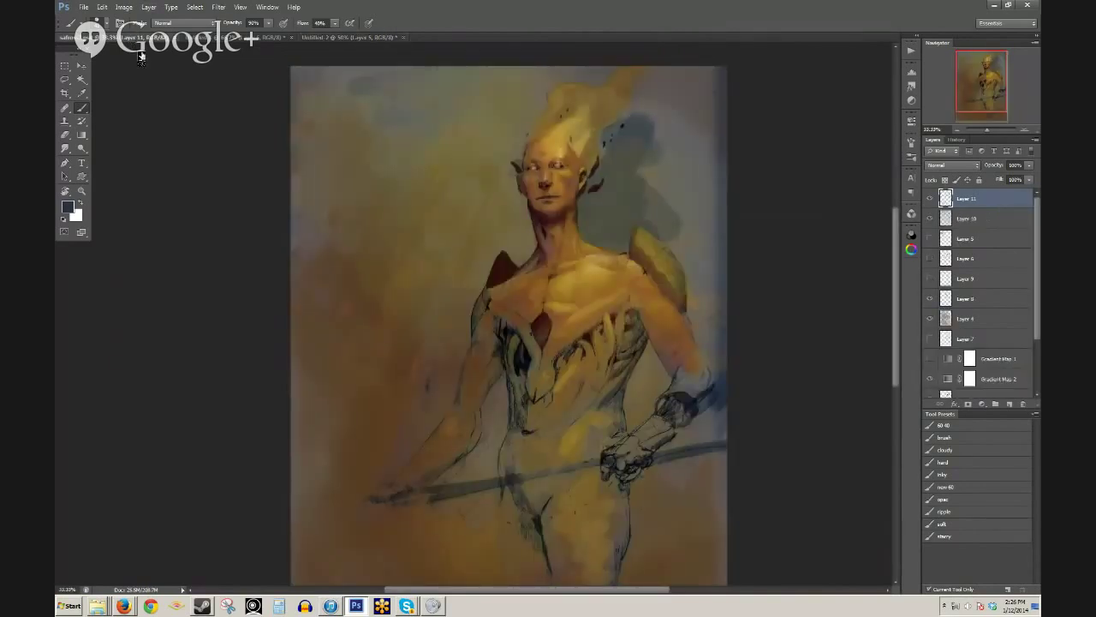
key("ctrl+minus")
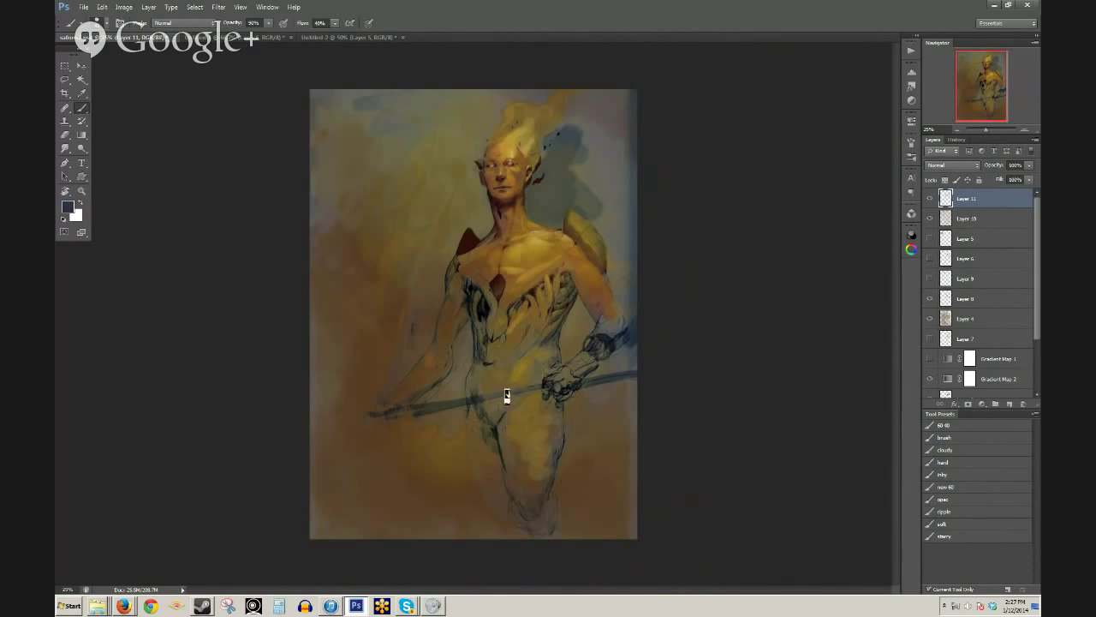
- Return to the hooded figure painting and brush sampled light blue mist between the trees around the figure's head on Layer 5
left_click(347, 38)
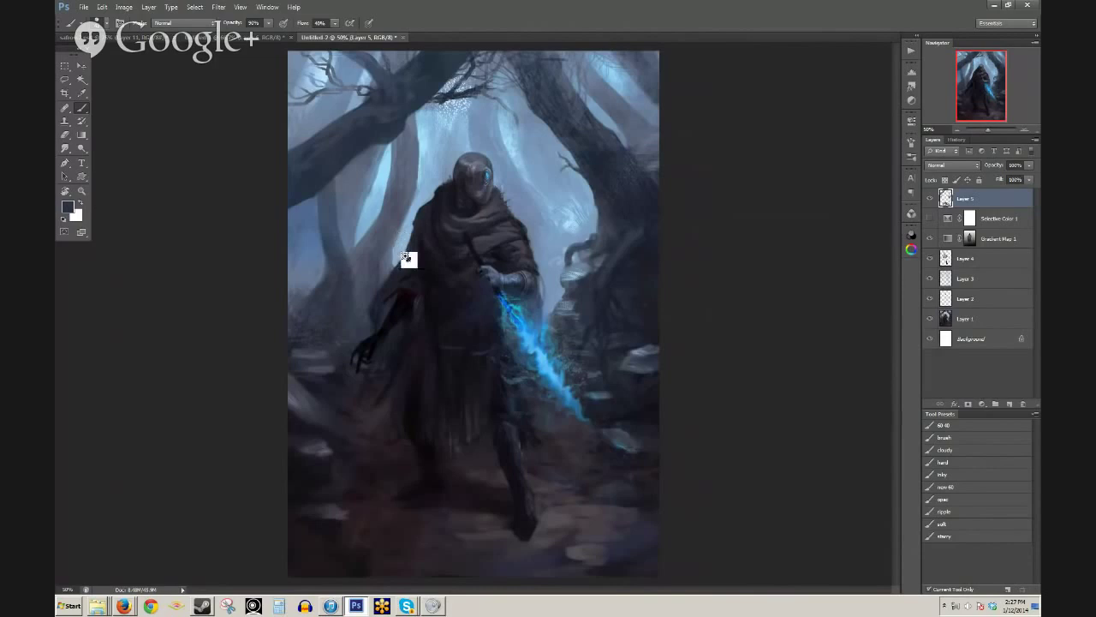
scroll(414, 255, "up", 1)
scroll(437, 255, "up", 1)
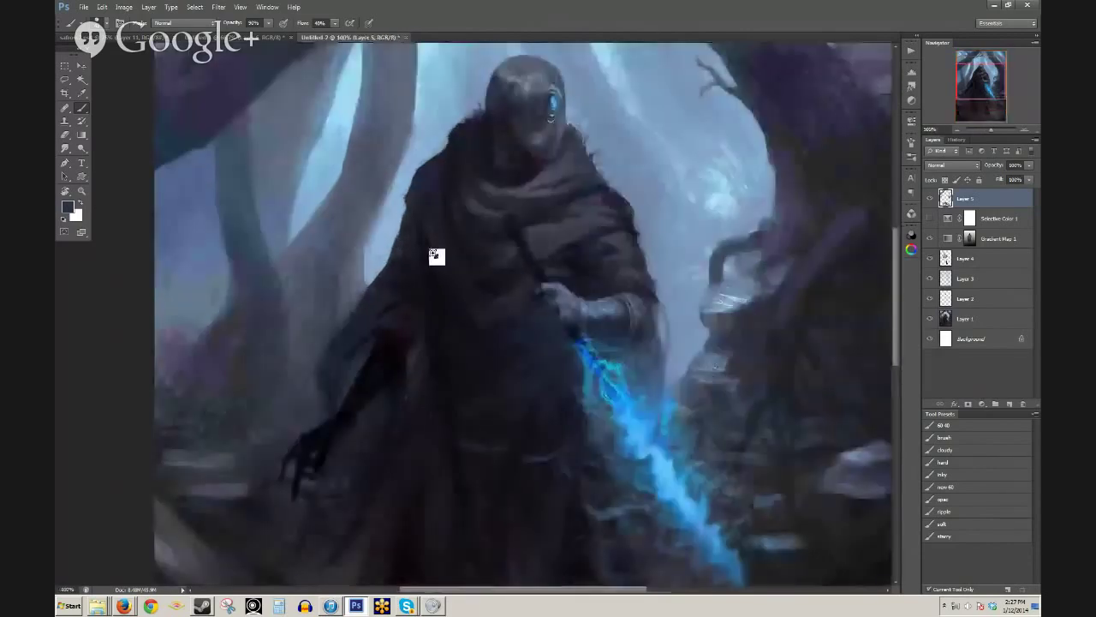
left_click_drag(453, 134, 391, 233)
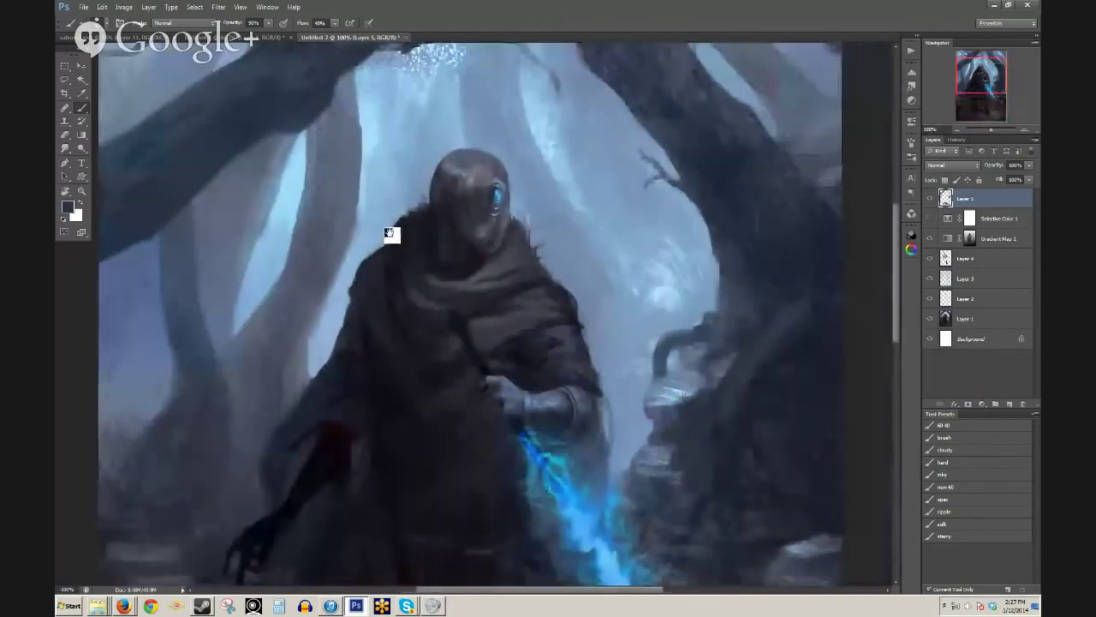
left_click(382, 132, "alt")
mouse_move(406, 93)
left_mouse_down()
mouse_move(421, 93)
mouse_move(403, 120)
mouse_move(385, 70)
mouse_move(391, 165)
left_mouse_up()
left_click(410, 151, "alt")
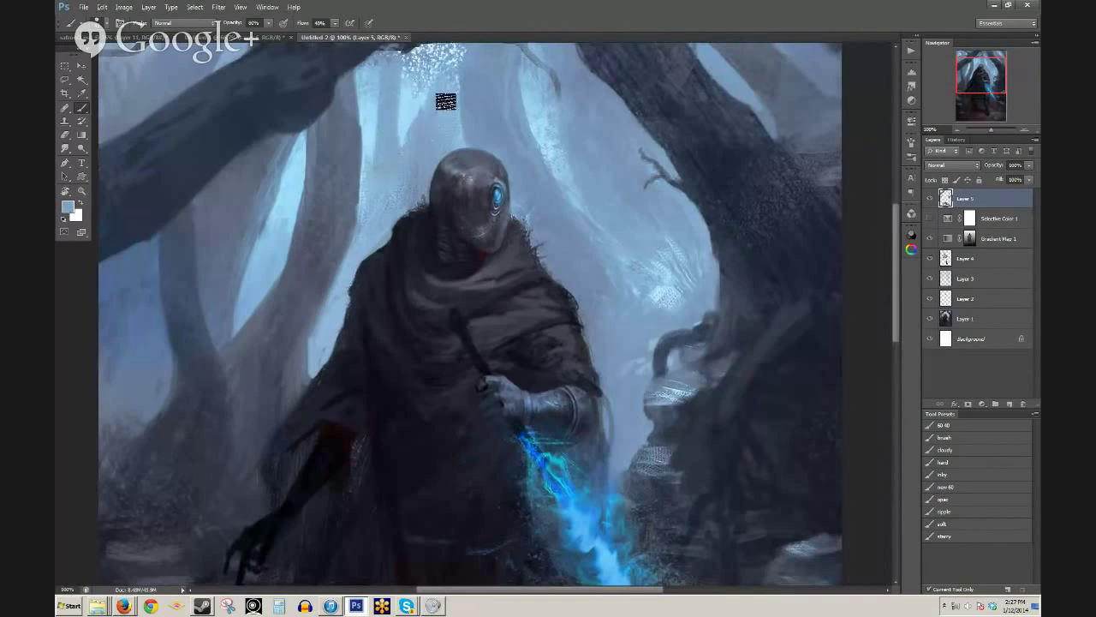
left_click(417, 106, "alt")
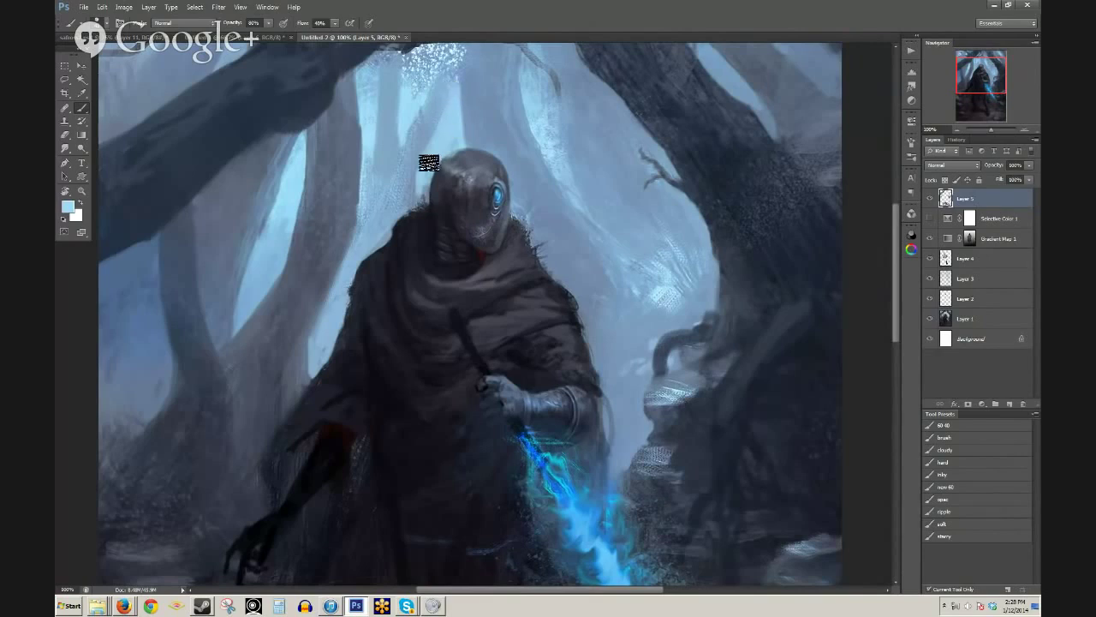
scroll(462, 124, "down", 2)
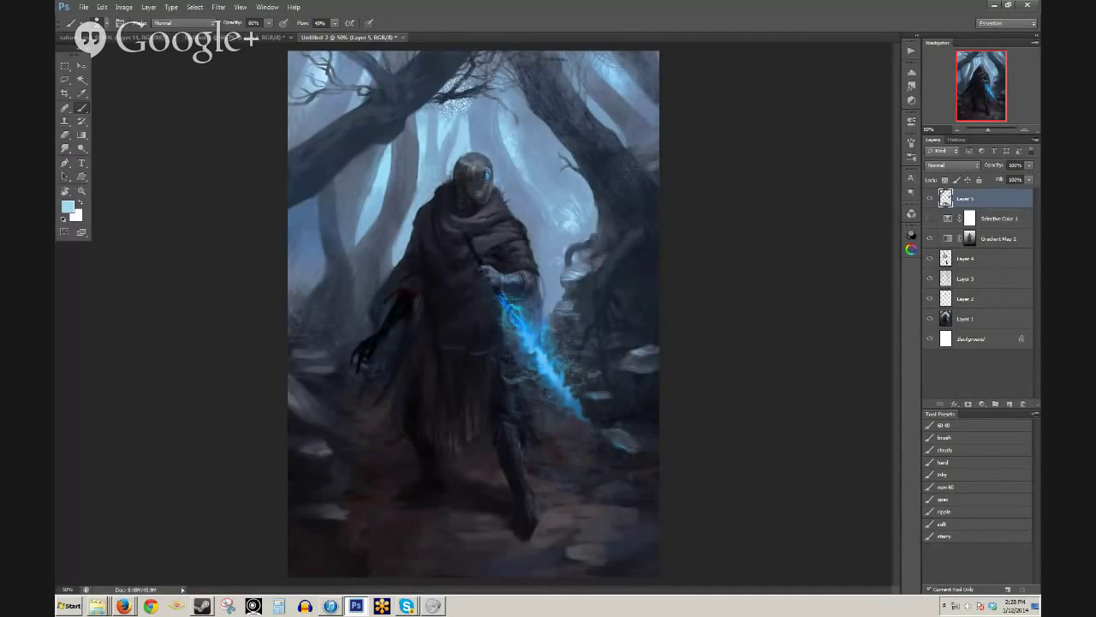
- Compare the hooded figure painting with Layer 5 hidden and shown, and inspect the area around the glowing sword at 100% zoom
left_click(930, 199)
left_click(930, 199)
left_click(589, 362, "ctrl")
left_click(591, 363)
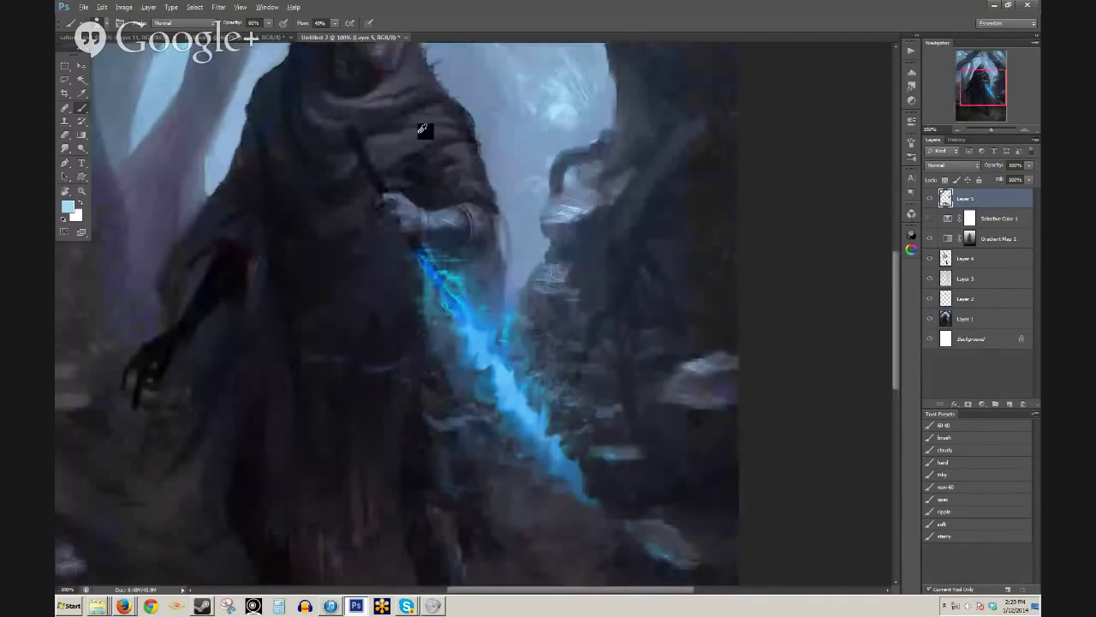
- Sample the cloak's dark grey and check the hooded figure's cloak, head and sword arm from full view to close-up
key("5")
left_click(421, 135, "alt")
key("ctrl+minus")
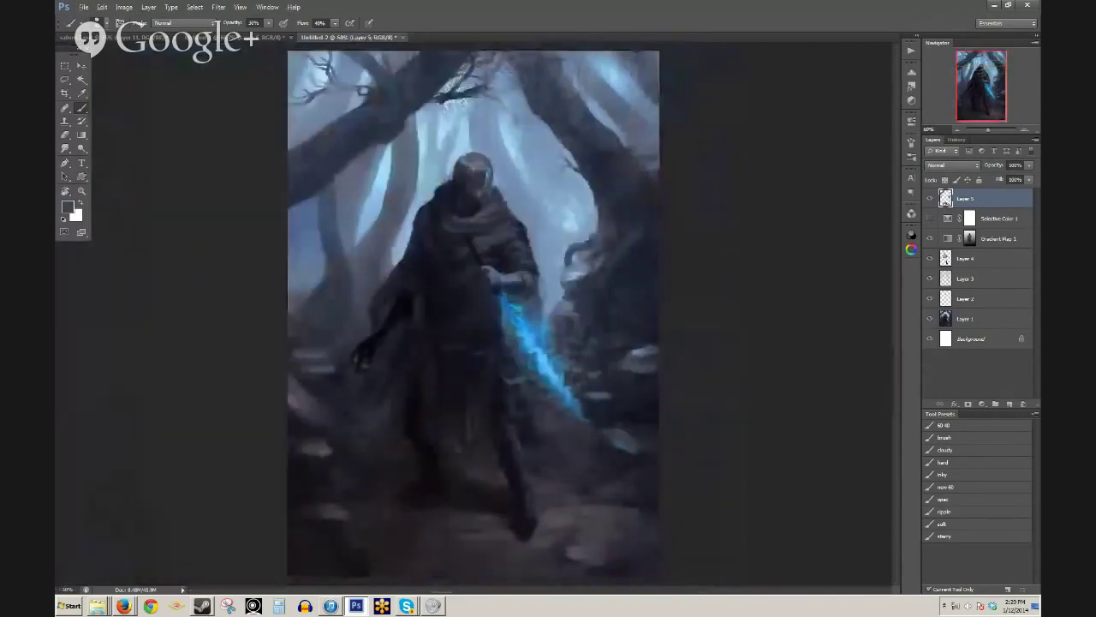
key("ctrl+plus")
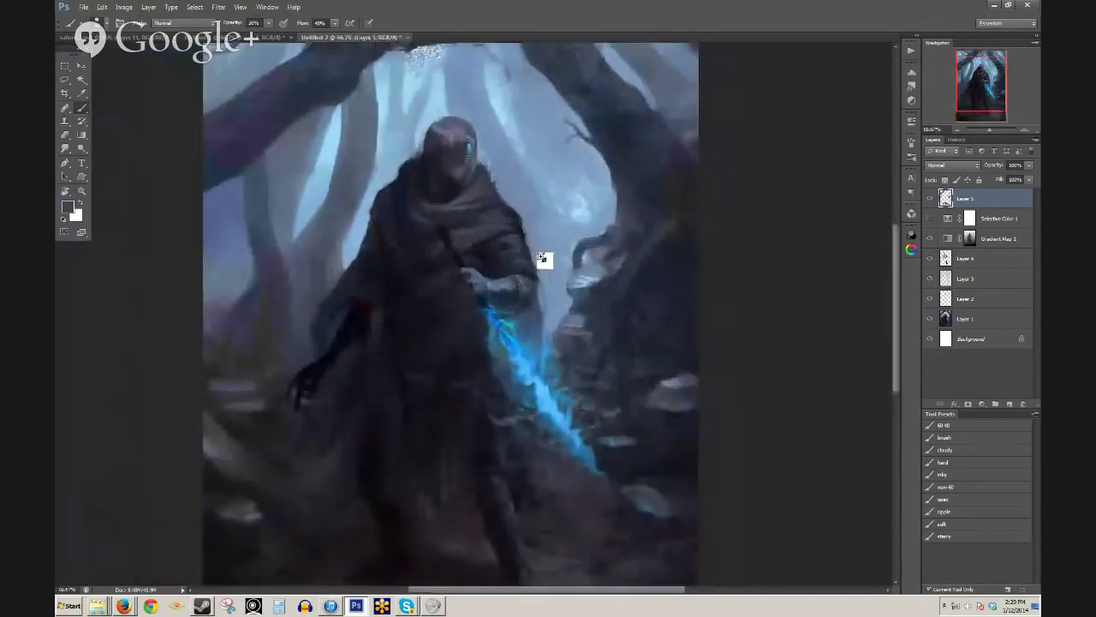
key("ctrl+plus")
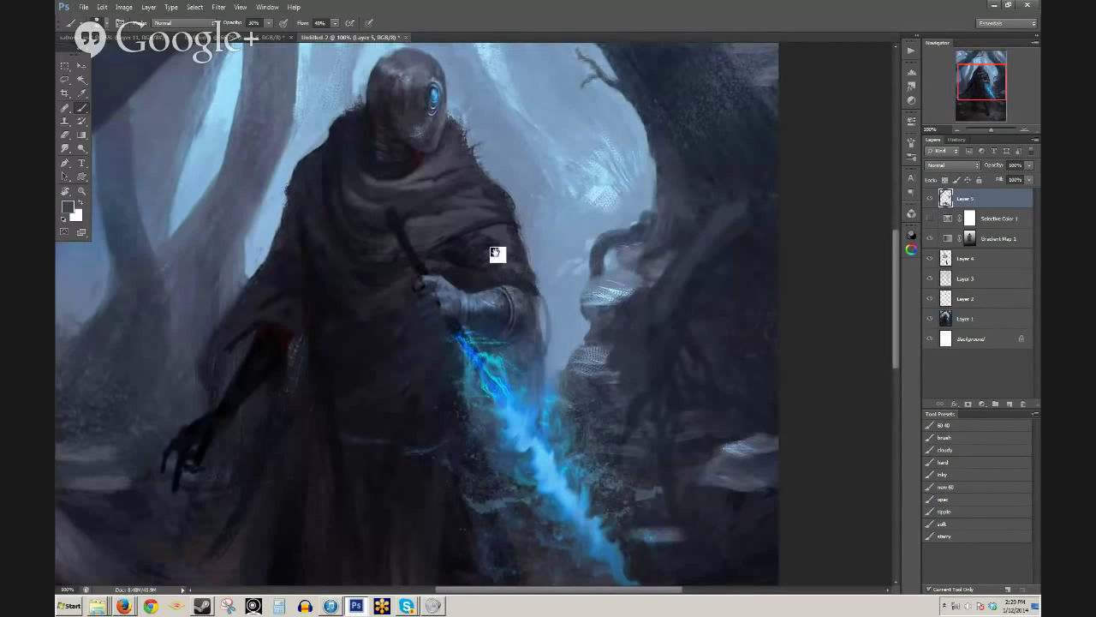
left_click_drag(432, 146, 415, 238)
left_click(414, 208, "ctrl")
key("0")
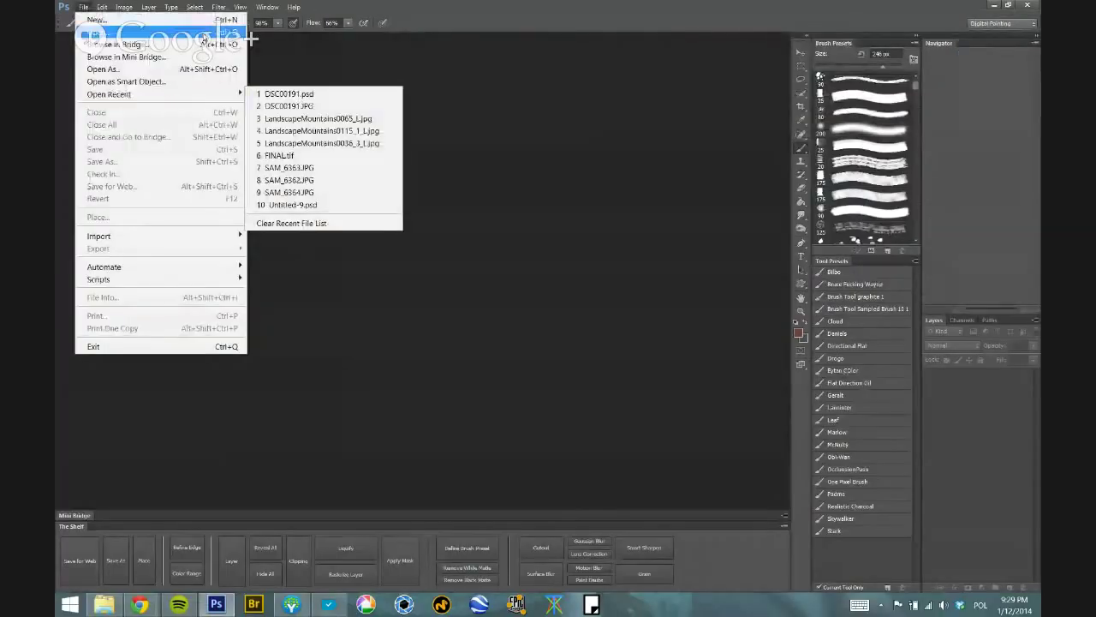
- Search the Portrait Commissions and Digital Painting folders for a painting file to open
left_click(103, 42)
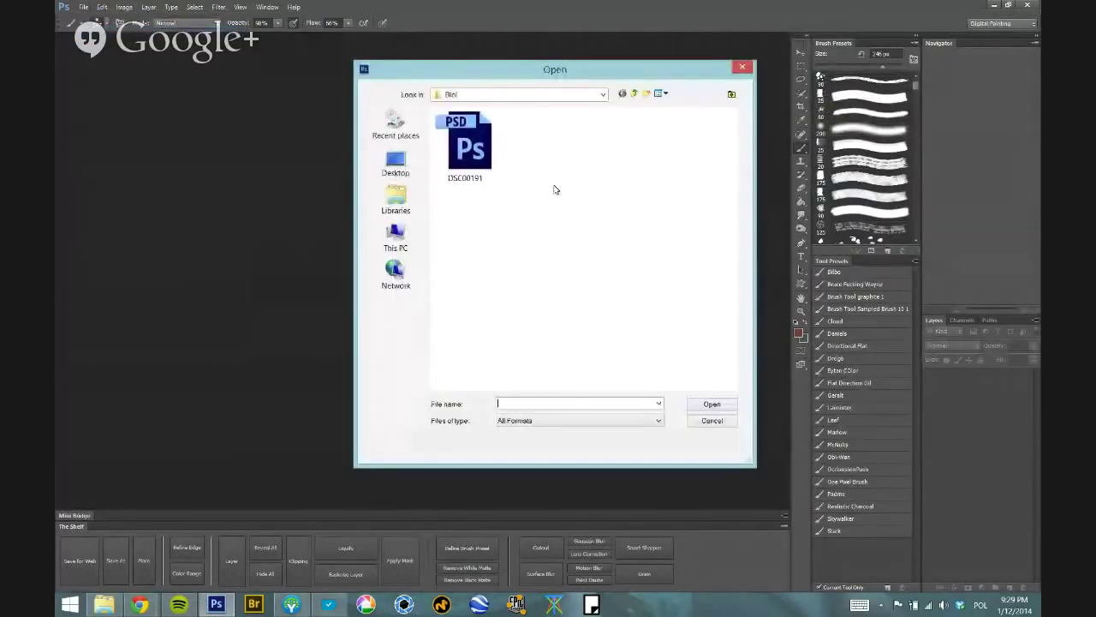
left_click(634, 93)
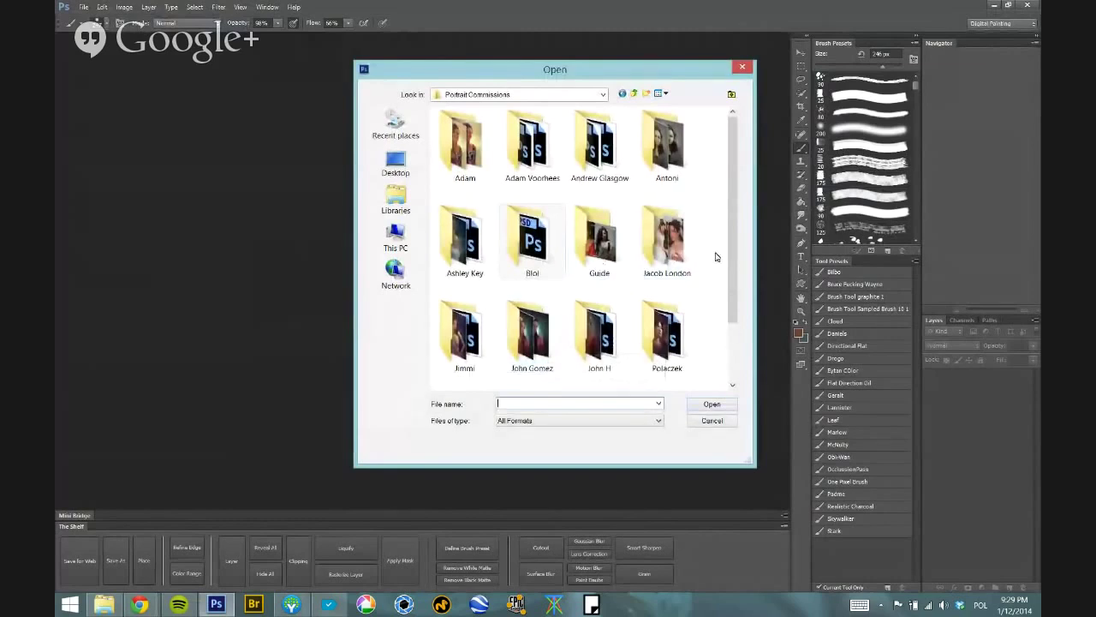
left_click(634, 93)
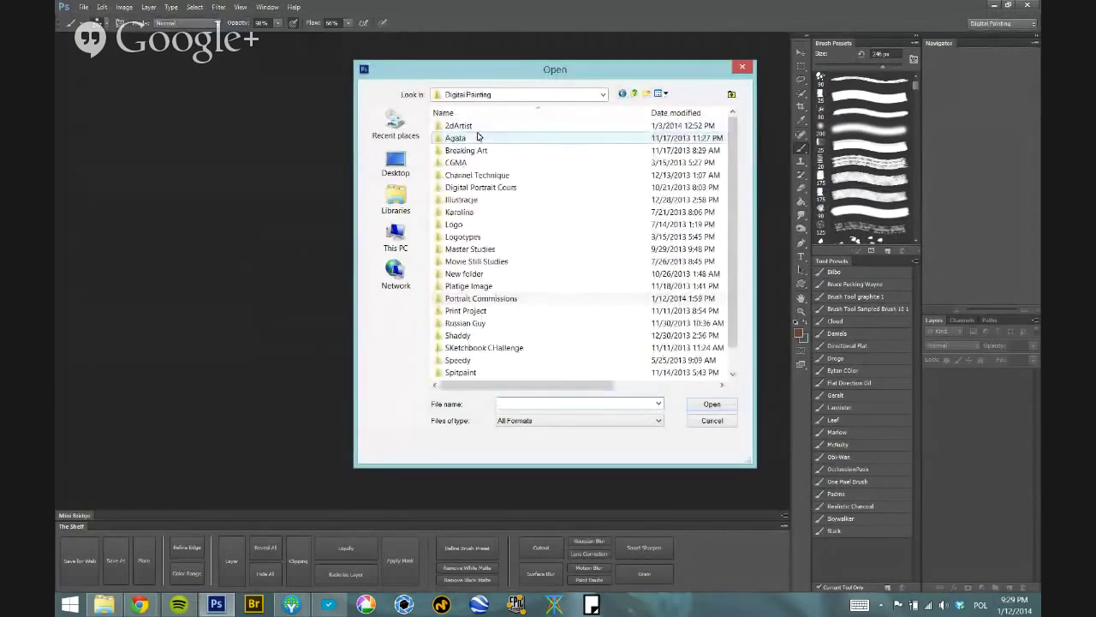
left_click(555, 363)
scroll(550, 347, "down", 1)
scroll(491, 334, "up", 1)
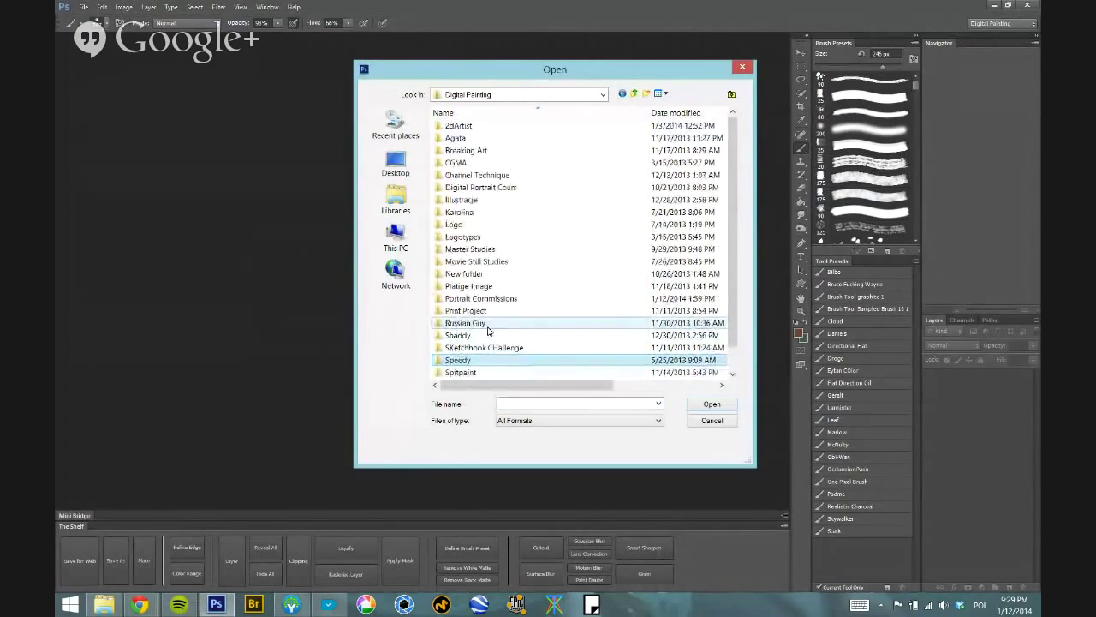
left_click(487, 161)
scroll(486, 215, "down", 1)
scroll(524, 298, "up", 1)
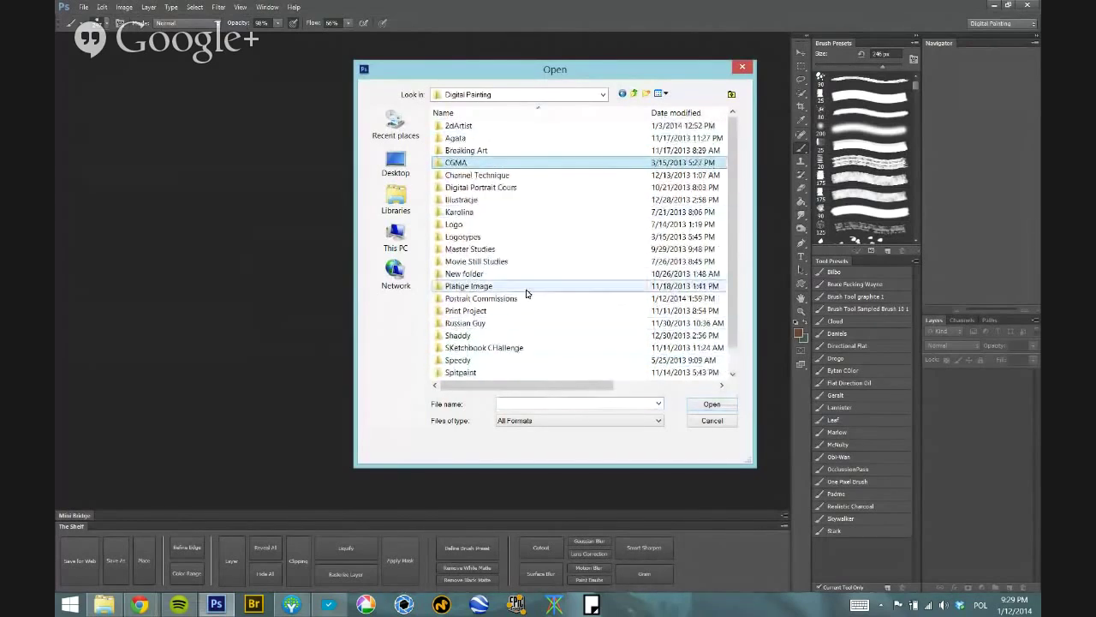
left_click(504, 260)
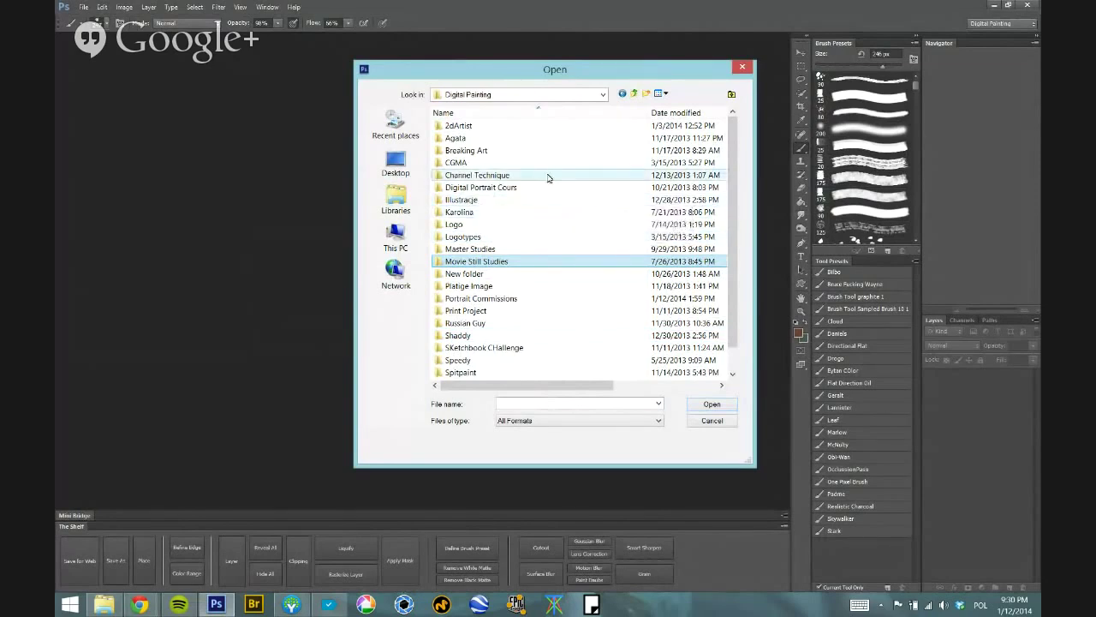
left_click(526, 312)
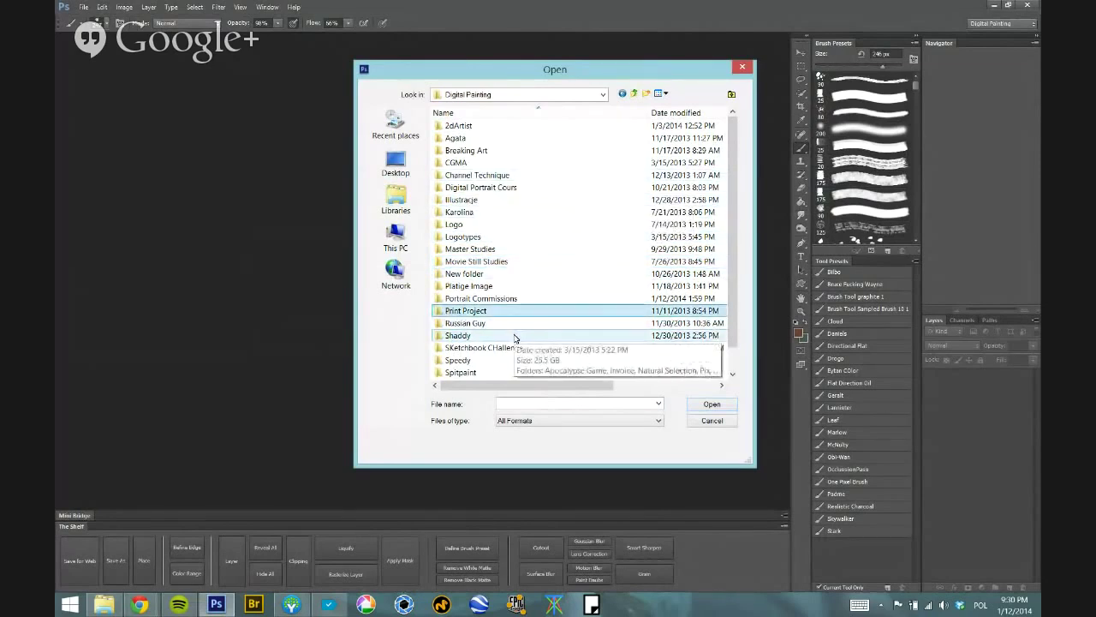
scroll(508, 293, "down", 1)
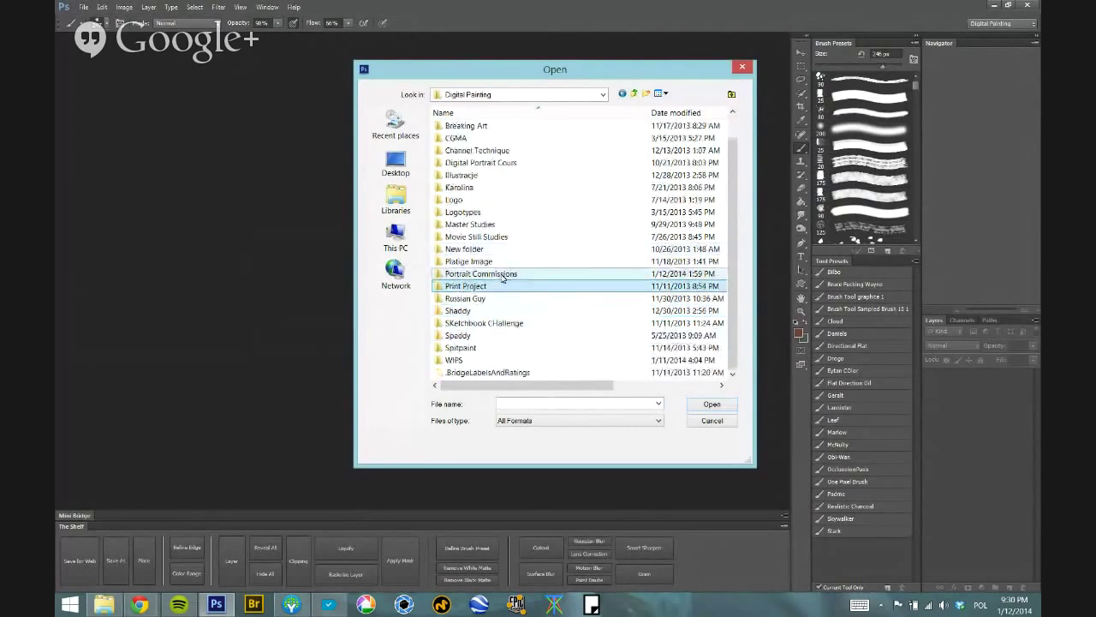
- Look through the subfolders and files of the WIPS folder, and cancel opening a file
double_click(485, 358)
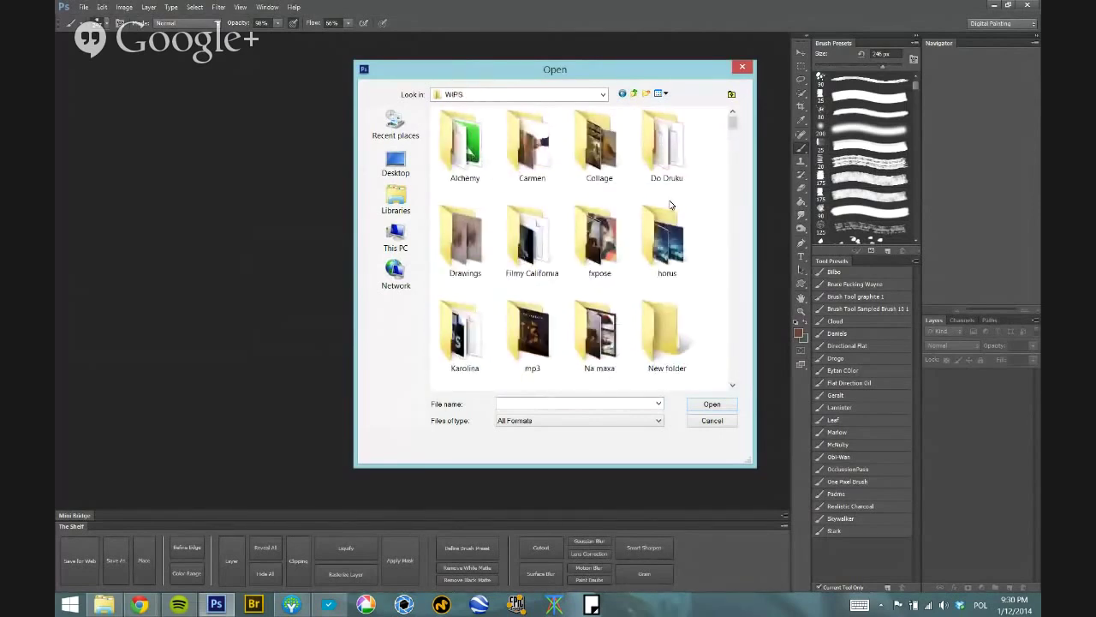
left_click(669, 229)
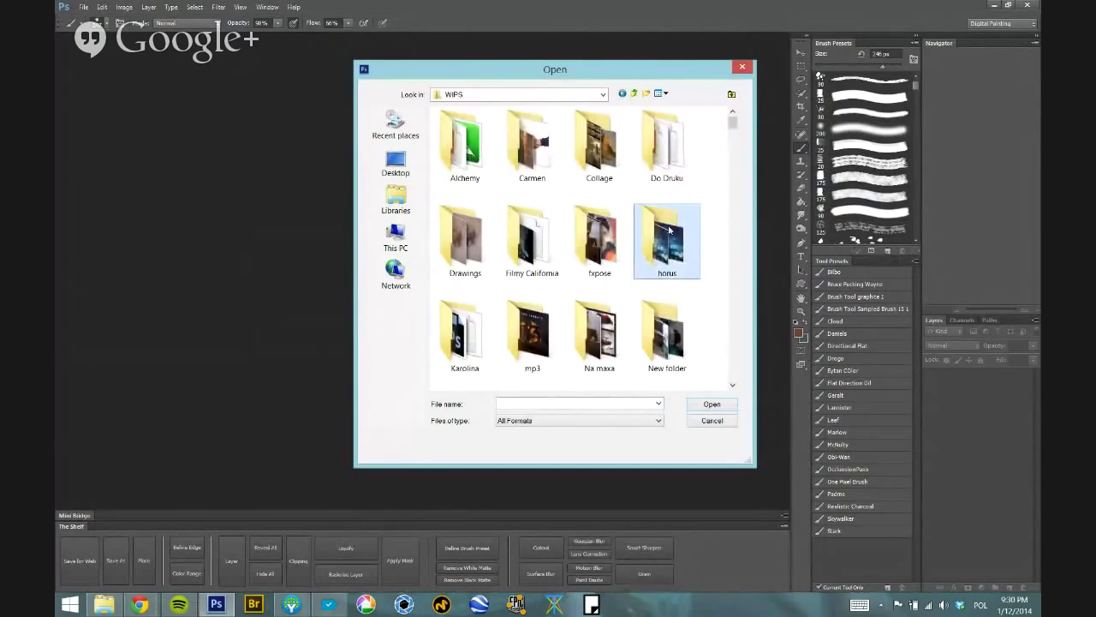
scroll(668, 230, "down", 1)
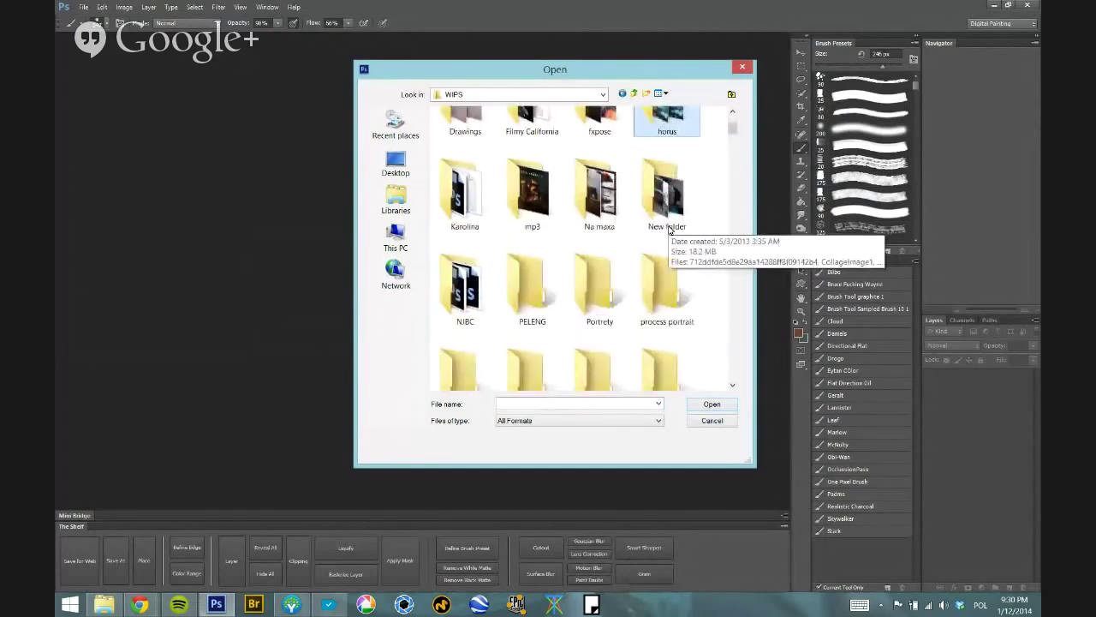
scroll(669, 229, "down", 2)
scroll(669, 229, "down", 3)
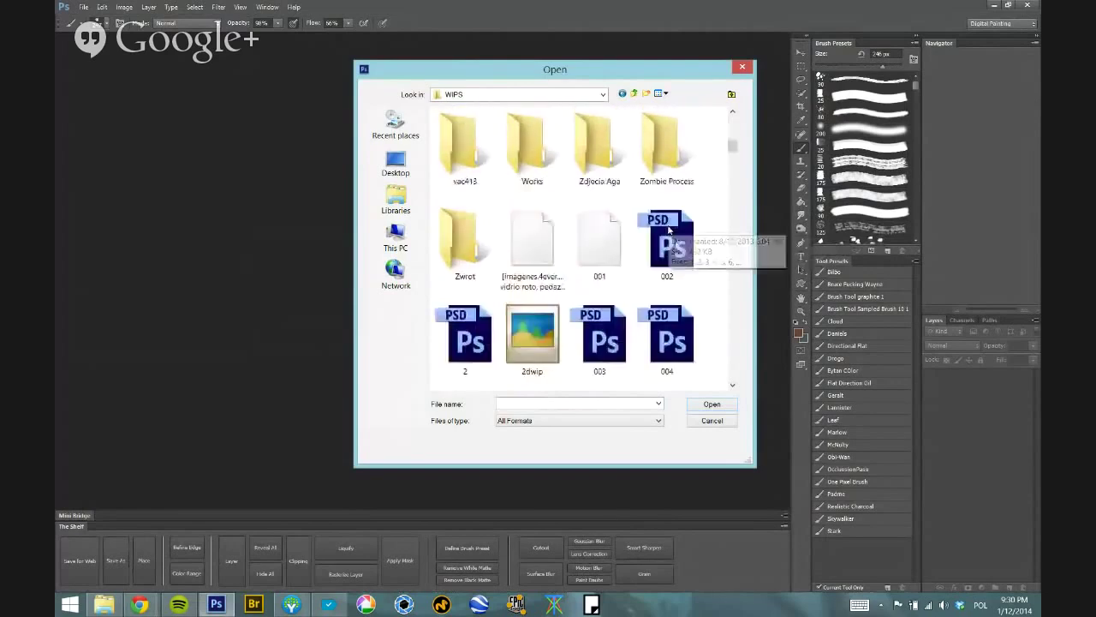
scroll(669, 229, "down", 2)
left_click(711, 419)
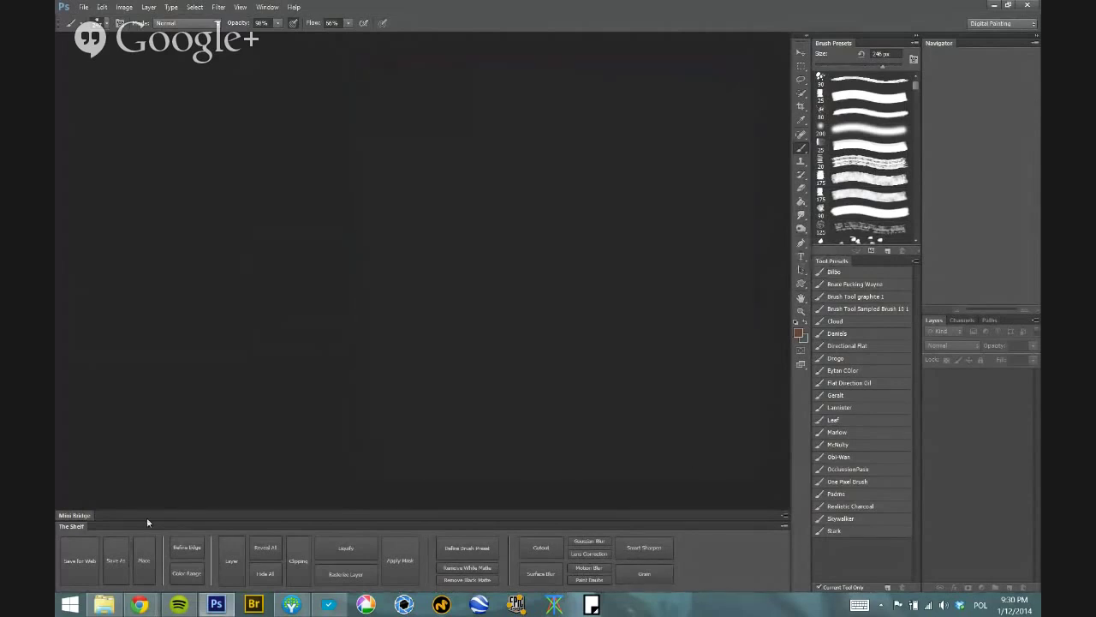
- Show Mini Bridge and launch Bridge for browsing the image files
left_click(84, 516)
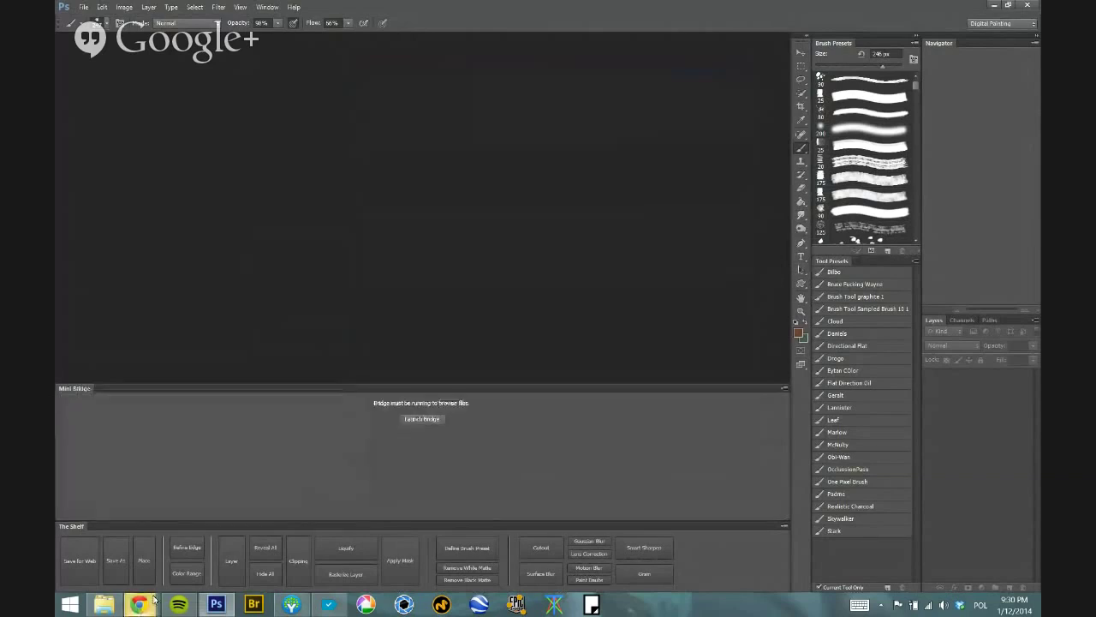
mouse_move(149, 599)
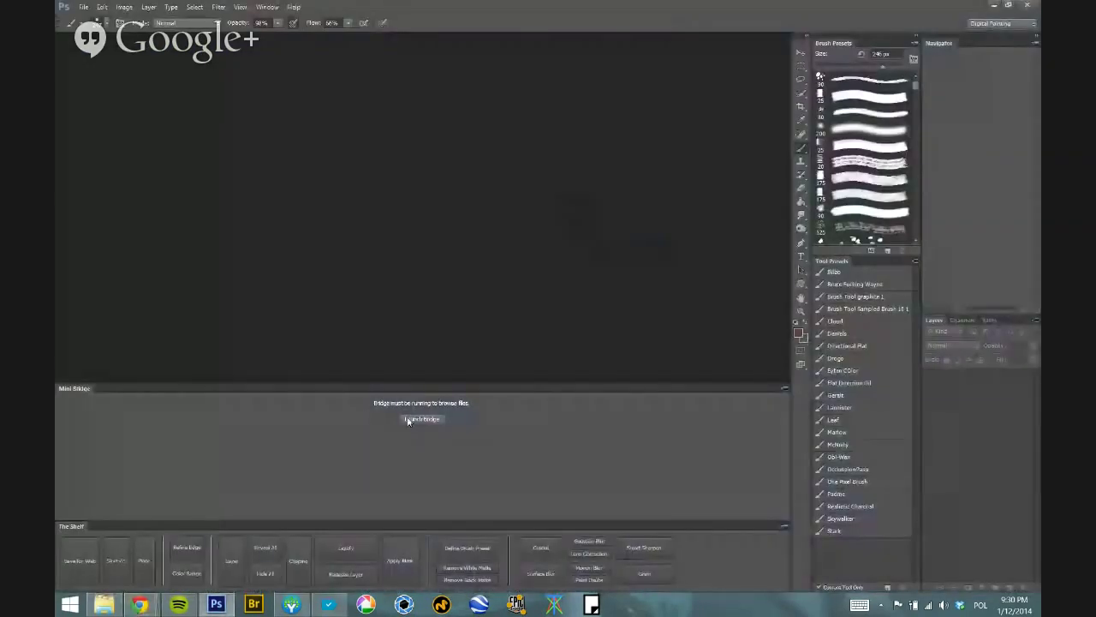
left_click(408, 419)
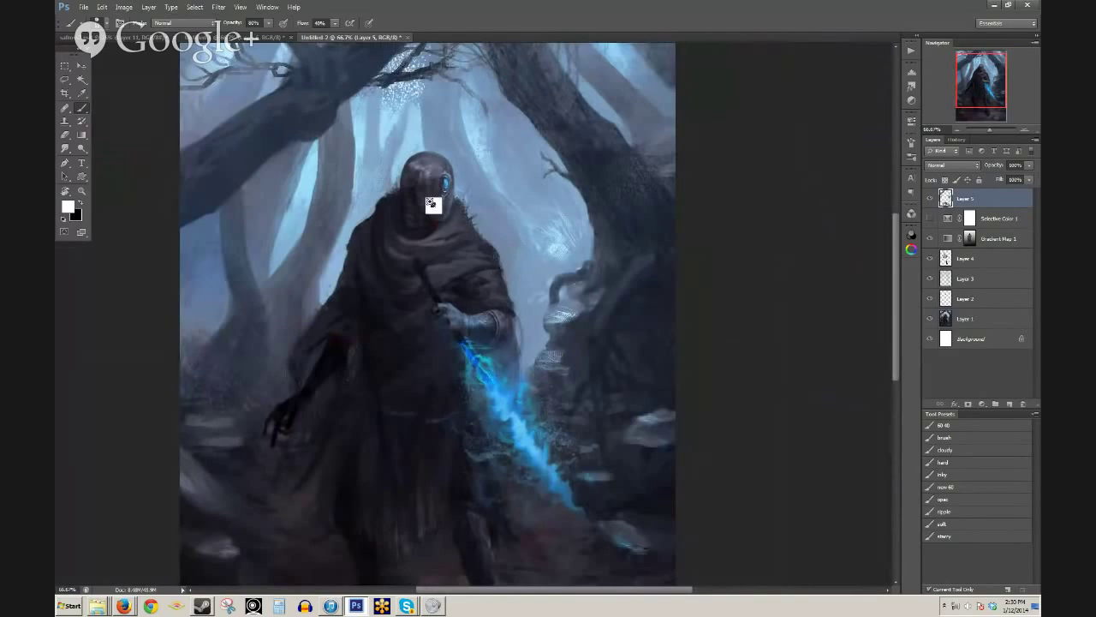
- Paint highlights on the crown of the figure's helmet on Layer 5 with white and sampled greys, setting the brush opacity to 40%
scroll(433, 206, "up", 2)
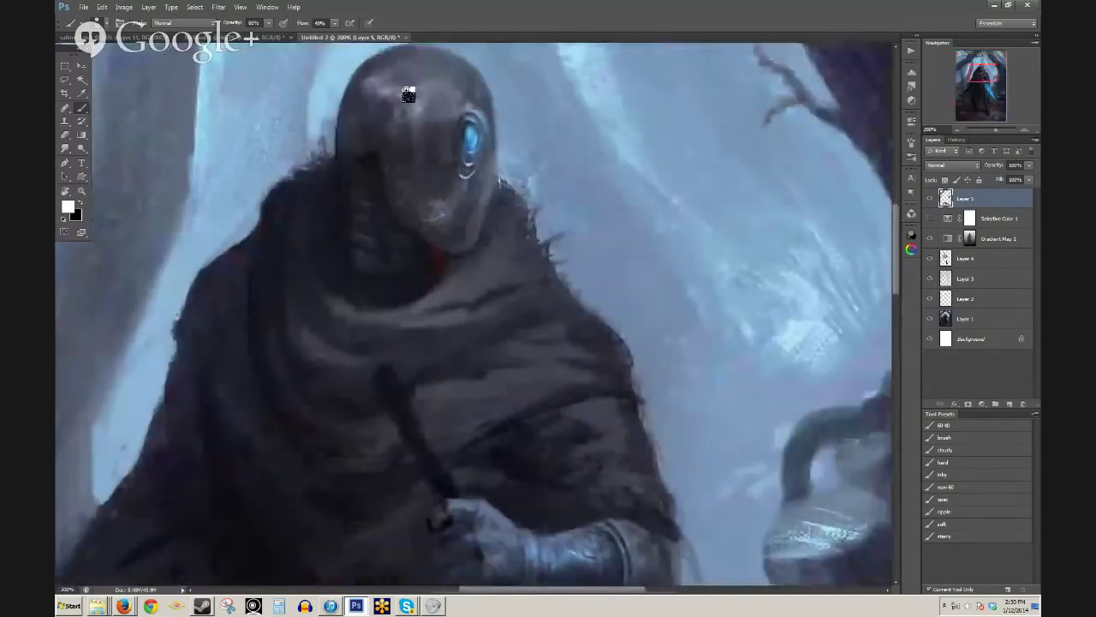
left_click(405, 104)
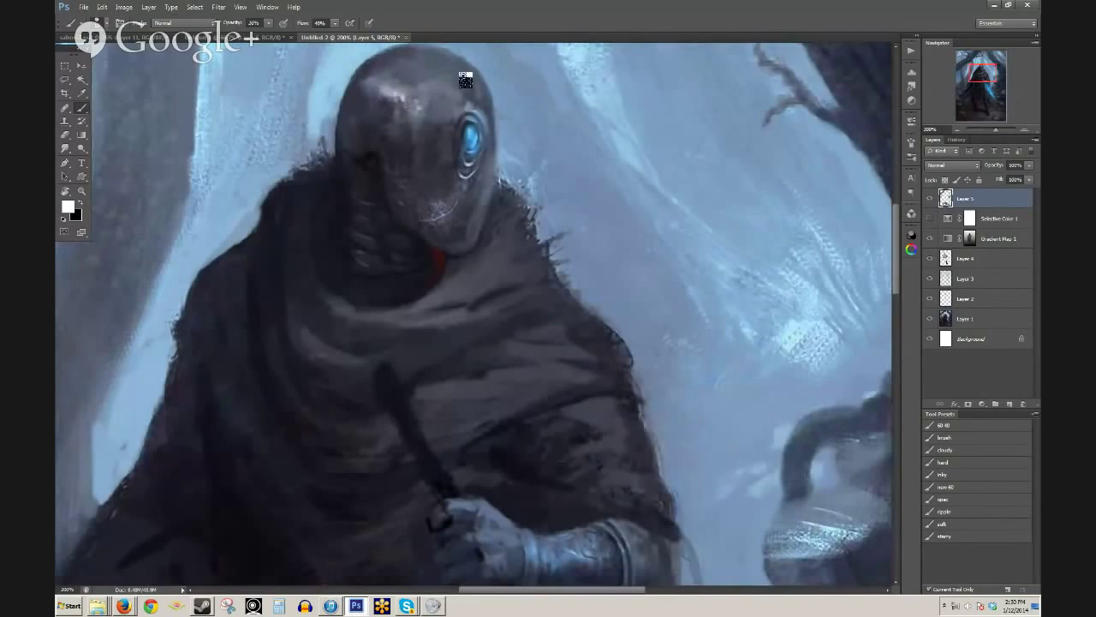
key("1")
key("4")
left_click(413, 104)
left_click(384, 82)
left_click(396, 81, "alt")
left_click(394, 88, "alt")
left_click(409, 83, "alt")
left_click(390, 80, "alt")
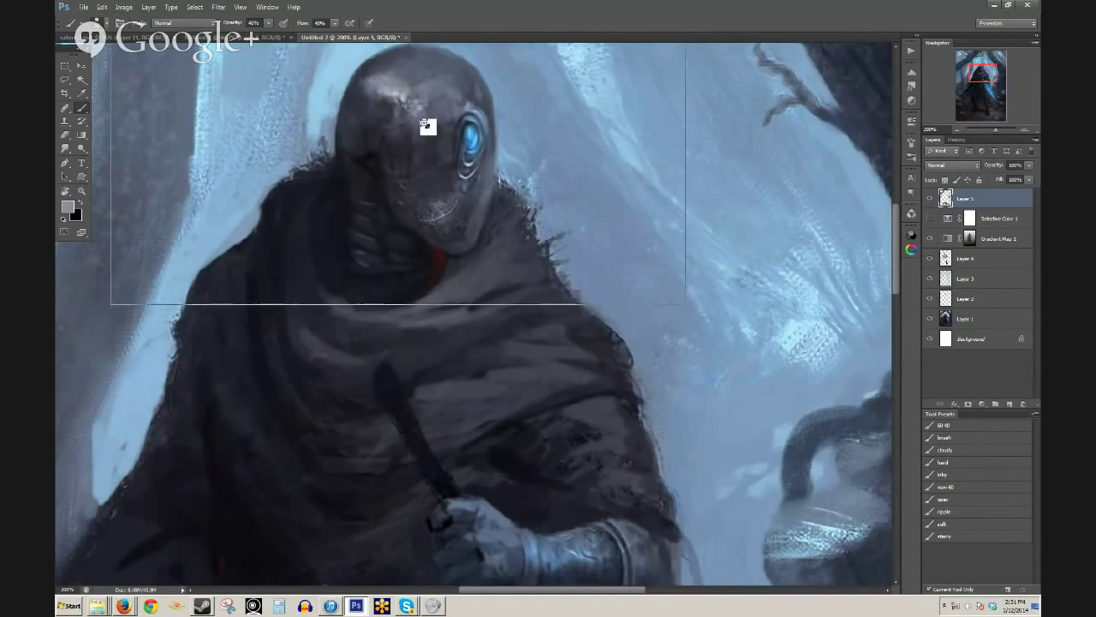
- Set the brush opacity to 30% and refine the highlights on the helmet and upper cloak at 200% zoom
scroll(412, 124, "down", 2)
left_click_drag(484, 180, 458, 142)
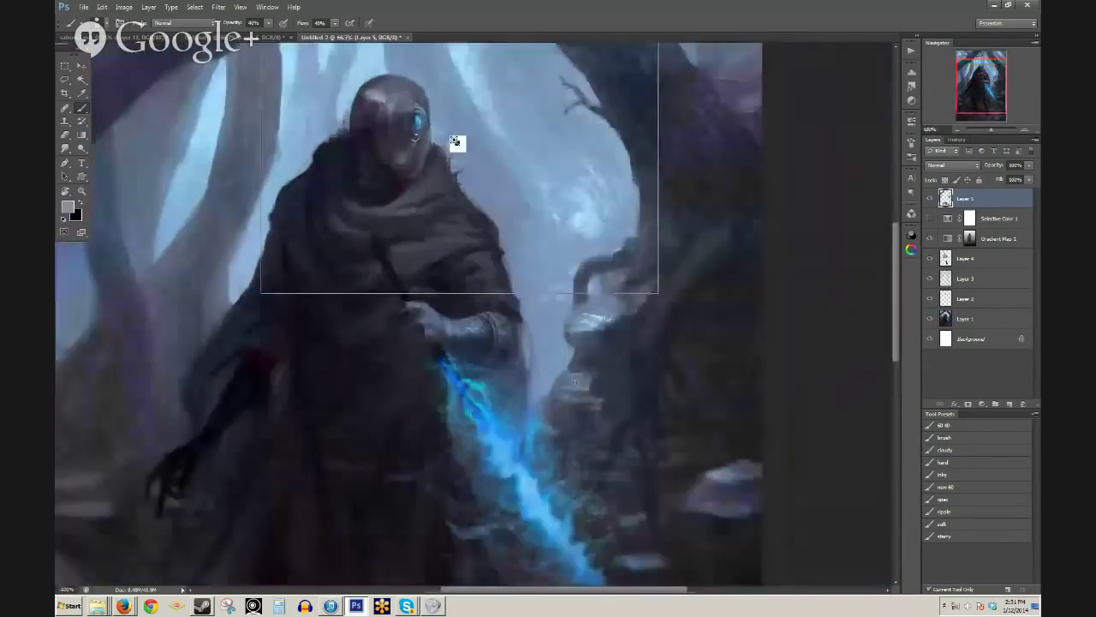
key("3")
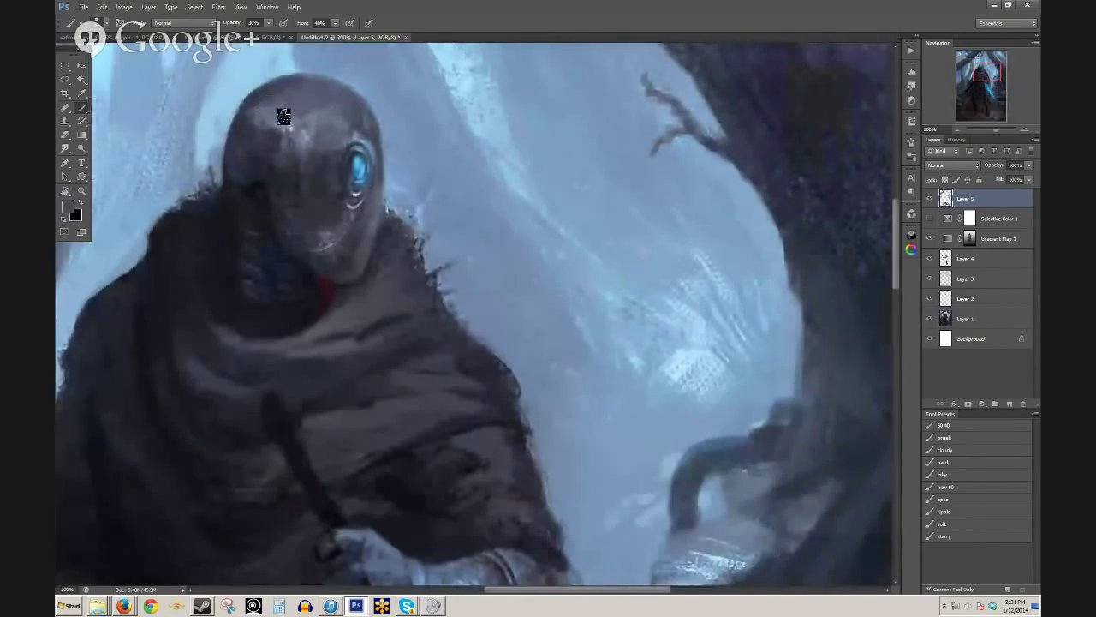
key("h")
left_click_drag(336, 138, 345, 169)
left_click(327, 154, "ctrl")
left_click(327, 154, "ctrl")
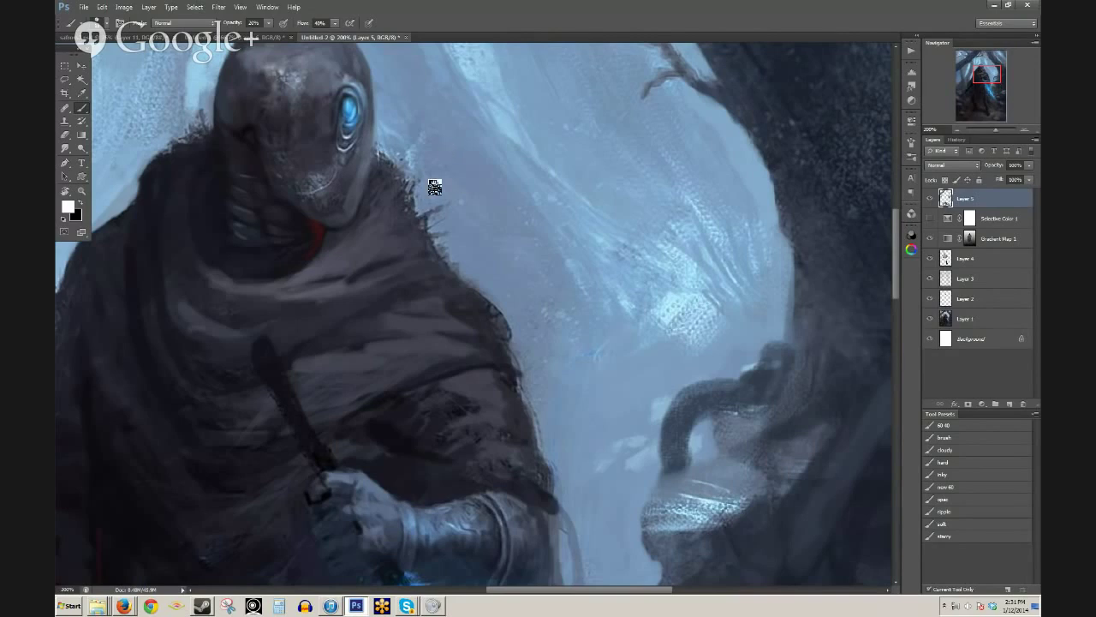
scroll(399, 283, "down", 1)
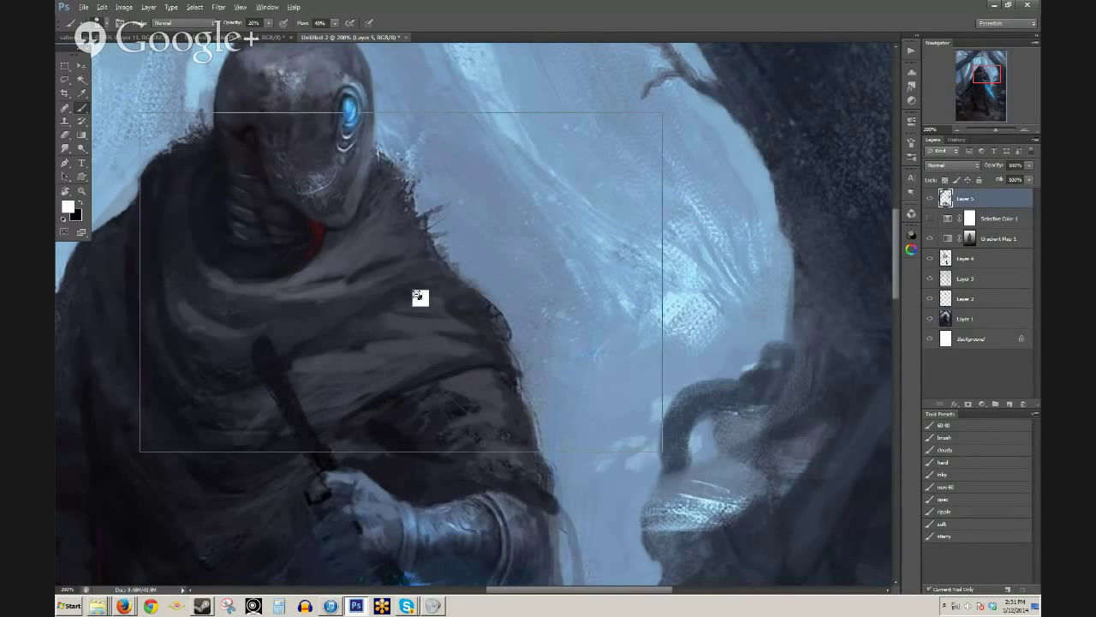
scroll(407, 248, "up", 1)
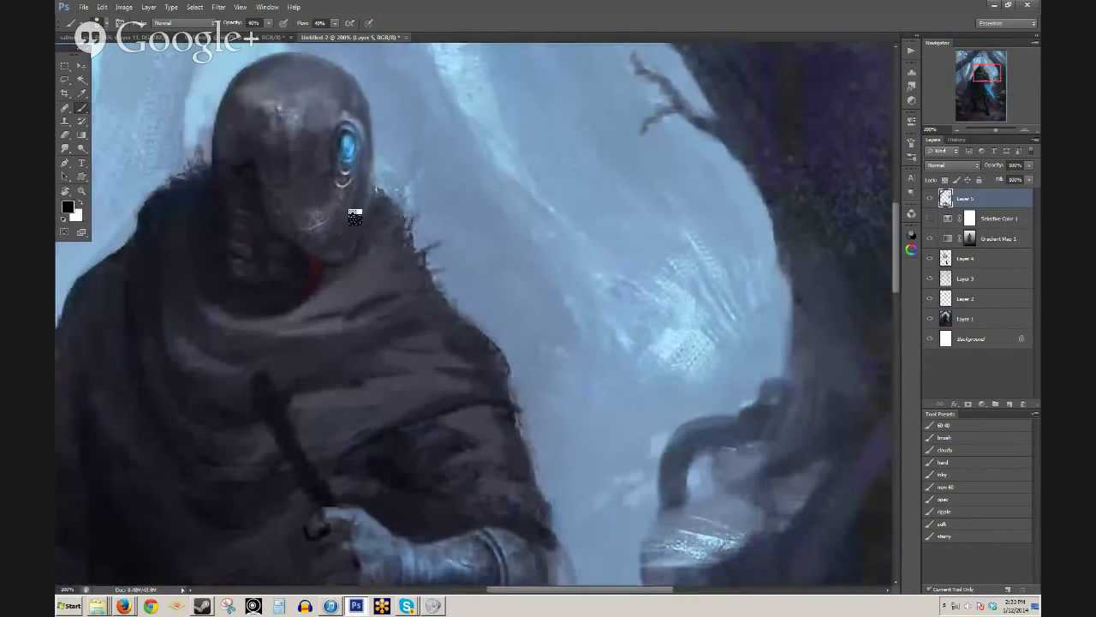
- Compare the full painting with Layer 5 hidden and shown, and delete the Selective Color 1 adjustment layer
scroll(384, 252, "down", 3)
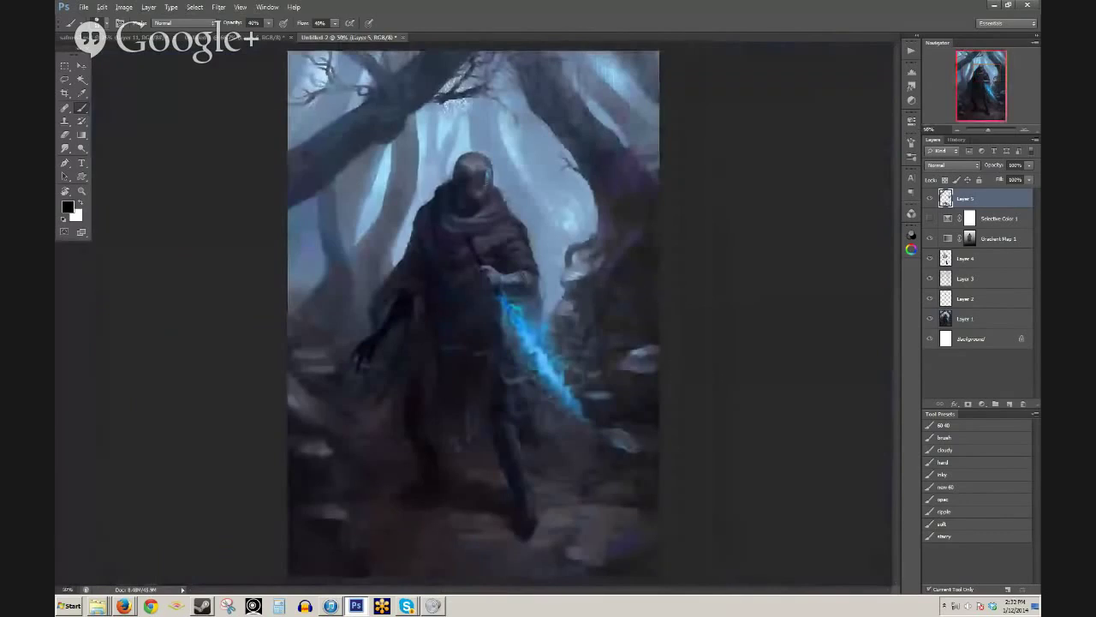
left_click(930, 199)
left_click(930, 200)
left_click(931, 202)
left_click(930, 202)
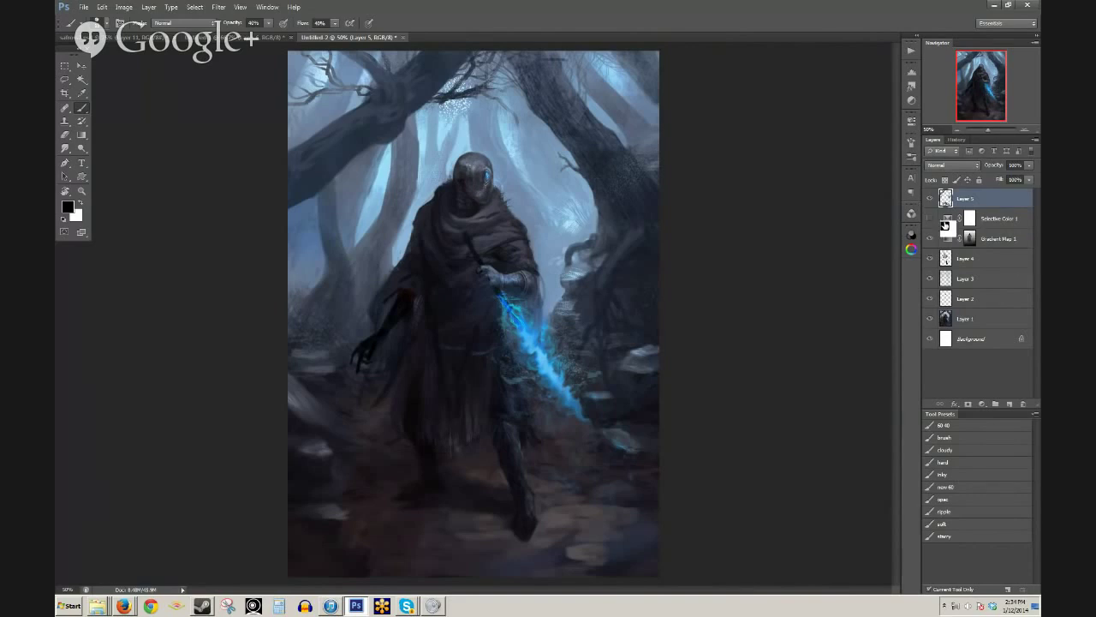
left_click(931, 219)
left_click_drag(932, 221, 1024, 404)
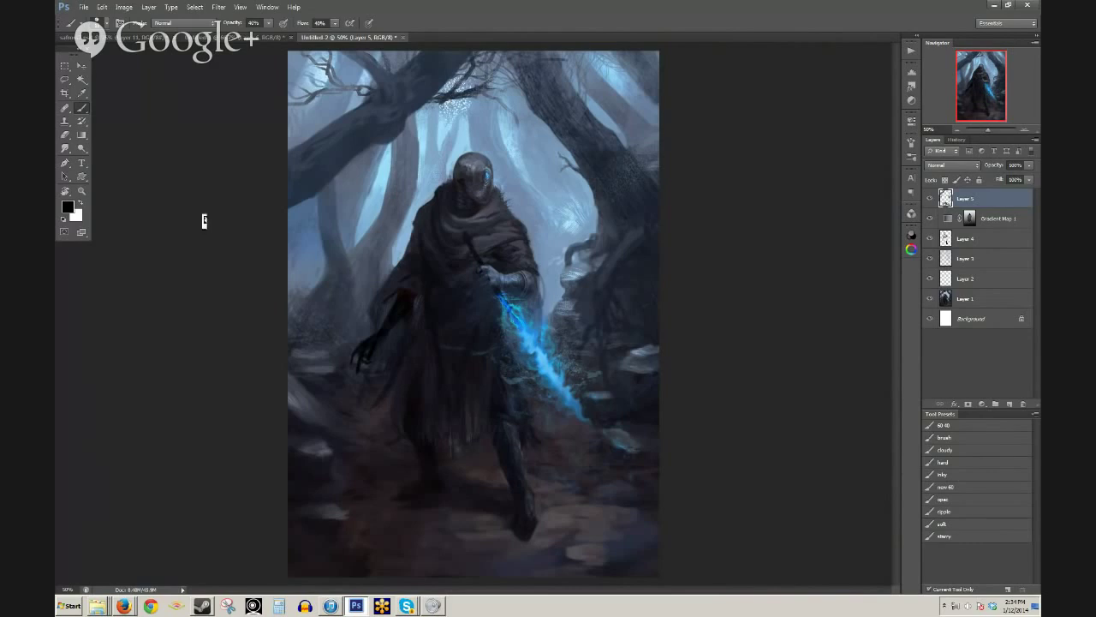
- Switch to Firefox to view the Crittor art critique page and an artist's portfolio site, and return to the painting in Photoshop
key("alt+Tab")
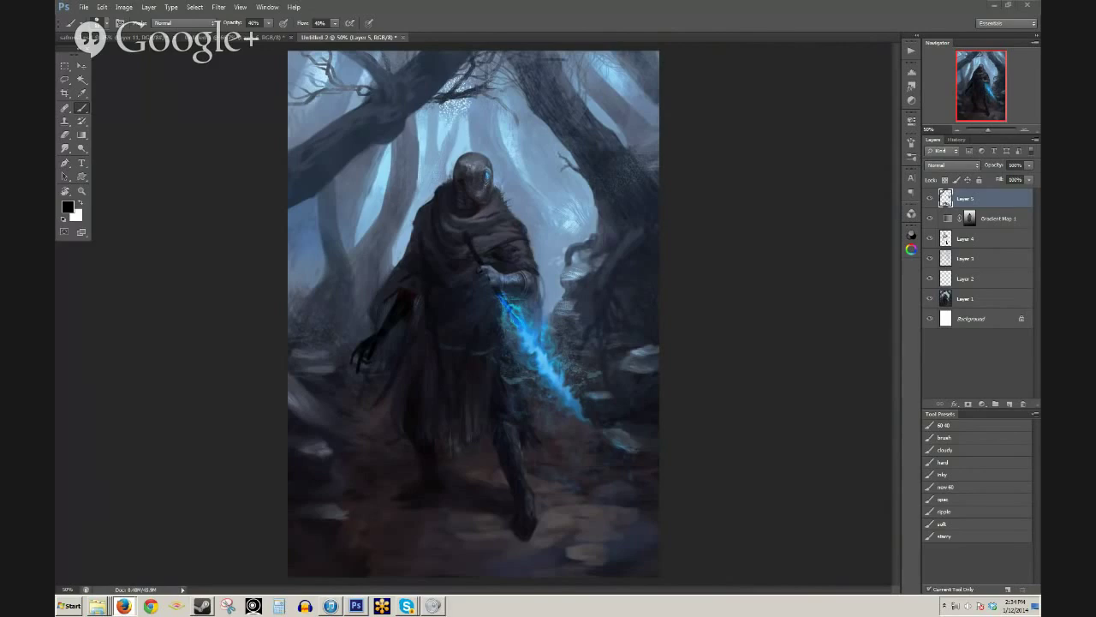
left_click_drag(54, 79, 475, 21)
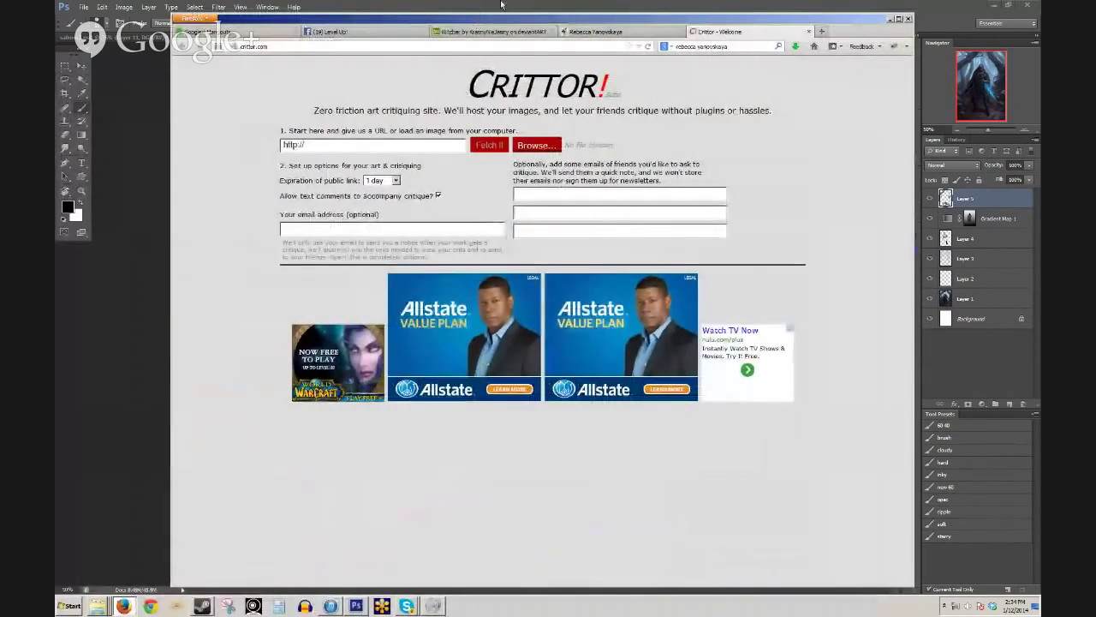
left_click(413, 149)
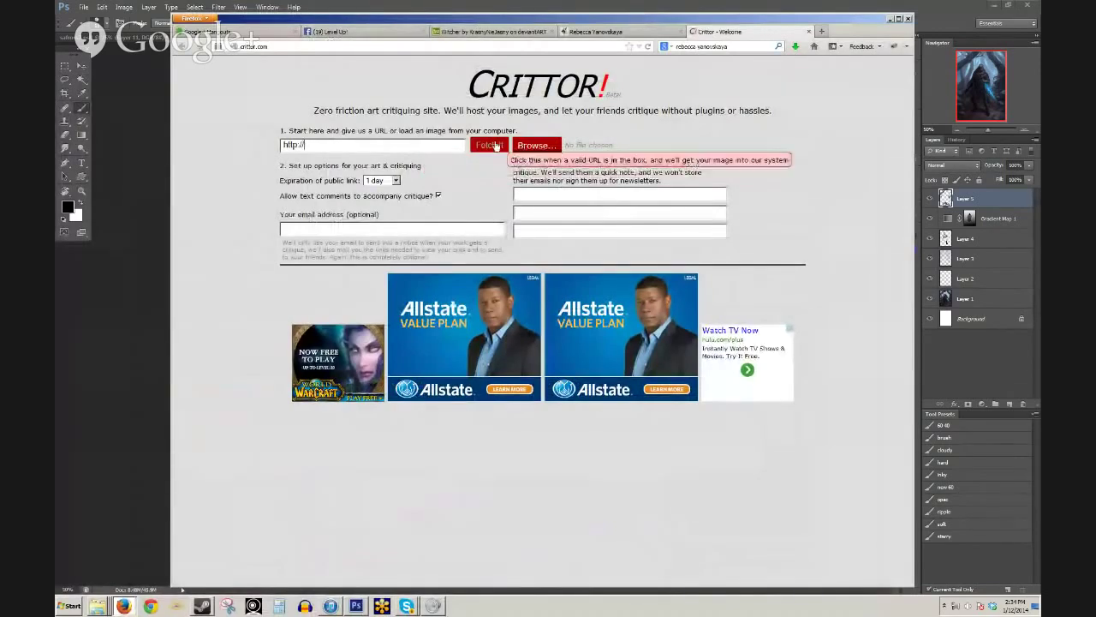
left_click(572, 31)
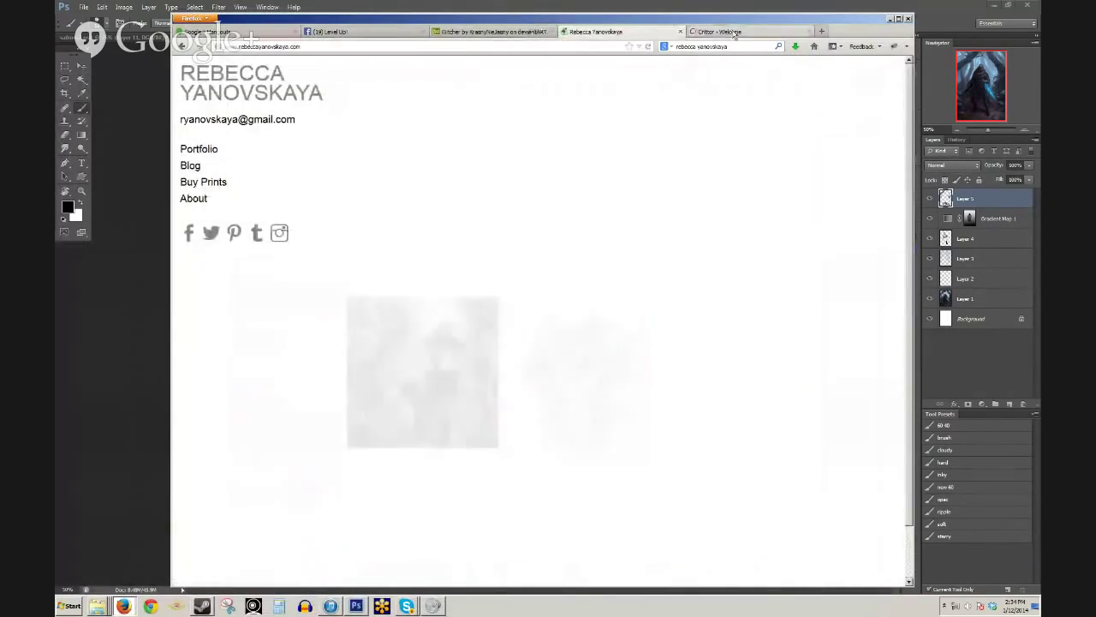
left_click(739, 32)
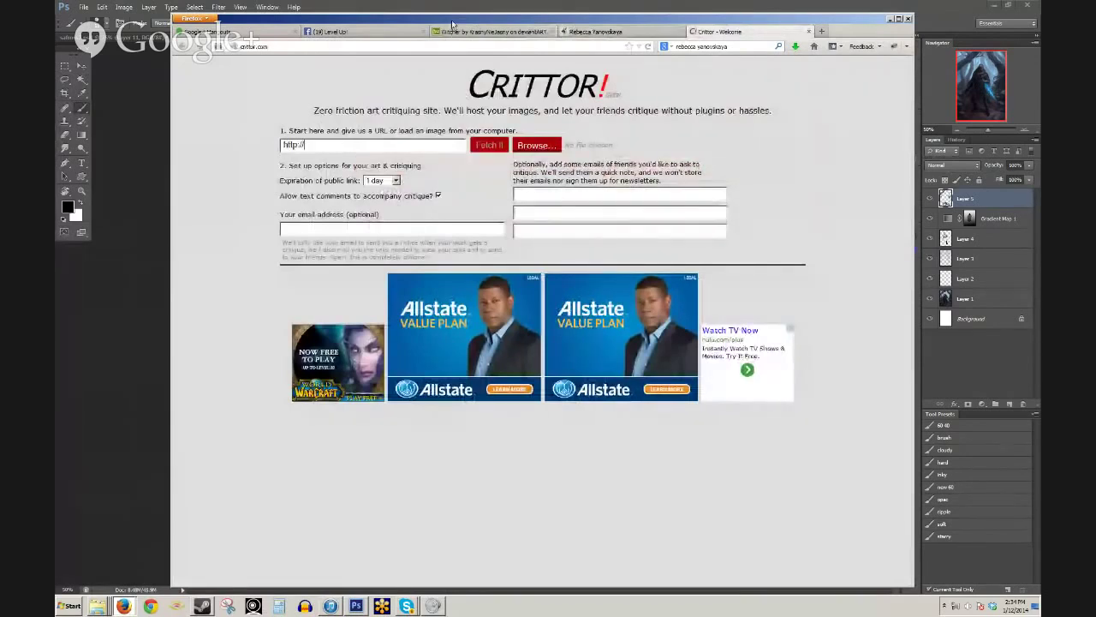
left_click_drag(452, 24, 448, 15)
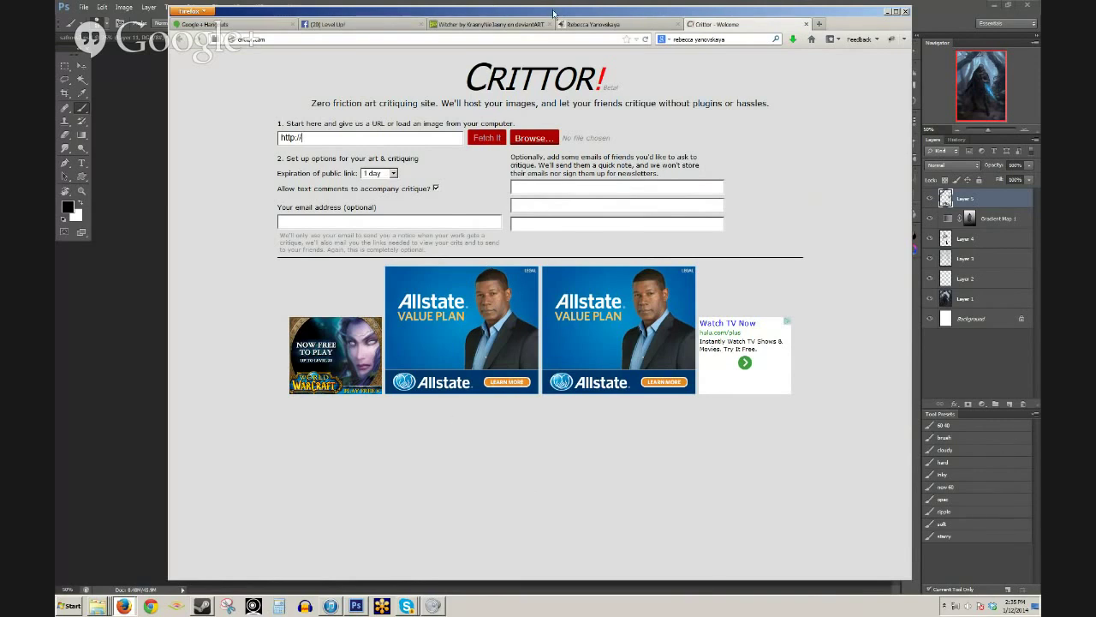
left_click_drag(553, 14, 457, 70)
key("alt+Tab")
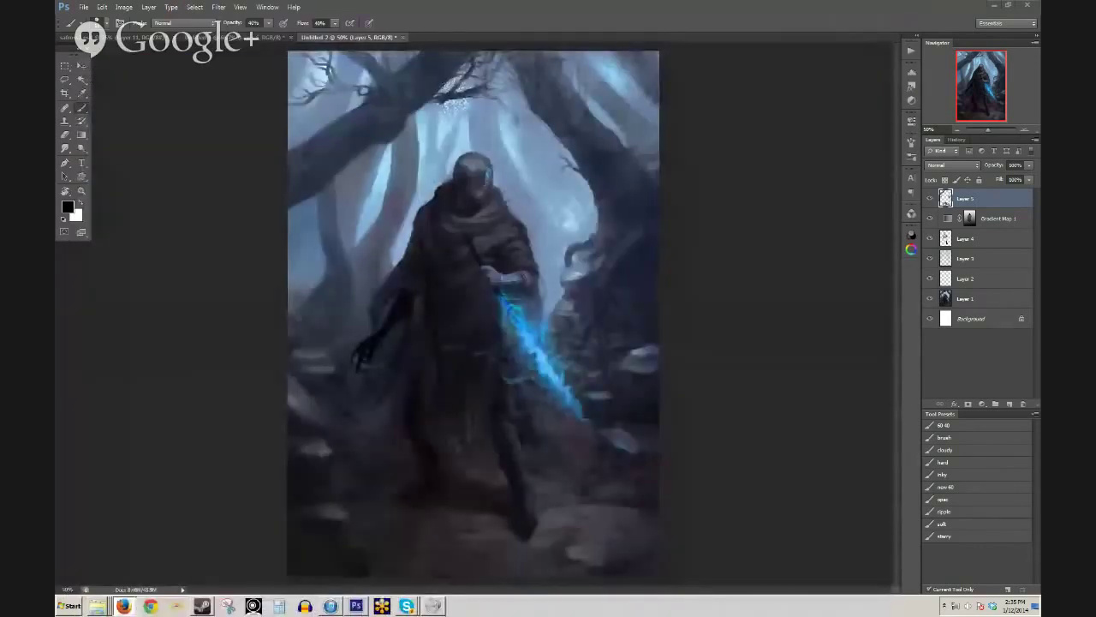